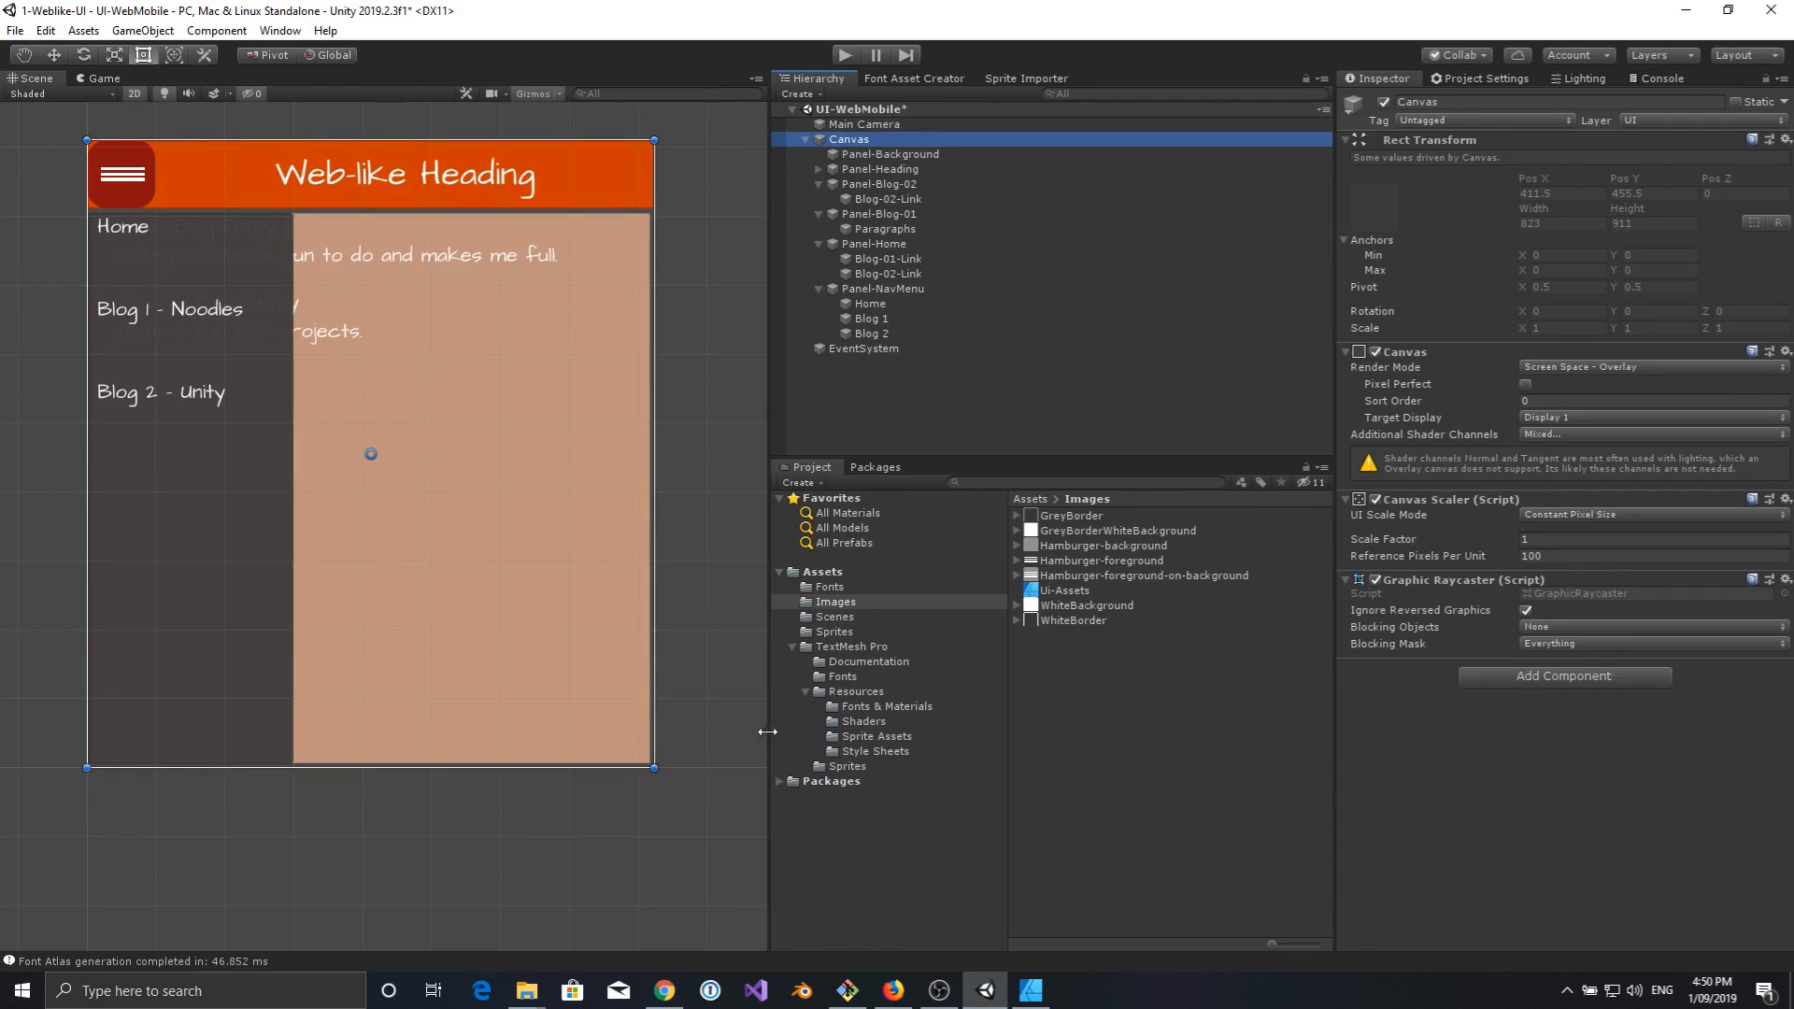
Open the Animation window and dock it beside the Project and Packages windows.
{"action": "left_click", "coordinate": [270, 30]}
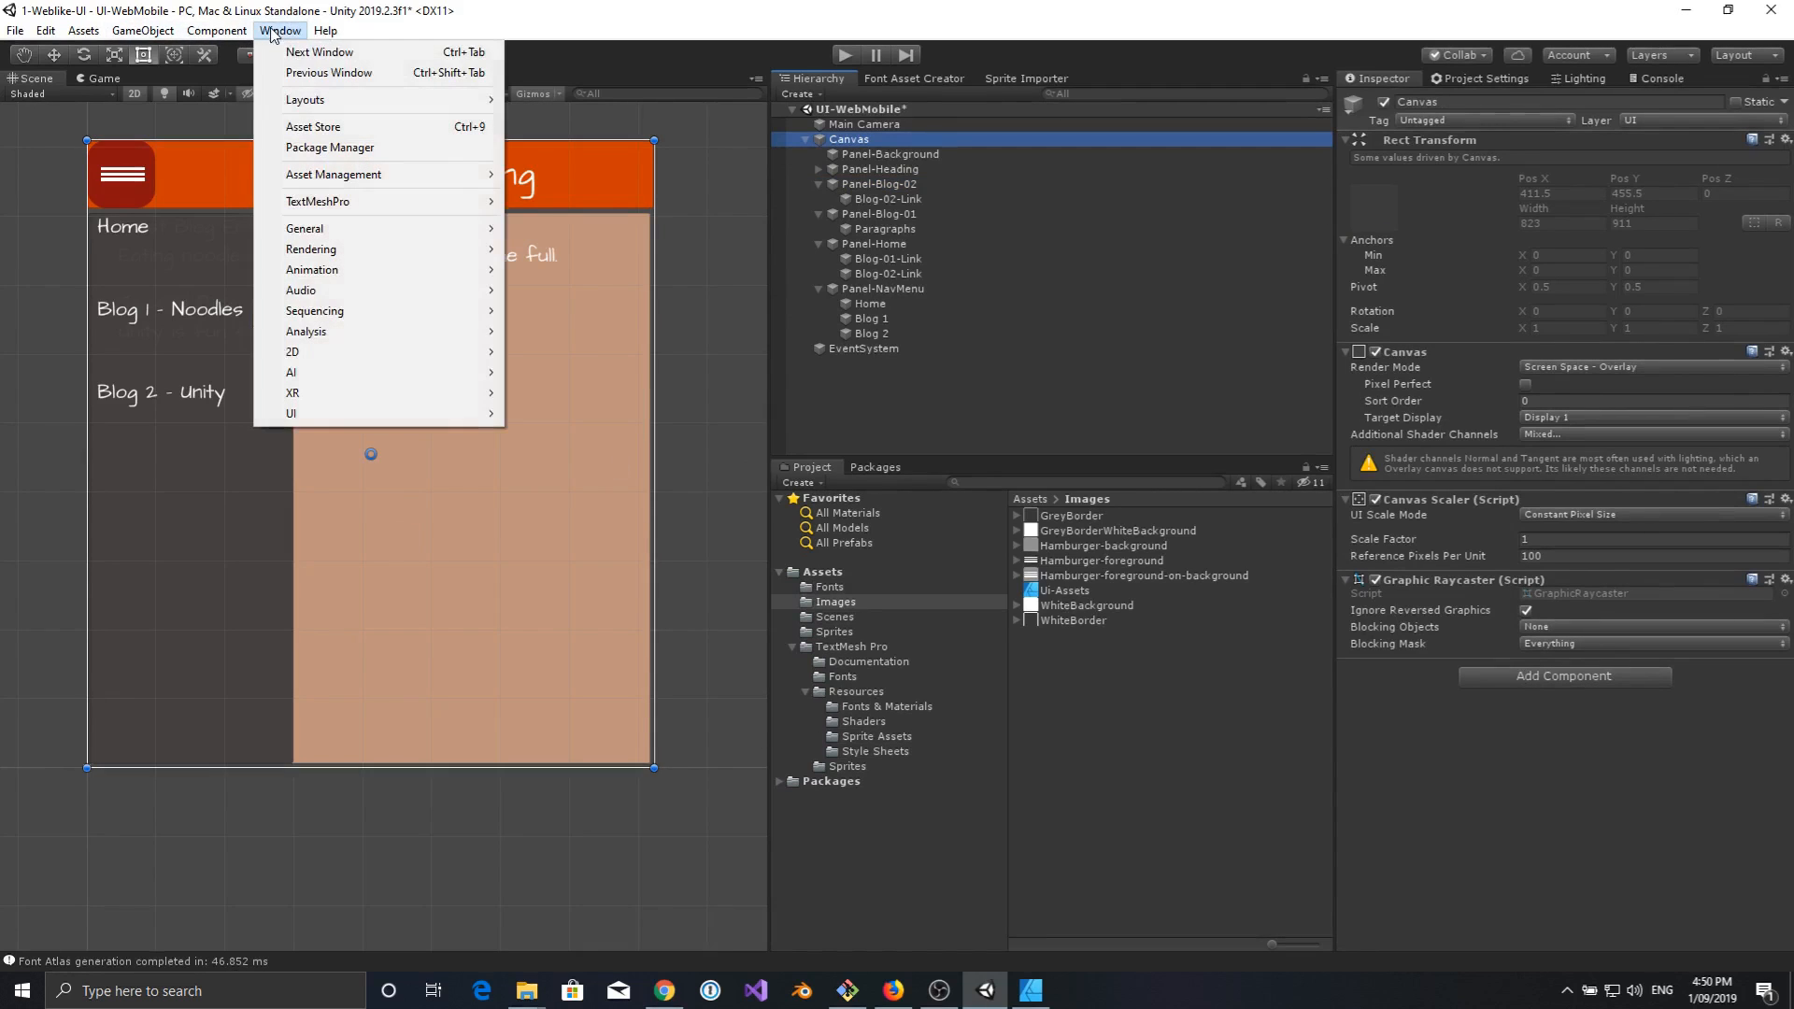
{"action": "mouse_move", "coordinate": [336, 271]}
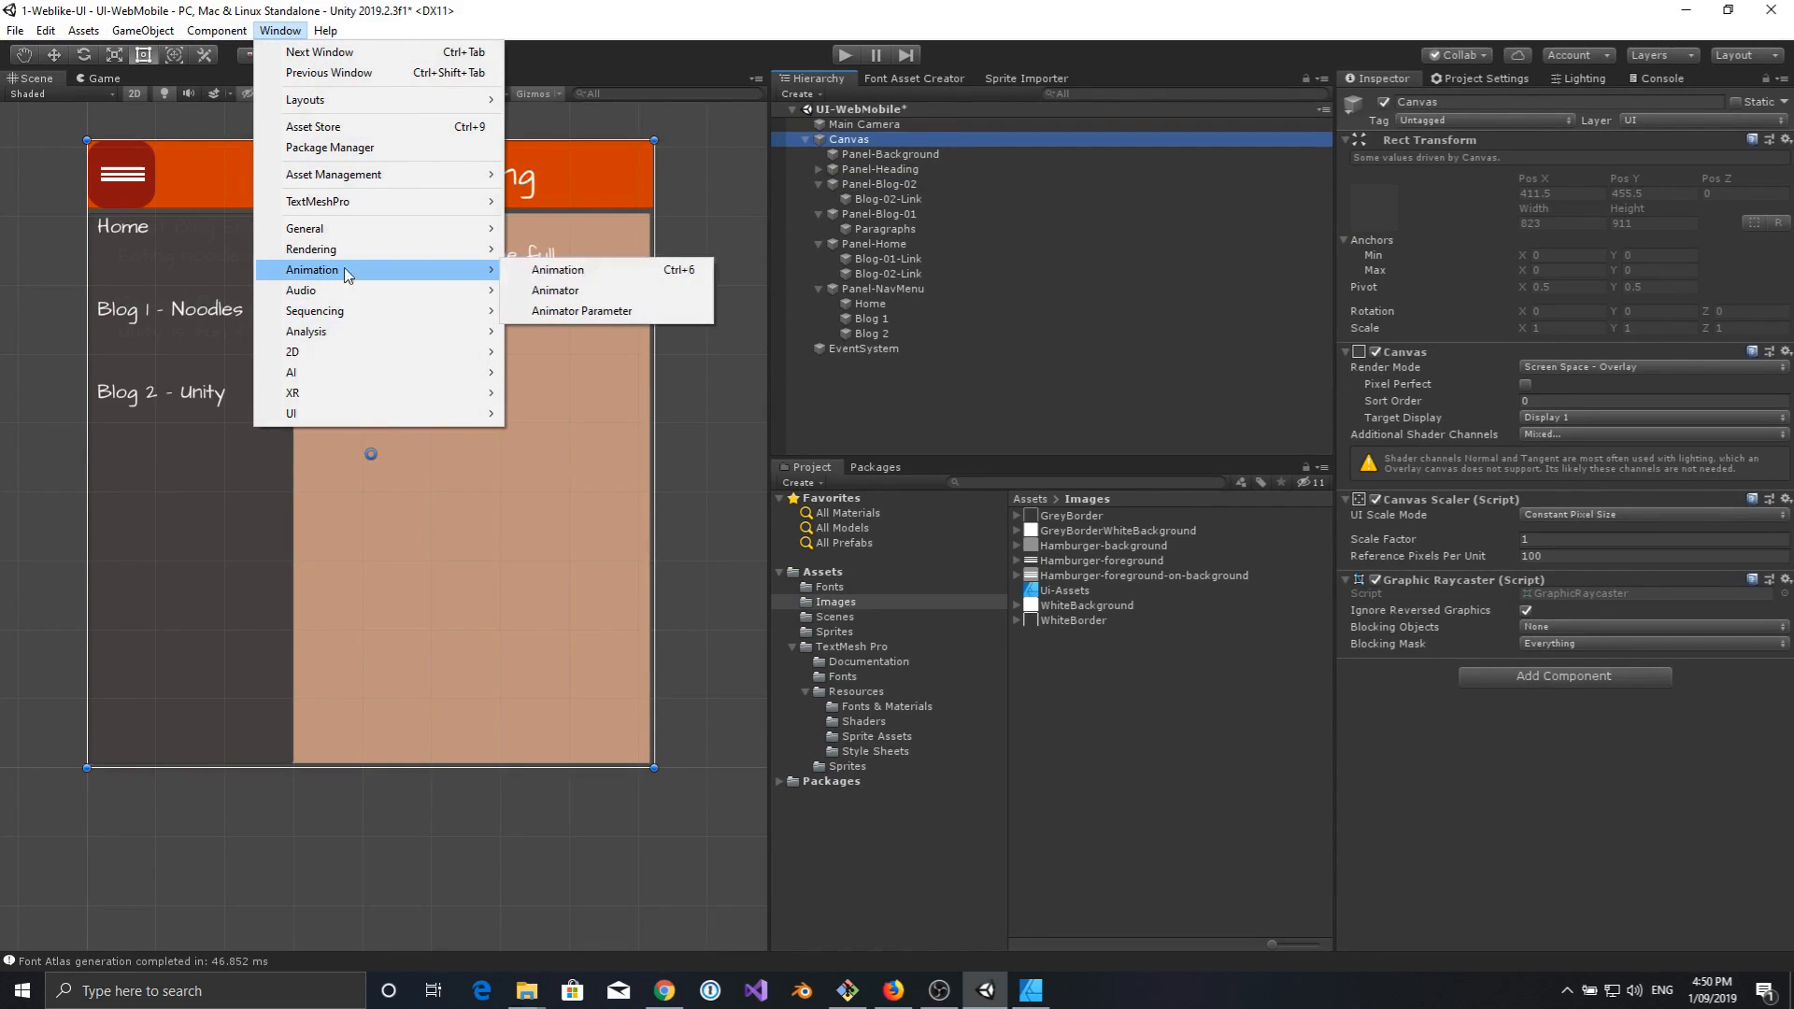
{"action": "left_click", "coordinate": [566, 271]}
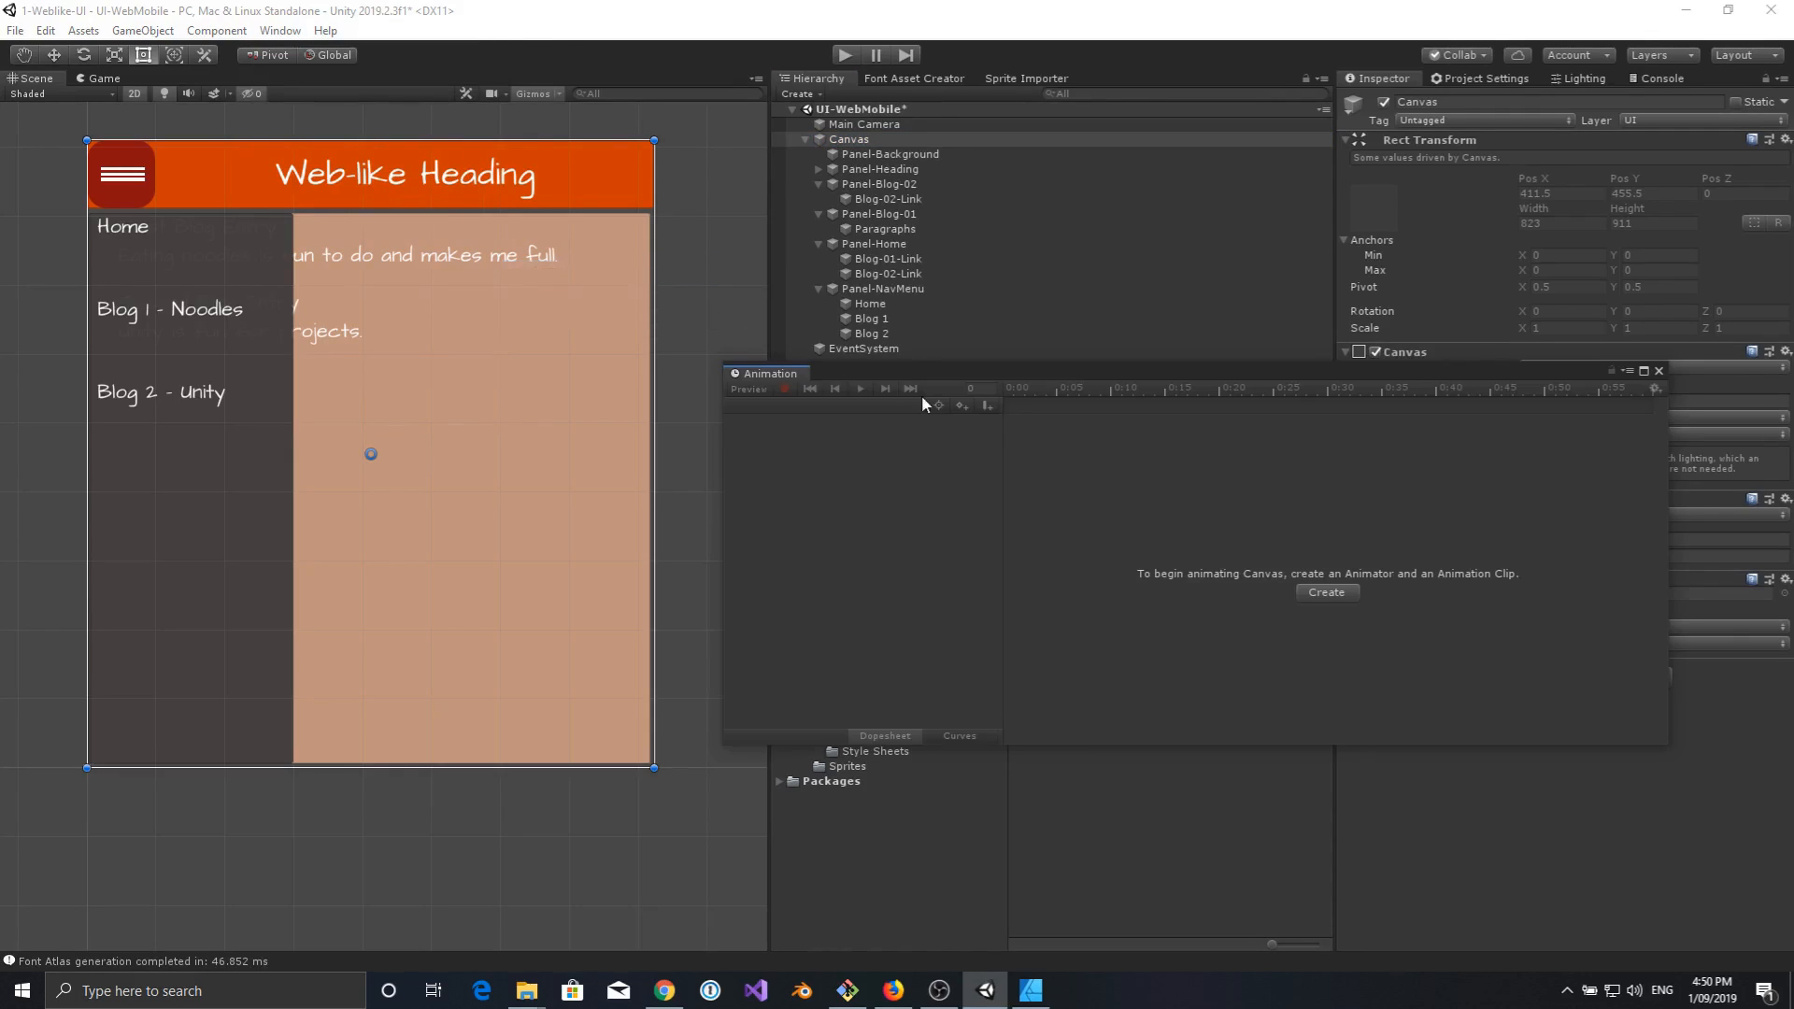
{"action": "left_click_drag", "start_coordinate": [894, 372], "coordinate": [934, 469]}
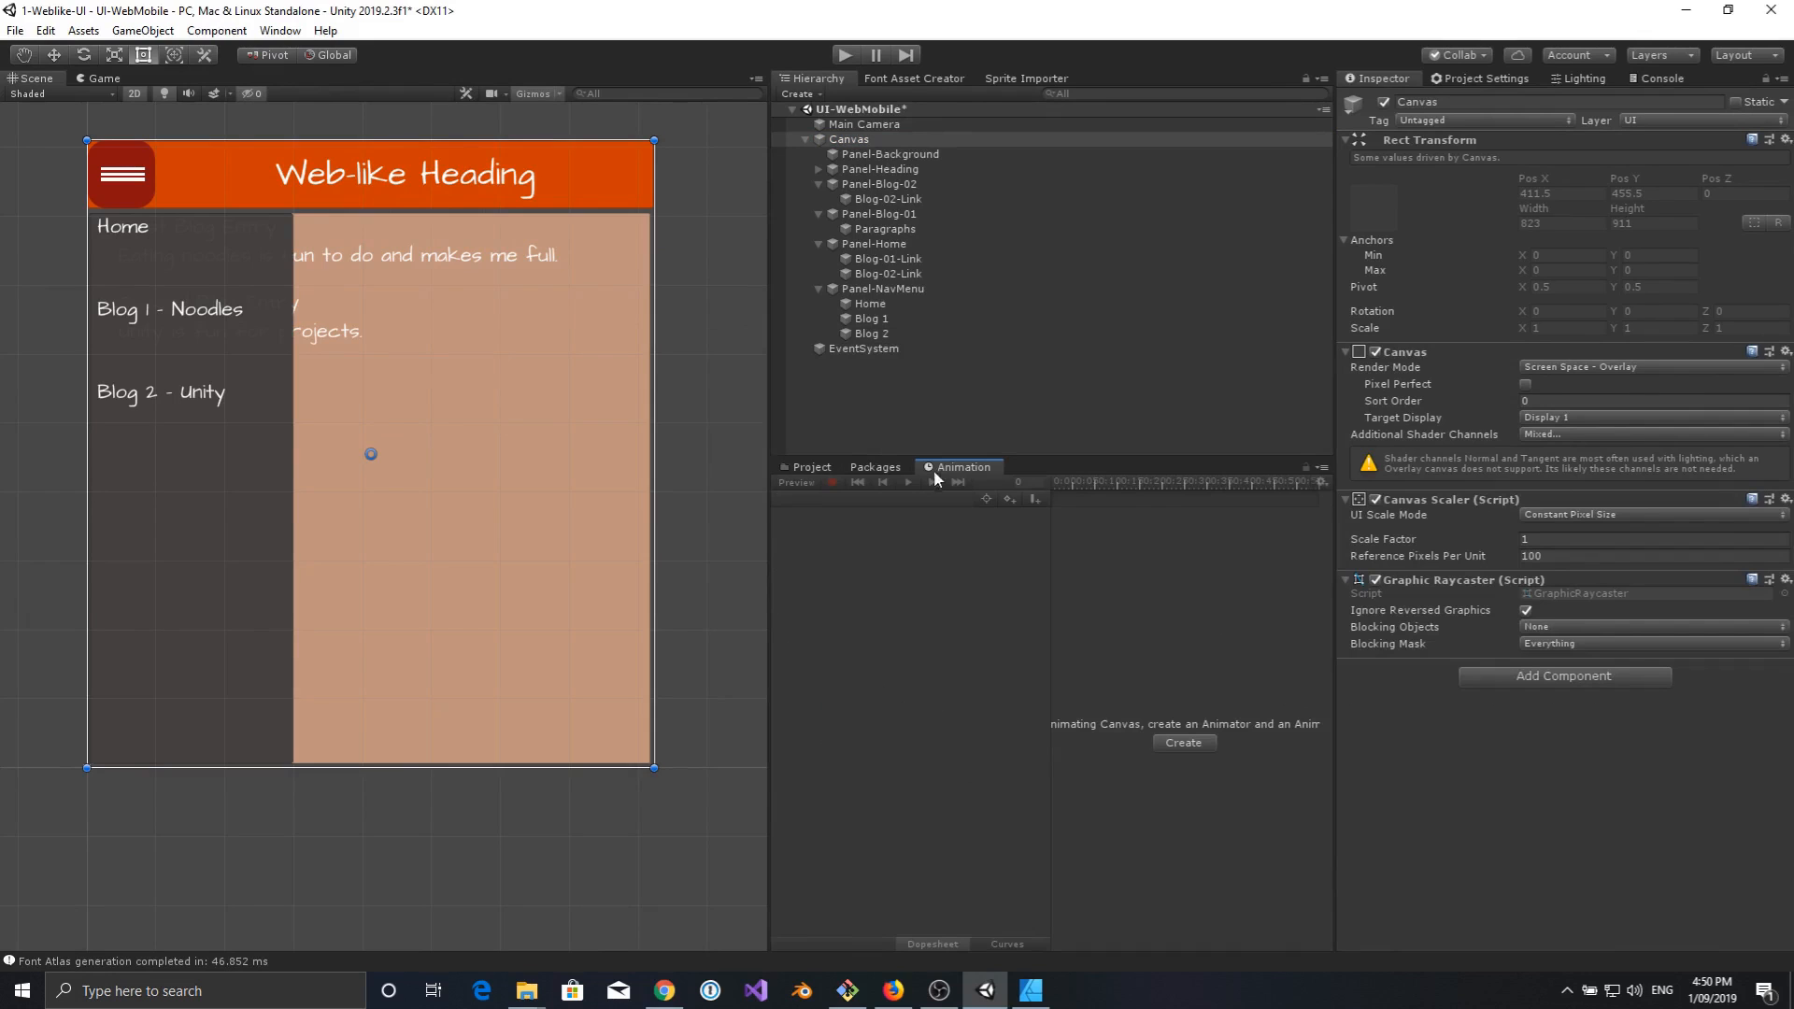
Open the Animator window and dock it beneath the Scene view.
{"action": "left_click", "coordinate": [280, 30]}
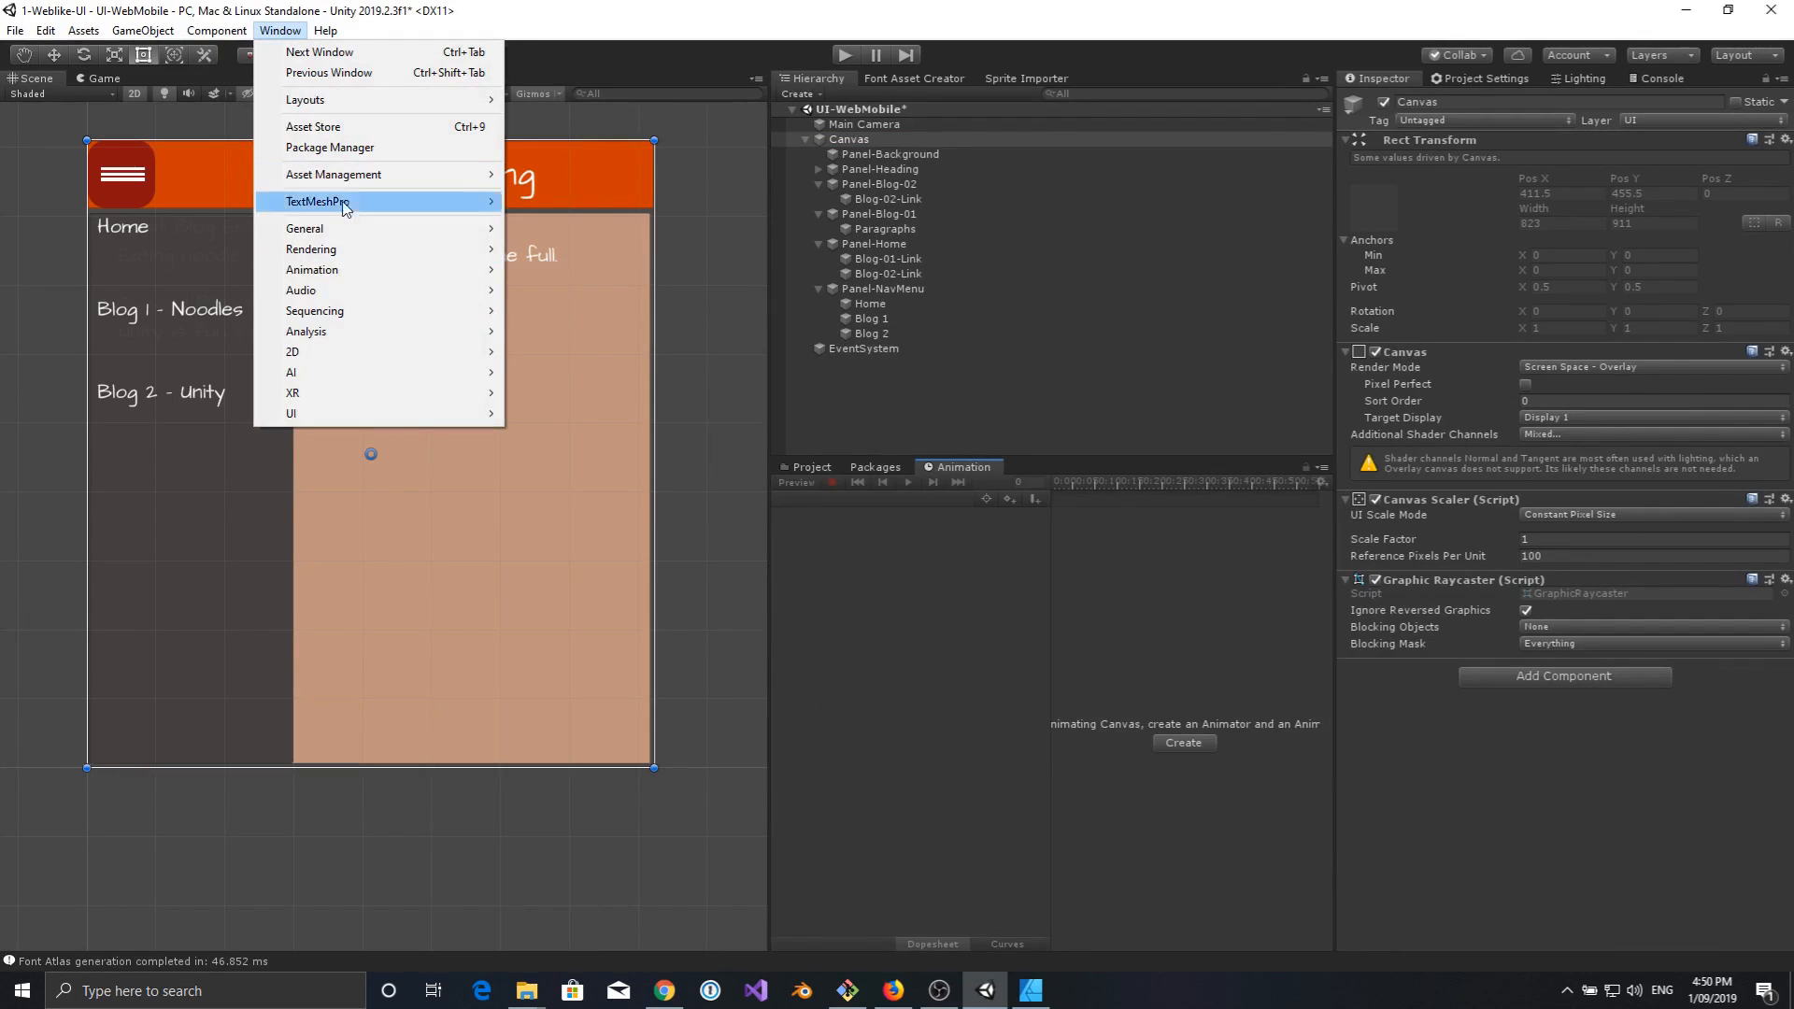
{"action": "mouse_move", "coordinate": [375, 228]}
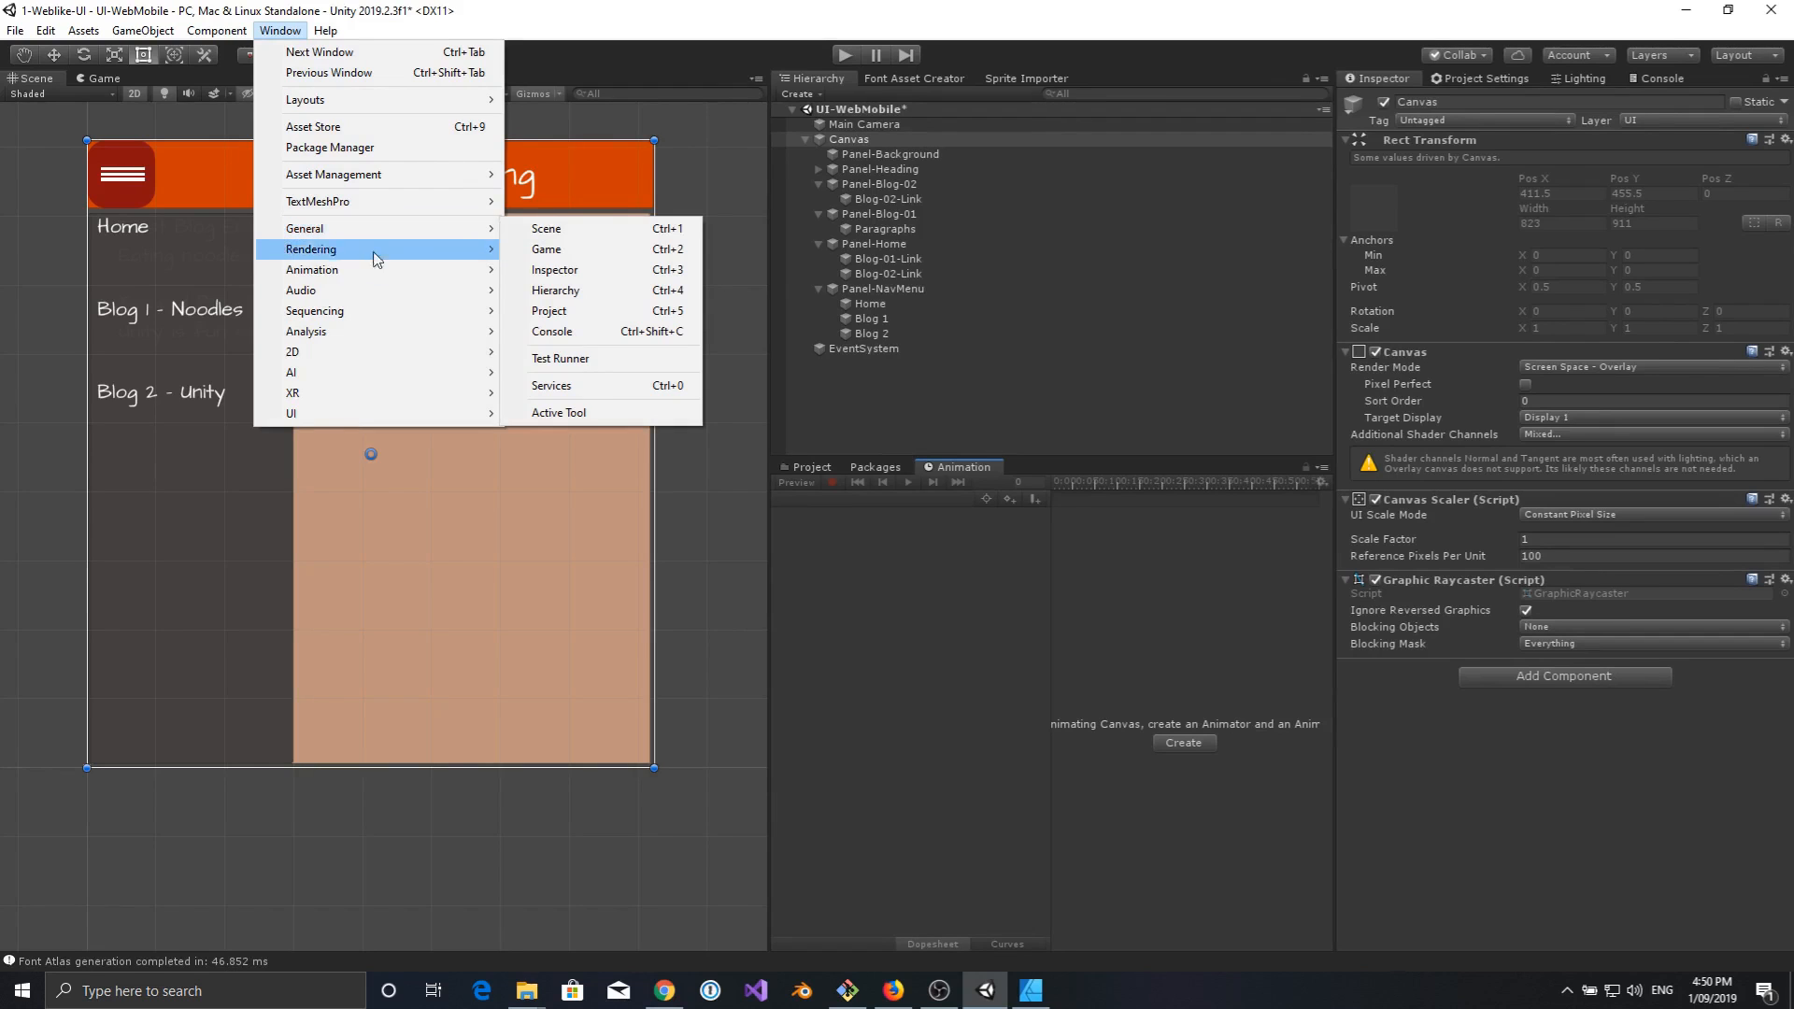
{"action": "mouse_move", "coordinate": [361, 269]}
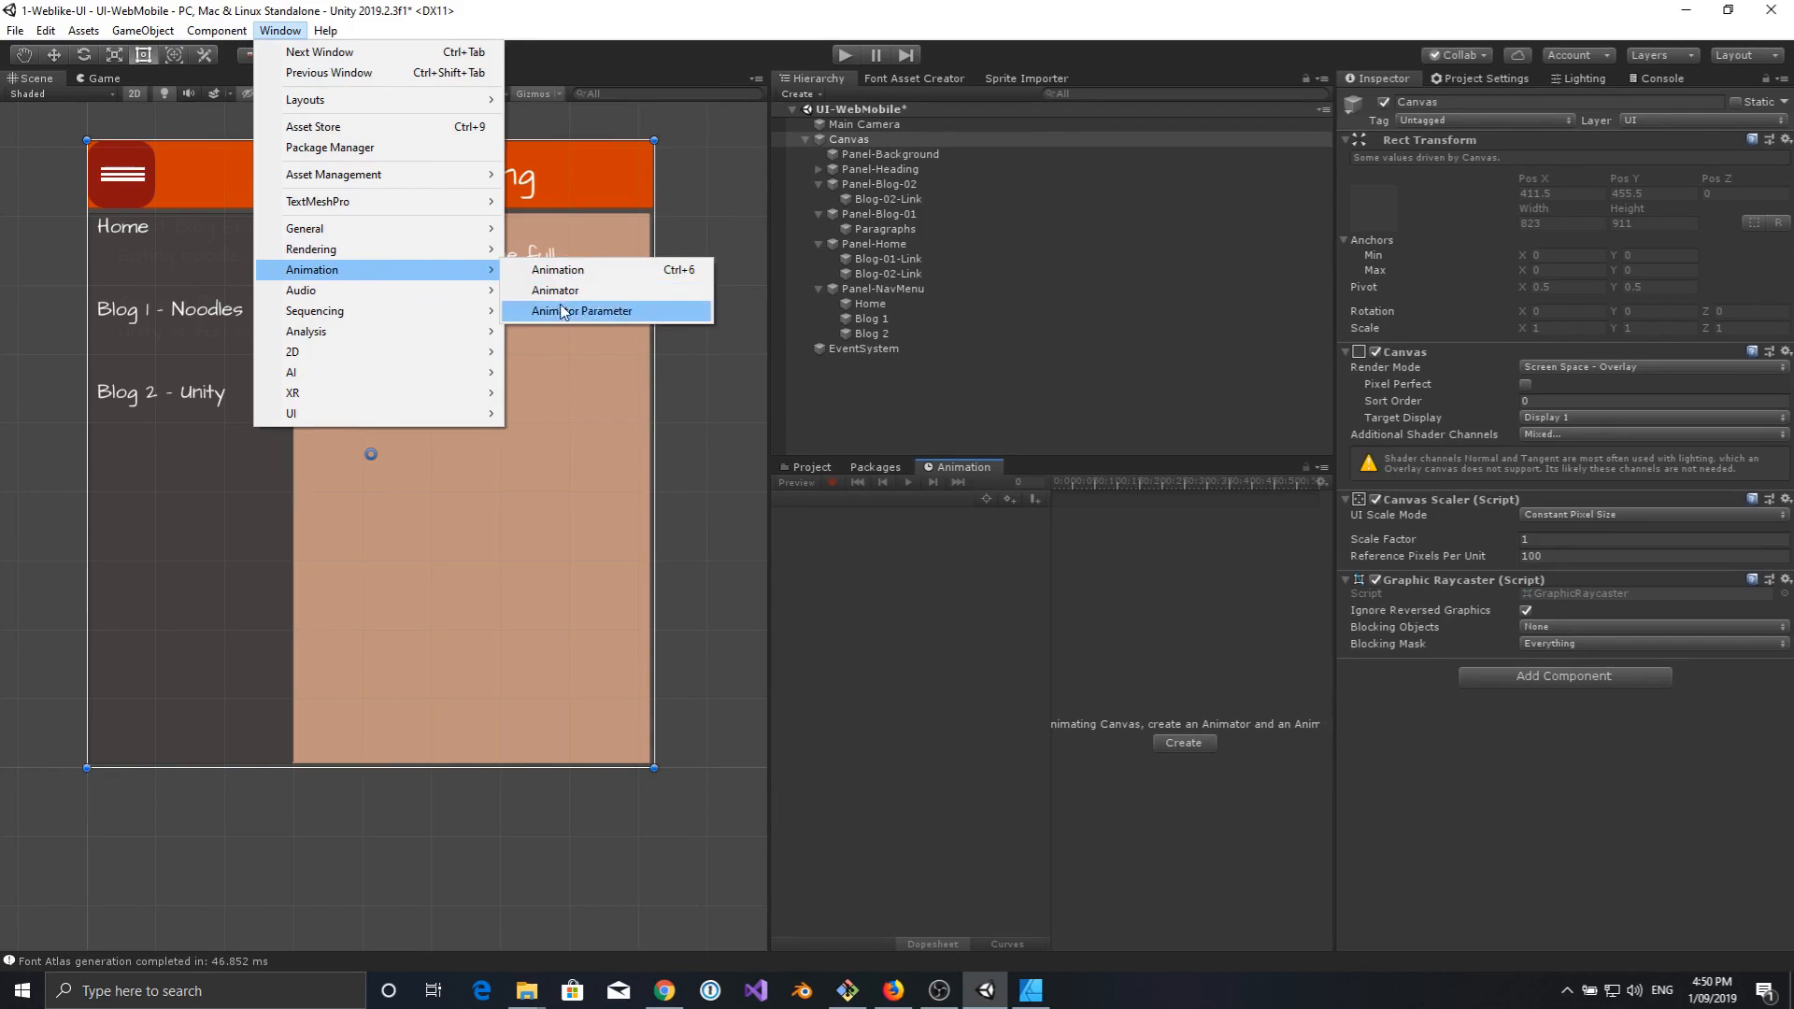
{"action": "left_click", "coordinate": [560, 290]}
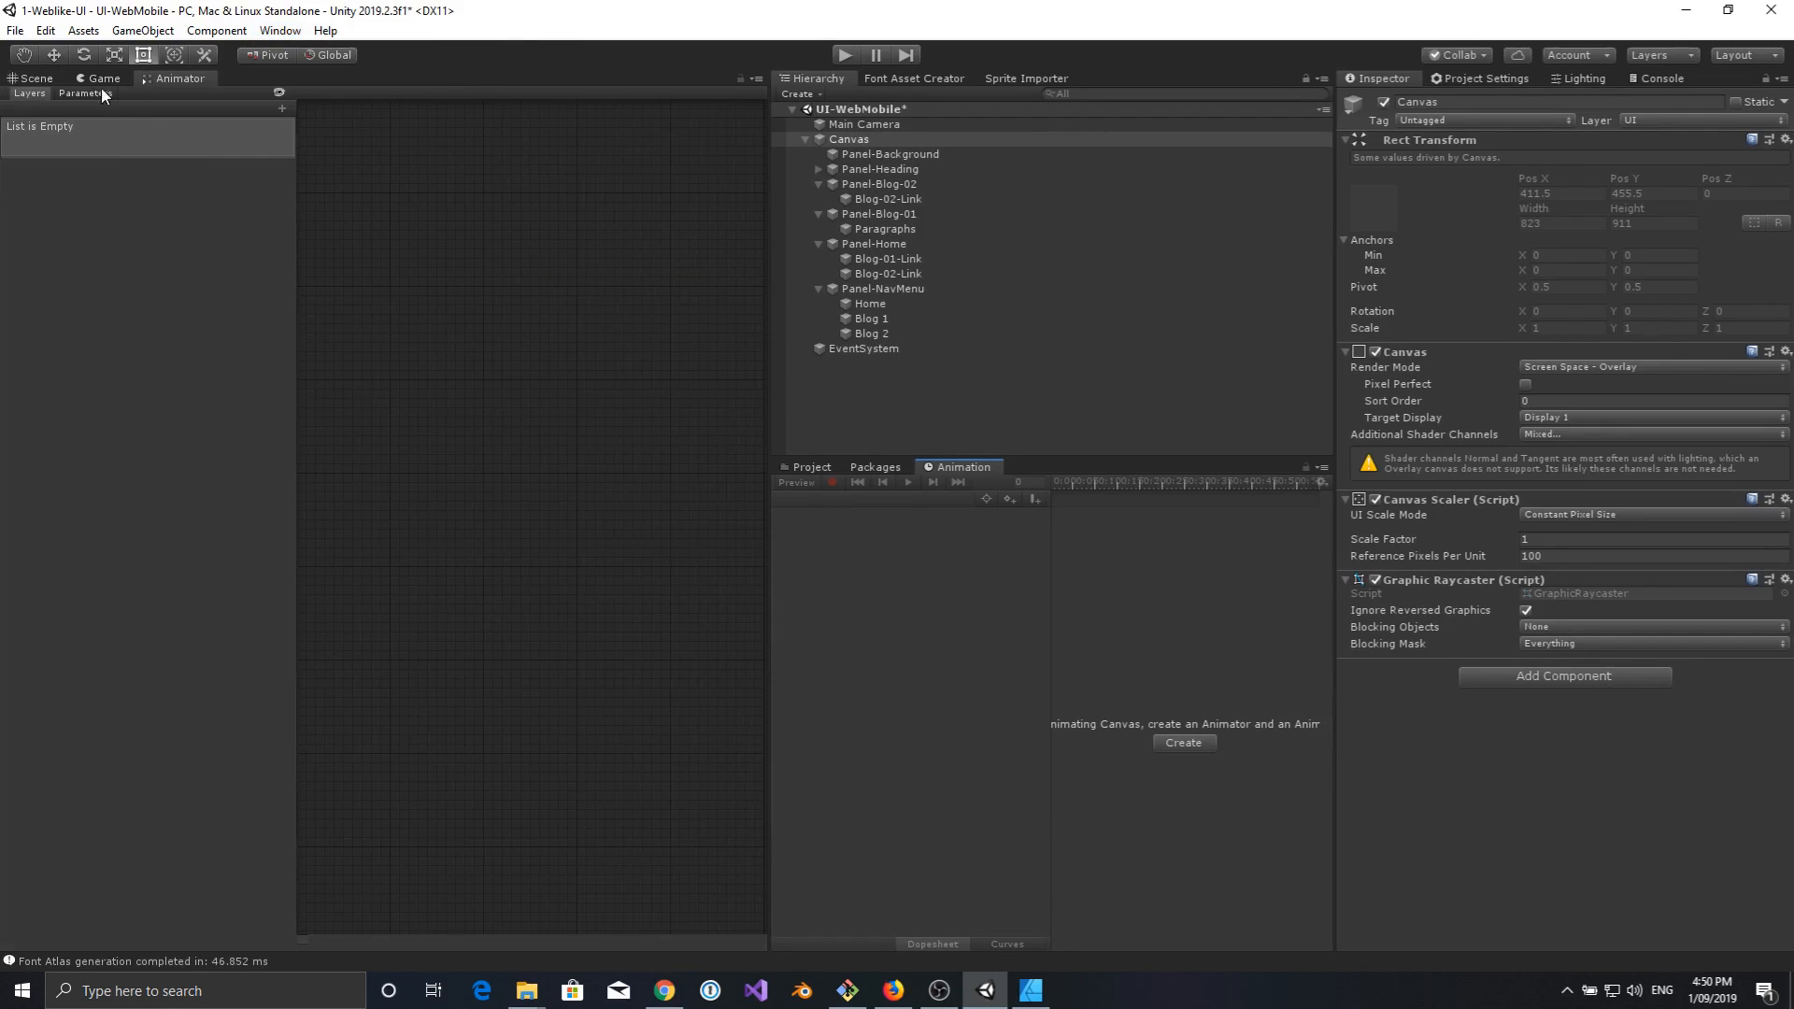
{"action": "left_click_drag", "start_coordinate": [176, 77], "coordinate": [316, 659]}
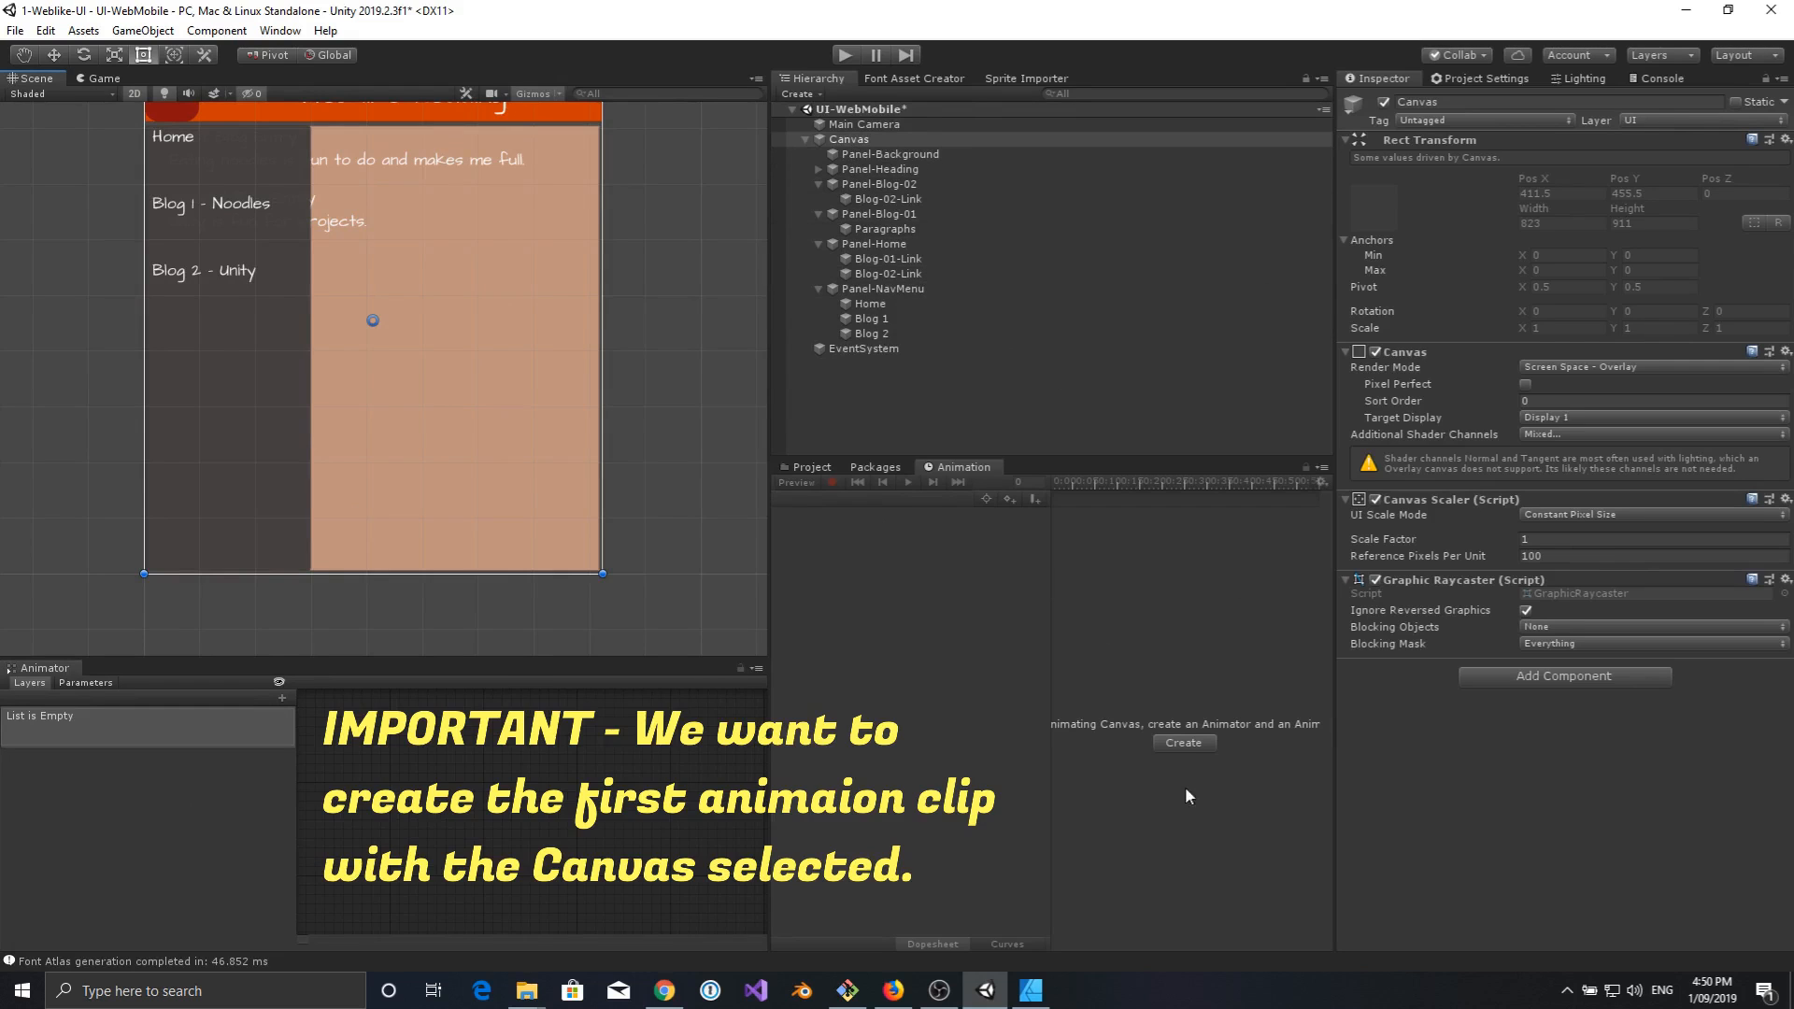
Start creating an animation clip for the Canvas and make a new Animations folder inside Assets as its save location.
{"action": "left_click", "coordinate": [1187, 744]}
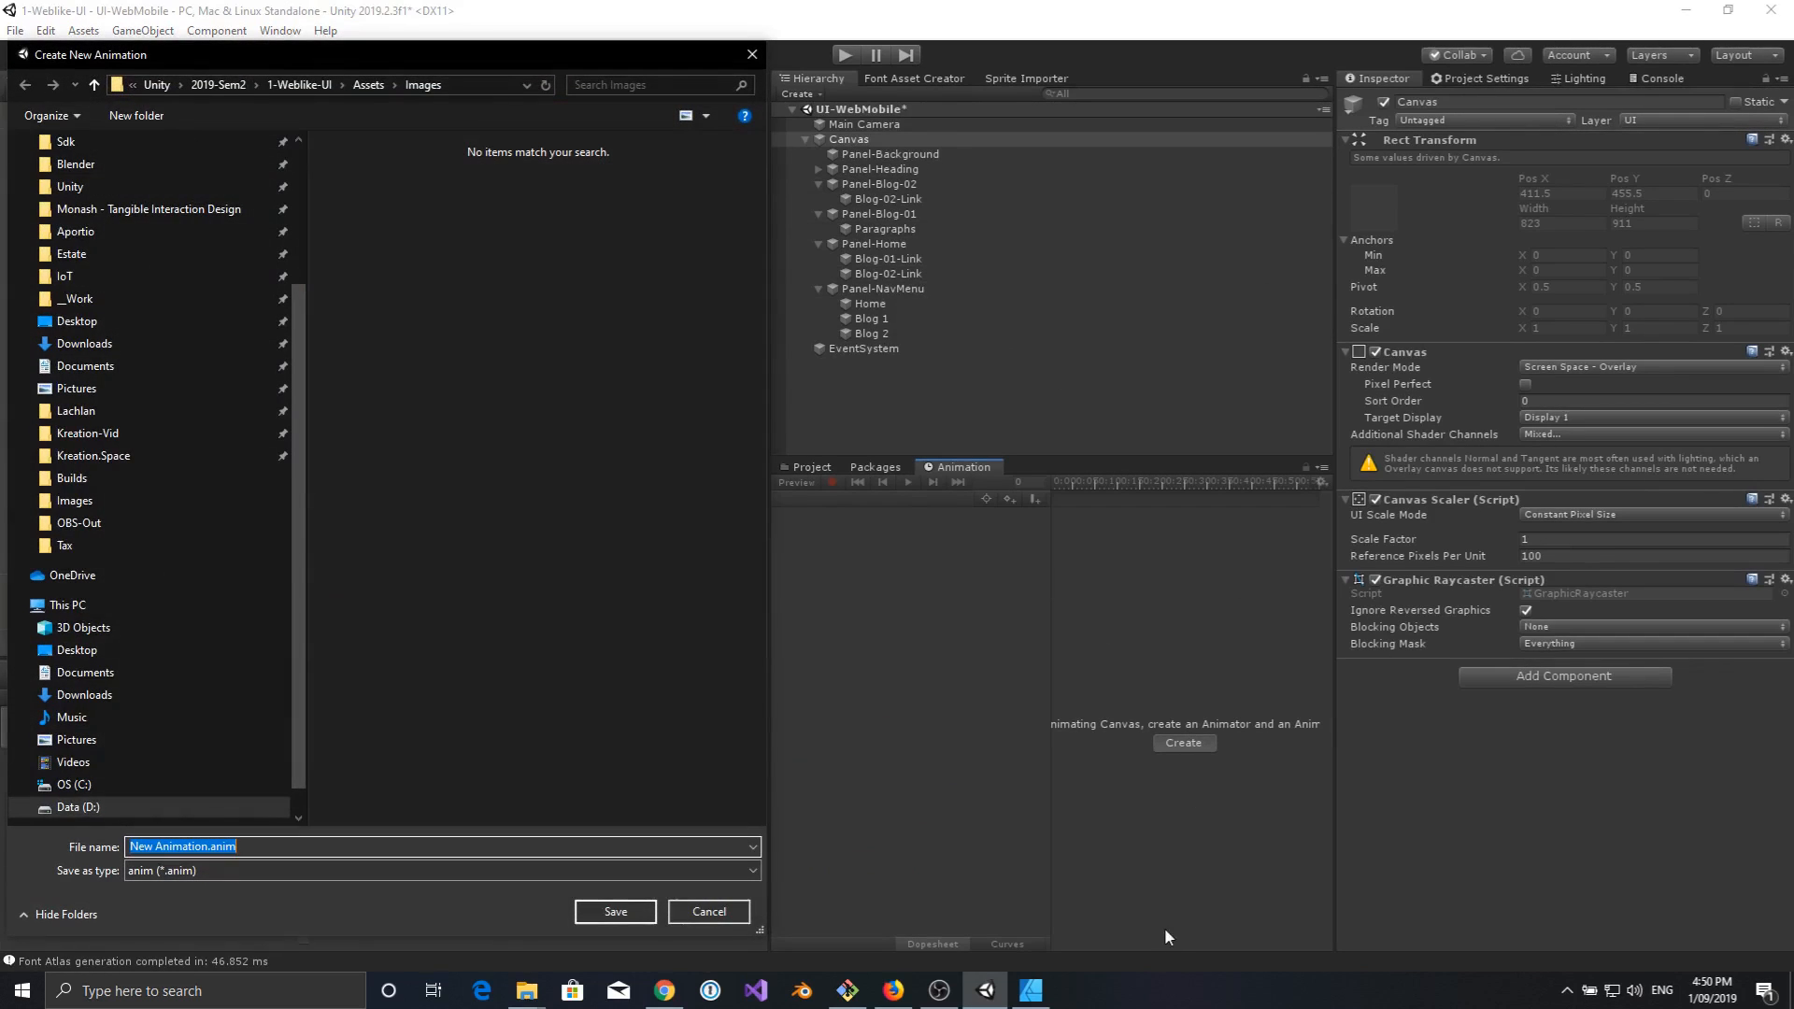
{"action": "left_click", "coordinate": [369, 85]}
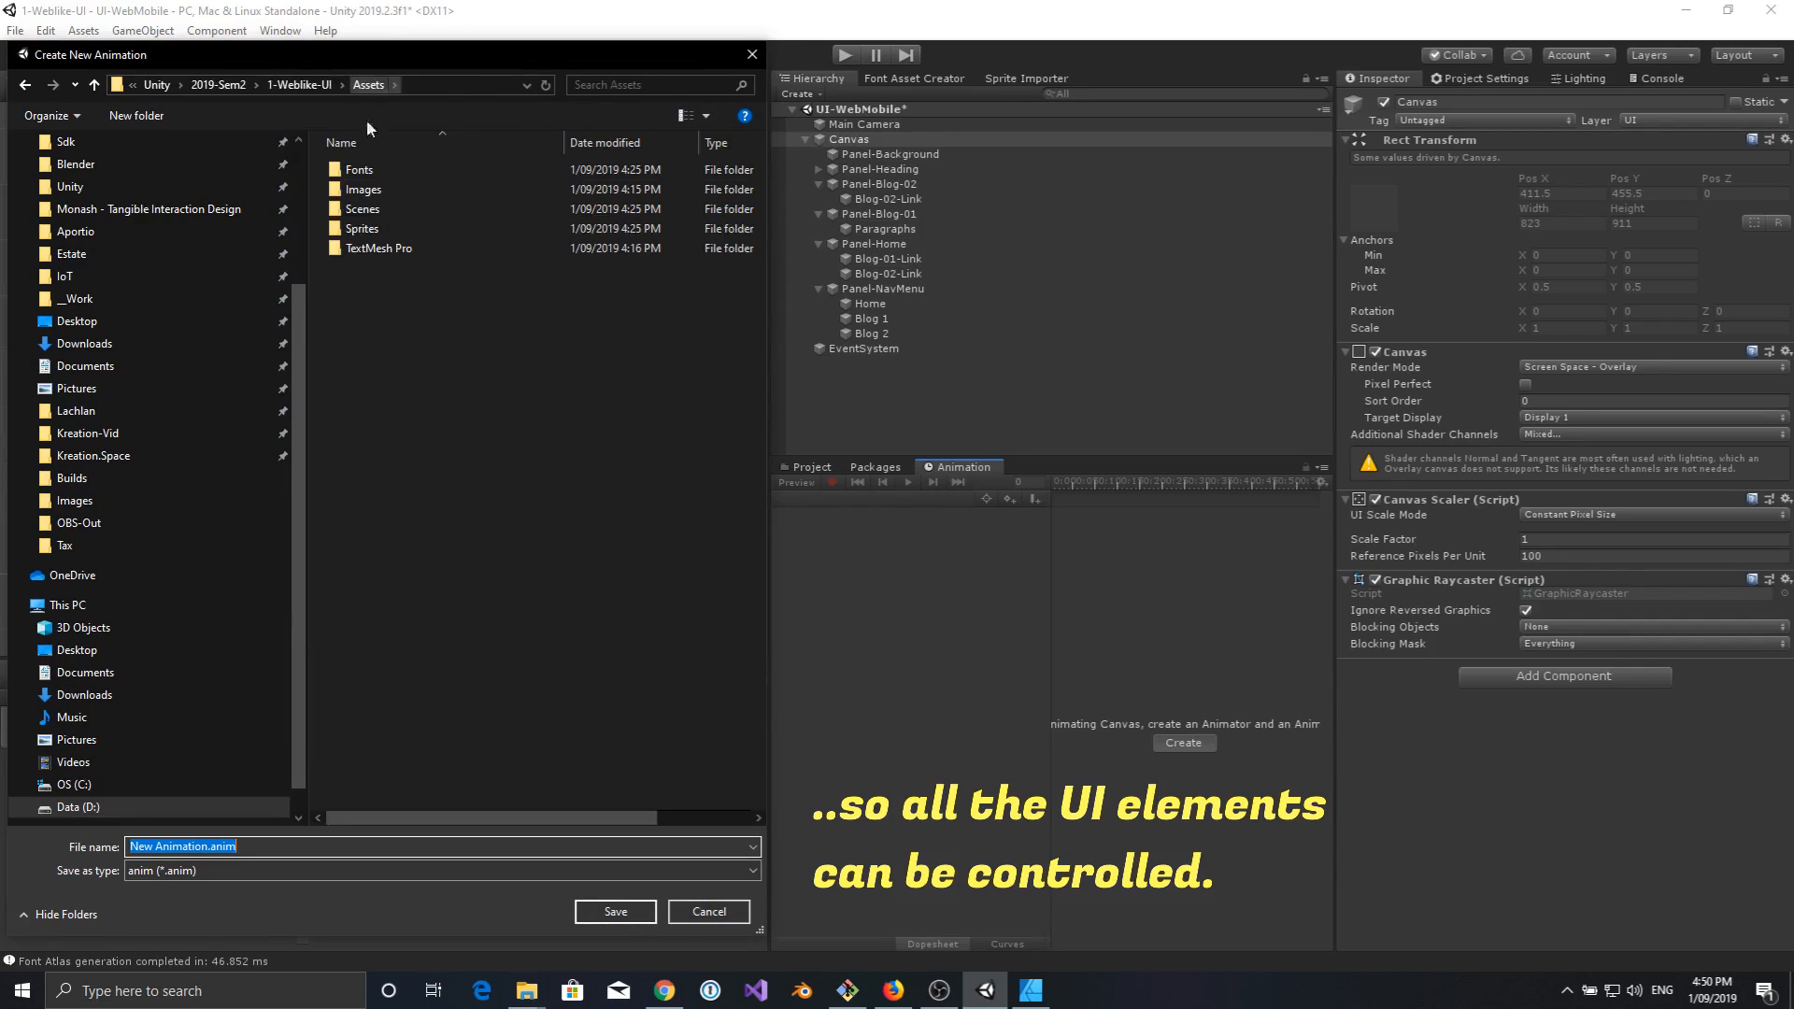
{"action": "left_click", "coordinate": [348, 283]}
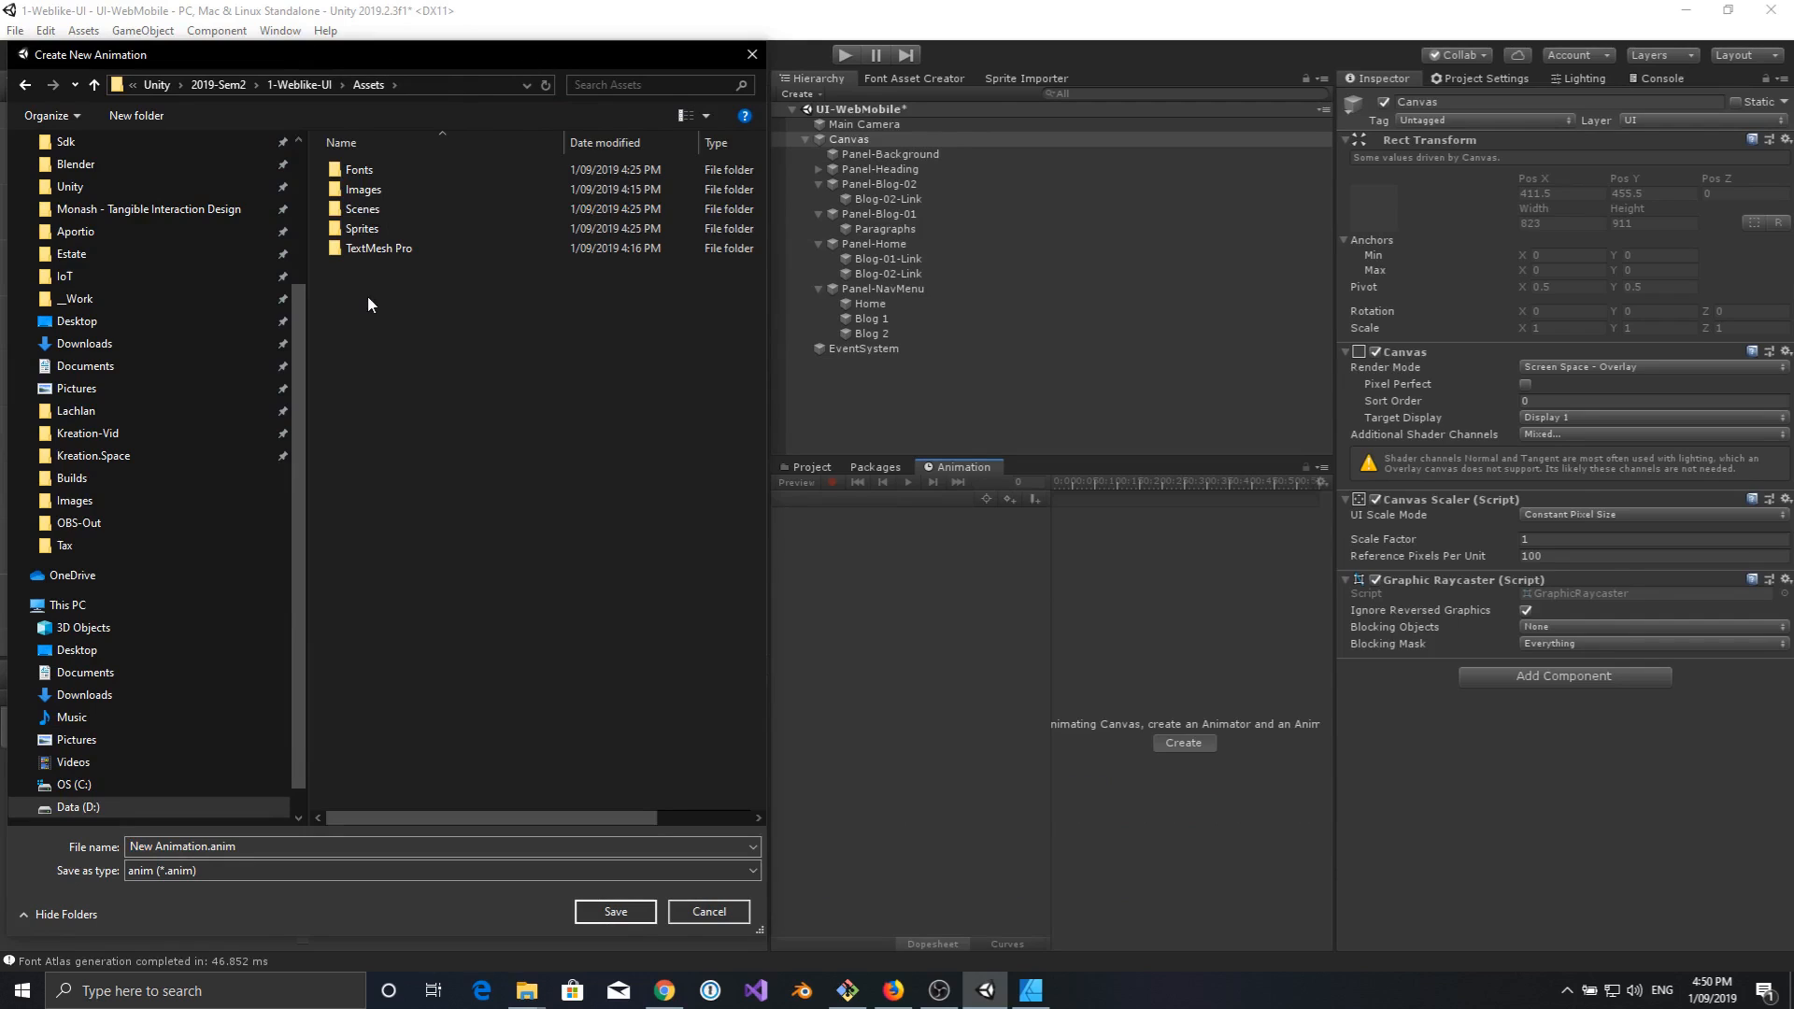
{"action": "key", "text": "ctrl+shift+n"}
{"action": "type", "text": "A"}
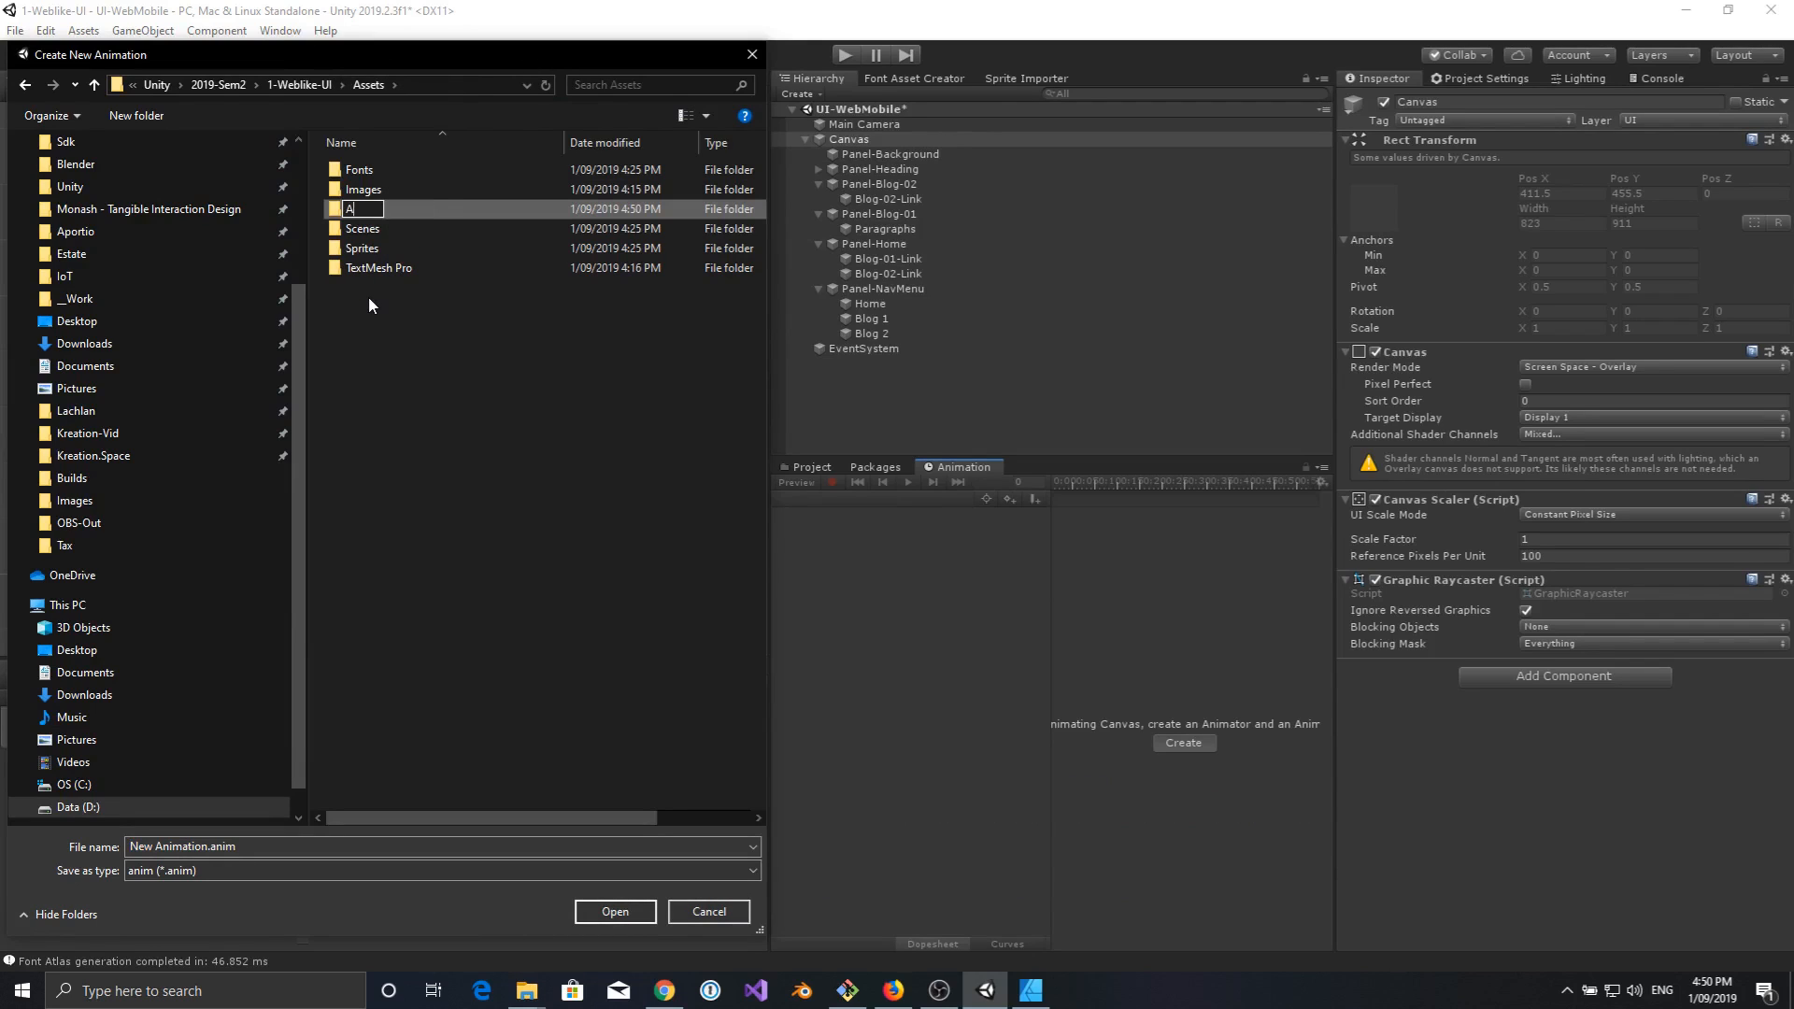
{"action": "type", "text": "nimations"}
{"action": "key", "text": "Return"}
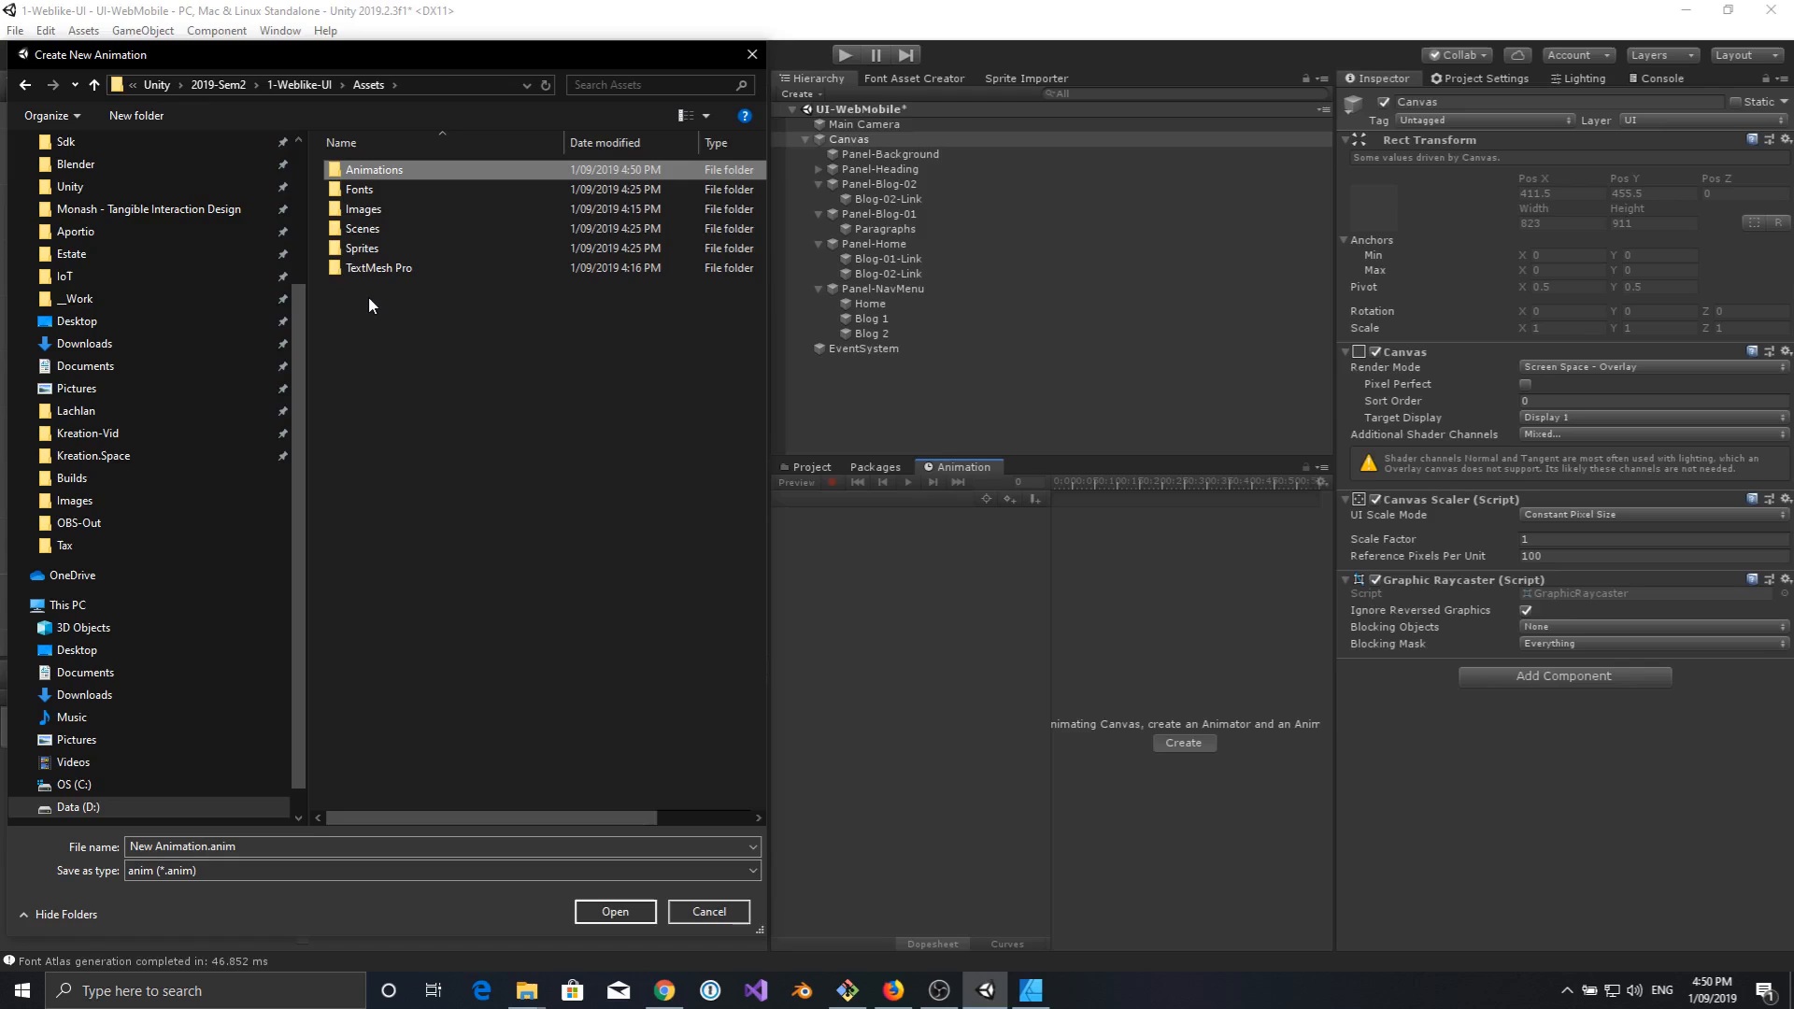
{"action": "double_click", "coordinate": [372, 172]}
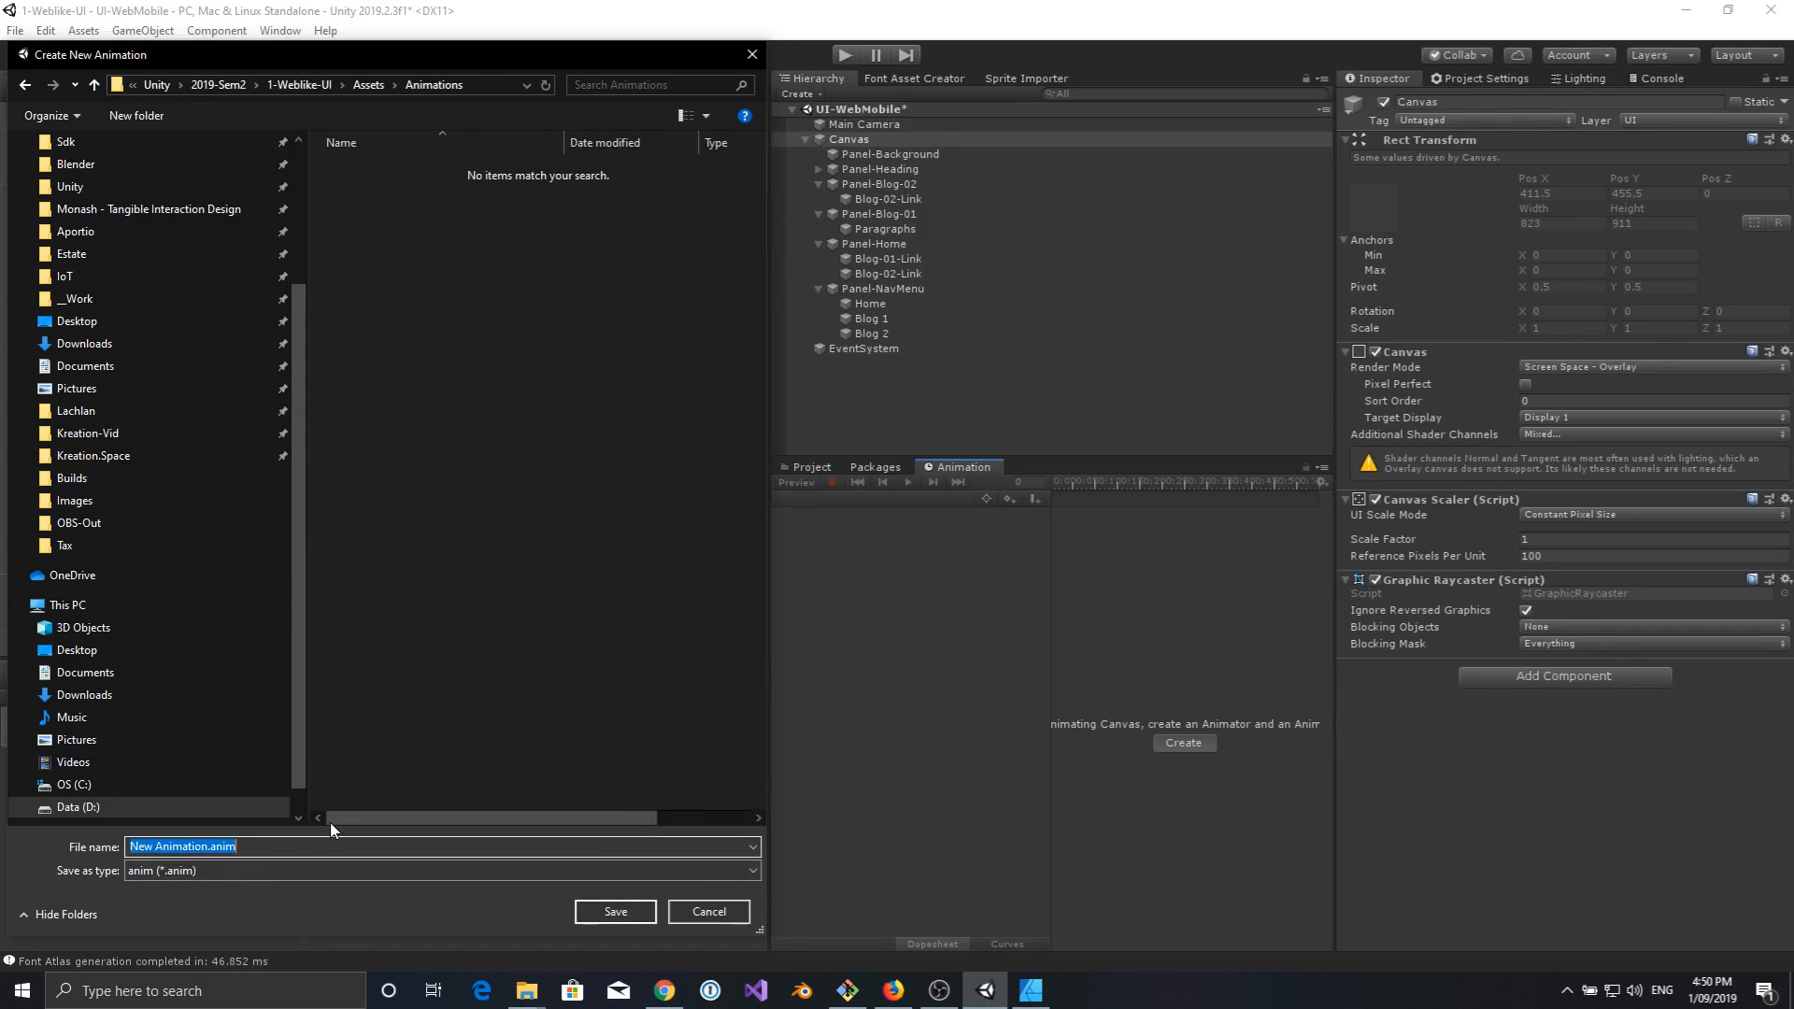
Name the Canvas animation clip WebUi.anim and save it in the Animations folder.
{"action": "key", "text": "Home"}
{"action": "key", "text": "ctrl+shift+Right"}
{"action": "key", "text": "ctrl+shift+Right"}
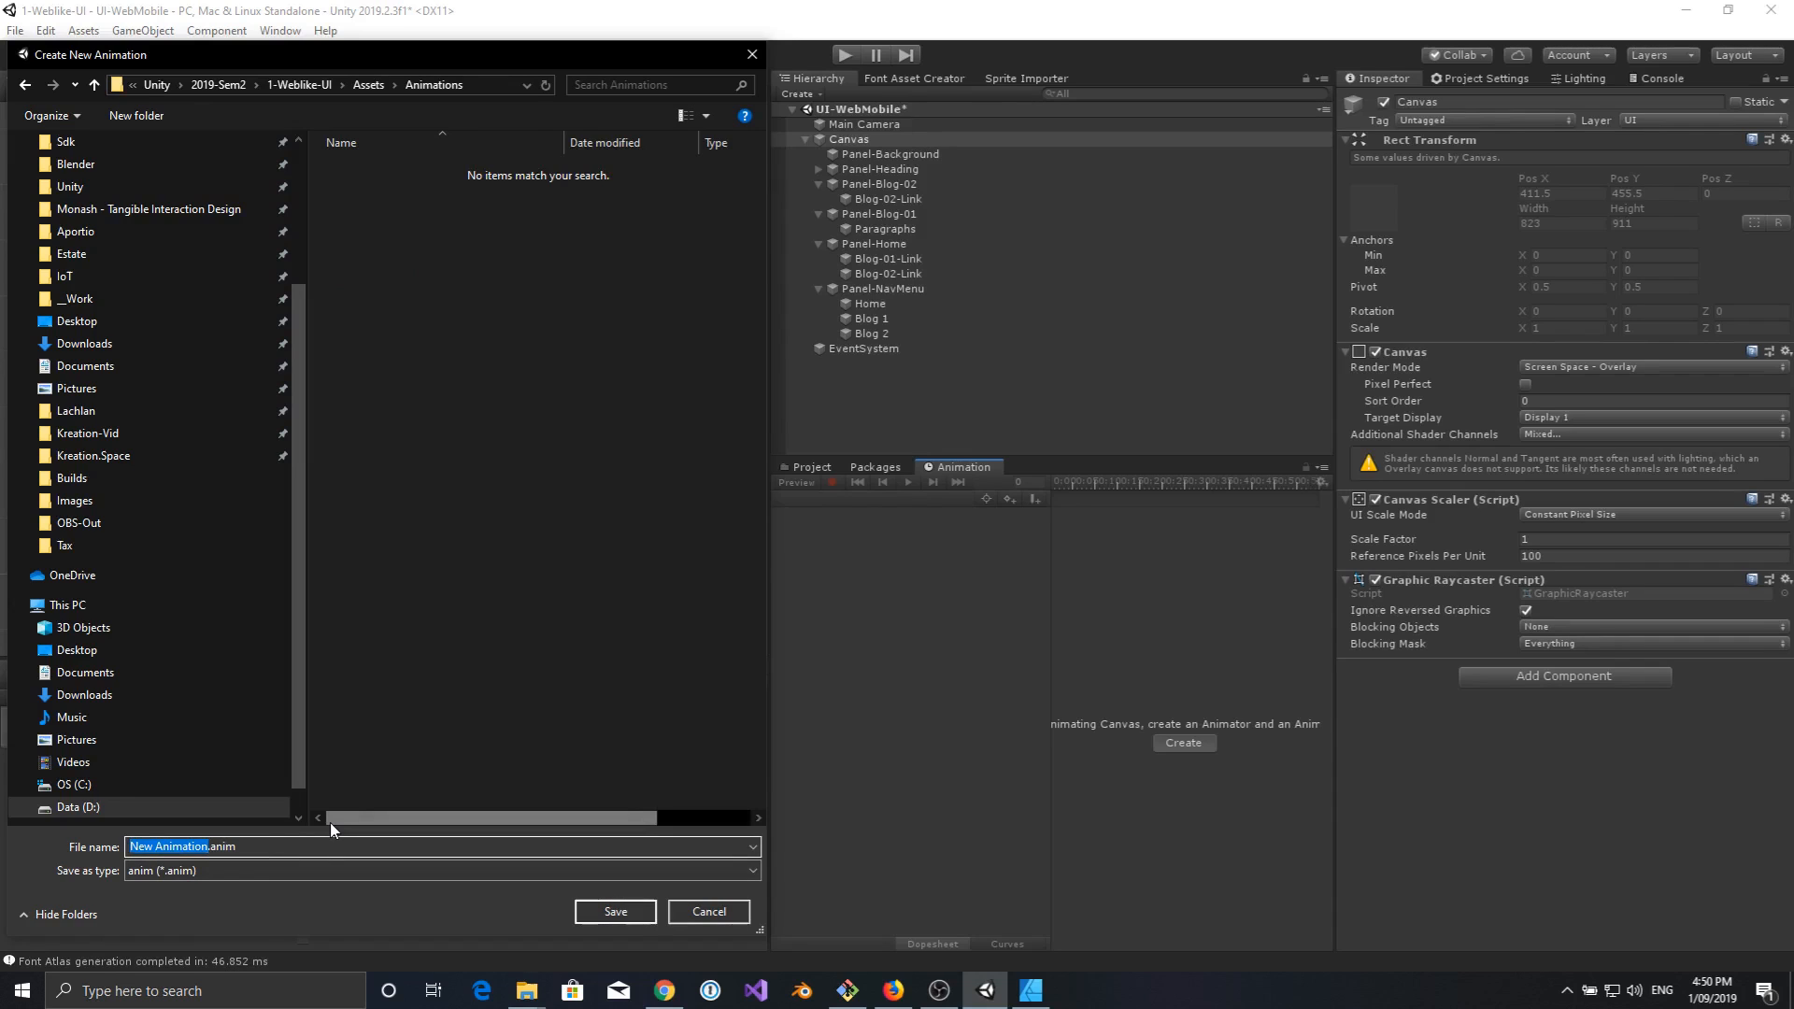
{"action": "type", "text": "WebUIiAn"}
{"action": "key", "text": "BackSpace"}
{"action": "key", "text": "BackSpace"}
{"action": "key", "text": "Return"}
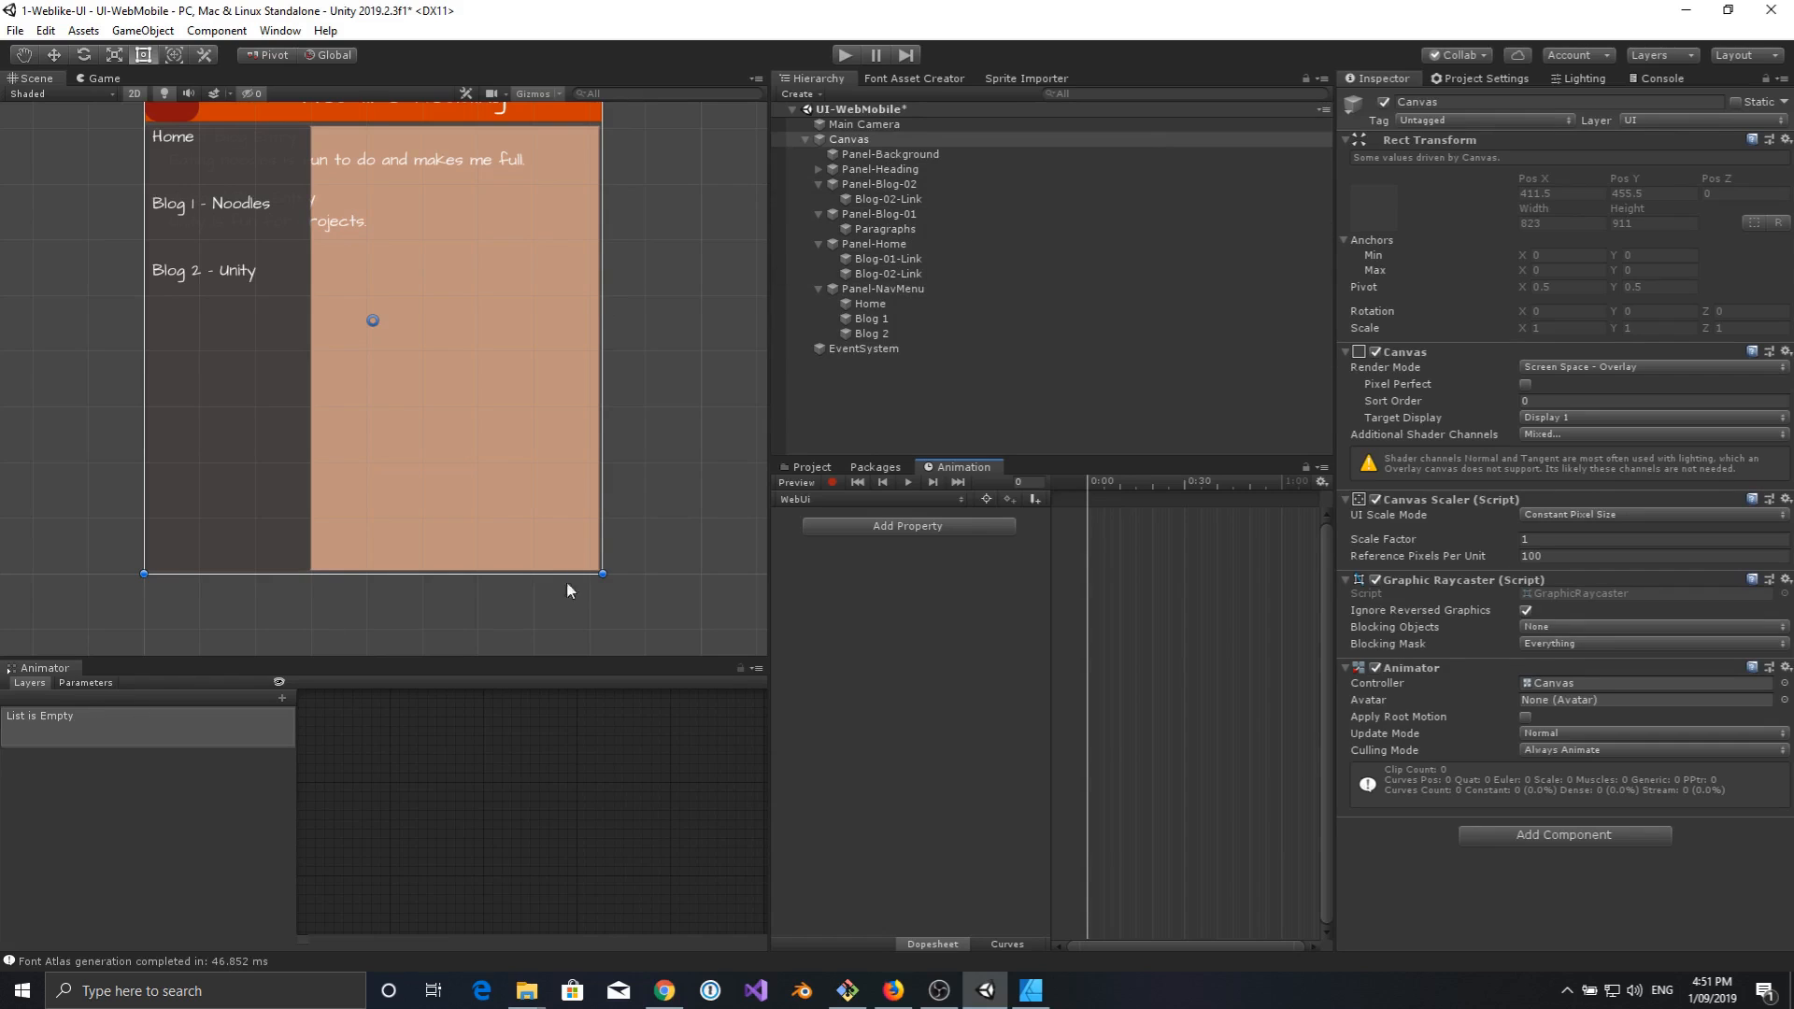
Move Panel-NavMenu out of the canvas by setting its Pos X to -301.
{"action": "left_click", "coordinate": [907, 290]}
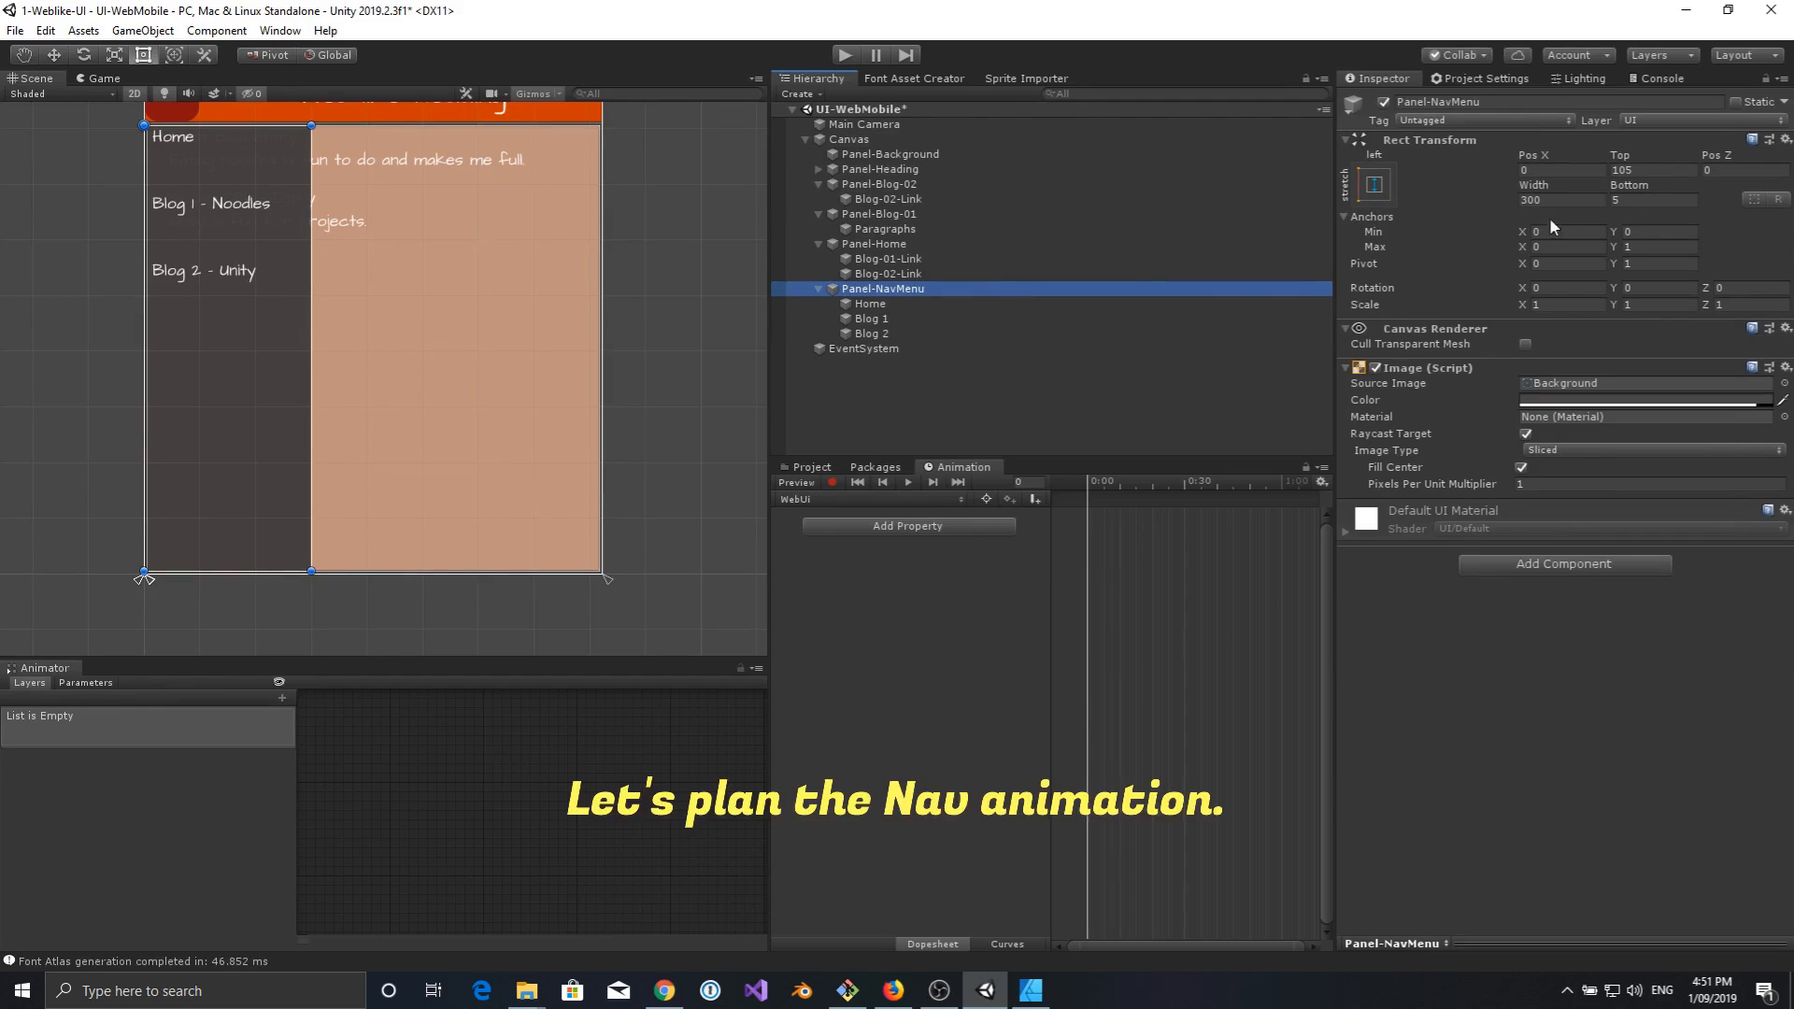
{"action": "left_click", "coordinate": [1561, 169]}
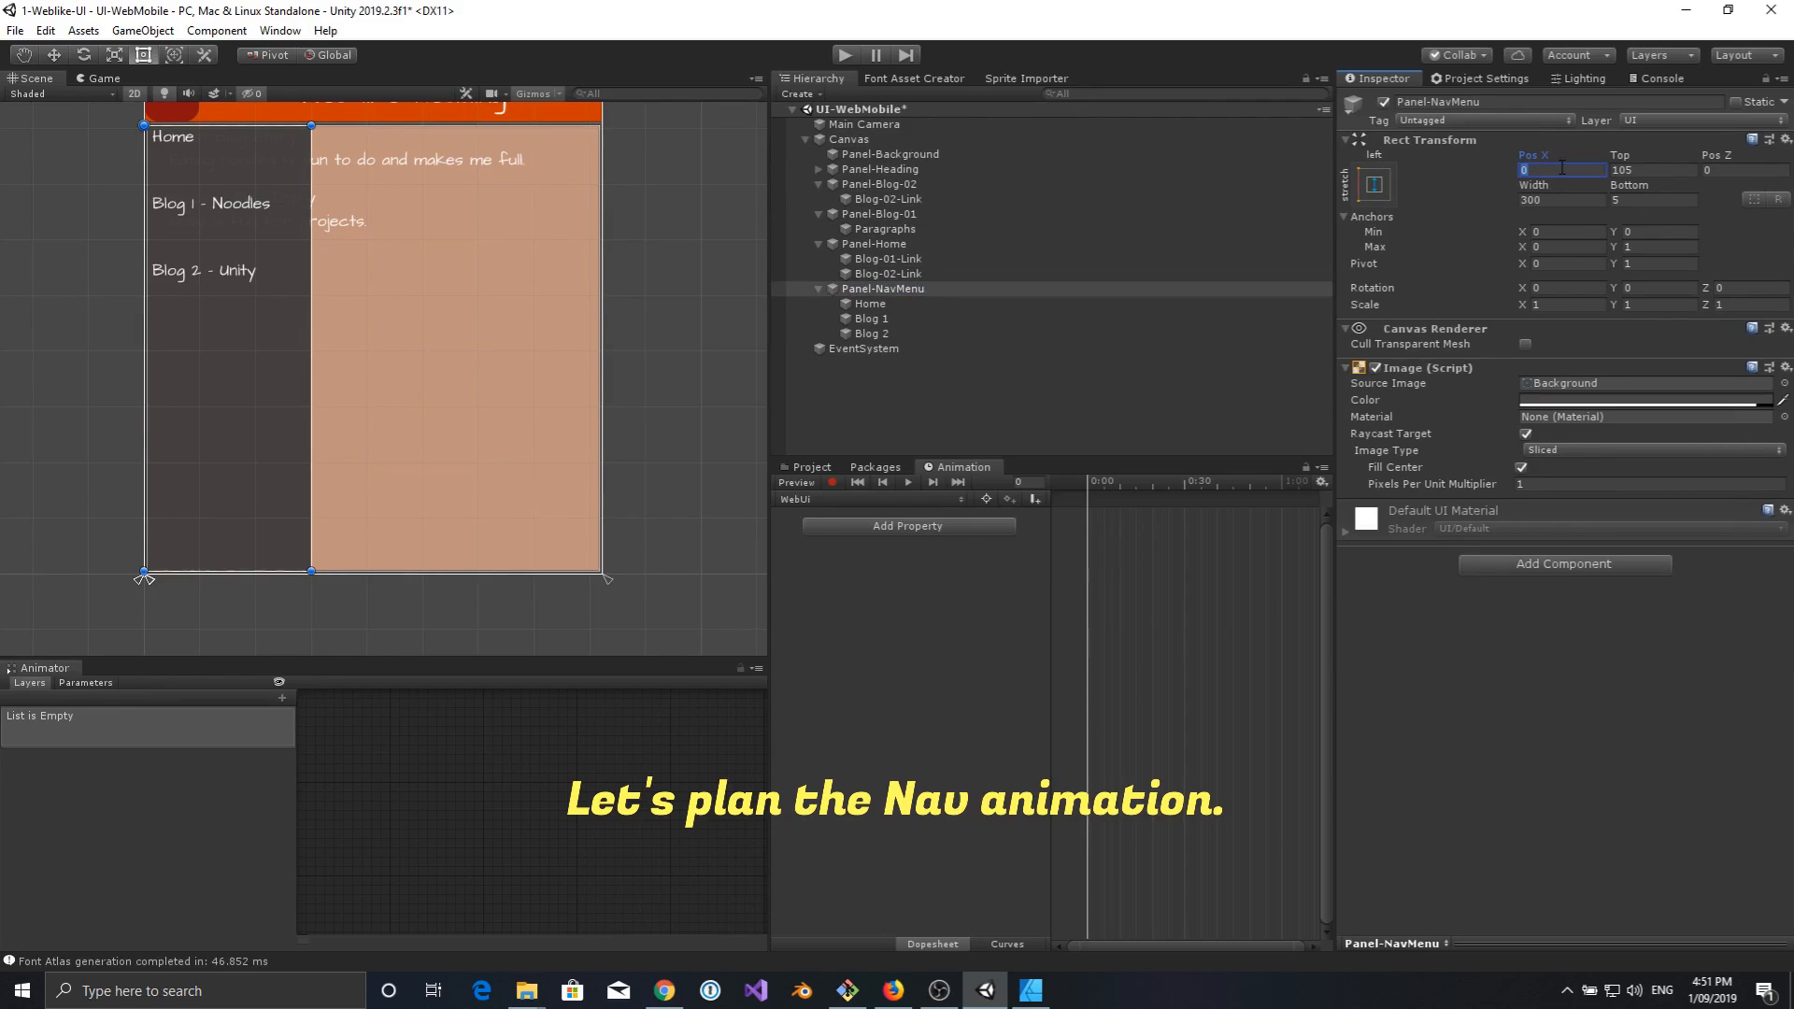
{"action": "type", "text": "-3"}
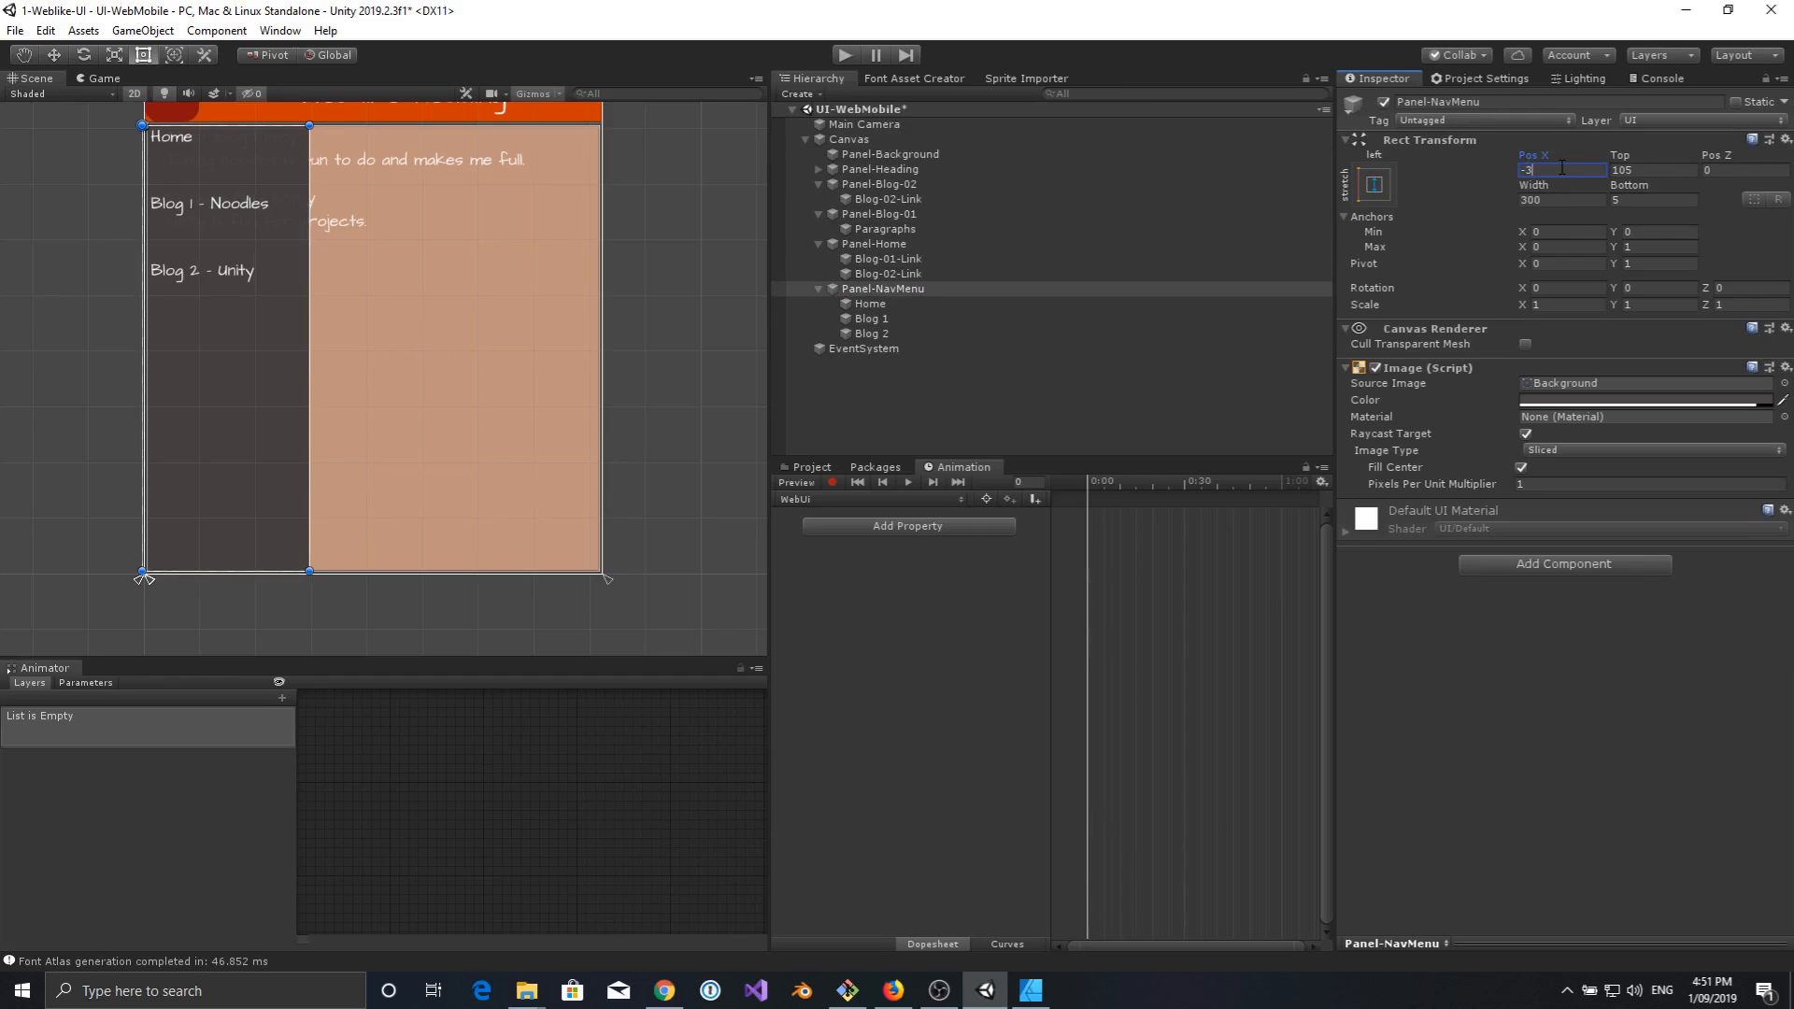
{"action": "type", "text": "00"}
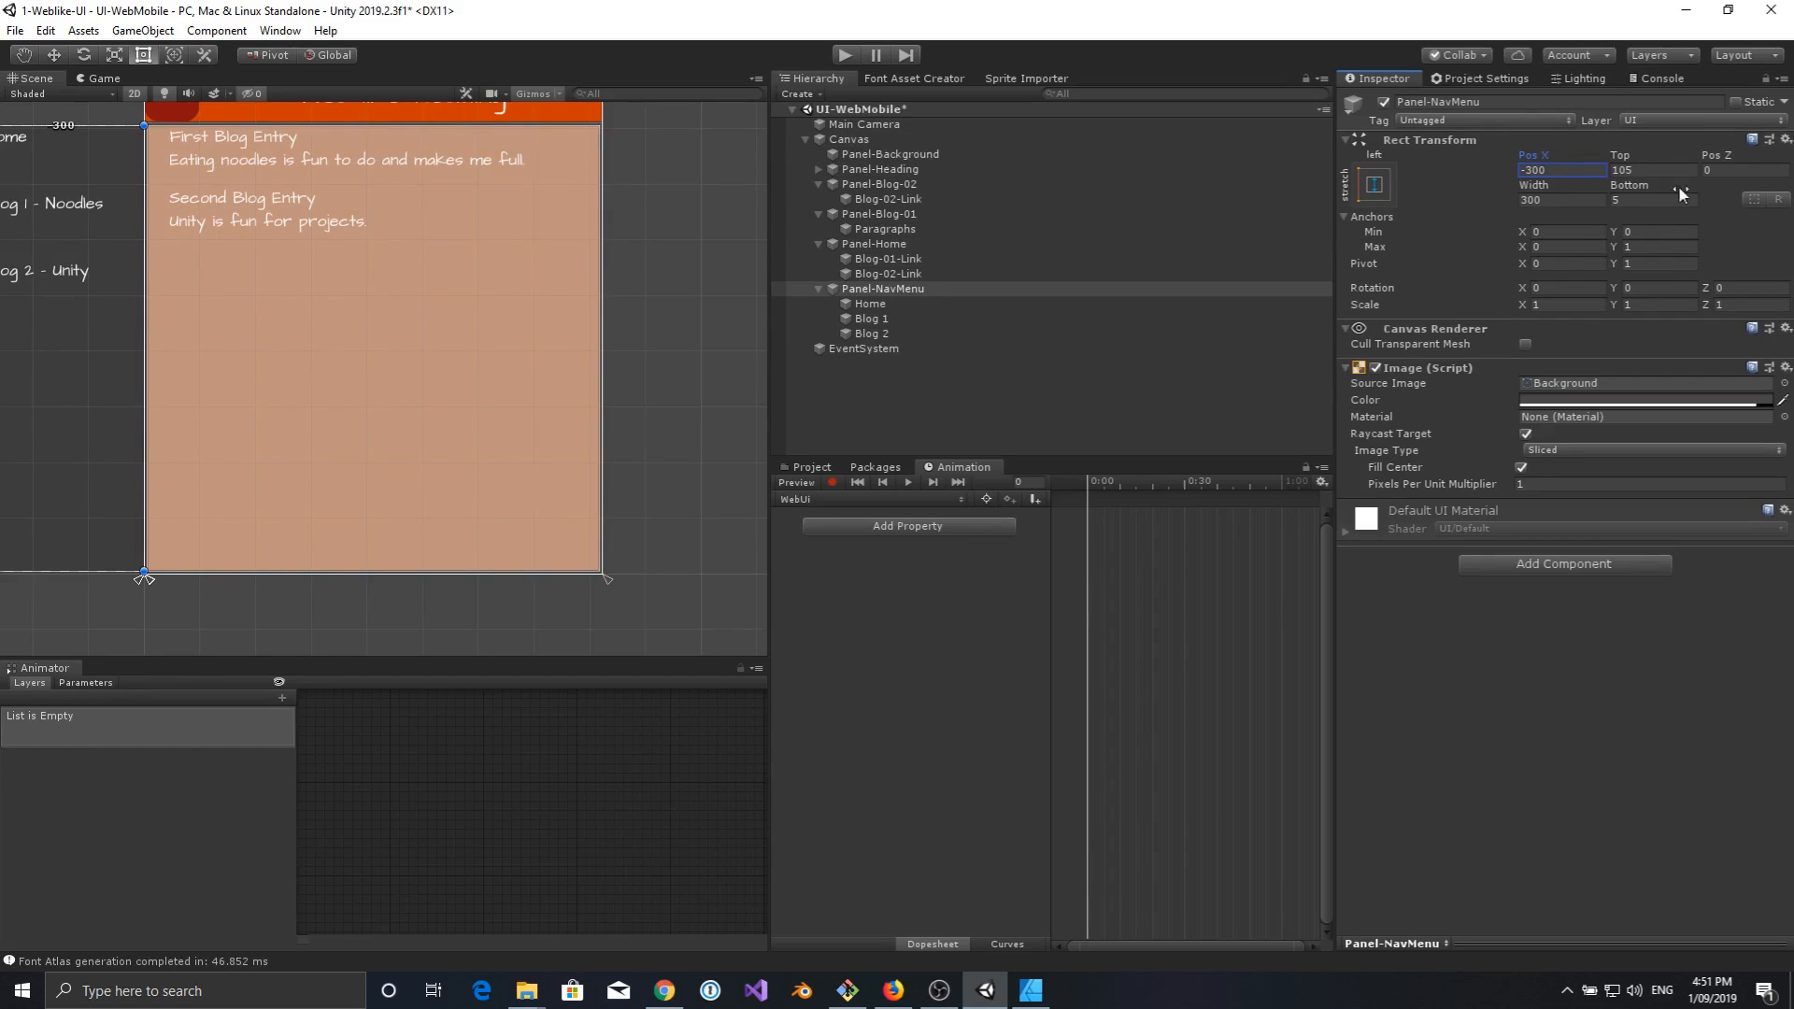
{"action": "type", "text": "-301"}
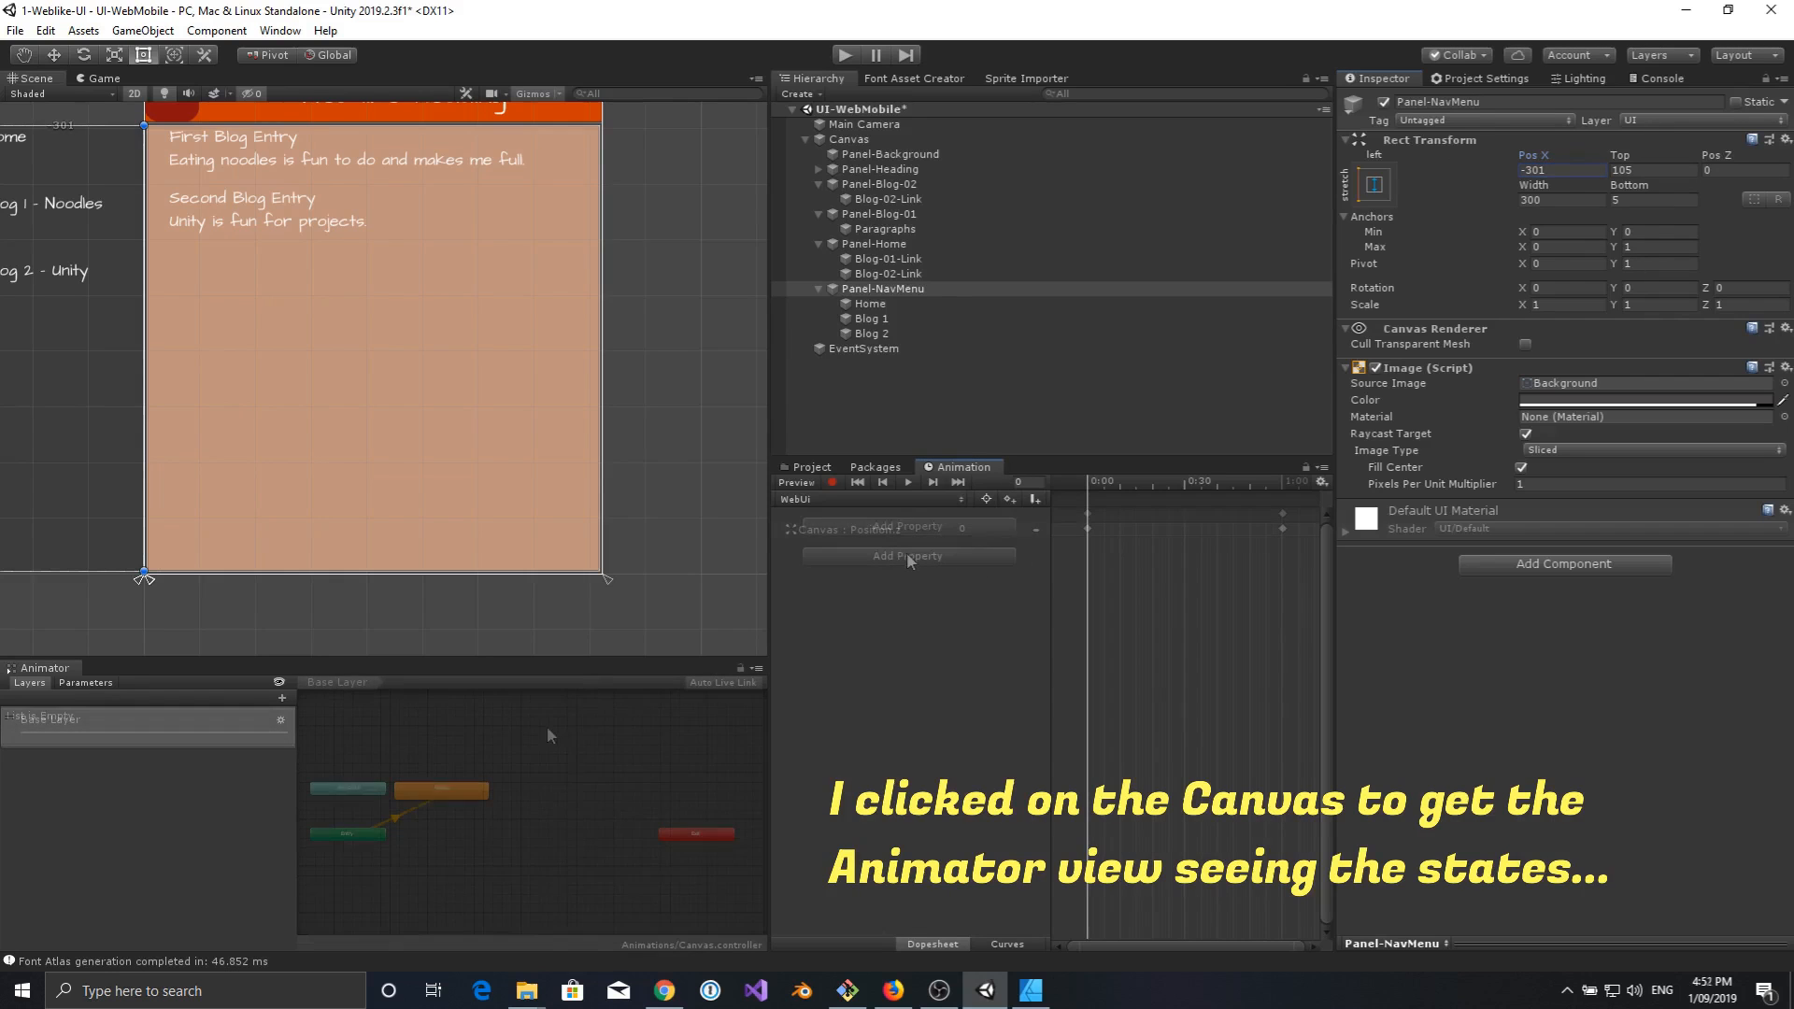
Create a second animation clip named Nav-MovesIntoView in the Animations folder.
{"action": "left_click", "coordinate": [868, 499]}
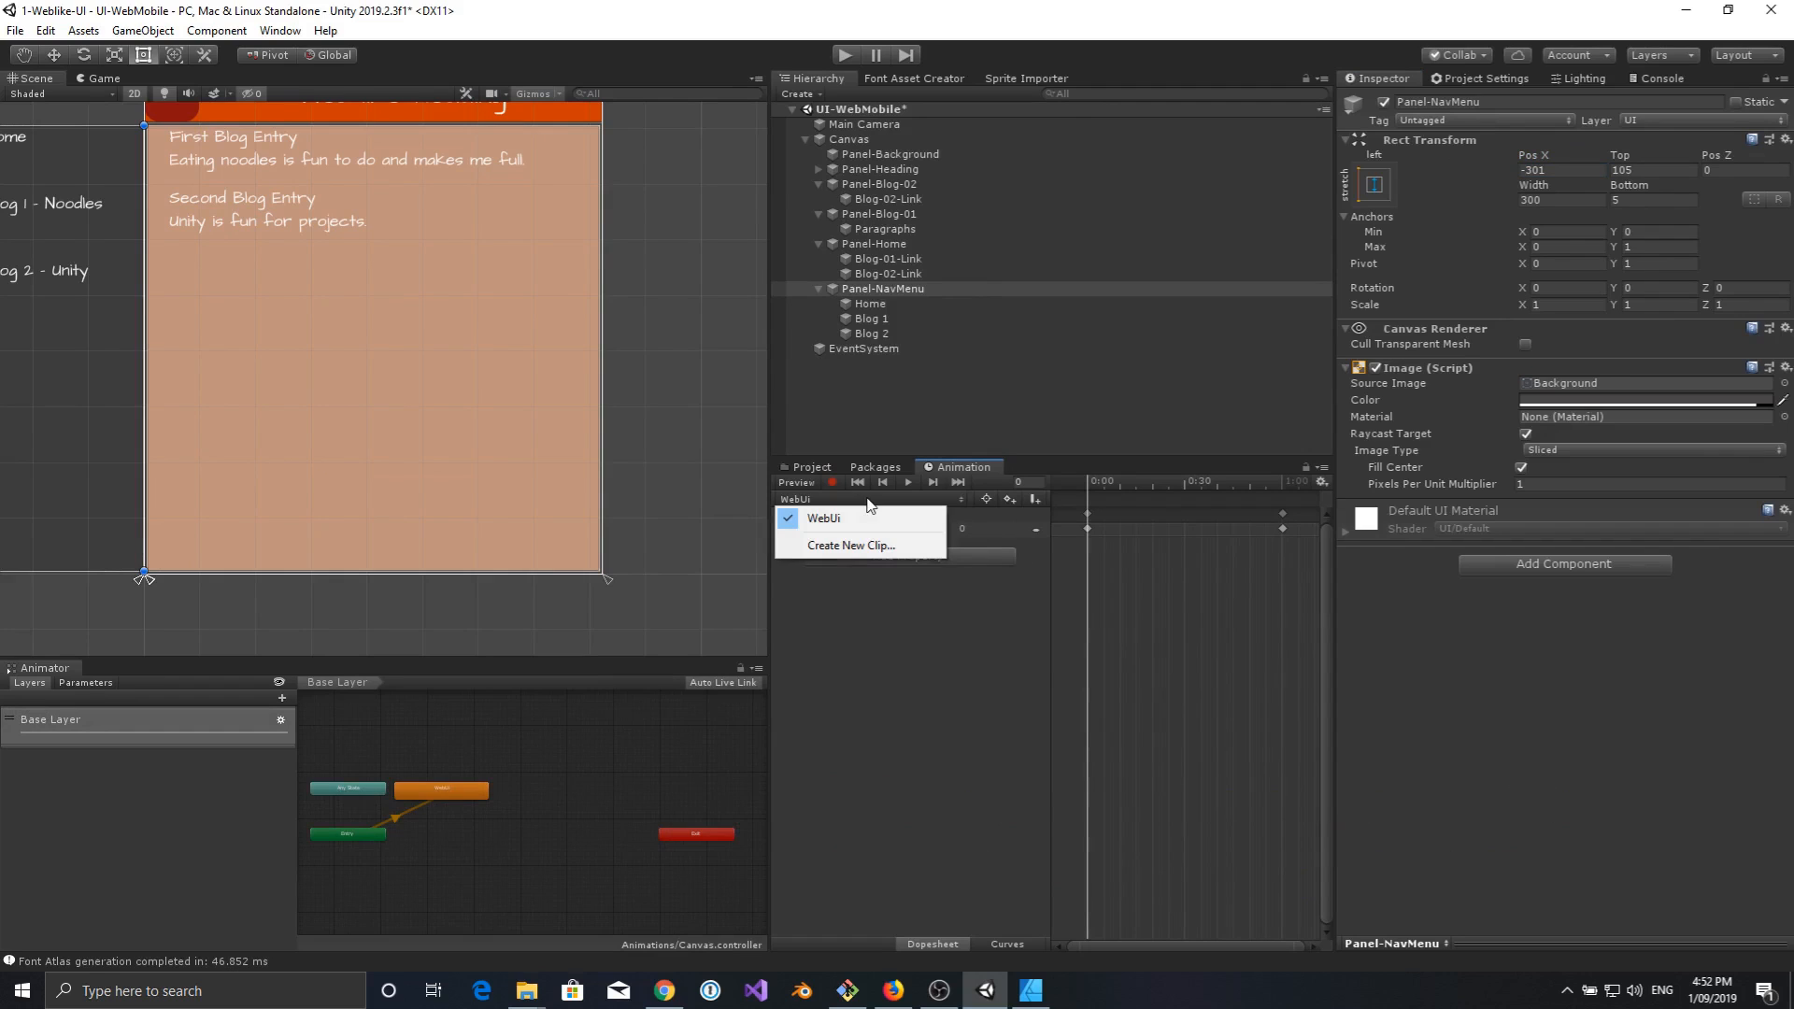
{"action": "left_click", "coordinate": [872, 546]}
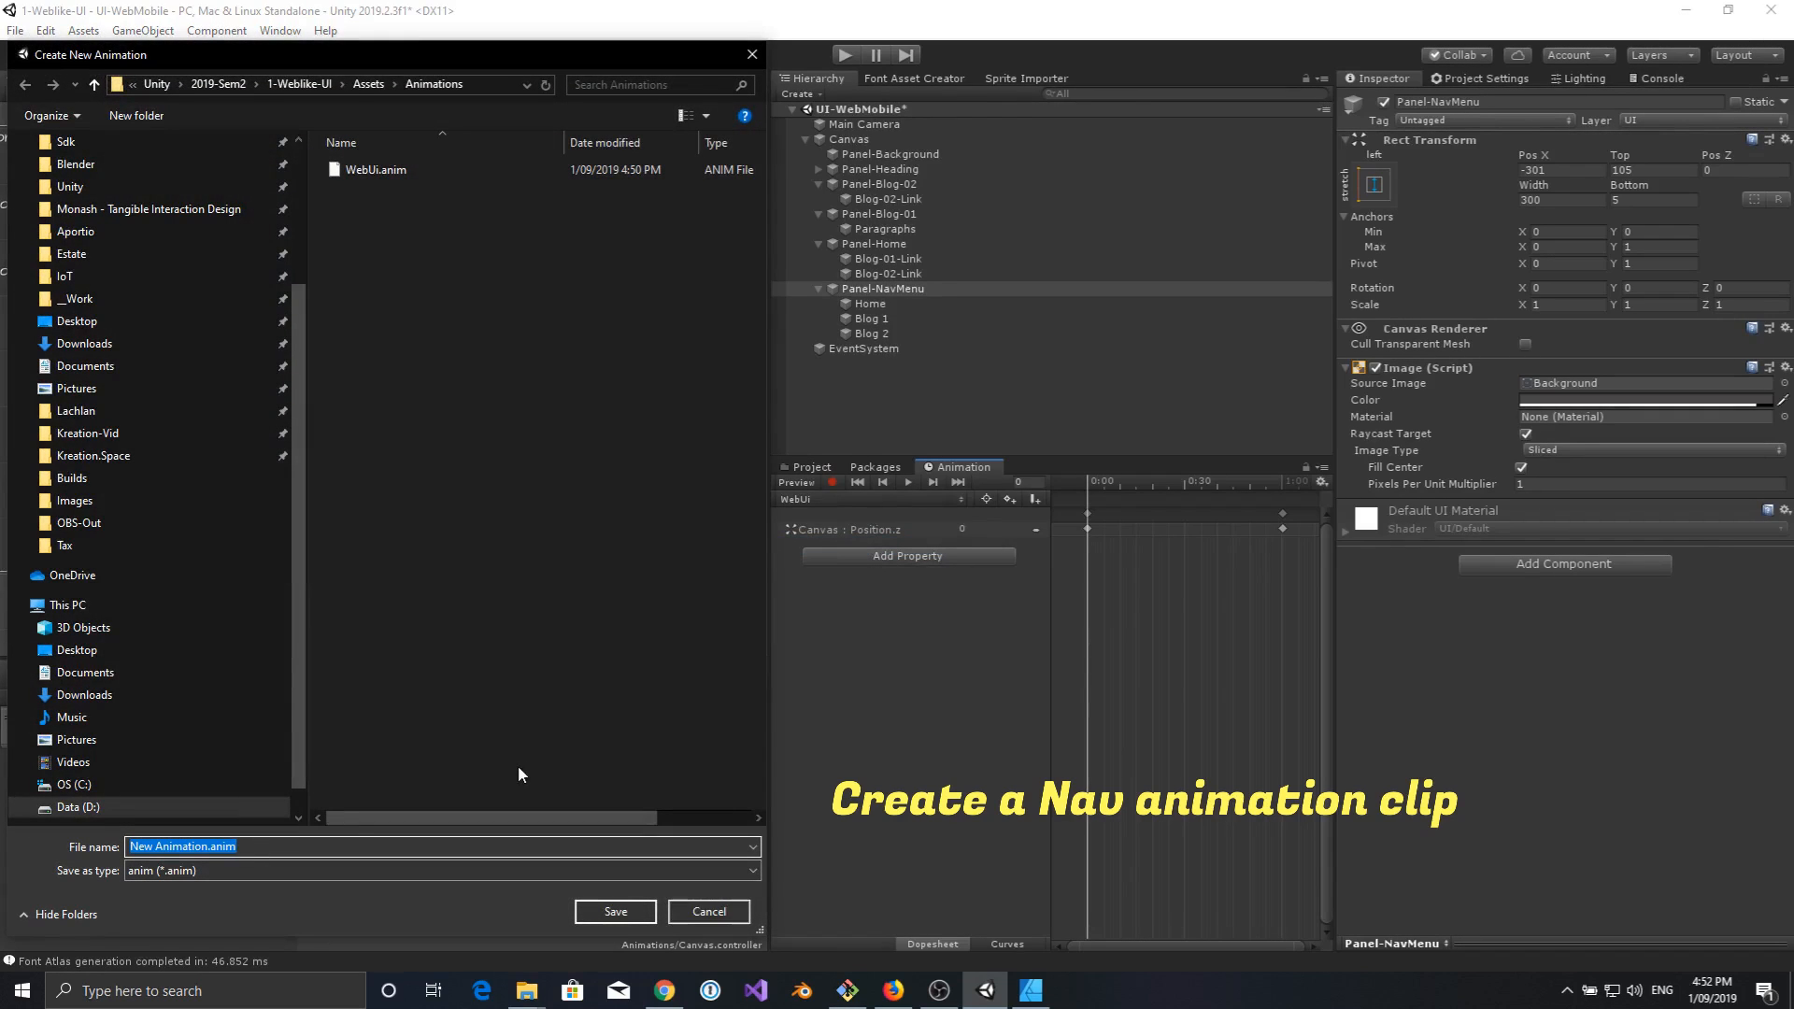
{"action": "key", "text": "Home"}
{"action": "key", "text": "ctrl+shift+Right"}
{"action": "key", "text": "ctrl+shift+Right"}
{"action": "type", "text": "Nav"}
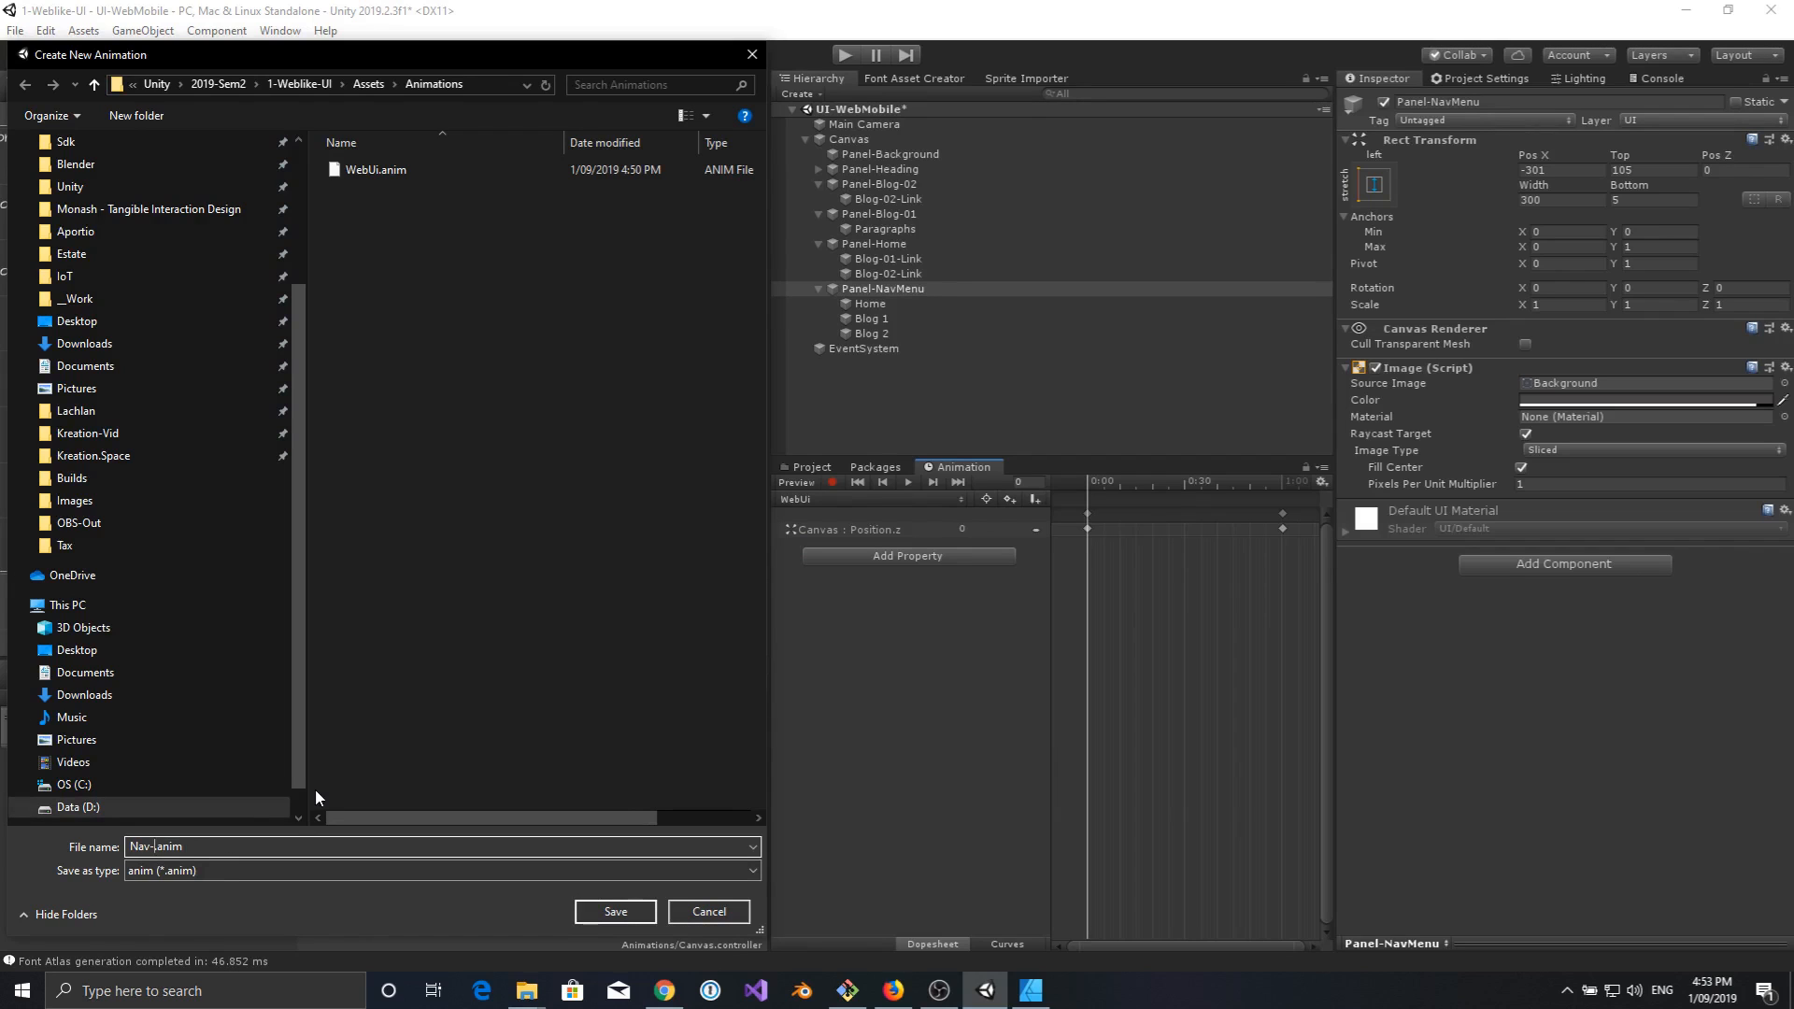
{"action": "type", "text": "MovesIntoView"}
{"action": "key", "text": "Return"}
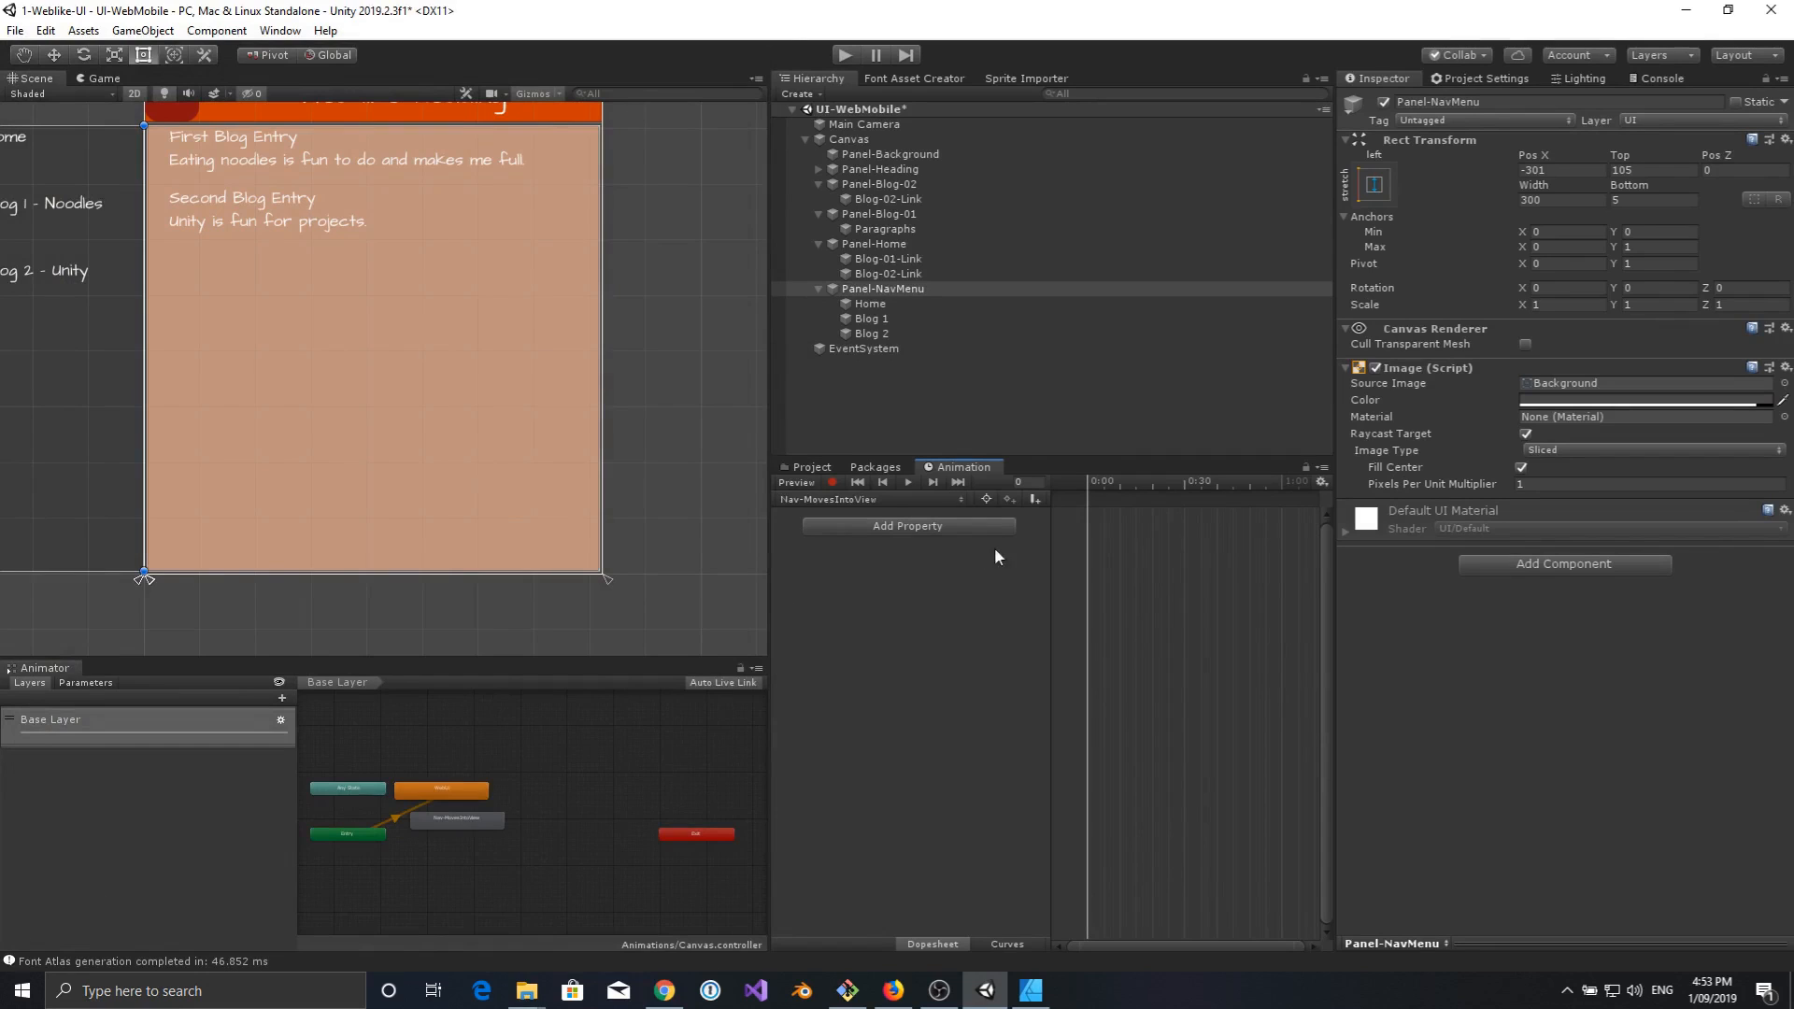
Add the Canvas Rect Transform's Position (Z) property to the Nav-MovesIntoView clip.
{"action": "left_click", "coordinate": [951, 526]}
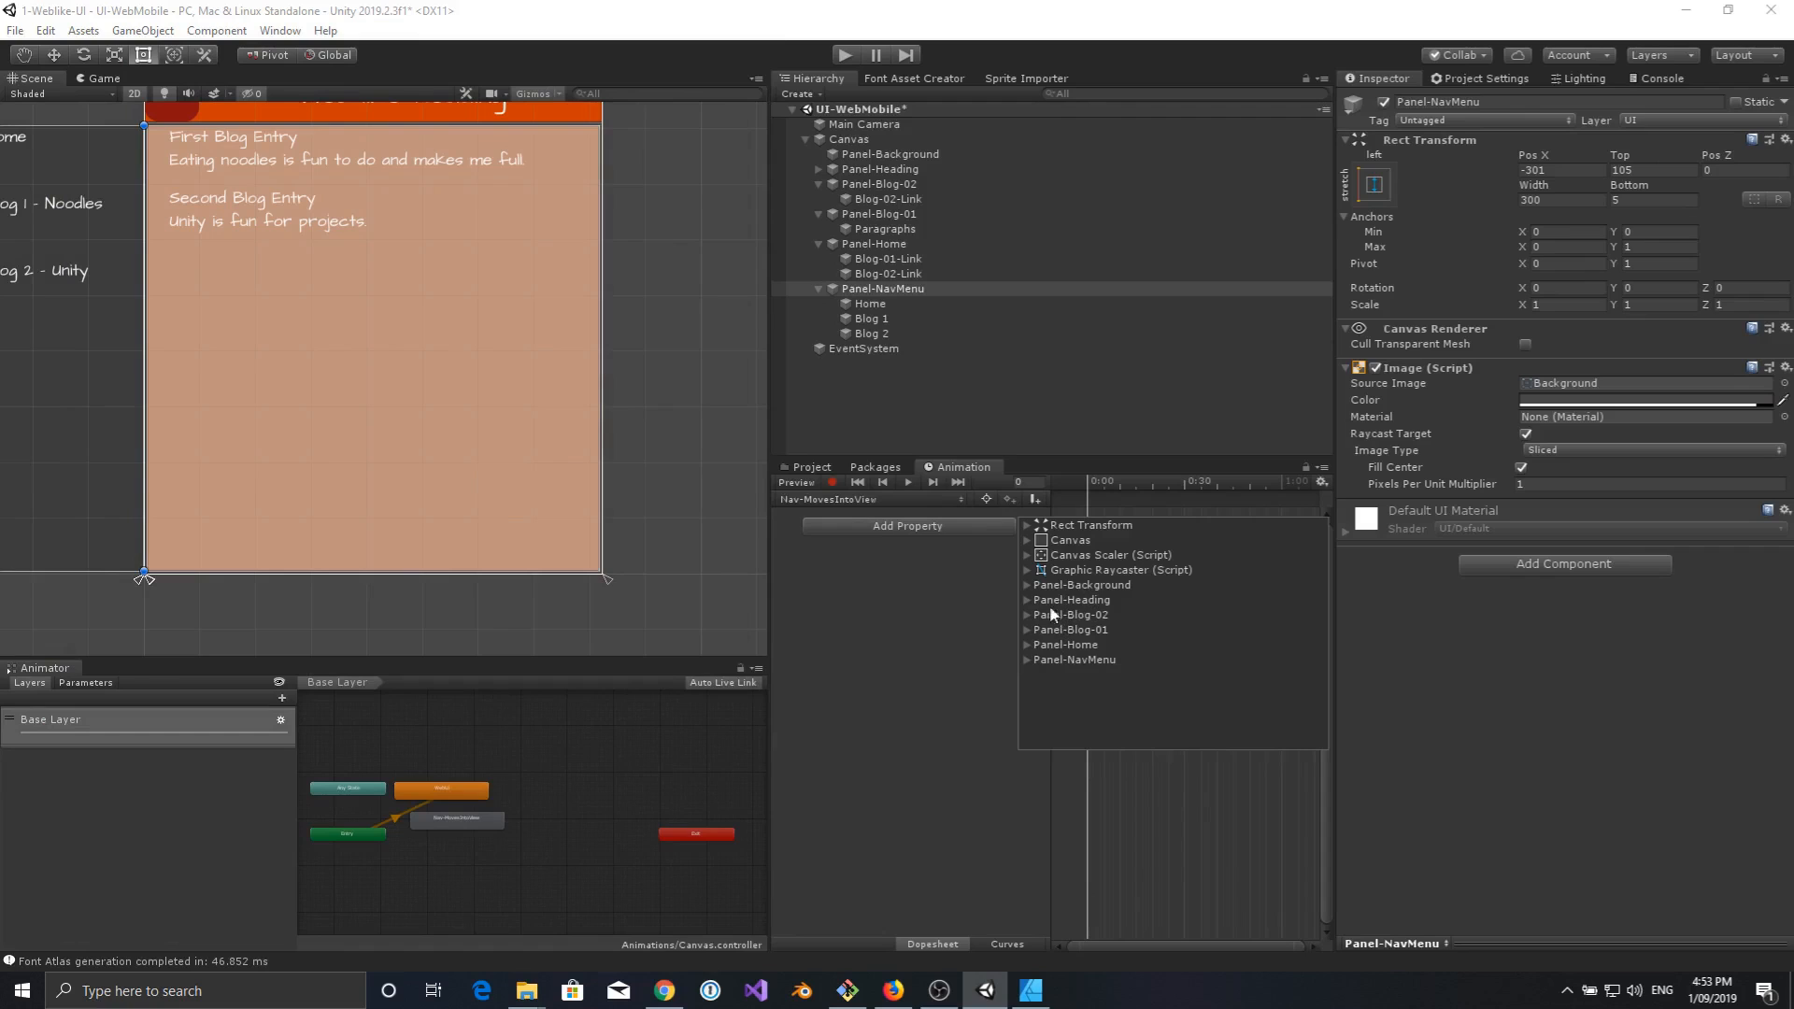
{"action": "left_click", "coordinate": [1029, 525]}
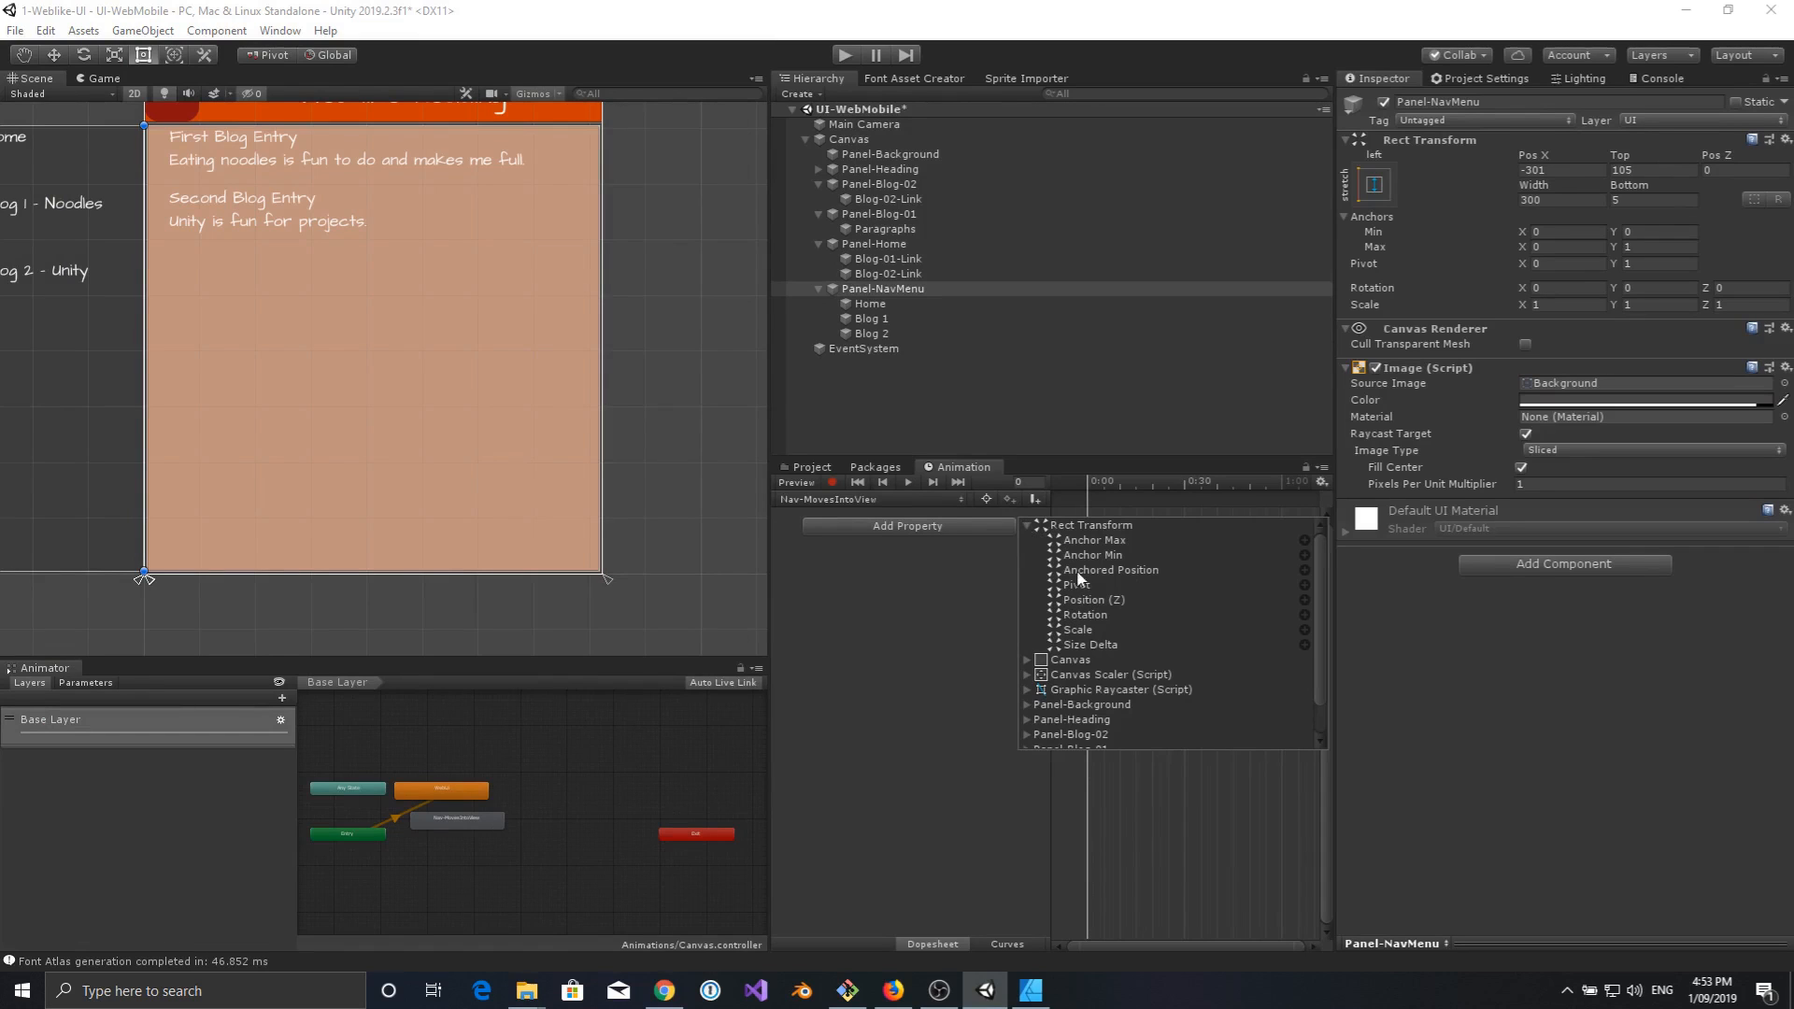
{"action": "left_click", "coordinate": [1090, 600]}
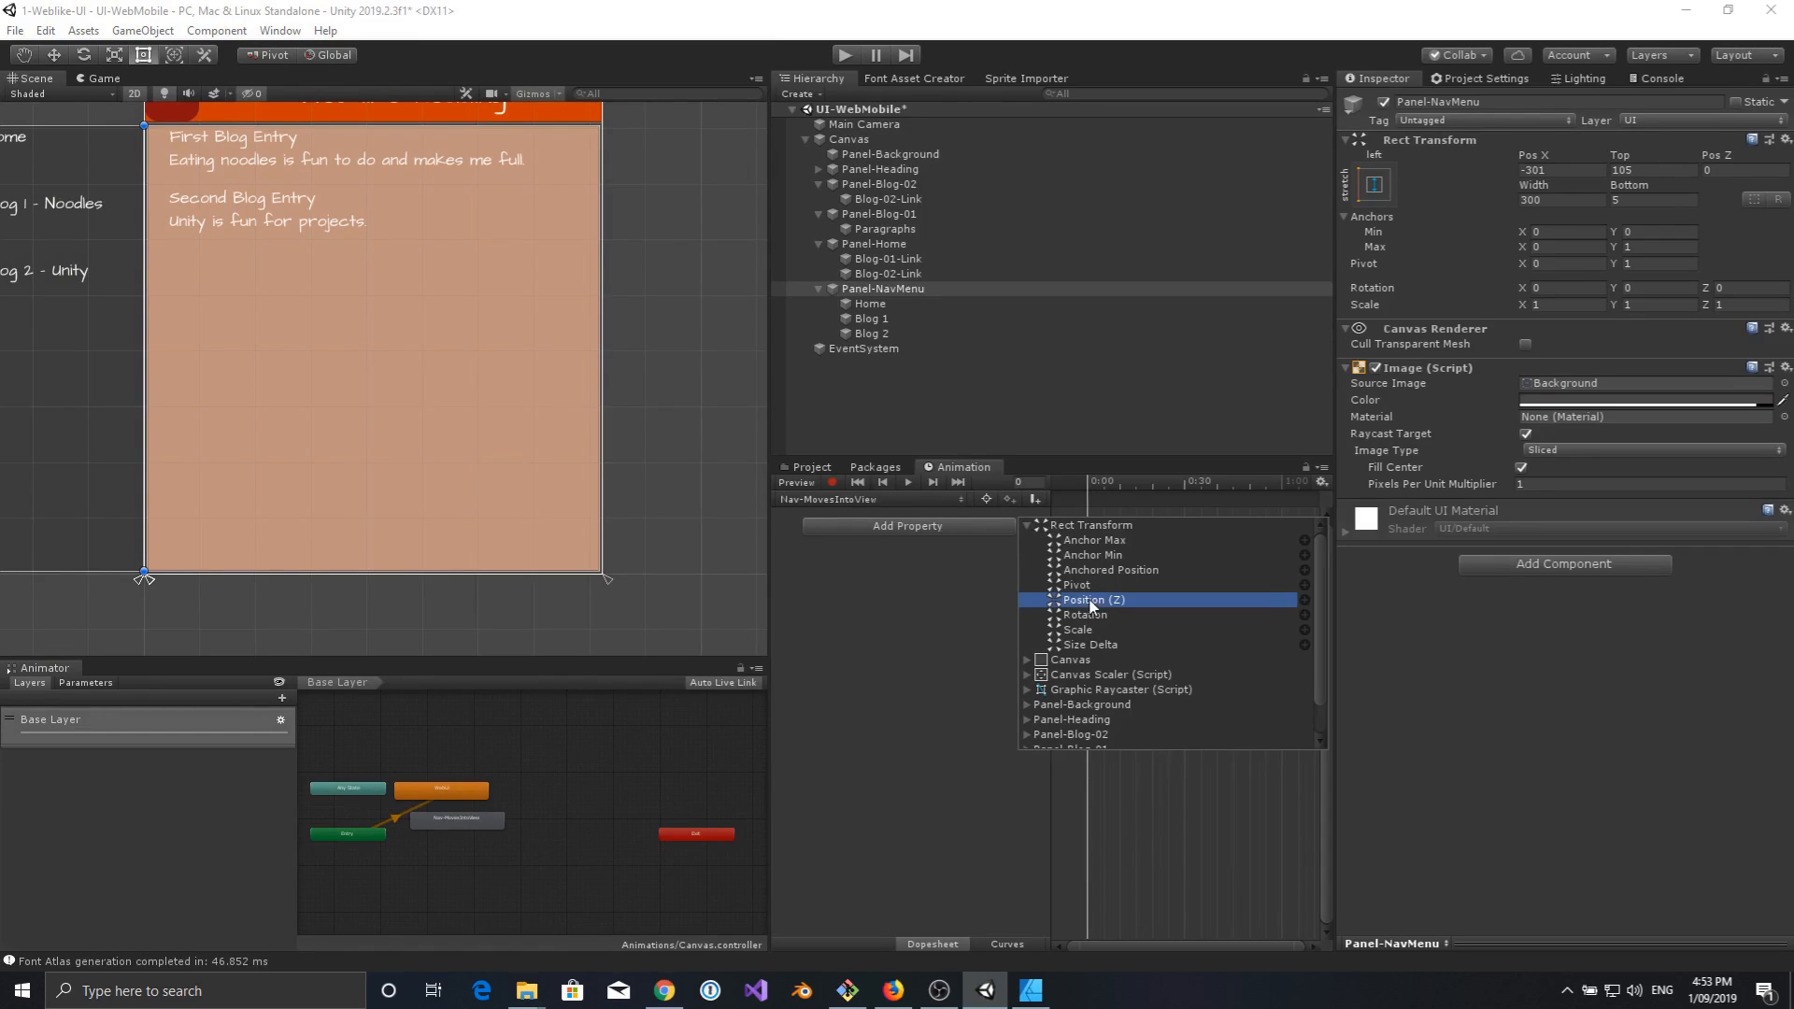
{"action": "left_click", "coordinate": [1303, 599]}
{"action": "left_click", "coordinate": [888, 557]}
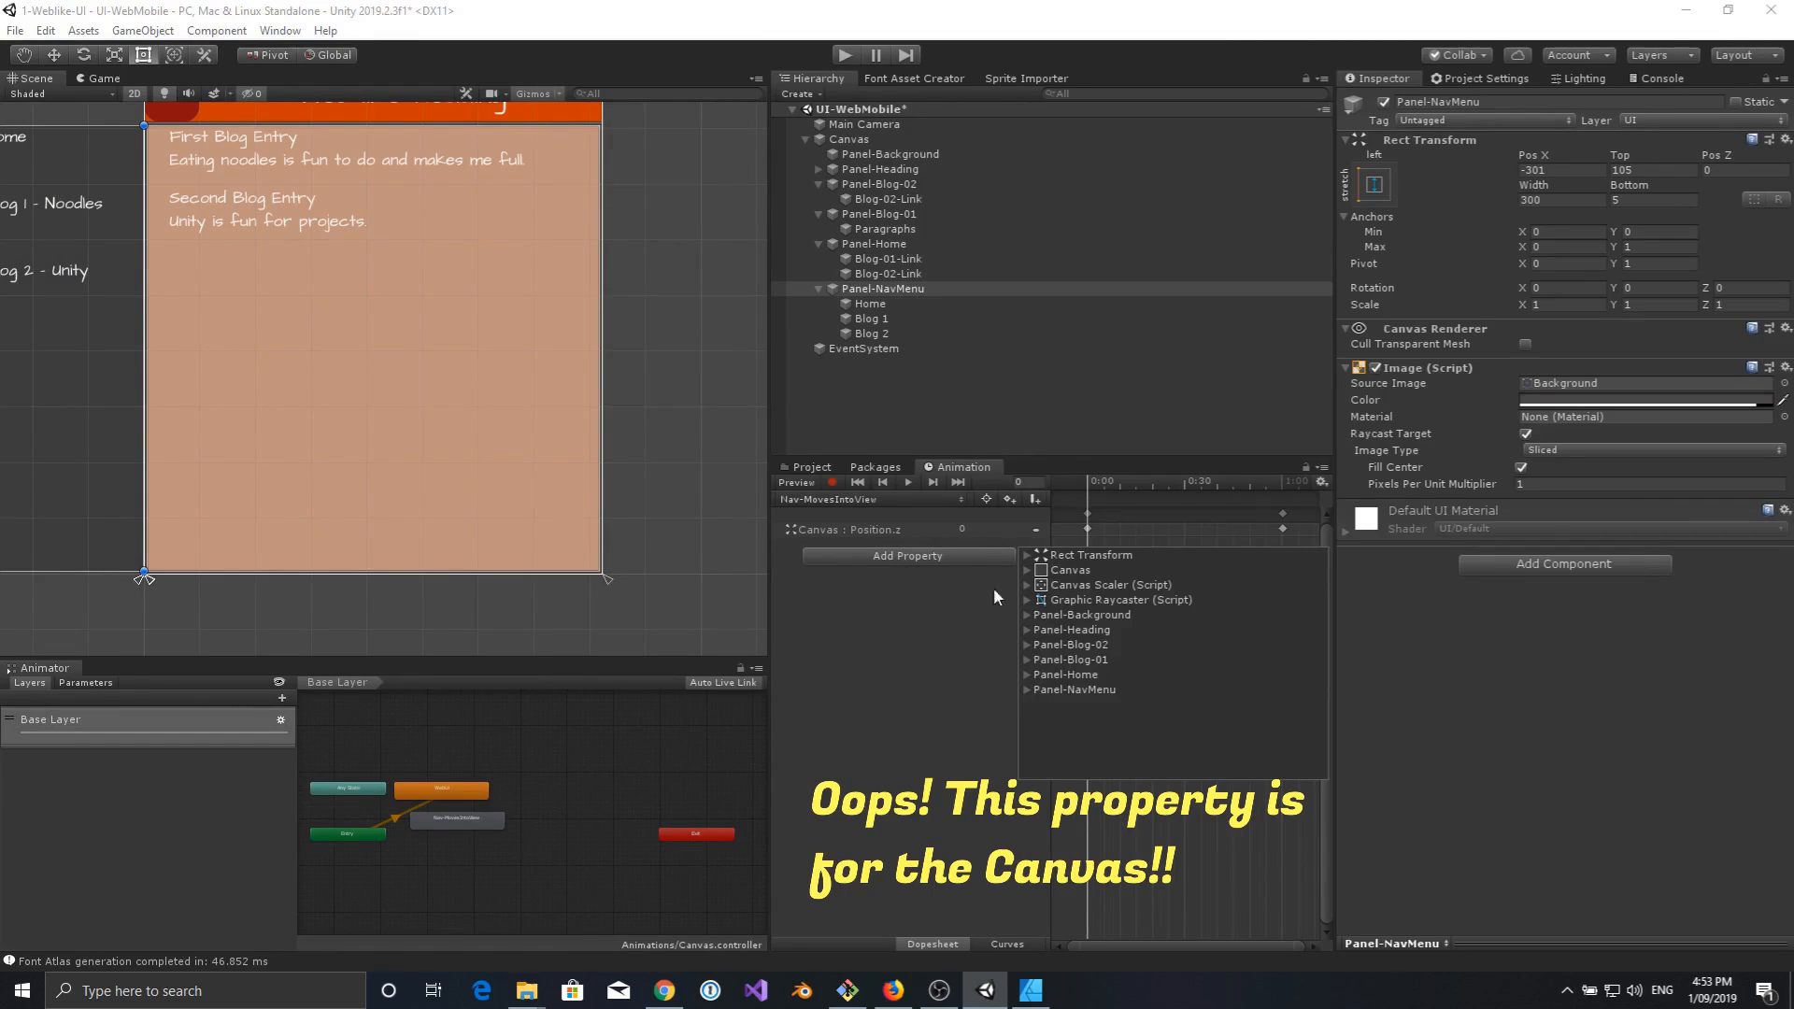
Remove the Canvas Position.z property from the Nav-MovesIntoView clip.
{"action": "left_click", "coordinate": [917, 531]}
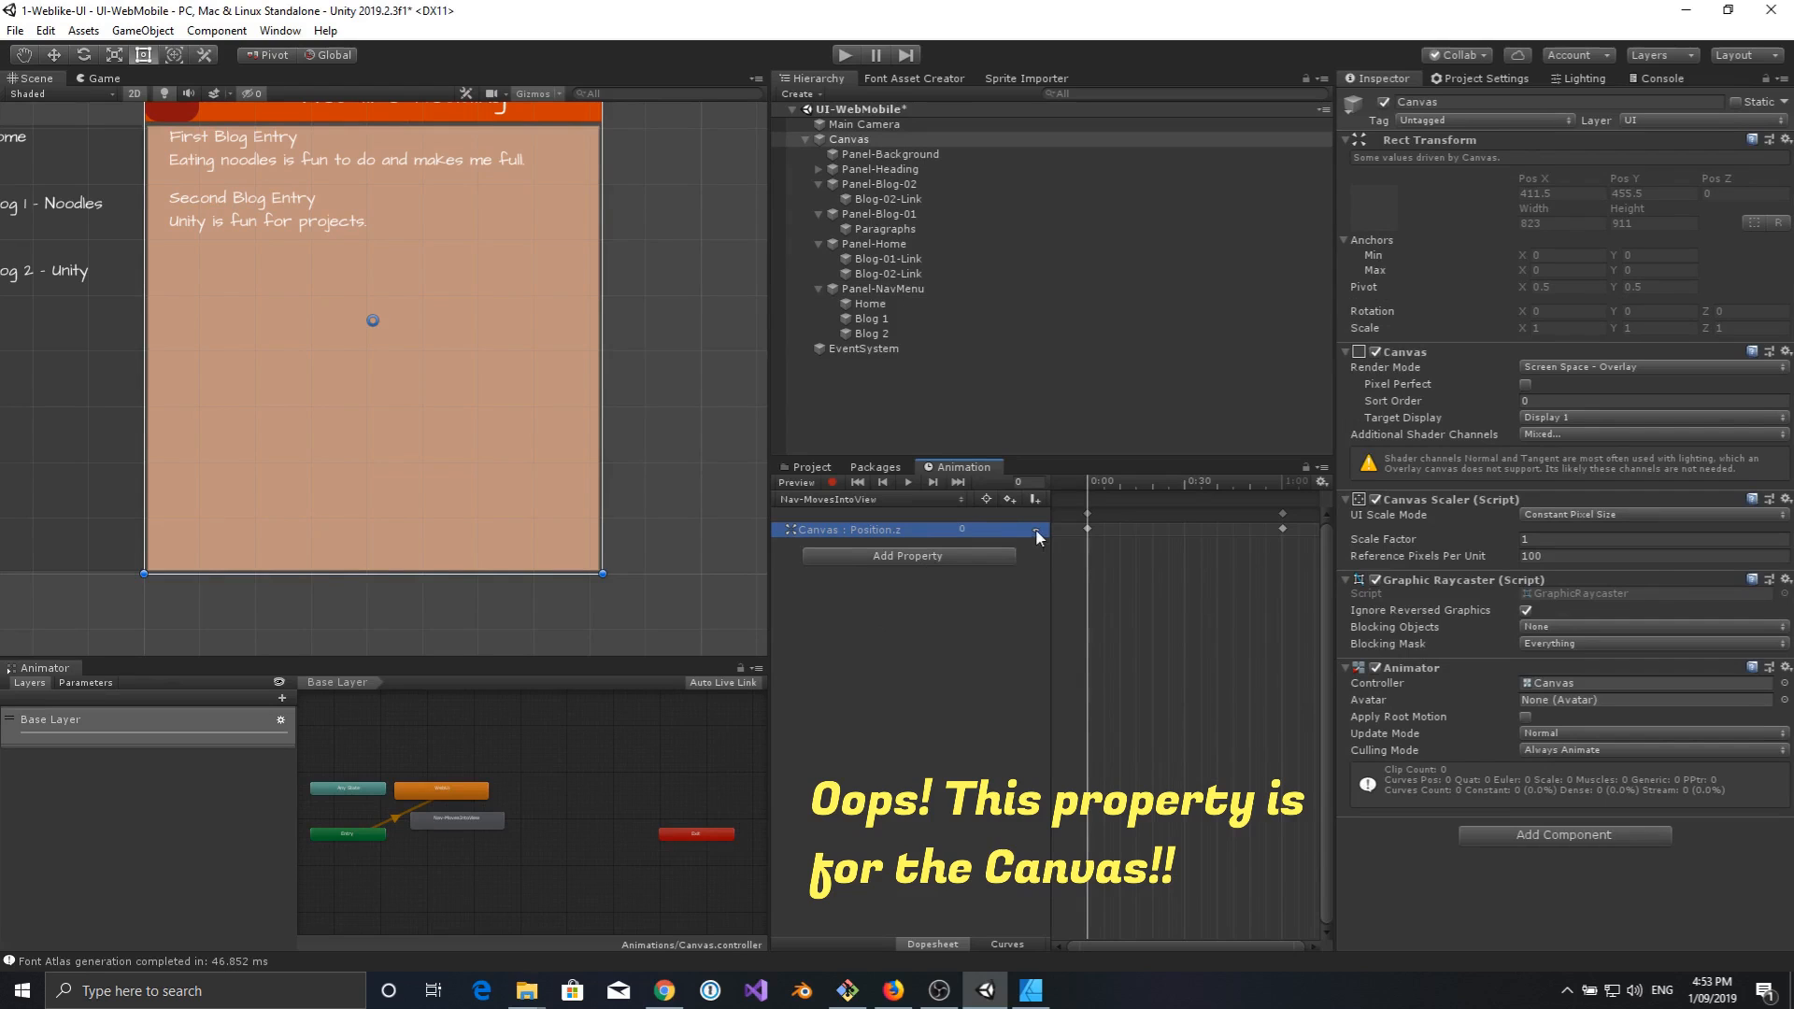
{"action": "right_click", "coordinate": [1039, 531]}
{"action": "left_click", "coordinate": [1066, 550]}
Add Panel-NavMenu's Rect Transform Anchored Position property to the Nav-MovesIntoView clip.
{"action": "left_click", "coordinate": [905, 526]}
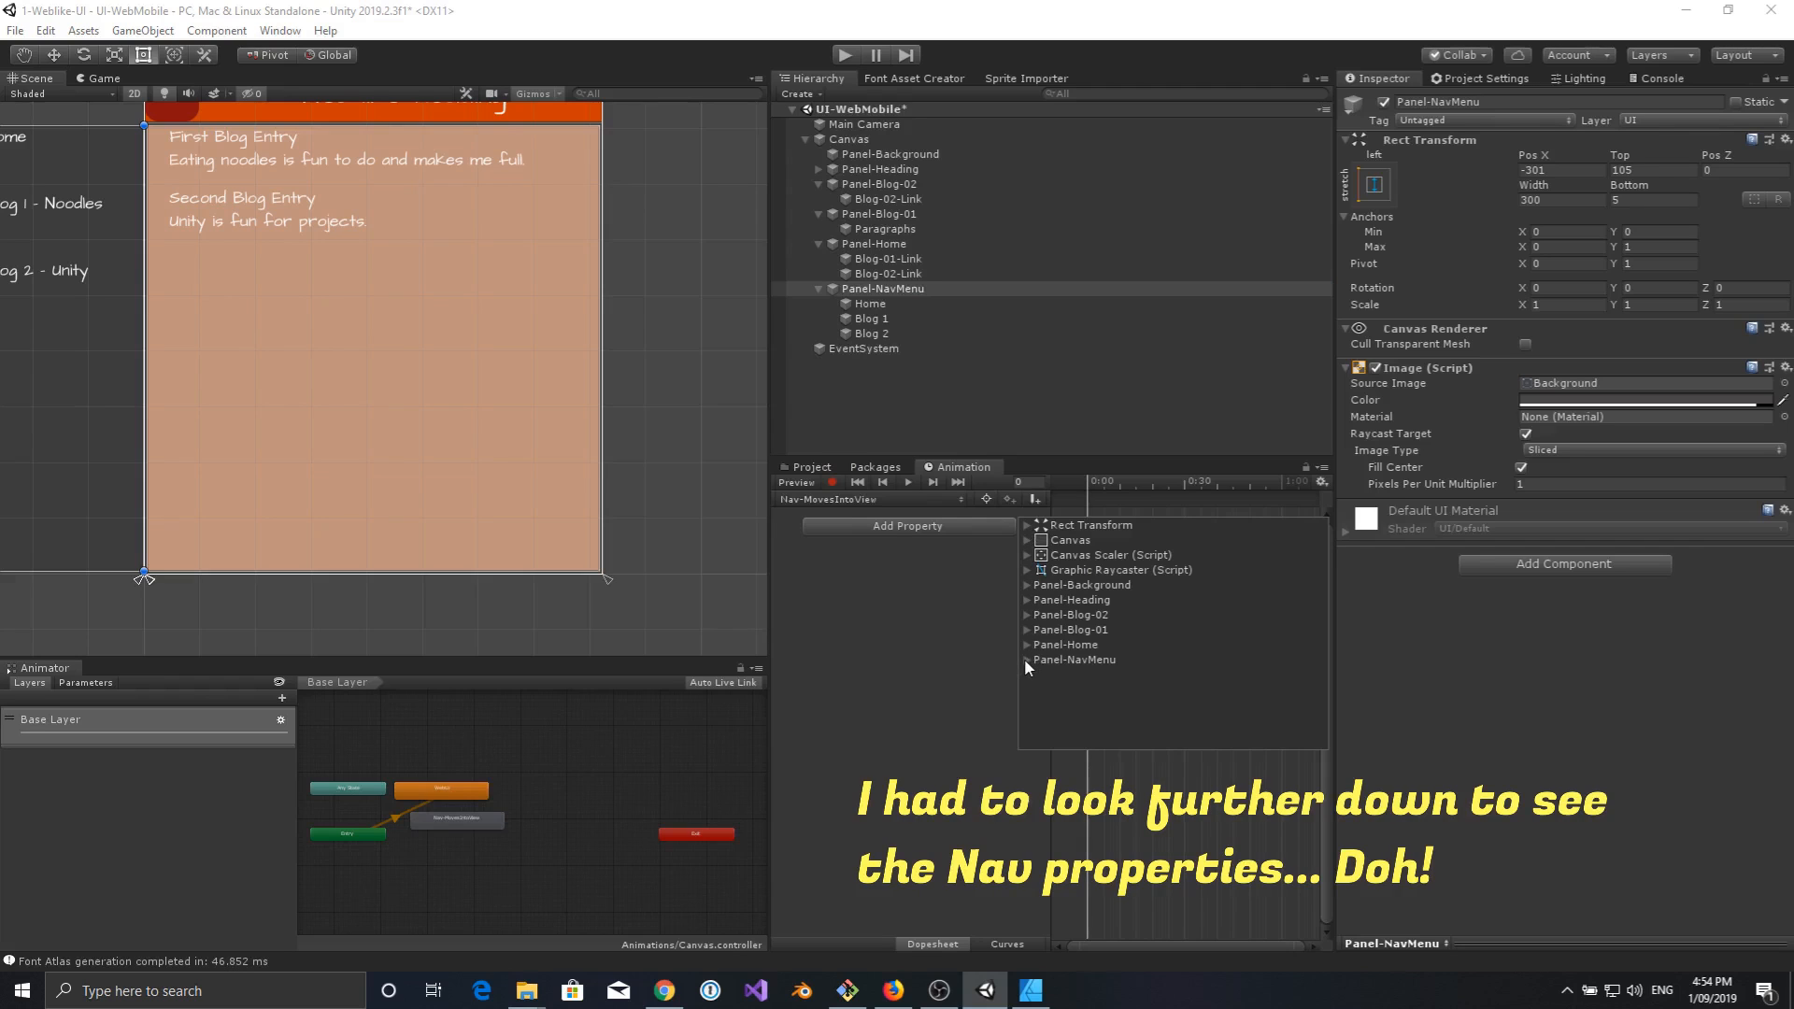
{"action": "left_click", "coordinate": [1026, 659]}
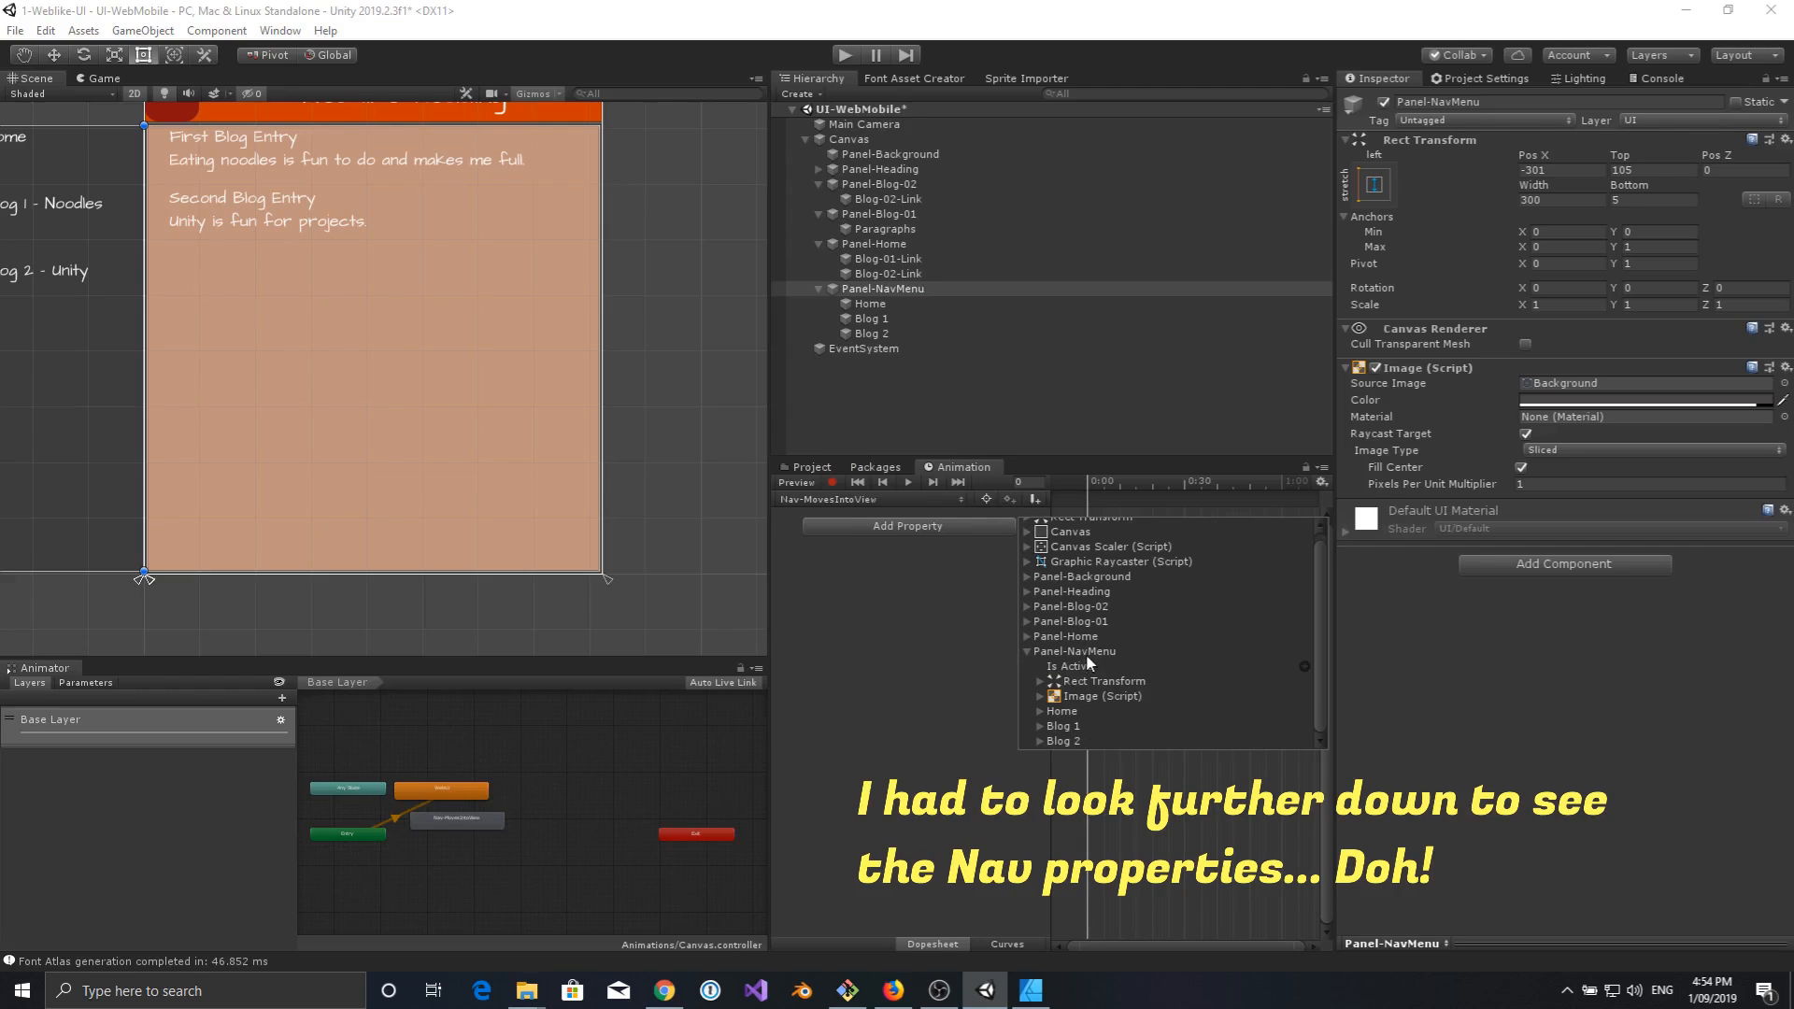
{"action": "left_click", "coordinate": [1040, 682]}
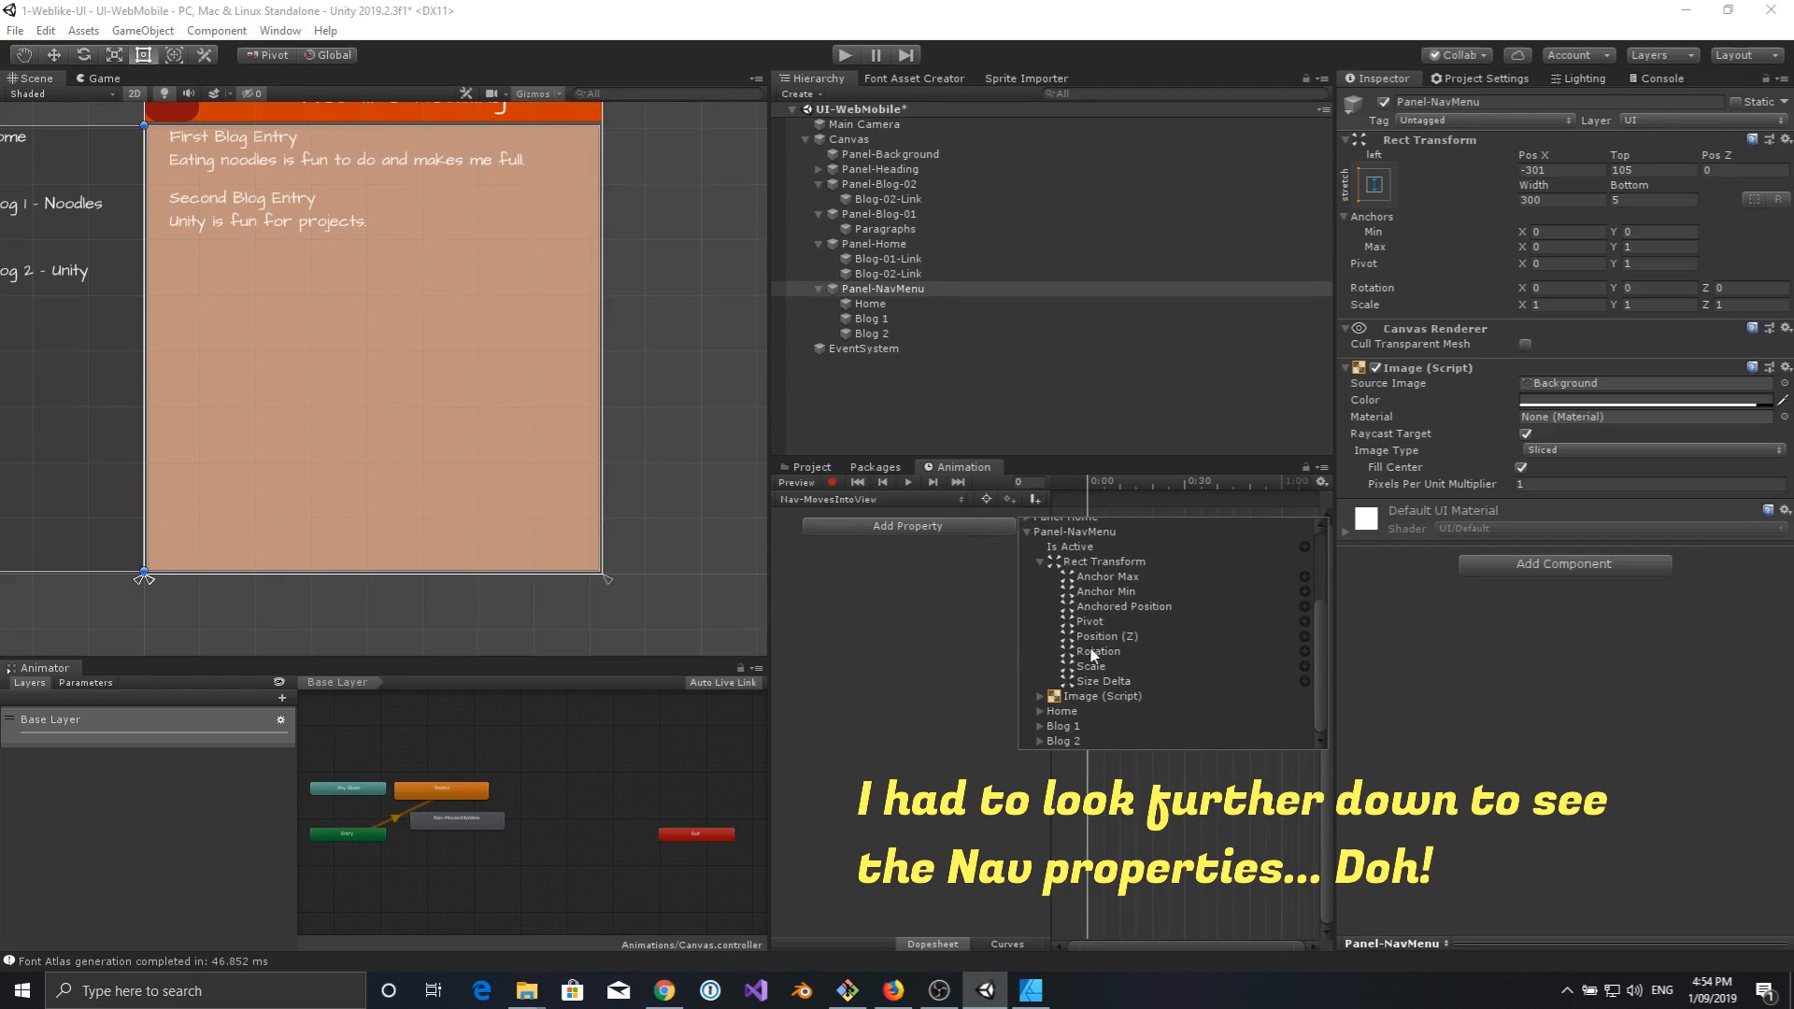
{"action": "left_click", "coordinate": [1304, 605]}
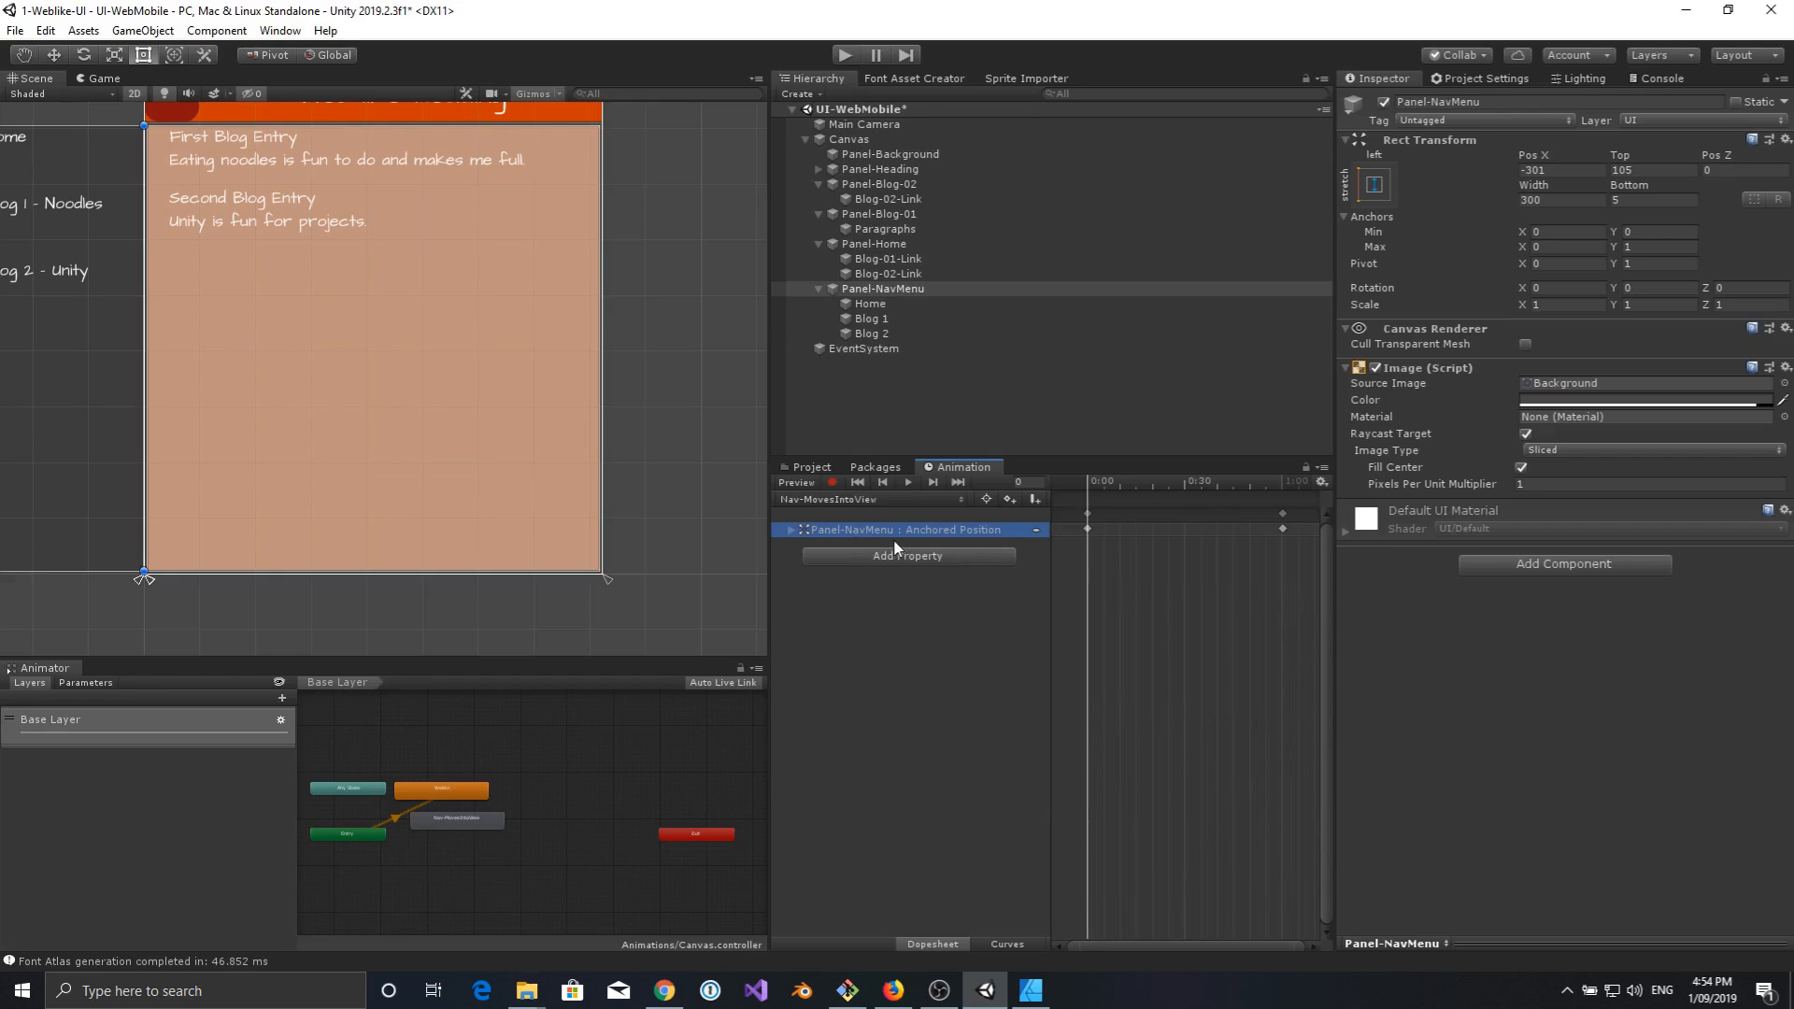
Set Panel-NavMenu's Anchored Position.x to 0 at the 1:00 keyframe of the Nav-MovesIntoView clip.
{"action": "left_click", "coordinate": [792, 531]}
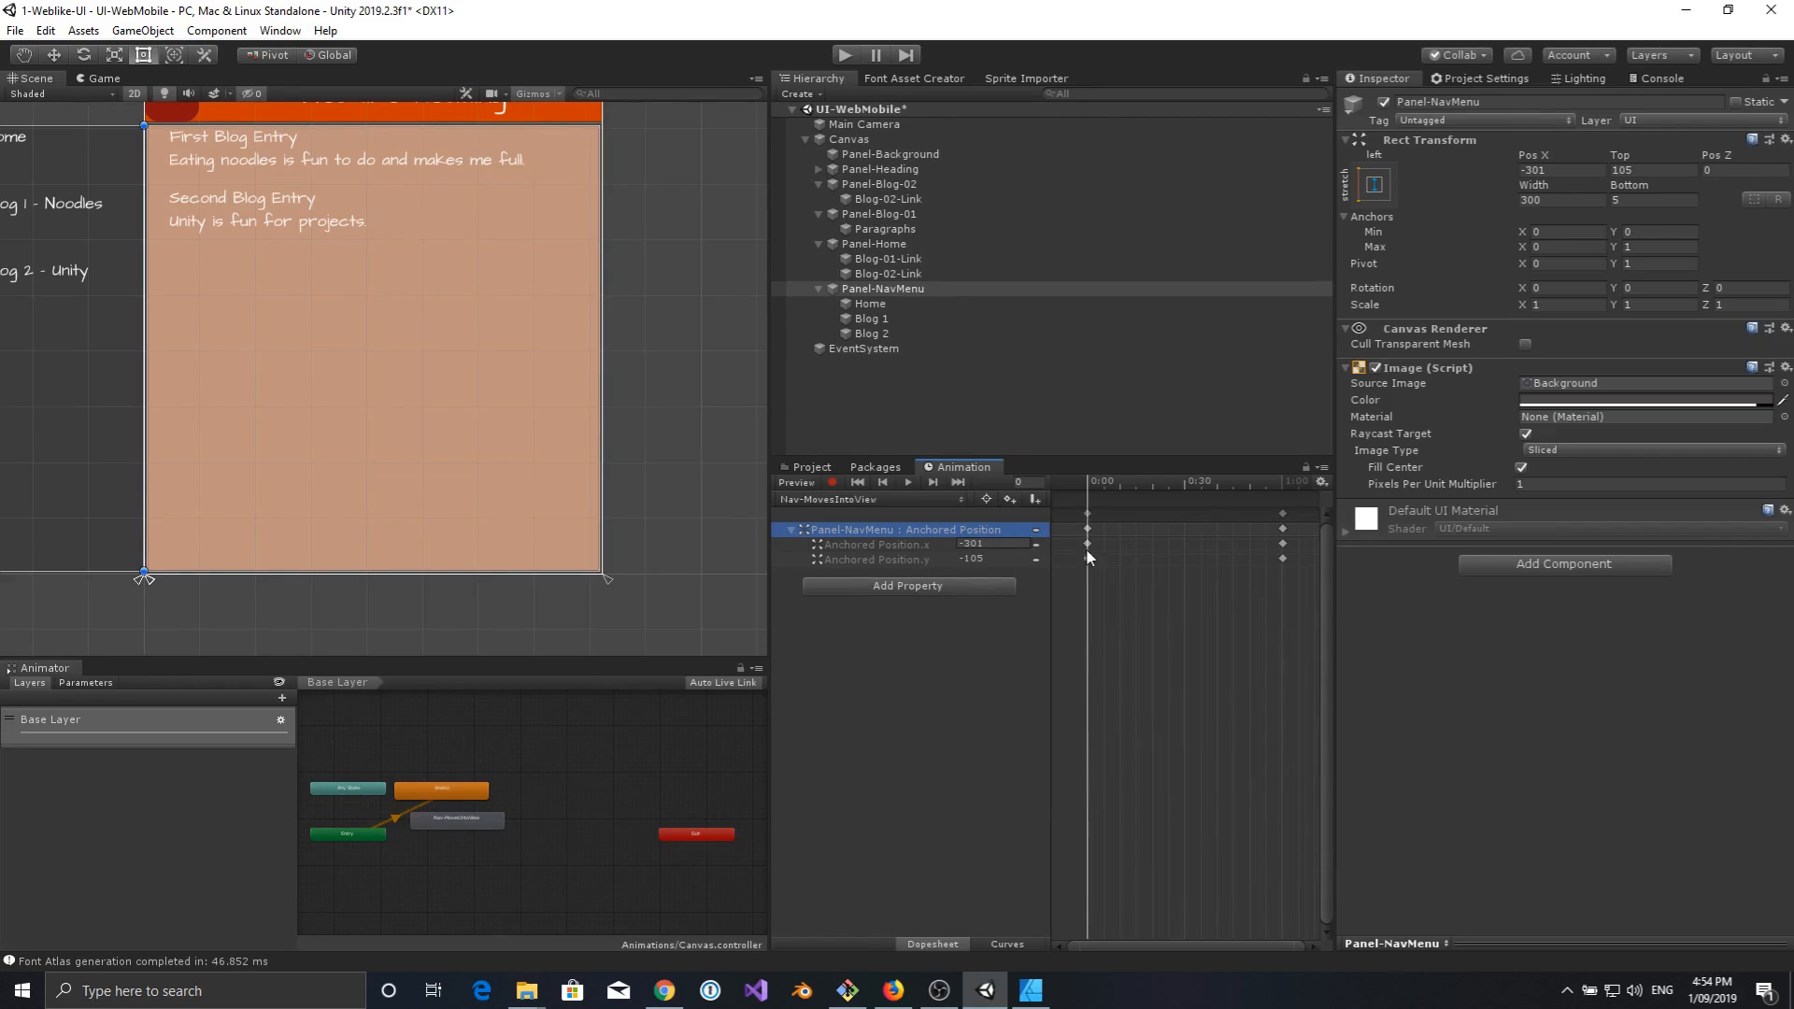
{"action": "left_click", "coordinate": [1283, 487]}
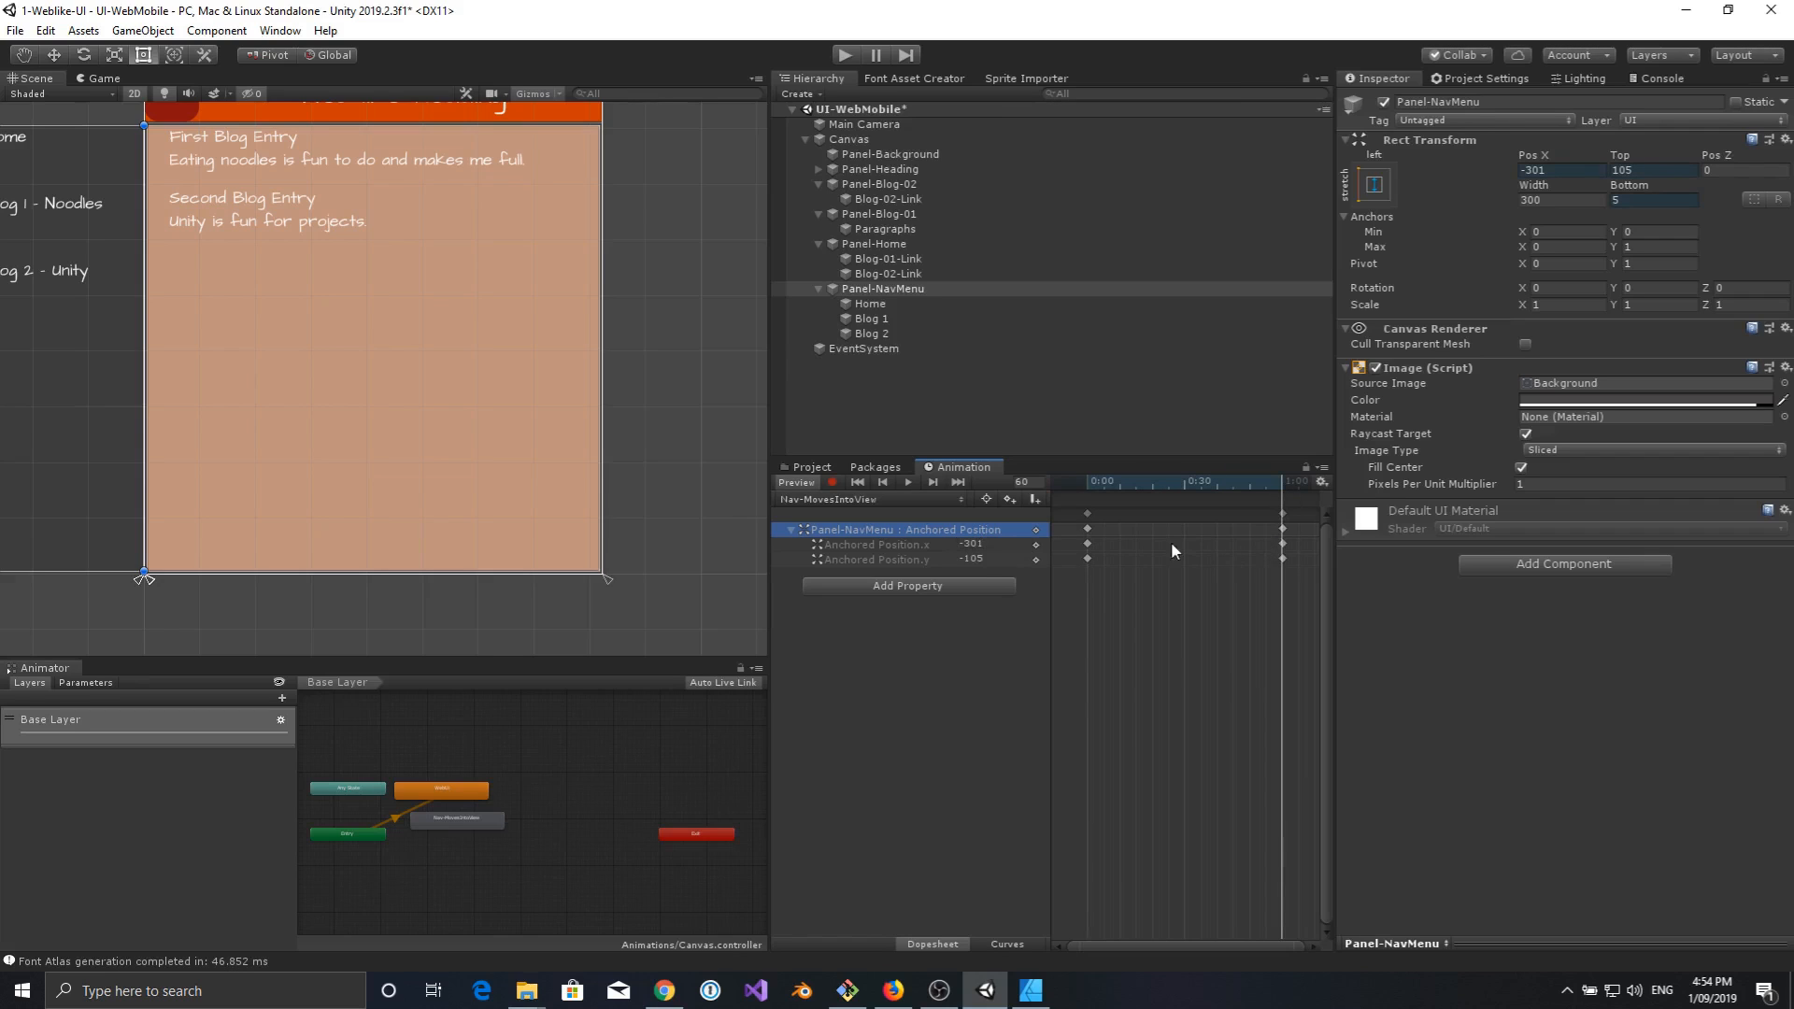
{"action": "left_click", "coordinate": [1283, 543]}
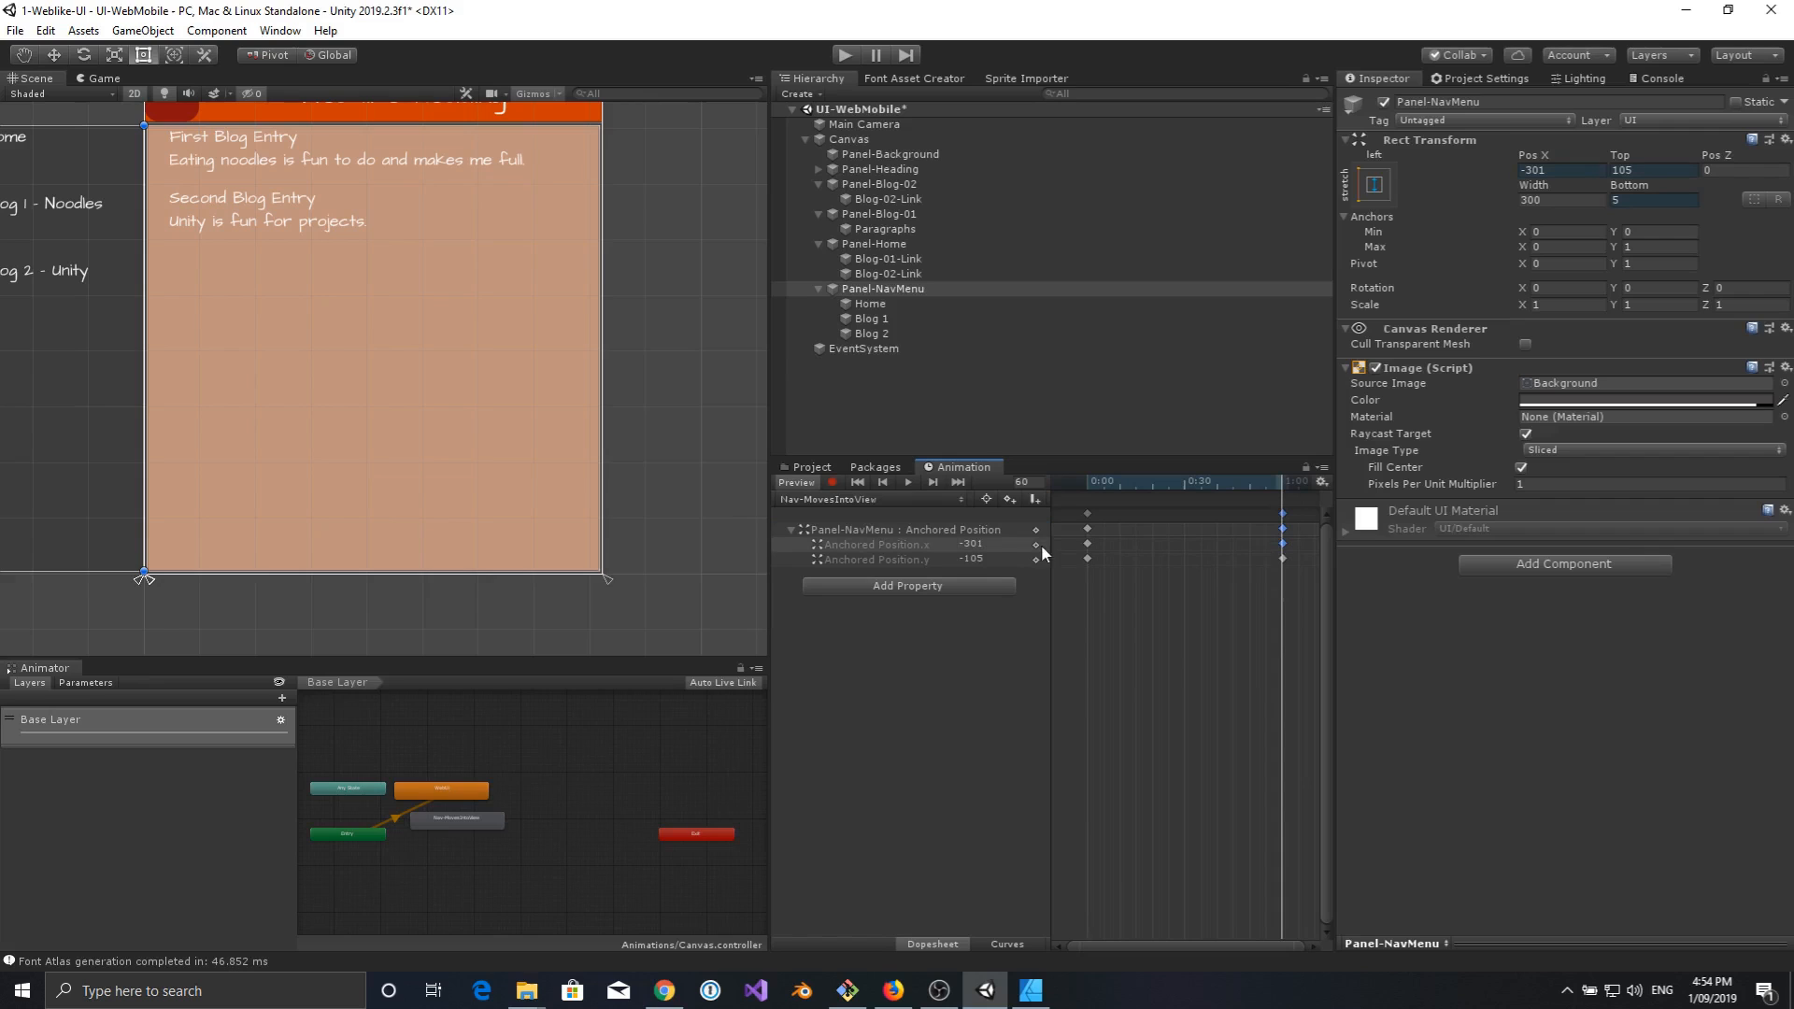
{"action": "left_click", "coordinate": [983, 545]}
{"action": "left_click", "coordinate": [895, 545]}
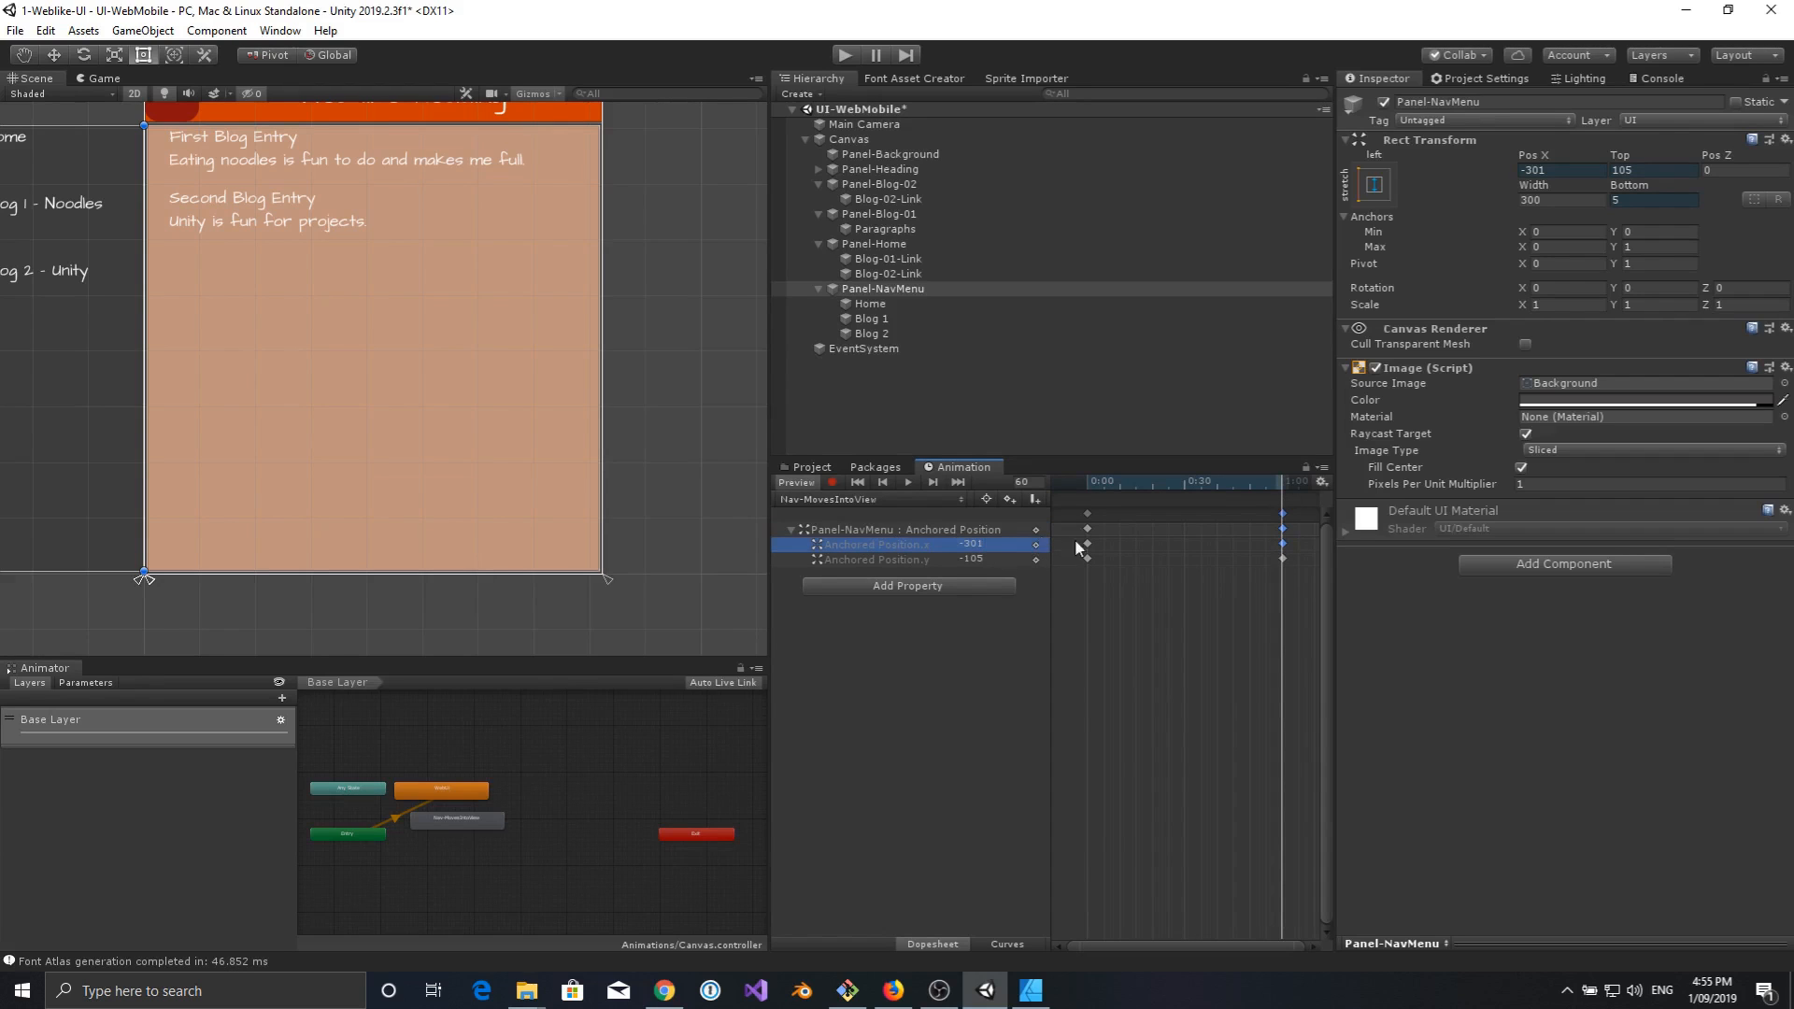
{"action": "left_click", "coordinate": [1000, 545]}
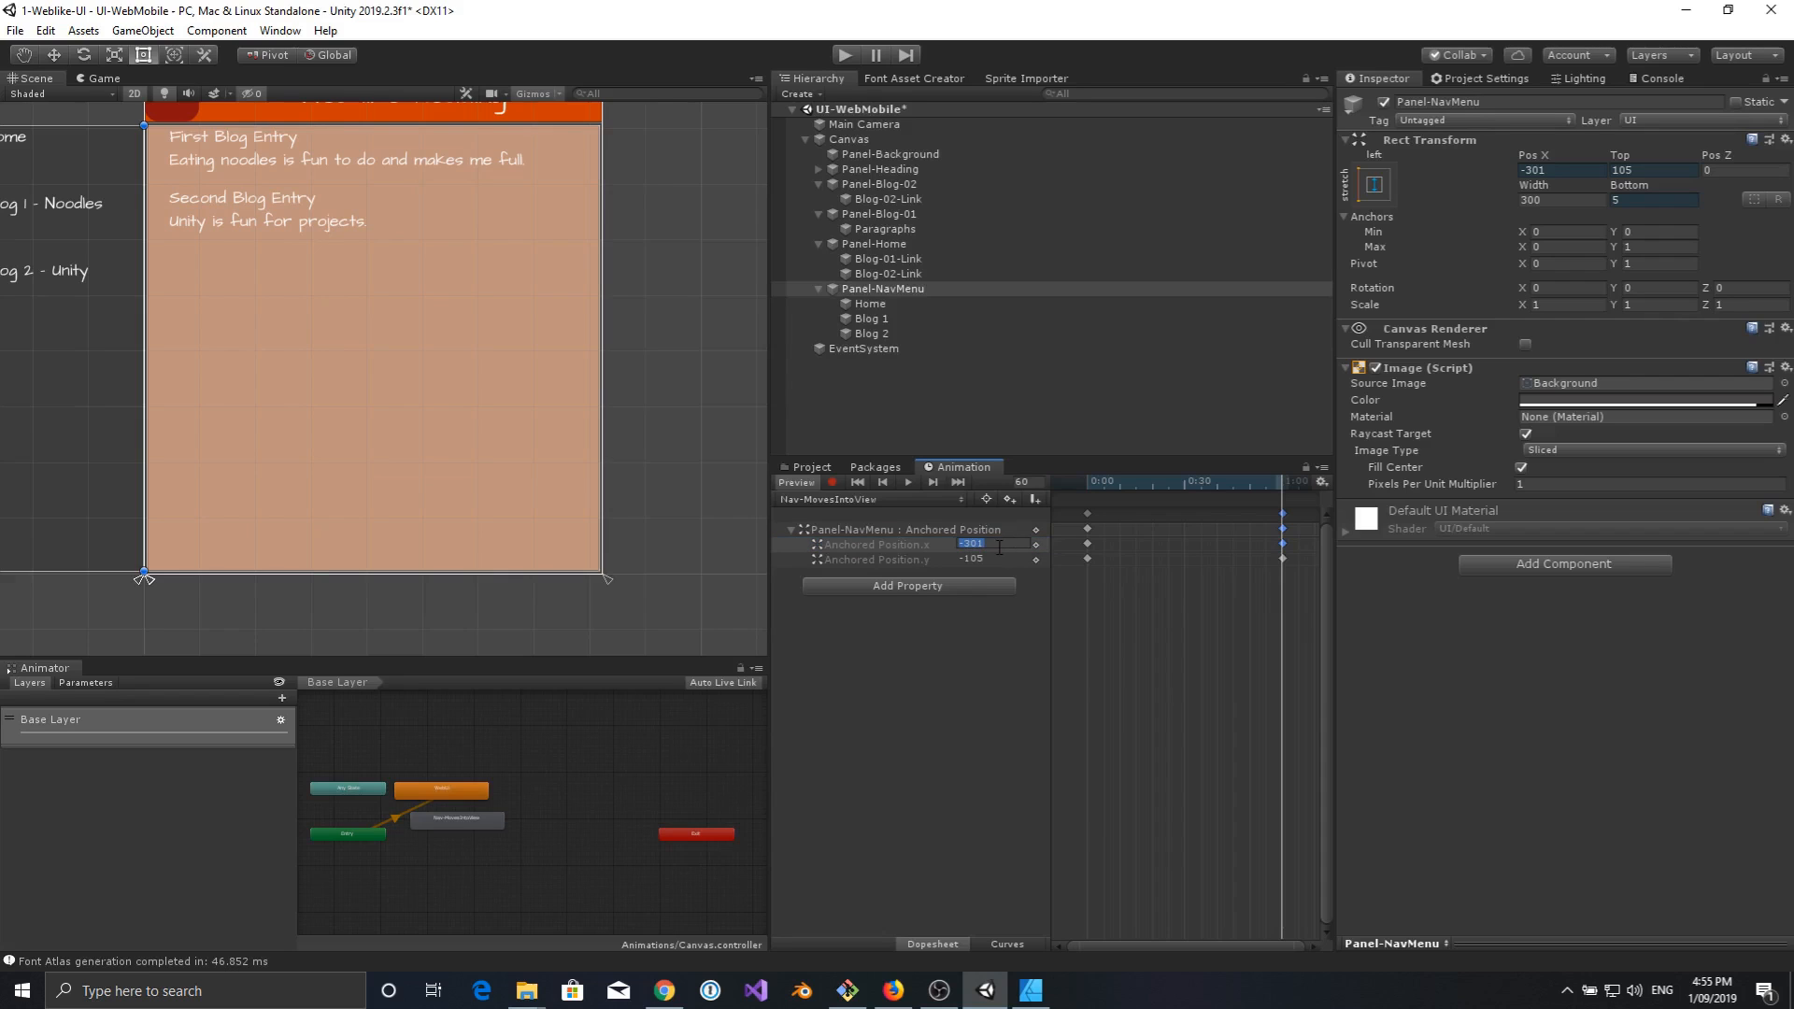
{"action": "type", "text": "0"}
{"action": "key", "text": "Return"}
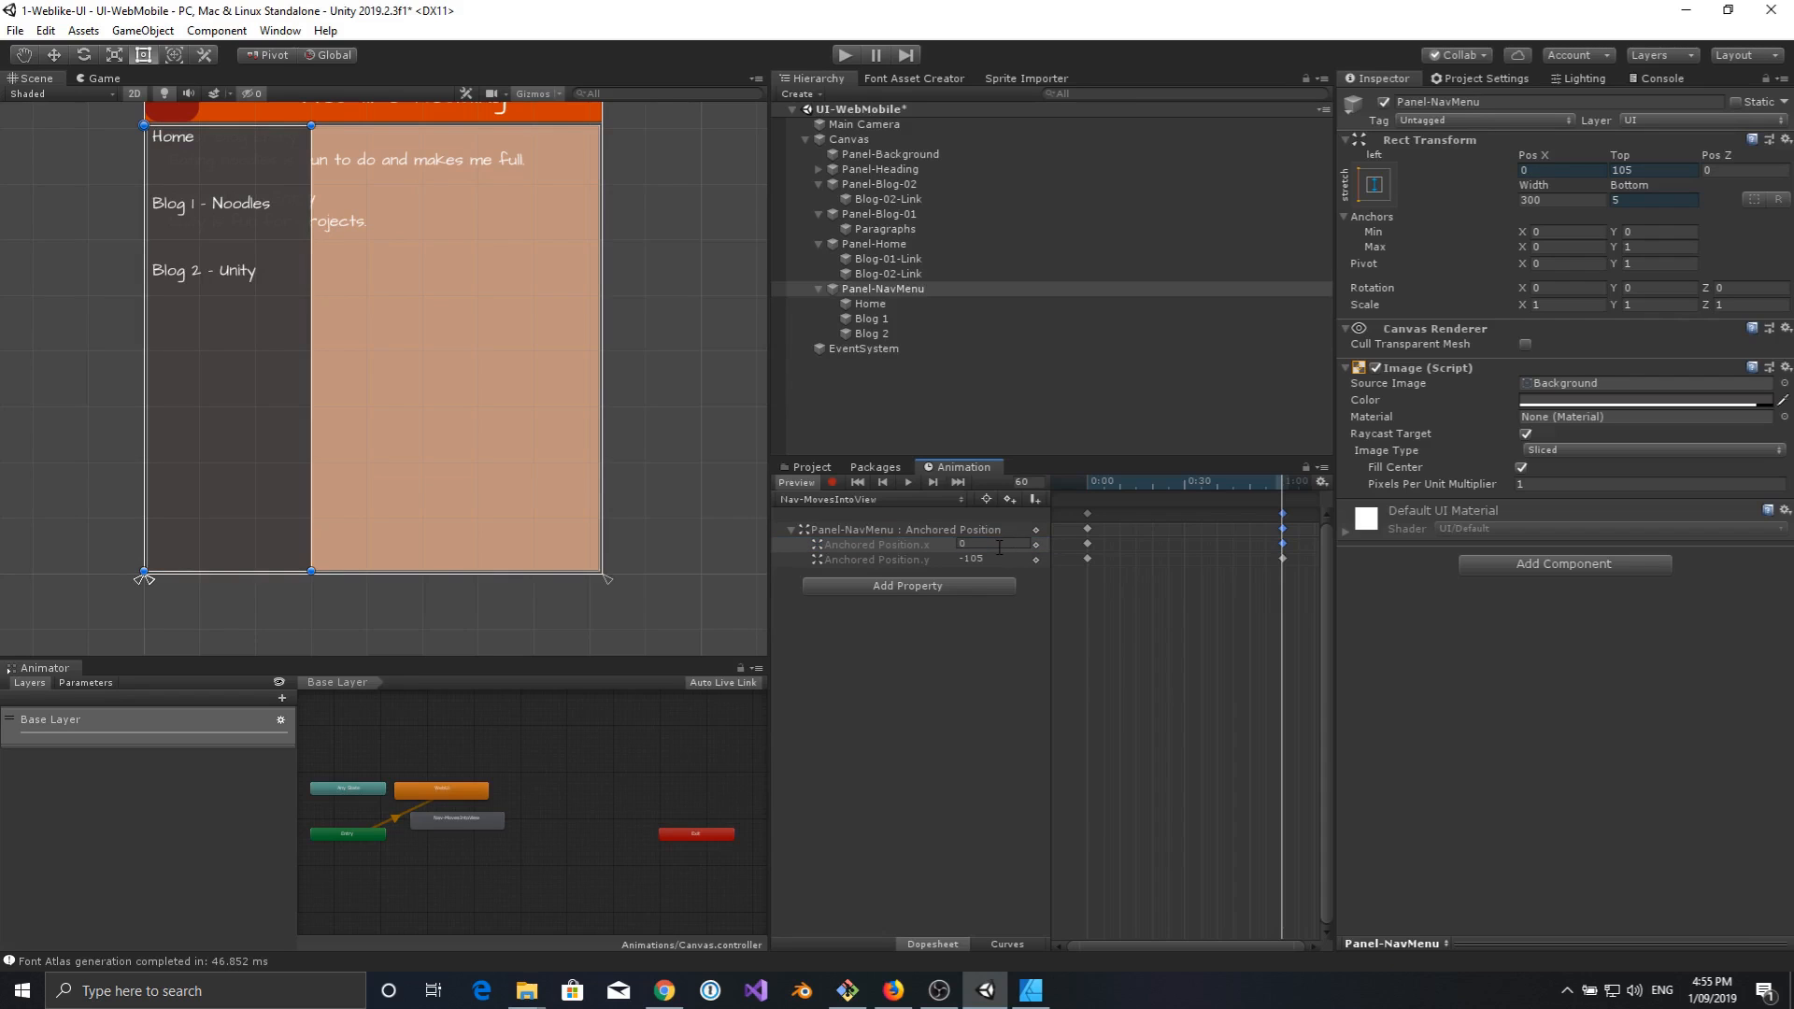
Preview the Nav-MovesIntoView clip and return the playhead to the first frame.
{"action": "left_click", "coordinate": [989, 678]}
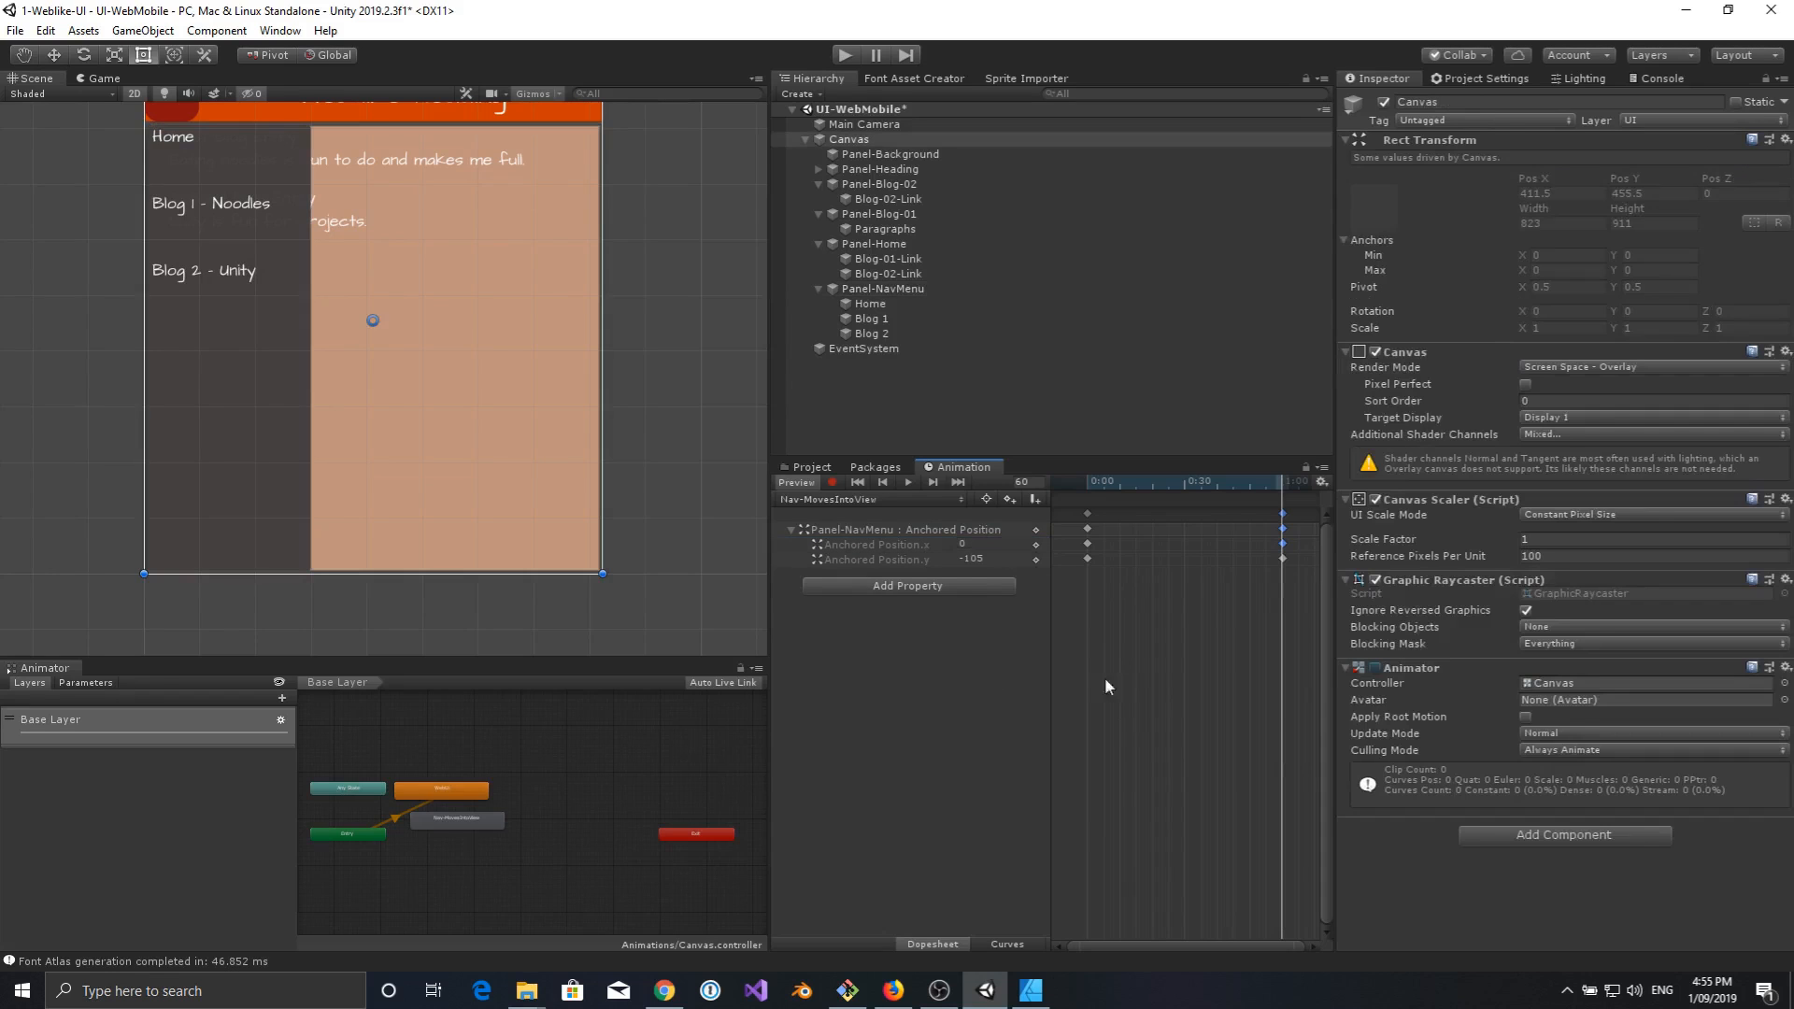
{"action": "left_click", "coordinate": [905, 480]}
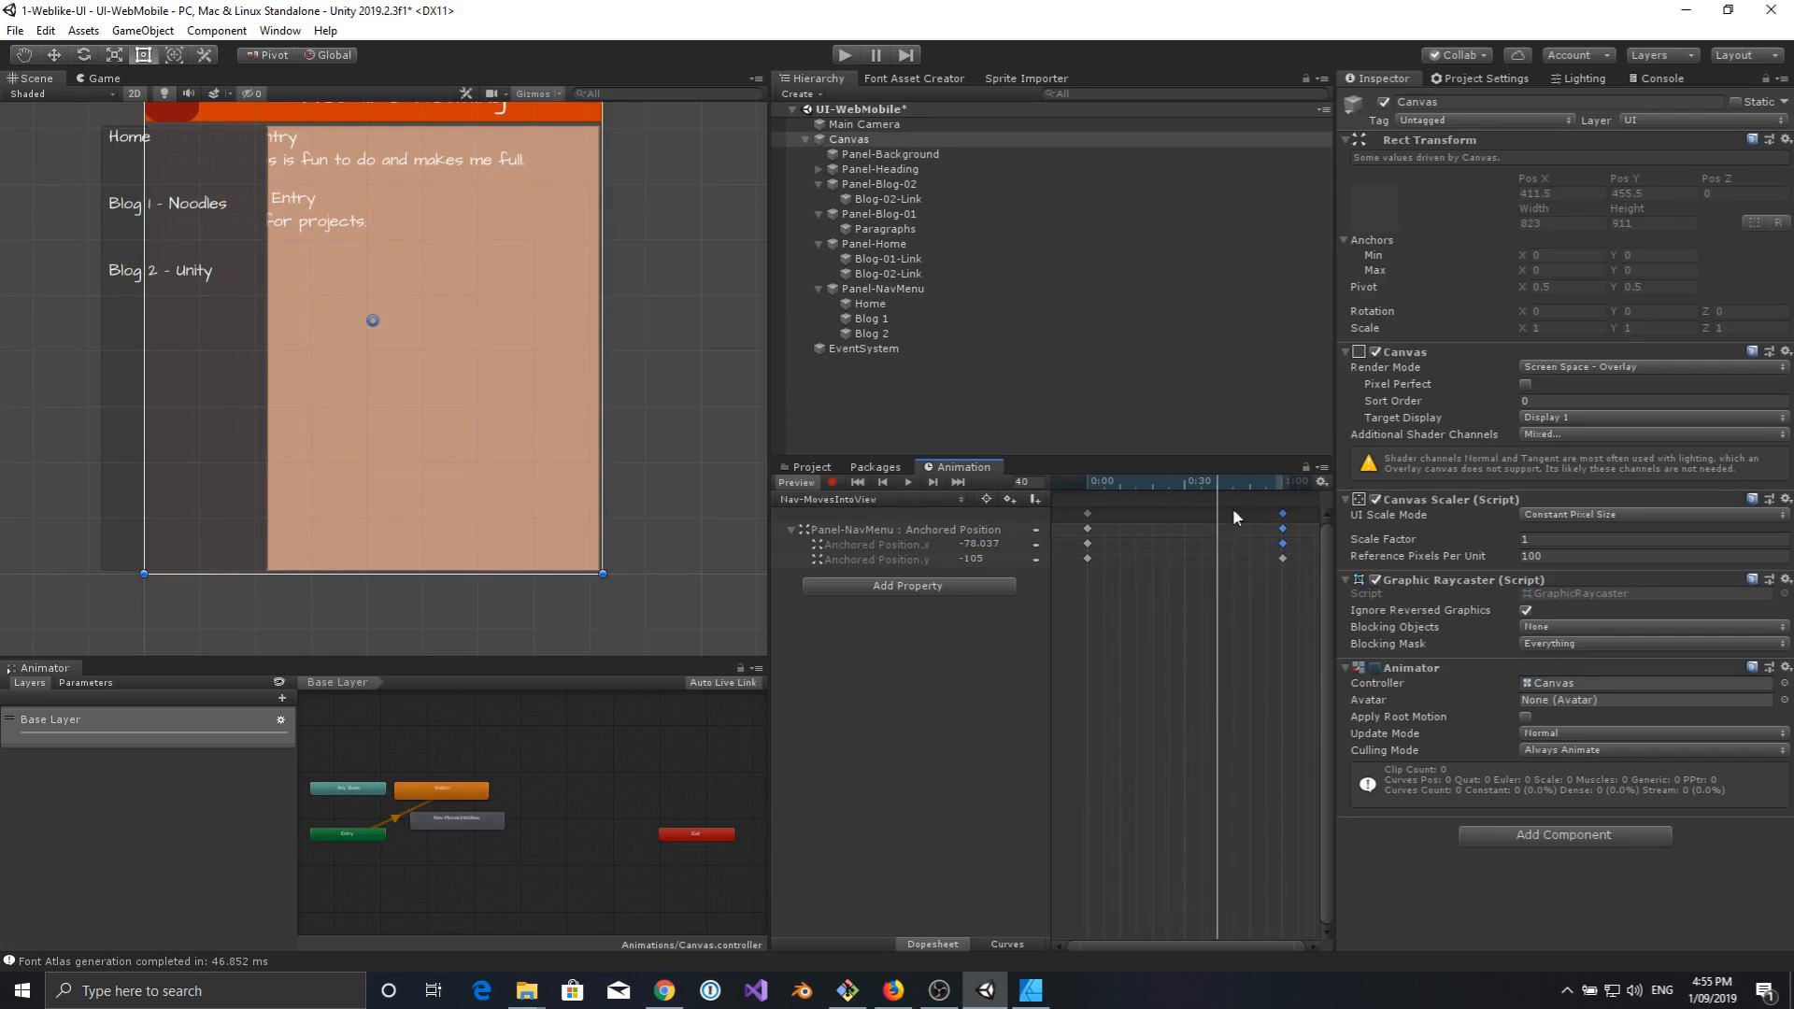
{"action": "left_click_drag", "start_coordinate": [1221, 483], "coordinate": [1087, 480]}
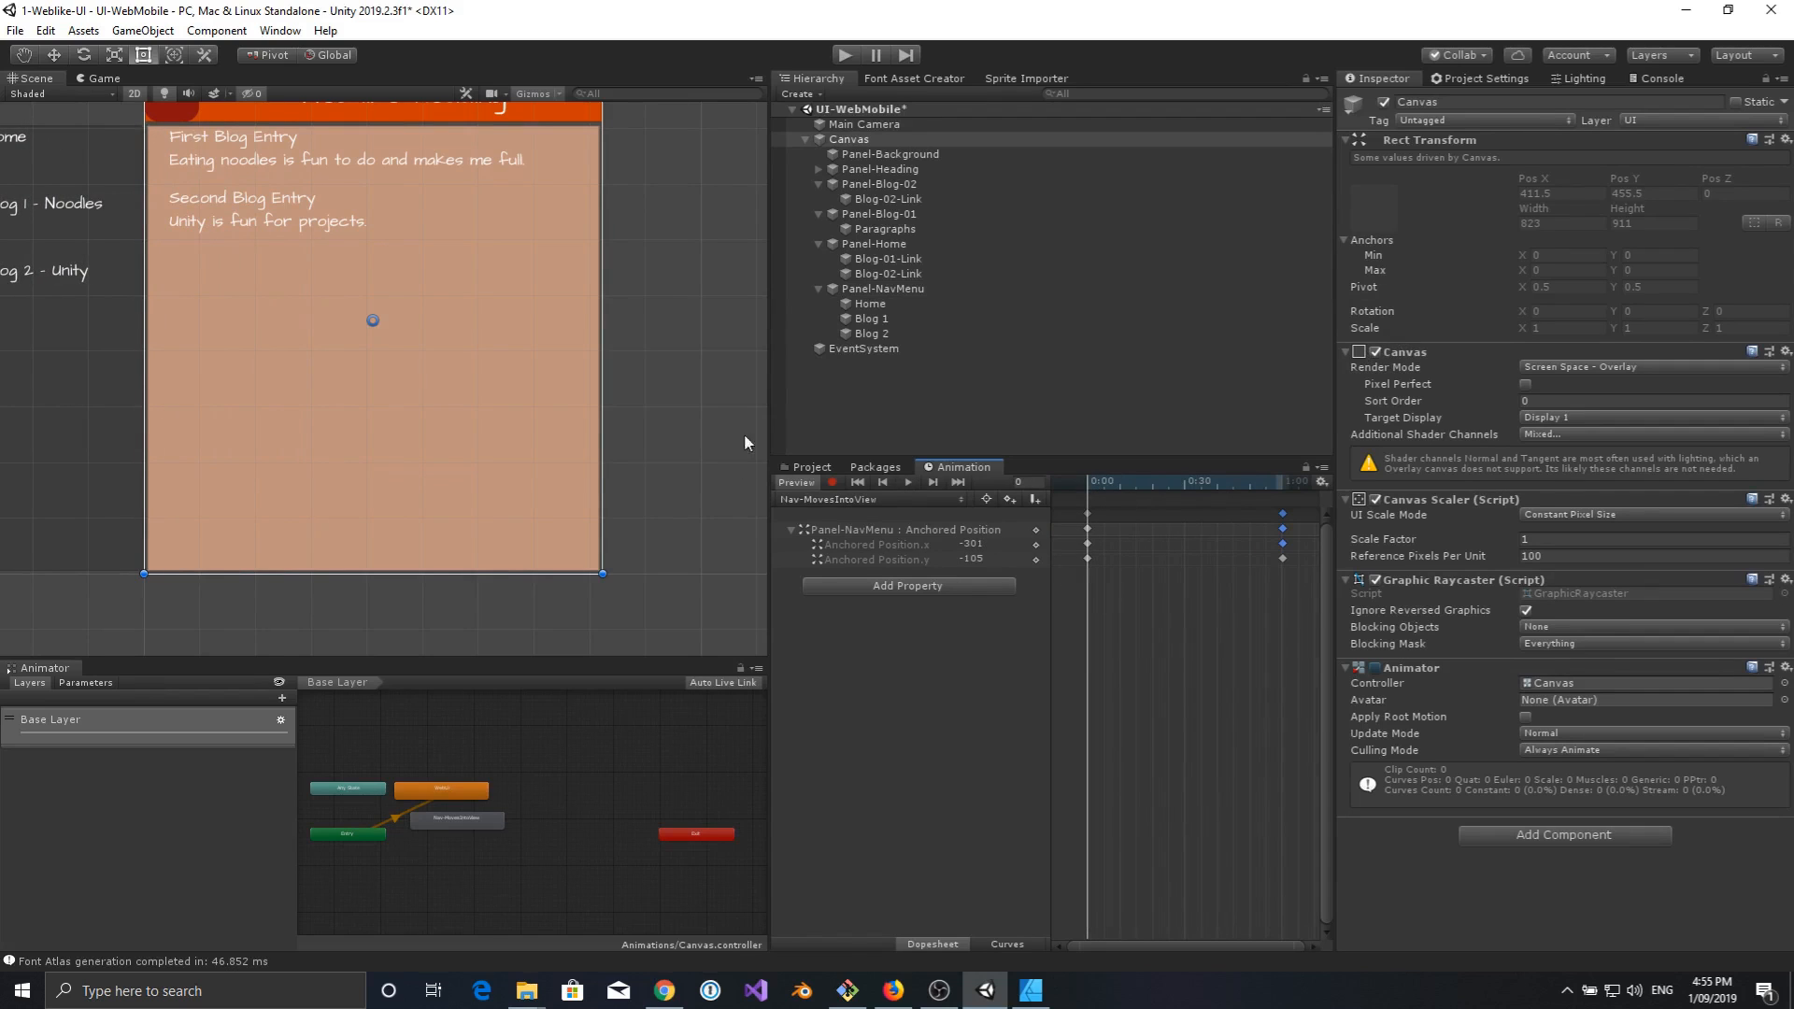
Create a new animation clip named Nav-MovesOutOfView in the Animations folder.
{"action": "left_click", "coordinate": [851, 501]}
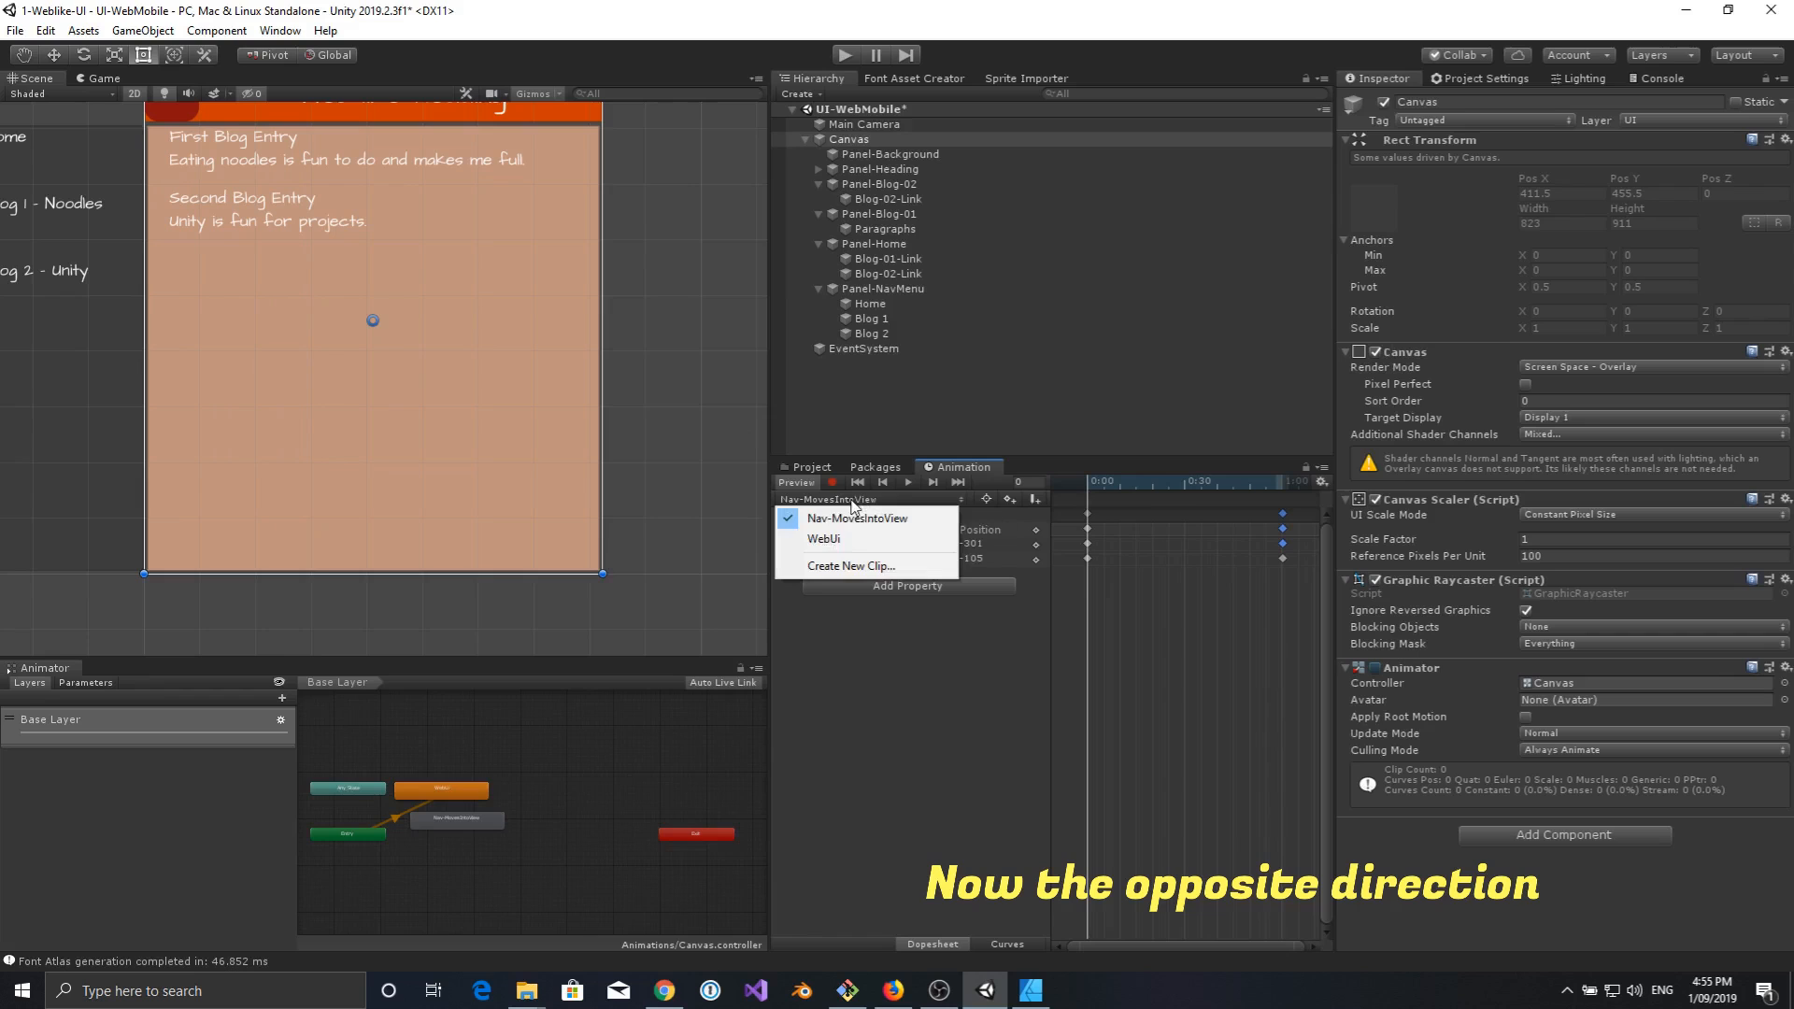
{"action": "left_click", "coordinate": [850, 566]}
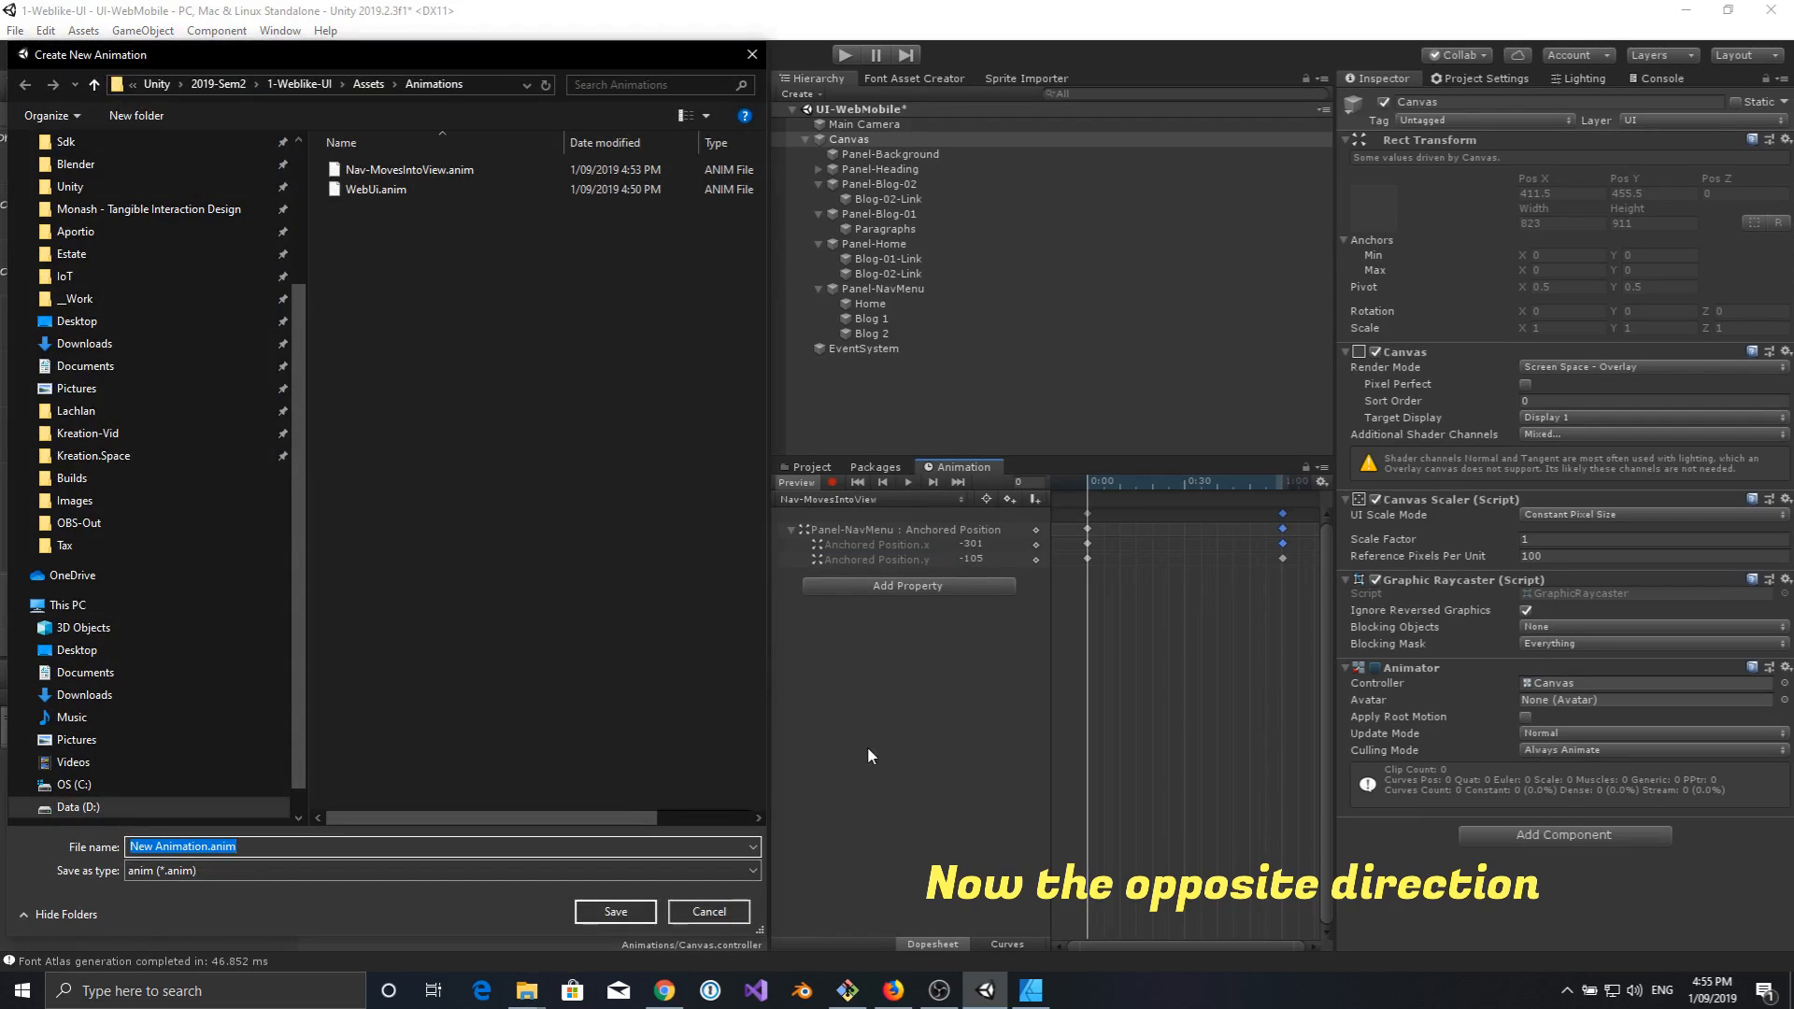
{"action": "type", "text": "Nav-Movesw"}
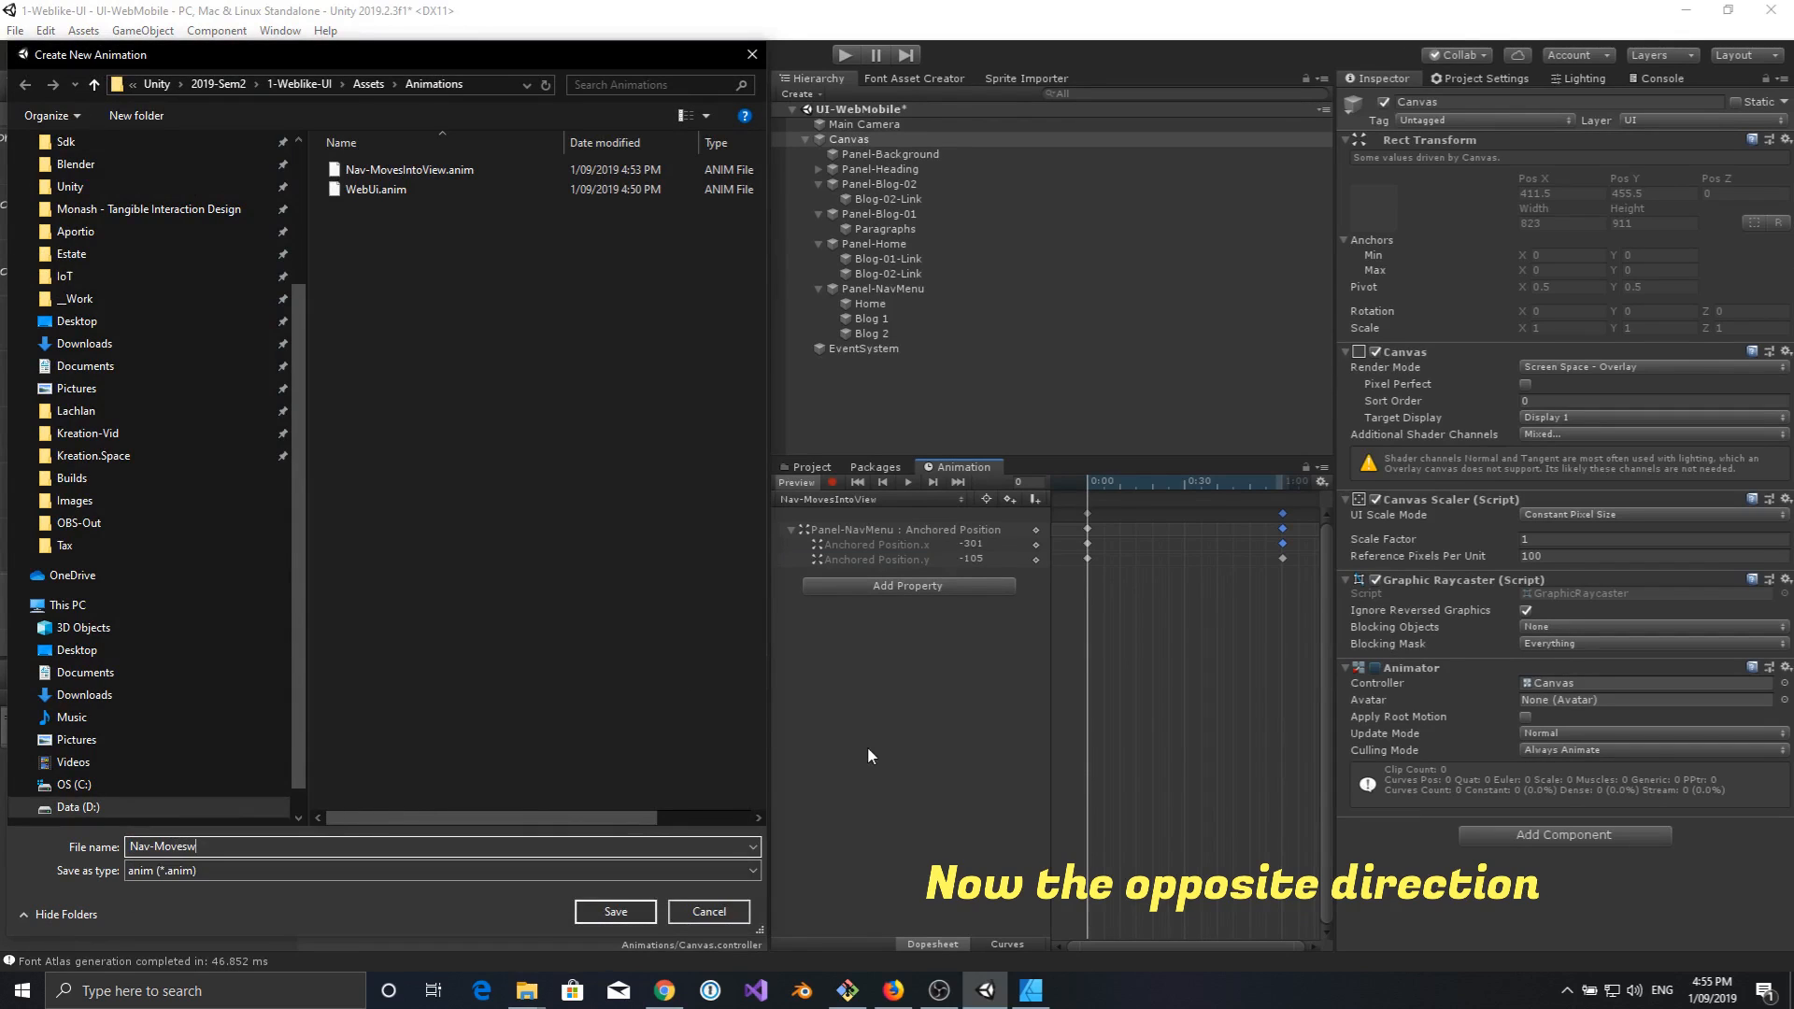
{"action": "key", "text": "BackSpace"}
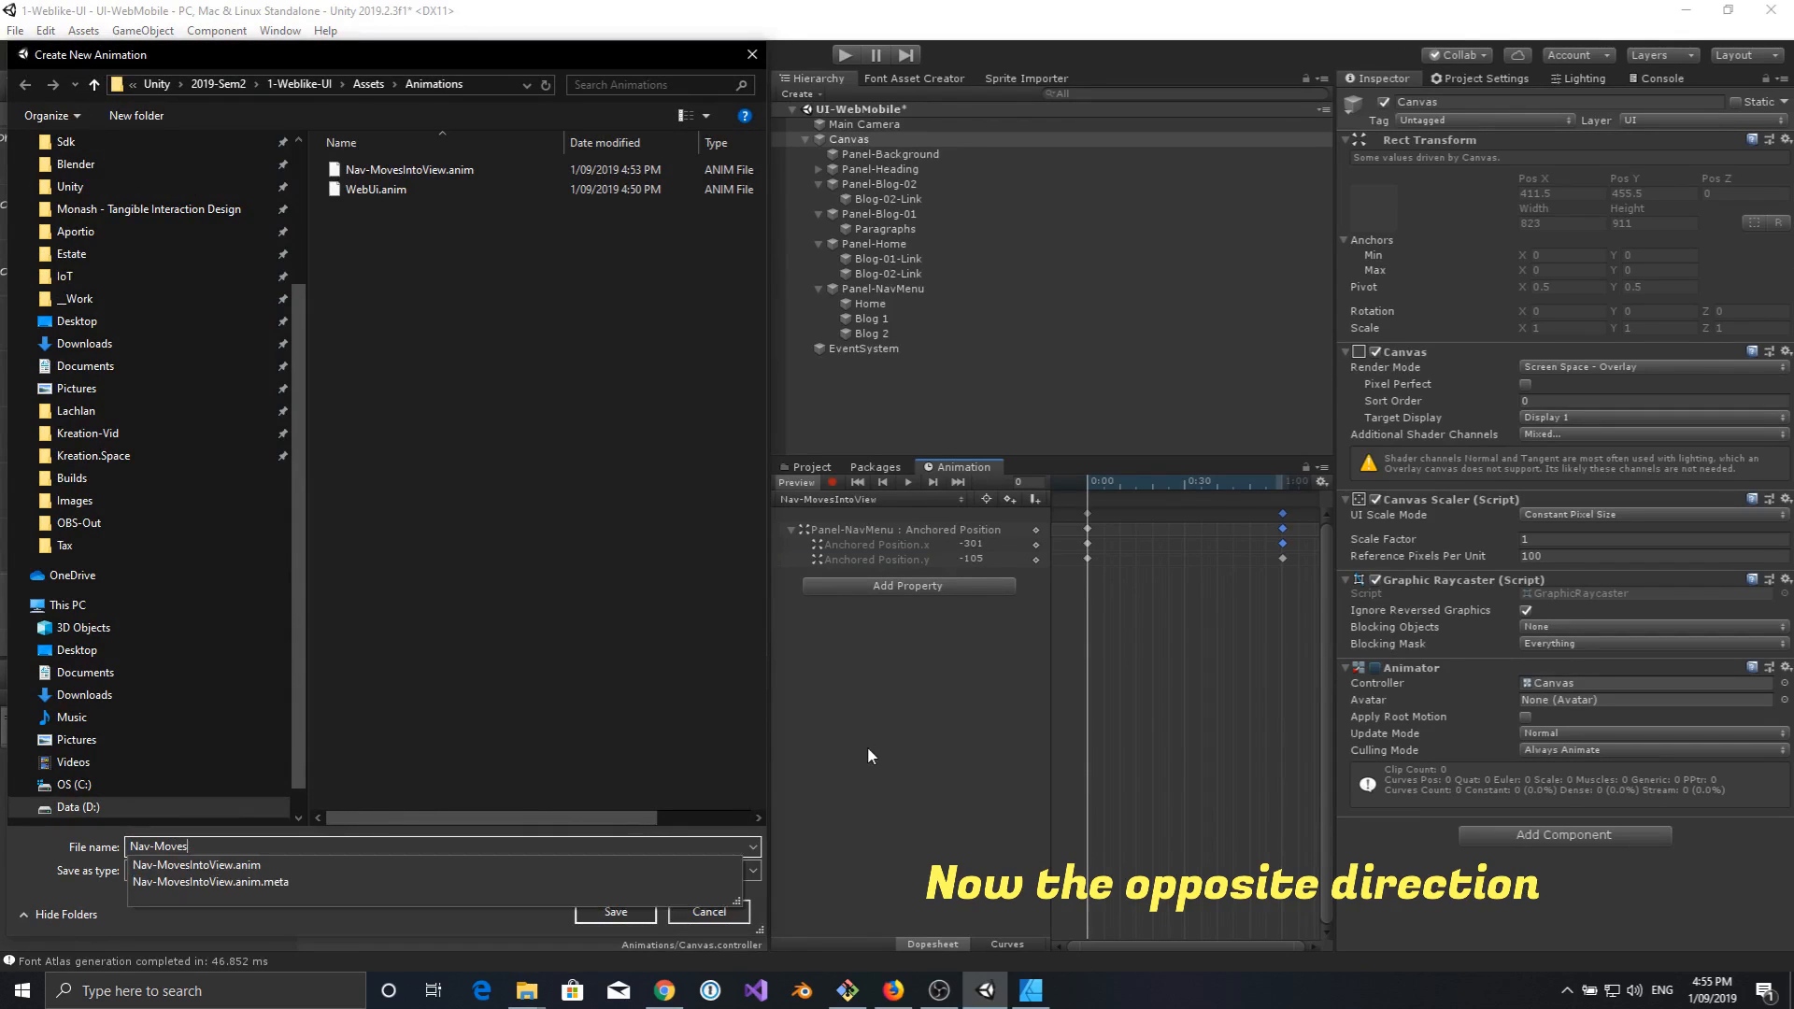
{"action": "type", "text": "OutOfView"}
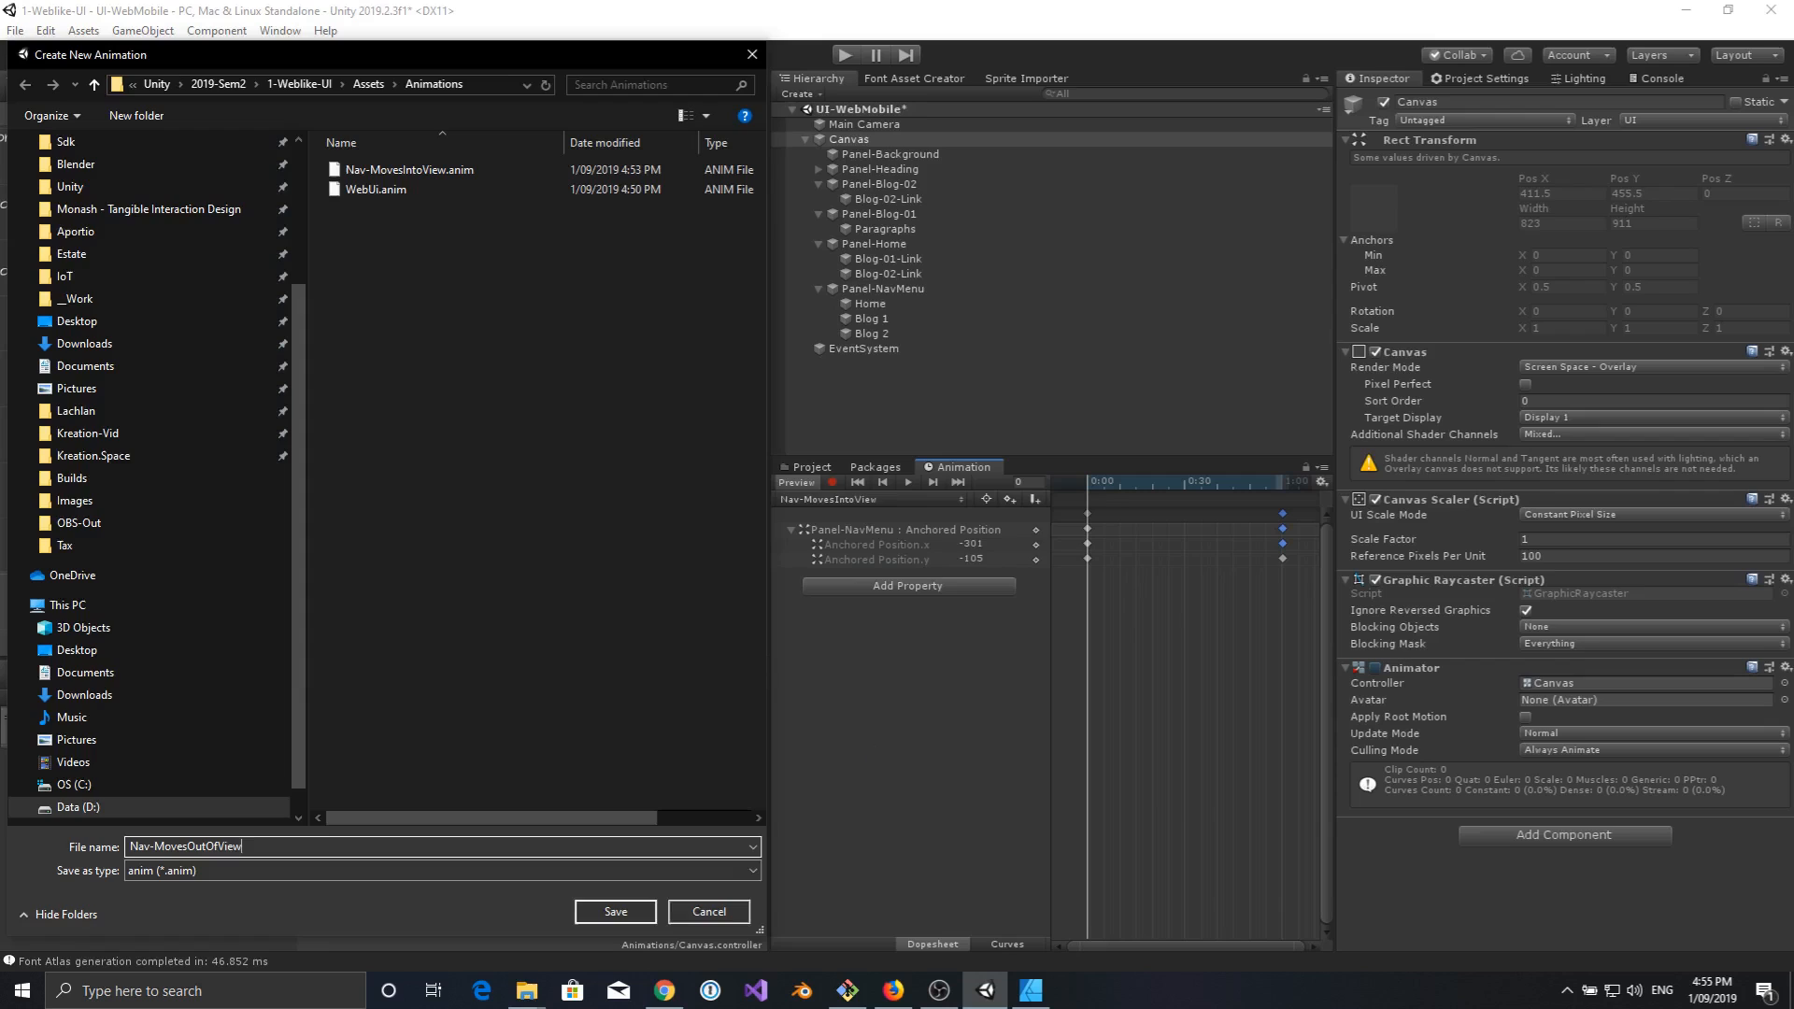
{"action": "key", "text": "Return"}
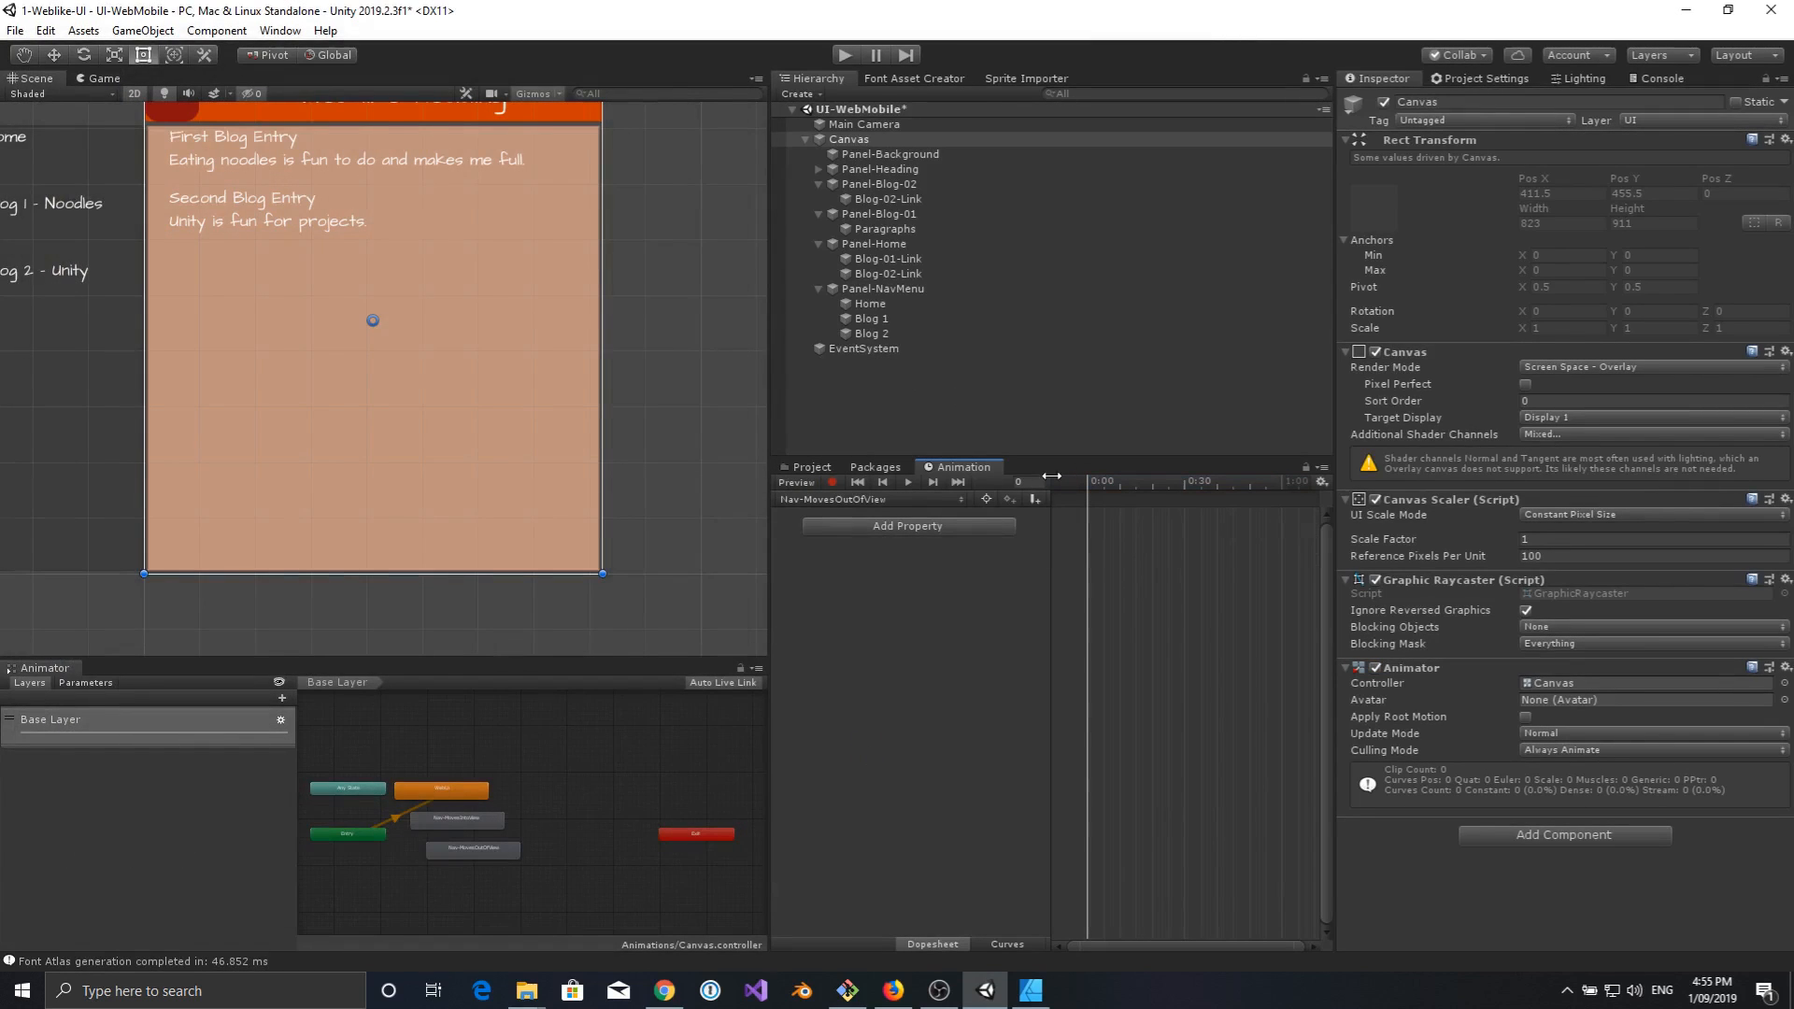
Add Panel-NavMenu's Rect Transform Anchored Position property to the Nav-MovesOutOfView clip.
{"action": "left_click", "coordinate": [913, 526]}
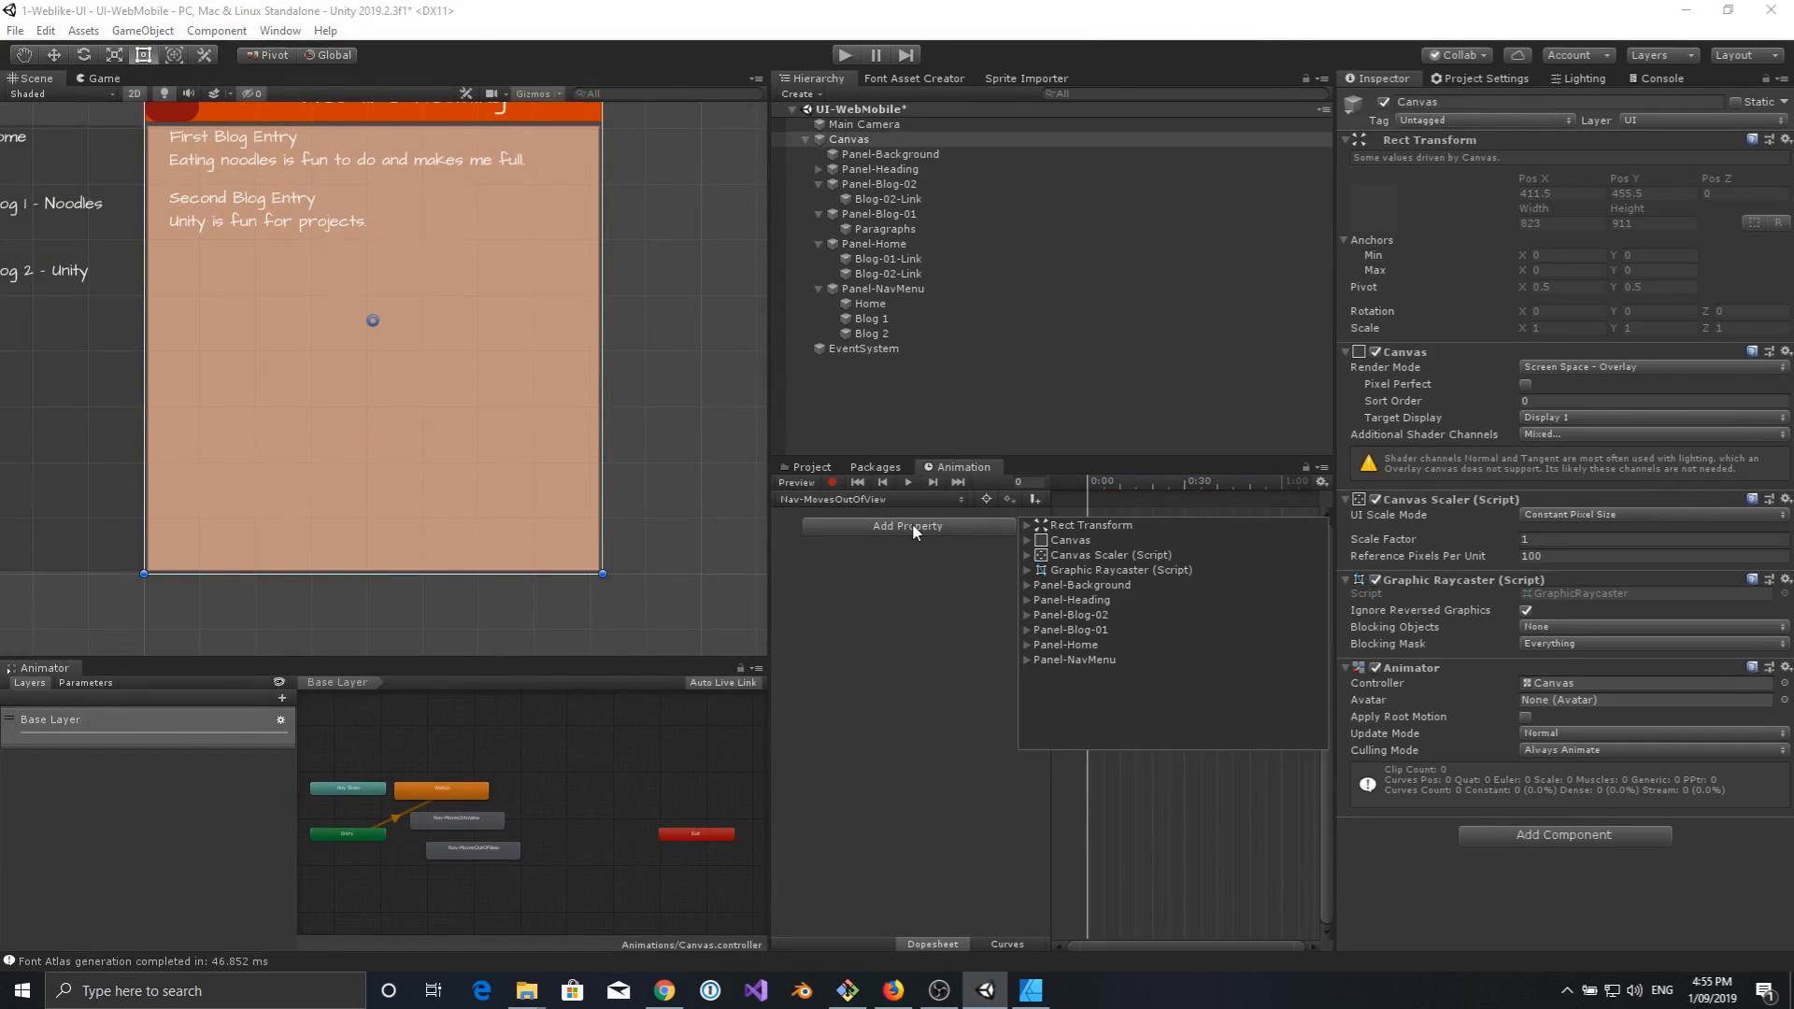
{"action": "left_click", "coordinate": [1027, 659]}
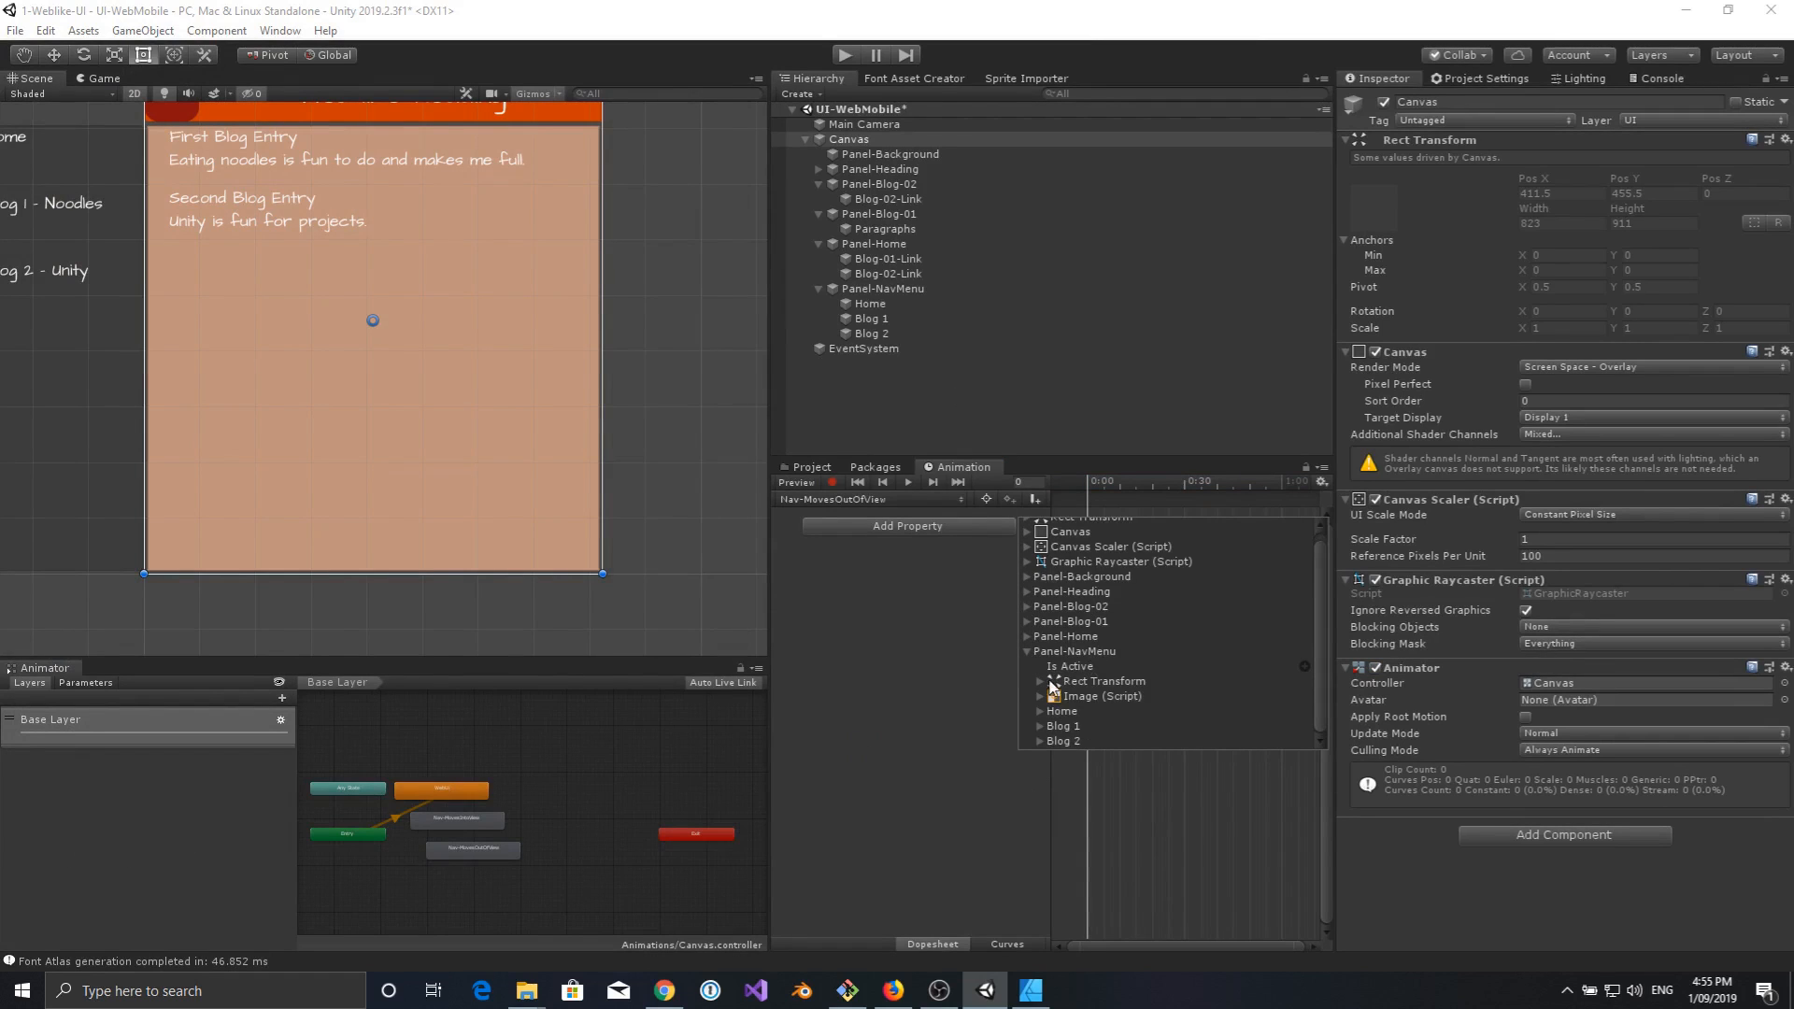
{"action": "left_click", "coordinate": [1041, 685]}
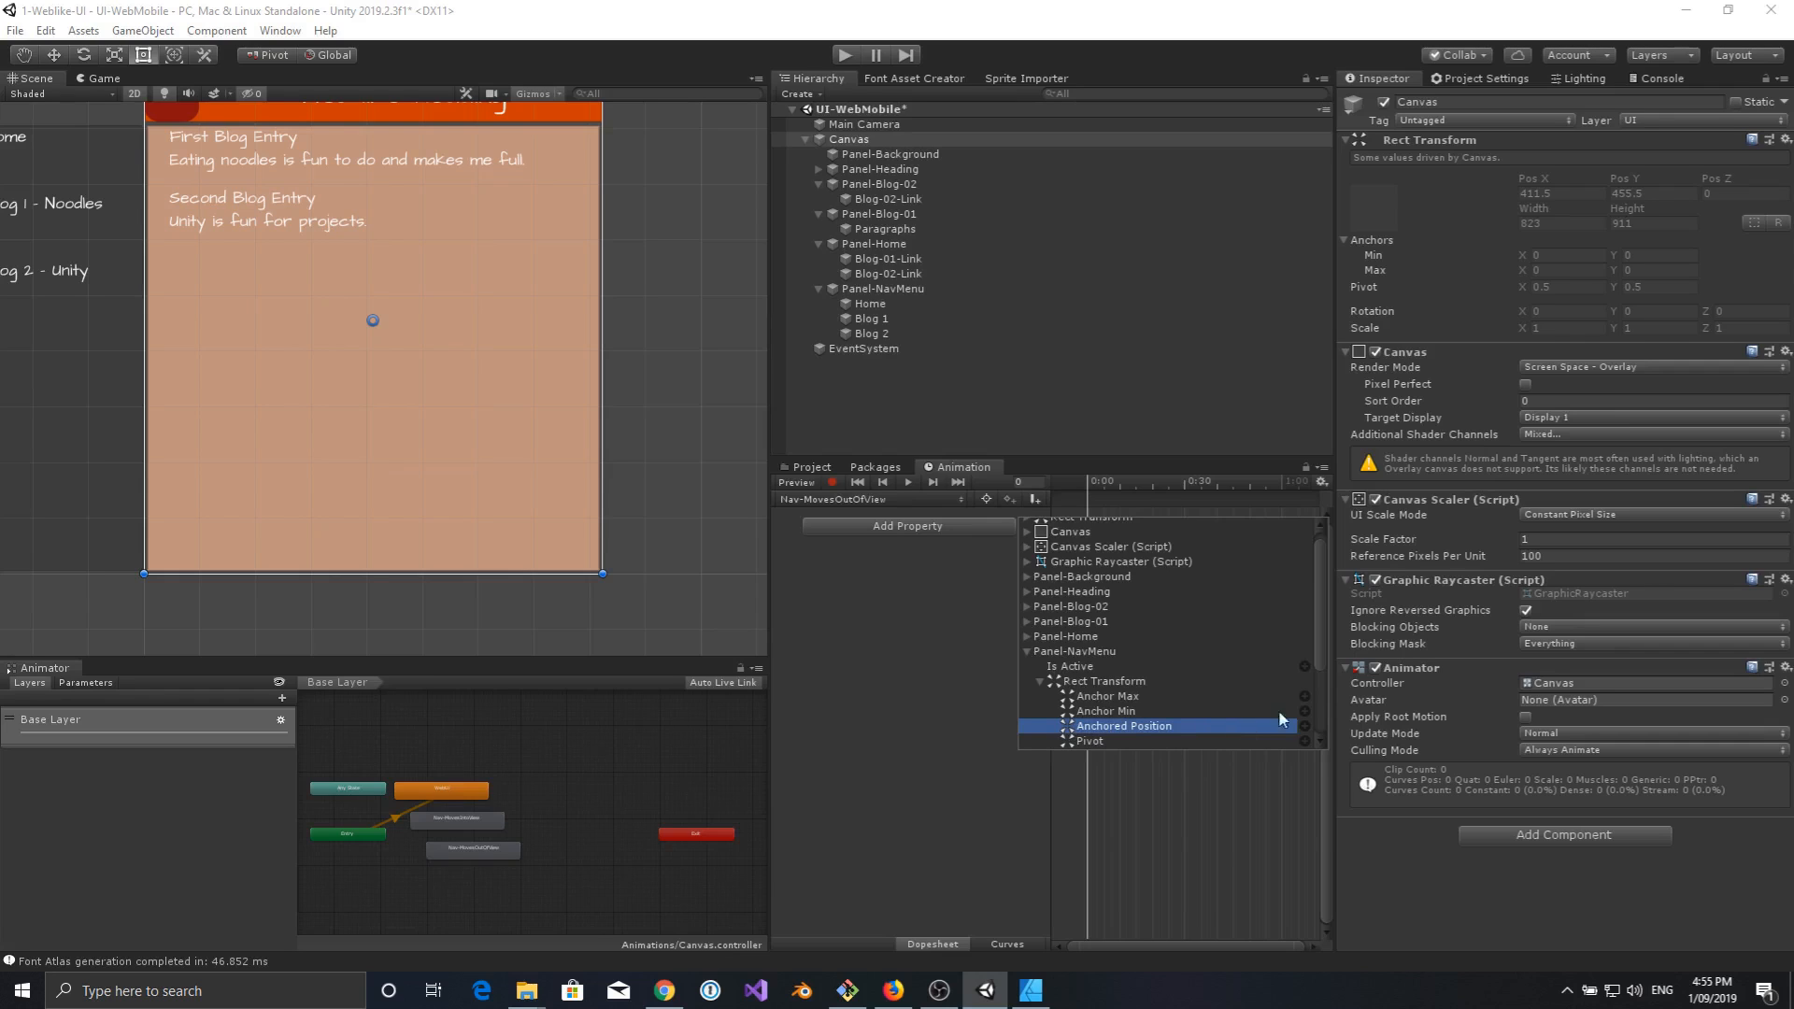
{"action": "left_click", "coordinate": [1304, 727]}
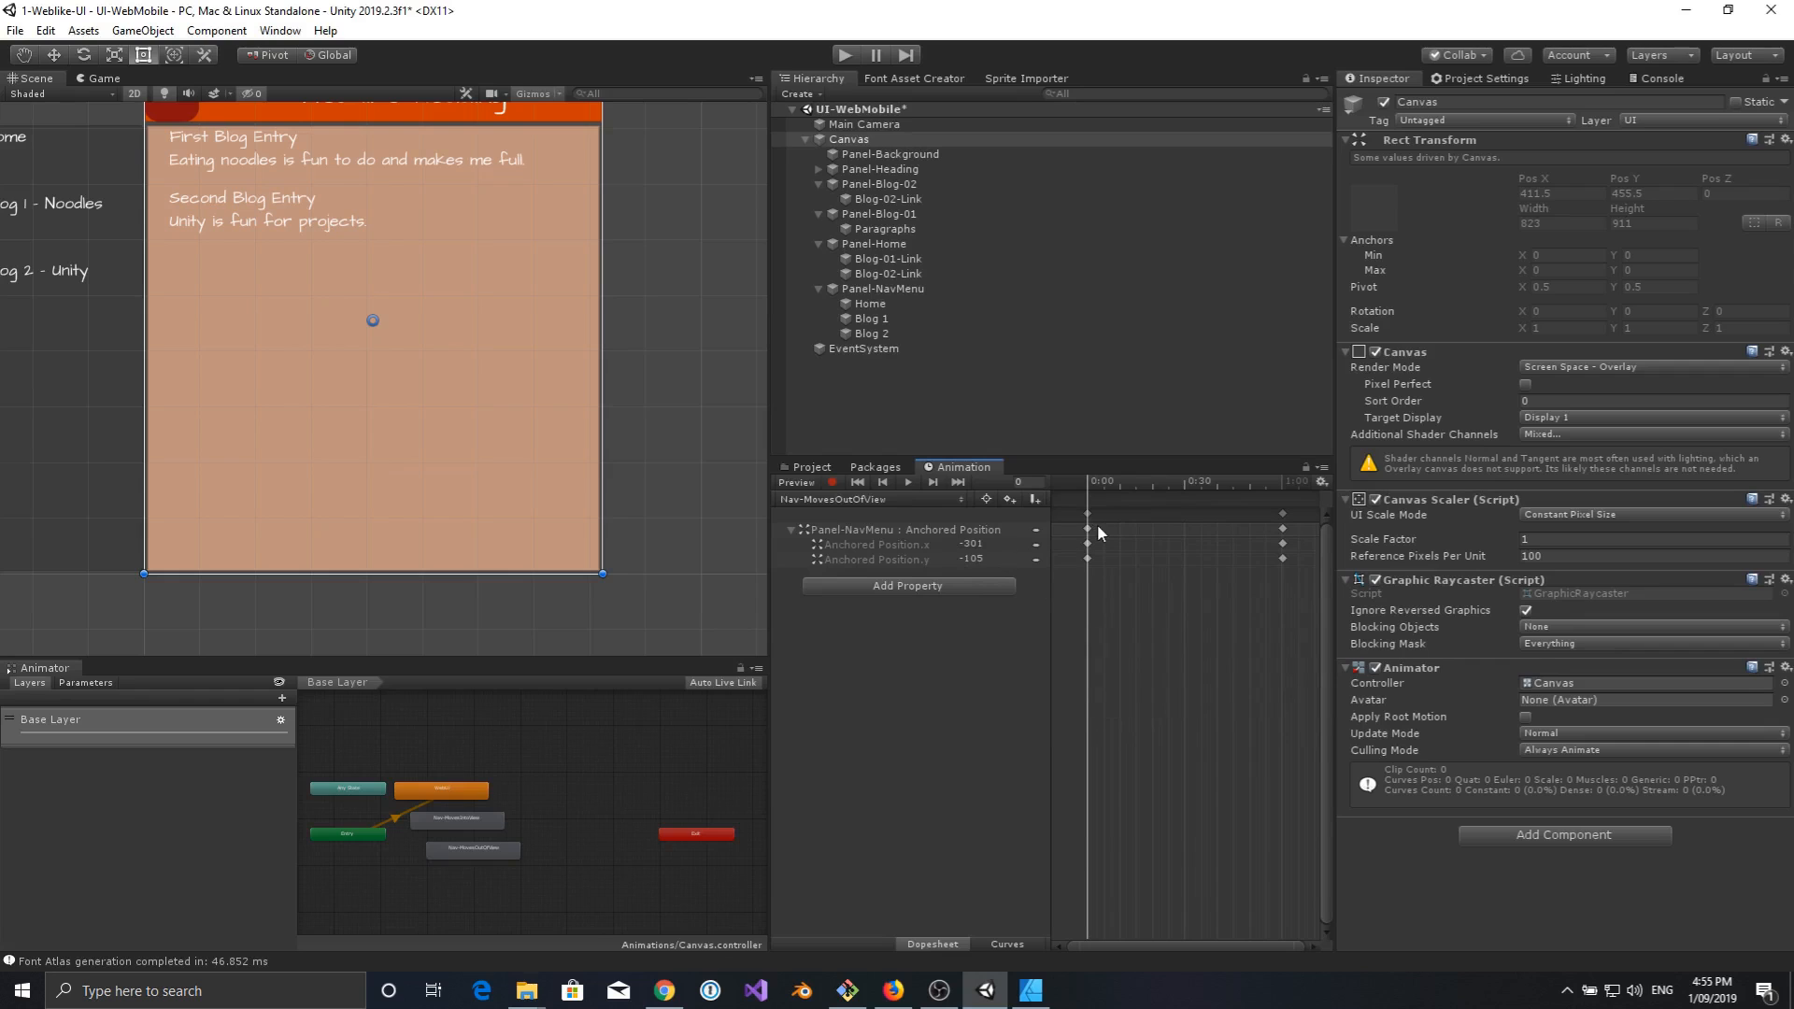
Set Panel-NavMenu's Anchored Position.x to 0 at the 0:00 keyframe of the Nav-MovesOutOfView clip.
{"action": "left_click", "coordinate": [1283, 514]}
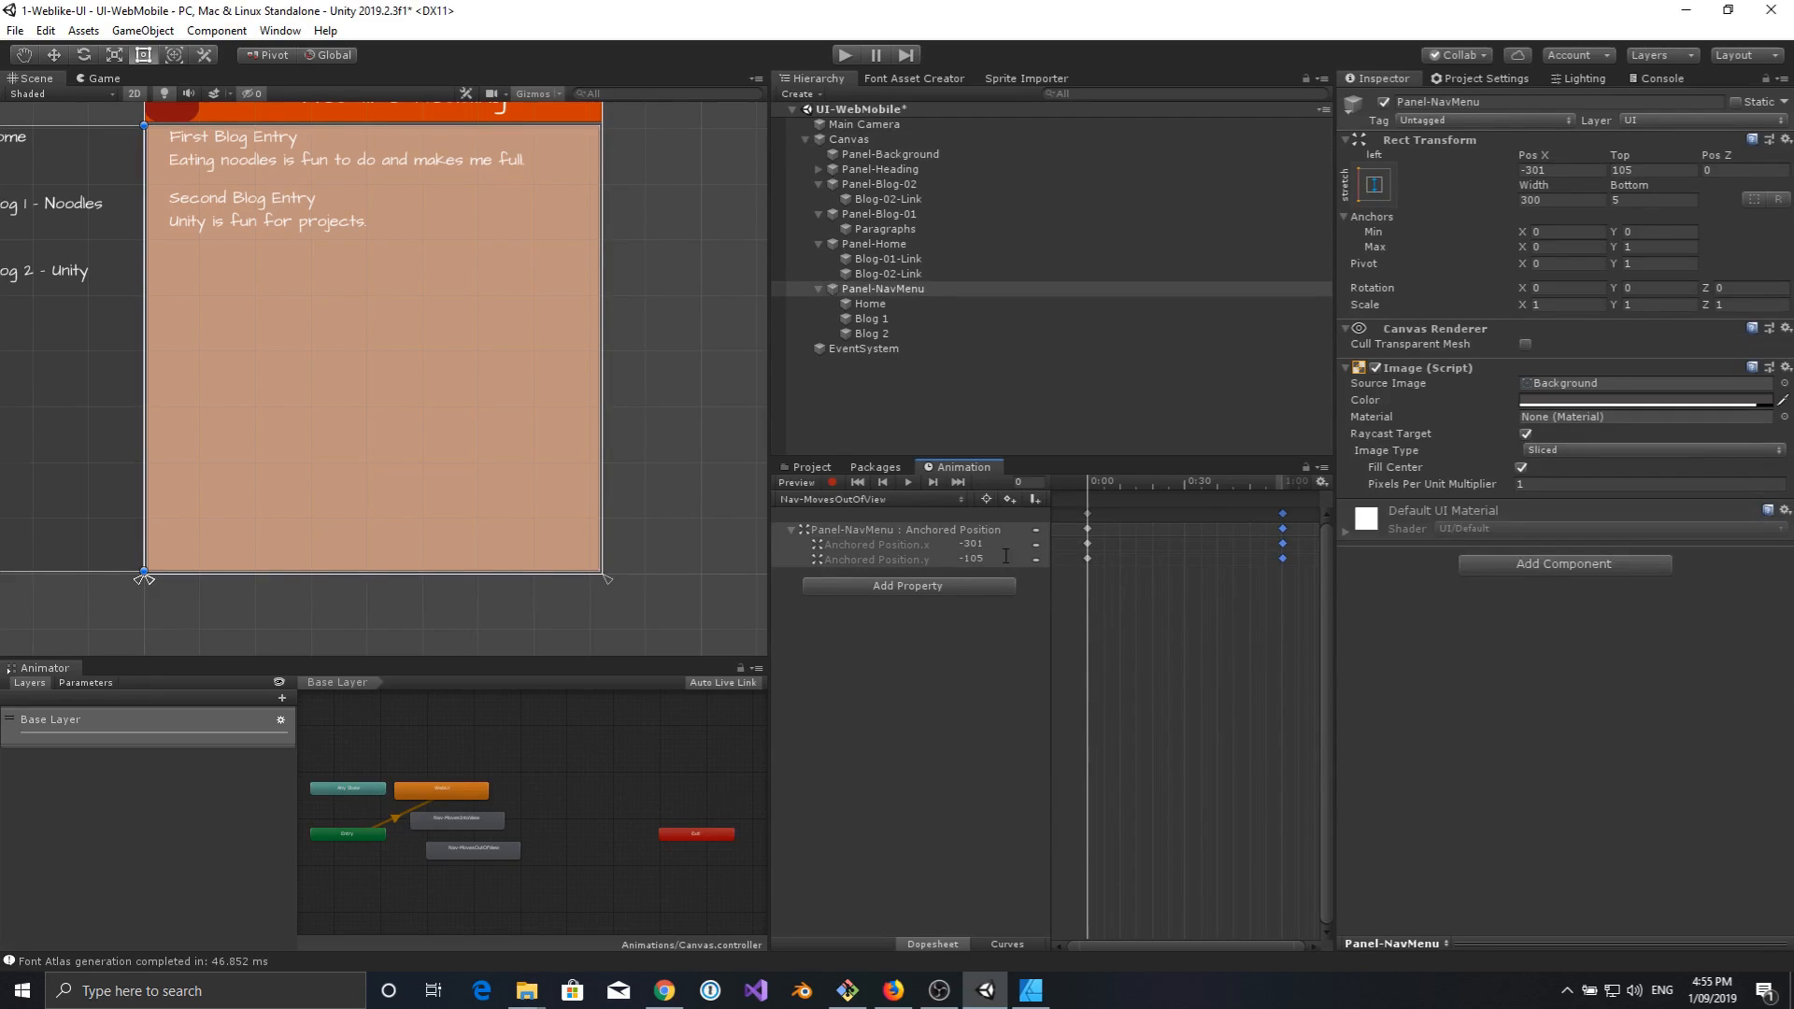
{"action": "left_click", "coordinate": [1089, 513]}
{"action": "left_click", "coordinate": [996, 544]}
{"action": "type", "text": "0"}
{"action": "scroll", "coordinate": [331, 443], "scroll_direction": "down", "scroll_amount": 1}
{"action": "scroll", "coordinate": [332, 444], "scroll_direction": "down", "scroll_amount": 1}
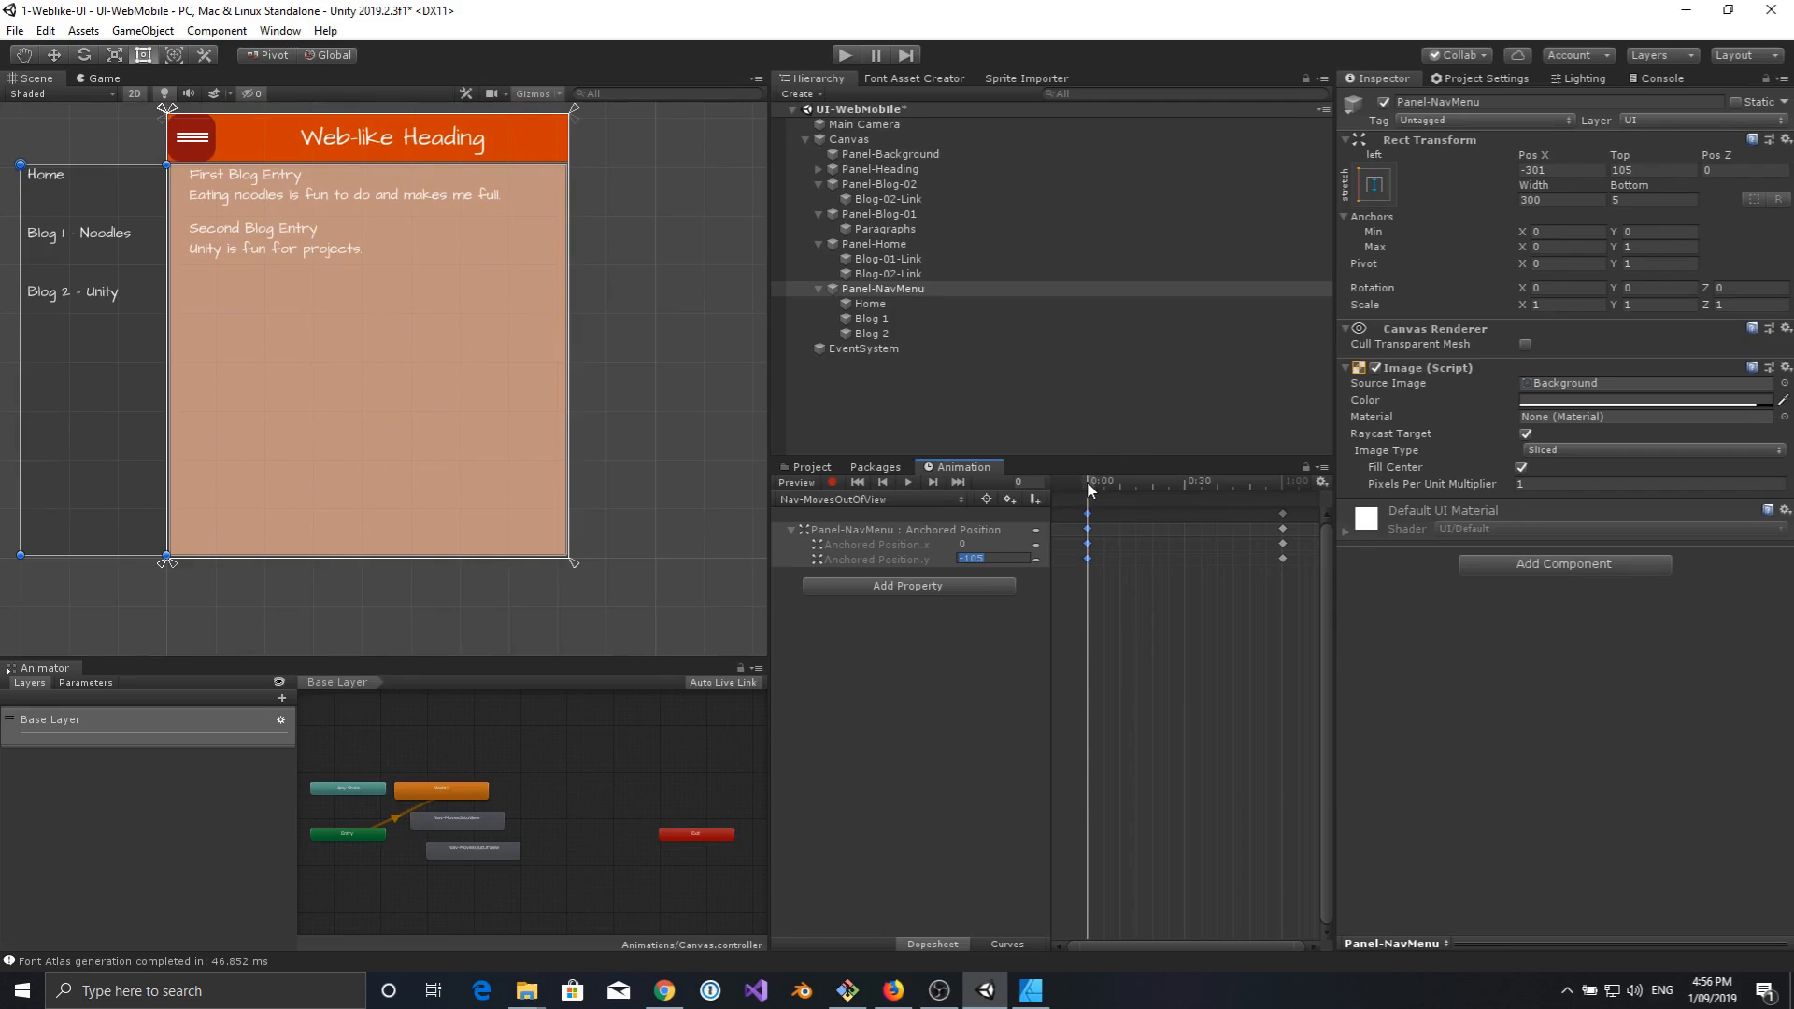
{"action": "mouse_move", "coordinate": [1087, 481]}
{"action": "left_mouse_down"}
{"action": "mouse_move", "coordinate": [1283, 475]}
{"action": "mouse_move", "coordinate": [1090, 492]}
{"action": "left_mouse_up"}
{"action": "left_click", "coordinate": [1041, 656]}
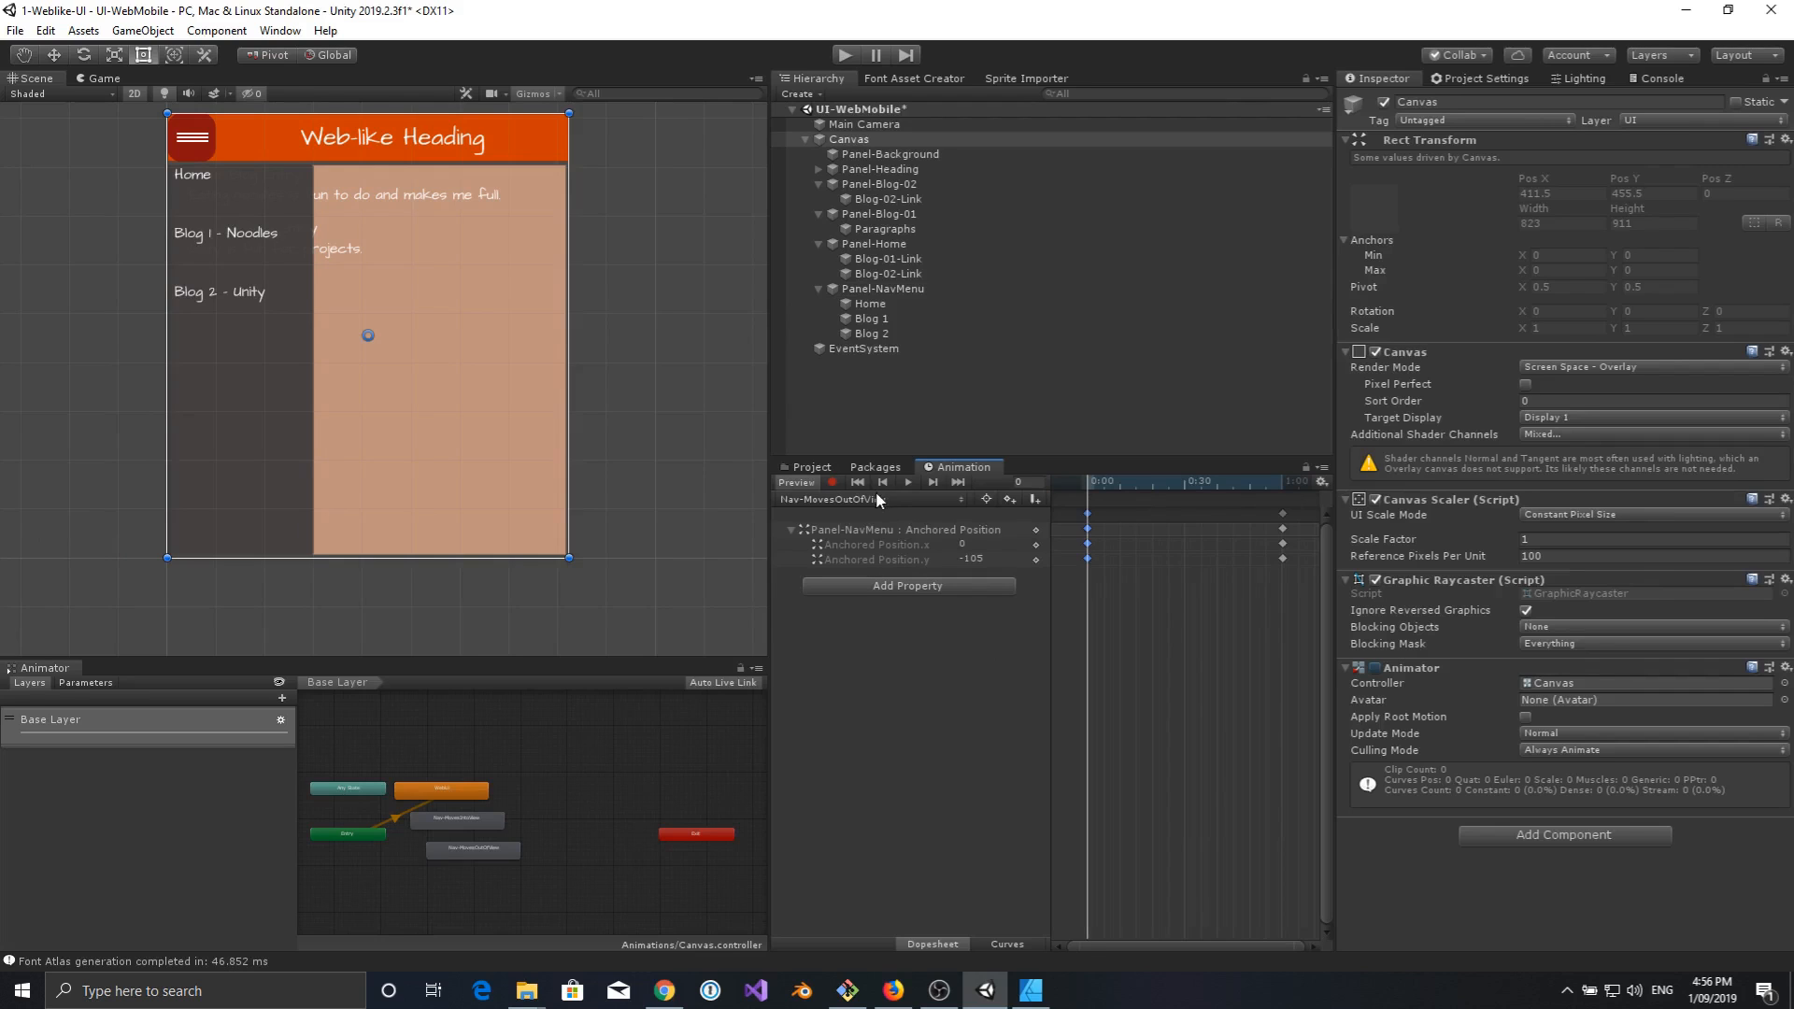
Play back the Nav-MovesOutOfView clip and the Nav-MovesIntoView clip to check both menu slide directions.
{"action": "left_click", "coordinate": [910, 480]}
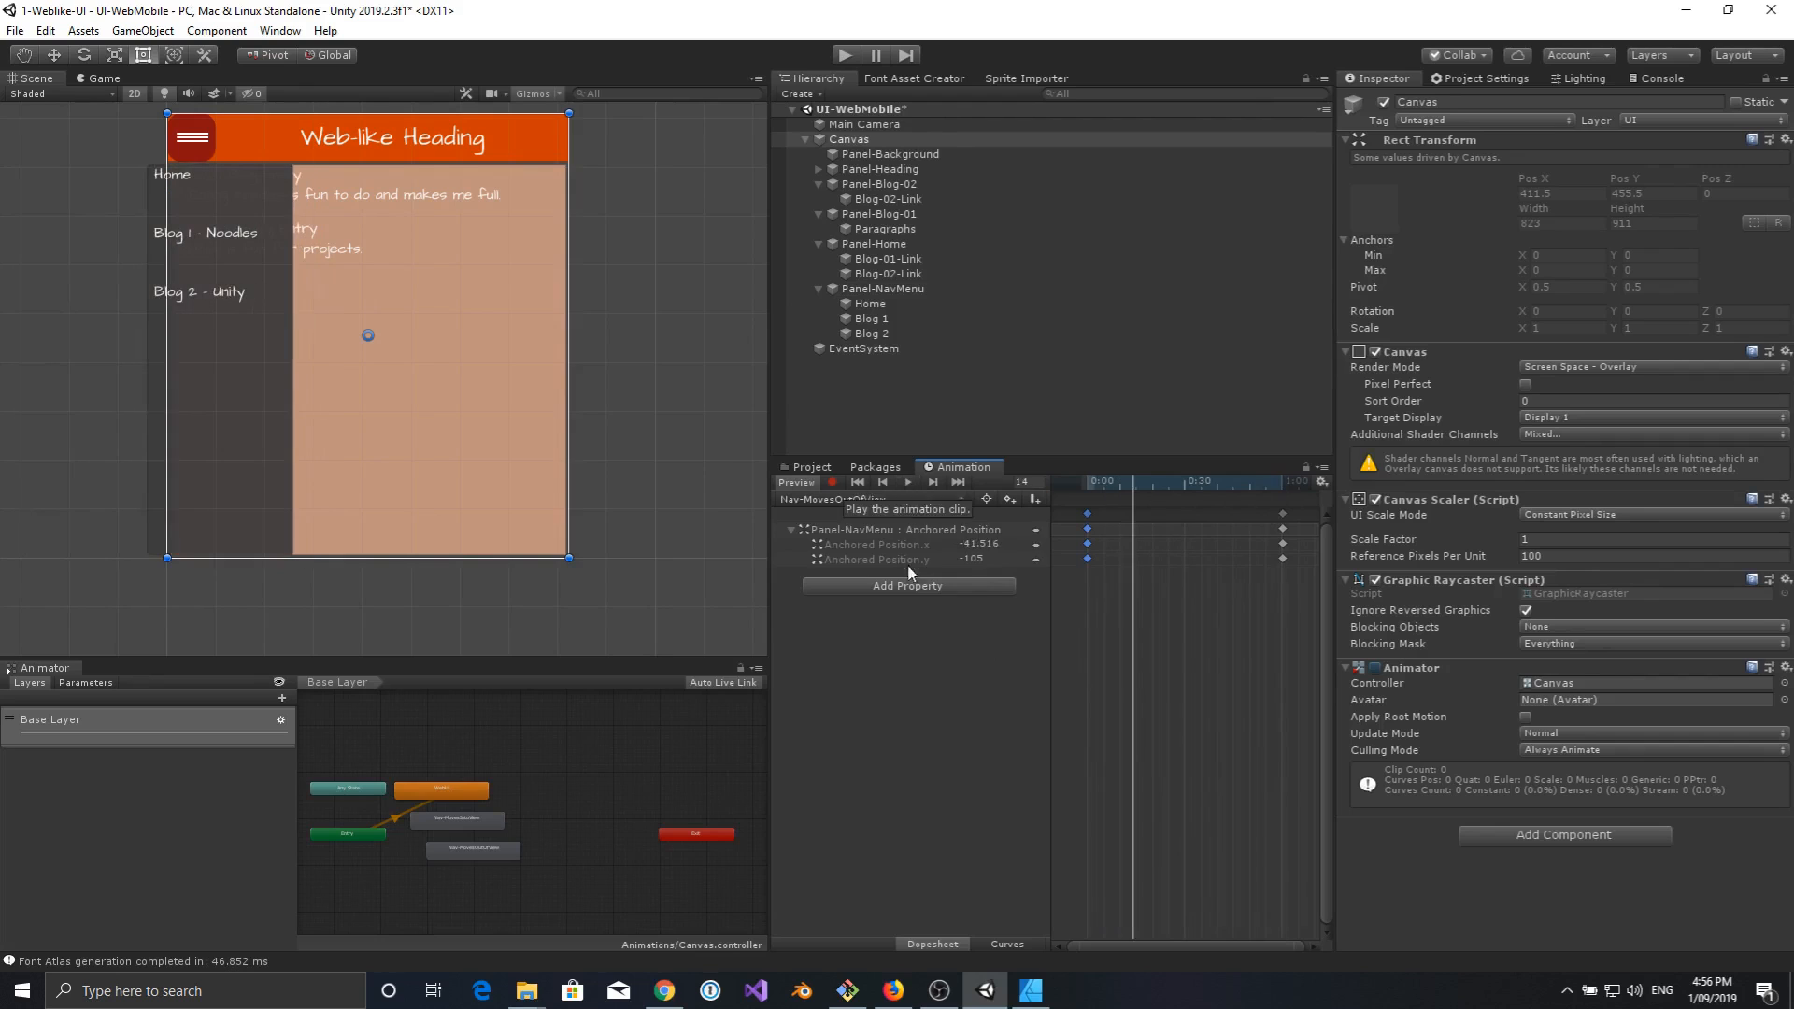
{"action": "left_click", "coordinate": [878, 499]}
{"action": "left_click", "coordinate": [877, 514]}
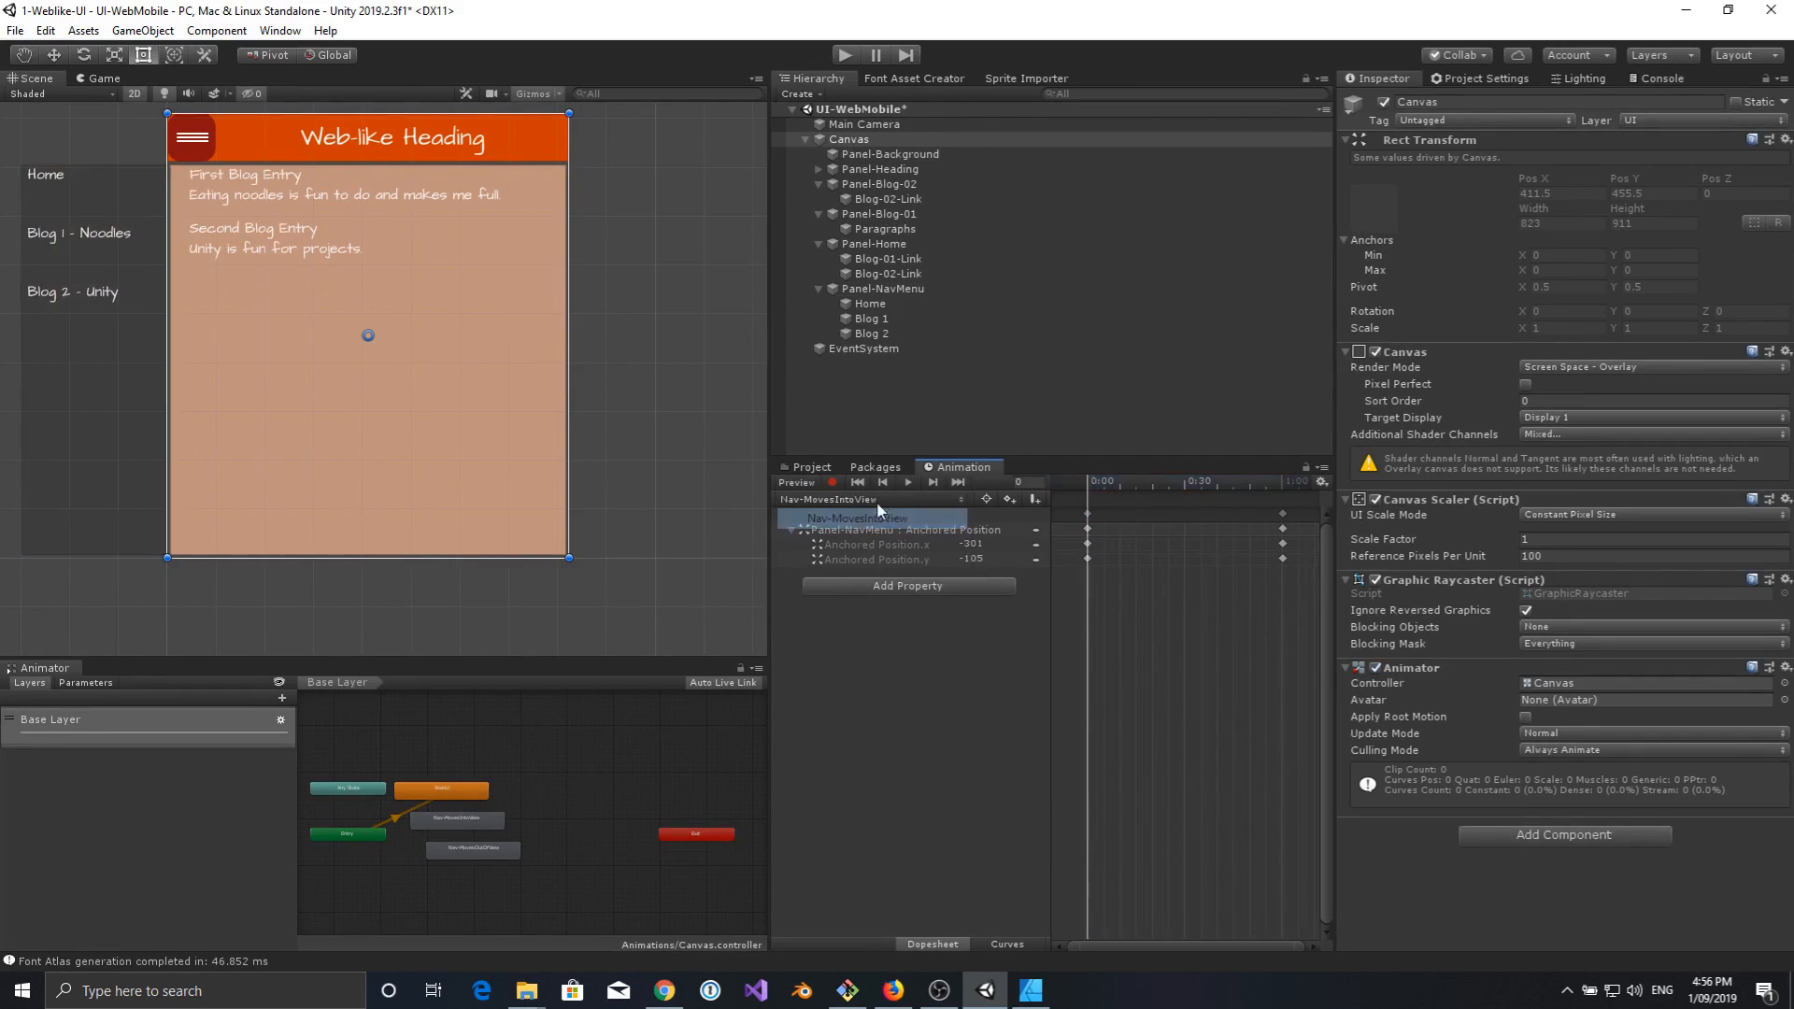
{"action": "left_click", "coordinate": [910, 481]}
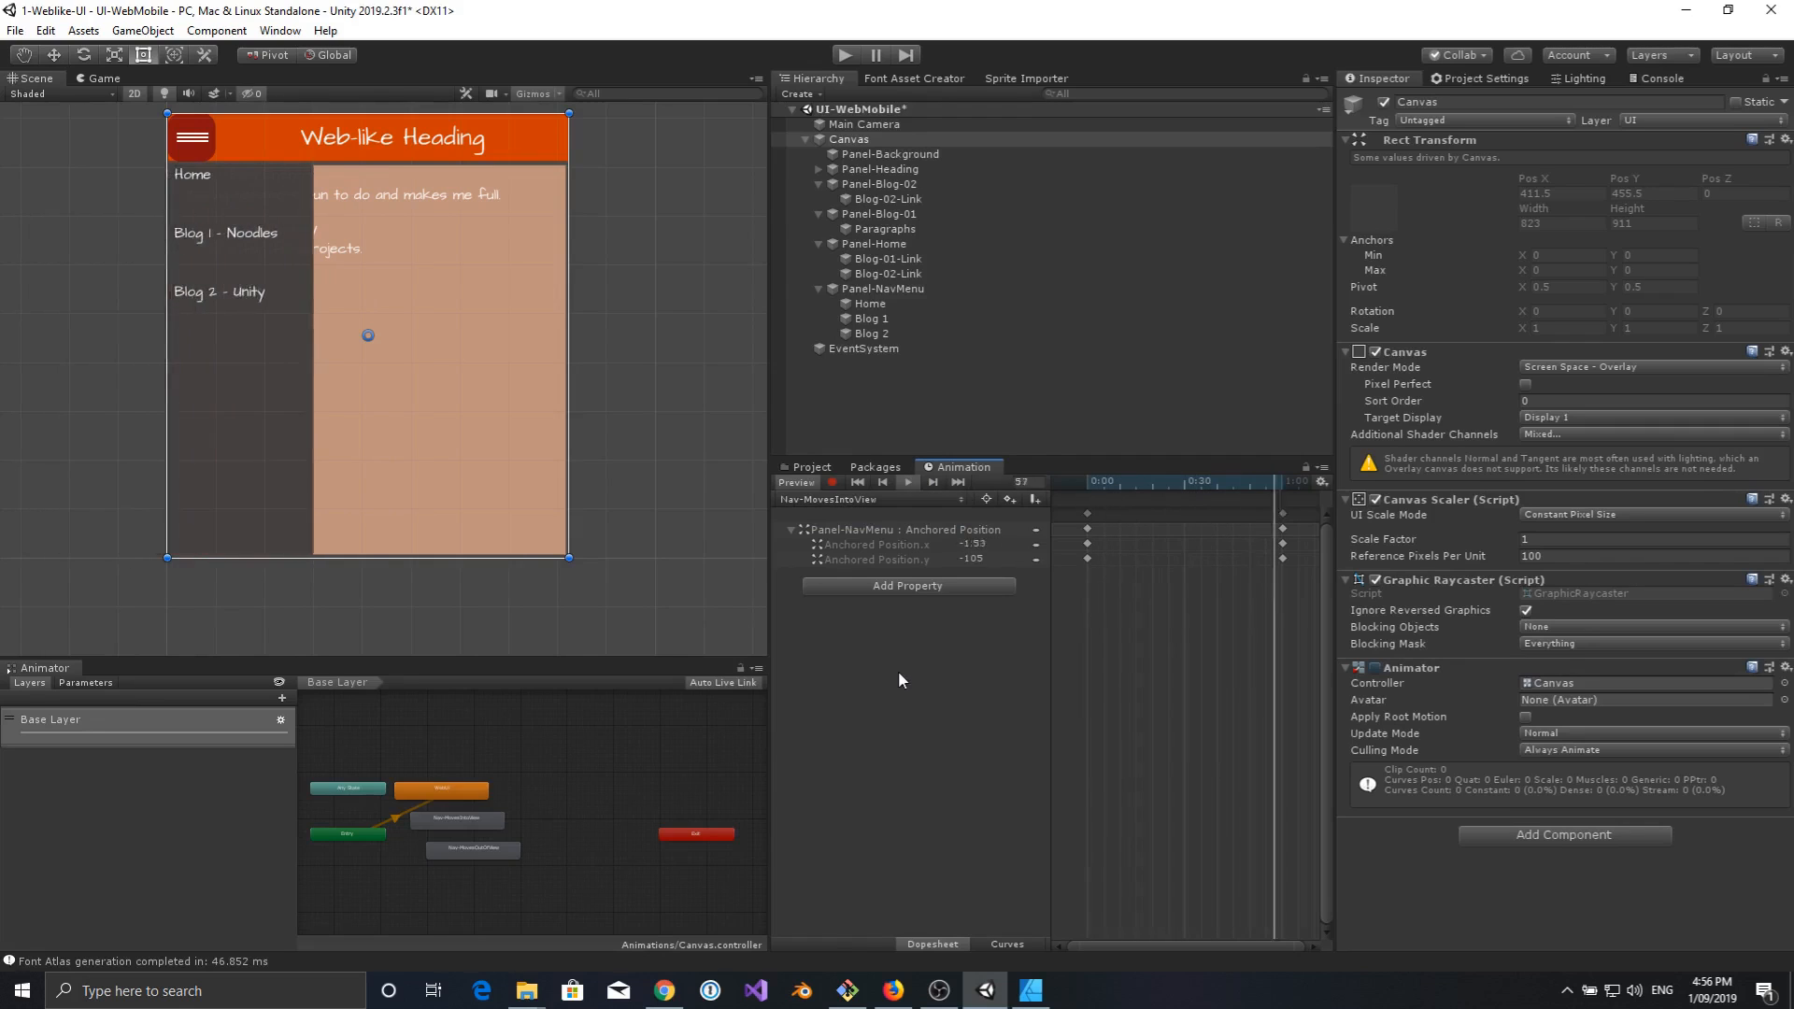
{"action": "left_click", "coordinate": [906, 481]}
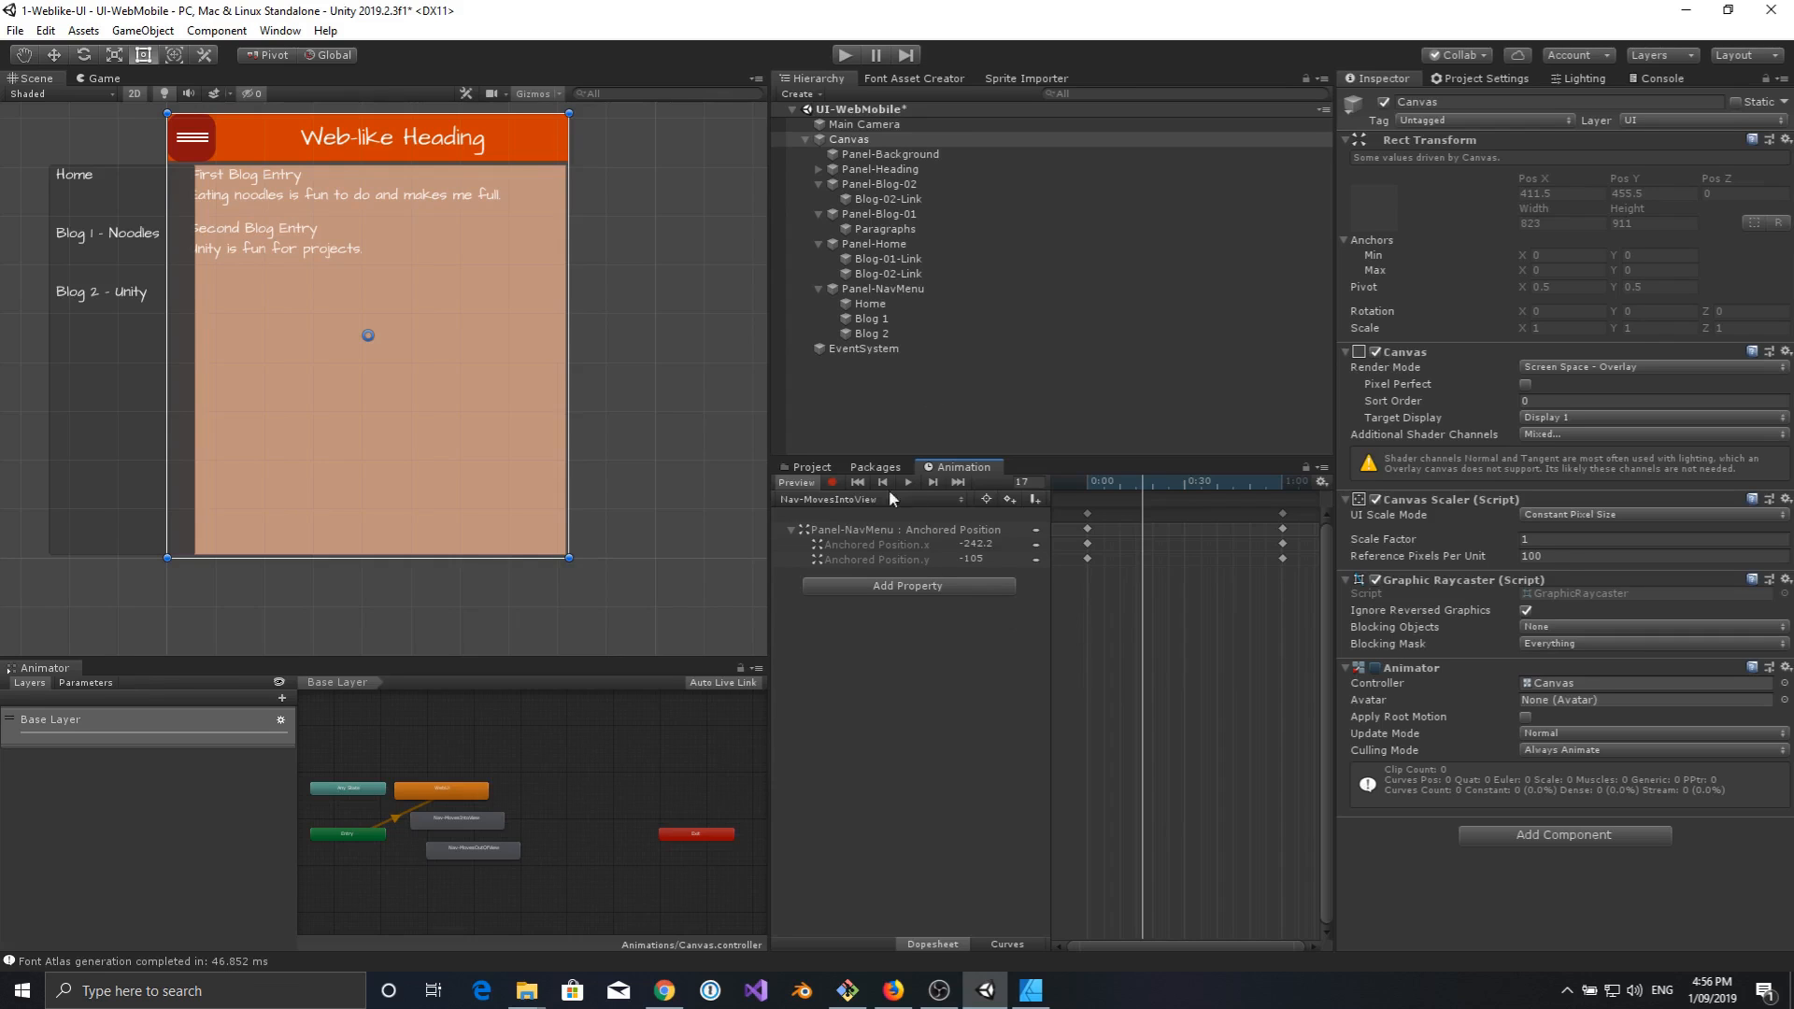
Create a new animation clip named Nav-InView in the Animations folder.
{"action": "left_click", "coordinate": [858, 499]}
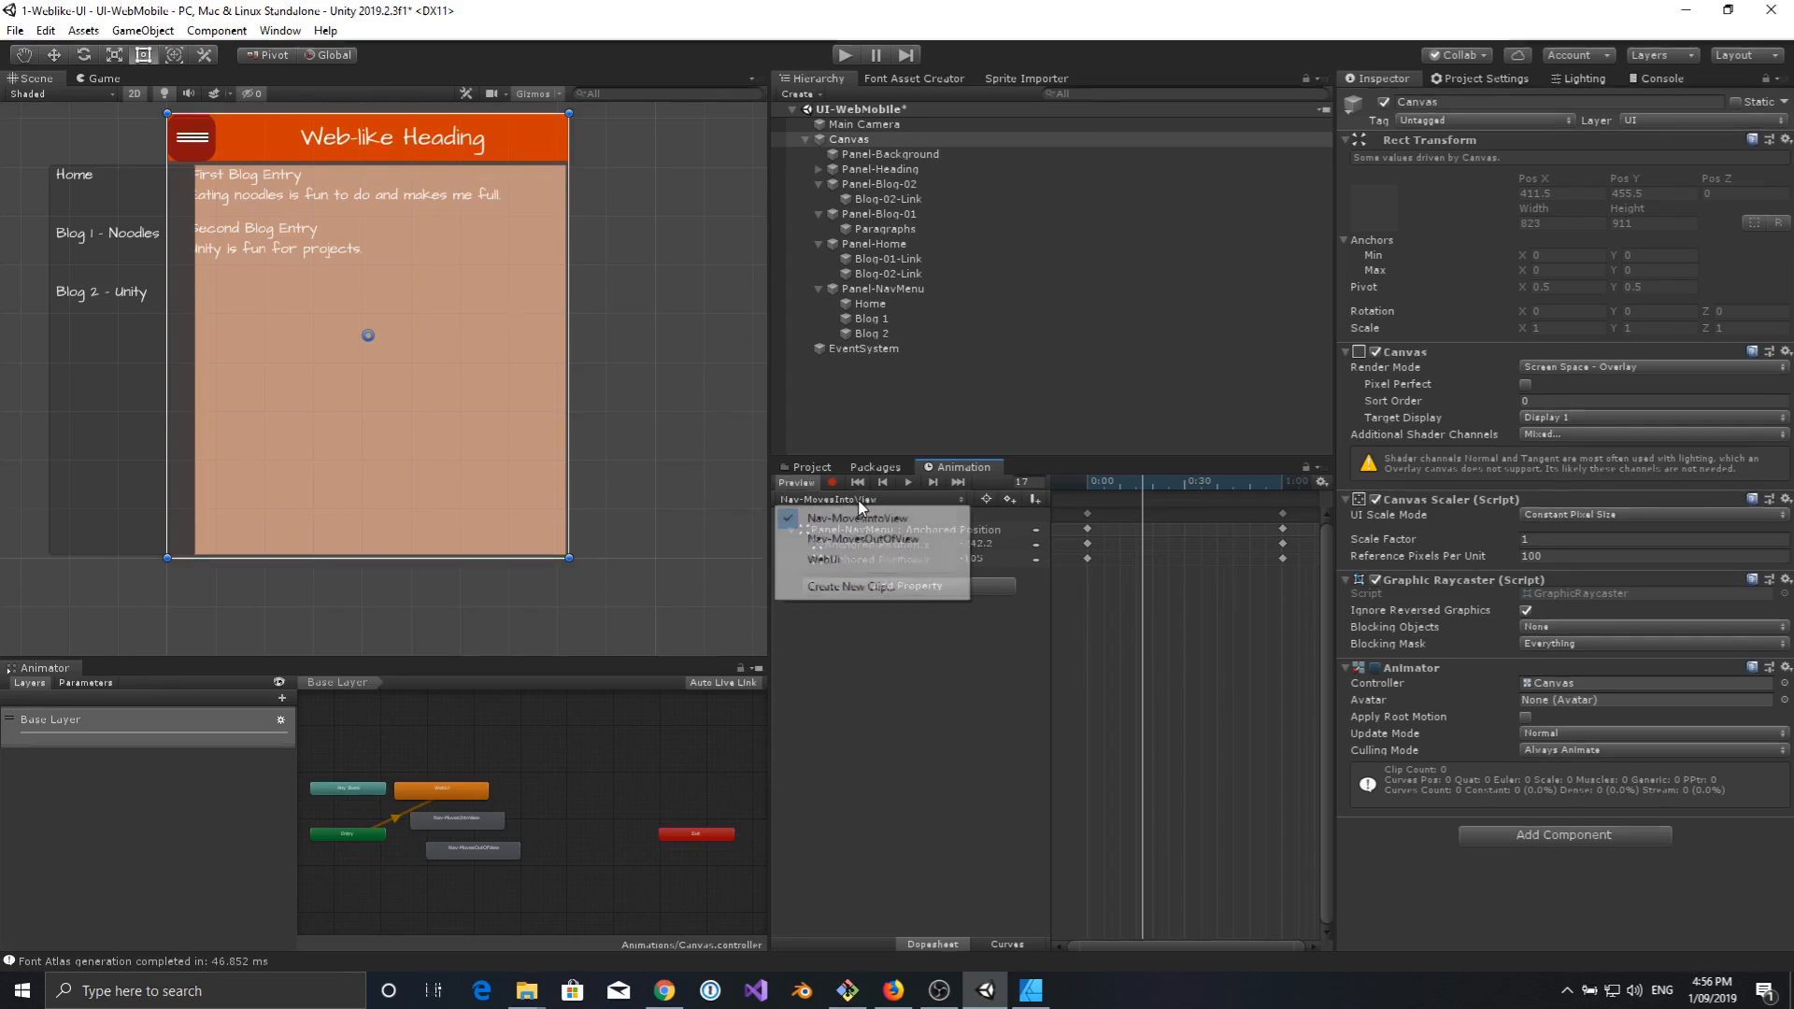
{"action": "left_click", "coordinate": [852, 587]}
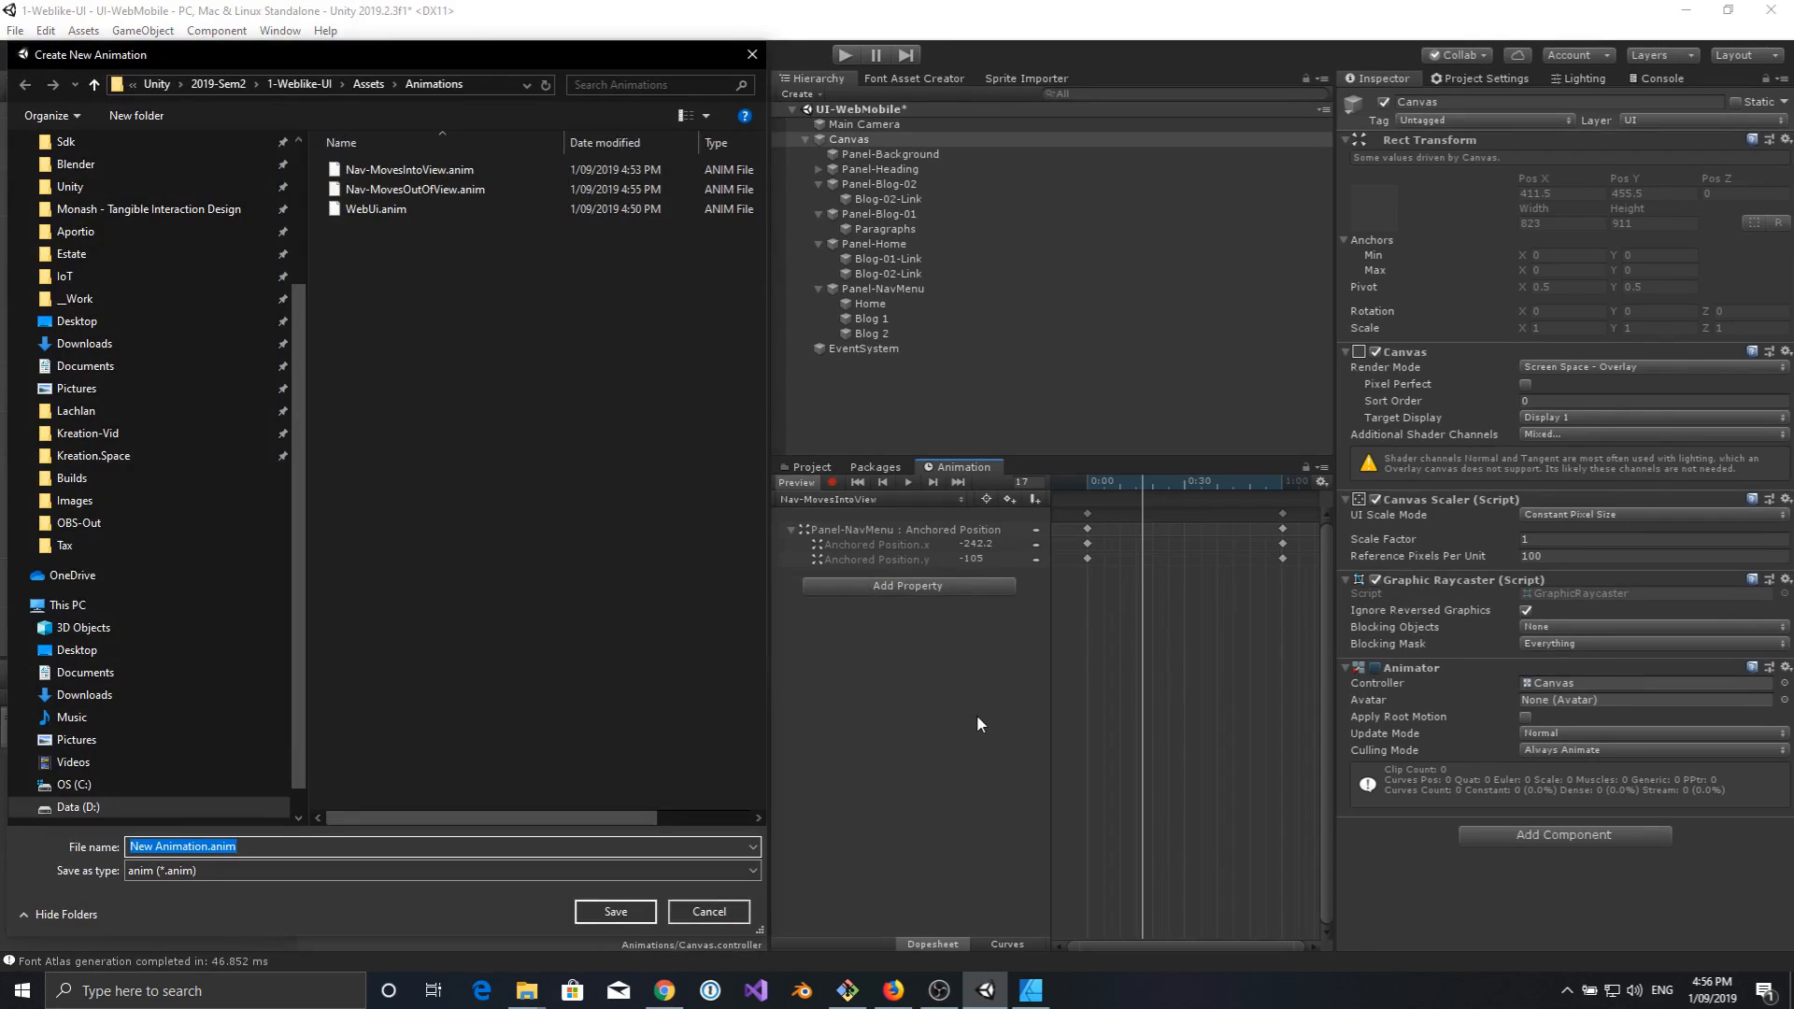
{"action": "type", "text": "Nav-"}
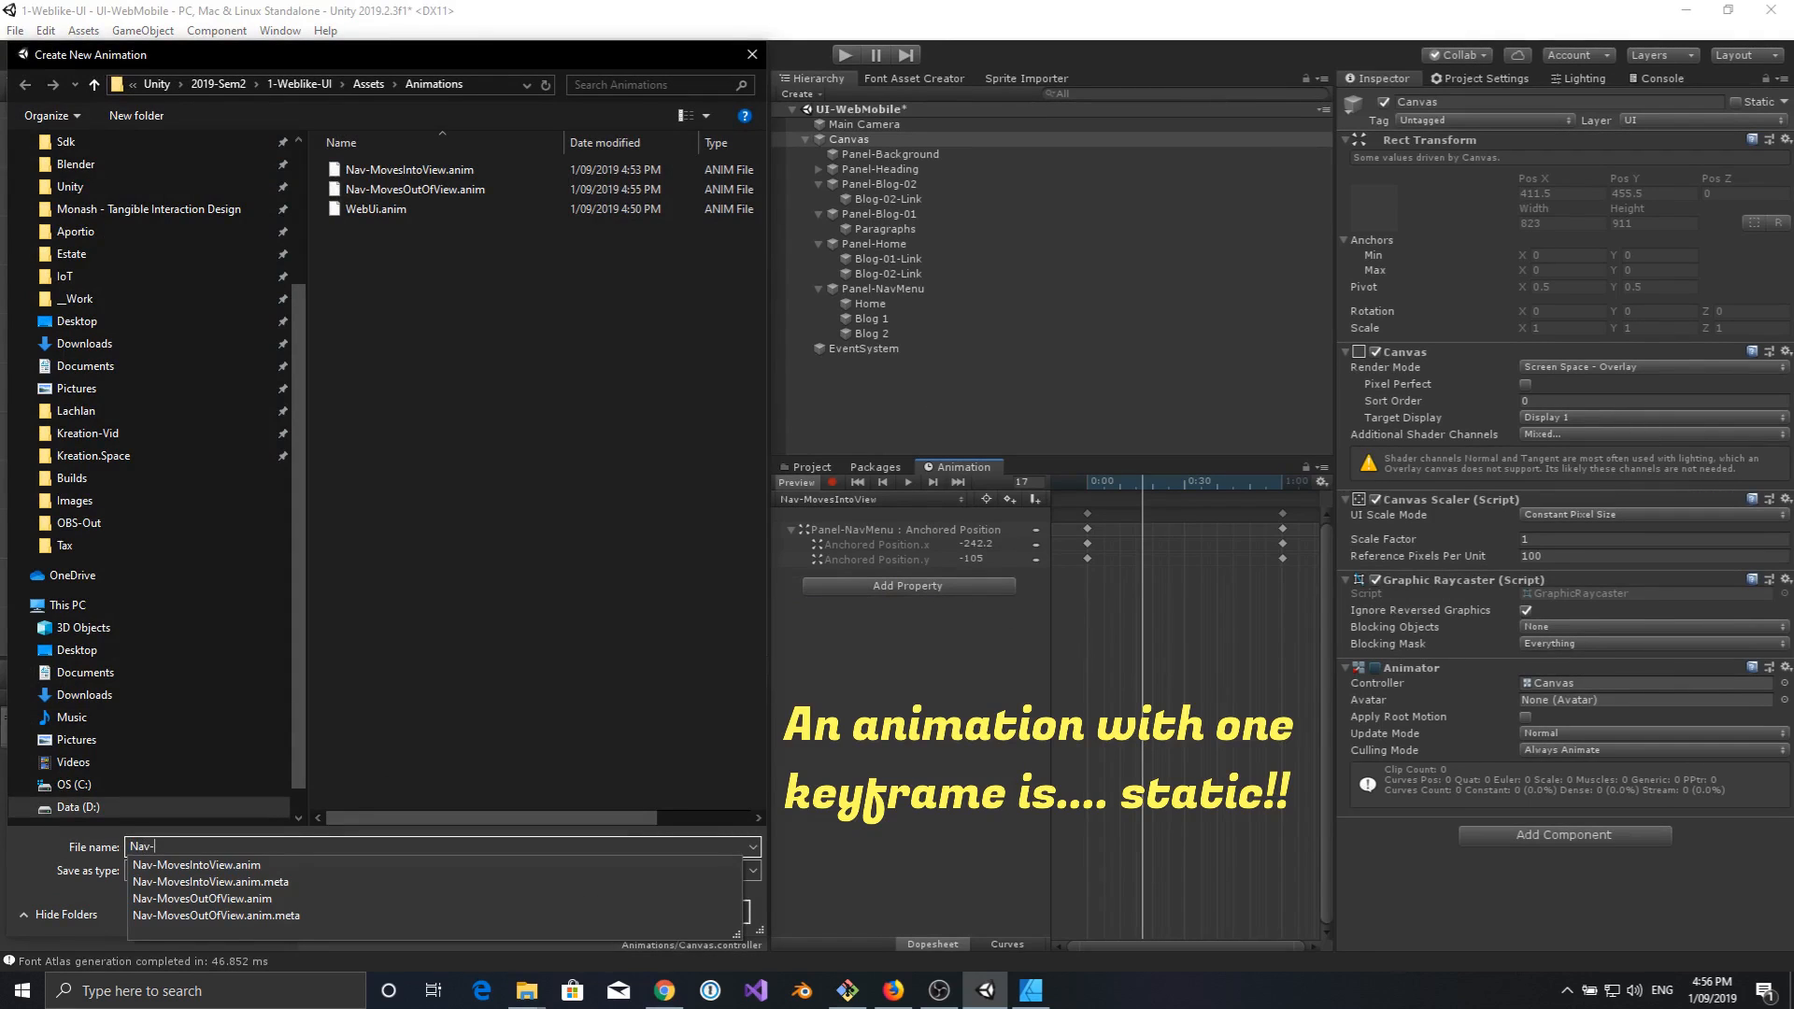
{"action": "type", "text": "InView"}
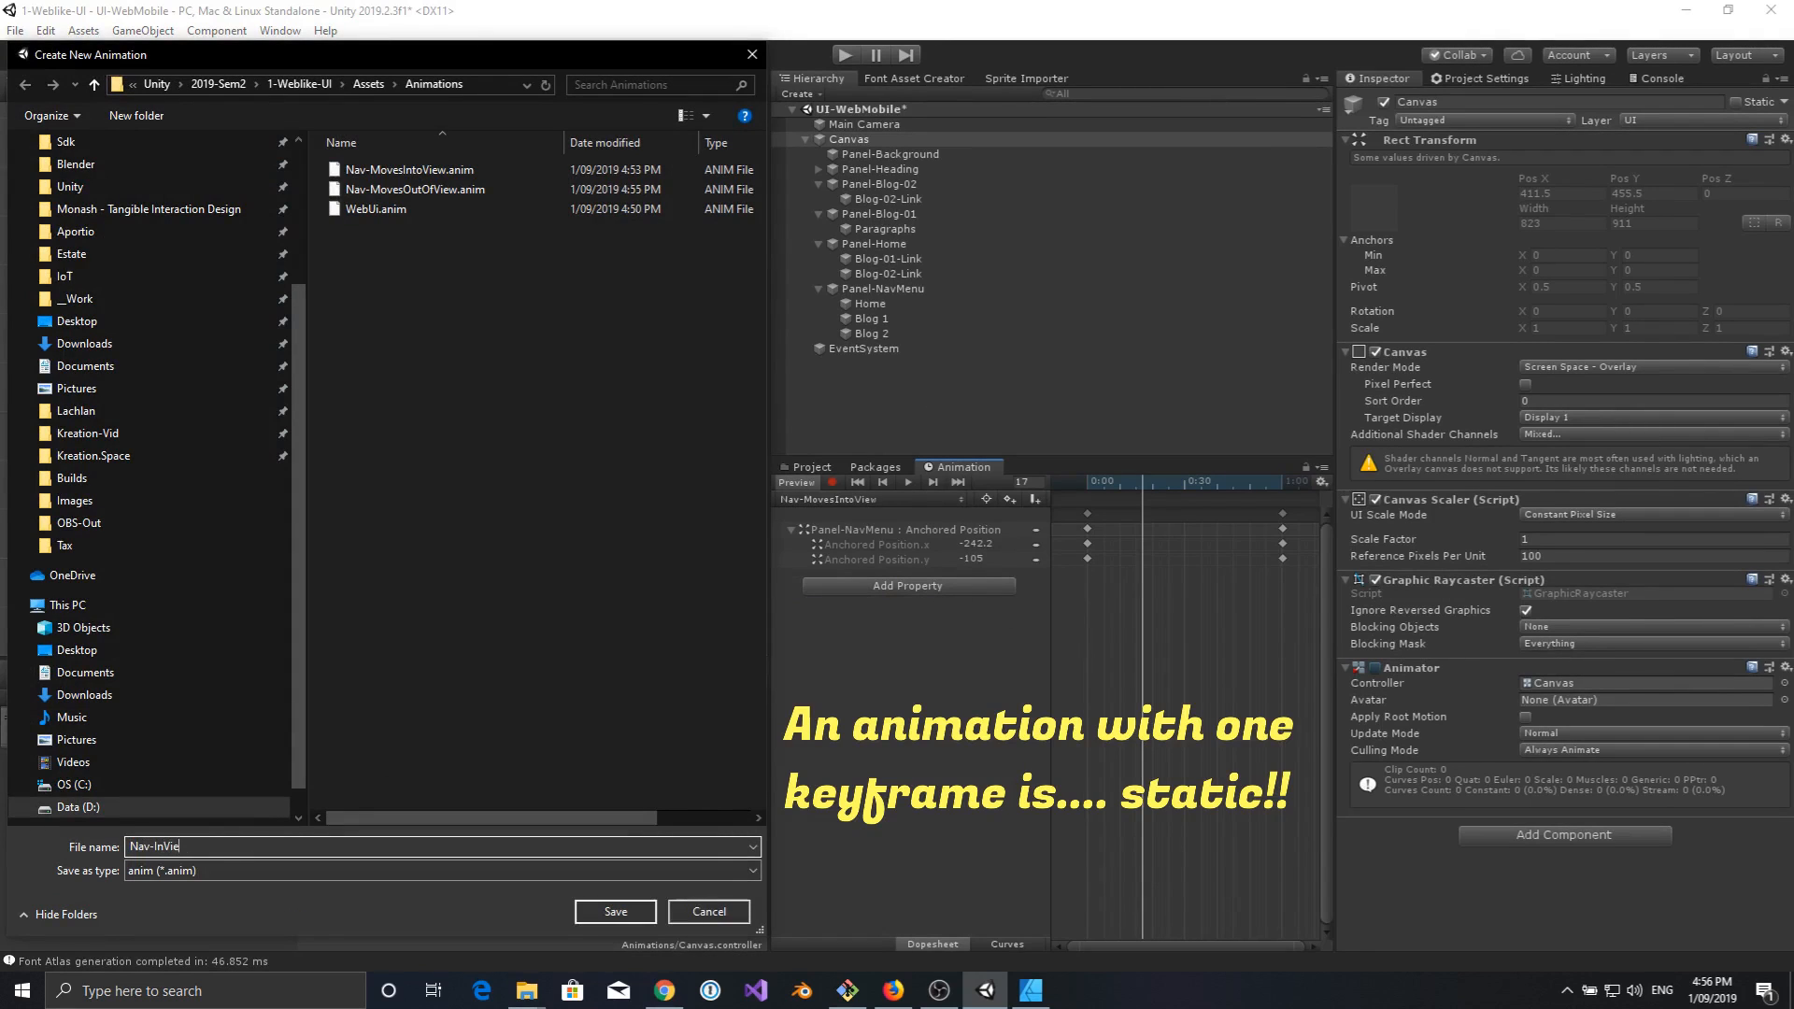
{"action": "left_click", "coordinate": [608, 914]}
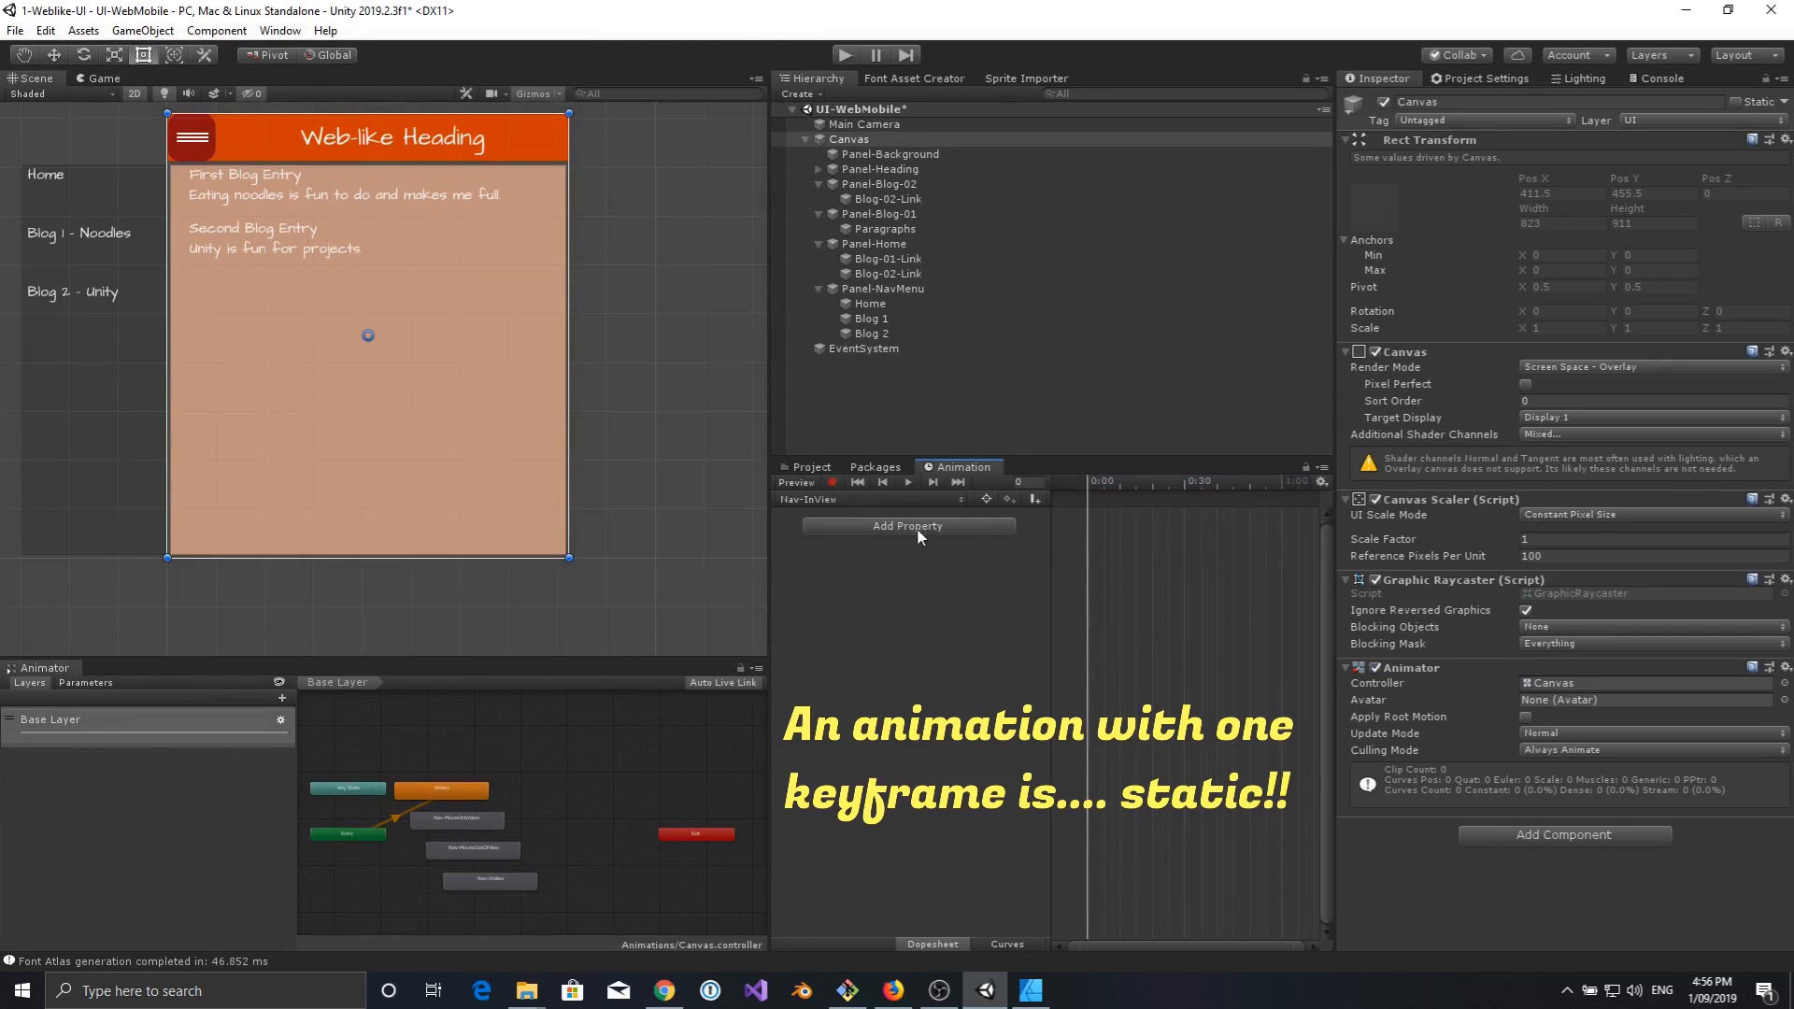
Add Panel-NavMenu's Rect Transform Anchored Position property to the Nav-InView clip.
{"action": "left_click", "coordinate": [931, 528]}
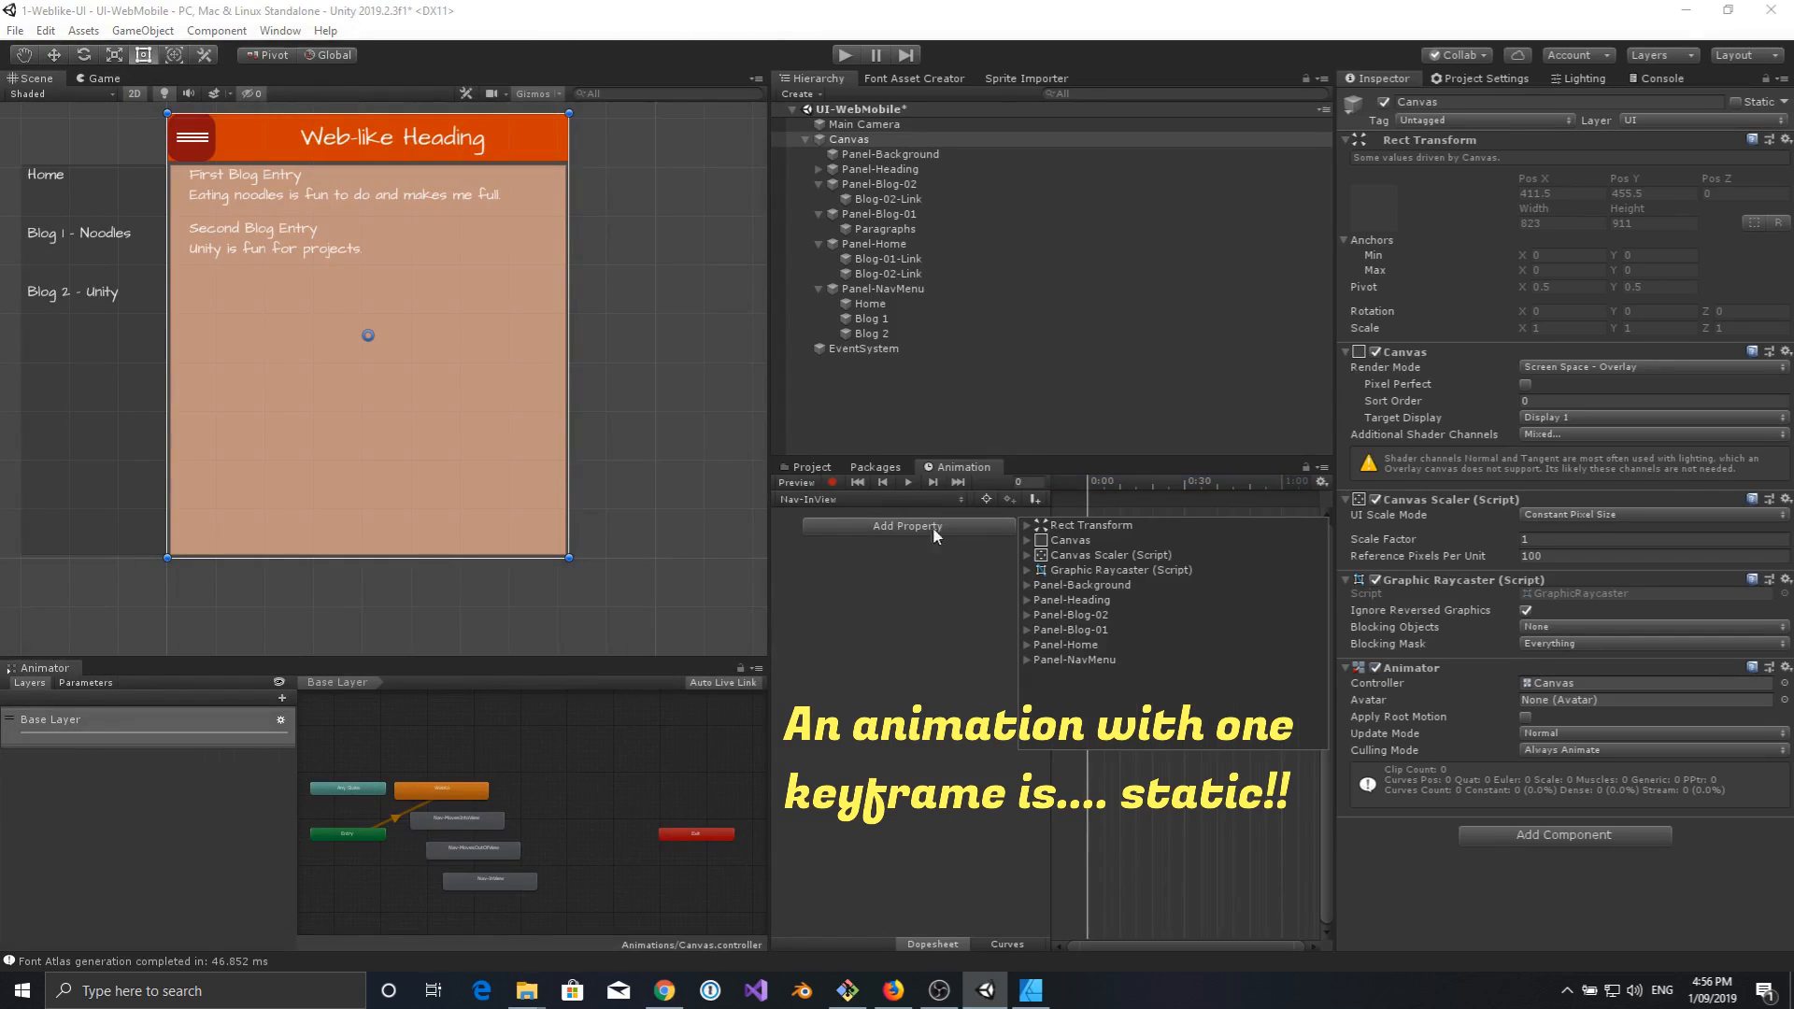
{"action": "left_click", "coordinate": [1027, 659]}
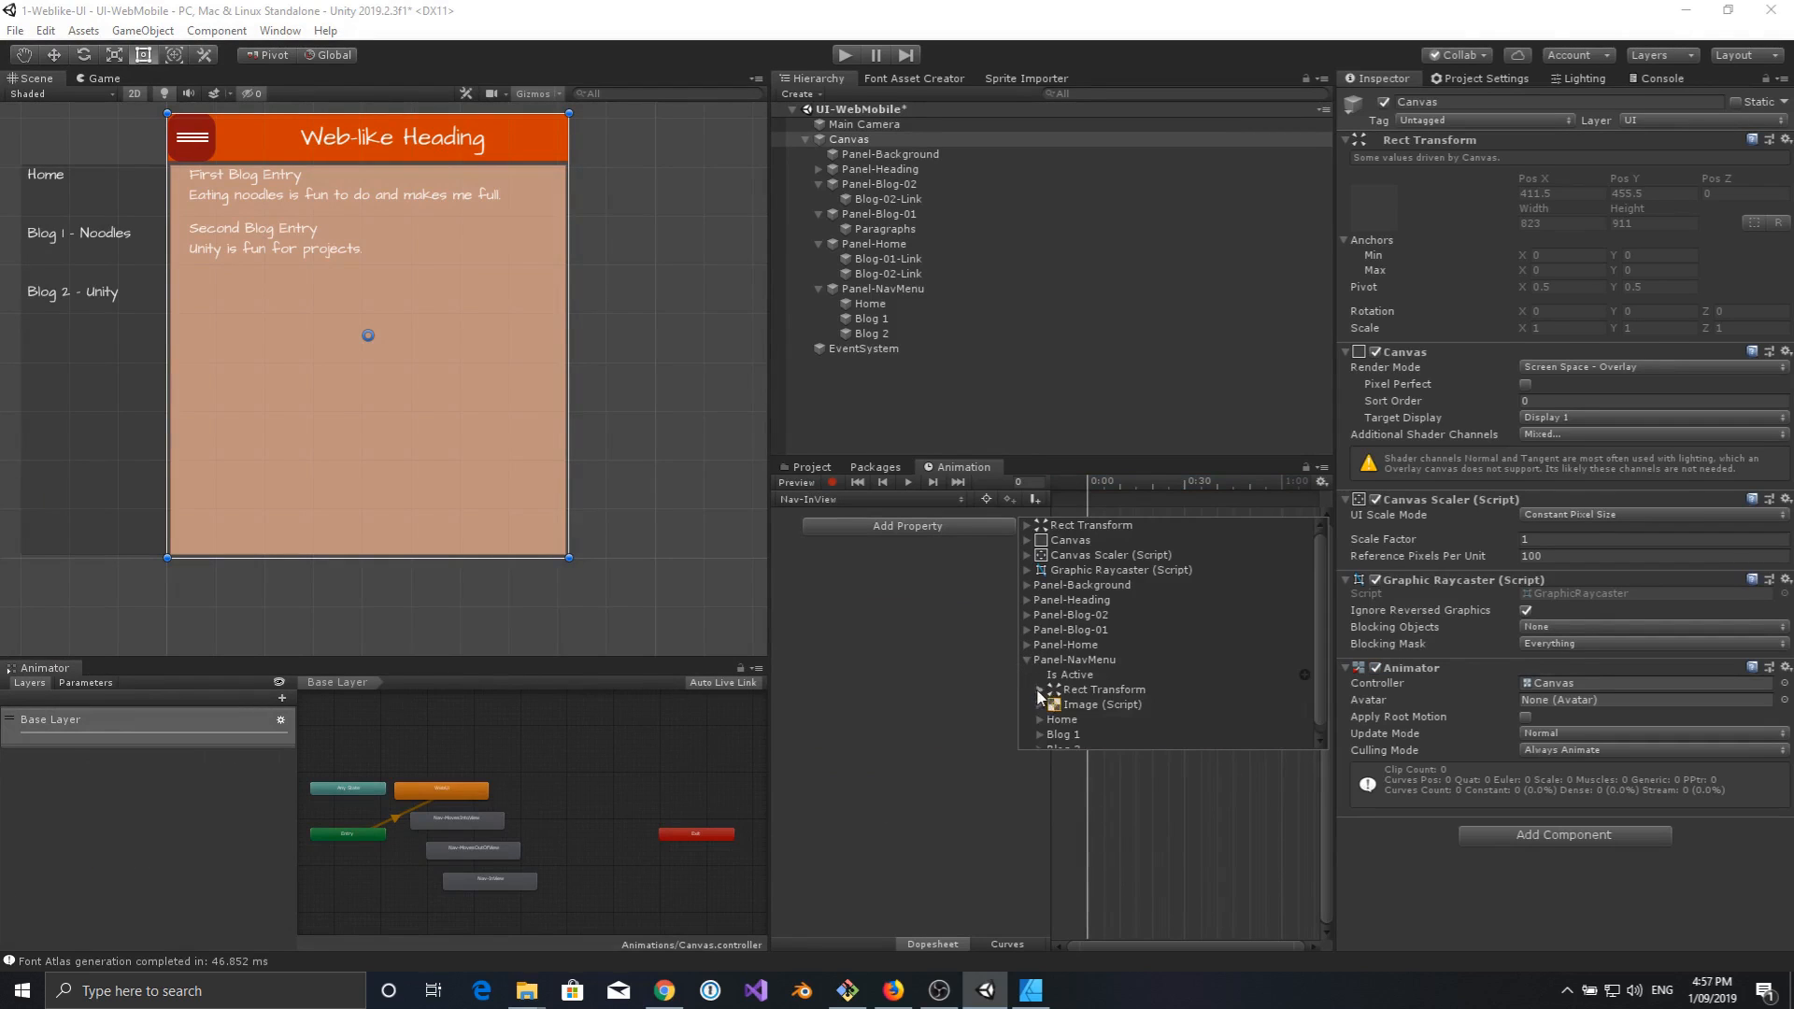
{"action": "left_click", "coordinate": [1040, 690]}
{"action": "left_click", "coordinate": [1112, 680]}
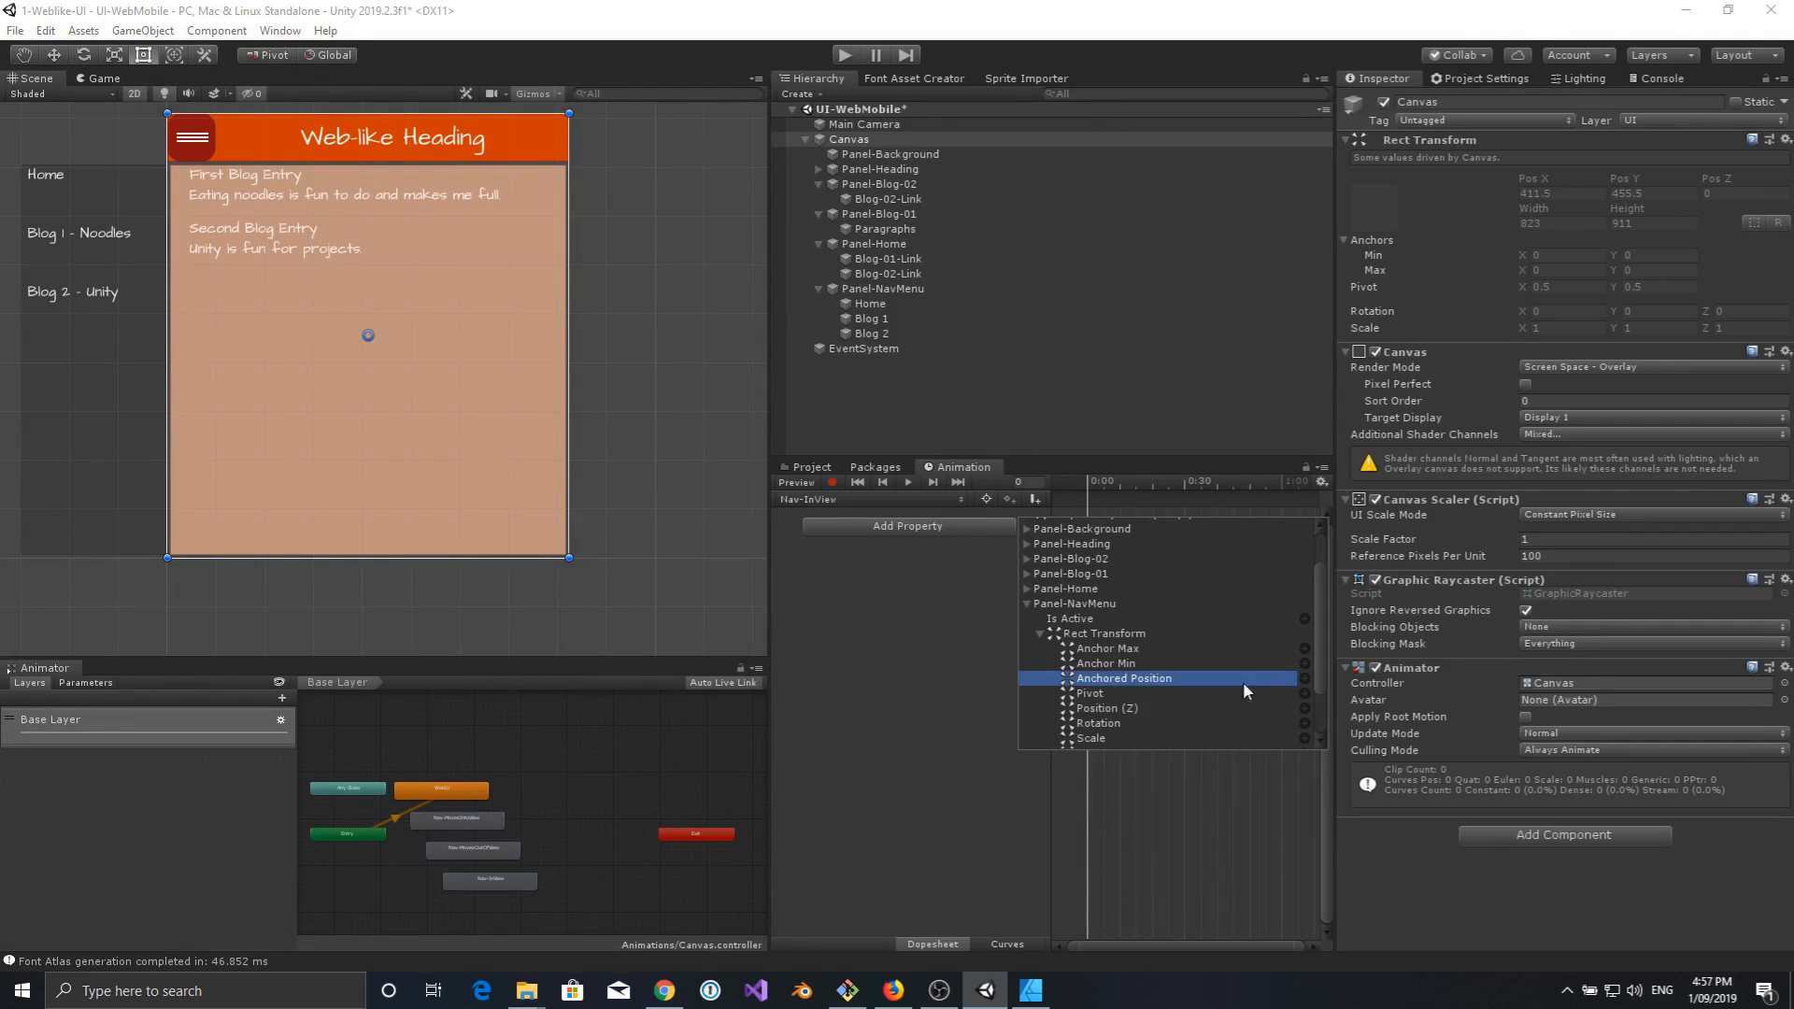
{"action": "left_click", "coordinate": [1304, 679]}
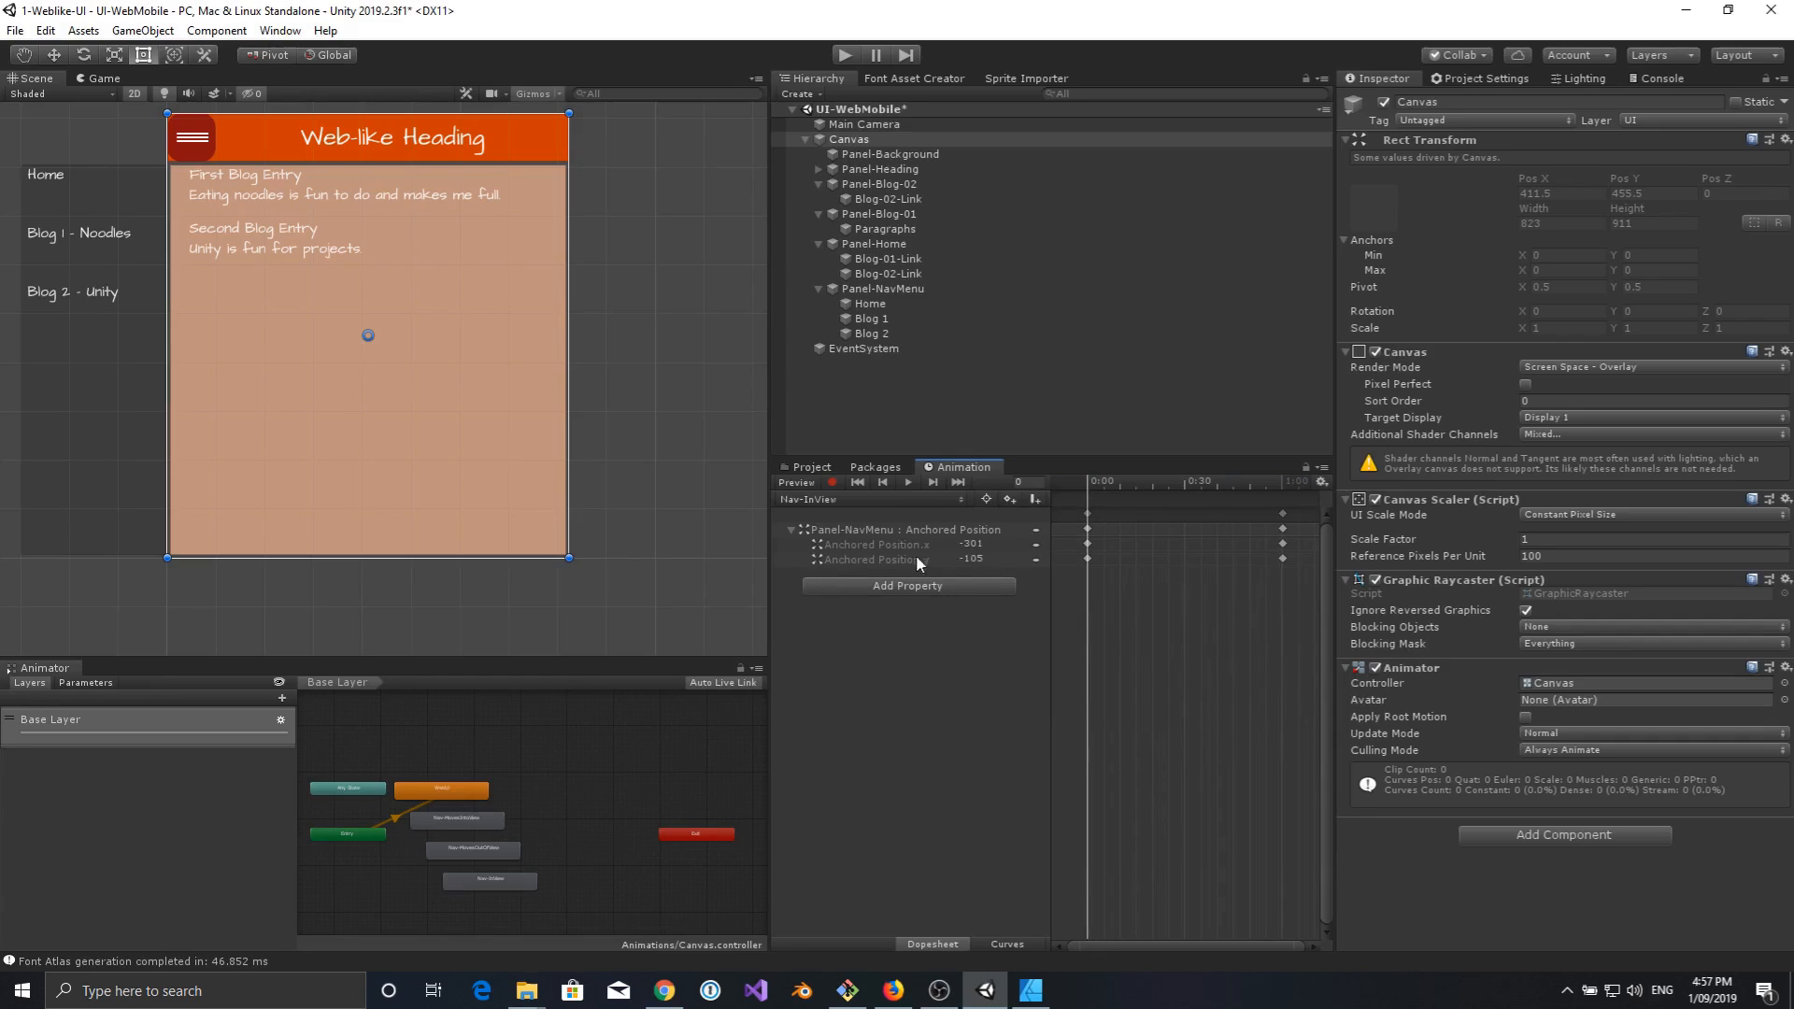
Delete the 1:00 keyframe from the Nav-InView clip, leaving only the keyframe at 0:00.
{"action": "left_click", "coordinate": [972, 544]}
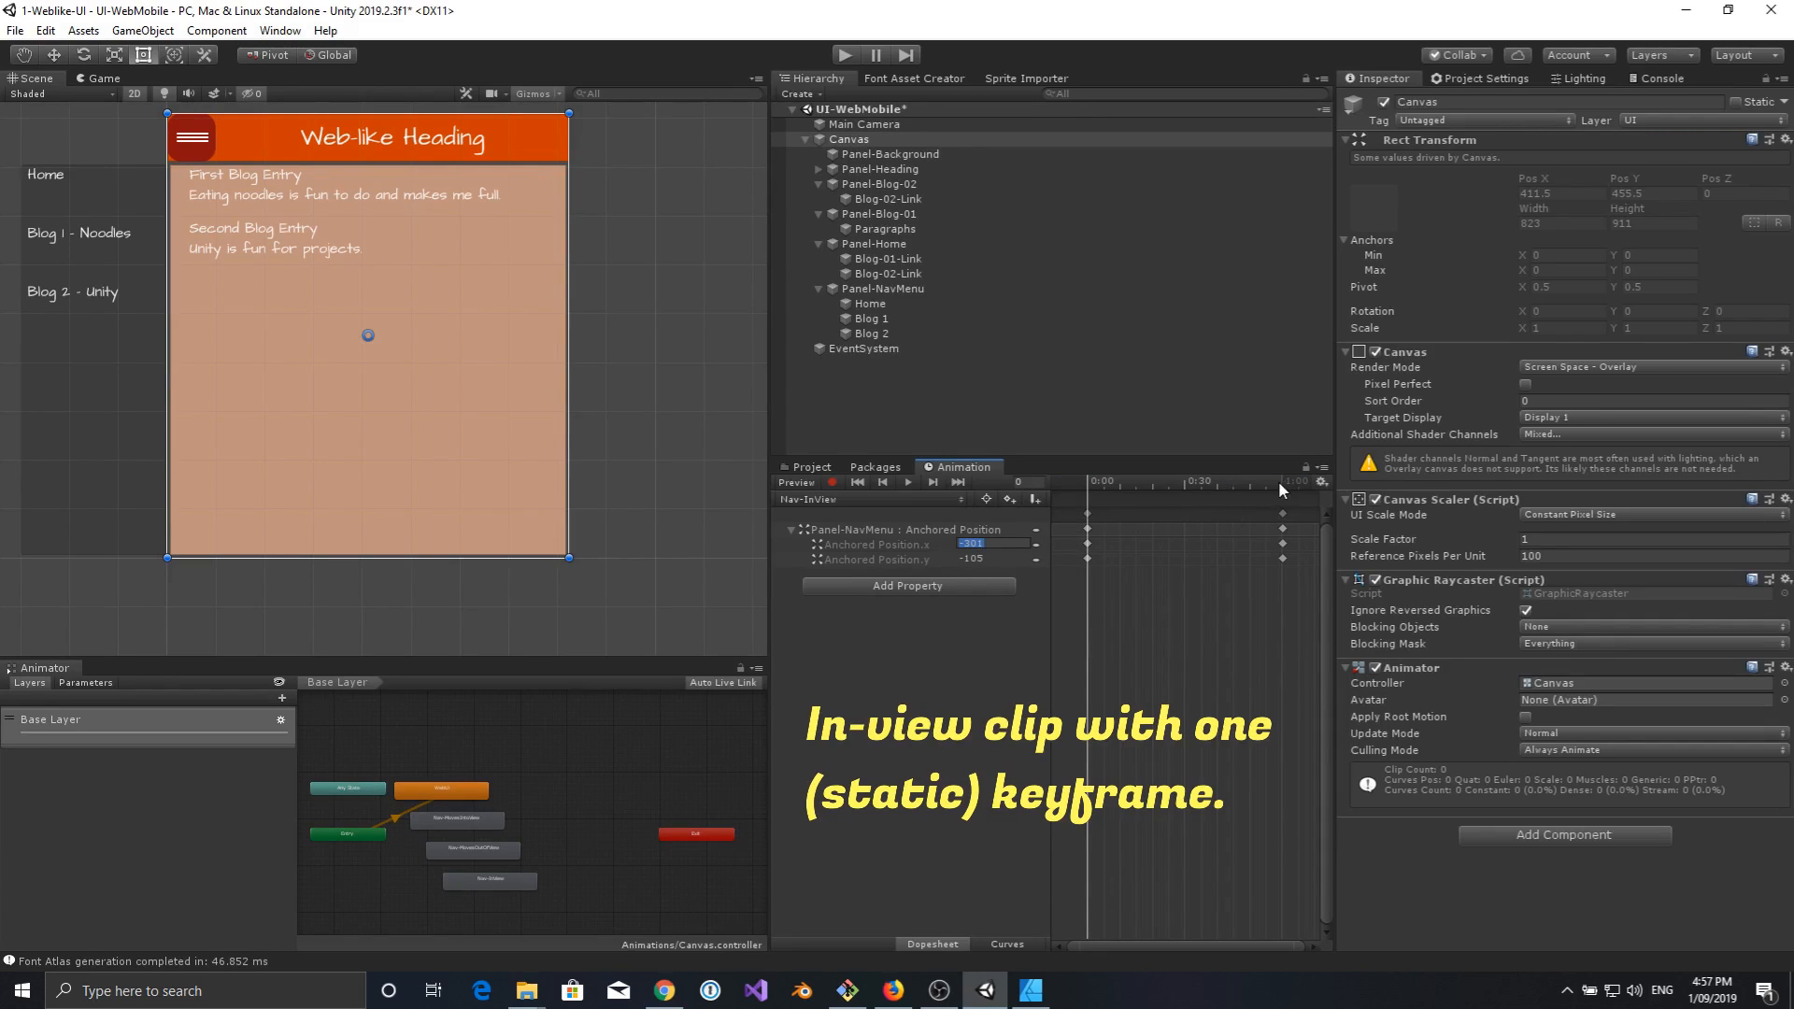
{"action": "left_click_drag", "start_coordinate": [1278, 480], "coordinate": [1284, 492]}
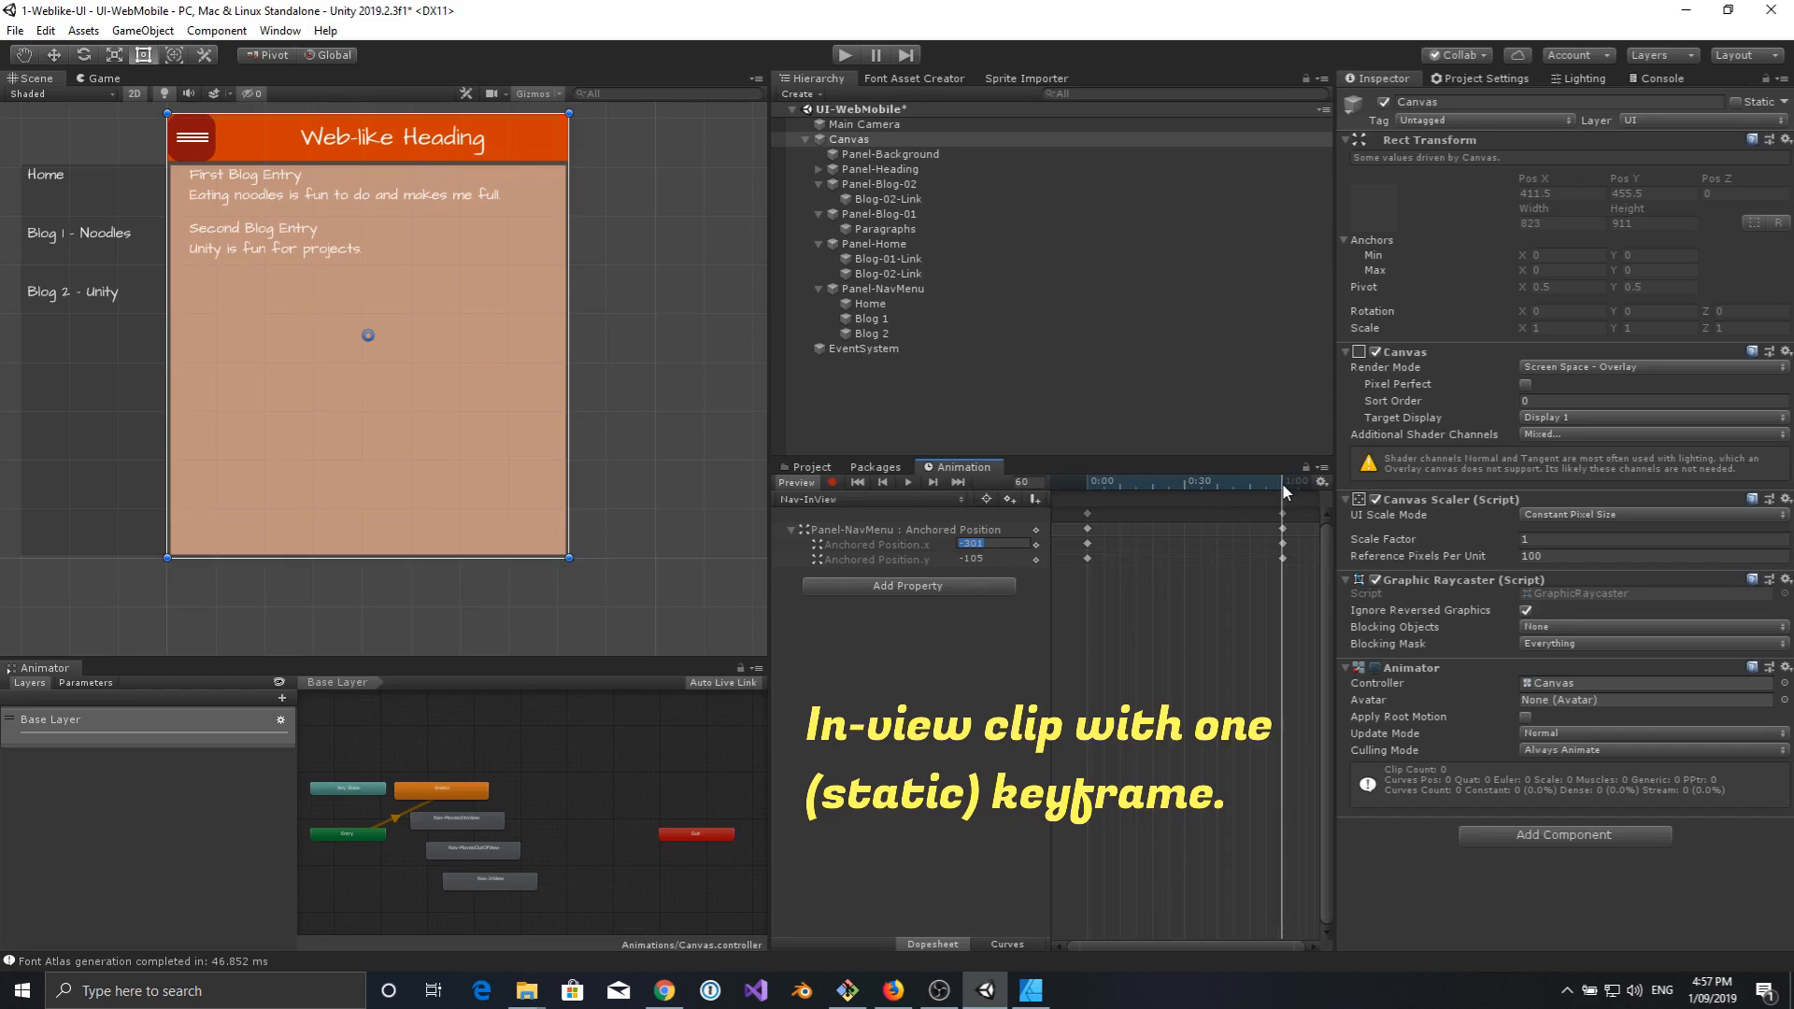
{"action": "left_click", "coordinate": [1283, 513]}
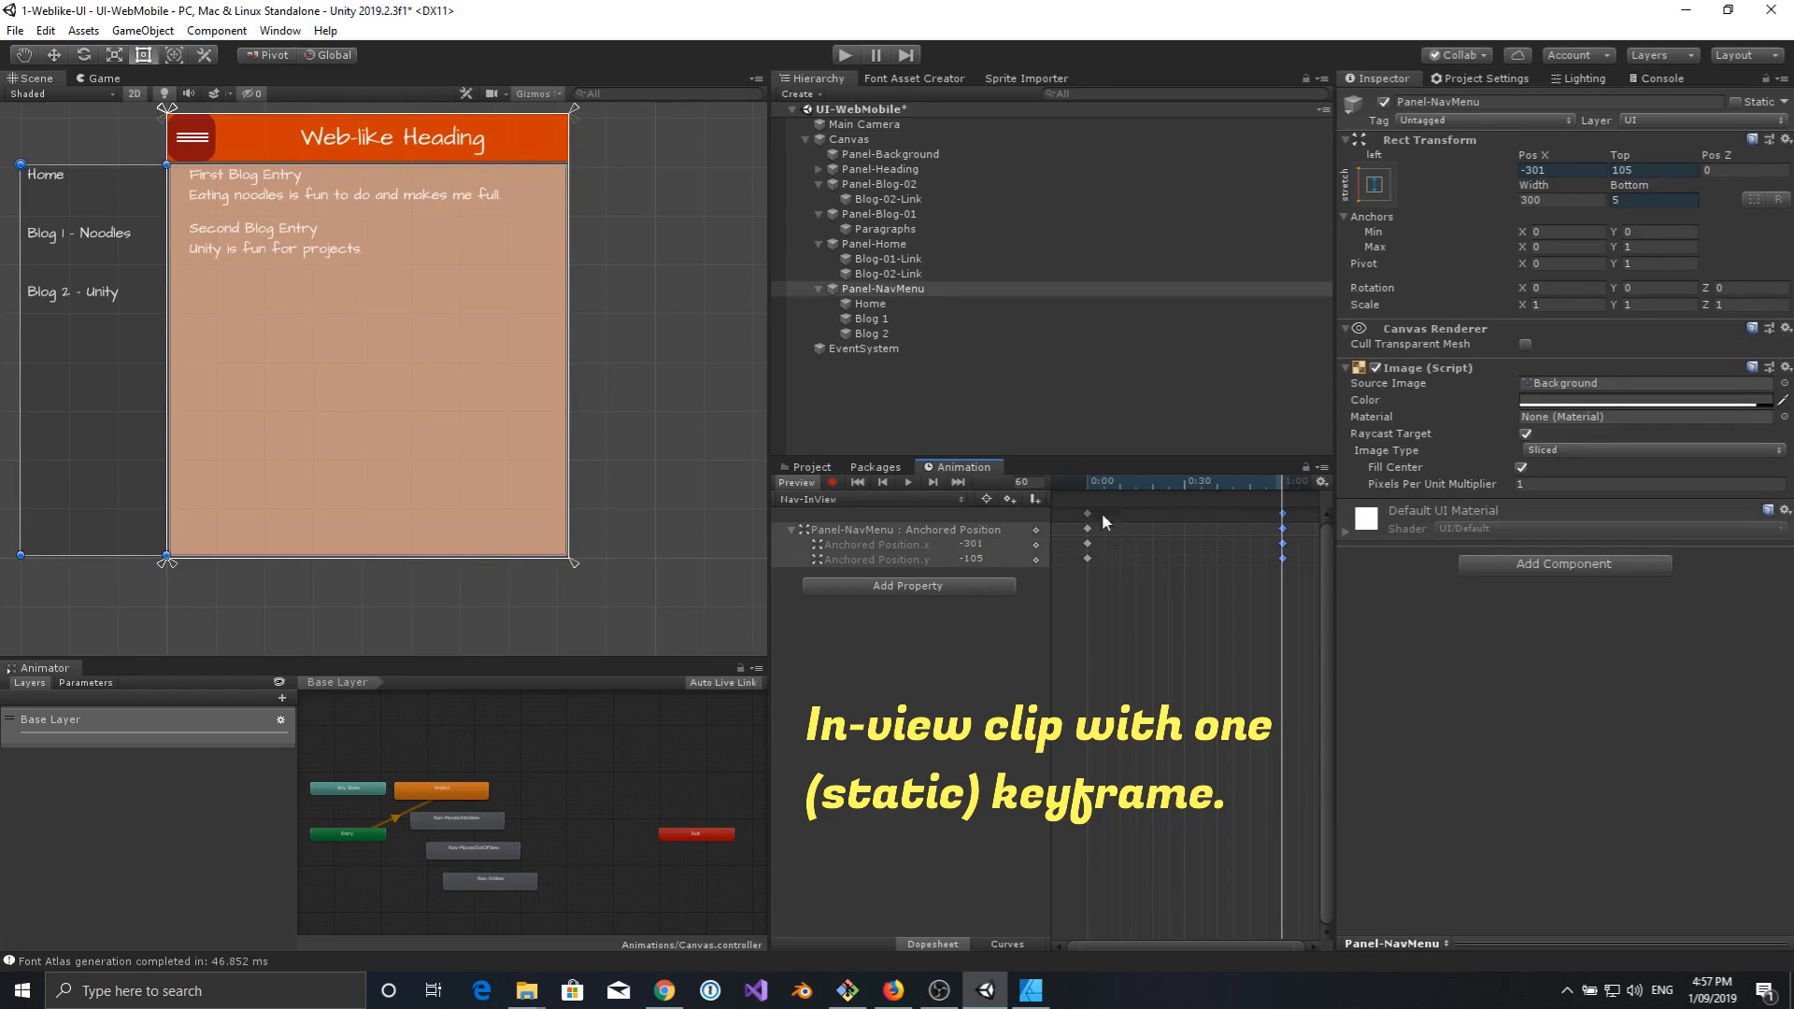
{"action": "right_click", "coordinate": [1284, 512]}
{"action": "left_click", "coordinate": [1340, 553]}
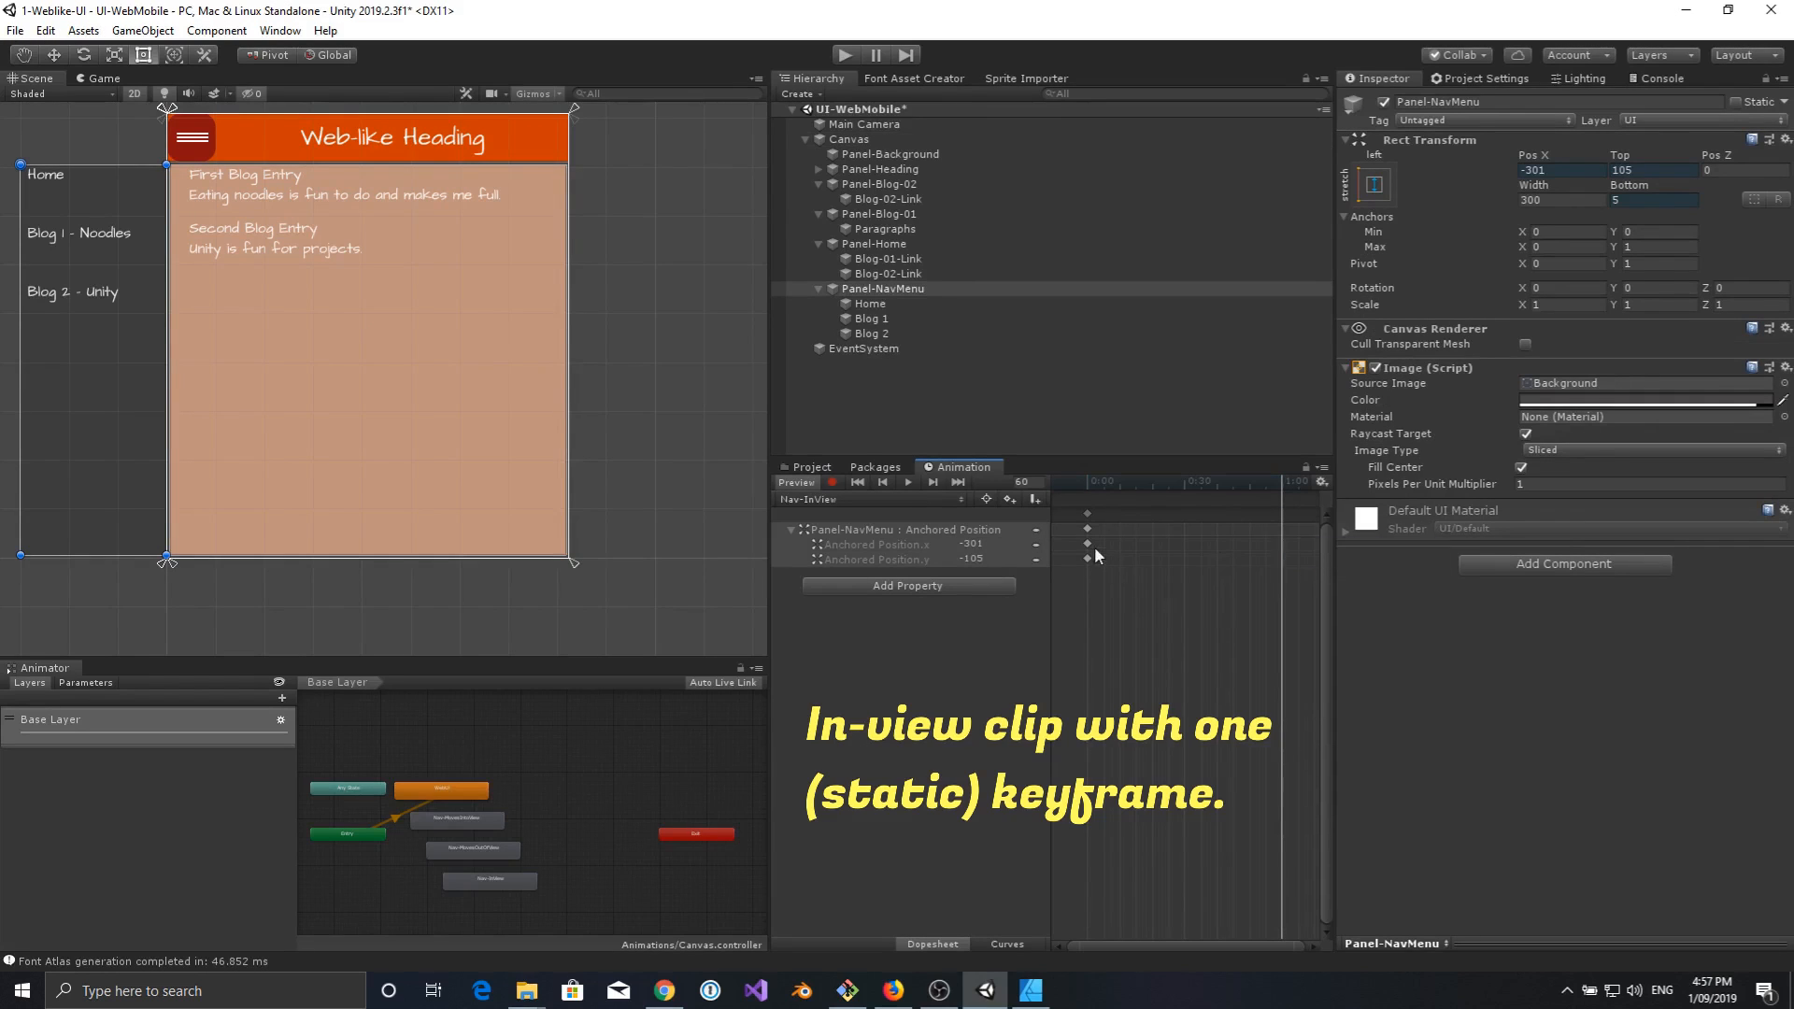
Set Panel-NavMenu's Anchored Position.x to 0 at the 0:00 keyframe of the Nav-InView clip.
{"action": "left_click", "coordinate": [986, 545]}
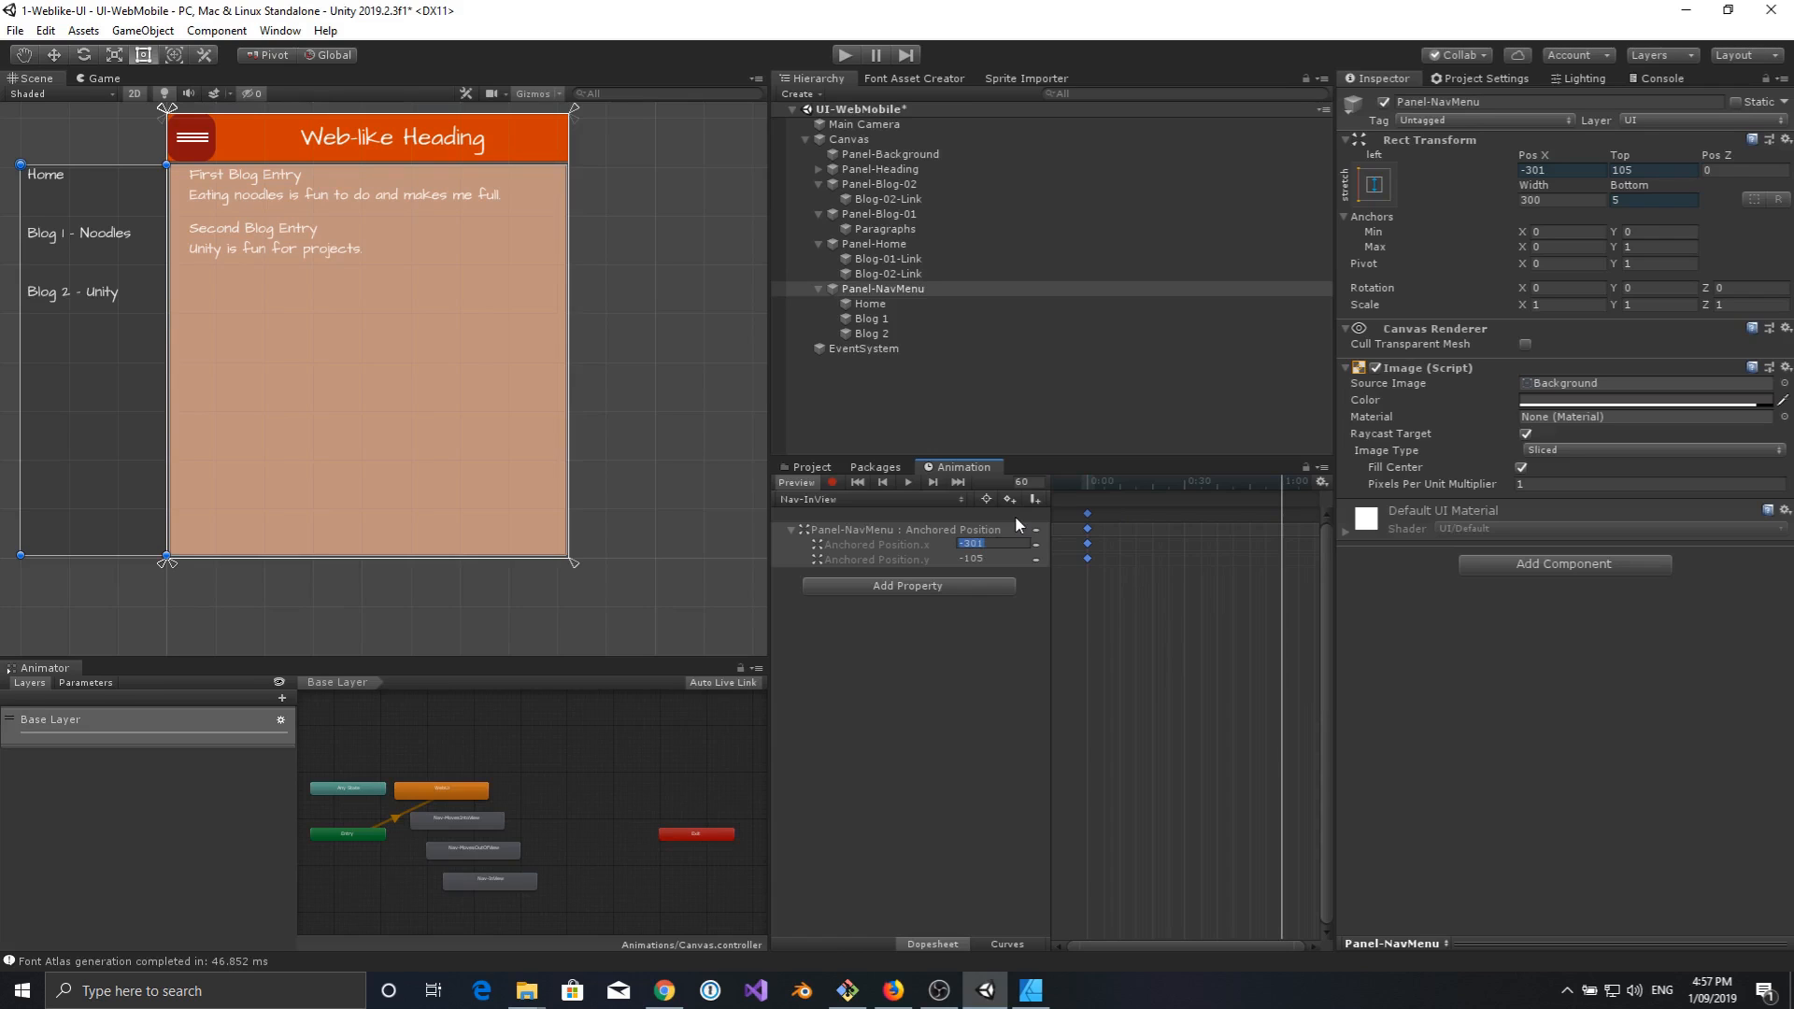
{"action": "type", "text": "0"}
{"action": "left_click", "coordinate": [999, 545]}
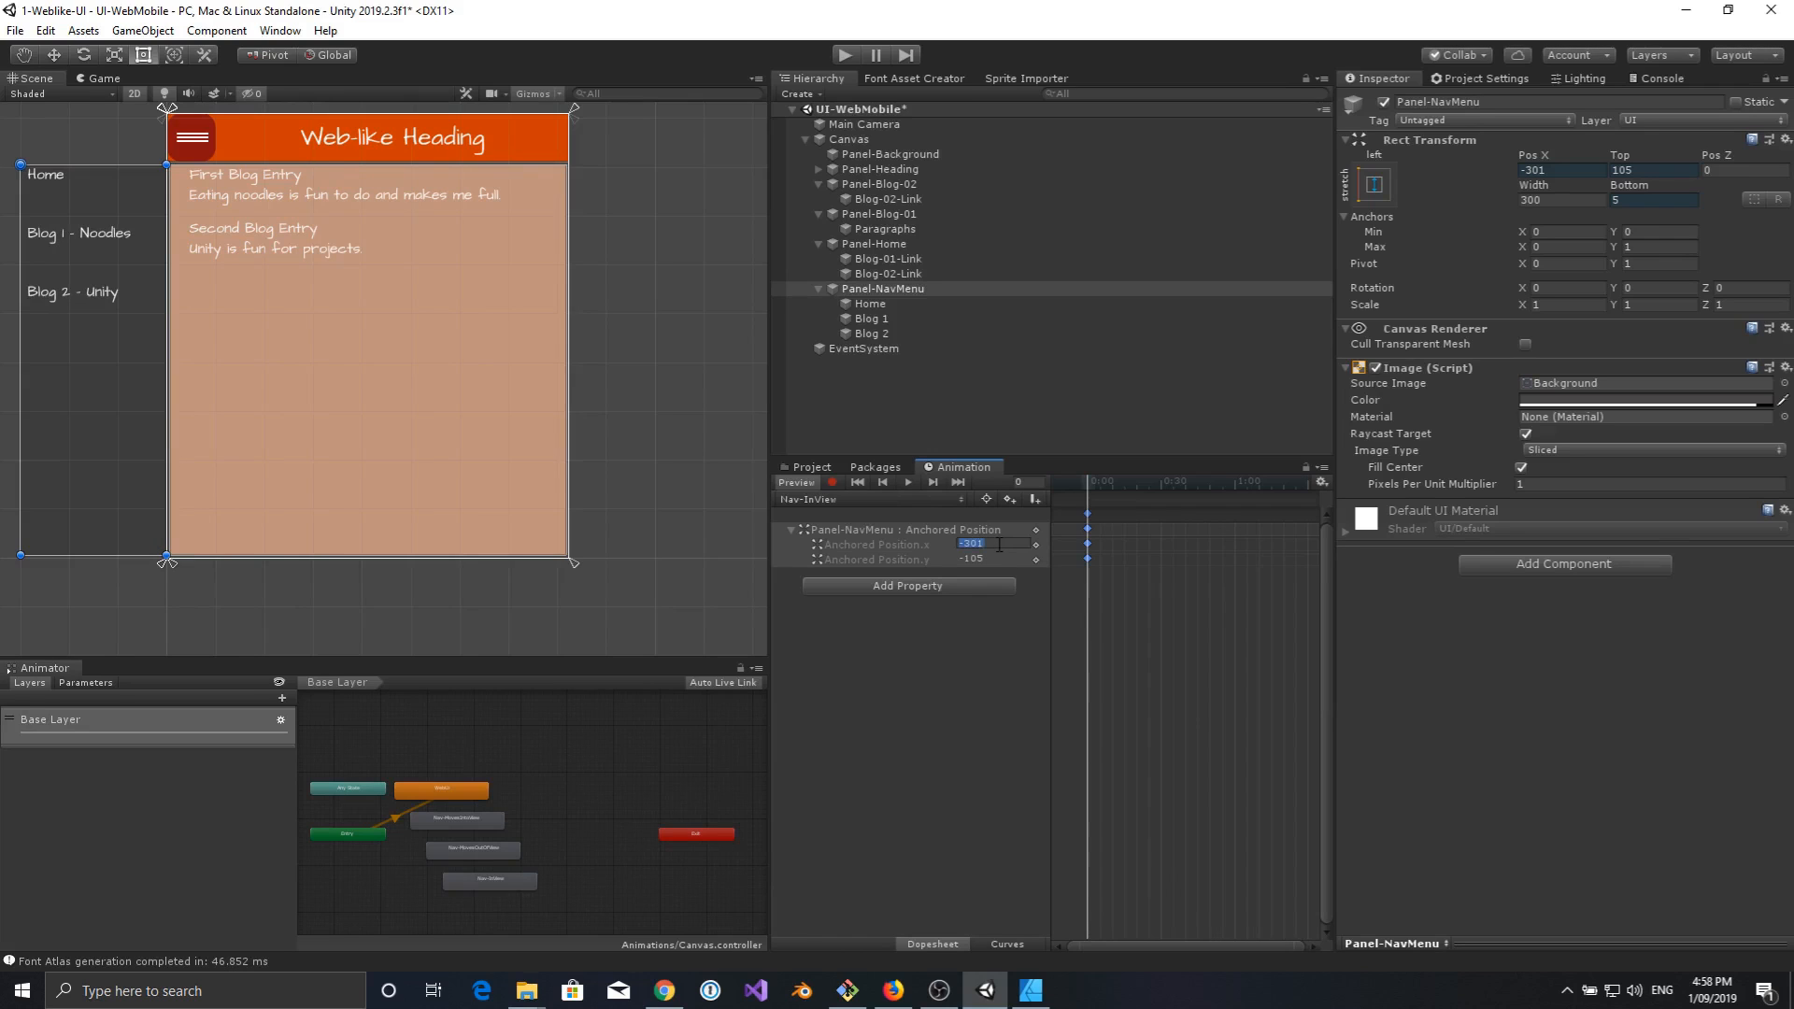
{"action": "type", "text": "0"}
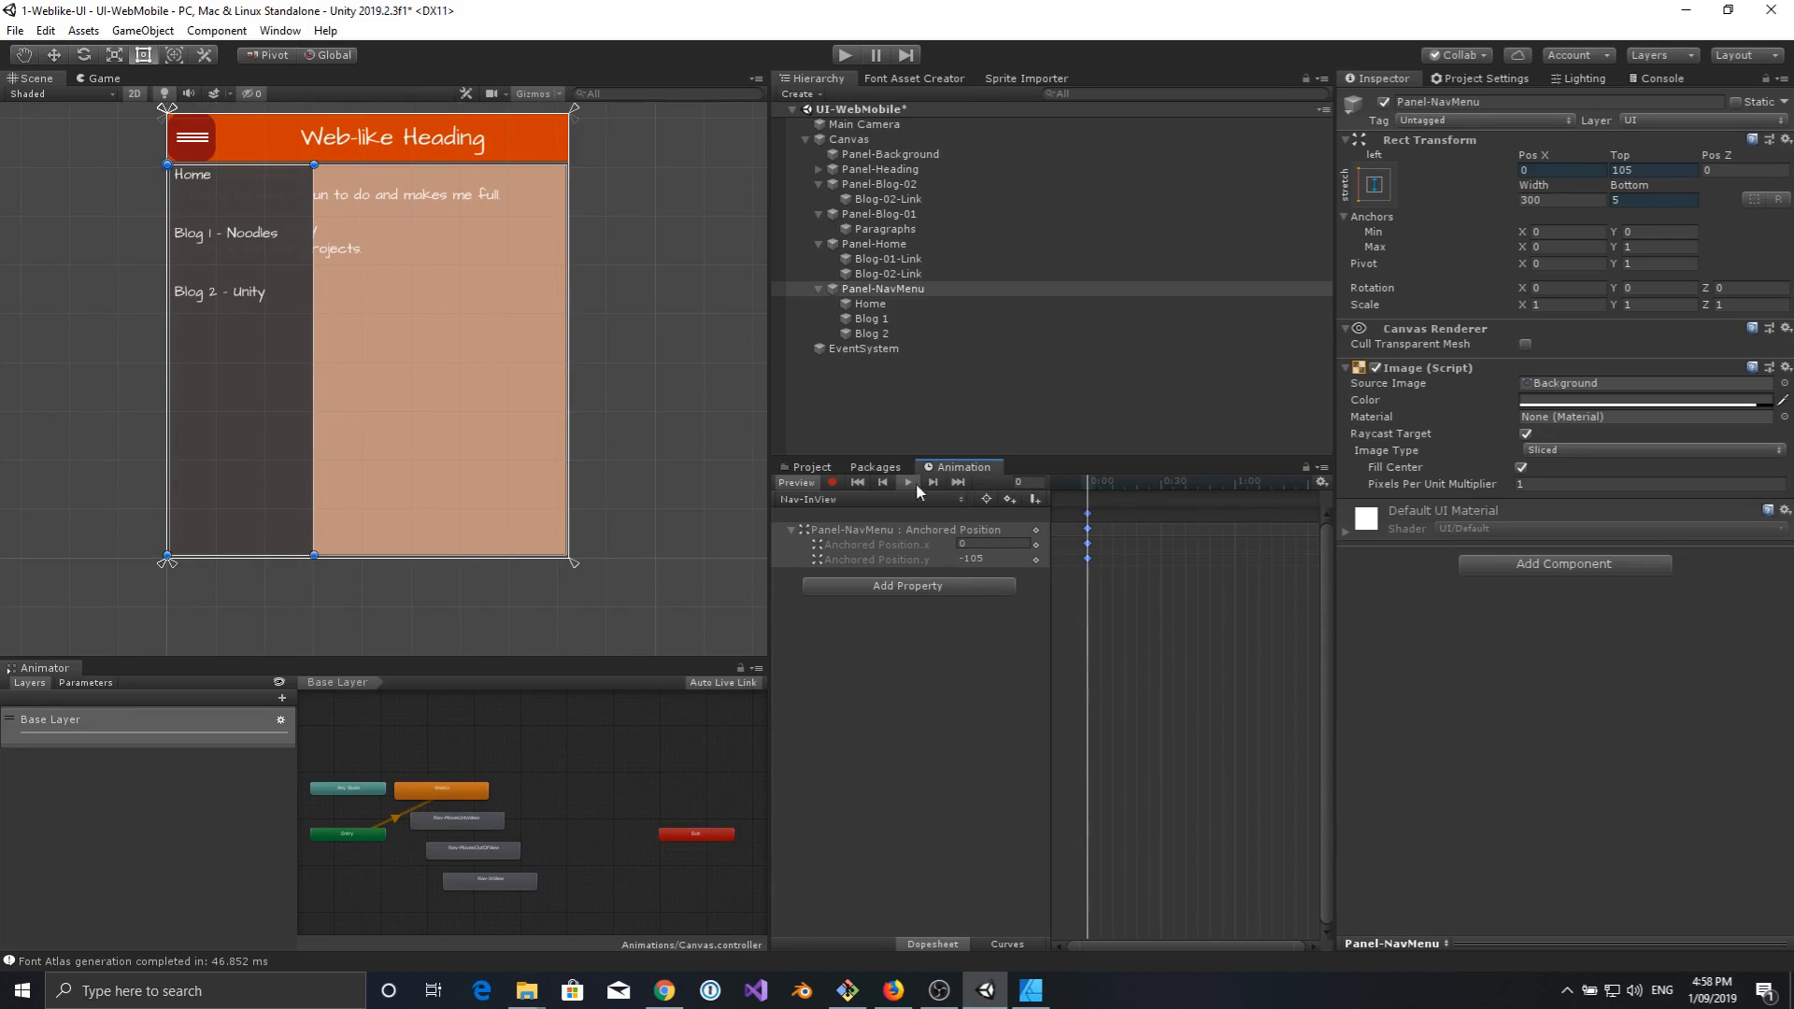
{"action": "left_click", "coordinate": [900, 675]}
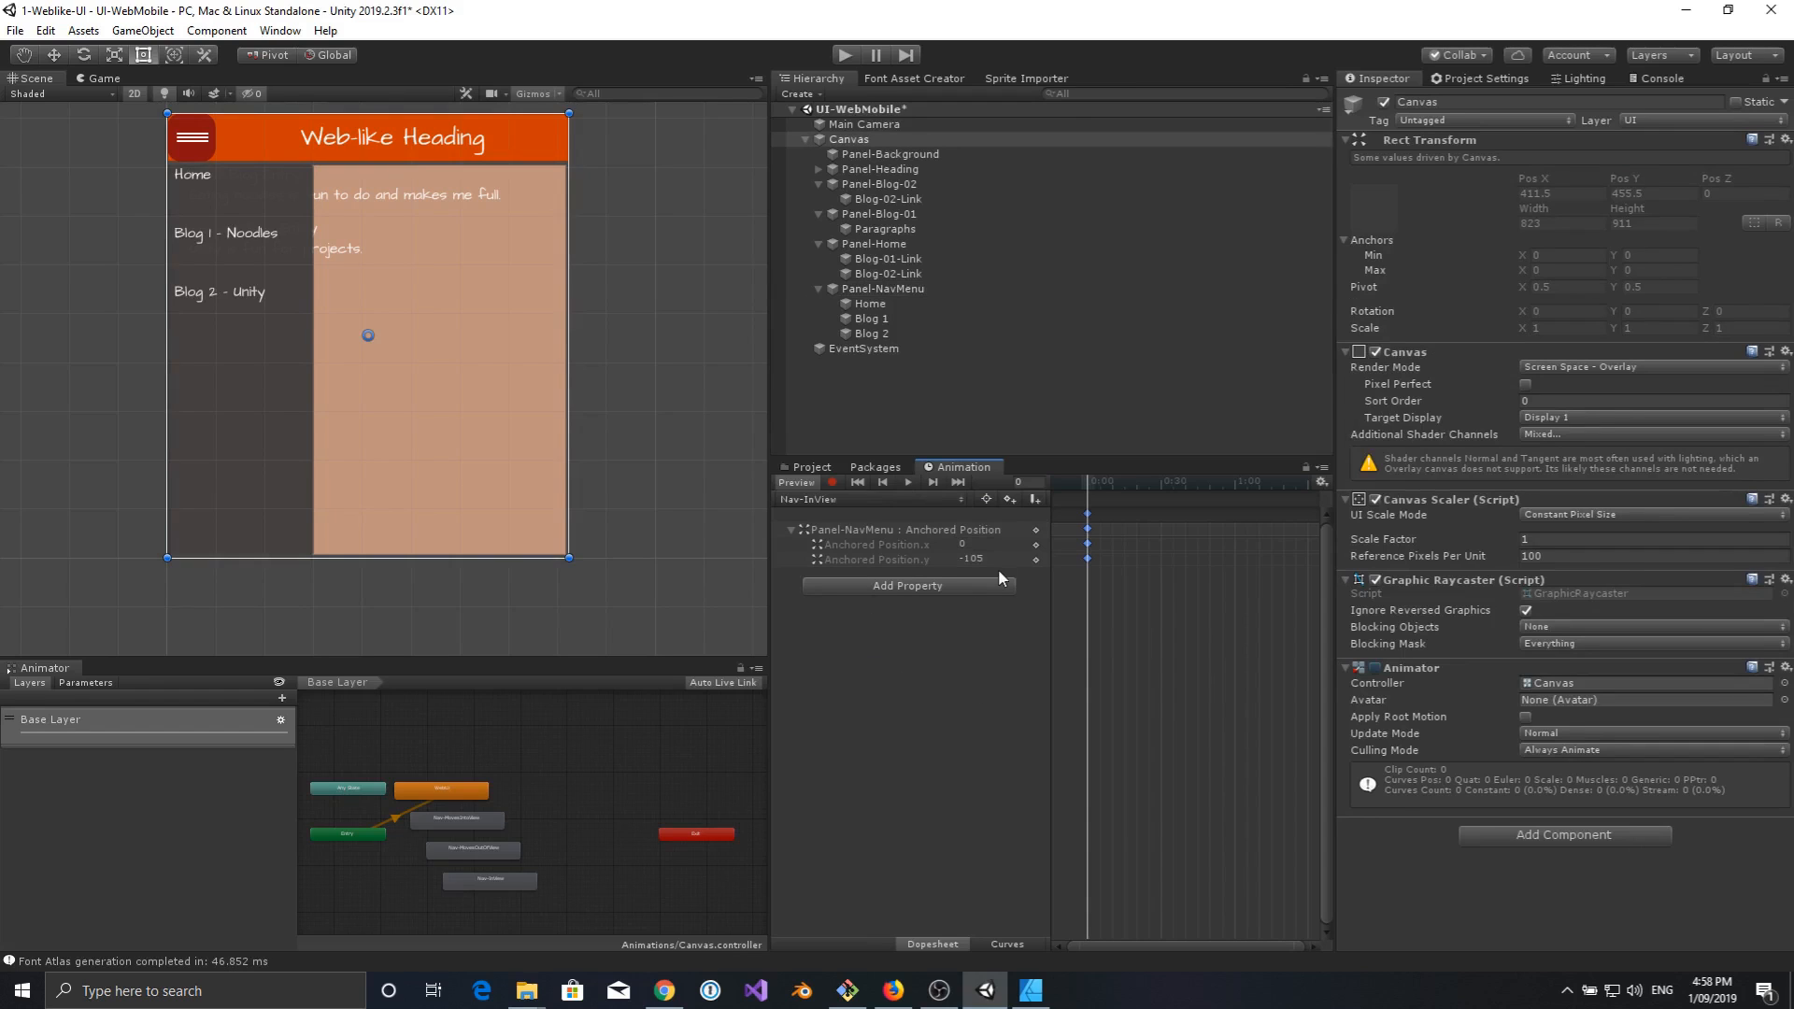
Create a new animation clip named Nav-OutOfView in the Animations folder.
{"action": "left_click", "coordinate": [832, 500]}
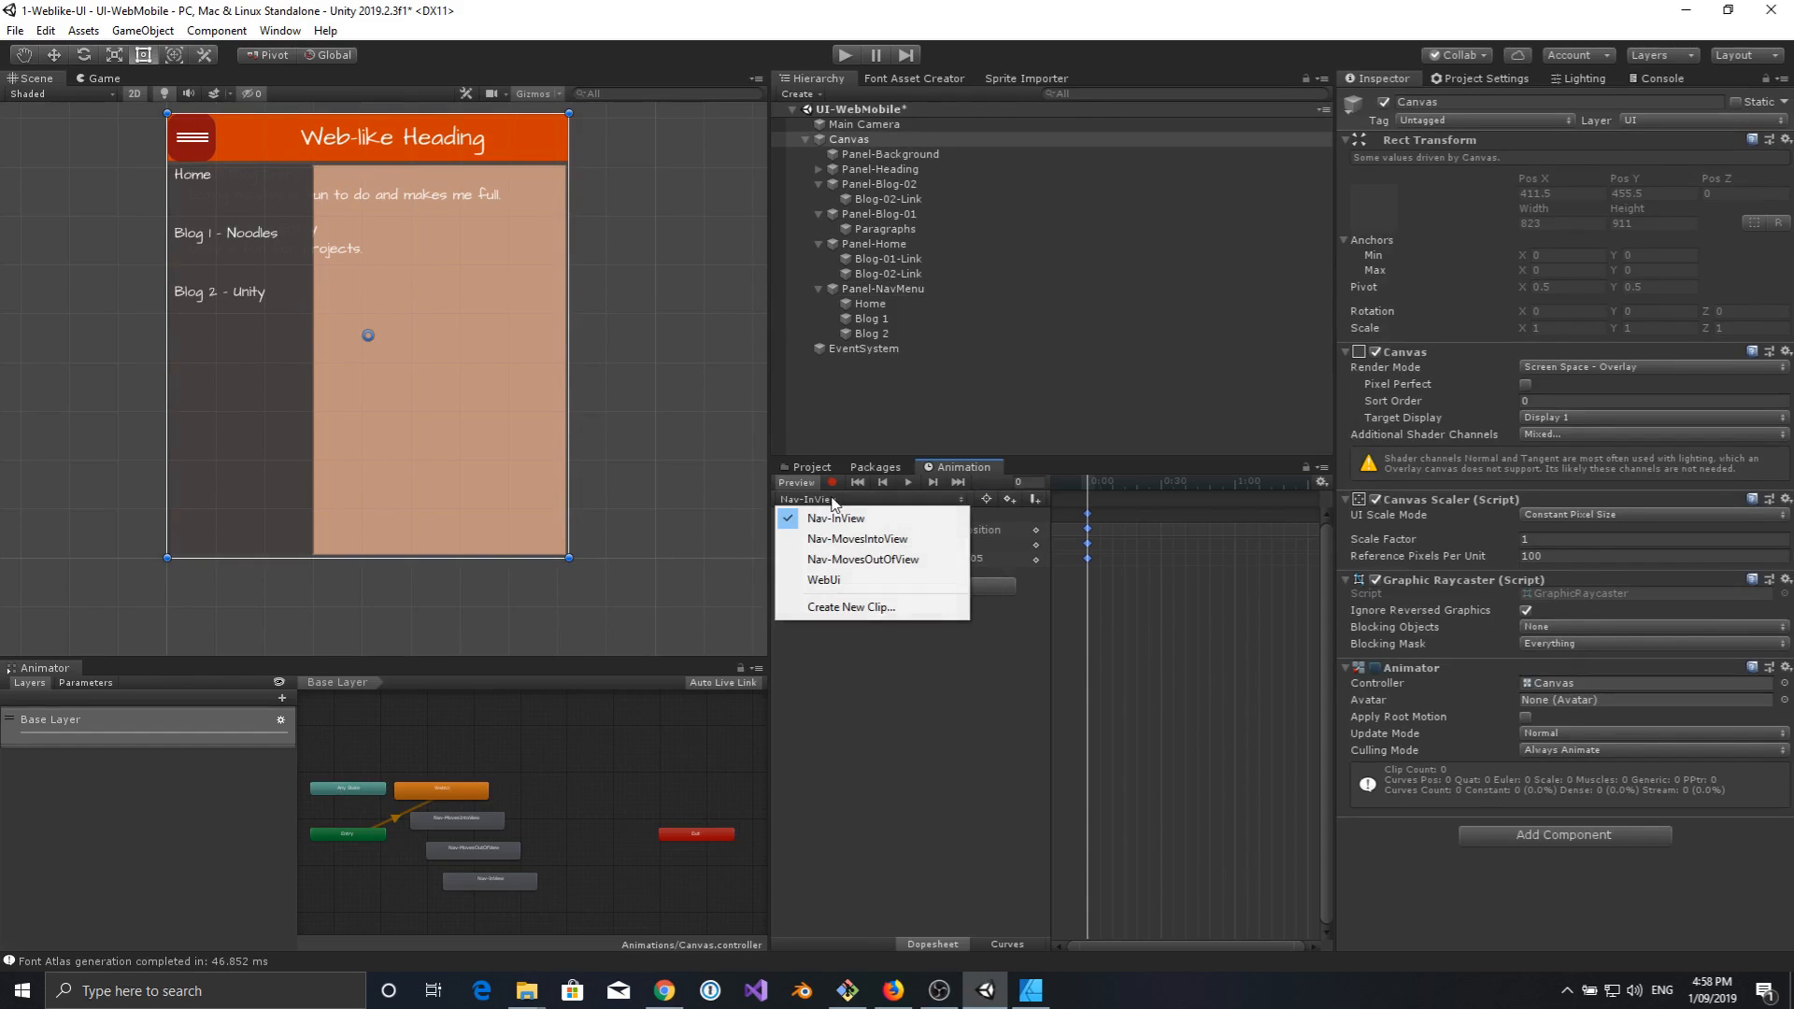
{"action": "left_click", "coordinate": [858, 608]}
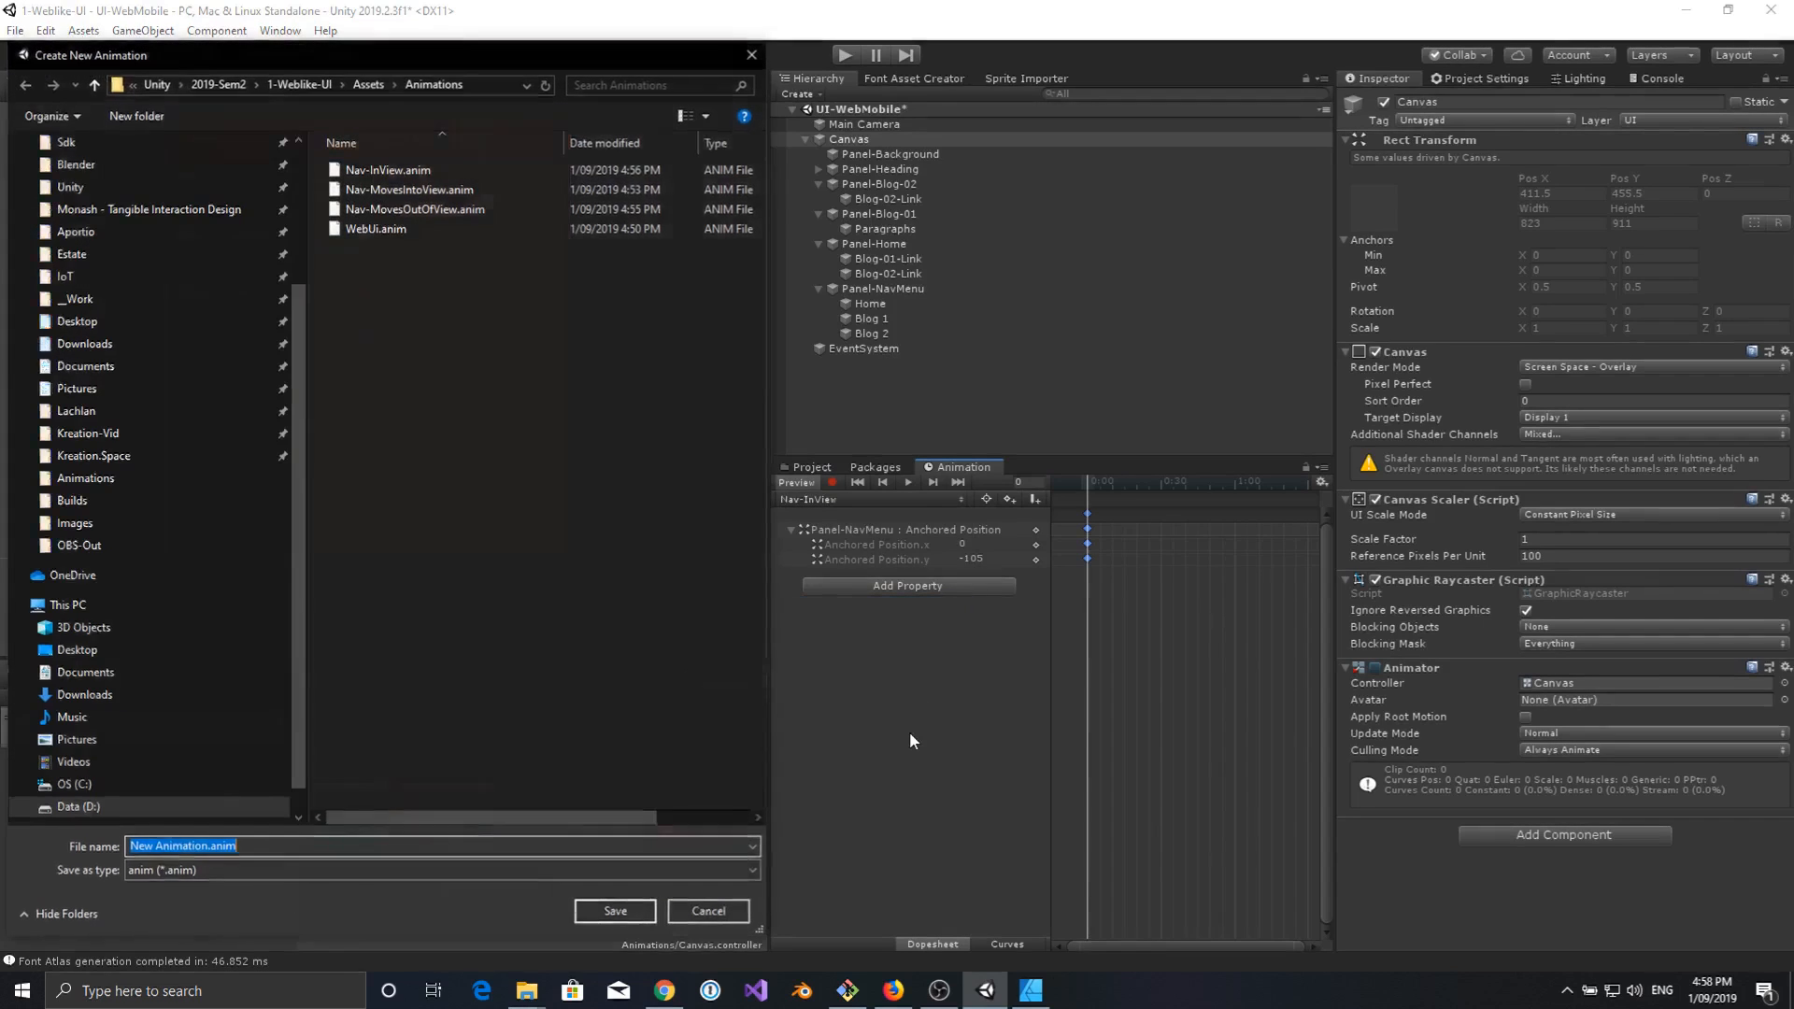
{"action": "type", "text": "Nav-"}
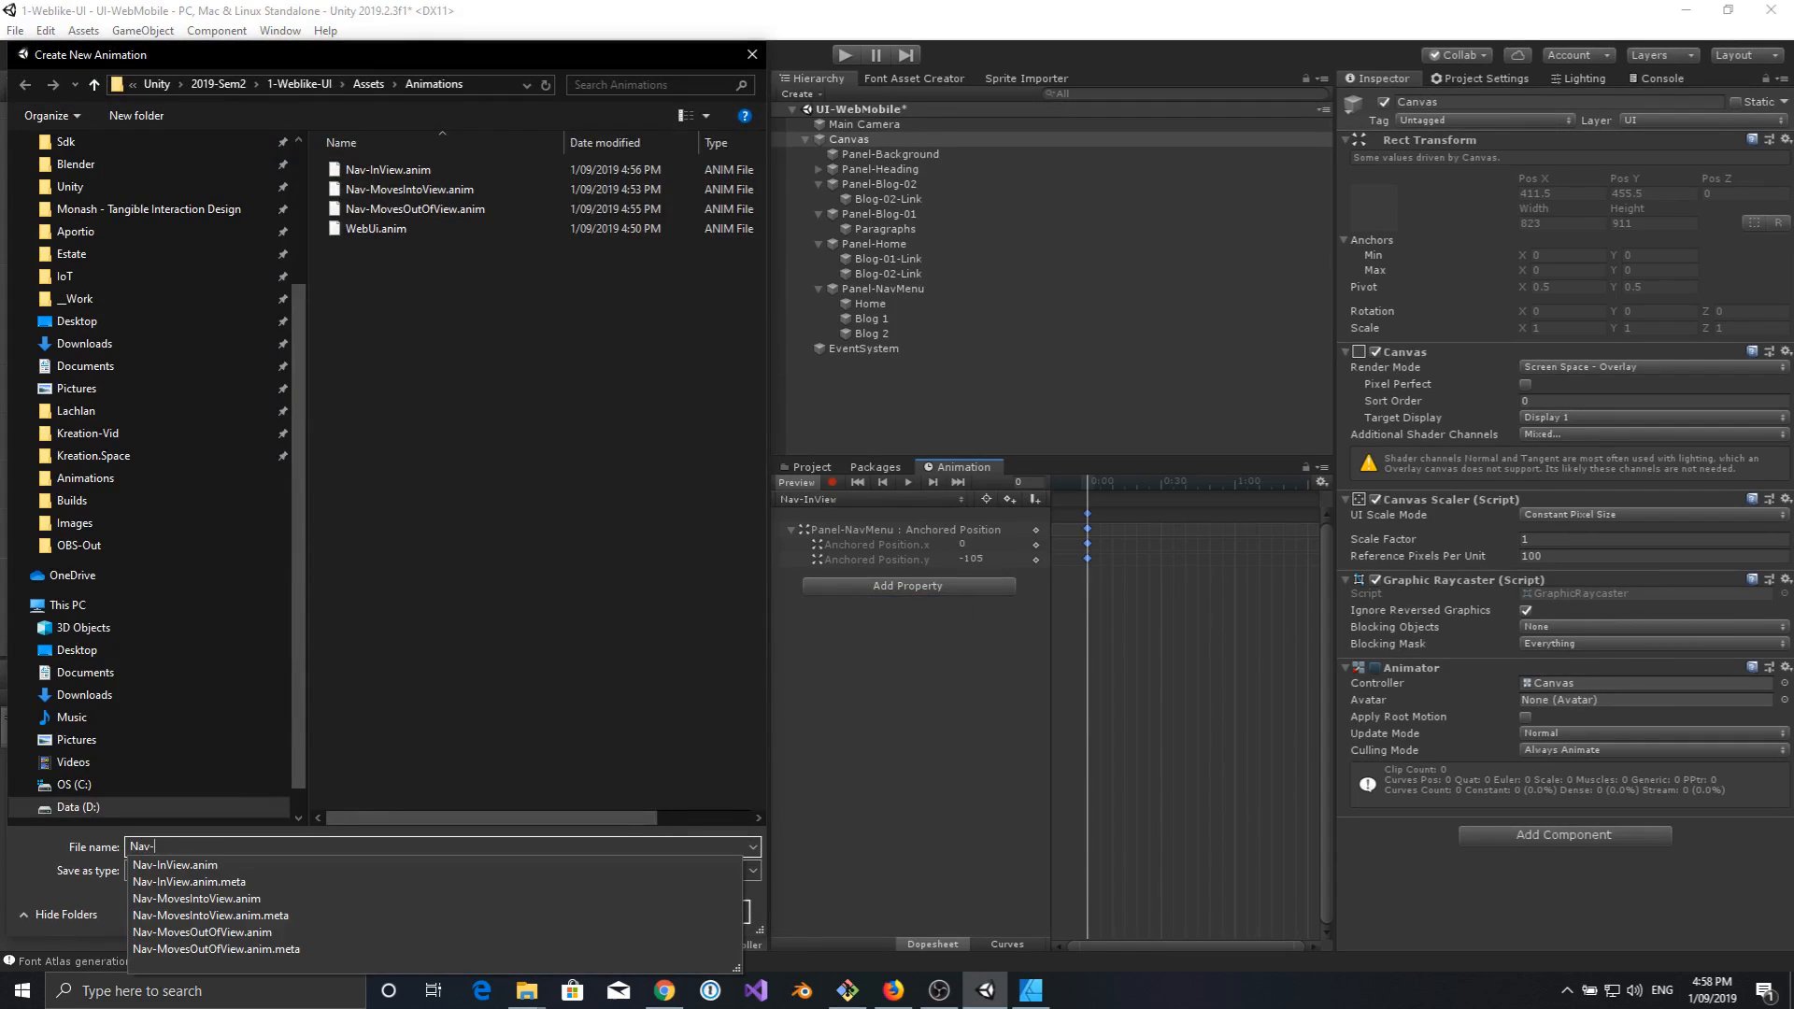
{"action": "type", "text": "OutOfV"}
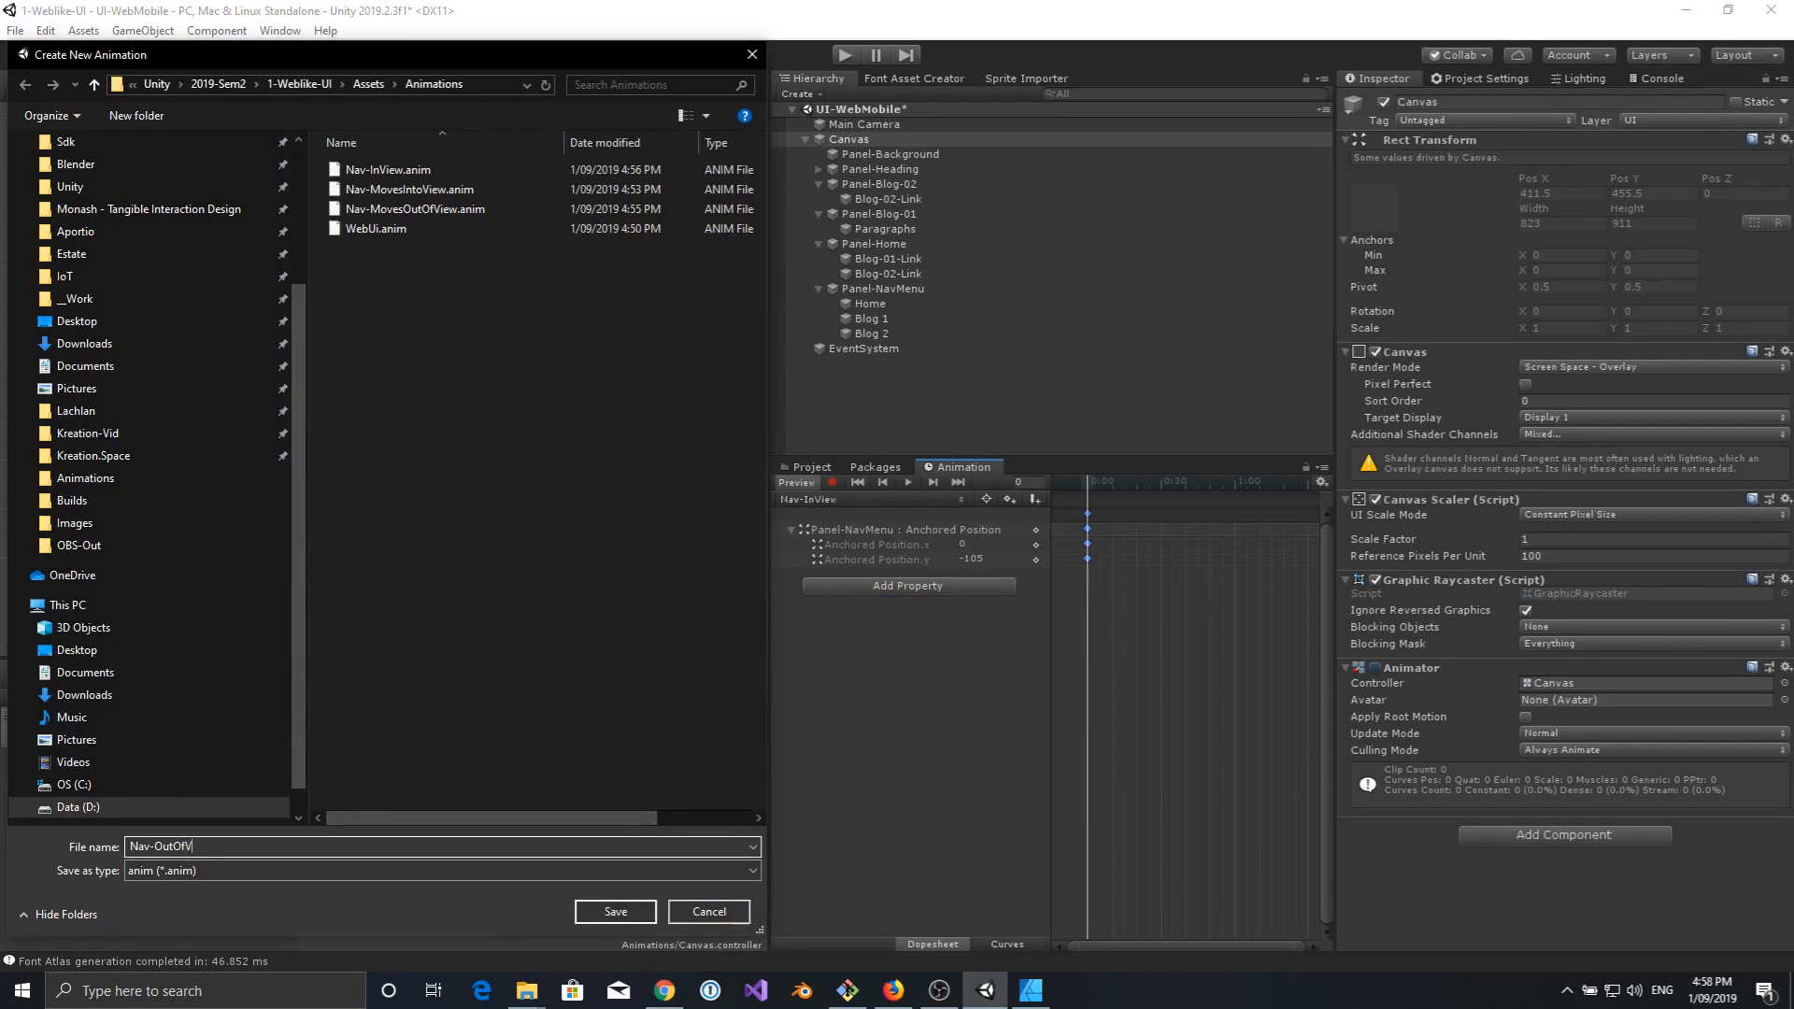
{"action": "type", "text": "iew"}
{"action": "key", "text": "Return"}
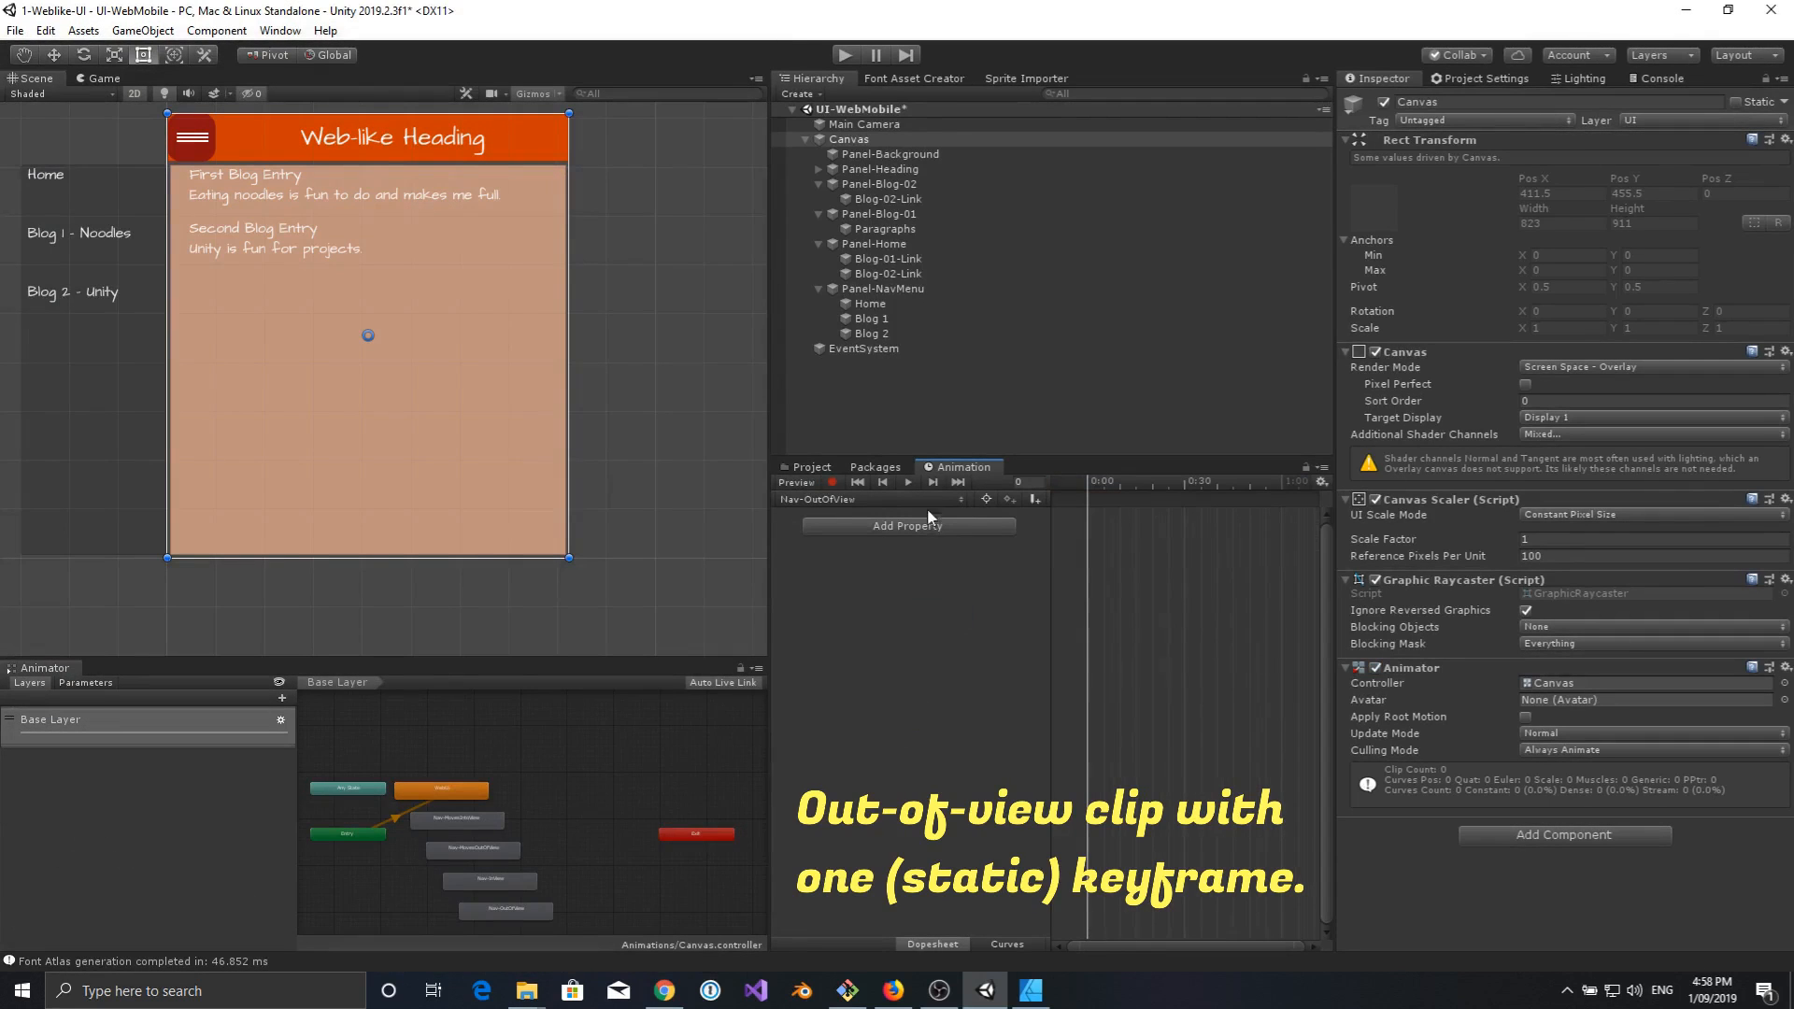
Add Panel-NavMenu's Rect Transform Anchored Position property to the Nav-OutOfView clip.
{"action": "left_click", "coordinate": [921, 527]}
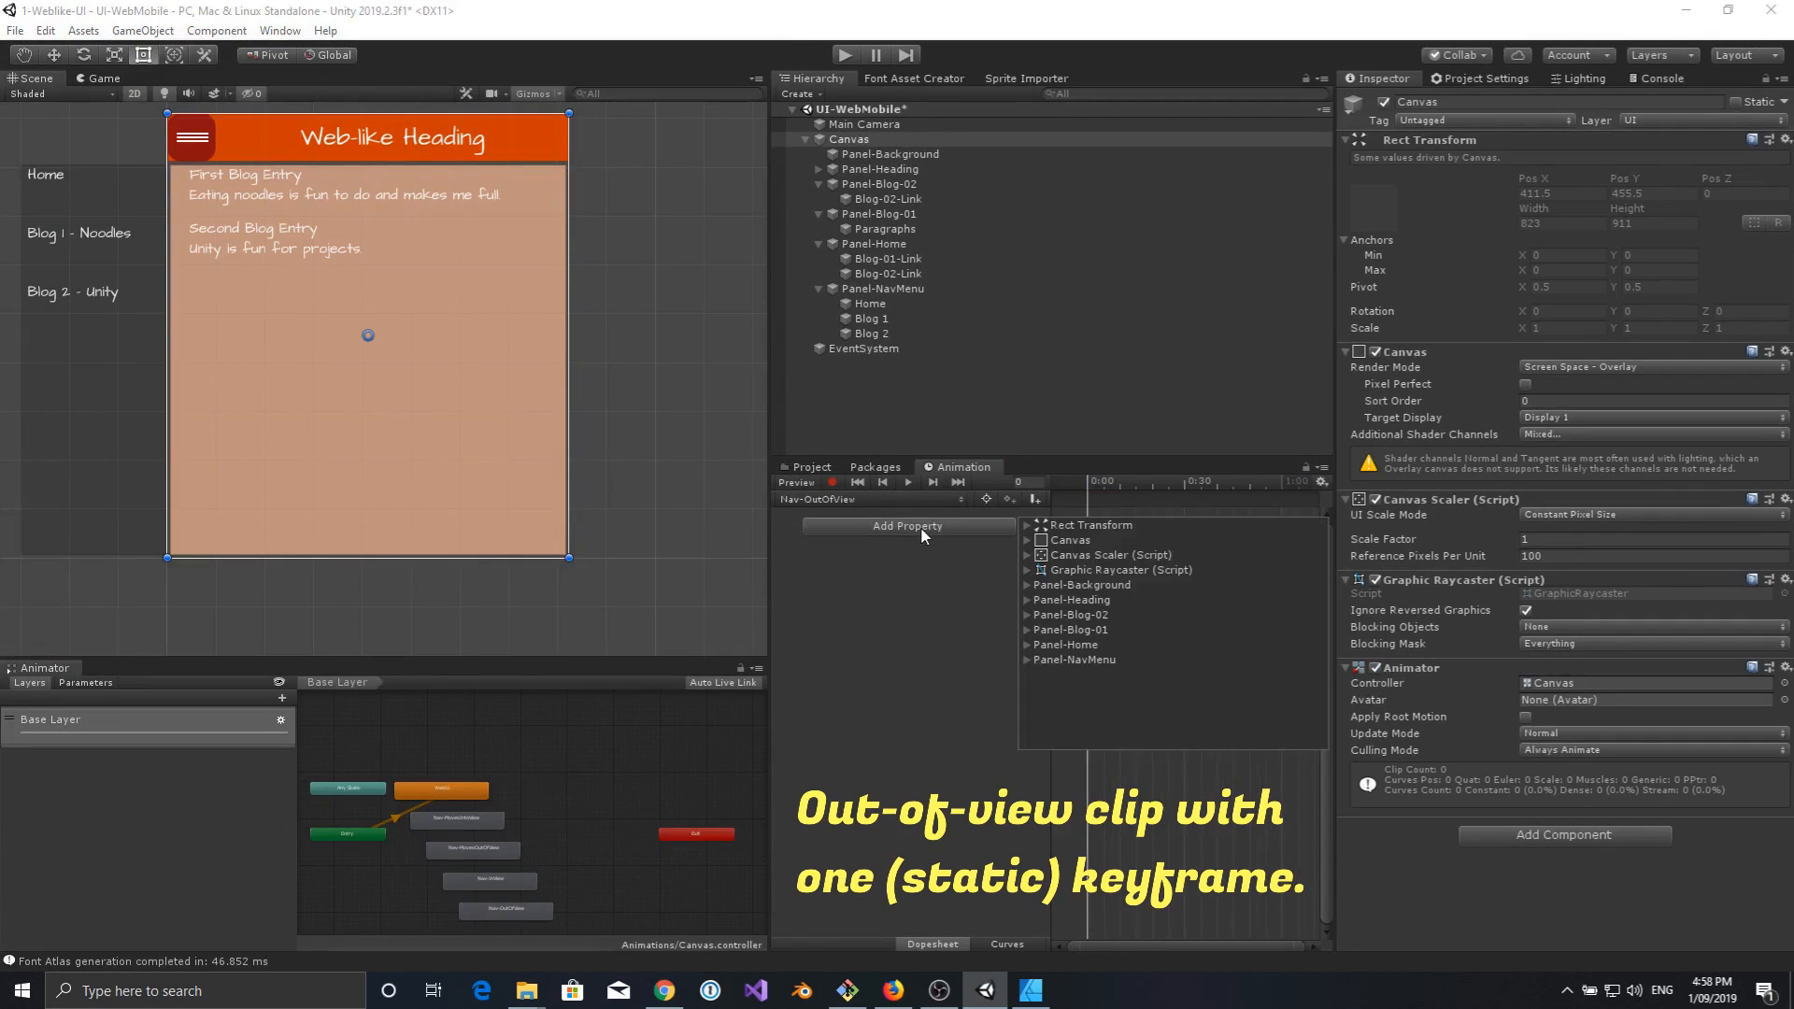
{"action": "left_click", "coordinate": [1025, 660]}
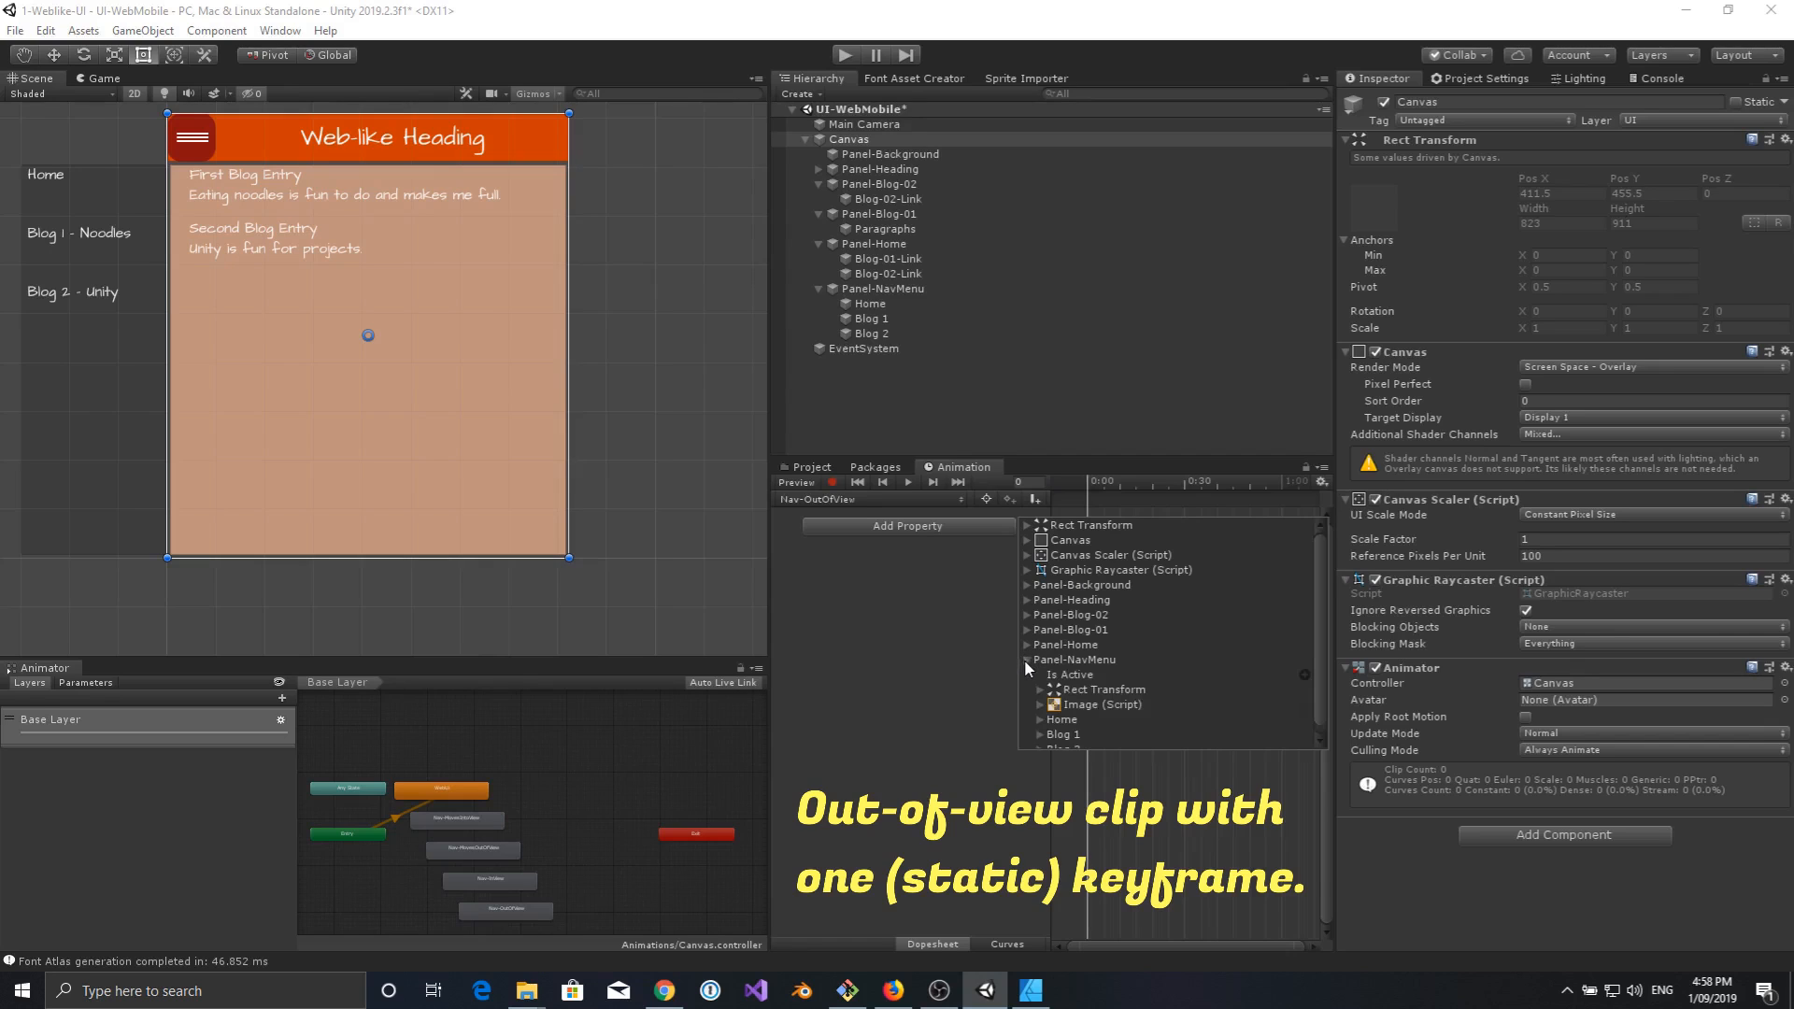
{"action": "left_click", "coordinate": [1040, 689]}
{"action": "scroll", "coordinate": [1121, 703], "scroll_direction": "down", "scroll_amount": 2}
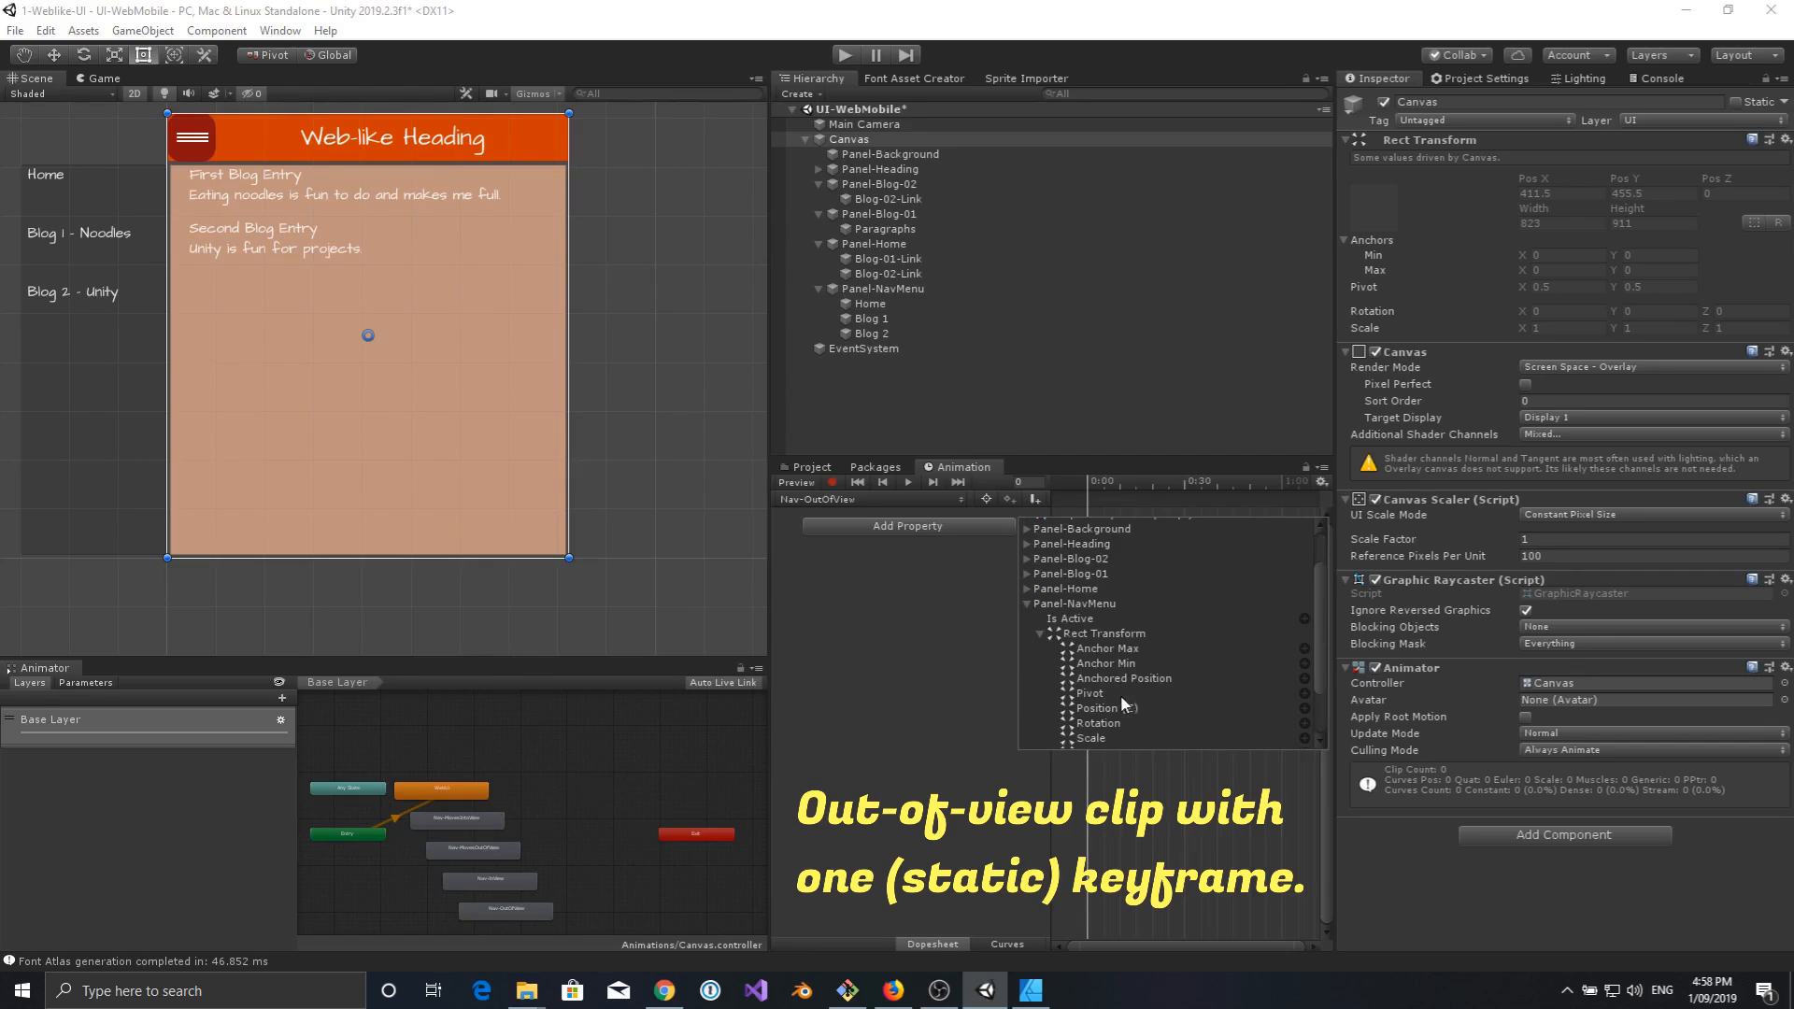
{"action": "left_click", "coordinate": [1305, 678]}
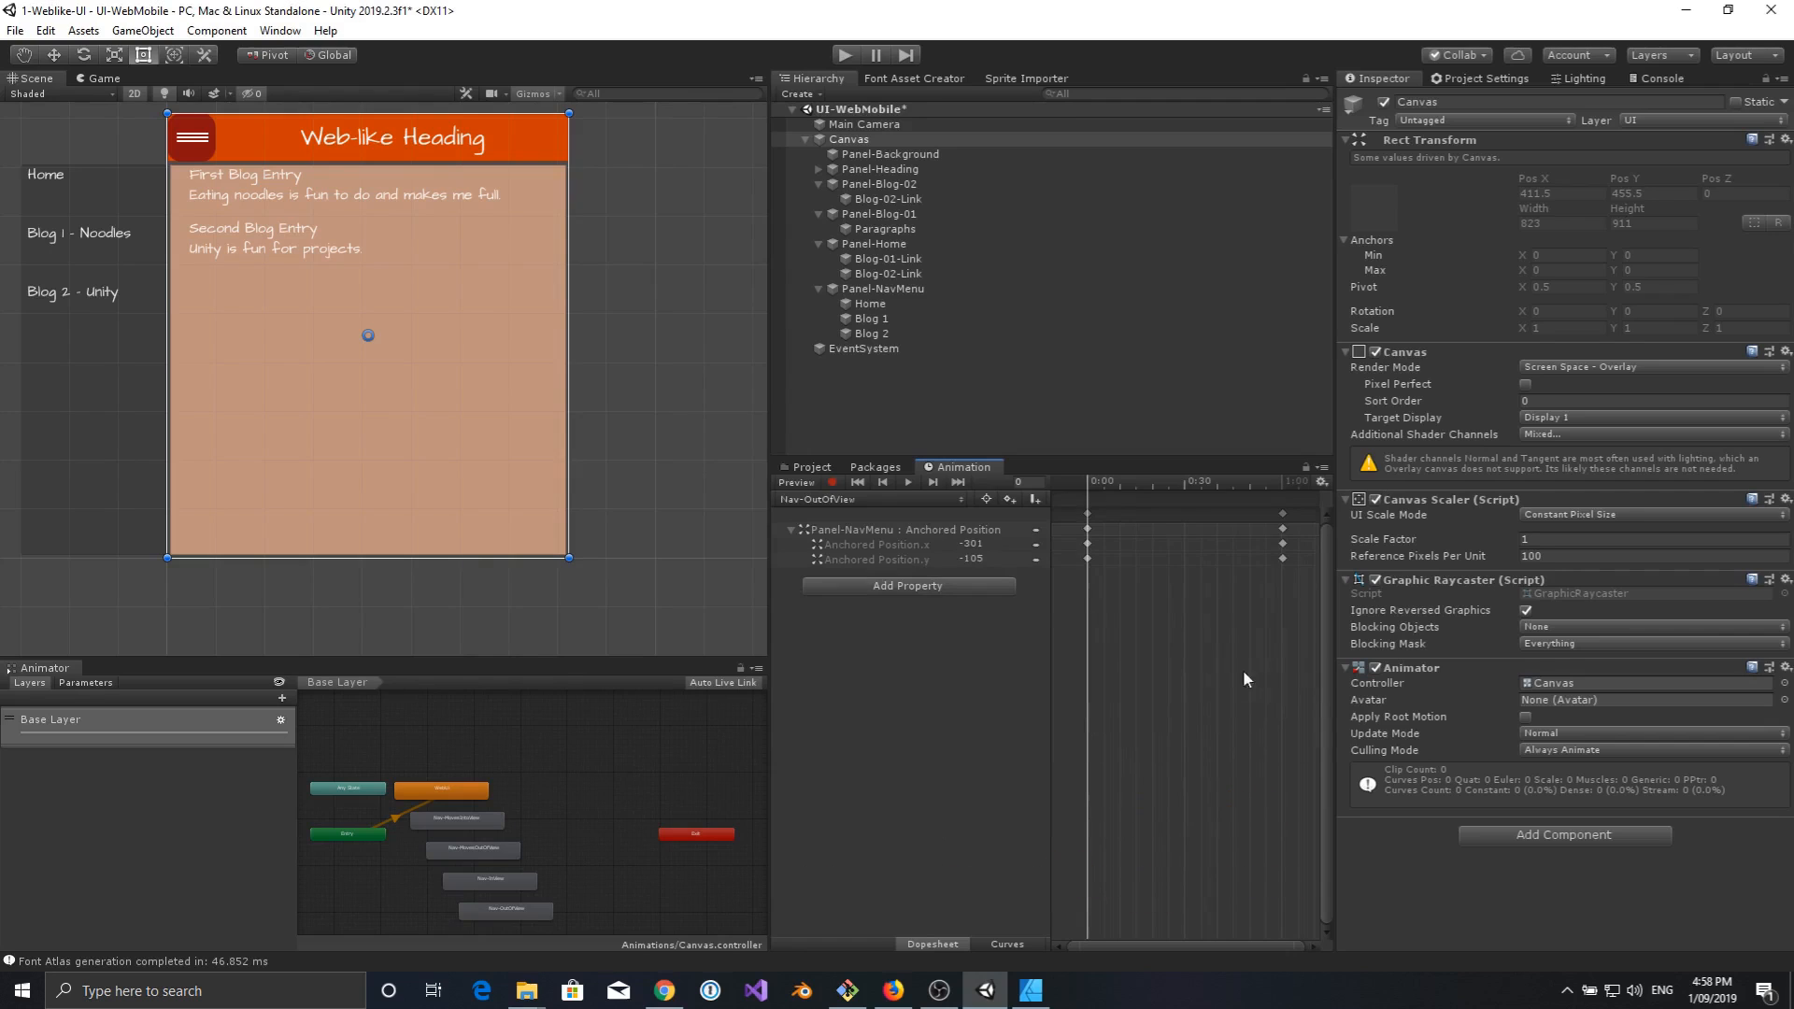
Delete the 1:00 keyframe from the Nav-OutOfView clip and preview the remaining static pose.
{"action": "left_click", "coordinate": [1286, 513]}
{"action": "right_click", "coordinate": [1286, 513]}
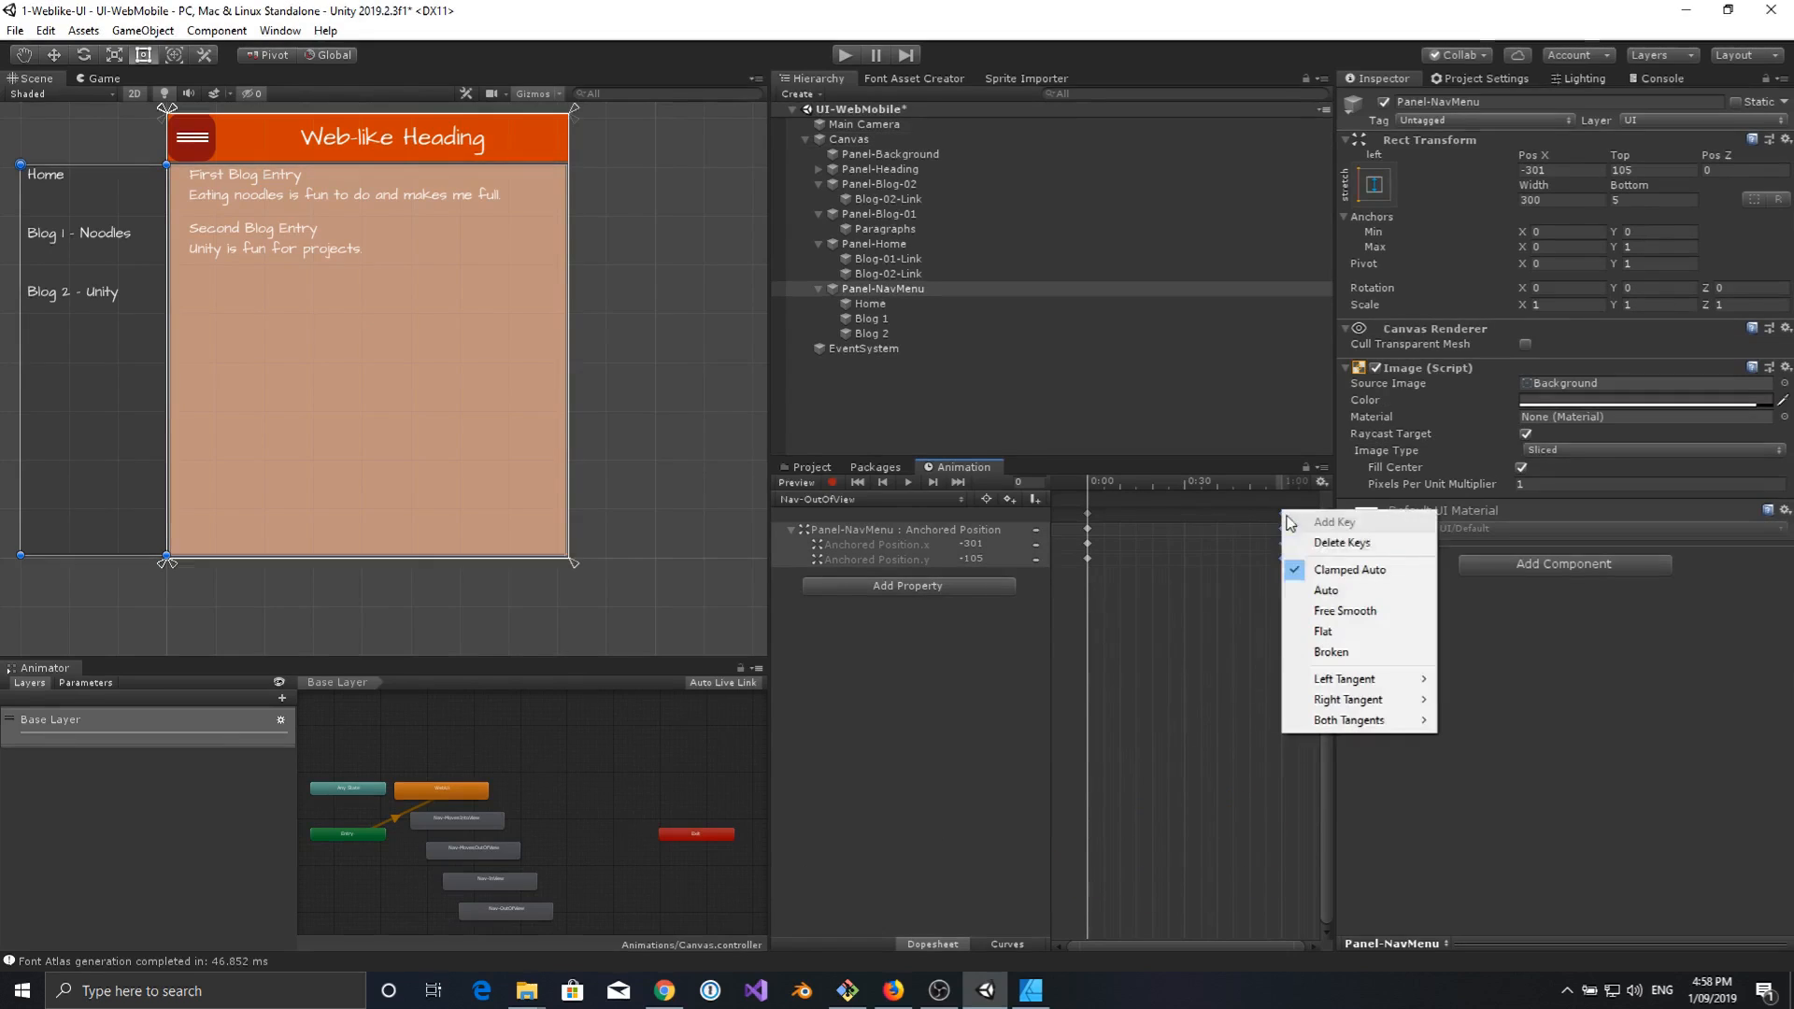
{"action": "left_click", "coordinate": [1328, 546]}
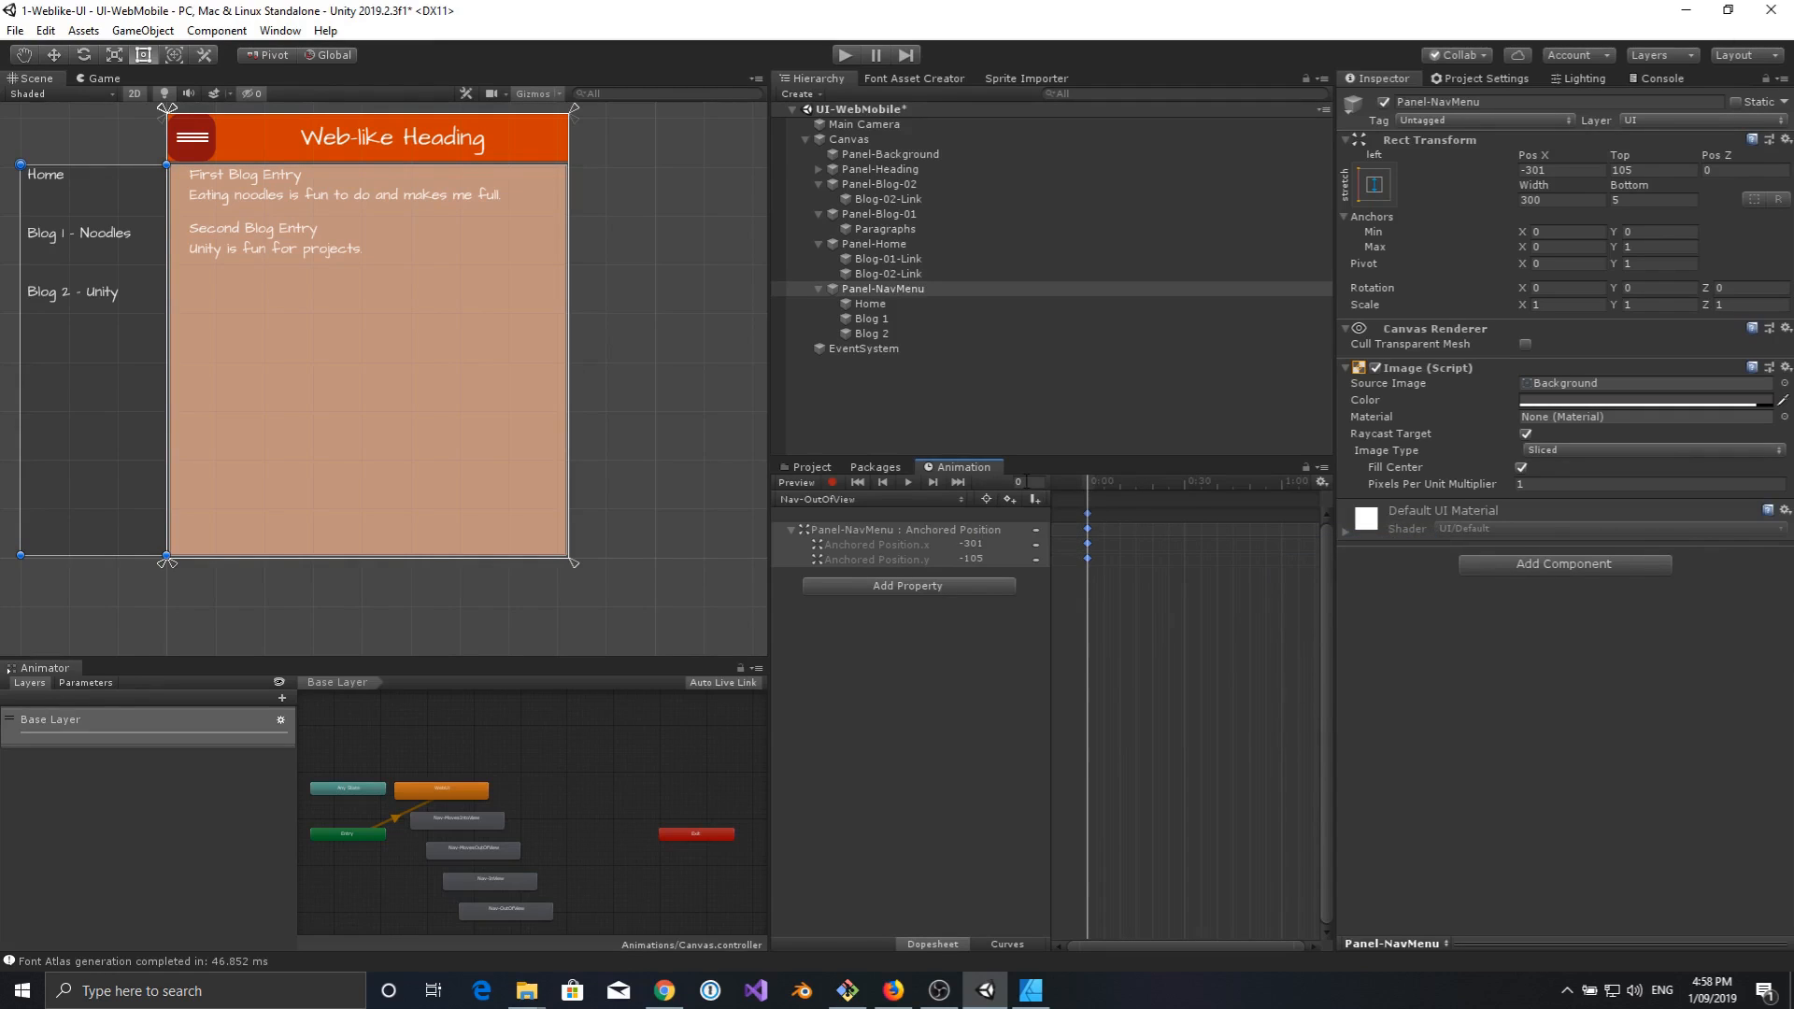
{"action": "left_click", "coordinate": [916, 657]}
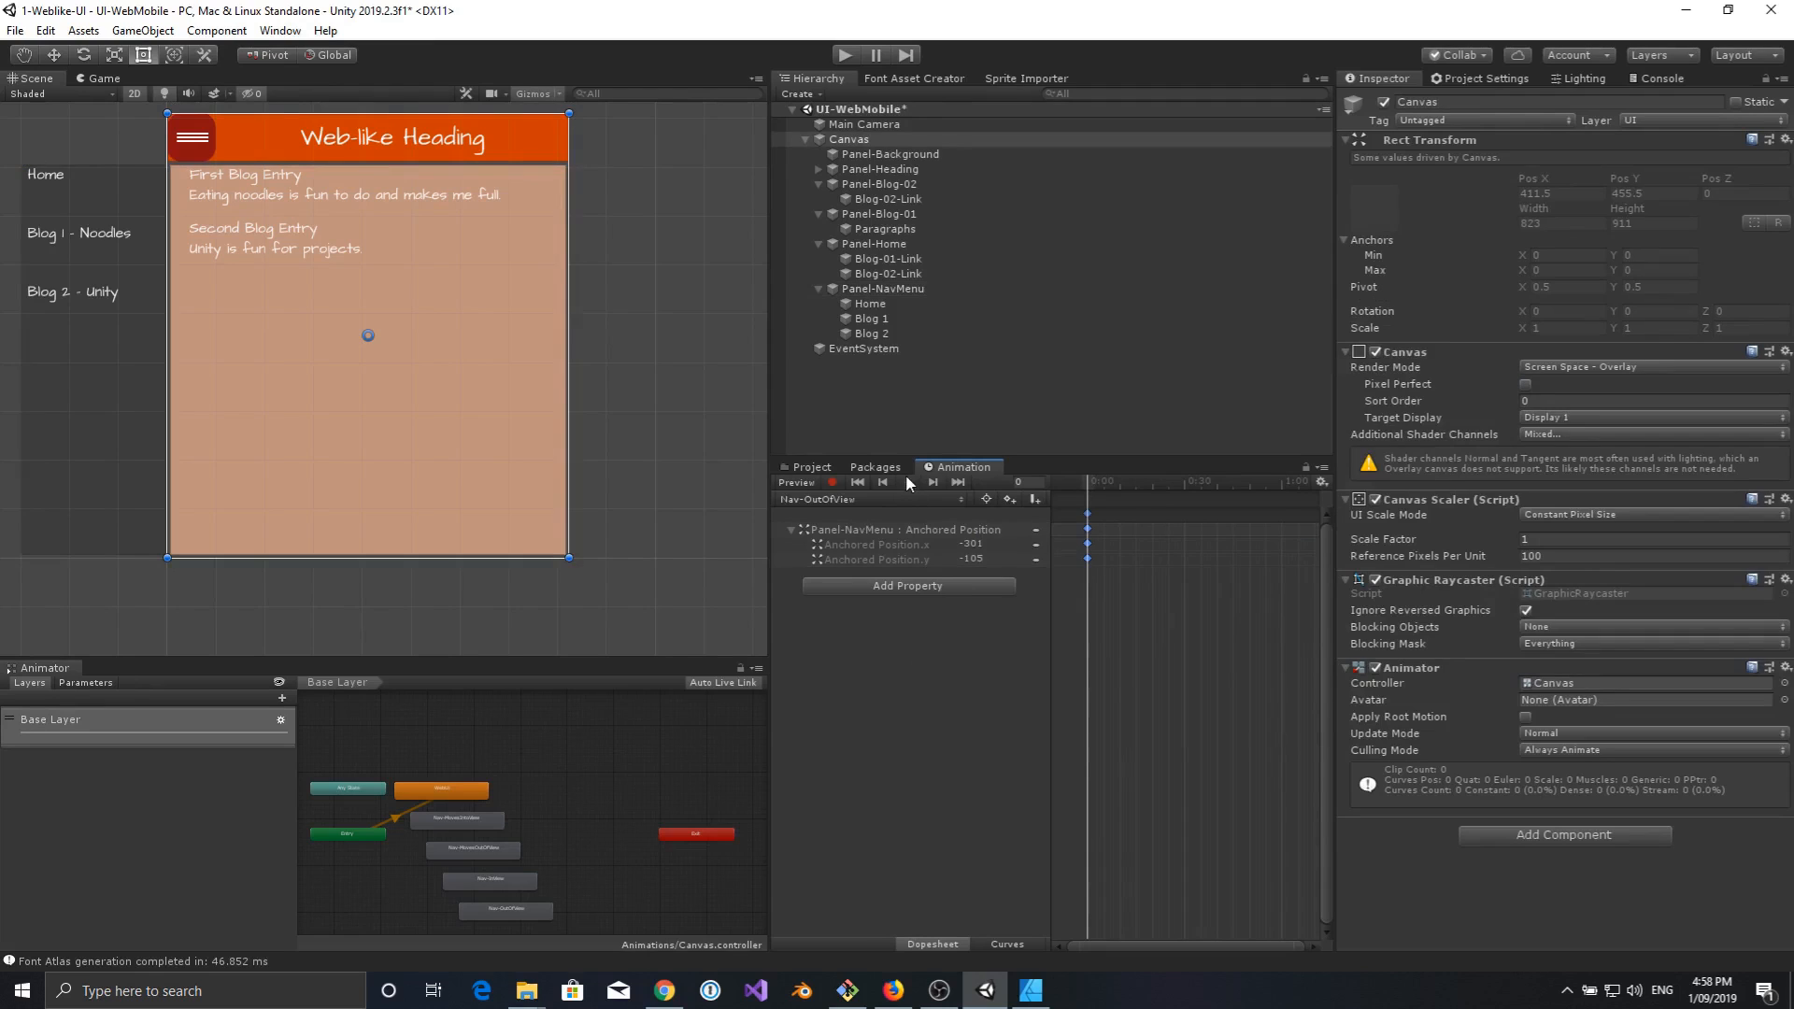
{"action": "left_click", "coordinate": [905, 483]}
Create a new animation clip named HomeView in the Animations folder.
{"action": "left_click", "coordinate": [848, 501]}
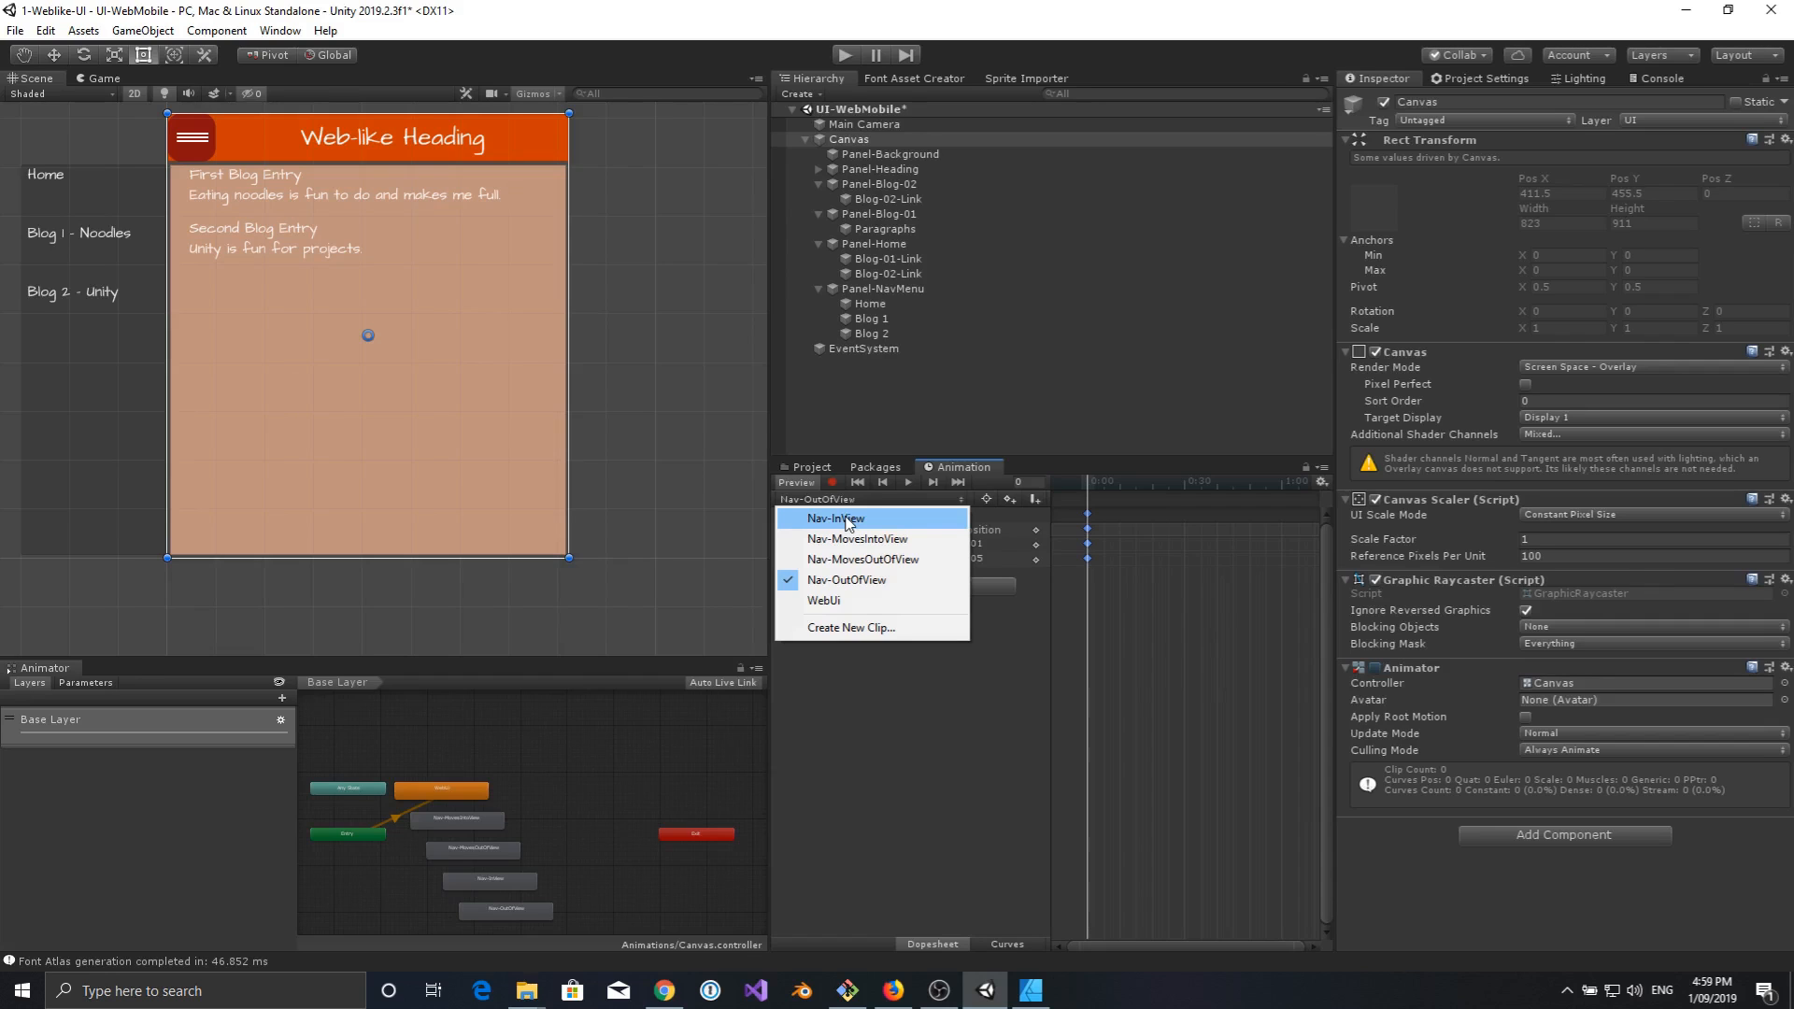
{"action": "left_click", "coordinate": [850, 627]}
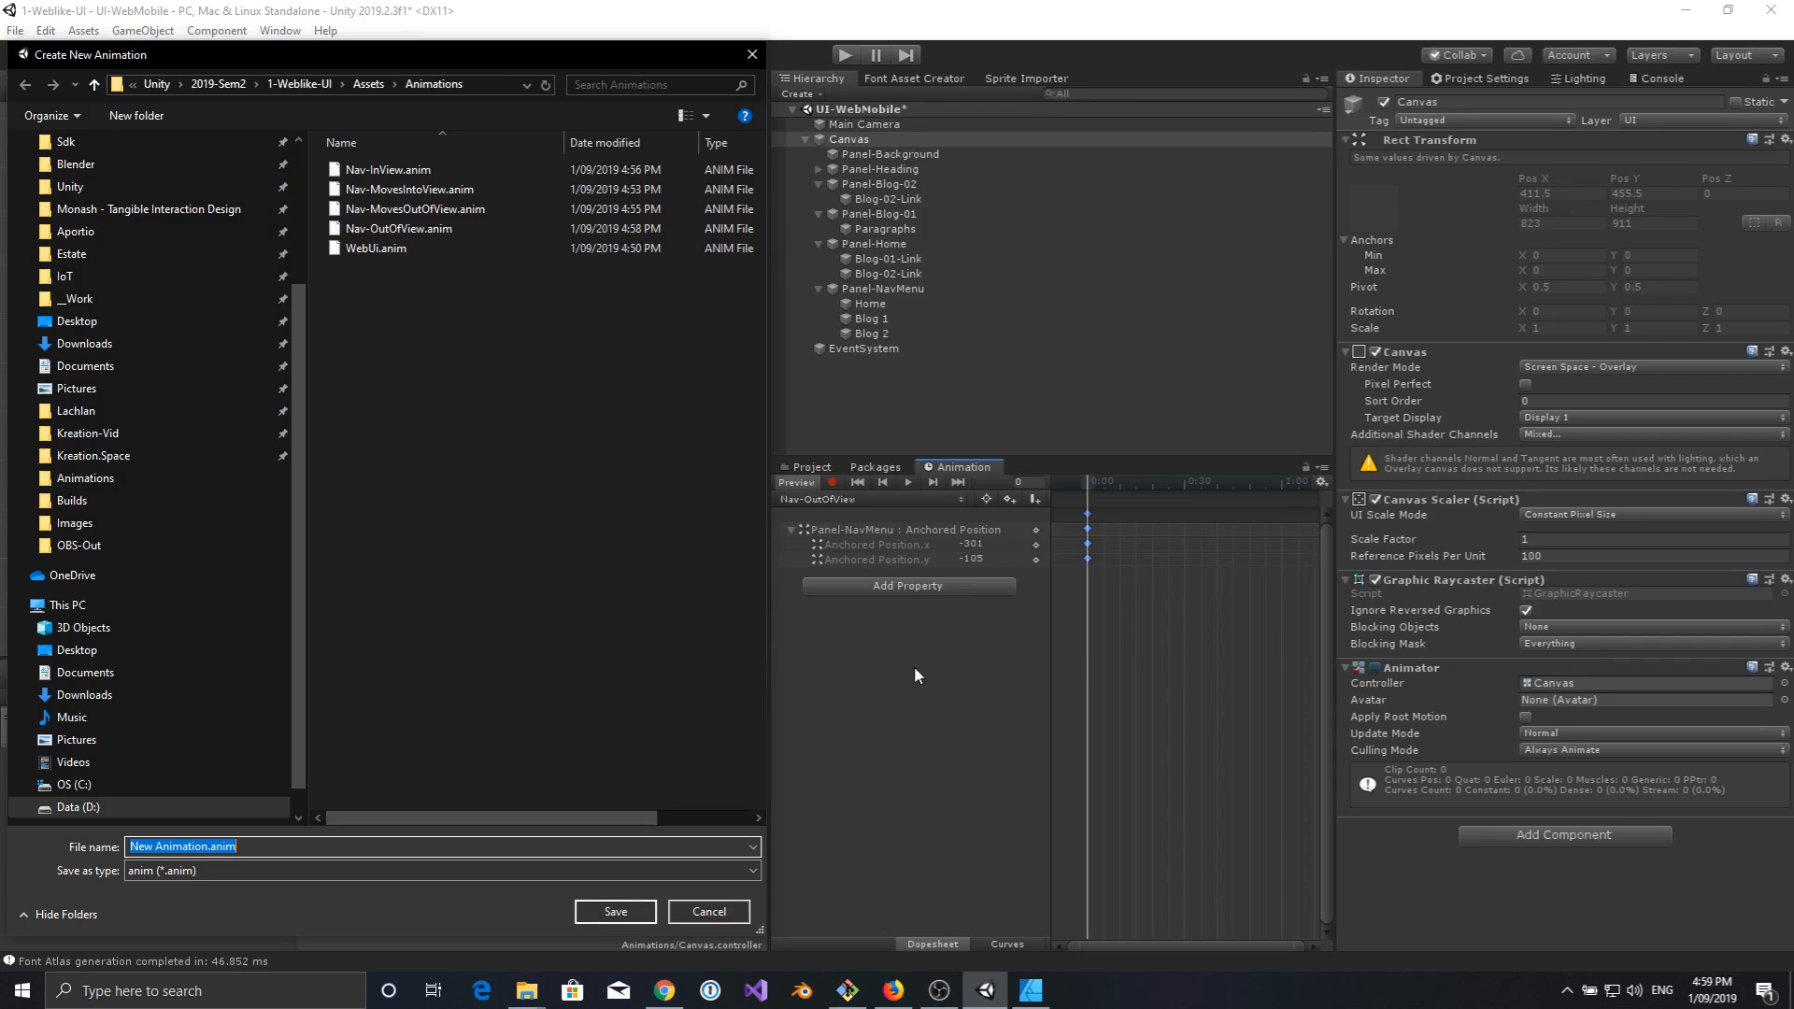
{"action": "type", "text": "HomeView"}
{"action": "key", "text": "Return"}
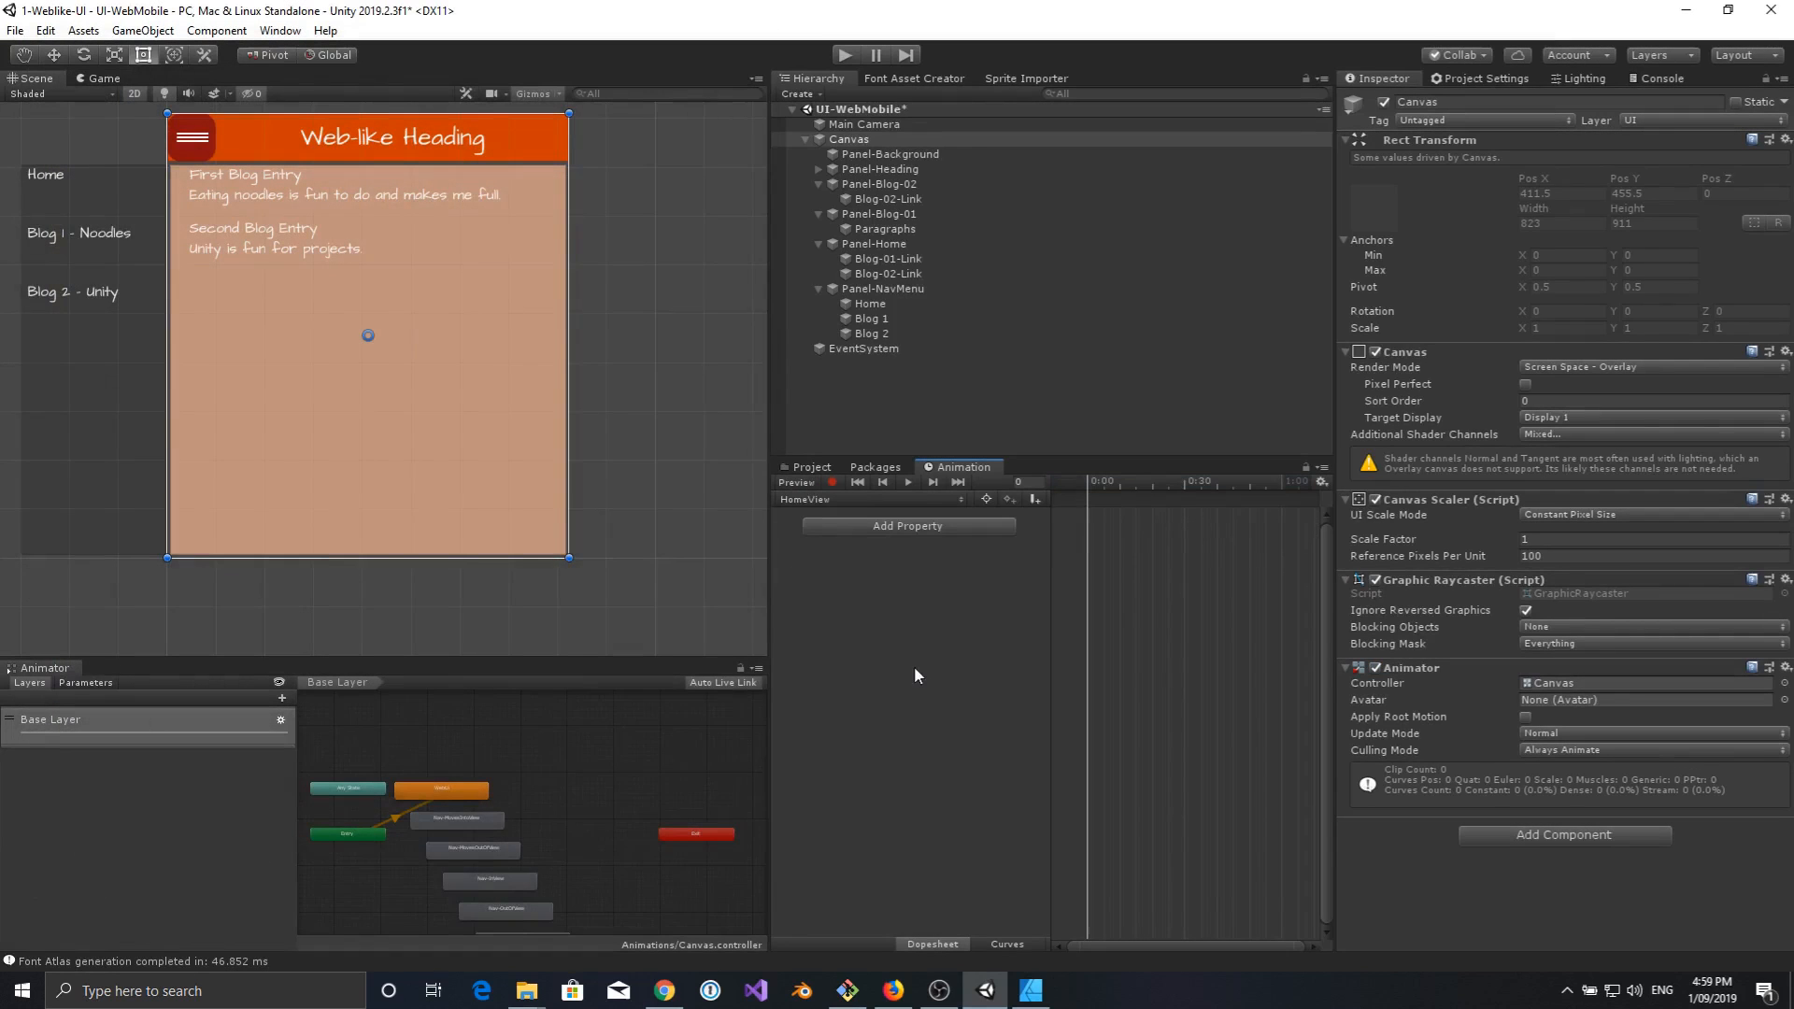
Add the Is Active properties of Panel-Home, Panel-Blog-01 and Panel-Blog-02 to the HomeView clip.
{"action": "left_click", "coordinate": [947, 527]}
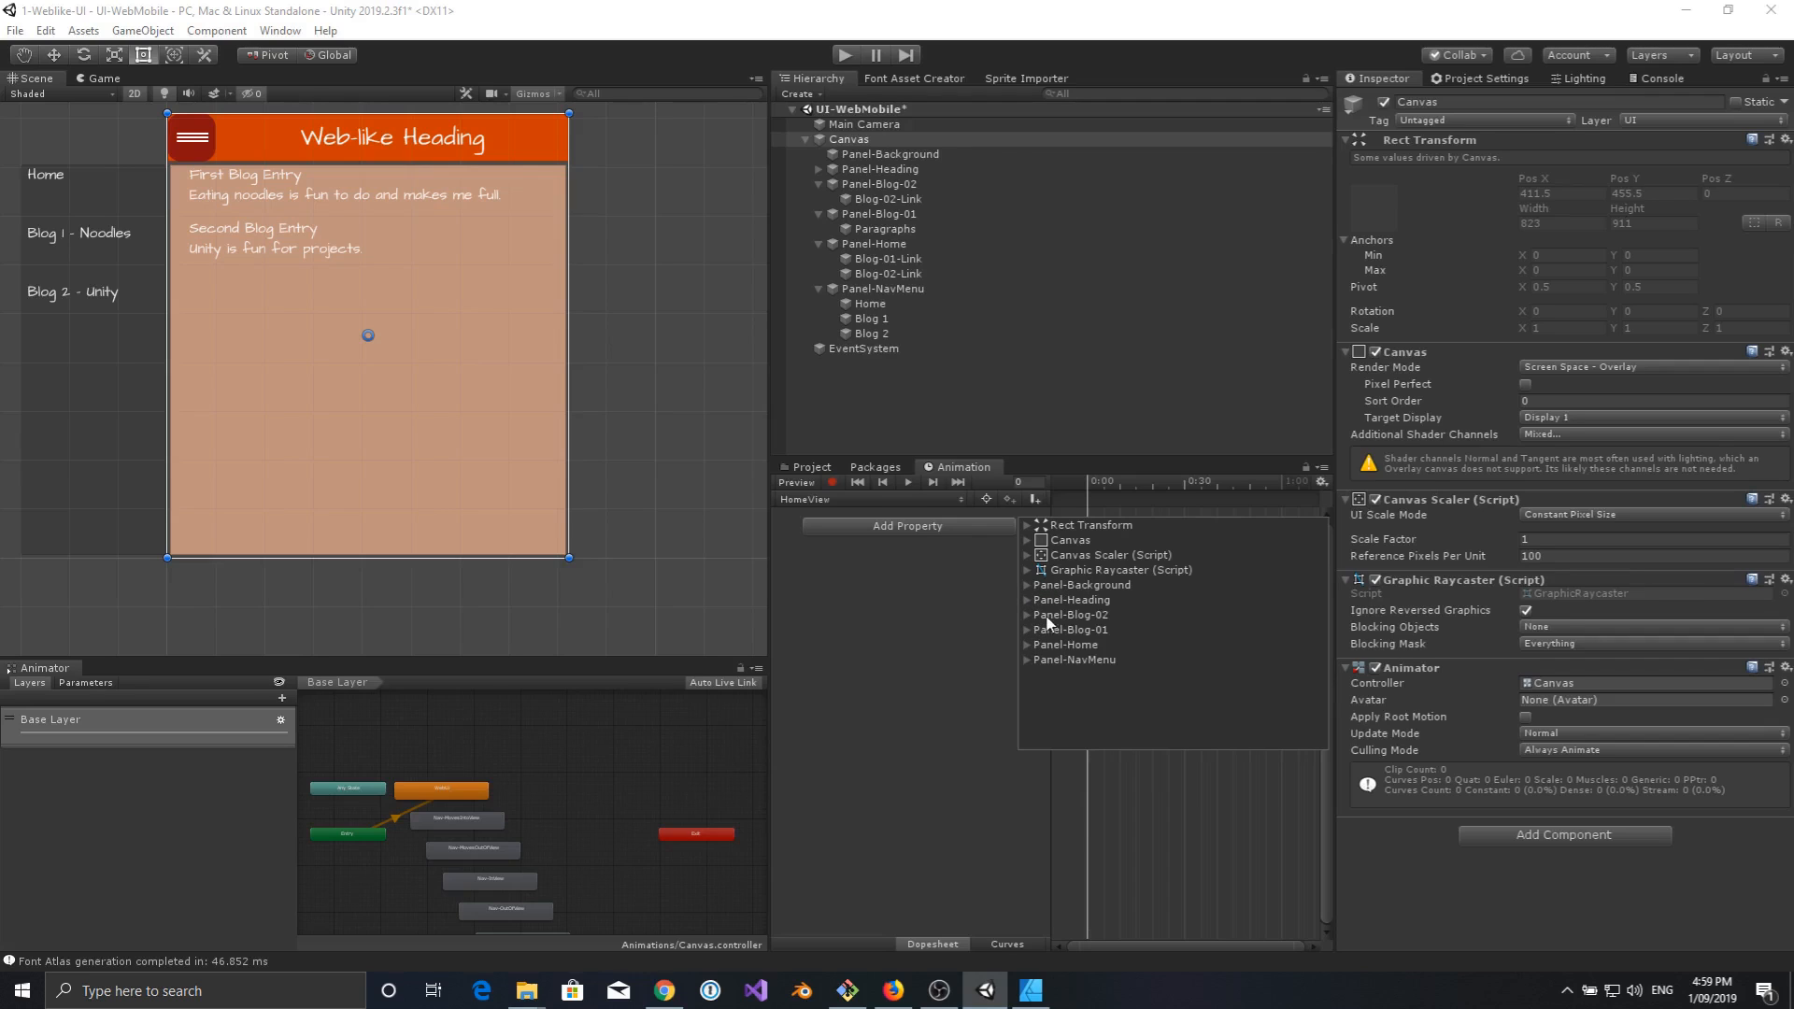
{"action": "left_click", "coordinate": [1028, 645]}
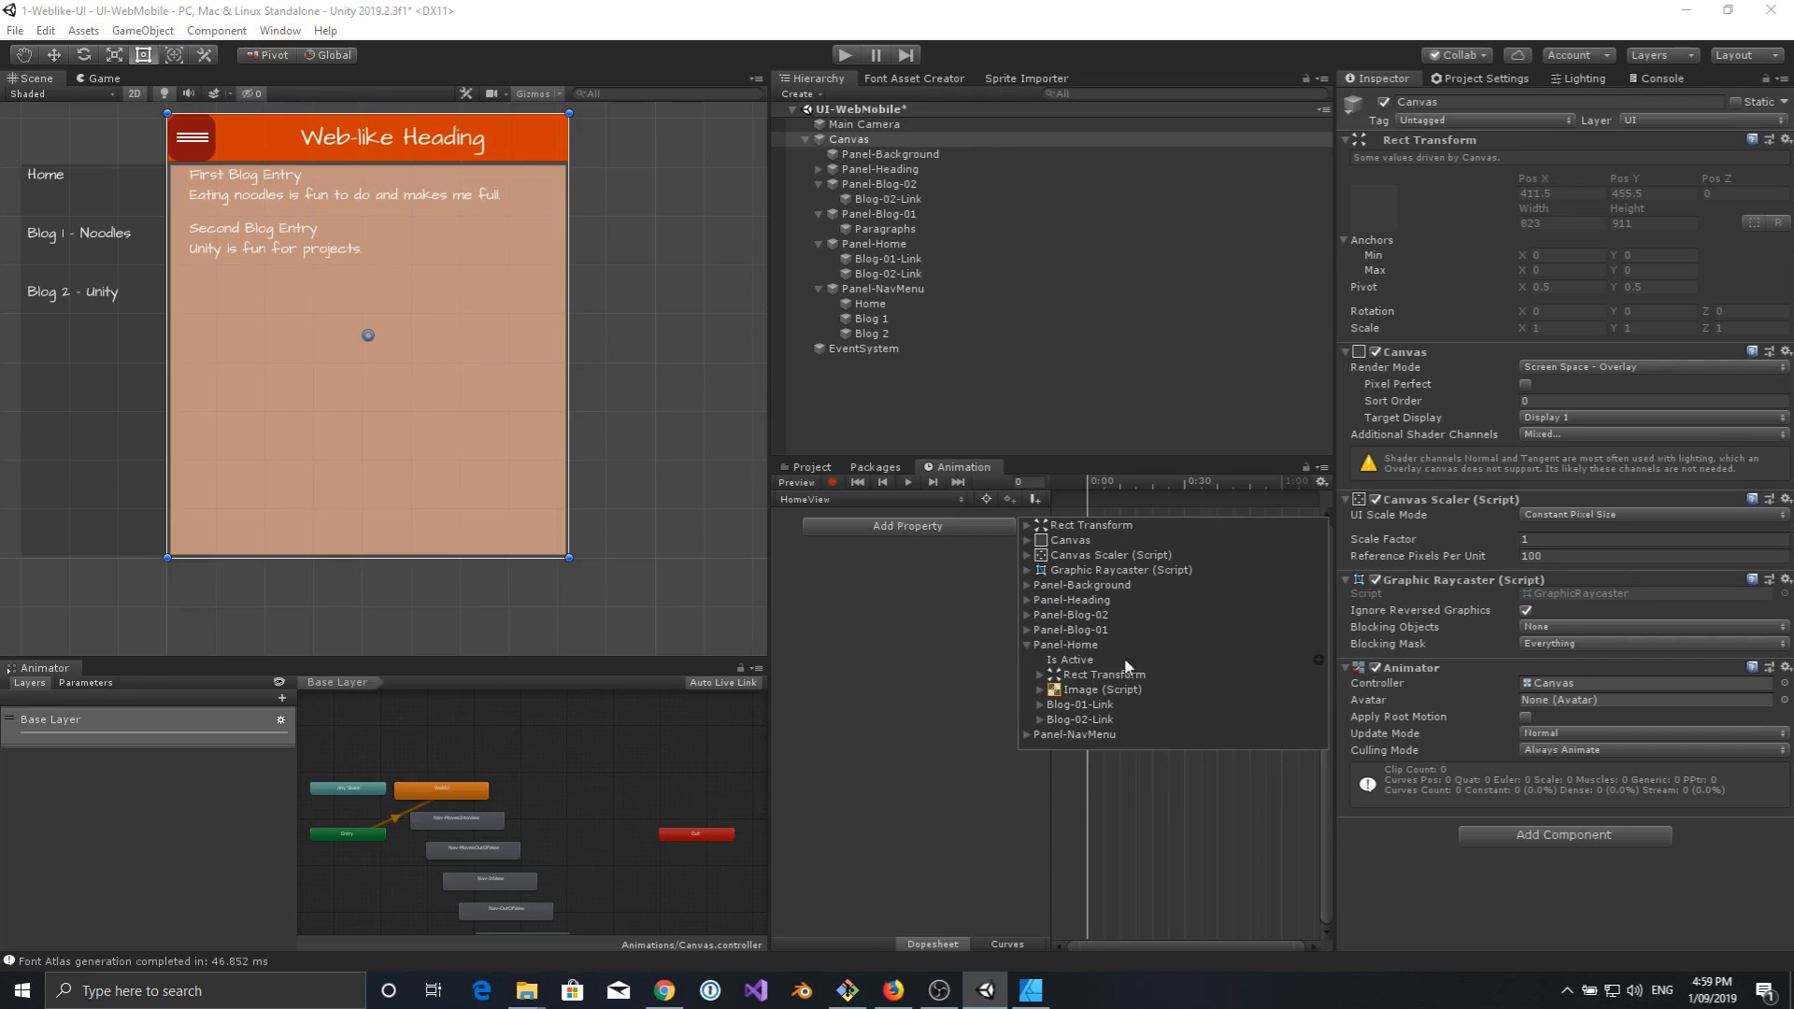
{"action": "left_click", "coordinate": [1319, 659]}
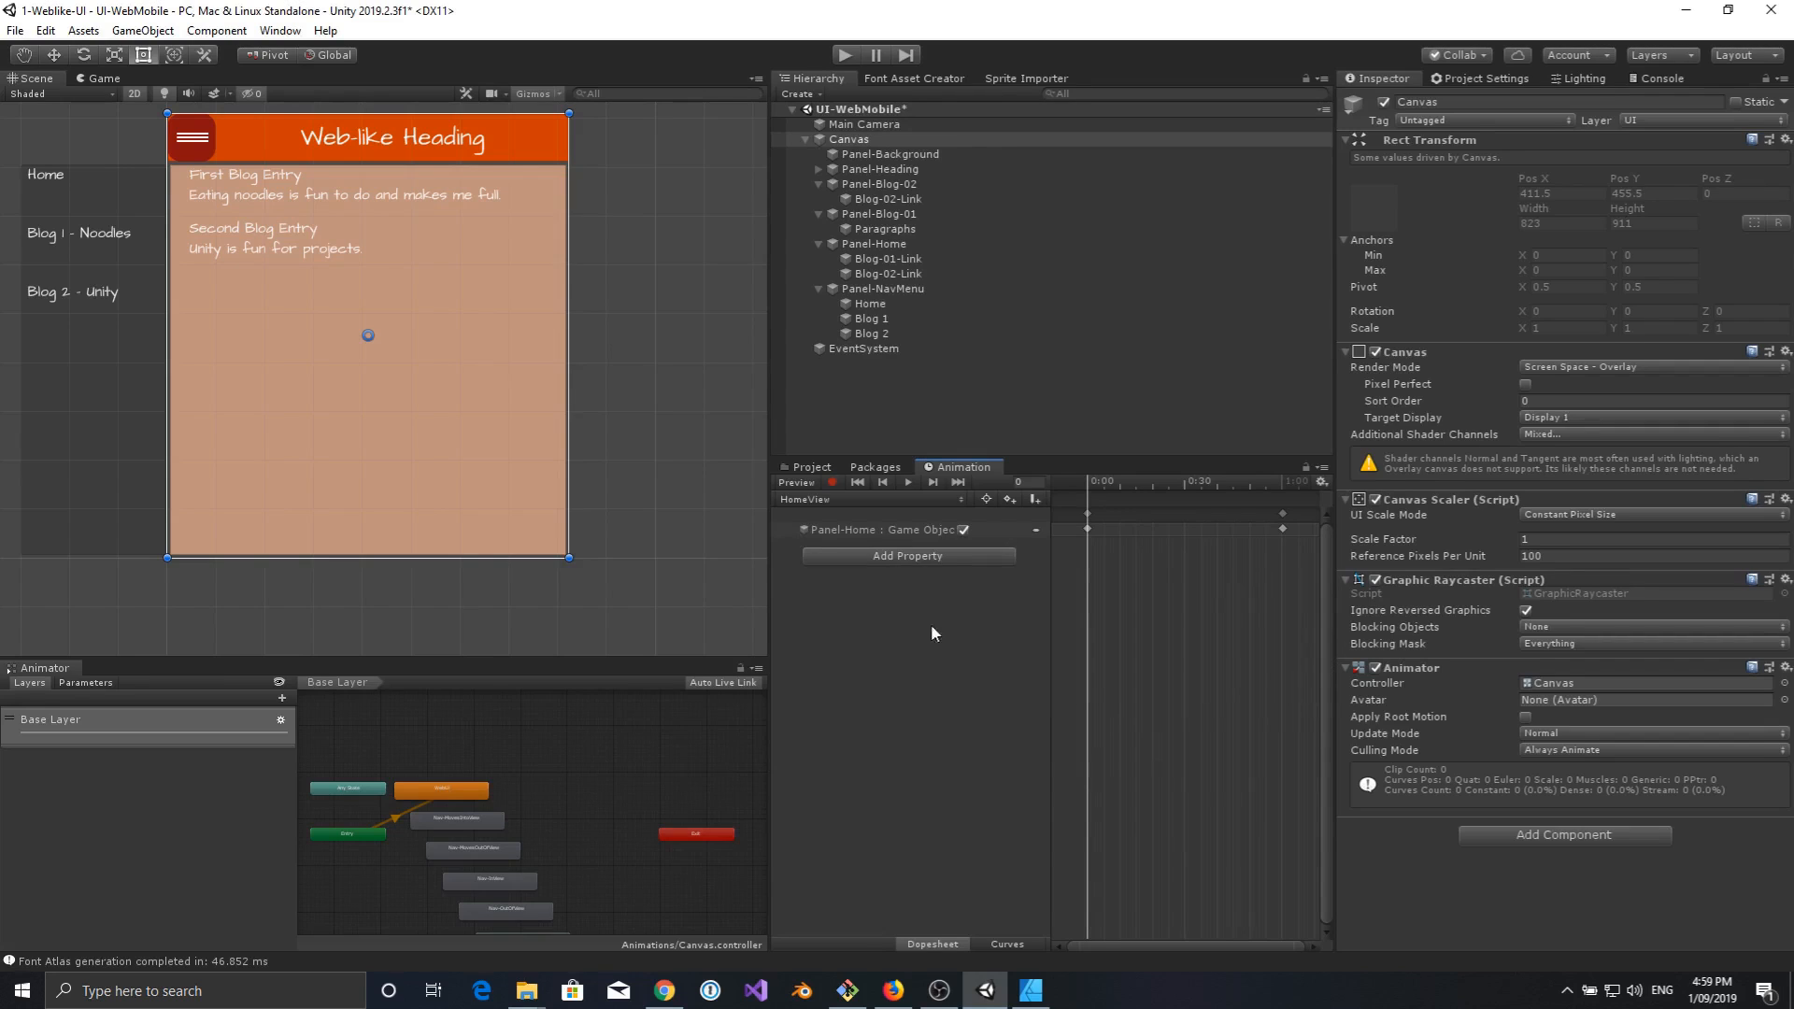
{"action": "left_click", "coordinate": [878, 558]}
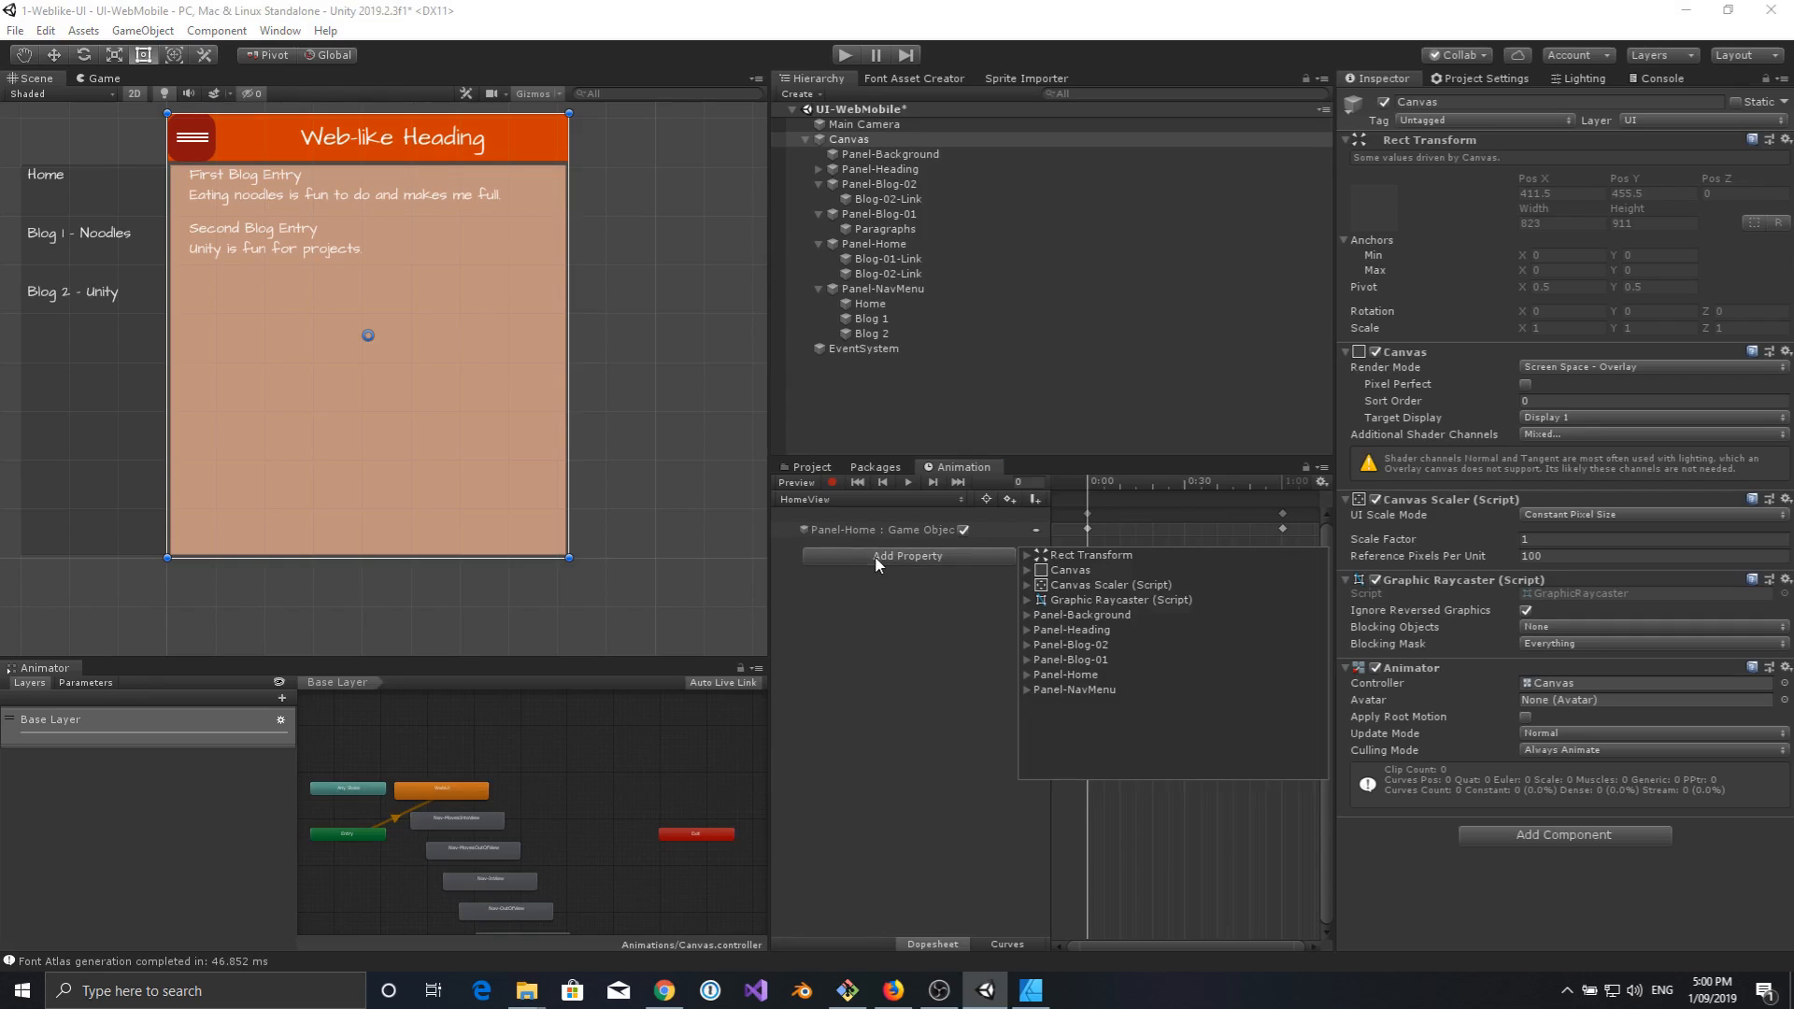
{"action": "left_click", "coordinate": [1028, 660]}
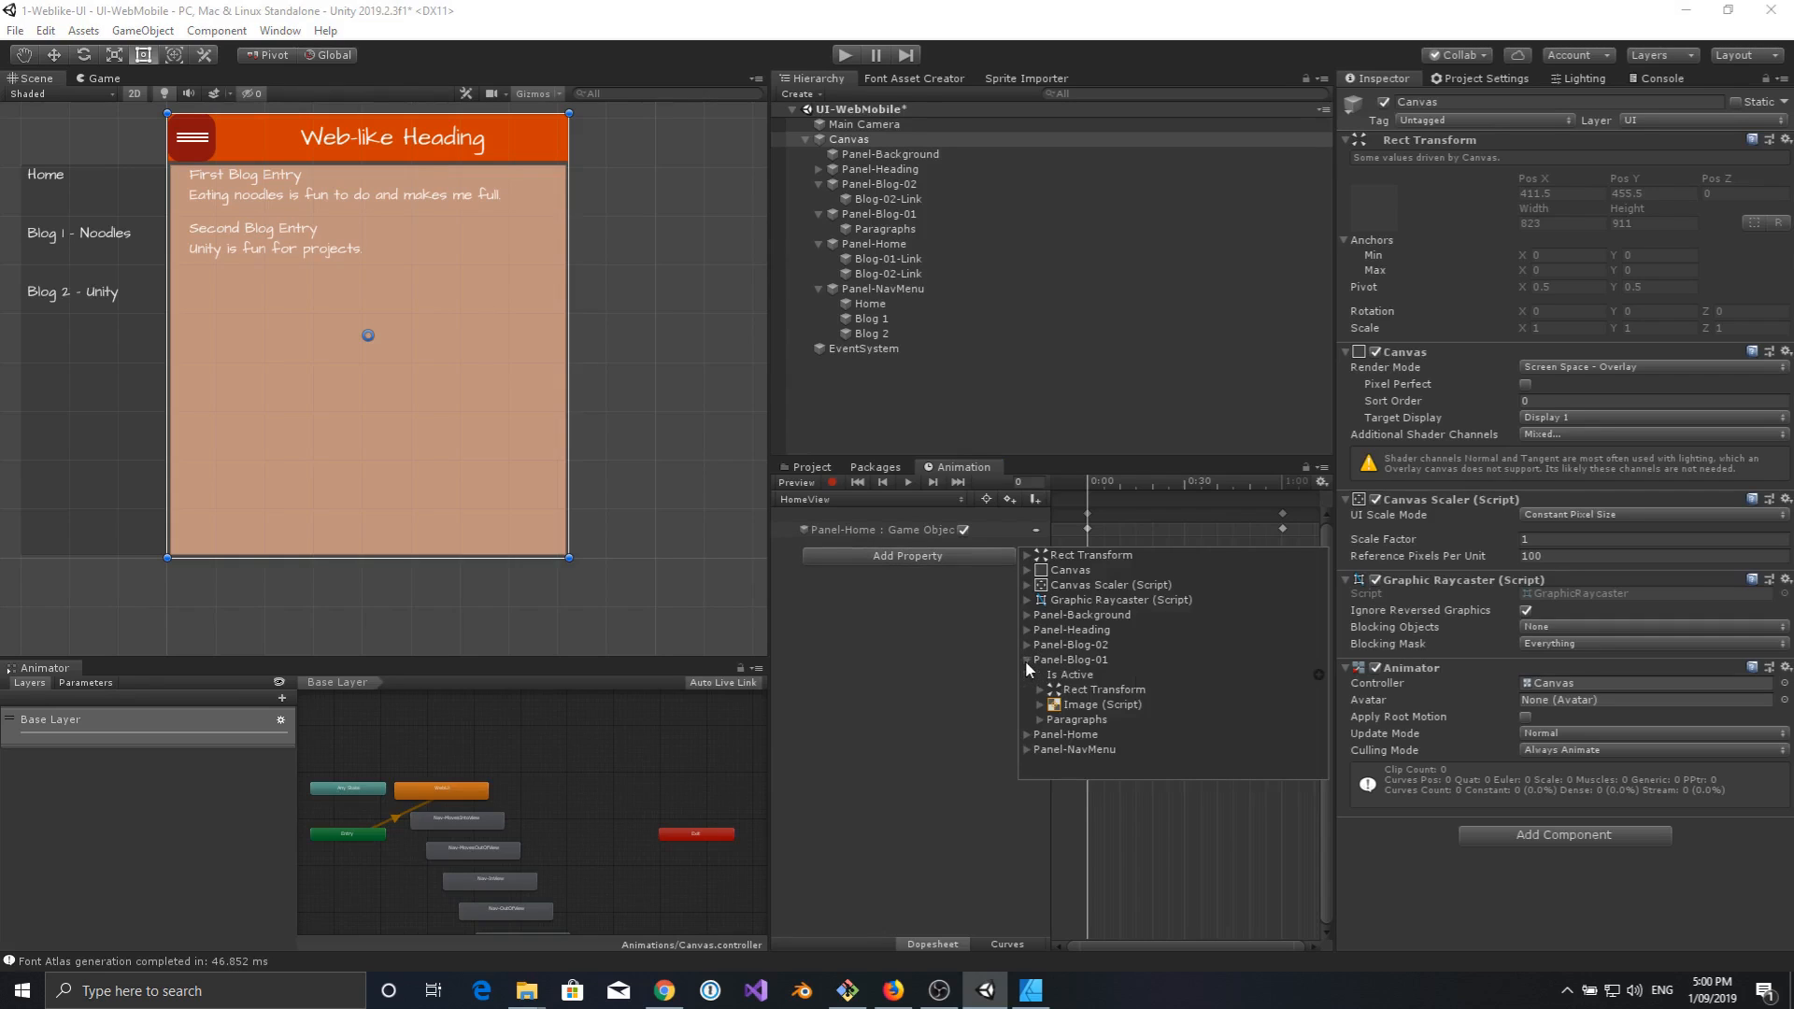
{"action": "left_click", "coordinate": [1318, 674]}
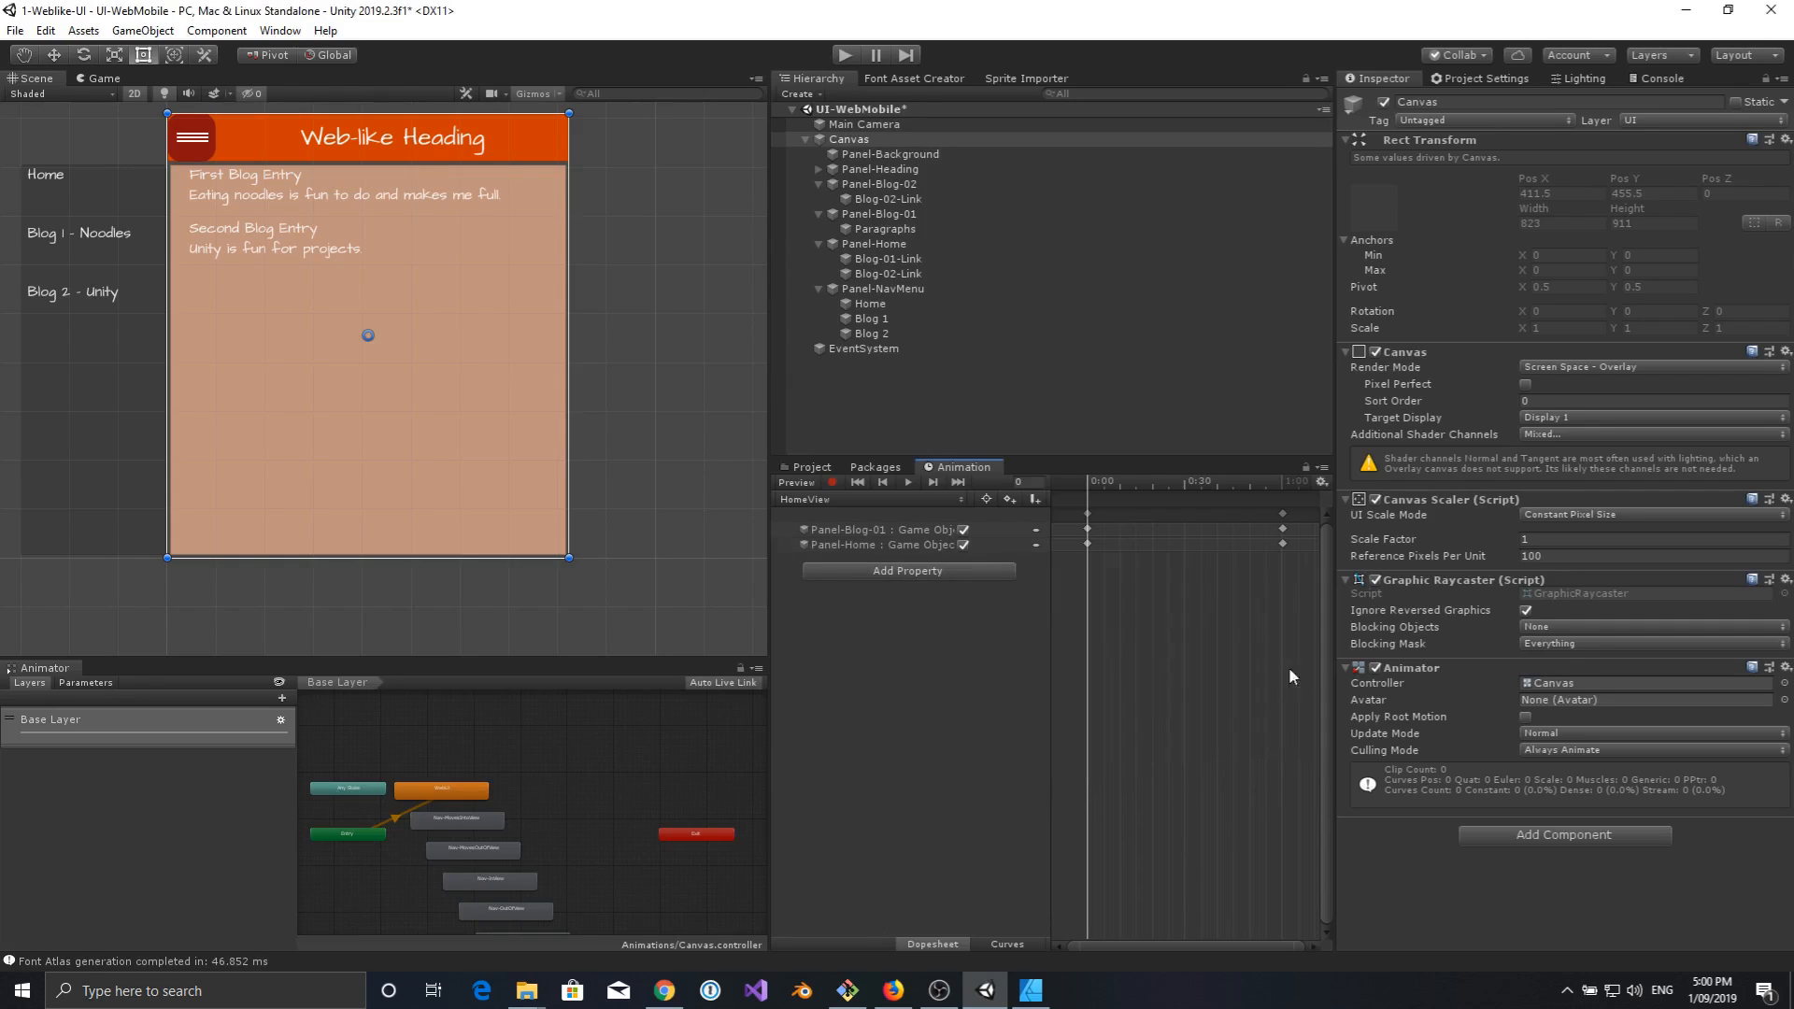
{"action": "left_click", "coordinate": [984, 571]}
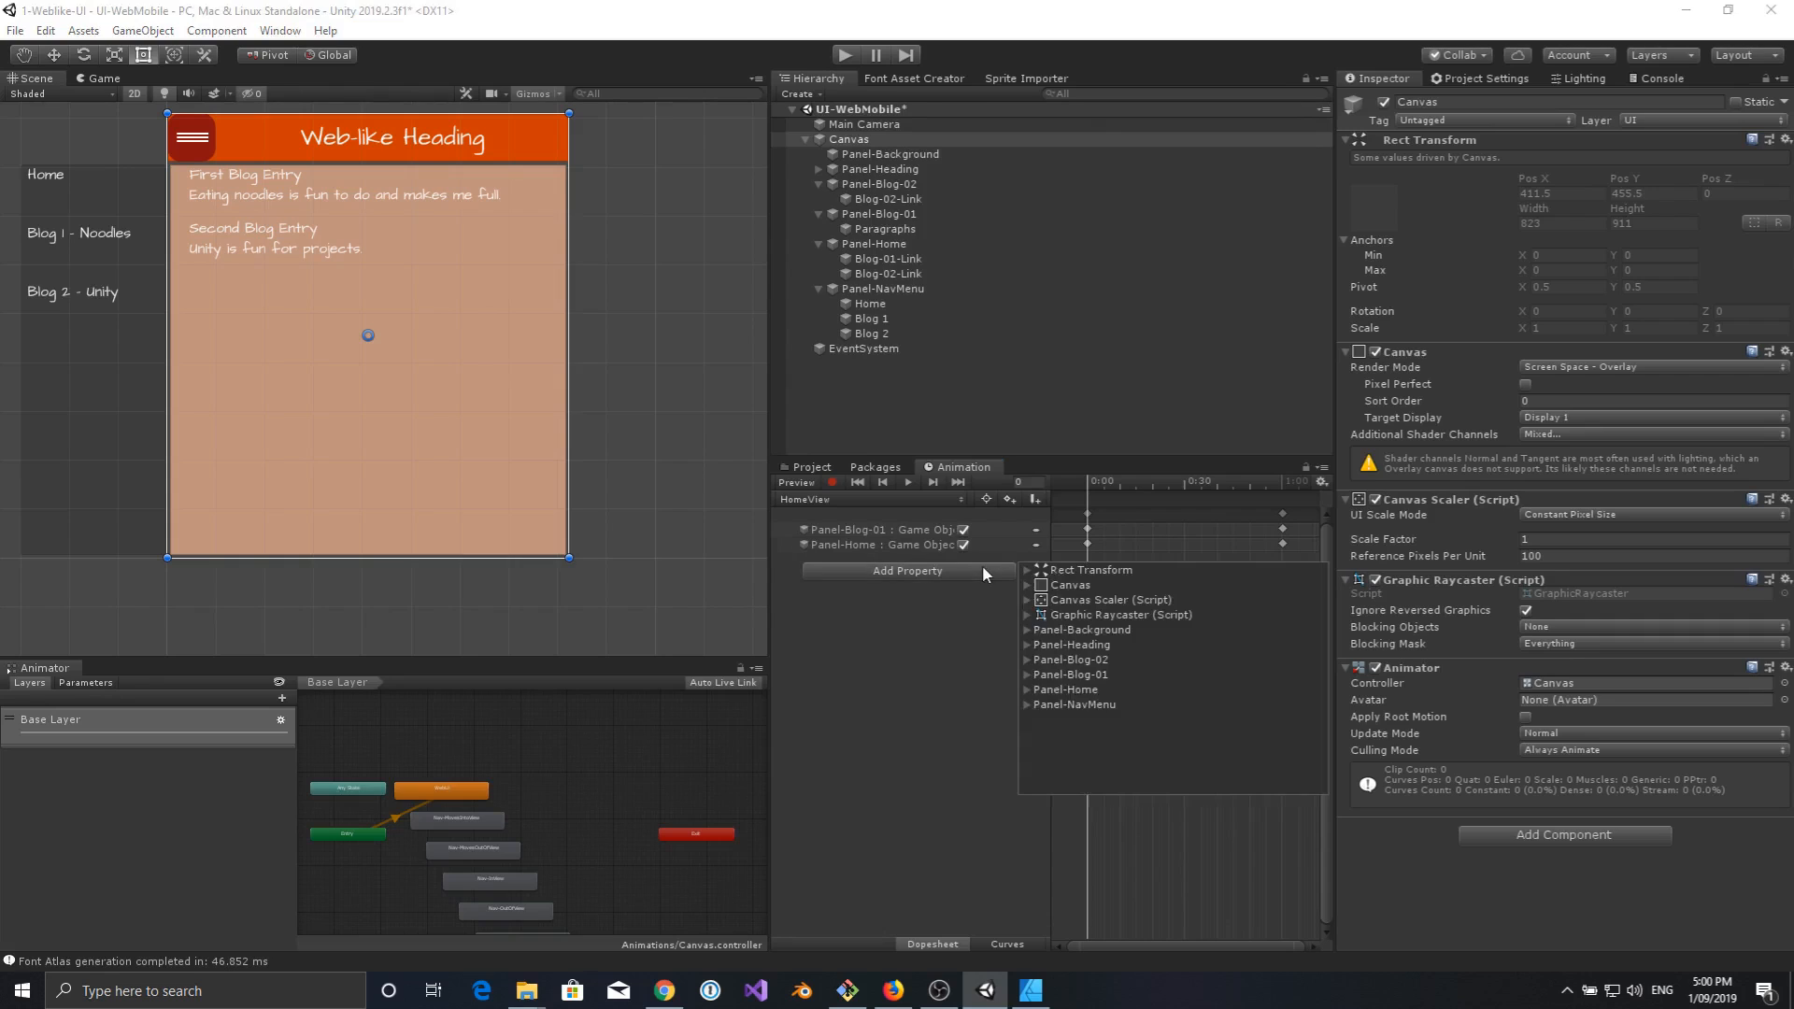
{"action": "left_click", "coordinate": [1027, 660]}
{"action": "left_click", "coordinate": [1318, 674]}
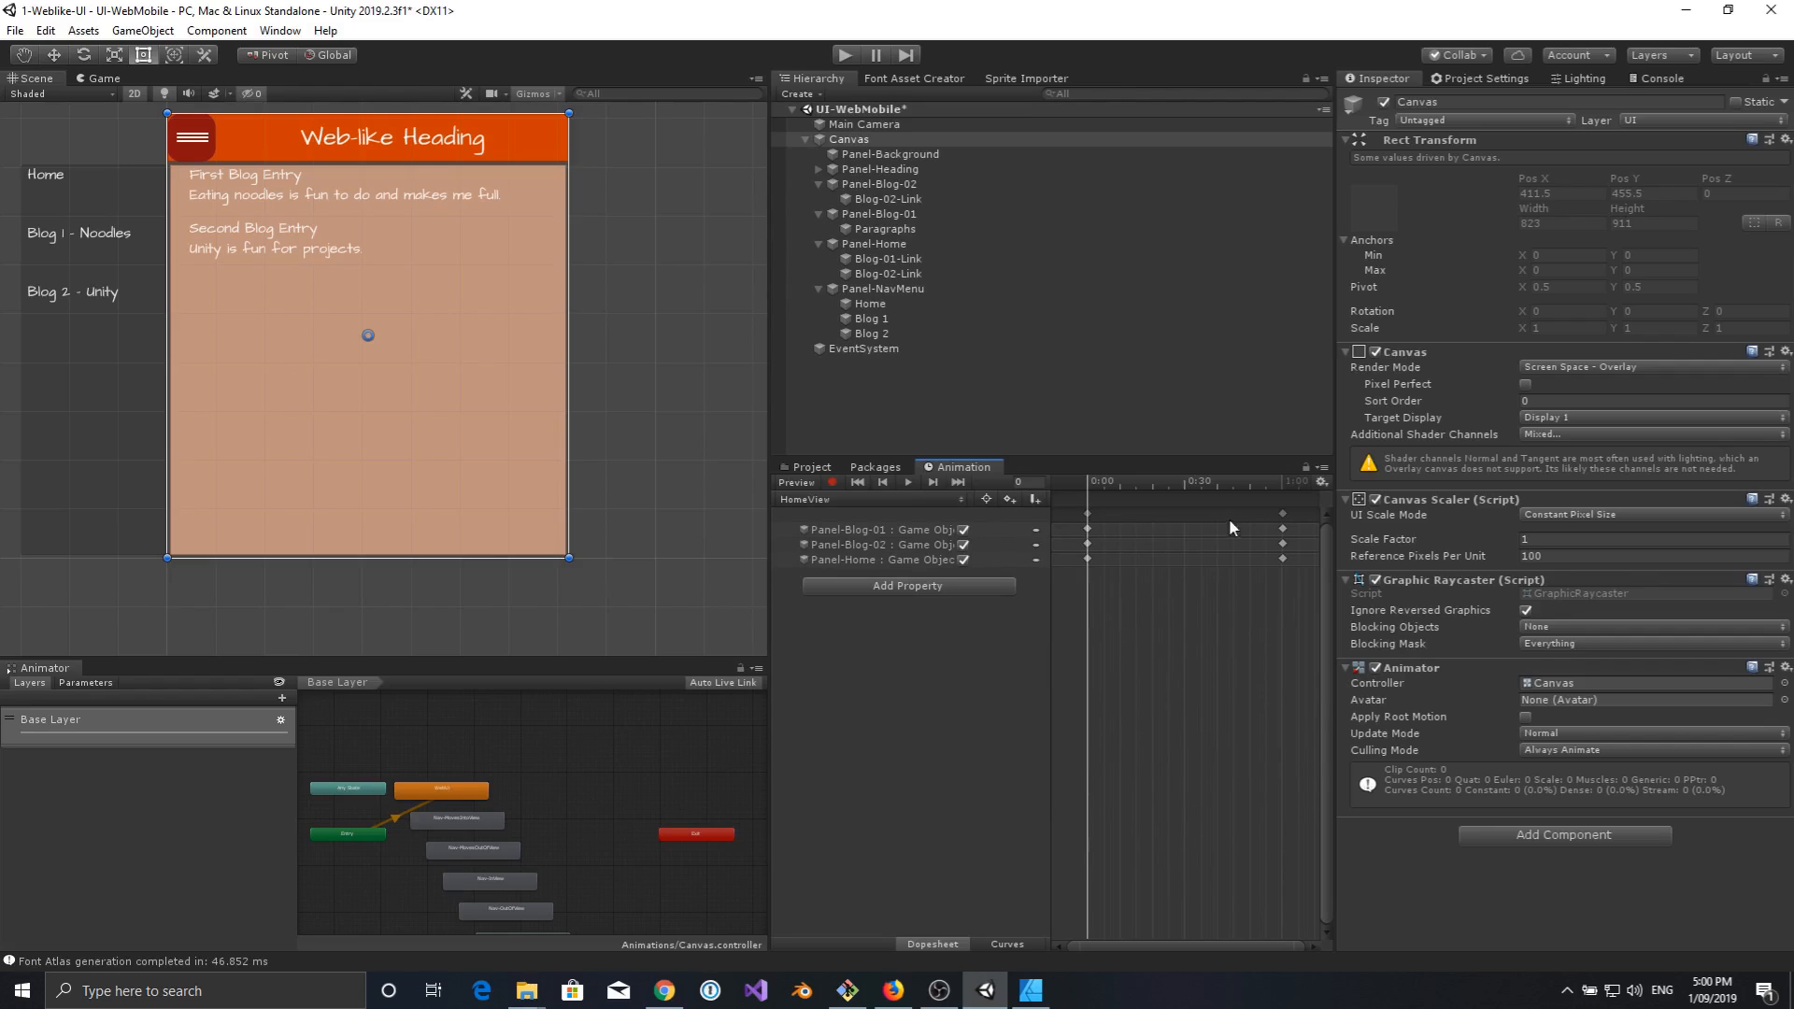
Delete HomeView's 1:00 keyframe and make Panel-Blog-01 and Panel-Blog-02 inactive at 0:00, keeping Panel-Home active.
{"action": "left_click", "coordinate": [1284, 516]}
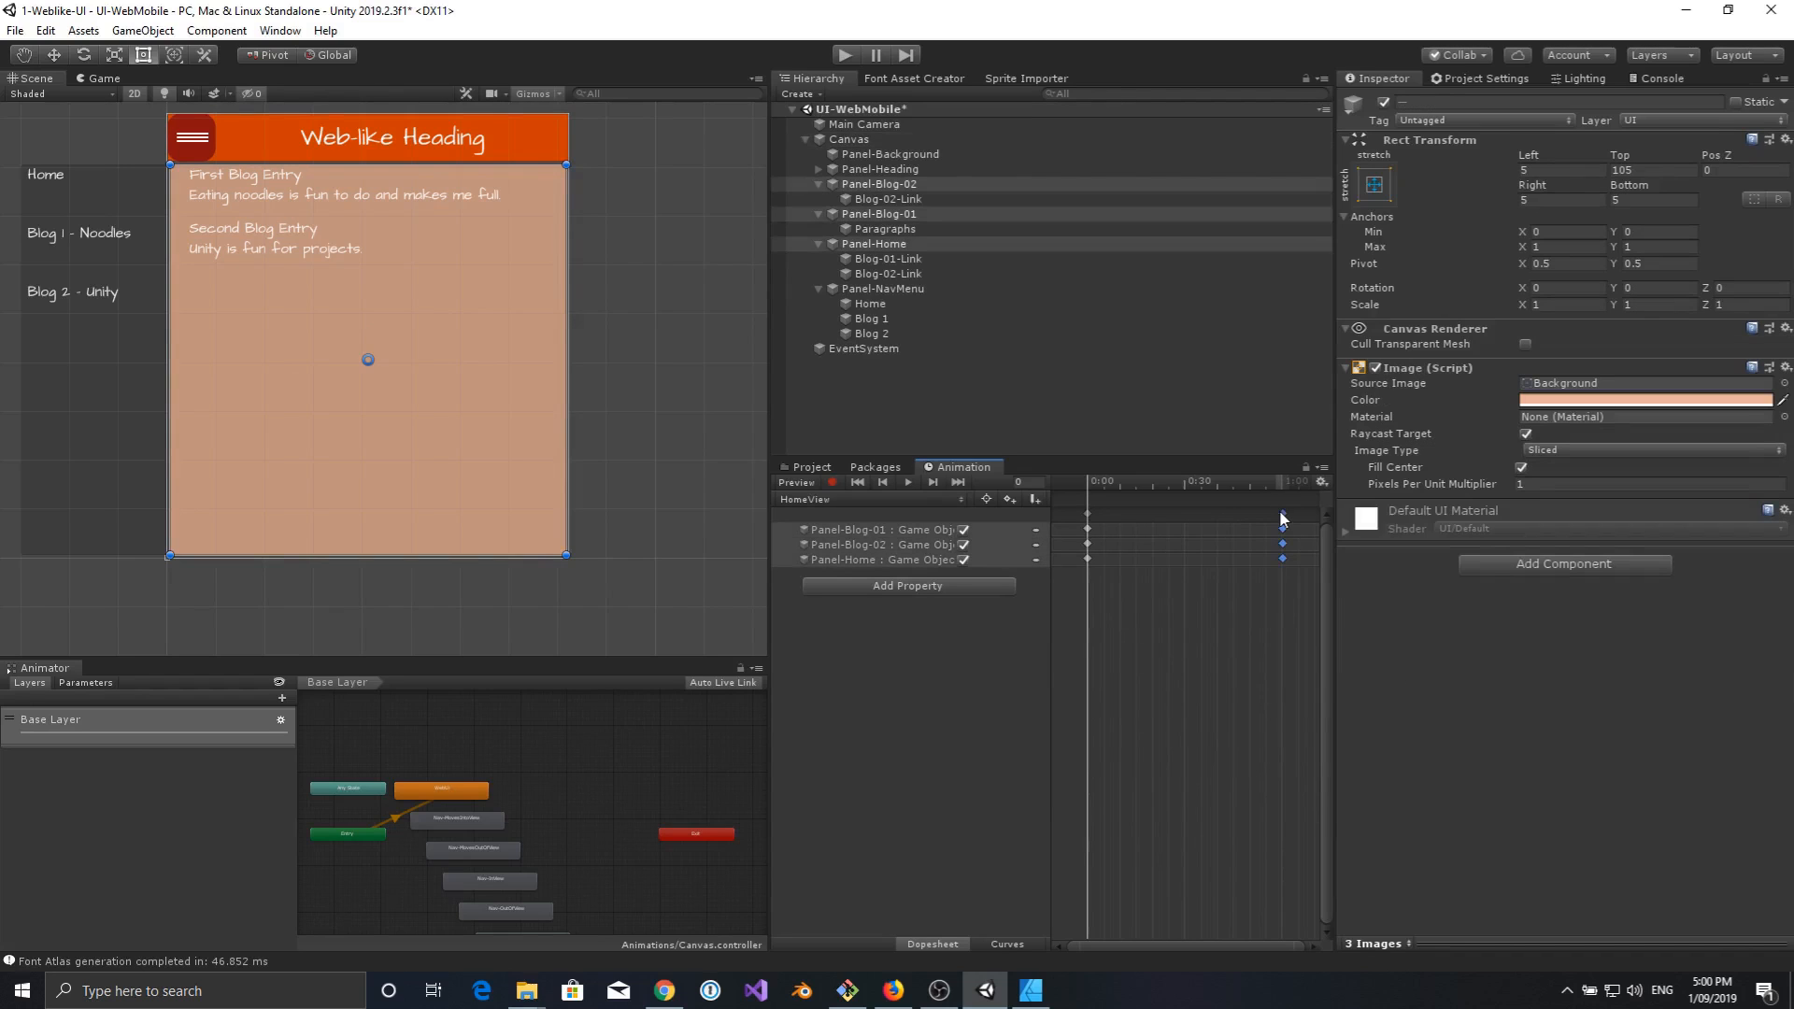
{"action": "right_click", "coordinate": [1284, 516]}
{"action": "left_click", "coordinate": [1341, 547]}
{"action": "left_click", "coordinate": [1088, 514]}
{"action": "left_click", "coordinate": [908, 483]}
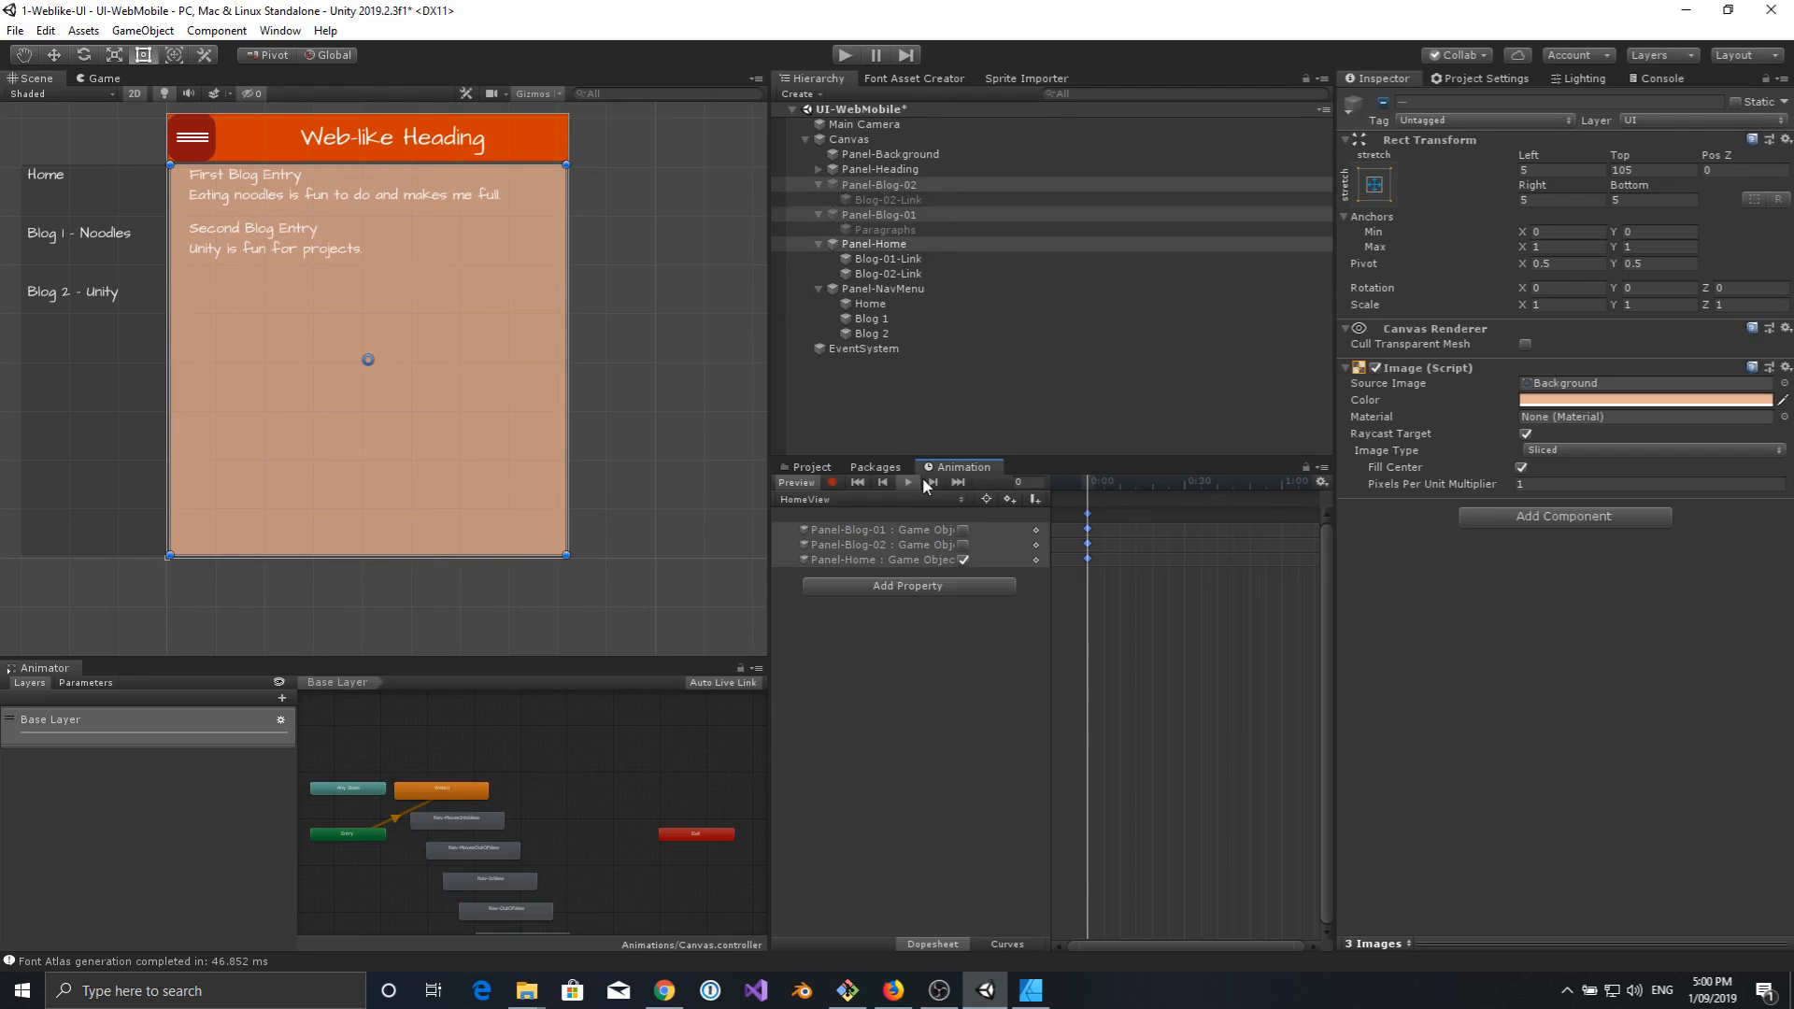
{"action": "left_click", "coordinate": [922, 731]}
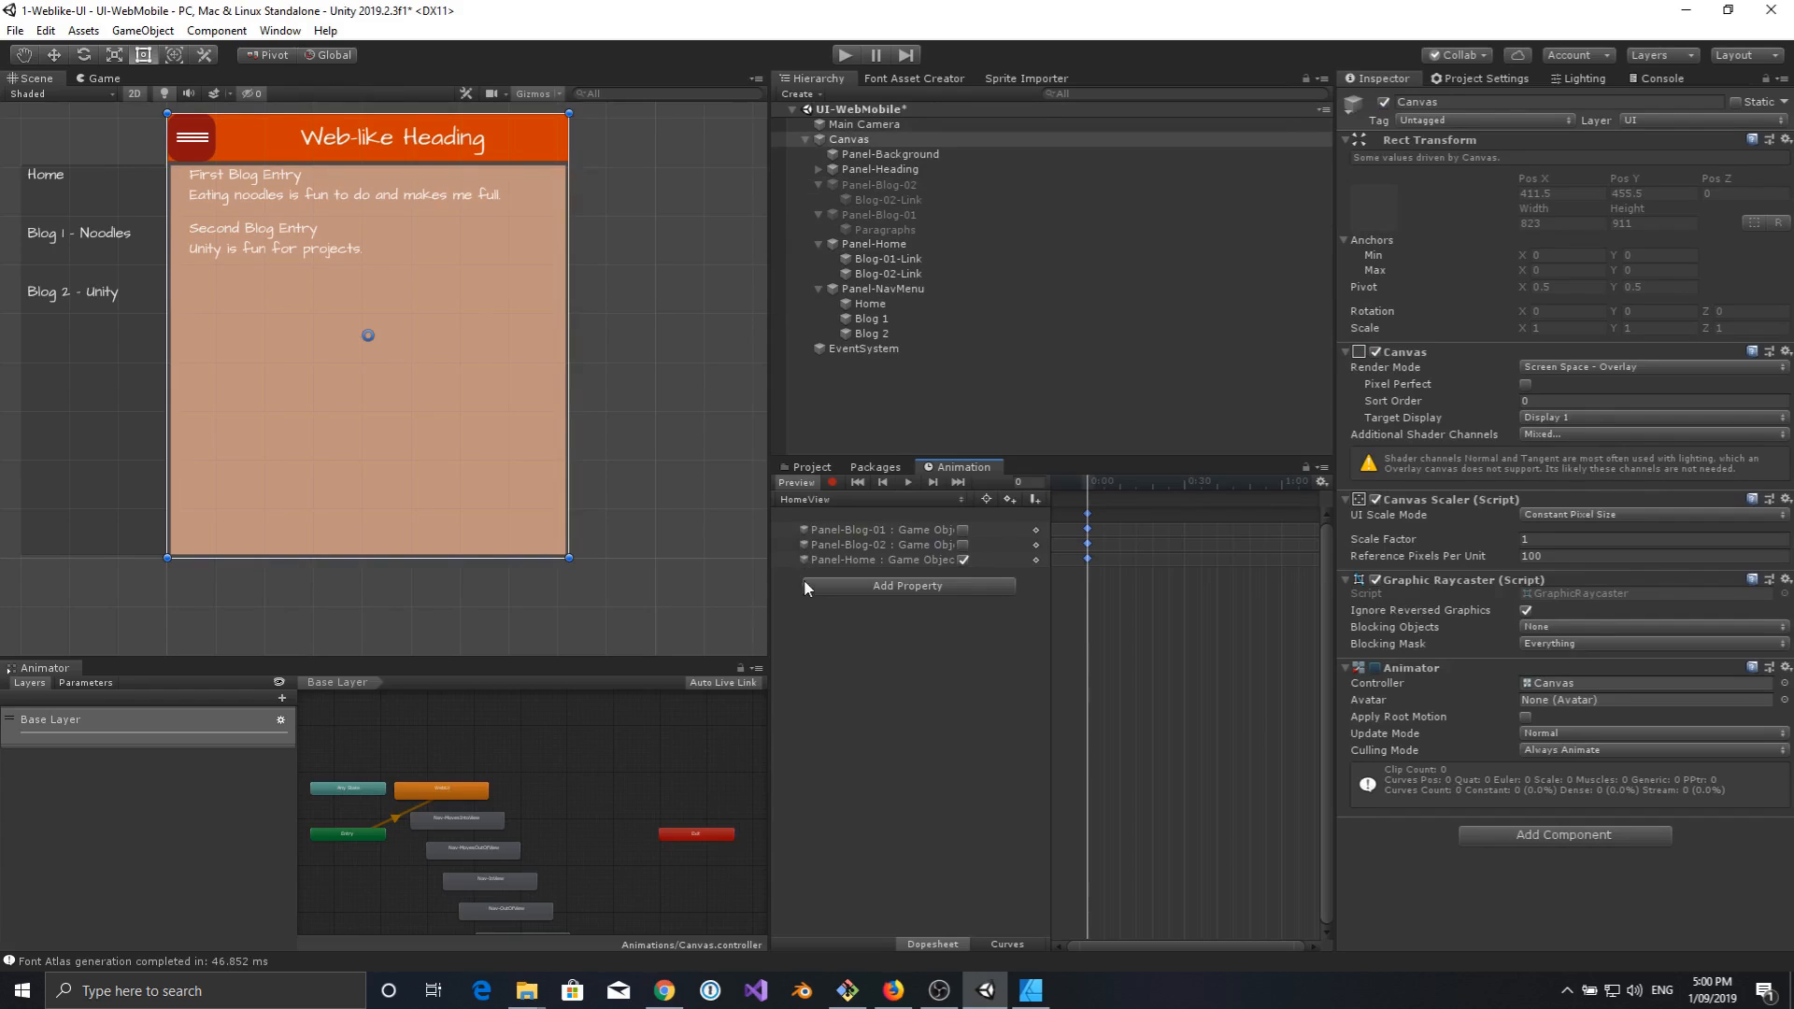
Create a new animation clip named Blog01-View in the Animations folder.
{"action": "left_click", "coordinate": [826, 501]}
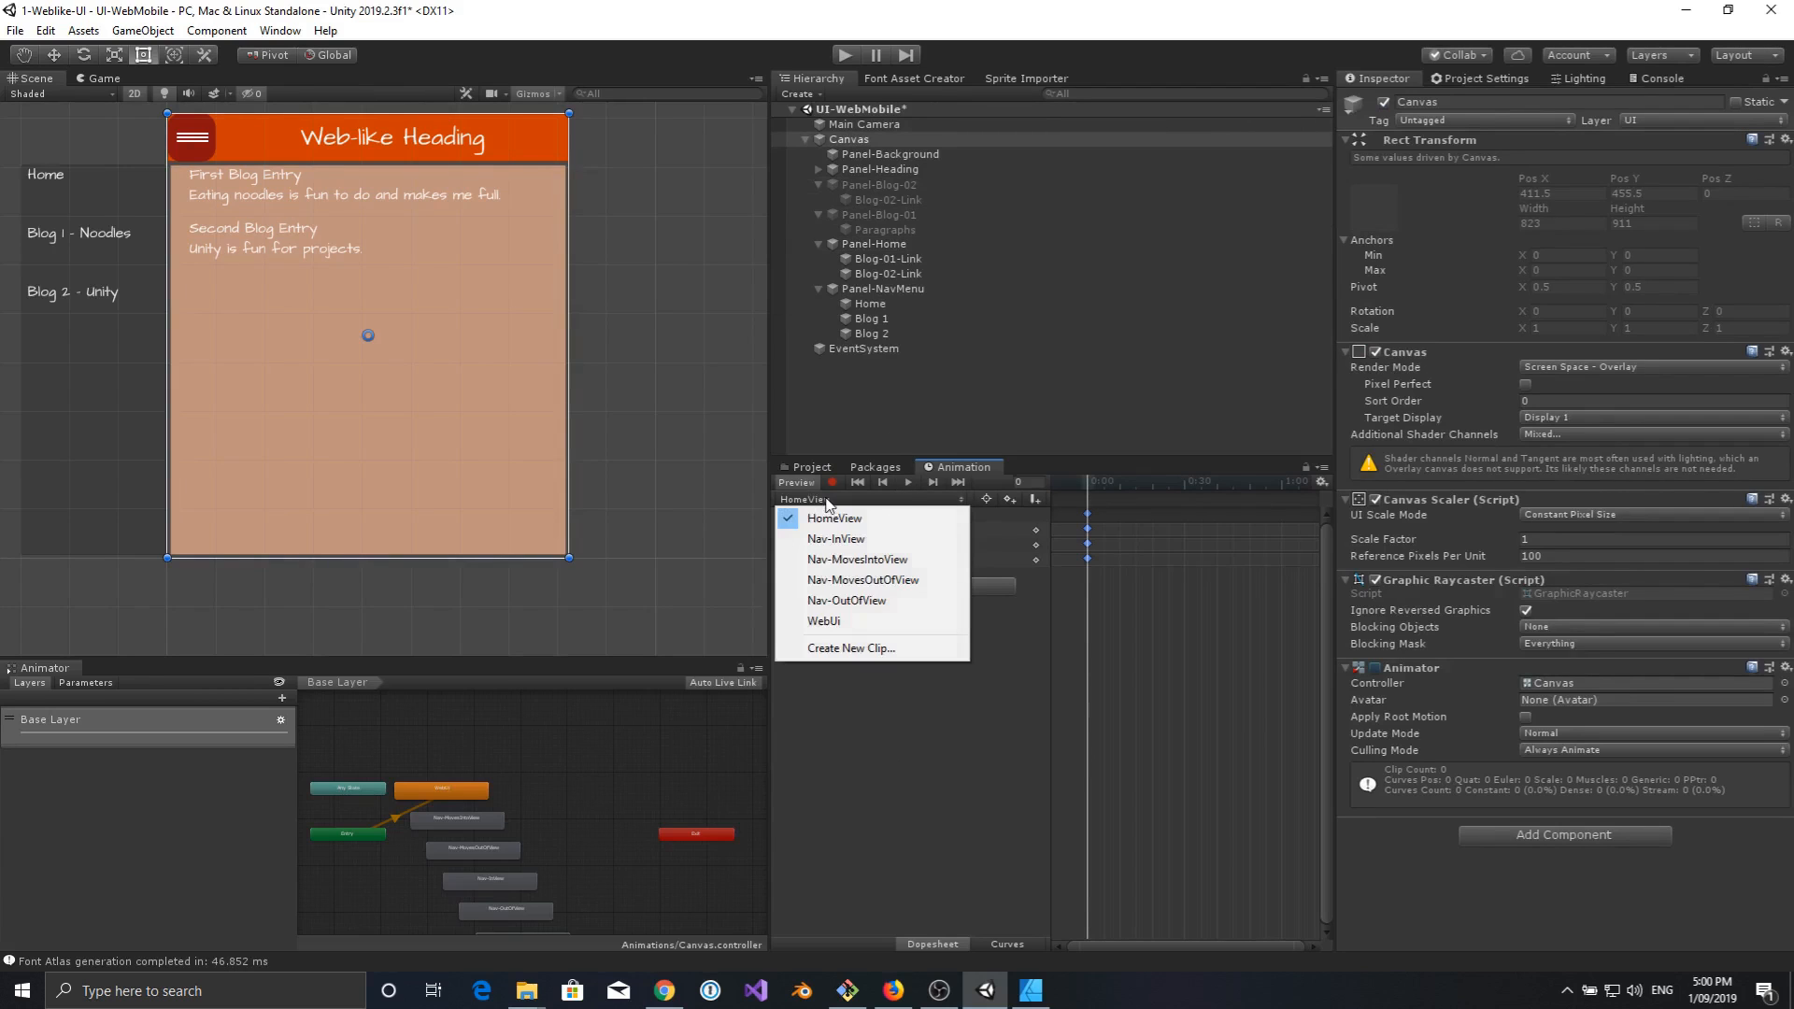
{"action": "left_click", "coordinate": [837, 650]}
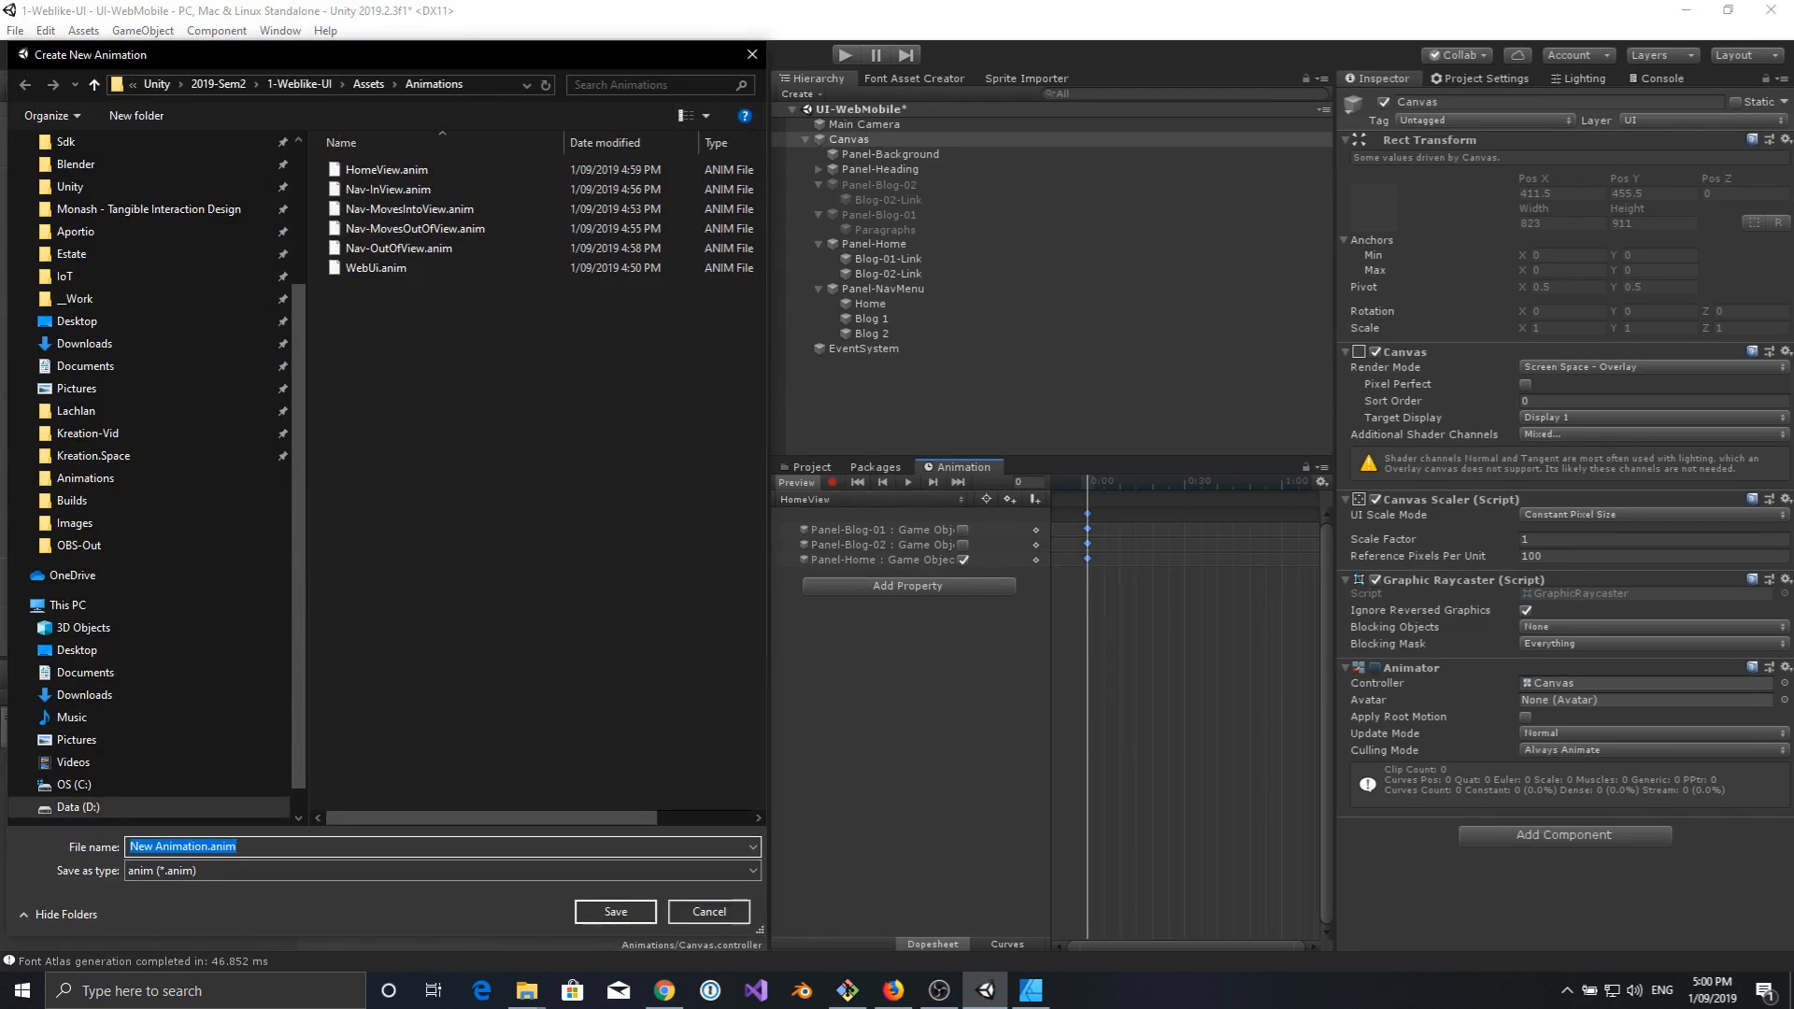
{"action": "type", "text": "Blog01-View"}
{"action": "key", "text": "Return"}
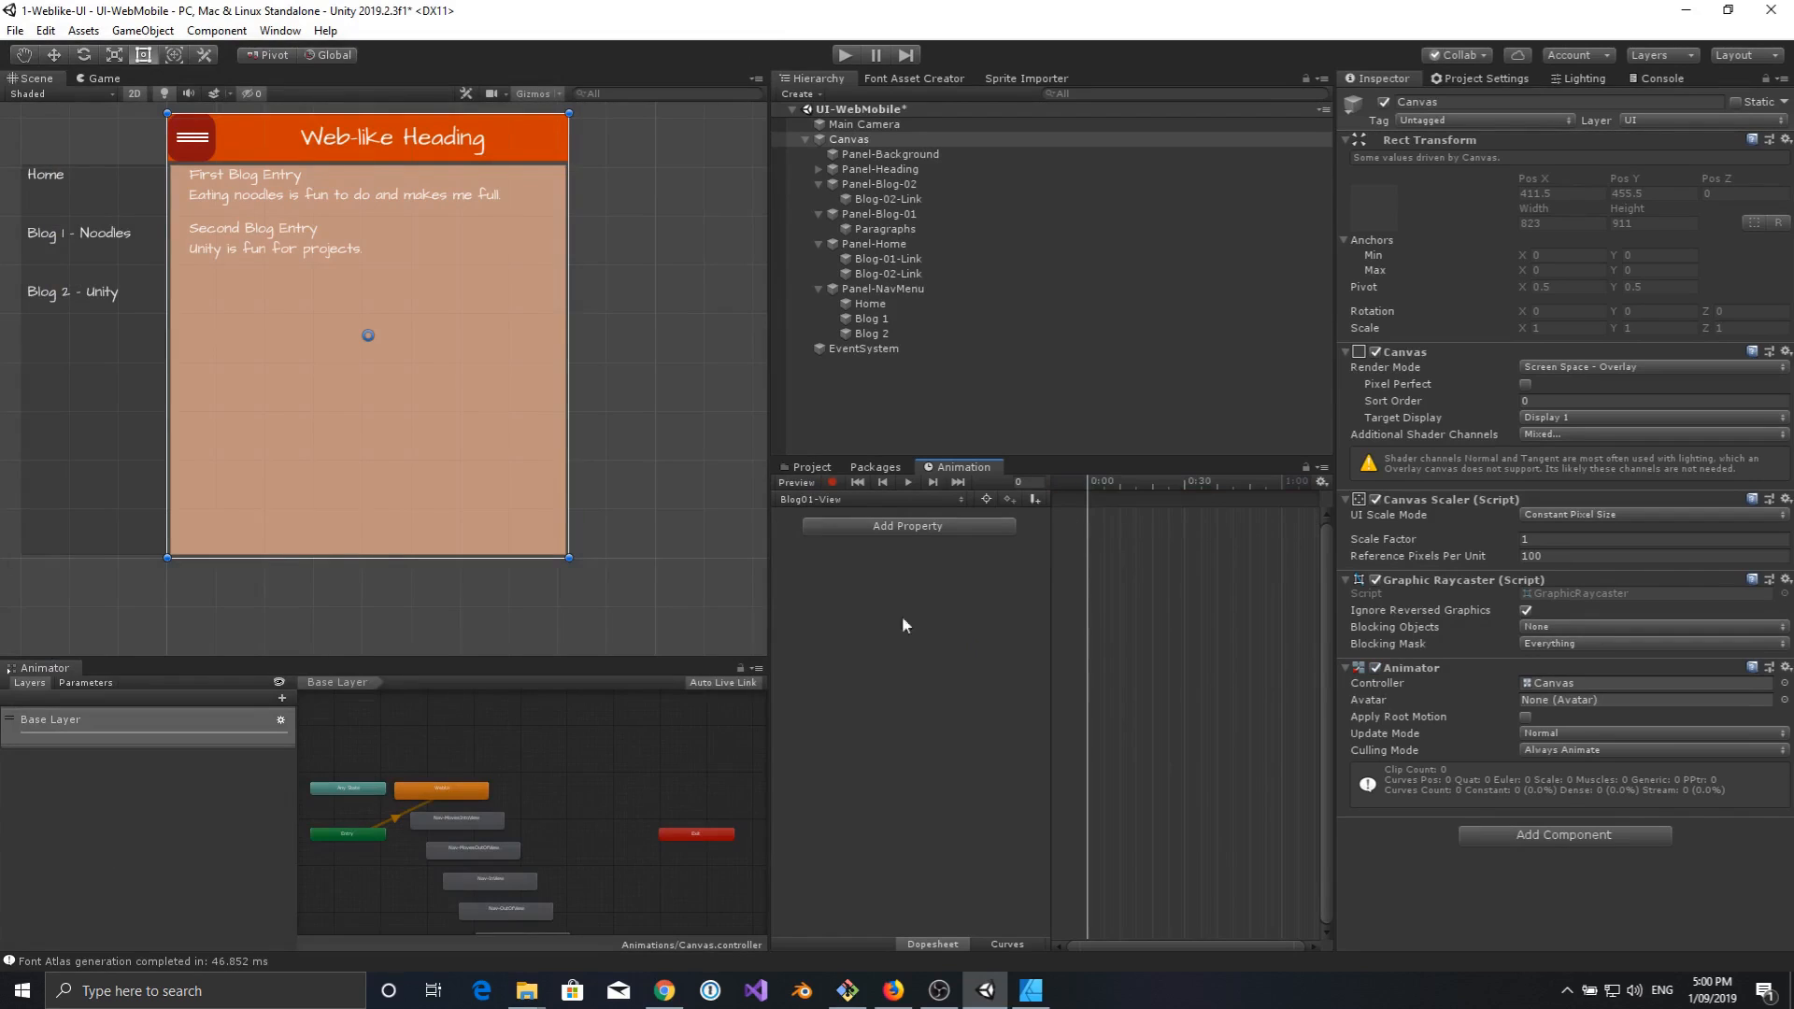
Add the Is Active properties of Panel-Home, Panel-Blog-01 and Panel-Blog-02 to the Blog01-View clip.
{"action": "left_click", "coordinate": [928, 525]}
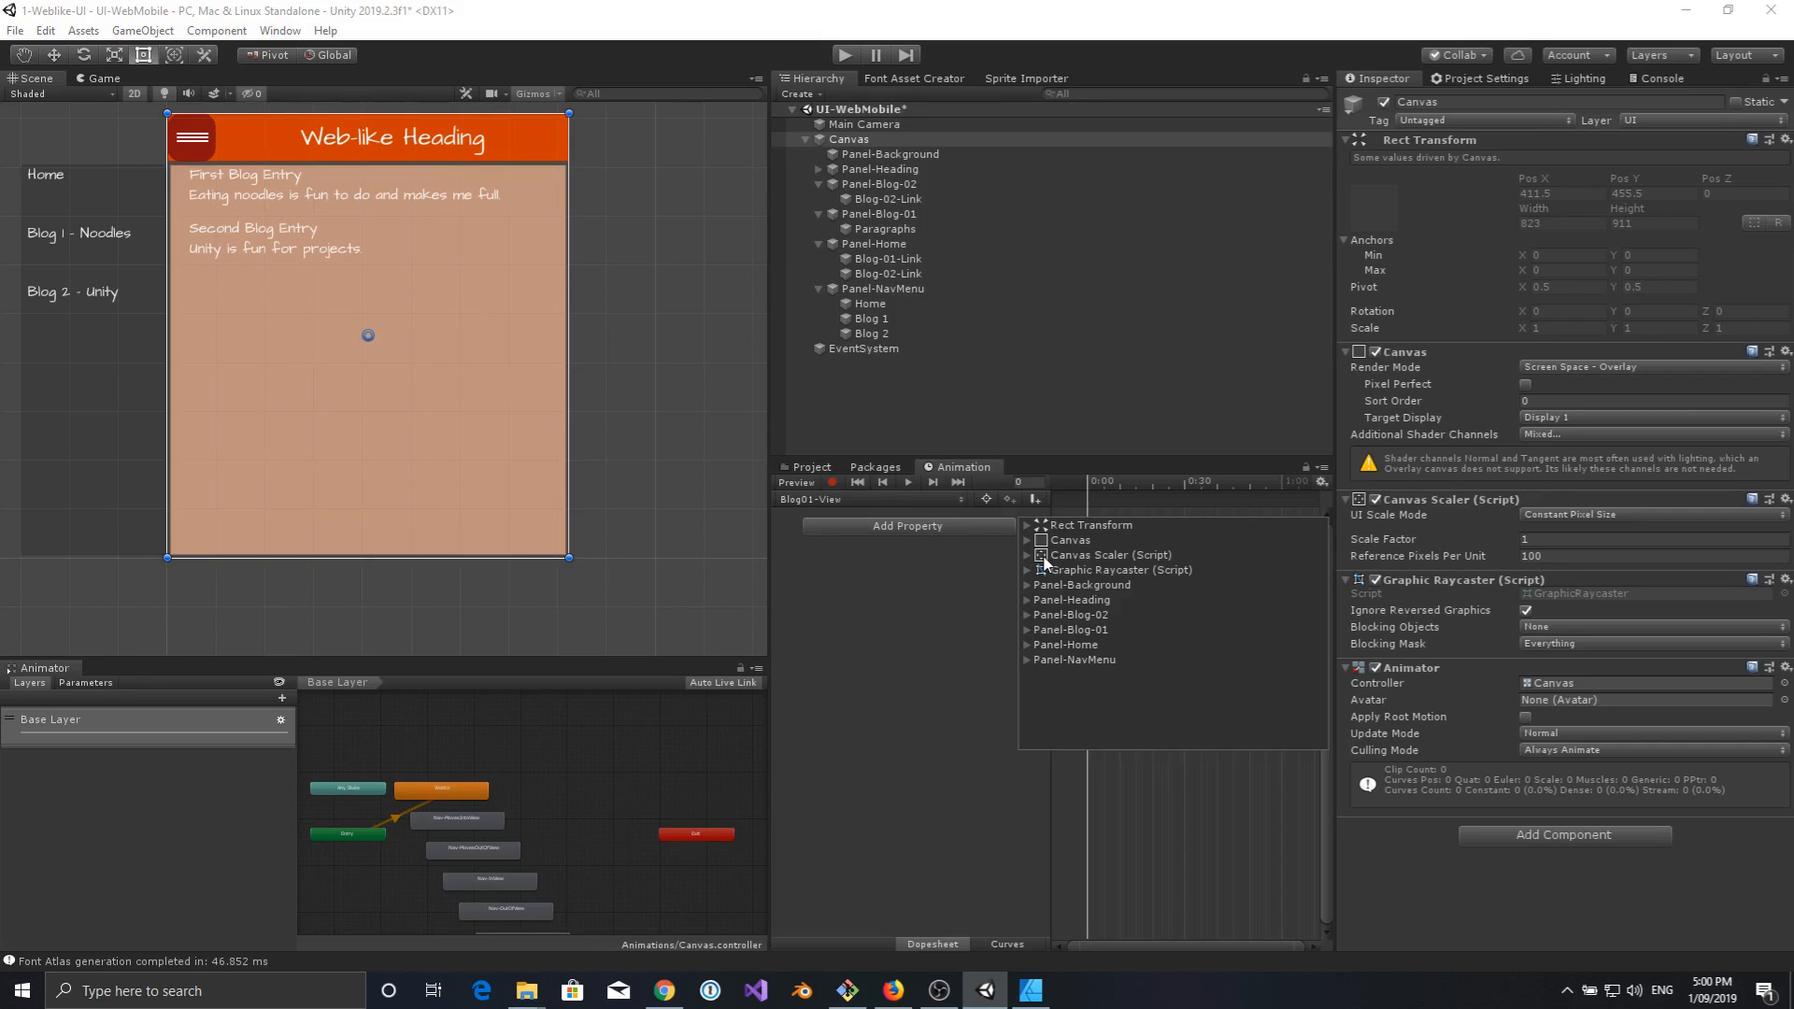
{"action": "left_click", "coordinate": [1027, 645]}
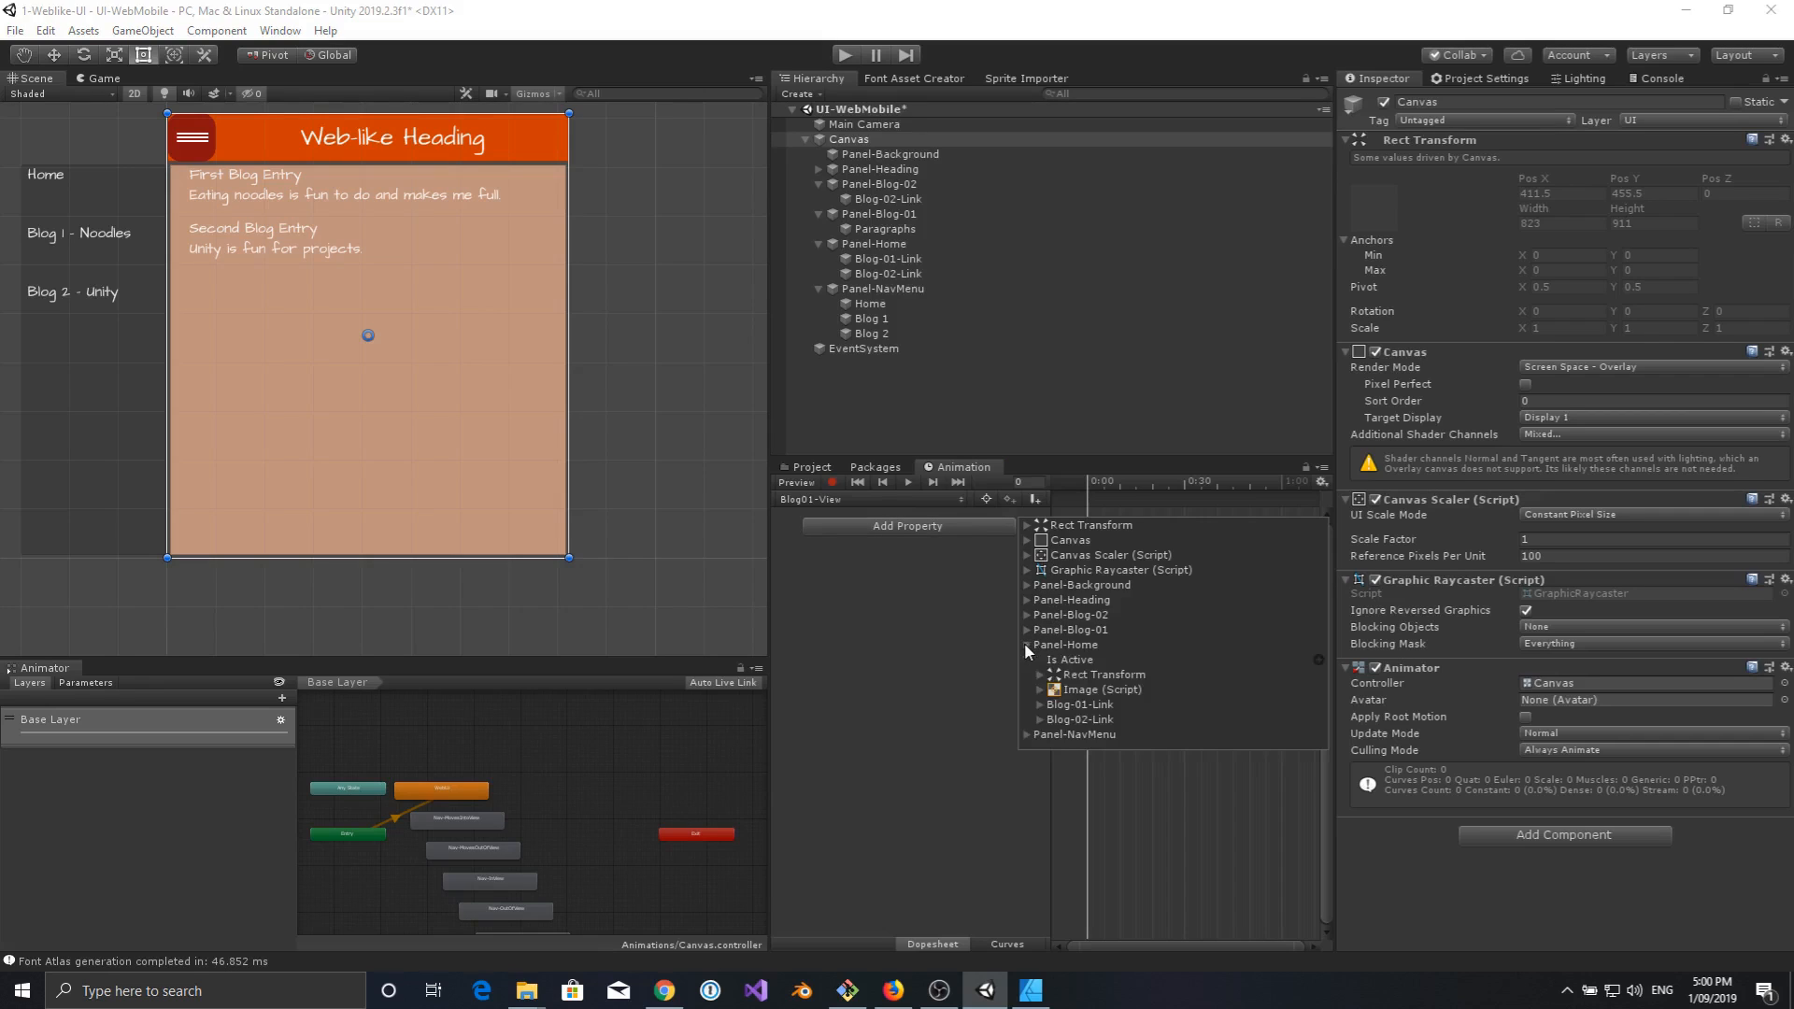
{"action": "left_click", "coordinate": [1318, 659]}
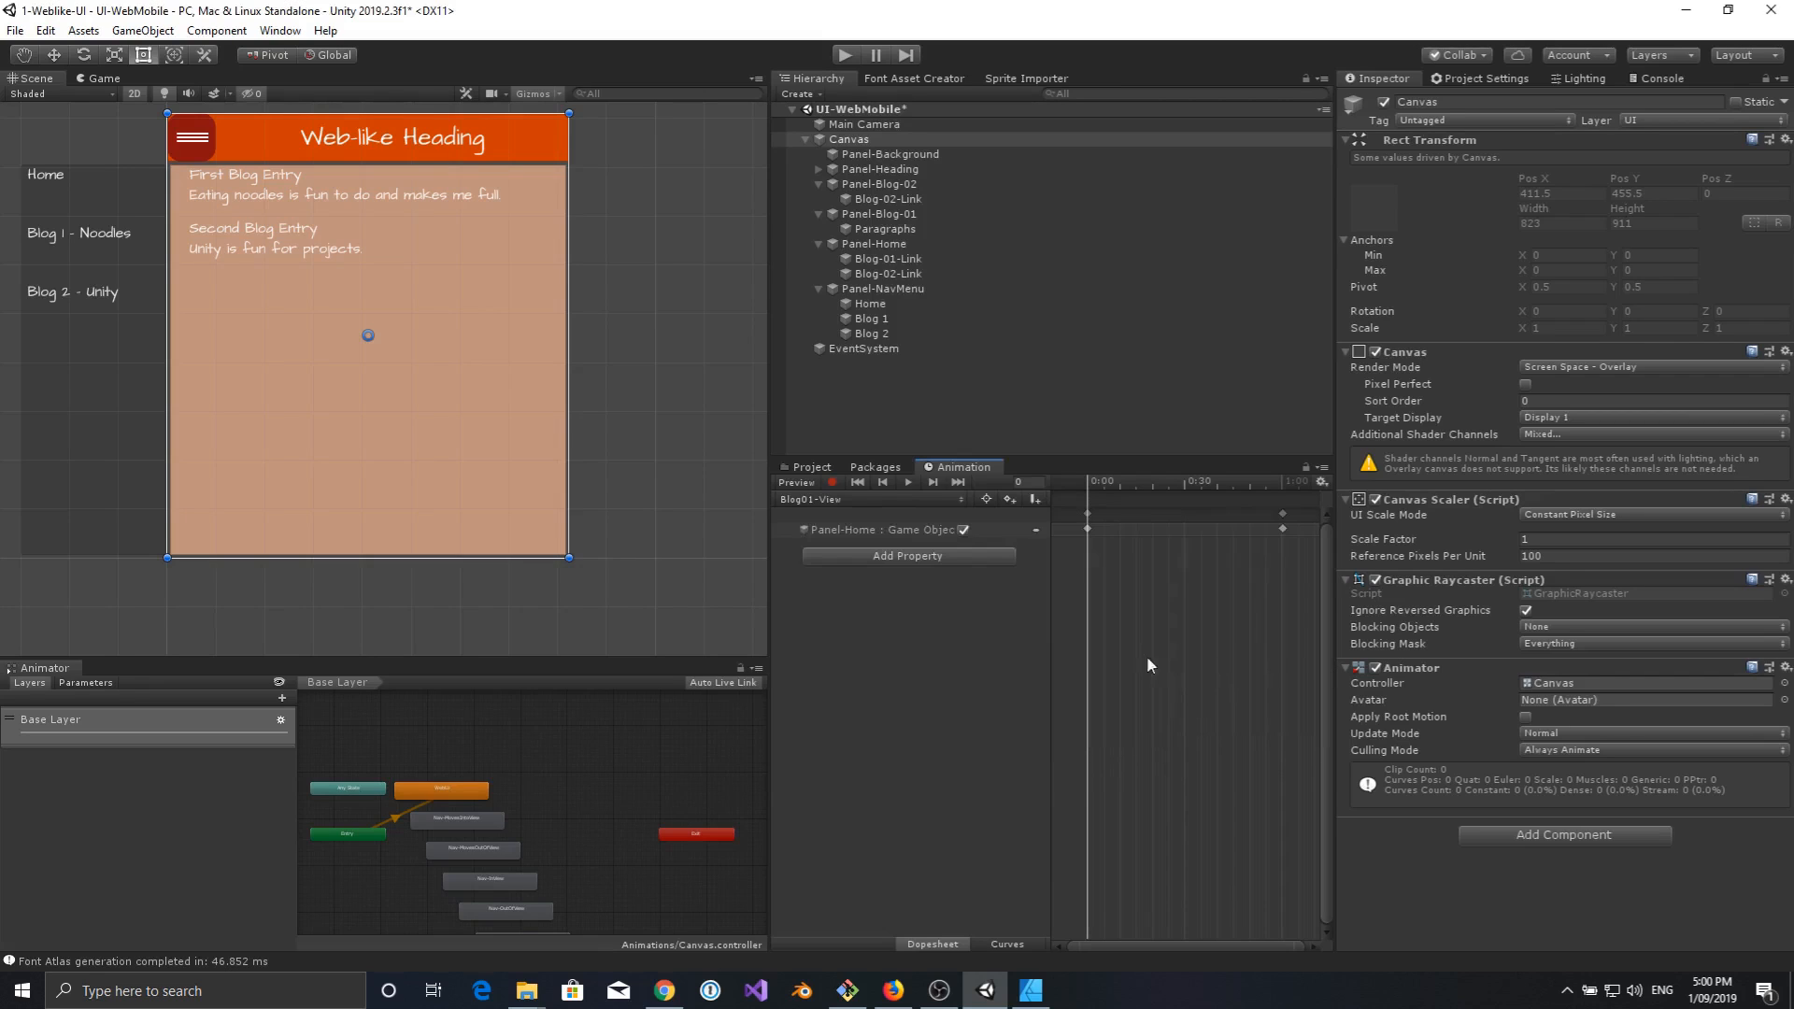
{"action": "left_click", "coordinate": [912, 562]}
{"action": "left_click", "coordinate": [1027, 661]}
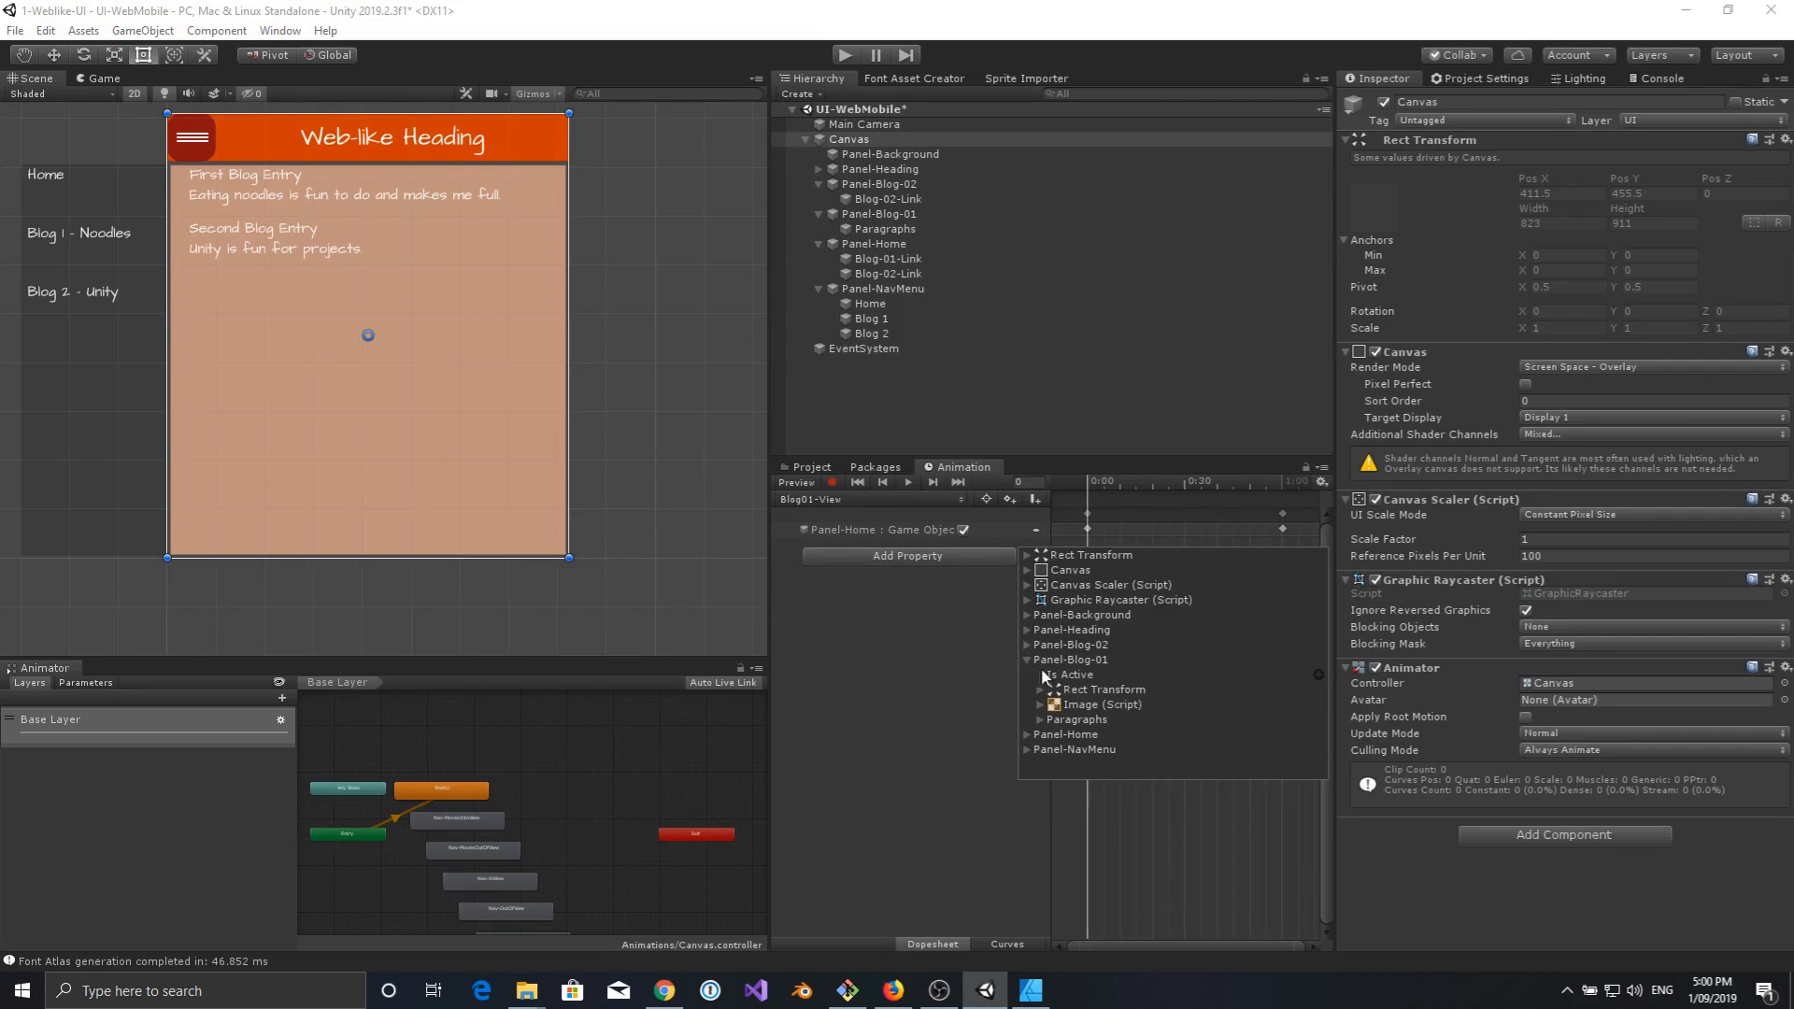
{"action": "left_click", "coordinate": [1318, 675]}
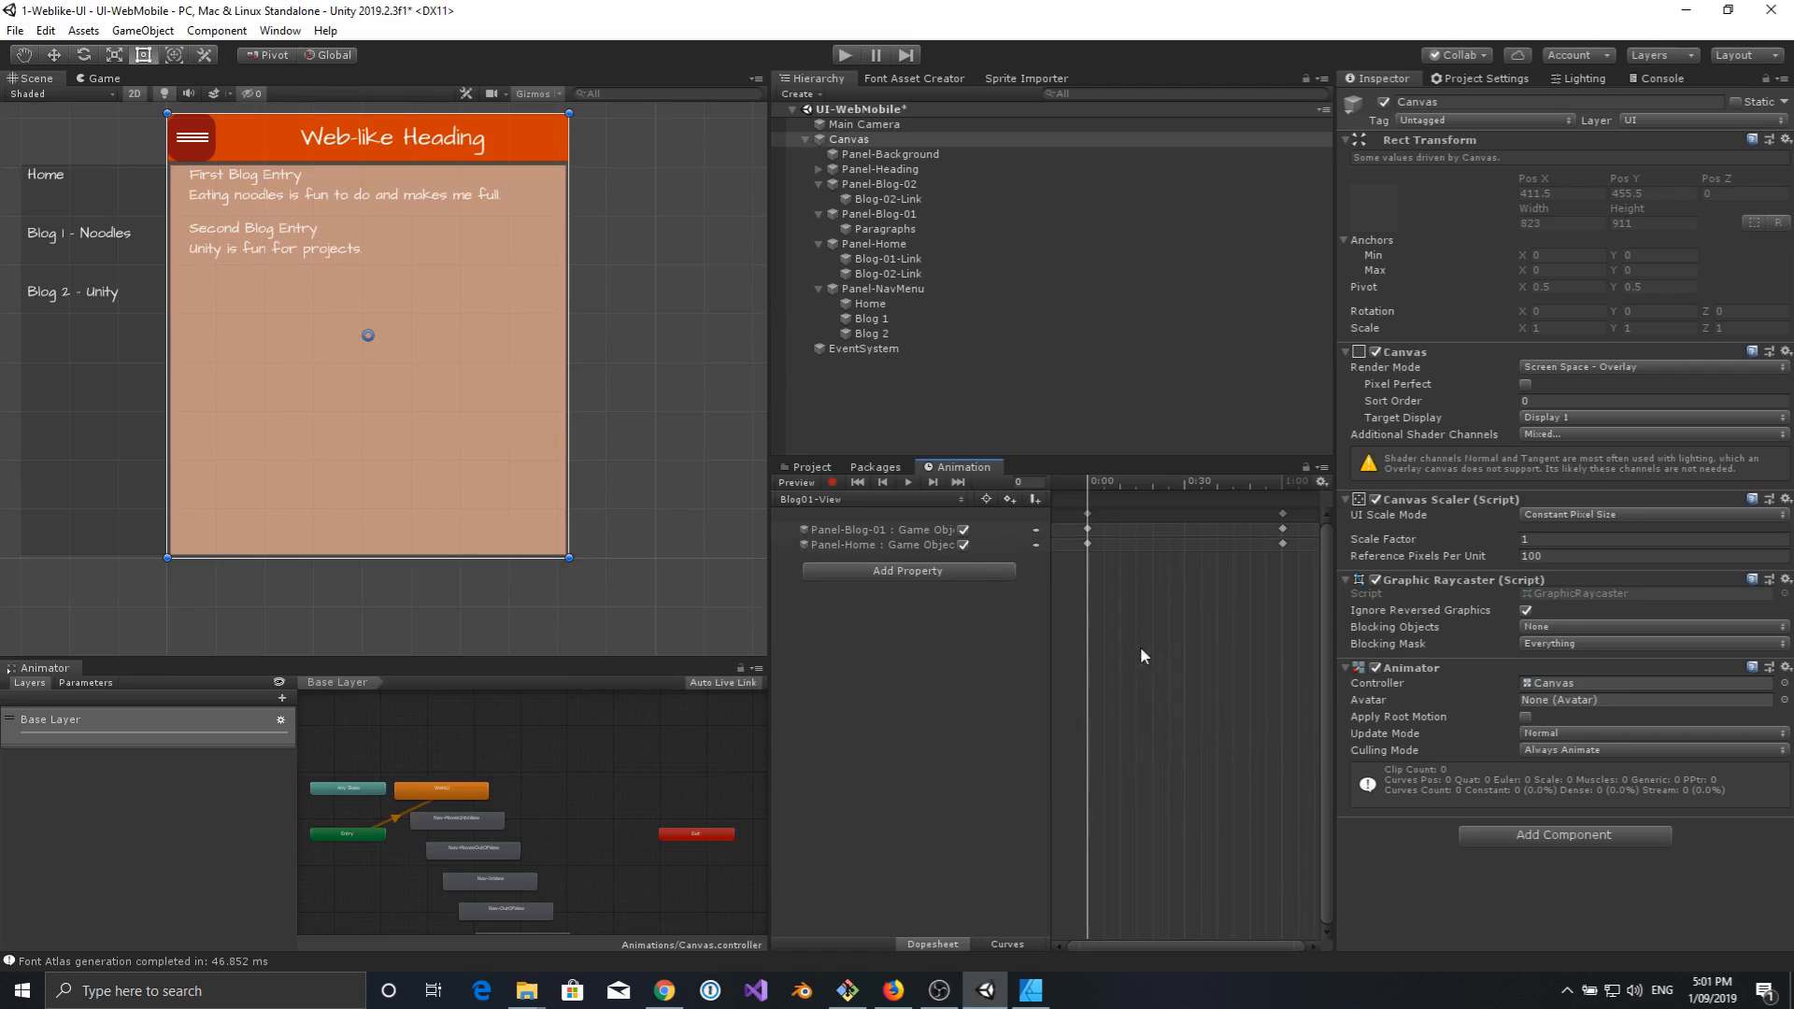
{"action": "left_click", "coordinate": [967, 570]}
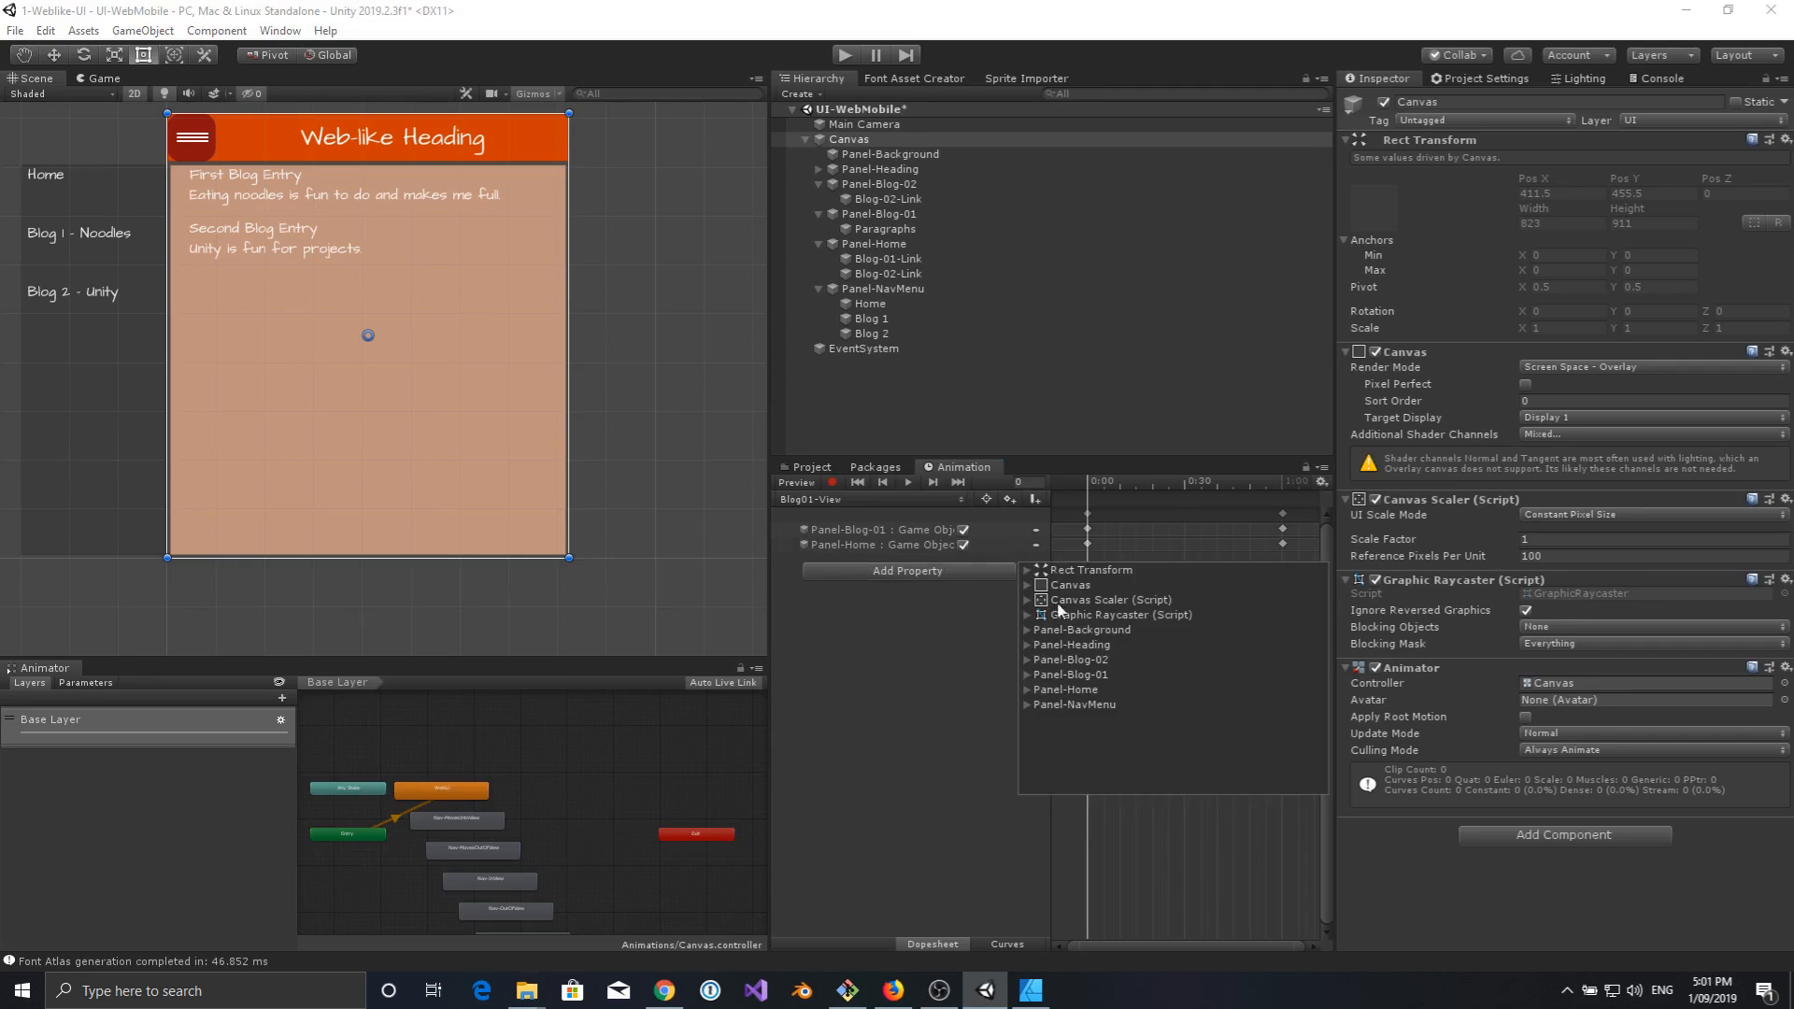
{"action": "left_click", "coordinate": [1028, 660]}
{"action": "left_click", "coordinate": [1316, 675]}
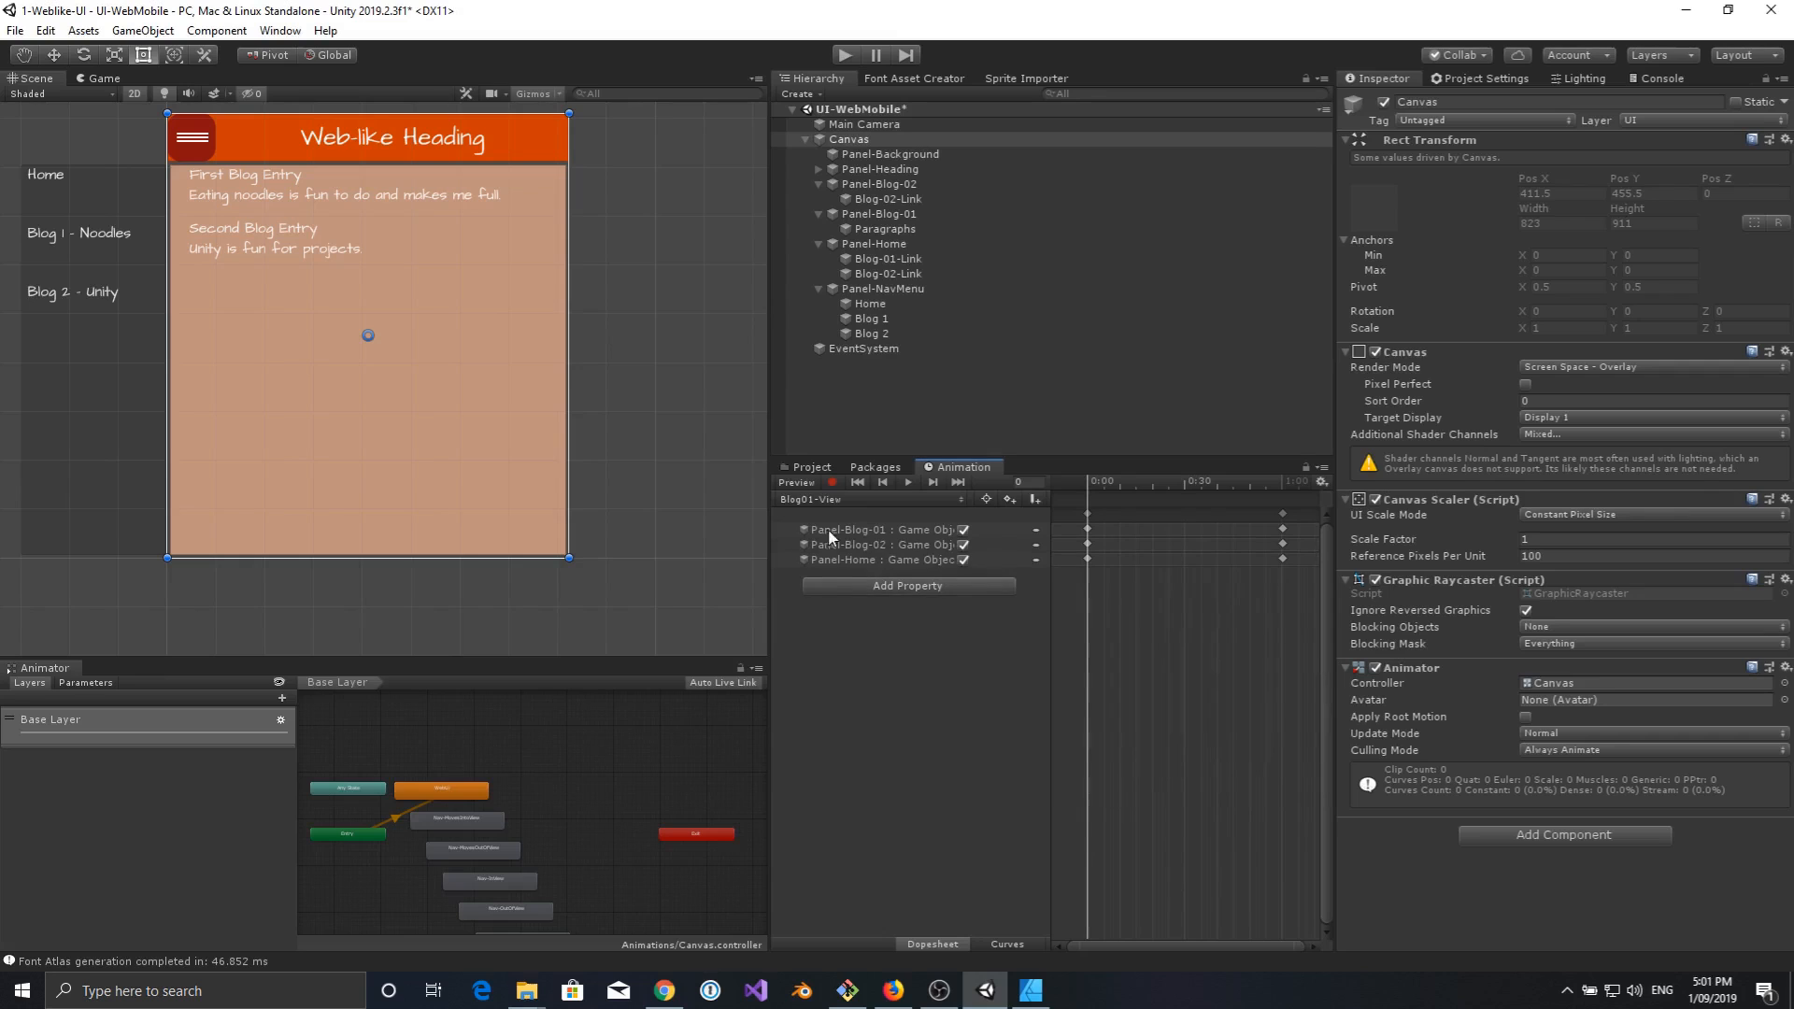
Delete the 1:00 keyframe of all three properties from the Blog01-View clip.
{"action": "left_click", "coordinate": [1284, 513]}
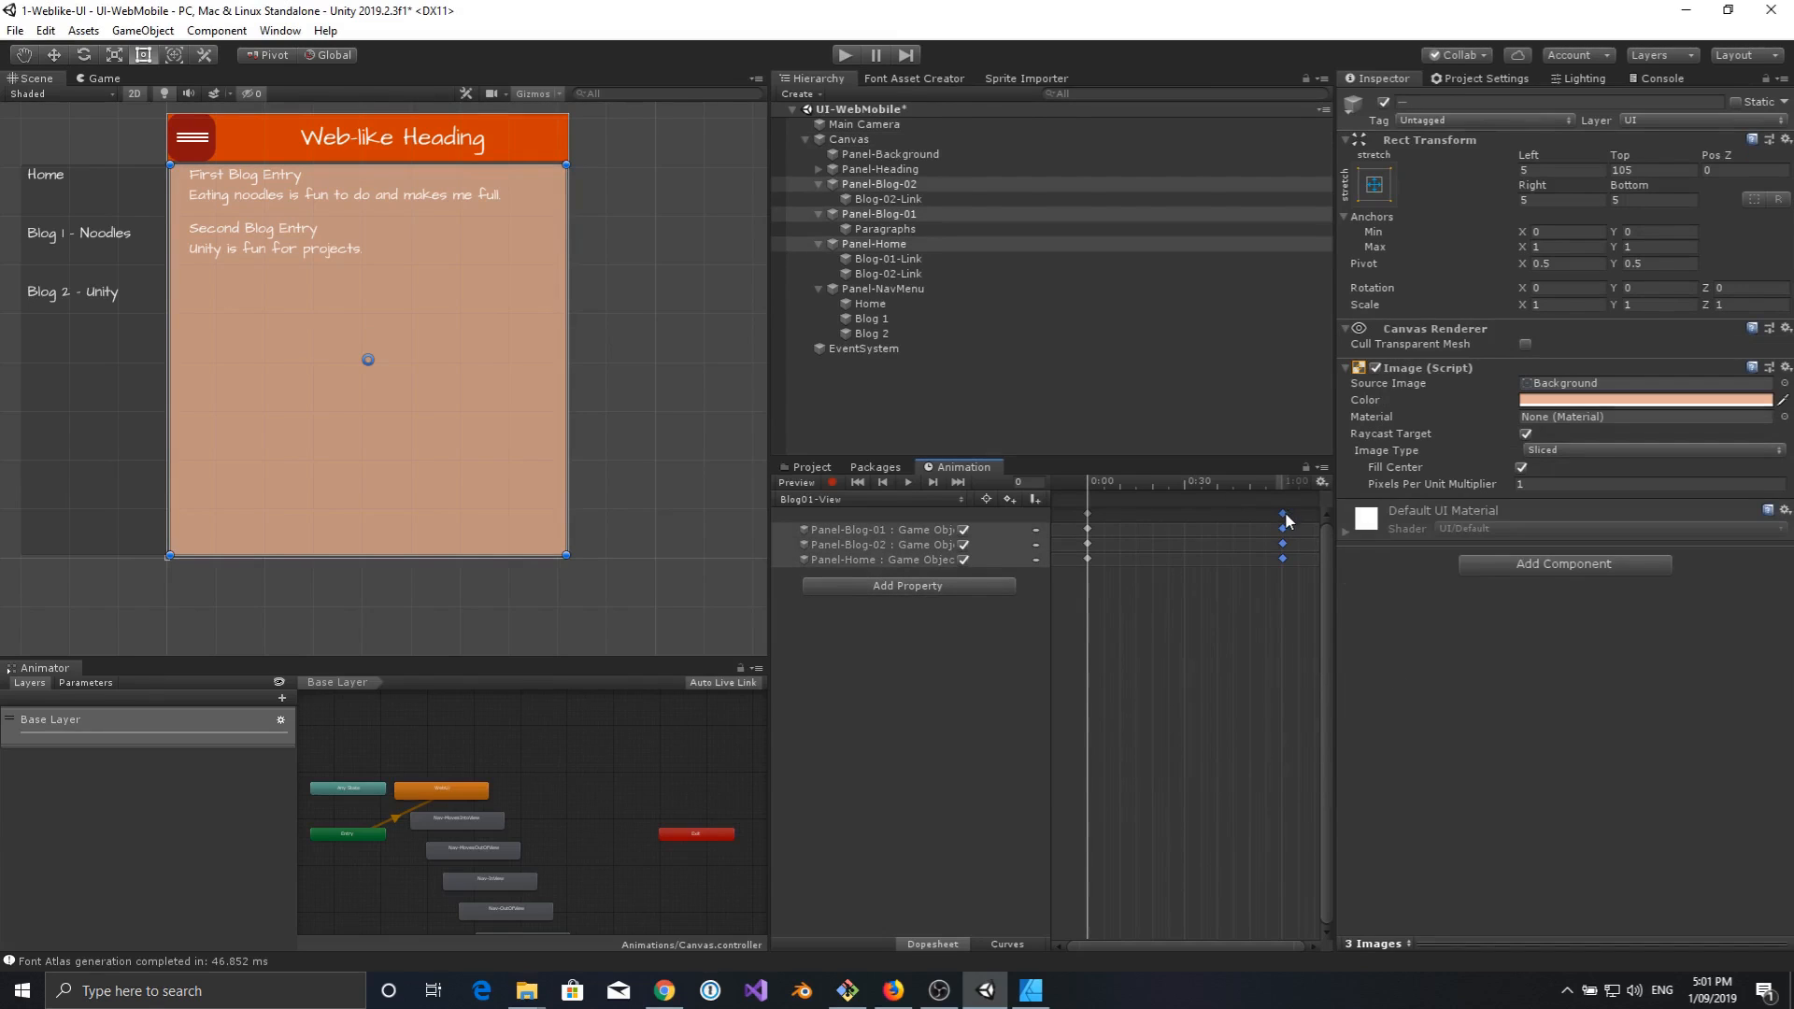
{"action": "right_click", "coordinate": [1286, 519]}
{"action": "left_click", "coordinate": [1321, 548]}
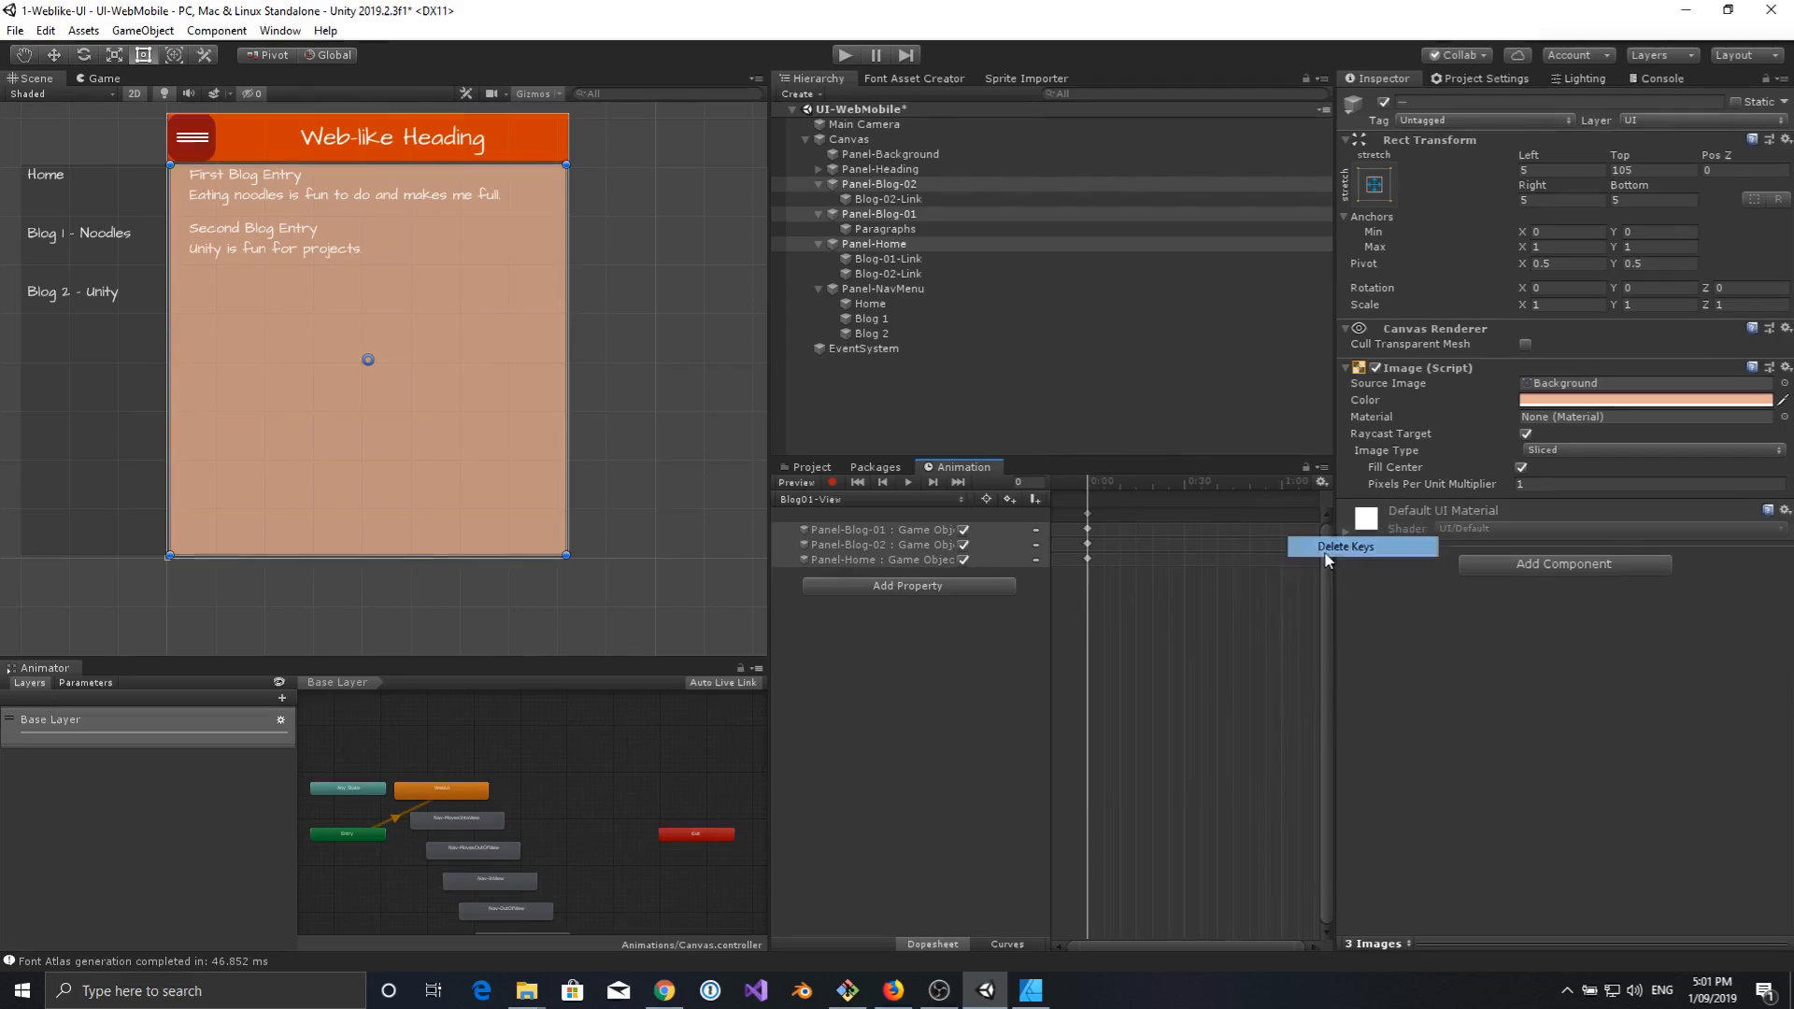
Make Panel-Blog-02 and Panel-Home inactive at 0:00 of Blog01-View, keeping Panel-Blog-01 active, and preview the clip.
{"action": "left_click", "coordinate": [1087, 514]}
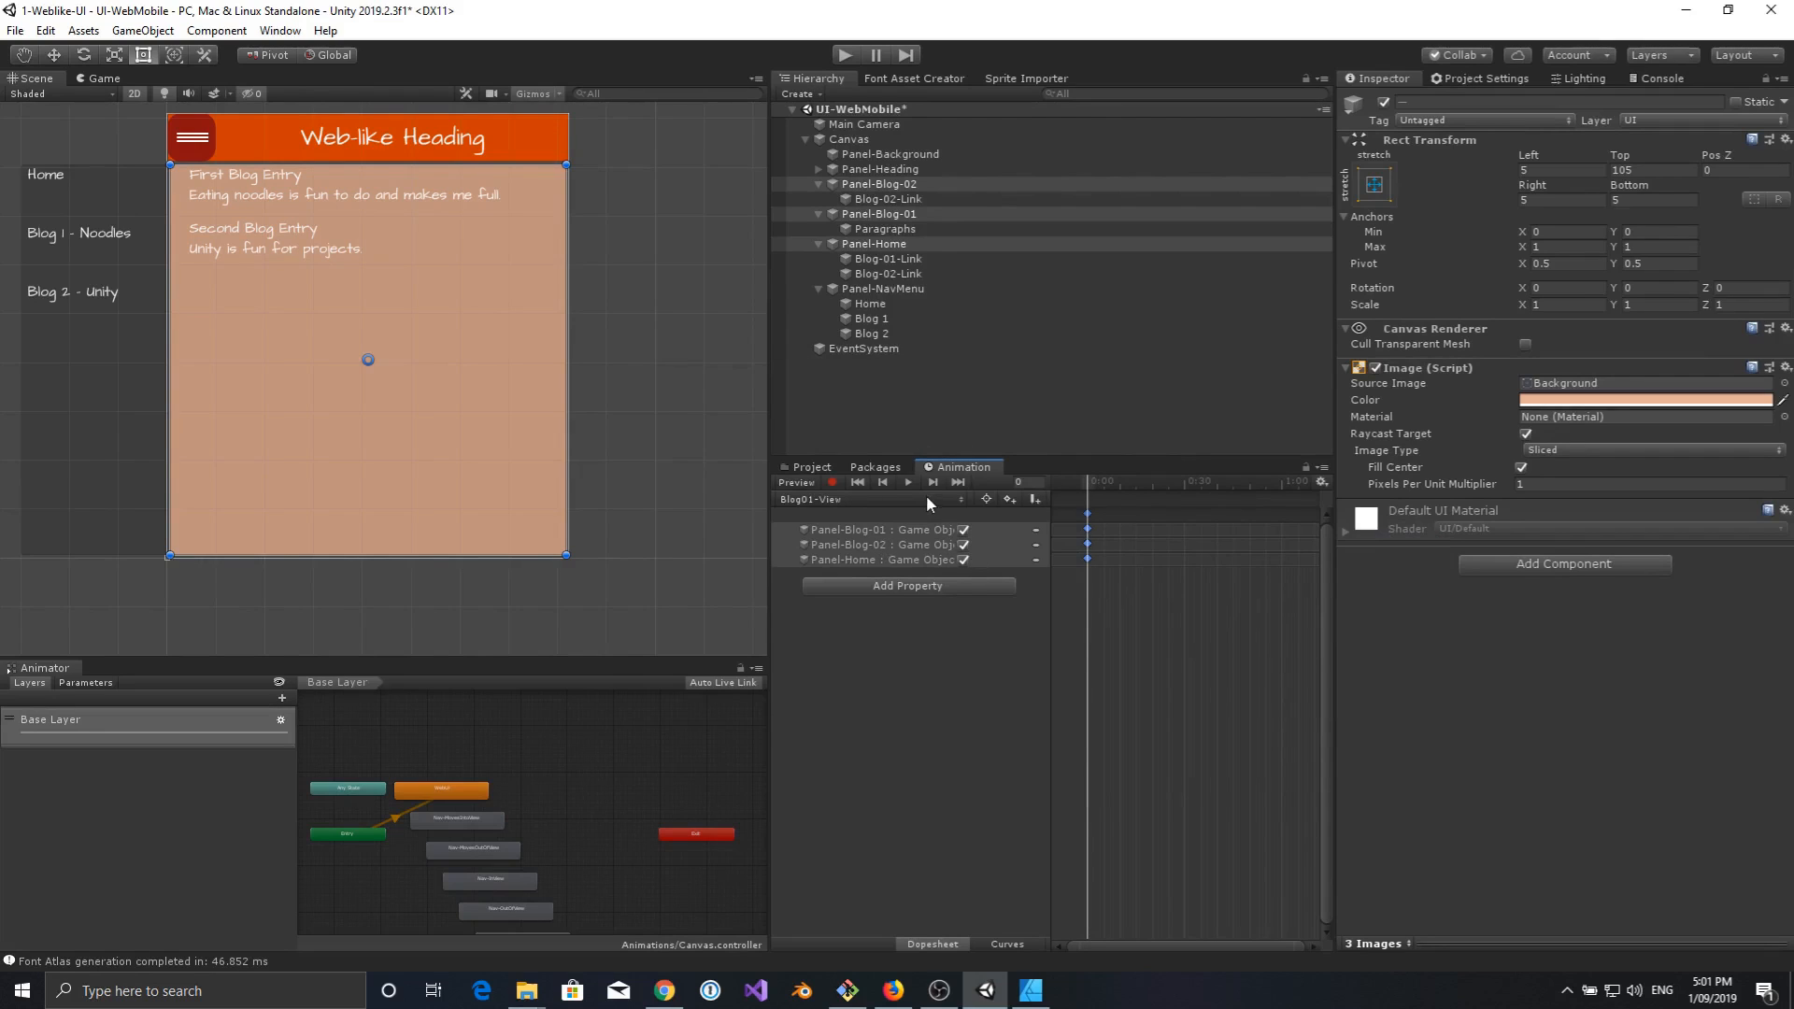
{"action": "left_click", "coordinate": [963, 545]}
{"action": "left_click", "coordinate": [964, 560]}
{"action": "left_click", "coordinate": [964, 560]}
{"action": "left_click", "coordinate": [908, 482]}
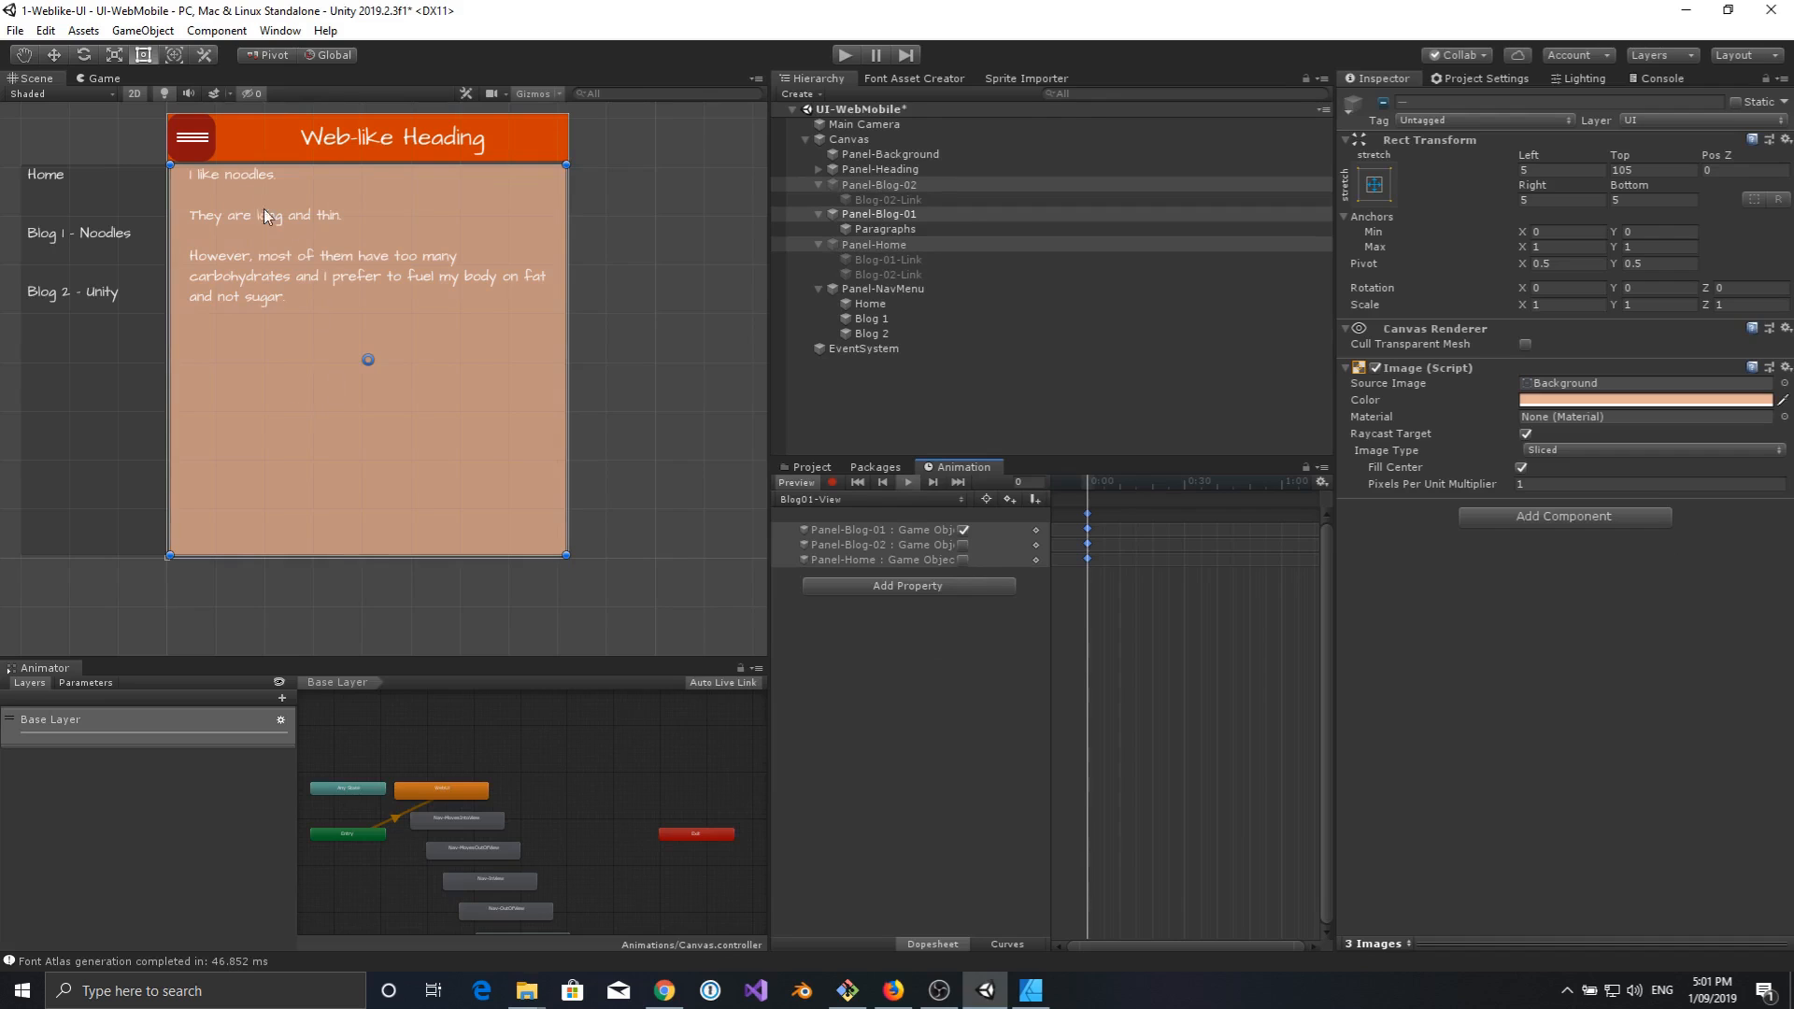
{"action": "left_click", "coordinate": [908, 483]}
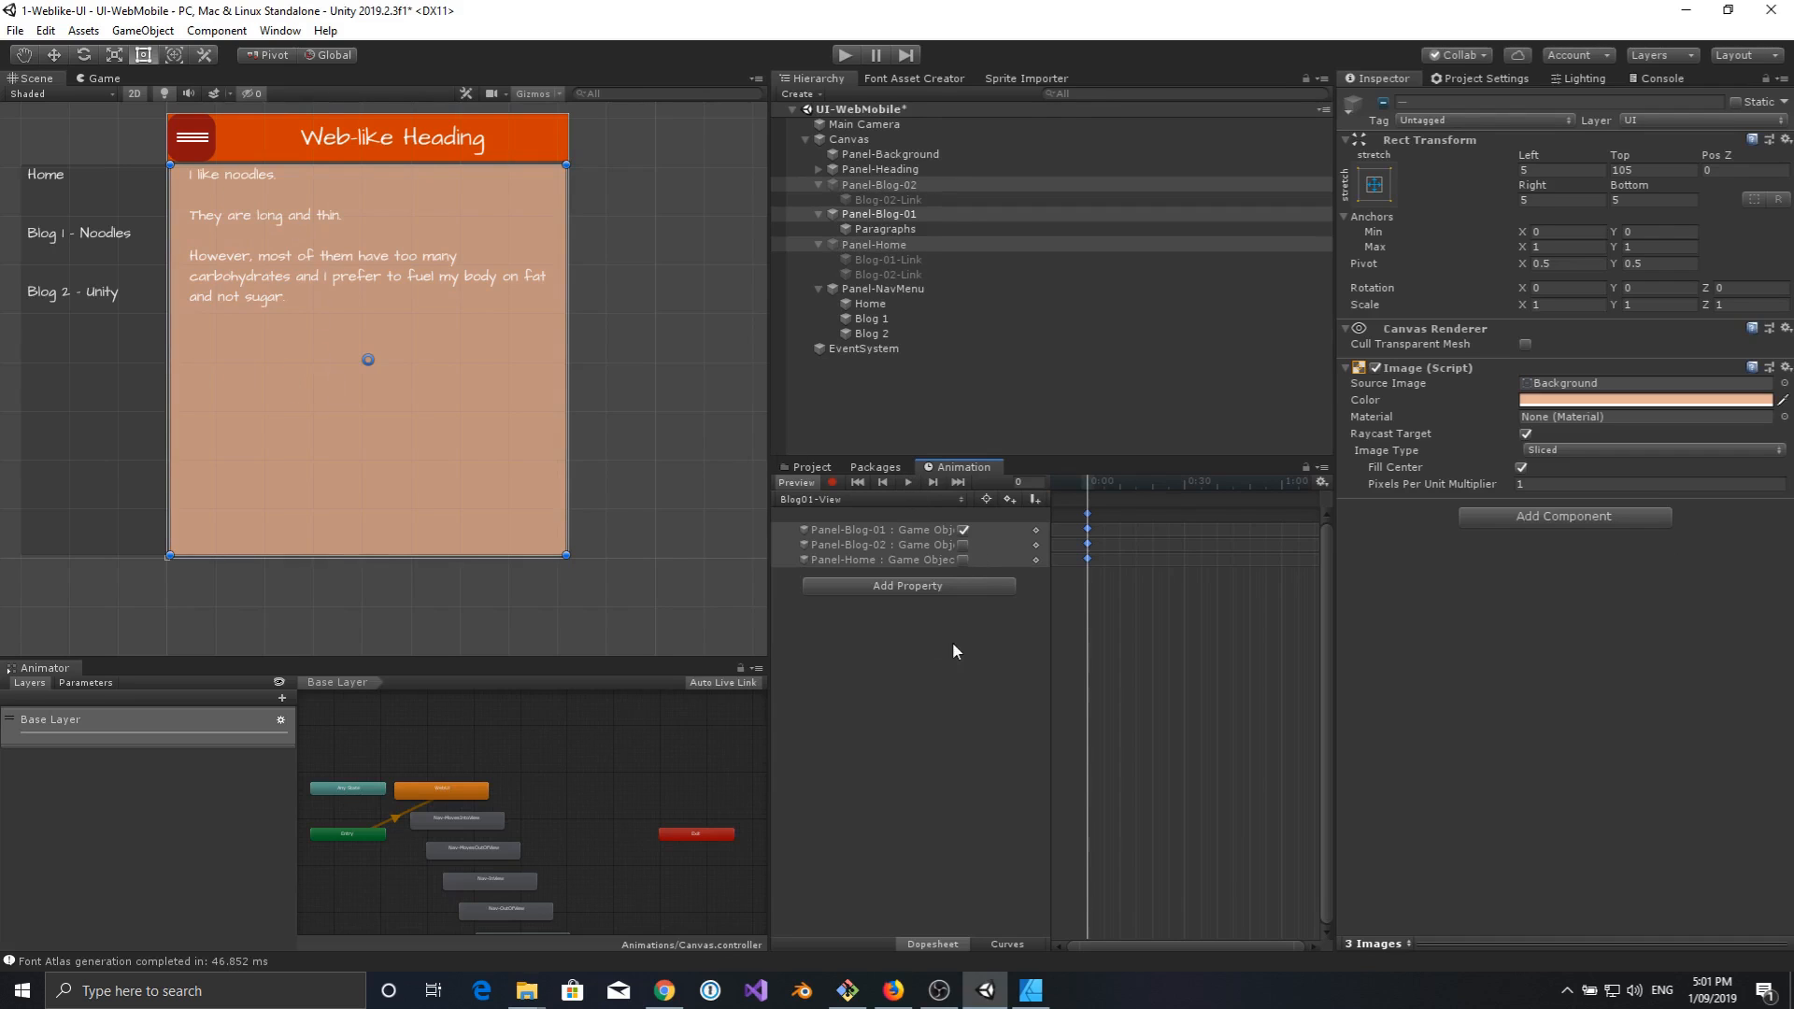
Create another animation clip named Blog02-View in the Animations folder.
{"action": "left_click", "coordinate": [856, 502]}
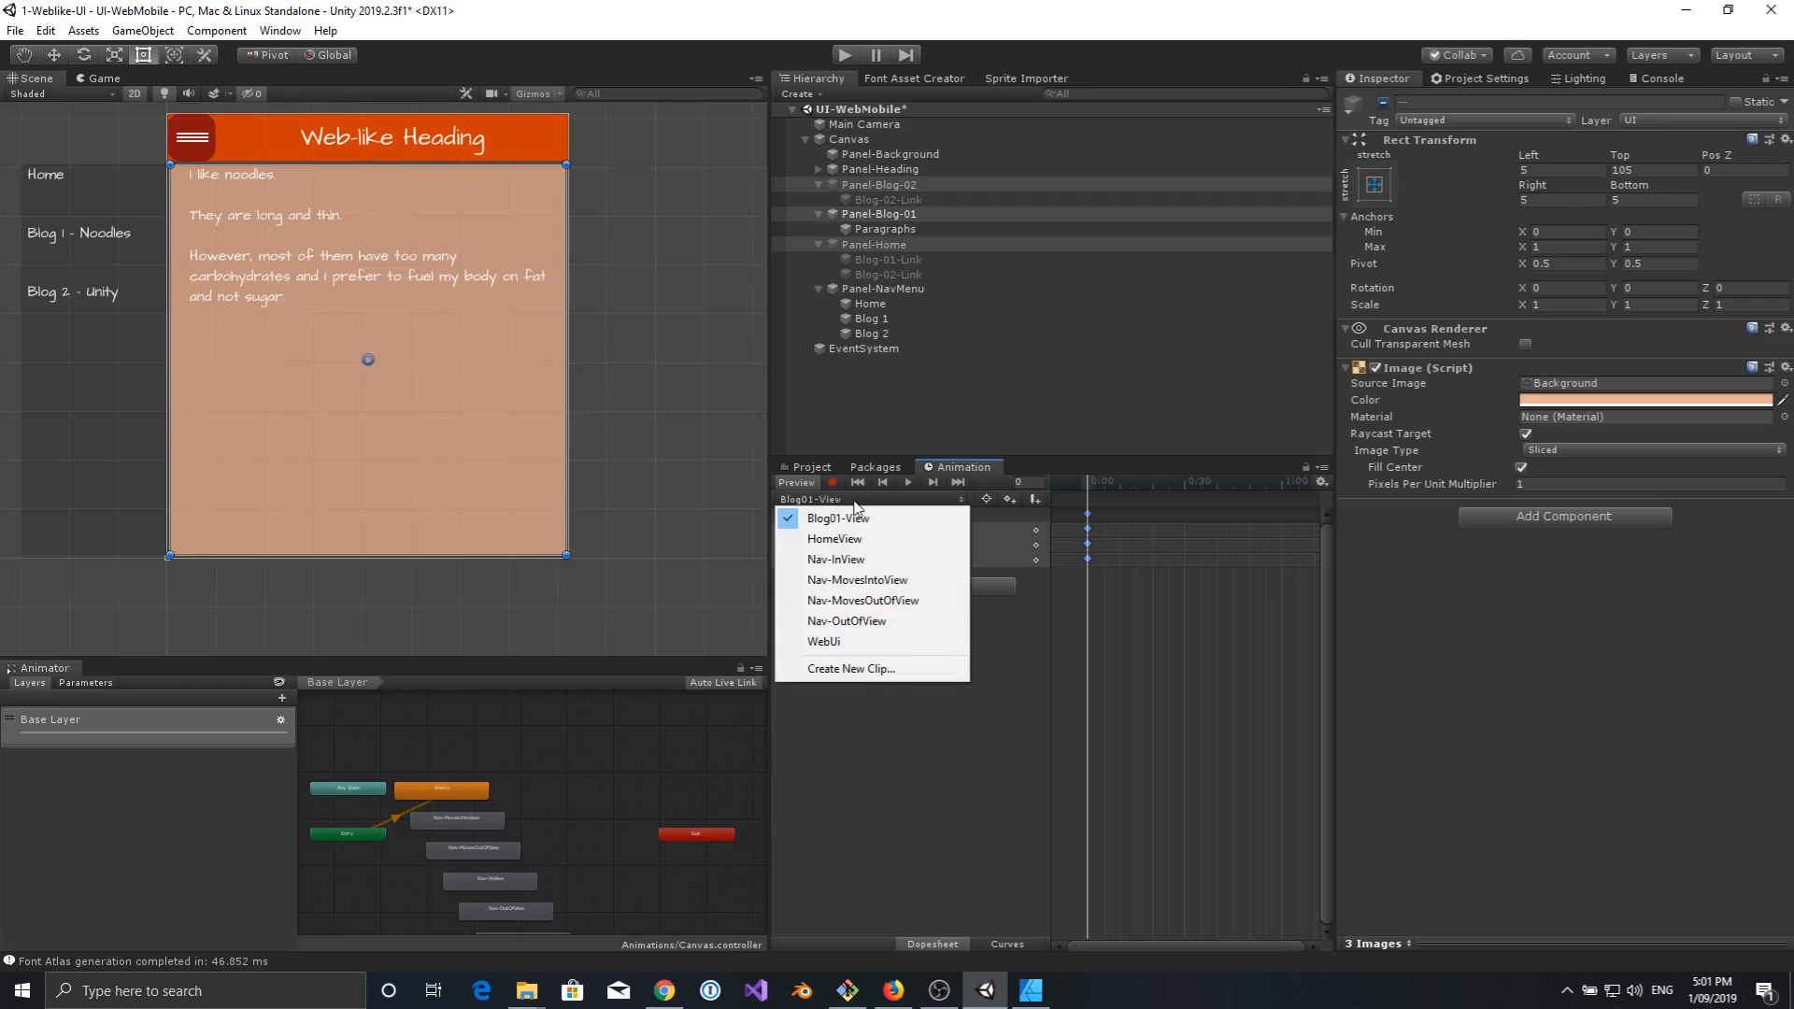
{"action": "left_click", "coordinate": [856, 669]}
{"action": "type", "text": "Bo"}
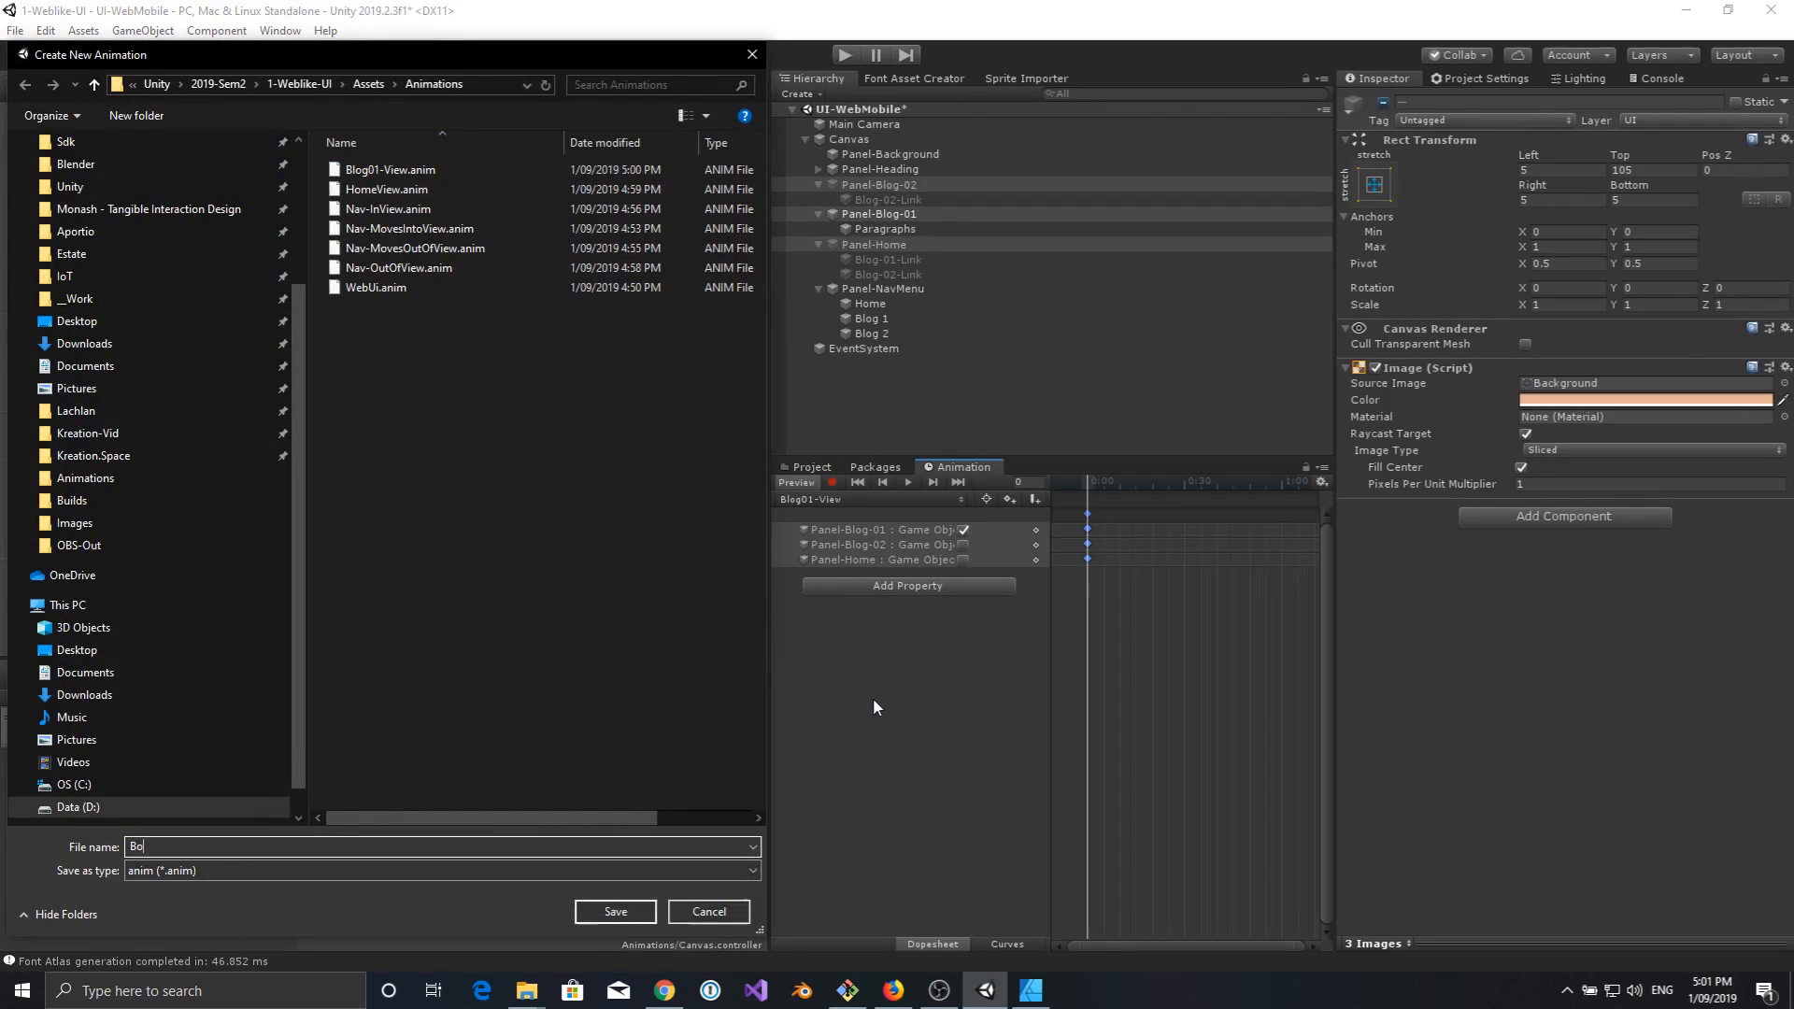
{"action": "key", "text": "BackSpace"}
{"action": "type", "text": "log0"}
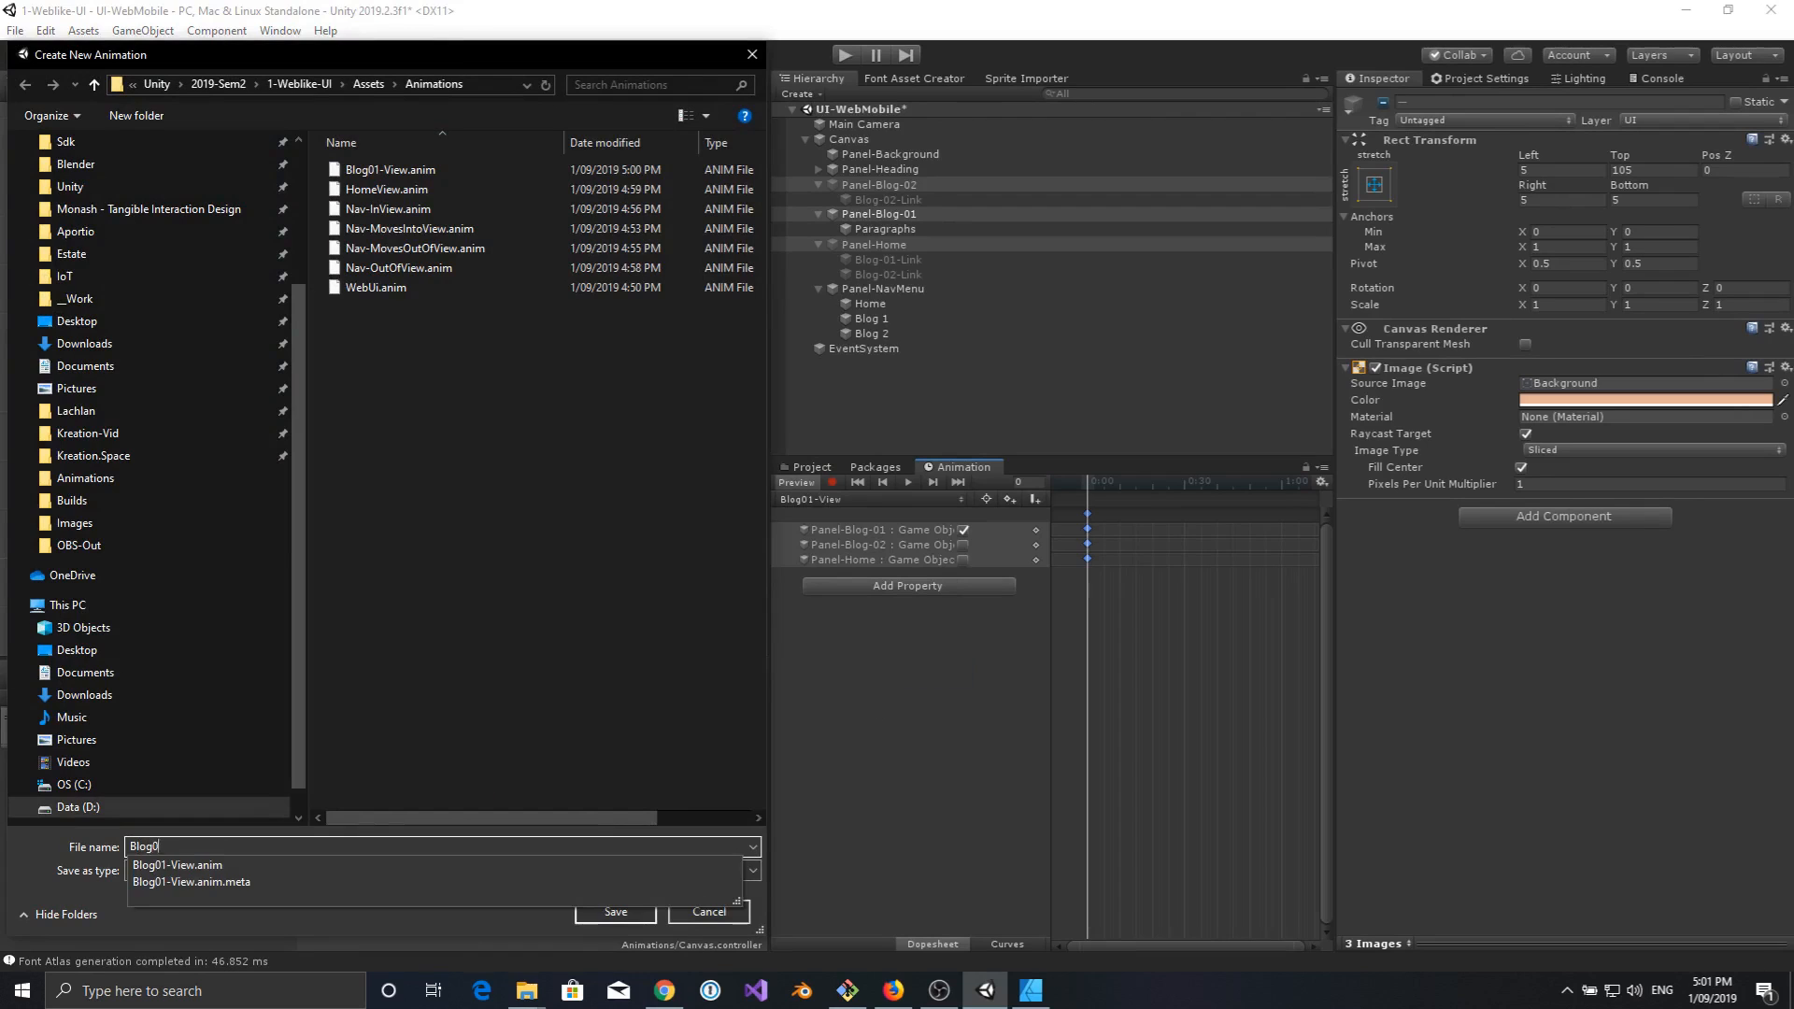
{"action": "type", "text": "2-View"}
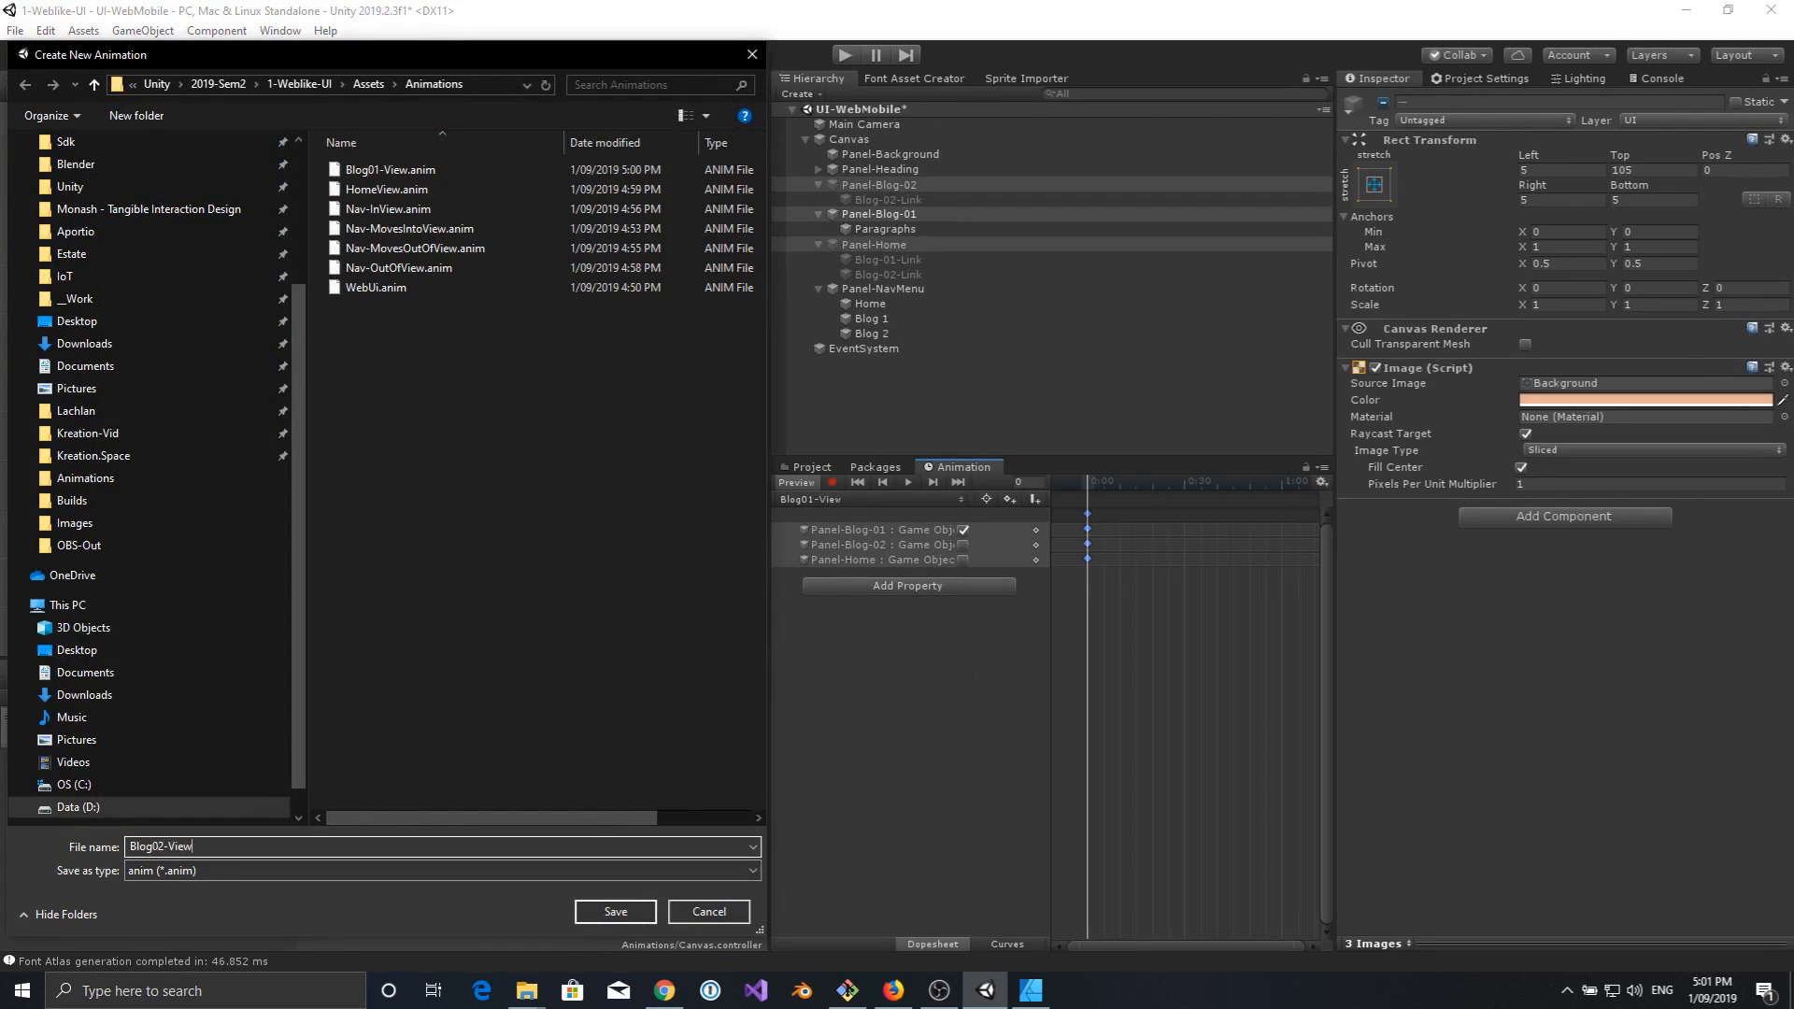
{"action": "key", "text": "Return"}
Add the Is Active properties of Panel-Home, Panel-Blog-01 and Panel-Blog-02 to the Blog02-View clip.
{"action": "left_click", "coordinate": [885, 527]}
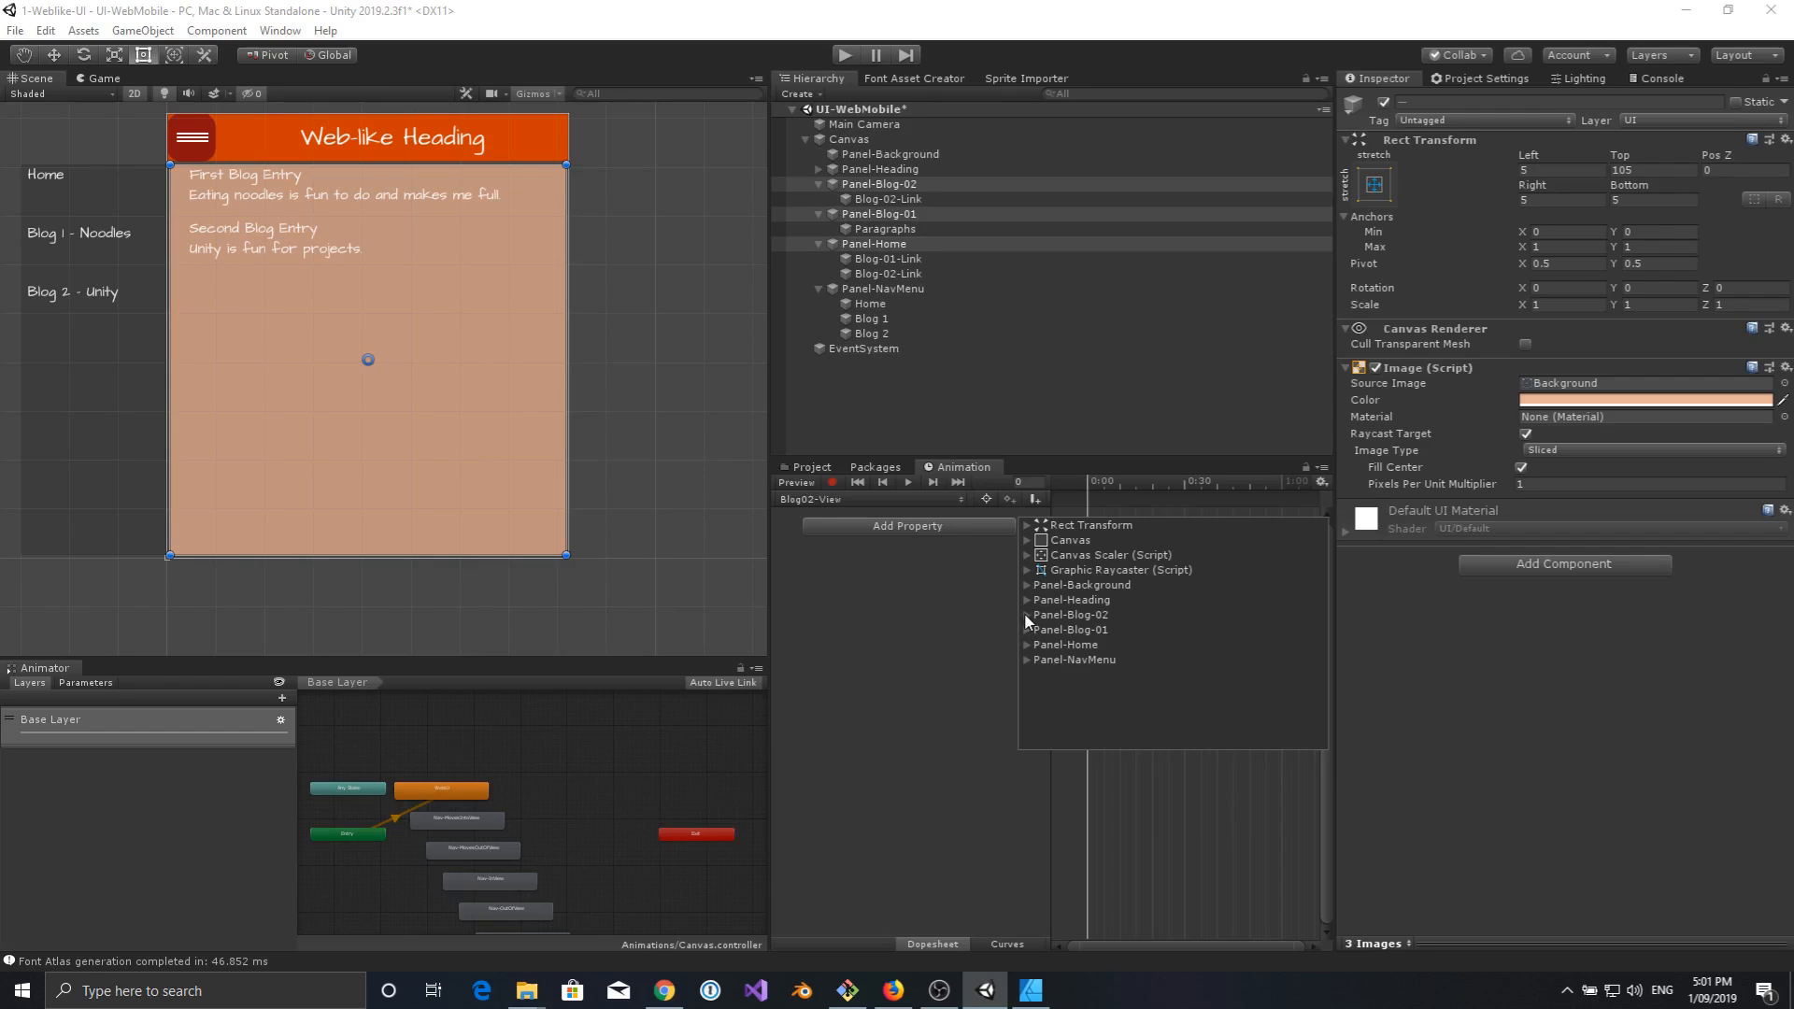
{"action": "left_click", "coordinate": [1028, 645]}
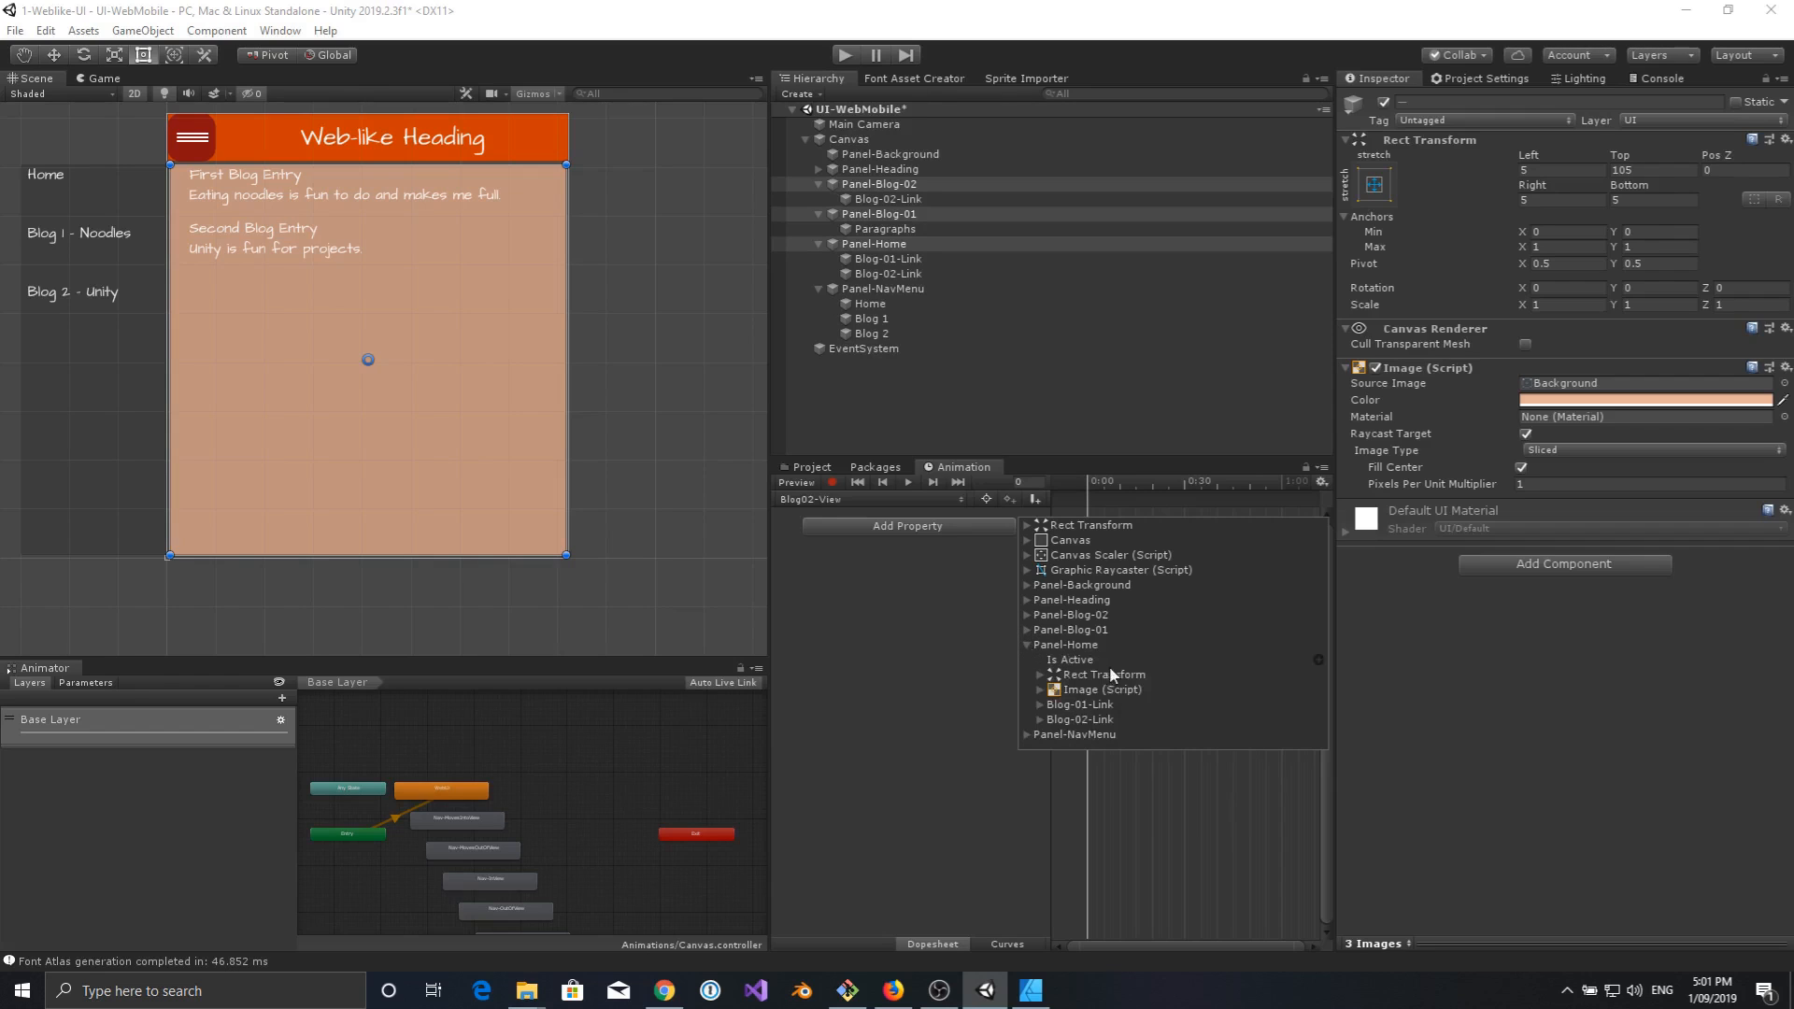
{"action": "left_click", "coordinate": [1318, 660]}
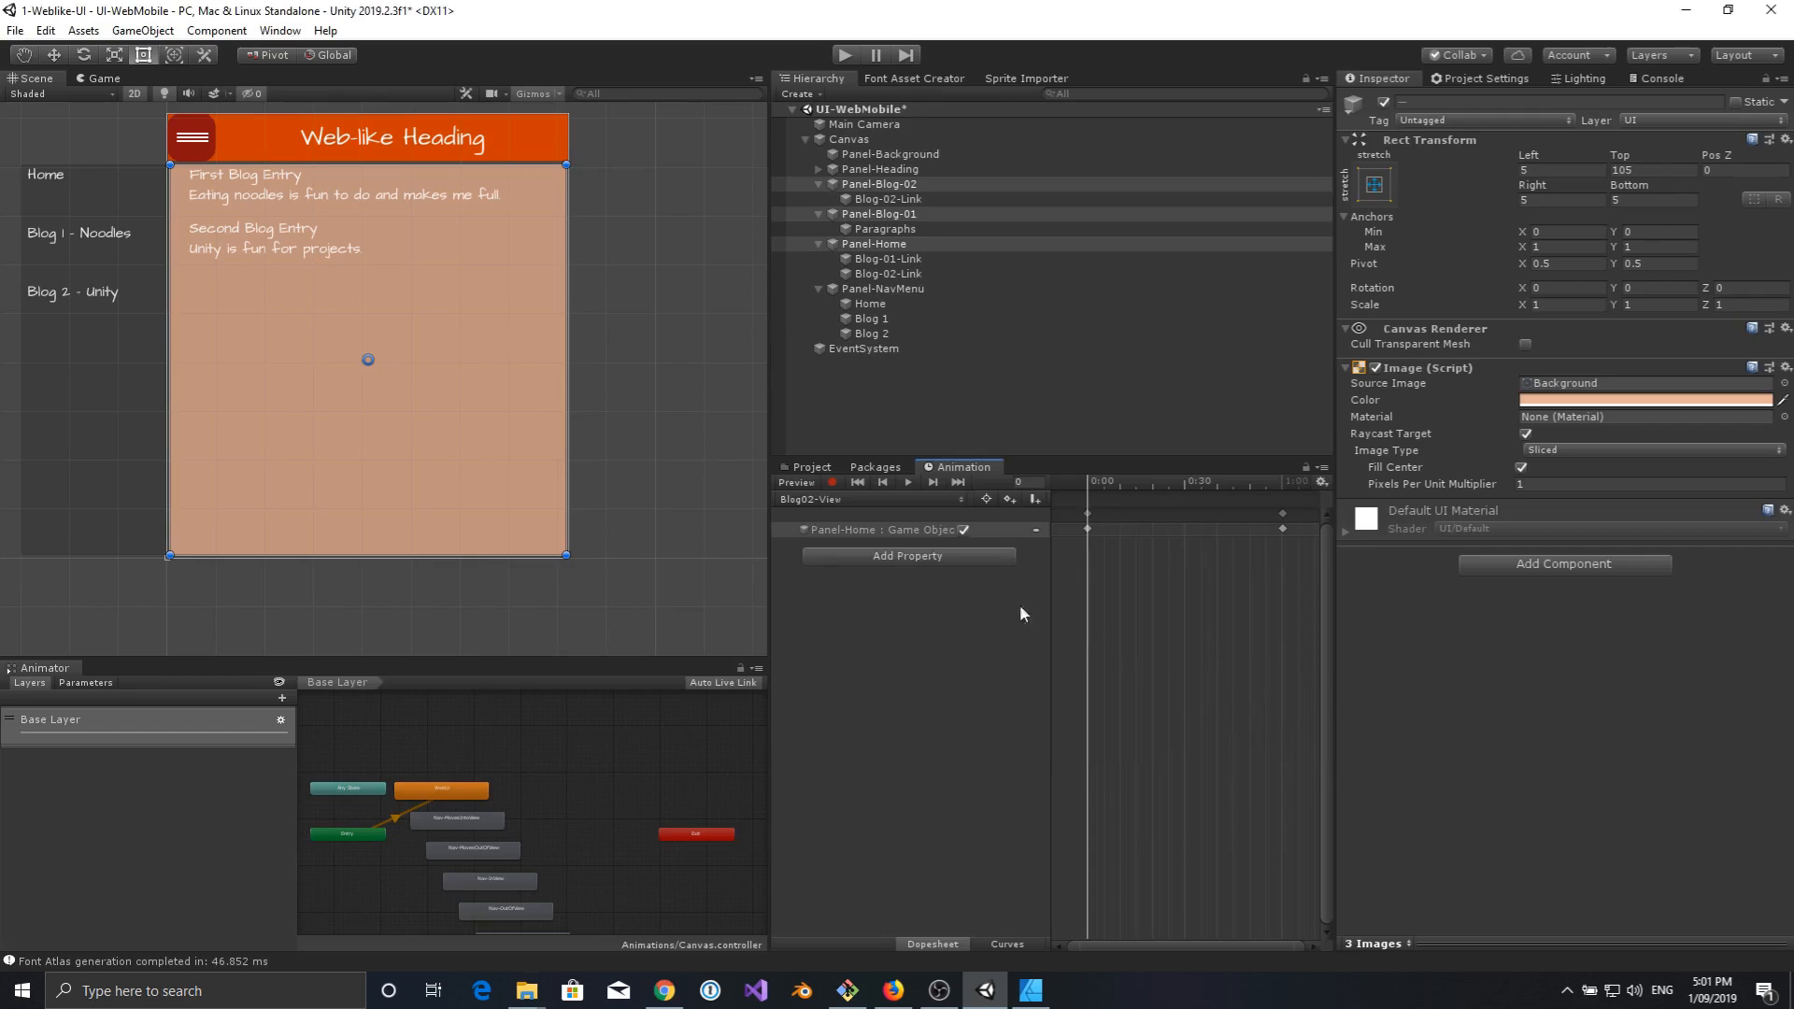
{"action": "left_click", "coordinate": [957, 555]}
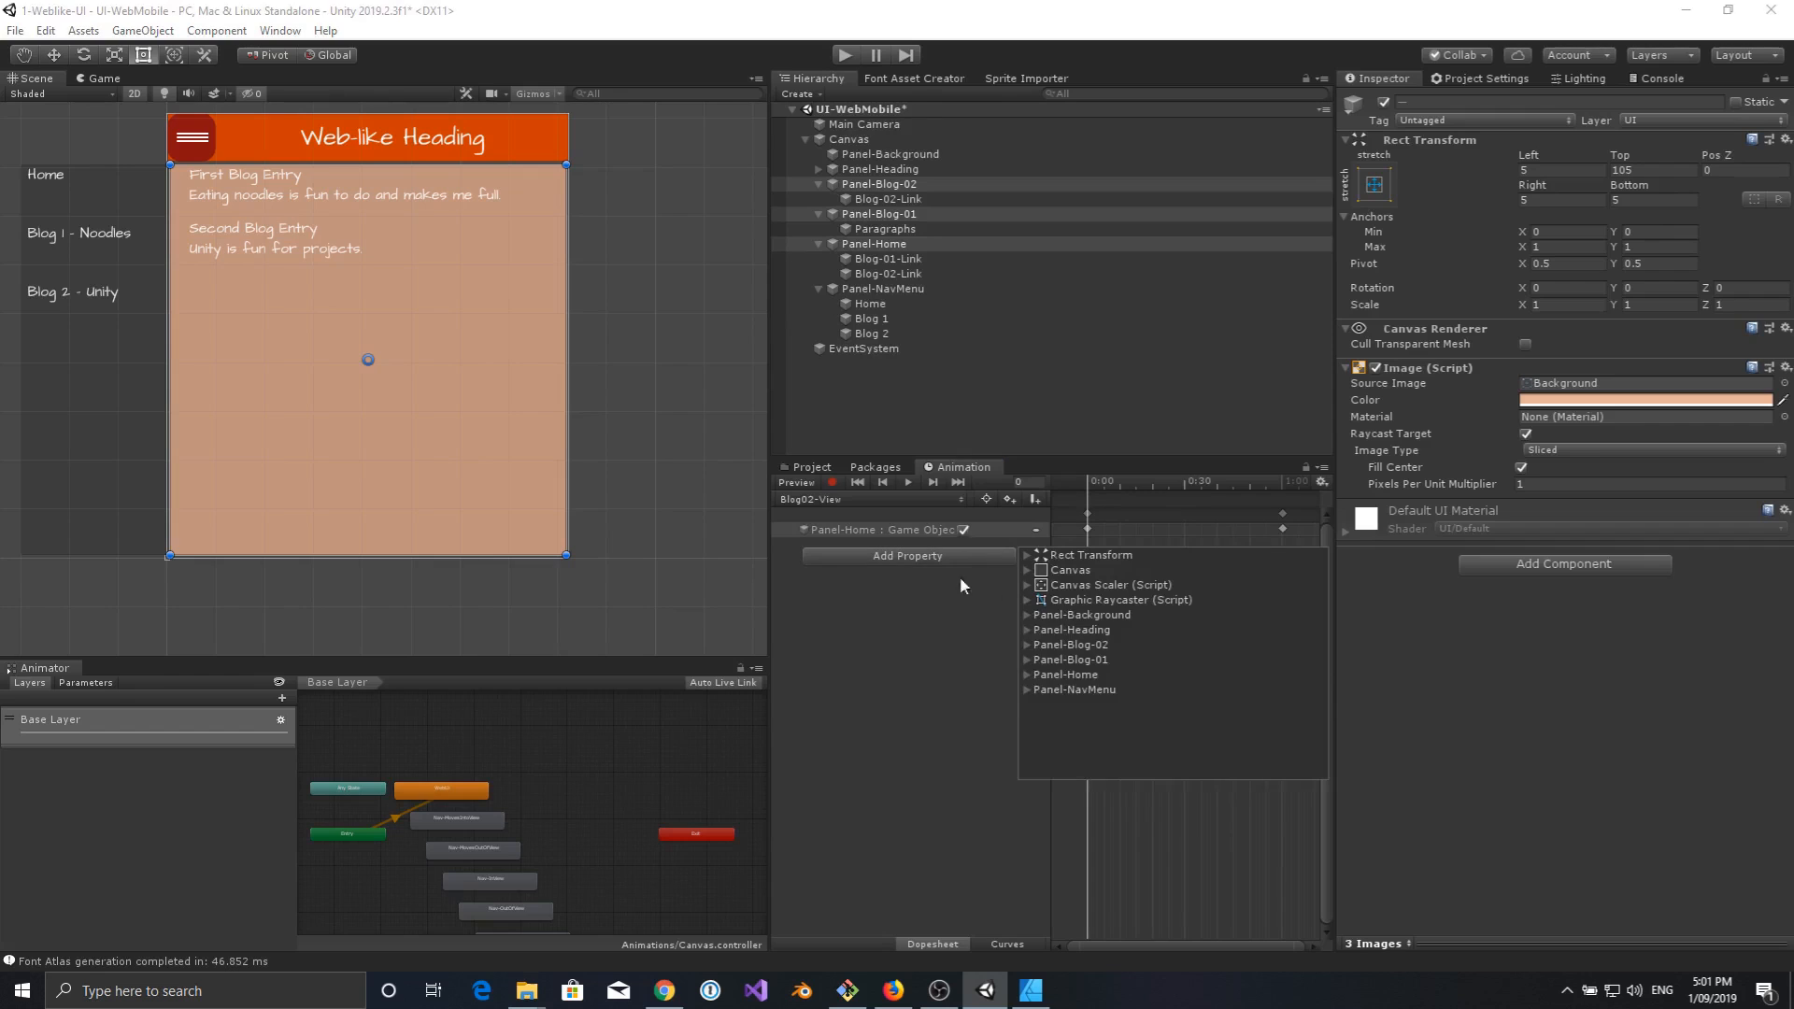
{"action": "left_click", "coordinate": [1027, 659]}
{"action": "left_click", "coordinate": [1317, 674]}
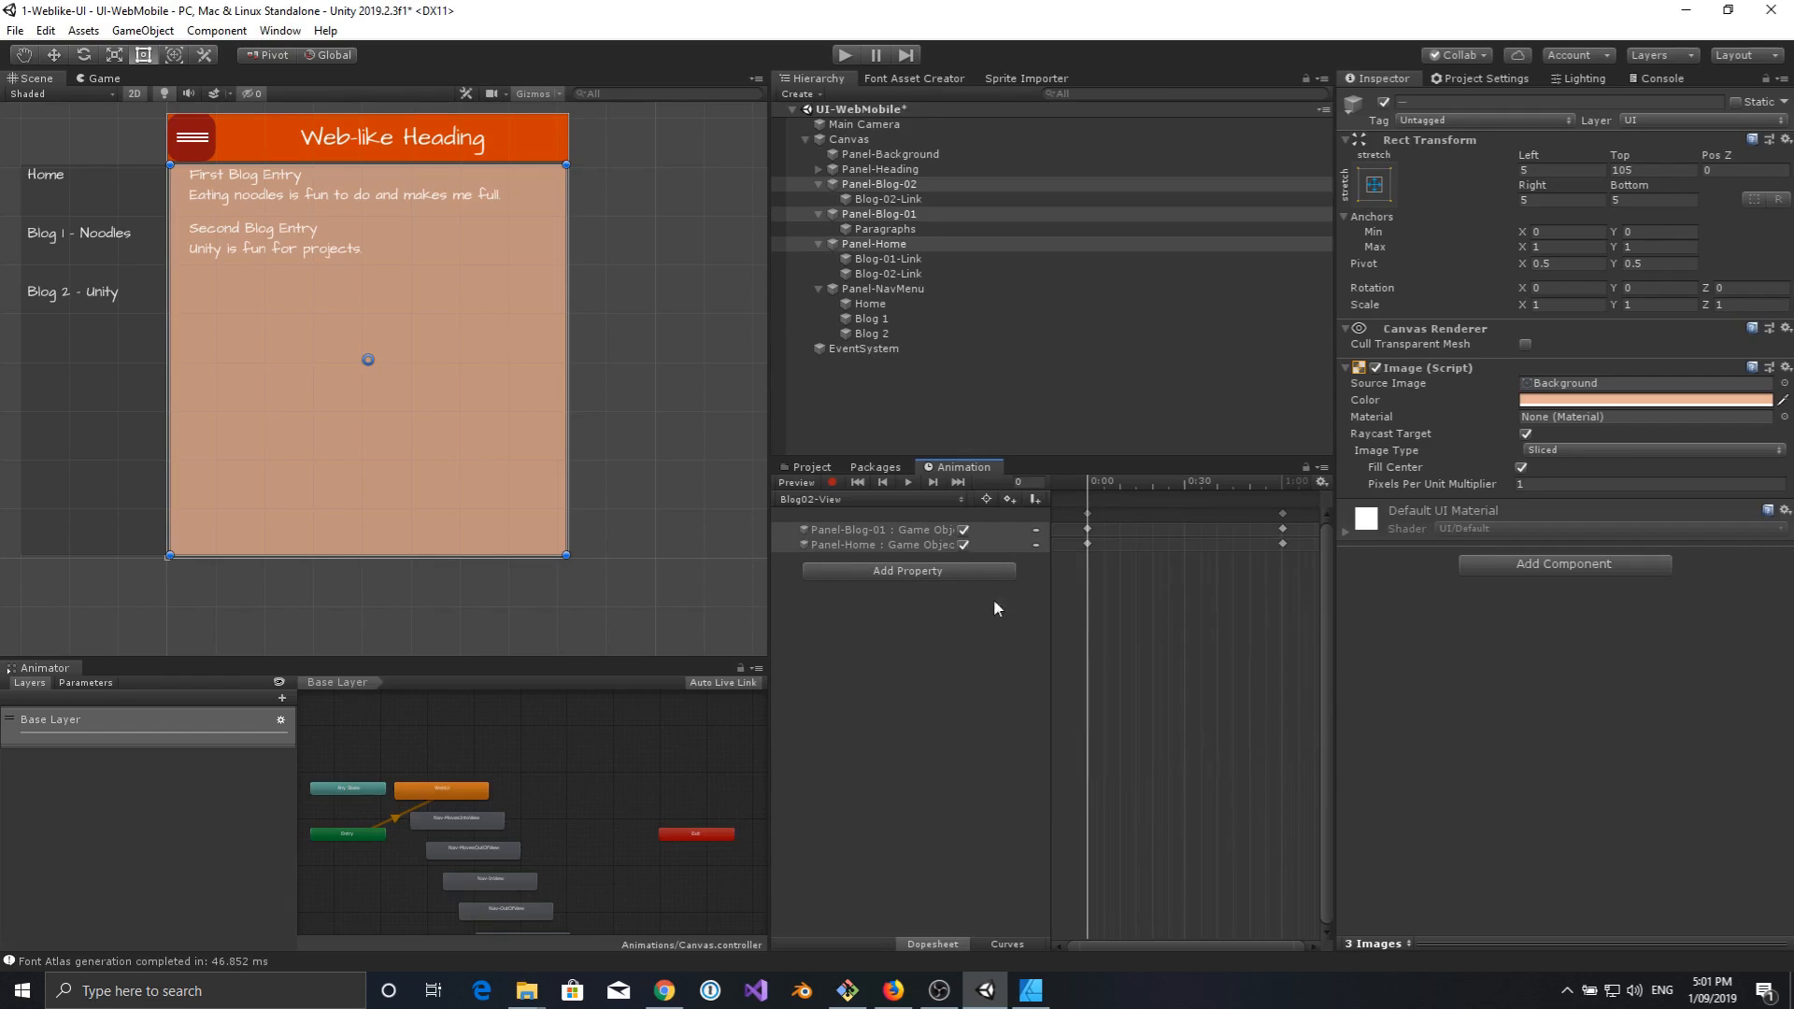
{"action": "left_click", "coordinate": [973, 569]}
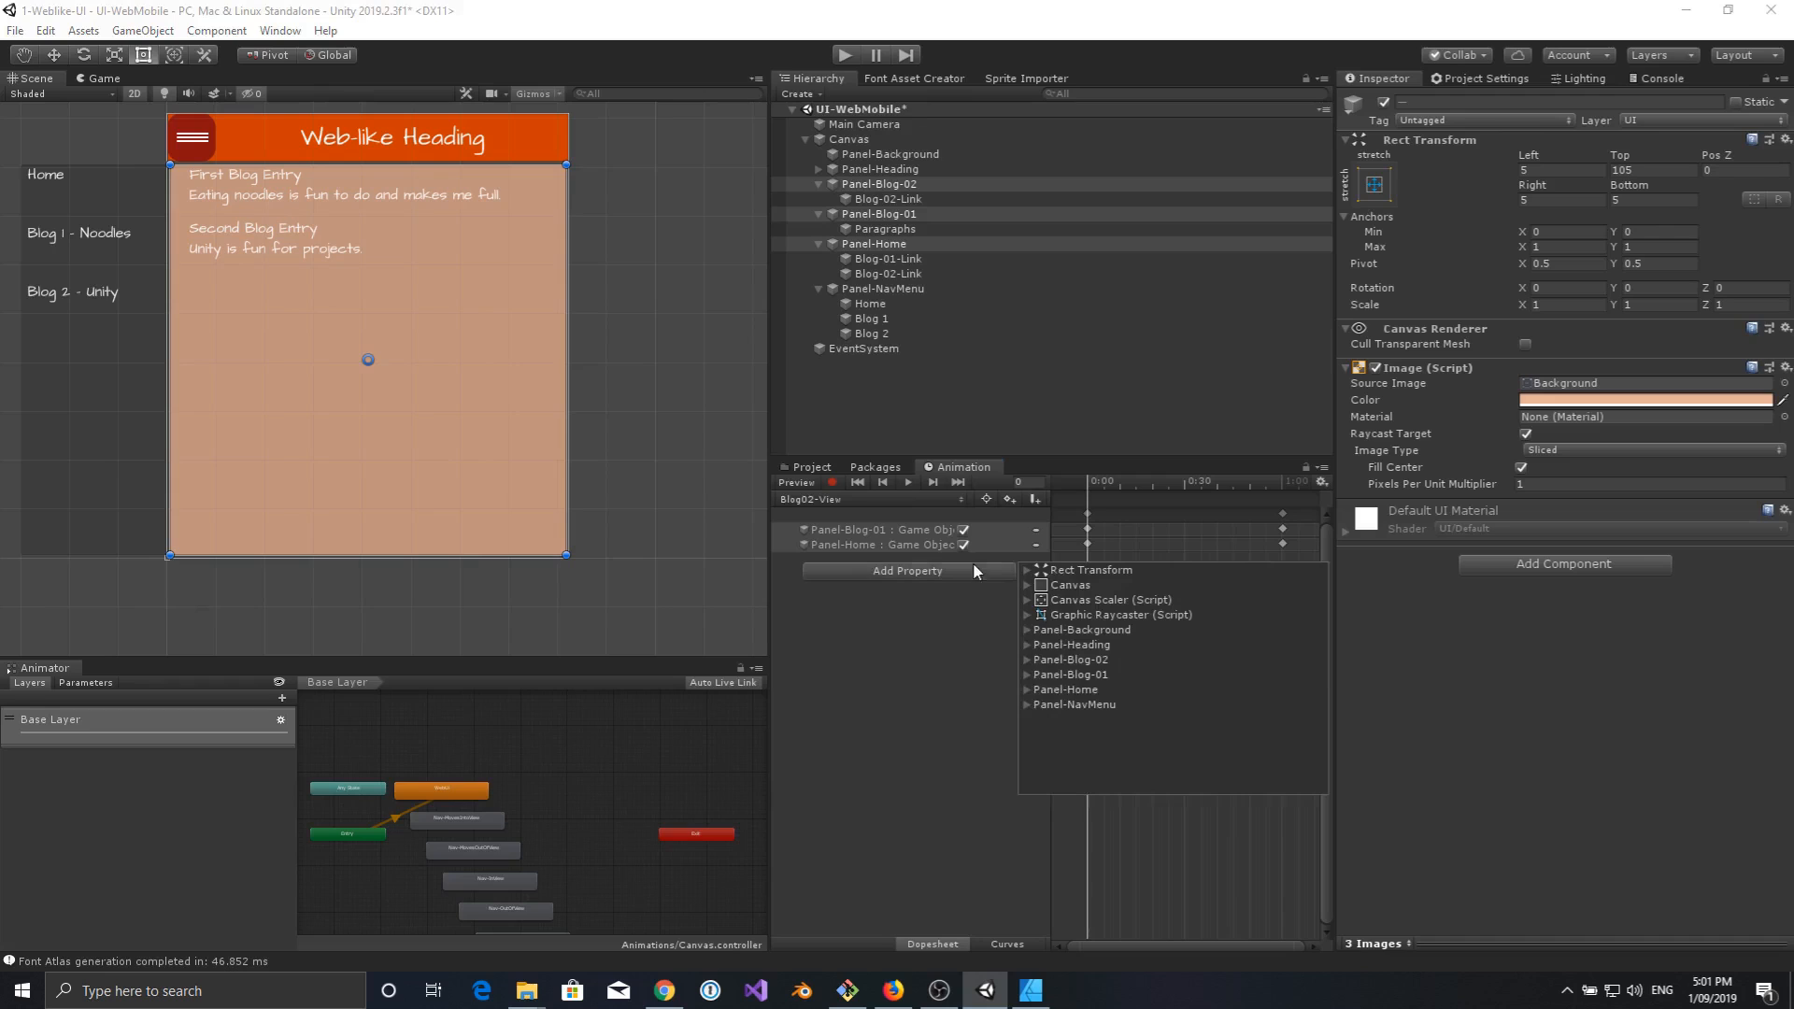
{"action": "left_click", "coordinate": [1027, 659]}
{"action": "left_click", "coordinate": [1319, 671]}
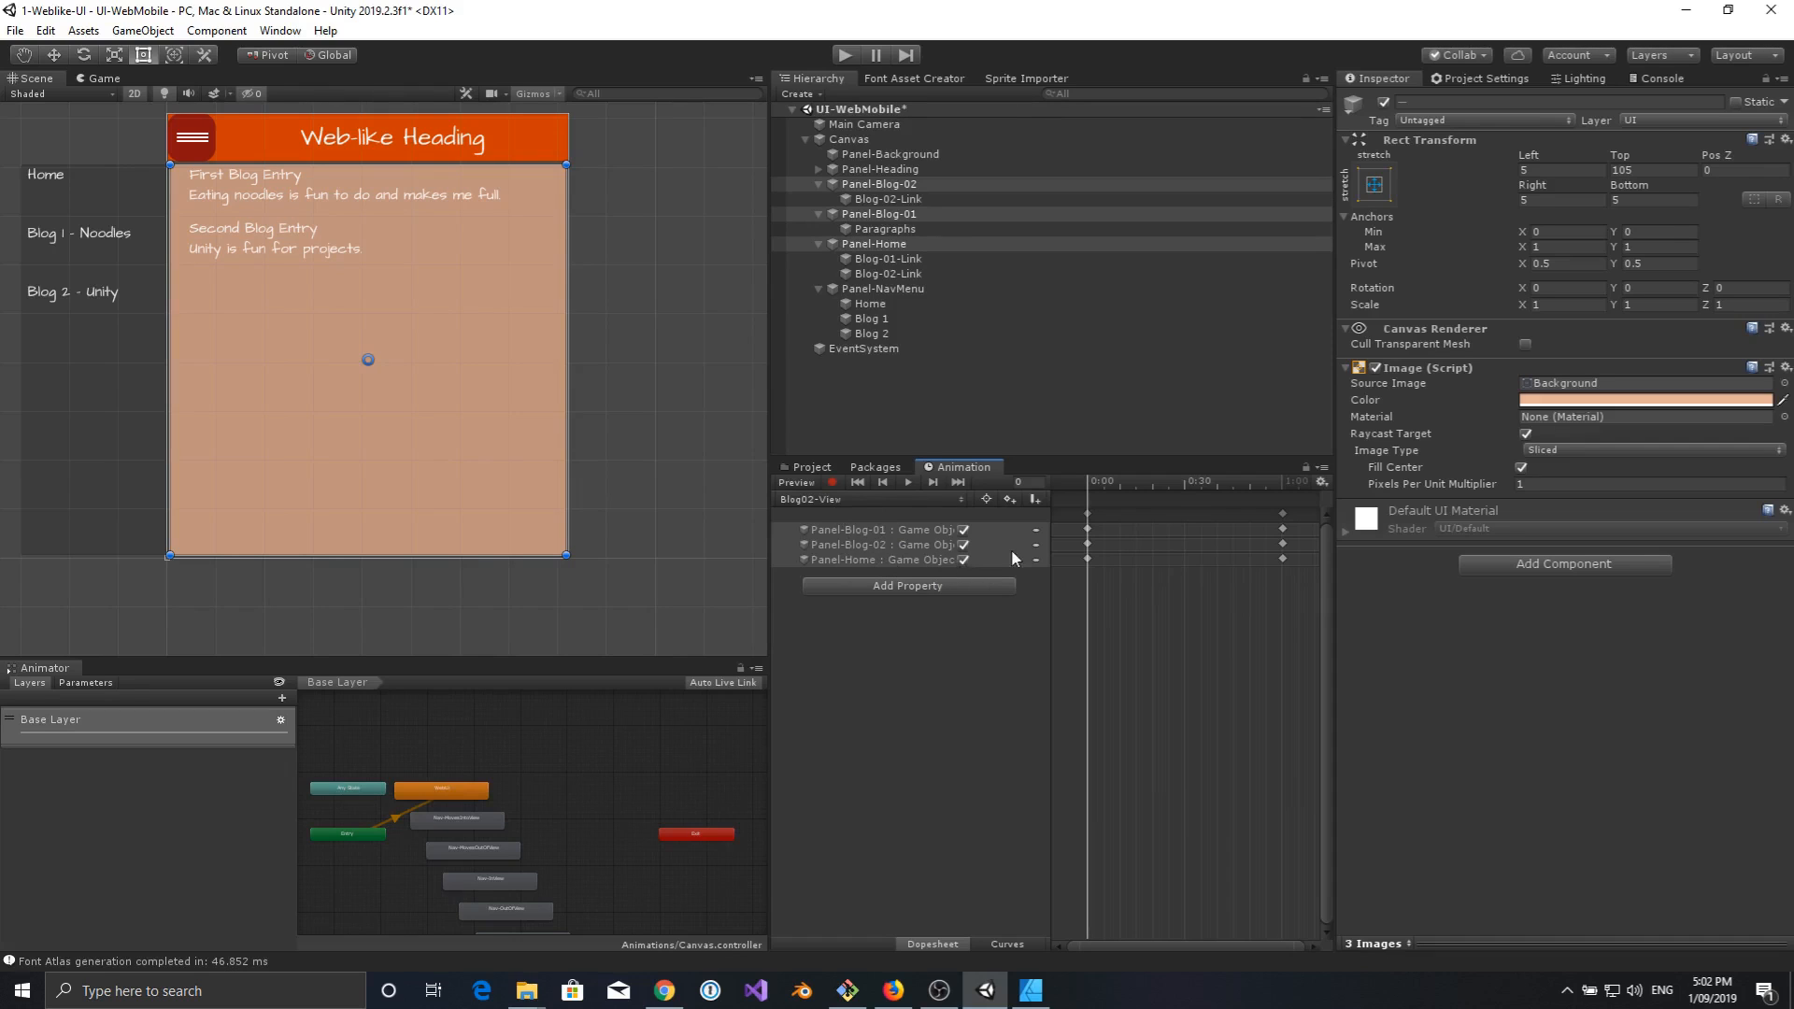
Delete Blog02-View's 1:00 keyframe and make Panel-Home inactive at 0:00.
{"action": "right_click", "coordinate": [1282, 515]}
{"action": "left_click", "coordinate": [1335, 571]}
{"action": "left_click", "coordinate": [963, 559]}
Check which panels are active in the Blog01-View and HomeView clips.
{"action": "left_click", "coordinate": [886, 501]}
{"action": "left_click", "coordinate": [865, 519]}
{"action": "left_click", "coordinate": [889, 505]}
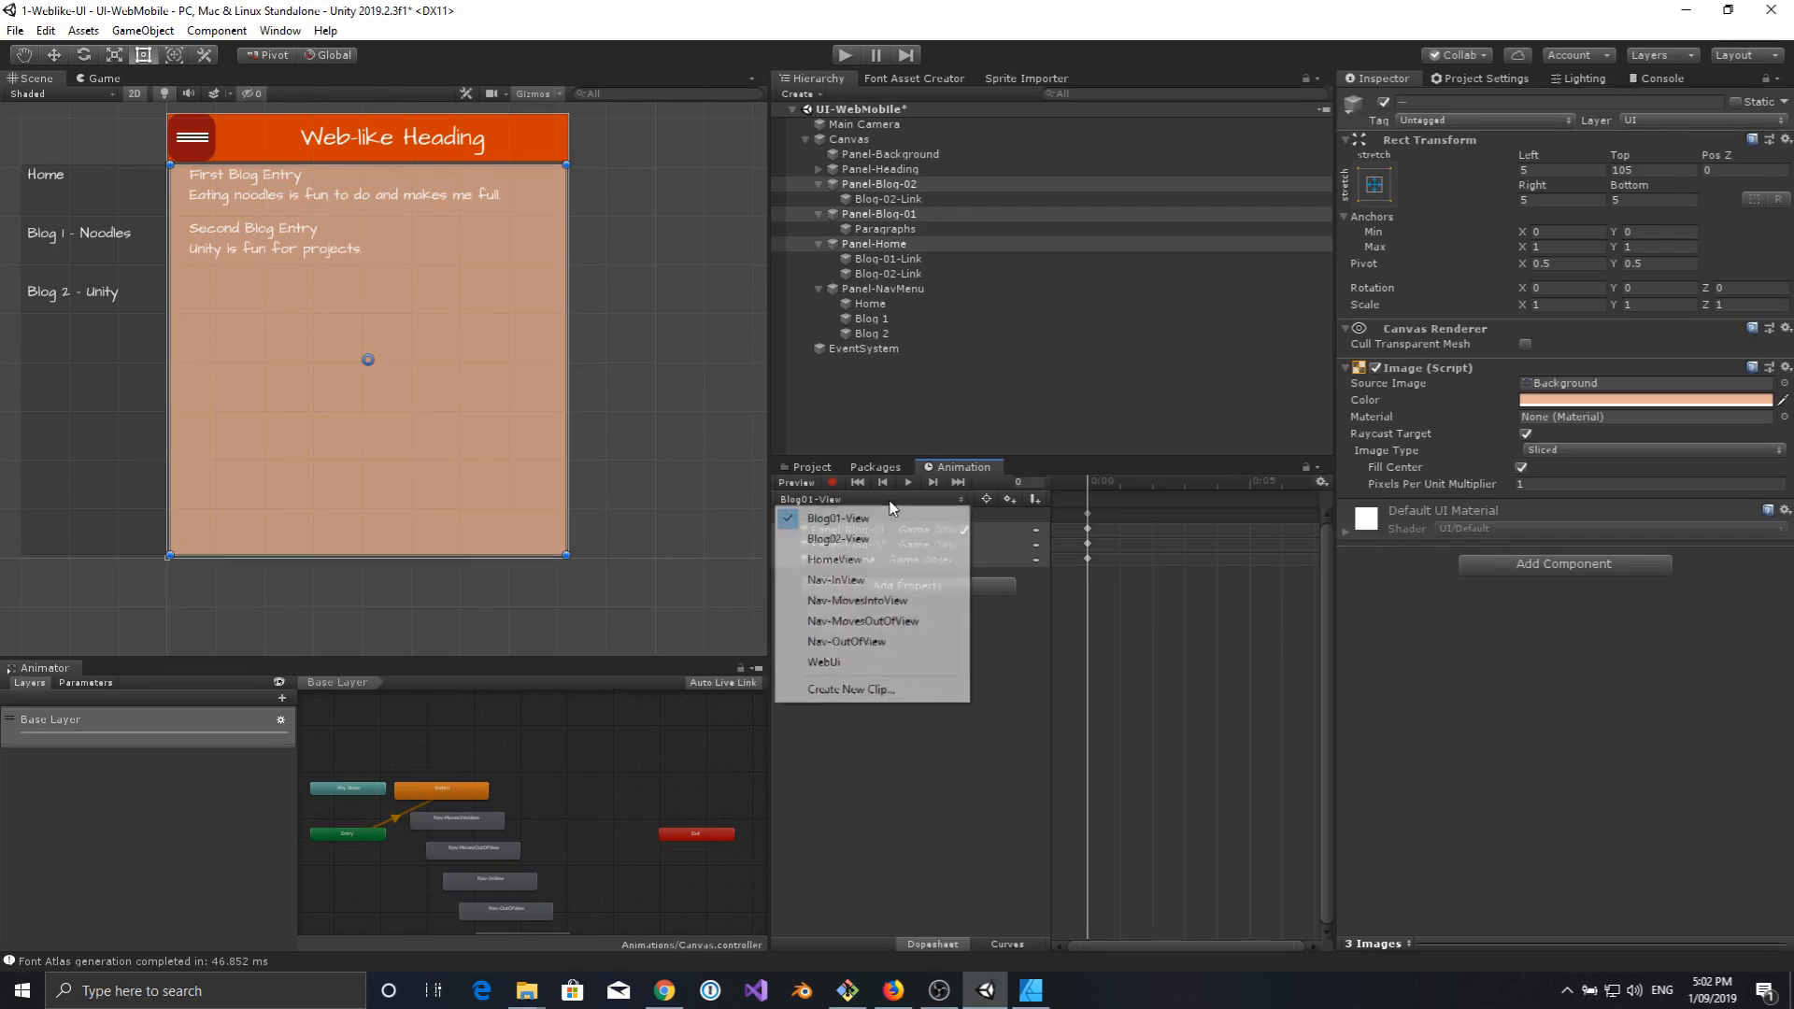
{"action": "left_click", "coordinate": [860, 559]}
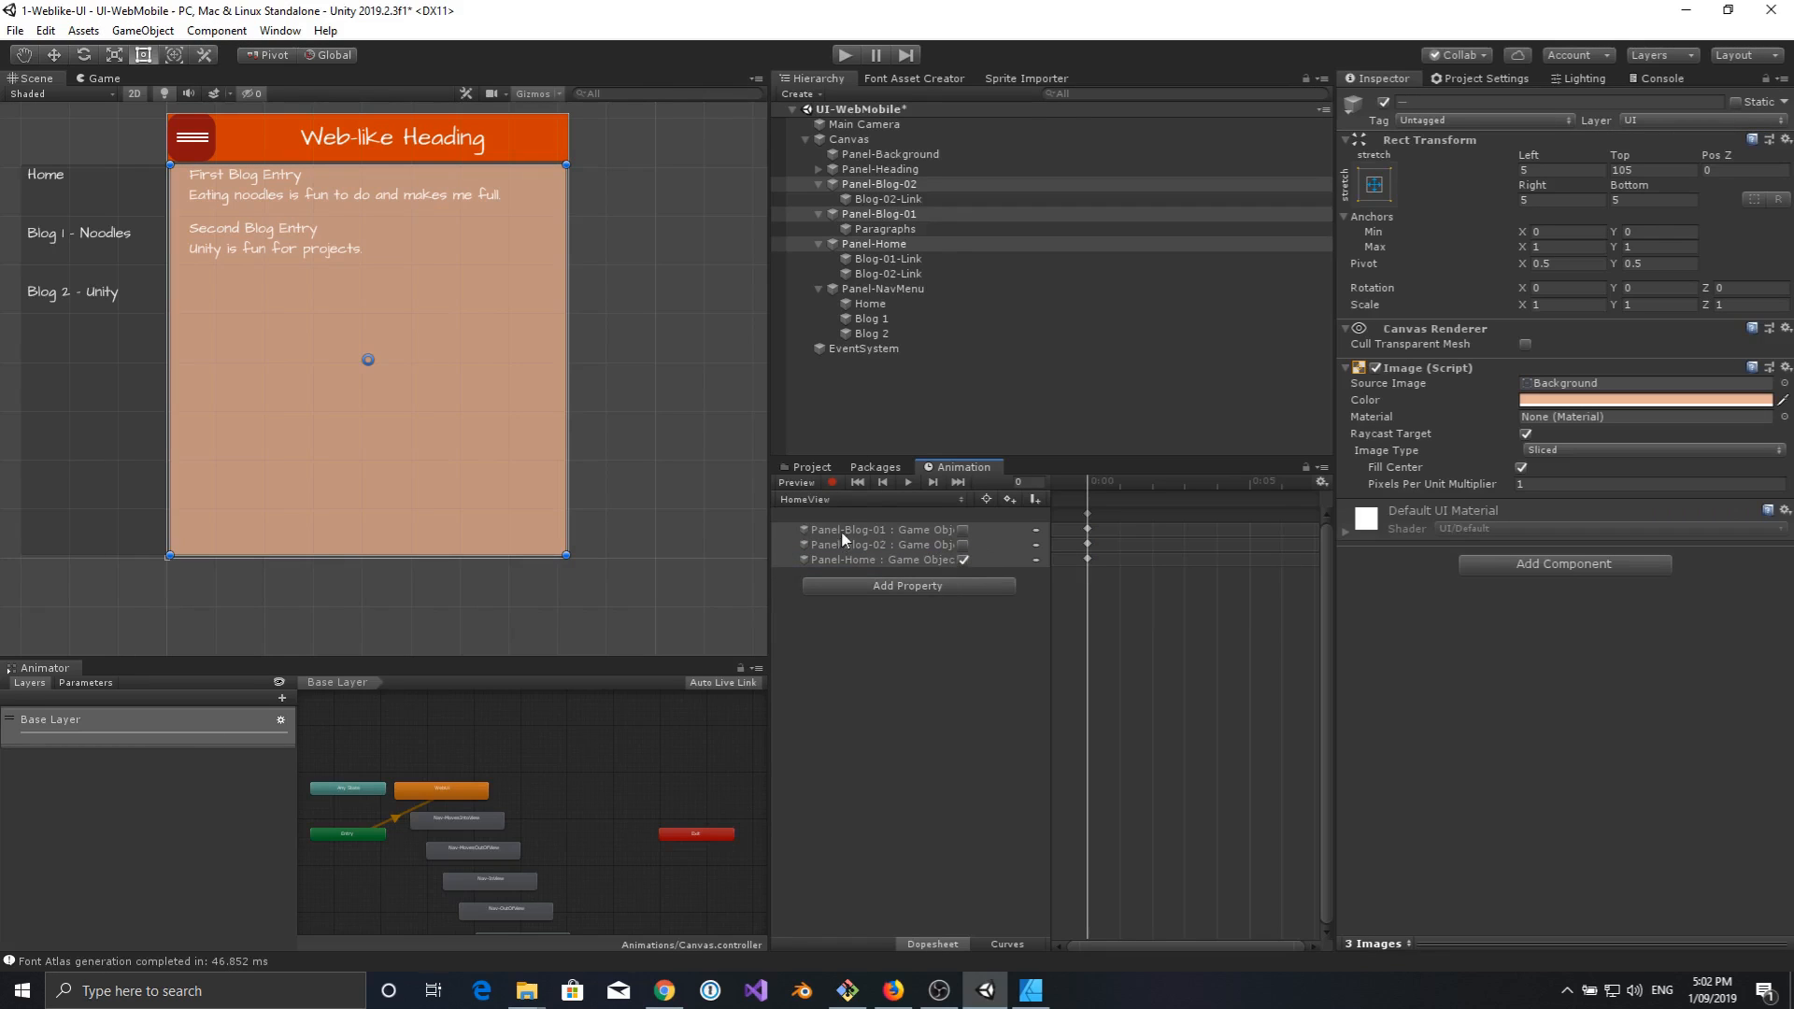
{"action": "left_click", "coordinate": [866, 503]}
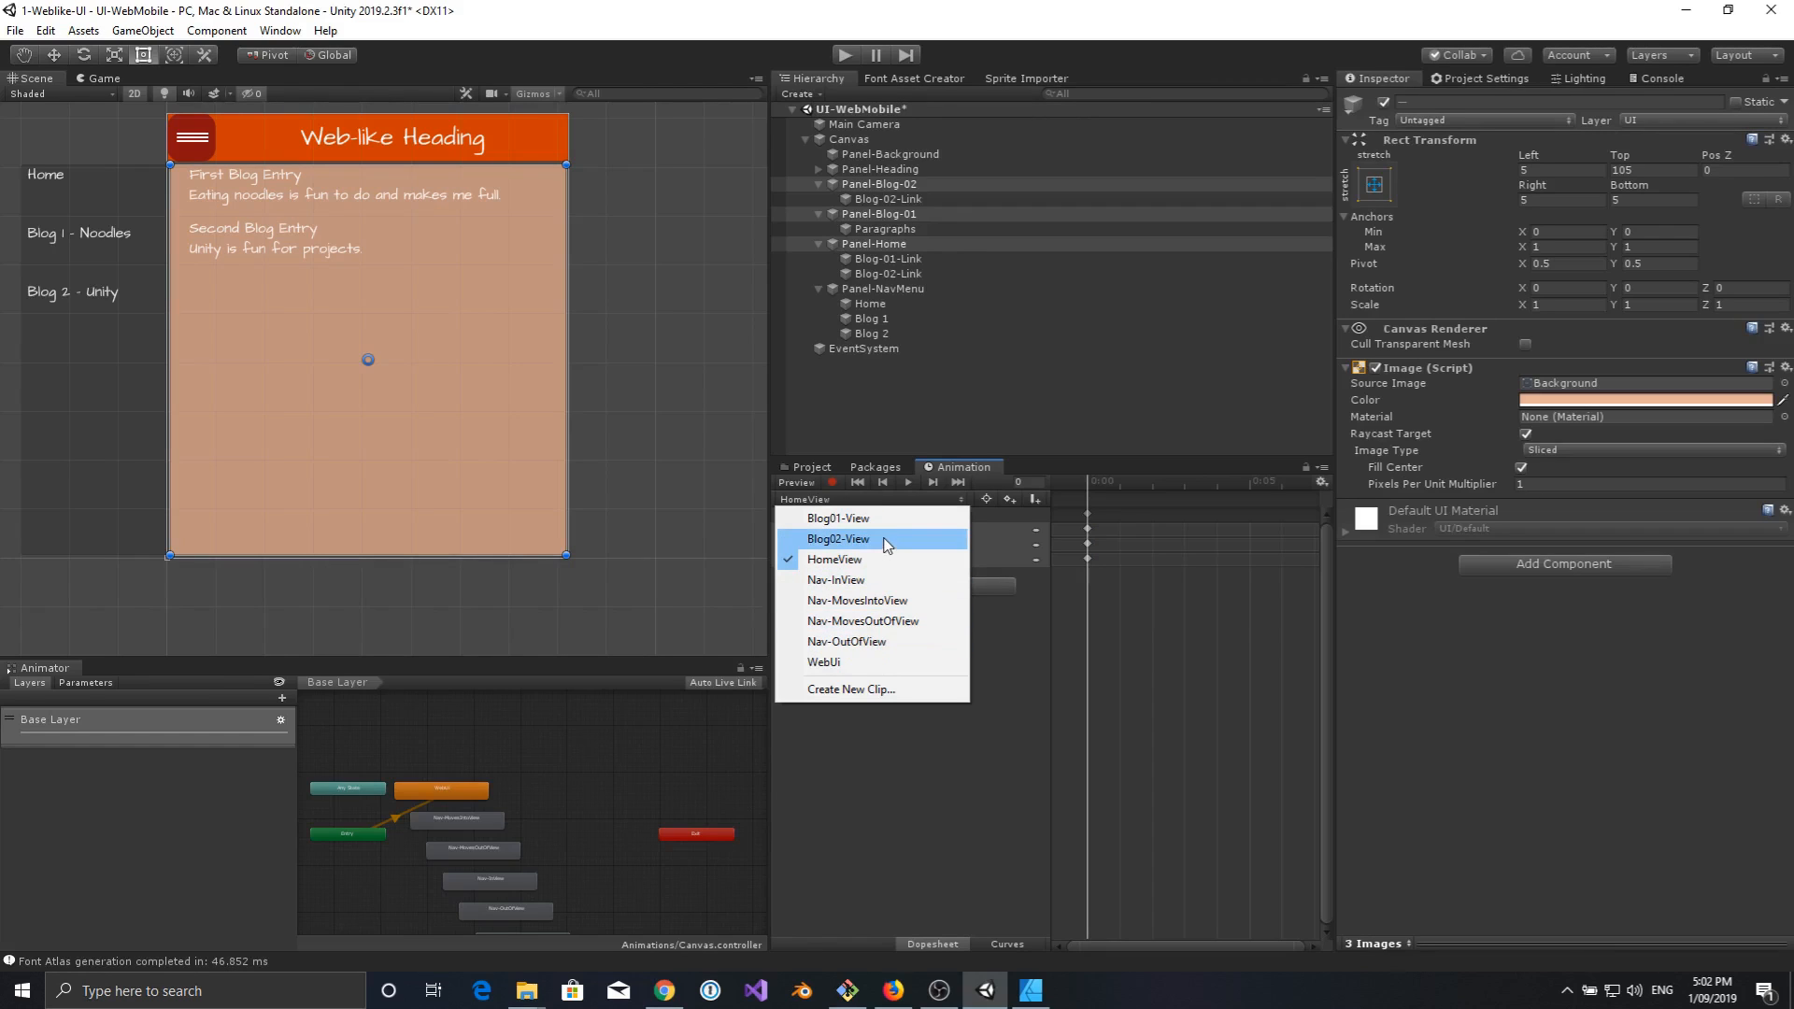
{"action": "left_click", "coordinate": [889, 721]}
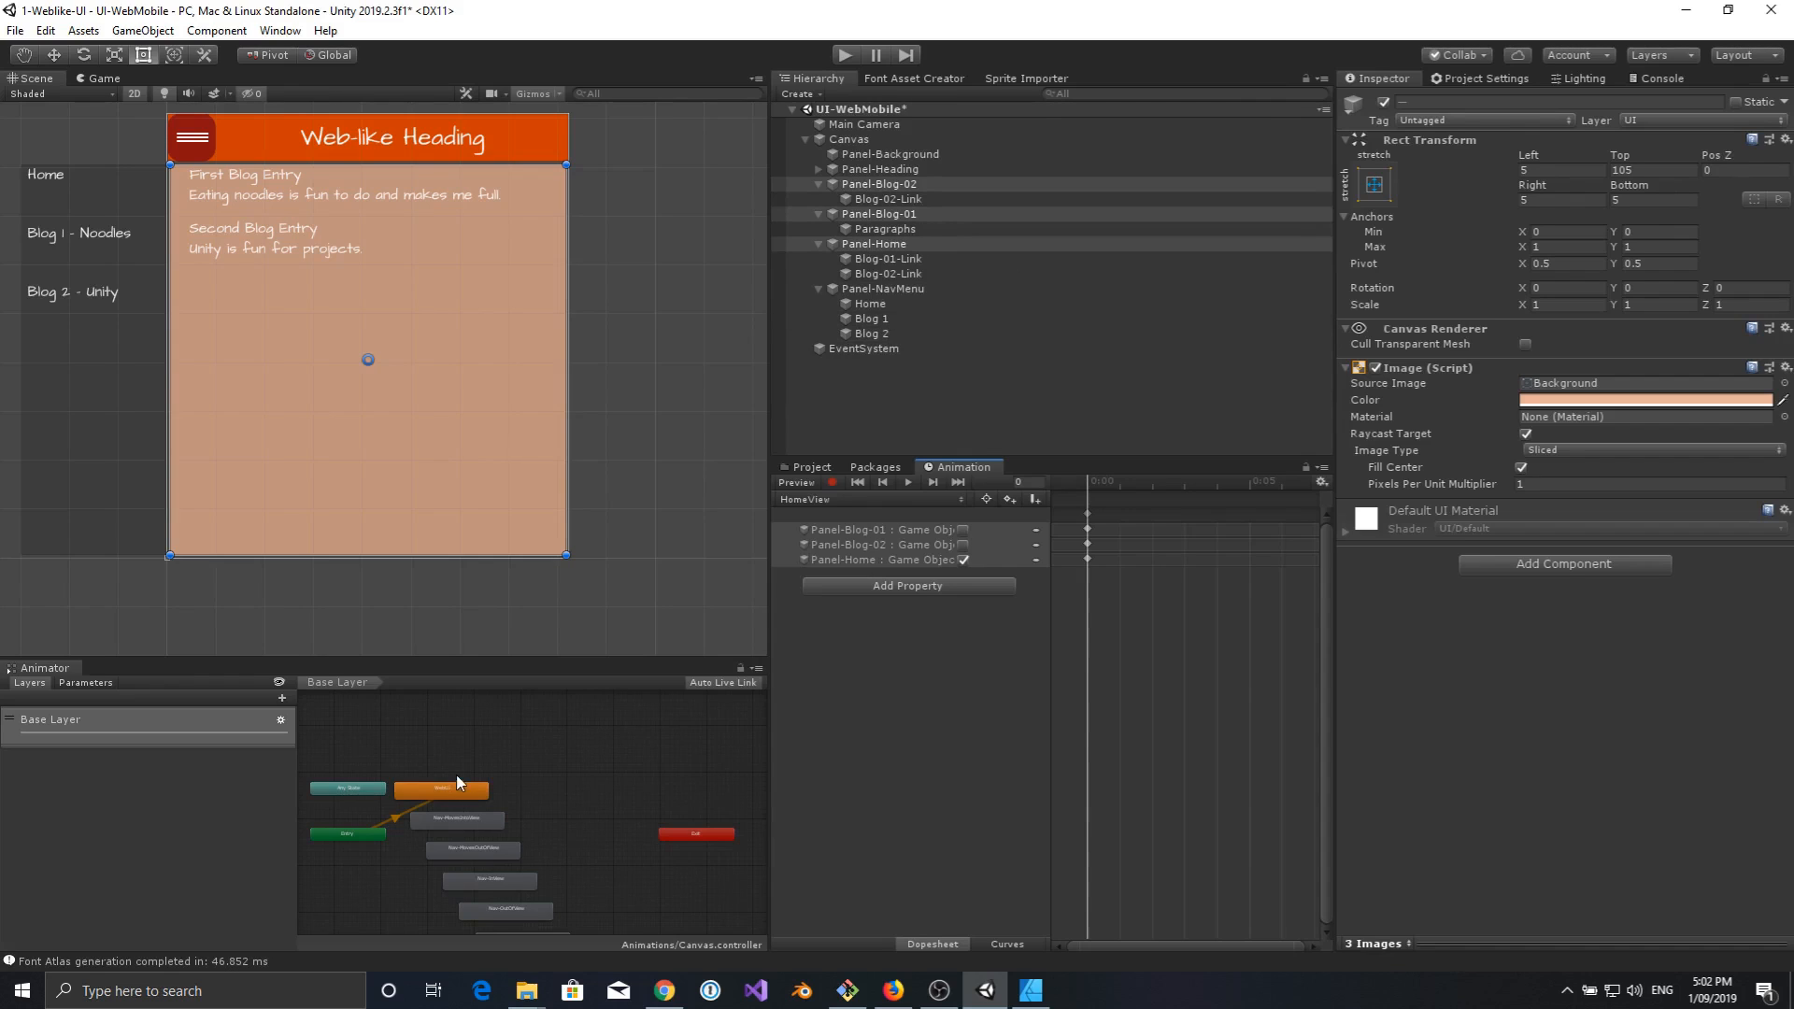
Enlarge the Animator graph area and frame the Entry, Any State and animation clip states in it.
{"action": "left_click_drag", "start_coordinate": [561, 657], "coordinate": [558, 531]}
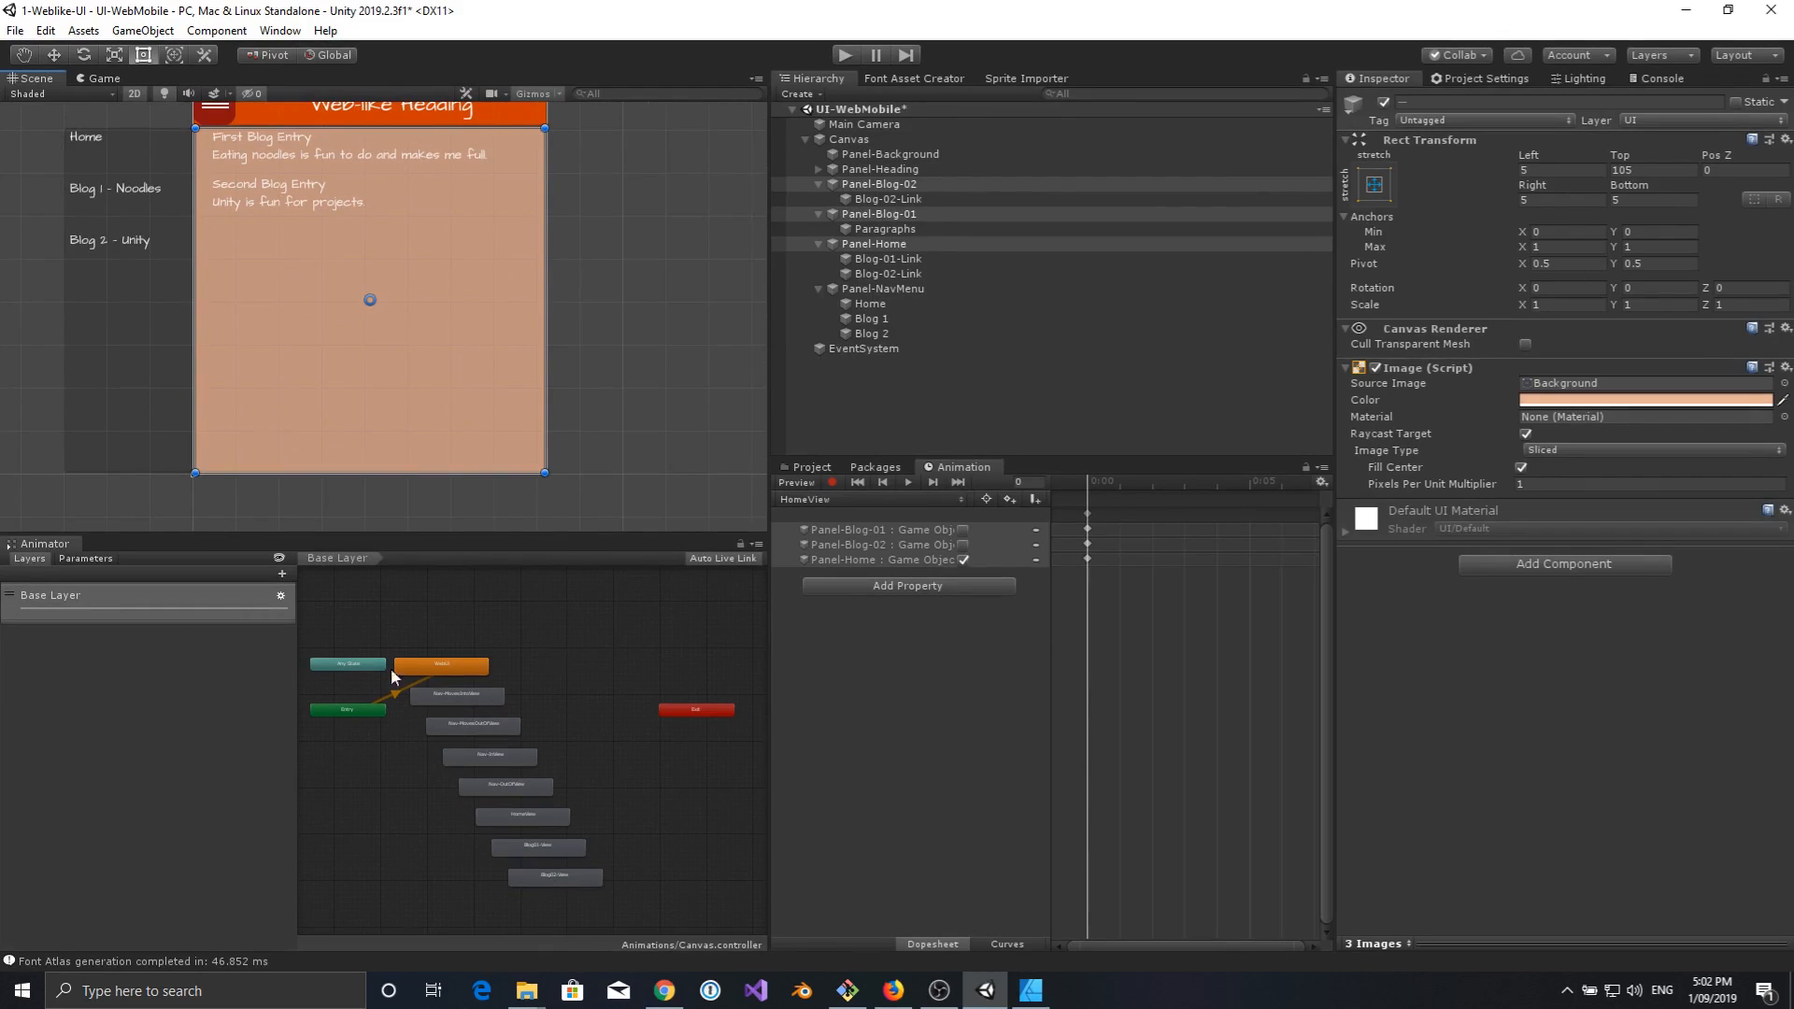
{"action": "scroll", "coordinate": [491, 738], "scroll_direction": "up", "scroll_amount": 3}
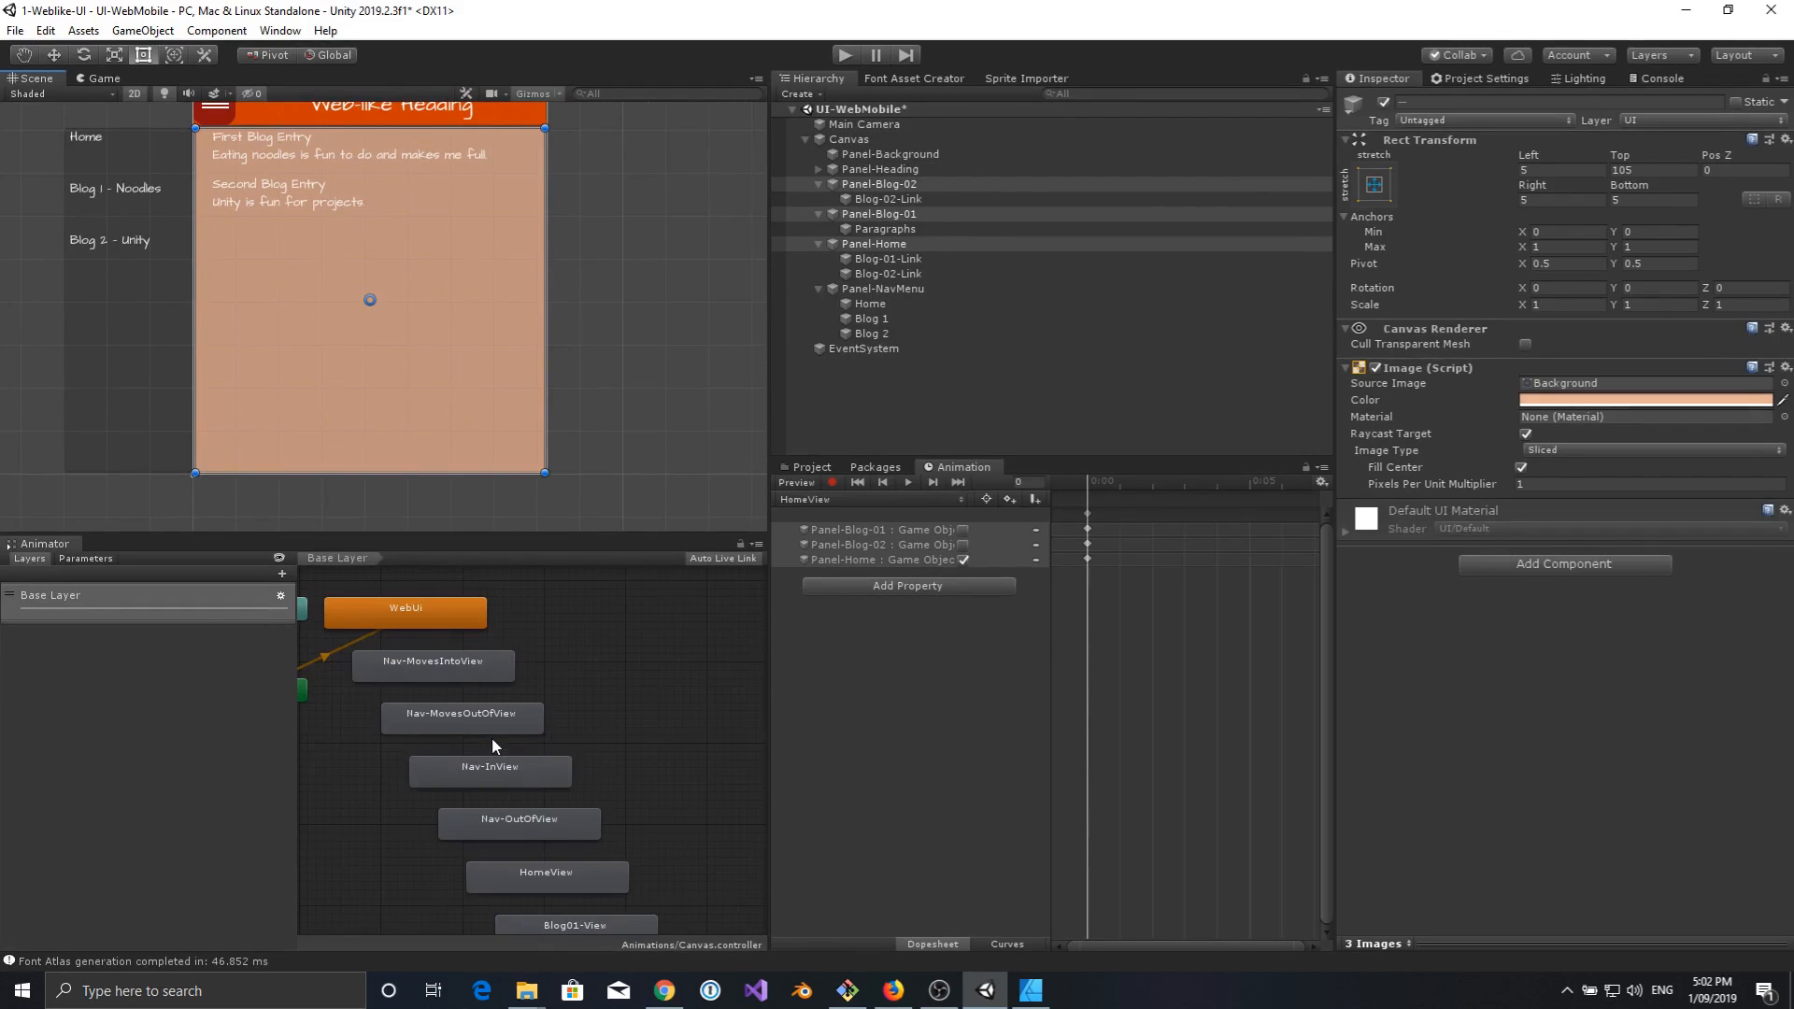
{"action": "left_click_drag", "start_coordinate": [293, 735], "coordinate": [187, 734]}
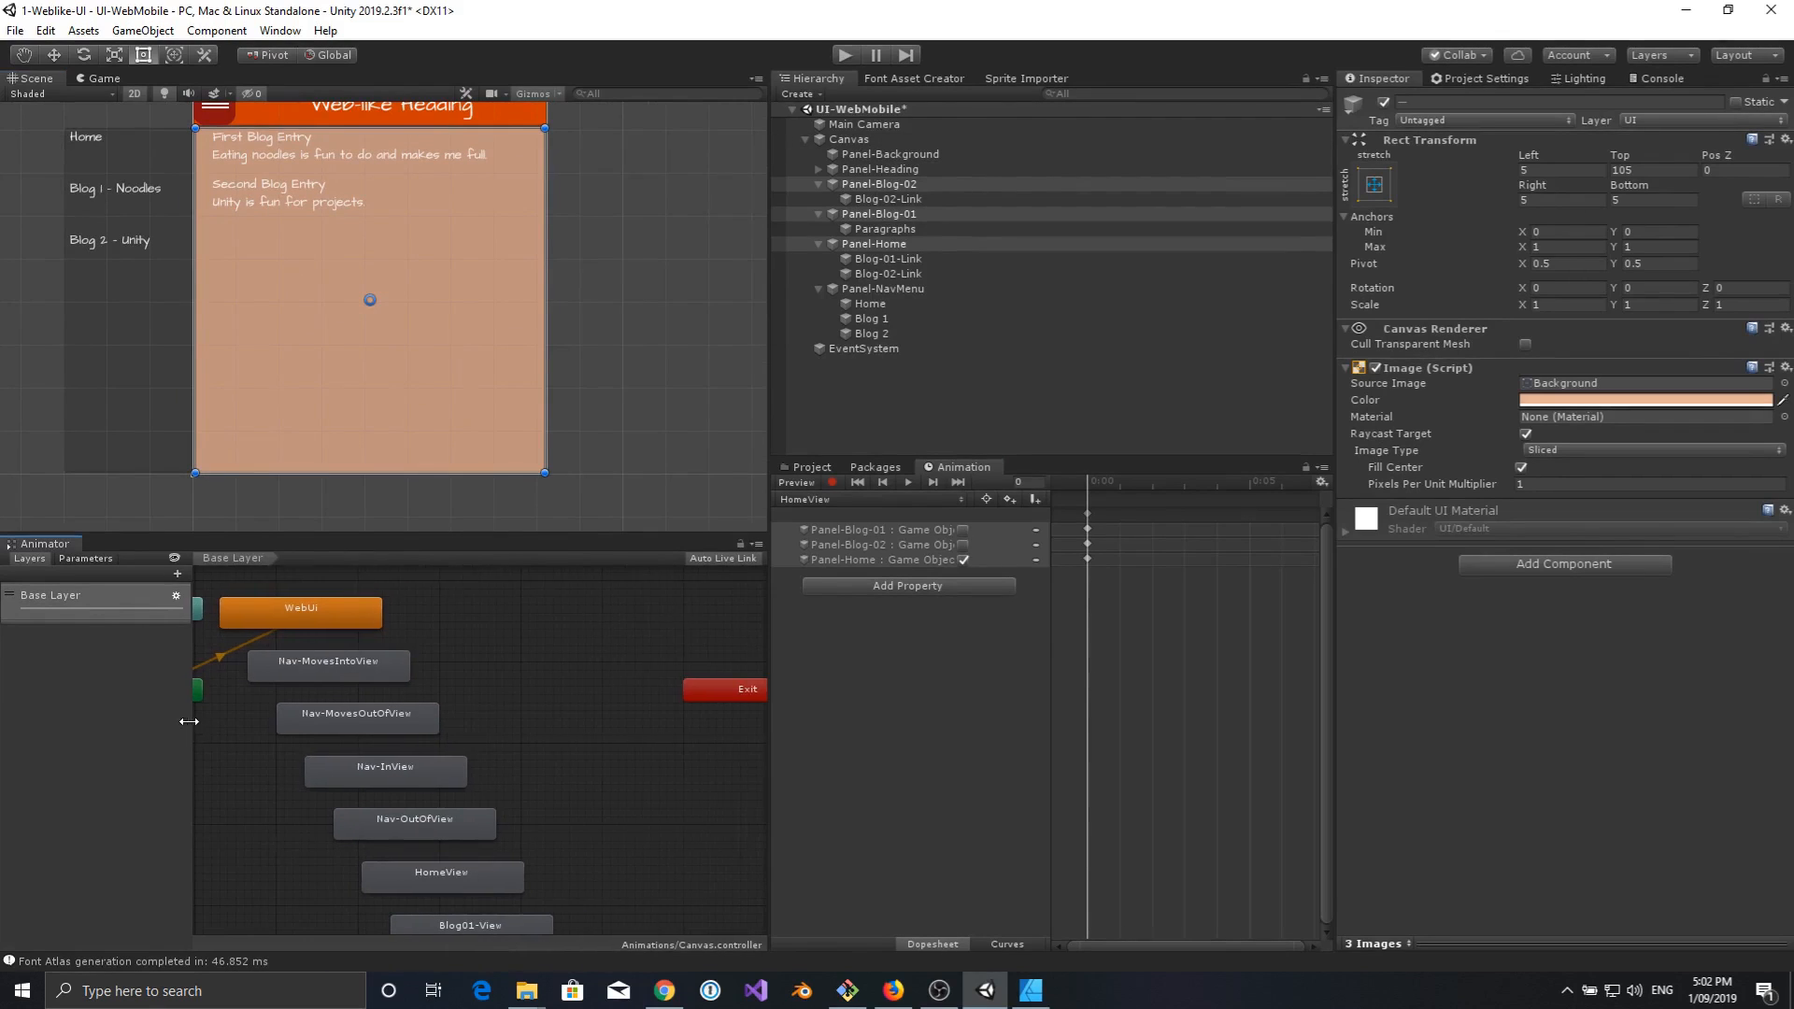
{"action": "middle_click_drag", "start_coordinate": [491, 699], "coordinate": [664, 671]}
{"action": "scroll", "coordinate": [325, 743], "scroll_direction": "down", "scroll_amount": 3}
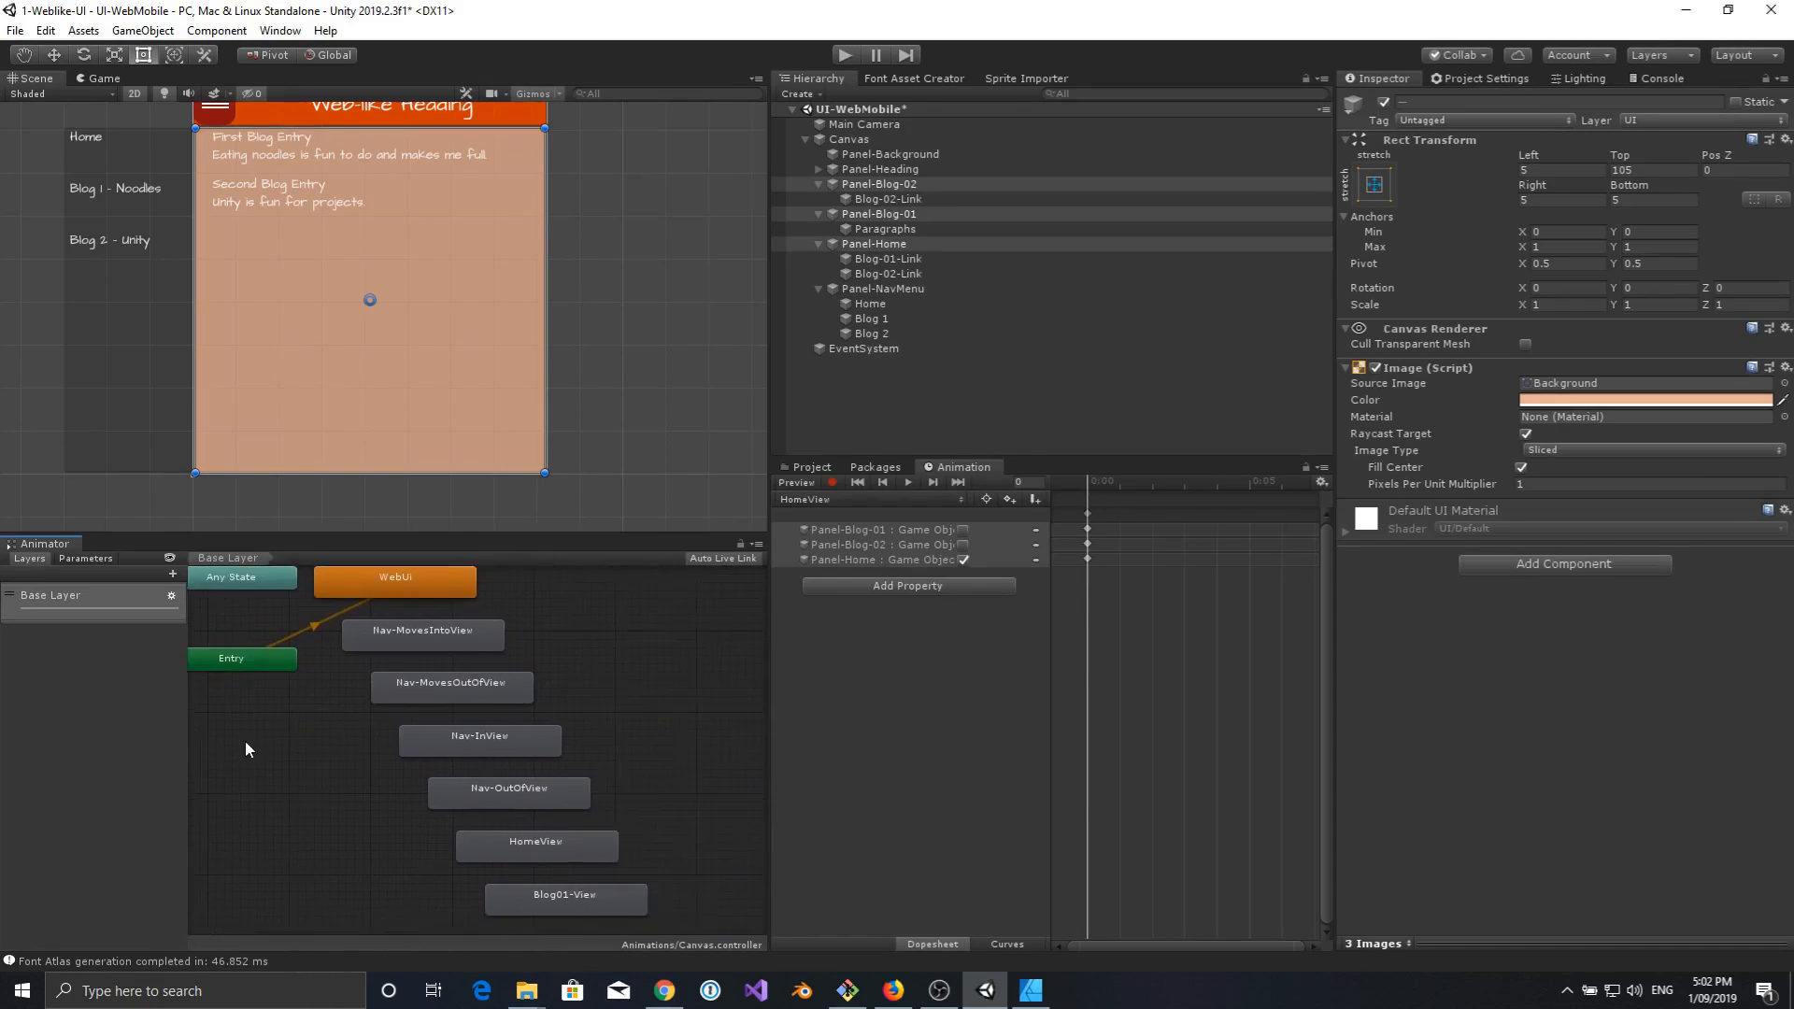
{"action": "scroll", "coordinate": [401, 788], "scroll_direction": "up", "scroll_amount": 3}
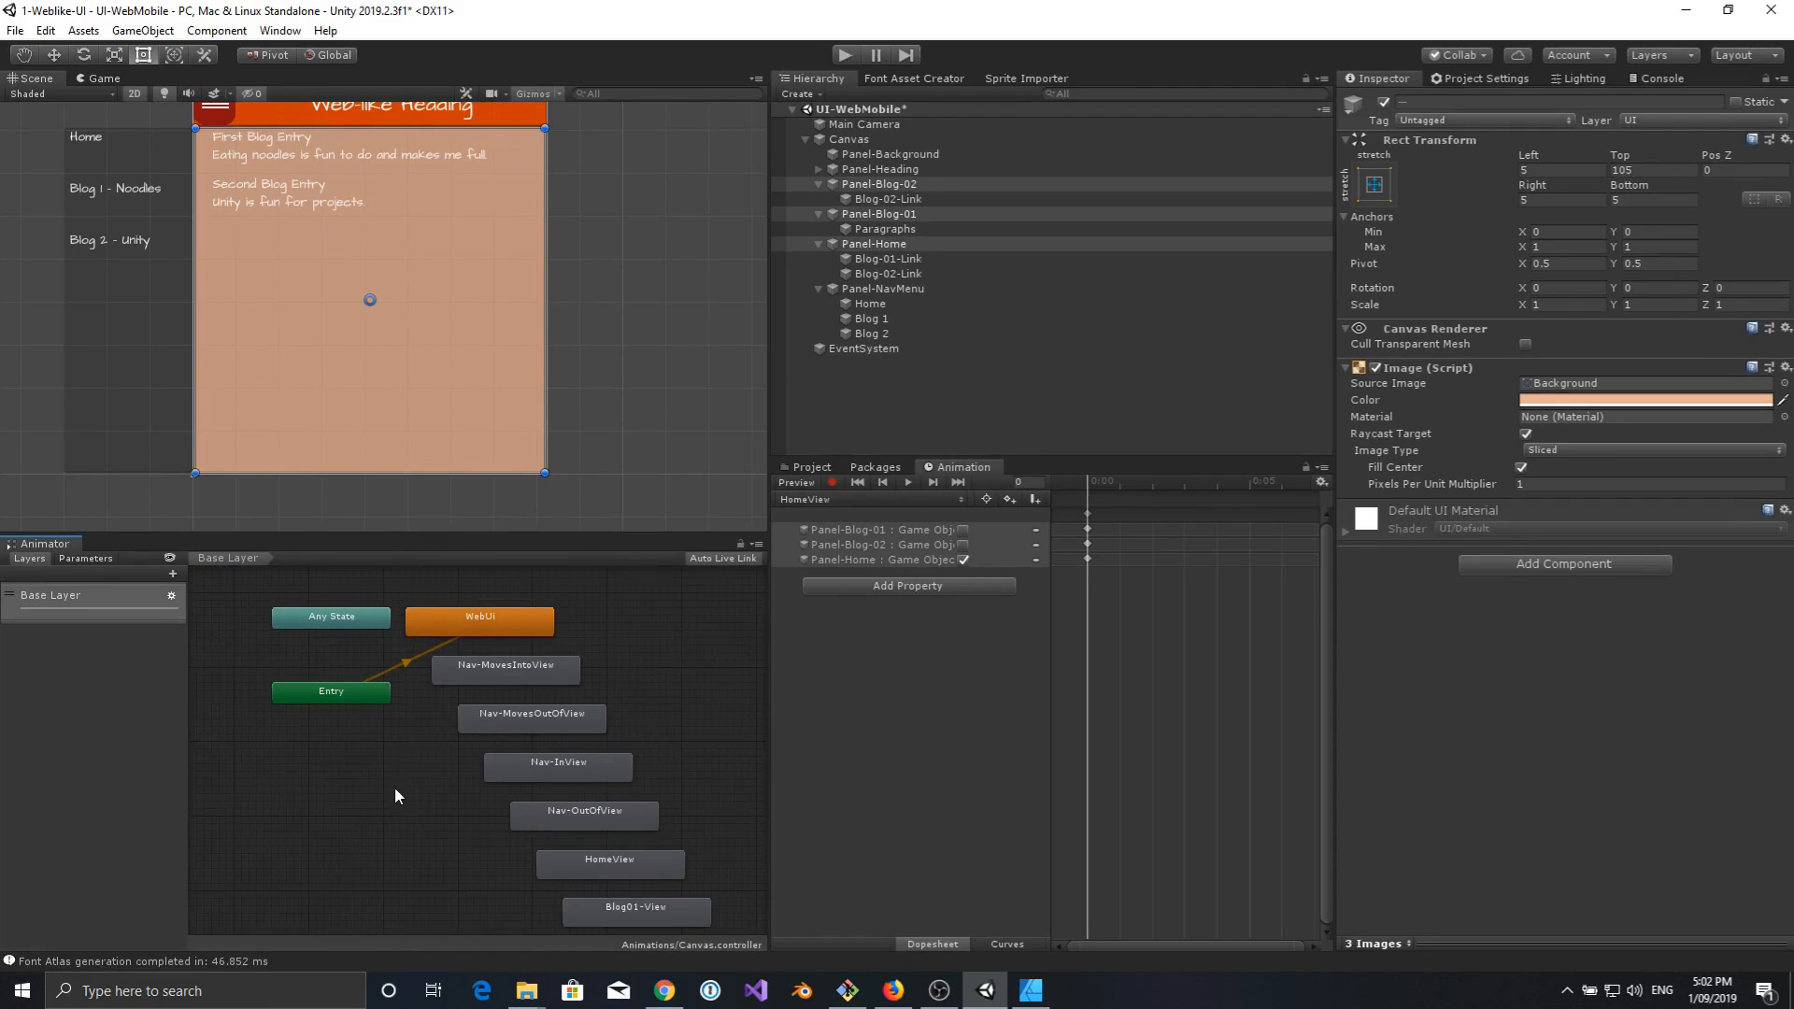
Make HomeView the layer's default state in the Animator graph instead of WebUi.
{"action": "middle_click_drag", "start_coordinate": [394, 787], "coordinate": [345, 759]}
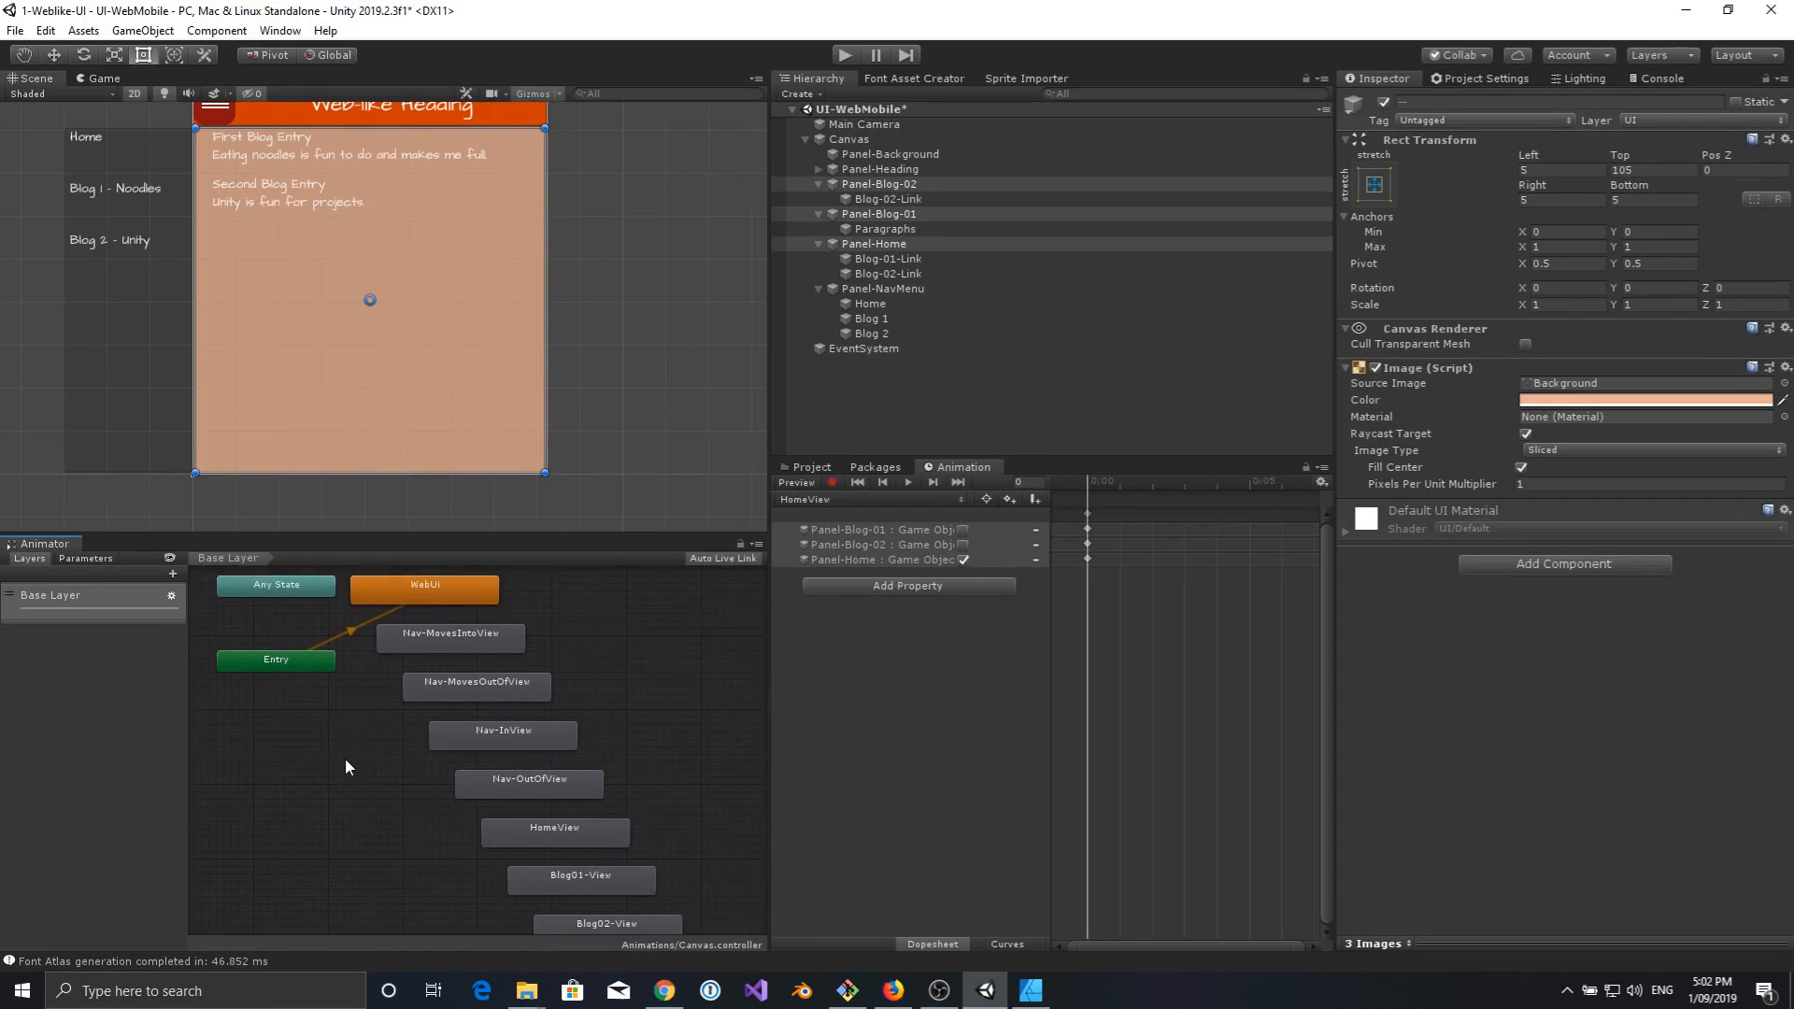
{"action": "left_click", "coordinate": [429, 601]}
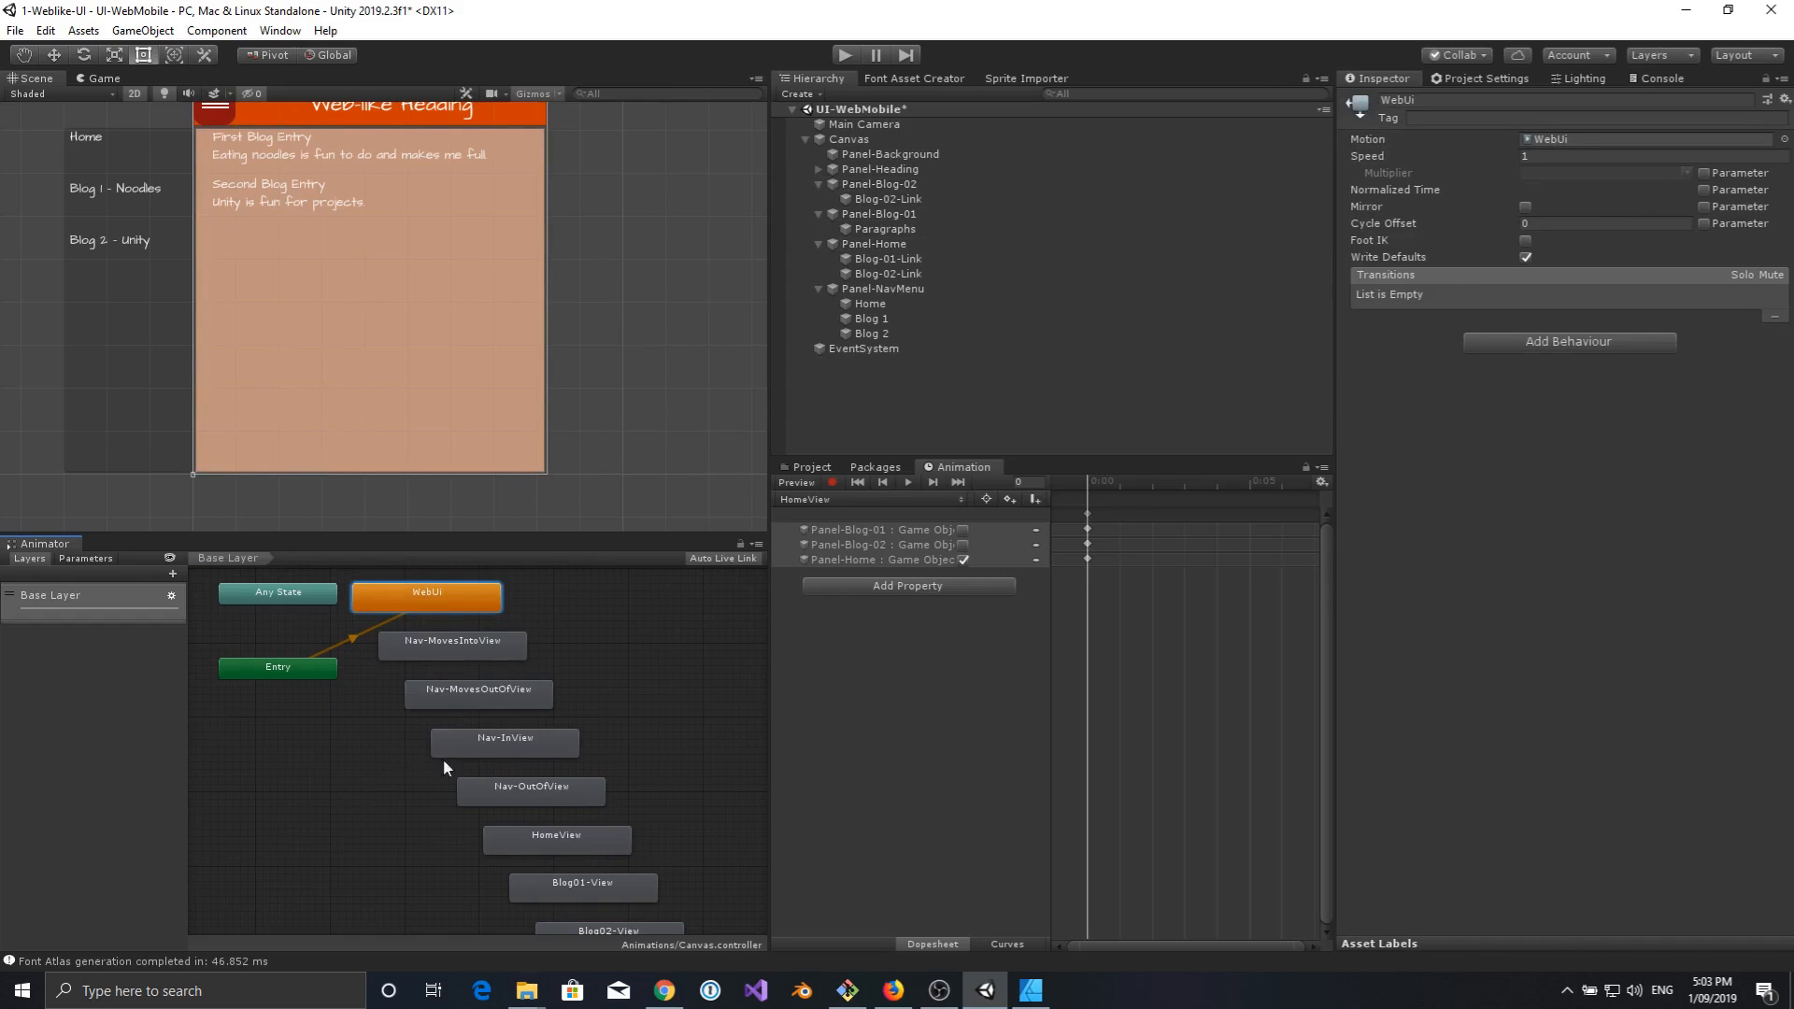
{"action": "left_click", "coordinate": [552, 839]}
{"action": "right_click", "coordinate": [581, 832]}
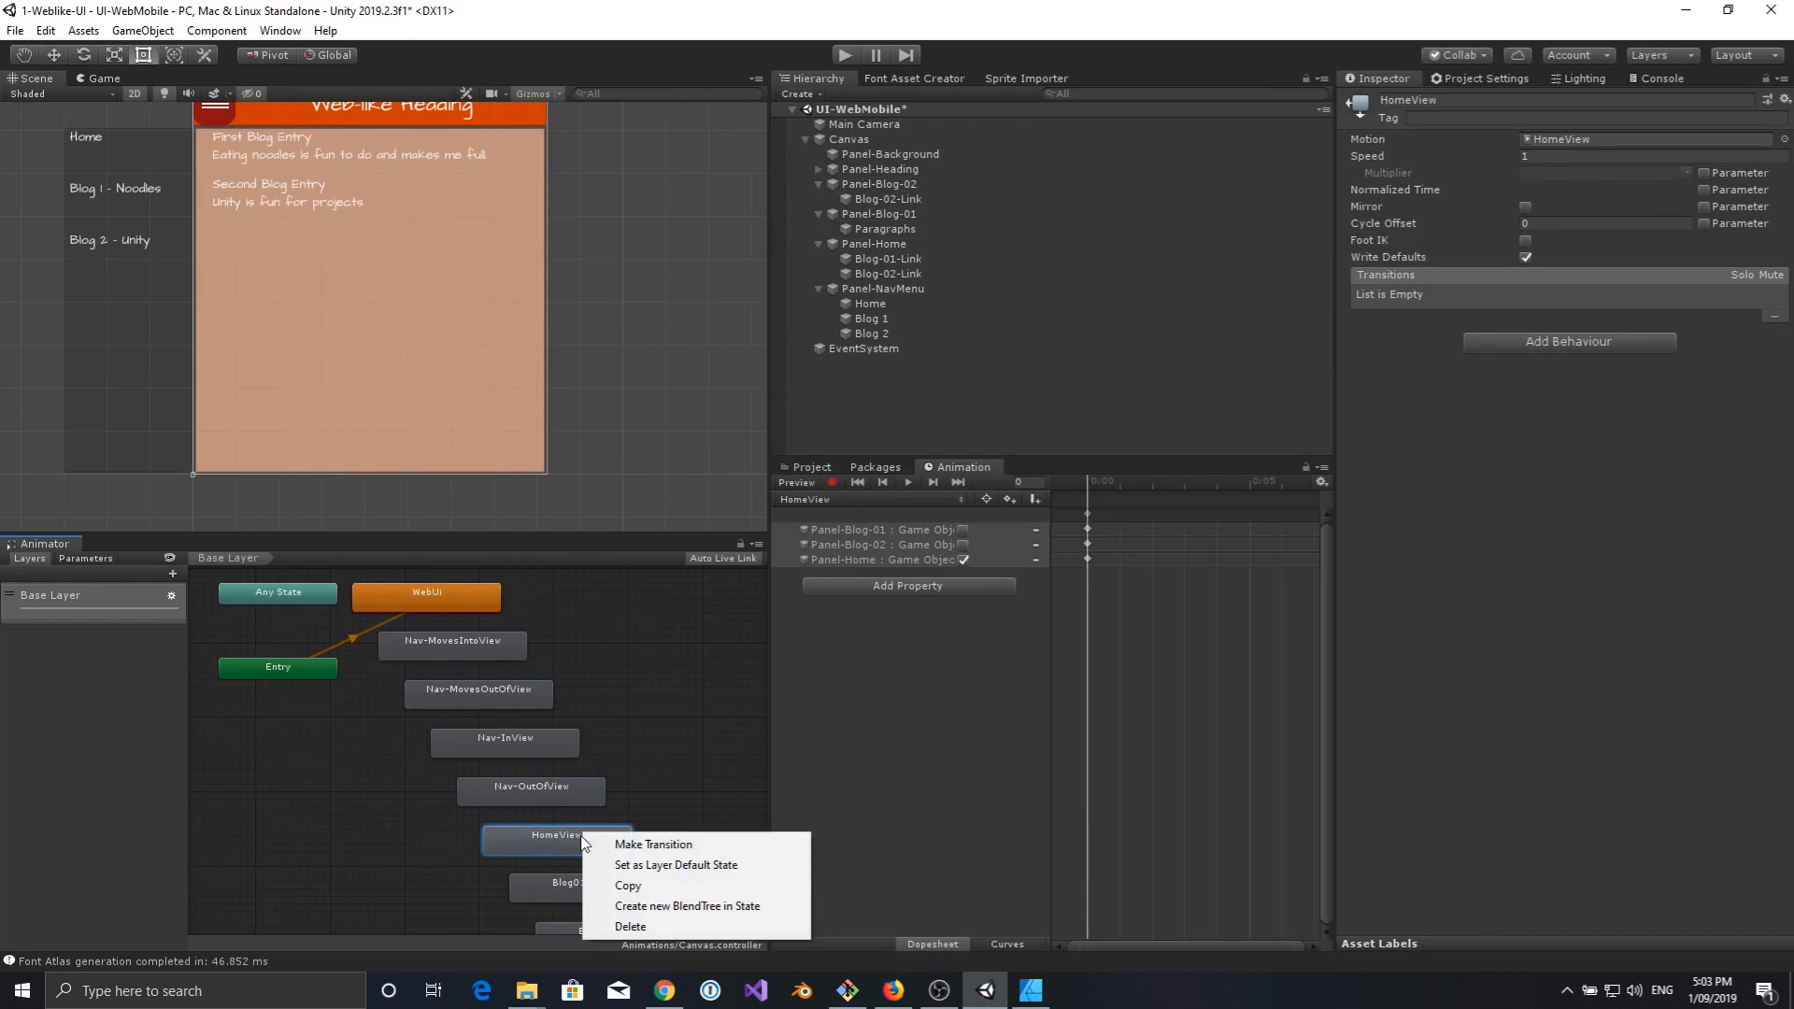
{"action": "left_click", "coordinate": [675, 866]}
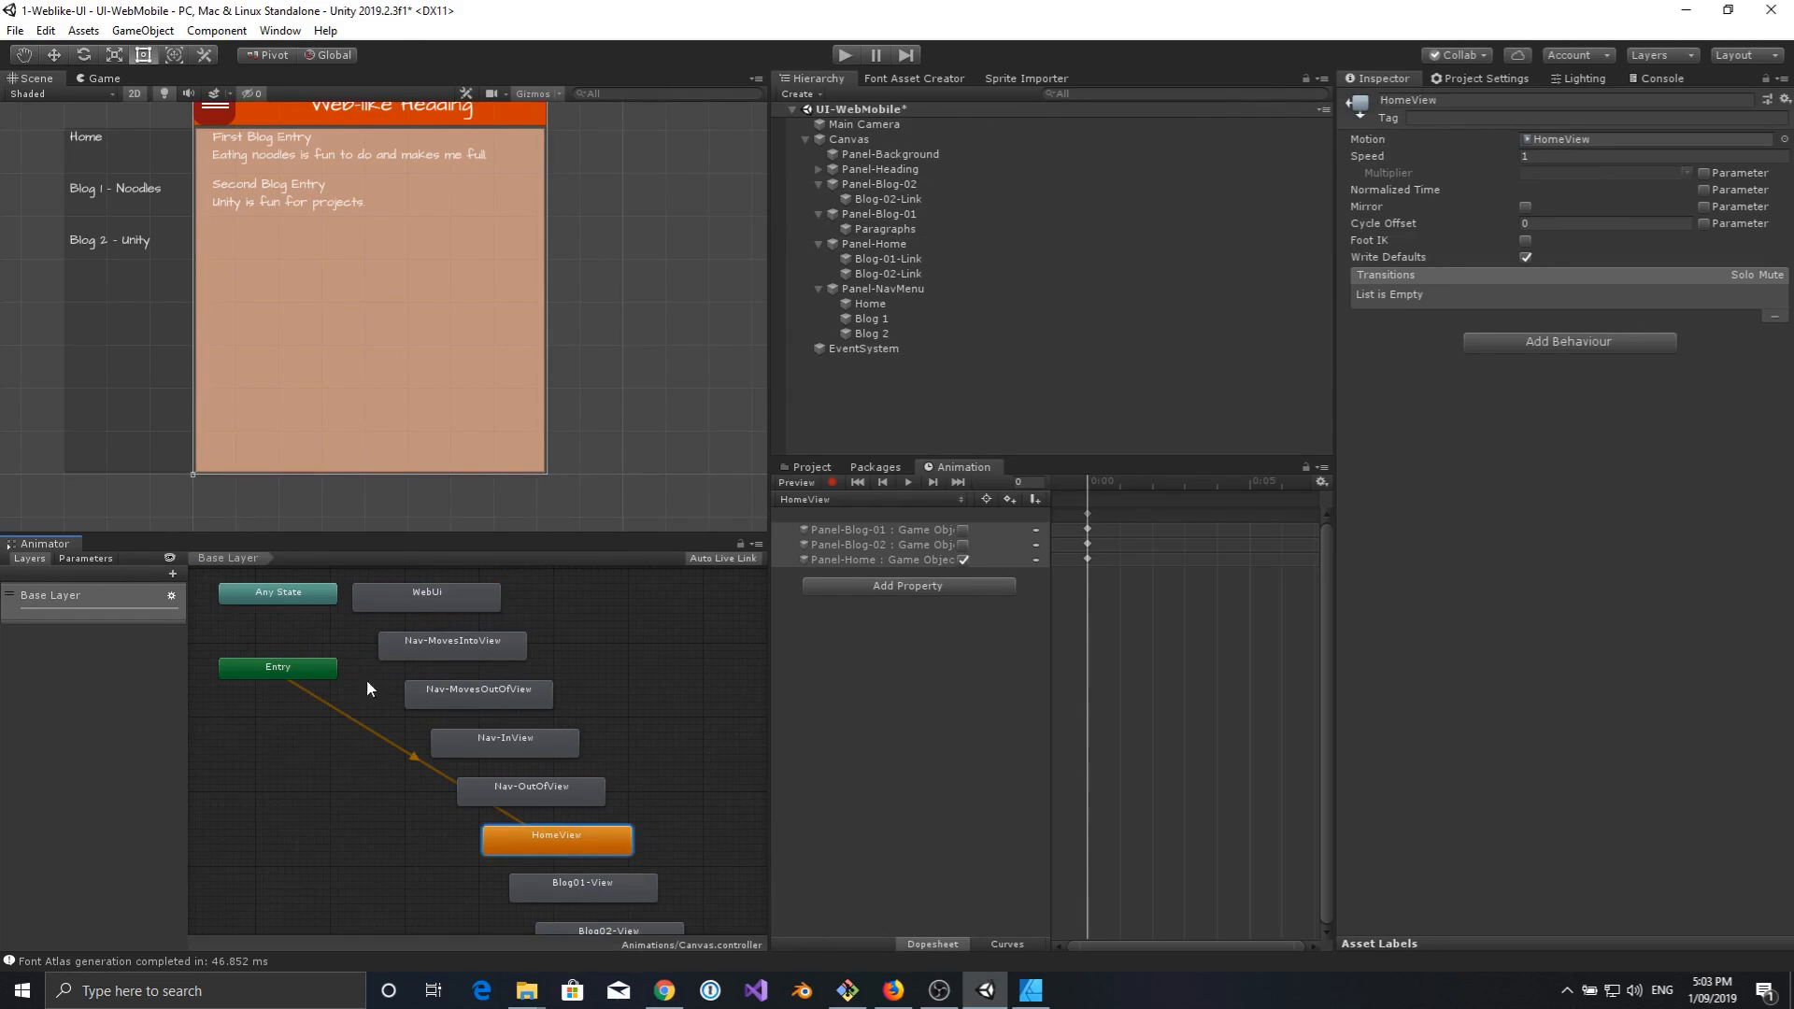
Delete the WebUi state from the Animator's base layer.
{"action": "left_click", "coordinate": [432, 602]}
{"action": "right_click", "coordinate": [431, 602]}
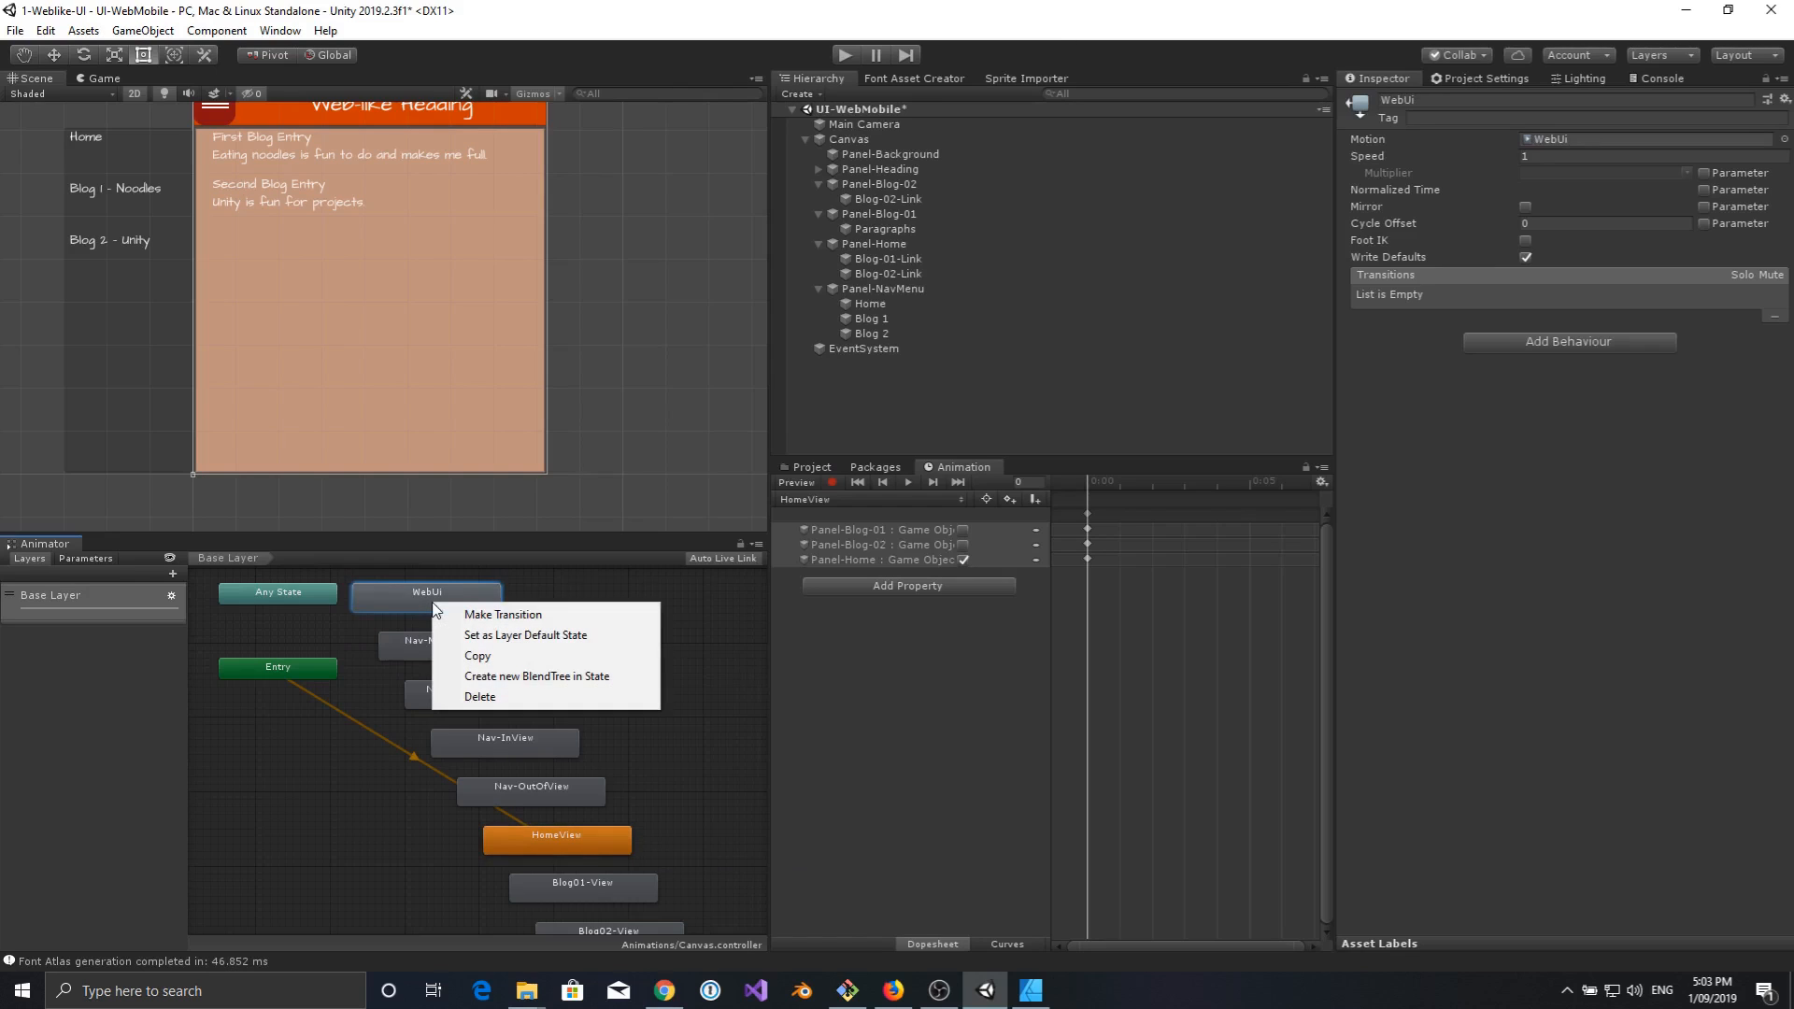
{"action": "left_click", "coordinate": [488, 699]}
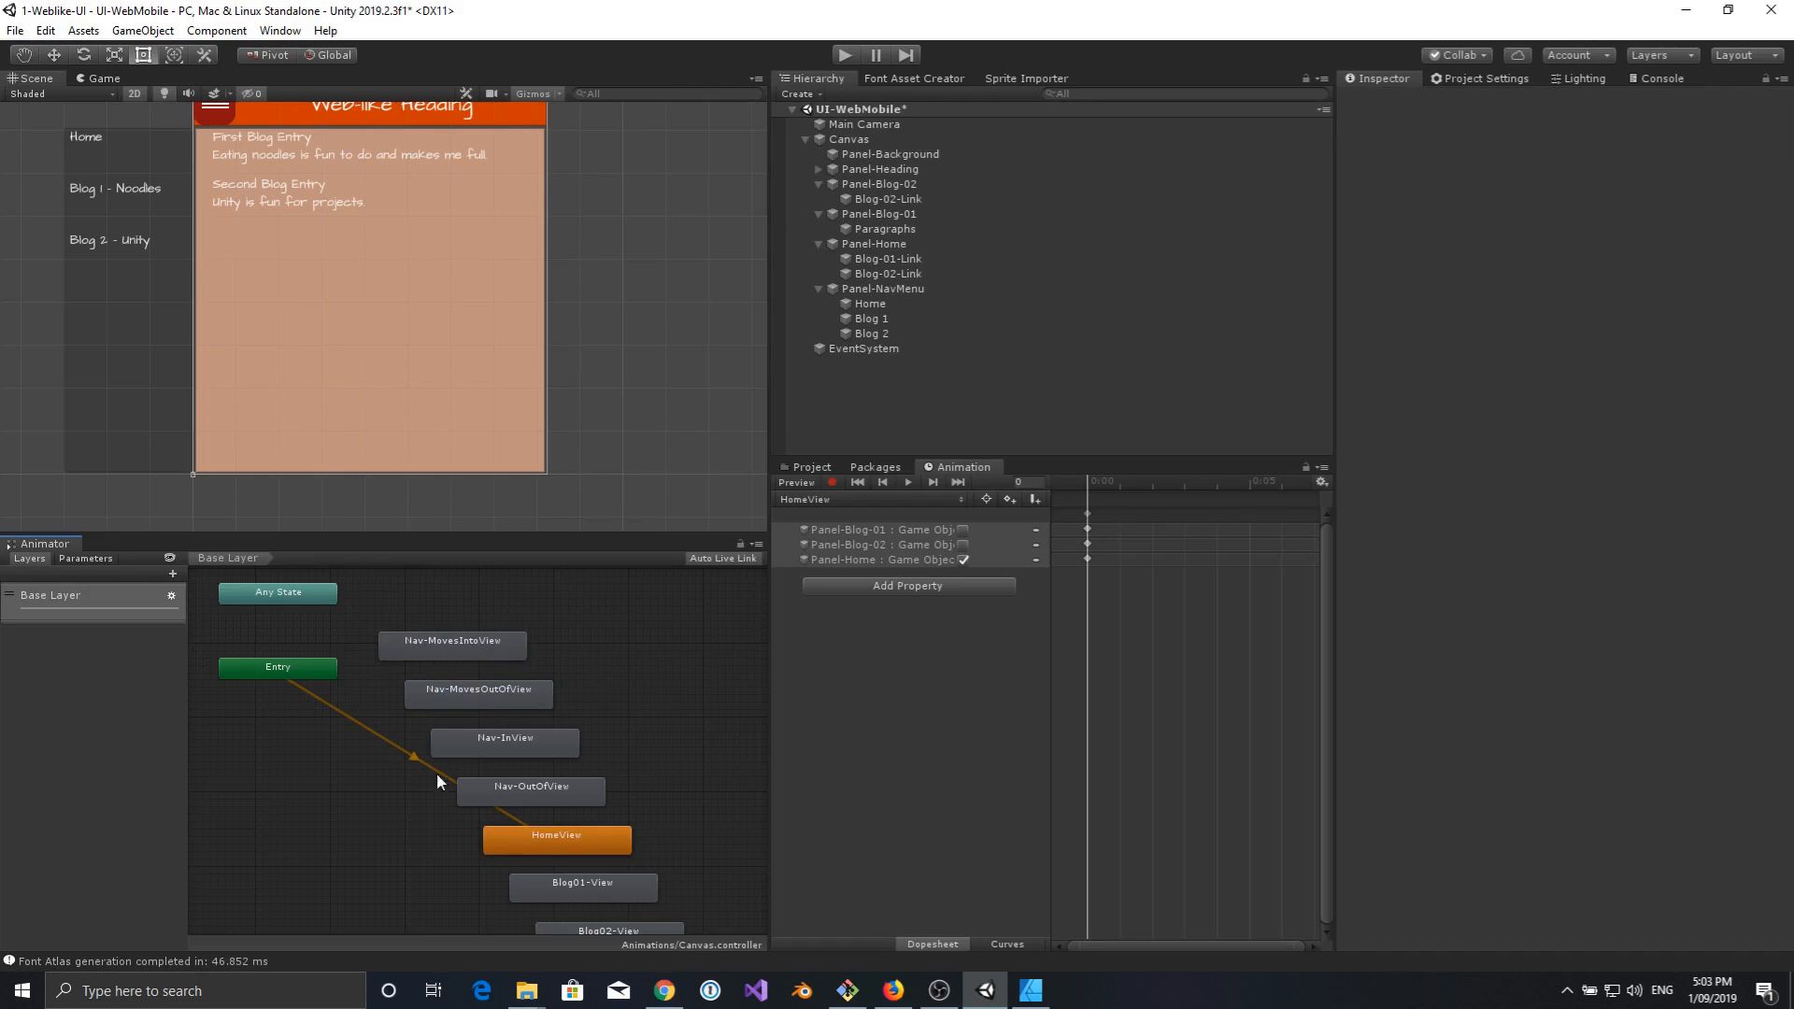
Place HomeView below Entry and arrange the four Nav states in a two-by-two grid beside Entry.
{"action": "left_click_drag", "start_coordinate": [564, 841], "coordinate": [322, 787]}
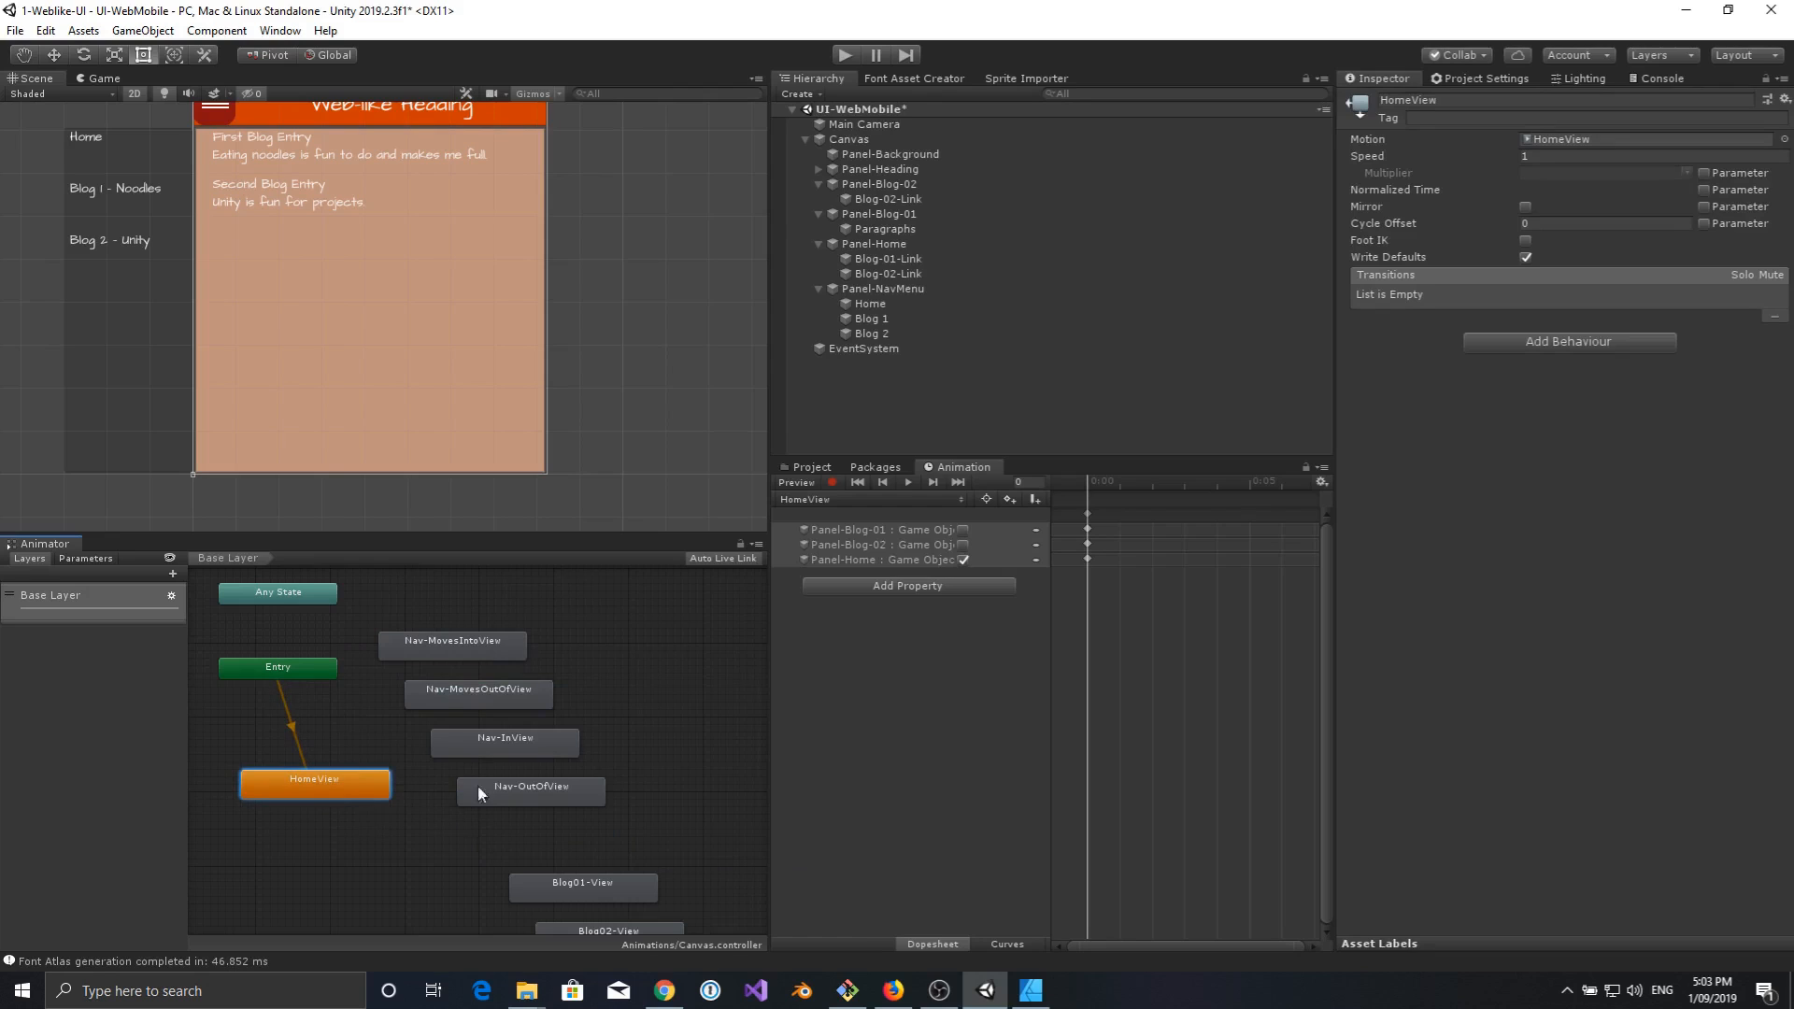
{"action": "left_click_drag", "start_coordinate": [464, 642], "coordinate": [622, 632]}
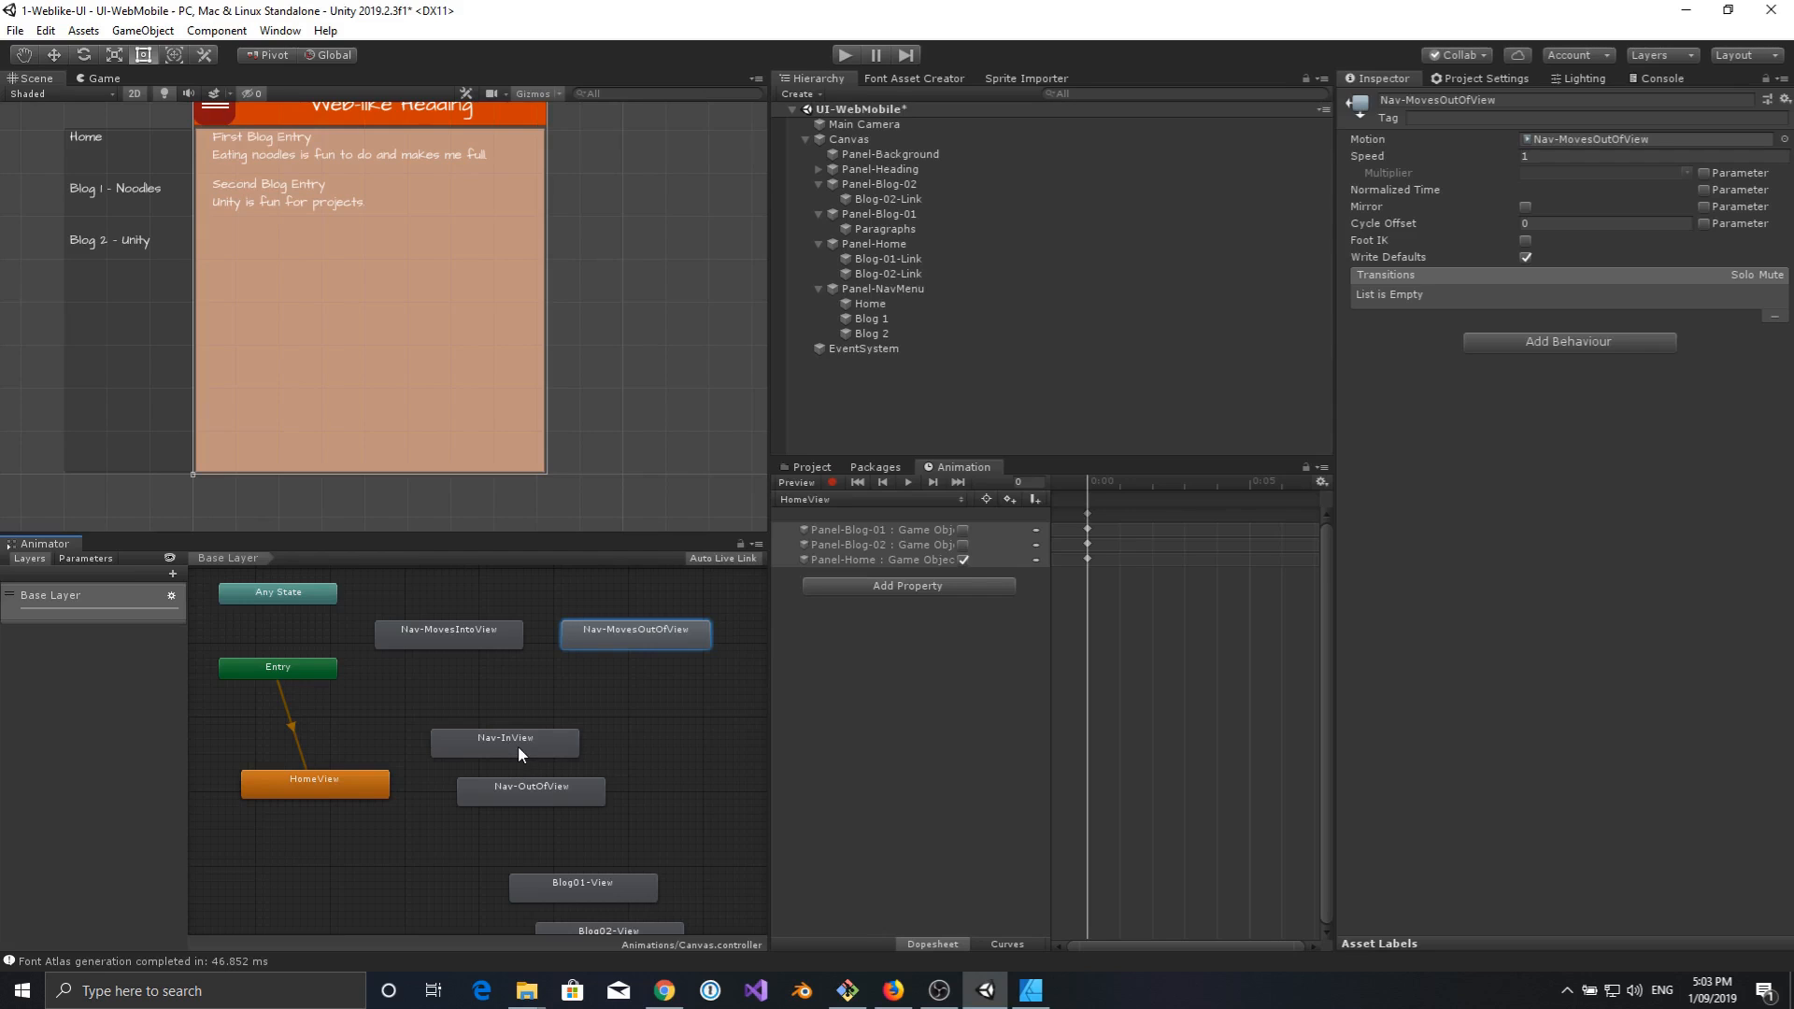
{"action": "left_click_drag", "start_coordinate": [518, 746], "coordinate": [439, 719]}
{"action": "left_click_drag", "start_coordinate": [537, 787], "coordinate": [642, 712]}
{"action": "left_click_drag", "start_coordinate": [447, 726], "coordinate": [473, 724]}
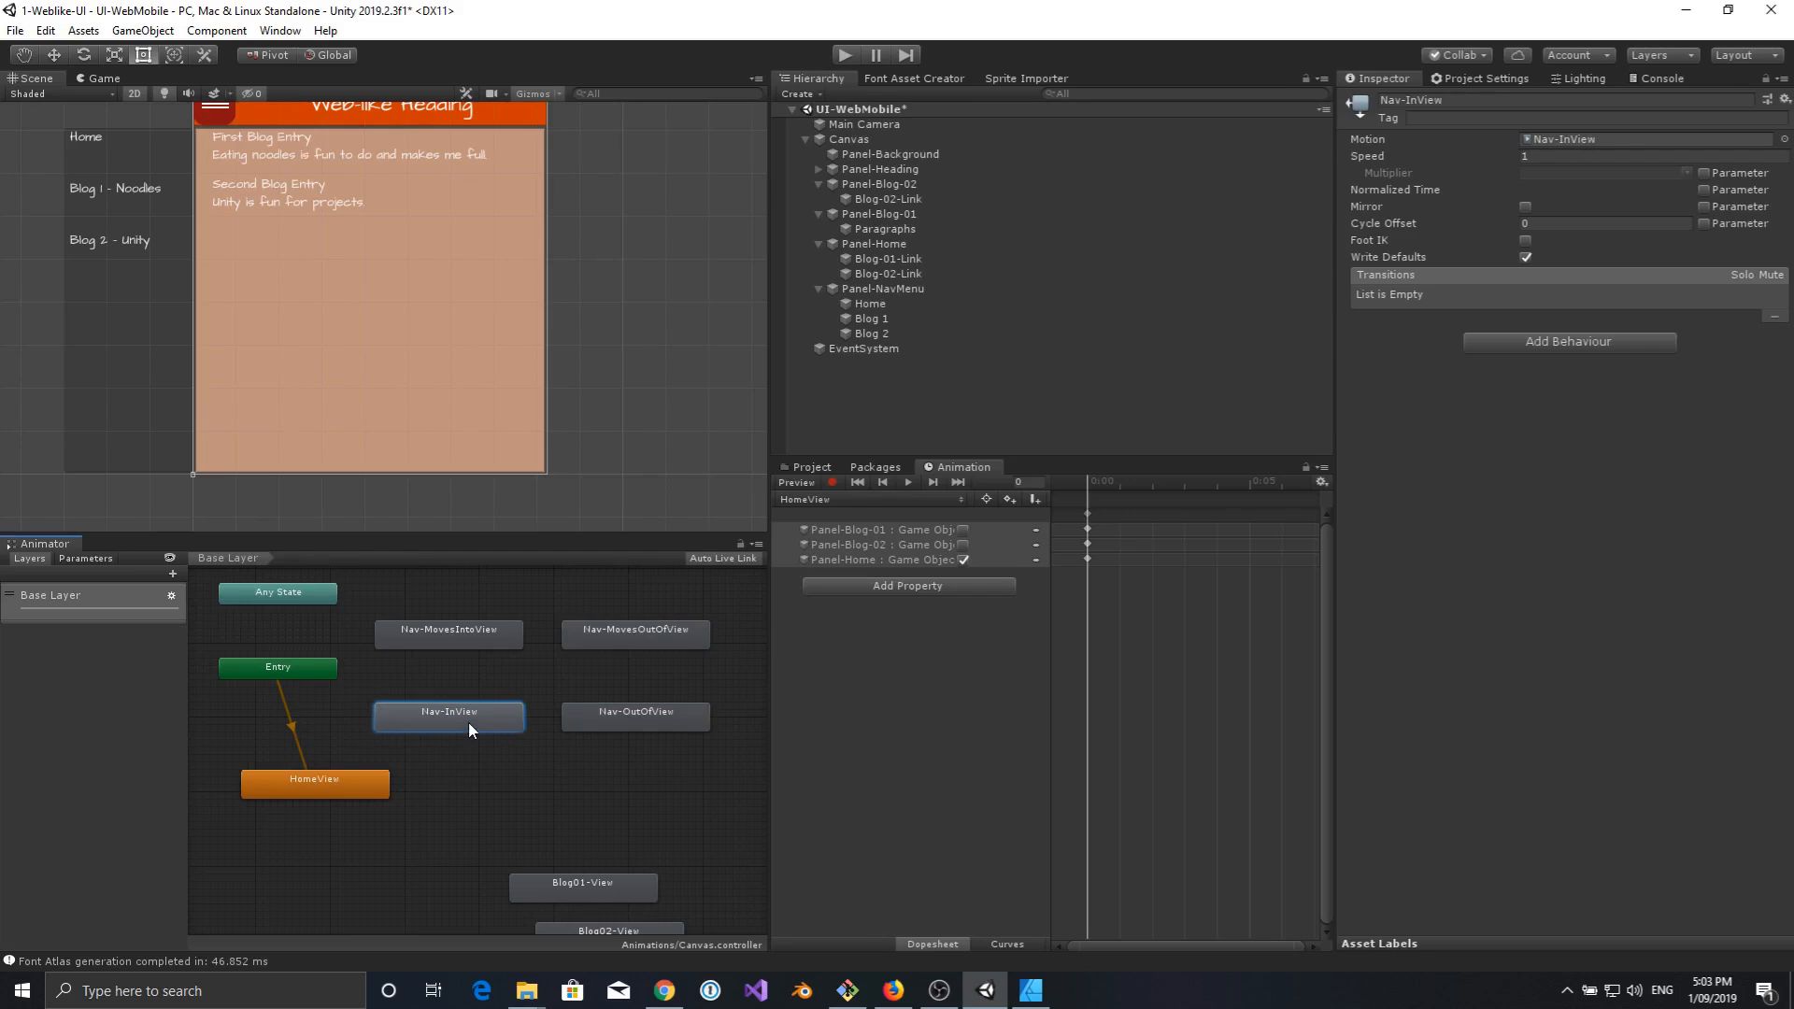
Move Blog01-View and Blog02-View side by side beneath the Nav states and place Exit above Any State.
{"action": "left_click_drag", "start_coordinate": [572, 892], "coordinate": [484, 836]}
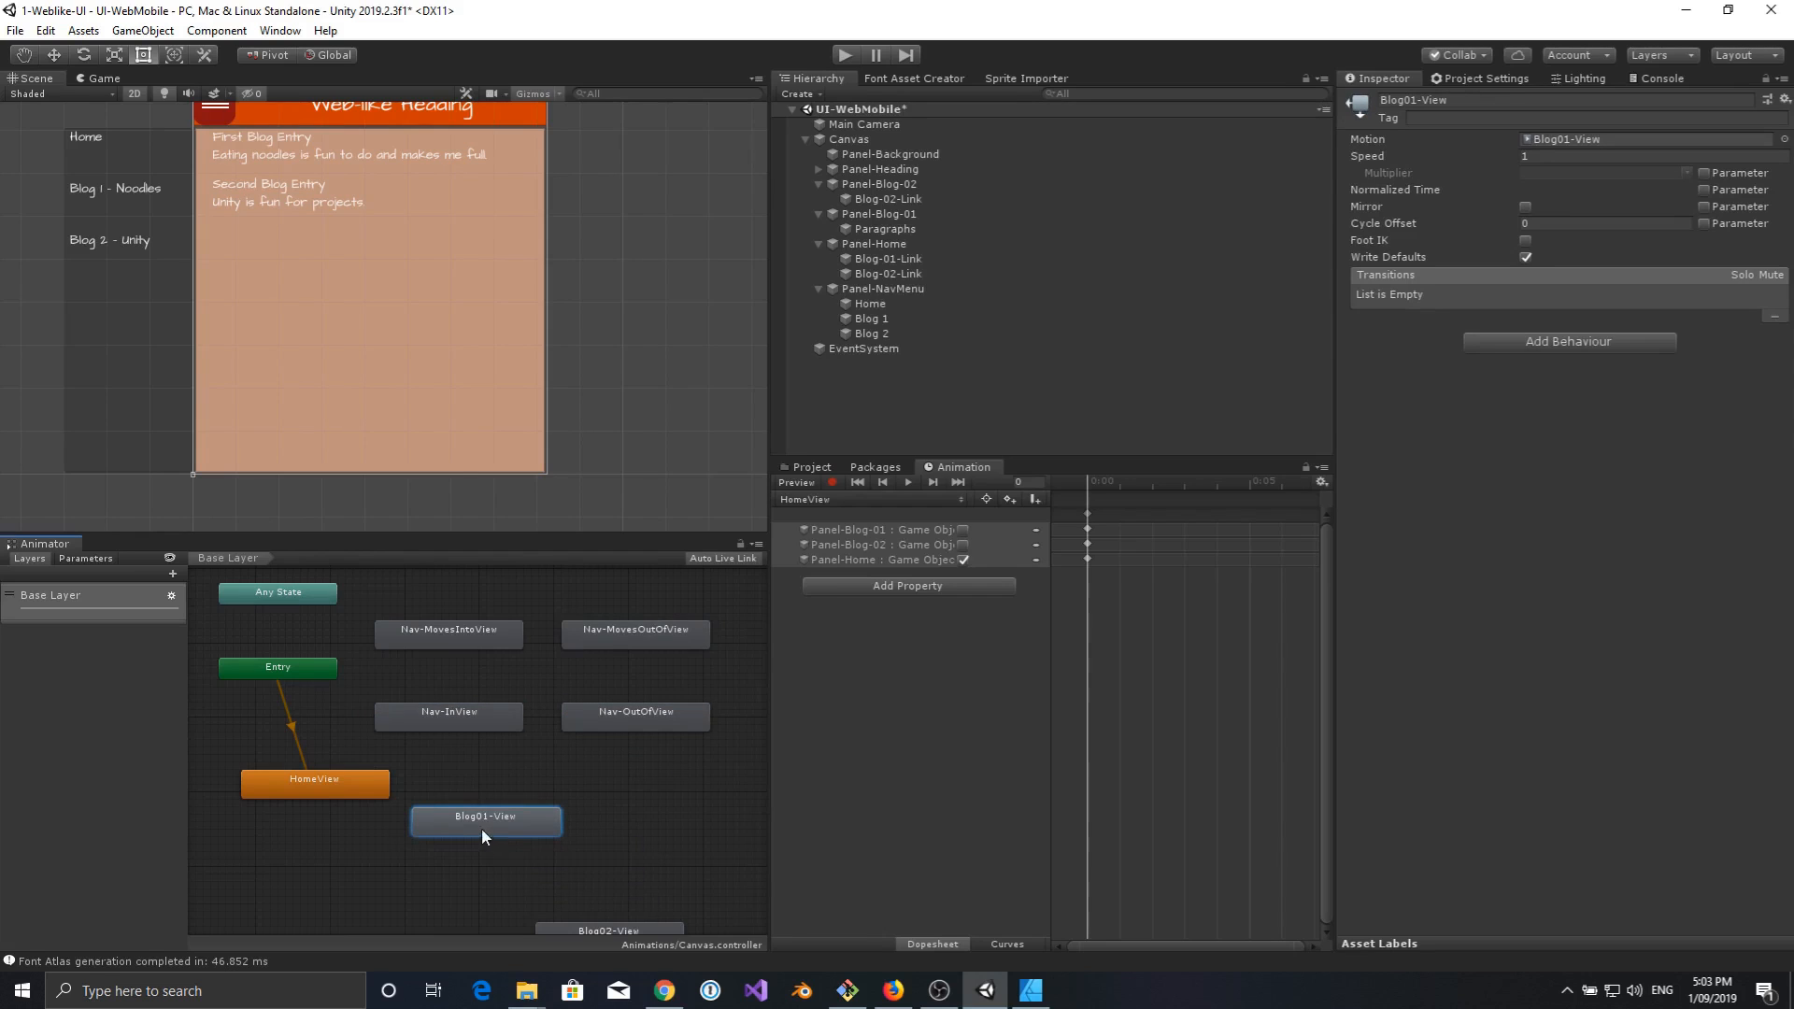
{"action": "scroll", "coordinate": [592, 863], "scroll_direction": "down", "scroll_amount": 3}
{"action": "middle_click_drag", "start_coordinate": [608, 880], "coordinate": [529, 759]}
{"action": "left_click_drag", "start_coordinate": [533, 795], "coordinate": [580, 717]}
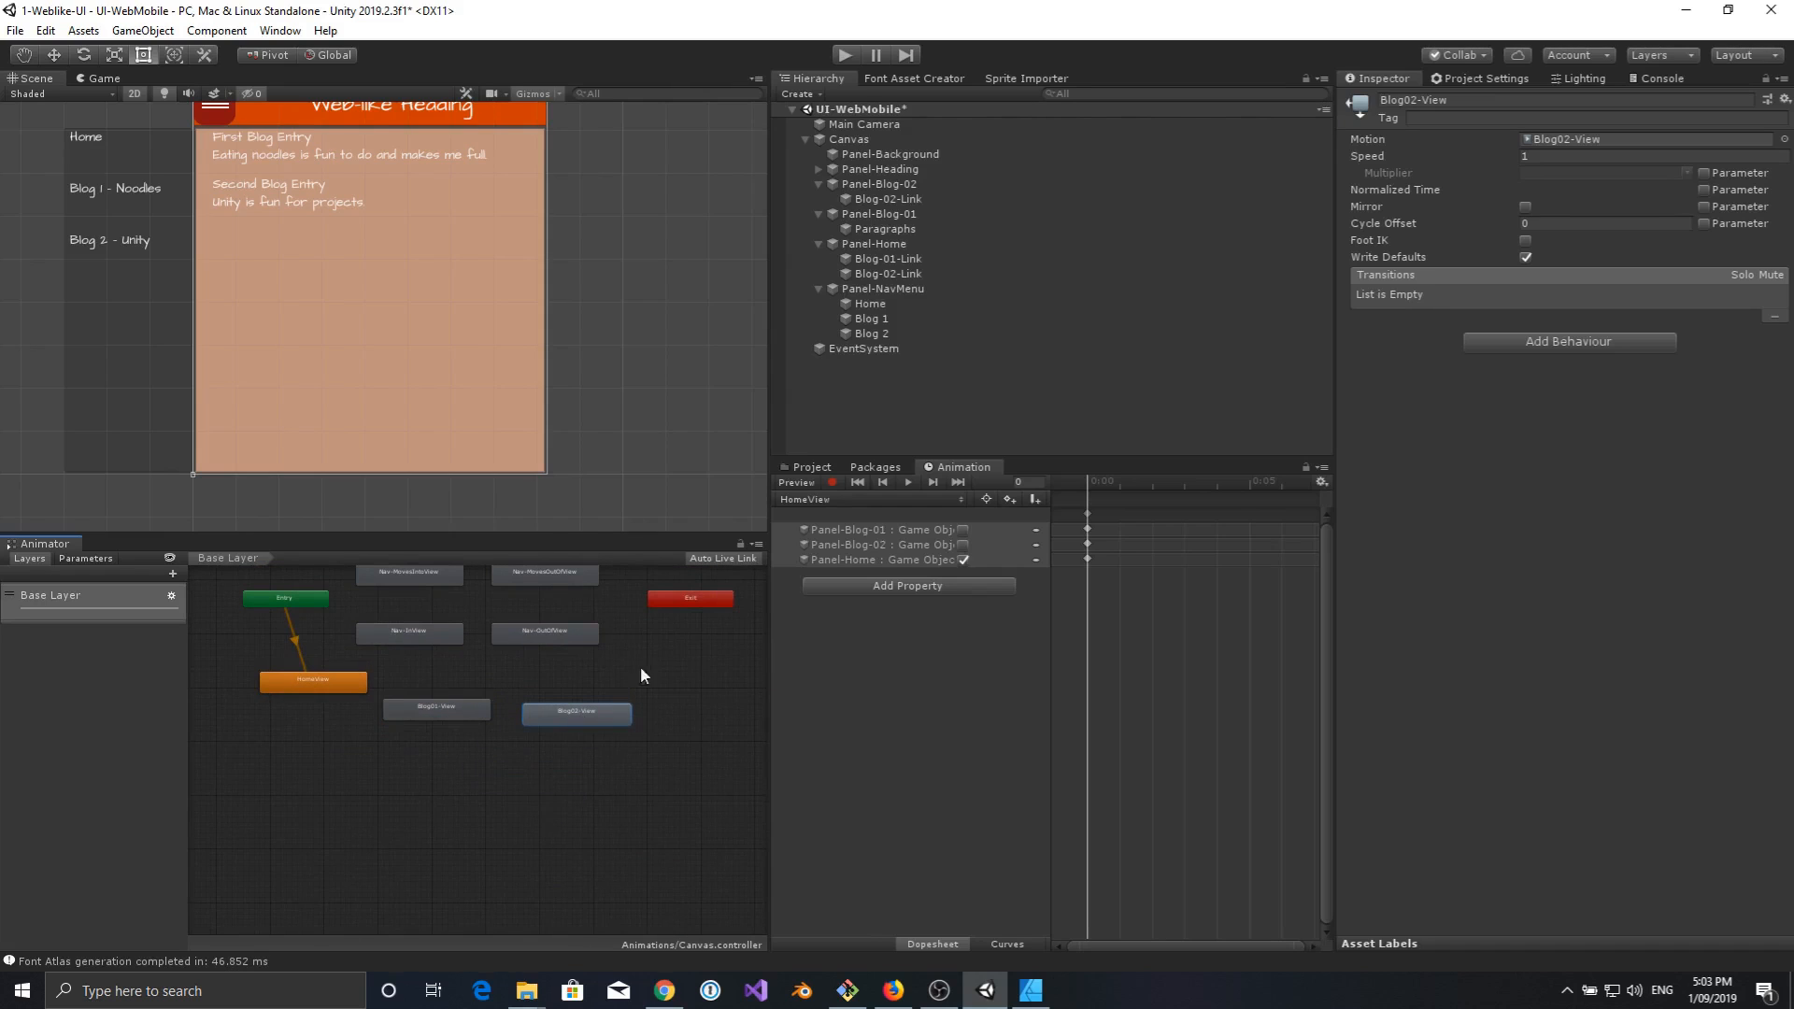
{"action": "middle_click_drag", "start_coordinate": [685, 643], "coordinate": [683, 711]}
{"action": "left_click_drag", "start_coordinate": [699, 666], "coordinate": [299, 586]}
{"action": "left_click", "coordinate": [338, 864]}
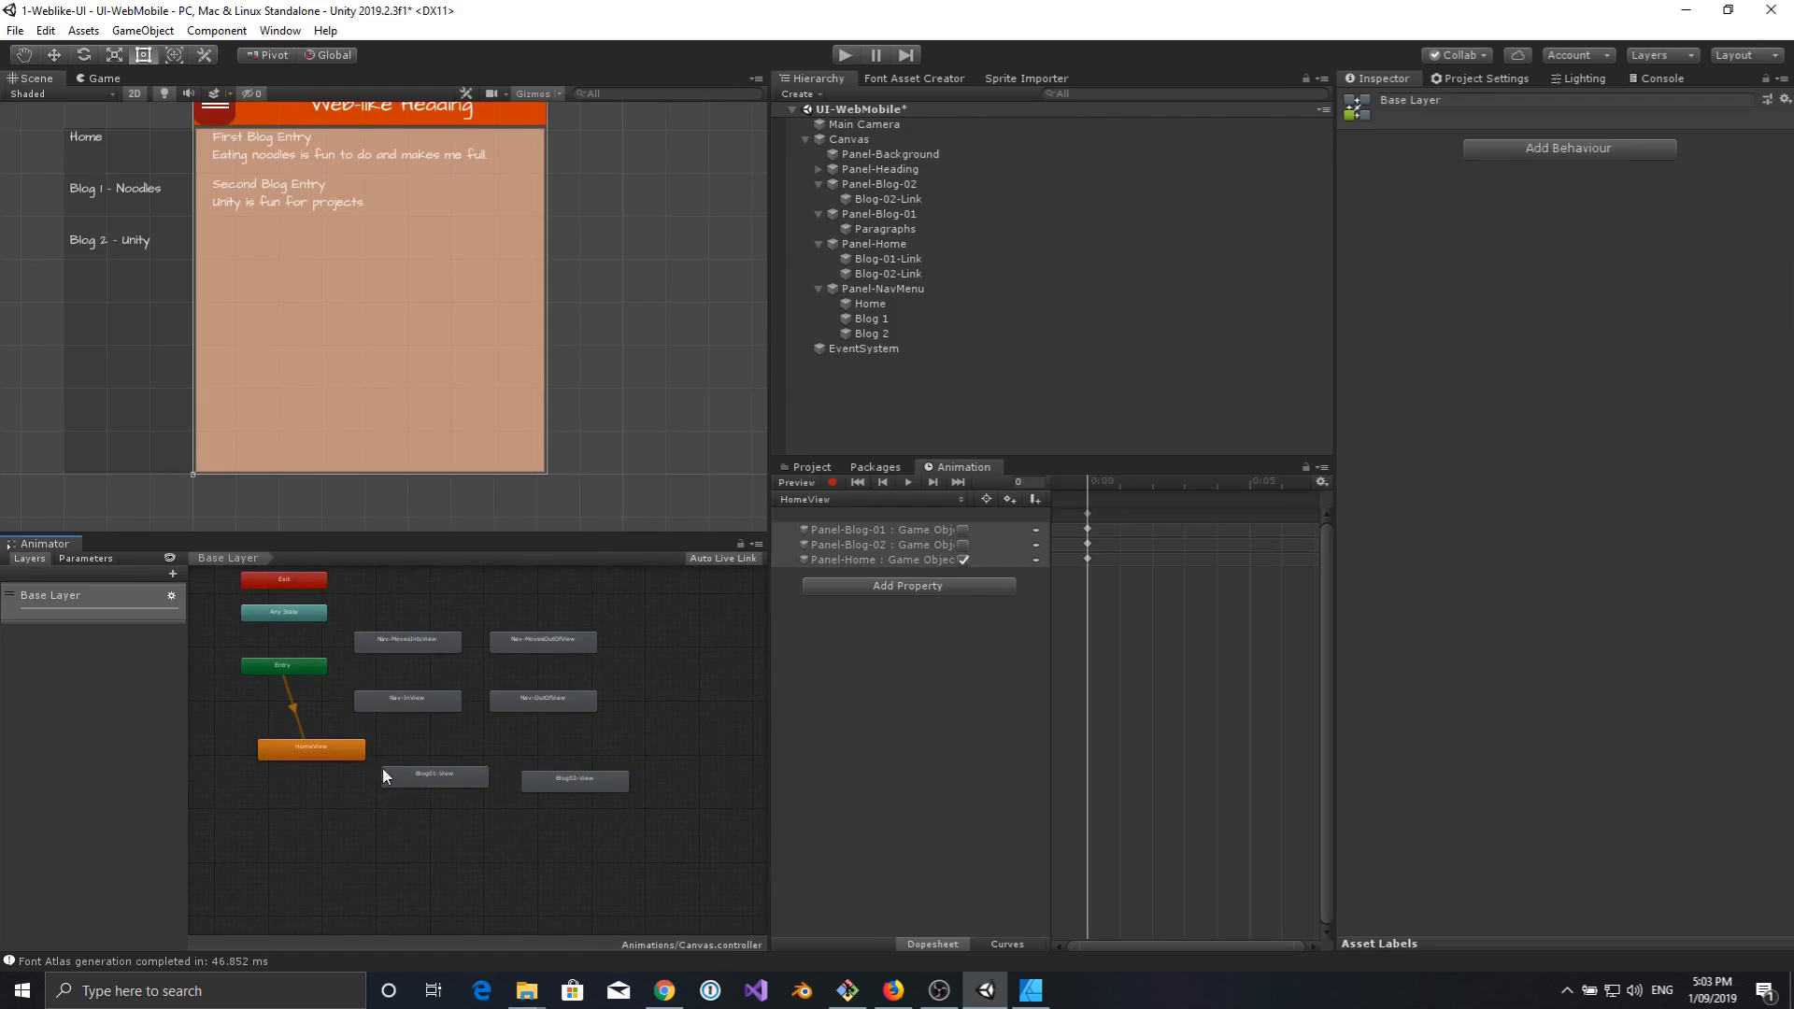
Align HomeView and Blog01-View with Blog02-View in one evenly spaced row below the Nav states.
{"action": "scroll", "coordinate": [396, 860], "scroll_direction": "up", "scroll_amount": 5}
{"action": "middle_click_drag", "start_coordinate": [482, 653], "coordinate": [473, 843]}
{"action": "scroll", "coordinate": [469, 828], "scroll_direction": "down", "scroll_amount": 2}
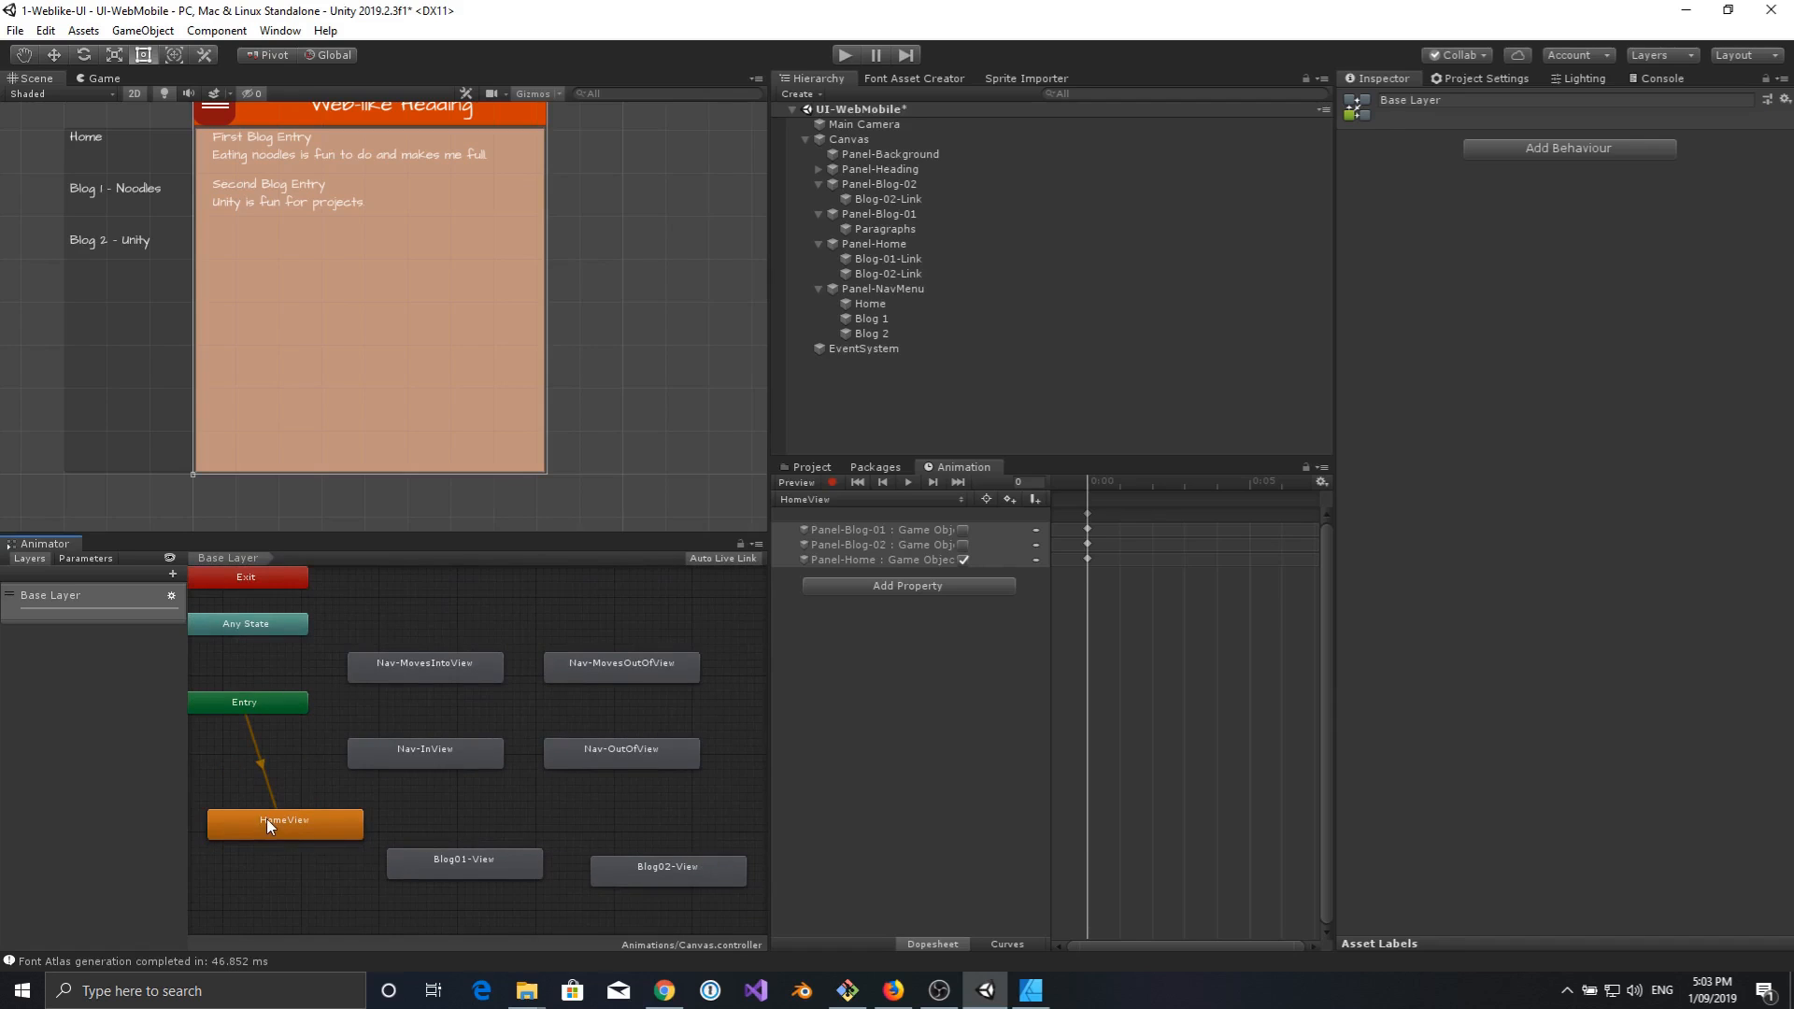
{"action": "left_click_drag", "start_coordinate": [266, 818], "coordinate": [257, 856]}
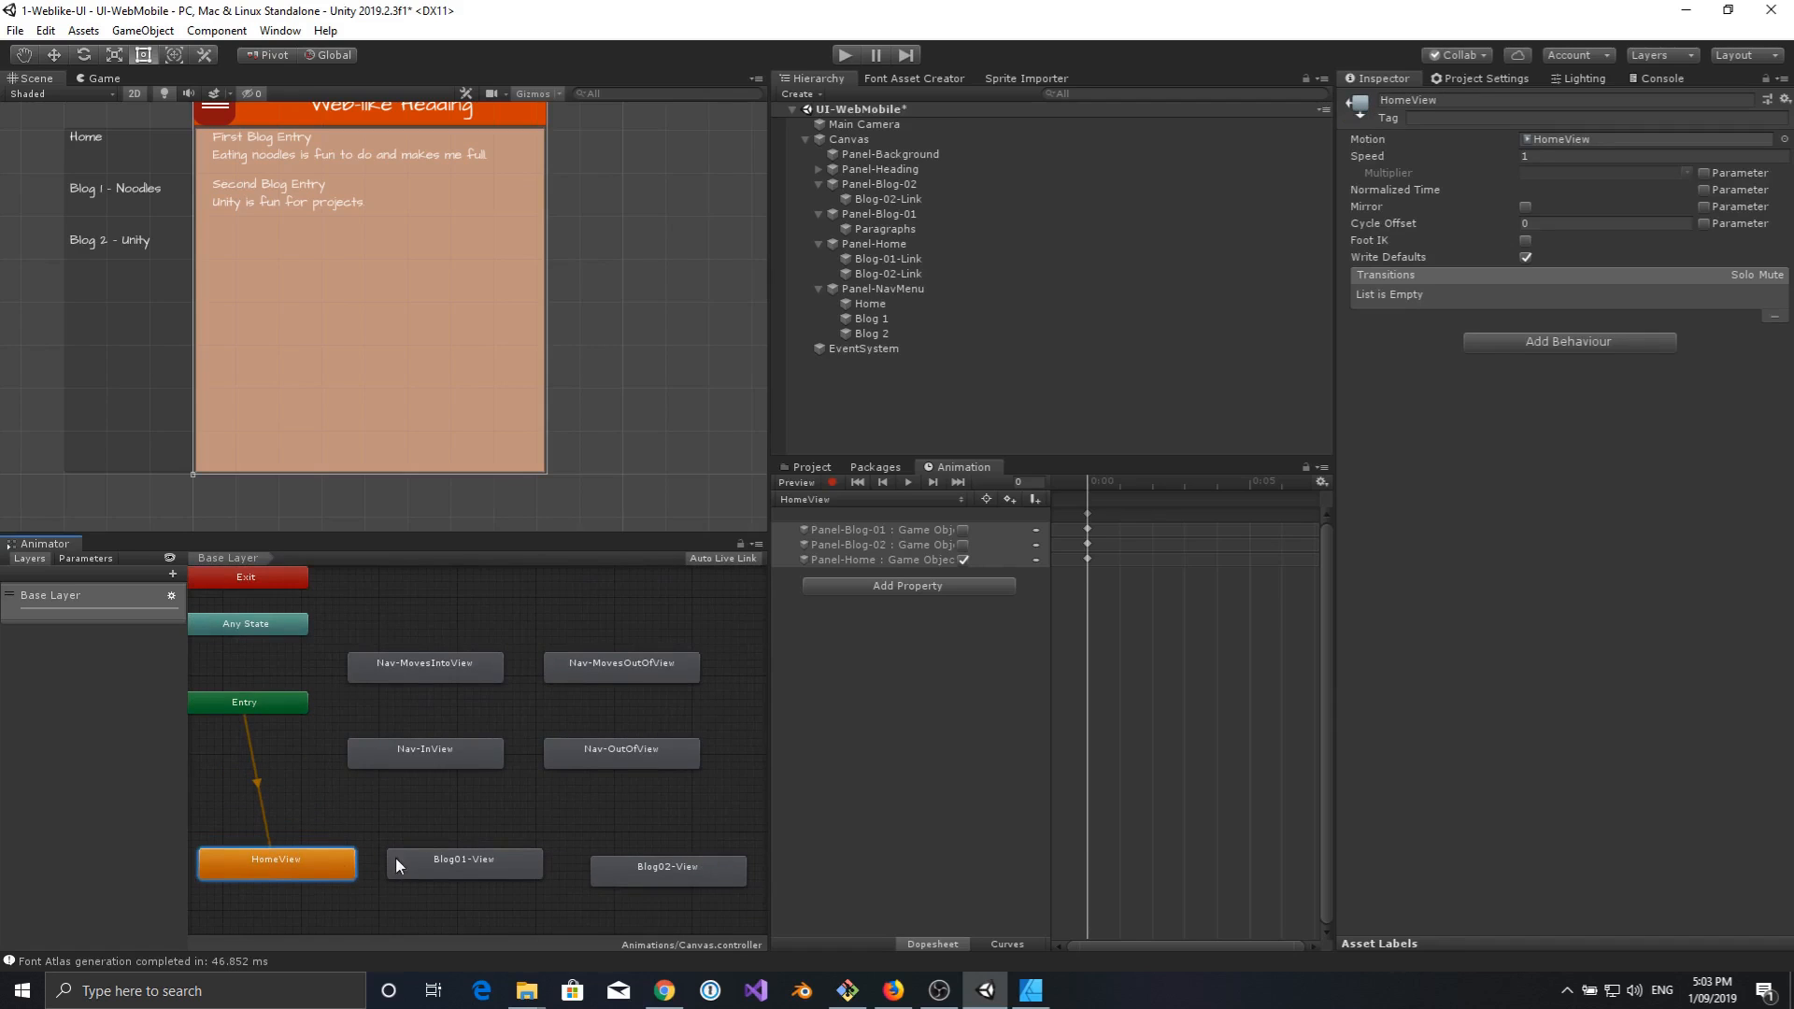
{"action": "left_click_drag", "start_coordinate": [428, 861], "coordinate": [440, 866]}
{"action": "left_click", "coordinate": [314, 868]}
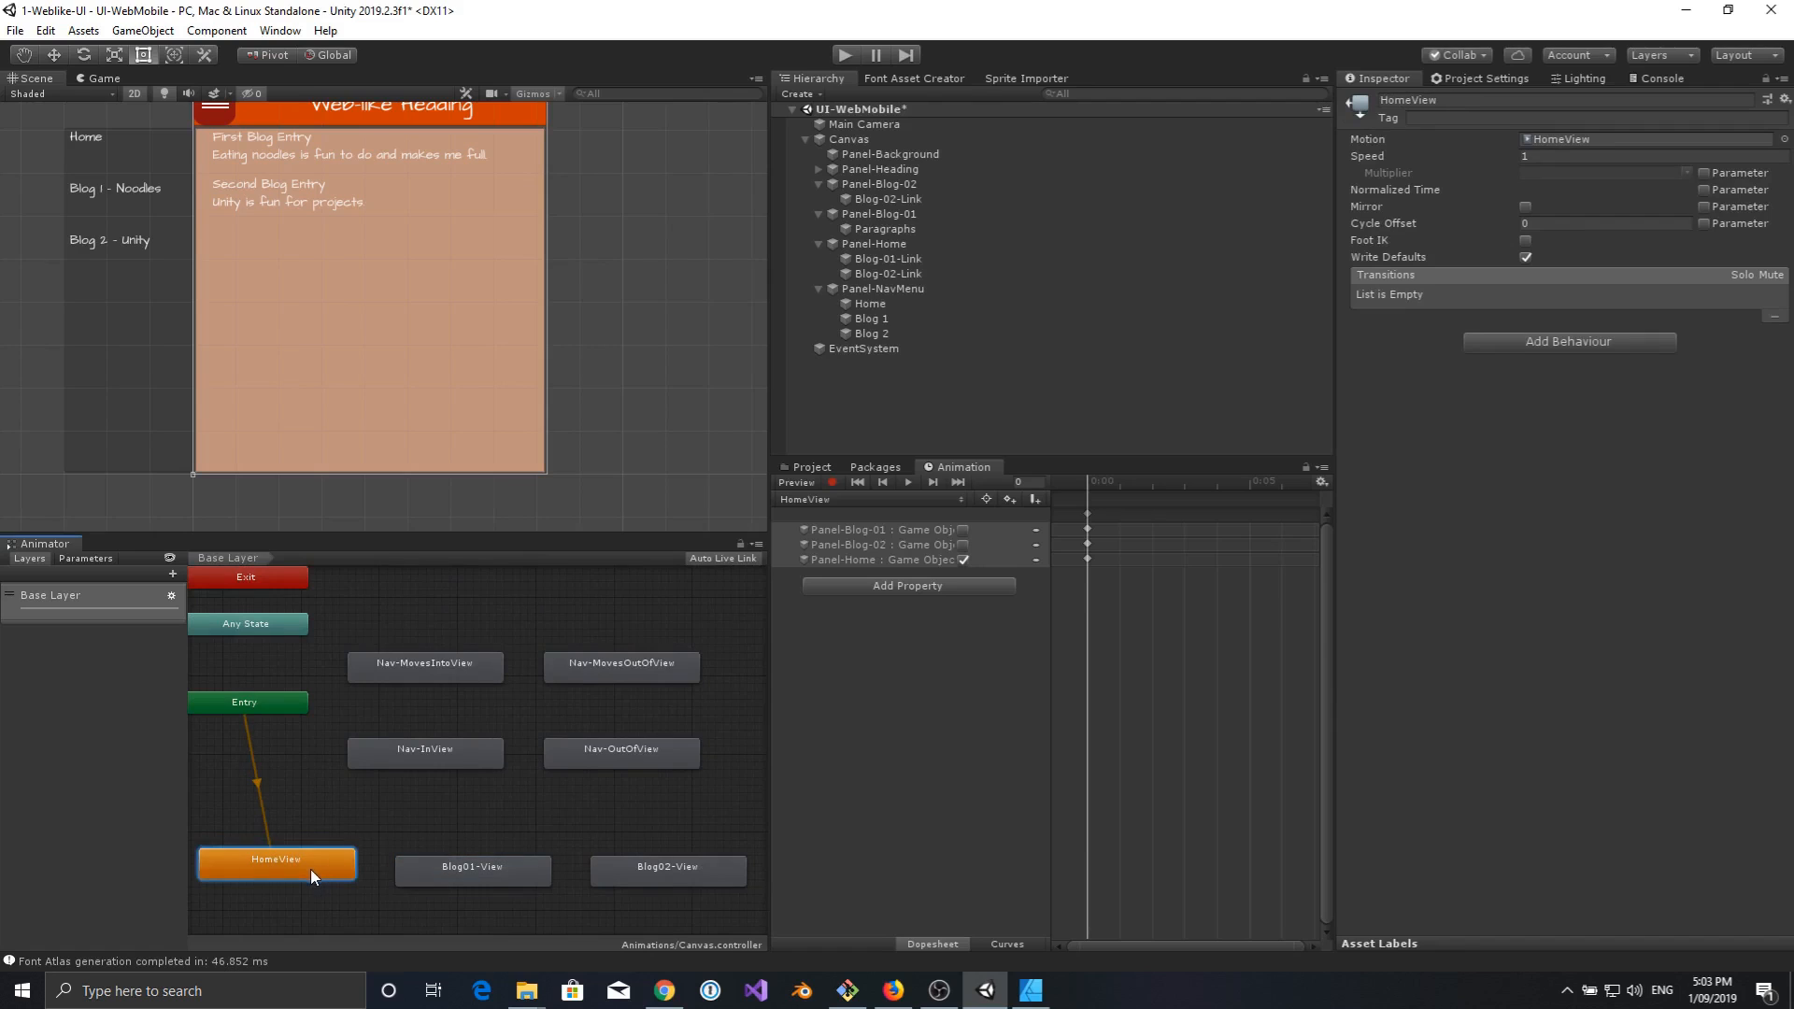
{"action": "left_click_drag", "start_coordinate": [310, 869], "coordinate": [317, 874]}
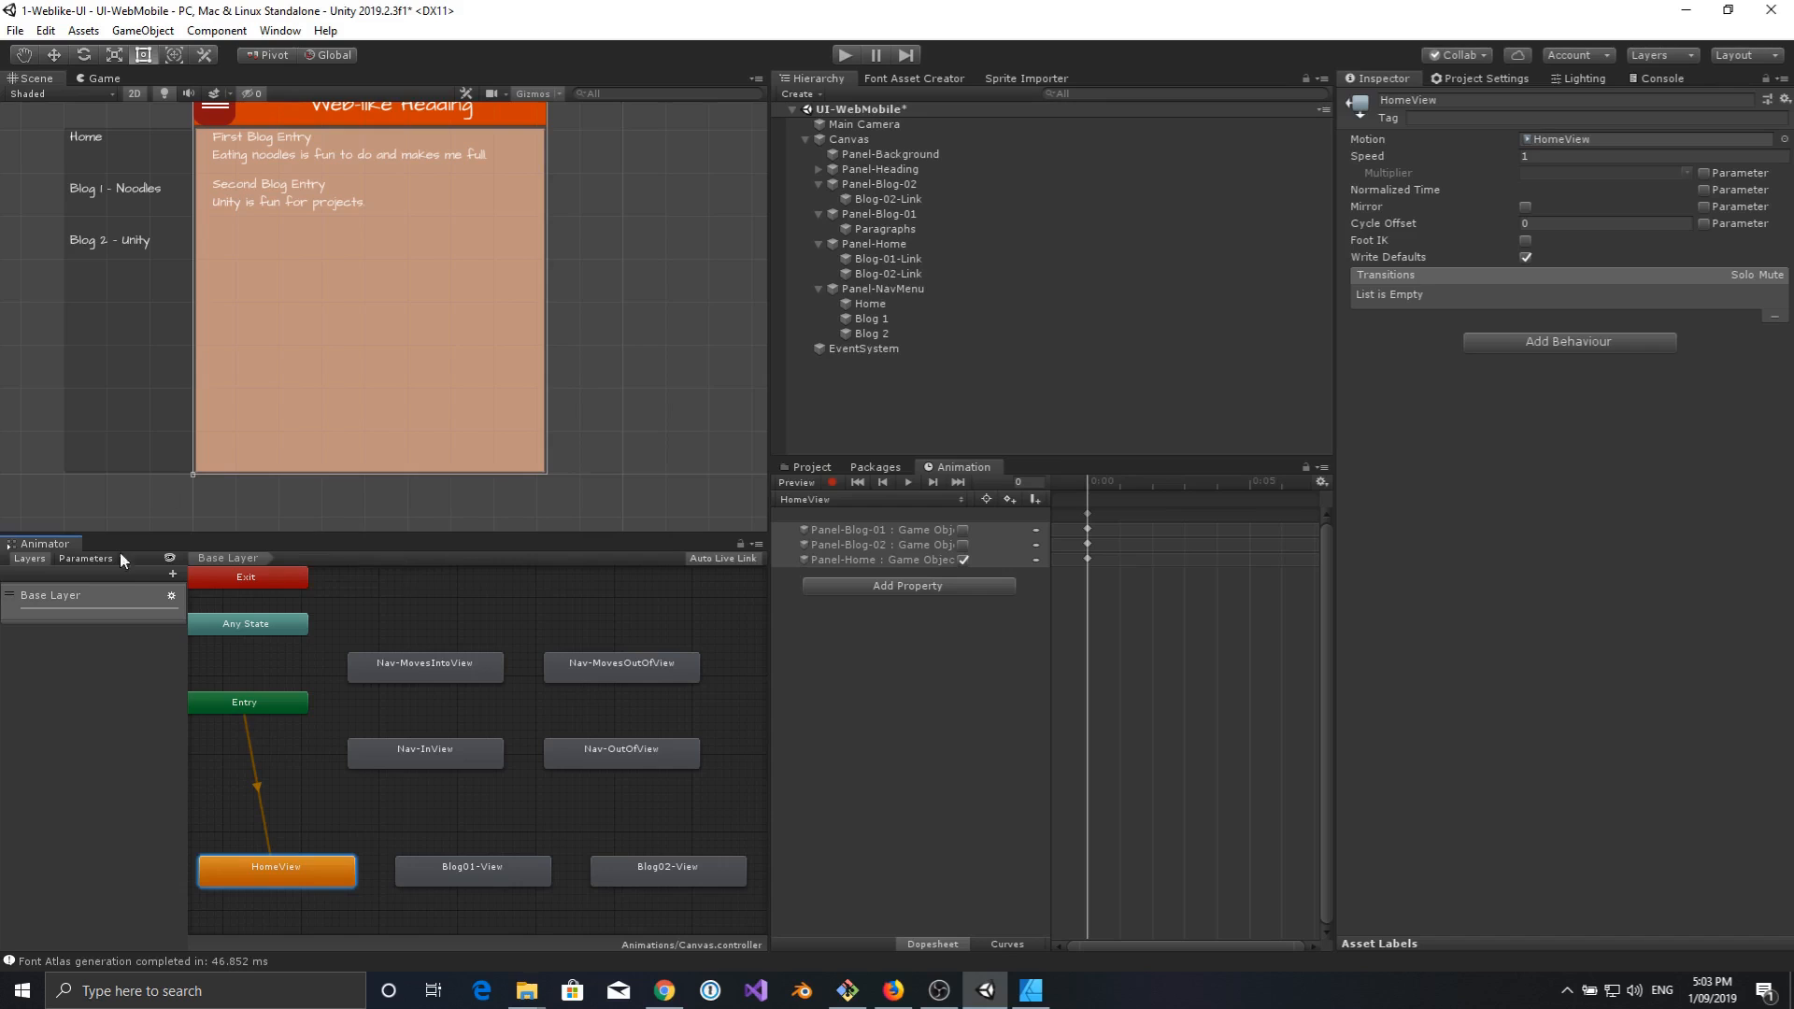
Add a trigger parameter named ShowNav to the Animator controller.
{"action": "left_click", "coordinate": [75, 558]}
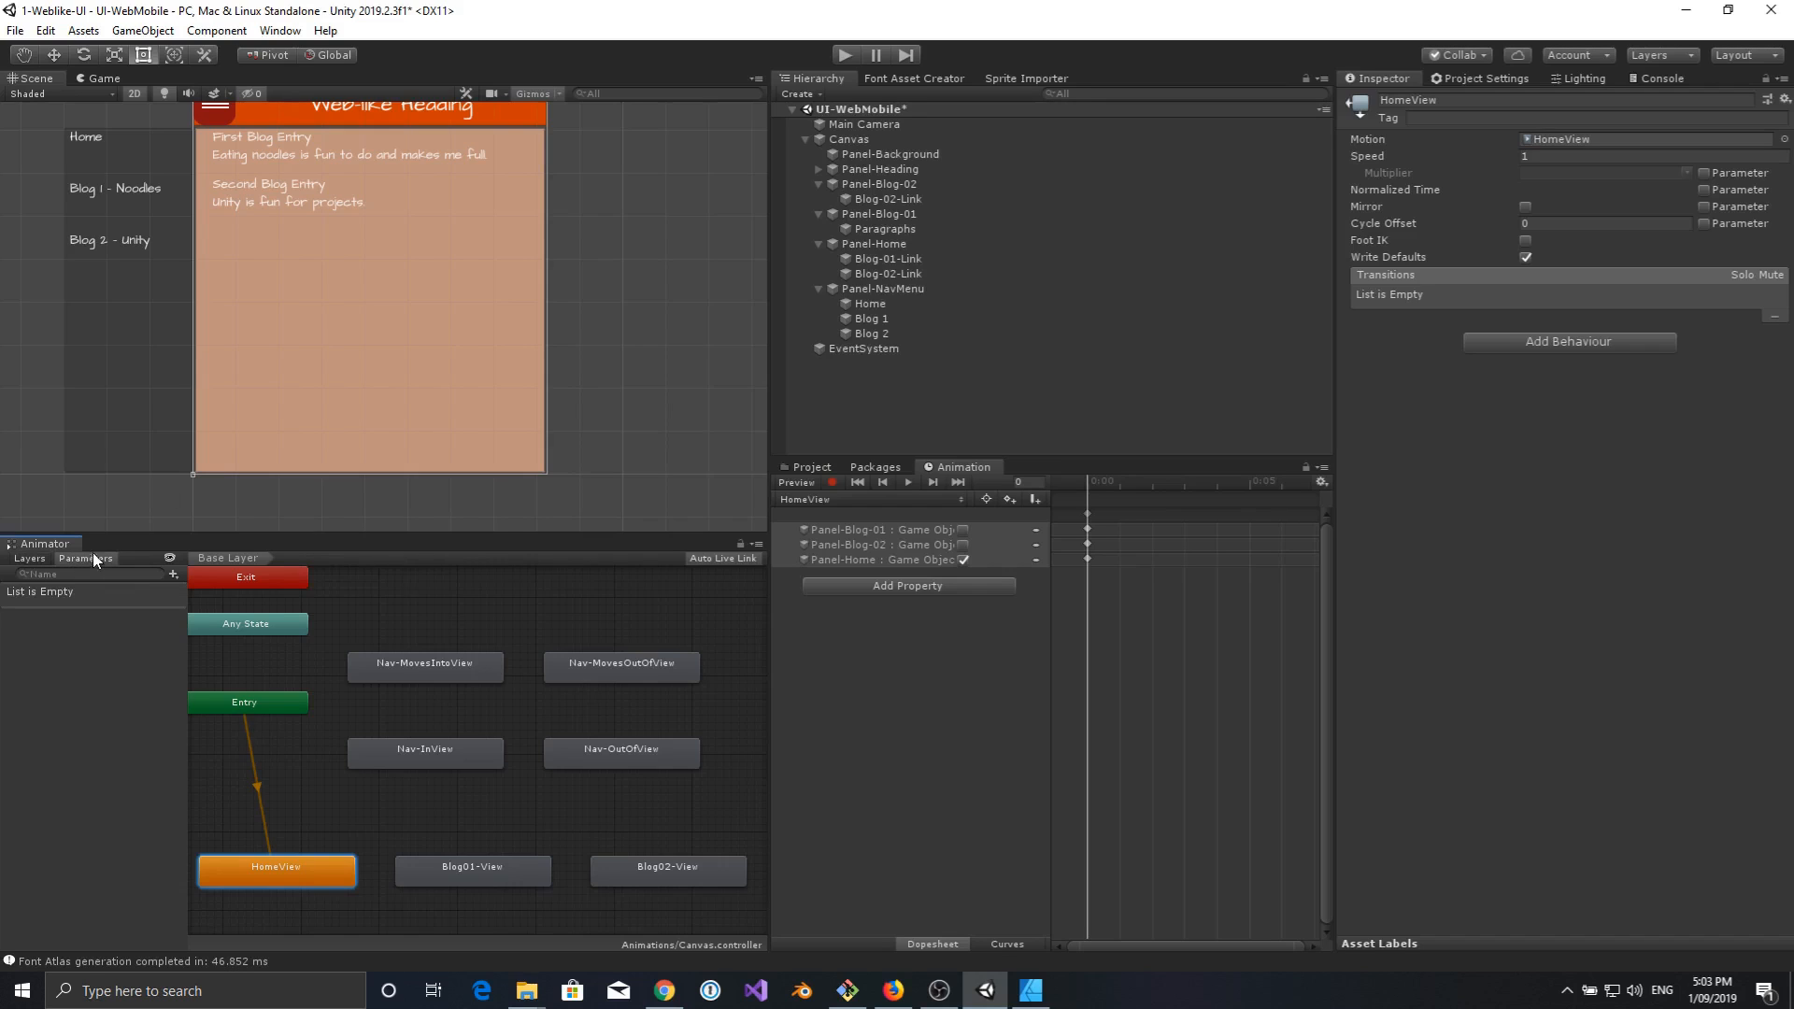
{"action": "left_click", "coordinate": [173, 575]}
{"action": "left_click", "coordinate": [204, 657]}
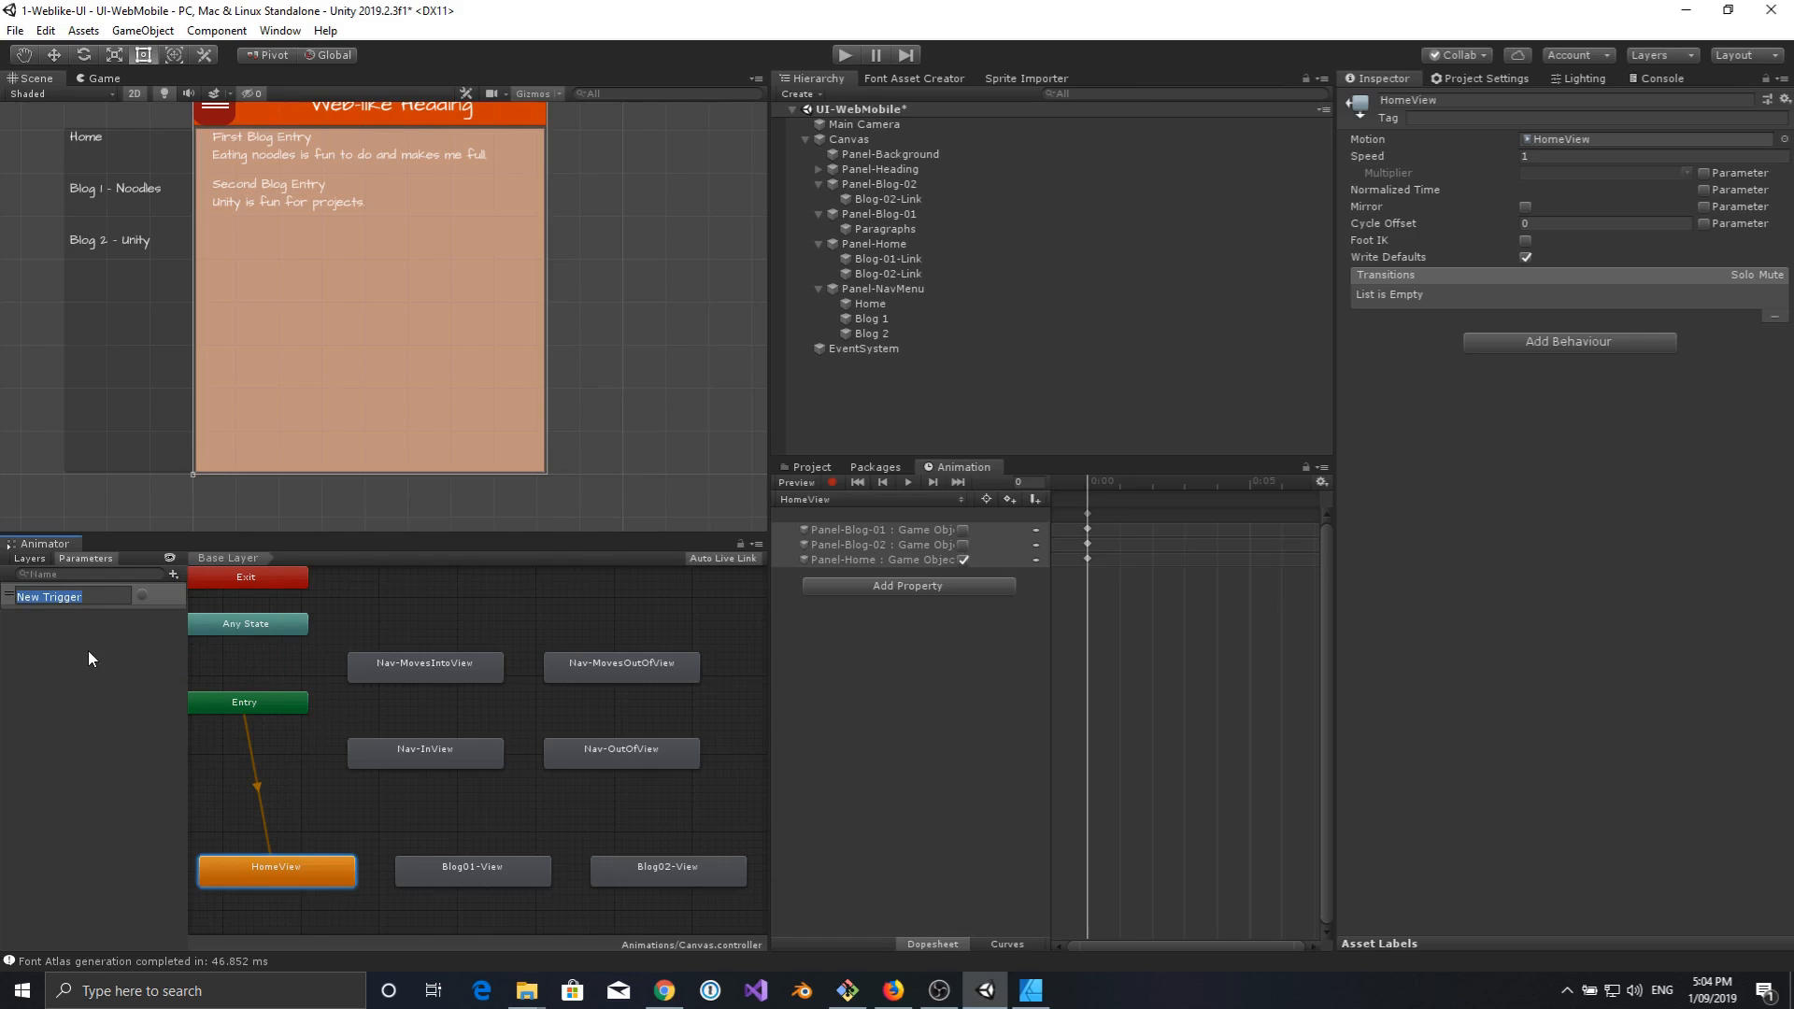
{"action": "type", "text": "ShowNave"}
{"action": "key", "text": "BackSpace"}
{"action": "key", "text": "Return"}
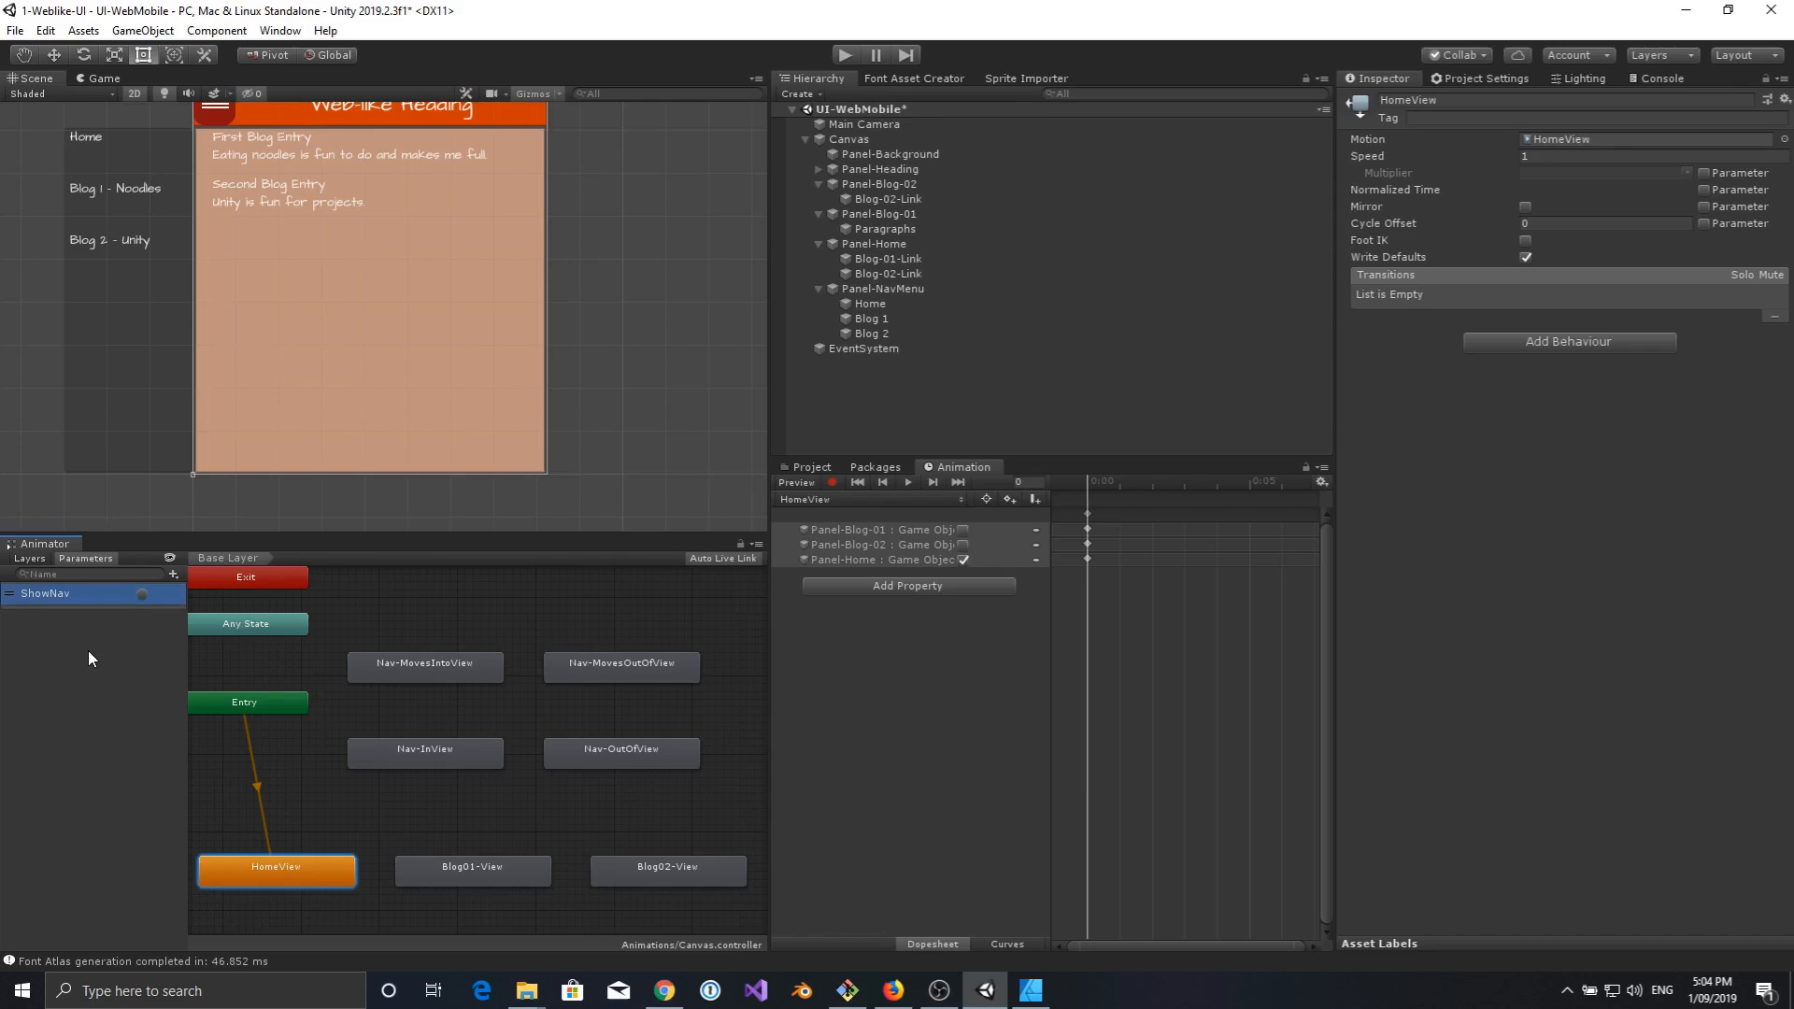
Add a second trigger parameter named HideNav.
{"action": "left_click", "coordinate": [174, 573]}
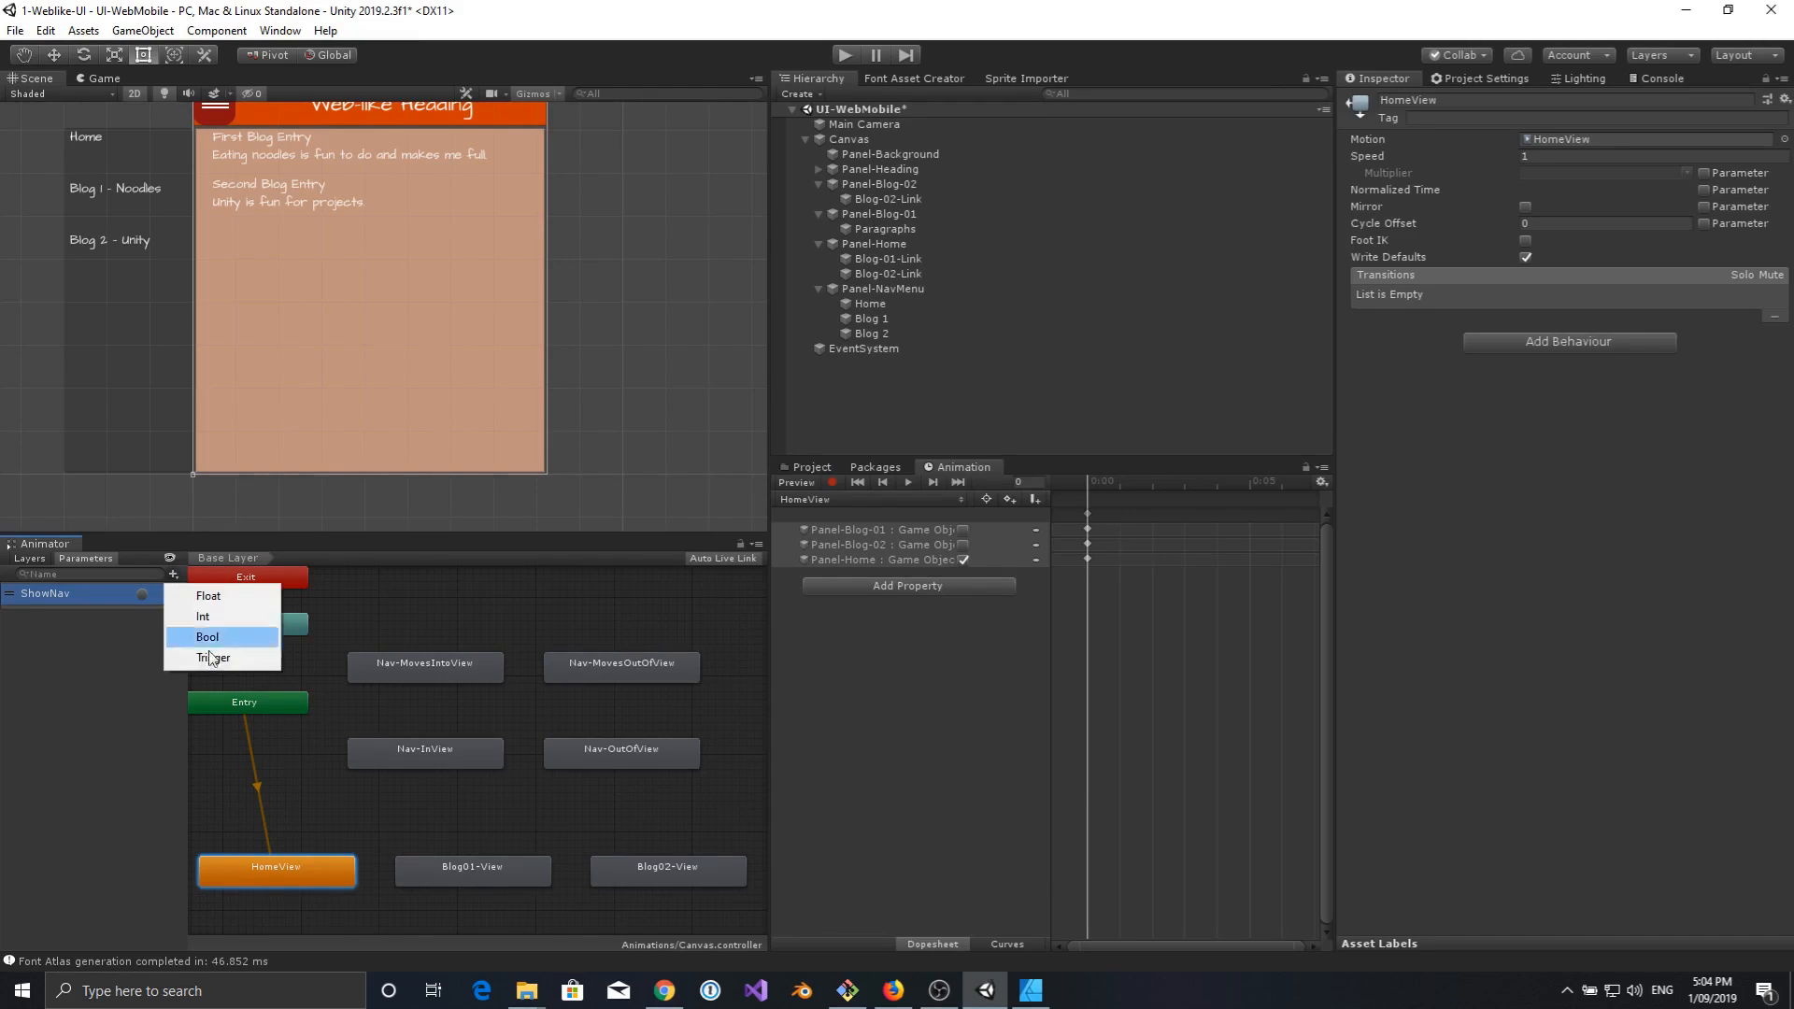
{"action": "left_click", "coordinate": [215, 659]}
{"action": "type", "text": "Hi"}
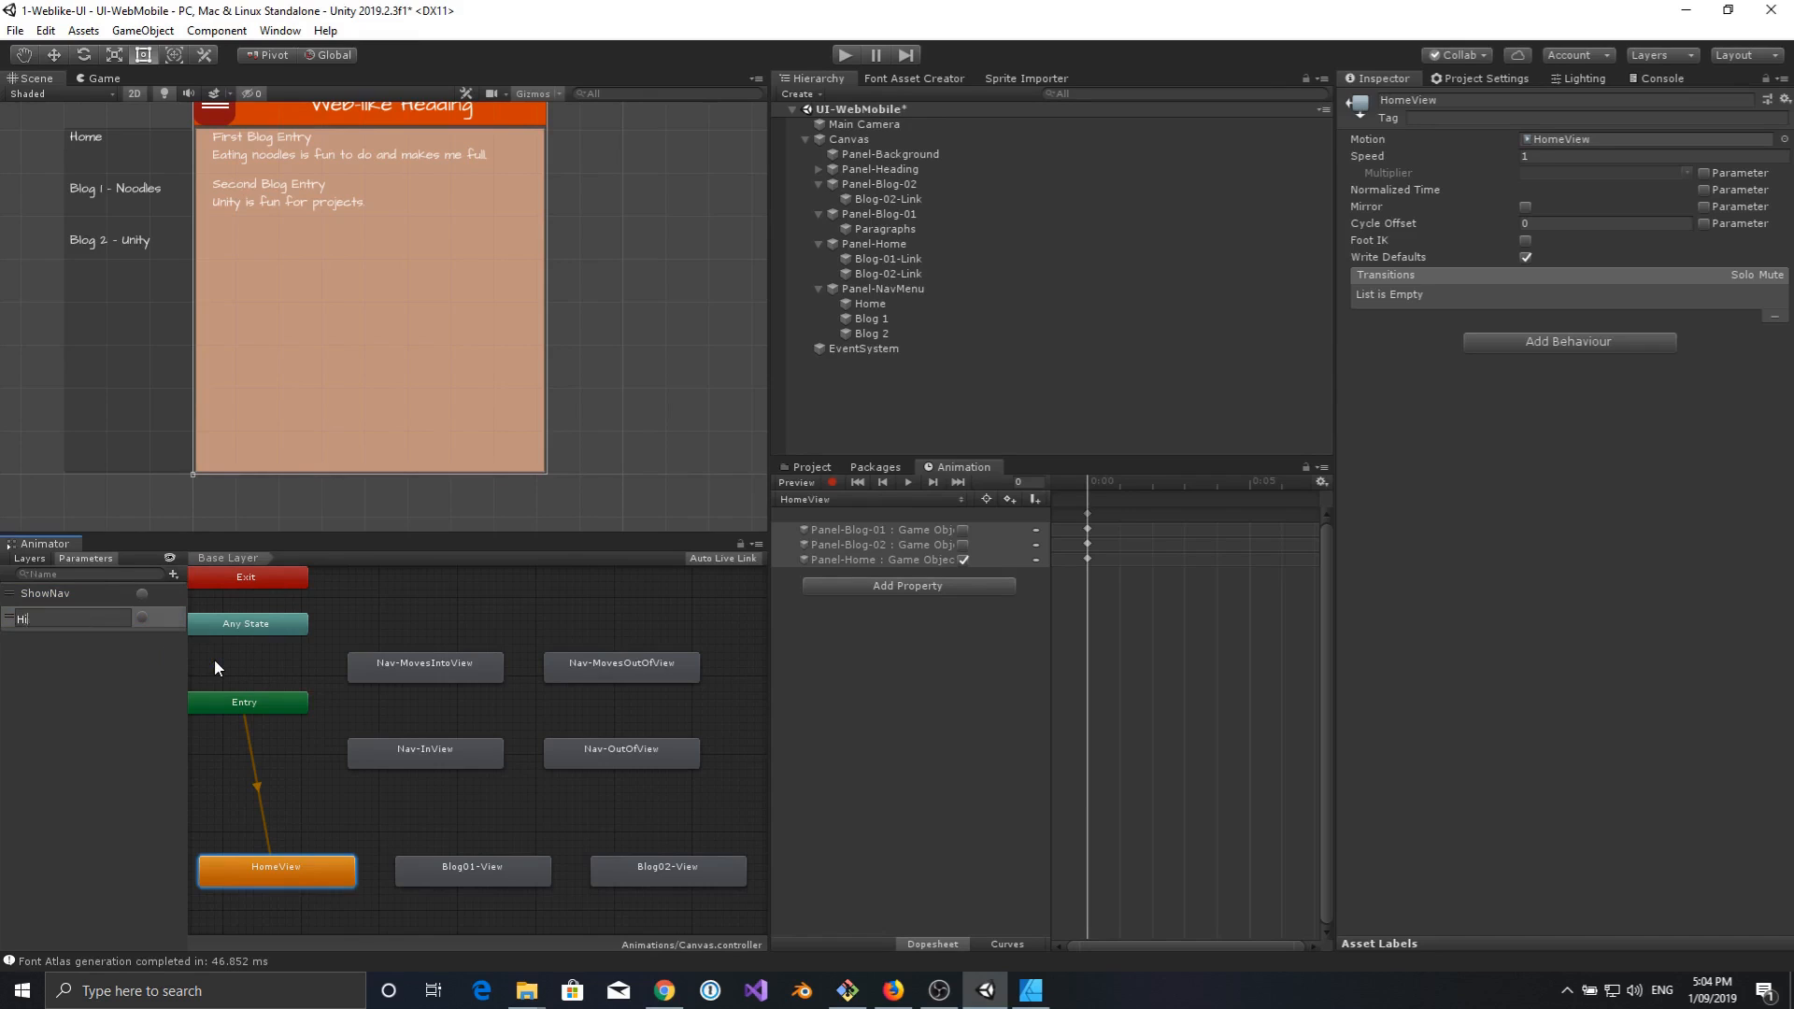
{"action": "type", "text": "deNav"}
{"action": "key", "text": "Return"}
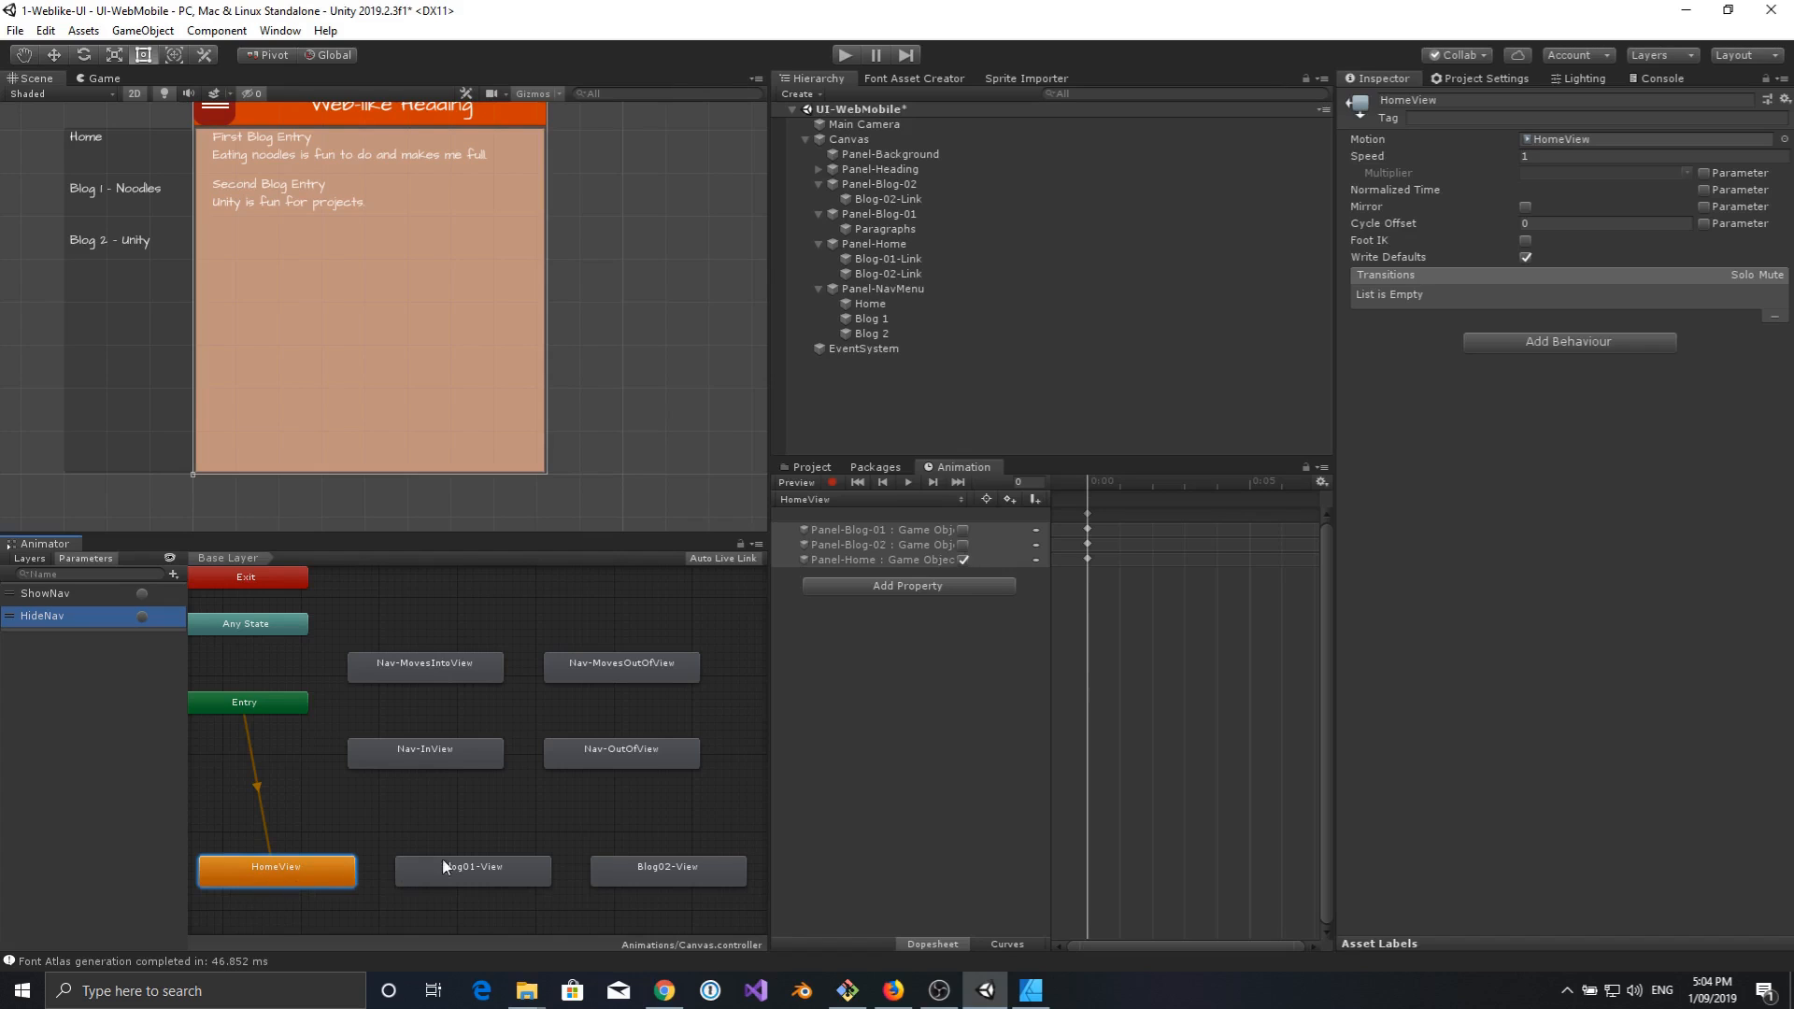
Add a trigger parameter named GoHome for returning to the home panel.
{"action": "left_click", "coordinate": [172, 572]}
{"action": "left_click", "coordinate": [222, 653]}
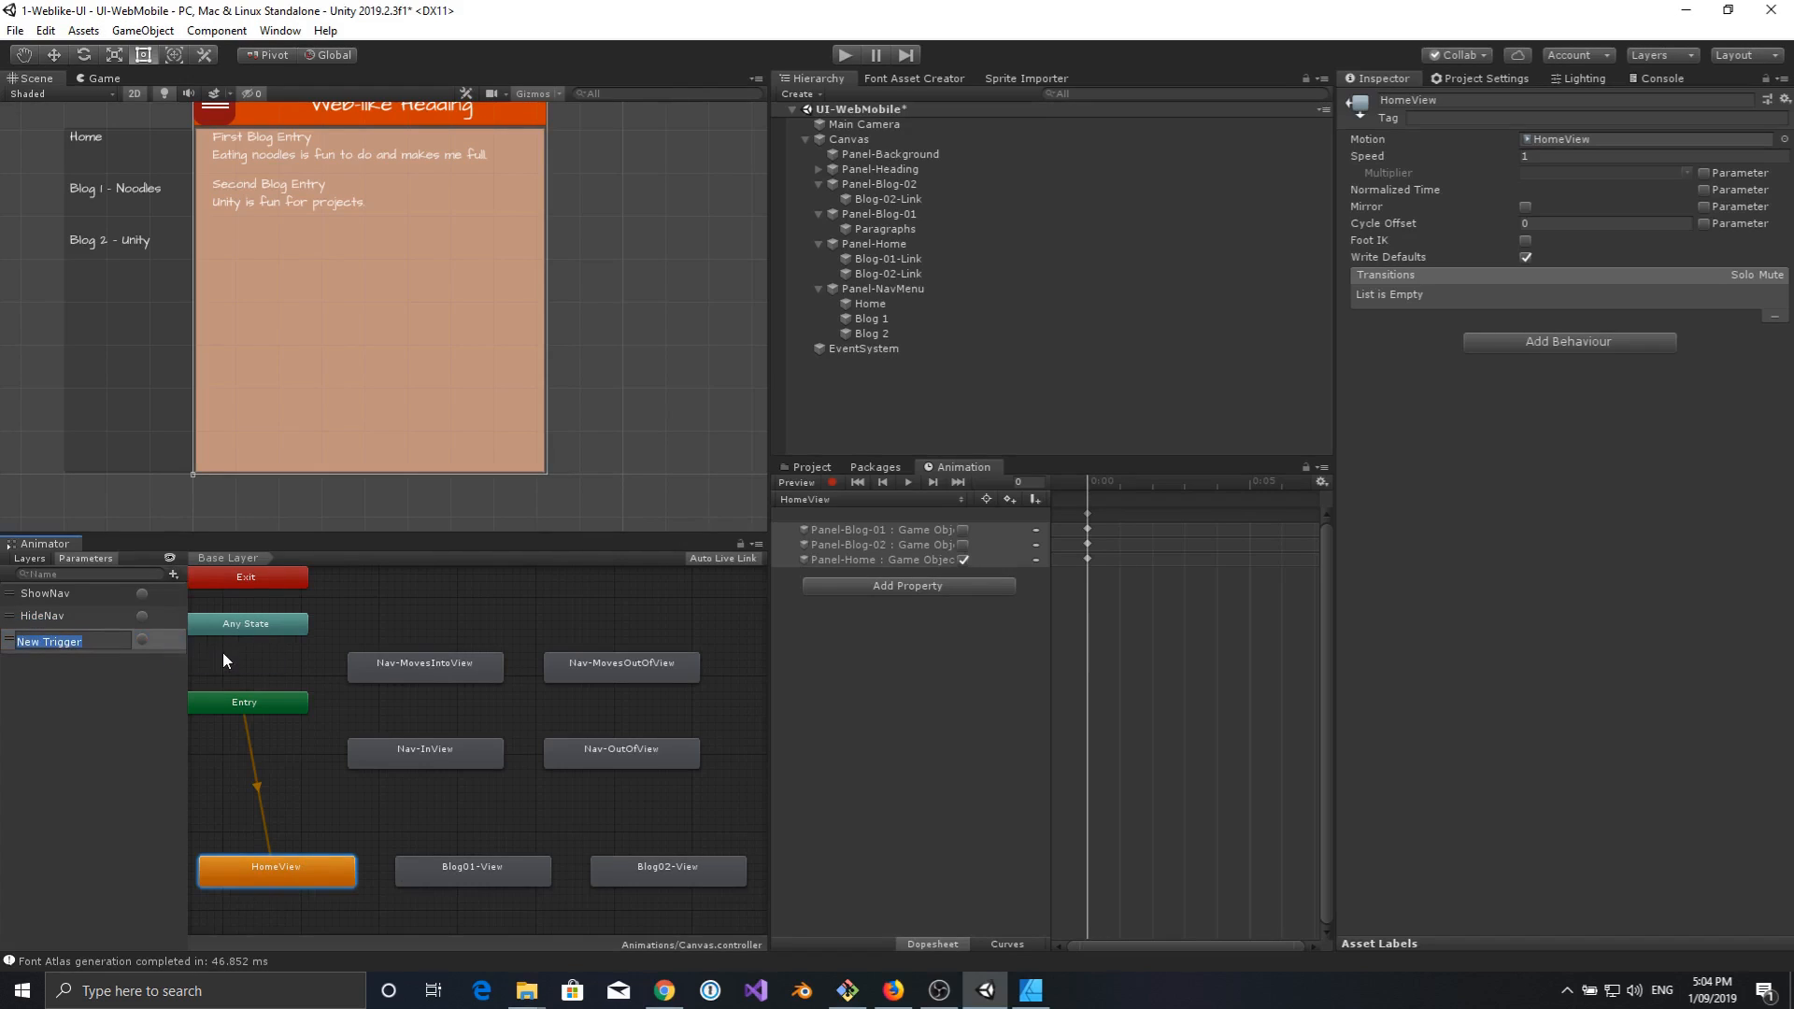
{"action": "type", "text": "GoHome"}
{"action": "key", "text": "Return"}
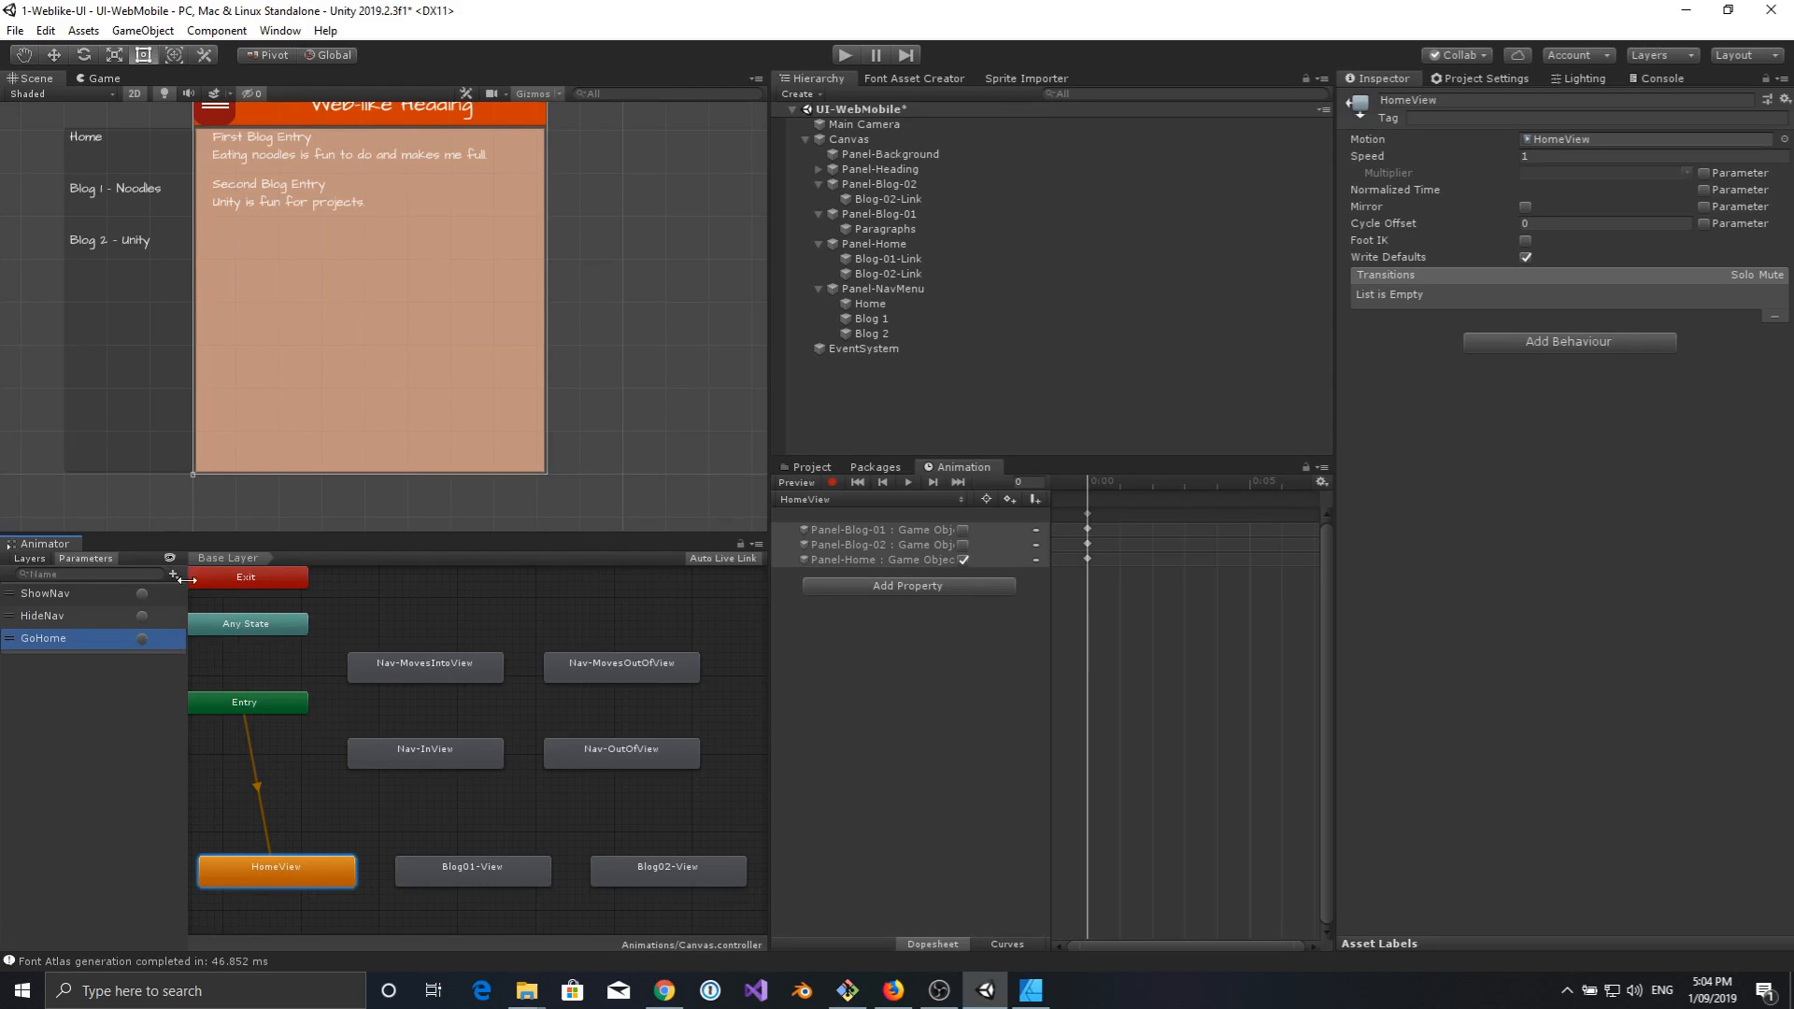
Add a trigger parameter named GoBlog01 for the first blog panel.
{"action": "left_click", "coordinate": [172, 574]}
{"action": "left_click", "coordinate": [213, 660]}
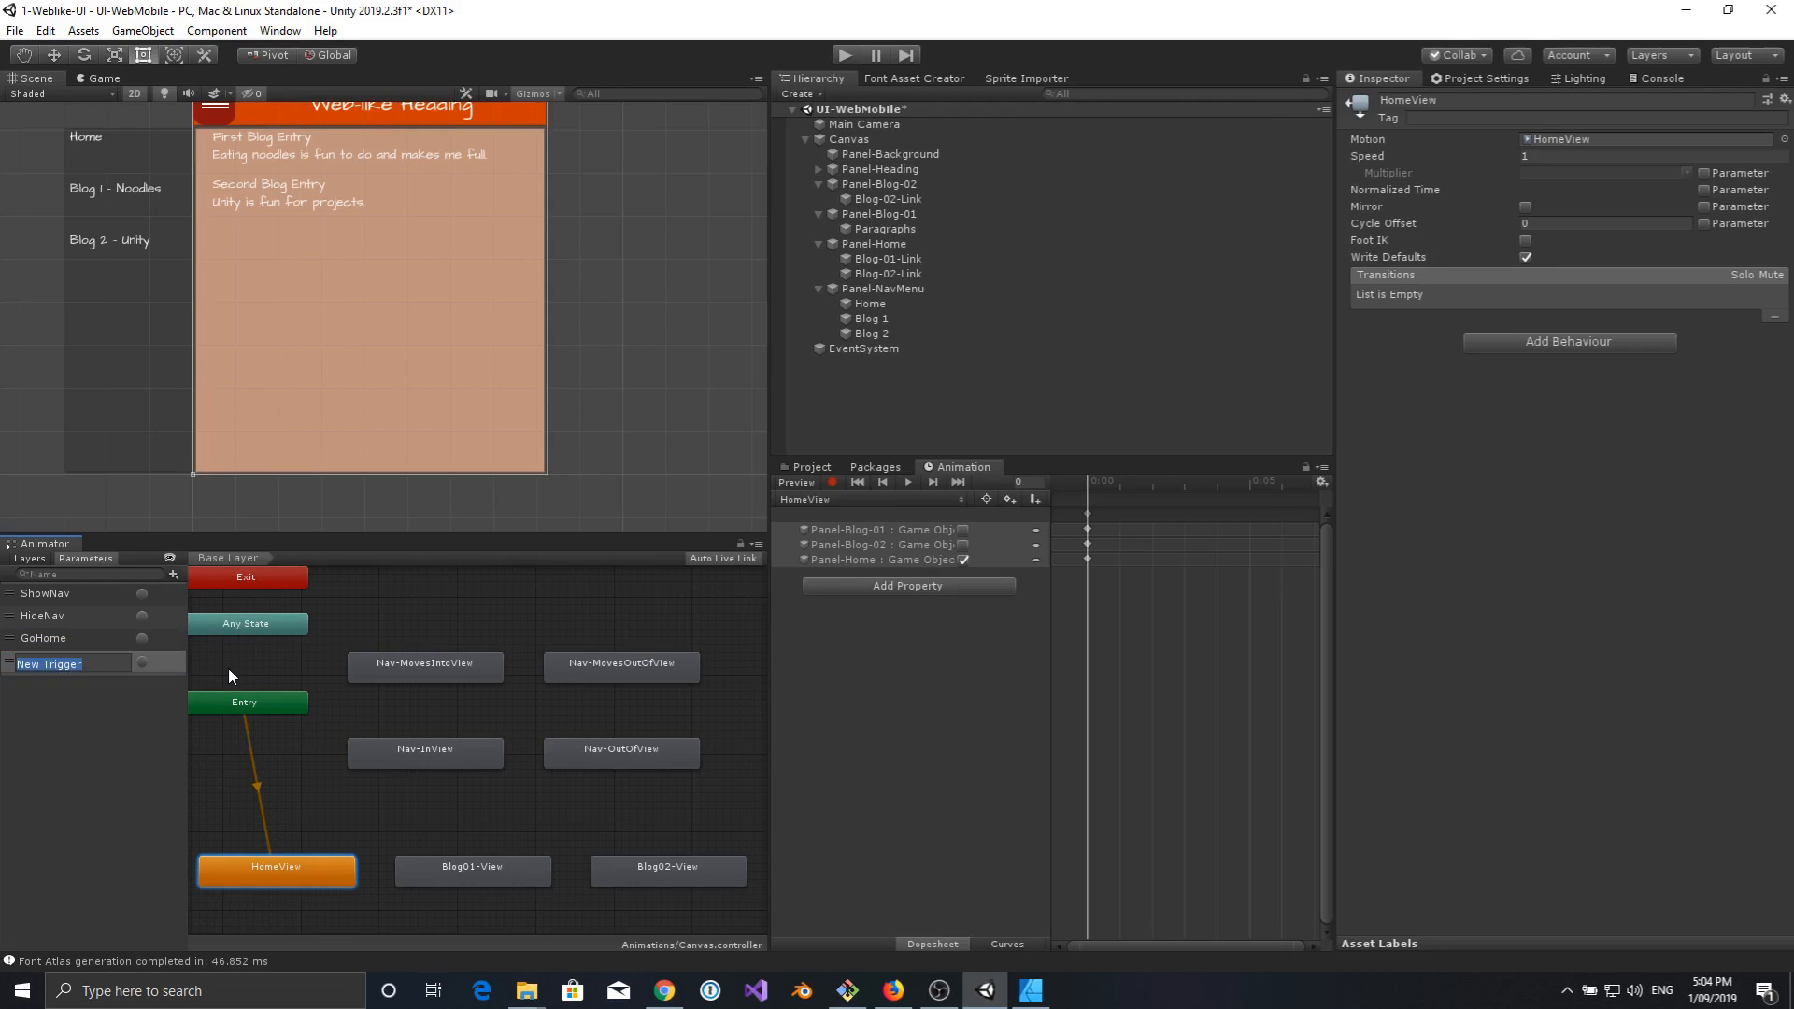
{"action": "type", "text": "GoBlog01"}
{"action": "key", "text": "Return"}
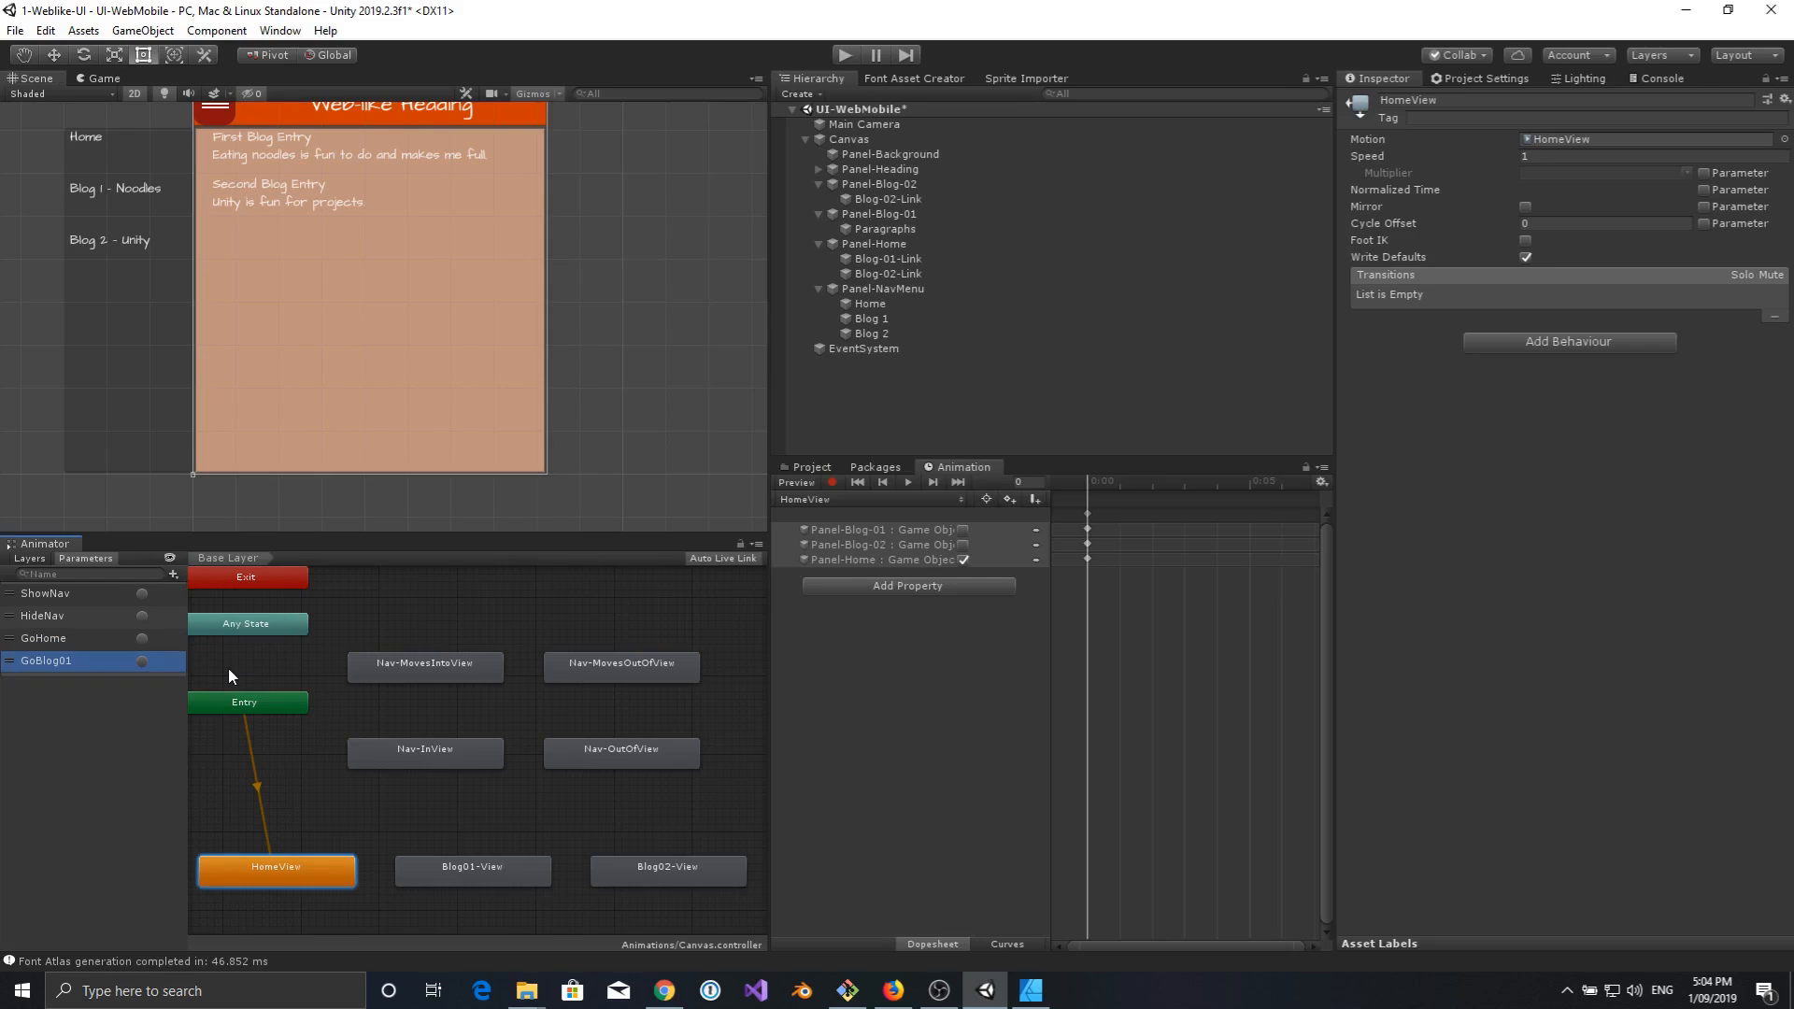
Add a trigger parameter named GoBlog02 for the second blog panel.
{"action": "left_click", "coordinate": [173, 573]}
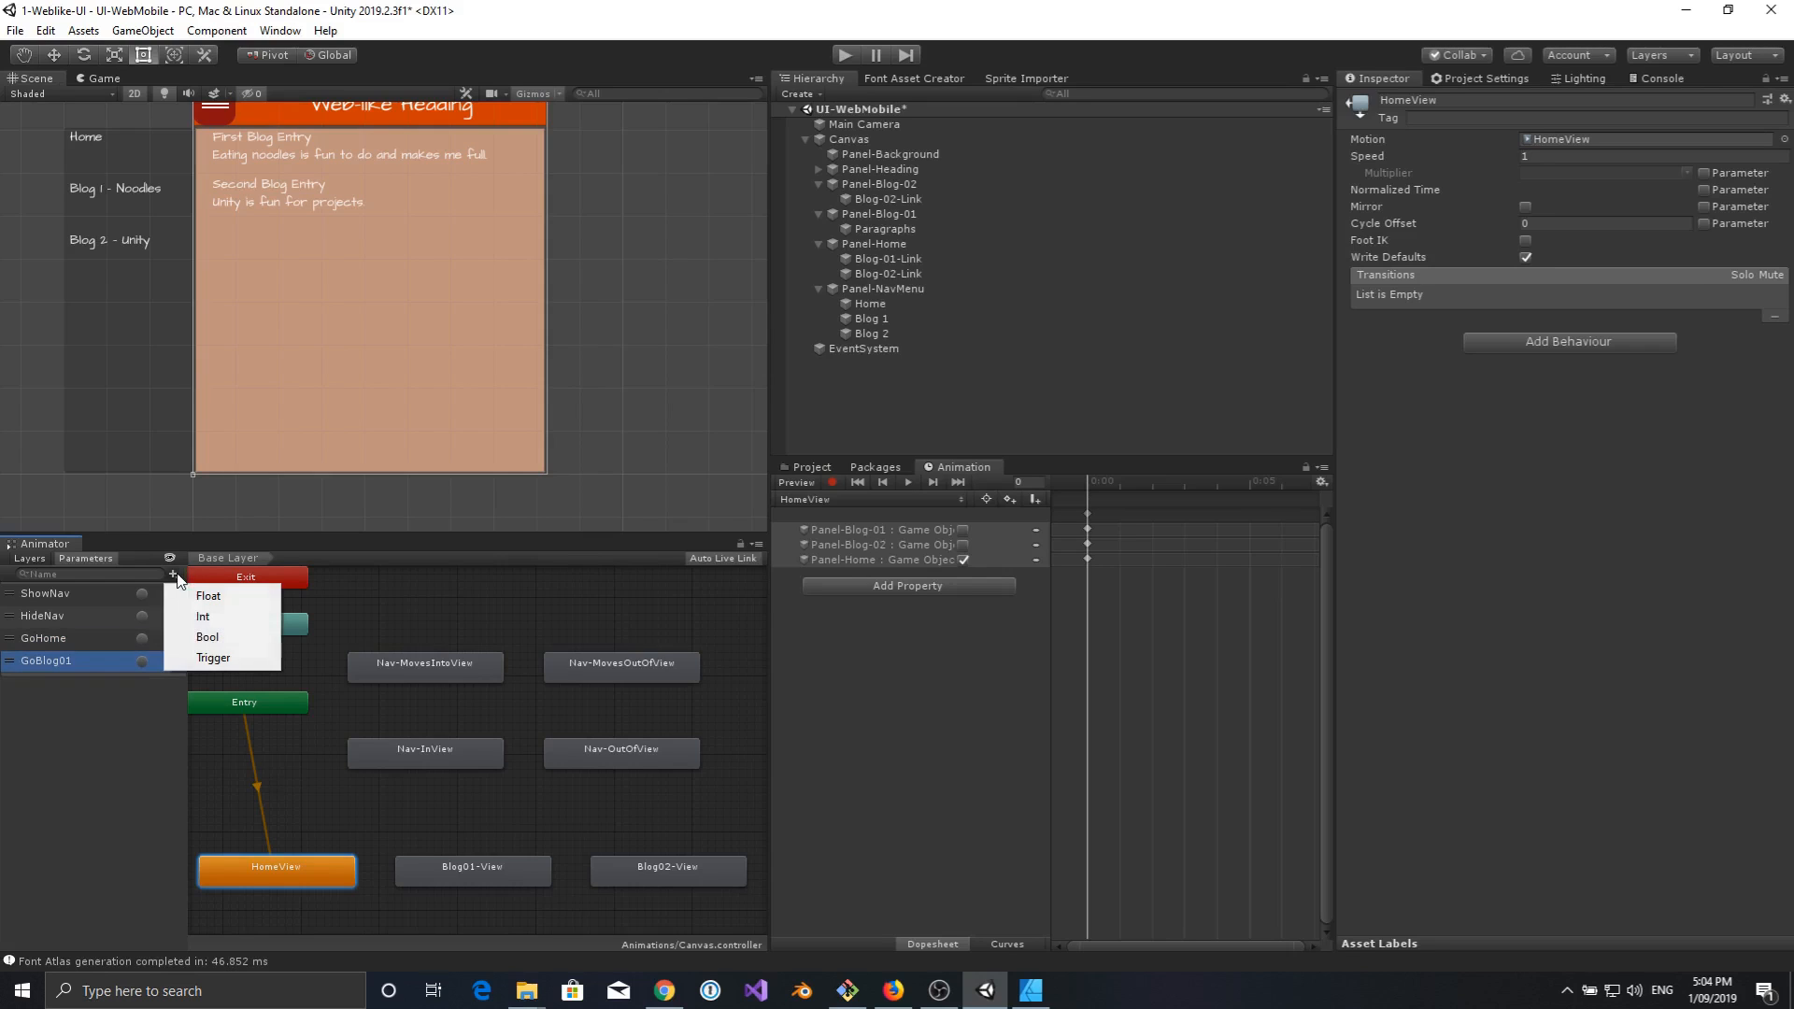
{"action": "left_click", "coordinate": [211, 658]}
{"action": "type", "text": "G"}
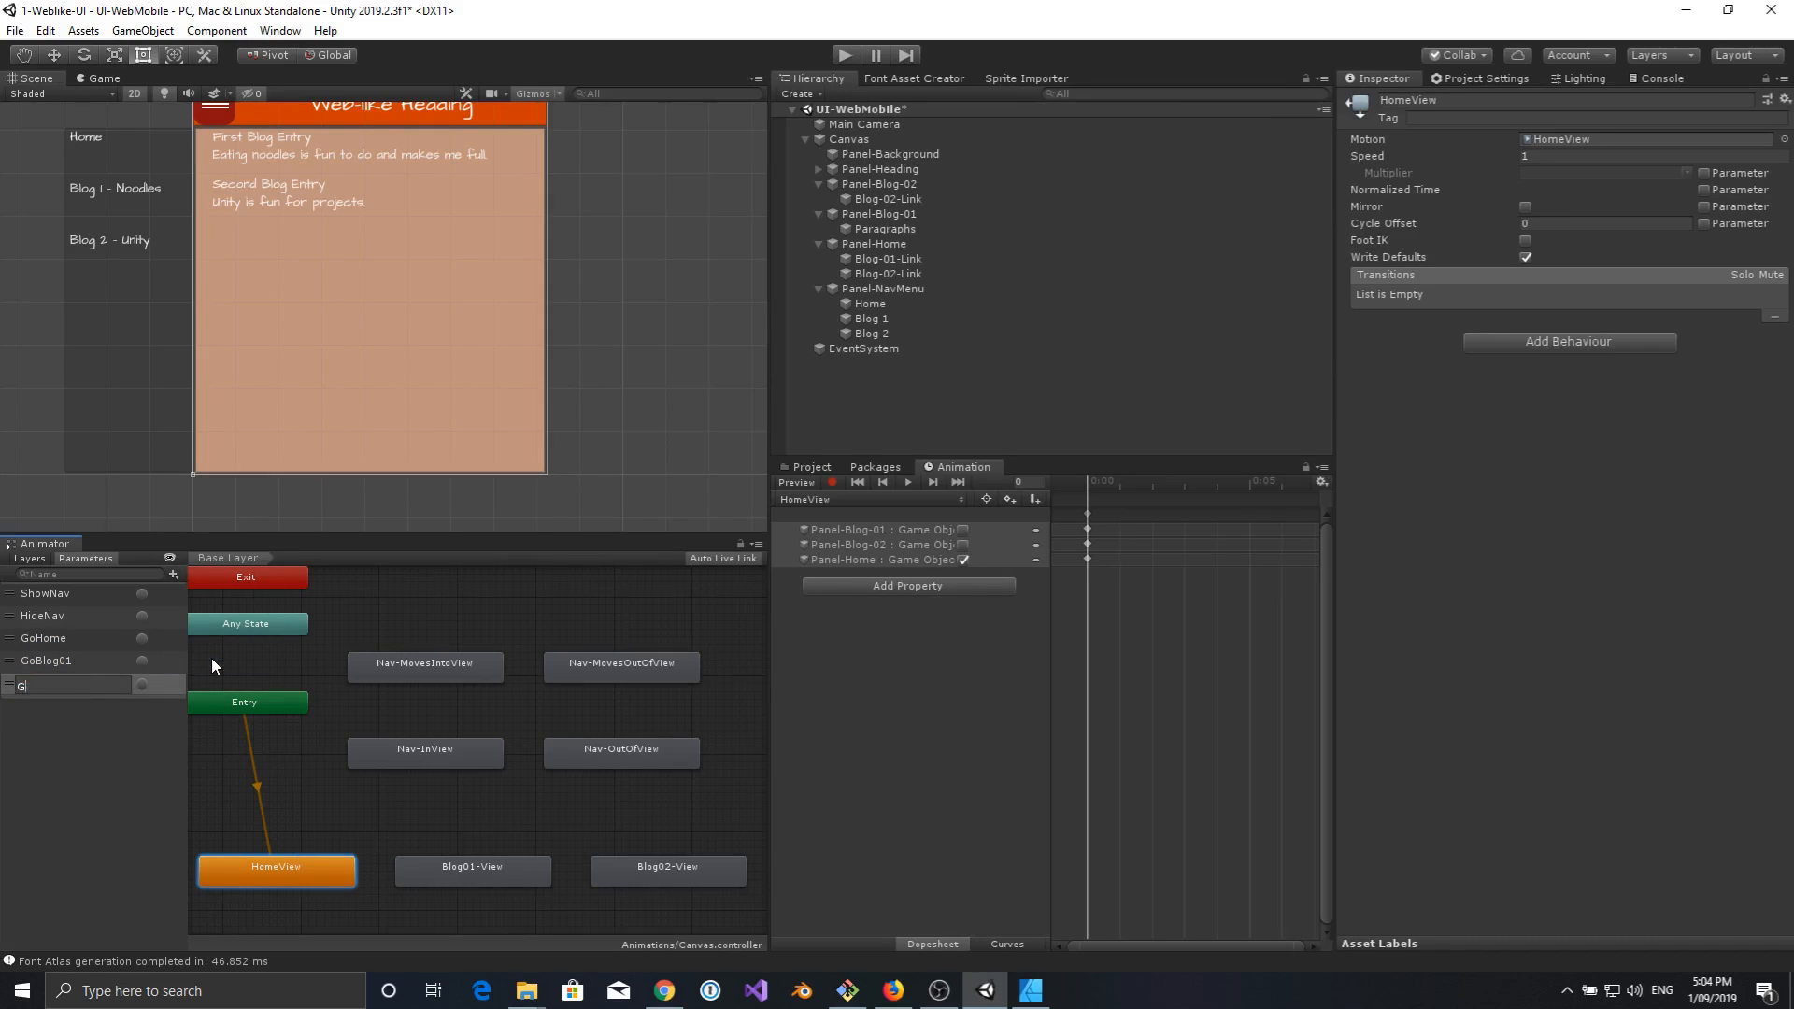
{"action": "type", "text": "oBlog02"}
{"action": "key", "text": "Return"}
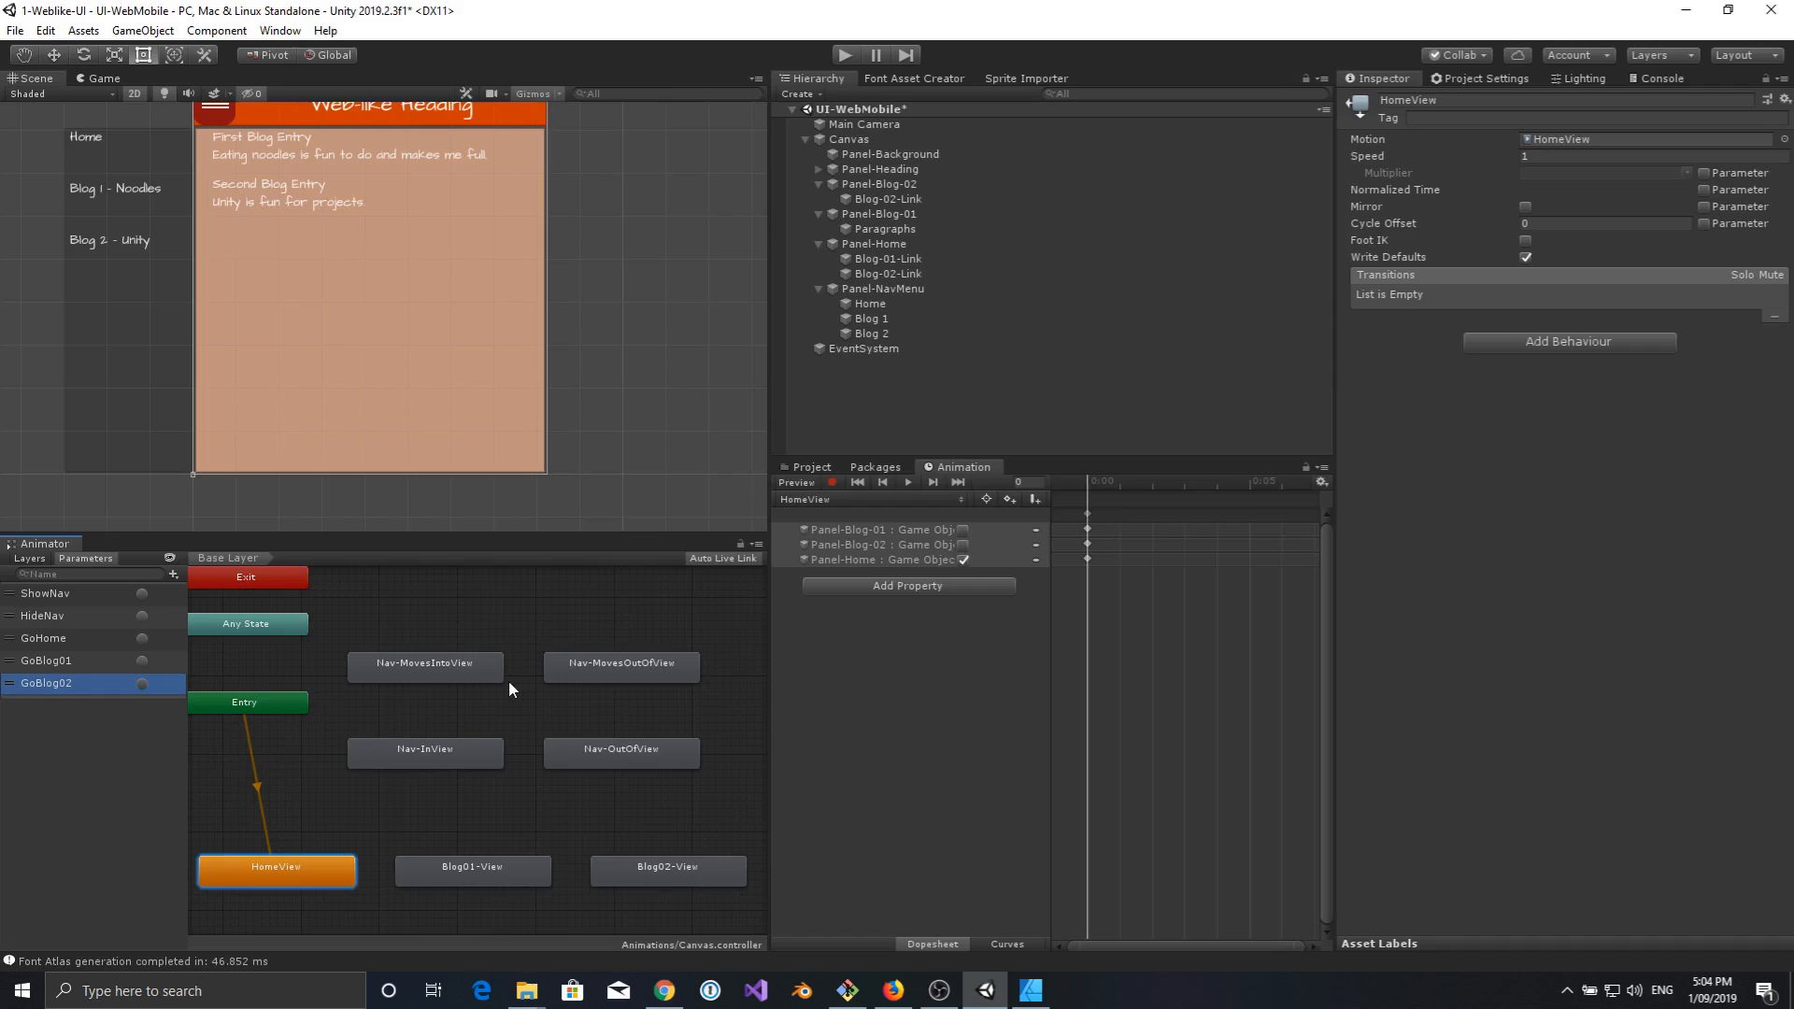
Create a transition from HomeView to Nav-MovesIntoView.
{"action": "right_click", "coordinate": [278, 867]}
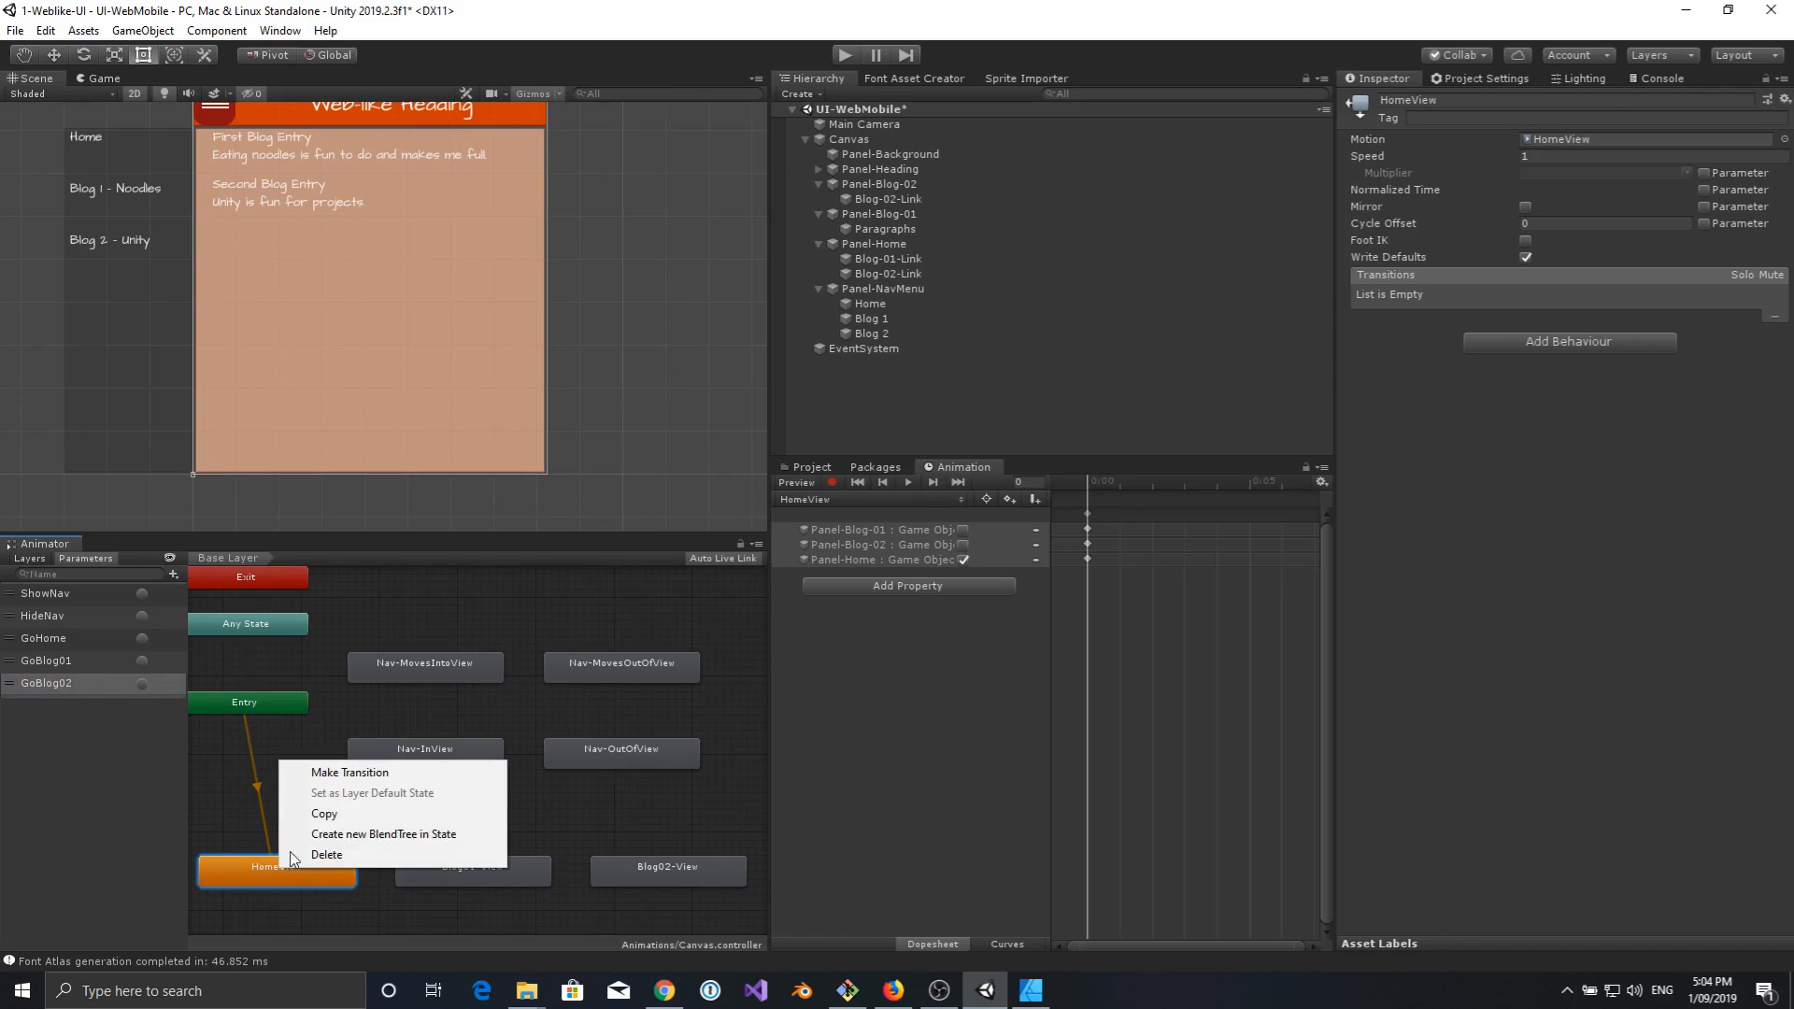
{"action": "left_click", "coordinate": [357, 771]}
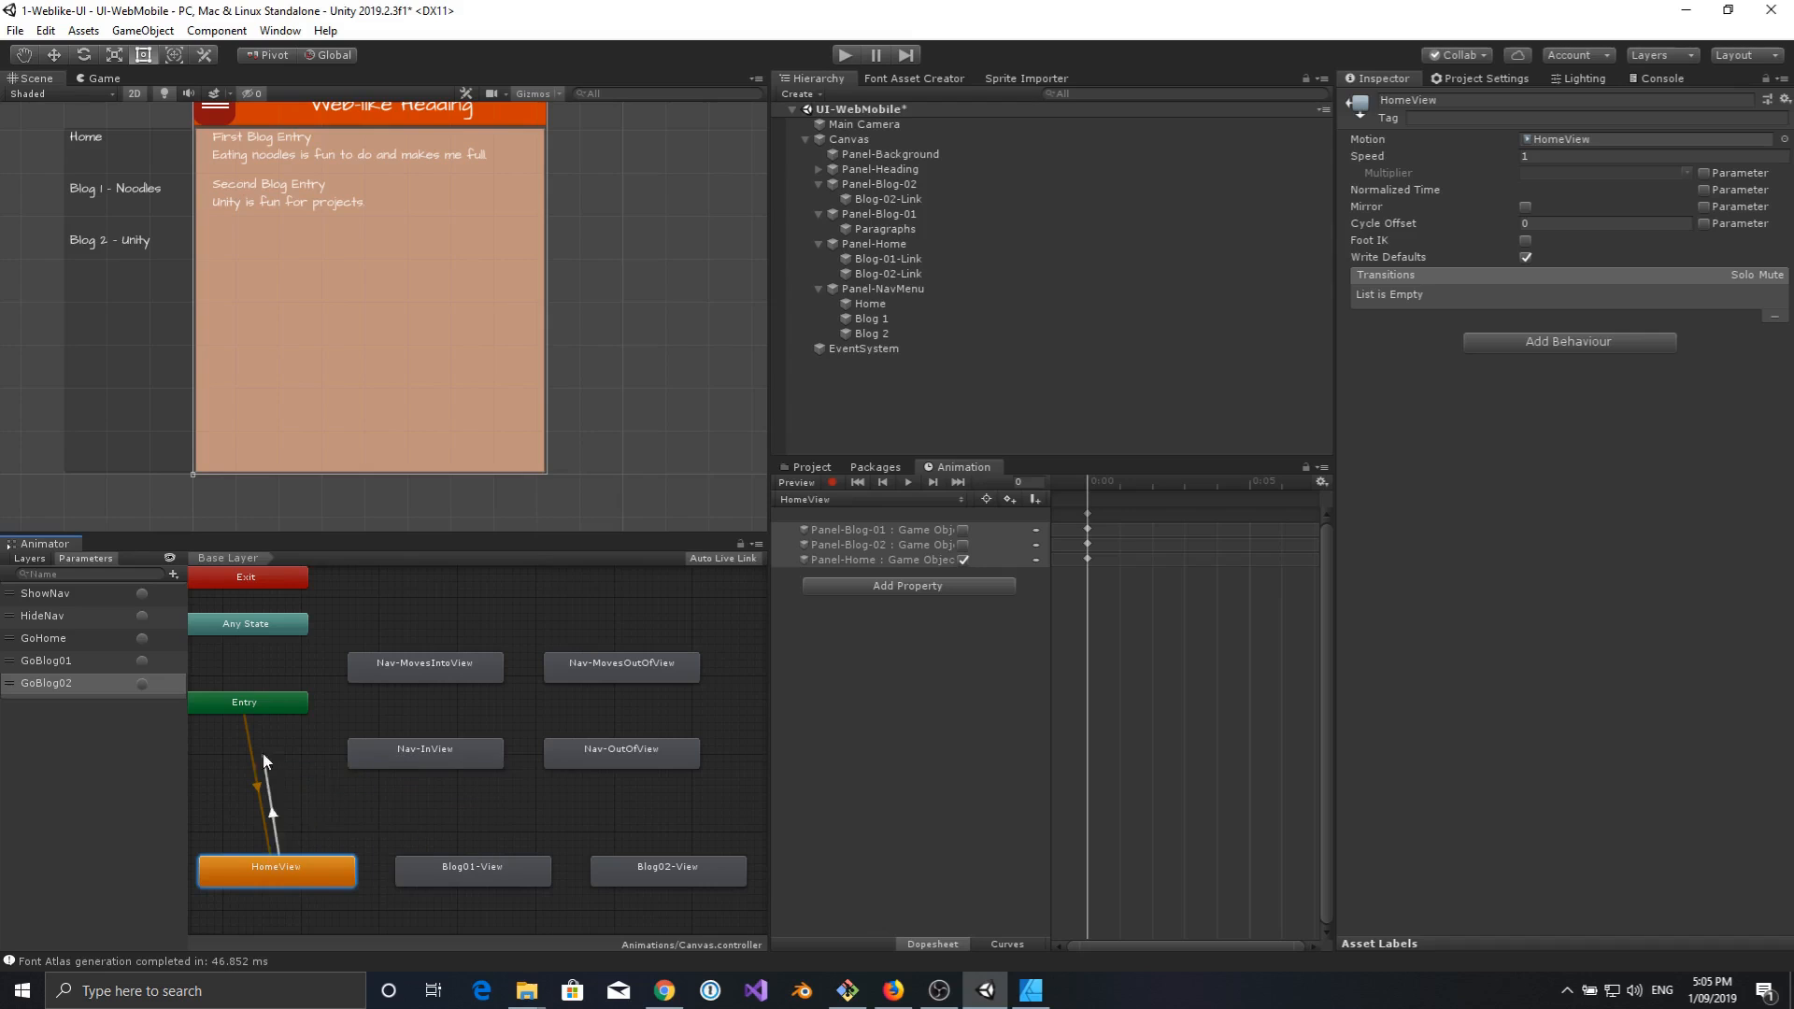
{"action": "left_click", "coordinate": [366, 656]}
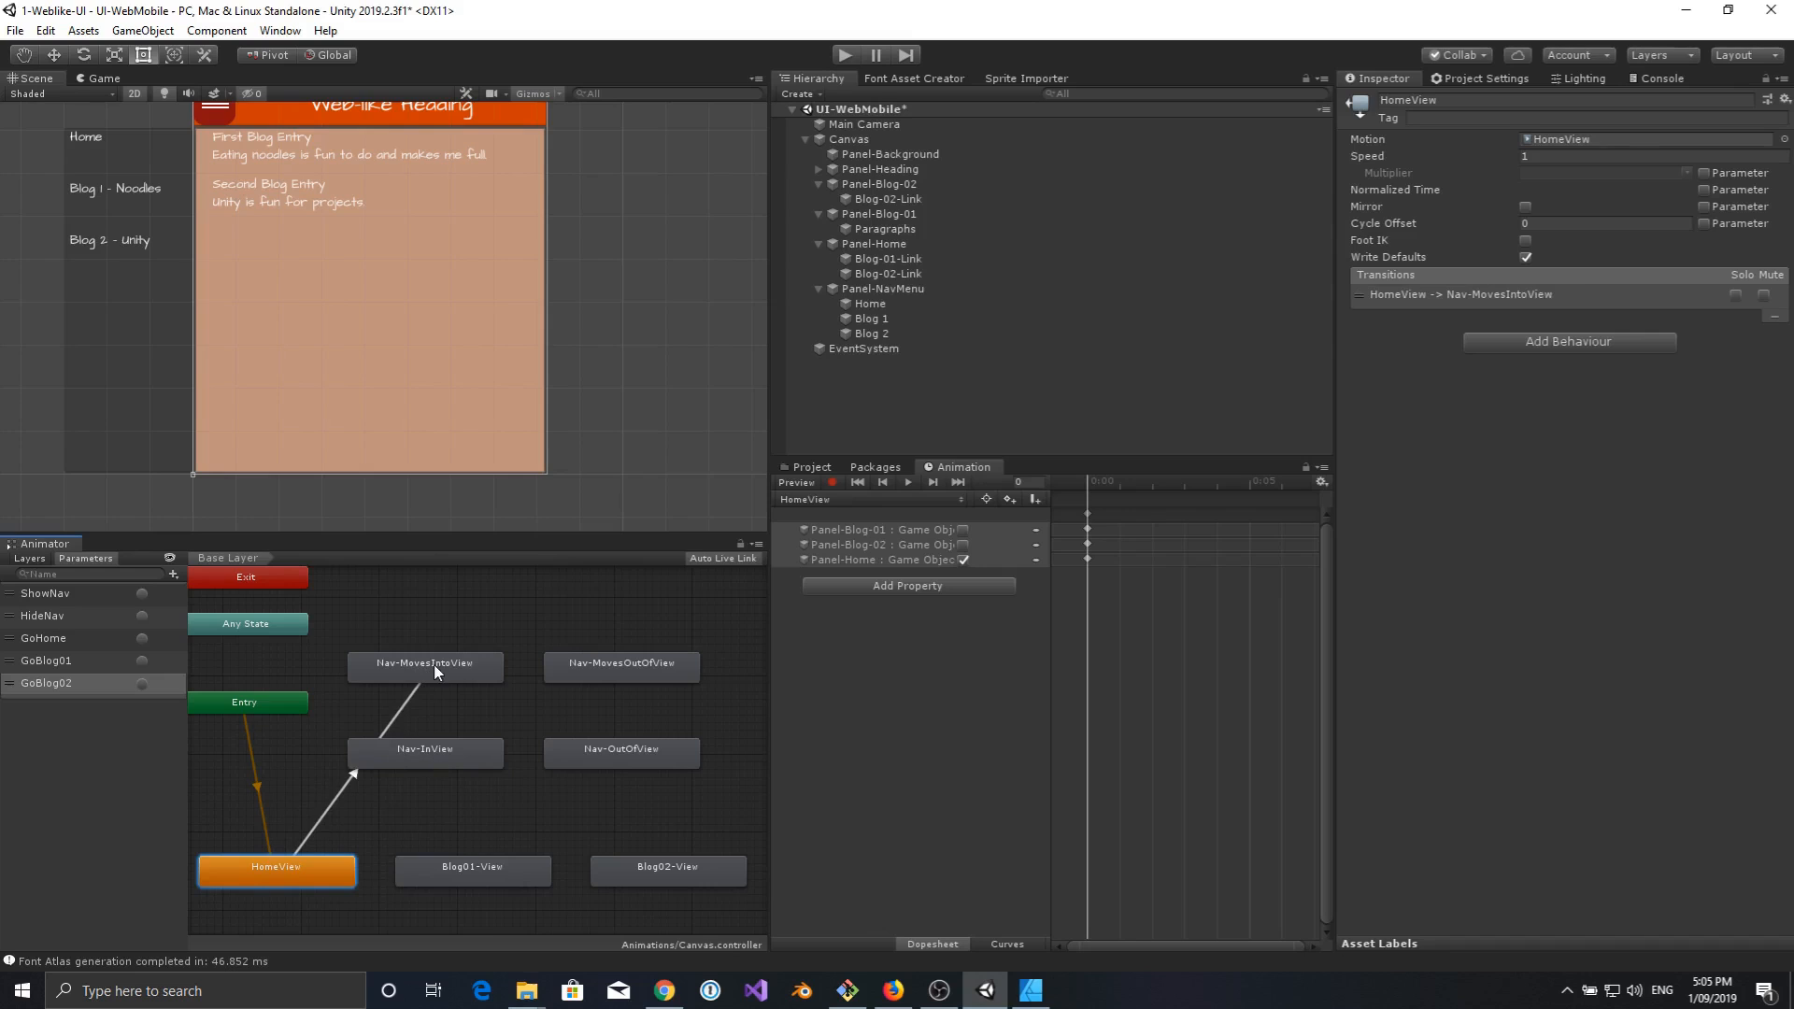
Swap the positions of Nav-MovesIntoView and Nav-InView so that Nav-InView sits above Nav-MovesIntoView.
{"action": "left_click_drag", "start_coordinate": [434, 664], "coordinate": [433, 688]}
{"action": "left_click_drag", "start_coordinate": [417, 757], "coordinate": [420, 625]}
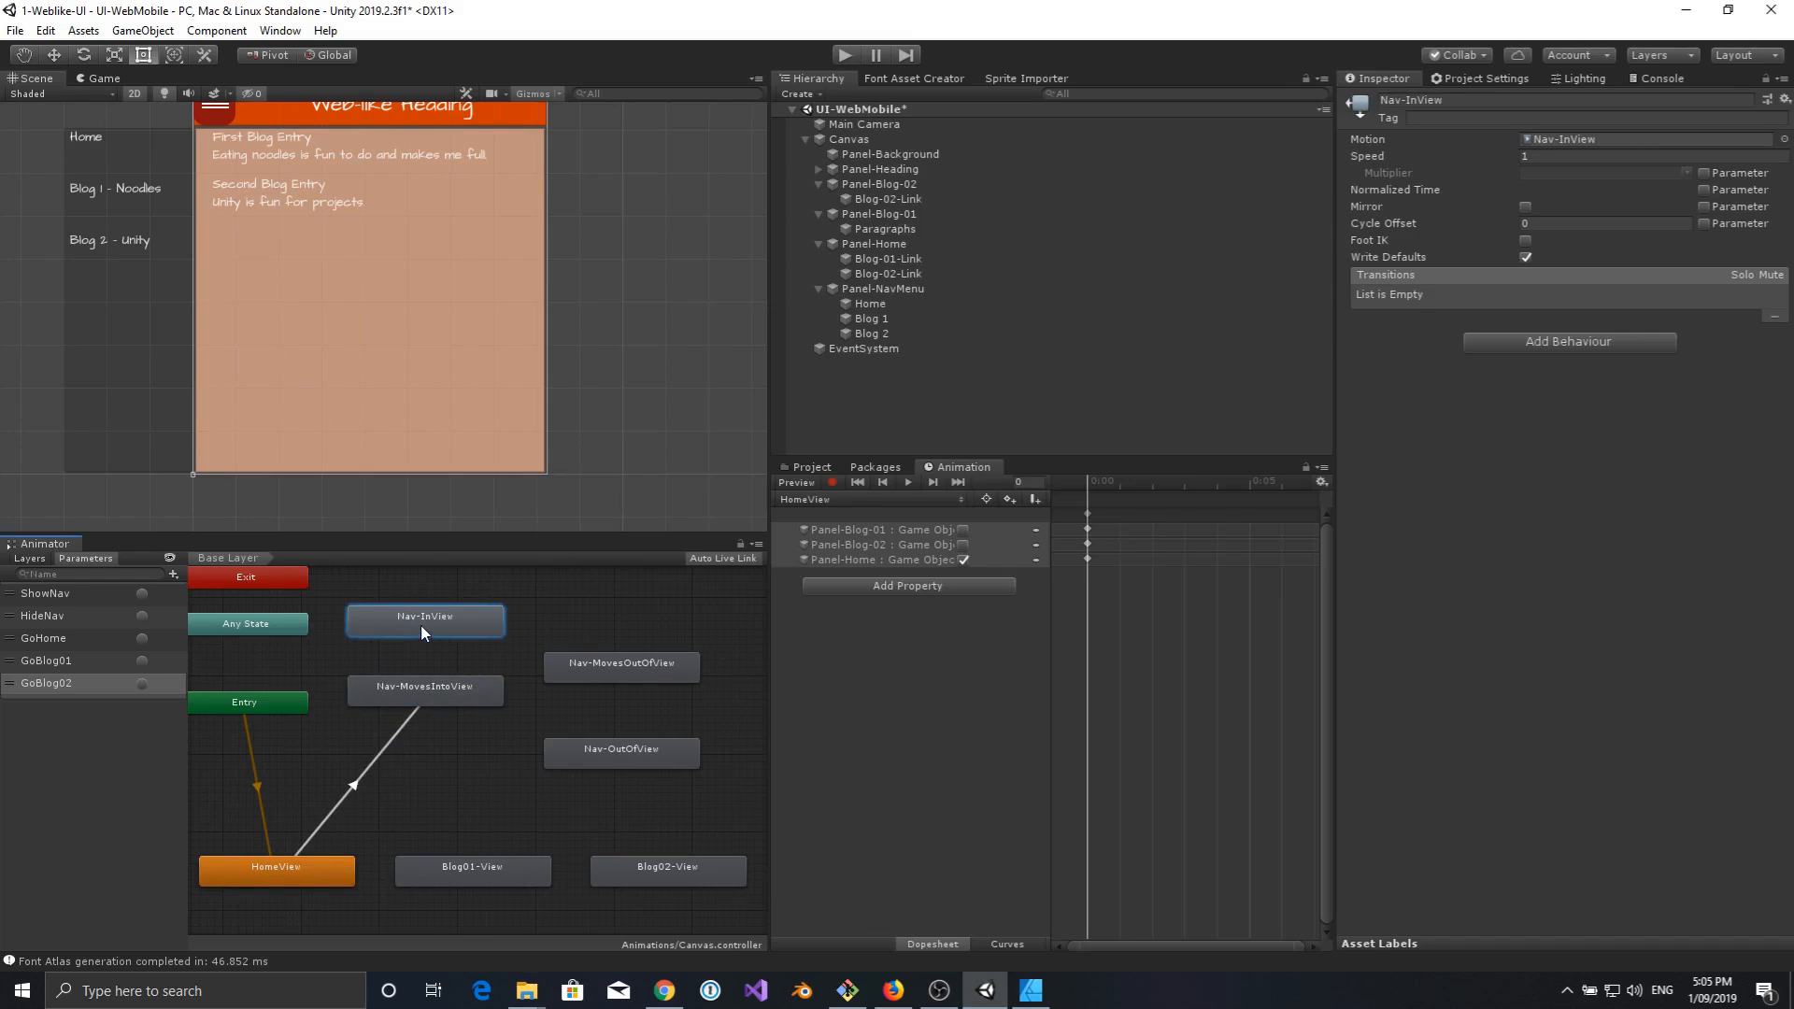
{"action": "left_click_drag", "start_coordinate": [427, 699], "coordinate": [433, 759]}
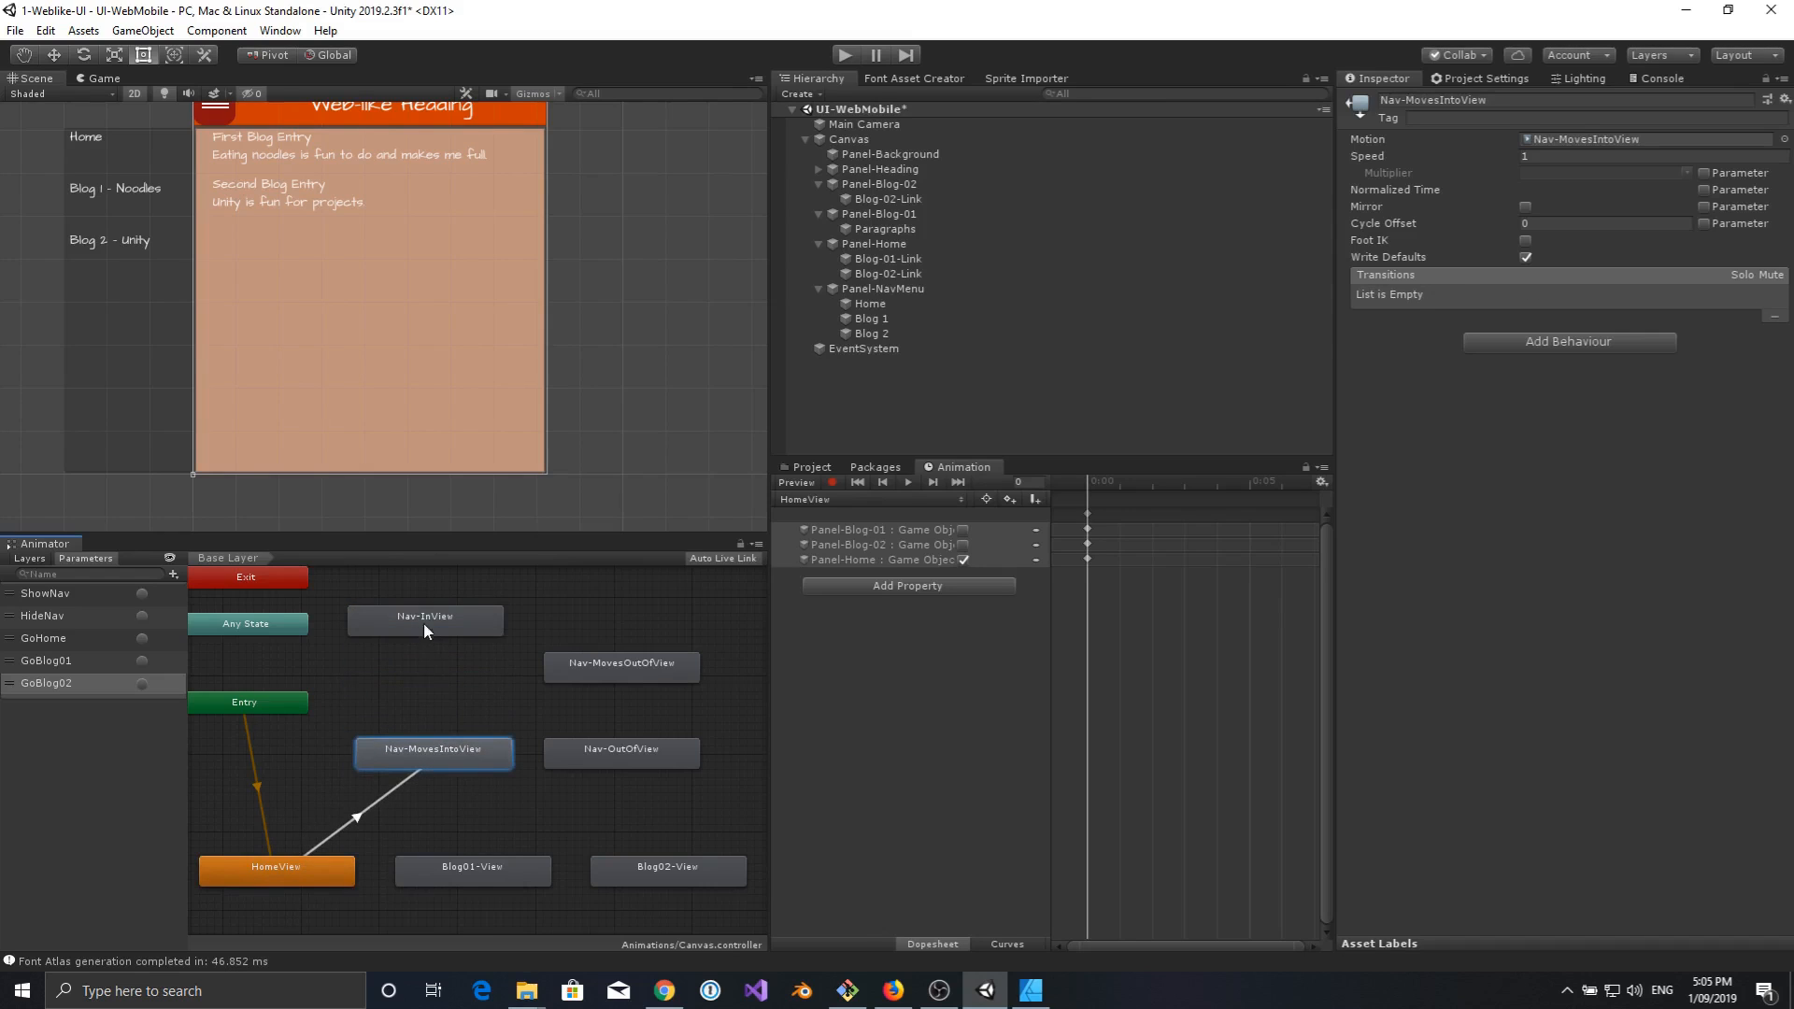
{"action": "left_click_drag", "start_coordinate": [424, 622], "coordinate": [429, 666]}
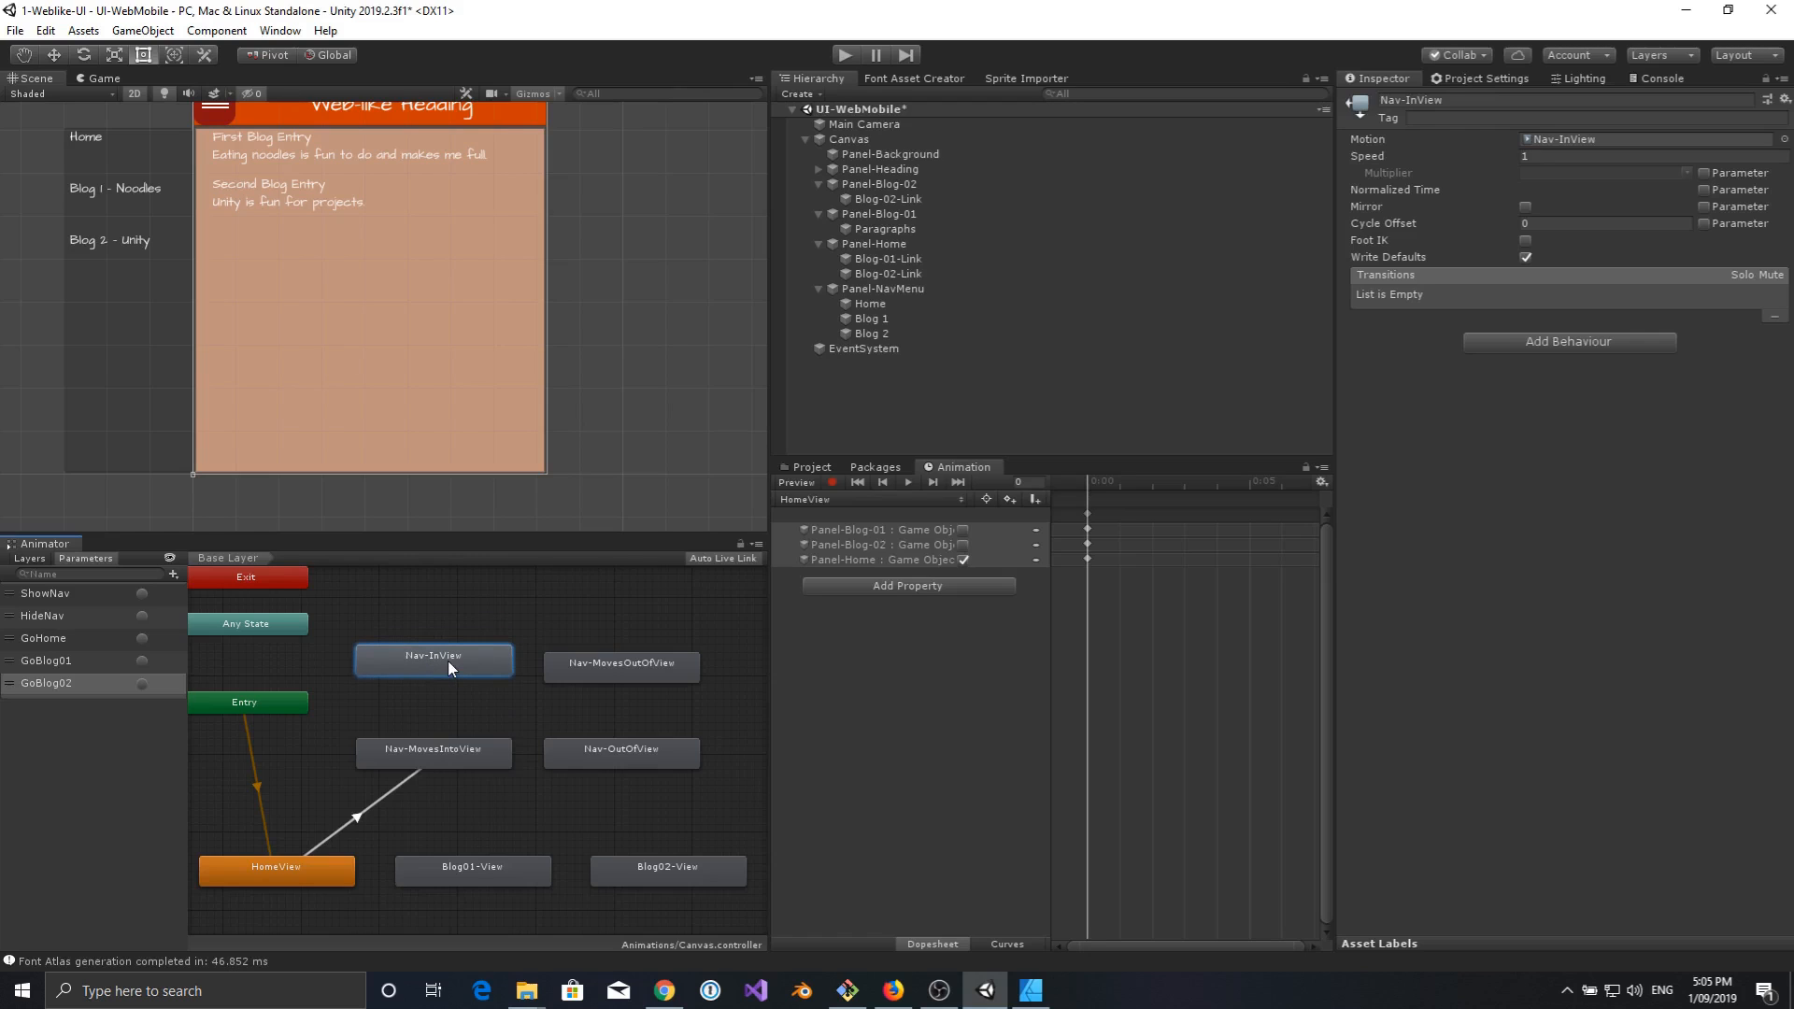
Swap the positions of Nav-MovesOutOfView and Nav-OutOfView so that Nav-OutOfView sits above Nav-MovesOutOfView.
{"action": "left_click_drag", "start_coordinate": [613, 681], "coordinate": [659, 748]}
{"action": "left_click_drag", "start_coordinate": [555, 767], "coordinate": [597, 660]}
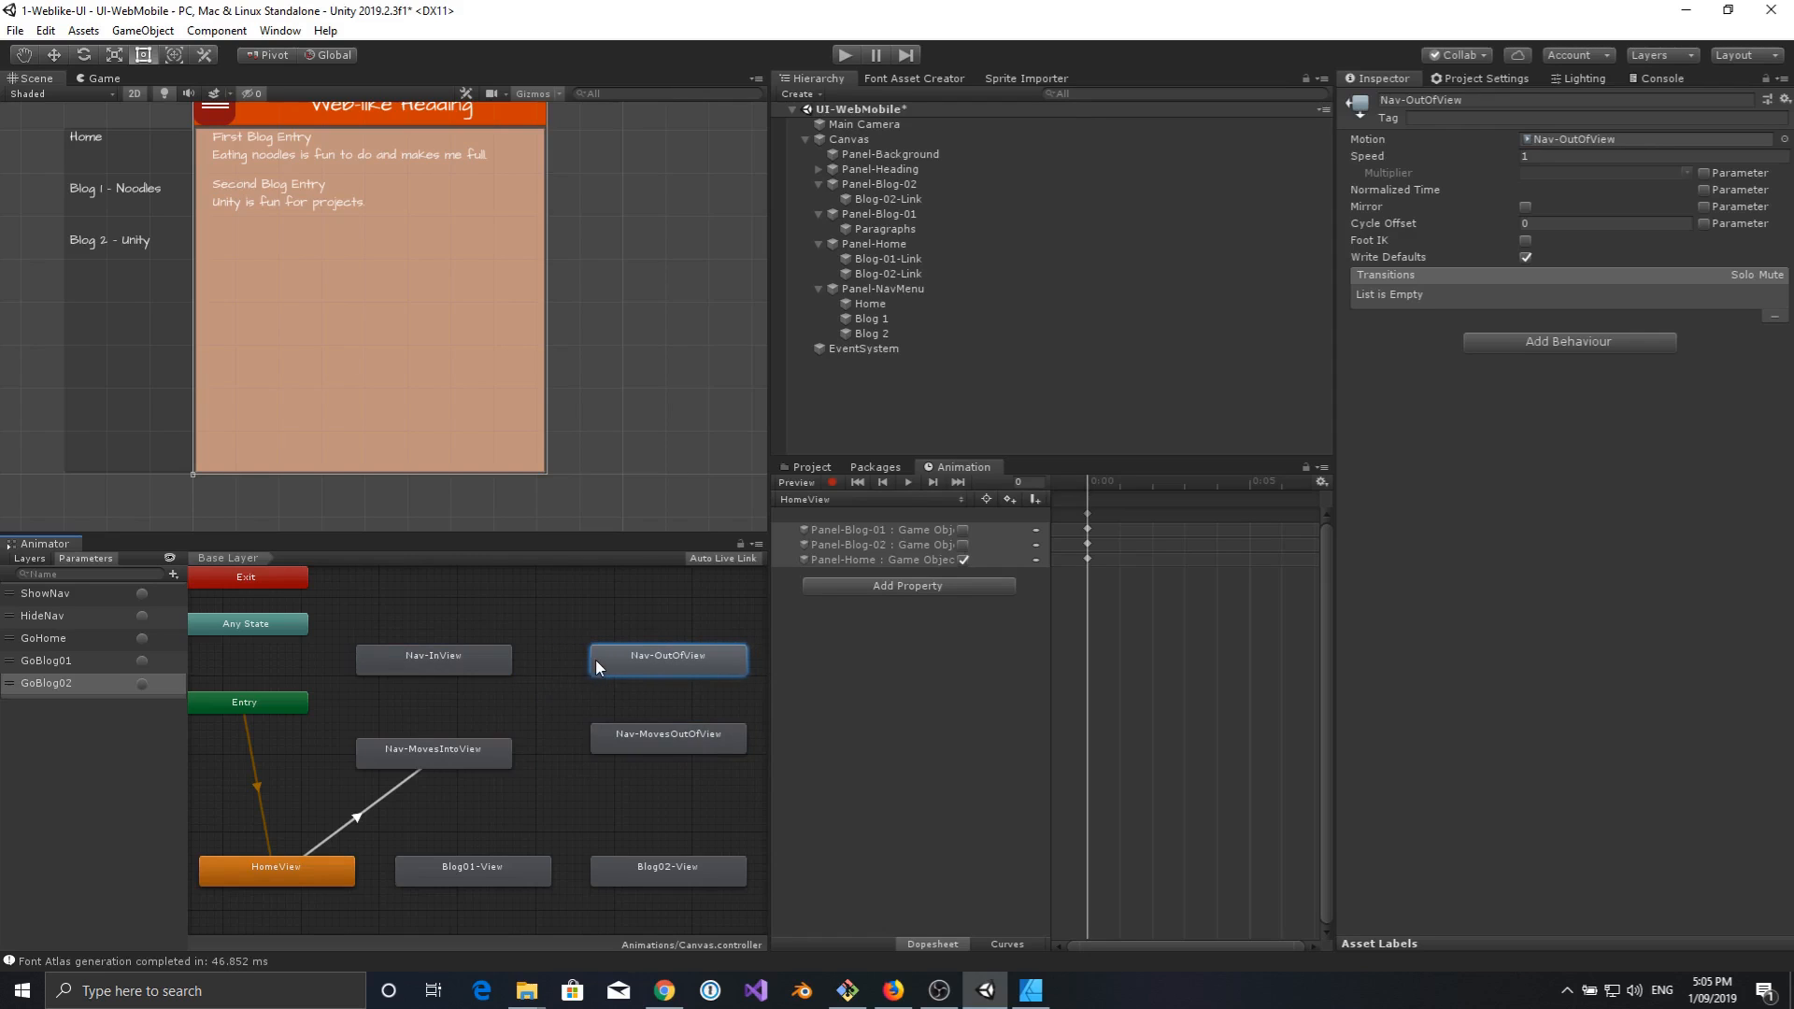
{"action": "left_click_drag", "start_coordinate": [636, 743], "coordinate": [633, 762]}
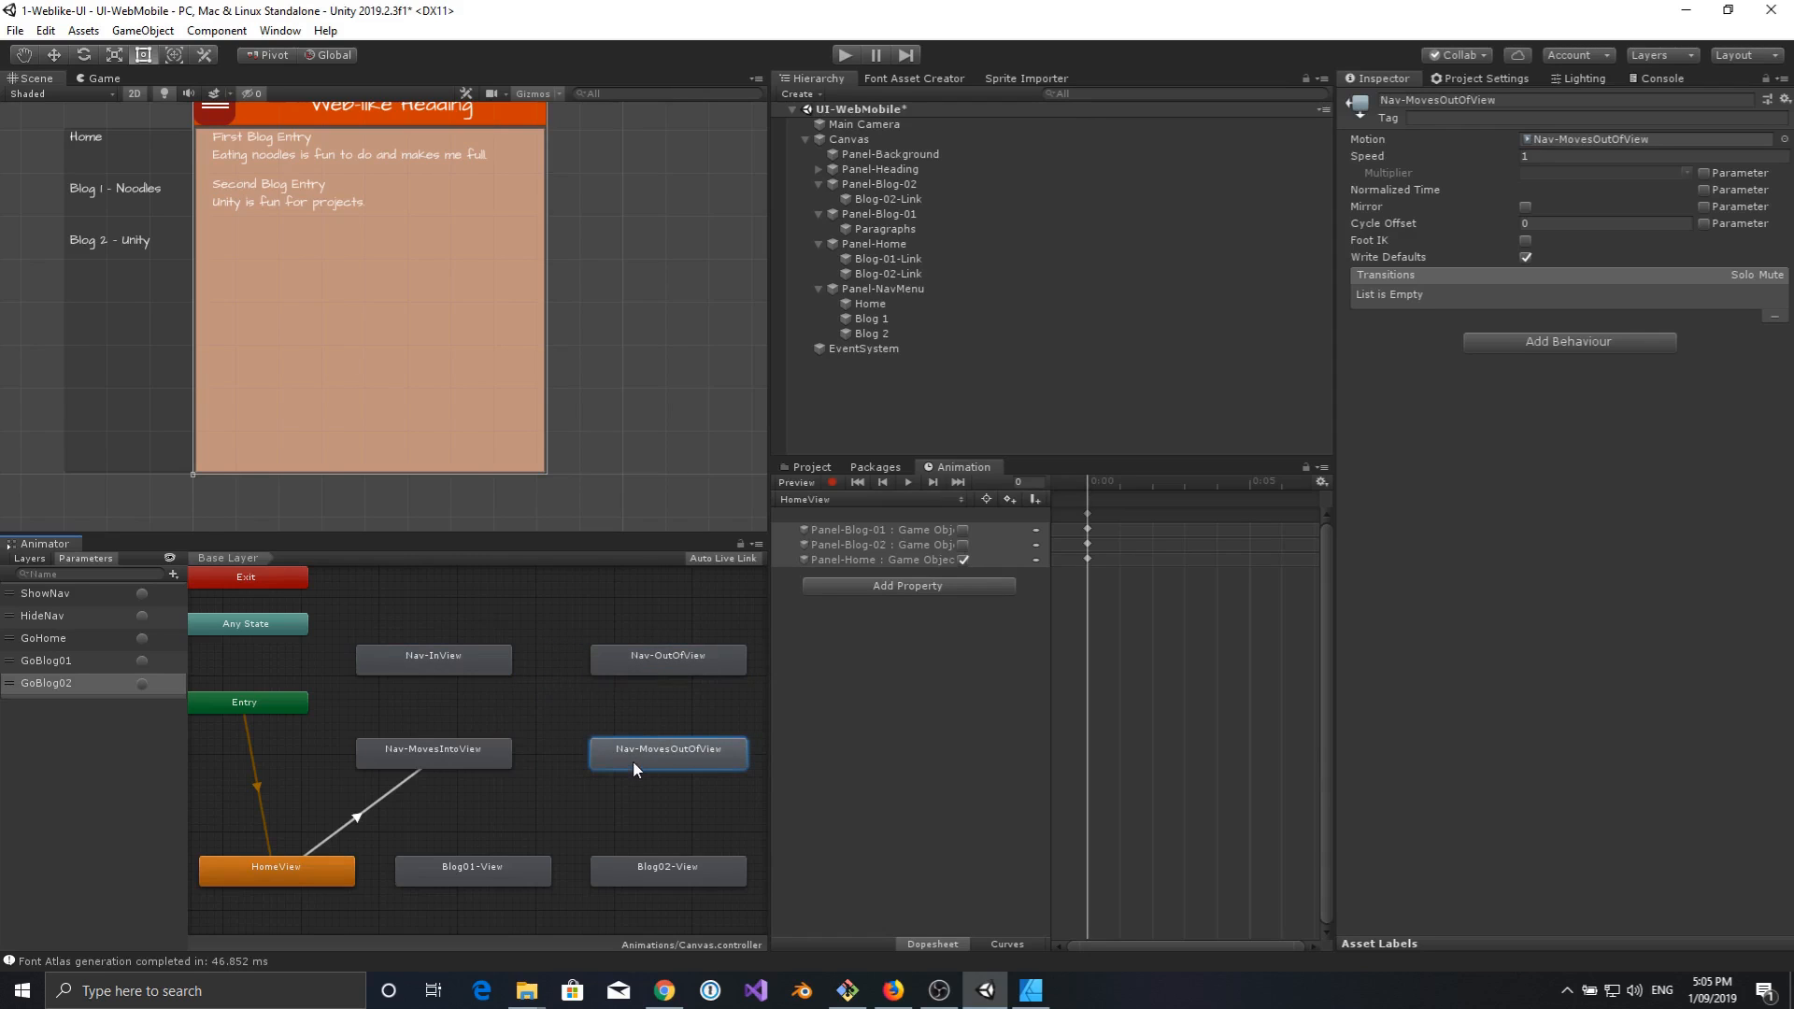
Create a transition from HomeView to Nav-MovesOutOfView.
{"action": "right_click", "coordinate": [288, 871]}
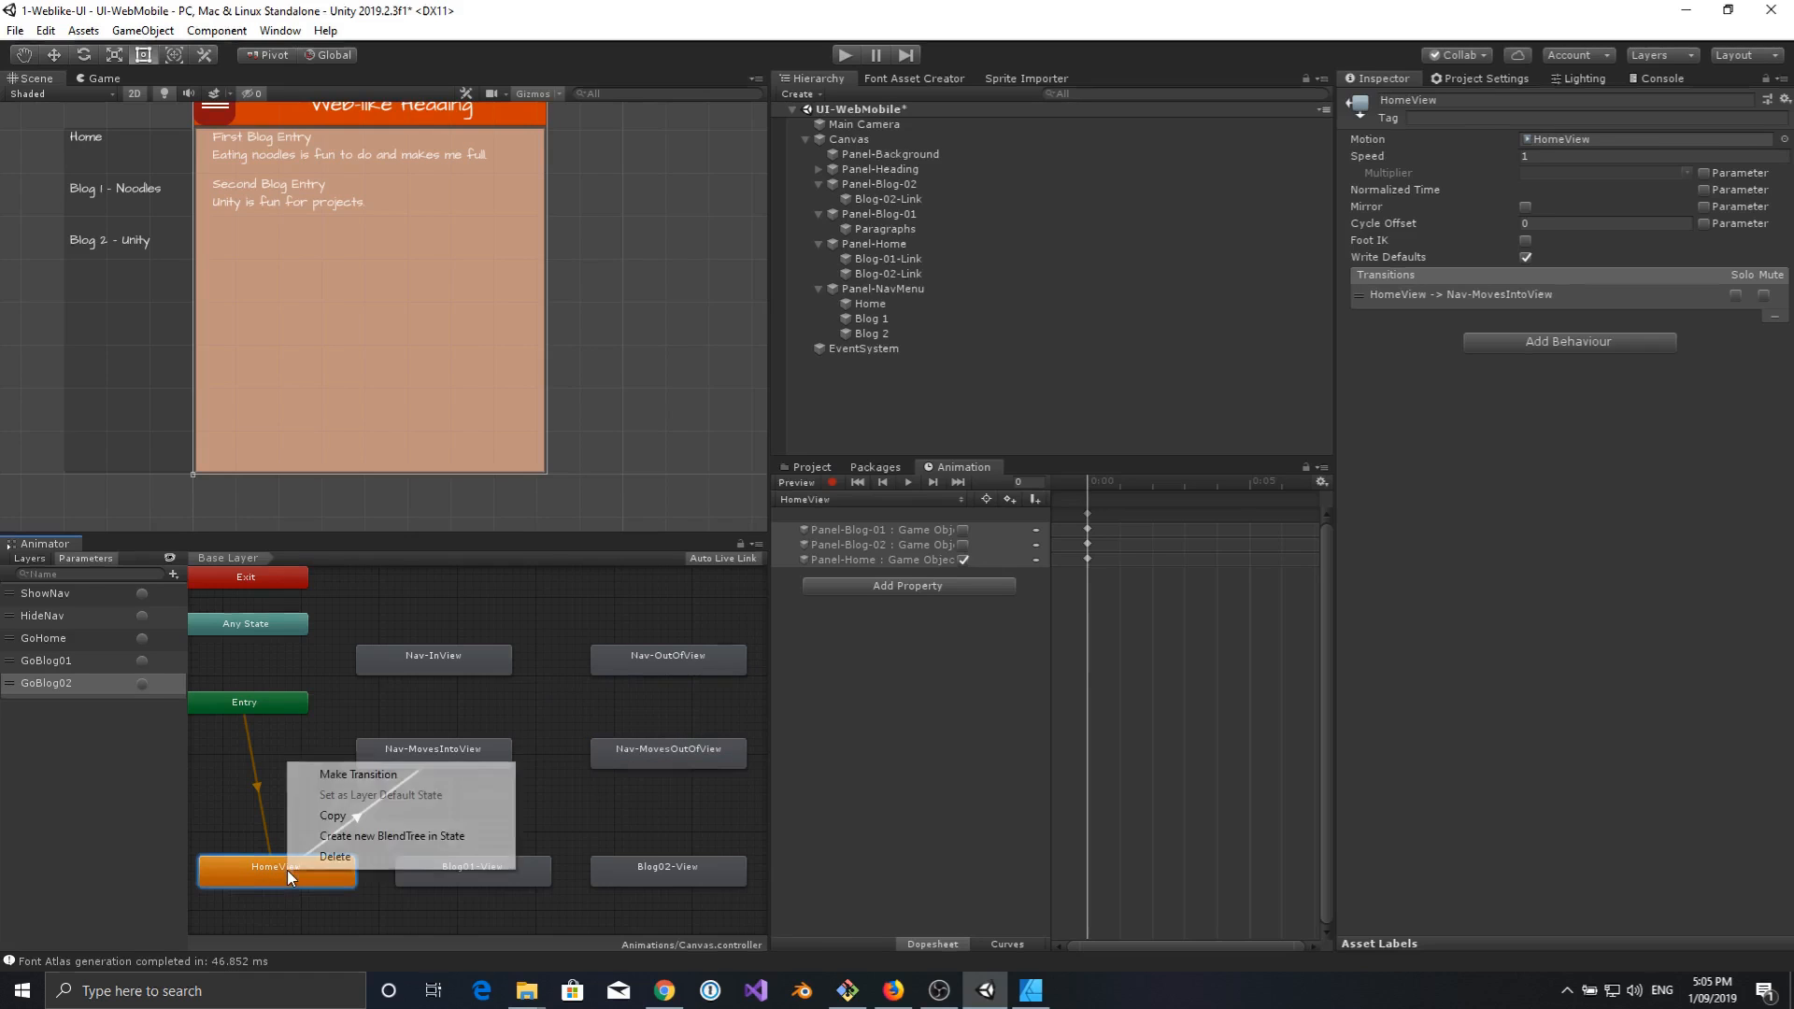
{"action": "left_click", "coordinate": [361, 772]}
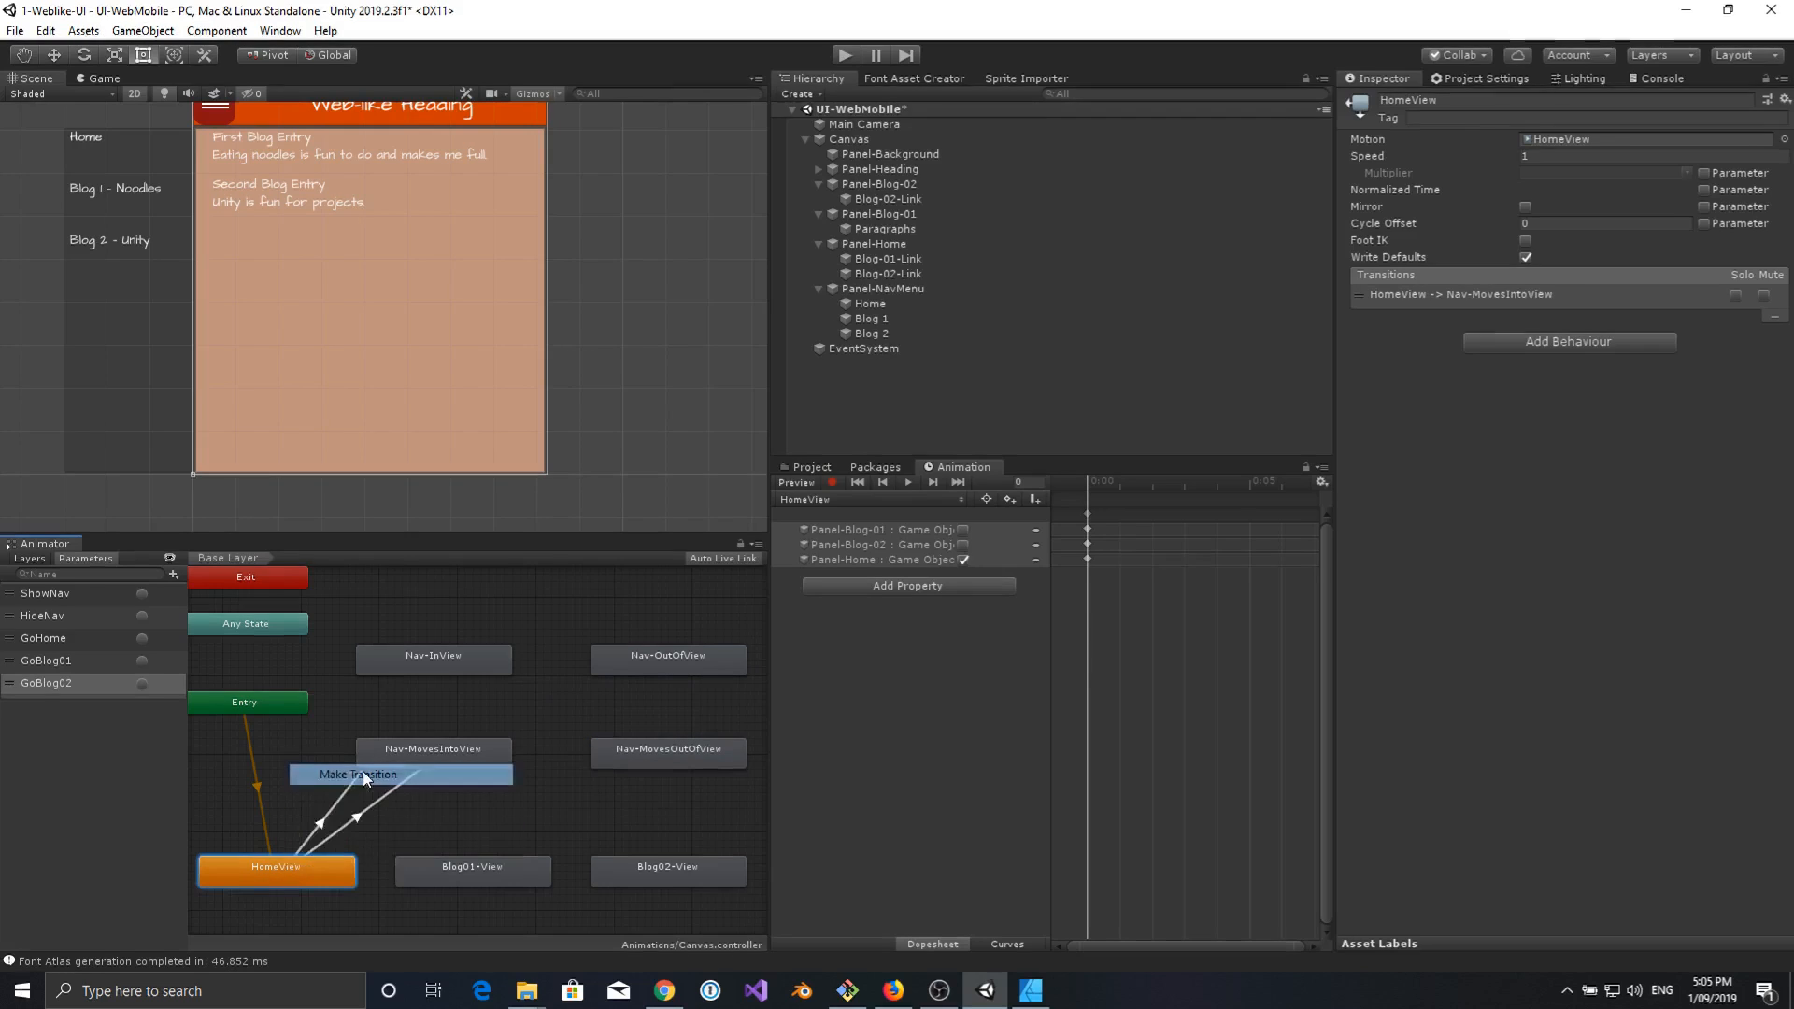
{"action": "left_click", "coordinate": [669, 757]}
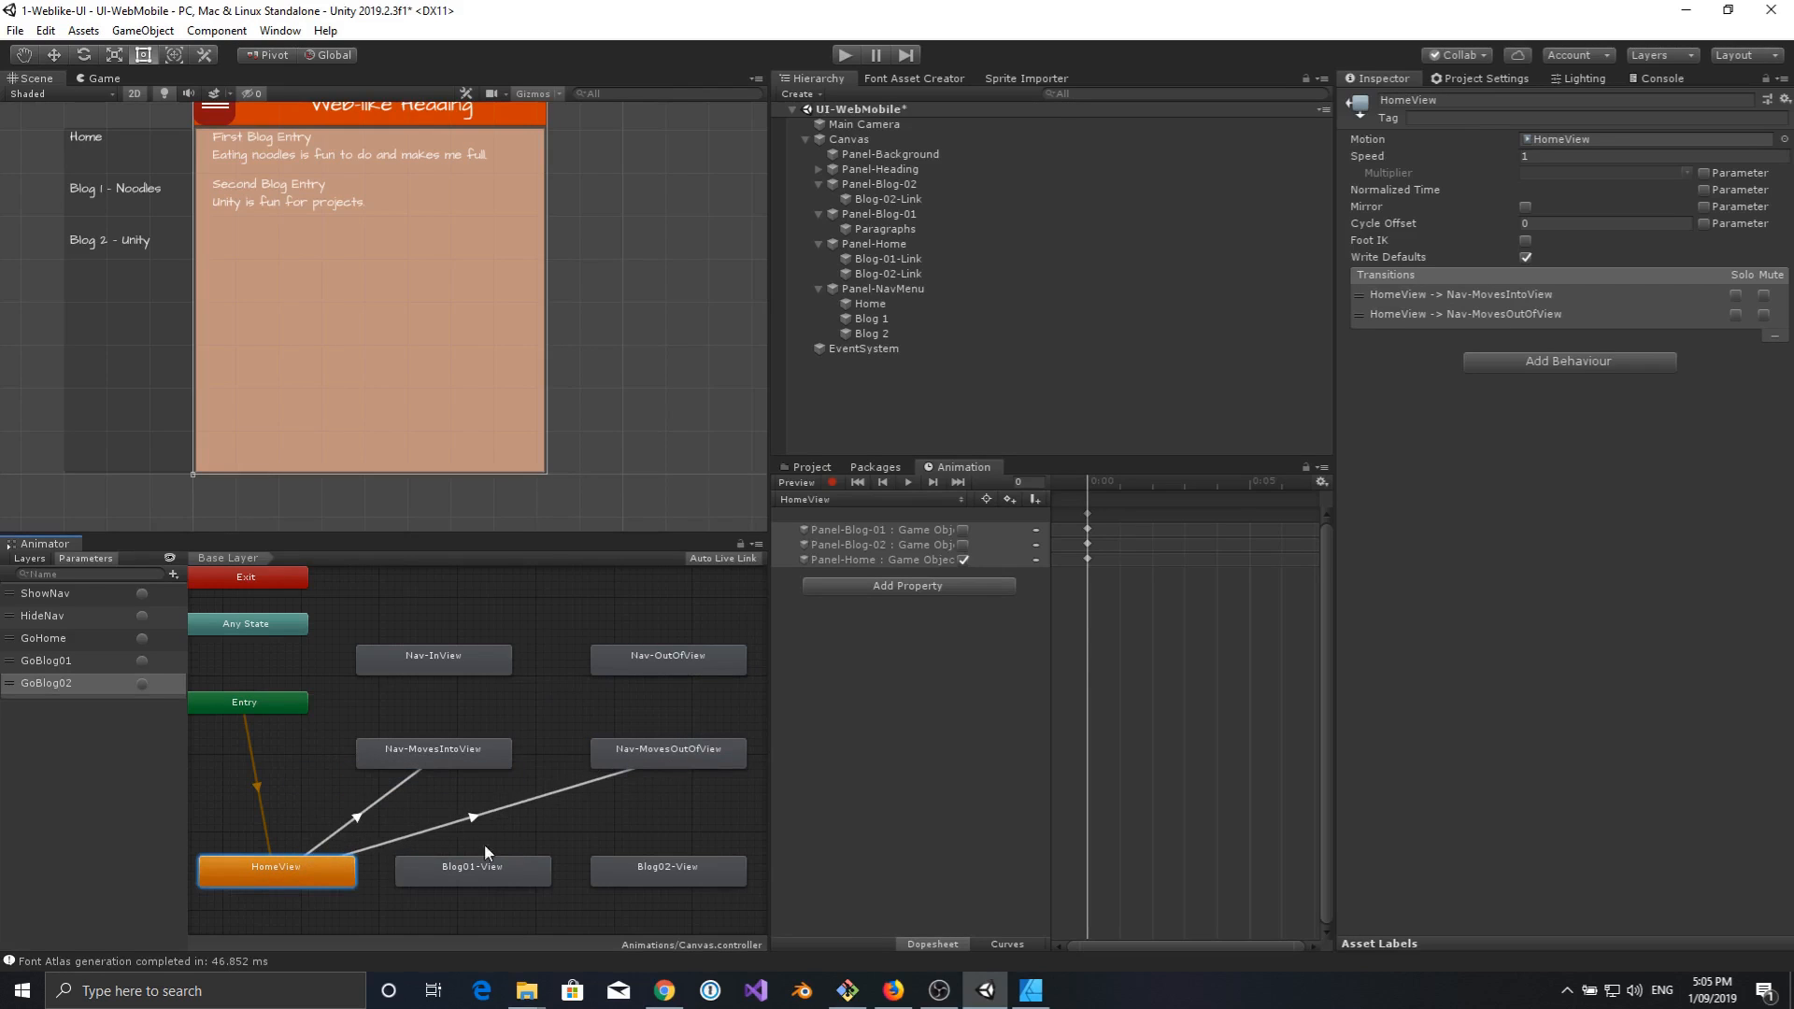
Create a transition from Nav-MovesIntoView to Nav-InView, and add a ShowNav condition to the HomeView to Nav-MovesIntoView transition.
{"action": "left_click", "coordinate": [361, 818]}
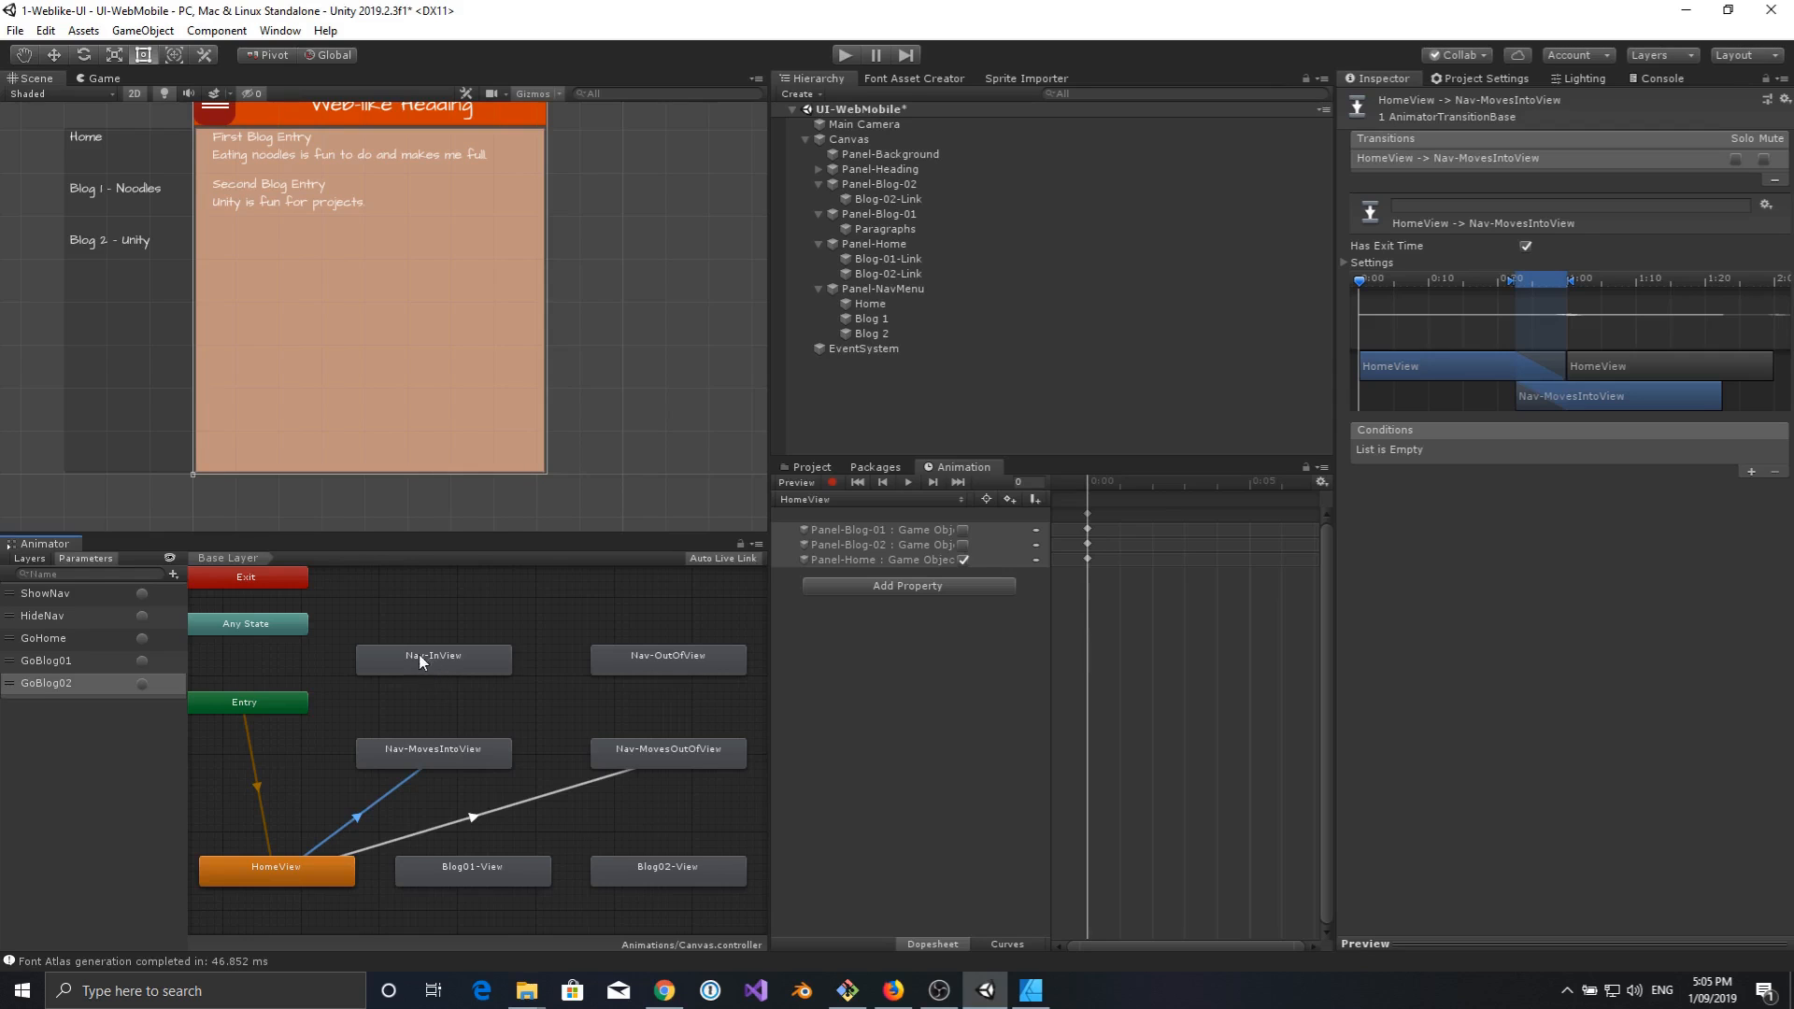
{"action": "right_click", "coordinate": [435, 744]}
{"action": "left_click", "coordinate": [482, 753]}
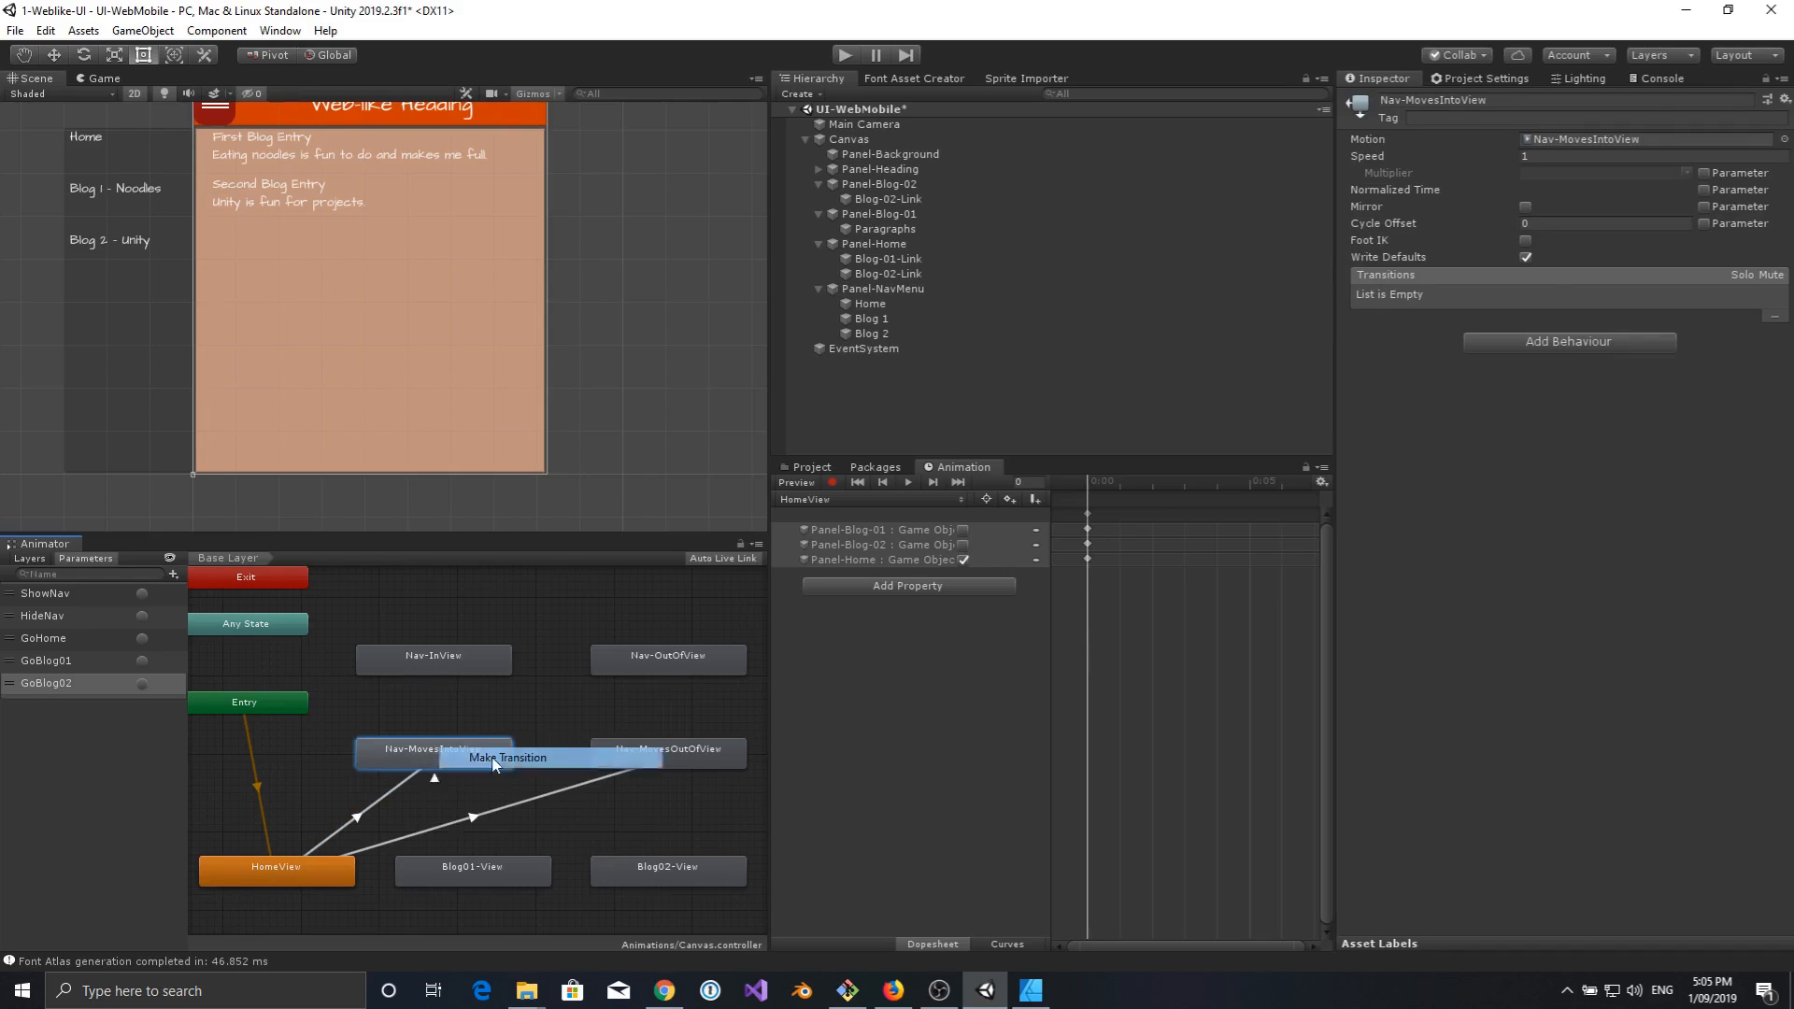
{"action": "left_click", "coordinate": [436, 655]}
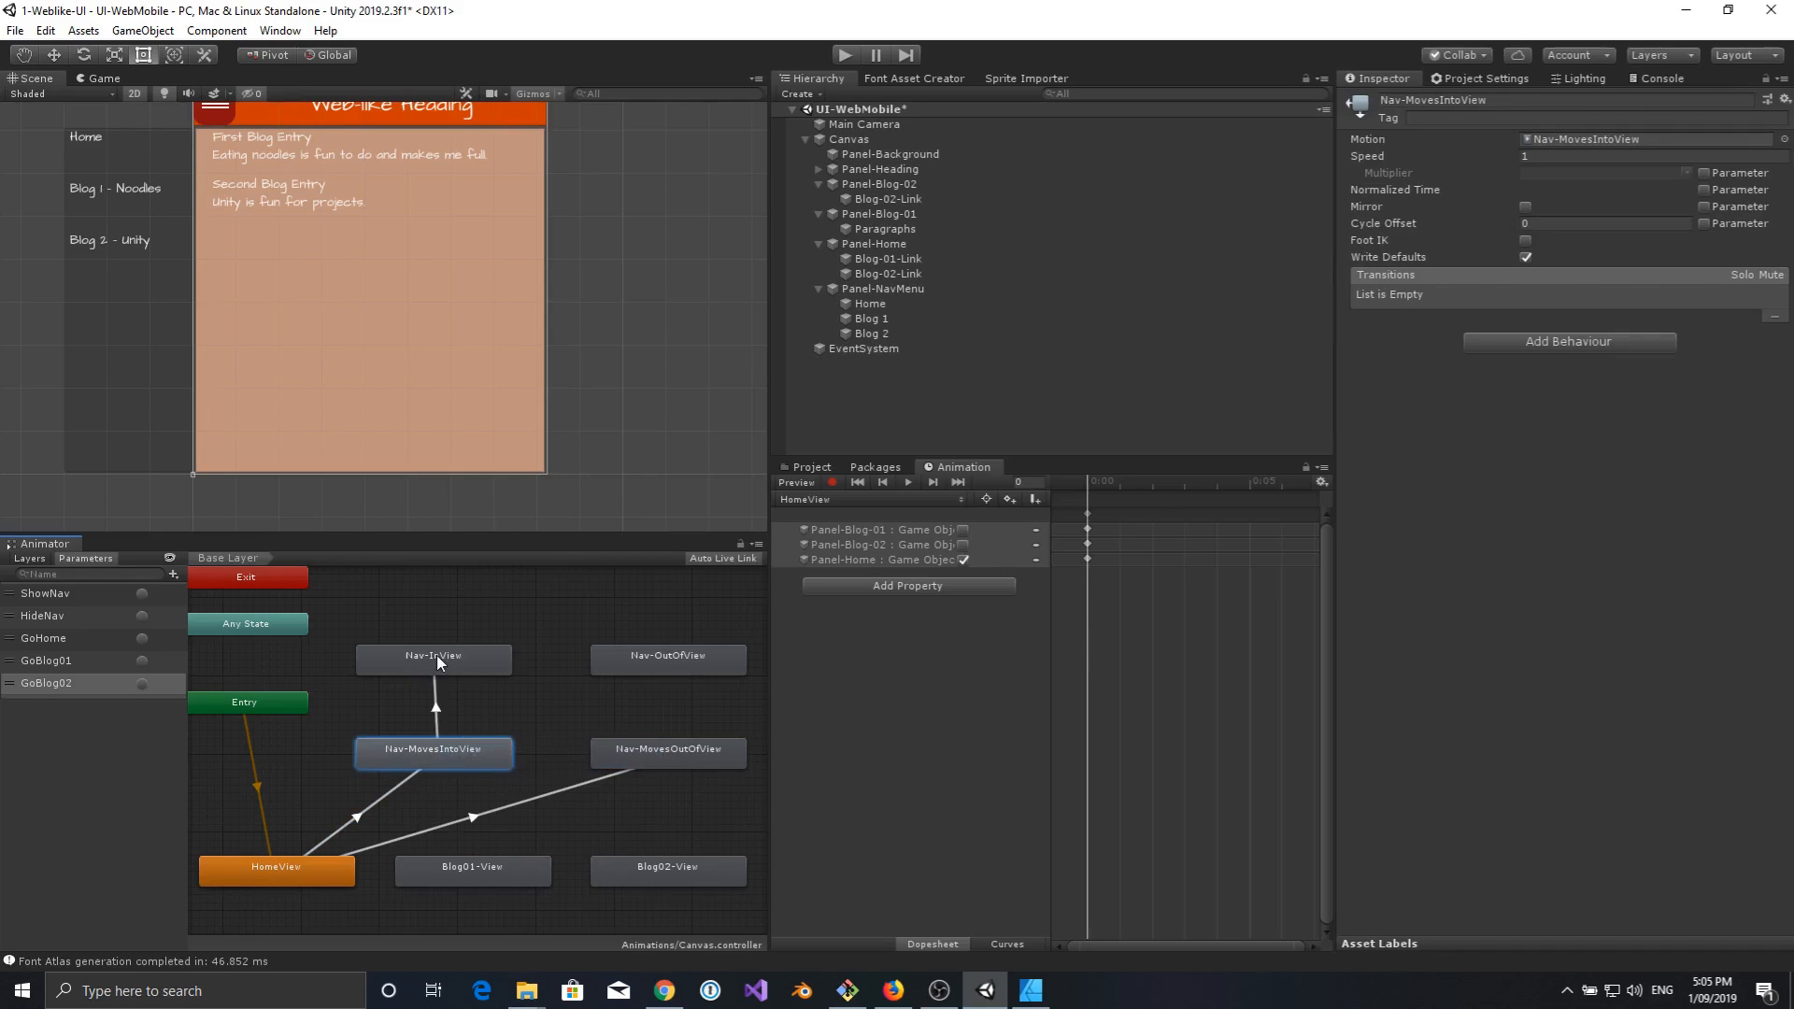
{"action": "left_click", "coordinate": [397, 785]}
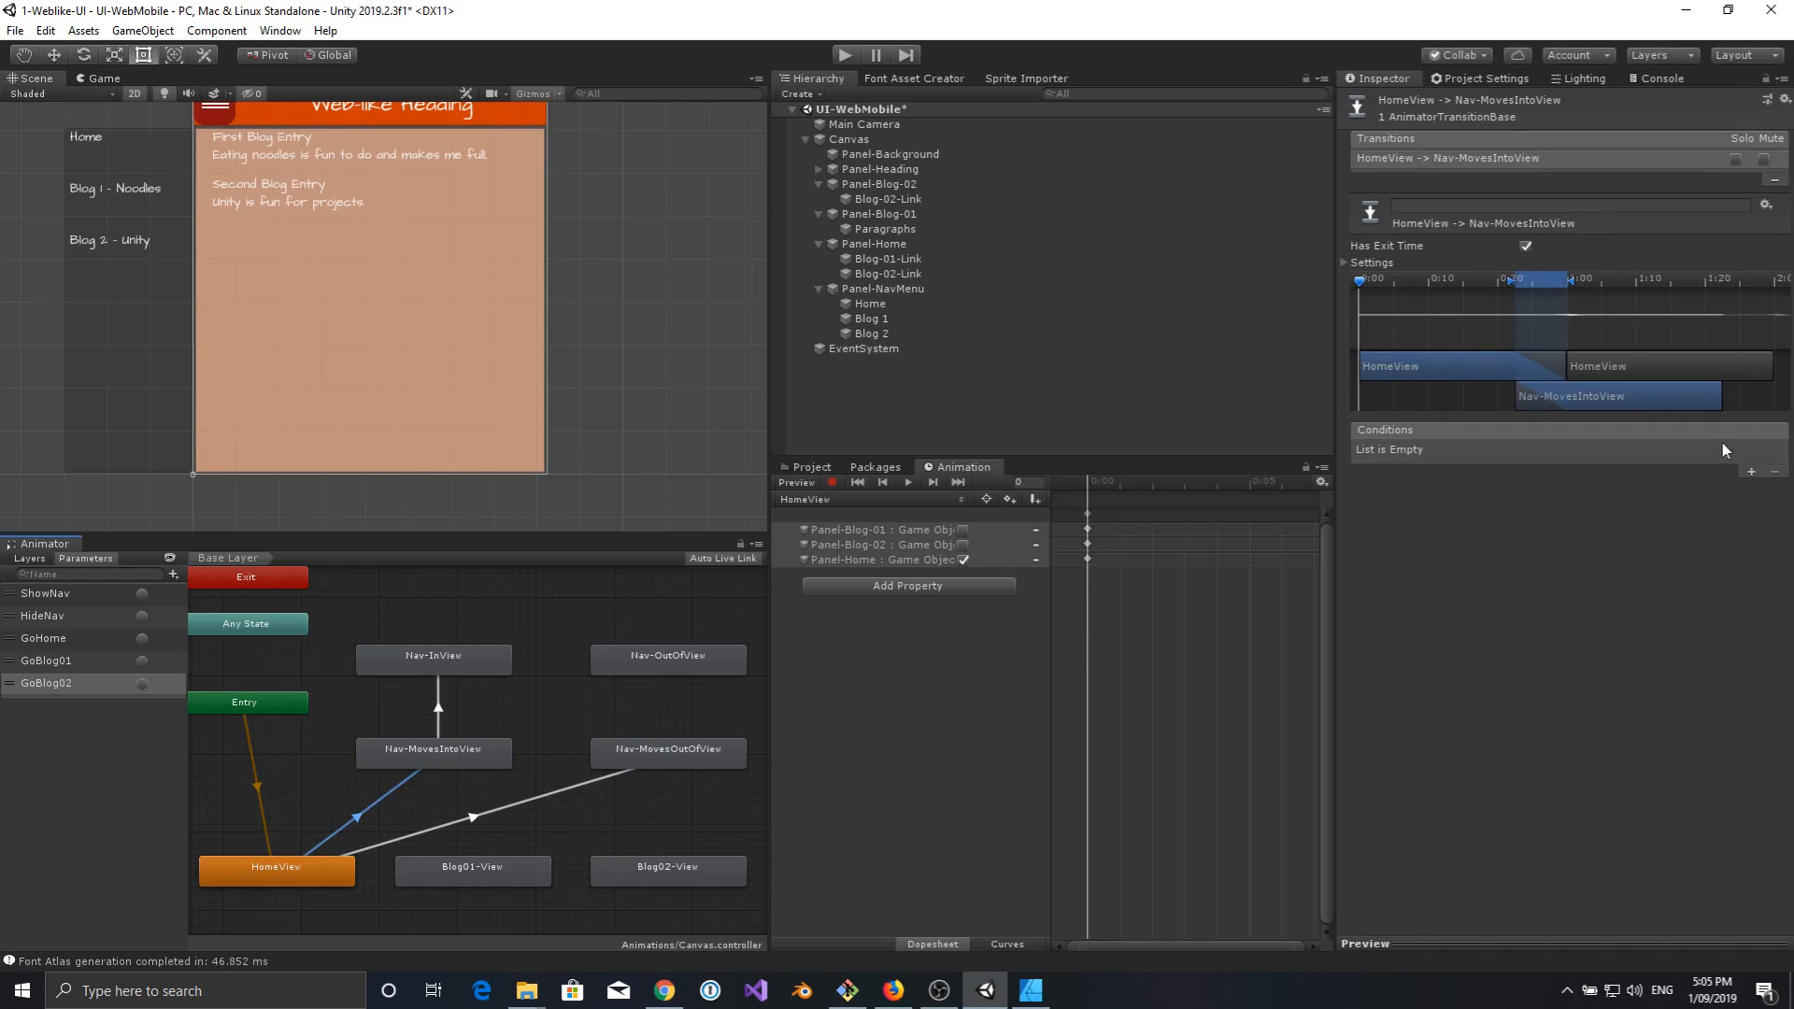
{"action": "left_click", "coordinate": [1752, 471]}
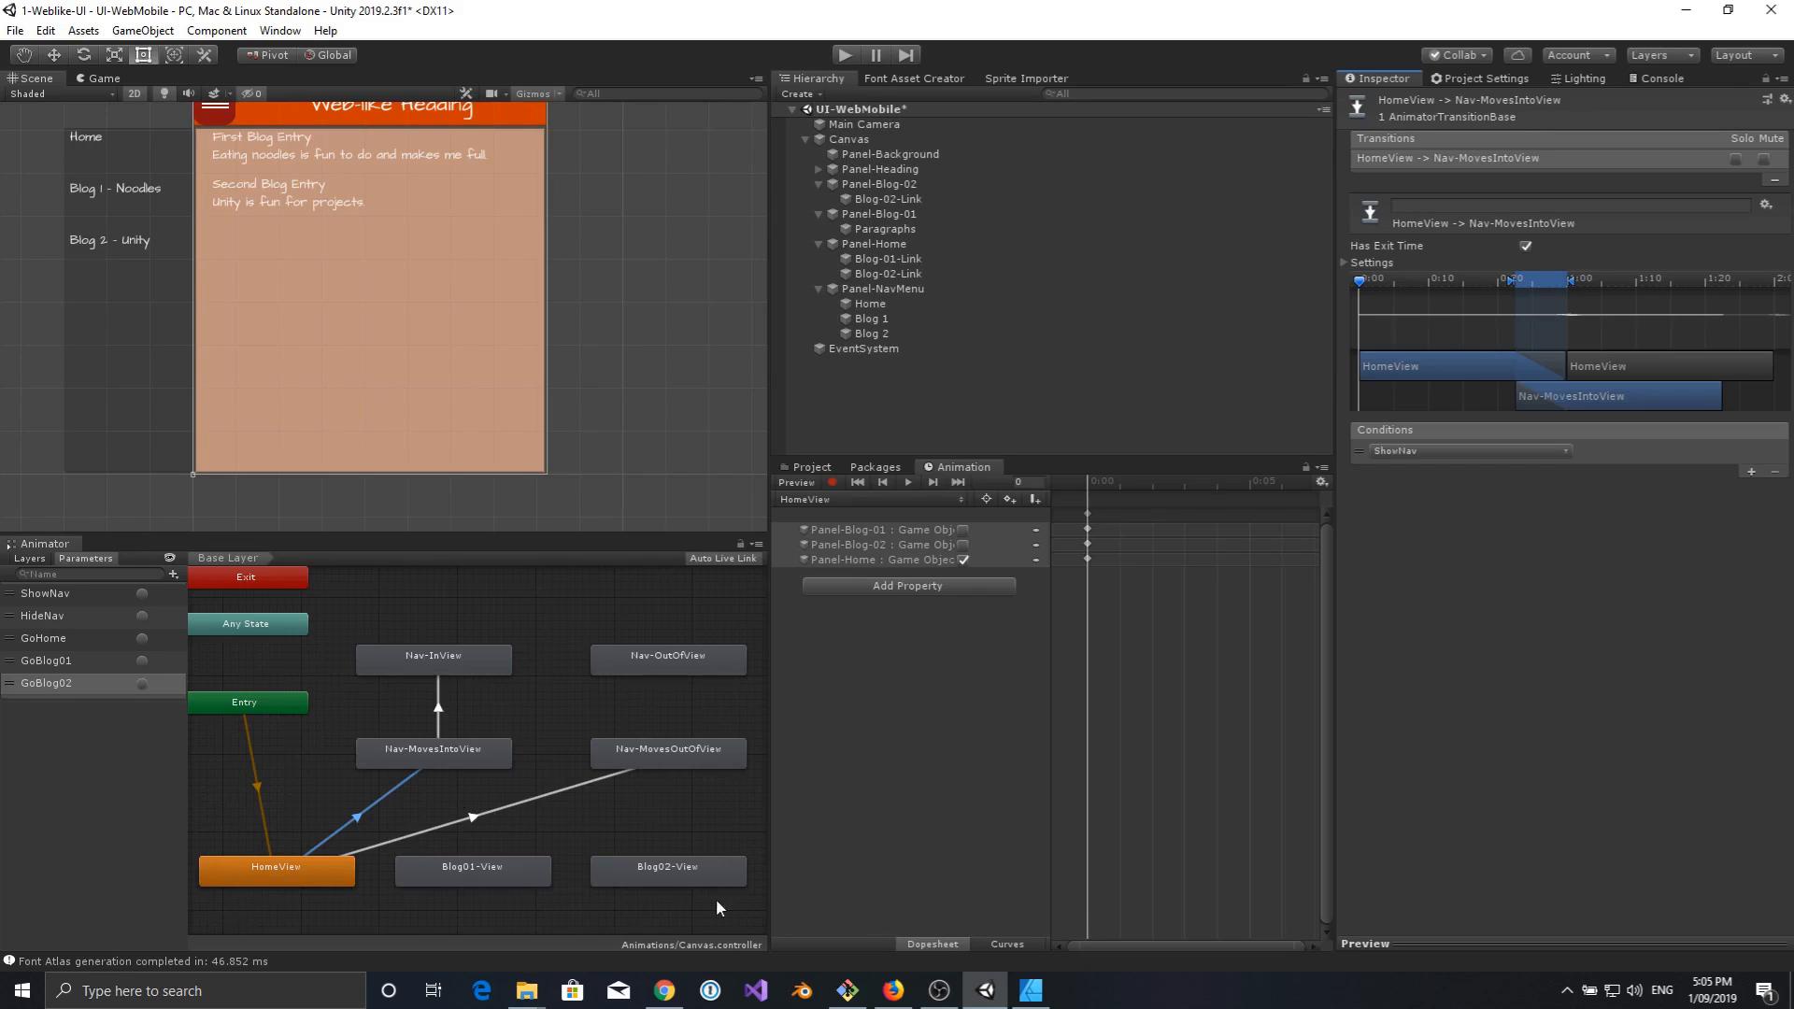
Add a new animator layer named NavLayer.
{"action": "left_click", "coordinate": [30, 559]}
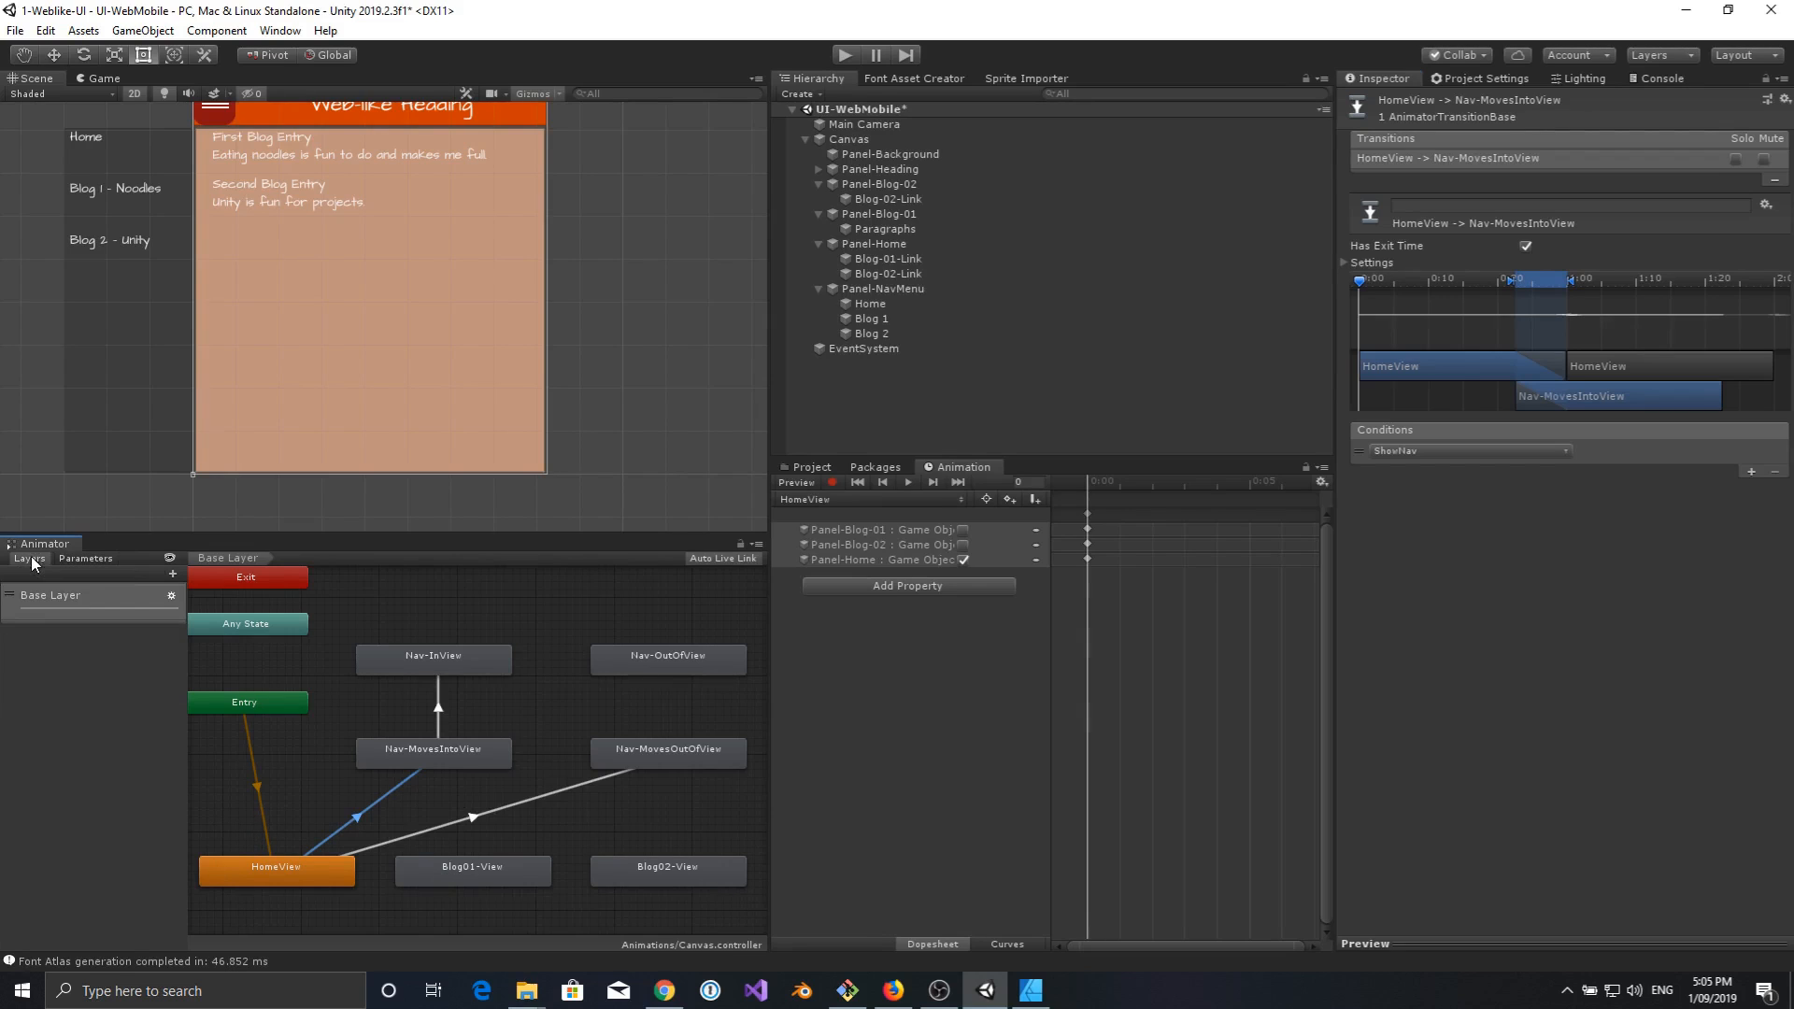
{"action": "left_click", "coordinate": [173, 574]}
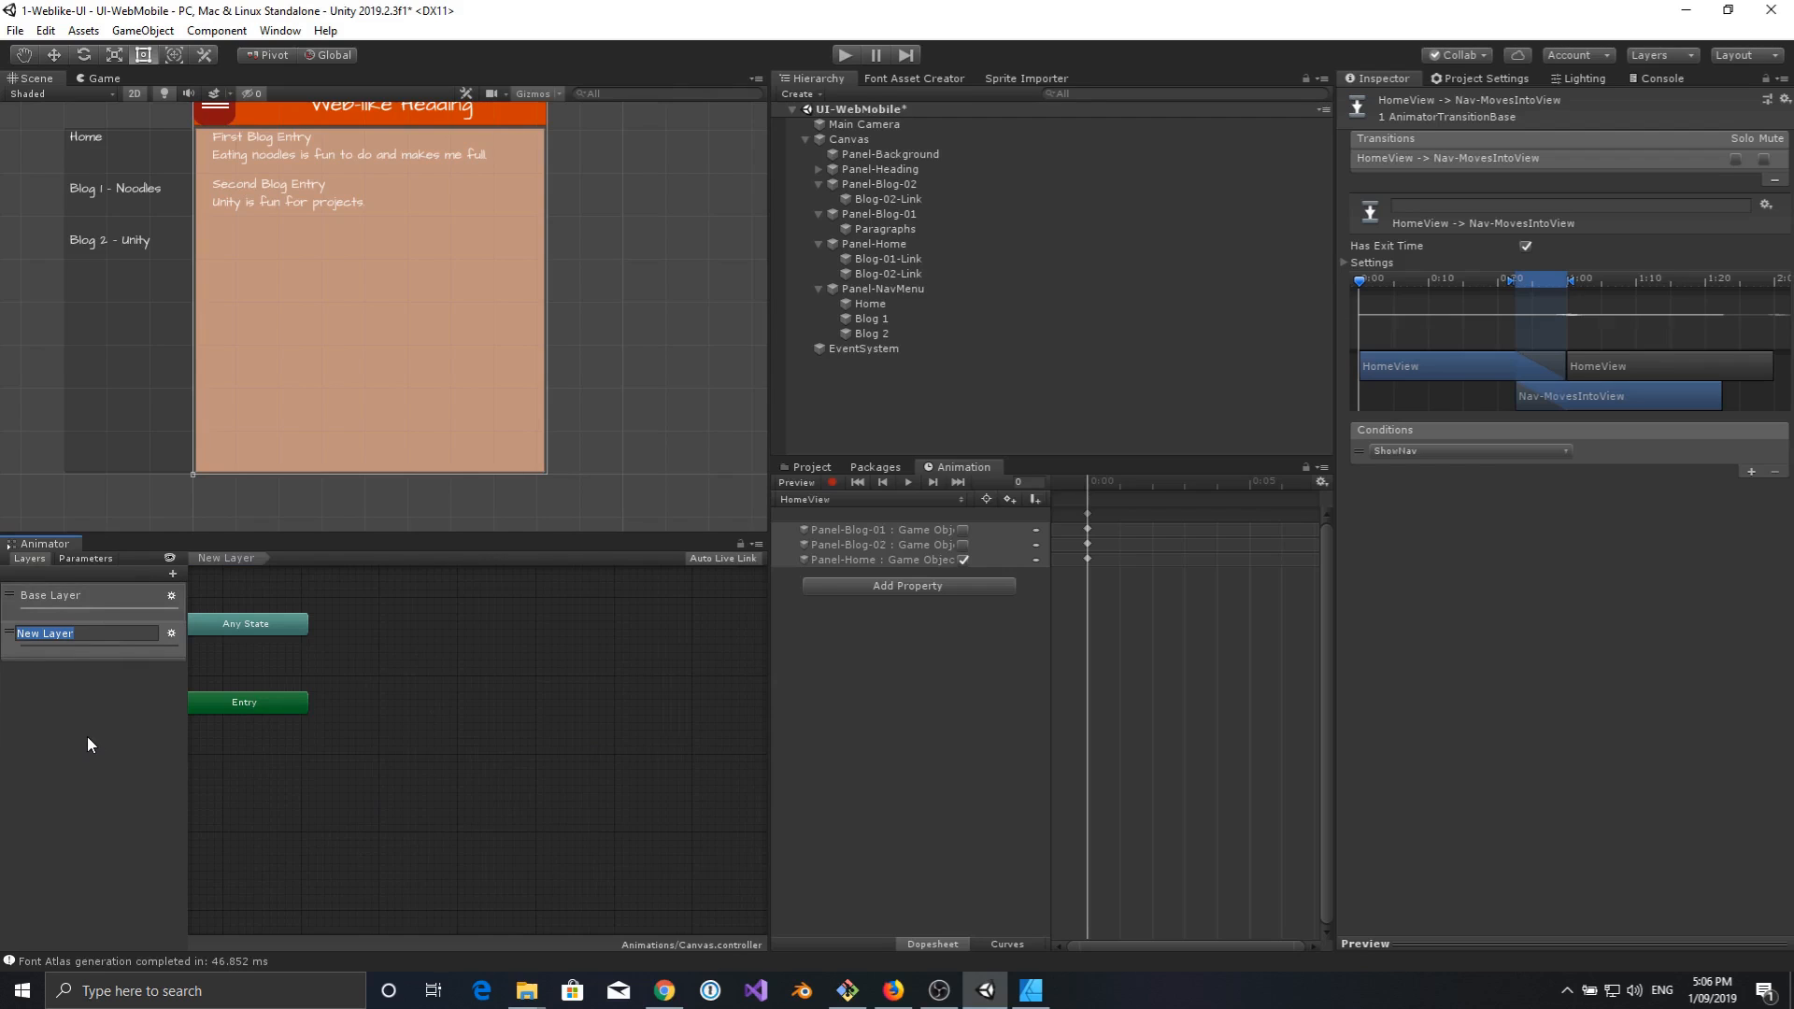
{"action": "type", "text": "NavLayer"}
{"action": "key", "text": "Return"}
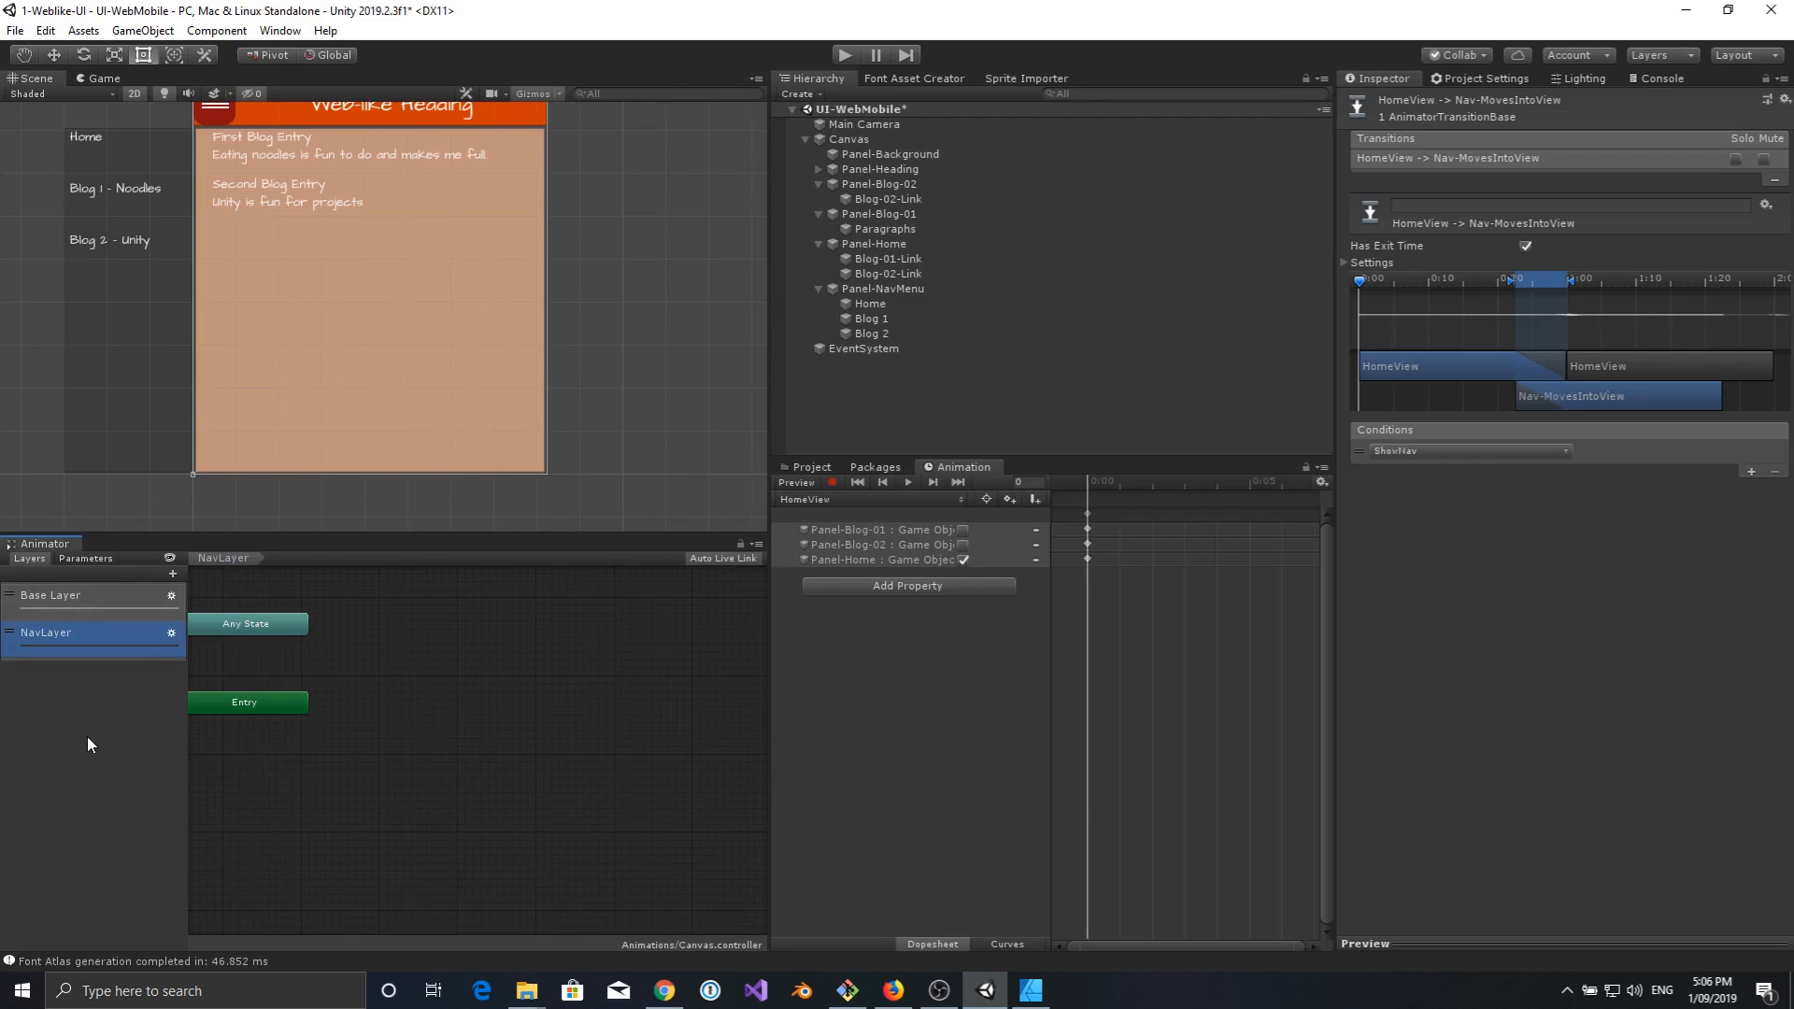
Rename the base animator layer as ViewLayer.
{"action": "left_click", "coordinate": [68, 593]}
{"action": "double_click", "coordinate": [71, 600]}
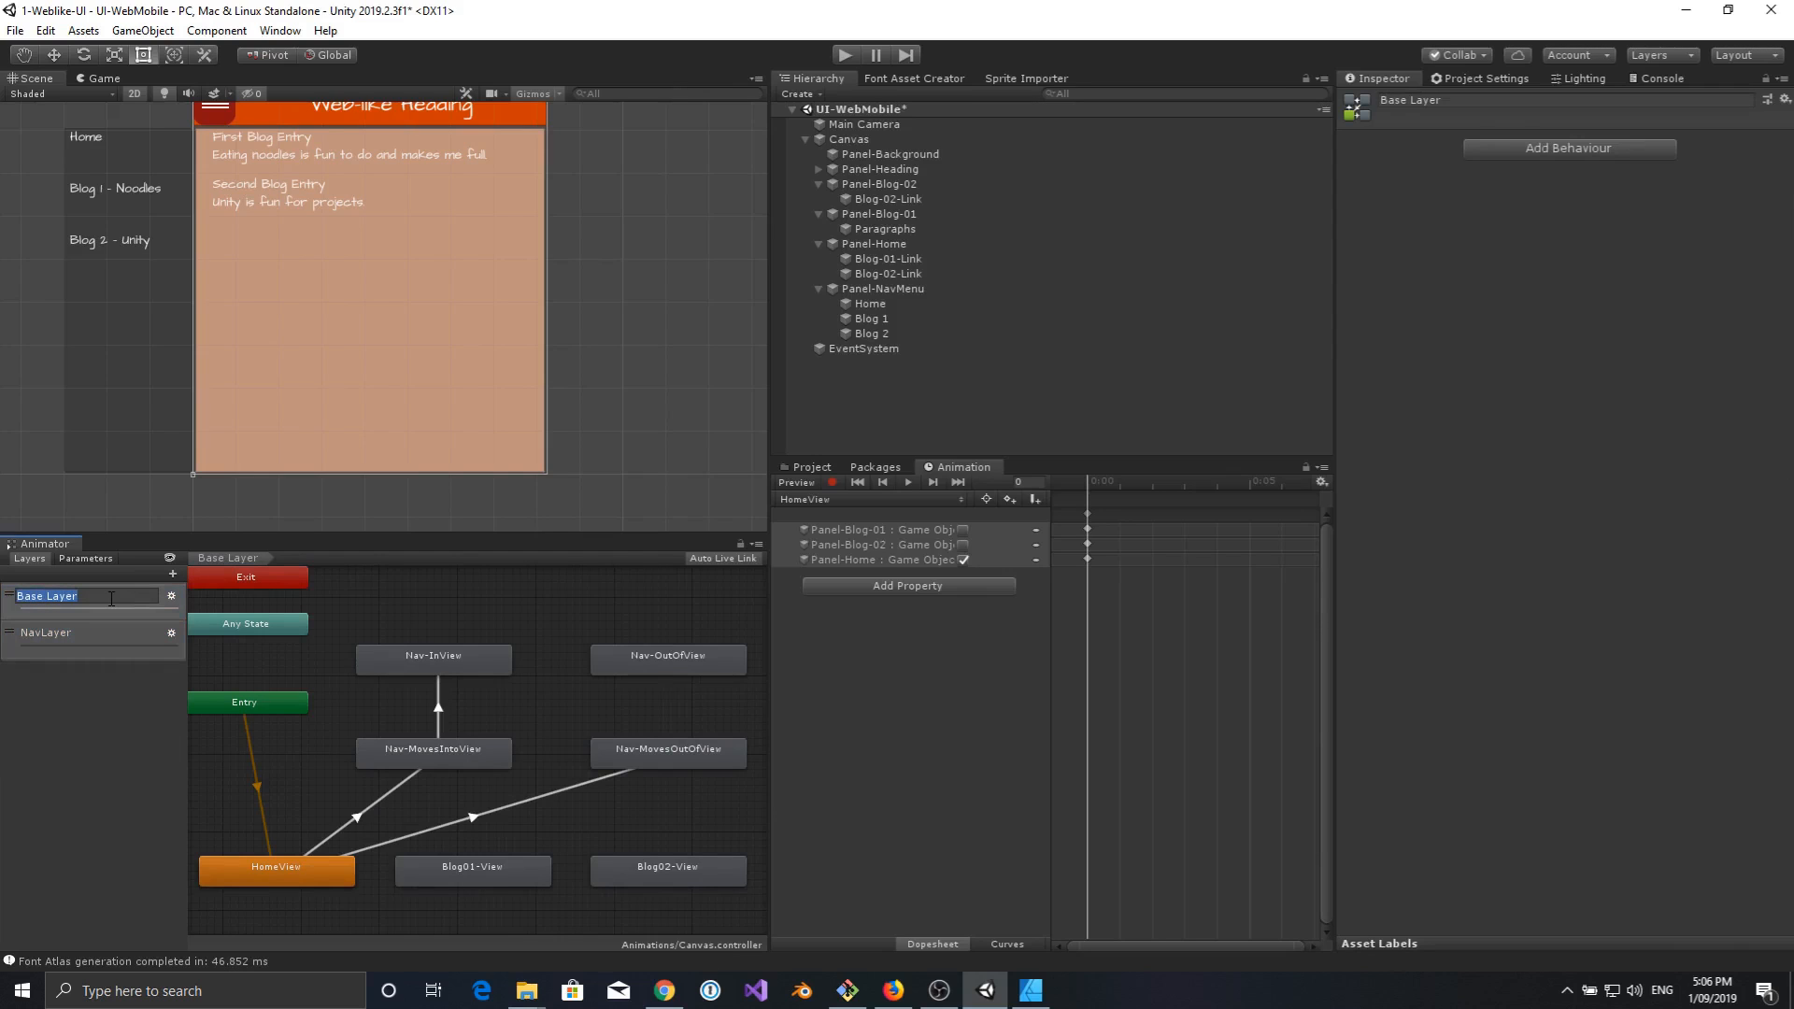
{"action": "key", "text": "Home"}
{"action": "key", "text": "ctrl+shift+Right"}
{"action": "type", "text": "View"}
{"action": "key", "text": "Return"}
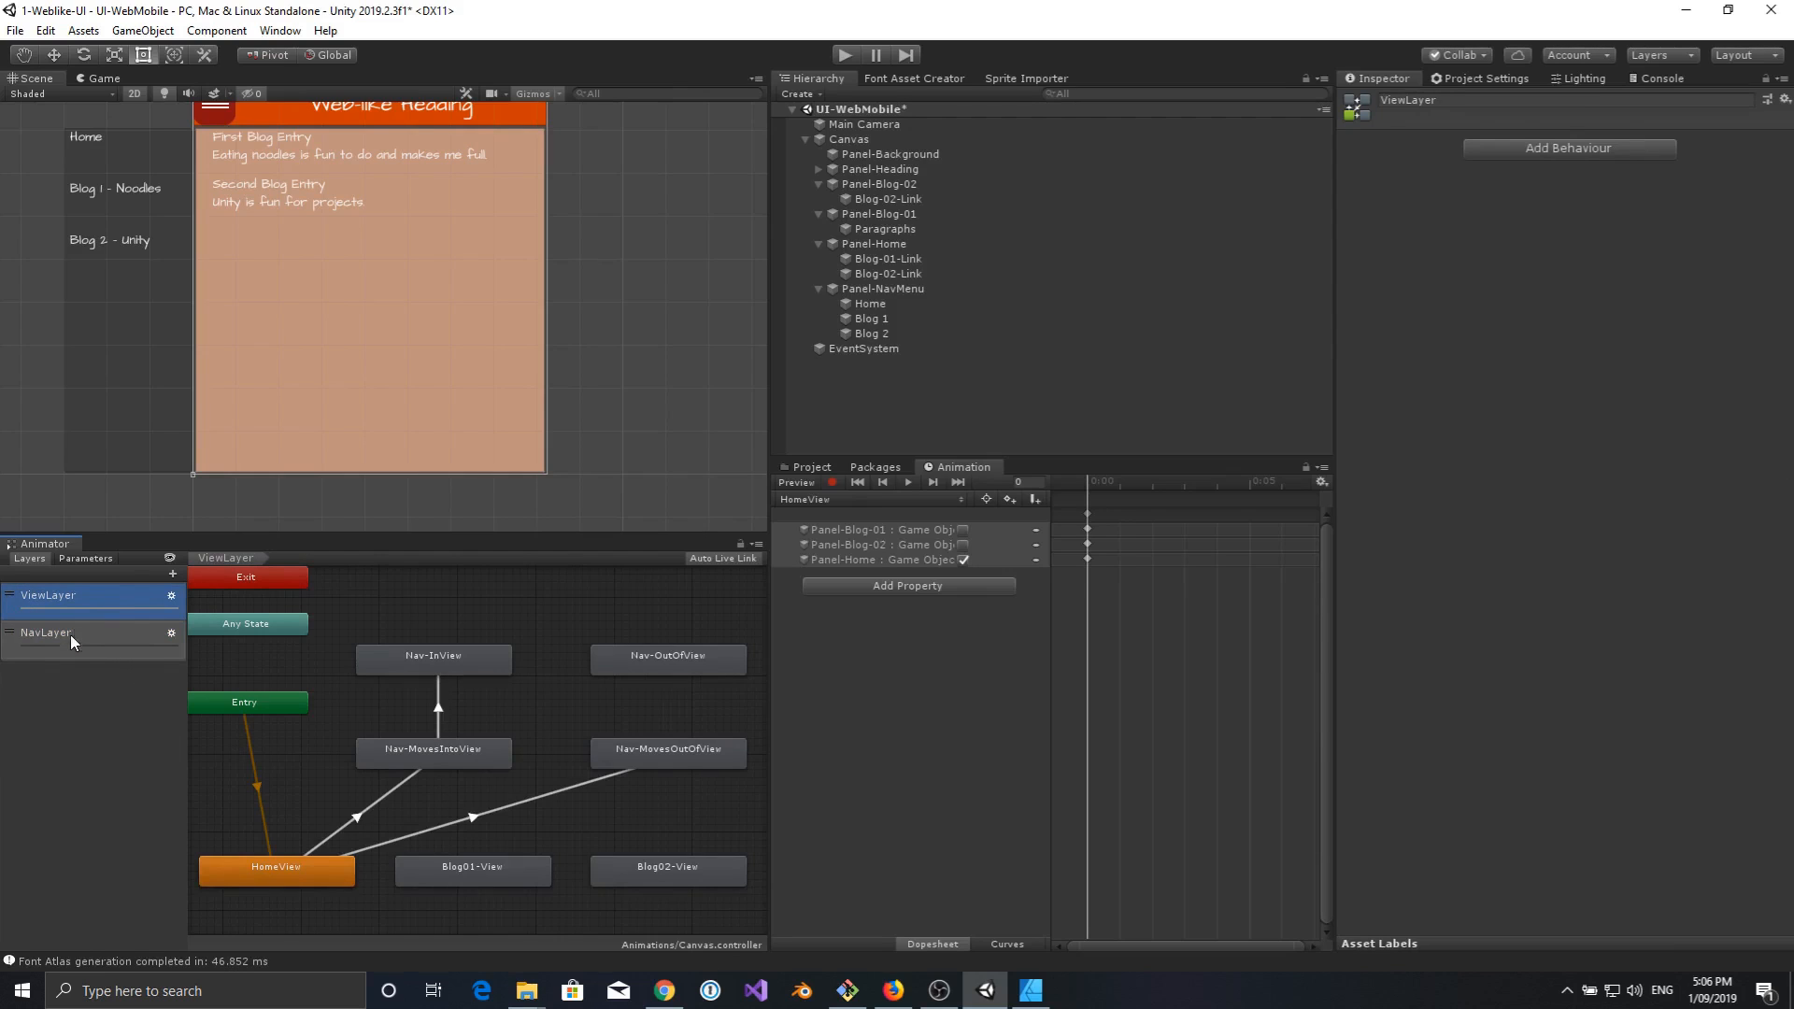
Copy the four Nav states (Nav-InView, Nav-MovesIntoView, Nav-MovesOutOfView and Nav-OutOfView) from ViewLayer and paste them into NavLayer.
{"action": "left_click", "coordinate": [420, 670]}
{"action": "left_click", "coordinate": [422, 749], "text": "ctrl"}
{"action": "left_click", "coordinate": [656, 757], "text": "ctrl"}
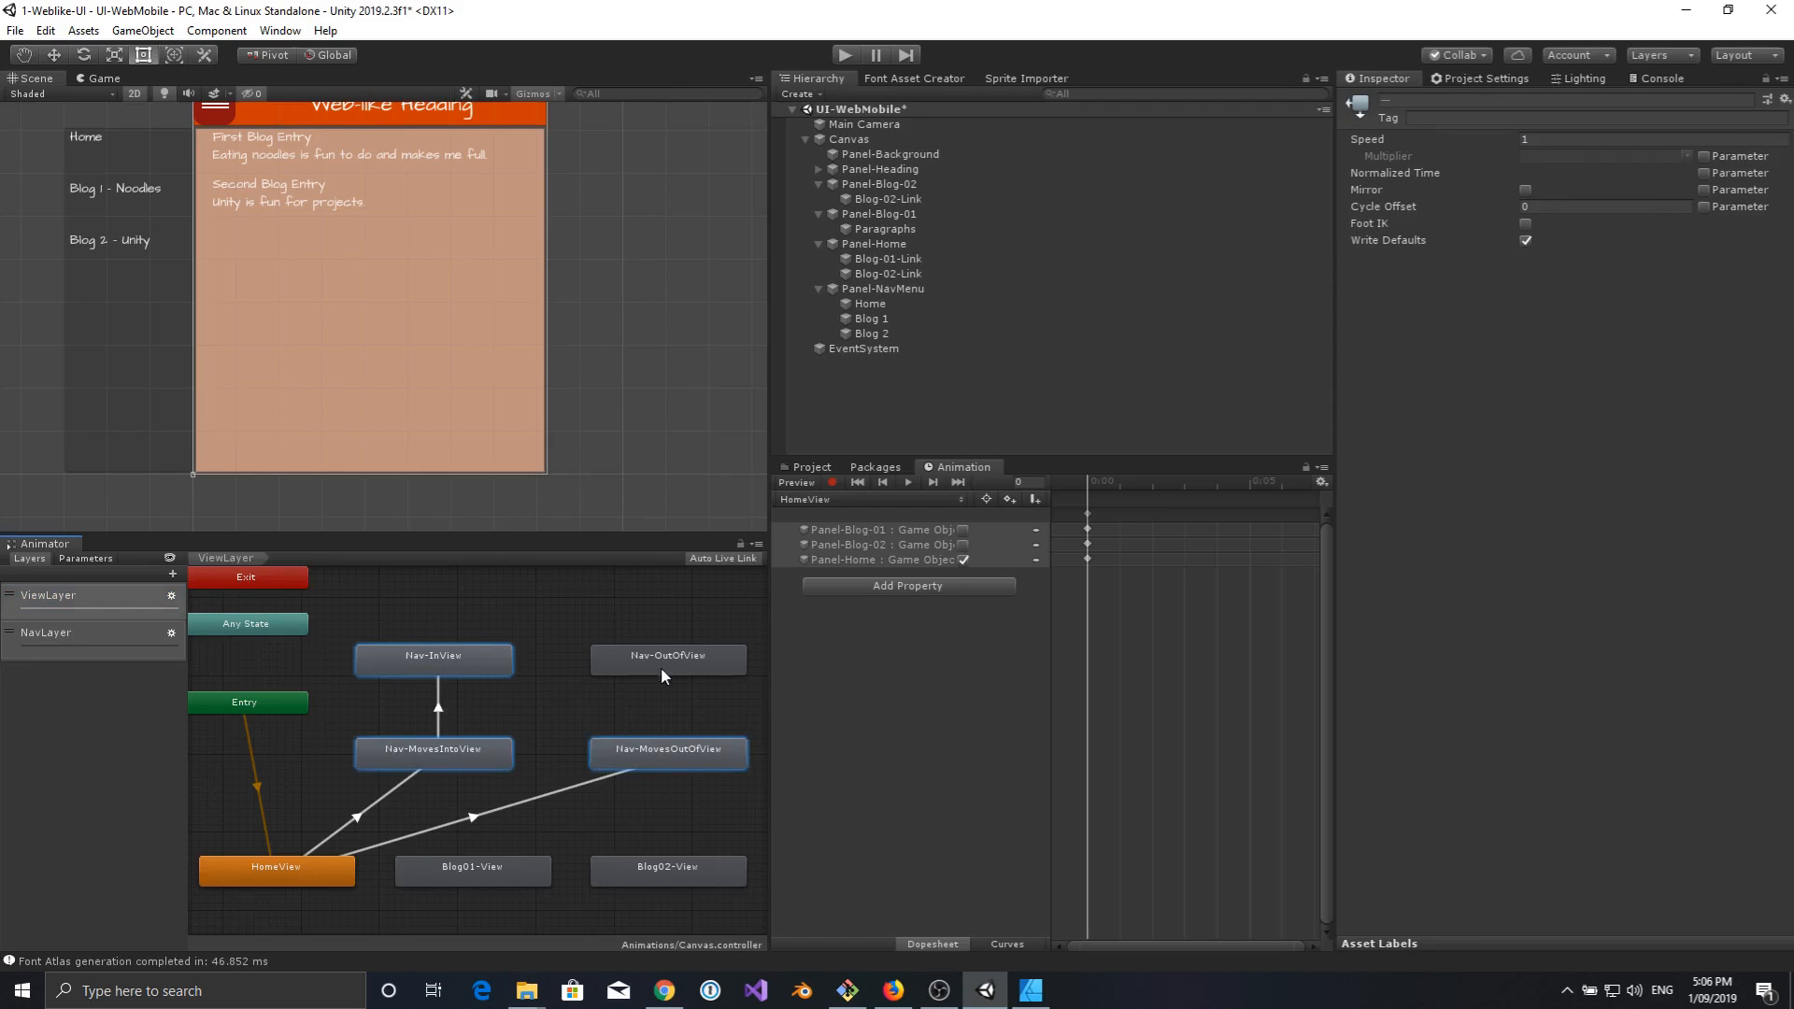
{"action": "left_click", "coordinate": [660, 660], "text": "ctrl"}
{"action": "right_click", "coordinate": [660, 661]}
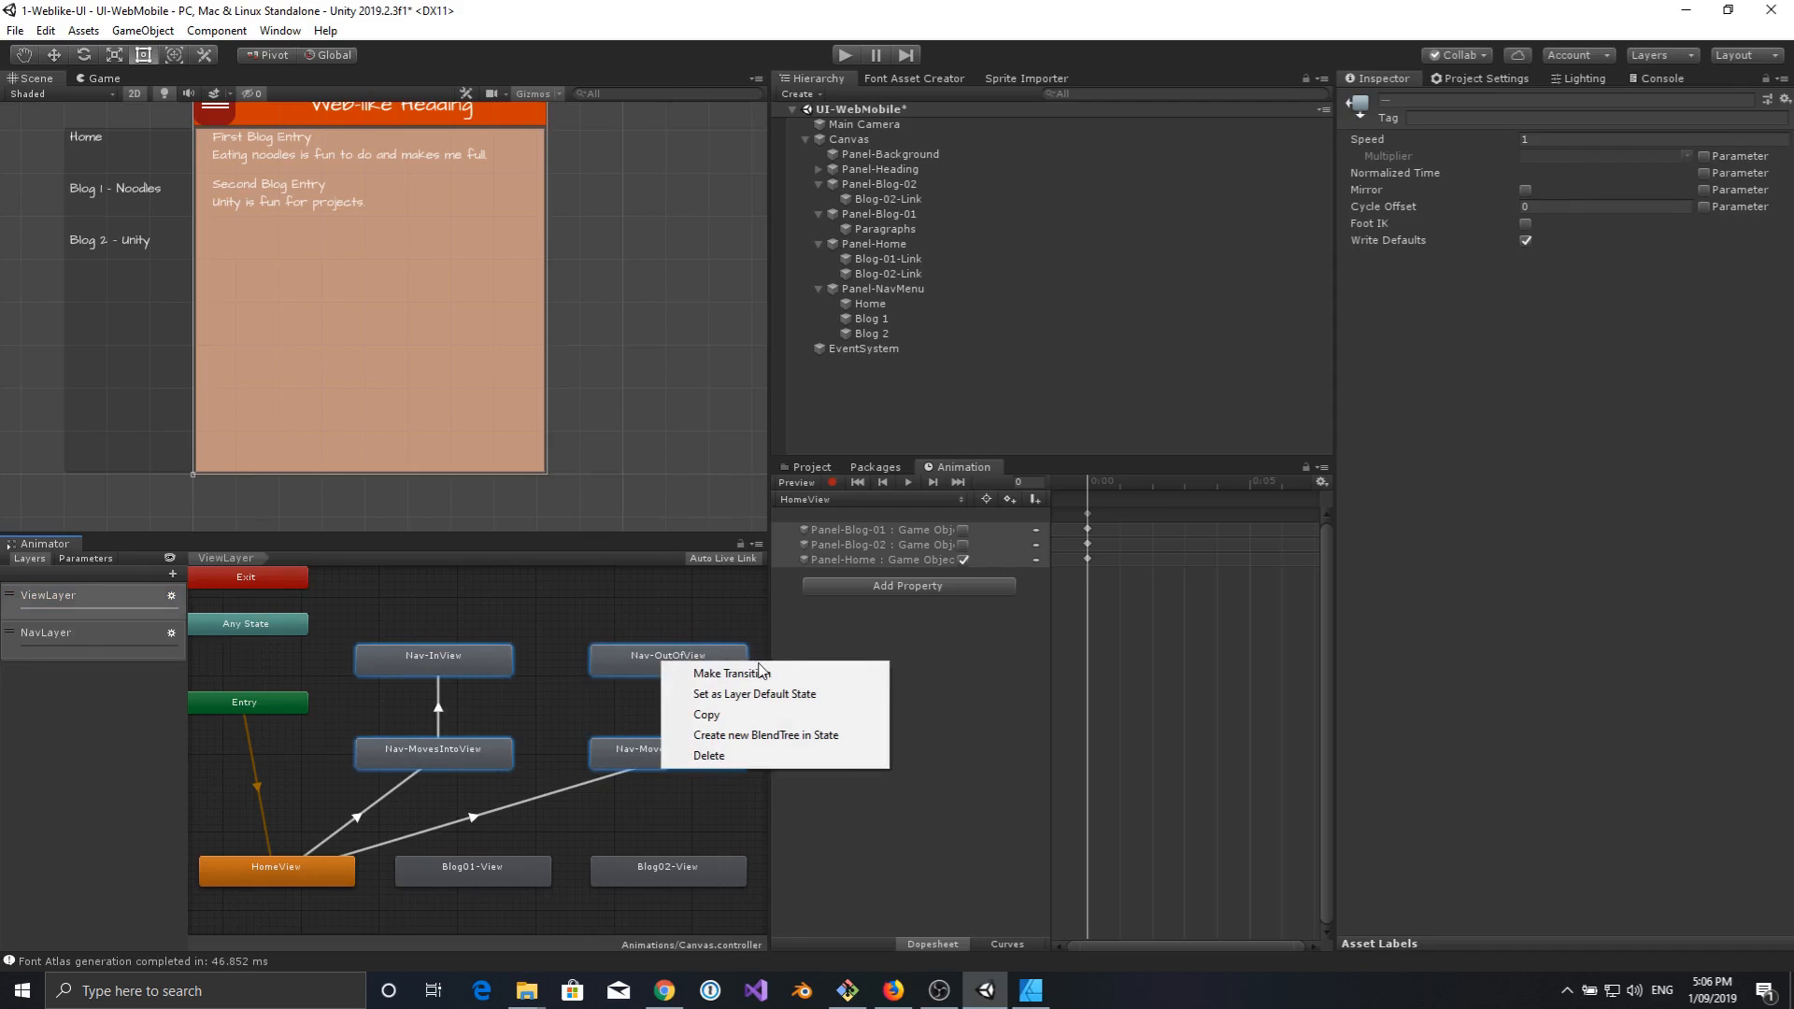
{"action": "left_click", "coordinate": [708, 715]}
{"action": "left_click", "coordinate": [83, 642]}
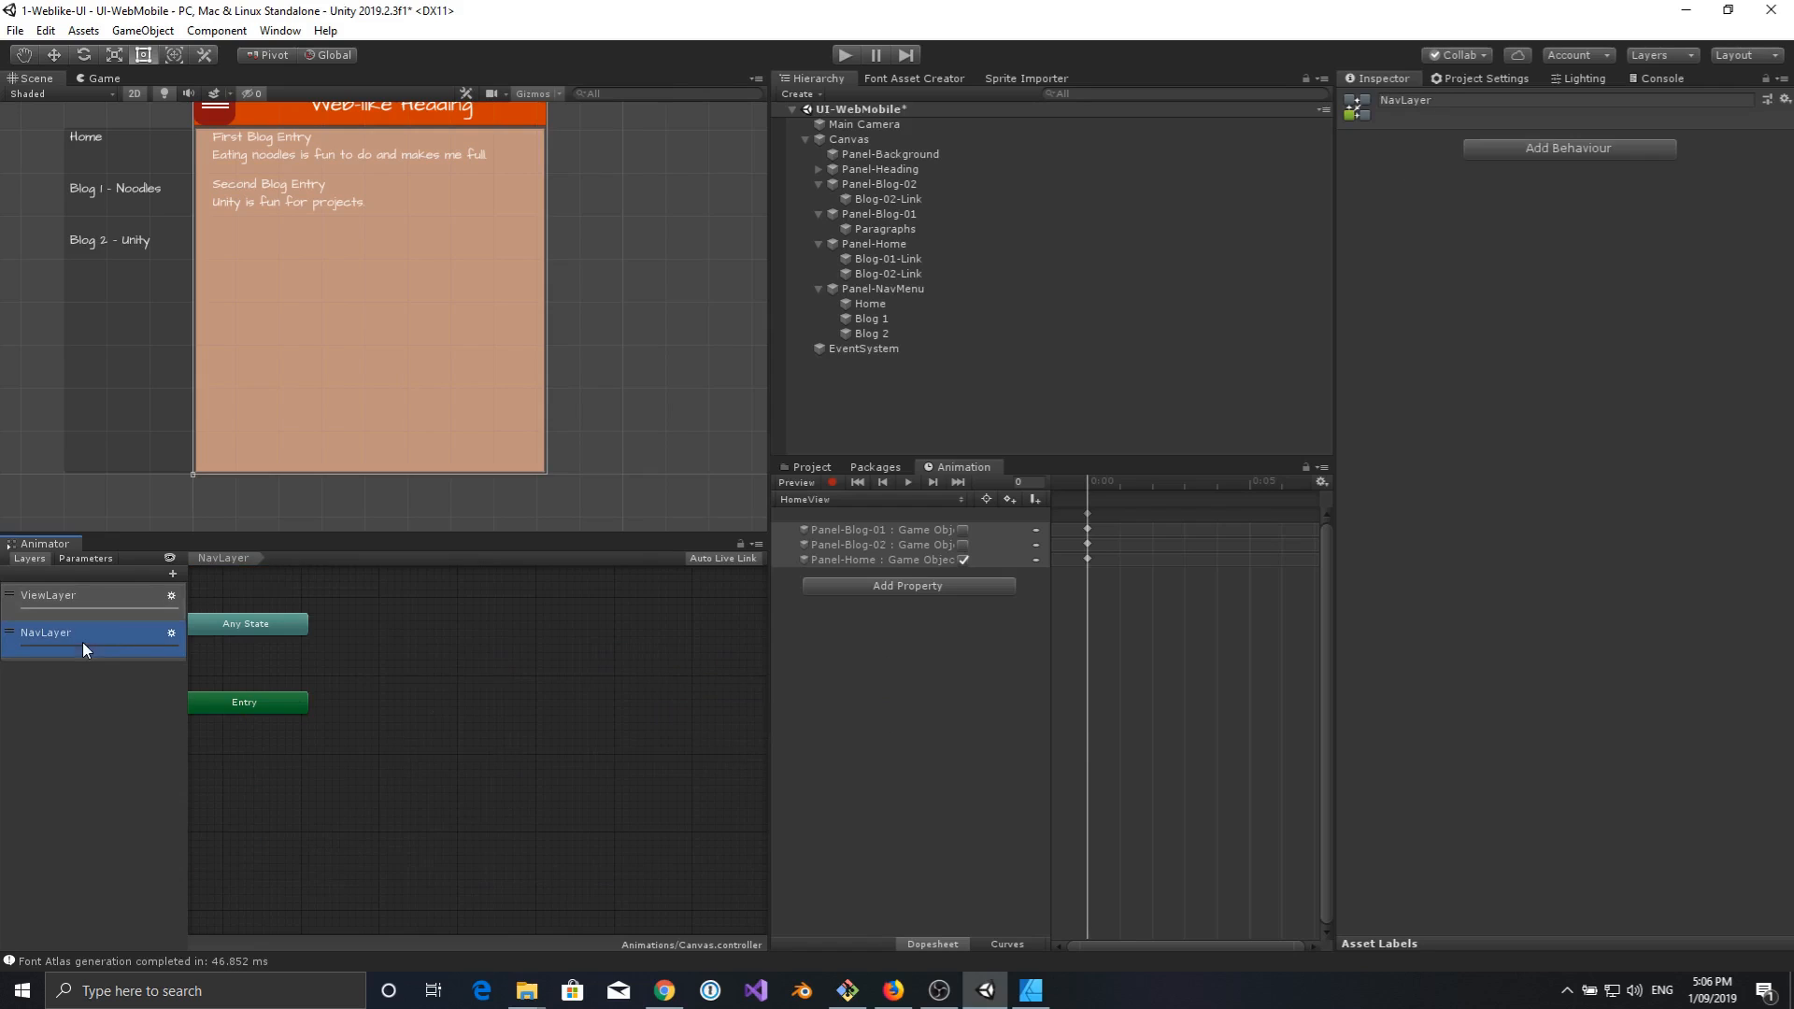
{"action": "right_click", "coordinate": [400, 669]}
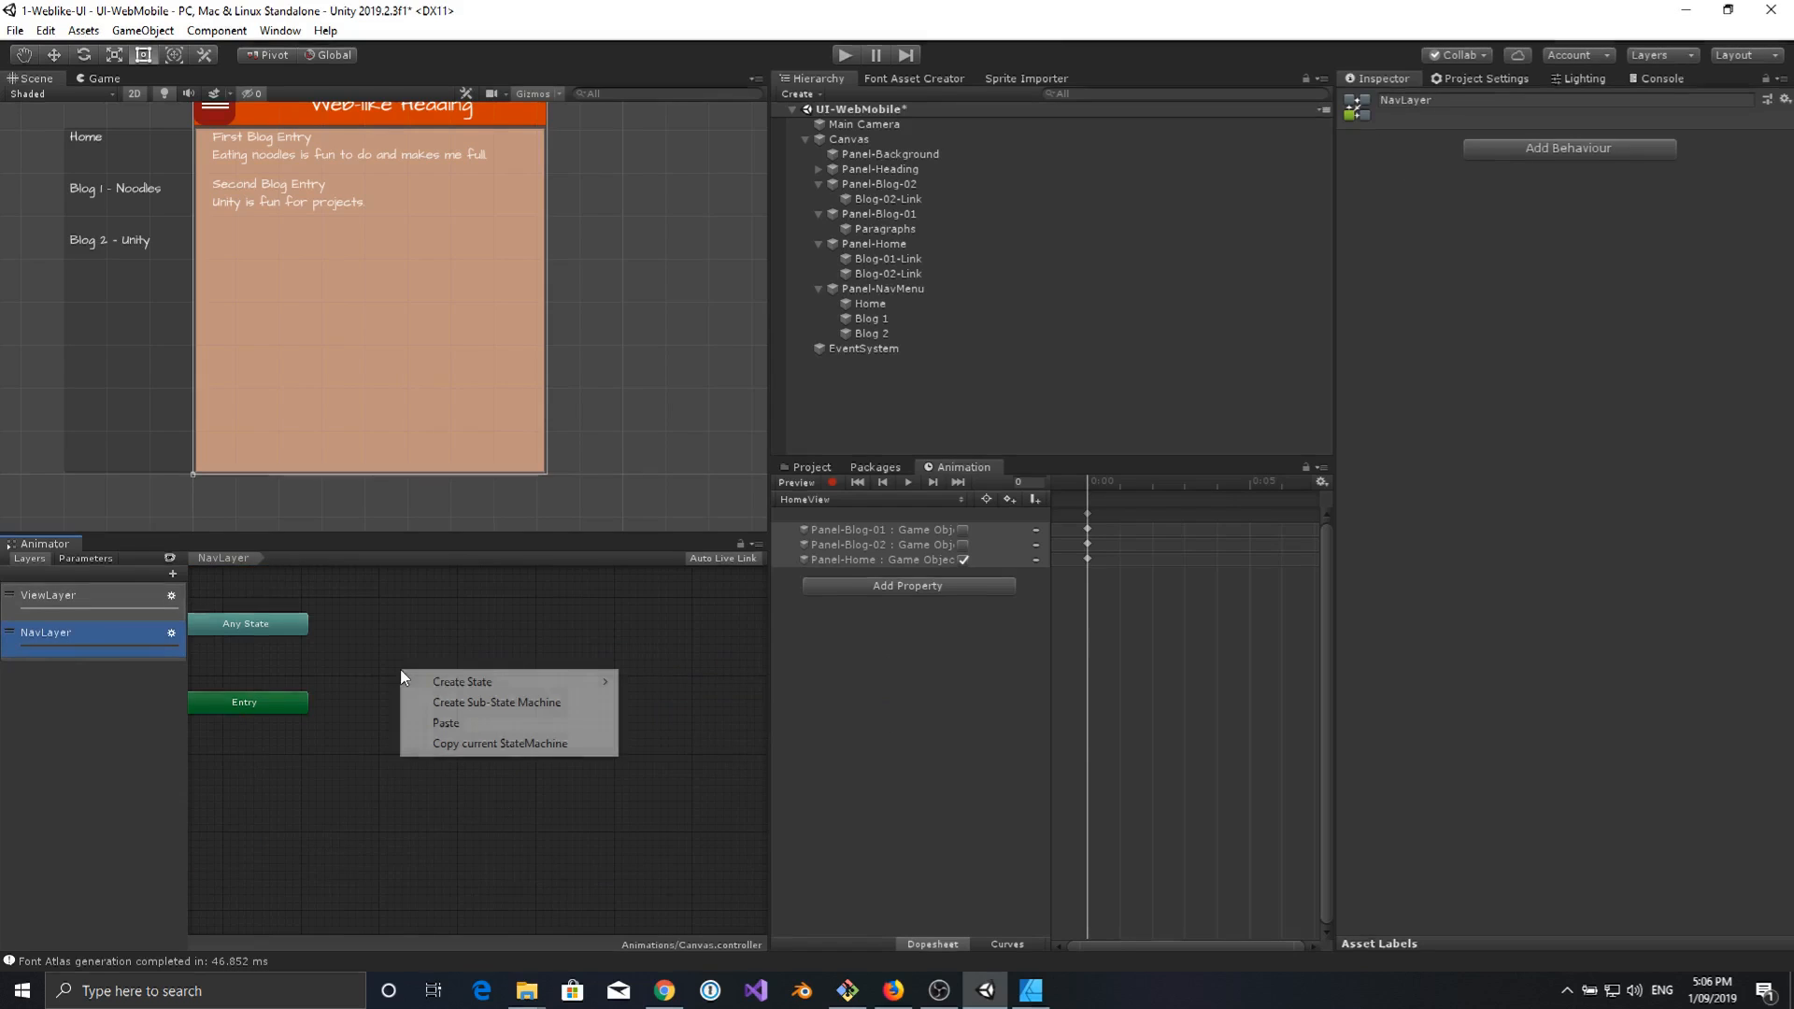
{"action": "left_click", "coordinate": [496, 722]}
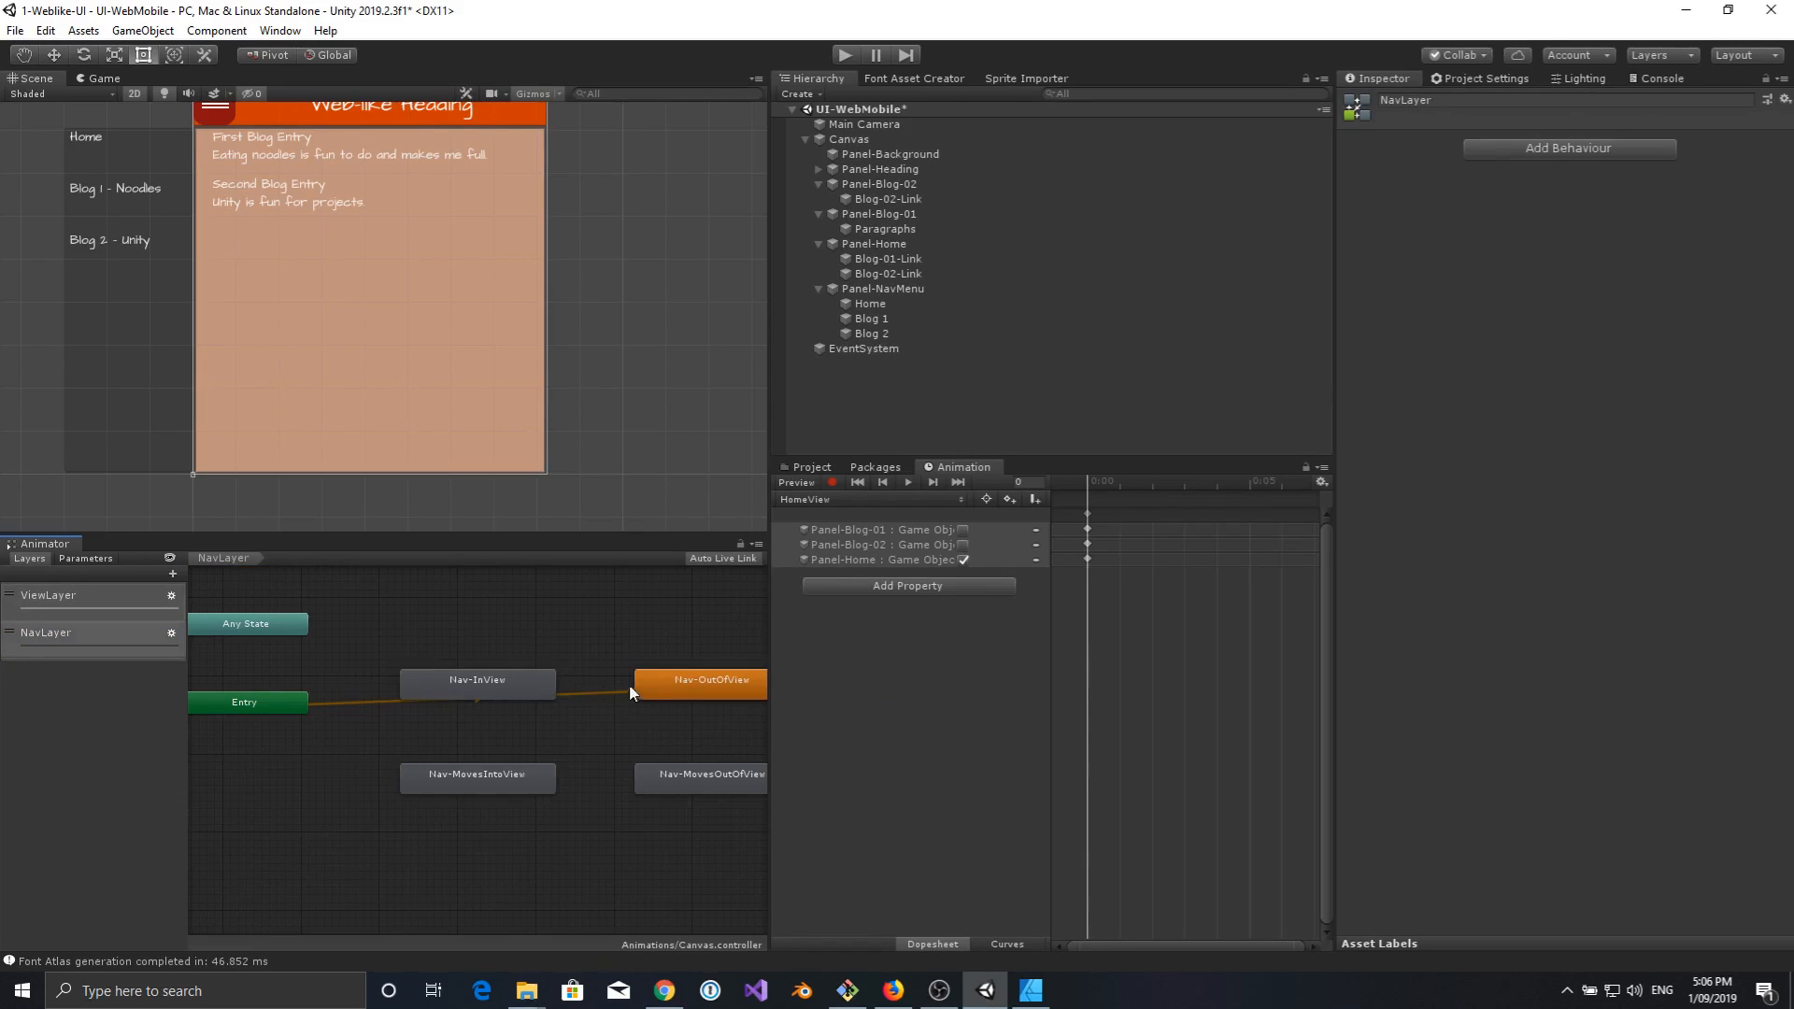
Arrange NavLayer with Nav-InView above Nav-MovesIntoView, Nav-MovesOutOfView beside them above Nav-OutOfView, and Any State and Entry below.
{"action": "left_click_drag", "start_coordinate": [486, 685], "coordinate": [458, 667]}
{"action": "left_click_drag", "start_coordinate": [447, 792], "coordinate": [419, 749]}
{"action": "left_click_drag", "start_coordinate": [706, 682], "coordinate": [671, 677]}
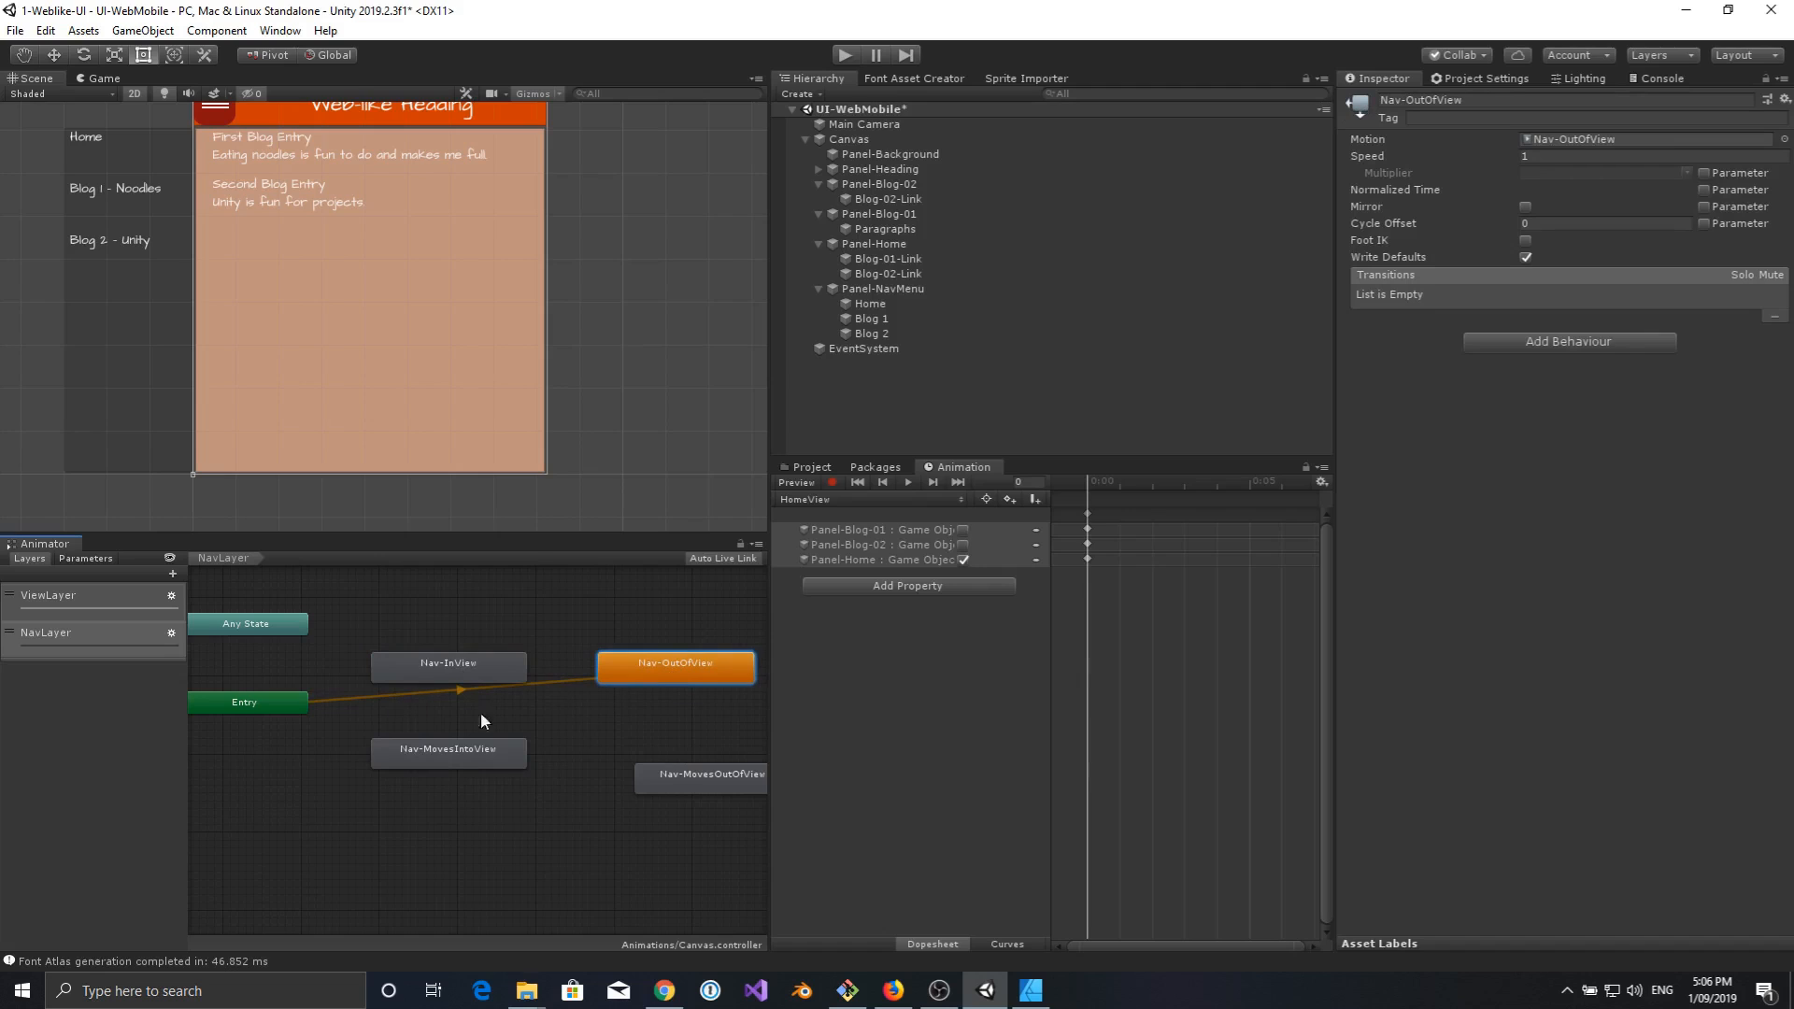
{"action": "left_click_drag", "start_coordinate": [660, 668], "coordinate": [572, 699]}
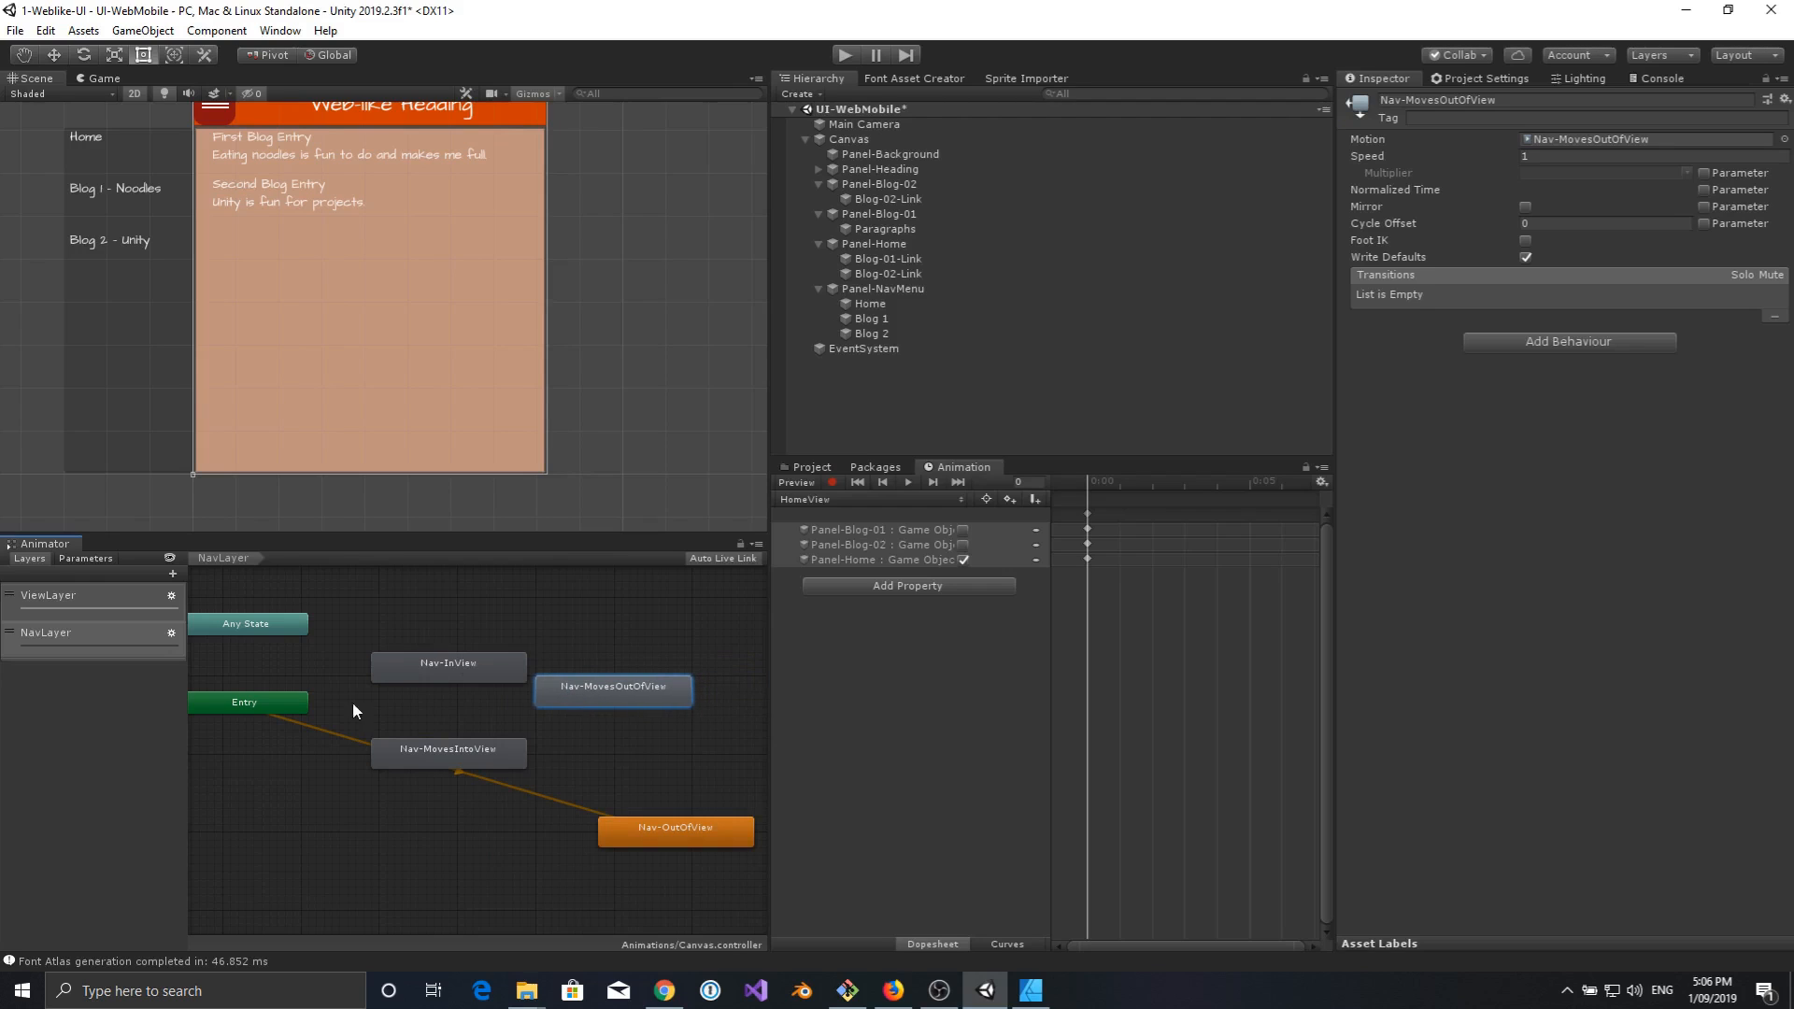
{"action": "left_click", "coordinate": [281, 706]}
{"action": "left_click_drag", "start_coordinate": [279, 703], "coordinate": [594, 909]}
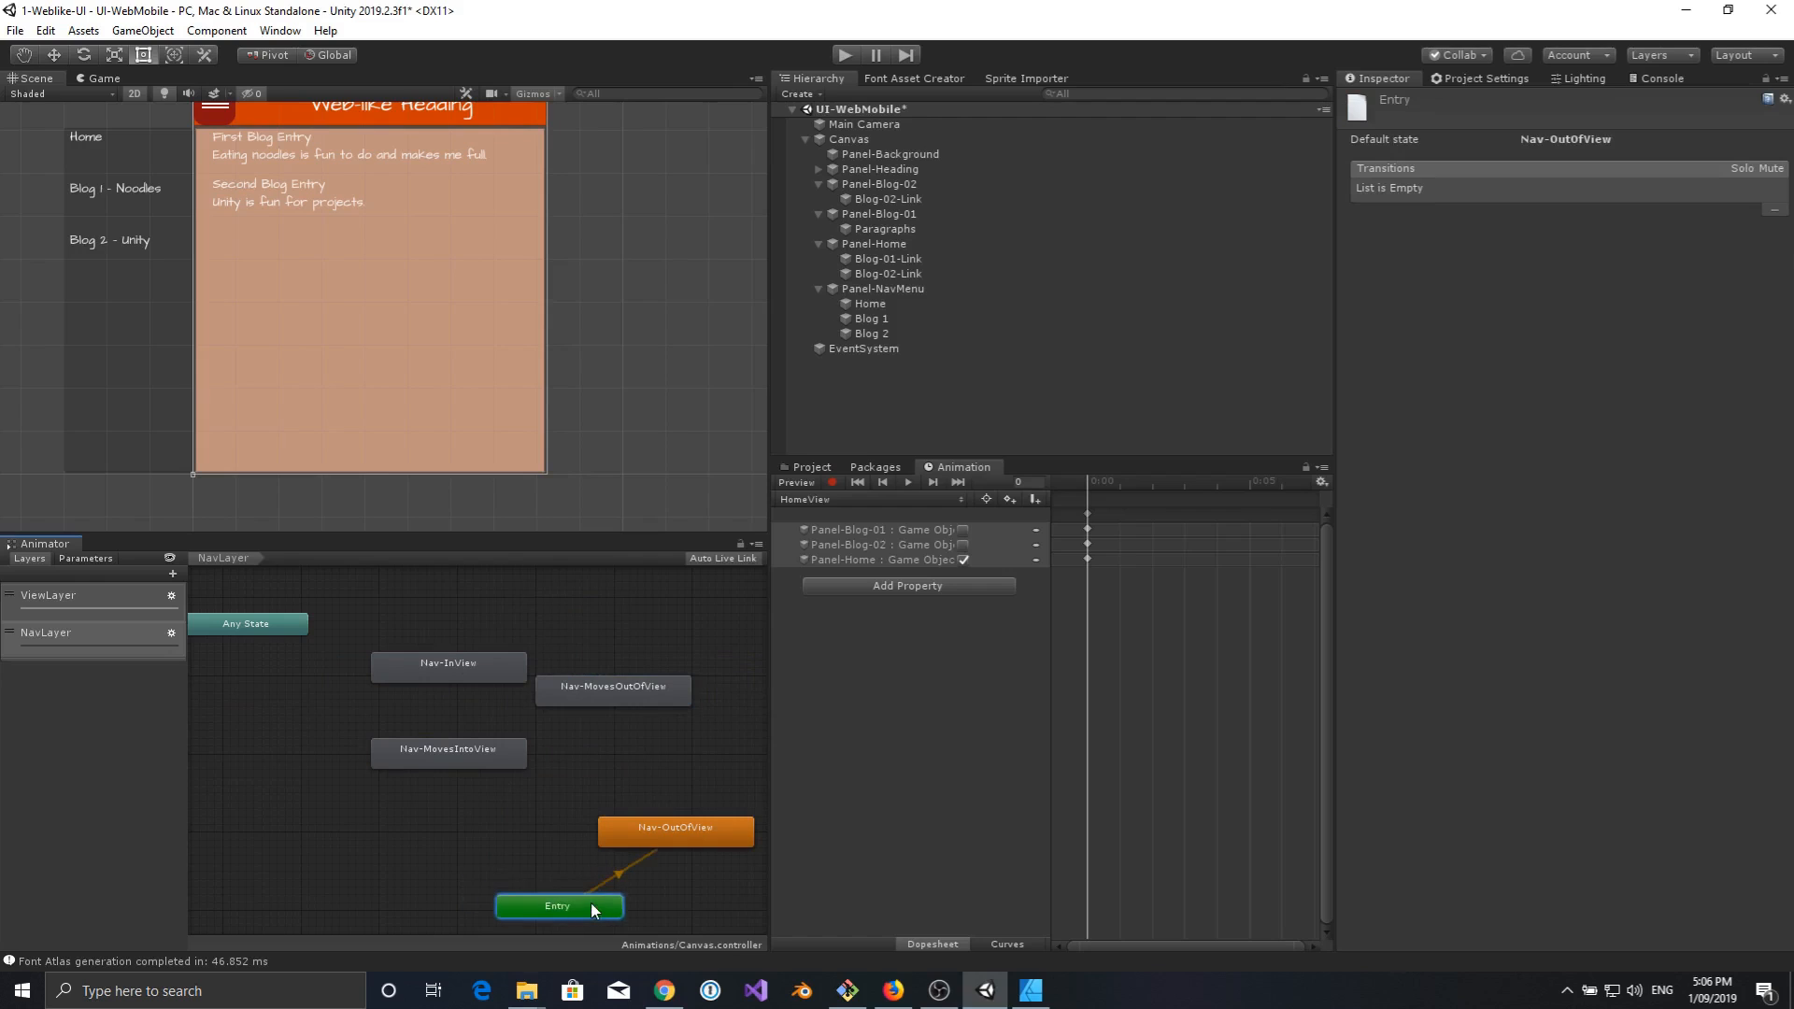
{"action": "left_click_drag", "start_coordinate": [680, 836], "coordinate": [616, 771]}
{"action": "left_click_drag", "start_coordinate": [431, 764], "coordinate": [364, 787]}
{"action": "left_click_drag", "start_coordinate": [247, 624], "coordinate": [389, 890]}
{"action": "left_click_drag", "start_coordinate": [415, 673], "coordinate": [345, 703]}
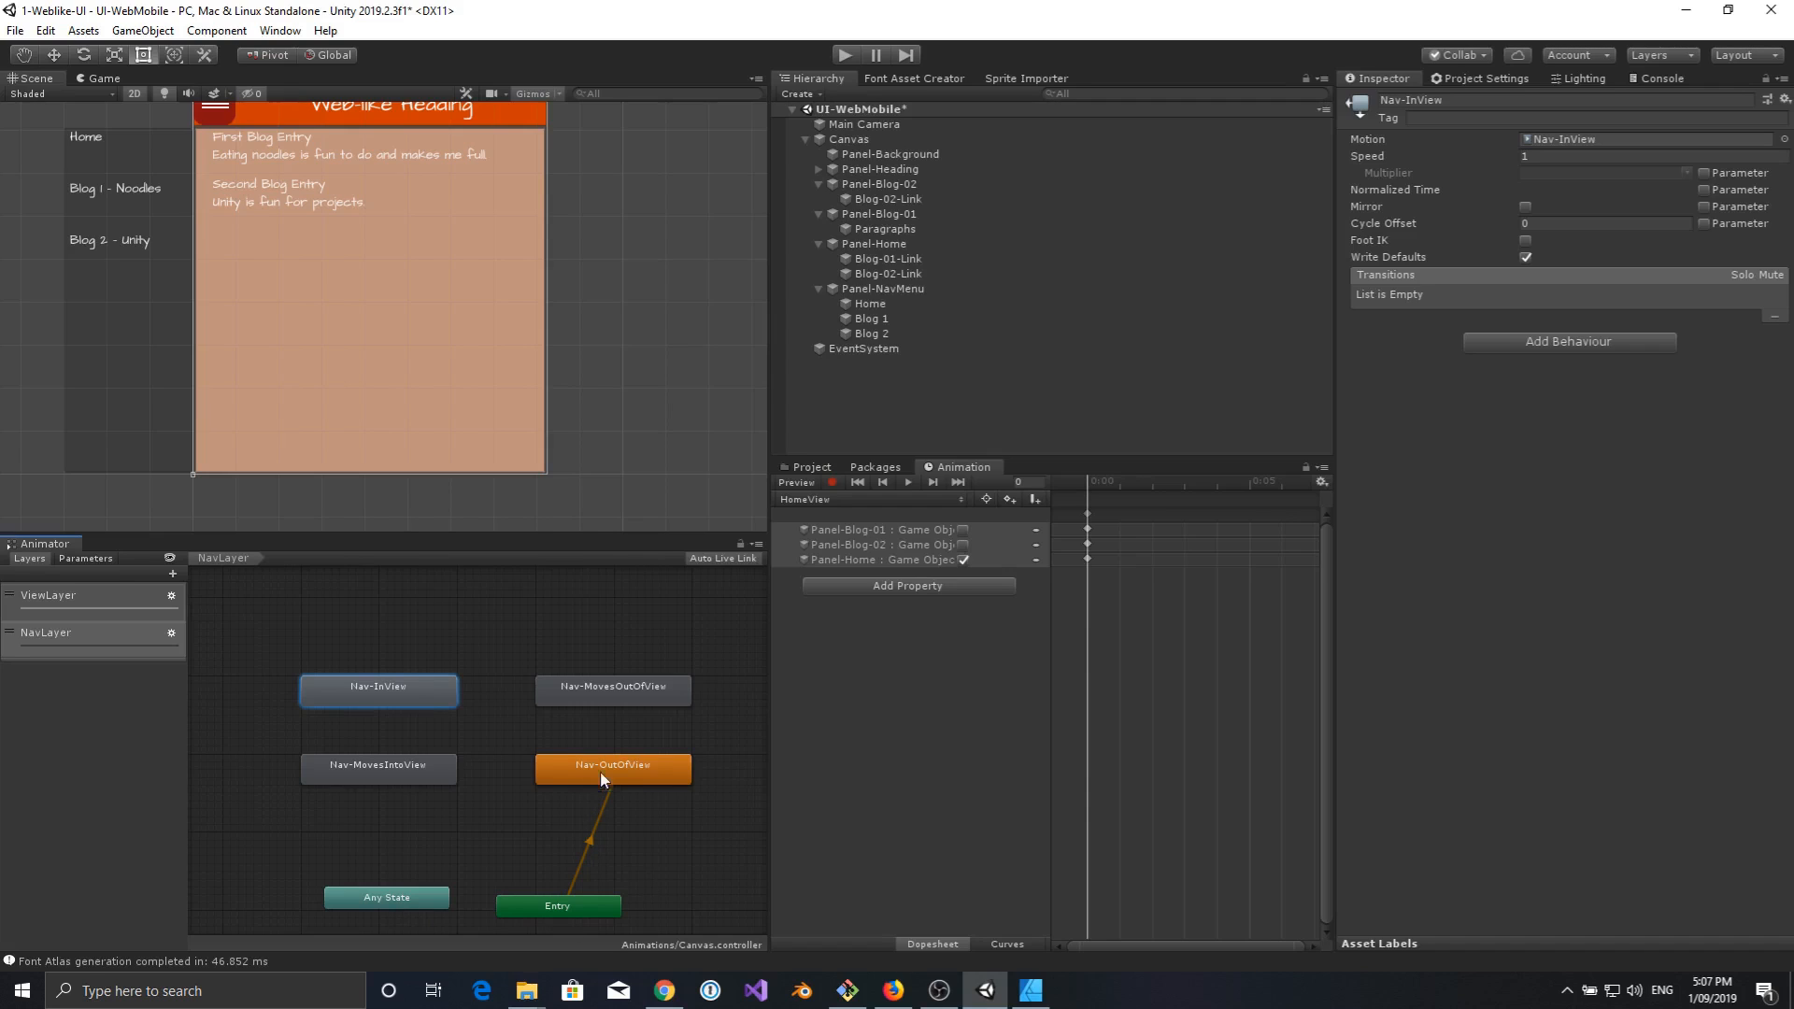
{"action": "left_click_drag", "start_coordinate": [564, 905], "coordinate": [652, 858]}
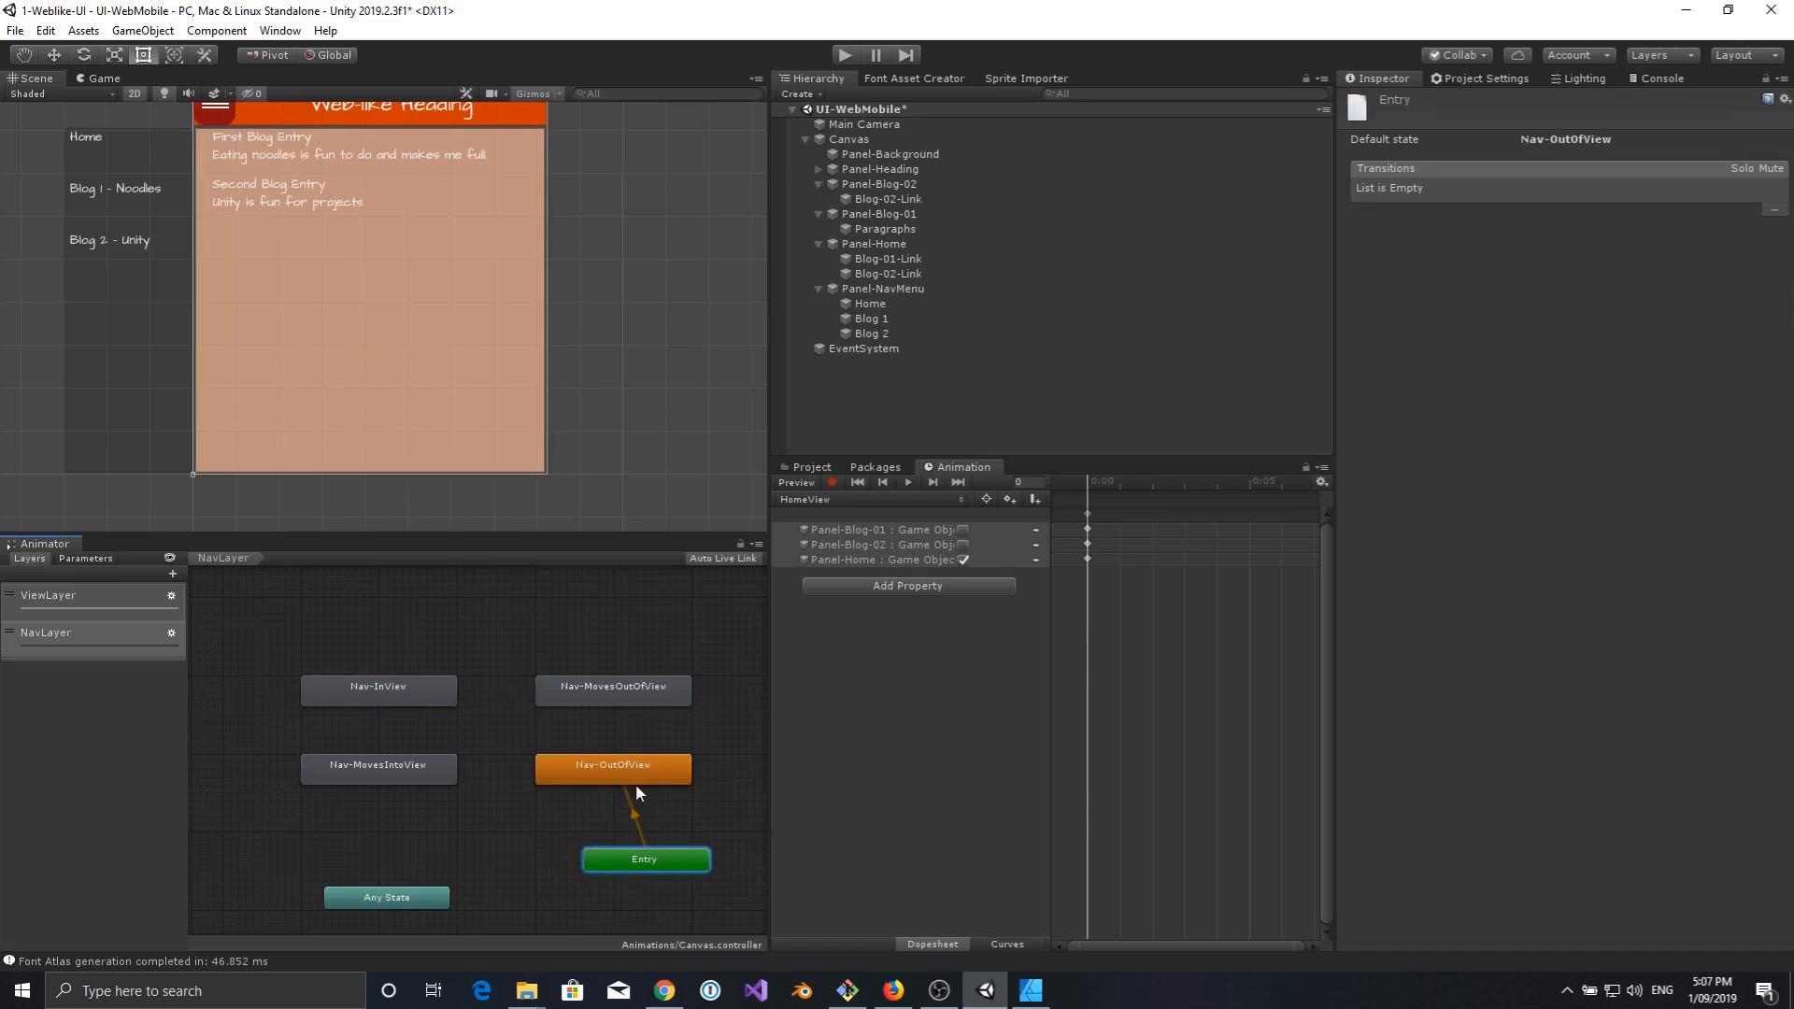
Create transitions from Any State to Nav-MovesIntoView and from Any State to Nav-OutOfView in NavLayer.
{"action": "right_click", "coordinate": [408, 895]}
{"action": "left_click", "coordinate": [509, 900]}
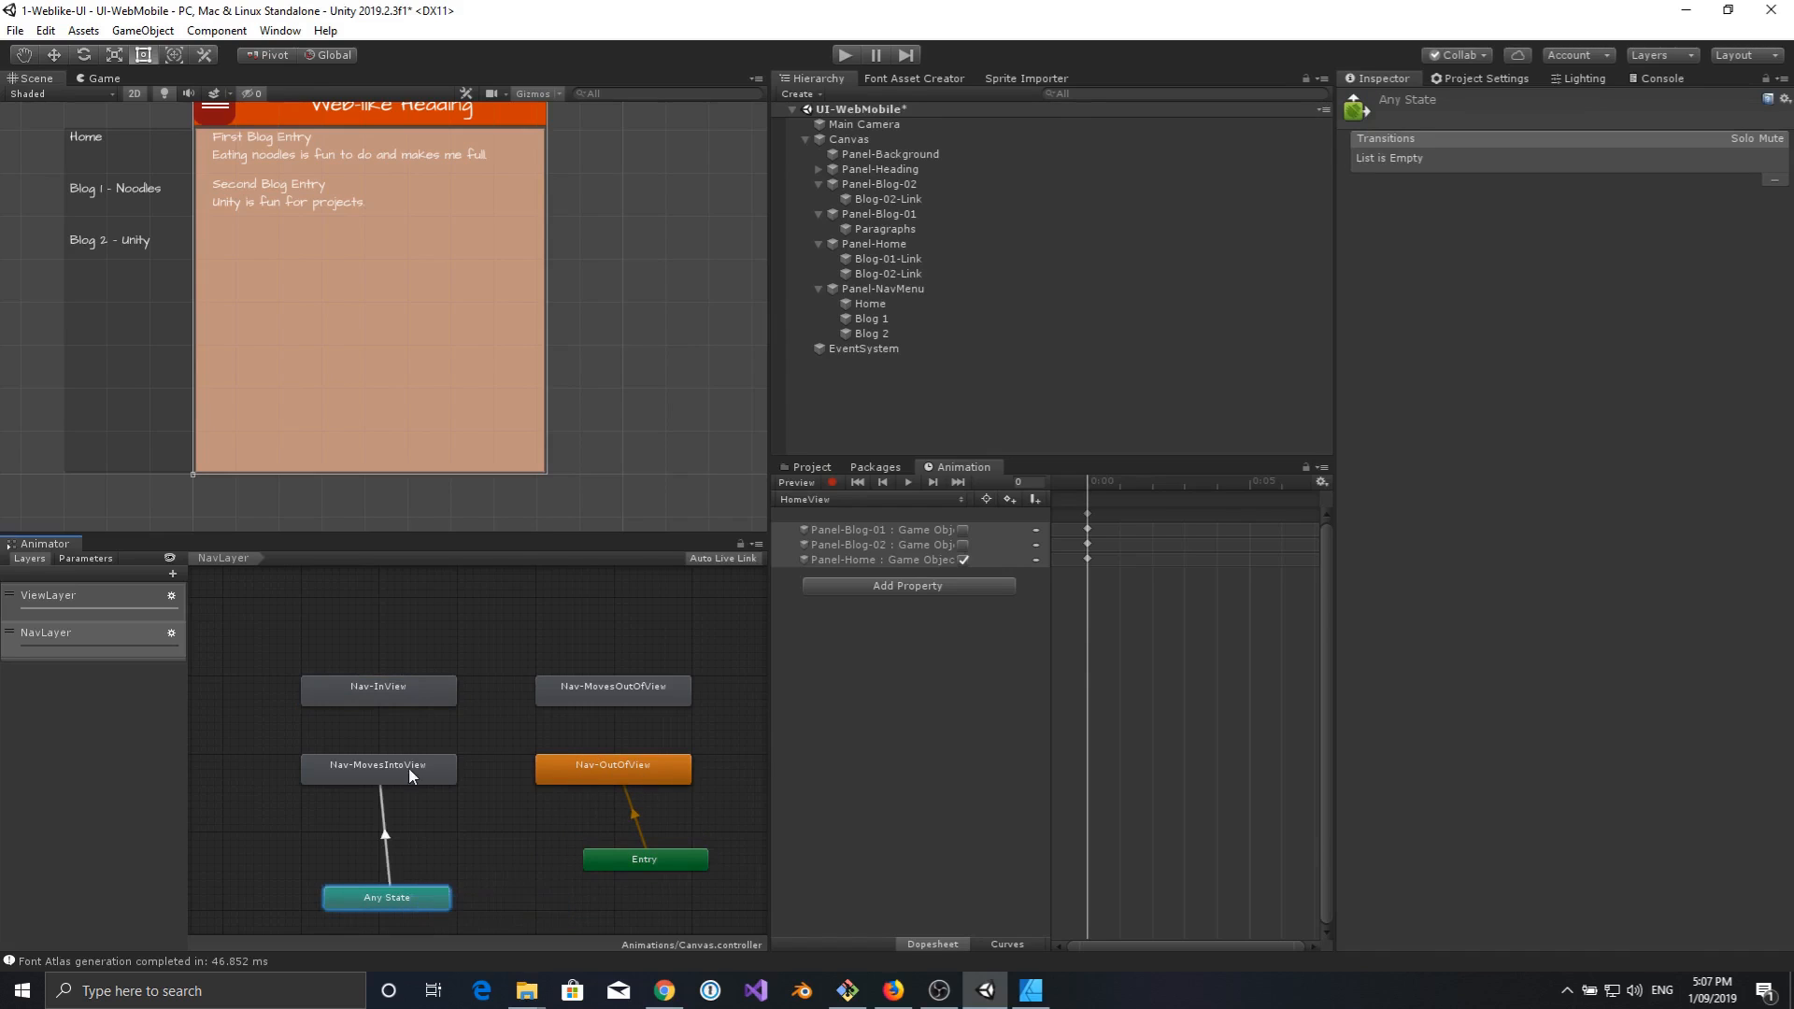
{"action": "left_click", "coordinate": [407, 766]}
{"action": "right_click", "coordinate": [414, 900]}
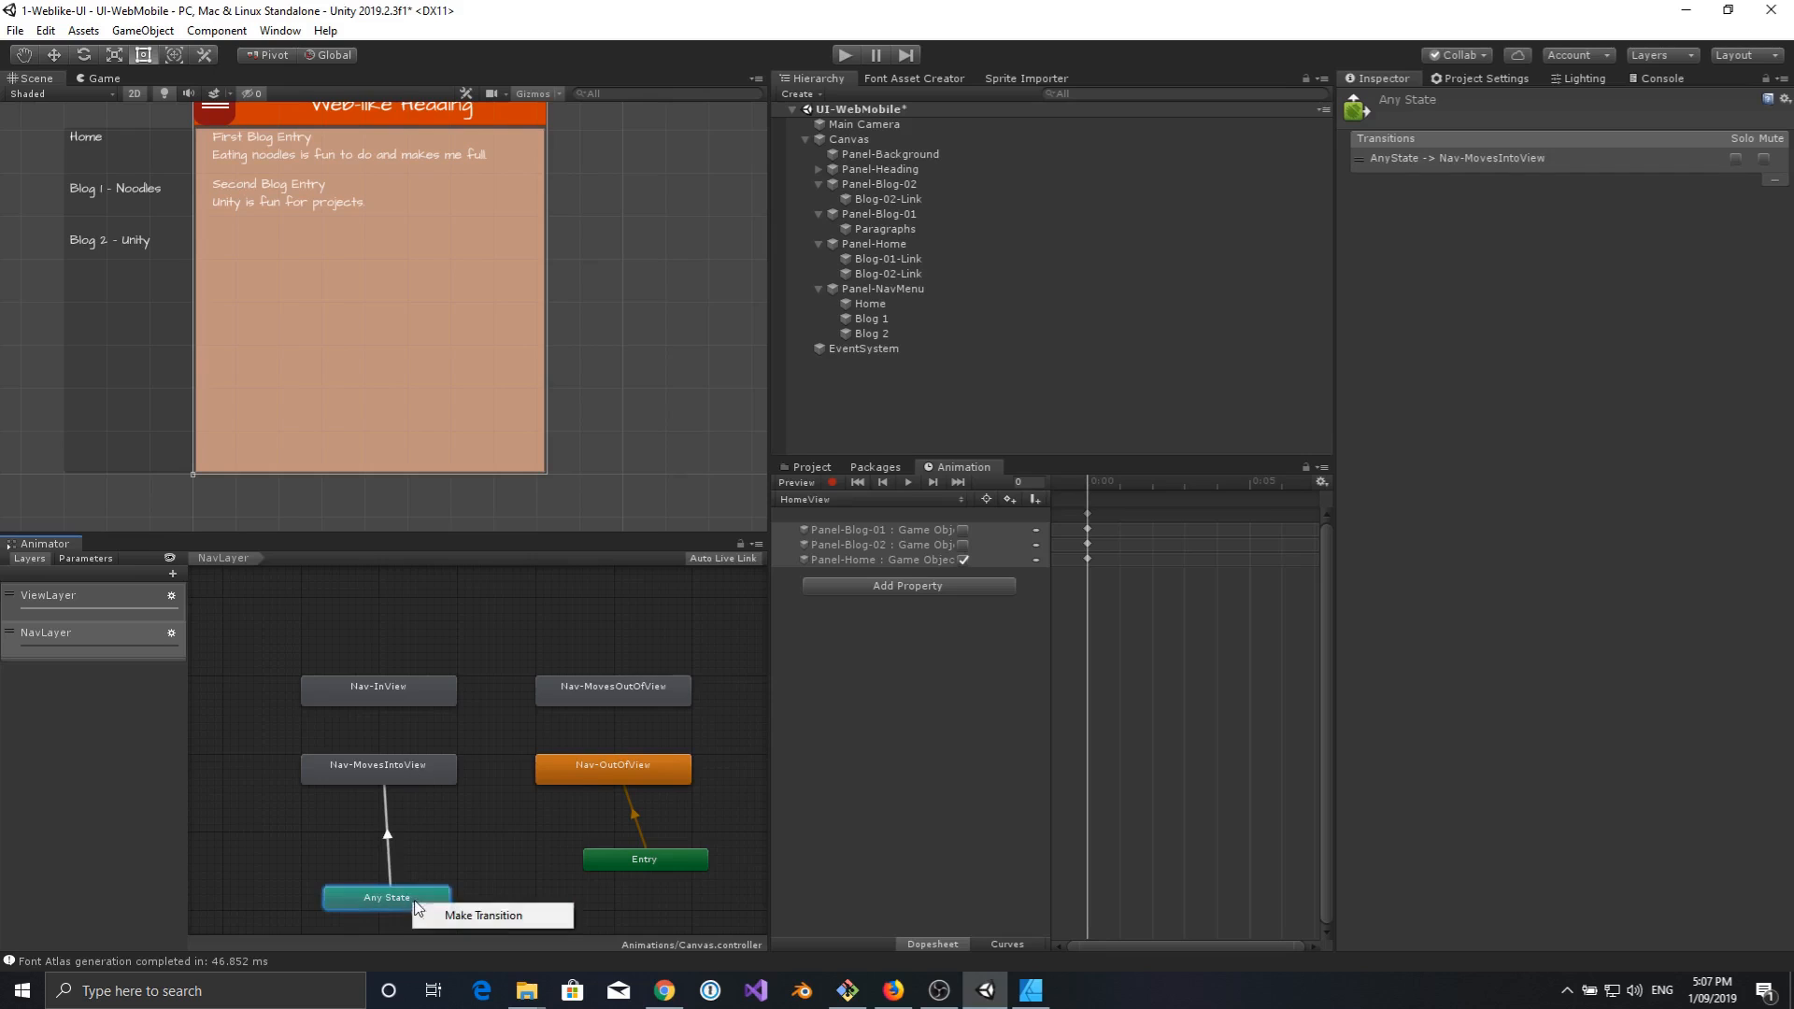
{"action": "left_click", "coordinate": [502, 917]}
{"action": "left_click", "coordinate": [581, 776]}
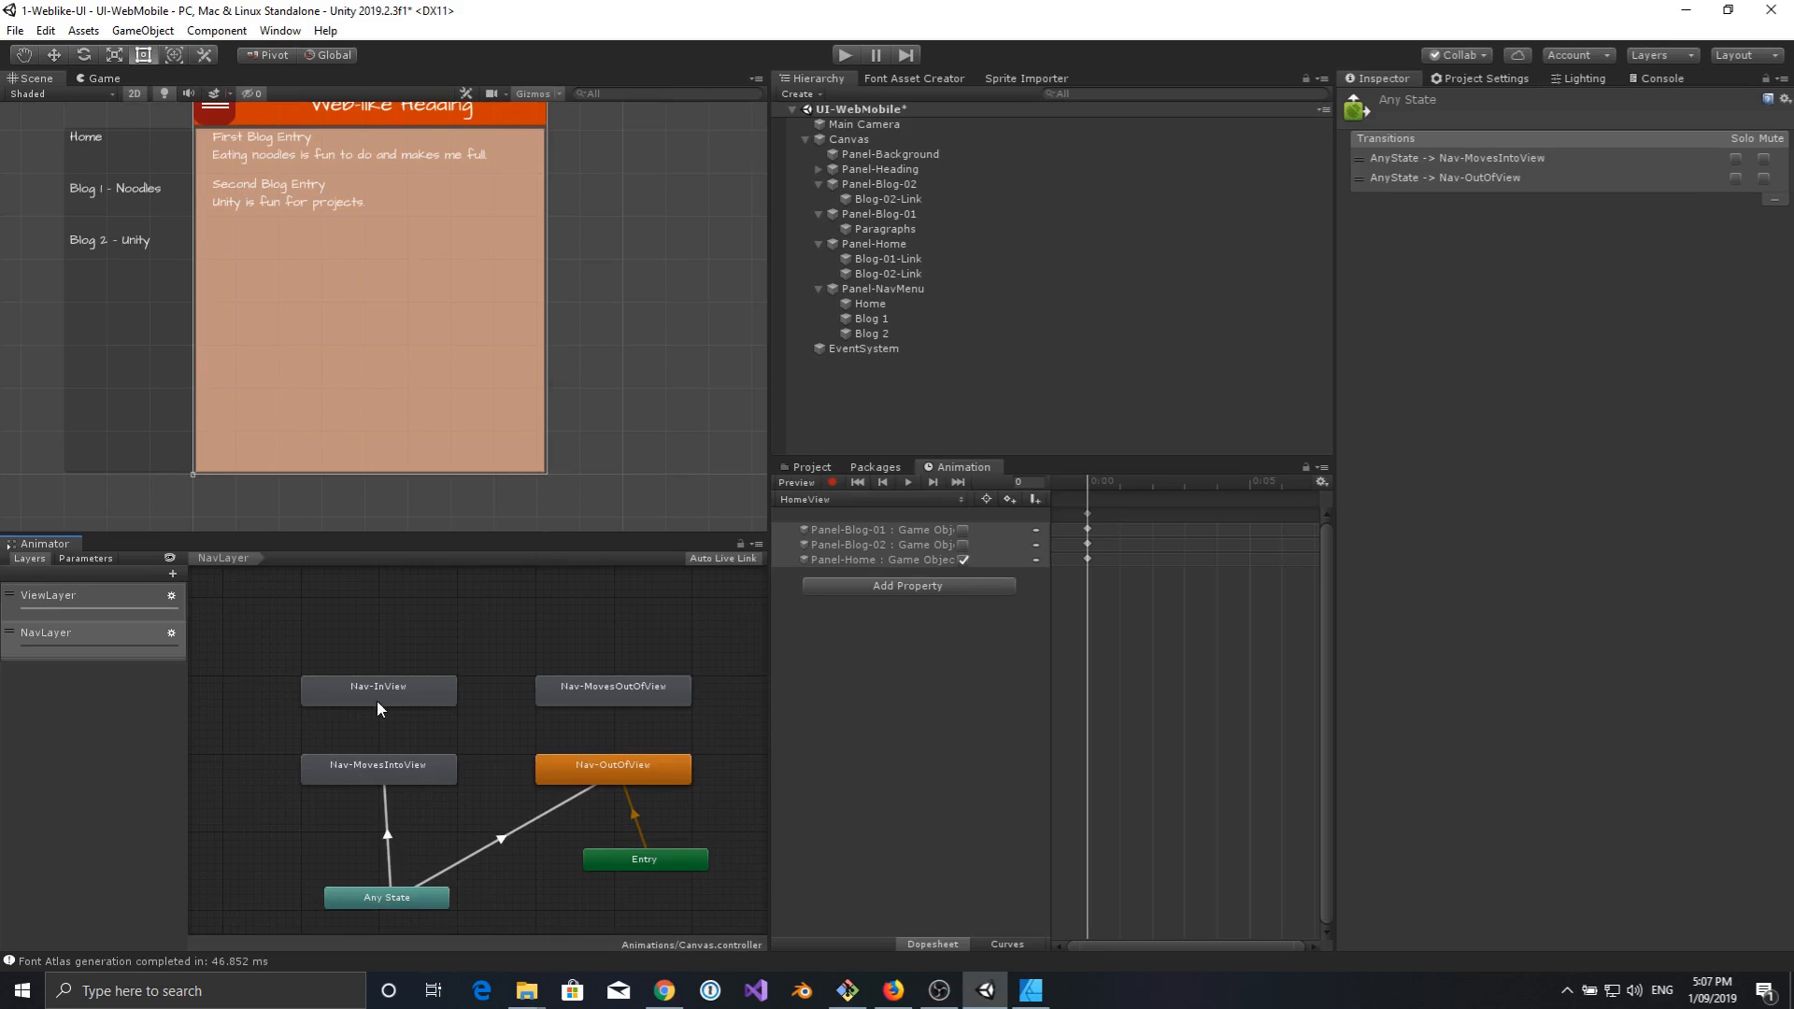
Add a ShowNav condition to the Any State to Nav-MovesIntoView transition and a HideNav condition to the Any State to Nav-OutOfView transition.
{"action": "left_click", "coordinate": [389, 831]}
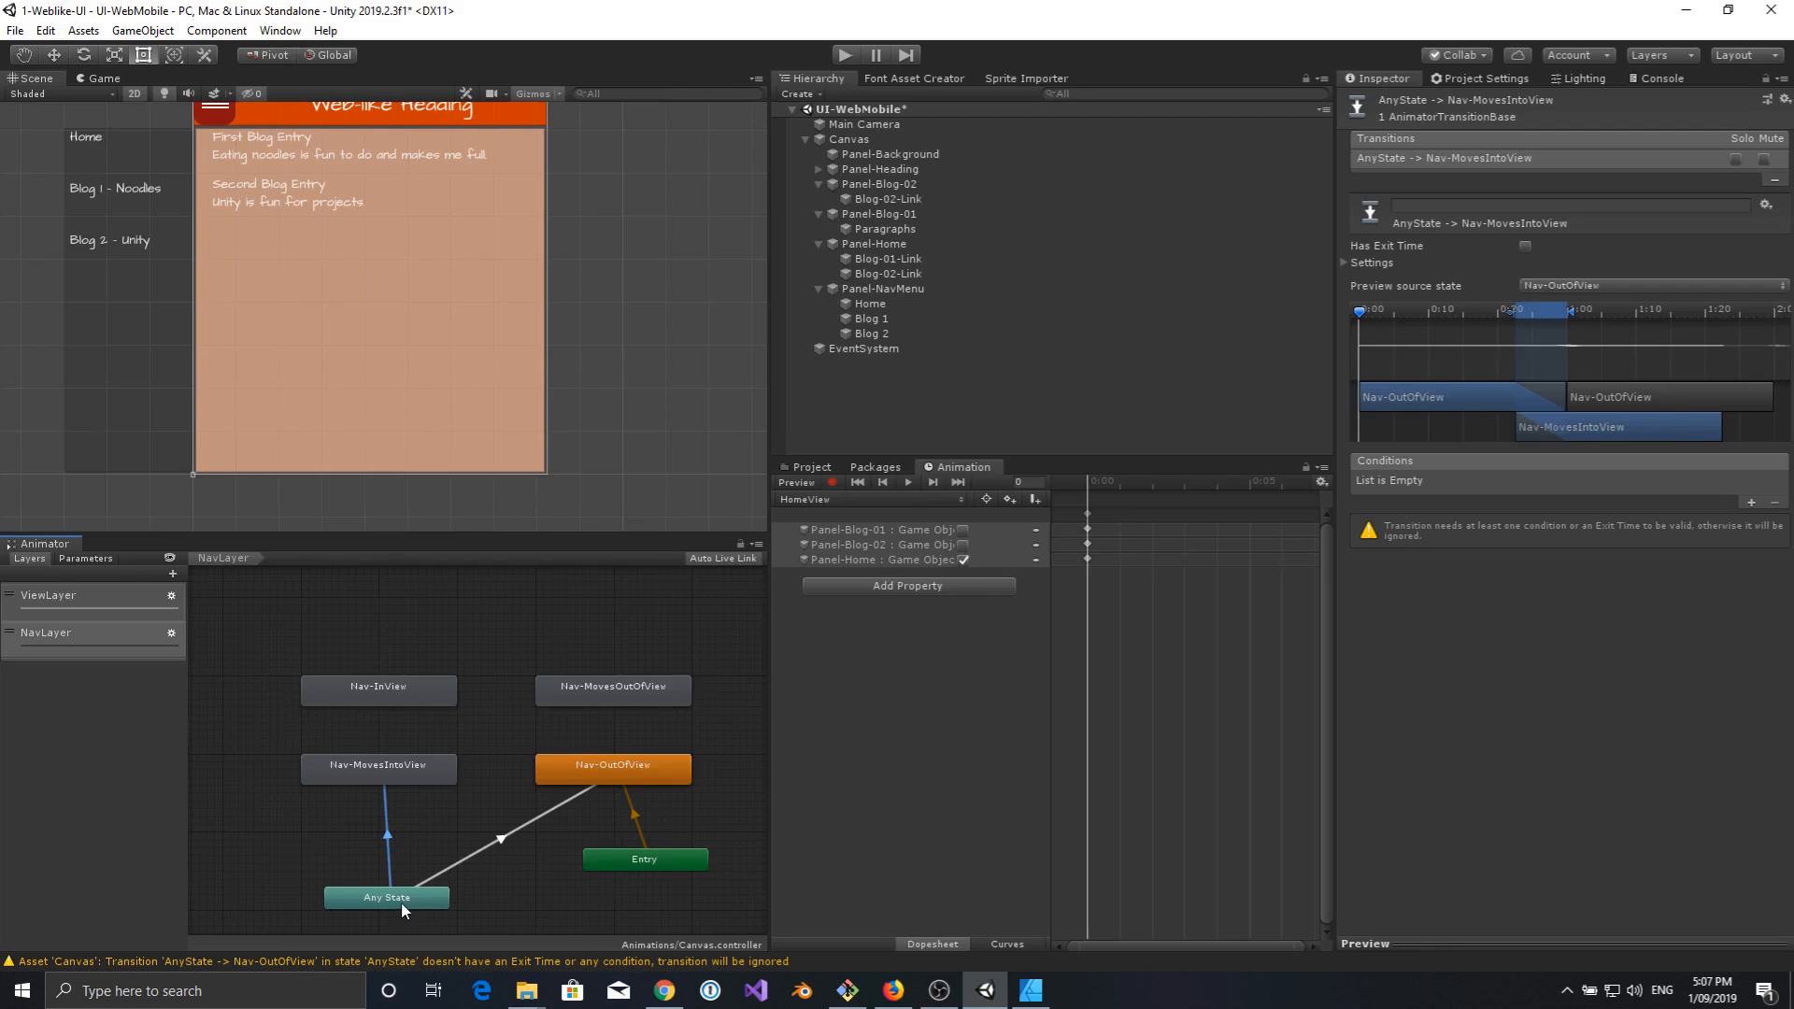
{"action": "left_click", "coordinate": [1752, 503]}
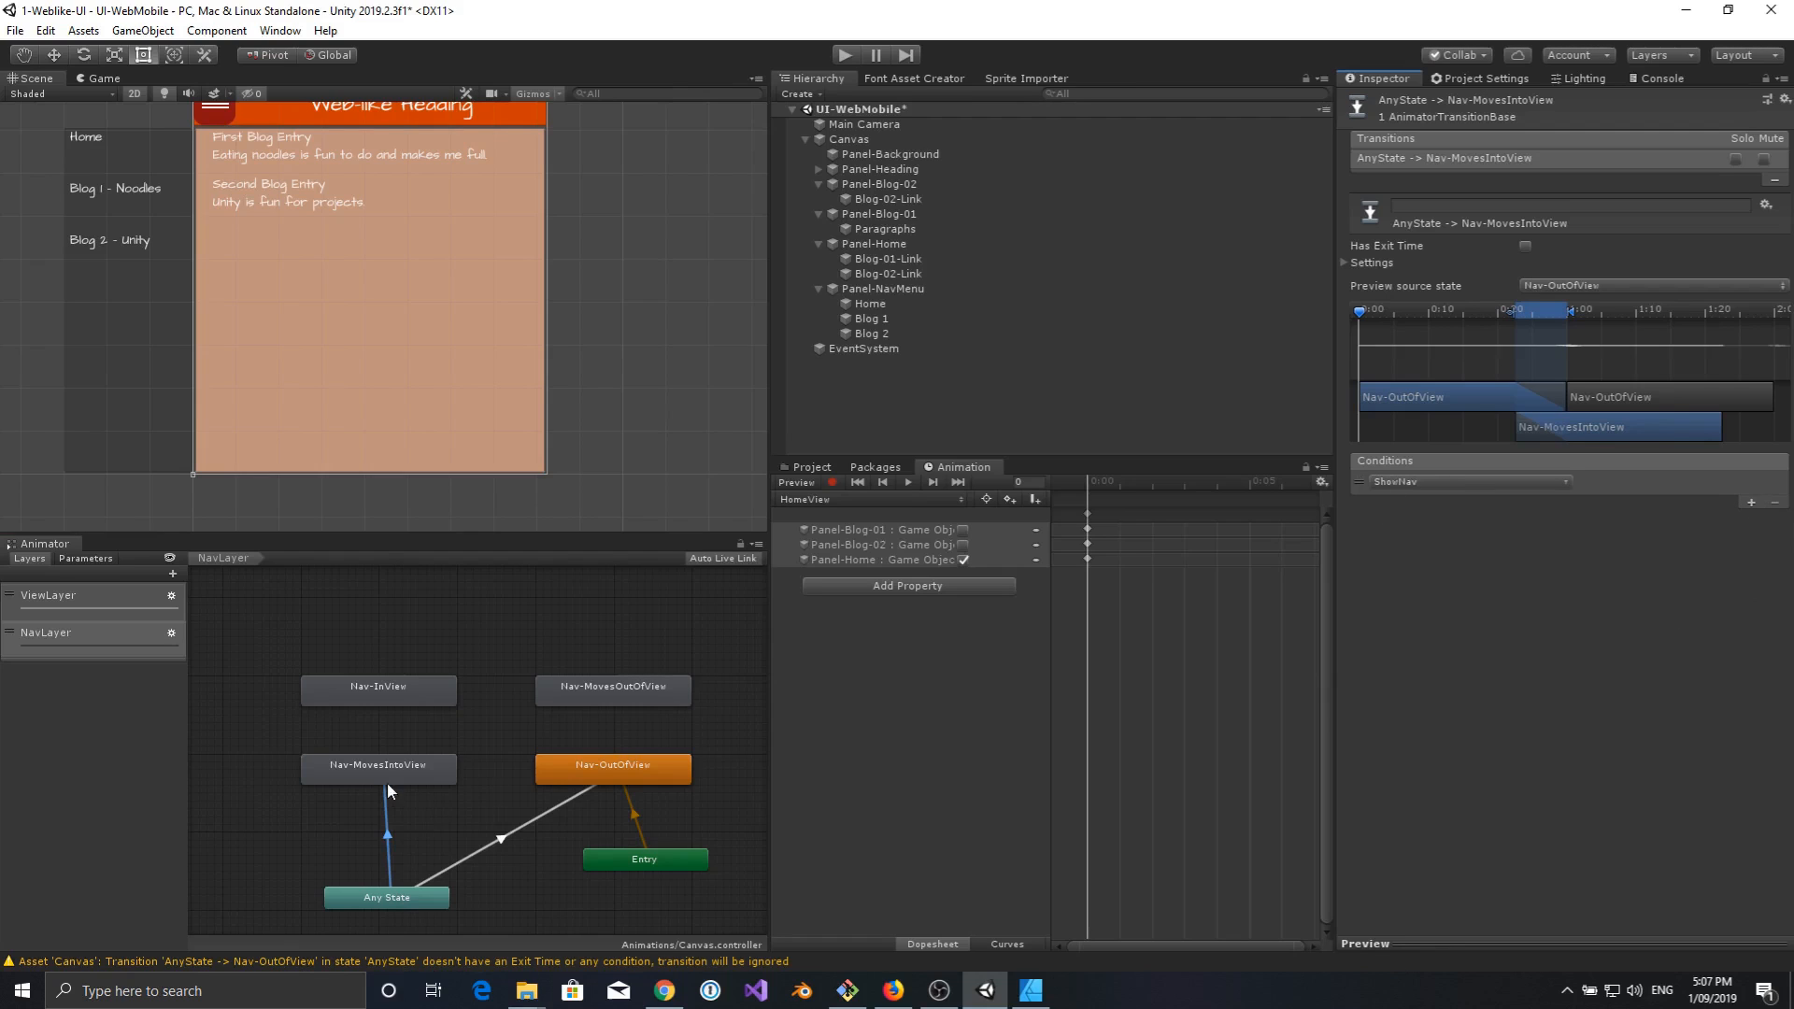
{"action": "left_click", "coordinate": [528, 824]}
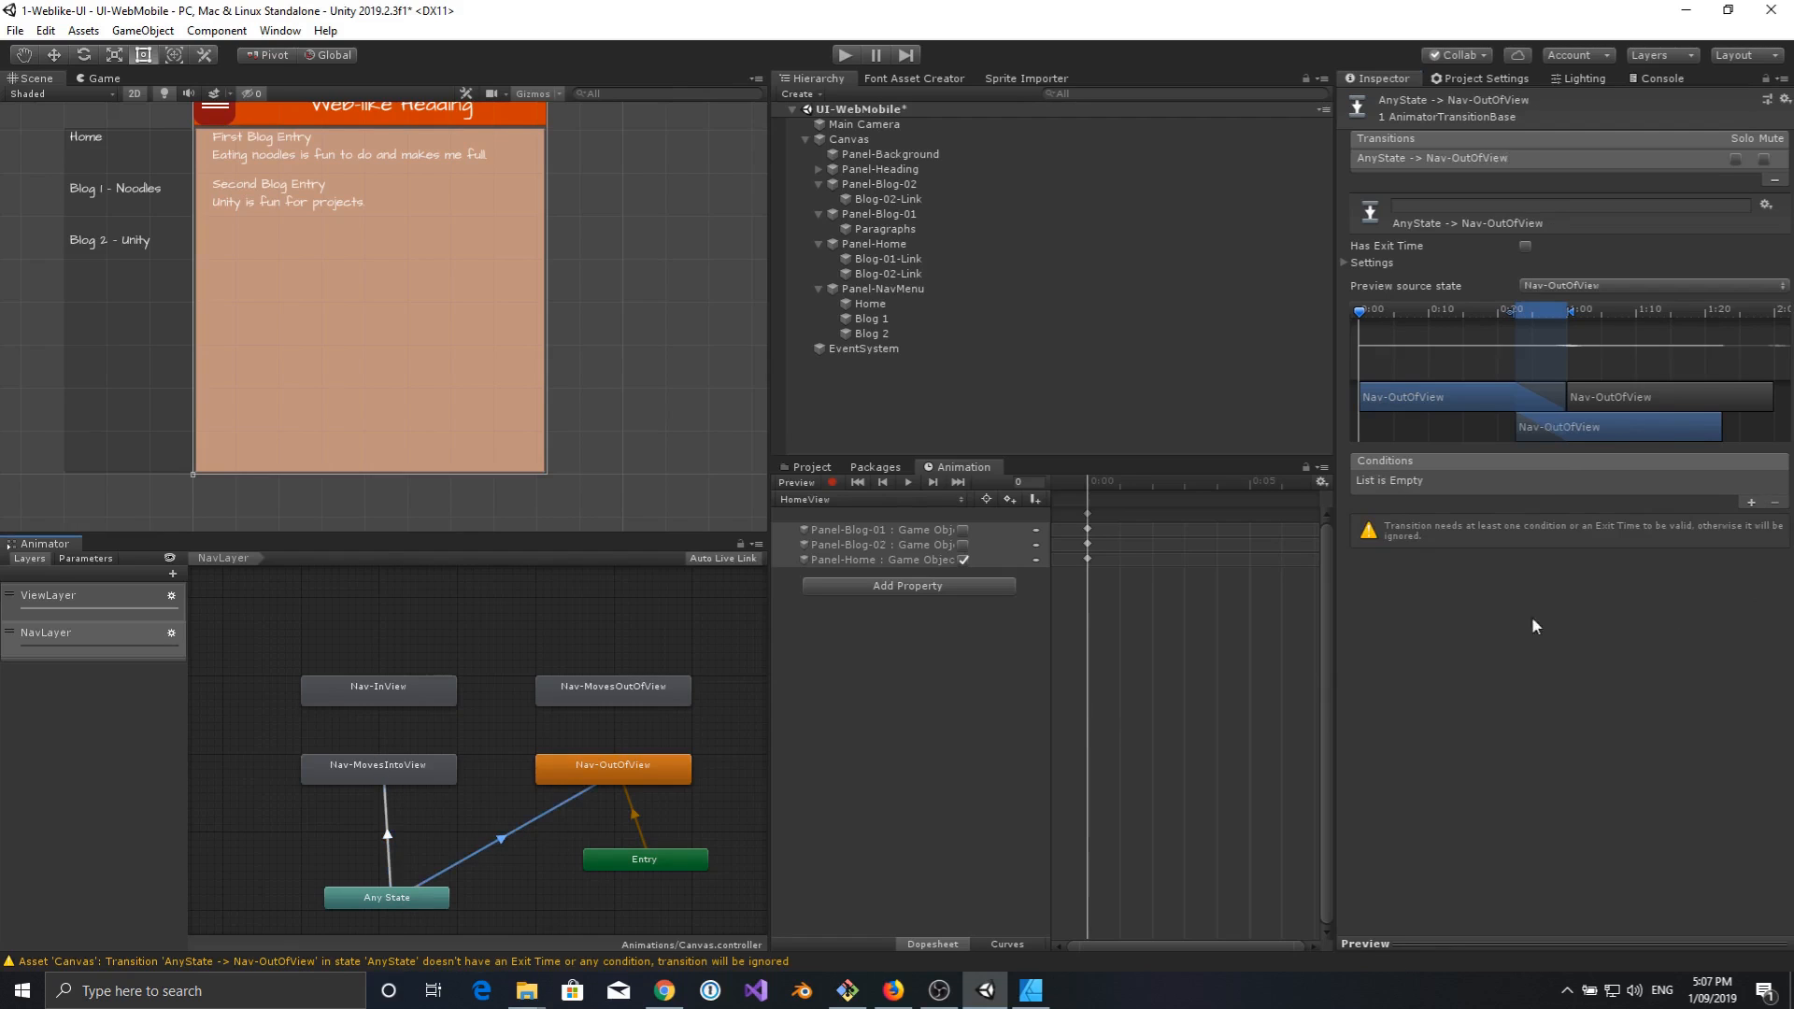
{"action": "left_click", "coordinate": [1752, 504]}
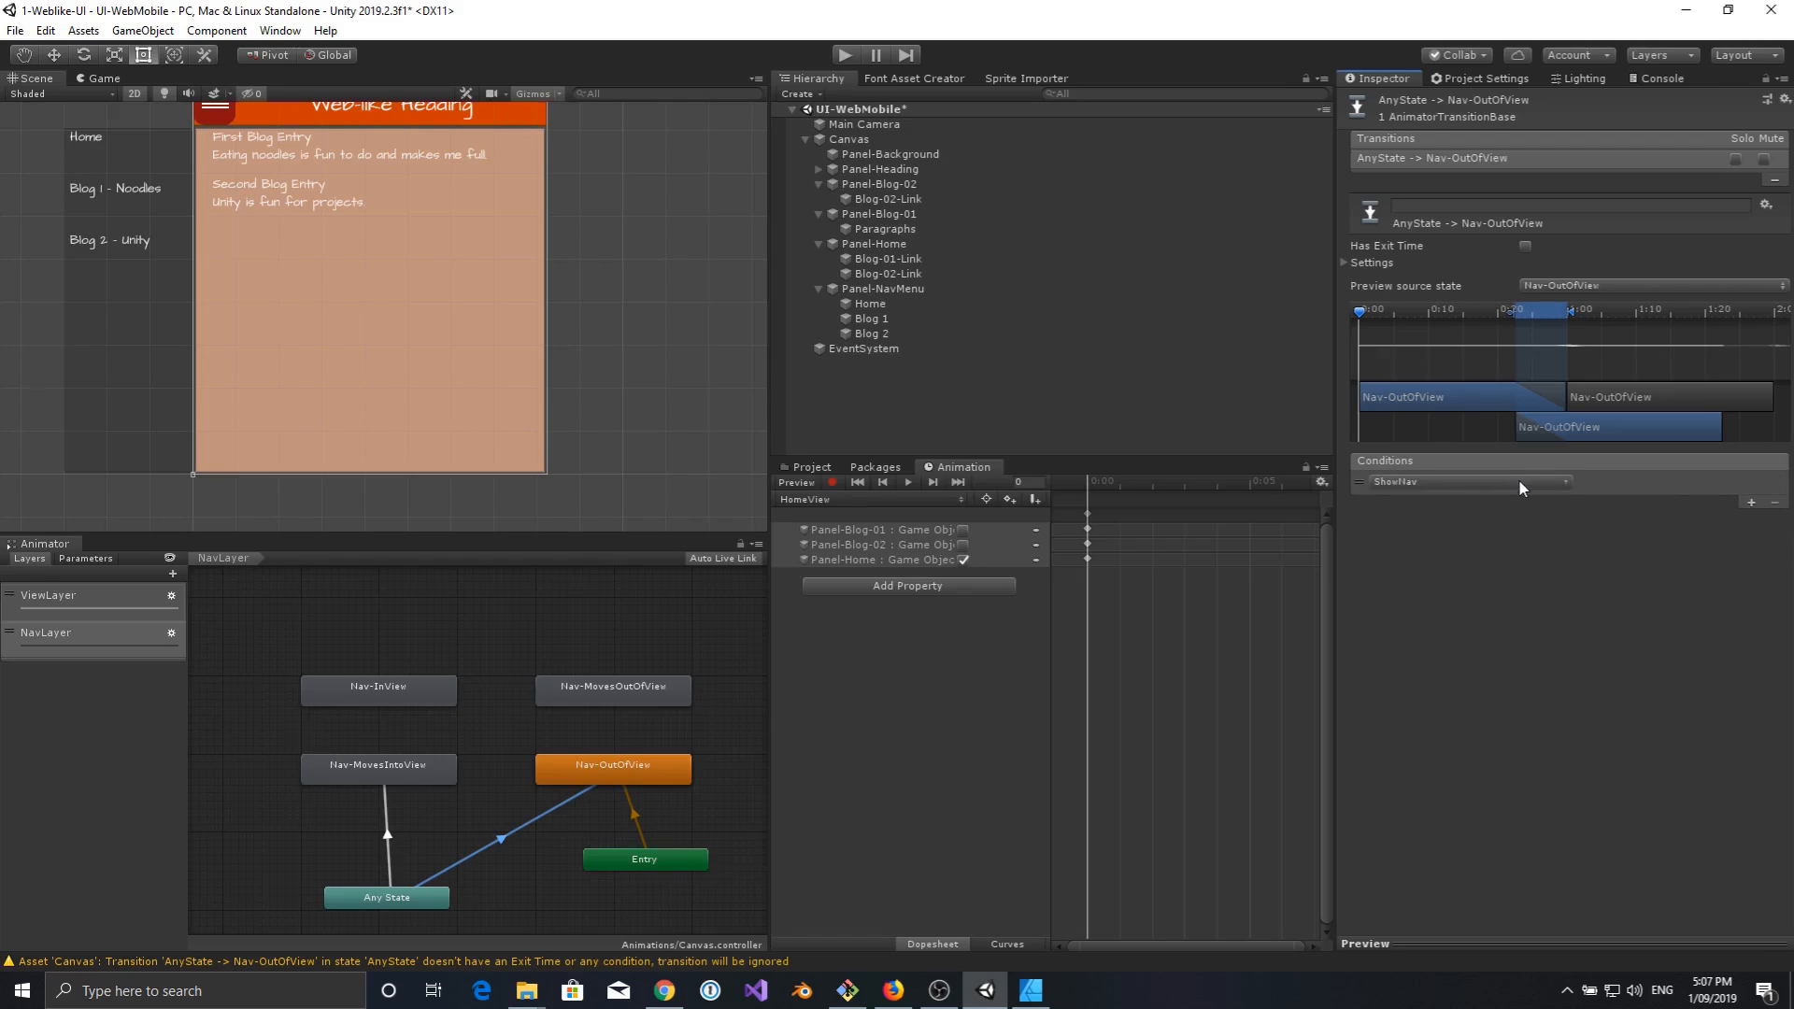
{"action": "left_click", "coordinate": [1524, 485]}
{"action": "left_click", "coordinate": [1430, 561]}
Create a transition from Nav-MovesIntoView to Nav-InView in NavLayer.
{"action": "left_click", "coordinate": [339, 769]}
{"action": "right_click", "coordinate": [338, 768]}
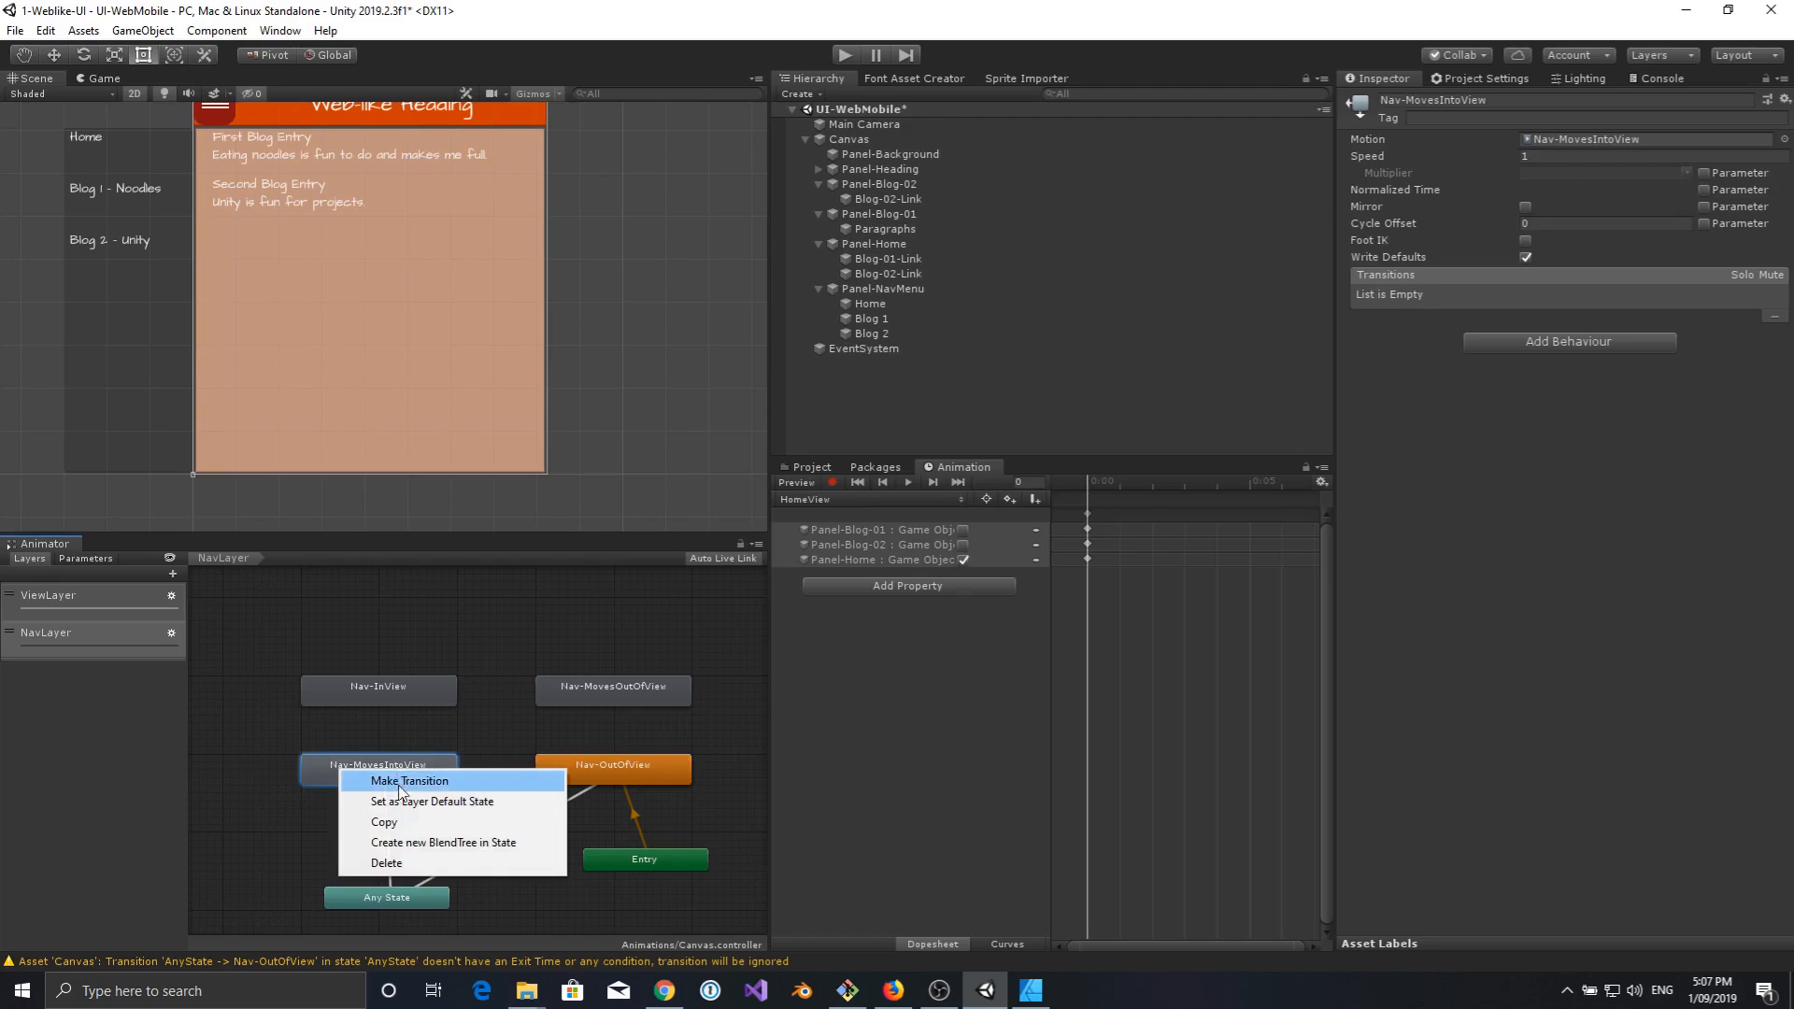
{"action": "left_click", "coordinate": [397, 779]}
{"action": "left_click", "coordinate": [380, 697]}
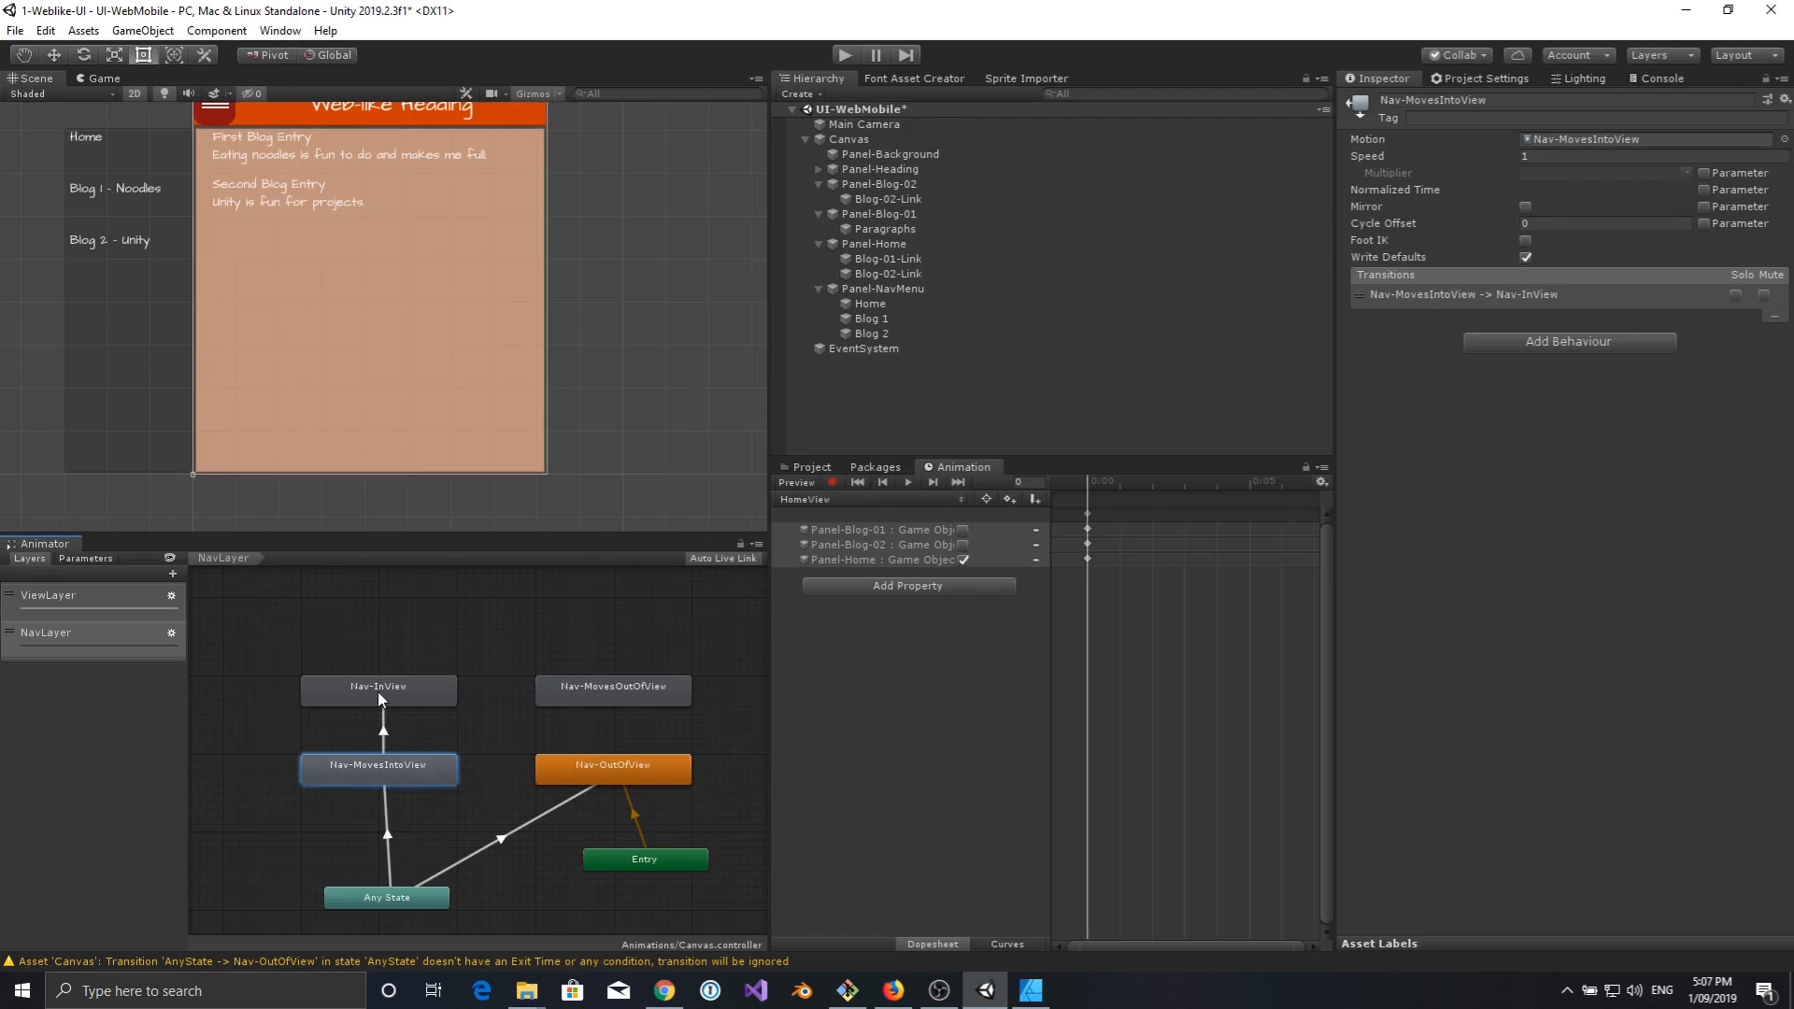
{"action": "right_click", "coordinate": [580, 777]}
{"action": "left_click", "coordinate": [629, 790]}
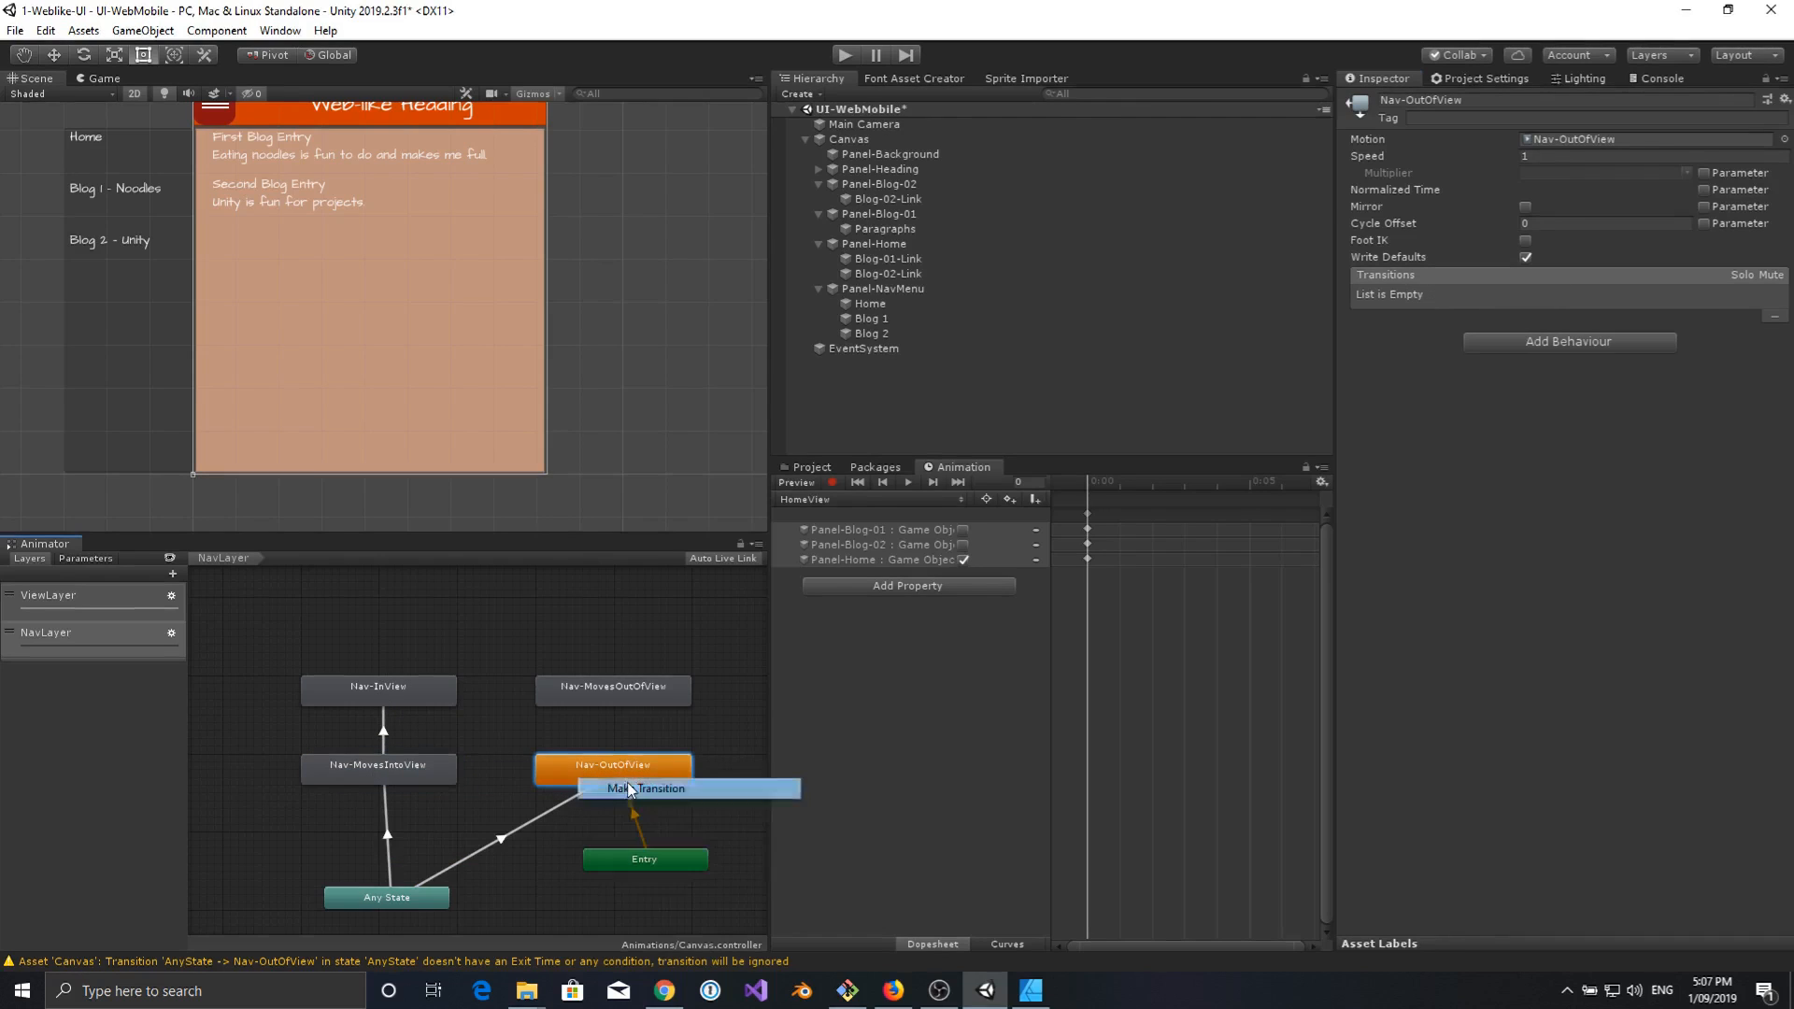
{"action": "left_click", "coordinate": [624, 687]}
Delete the Any State to Nav-OutOfView transition and rearrange NavLayer with Entry above Nav-OutOfView and Nav-MovesOutOfView below it.
{"action": "left_click", "coordinate": [542, 810]}
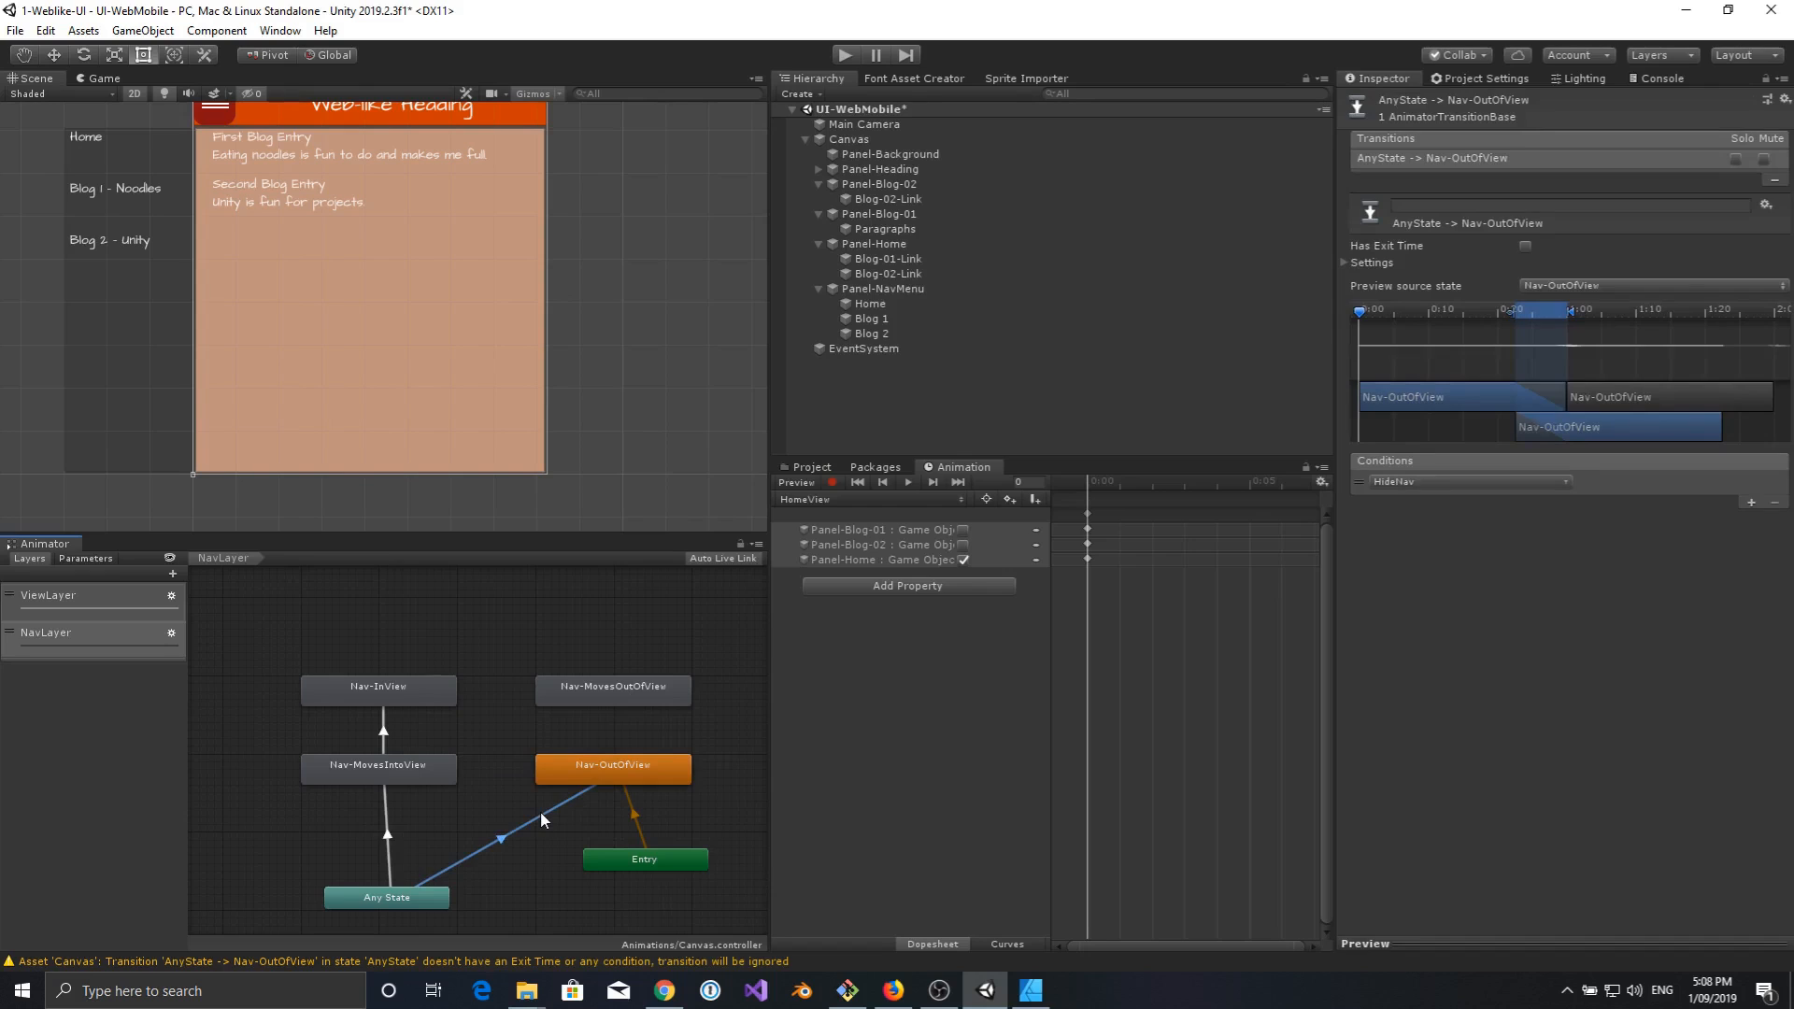
{"action": "key", "text": "Delete"}
{"action": "mouse_move", "coordinate": [603, 764]}
{"action": "left_mouse_down"}
{"action": "mouse_move", "coordinate": [600, 654]}
{"action": "mouse_move", "coordinate": [592, 787]}
{"action": "mouse_move", "coordinate": [580, 776]}
{"action": "left_mouse_up"}
{"action": "left_click_drag", "start_coordinate": [618, 864], "coordinate": [601, 682]}
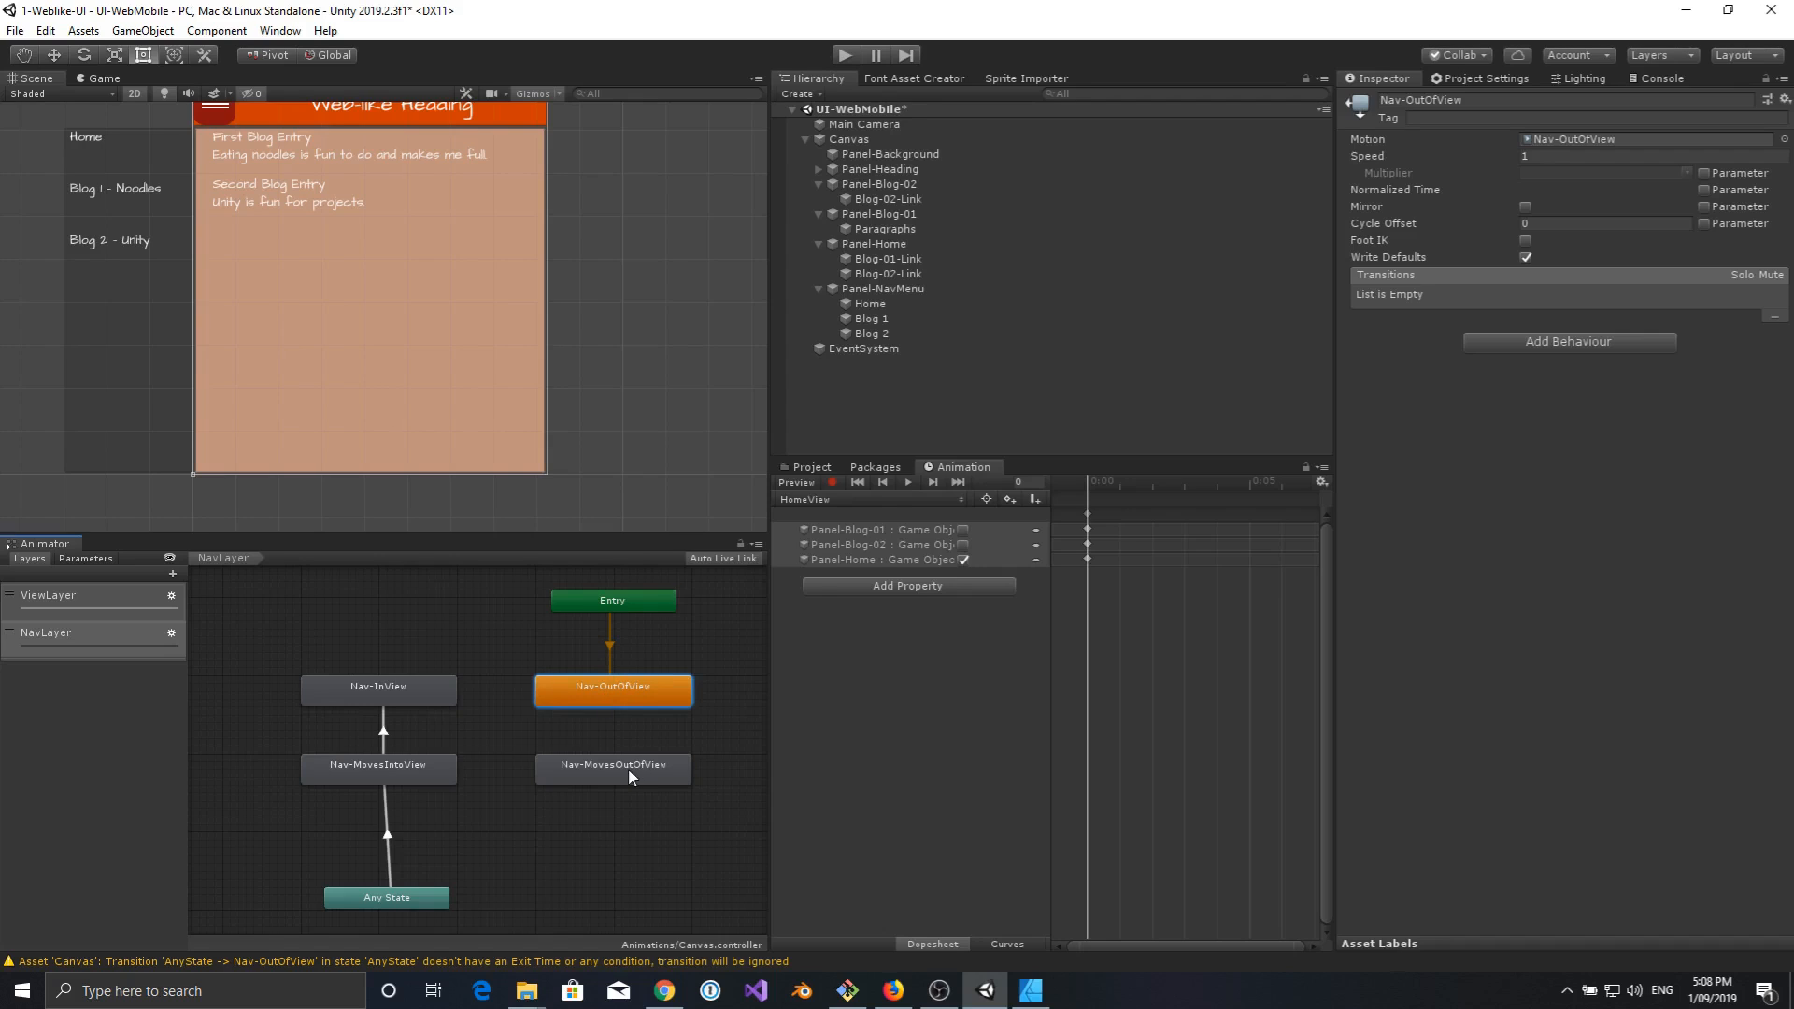
Create a transition from Any State to Nav-MovesOutOfView in NavLayer with a HideNav condition.
{"action": "left_click", "coordinate": [423, 900]}
{"action": "right_click", "coordinate": [423, 900]}
{"action": "left_click", "coordinate": [536, 913]}
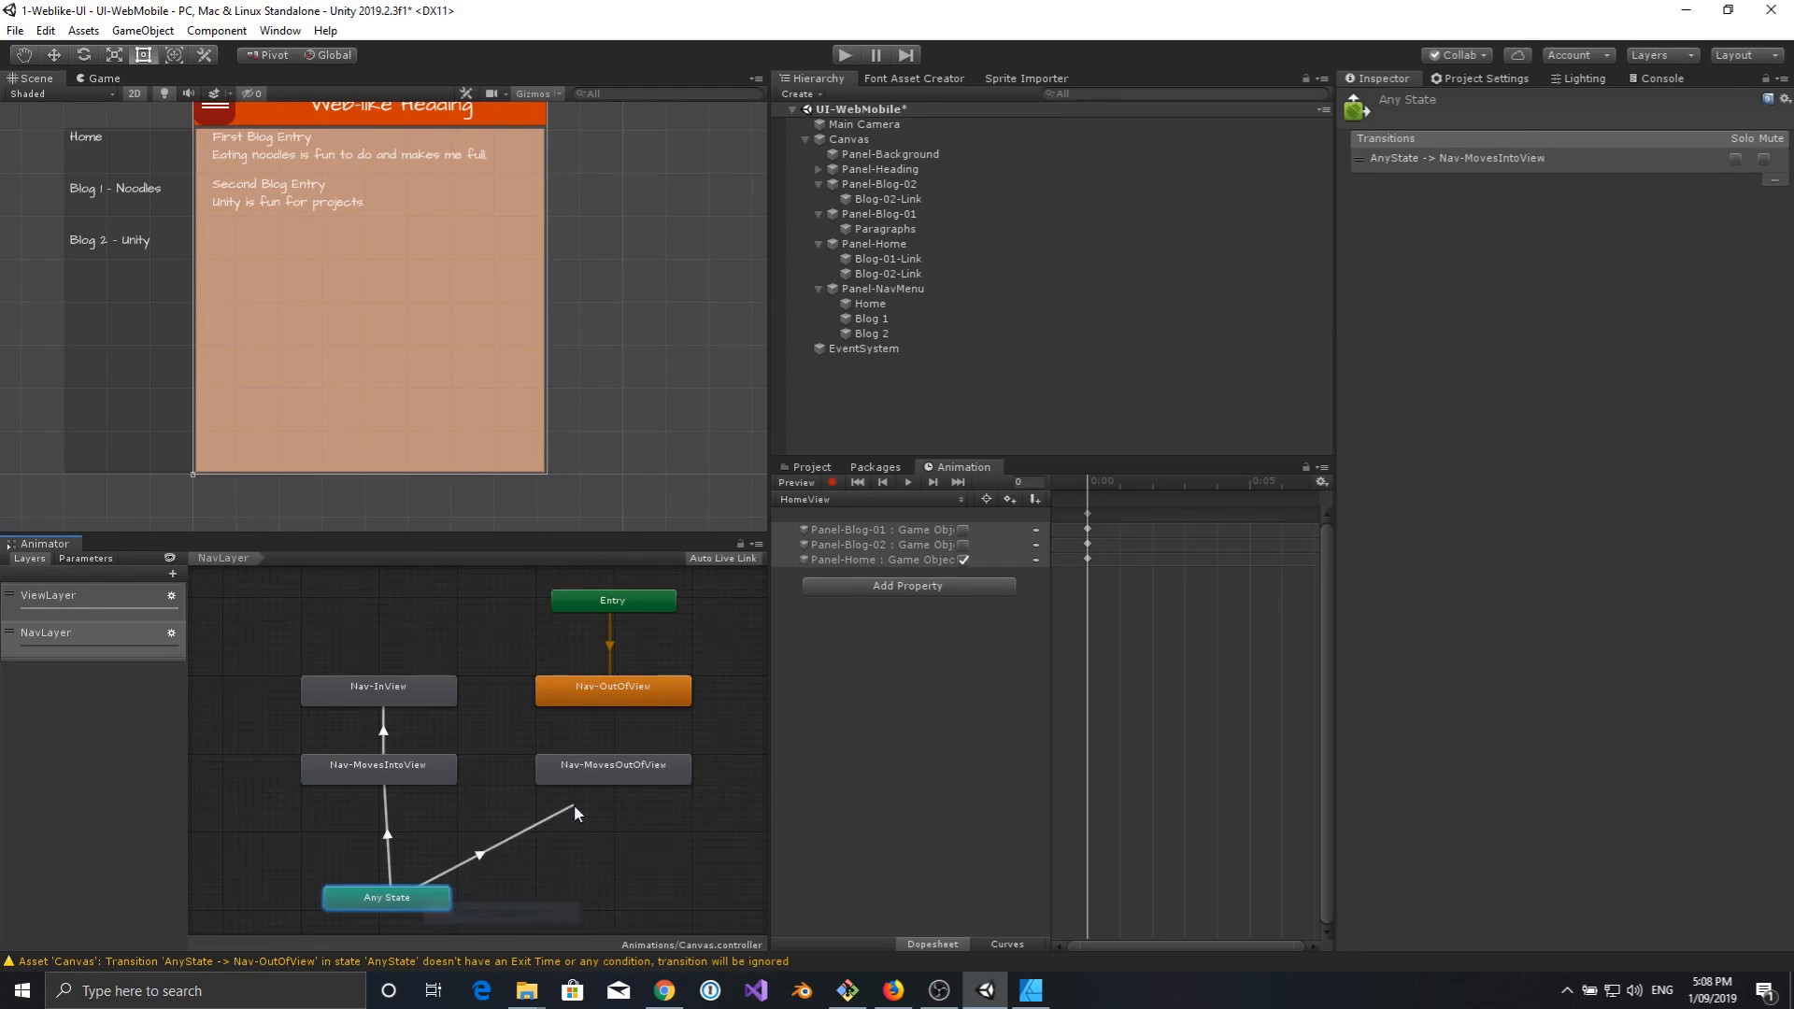
{"action": "left_click", "coordinate": [620, 773]}
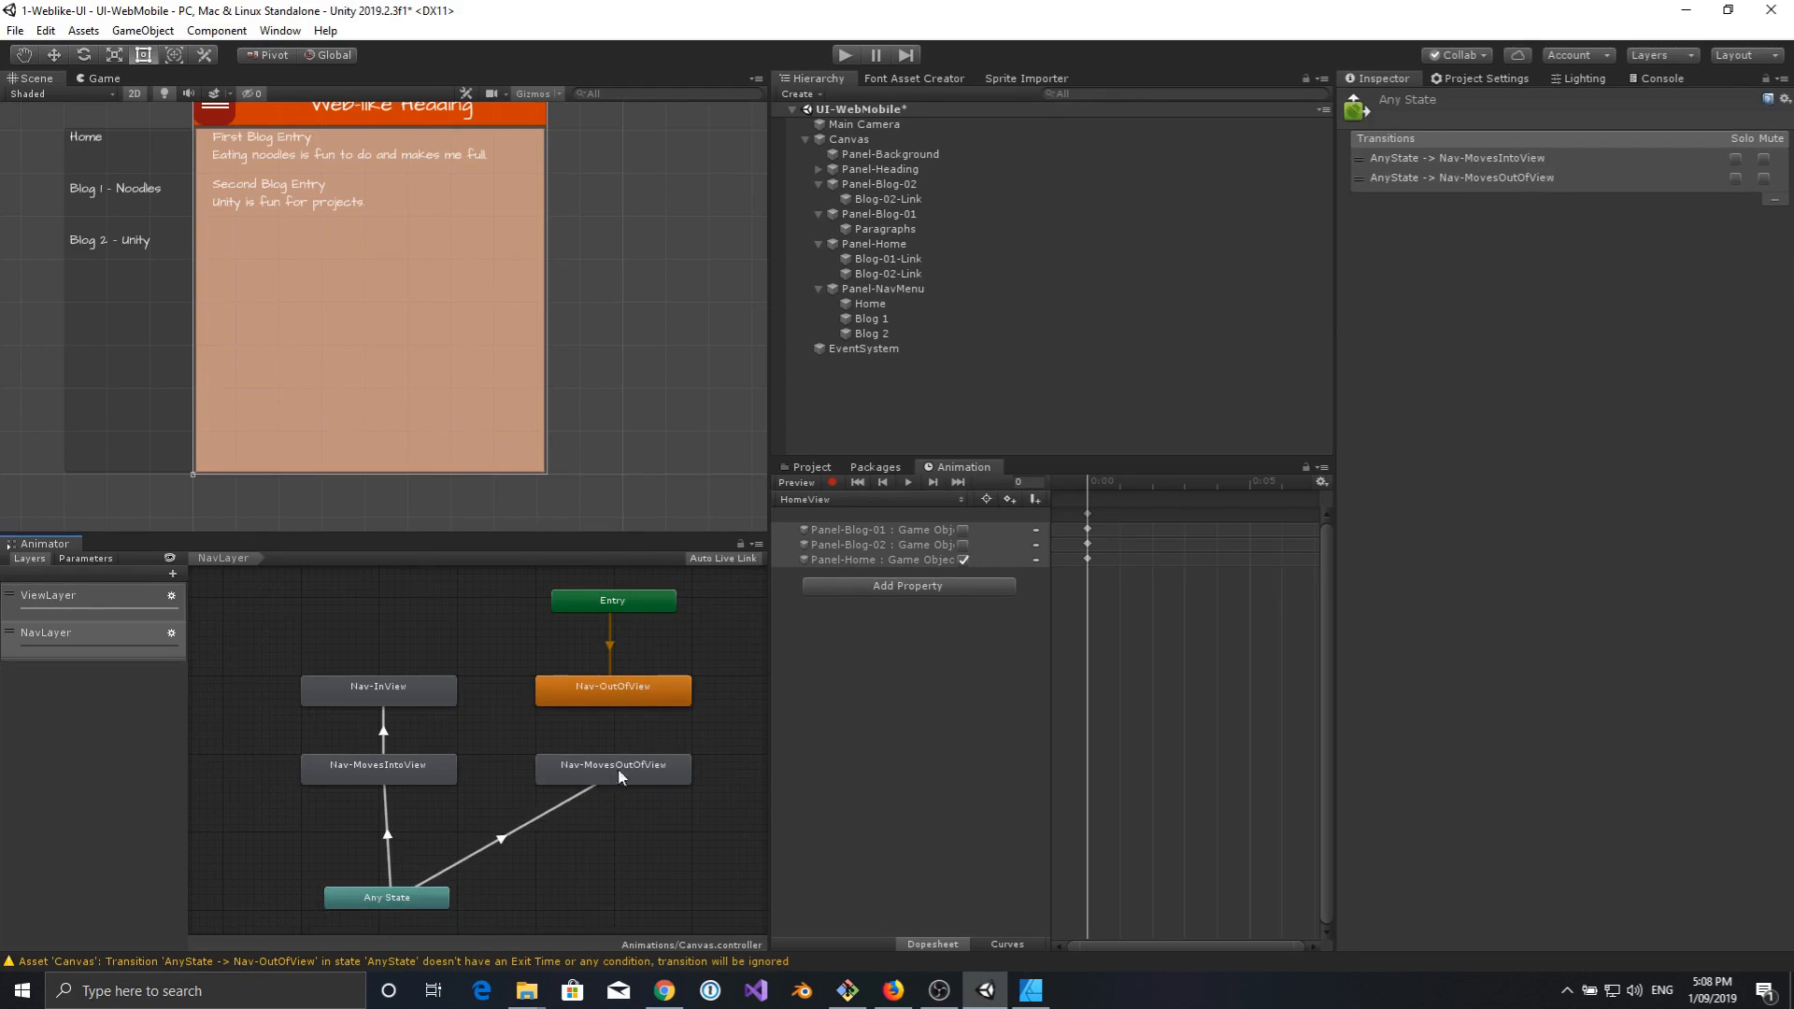
{"action": "left_click", "coordinate": [568, 801]}
{"action": "left_click", "coordinate": [1753, 502]}
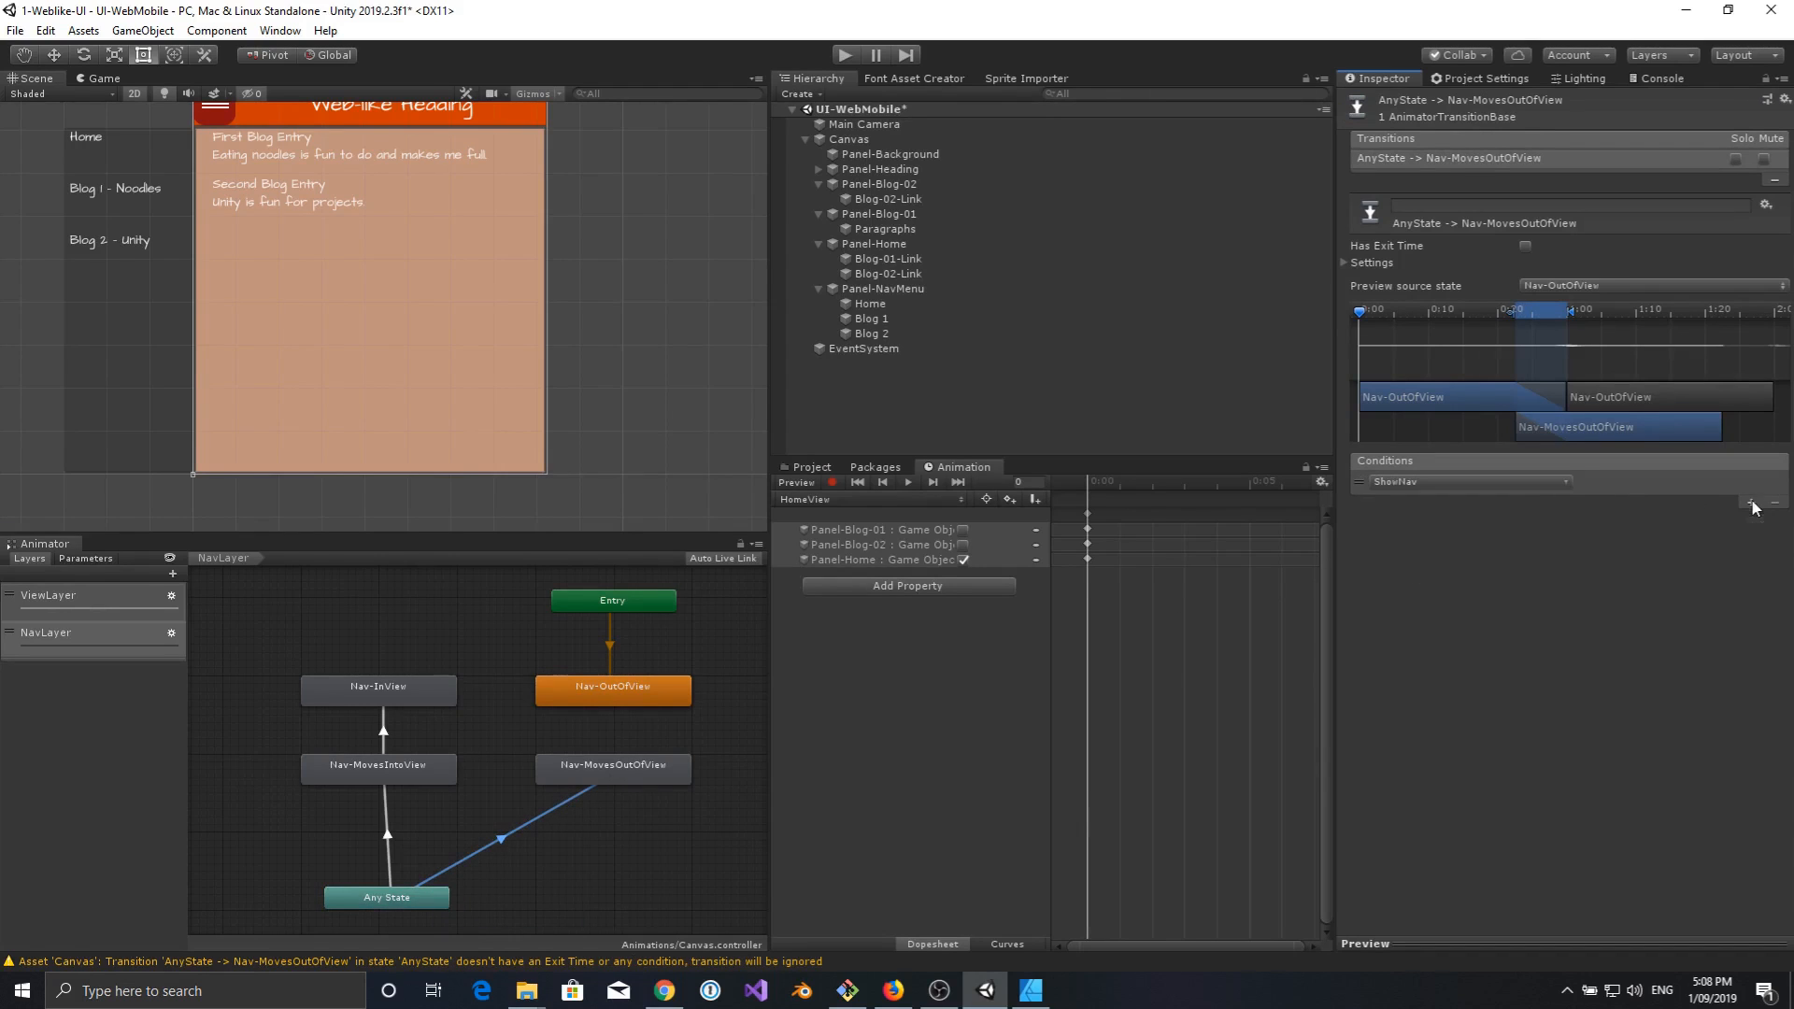
{"action": "left_click", "coordinate": [1486, 480]}
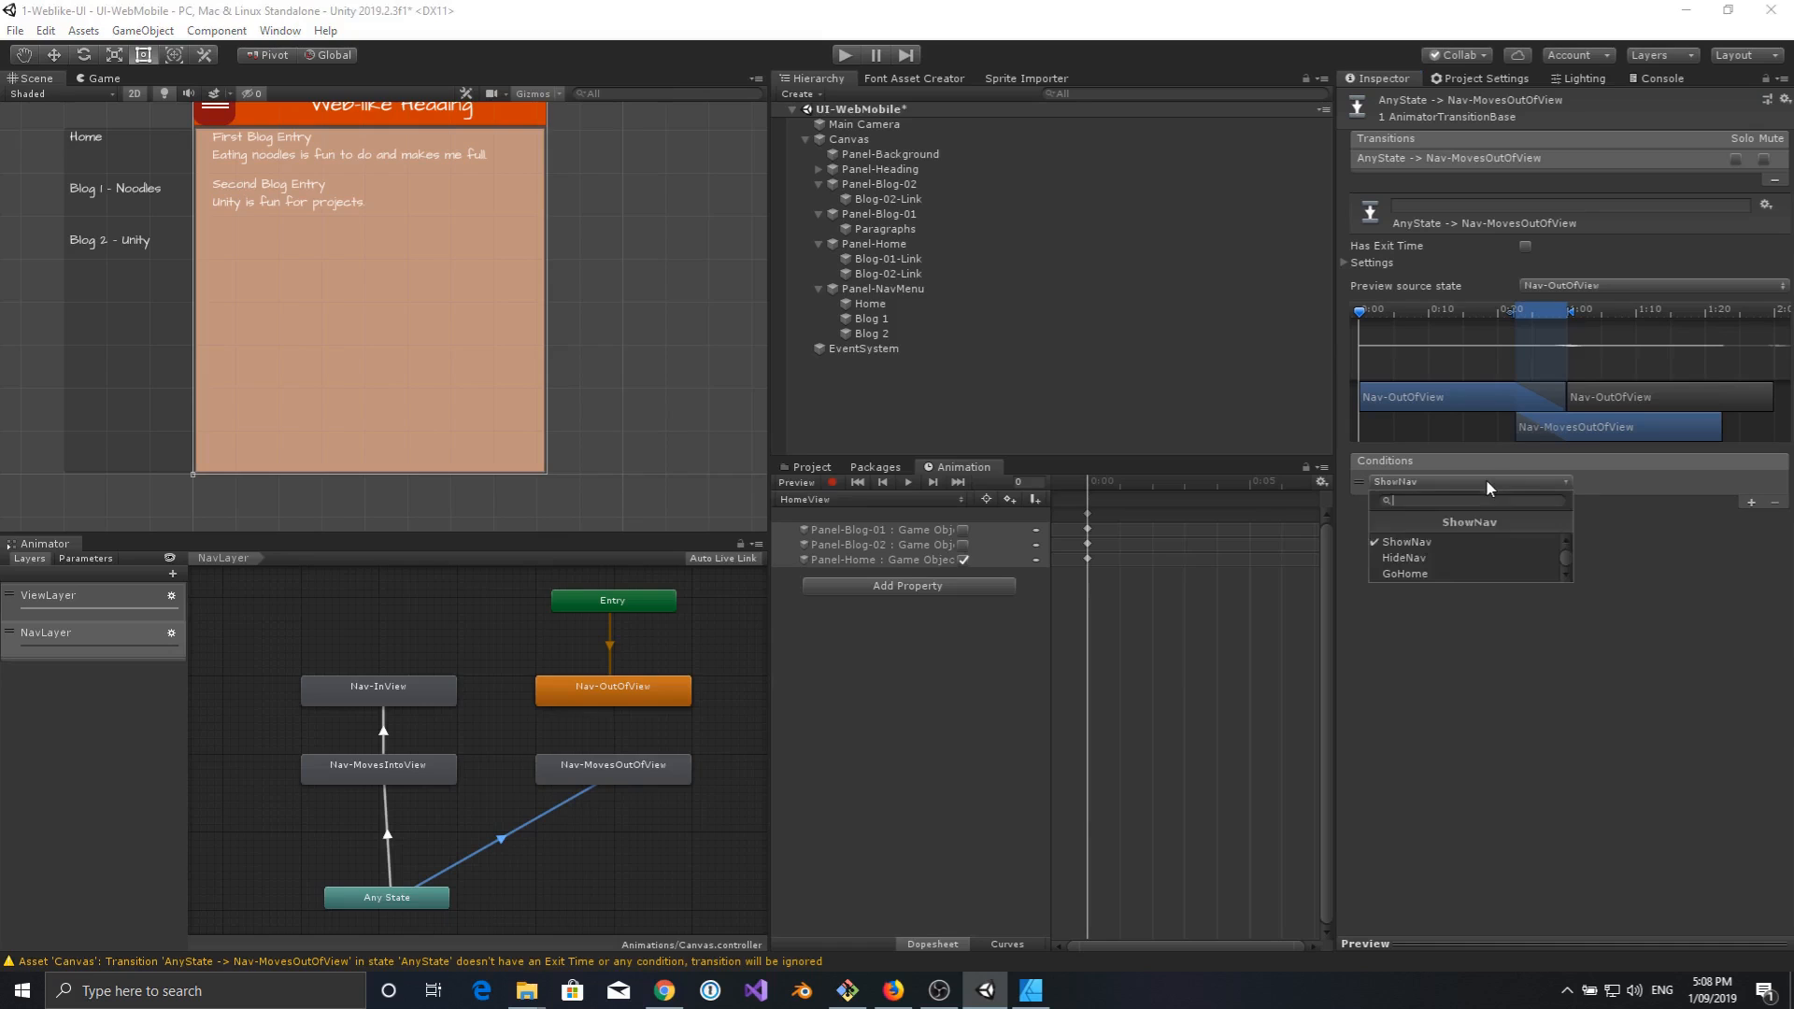
{"action": "left_click", "coordinate": [1434, 559]}
Create a transition from Nav-MovesOutOfView to Nav-OutOfView in NavLayer.
{"action": "left_click", "coordinate": [610, 763]}
{"action": "right_click", "coordinate": [609, 765]}
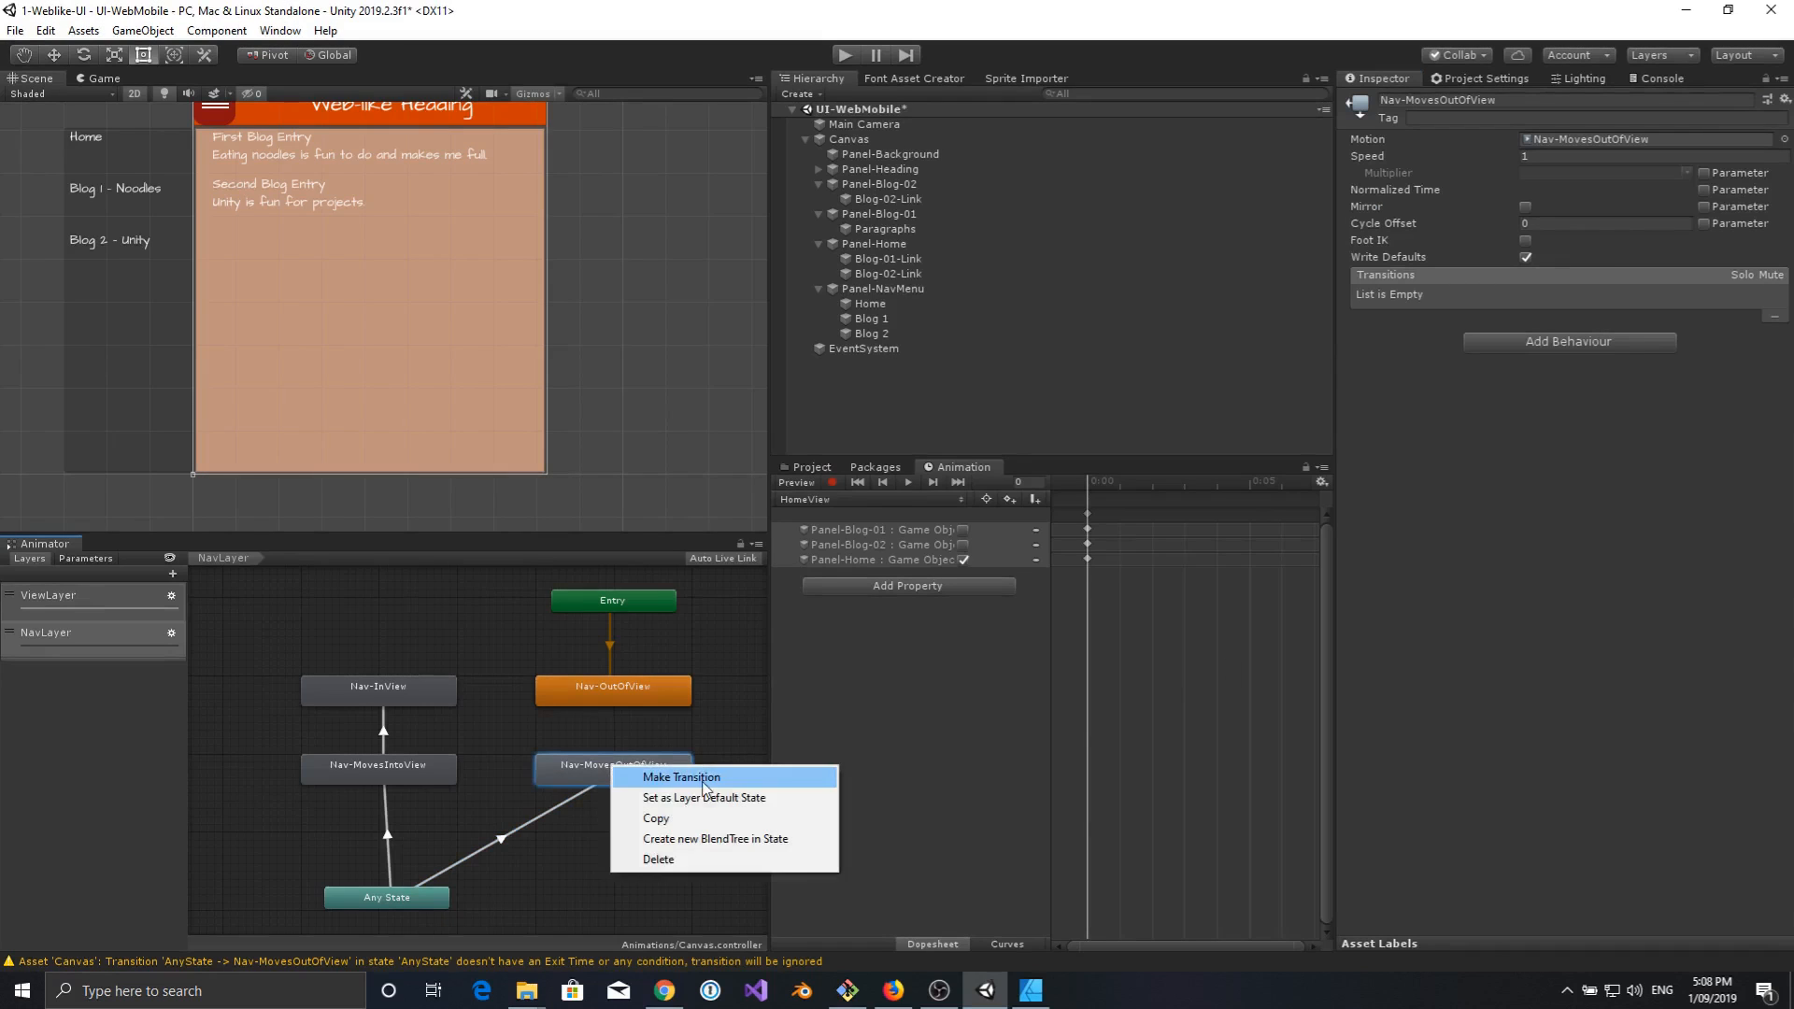
{"action": "left_click", "coordinate": [652, 778]}
{"action": "left_click", "coordinate": [621, 689]}
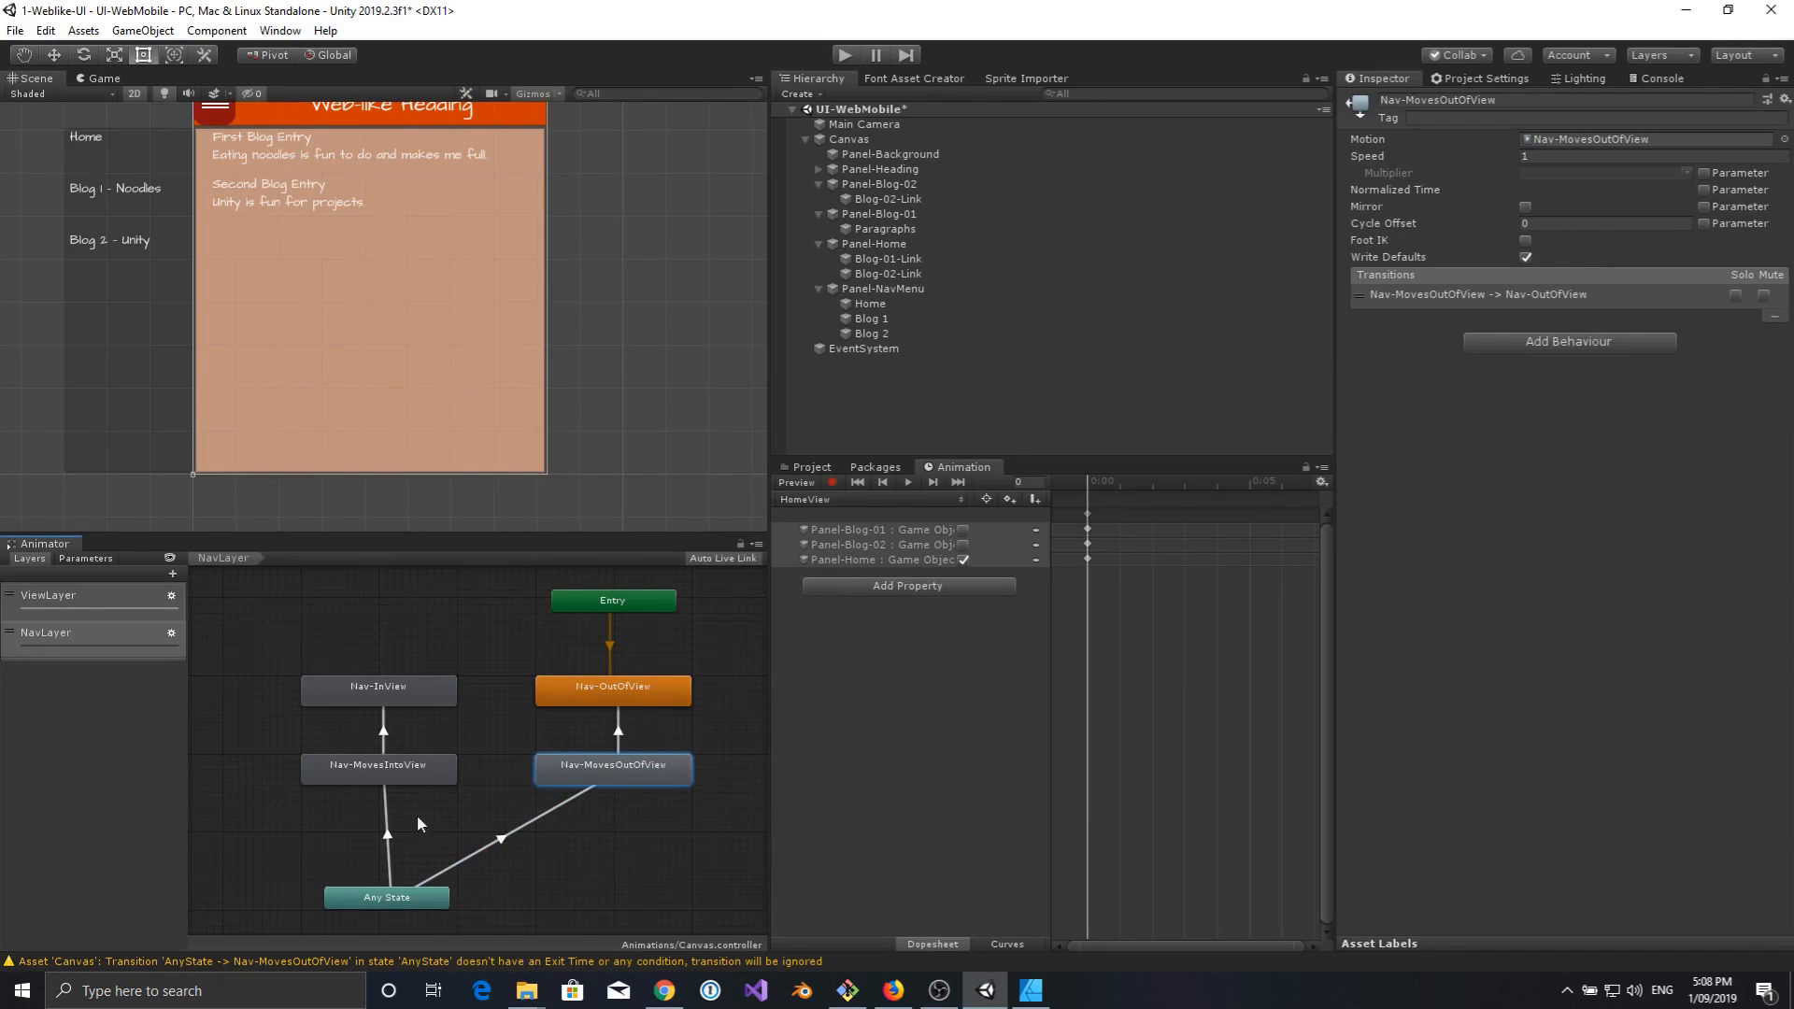
Review the NavLayer states and the conditions on the transitions linking them.
{"action": "left_click", "coordinate": [391, 897]}
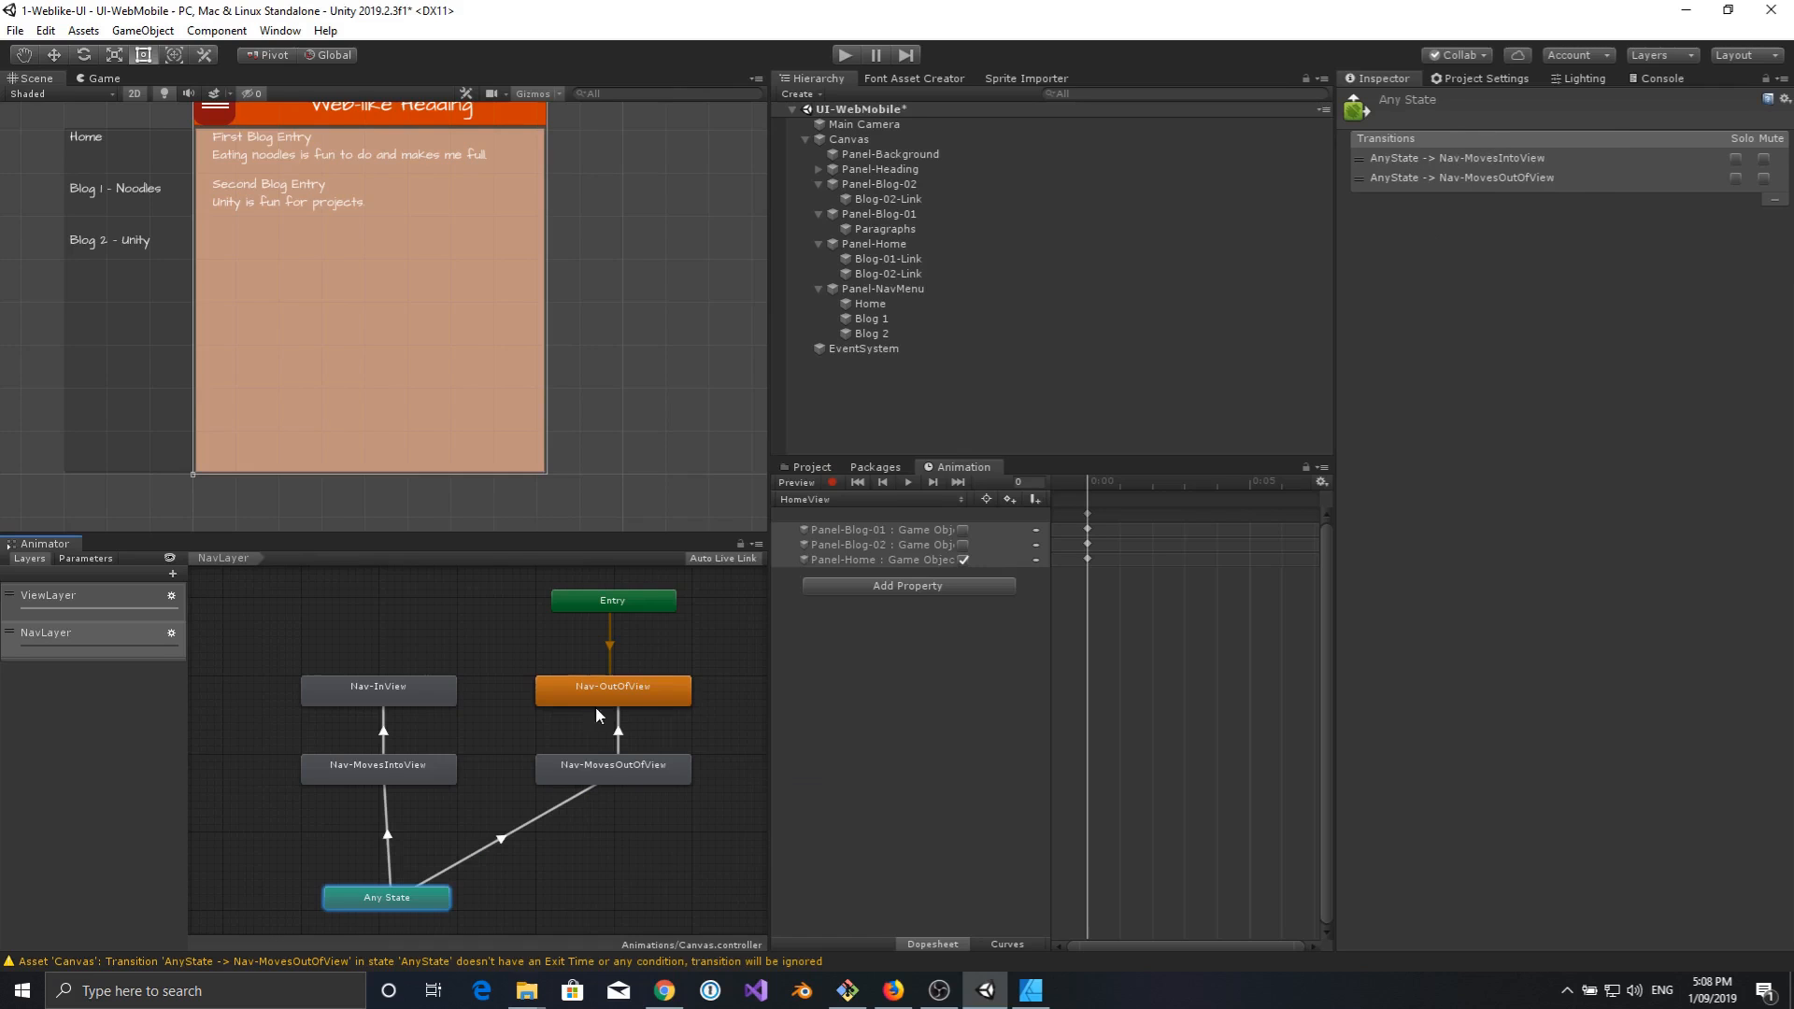
{"action": "left_click", "coordinate": [608, 768]}
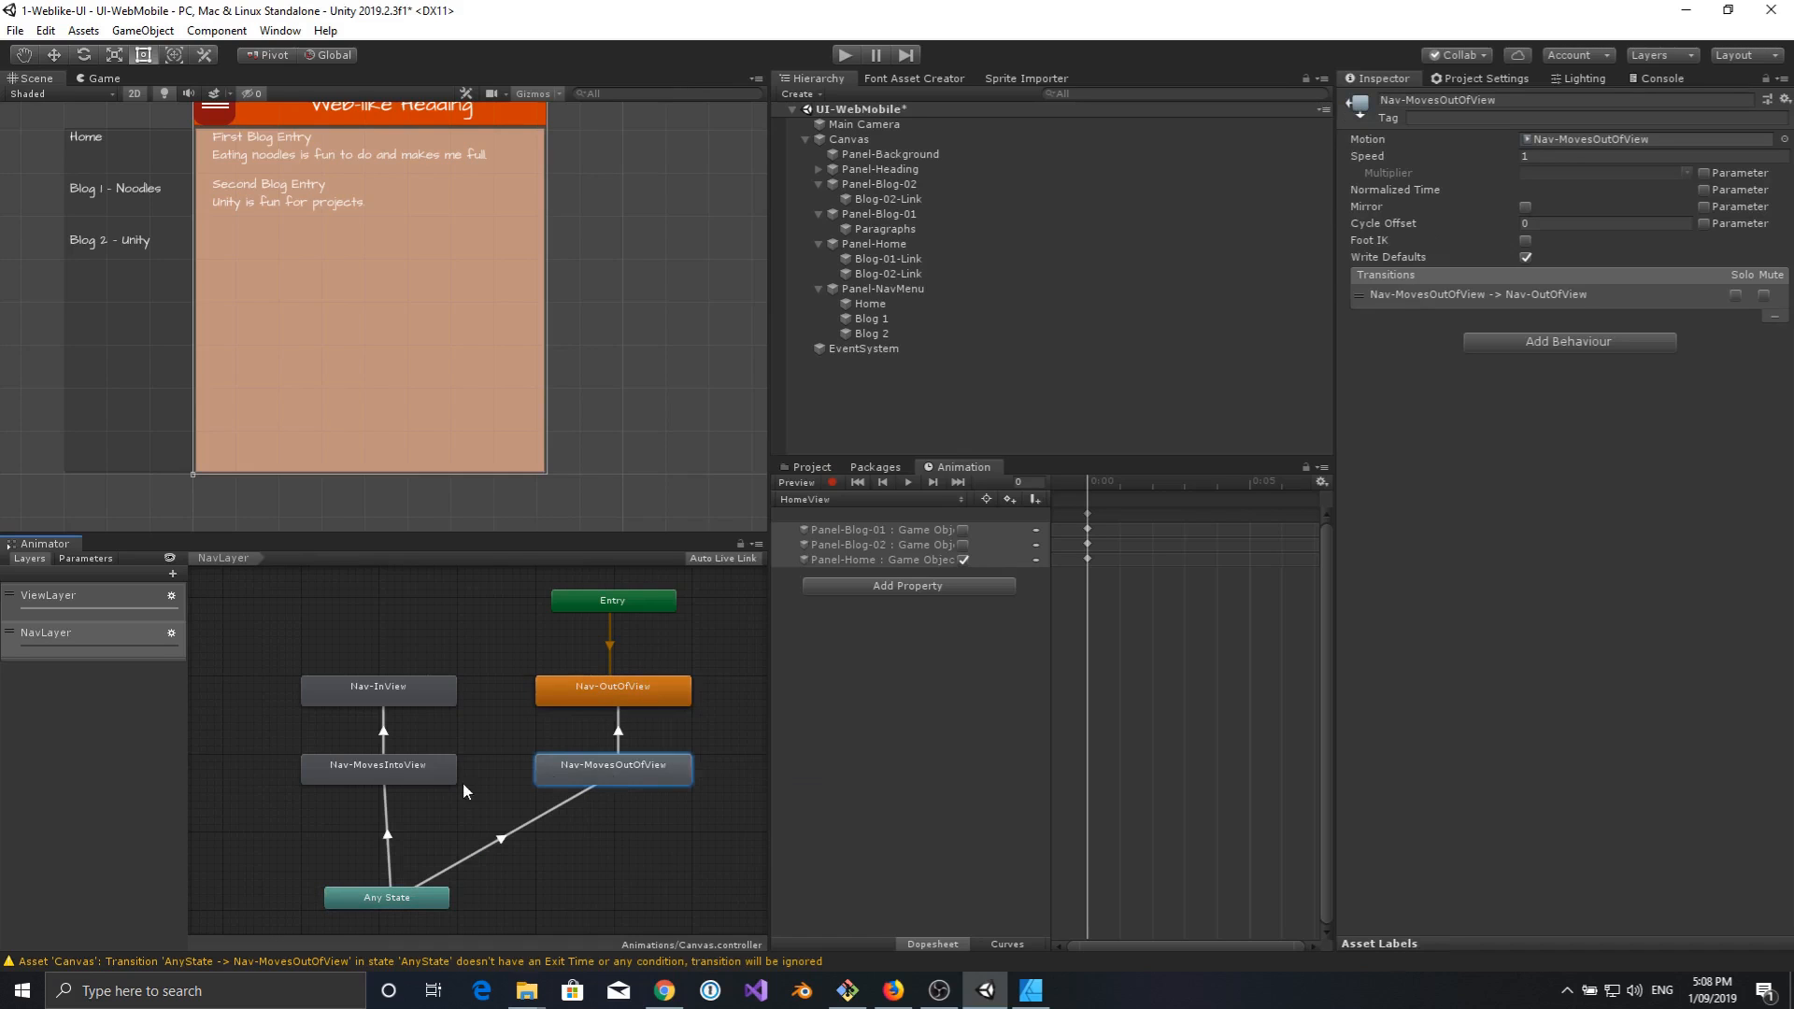
{"action": "left_click", "coordinate": [426, 782]}
{"action": "left_click", "coordinate": [411, 689]}
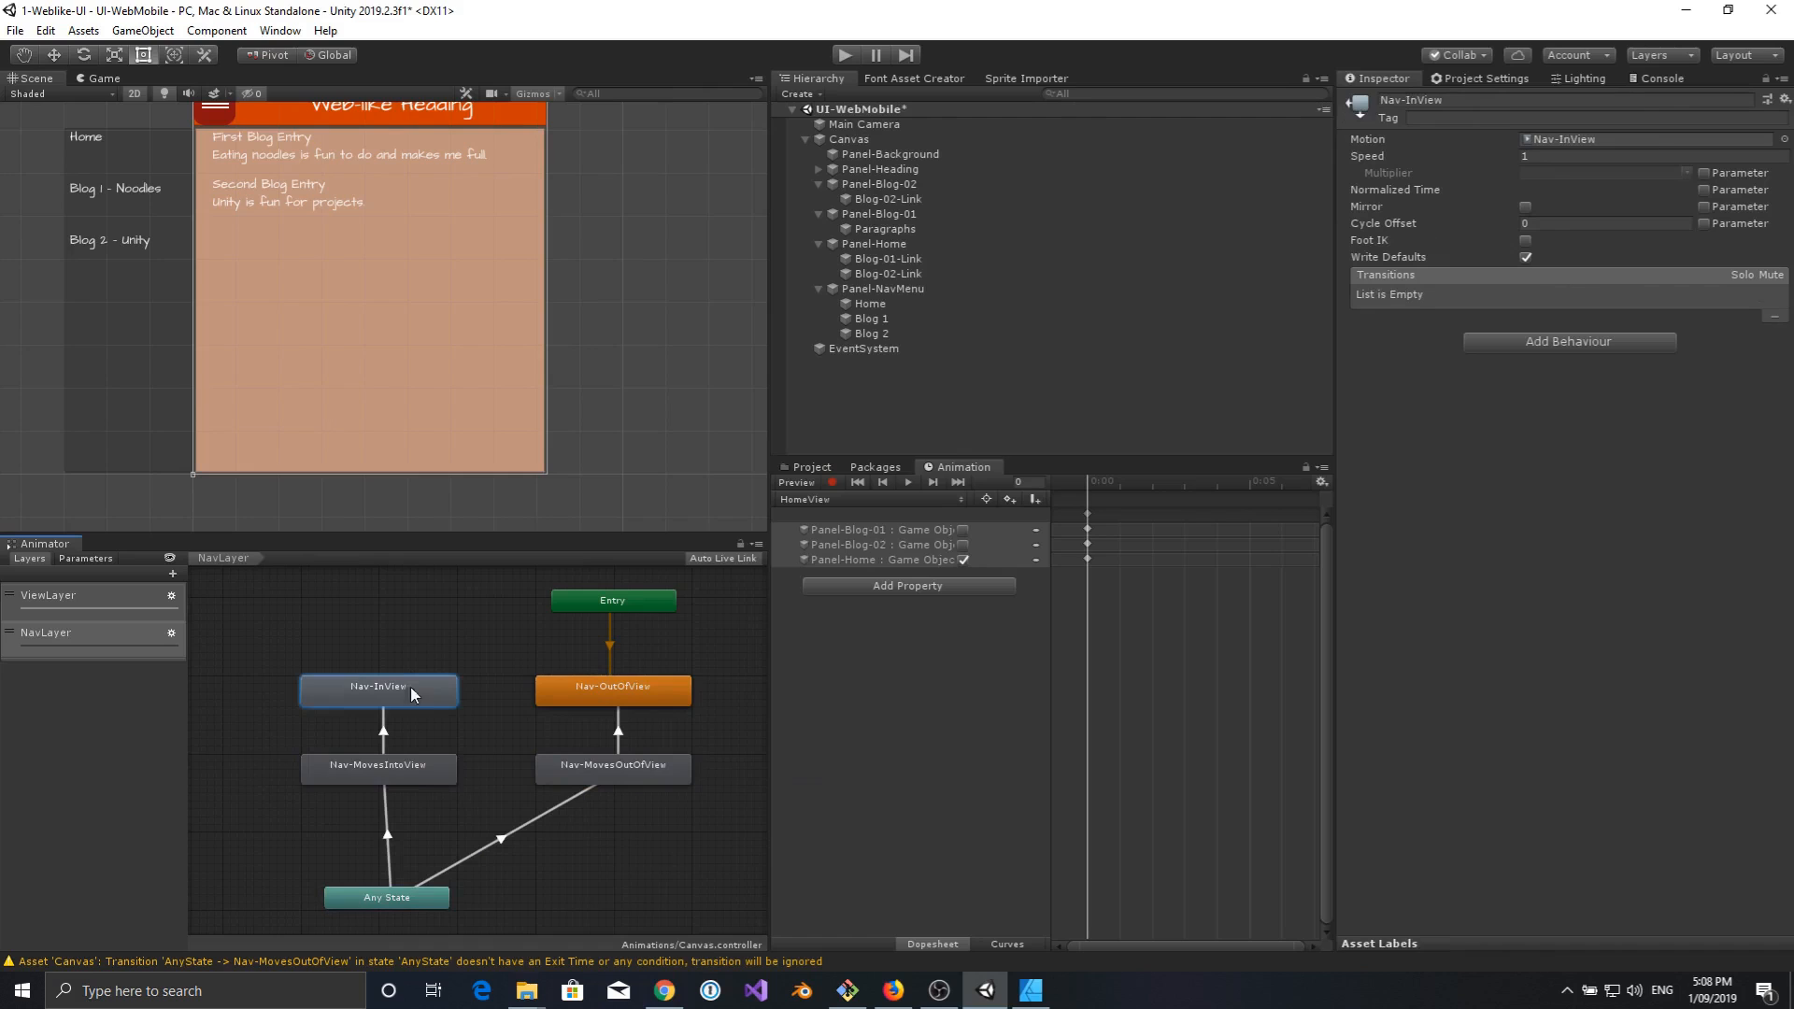
{"action": "left_click", "coordinate": [390, 827]}
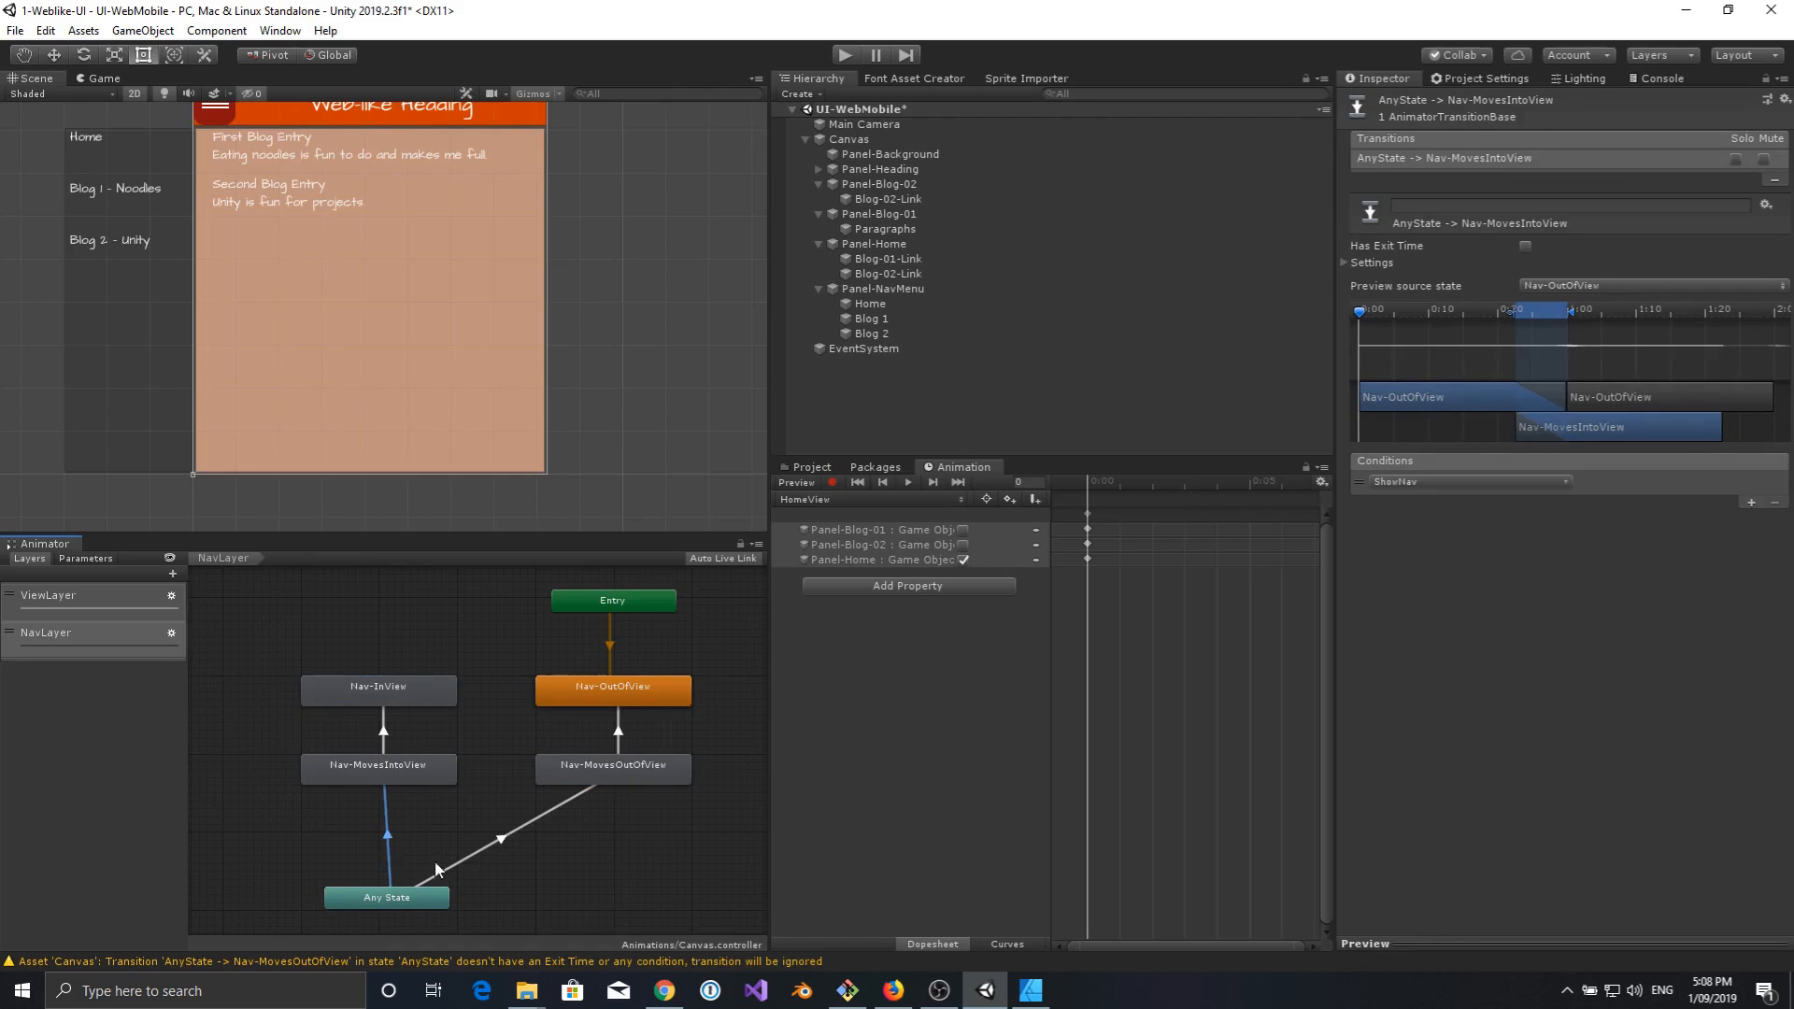
{"action": "left_click", "coordinate": [486, 851]}
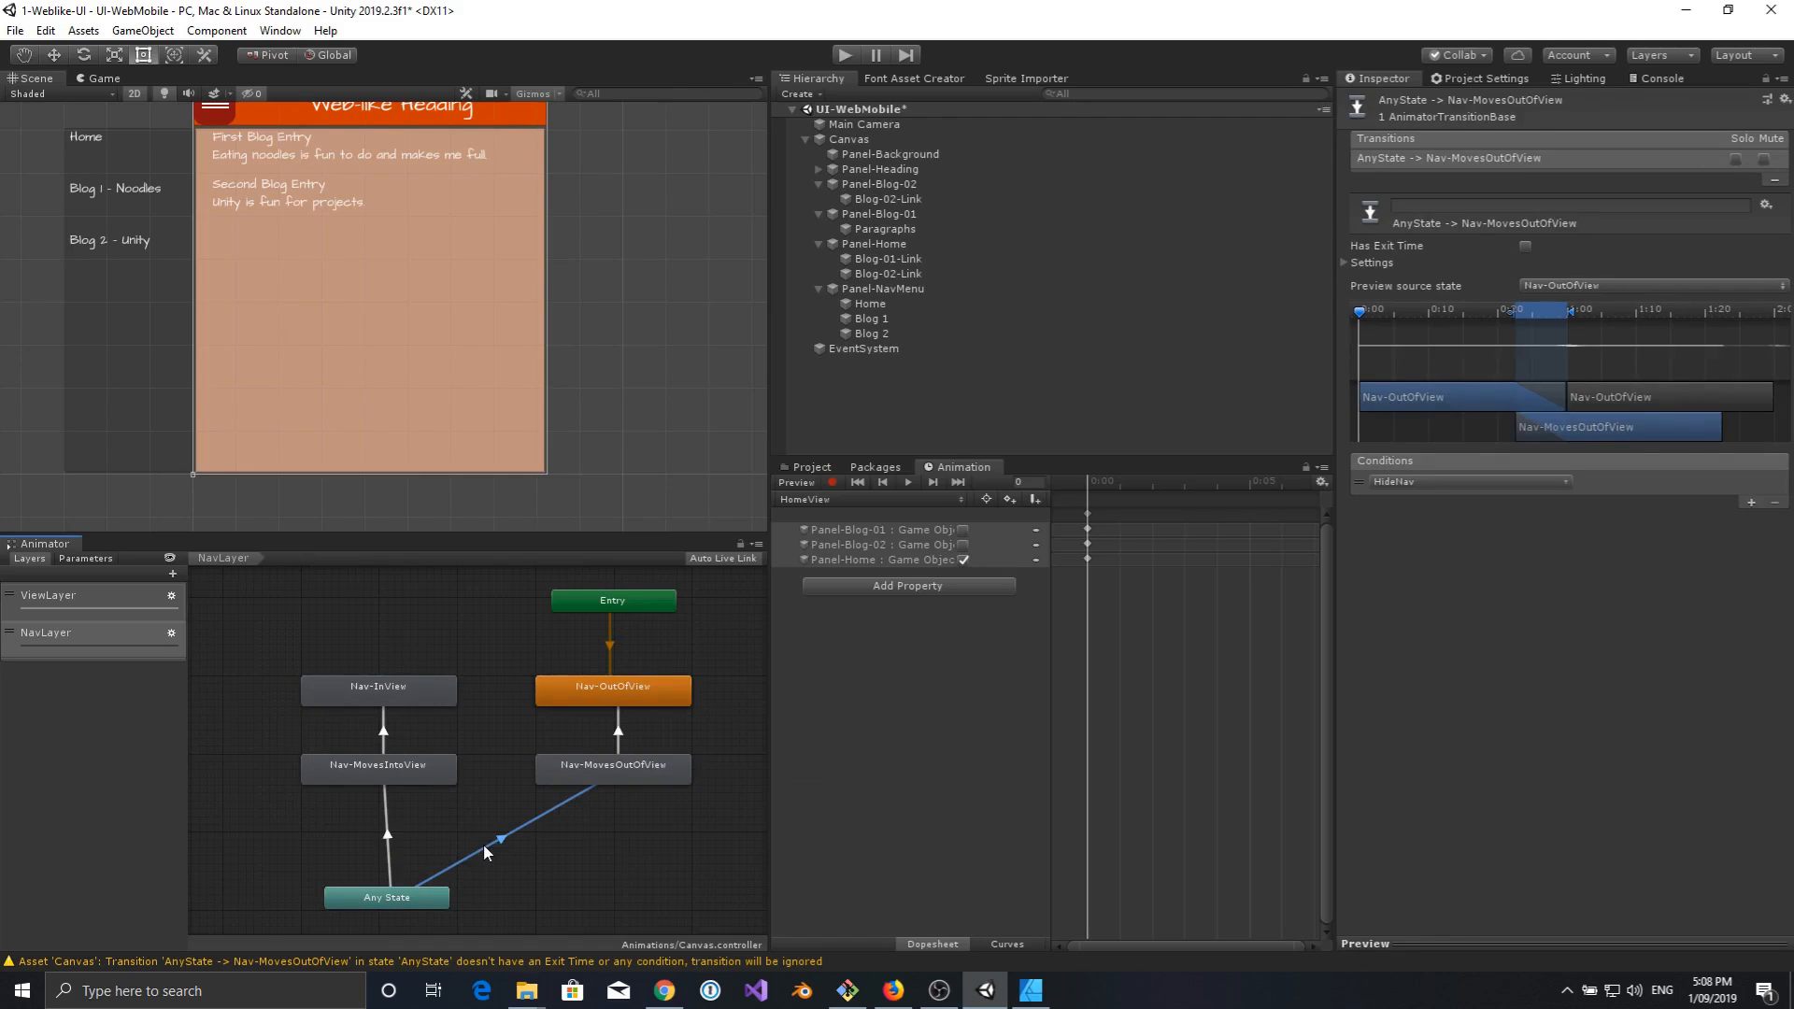
{"action": "left_click", "coordinate": [385, 733]}
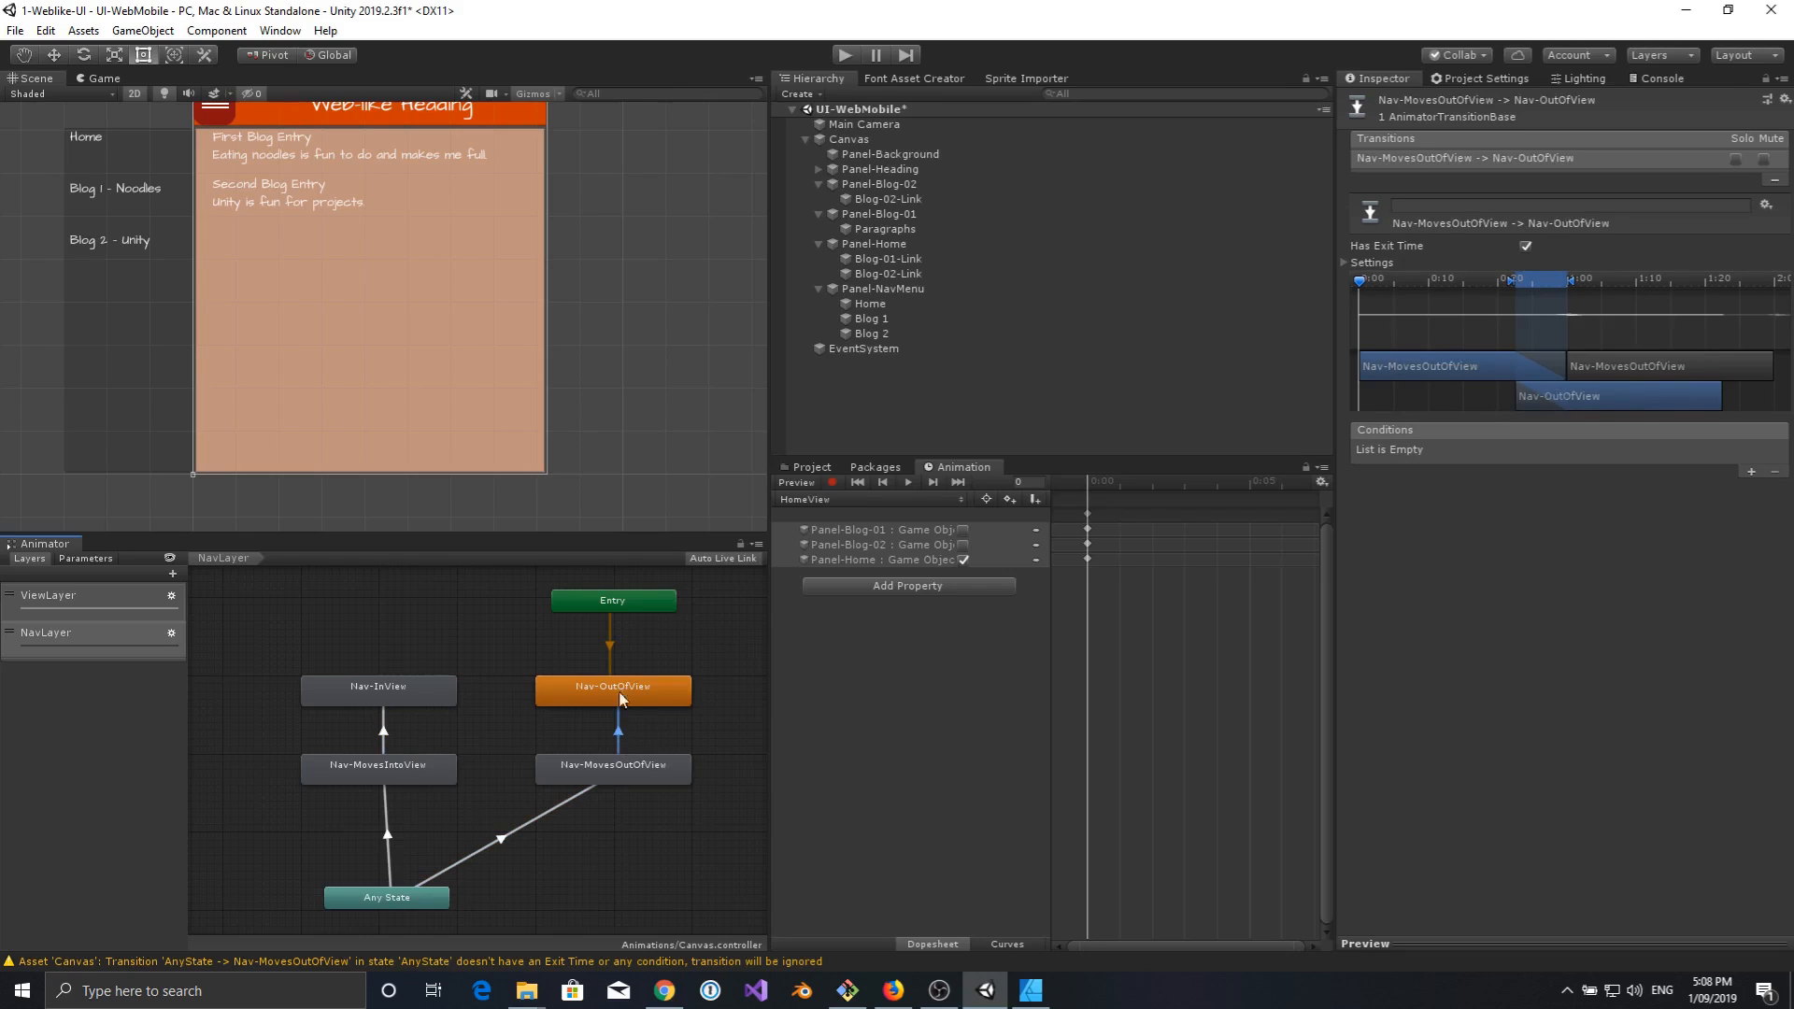
{"action": "left_click", "coordinate": [609, 643]}
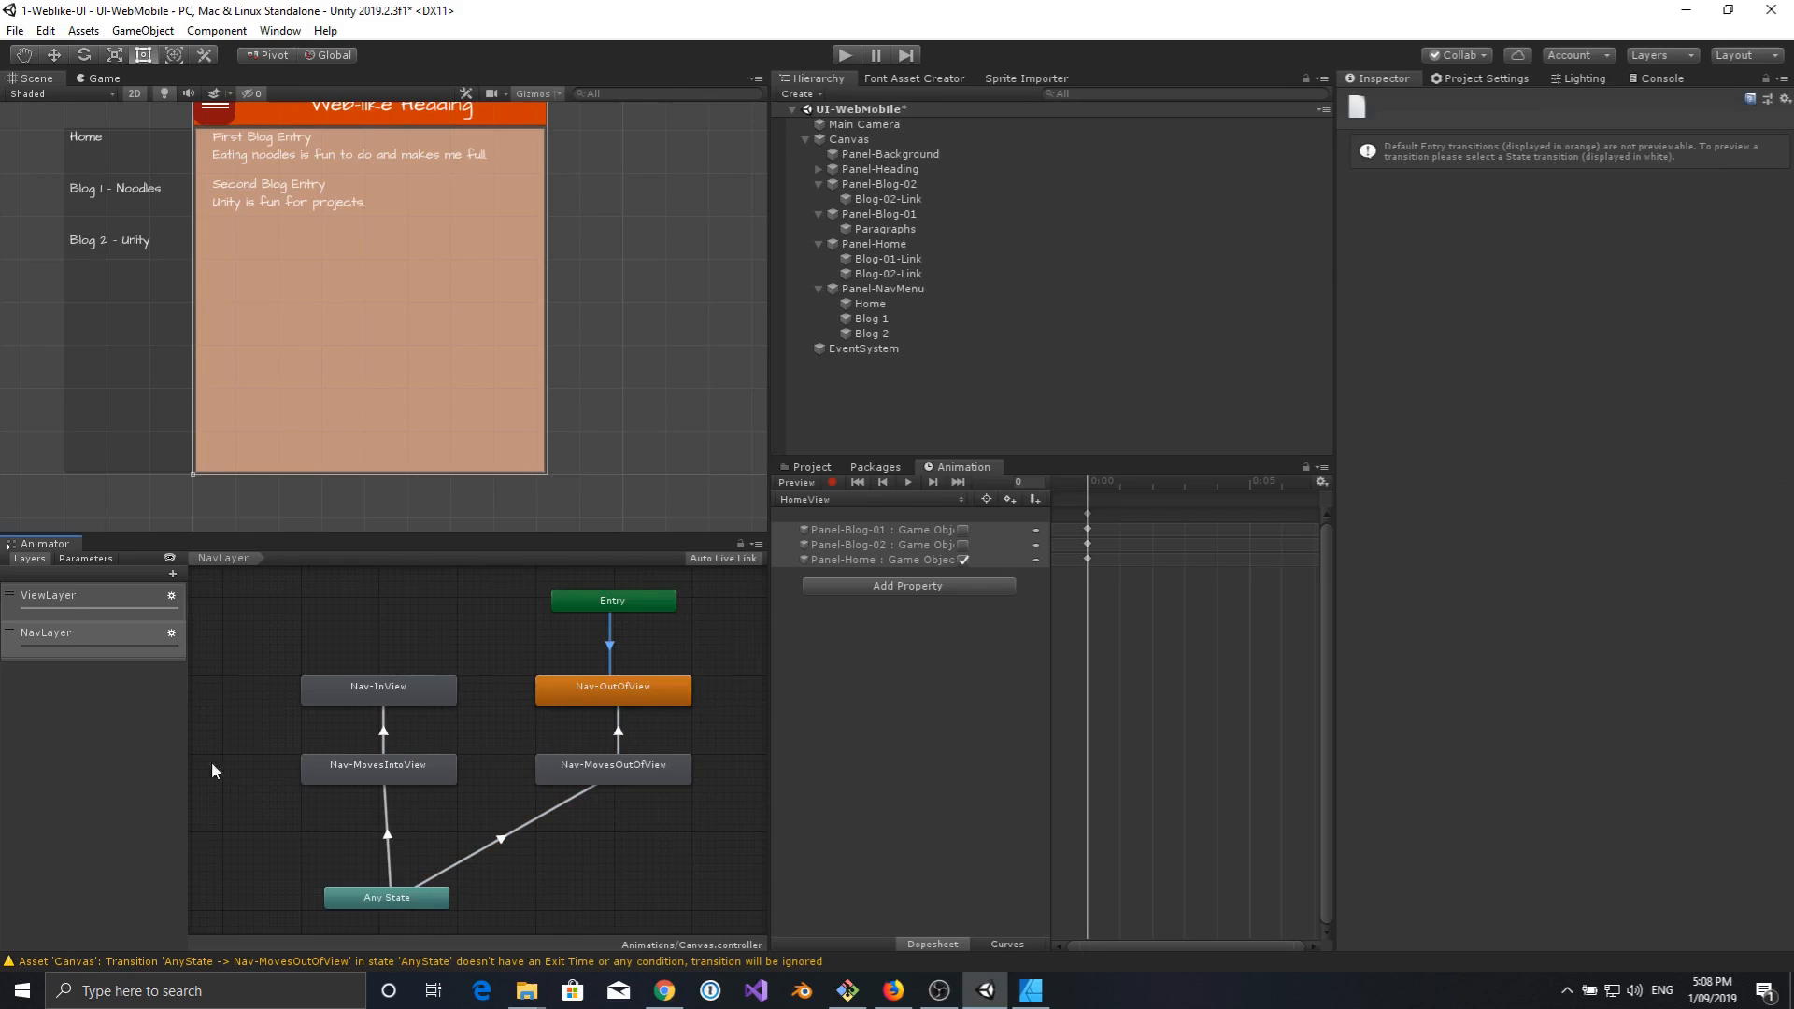
Delete the four Nav states and all their transitions from ViewLayer.
{"action": "left_click", "coordinate": [46, 602]}
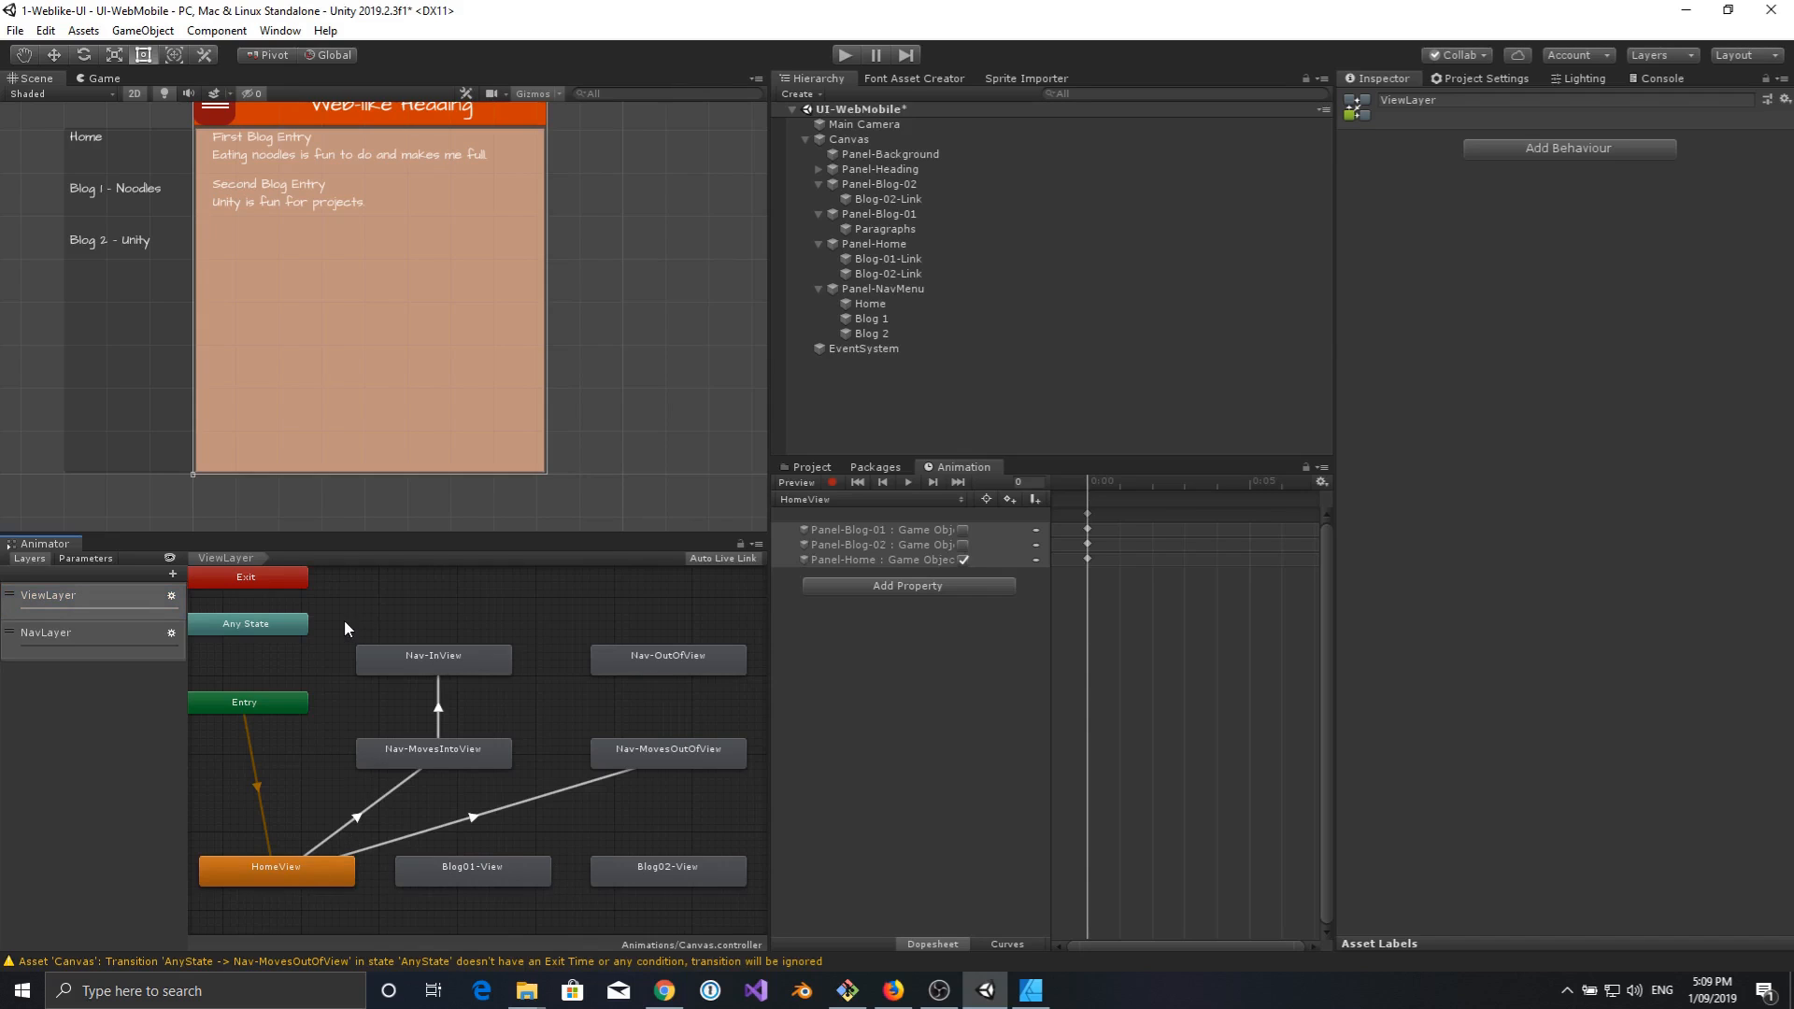
{"action": "left_click_drag", "start_coordinate": [344, 620], "coordinate": [440, 680]}
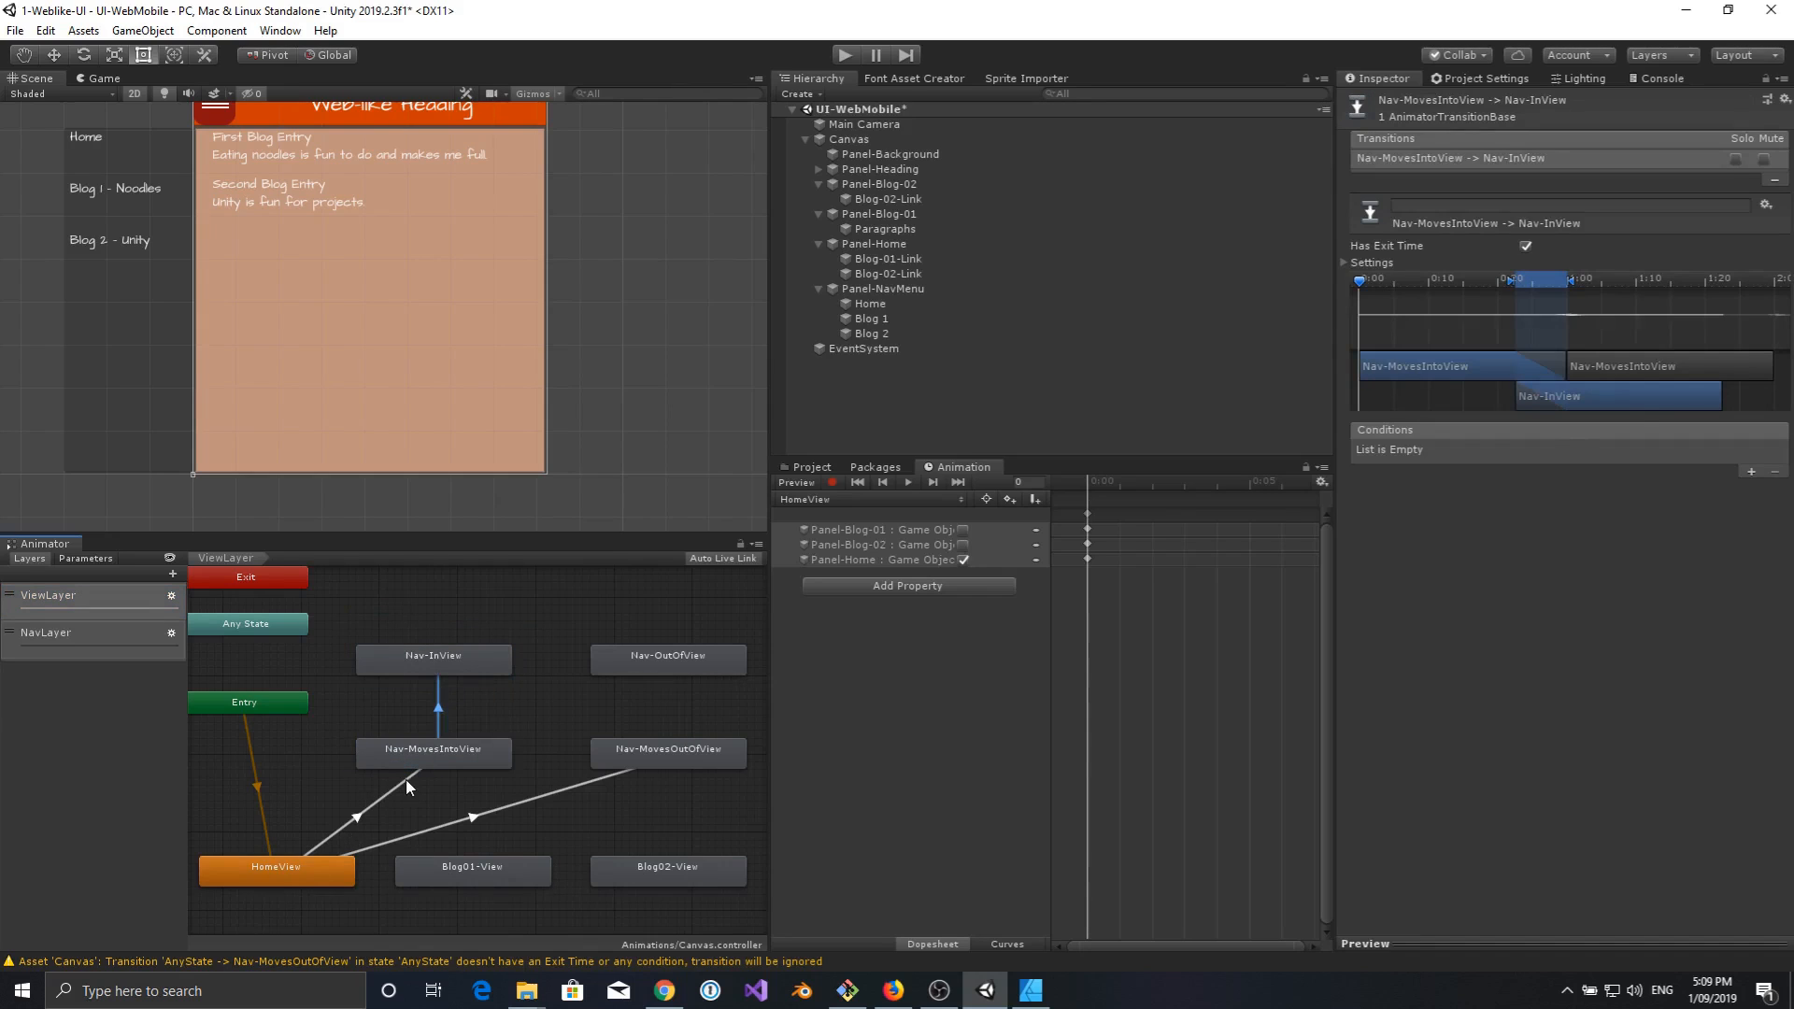
{"action": "key", "text": "Delete"}
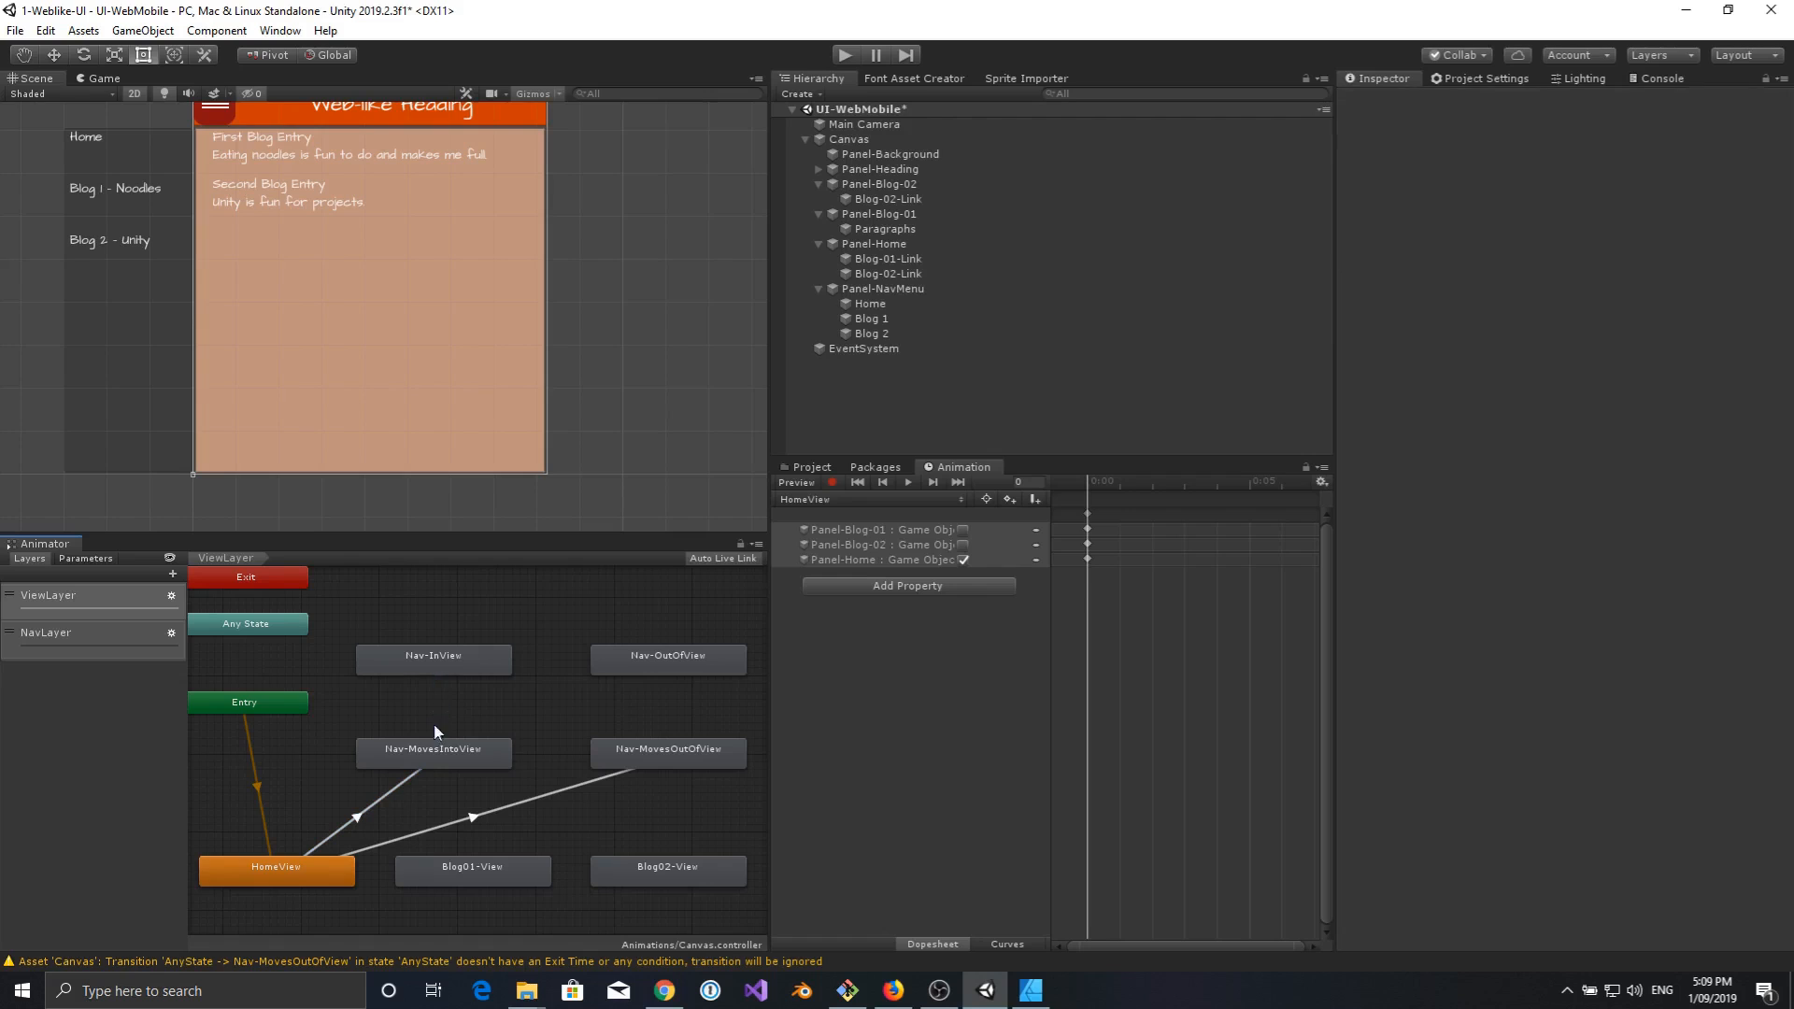
{"action": "left_click", "coordinate": [409, 782]}
{"action": "key", "text": "Delete"}
{"action": "left_click", "coordinate": [497, 809]}
{"action": "key", "text": "Delete"}
{"action": "left_click_drag", "start_coordinate": [350, 614], "coordinate": [764, 794]}
{"action": "key", "text": "Delete"}
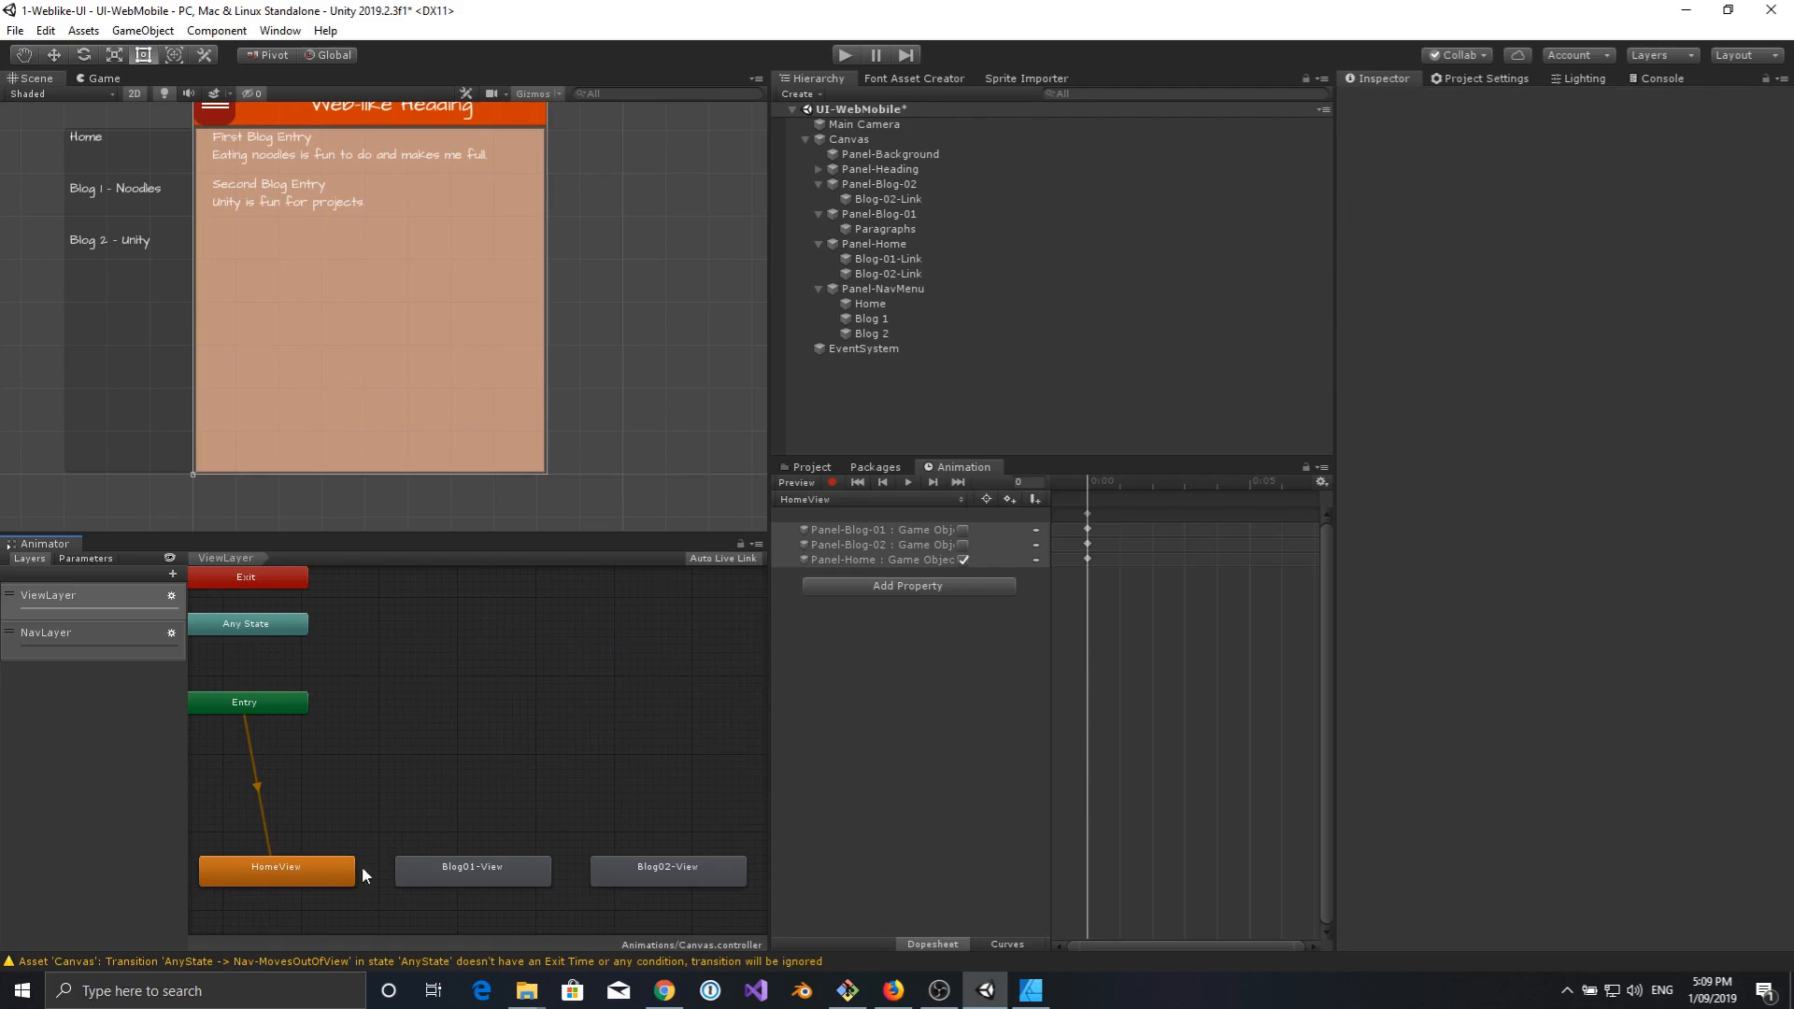
Arrange ViewLayer with Entry, HomeView, Blog01-View and Blog02-View stacked in one column and Any State beside Blog01-View.
{"action": "left_click_drag", "start_coordinate": [312, 872], "coordinate": [601, 617]}
{"action": "left_click_drag", "start_coordinate": [469, 873], "coordinate": [550, 762]}
{"action": "left_click", "coordinate": [593, 609]}
{"action": "left_click_drag", "start_coordinate": [594, 609], "coordinate": [564, 658]}
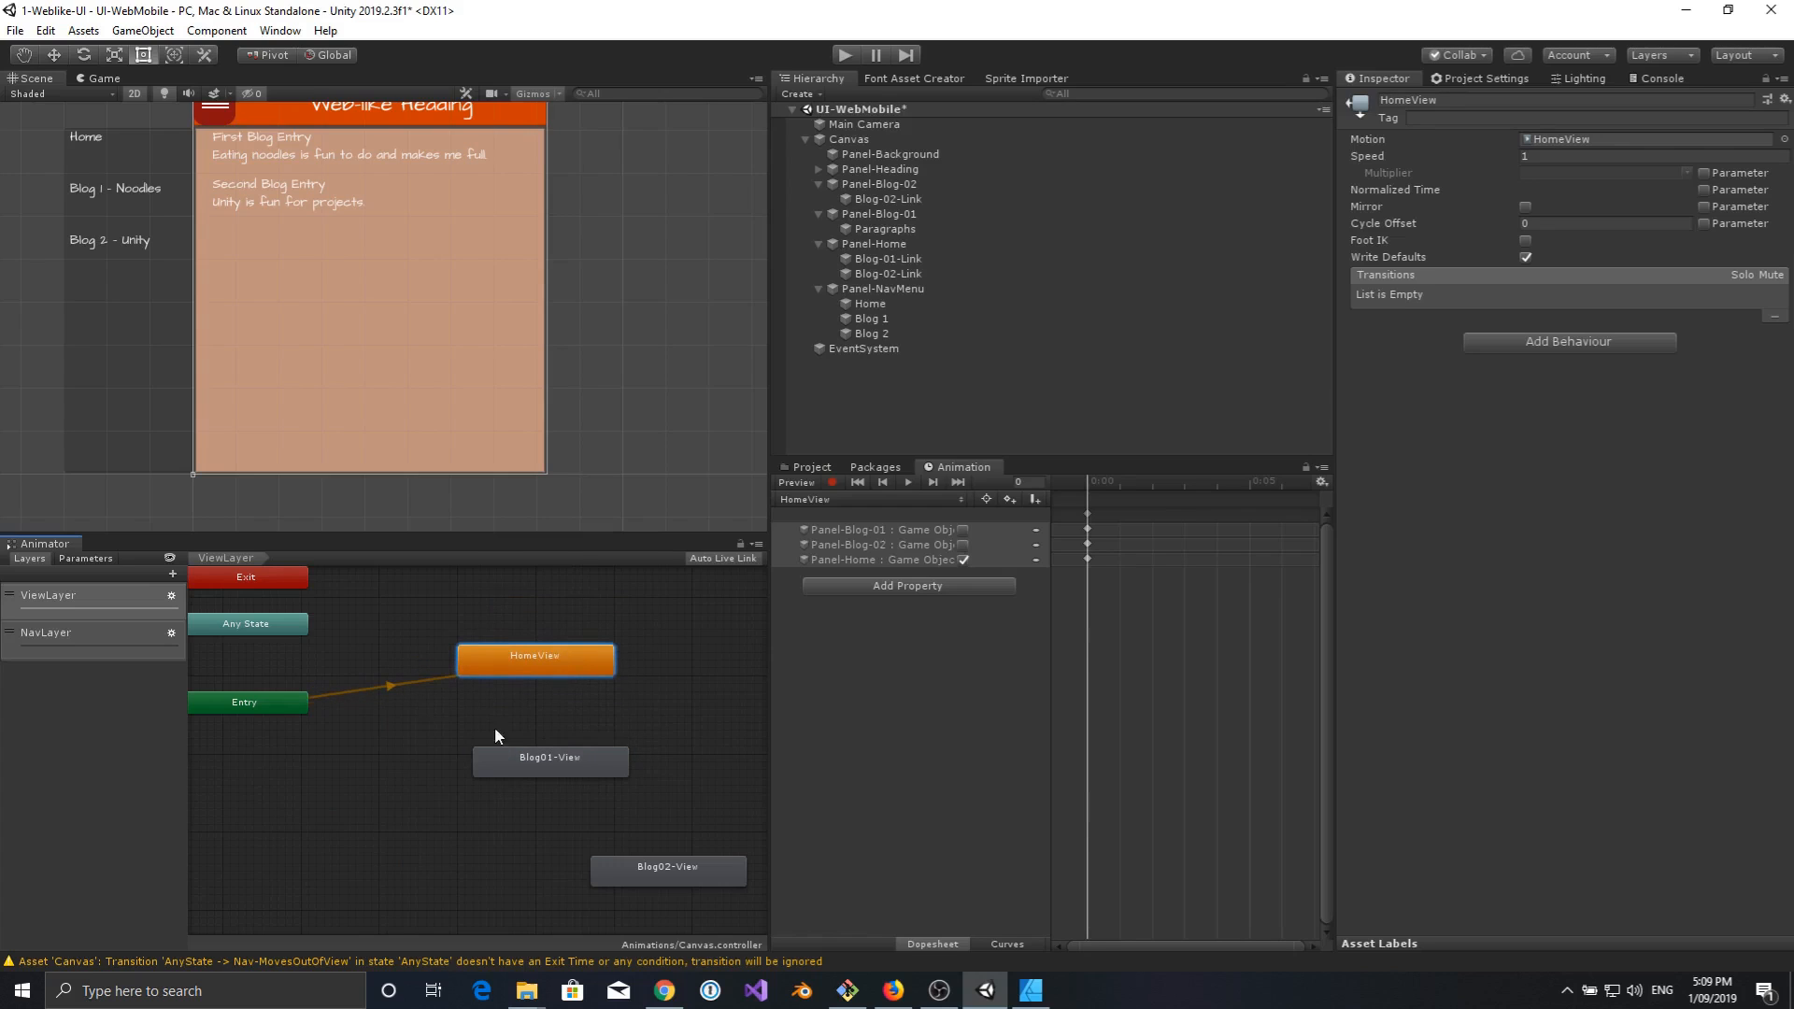
{"action": "left_click_drag", "start_coordinate": [292, 705], "coordinate": [579, 597]}
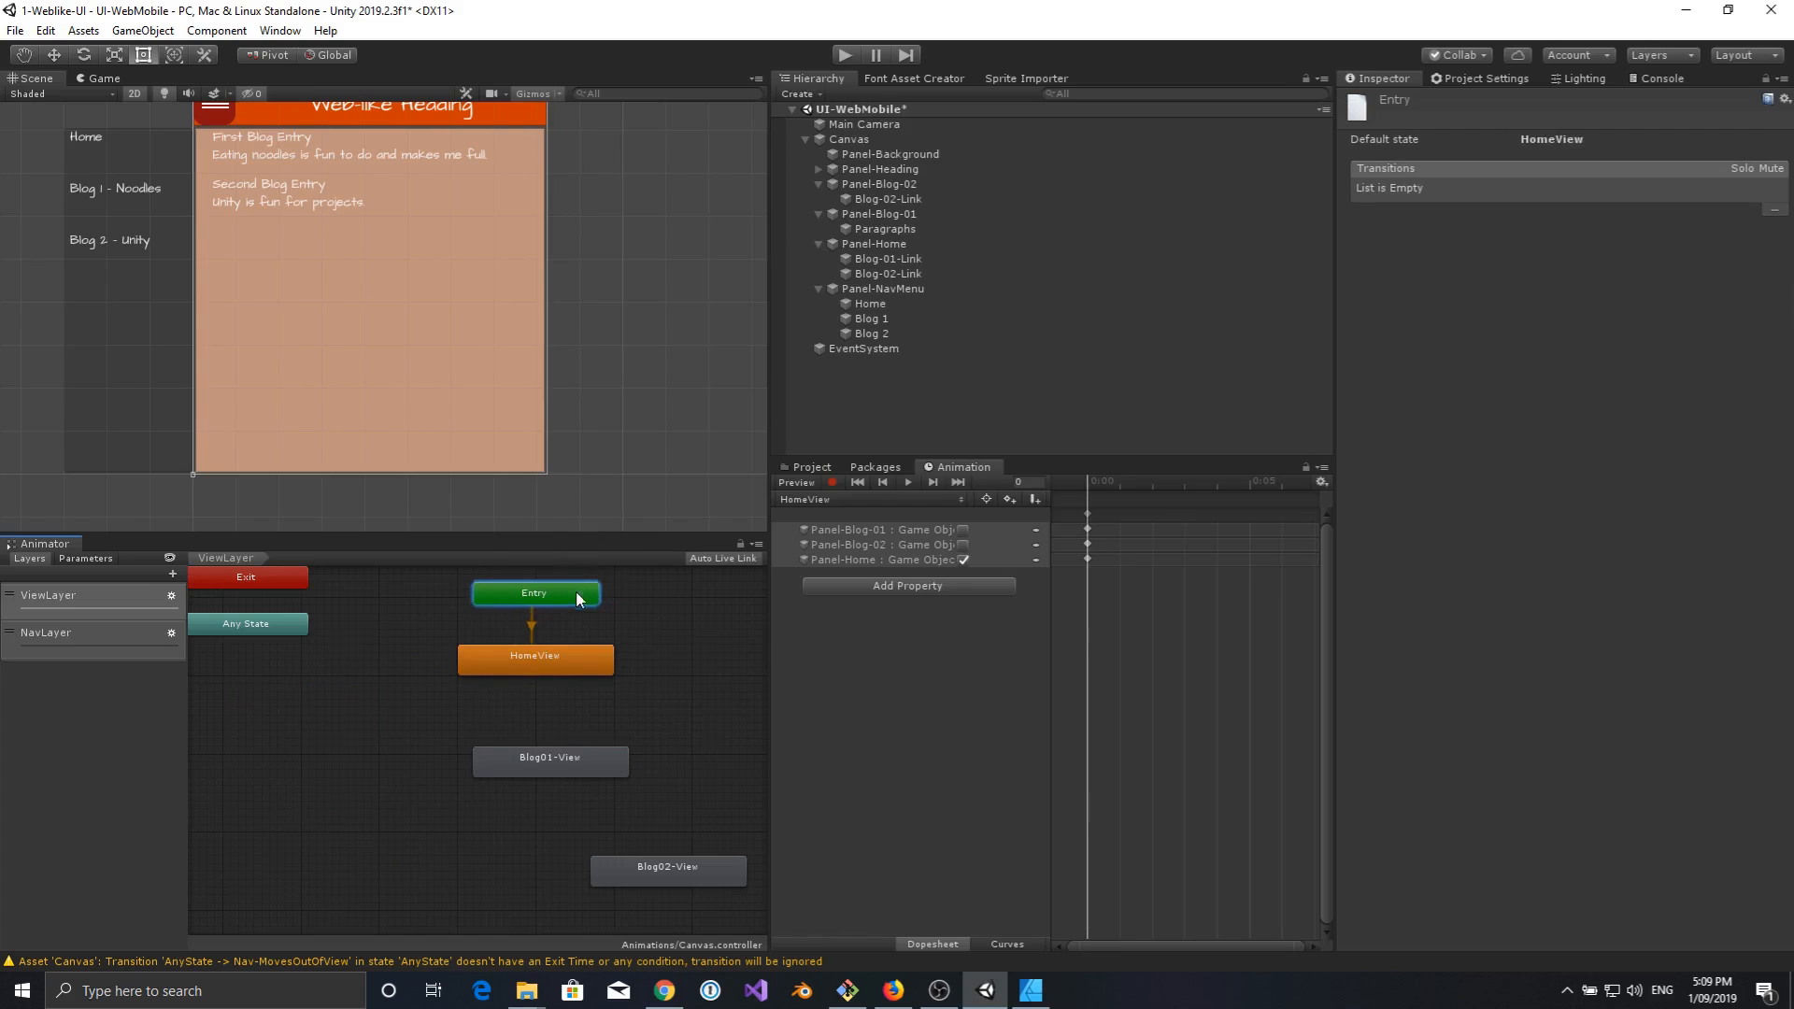
{"action": "left_click_drag", "start_coordinate": [557, 781], "coordinate": [541, 729]}
{"action": "left_click_drag", "start_coordinate": [613, 866], "coordinate": [503, 794]}
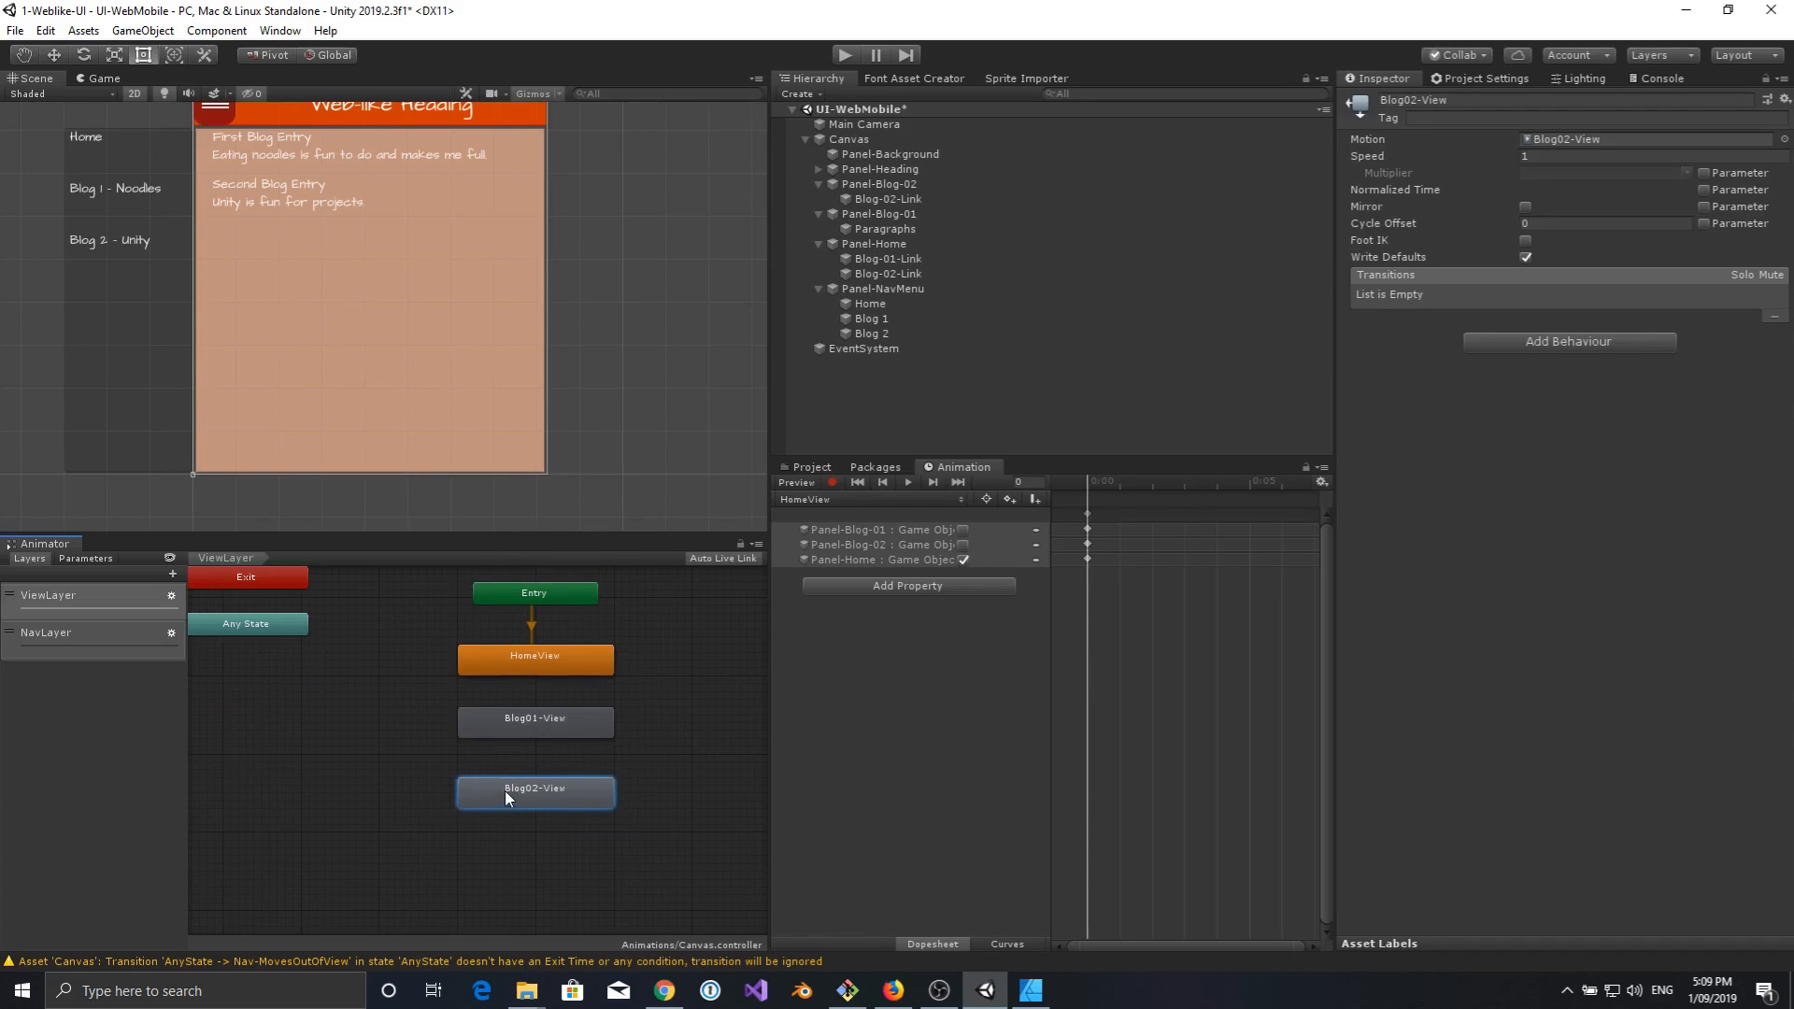
{"action": "left_click_drag", "start_coordinate": [513, 722], "coordinate": [513, 732]}
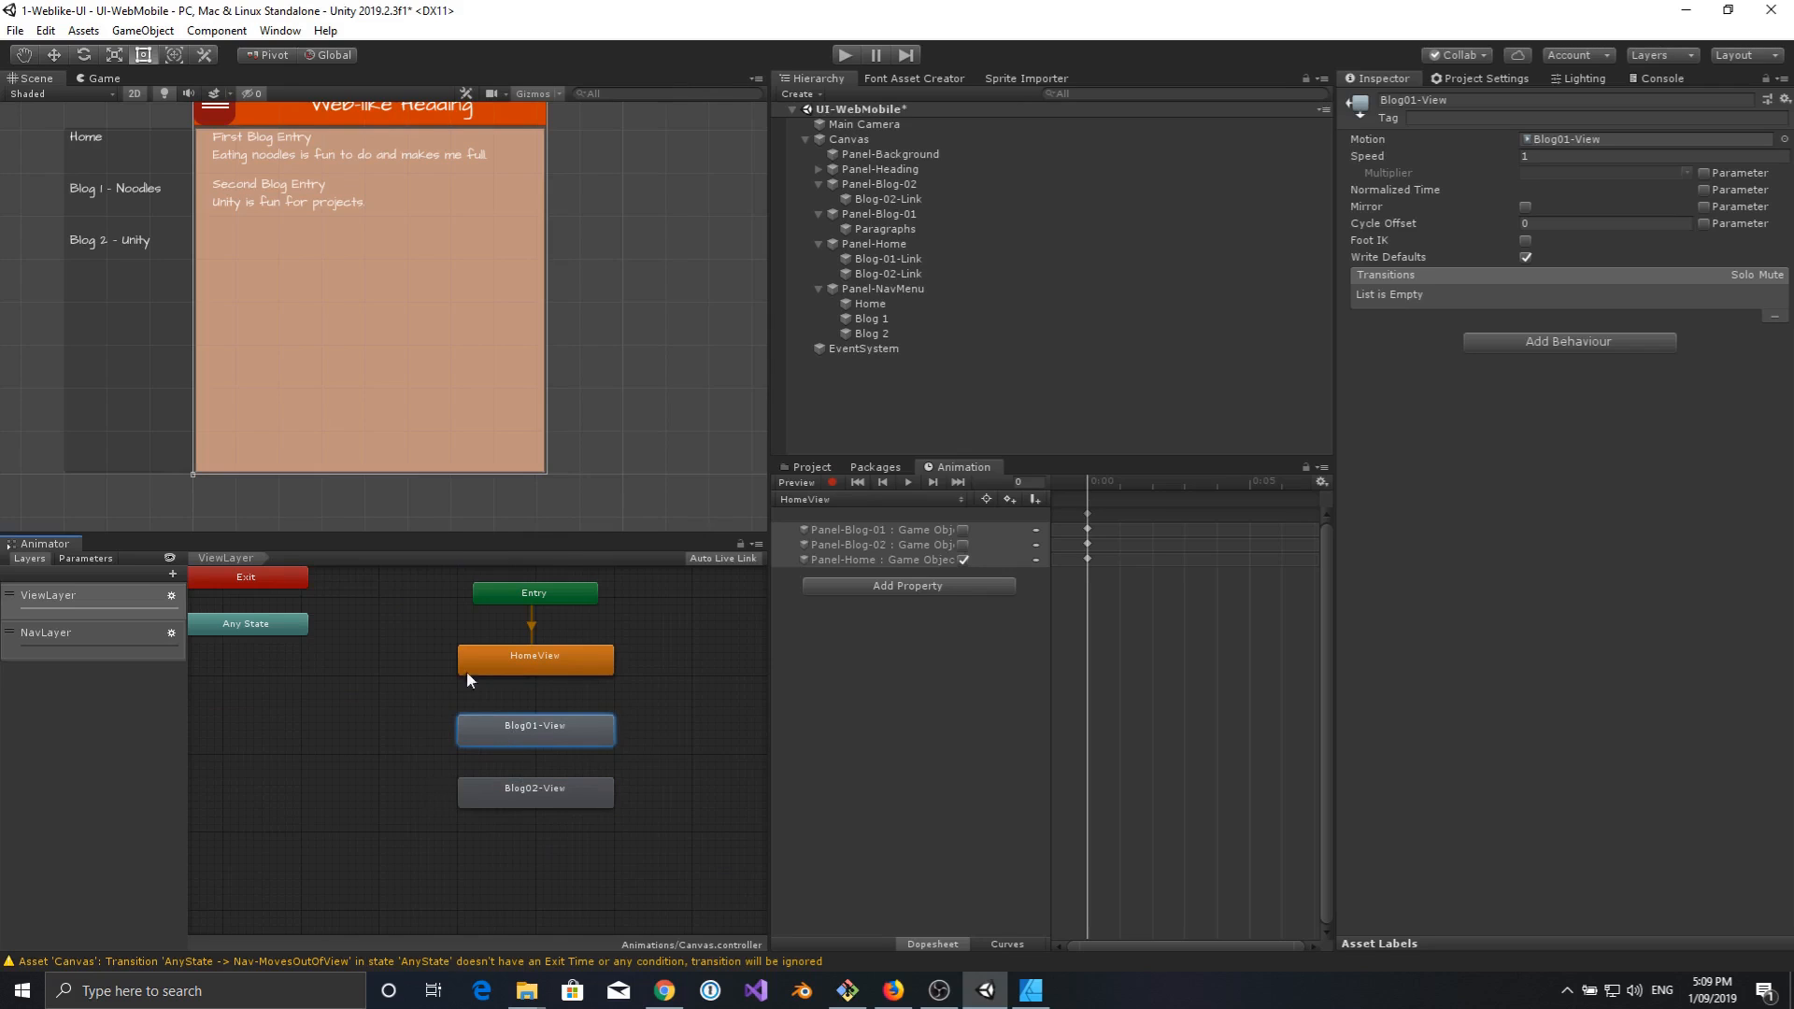
{"action": "left_click", "coordinate": [383, 752]}
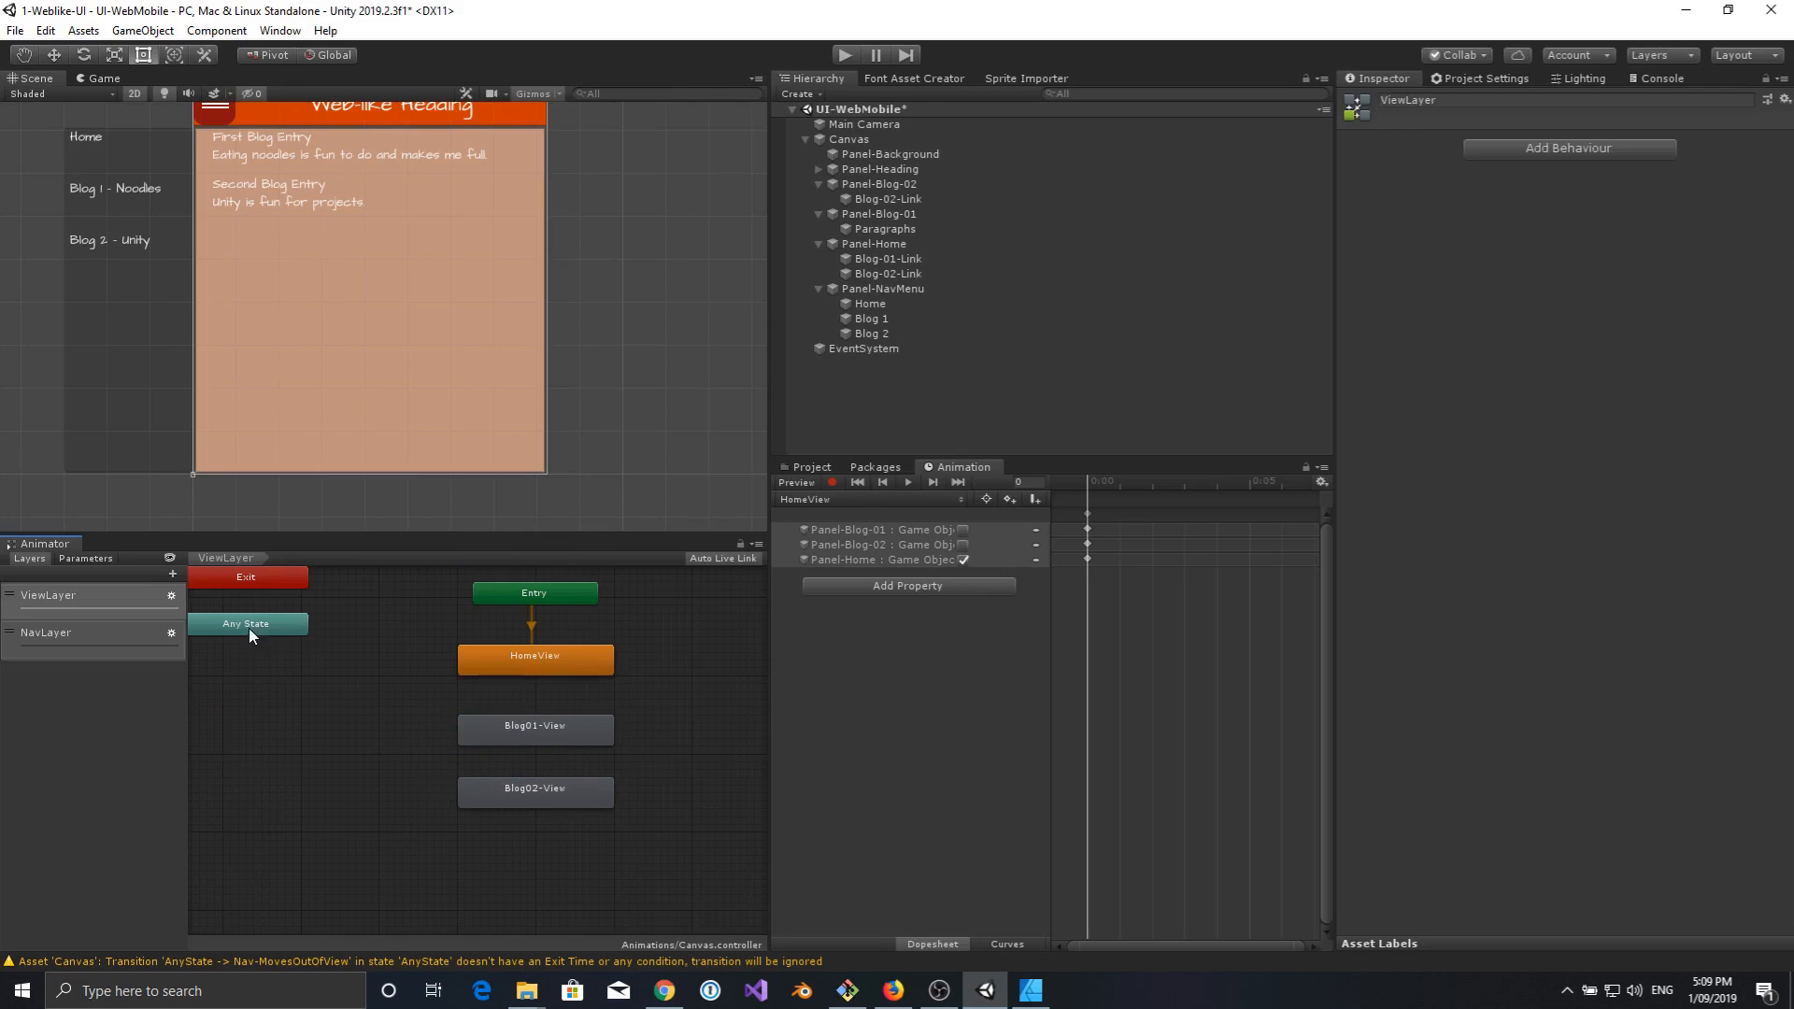
{"action": "left_click_drag", "start_coordinate": [249, 628], "coordinate": [276, 727]}
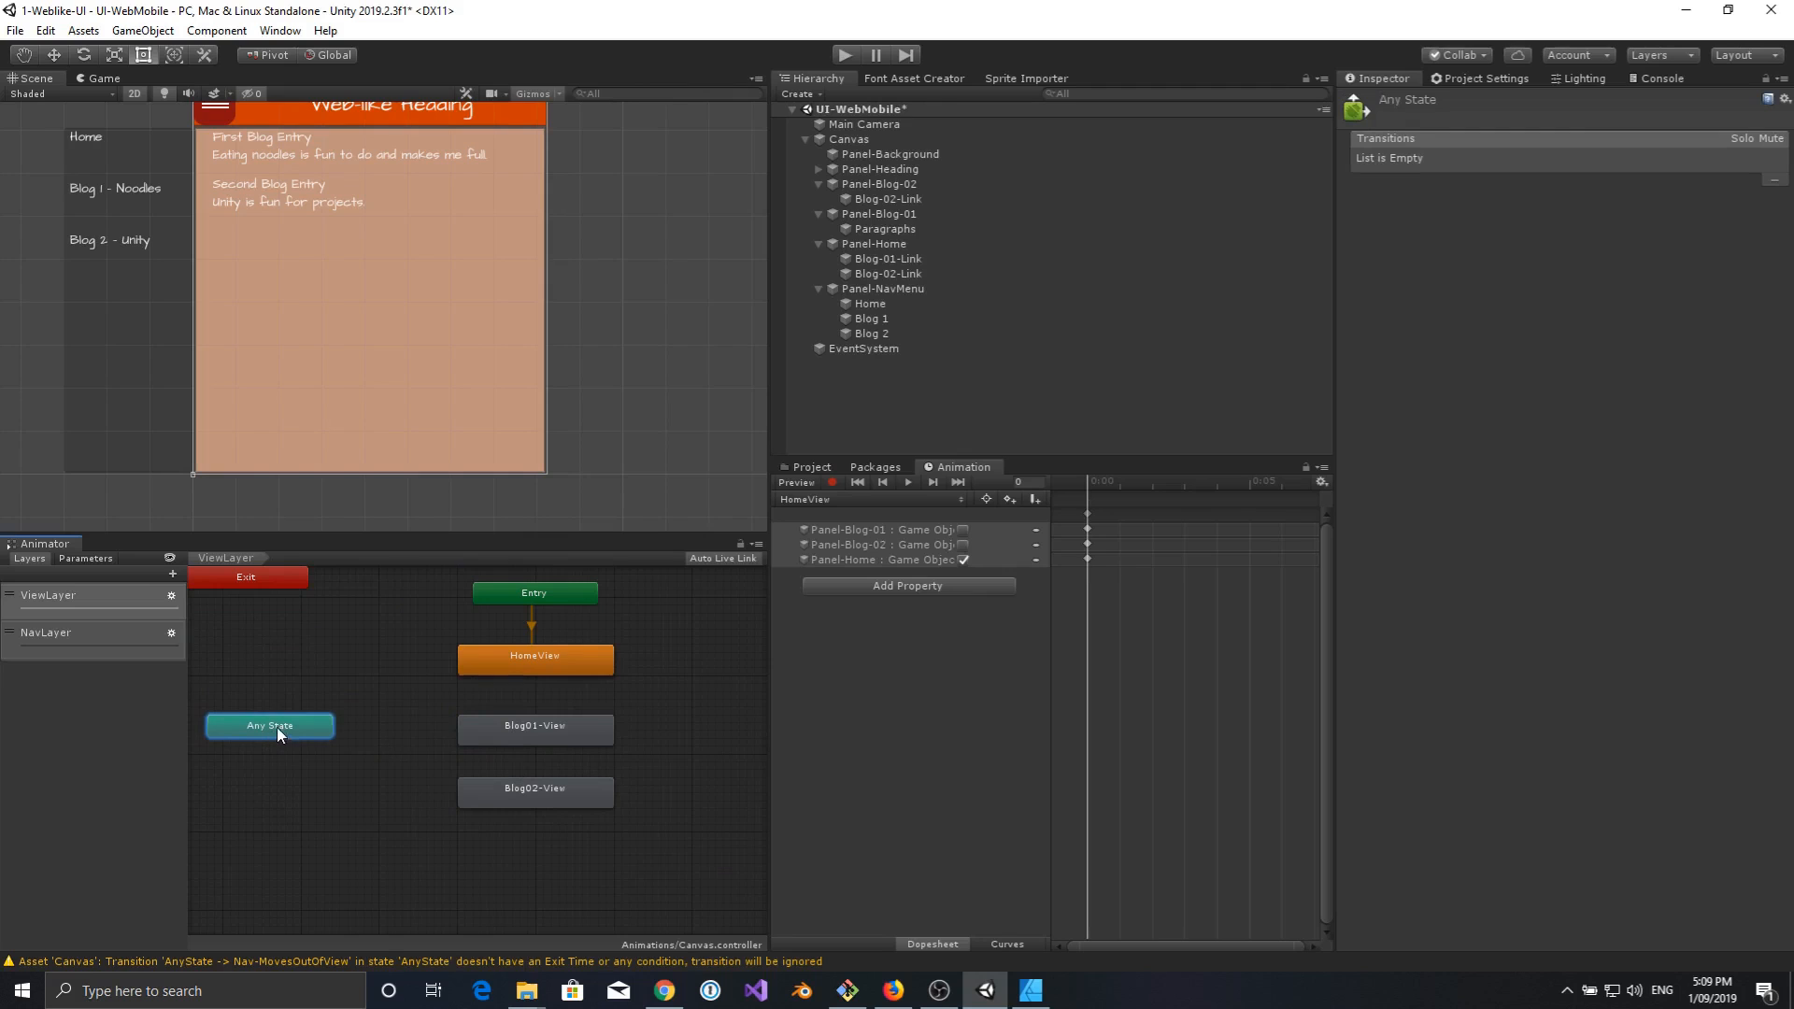
Create a transition from Any State to HomeView in ViewLayer with a GoHome condition.
{"action": "right_click", "coordinate": [277, 727]}
{"action": "left_click", "coordinate": [355, 730]}
{"action": "left_click", "coordinate": [513, 652]}
{"action": "left_click", "coordinate": [445, 684]}
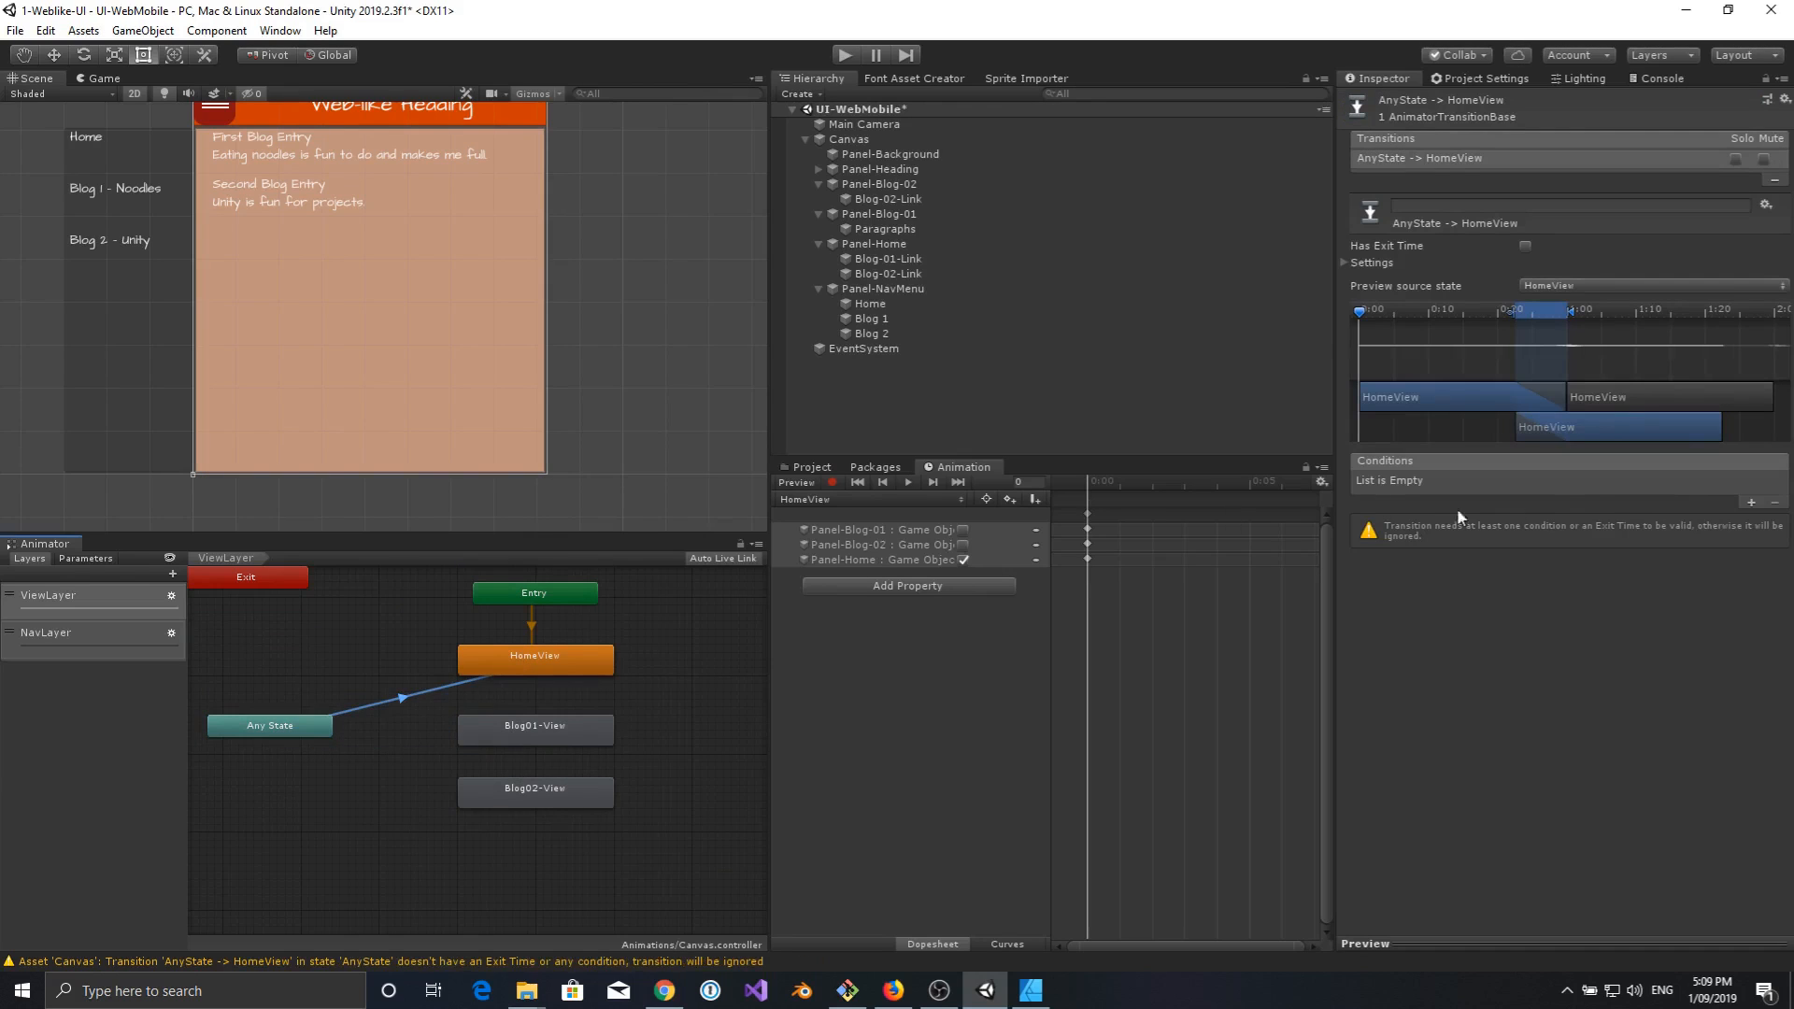
{"action": "left_click", "coordinate": [1751, 501]}
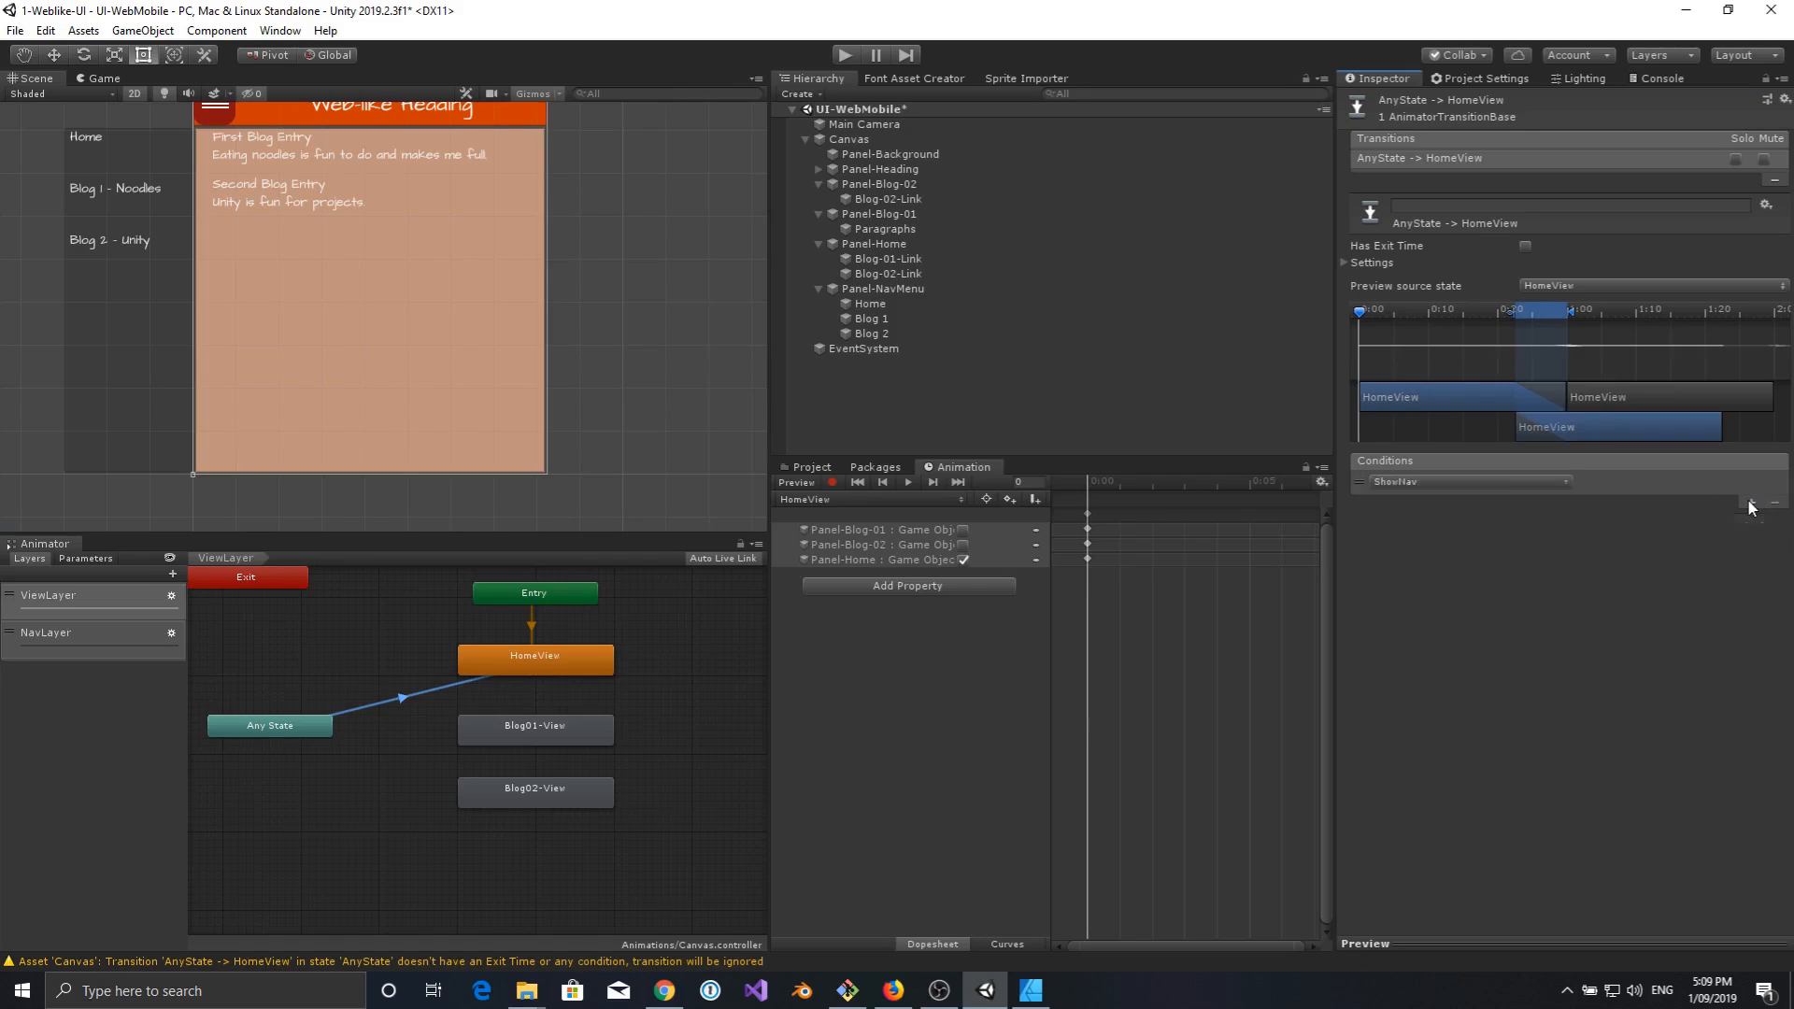
{"action": "left_click", "coordinate": [1454, 482]}
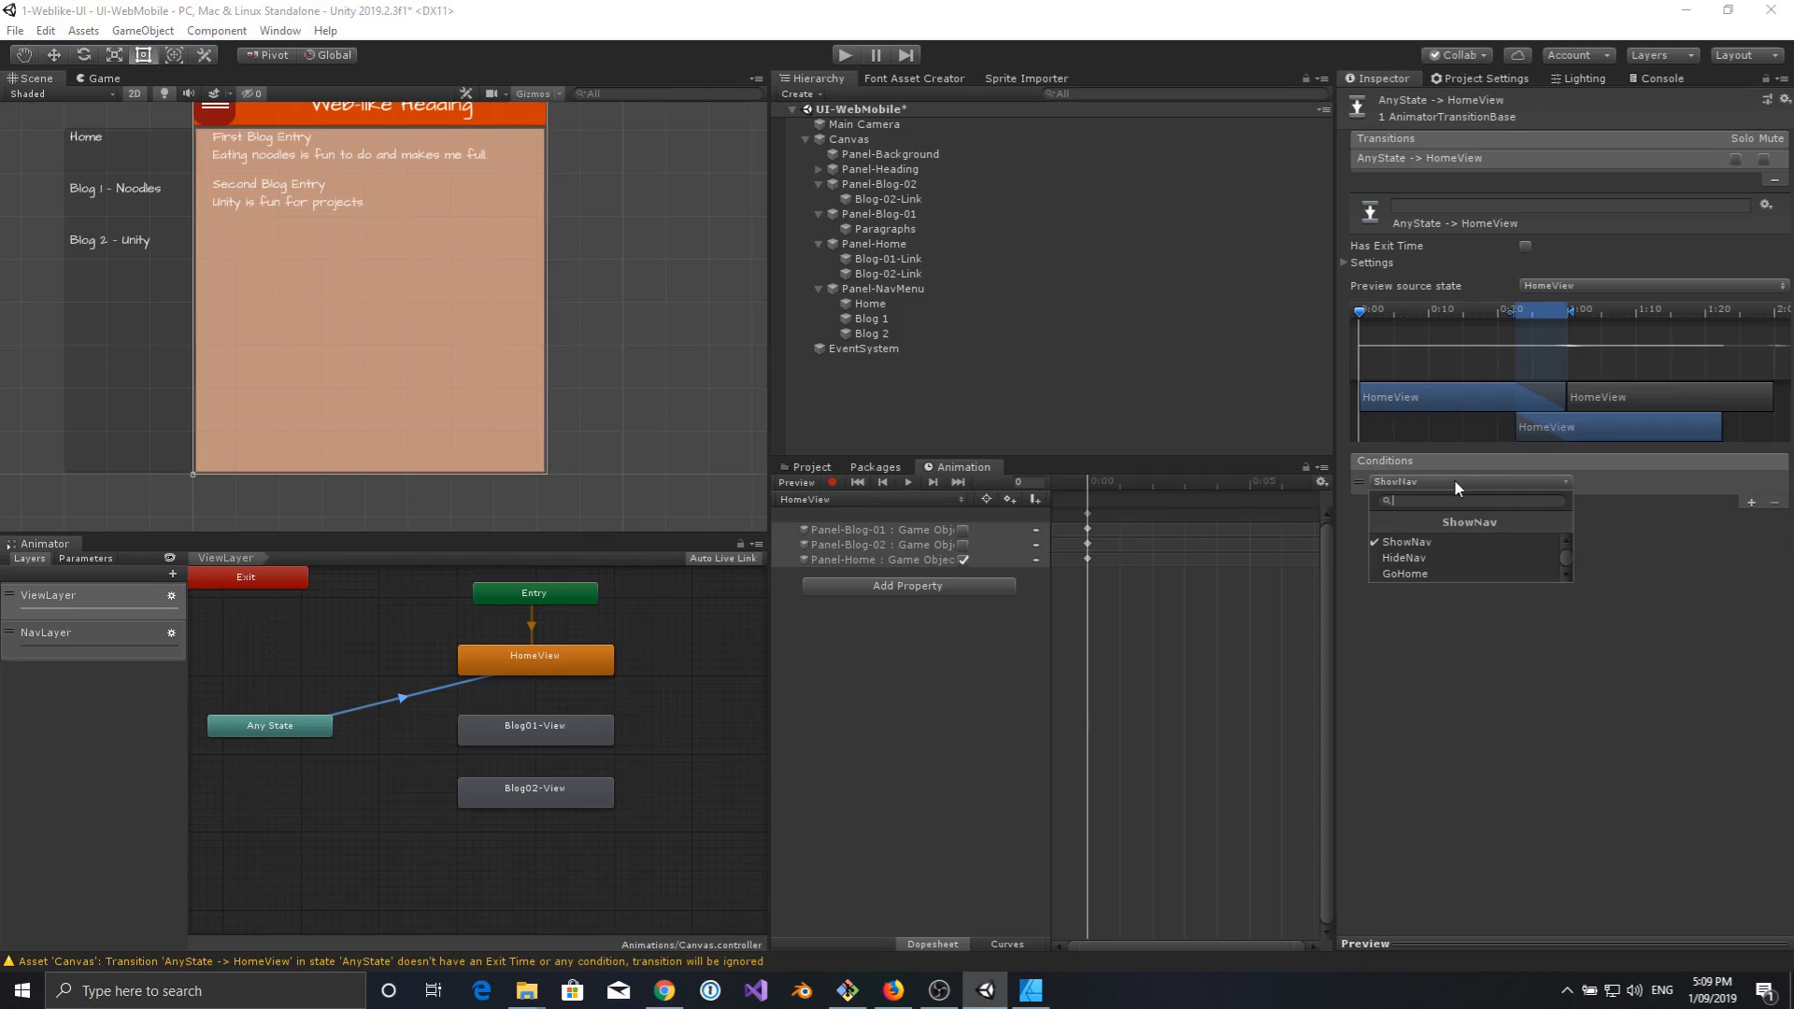
{"action": "left_click", "coordinate": [1450, 572]}
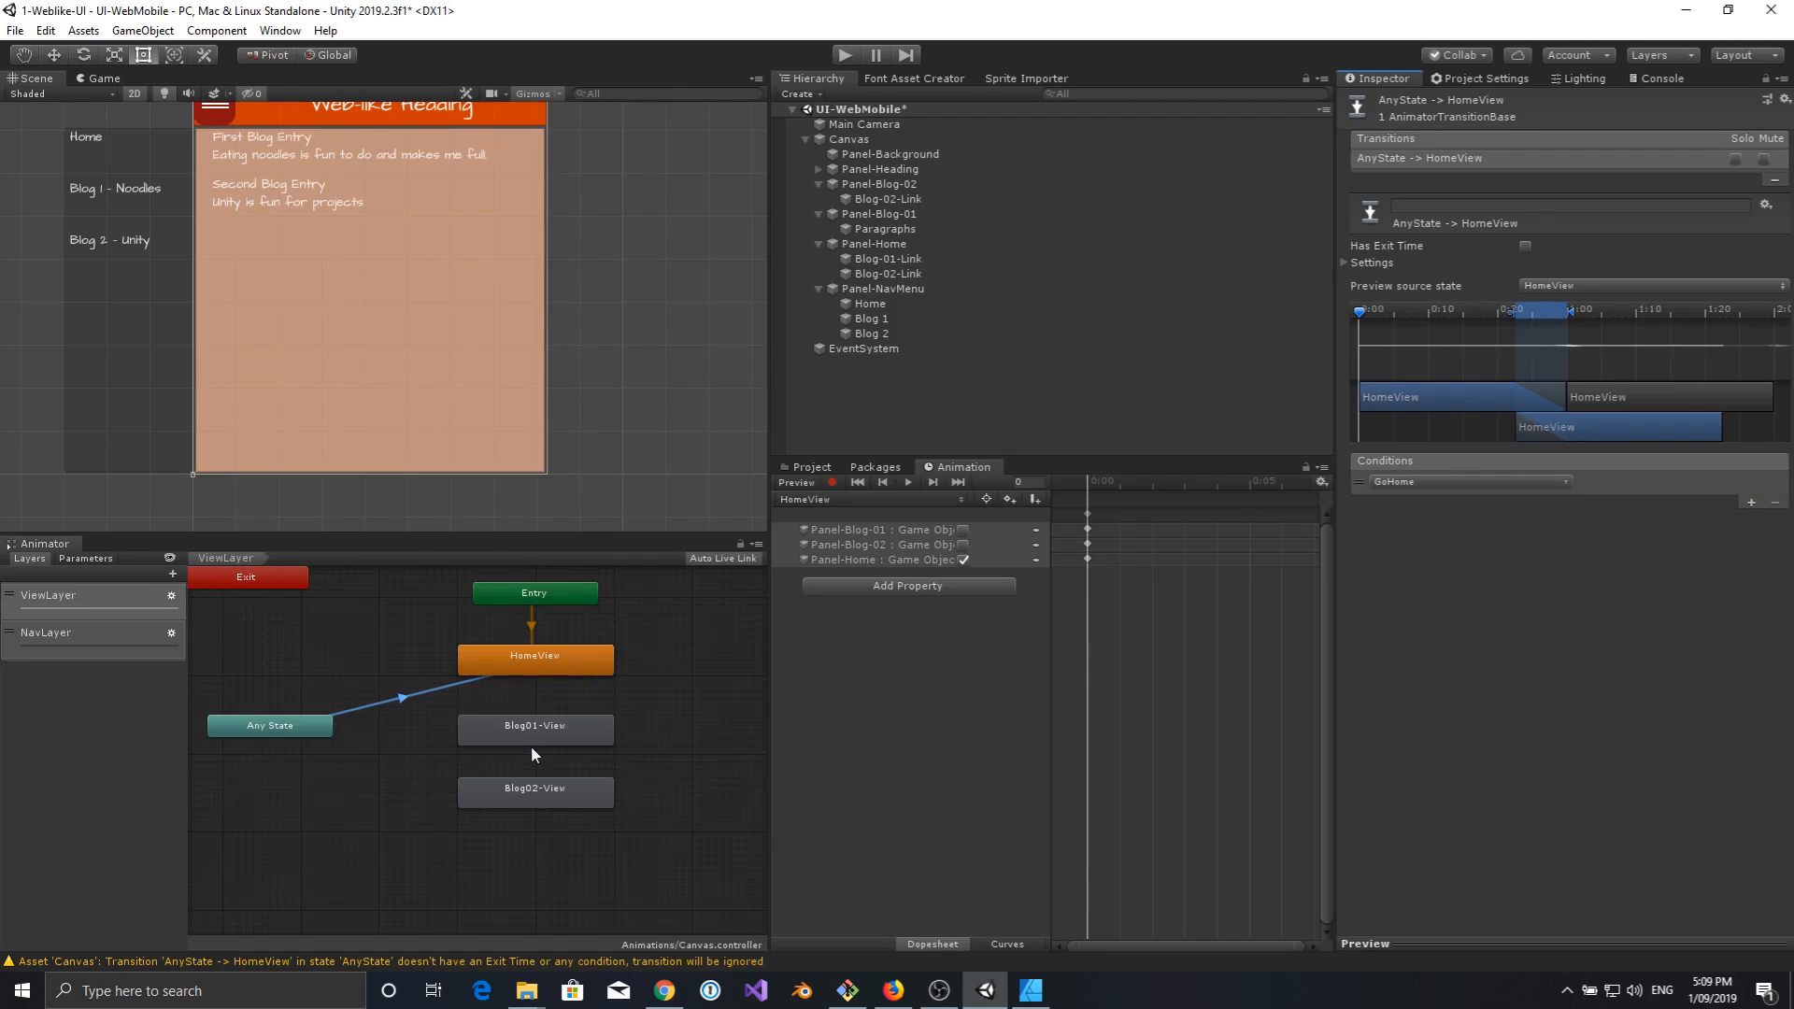
Create a transition from Any State to Blog01-View in ViewLayer with a GoBlog01 condition.
{"action": "right_click", "coordinate": [294, 726]}
{"action": "left_click", "coordinate": [341, 740]}
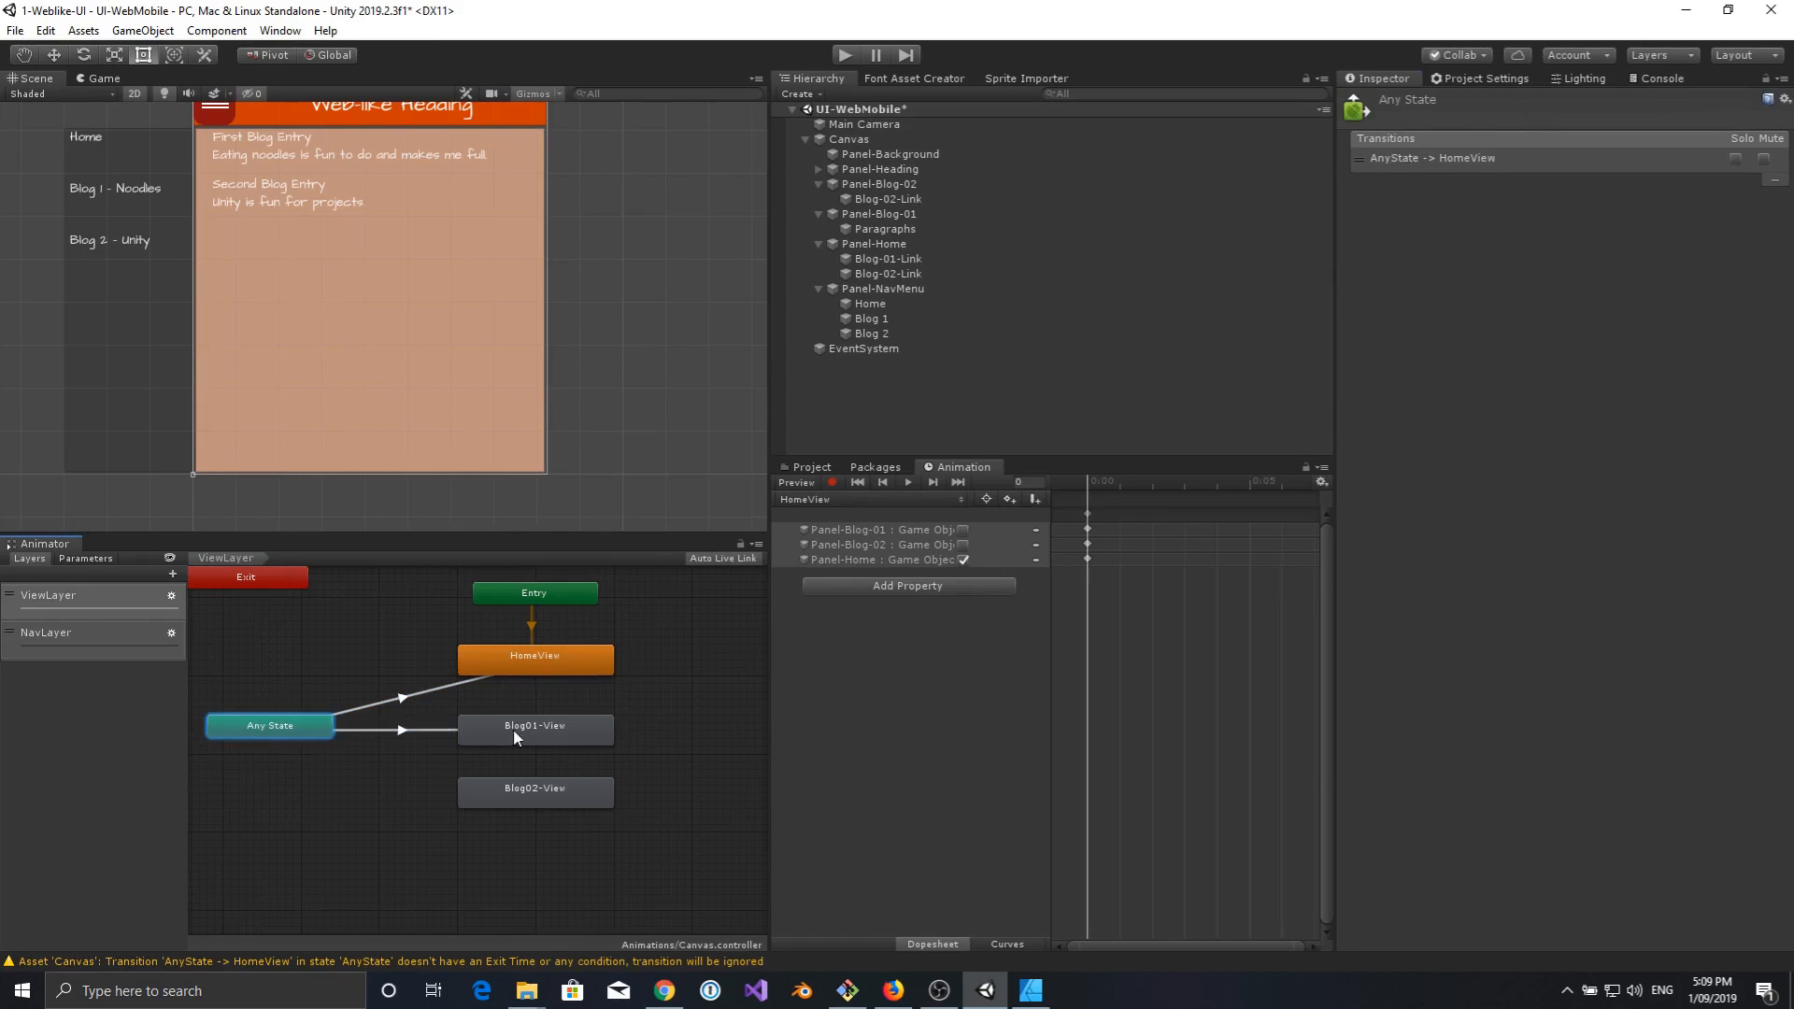
{"action": "left_click", "coordinate": [513, 729]}
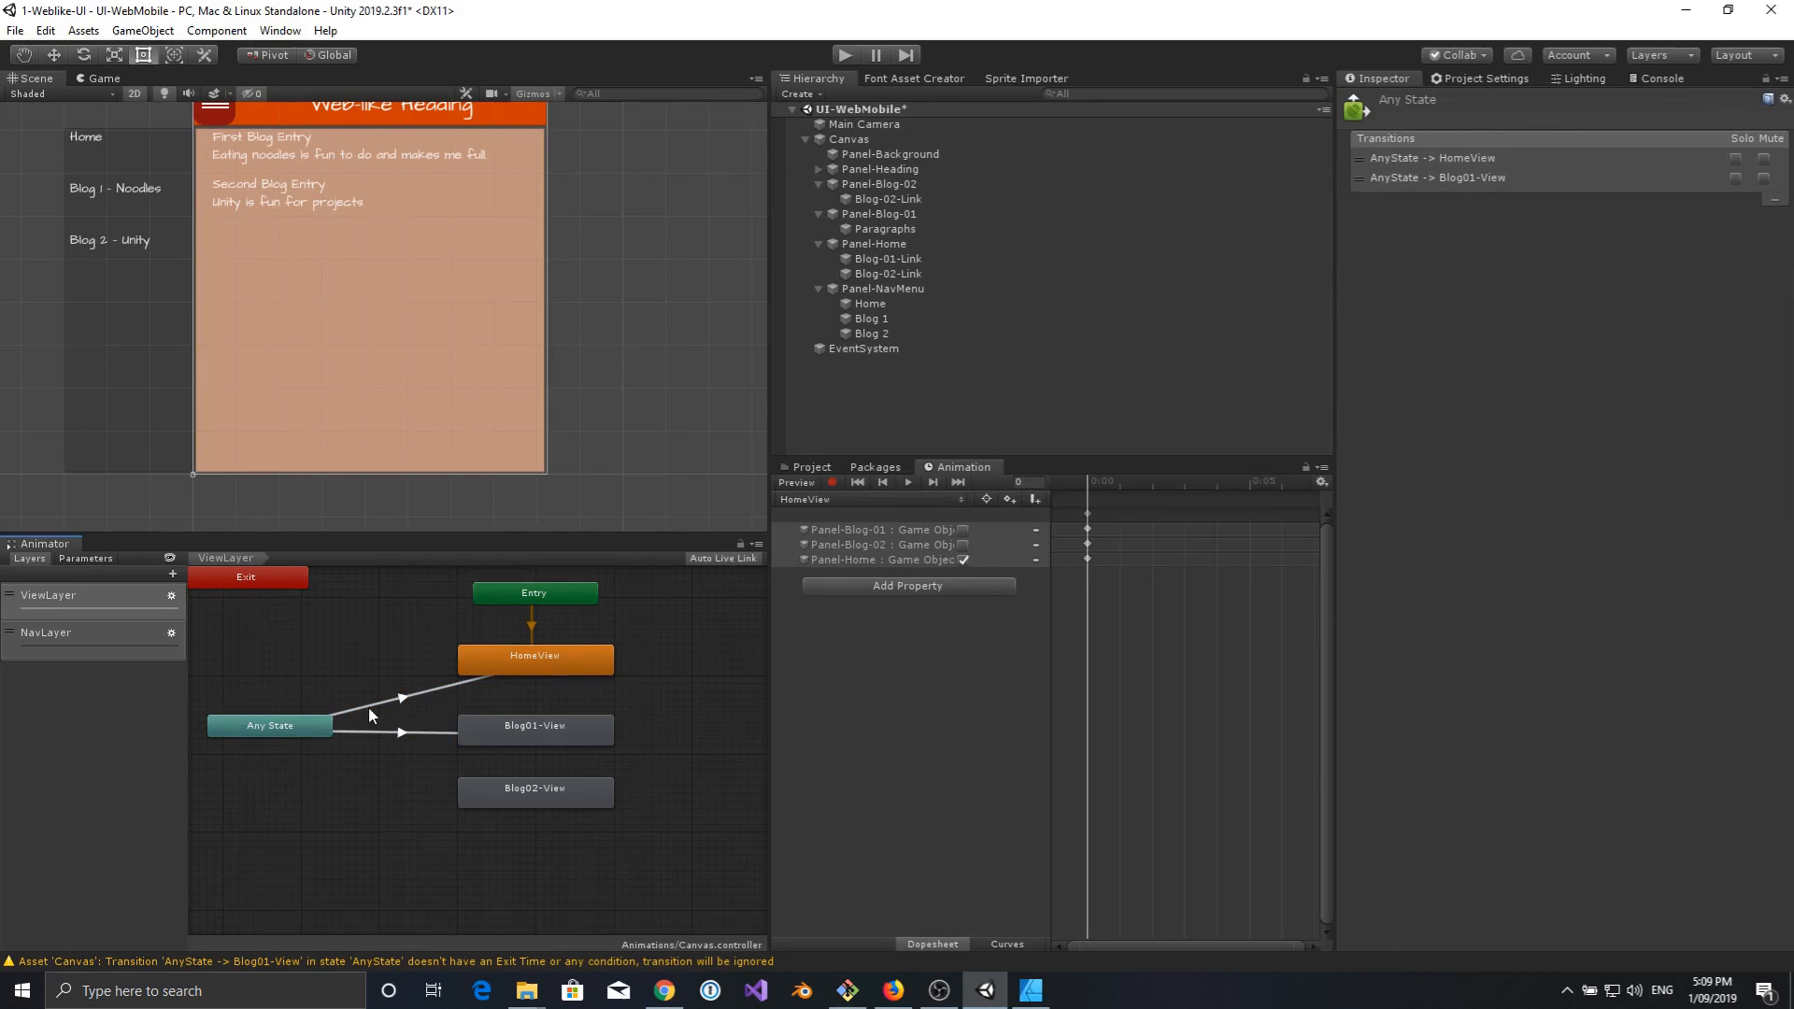
{"action": "left_click", "coordinate": [394, 736]}
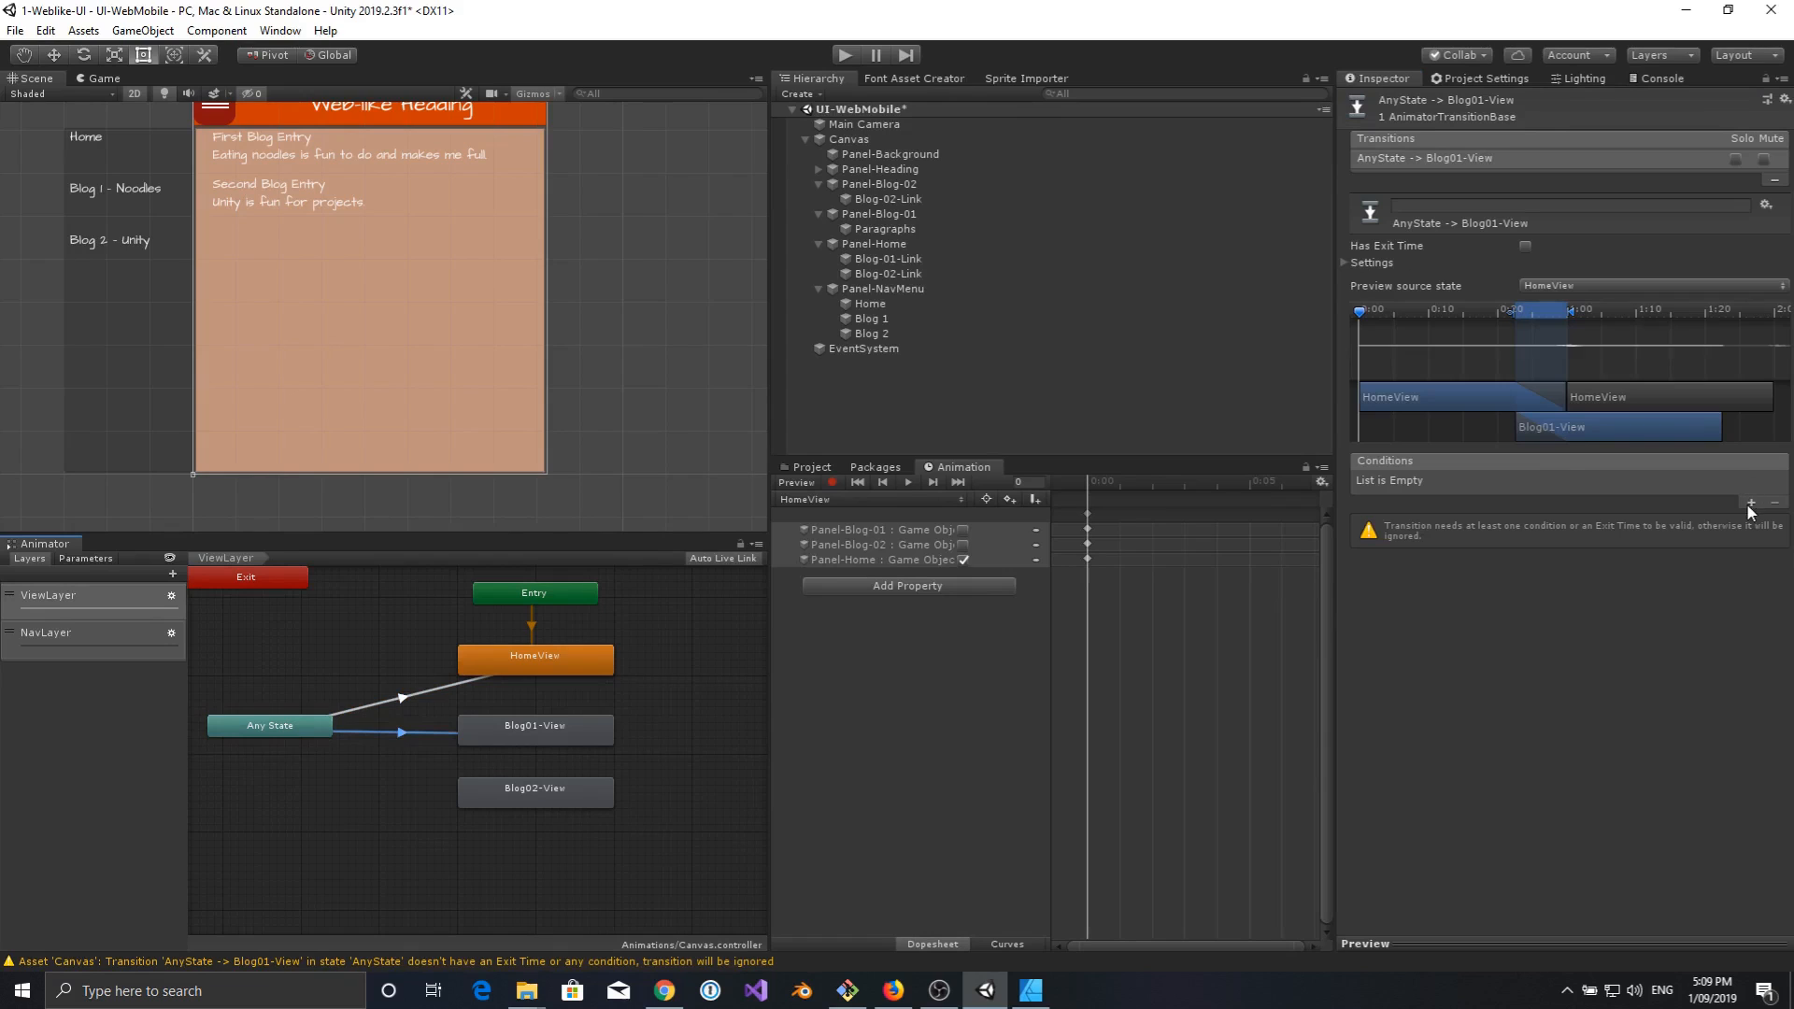
{"action": "left_click", "coordinate": [1751, 502]}
{"action": "left_click", "coordinate": [1550, 483]}
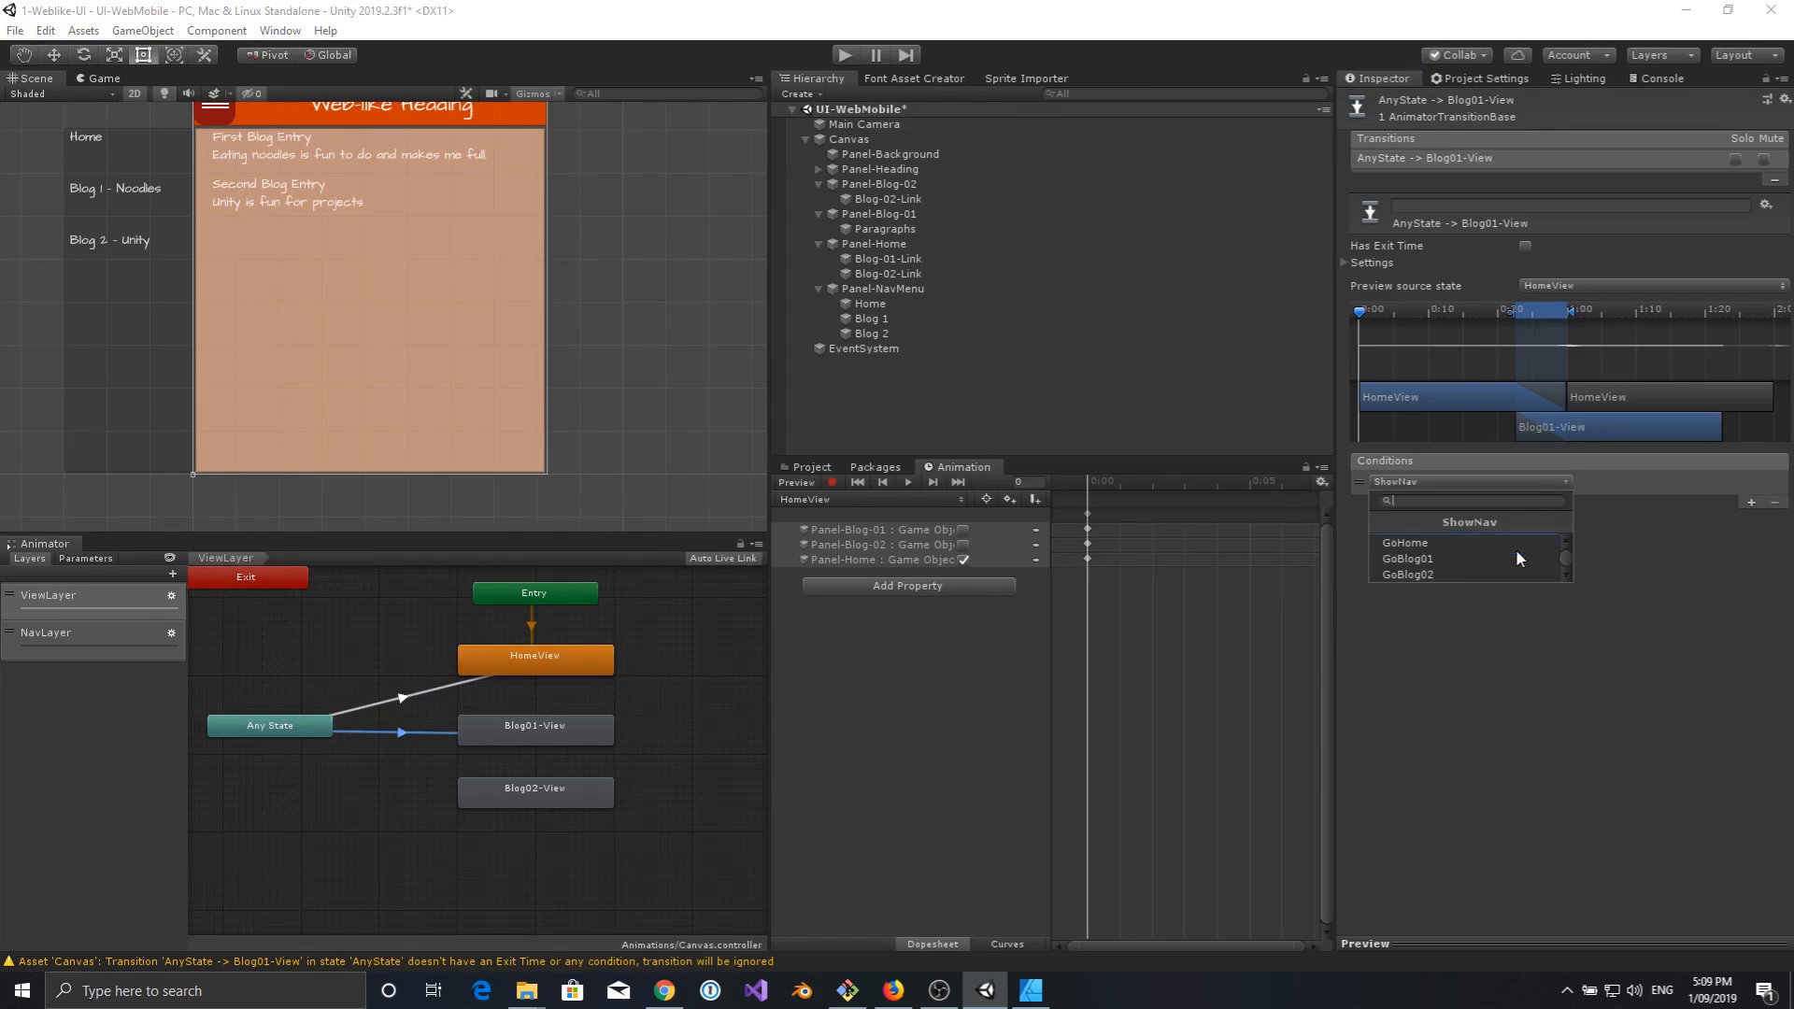
{"action": "left_click", "coordinate": [1447, 560]}
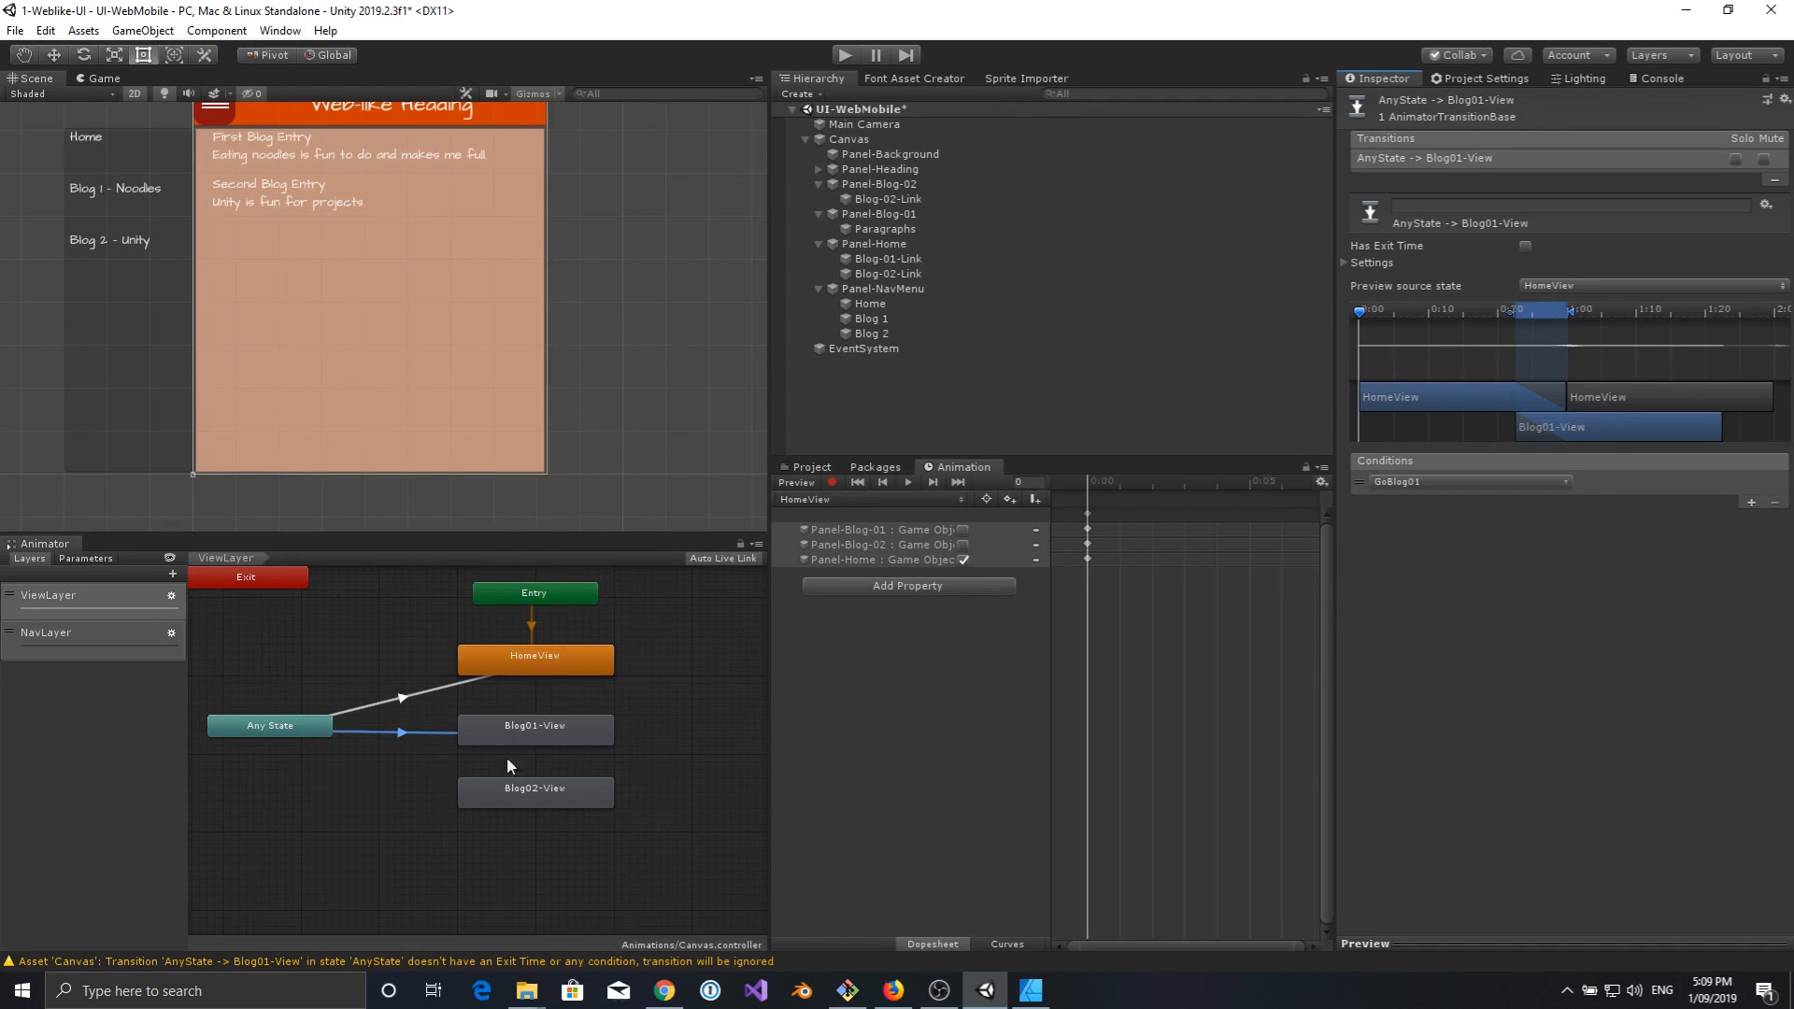
Create a transition from Any State to Blog02-View in ViewLayer with a GoBlog02 condition.
{"action": "right_click", "coordinate": [290, 727]}
{"action": "left_click", "coordinate": [374, 740]}
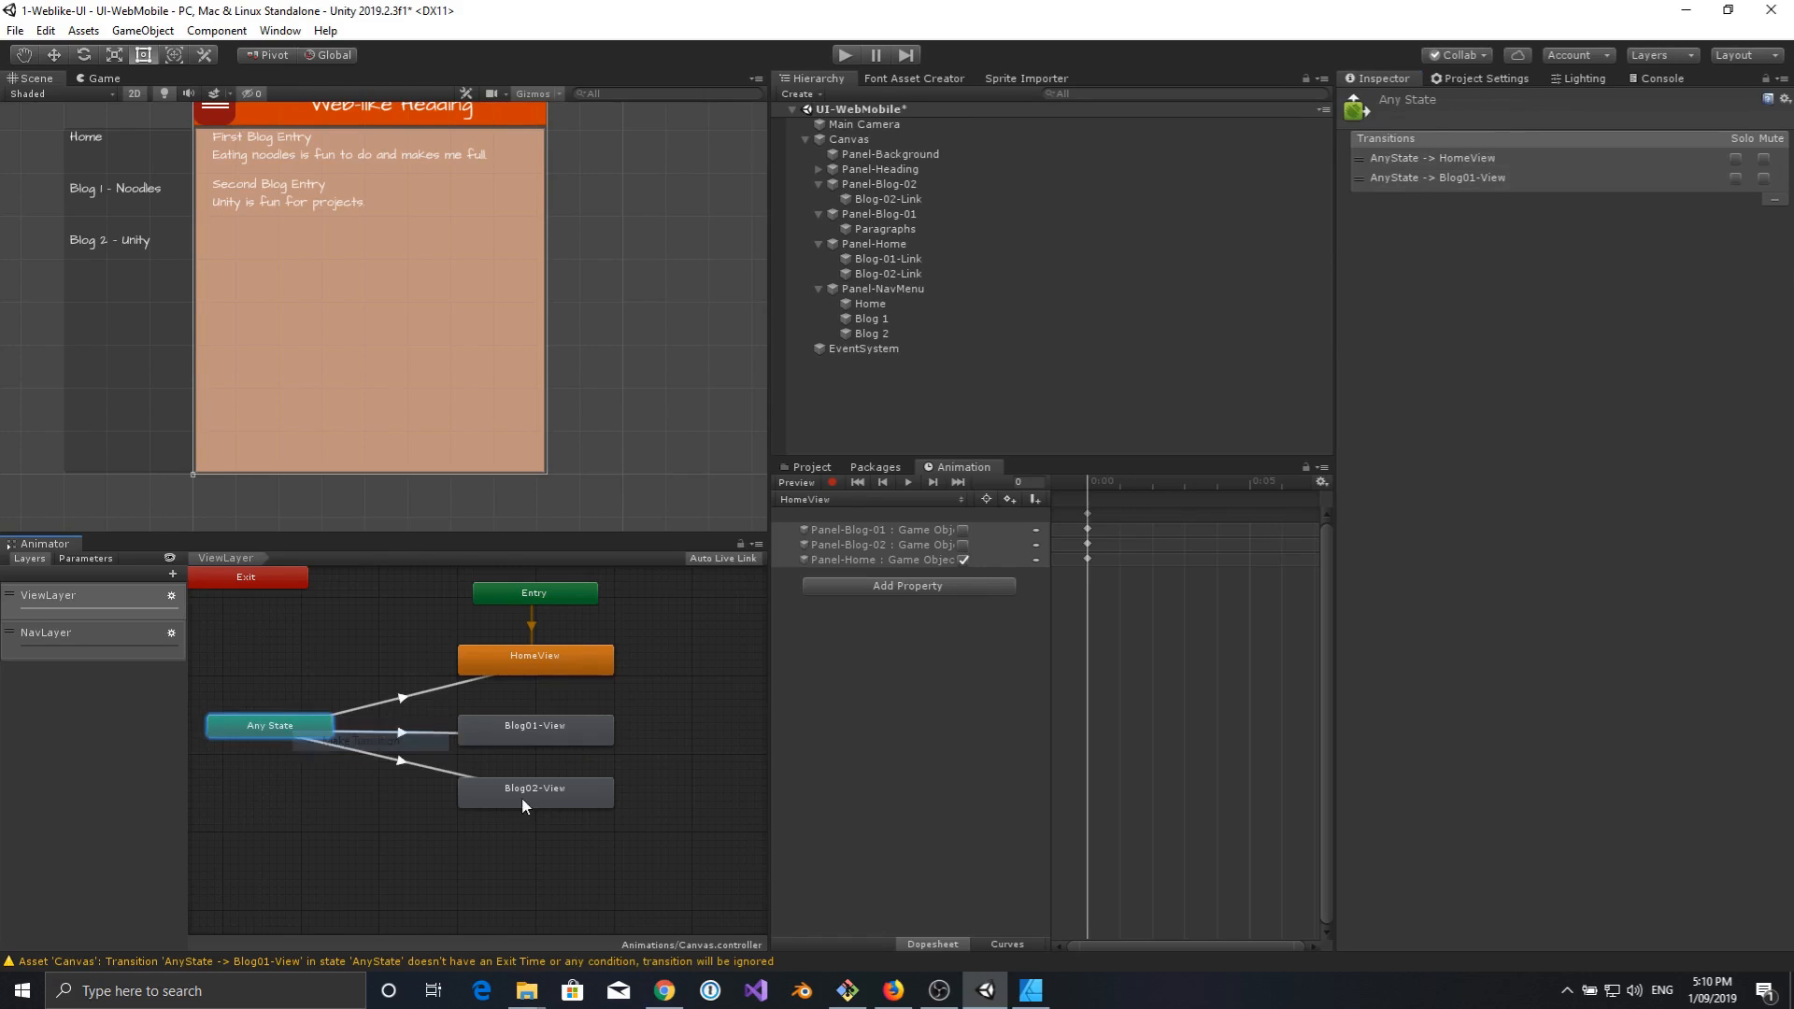
{"action": "left_click", "coordinate": [524, 794]}
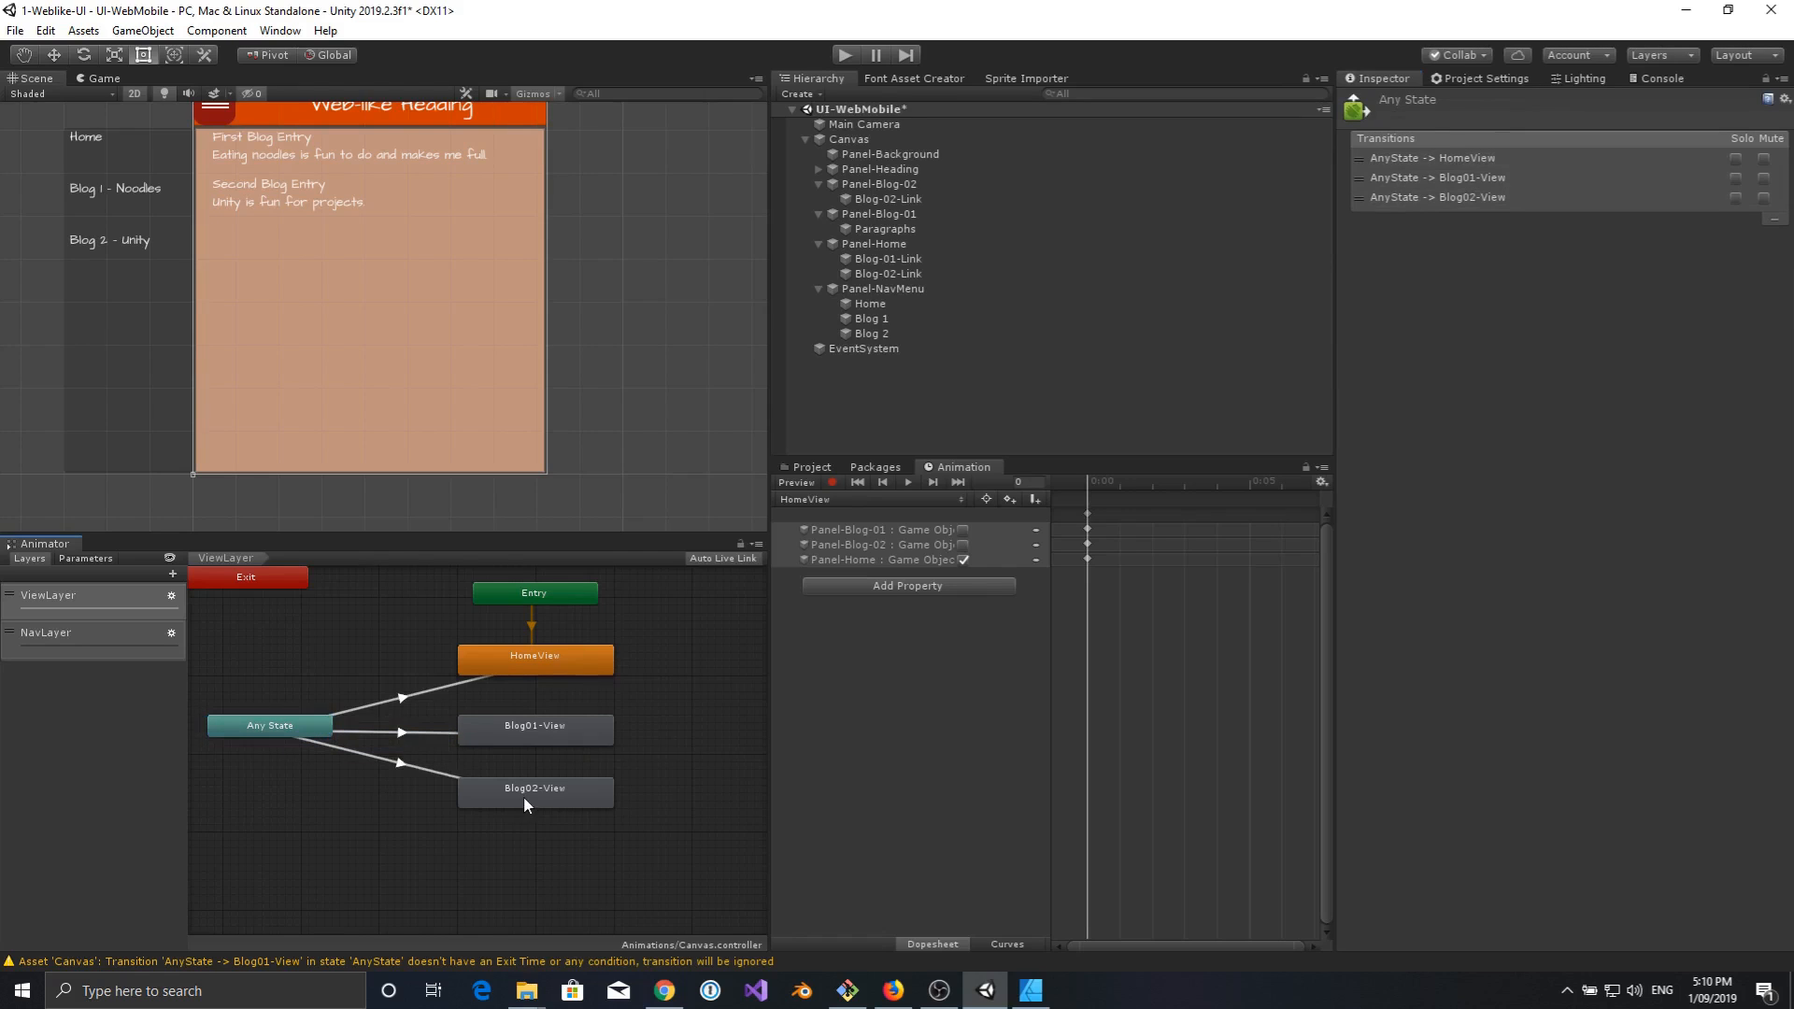
{"action": "left_click", "coordinate": [412, 767]}
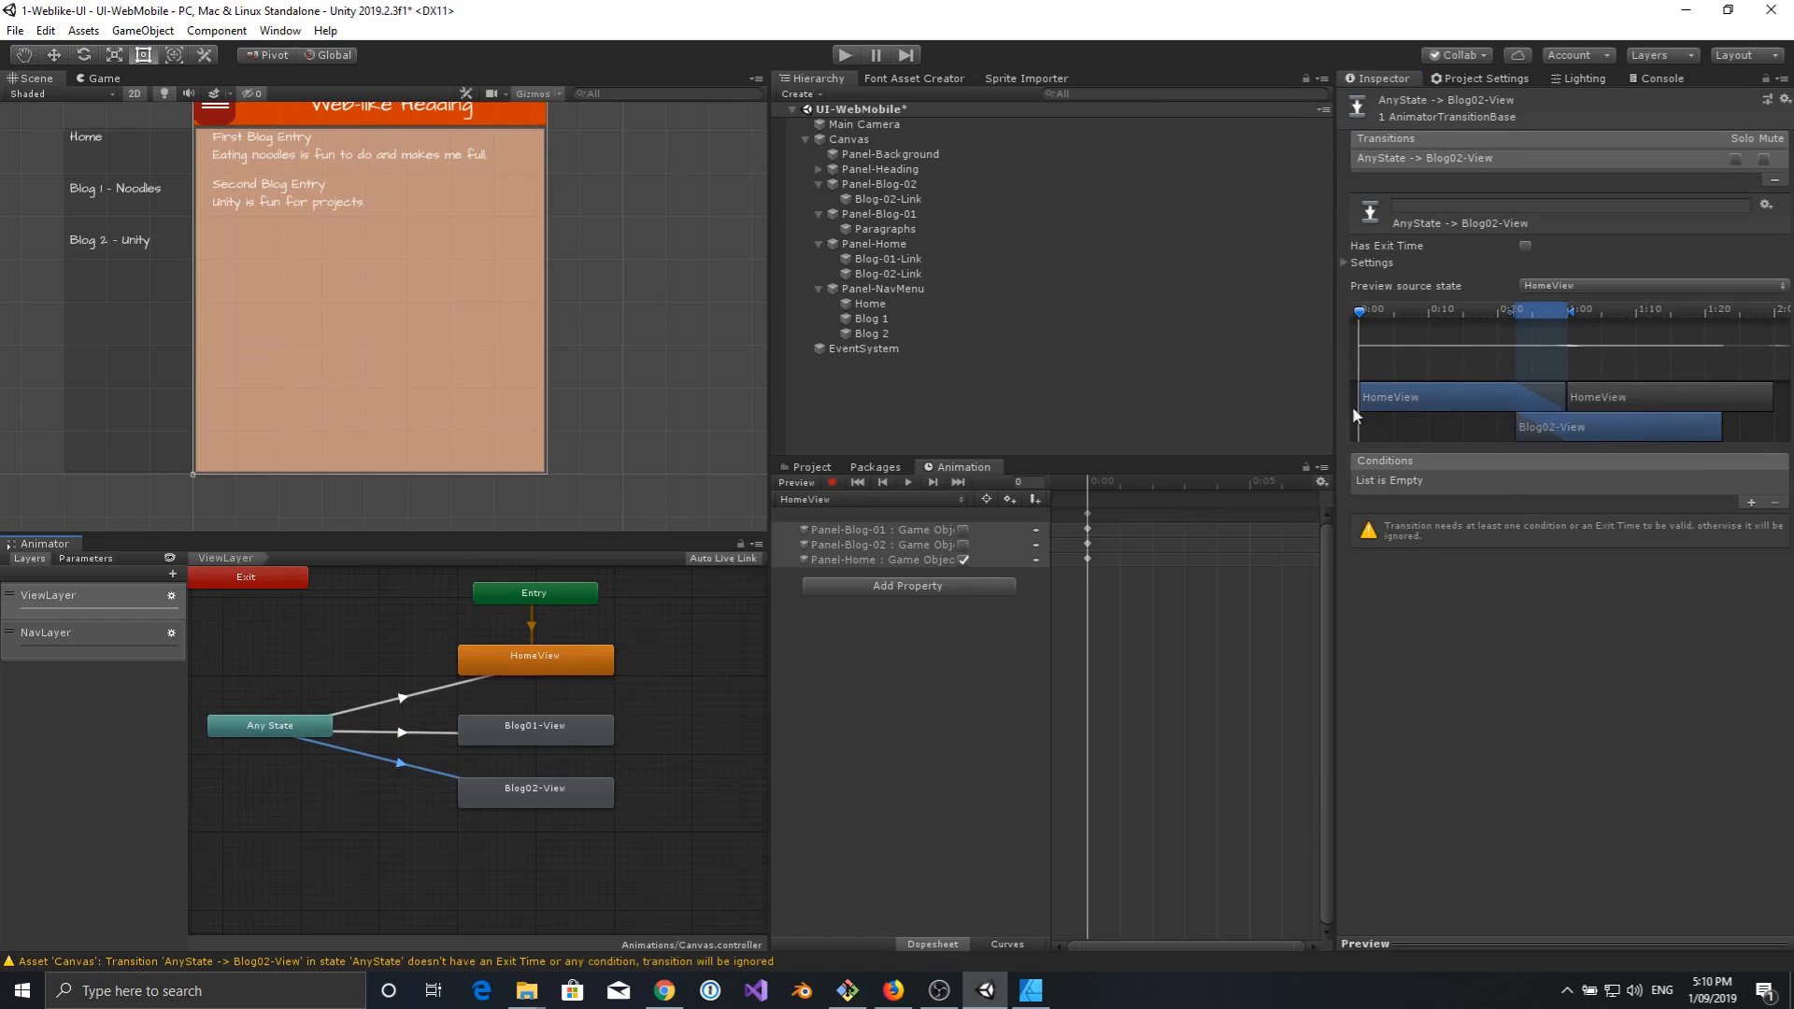
{"action": "left_click", "coordinate": [1752, 503]}
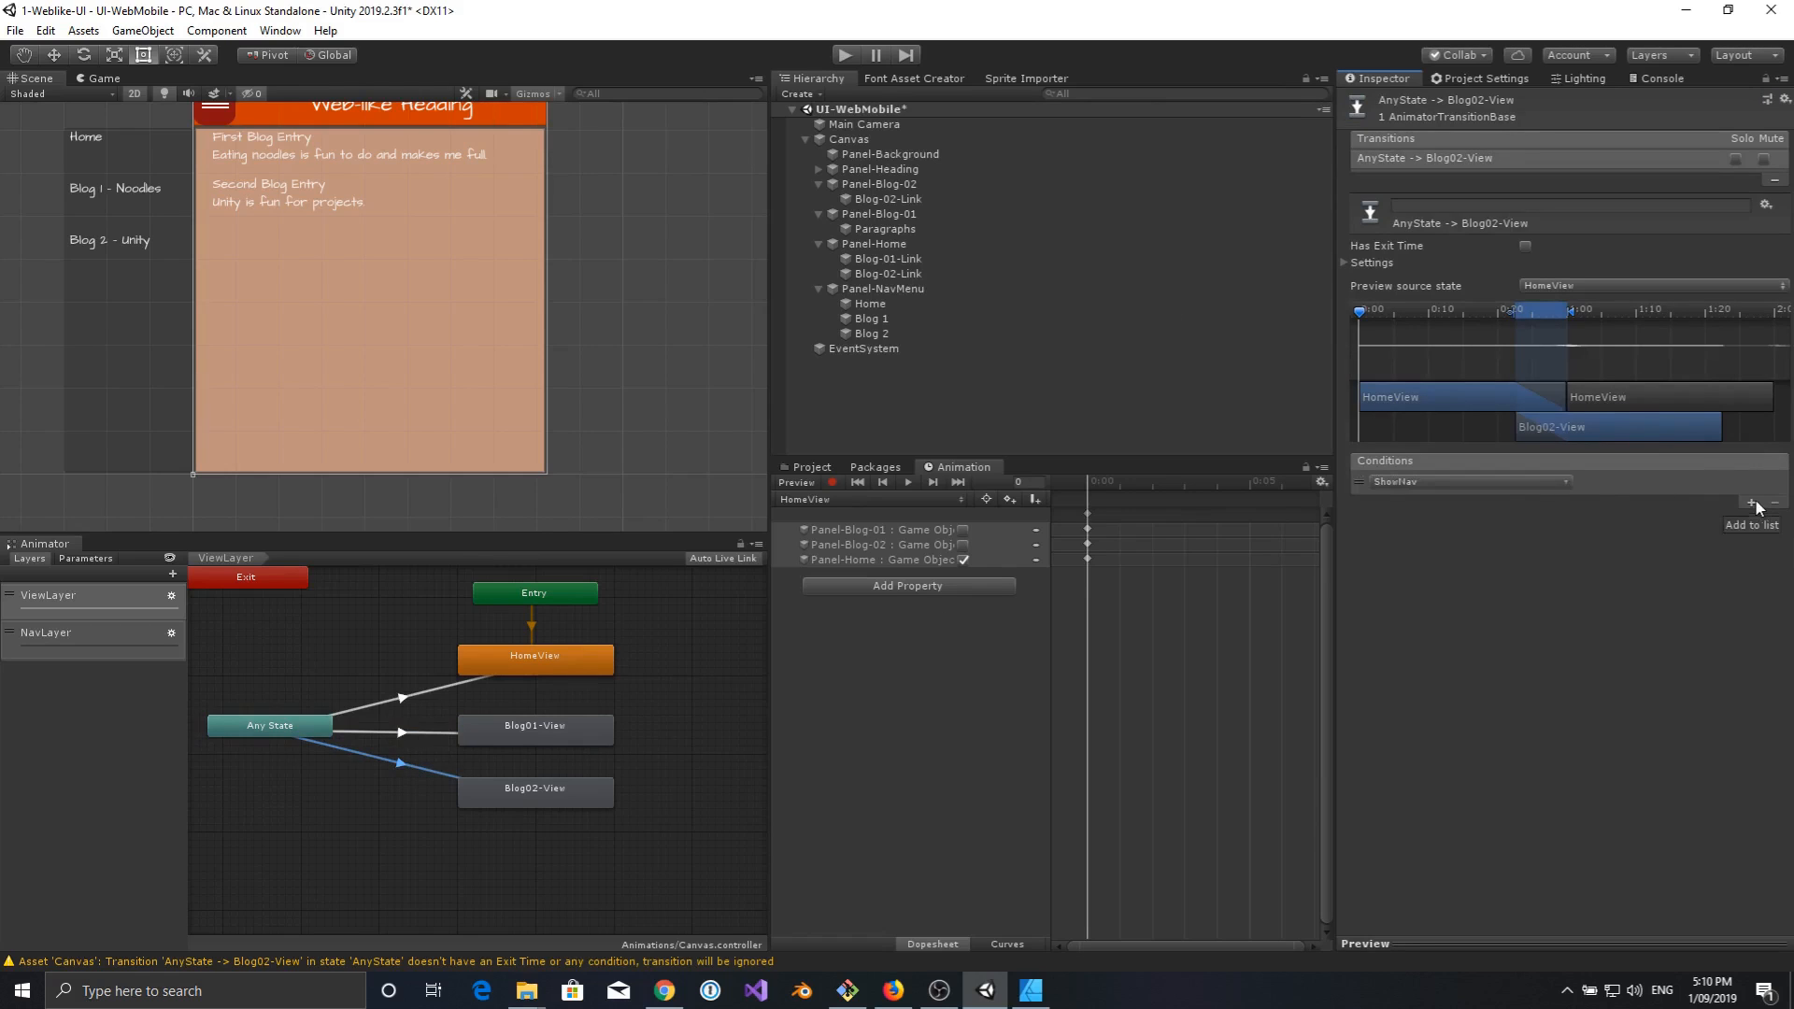
{"action": "left_click", "coordinate": [1535, 482]}
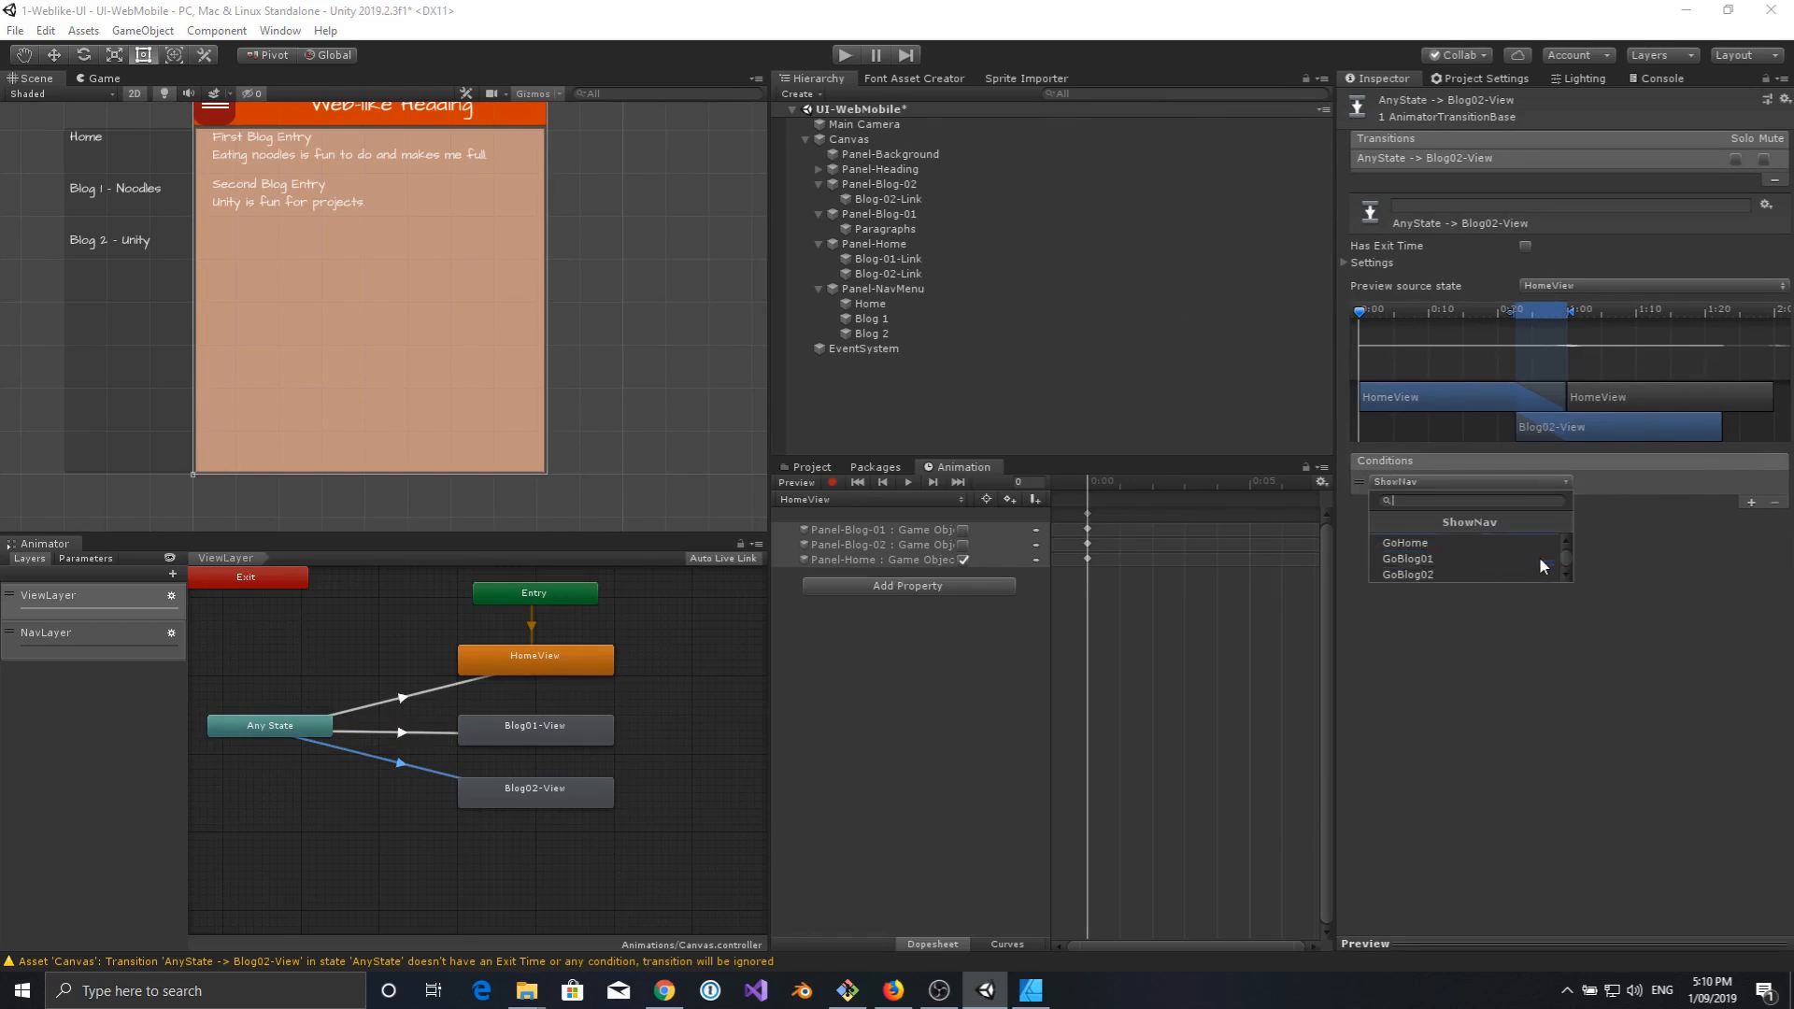
{"action": "left_click", "coordinate": [1444, 576]}
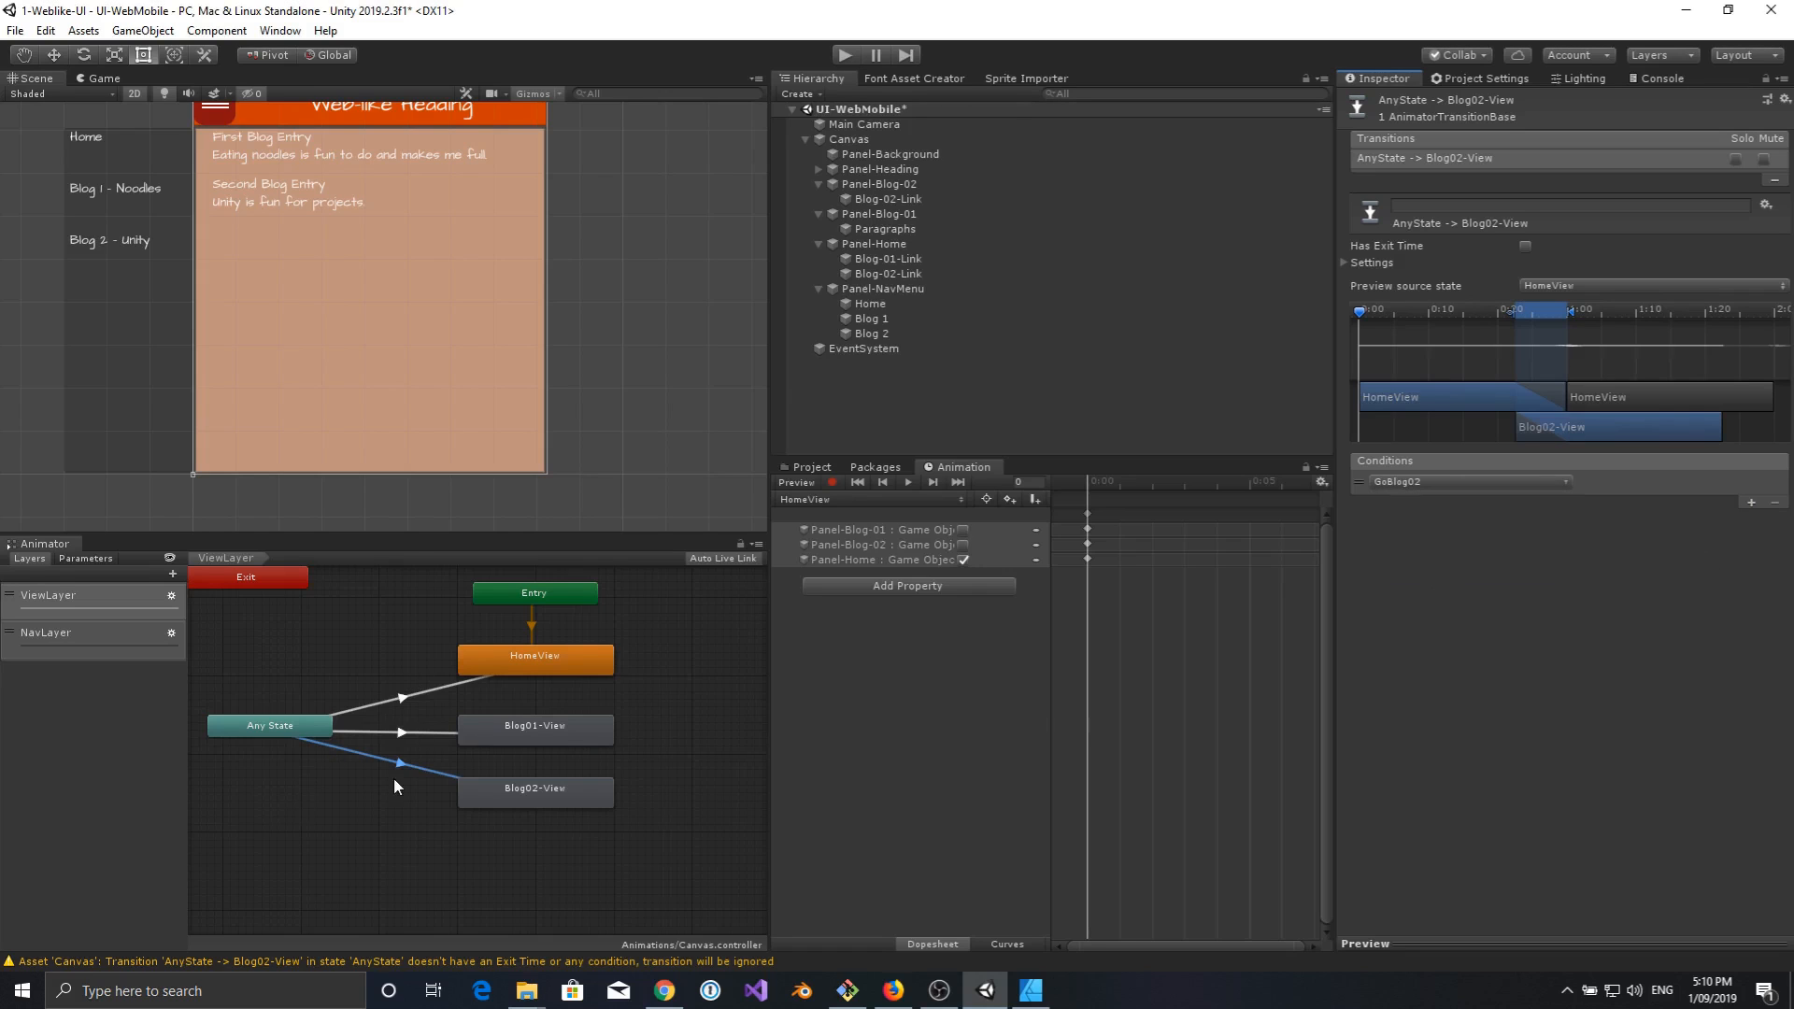
Review ViewLayer's Any State transitions to HomeView, Blog01-View and Blog02-View and their trigger conditions.
{"action": "scroll", "coordinate": [402, 791], "scroll_direction": "down", "scroll_amount": 2}
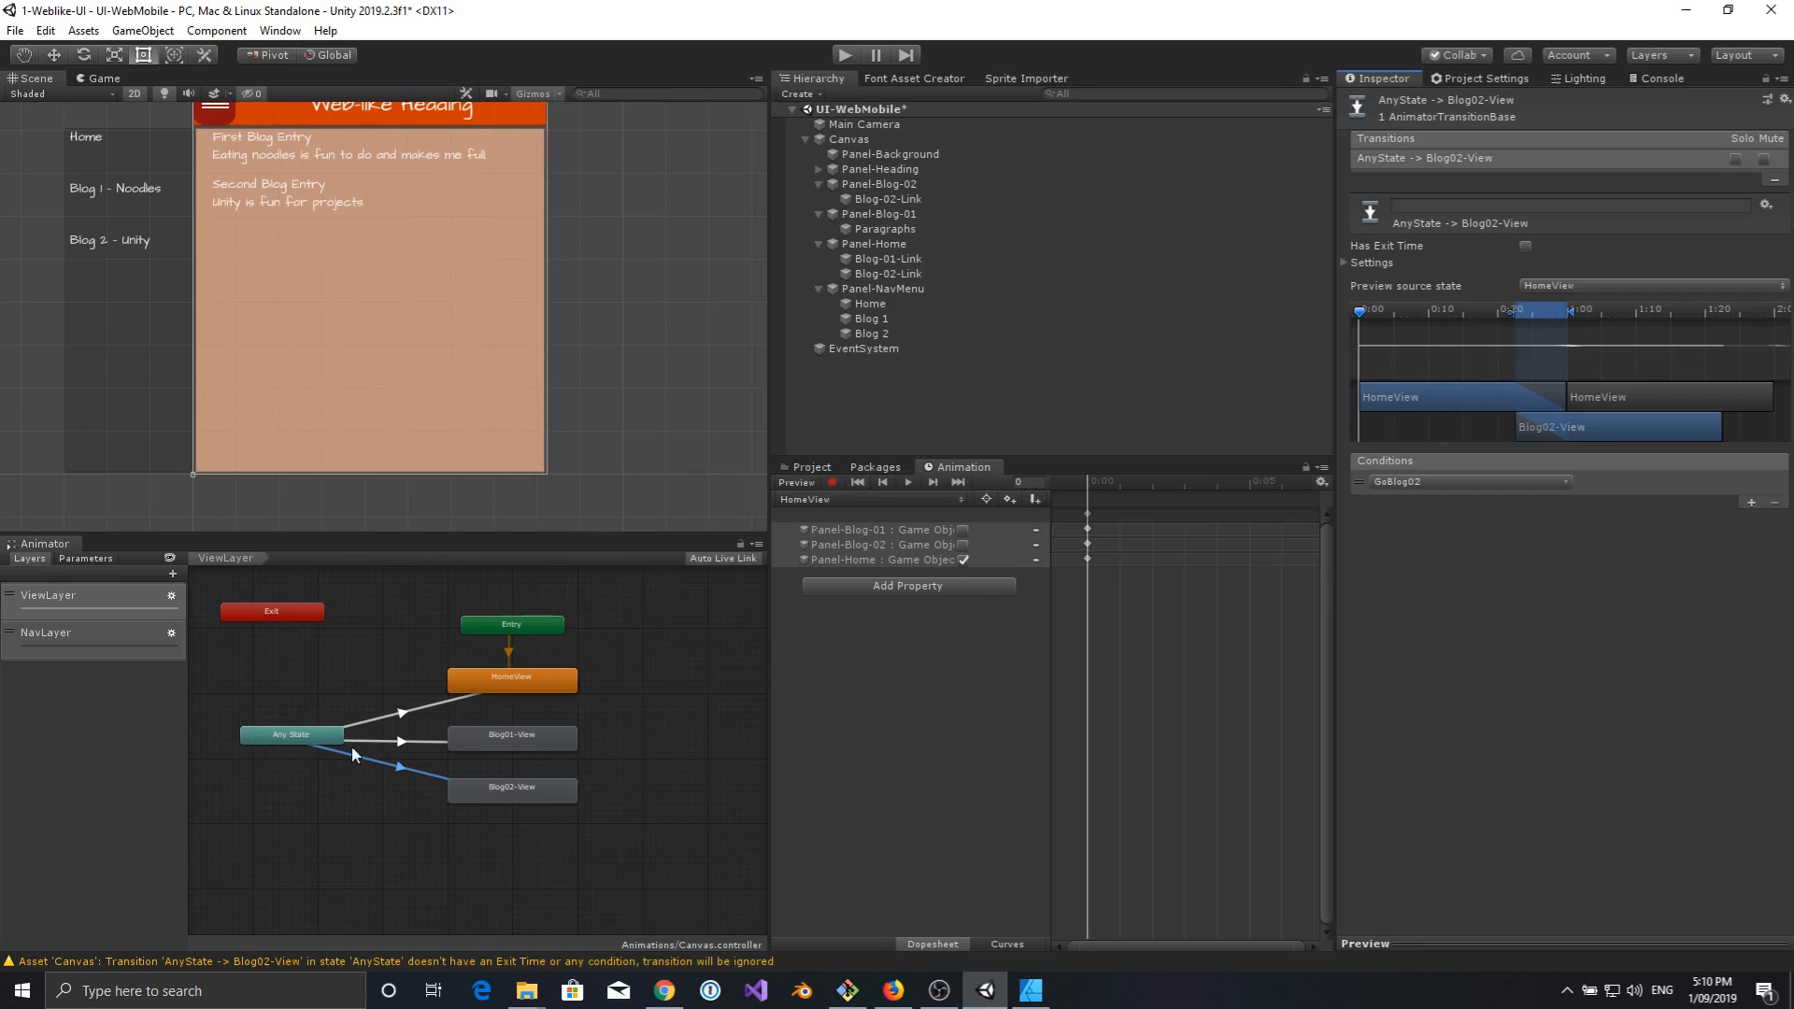
{"action": "left_click", "coordinate": [69, 599]}
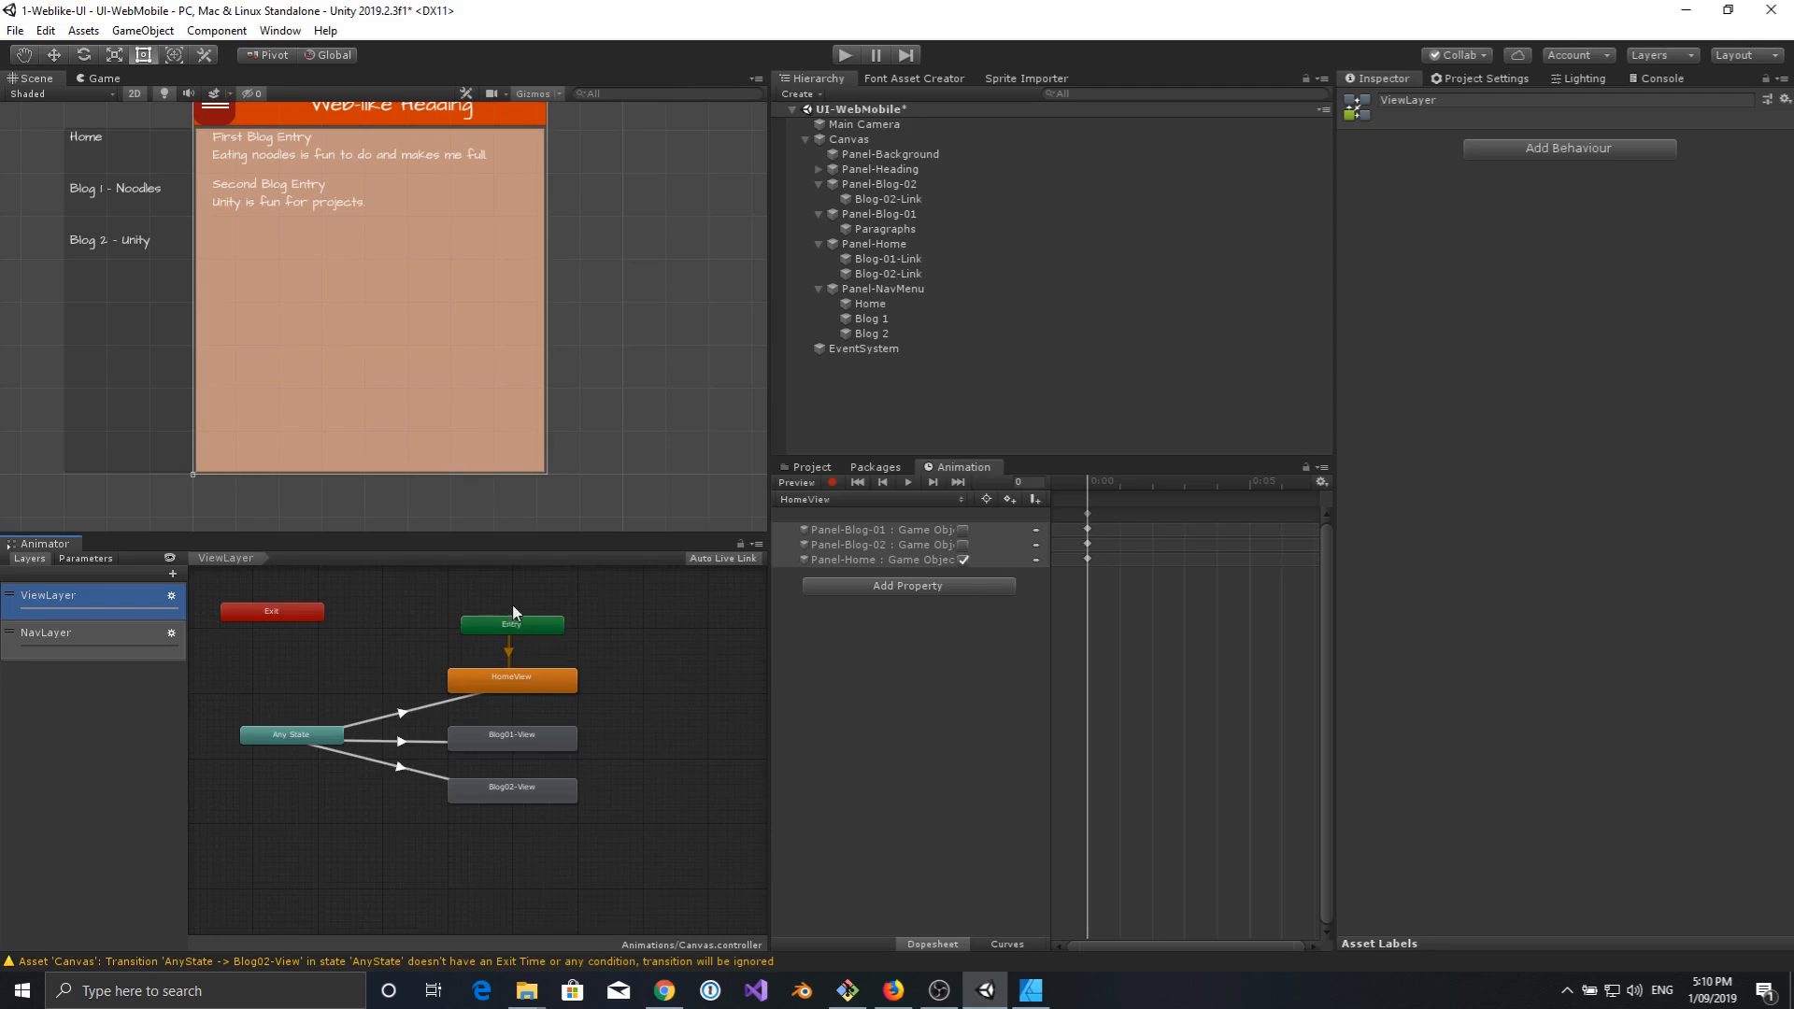
{"action": "scroll", "coordinate": [484, 655], "scroll_direction": "up", "scroll_amount": 3}
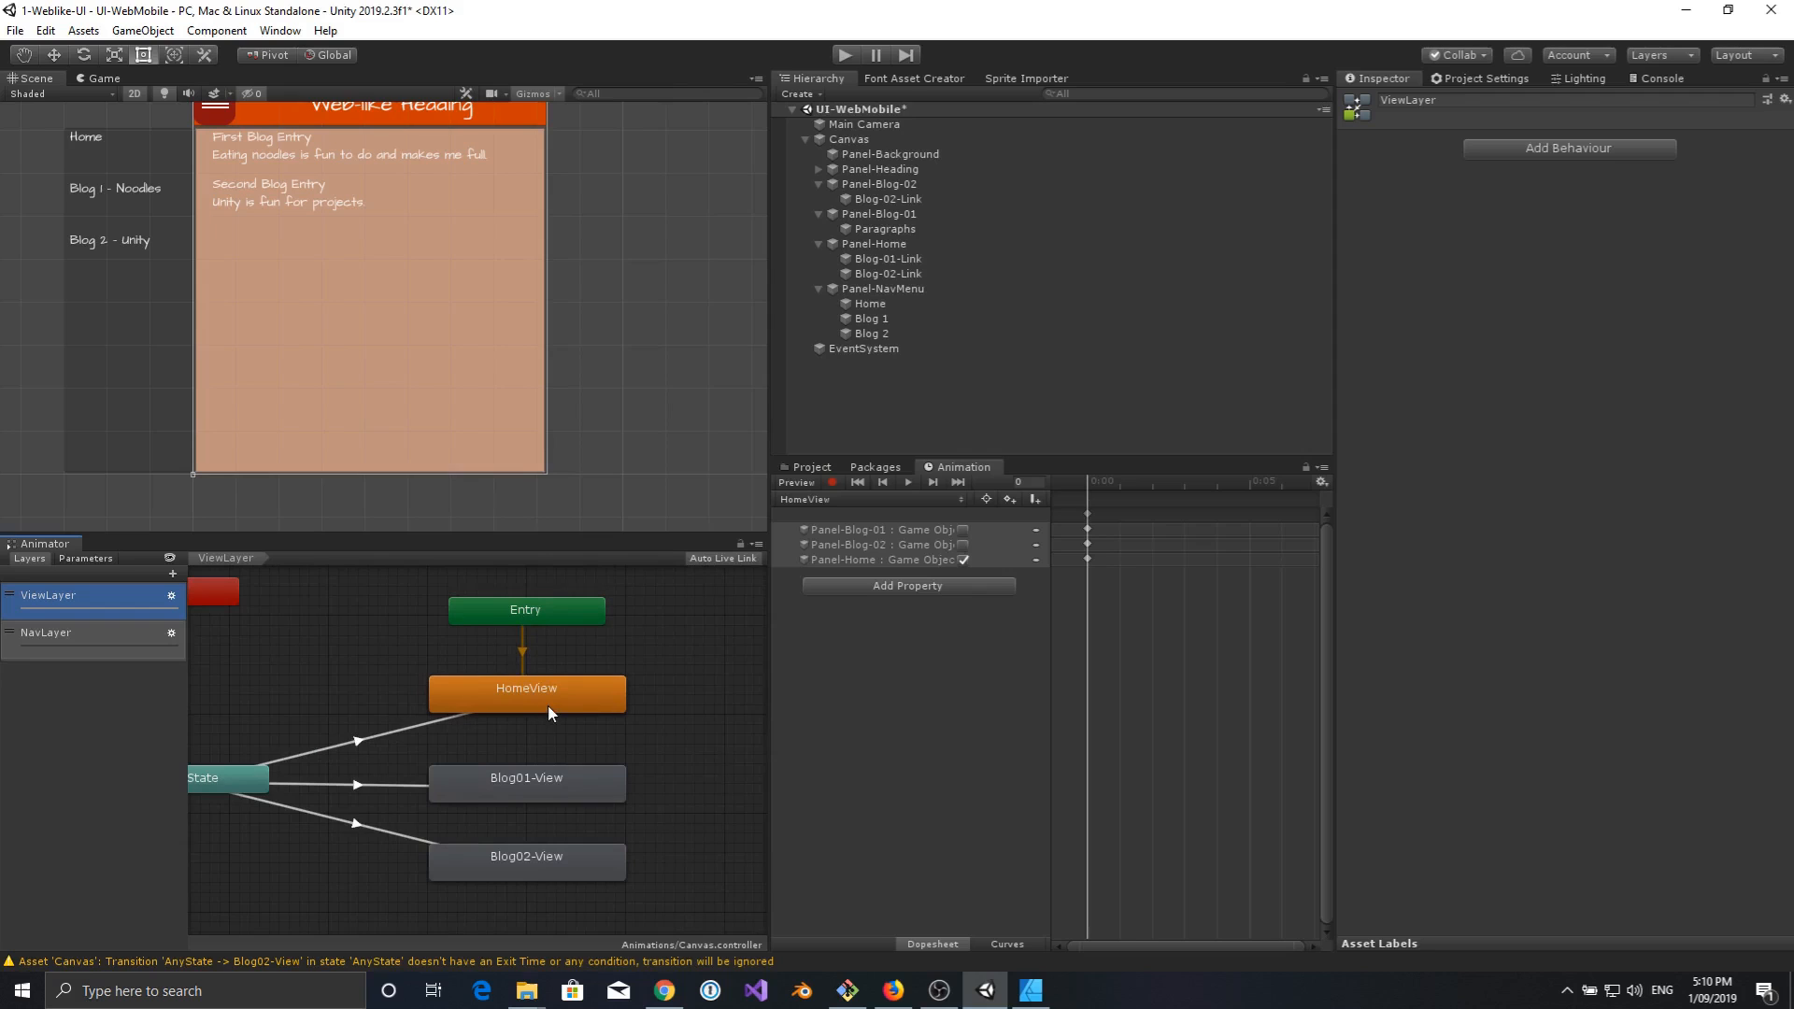
{"action": "left_click", "coordinate": [341, 748]}
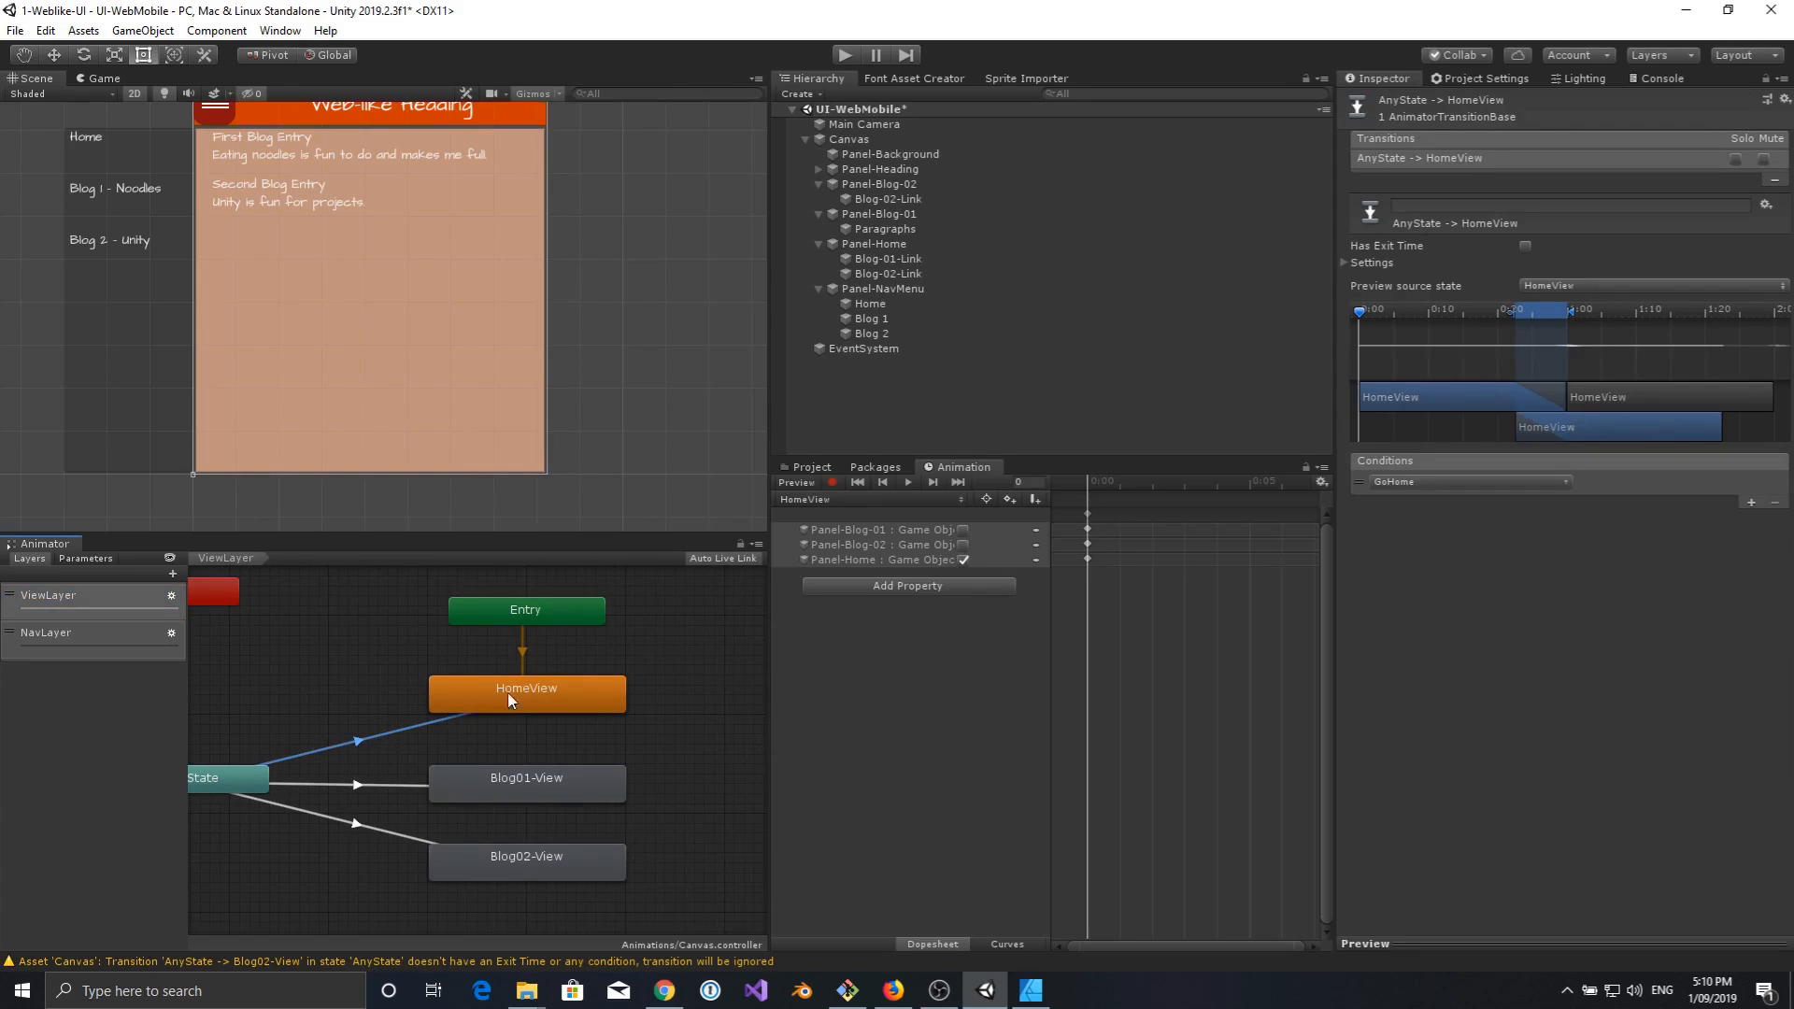
{"action": "left_click", "coordinate": [383, 783]}
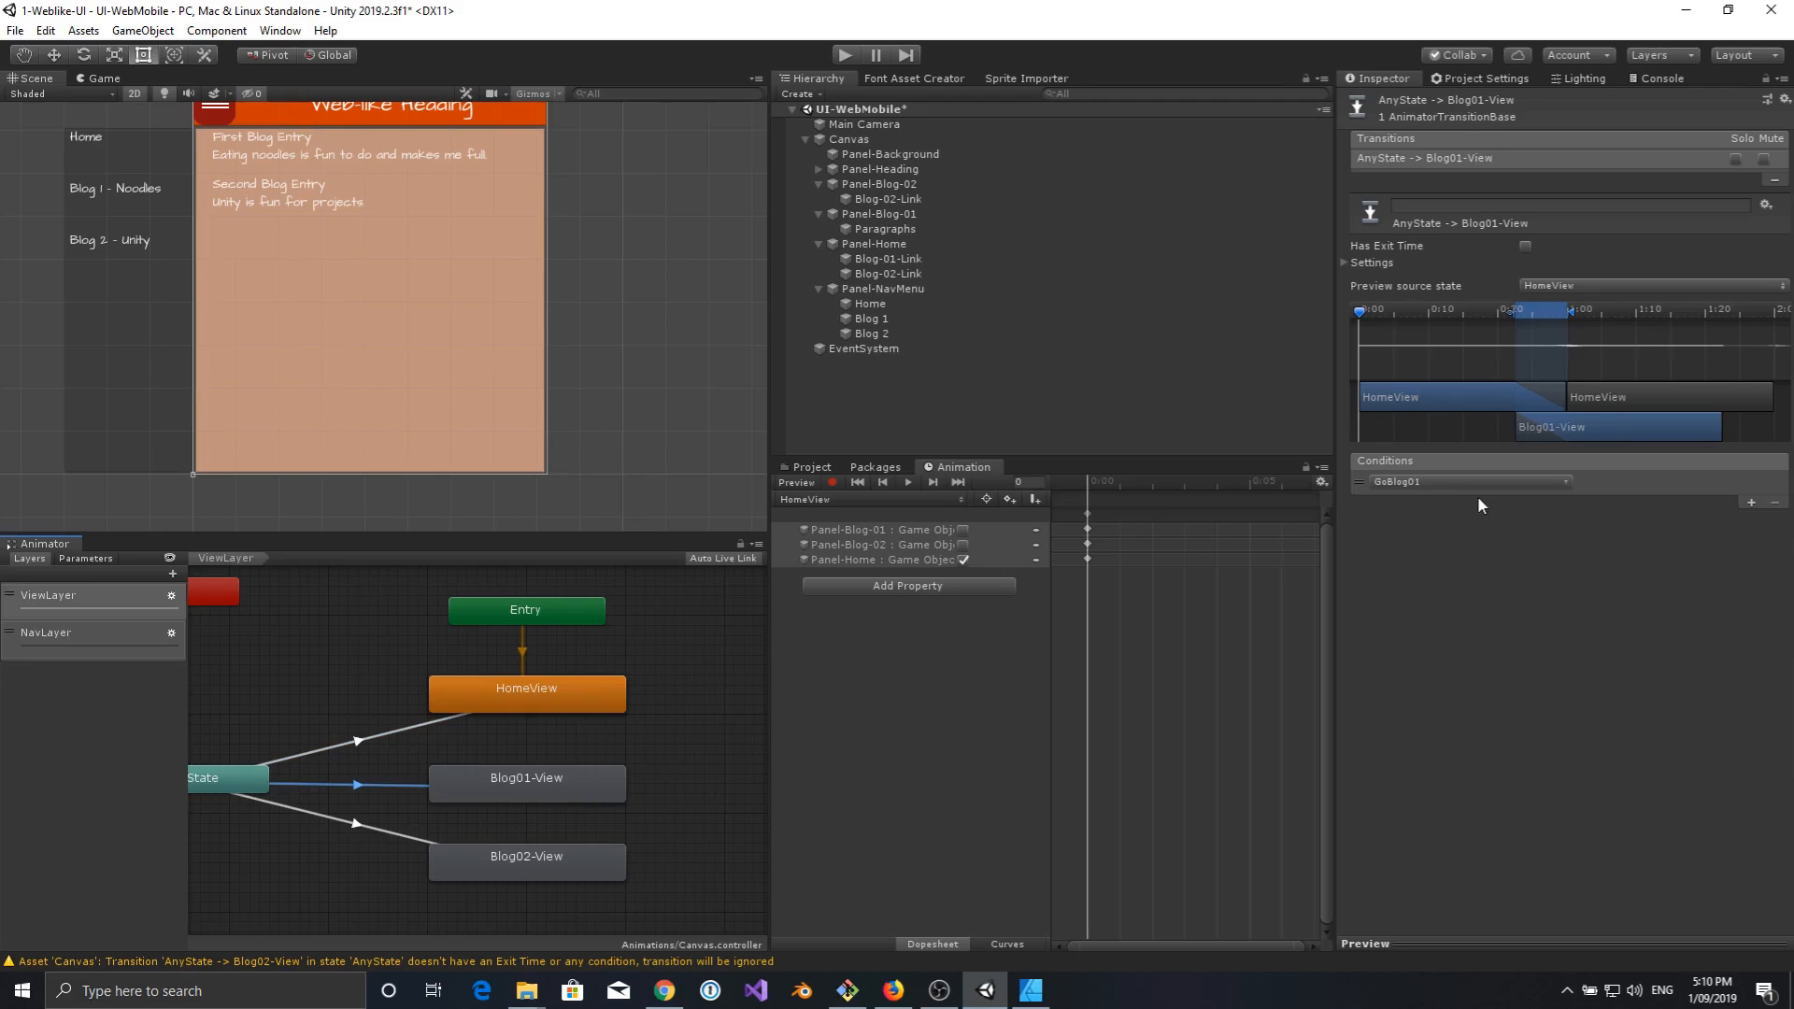
{"action": "left_click", "coordinate": [351, 826]}
{"action": "left_click", "coordinate": [501, 874]}
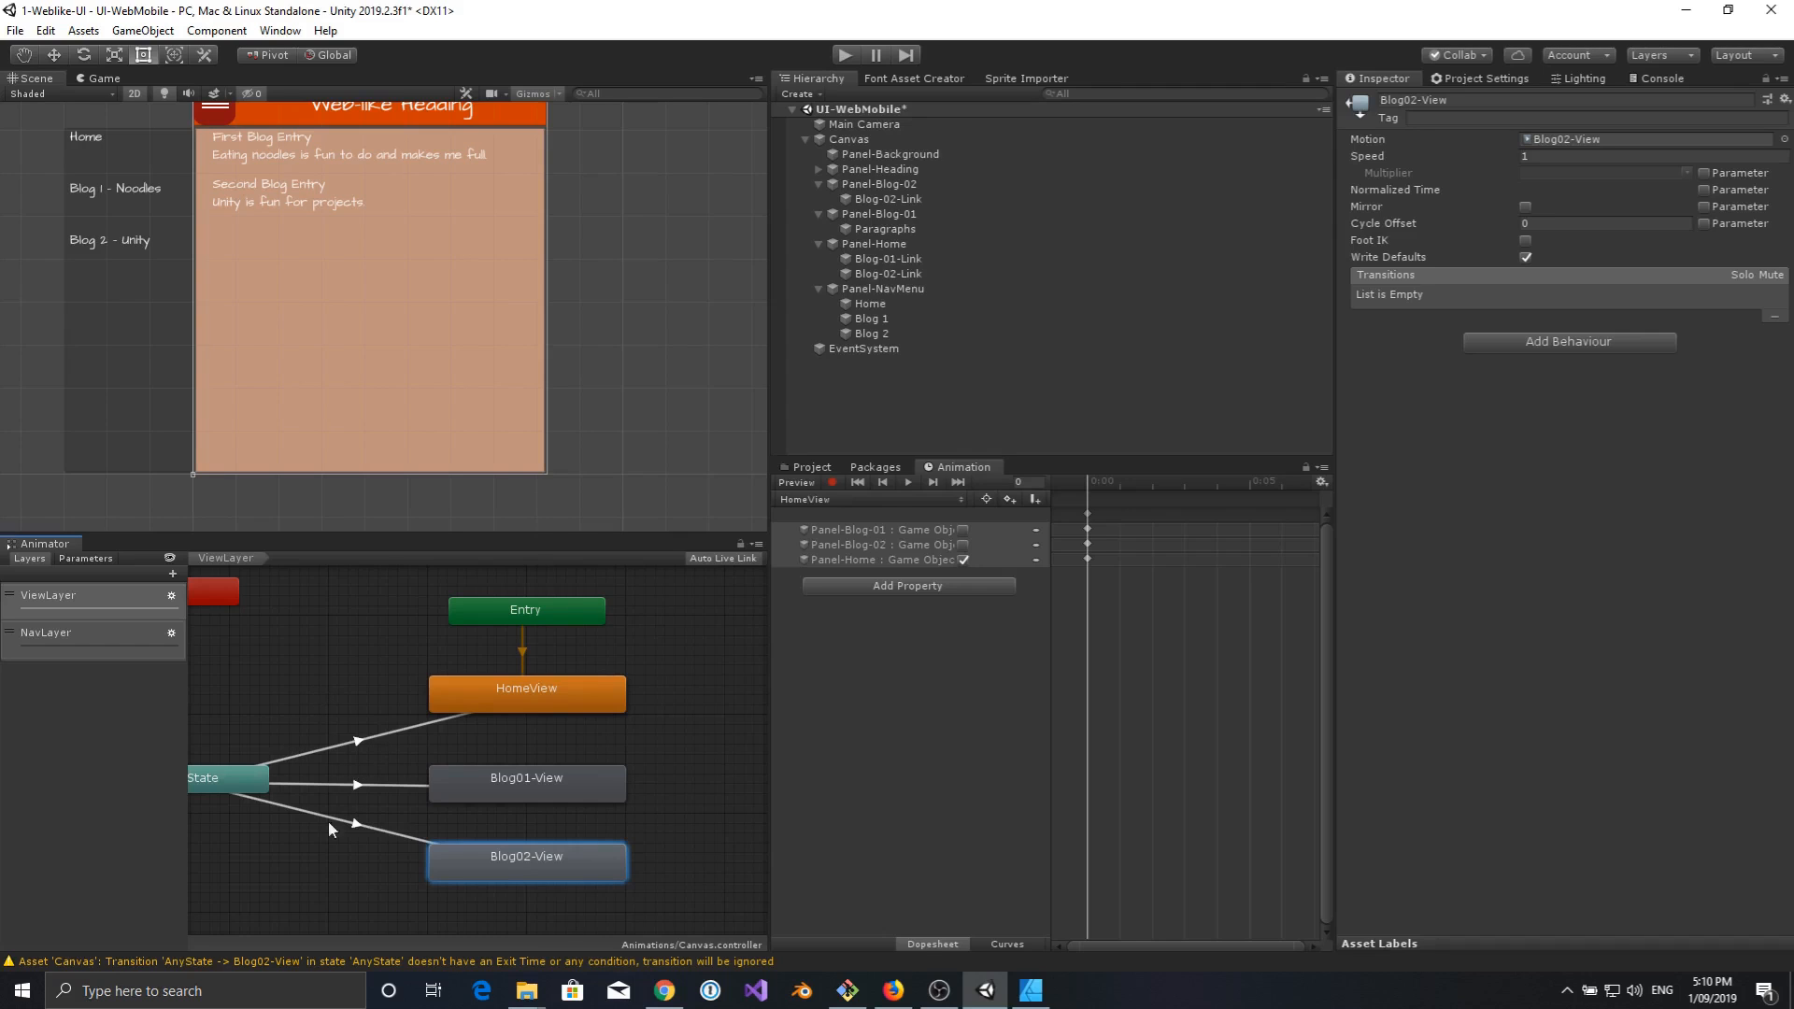
Move the Exit node beside Any State in NavLayer.
{"action": "left_click", "coordinate": [54, 636]}
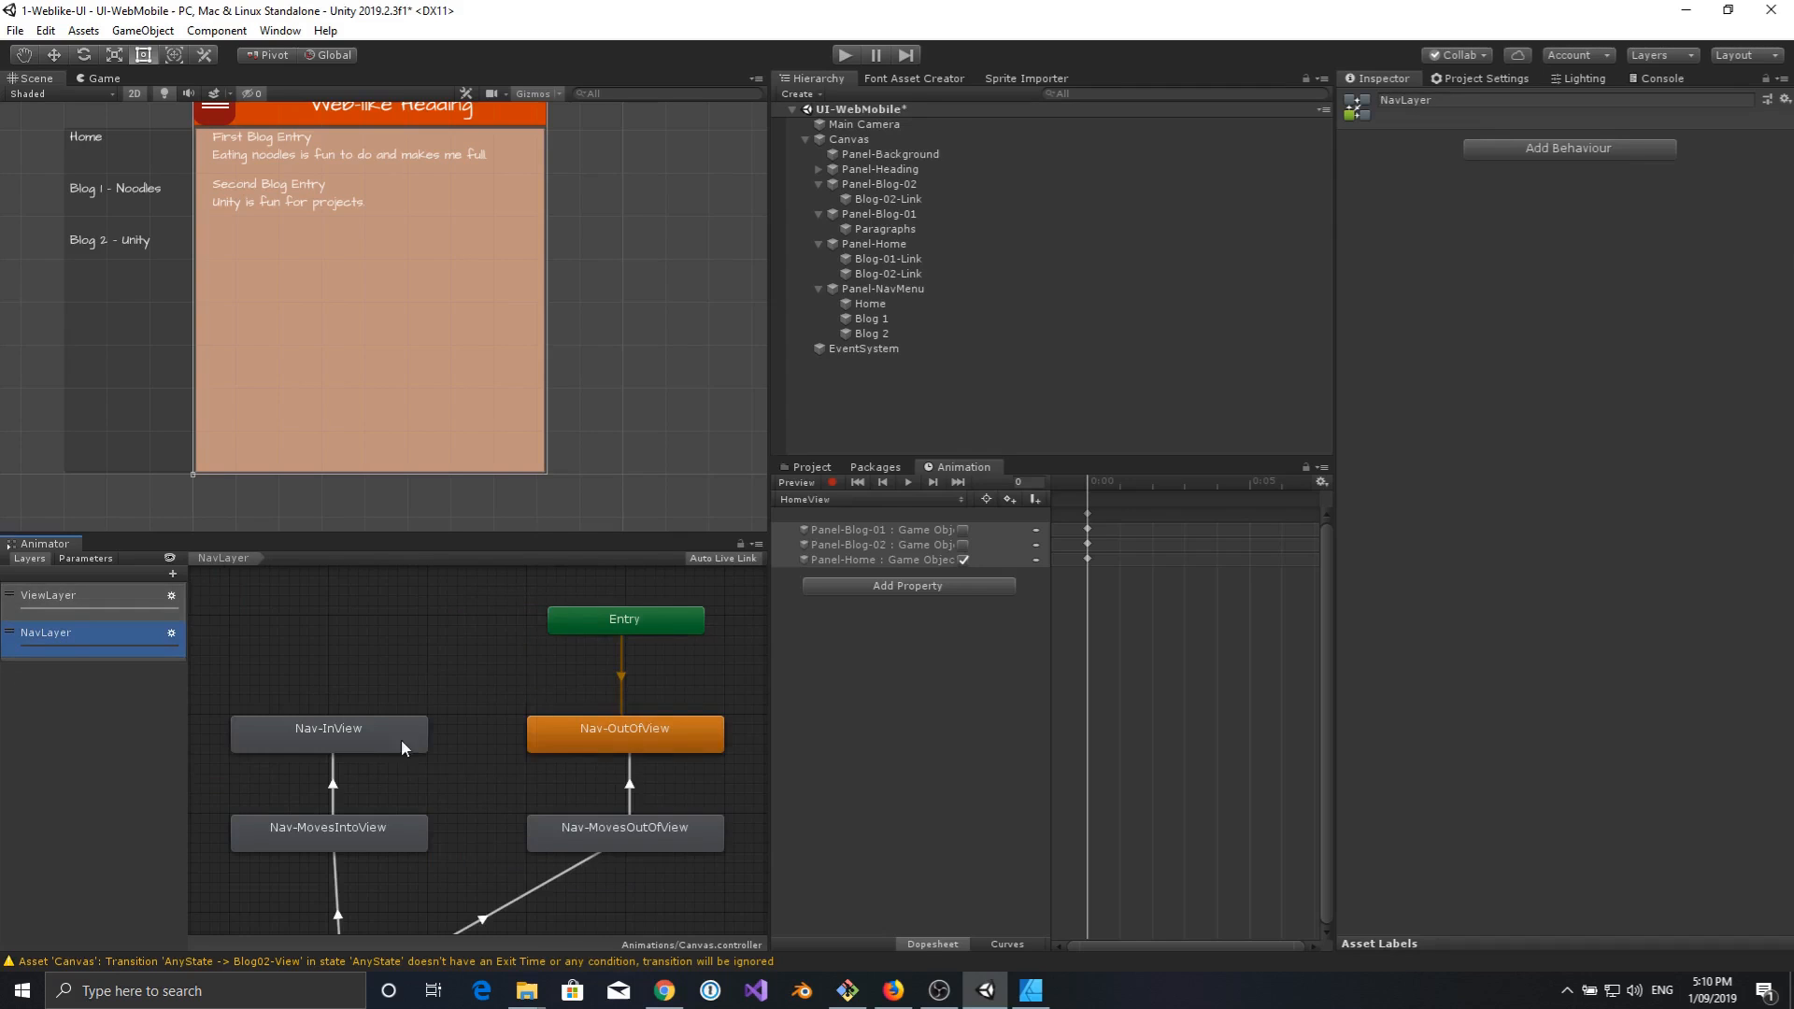
{"action": "scroll", "coordinate": [463, 762], "scroll_direction": "down", "scroll_amount": 4}
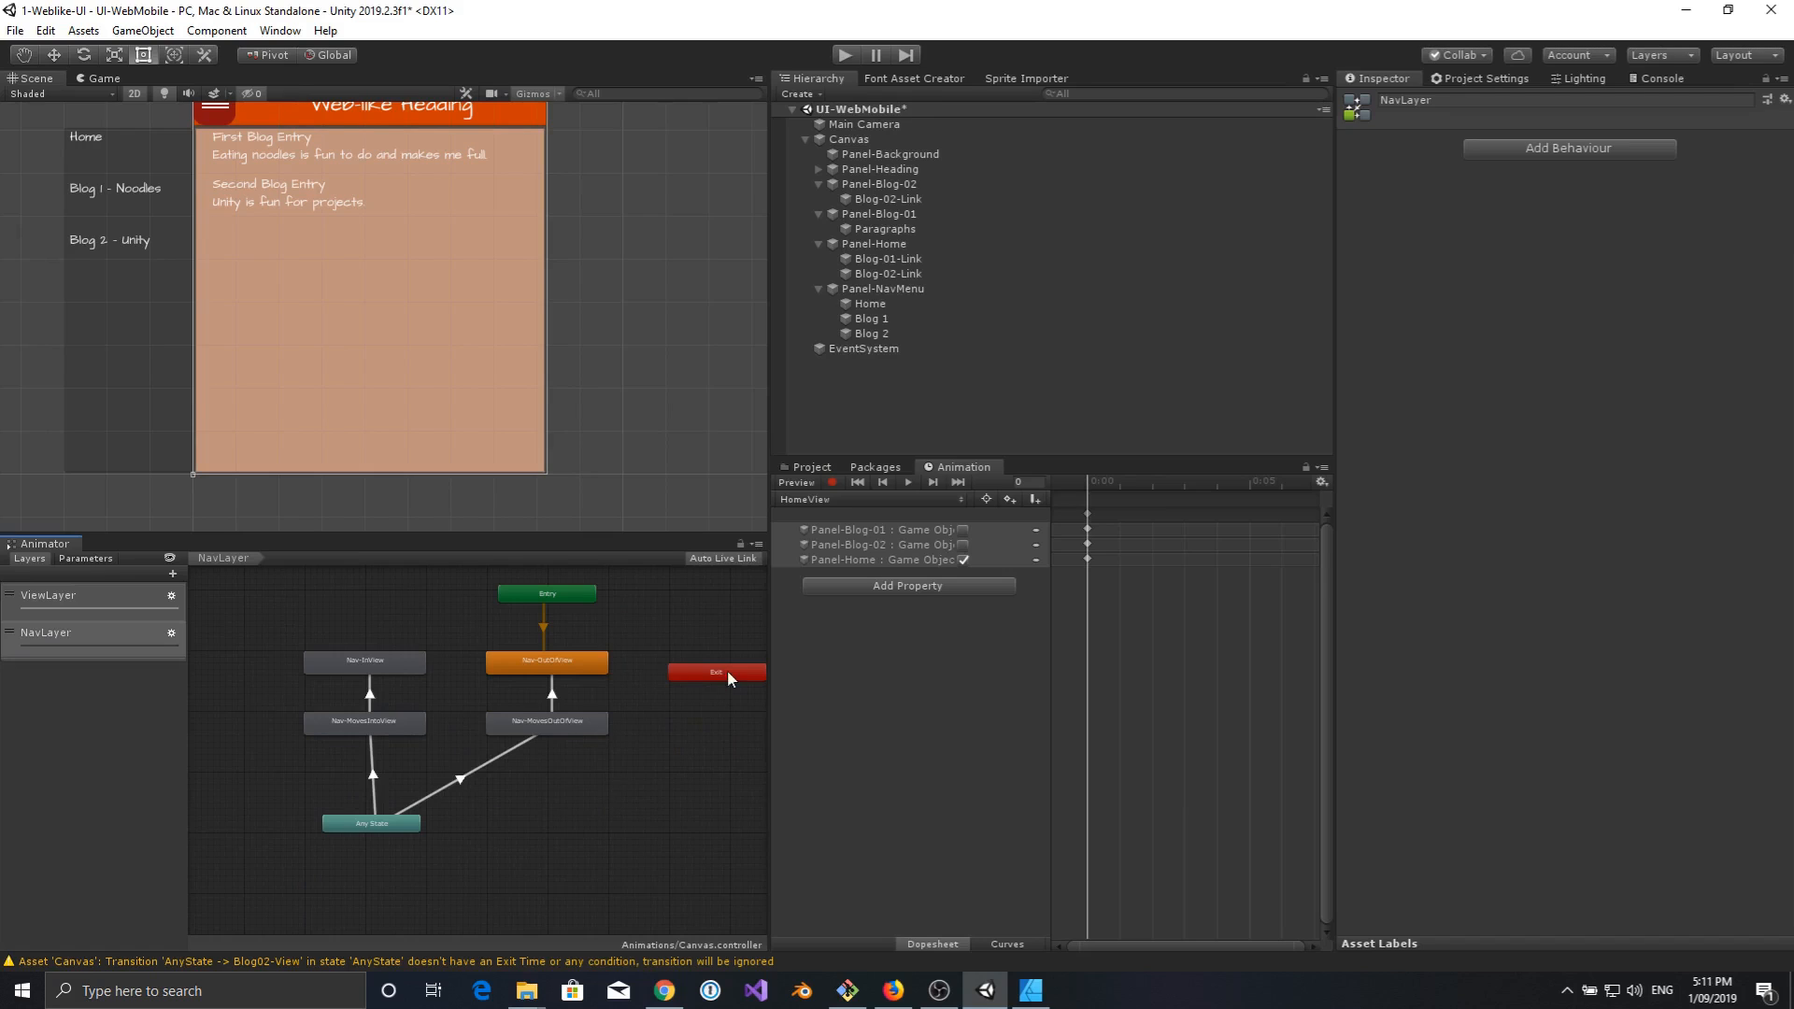
{"action": "left_click_drag", "start_coordinate": [727, 670], "coordinate": [524, 824]}
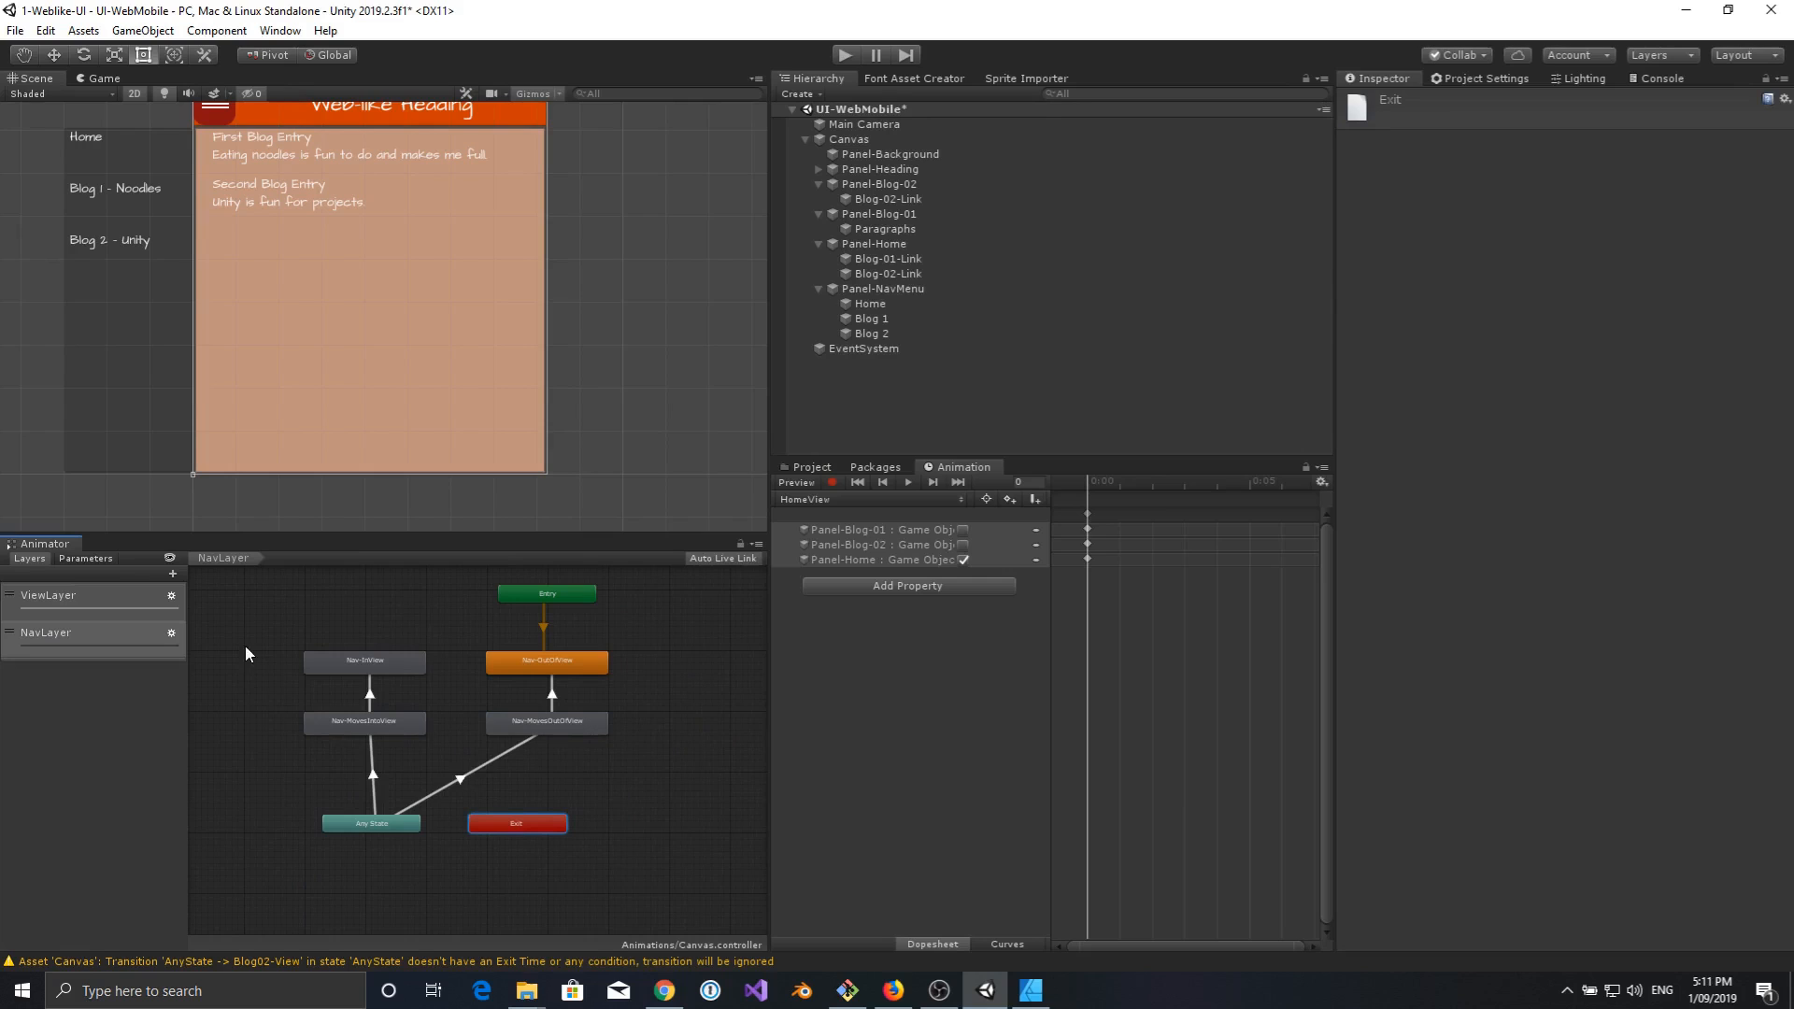
{"action": "middle_click_drag", "start_coordinate": [319, 601], "coordinate": [316, 655]}
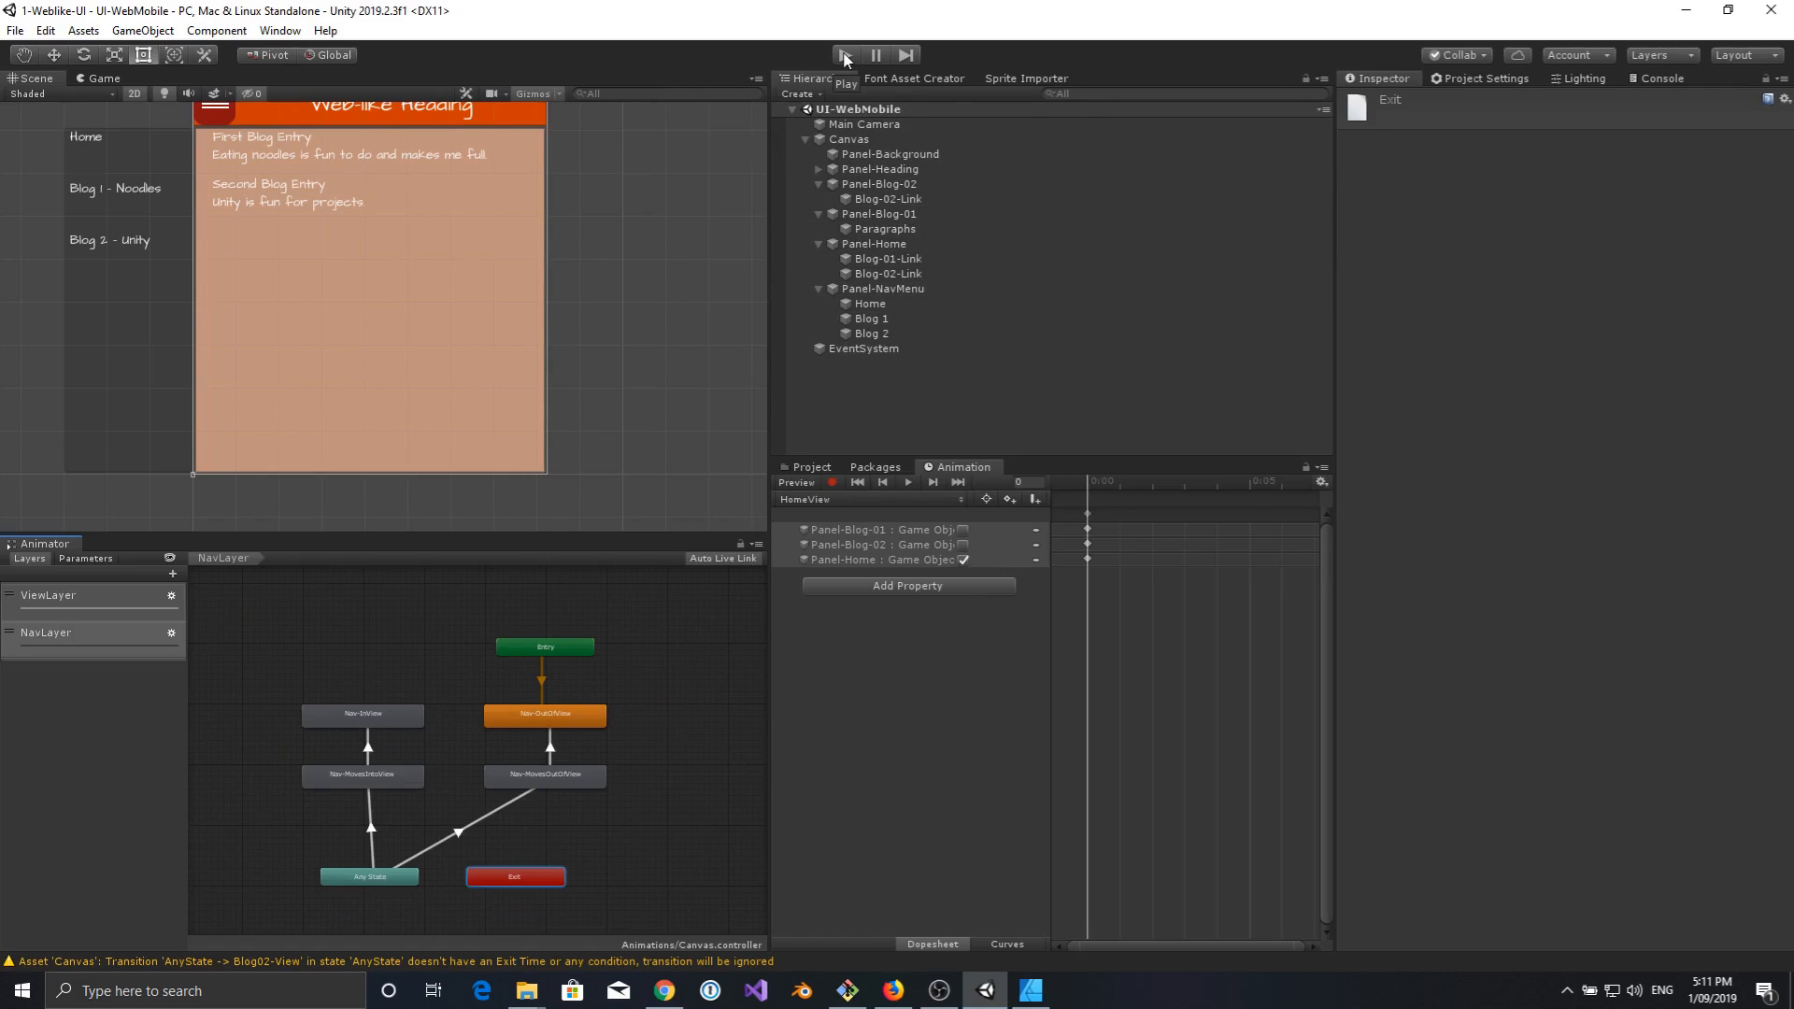
Run the scene in play mode, fire the ShowNav trigger and inspect the NavLayer states.
{"action": "left_click", "coordinate": [85, 558]}
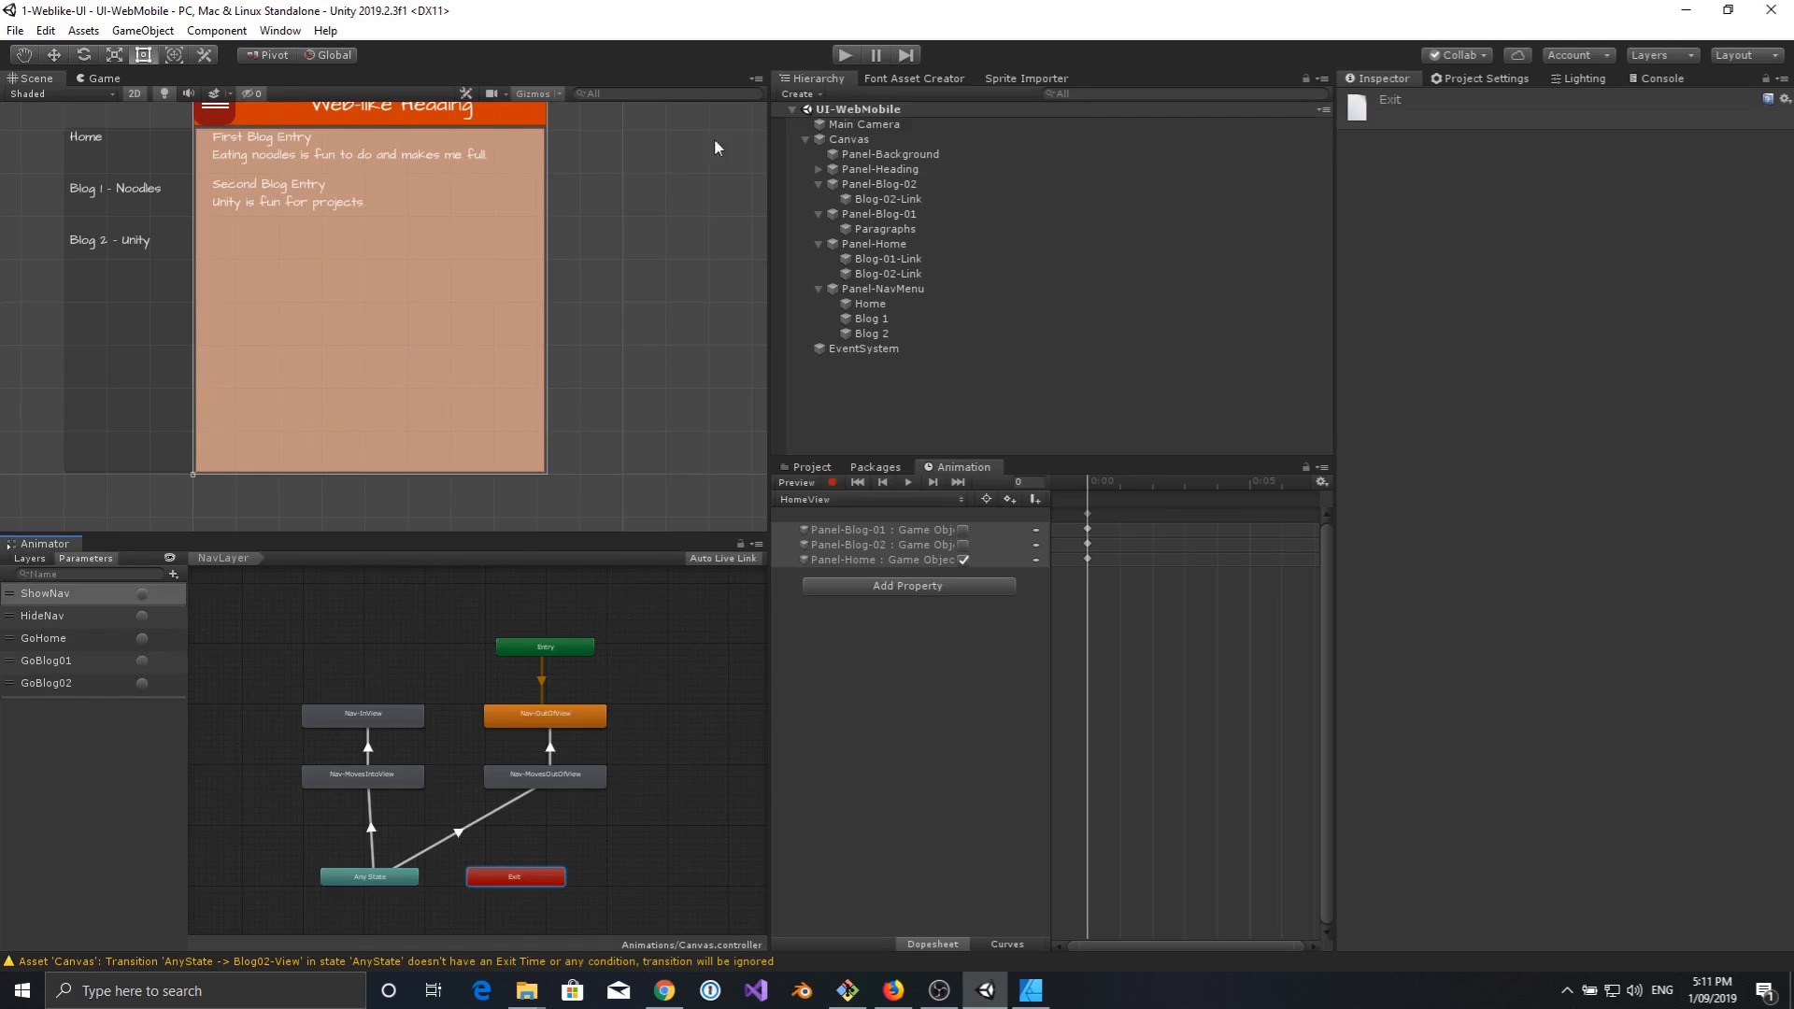
{"action": "key", "text": "ctrl+p"}
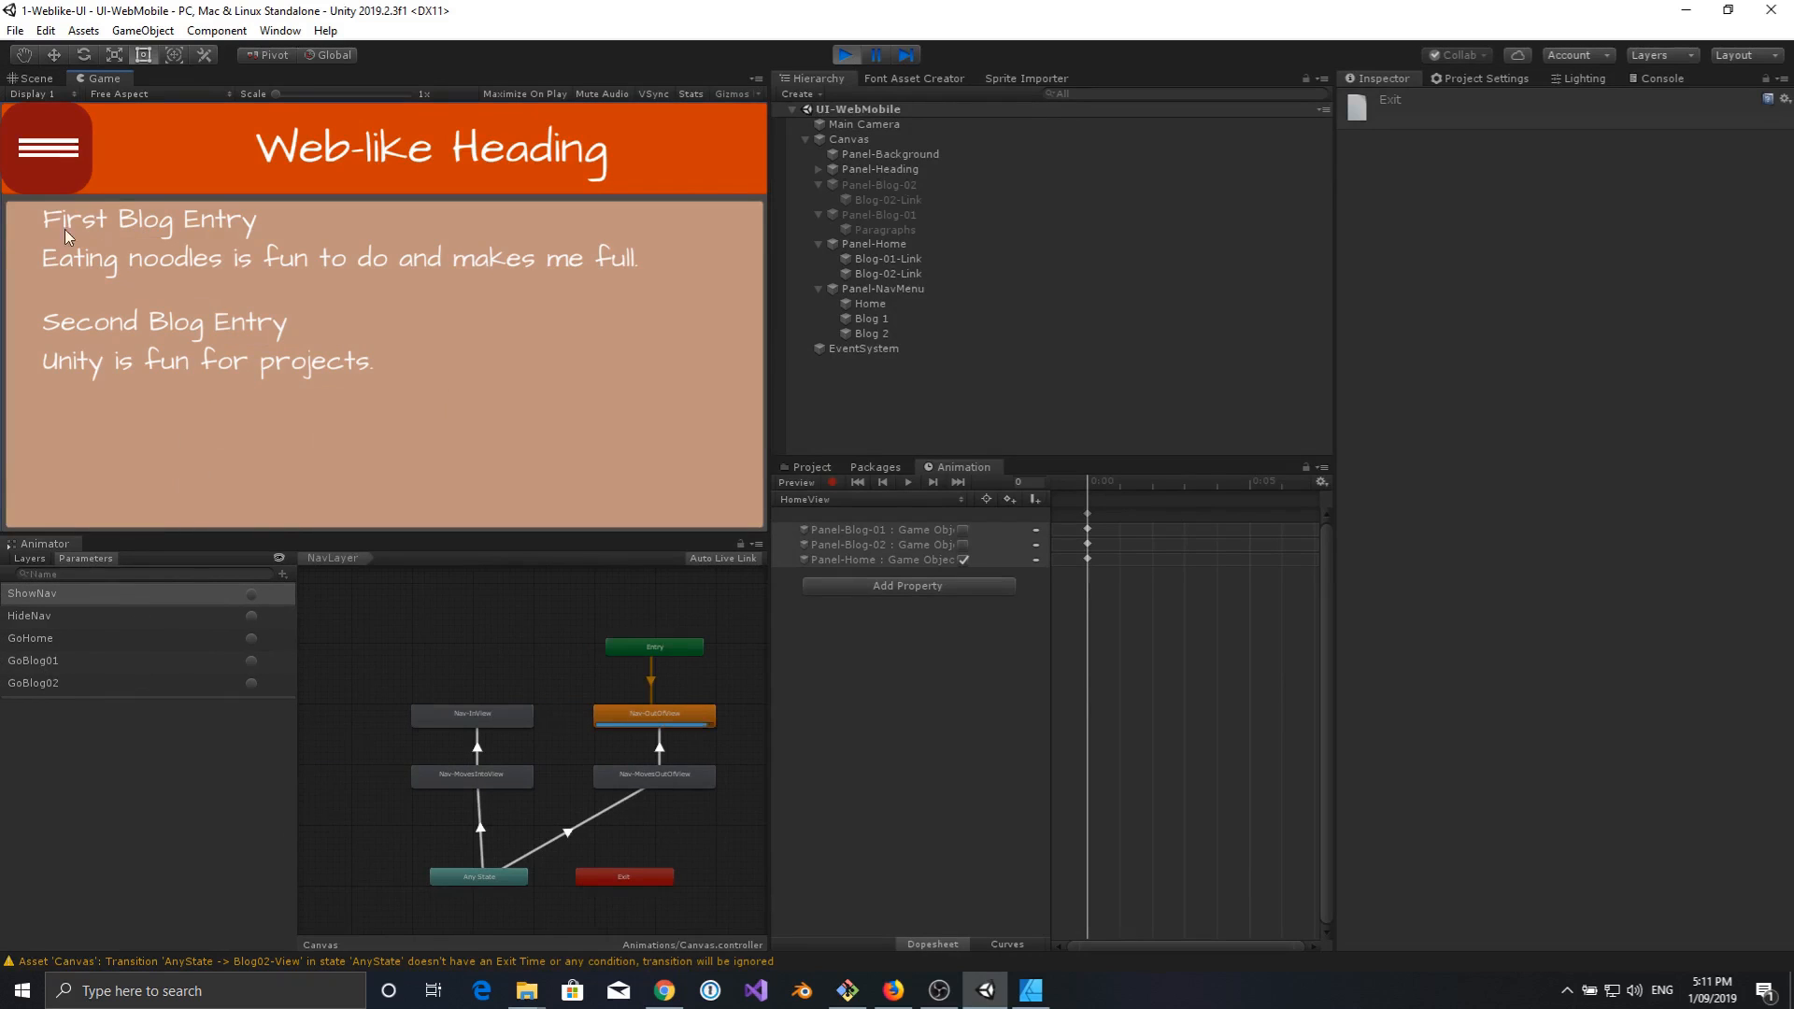
{"action": "left_click", "coordinate": [253, 595]}
{"action": "left_click", "coordinate": [30, 558]}
{"action": "left_click", "coordinate": [48, 633]}
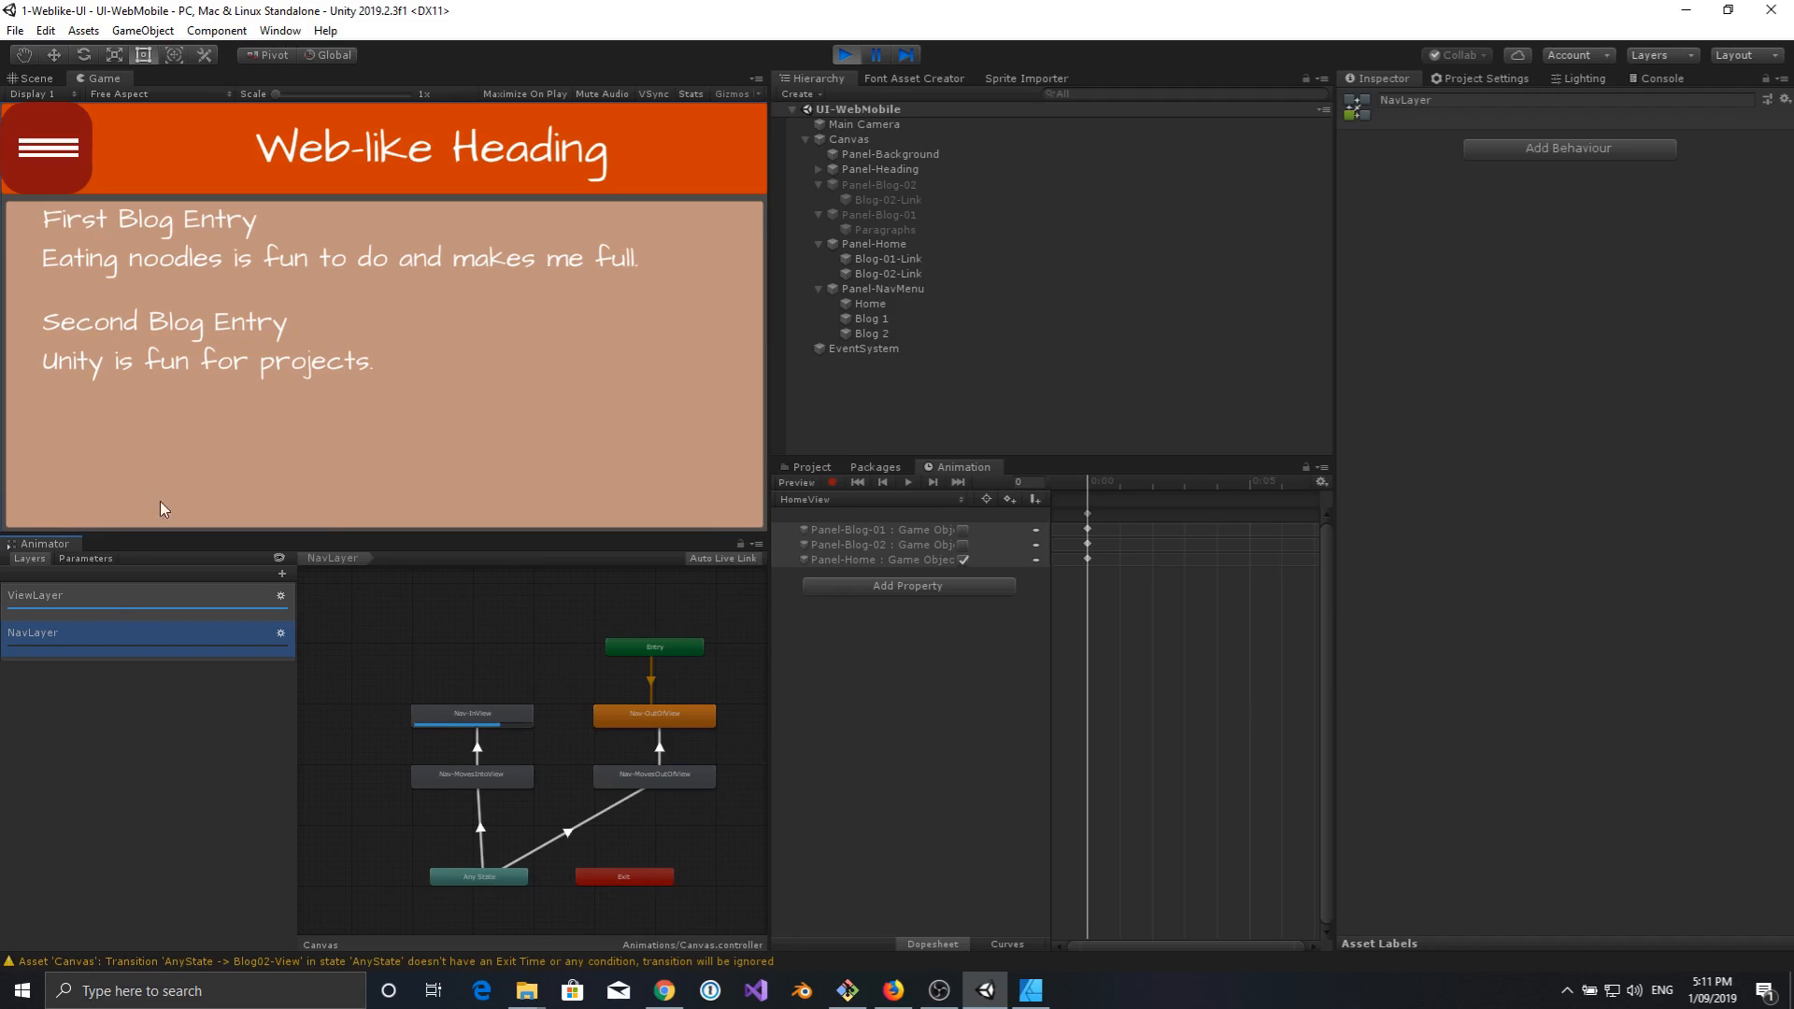
Test the HideNav trigger and switch between the views with the GoBlog01 and GoHome triggers.
{"action": "left_click", "coordinate": [84, 559]}
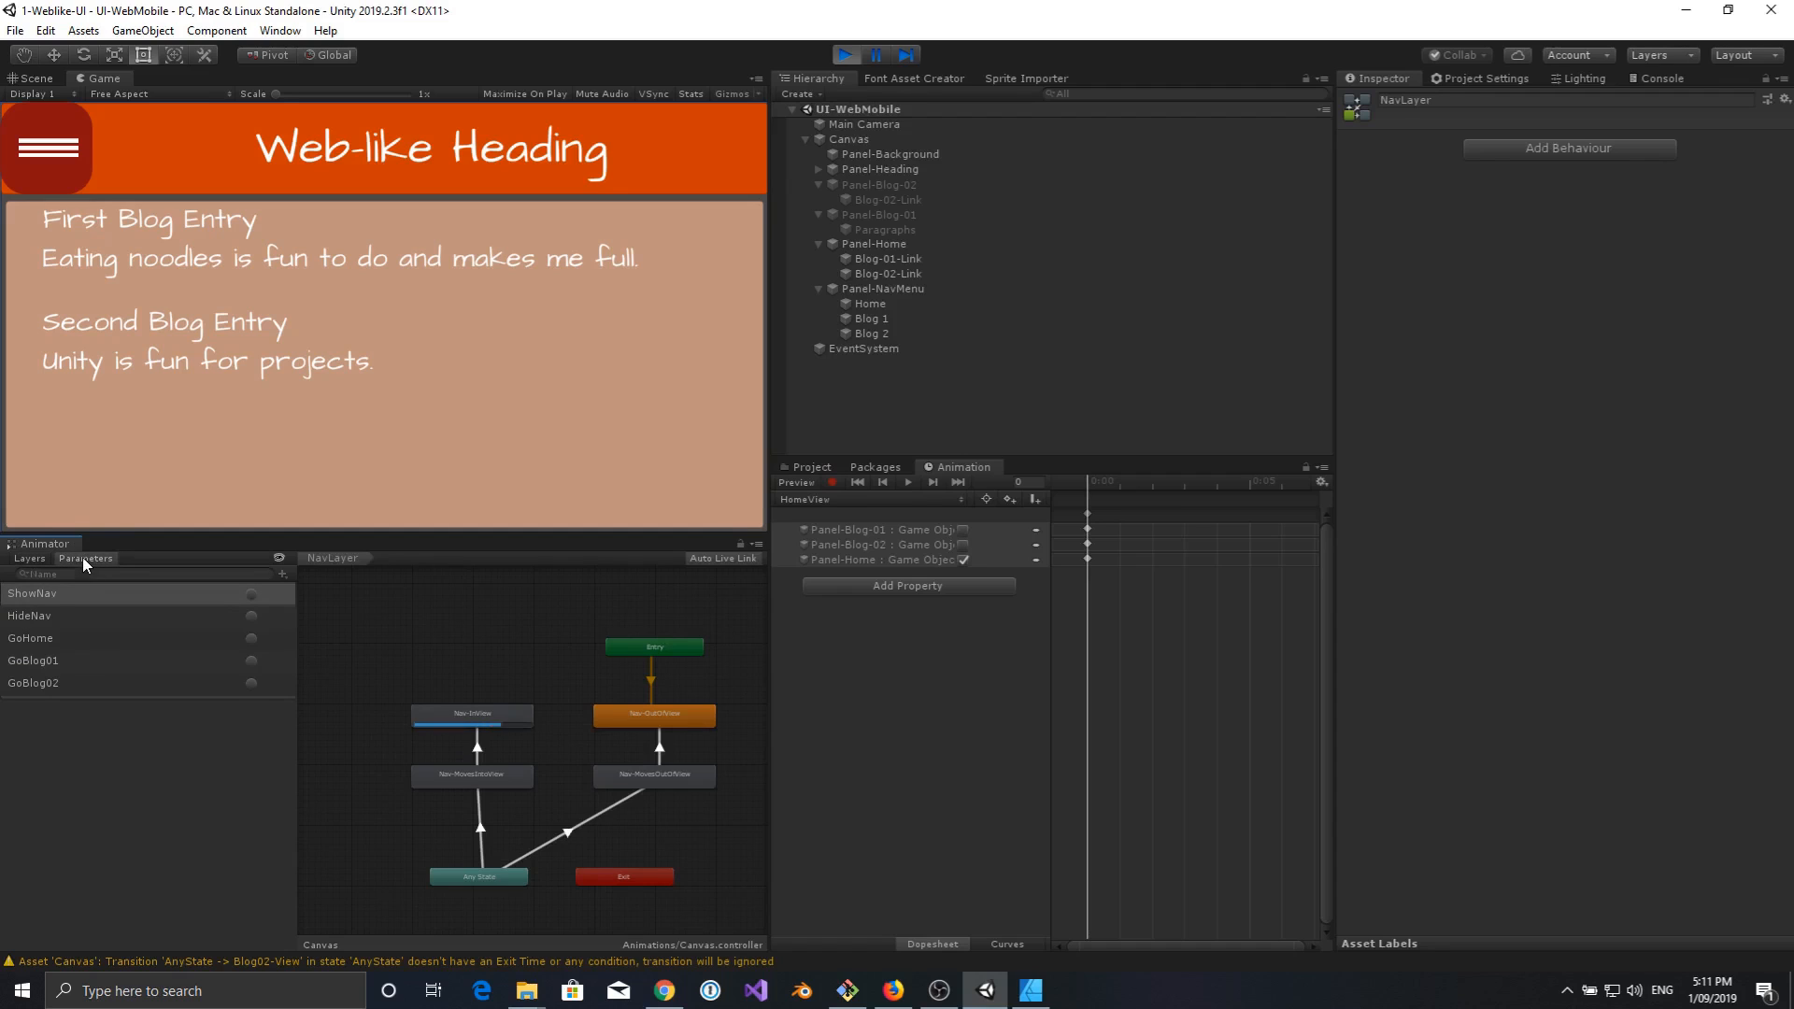
{"action": "left_click", "coordinate": [251, 617]}
{"action": "left_click", "coordinate": [251, 660]}
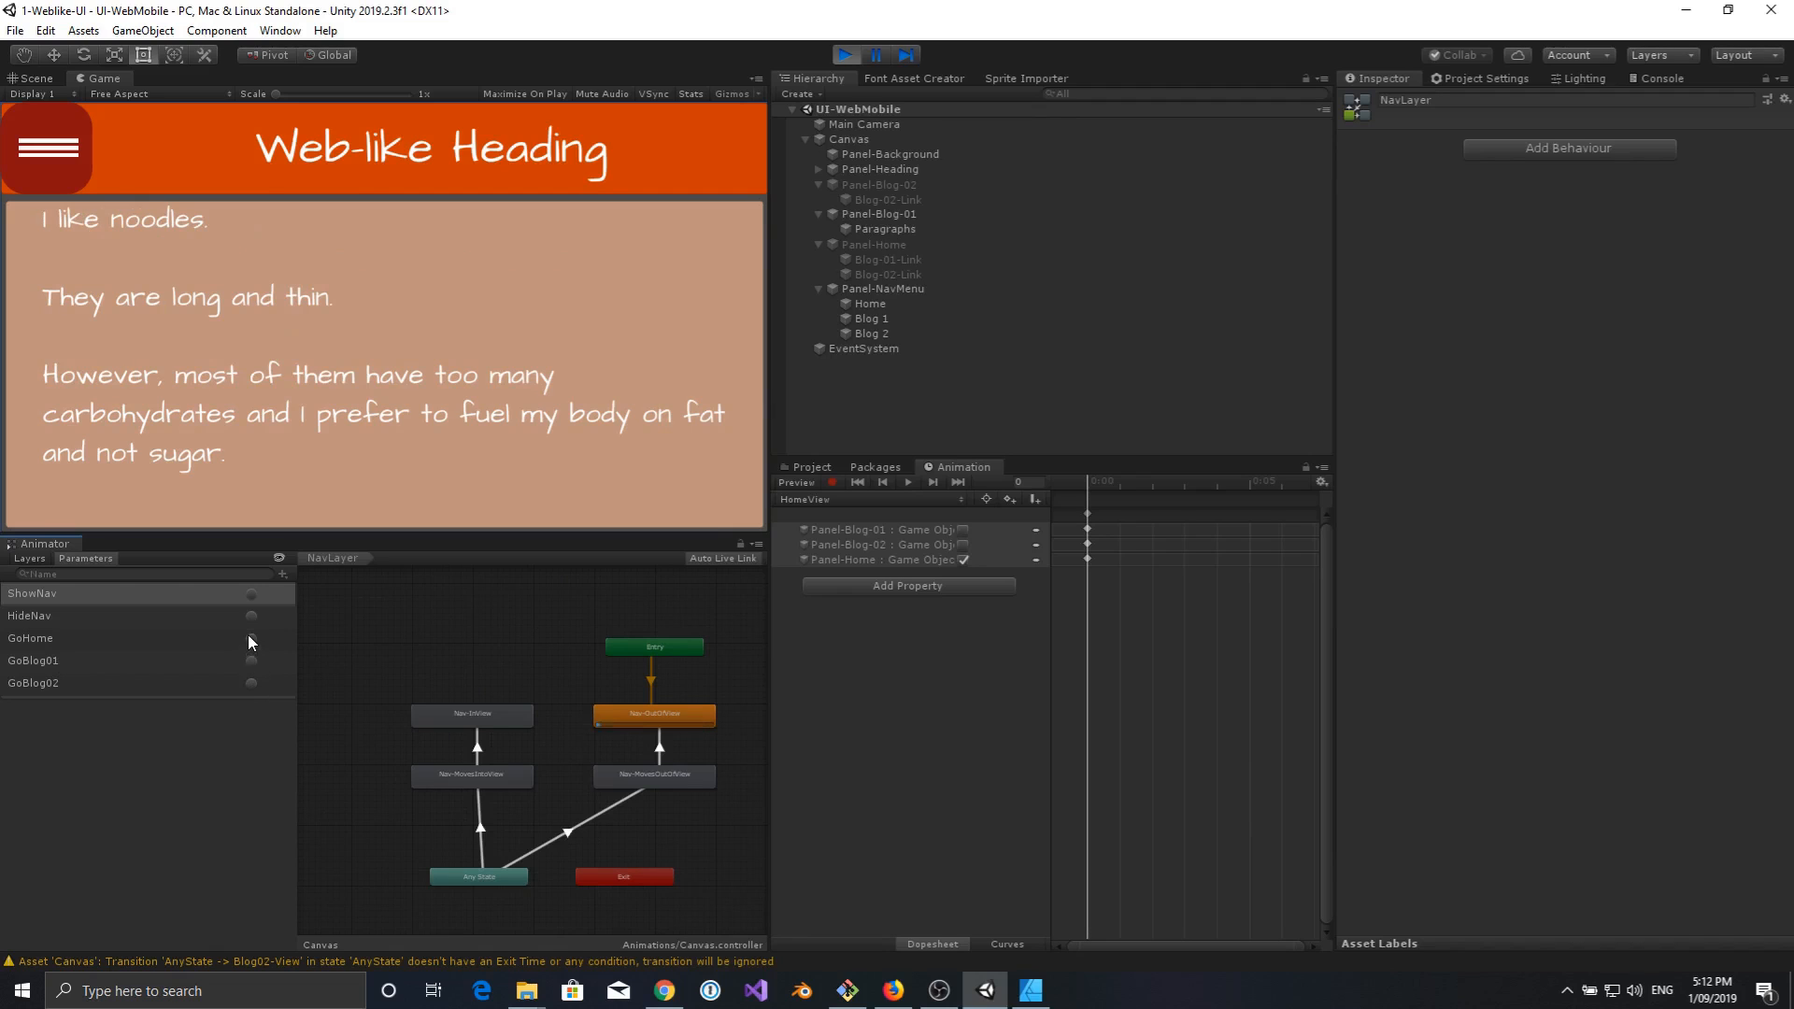
{"action": "left_click", "coordinate": [251, 638]}
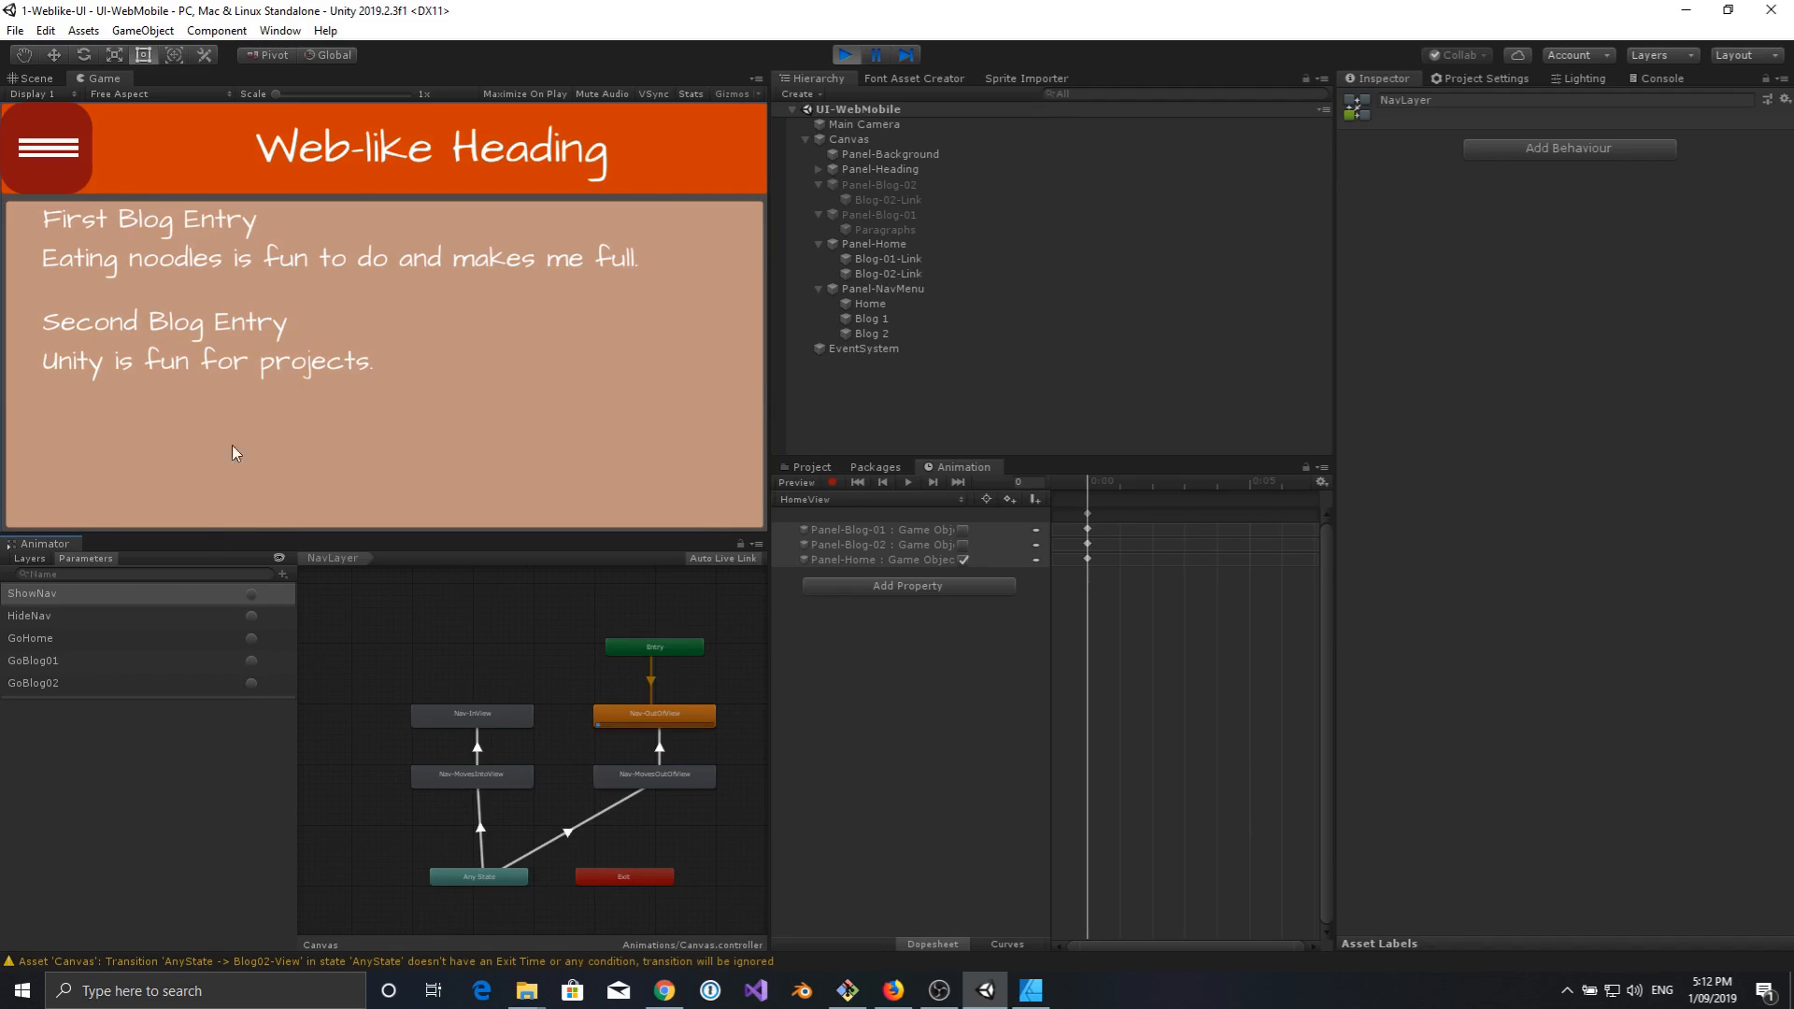
{"action": "left_click", "coordinate": [249, 661]}
{"action": "left_click", "coordinate": [251, 638]}
Raise NavLayer's weight to the maximum while the scene is running.
{"action": "left_click", "coordinate": [42, 559]}
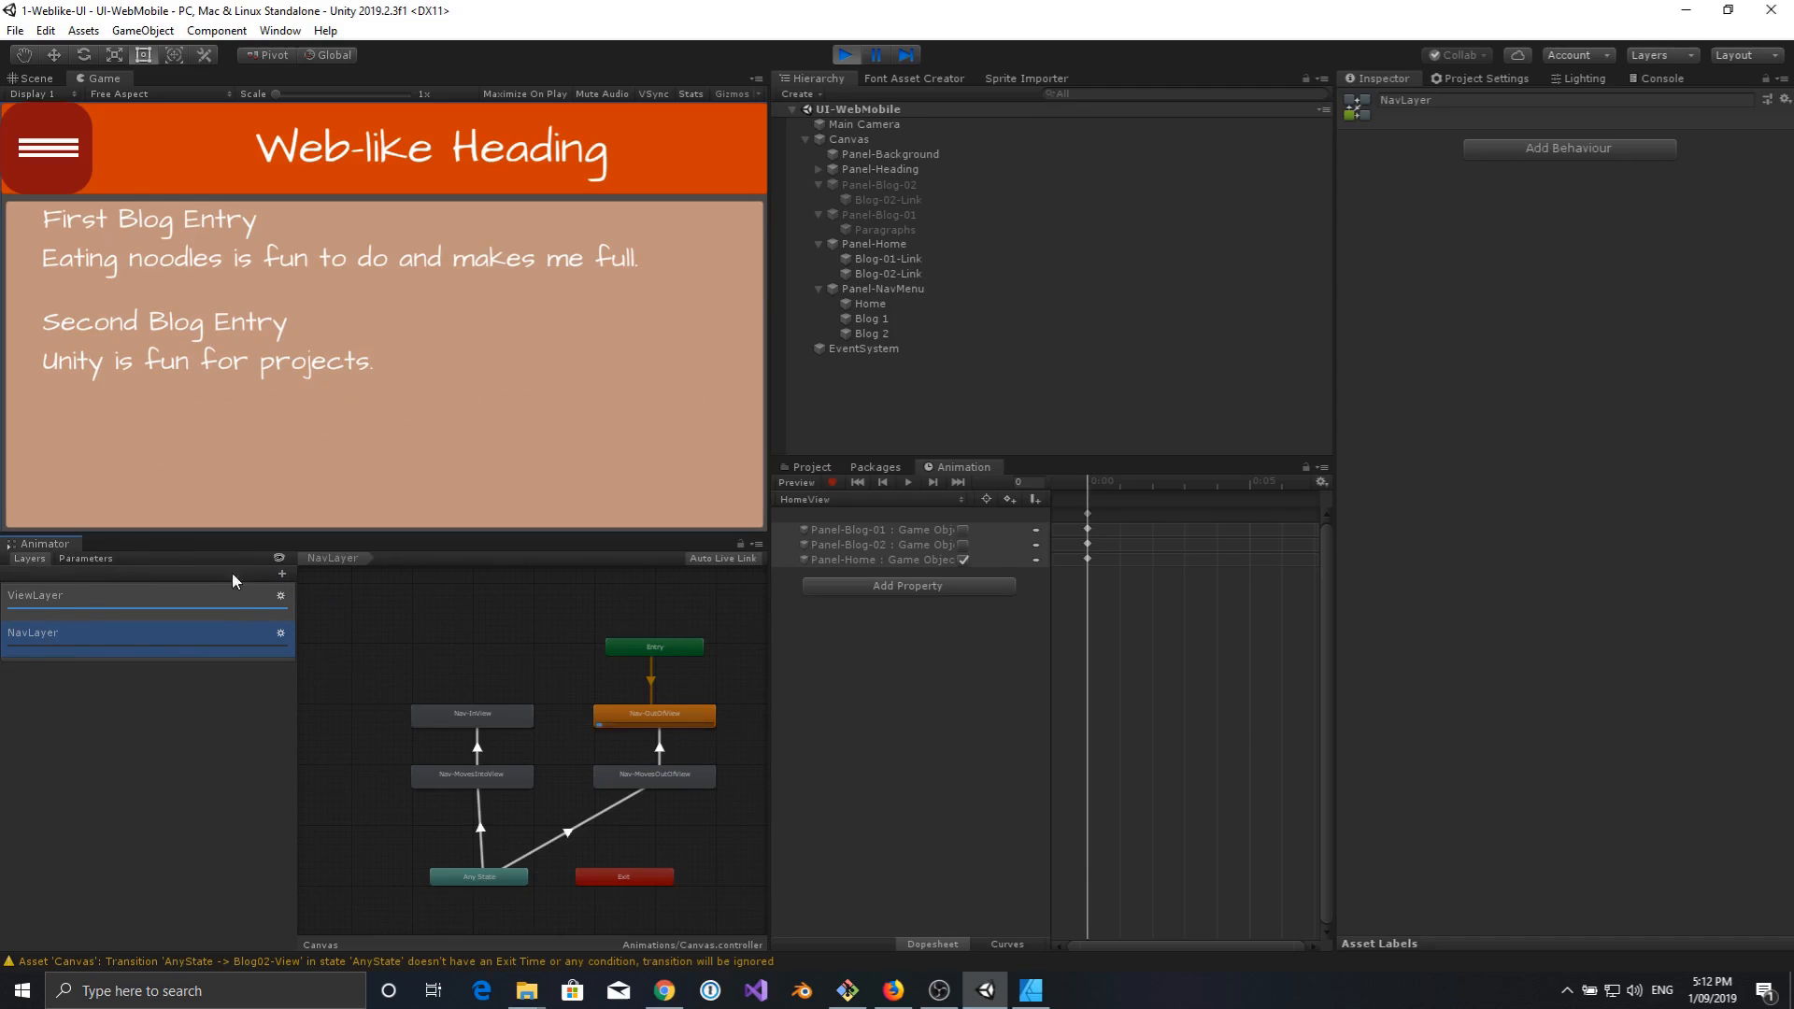
{"action": "left_click", "coordinate": [279, 634]}
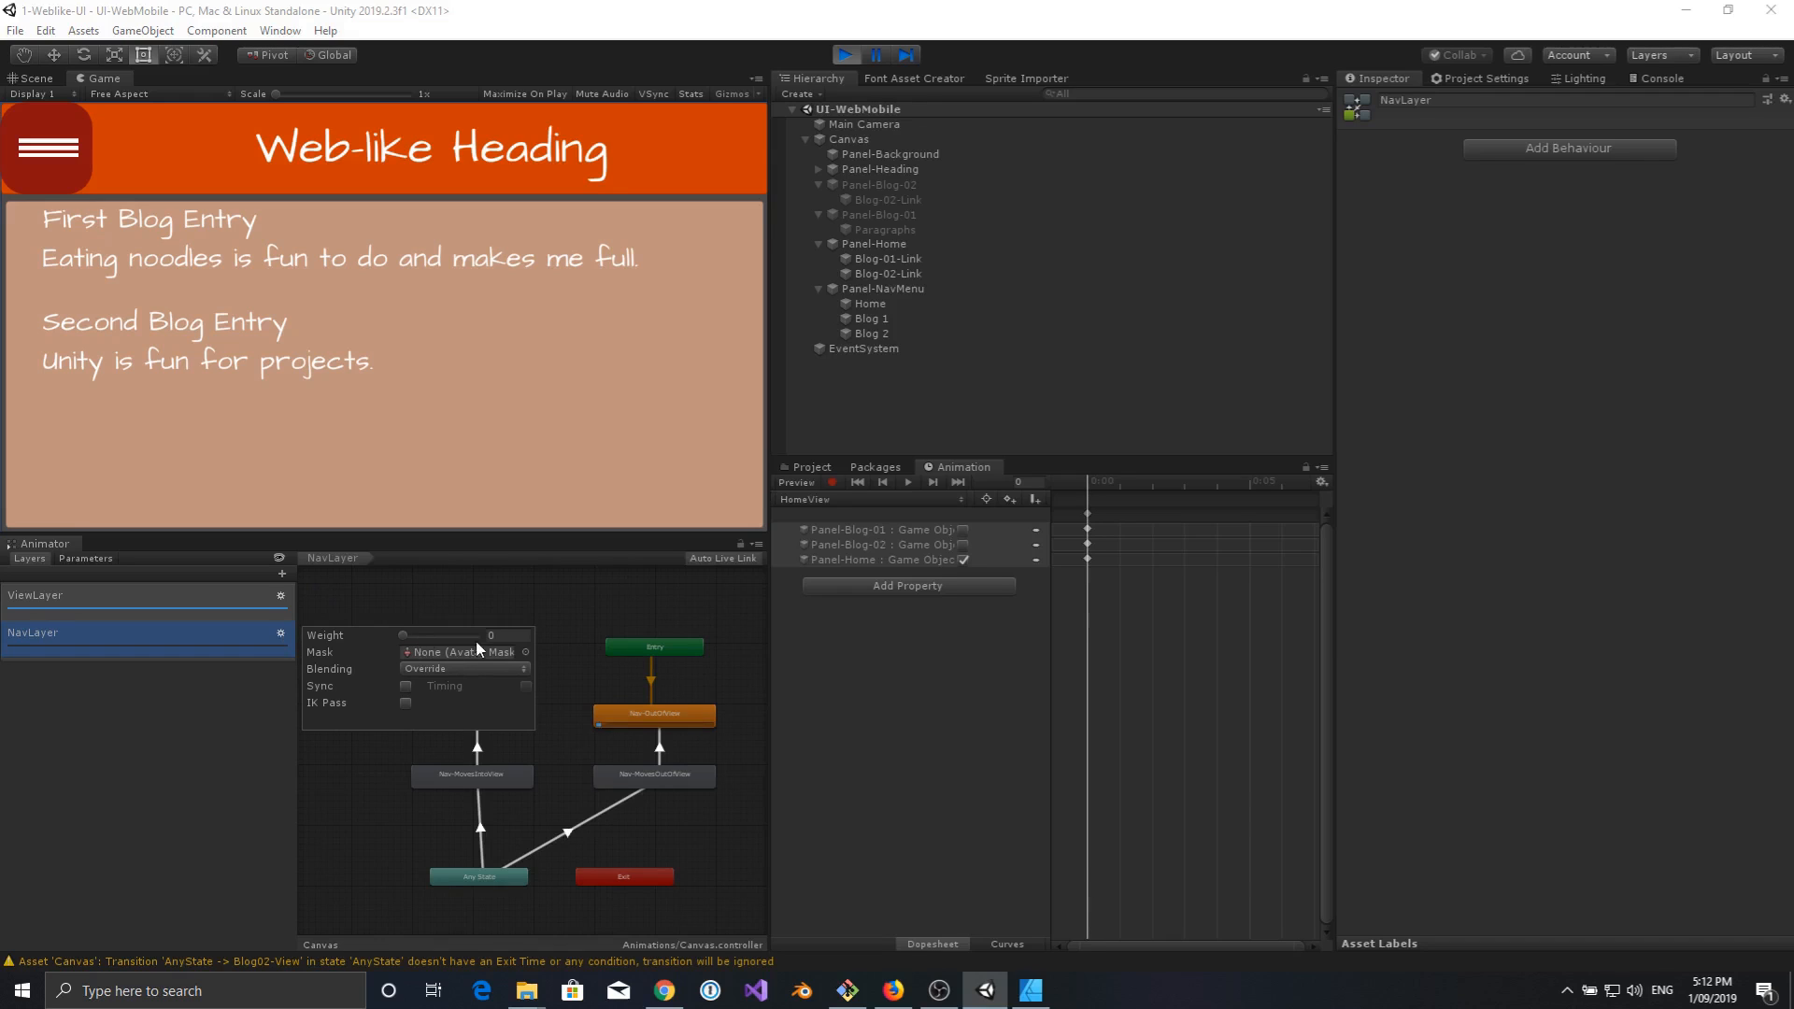
{"action": "left_click_drag", "start_coordinate": [404, 636], "coordinate": [483, 636]}
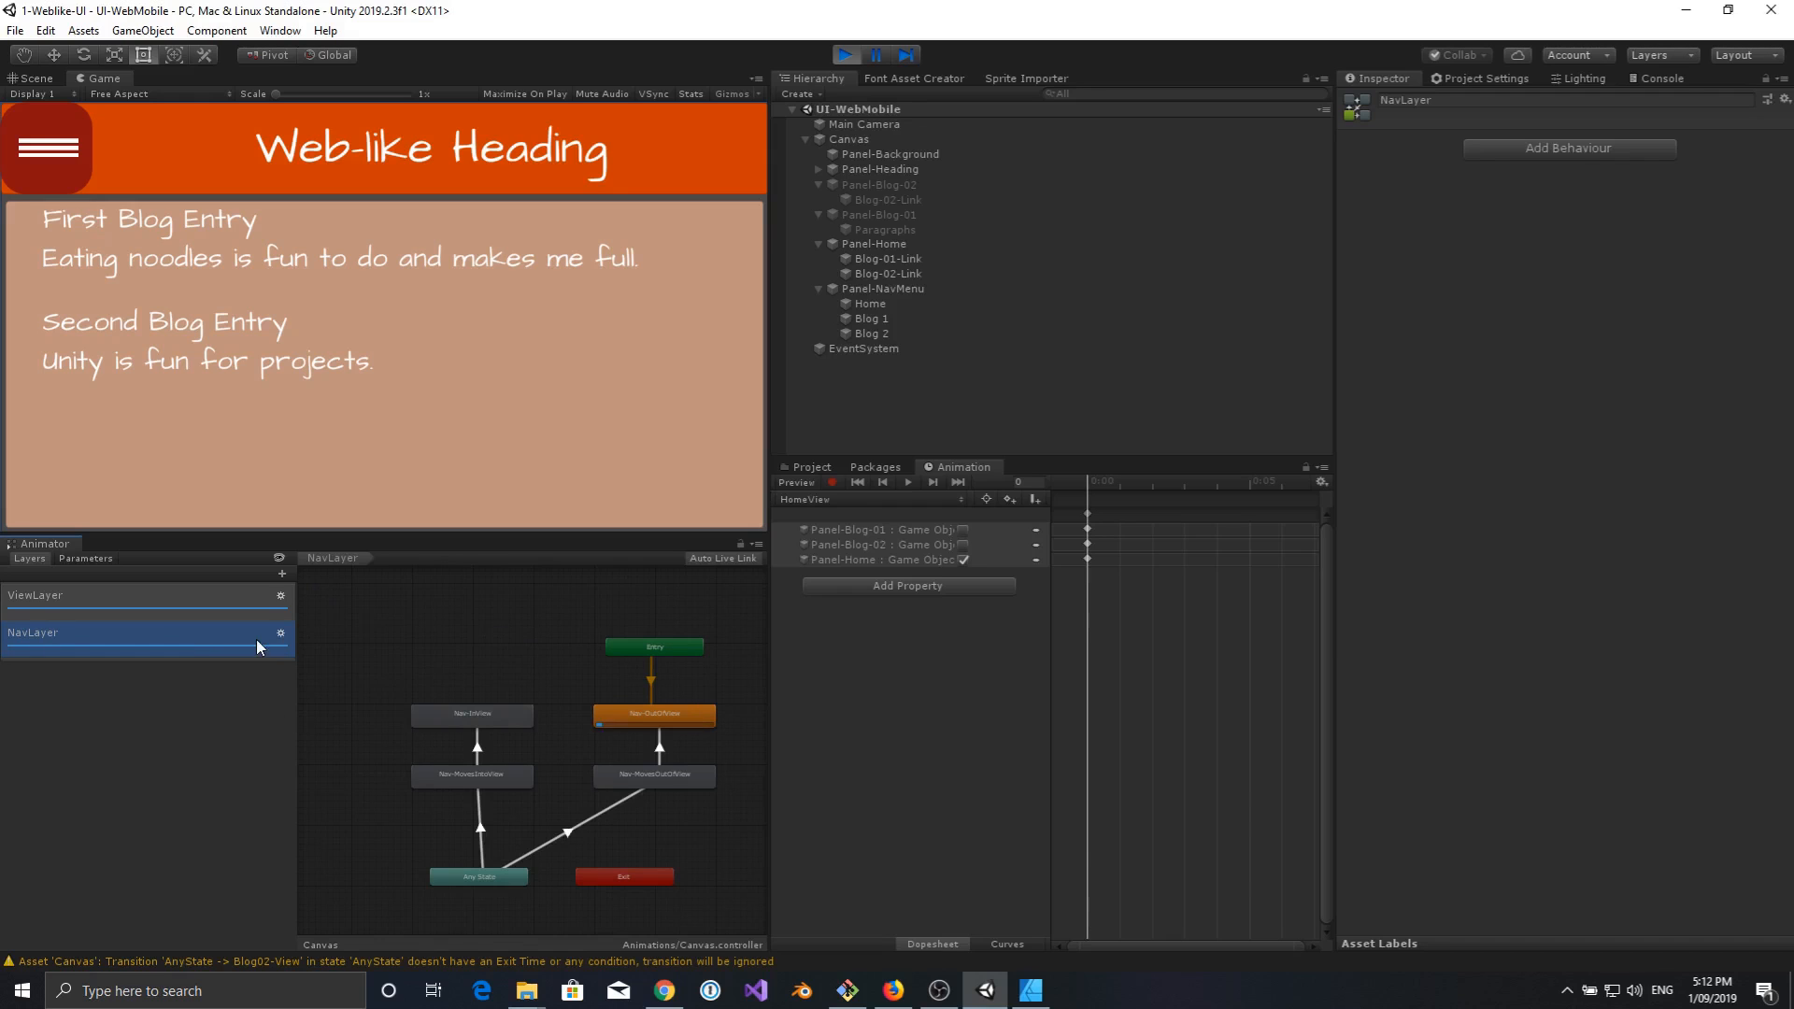
Test the ShowNav and HideNav triggers on the nav menu and stop play mode.
{"action": "left_click", "coordinate": [87, 560]}
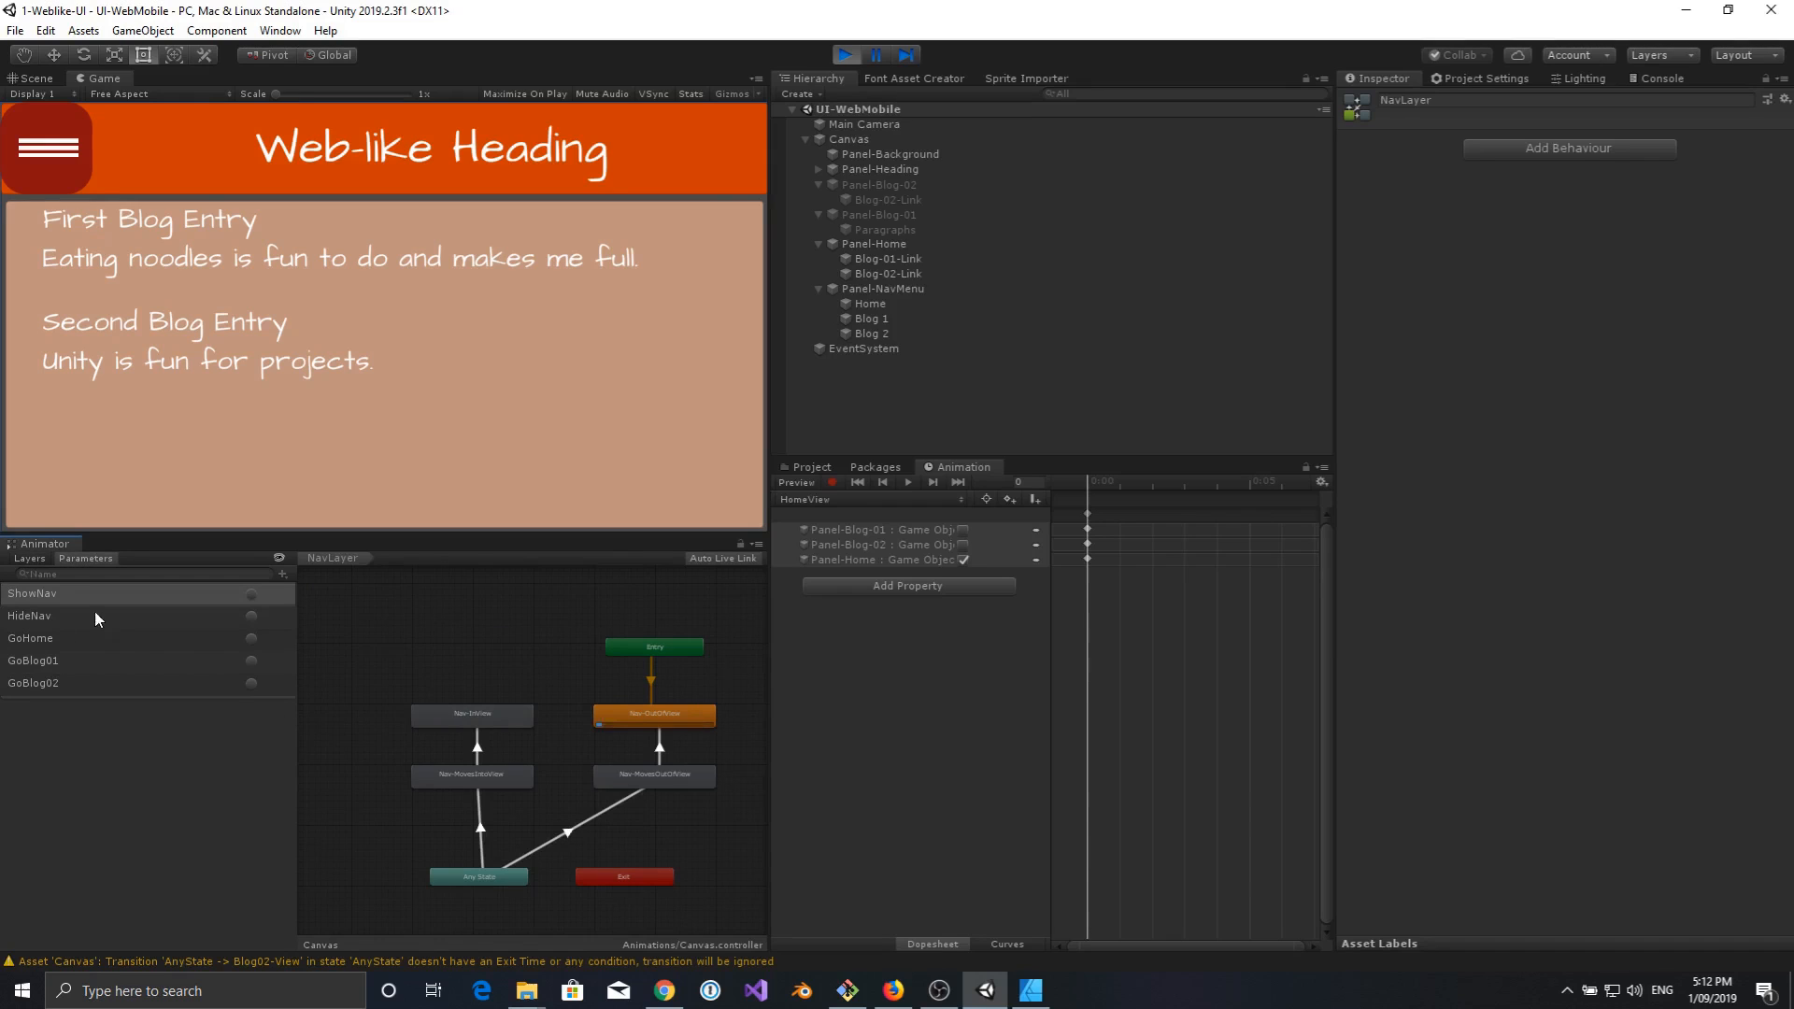
{"action": "left_click", "coordinate": [252, 596]}
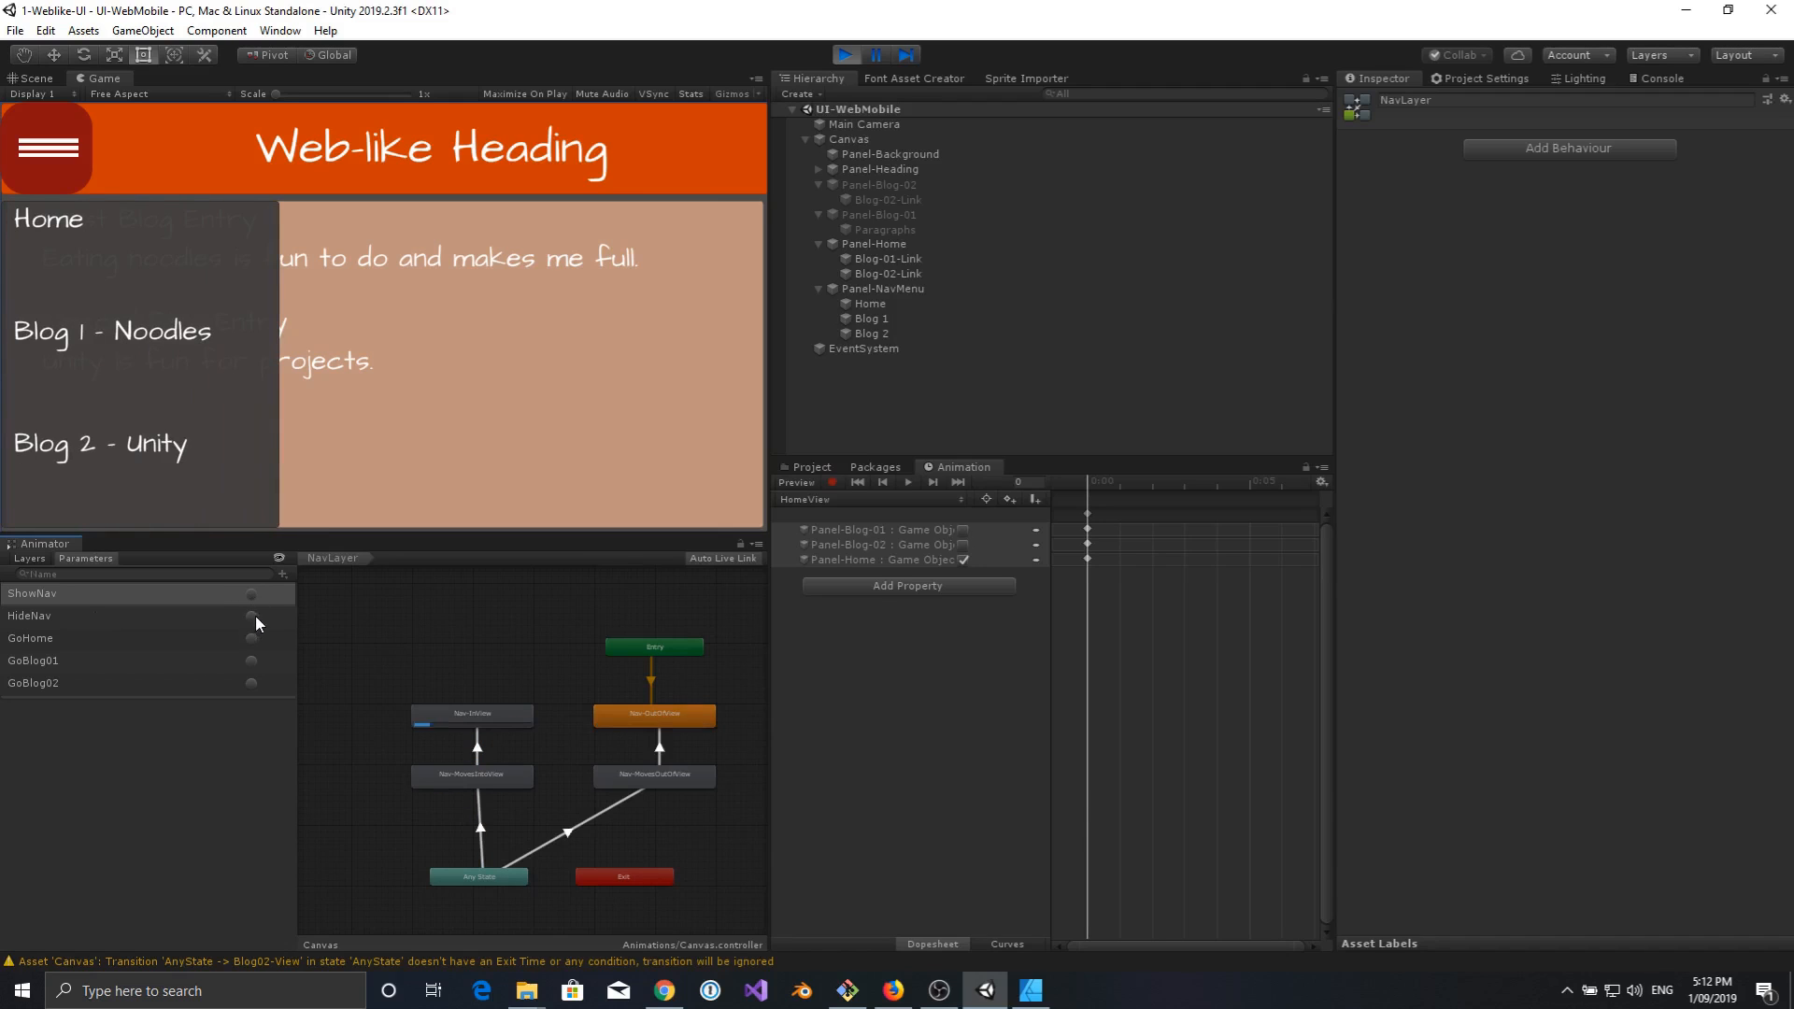
{"action": "left_click", "coordinate": [250, 615]}
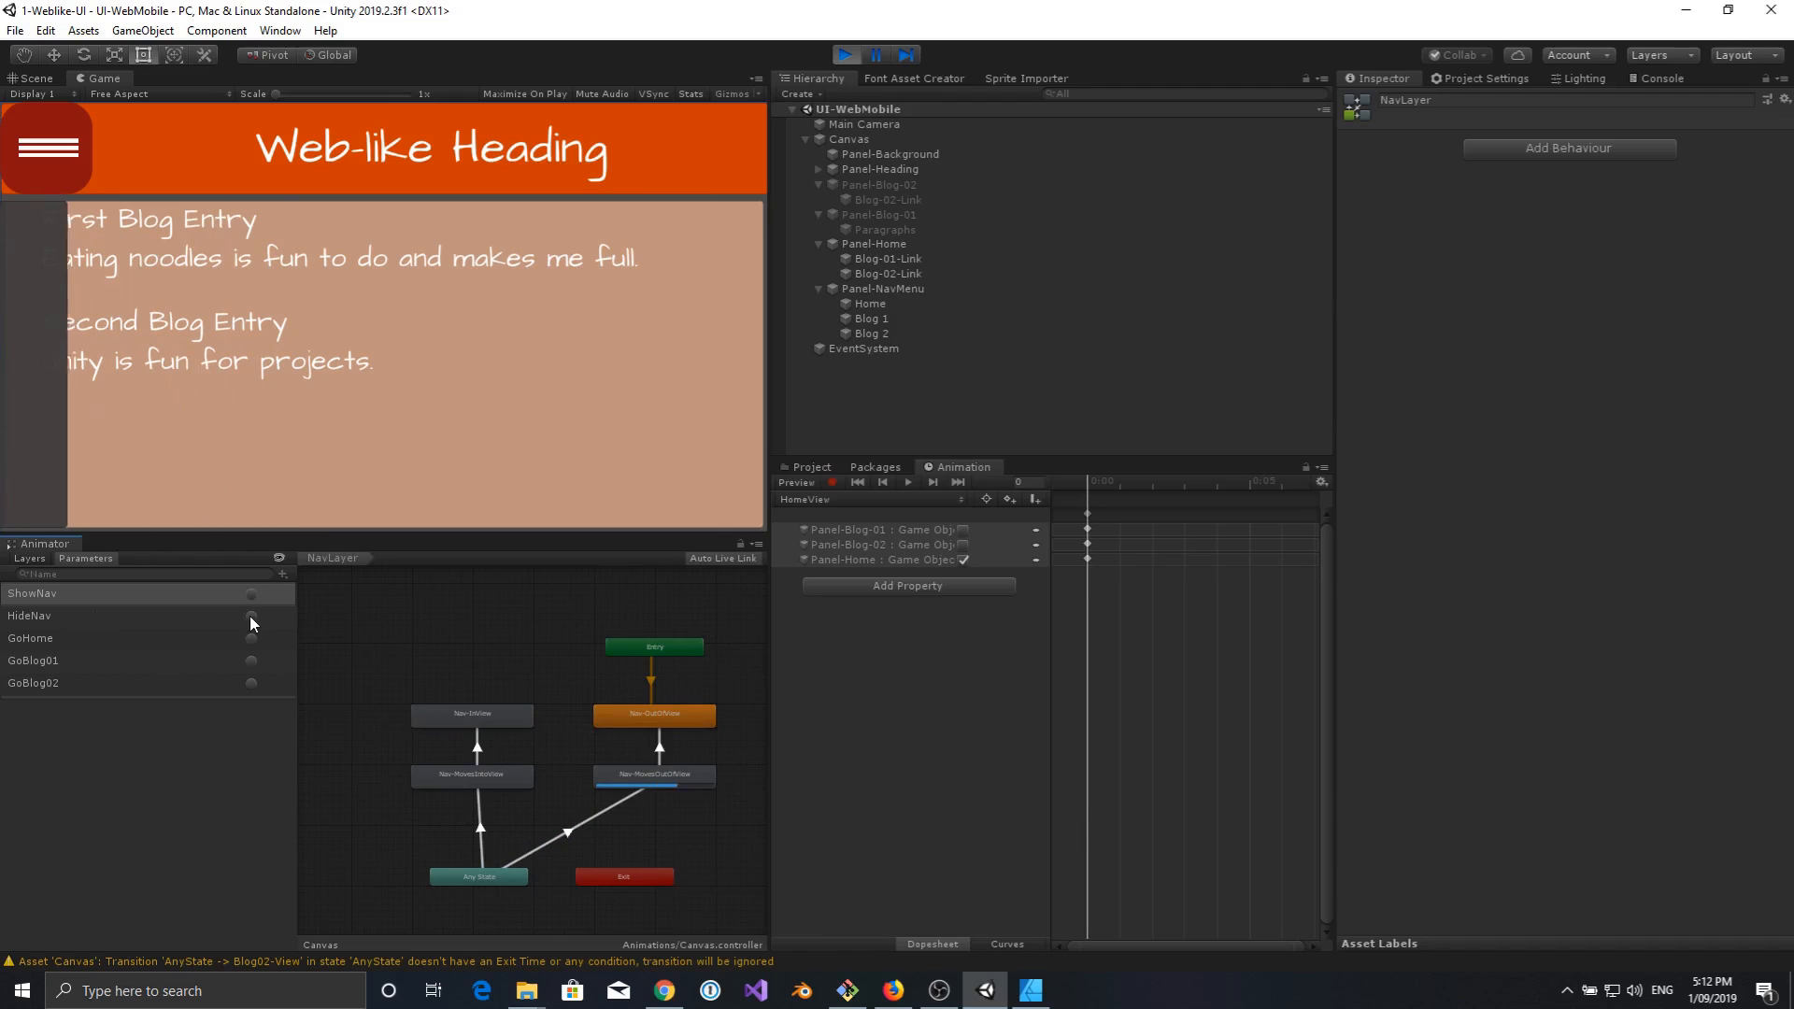
{"action": "left_click", "coordinate": [845, 58]}
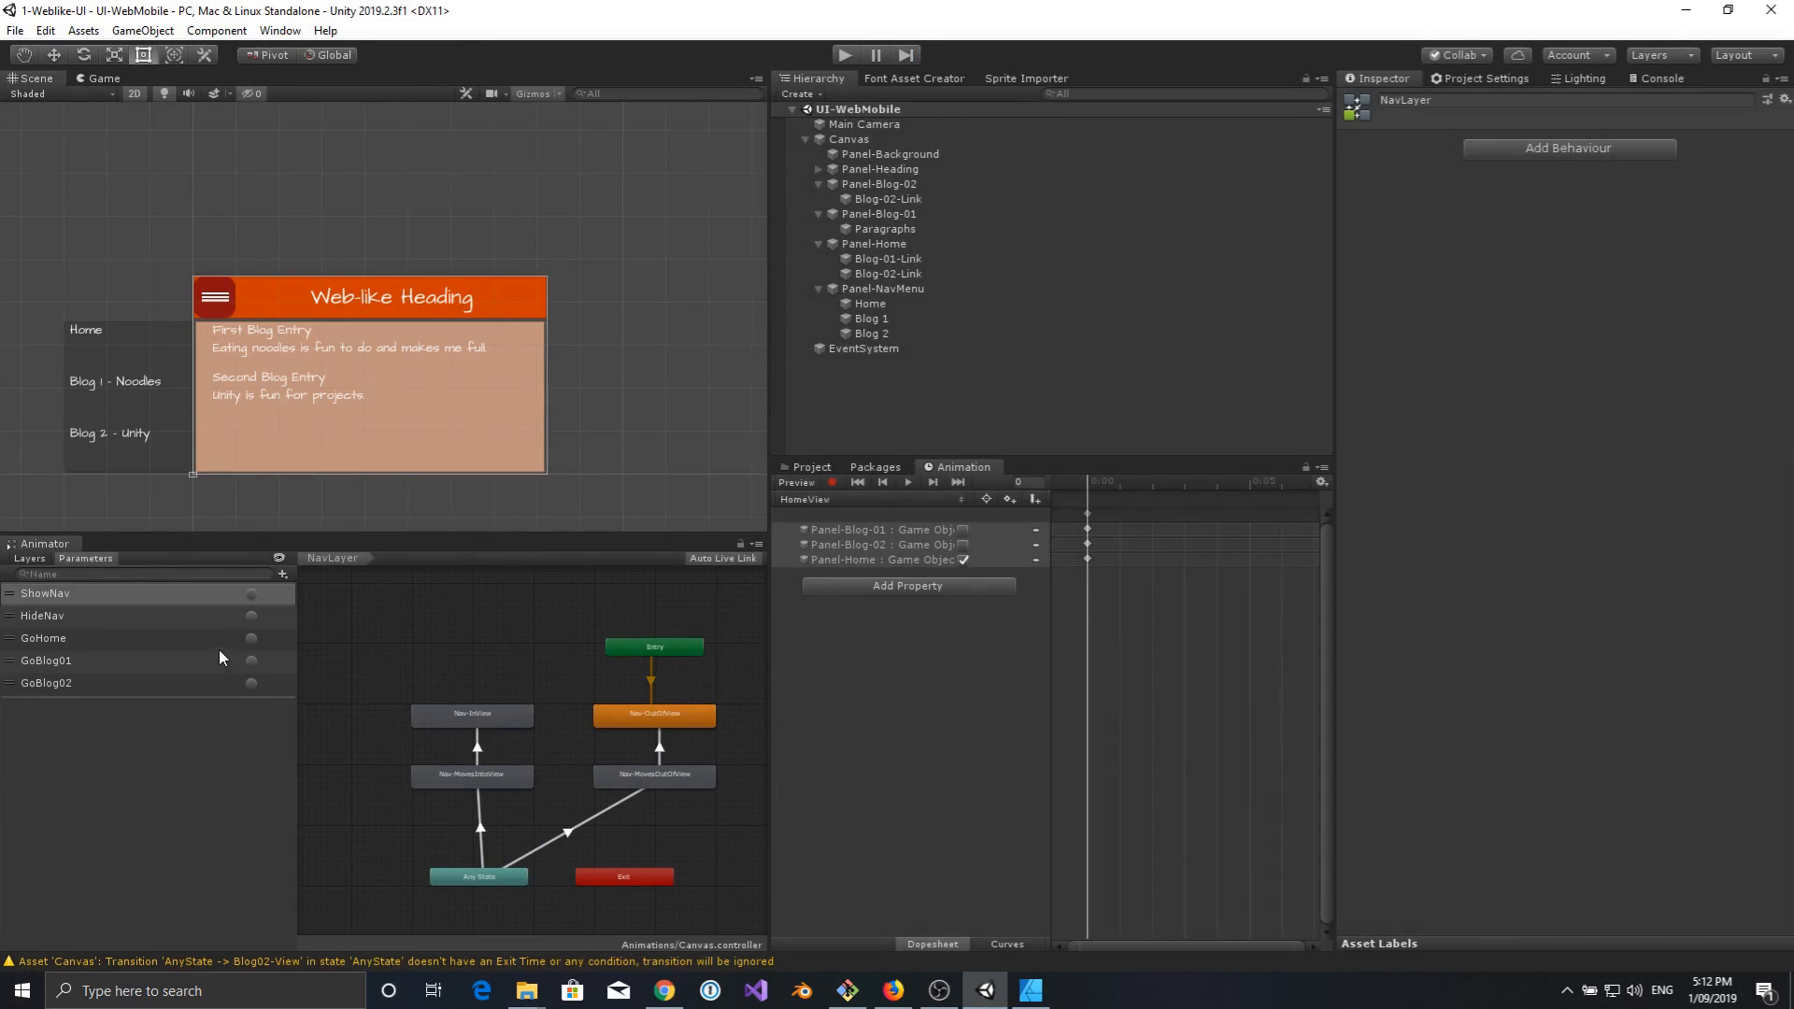
Set NavLayer's weight to the maximum in edit mode.
{"action": "left_click", "coordinate": [29, 559]}
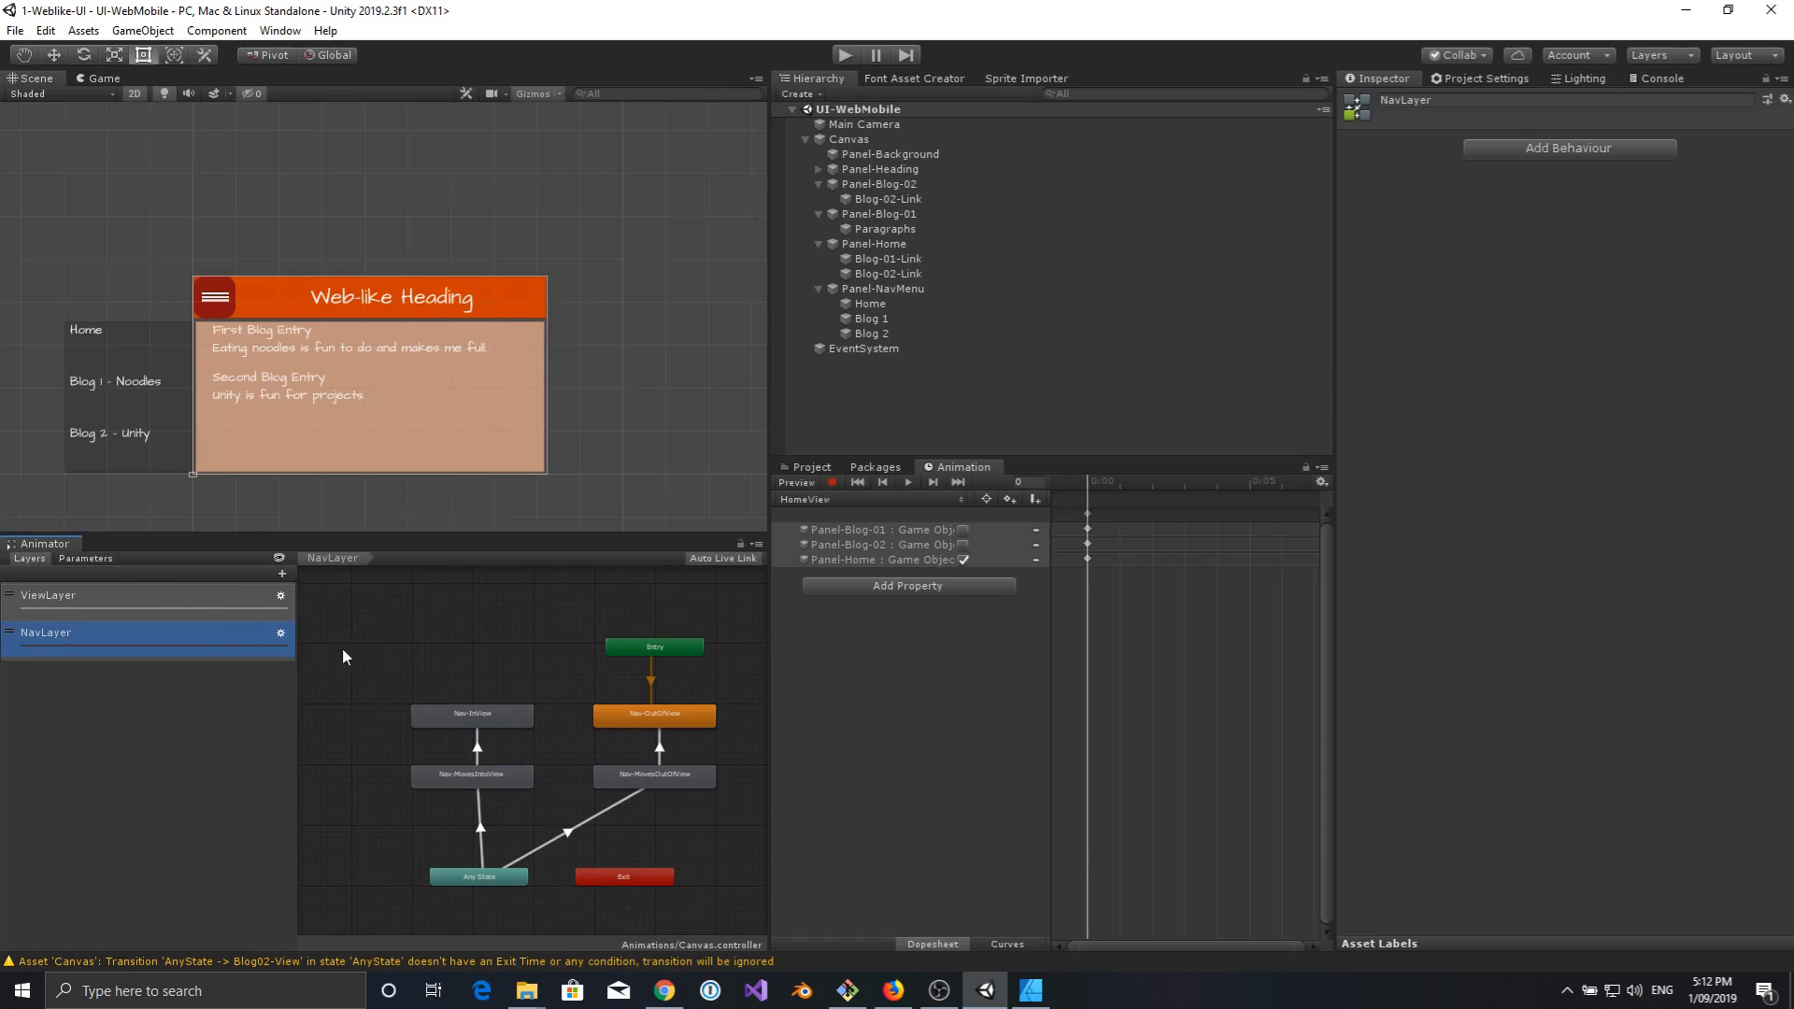
{"action": "left_click", "coordinate": [279, 632]}
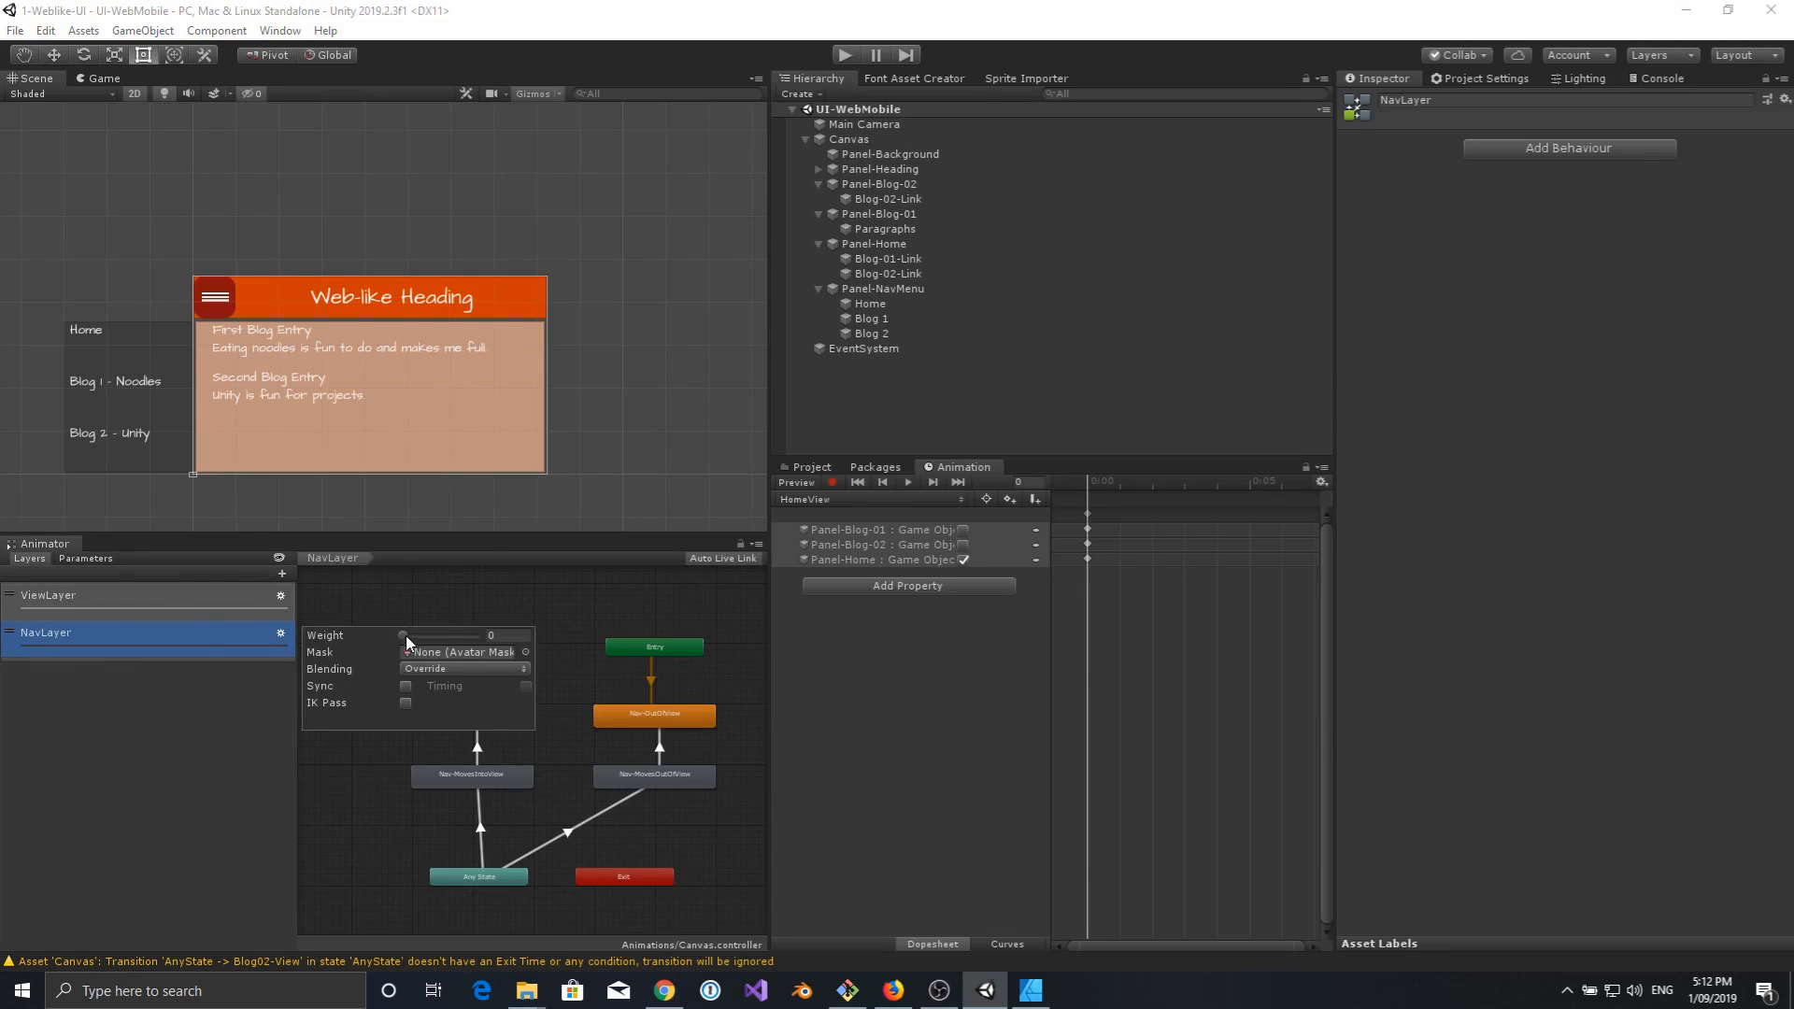
{"action": "left_click", "coordinate": [502, 636]}
{"action": "left_click", "coordinate": [267, 692]}
Examine the Animator parameters, the Canvas's Animator component and the On Click lists of the Home, Blog 1 and Blog 2 buttons.
{"action": "left_click", "coordinate": [86, 559]}
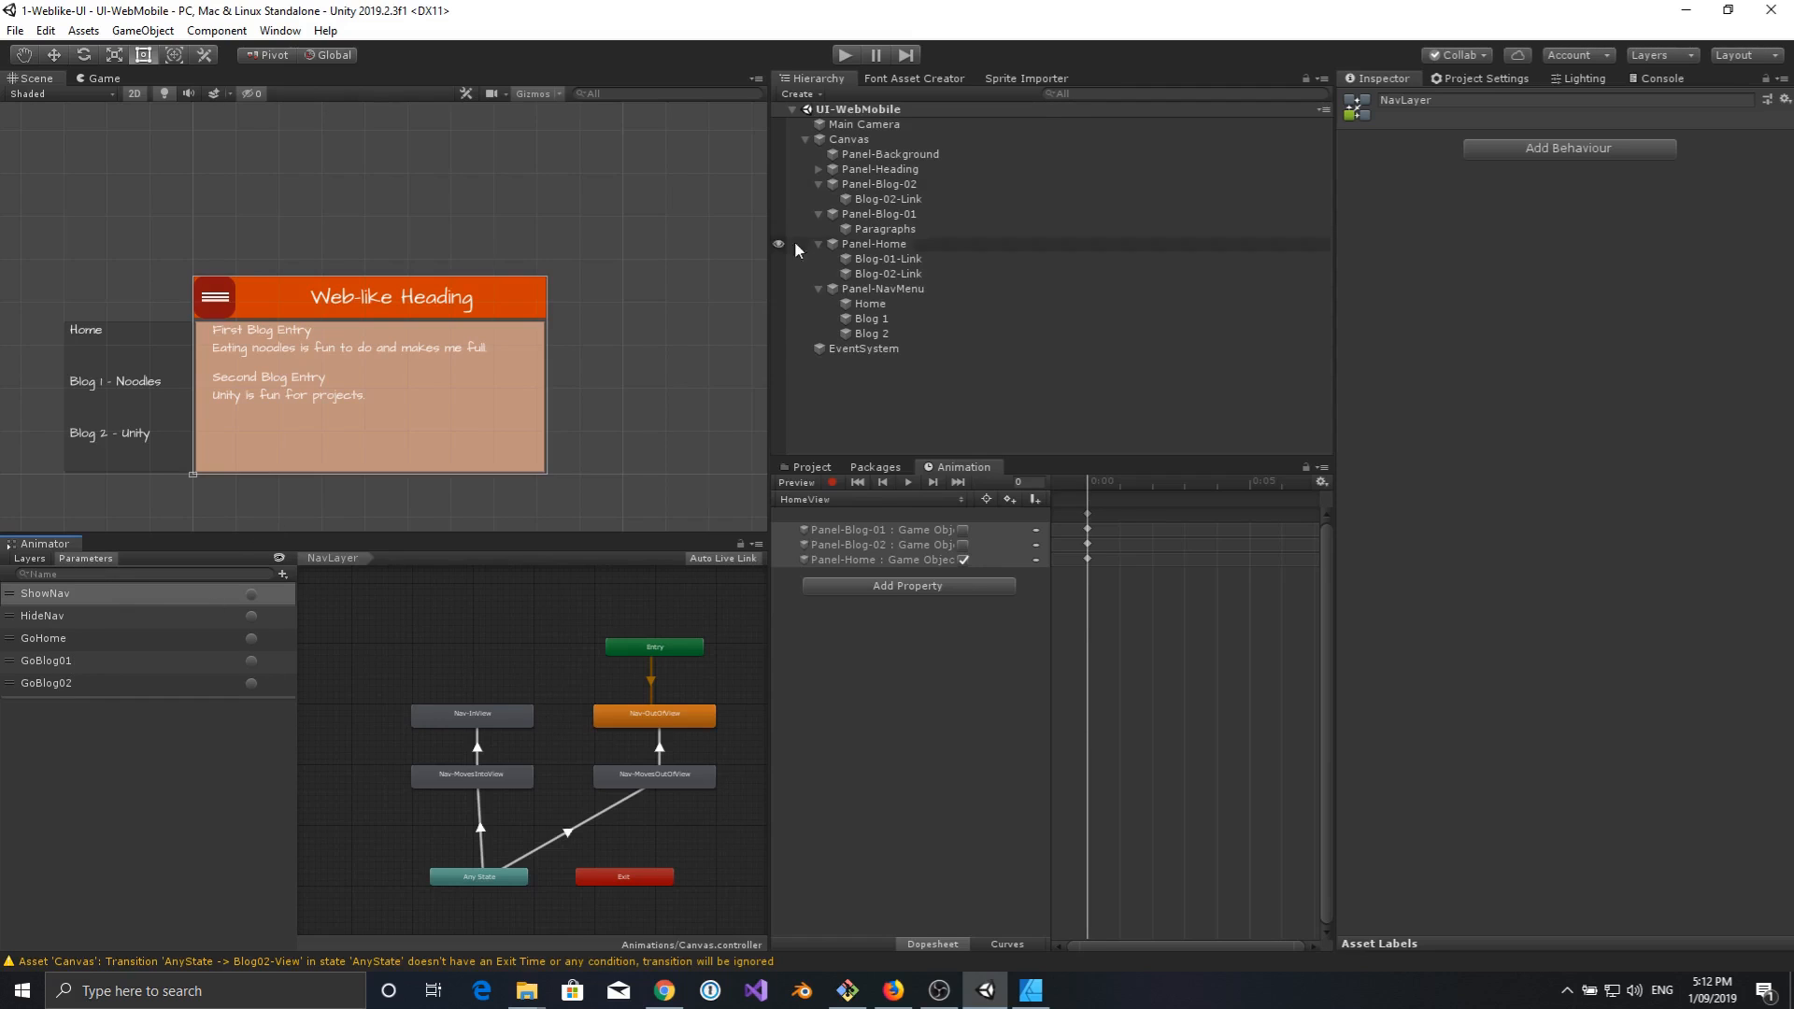
{"action": "left_click", "coordinate": [854, 140]}
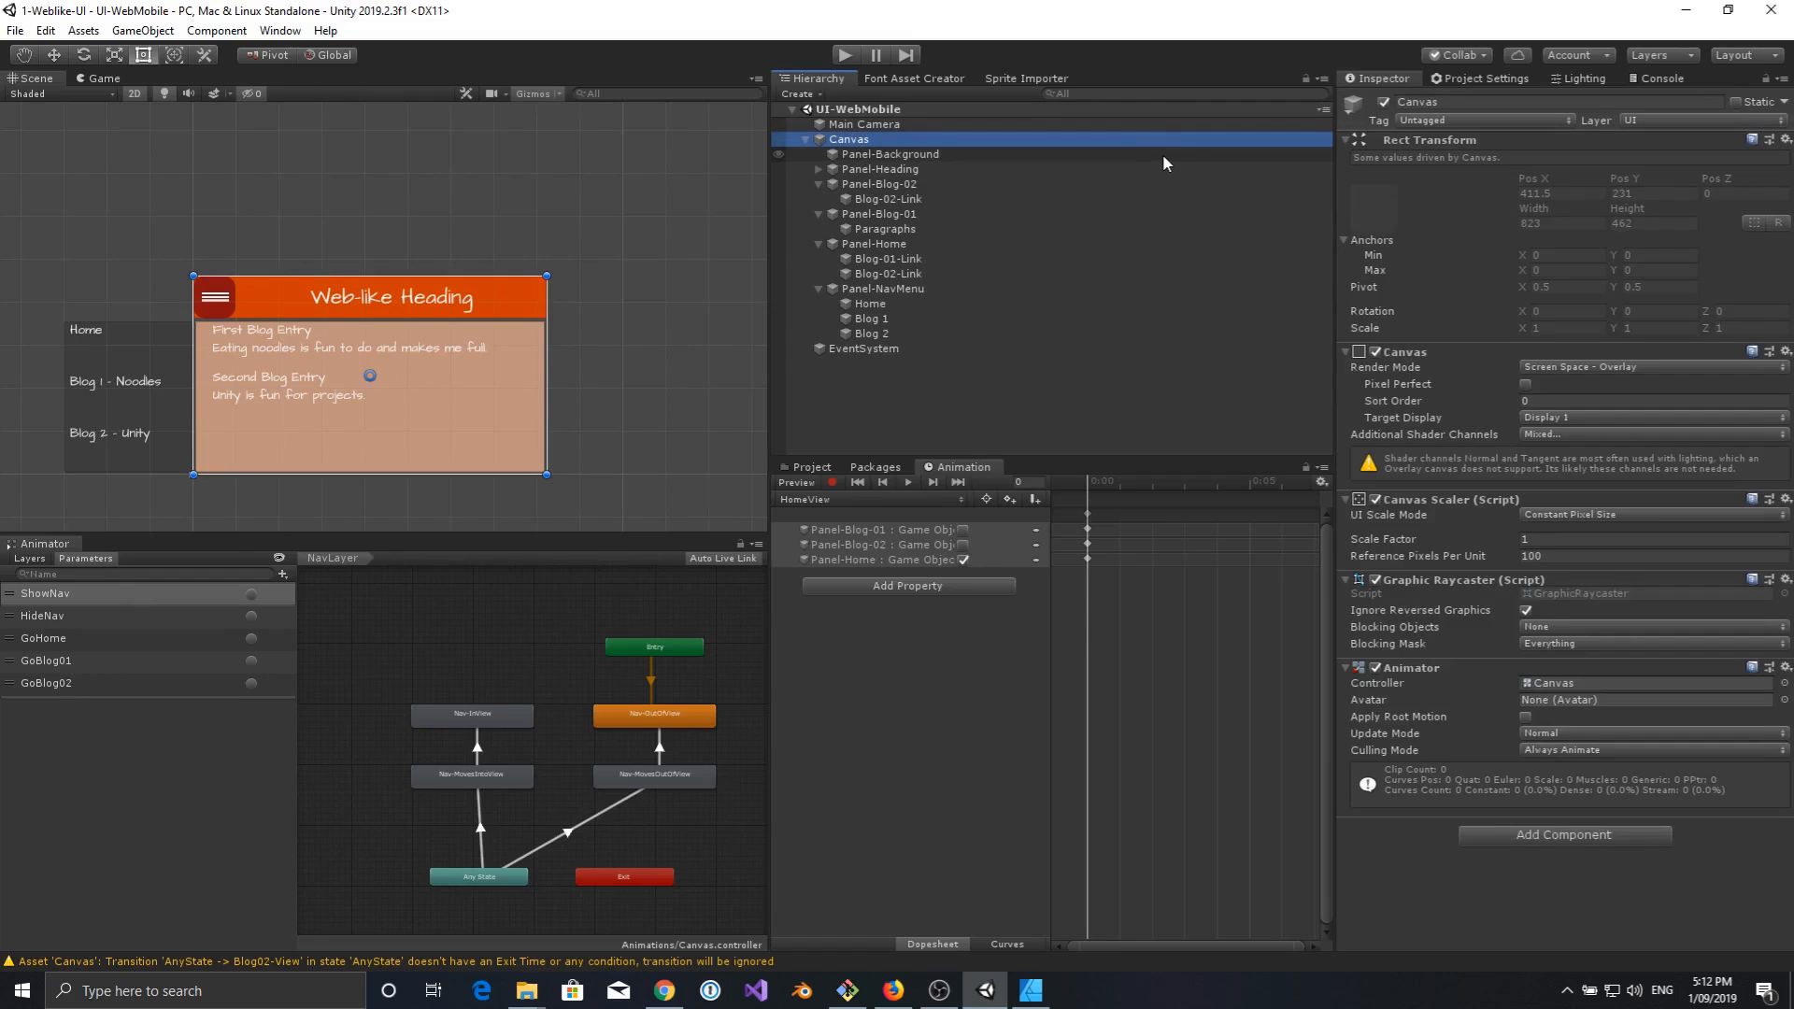
{"action": "left_click", "coordinate": [872, 304]}
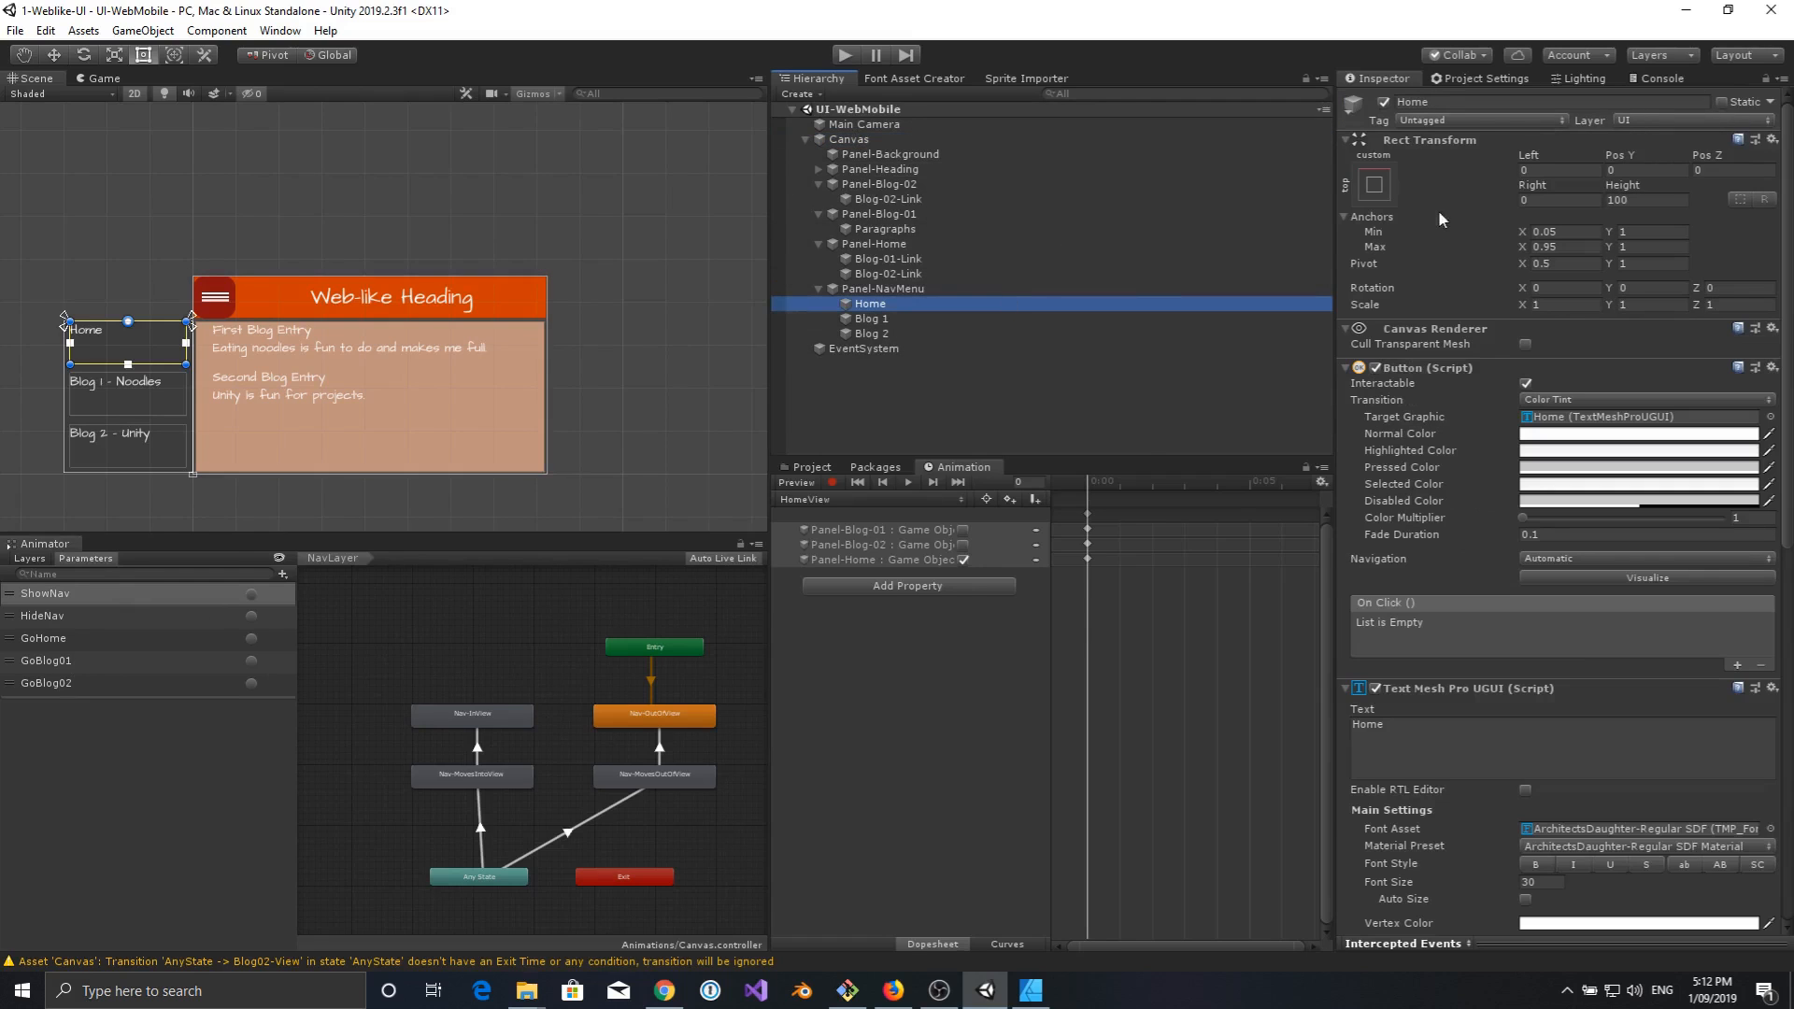
{"action": "left_click", "coordinate": [883, 318]}
{"action": "left_click", "coordinate": [884, 334]}
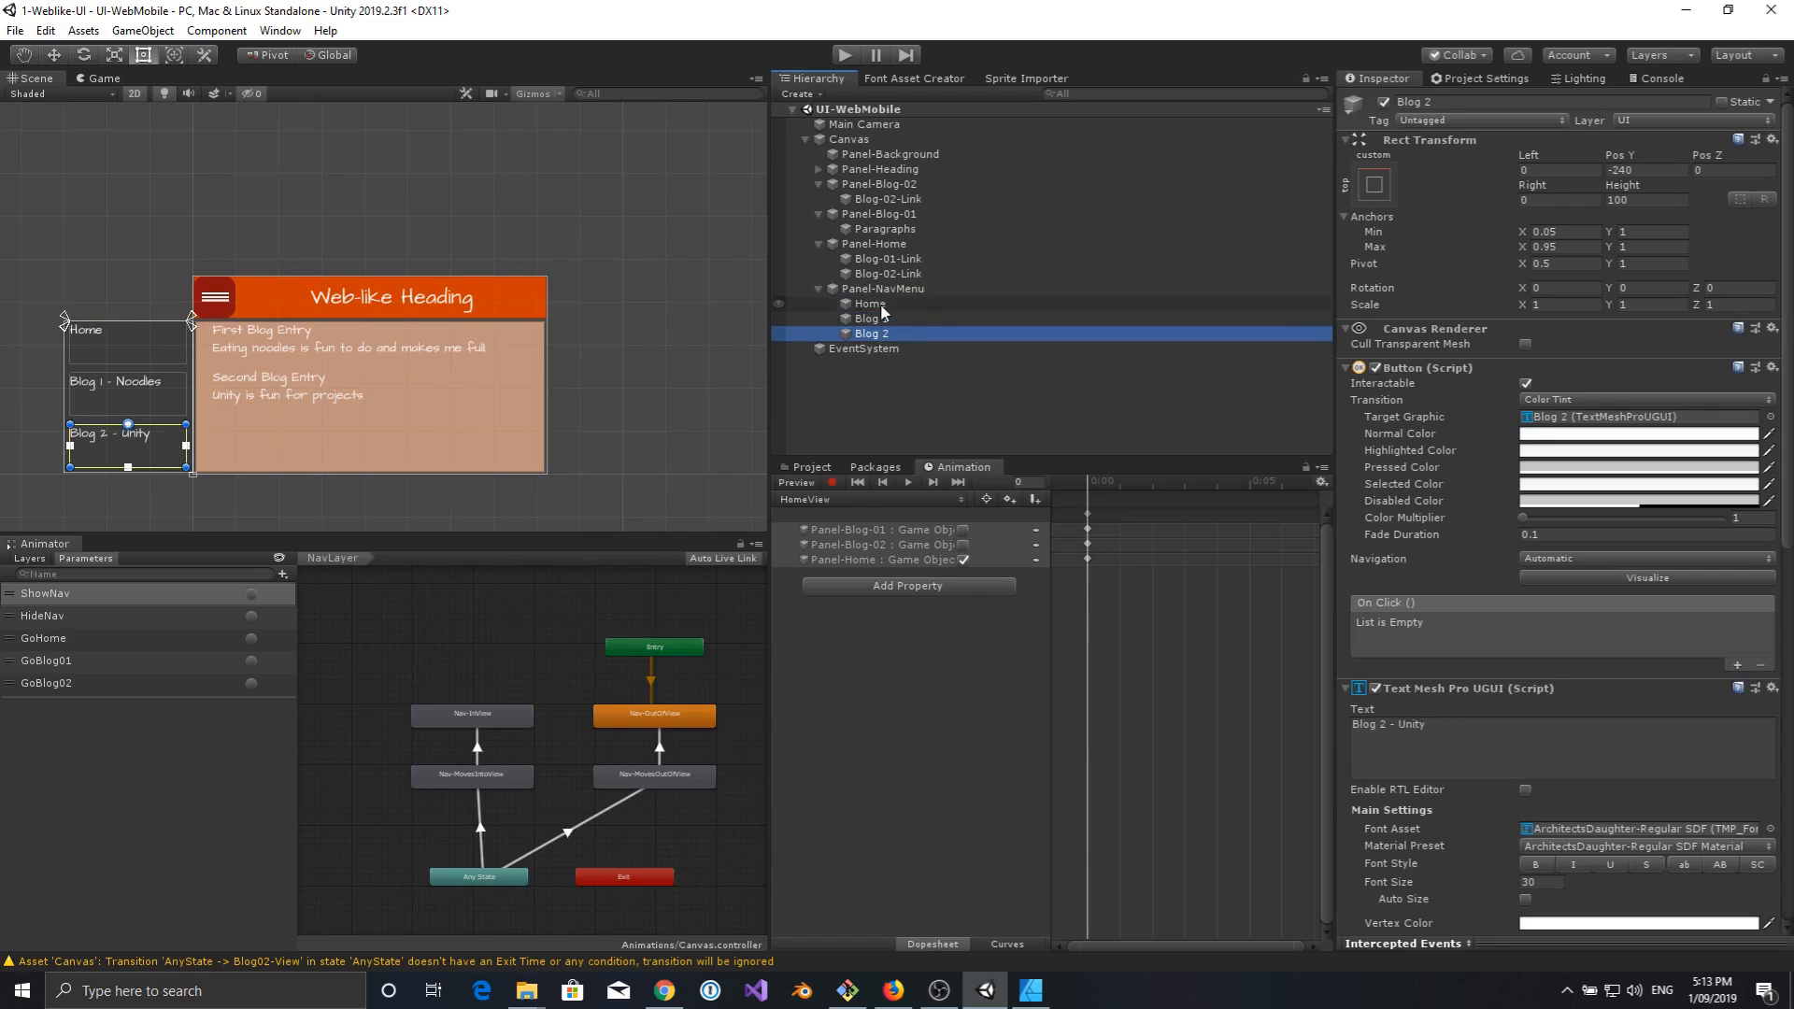
Open the ViewLayer's HomeView state in the Animator and test the scene briefly in Play mode.
{"action": "left_click", "coordinate": [881, 305]}
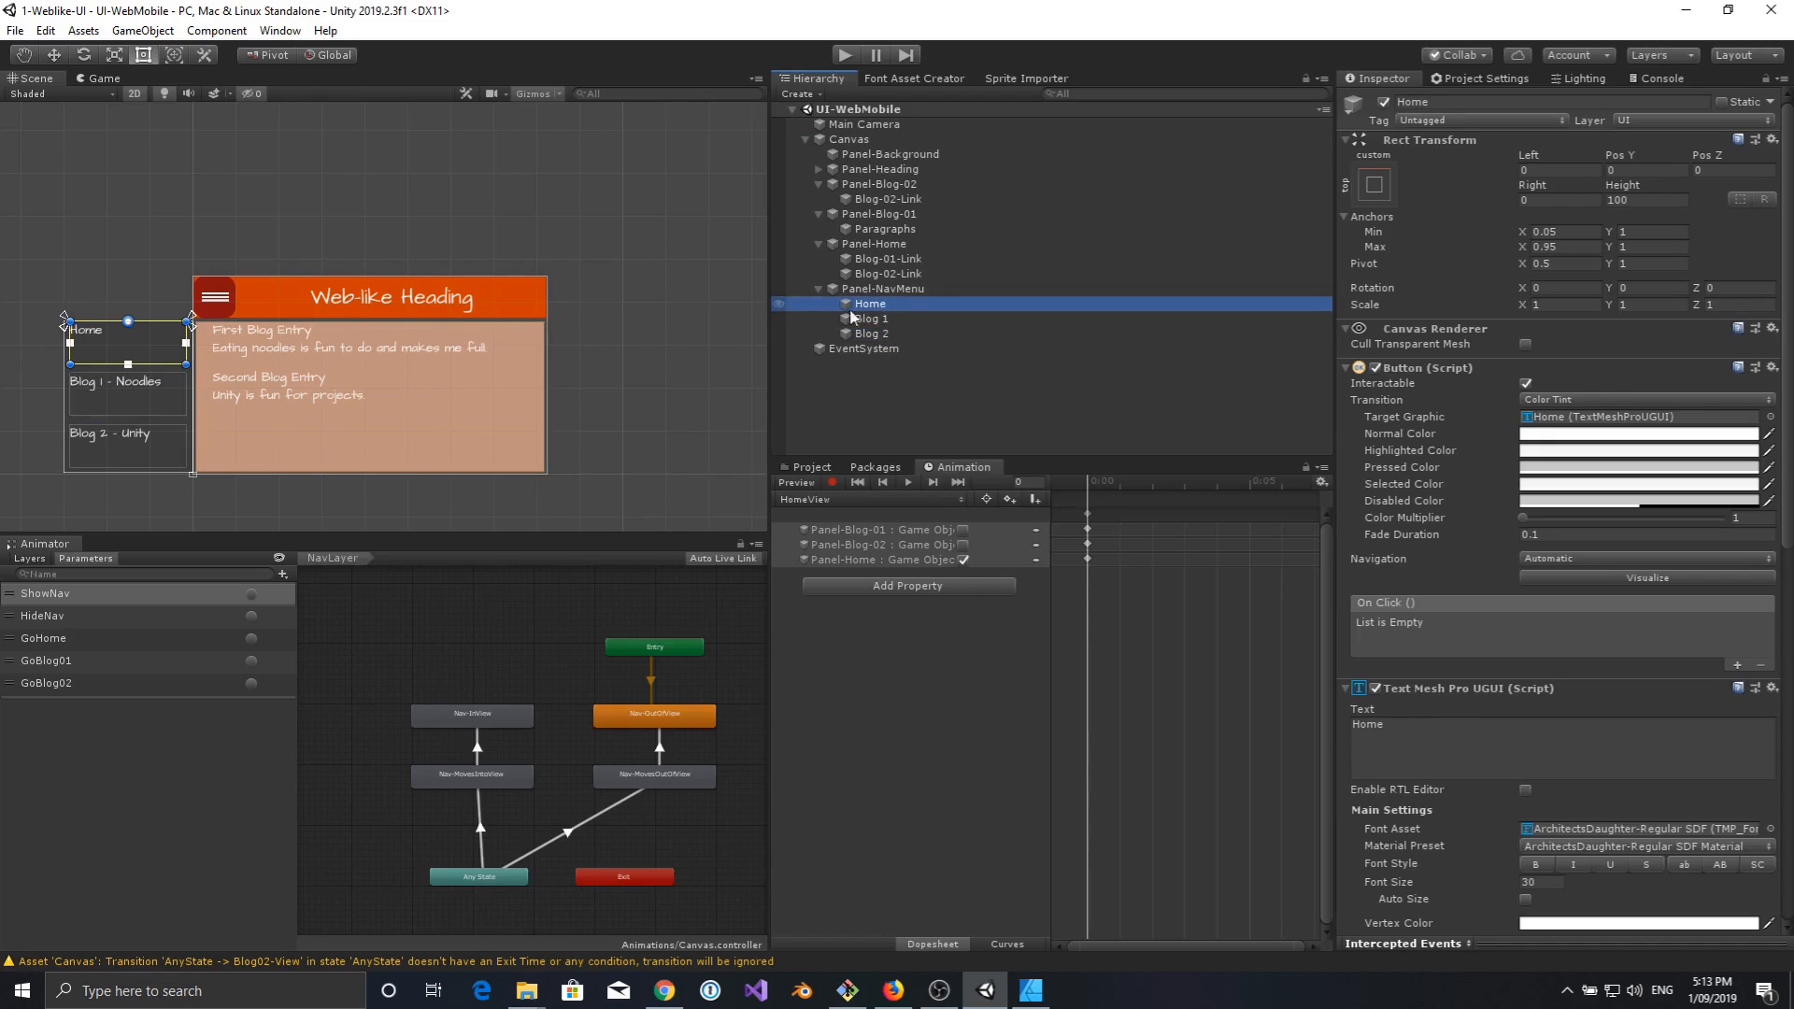
{"action": "left_click", "coordinate": [38, 561]}
{"action": "left_click", "coordinate": [63, 603]}
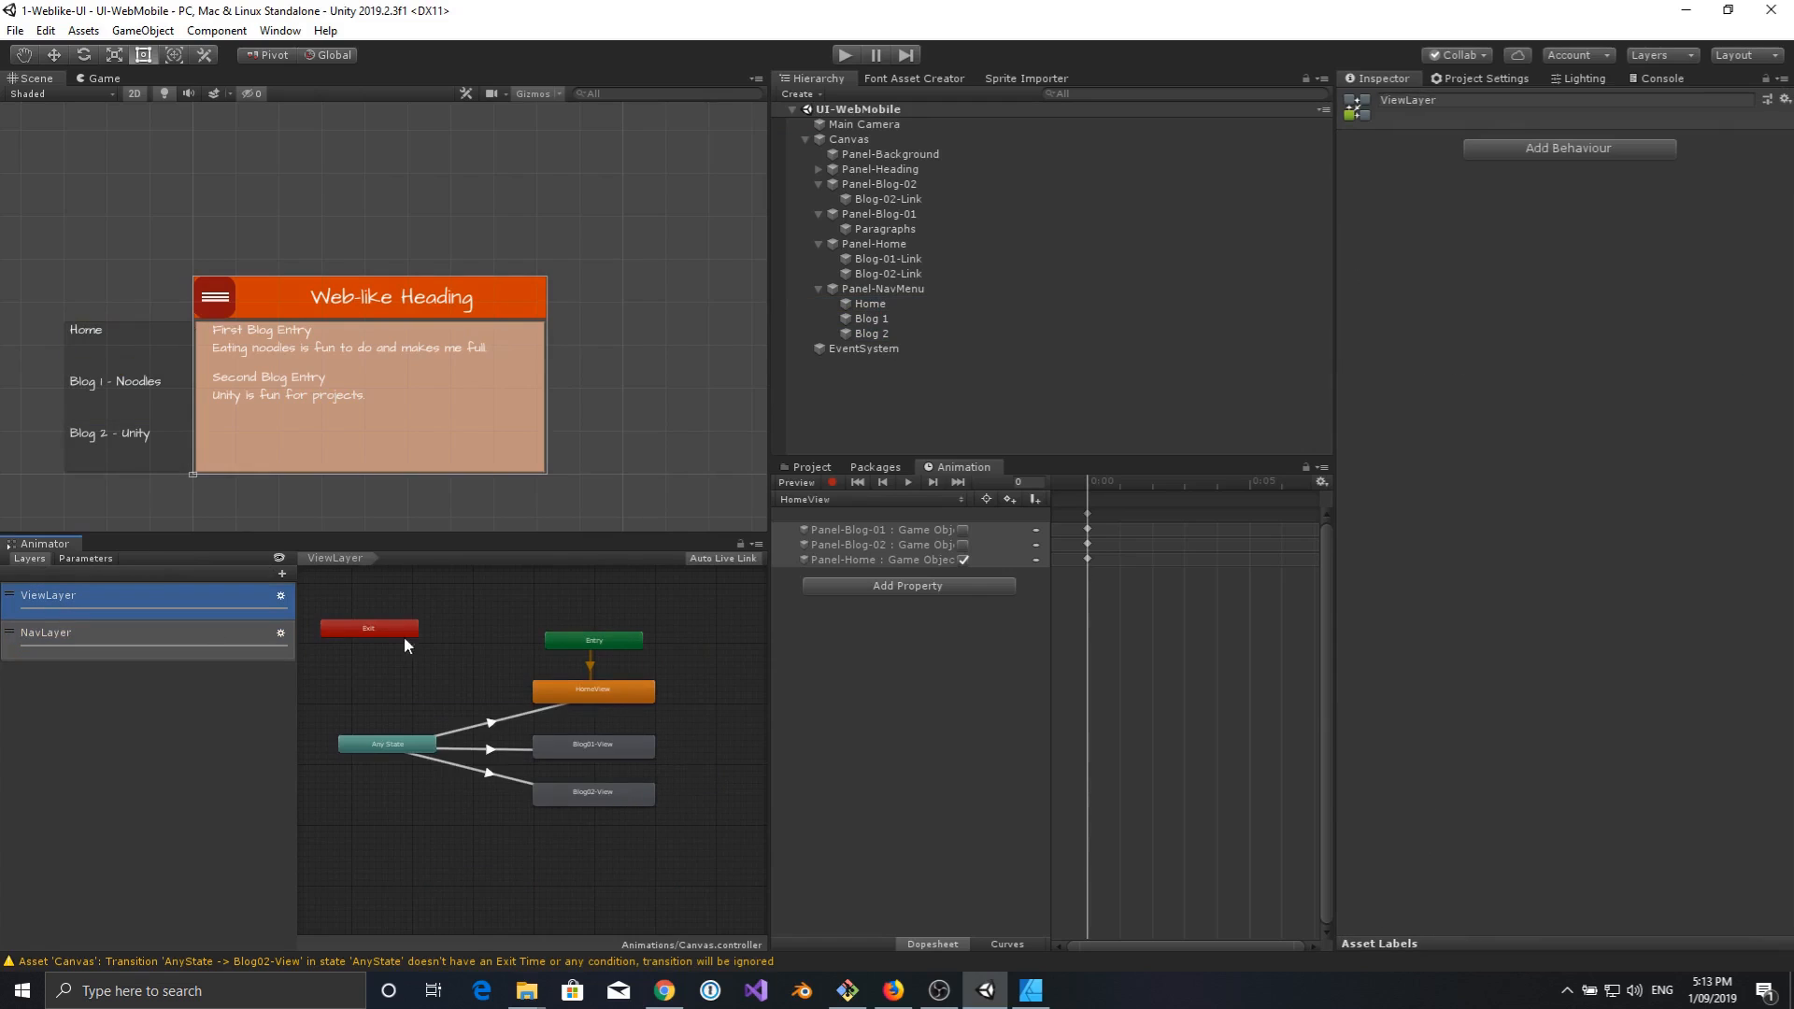
{"action": "left_click", "coordinate": [620, 699]}
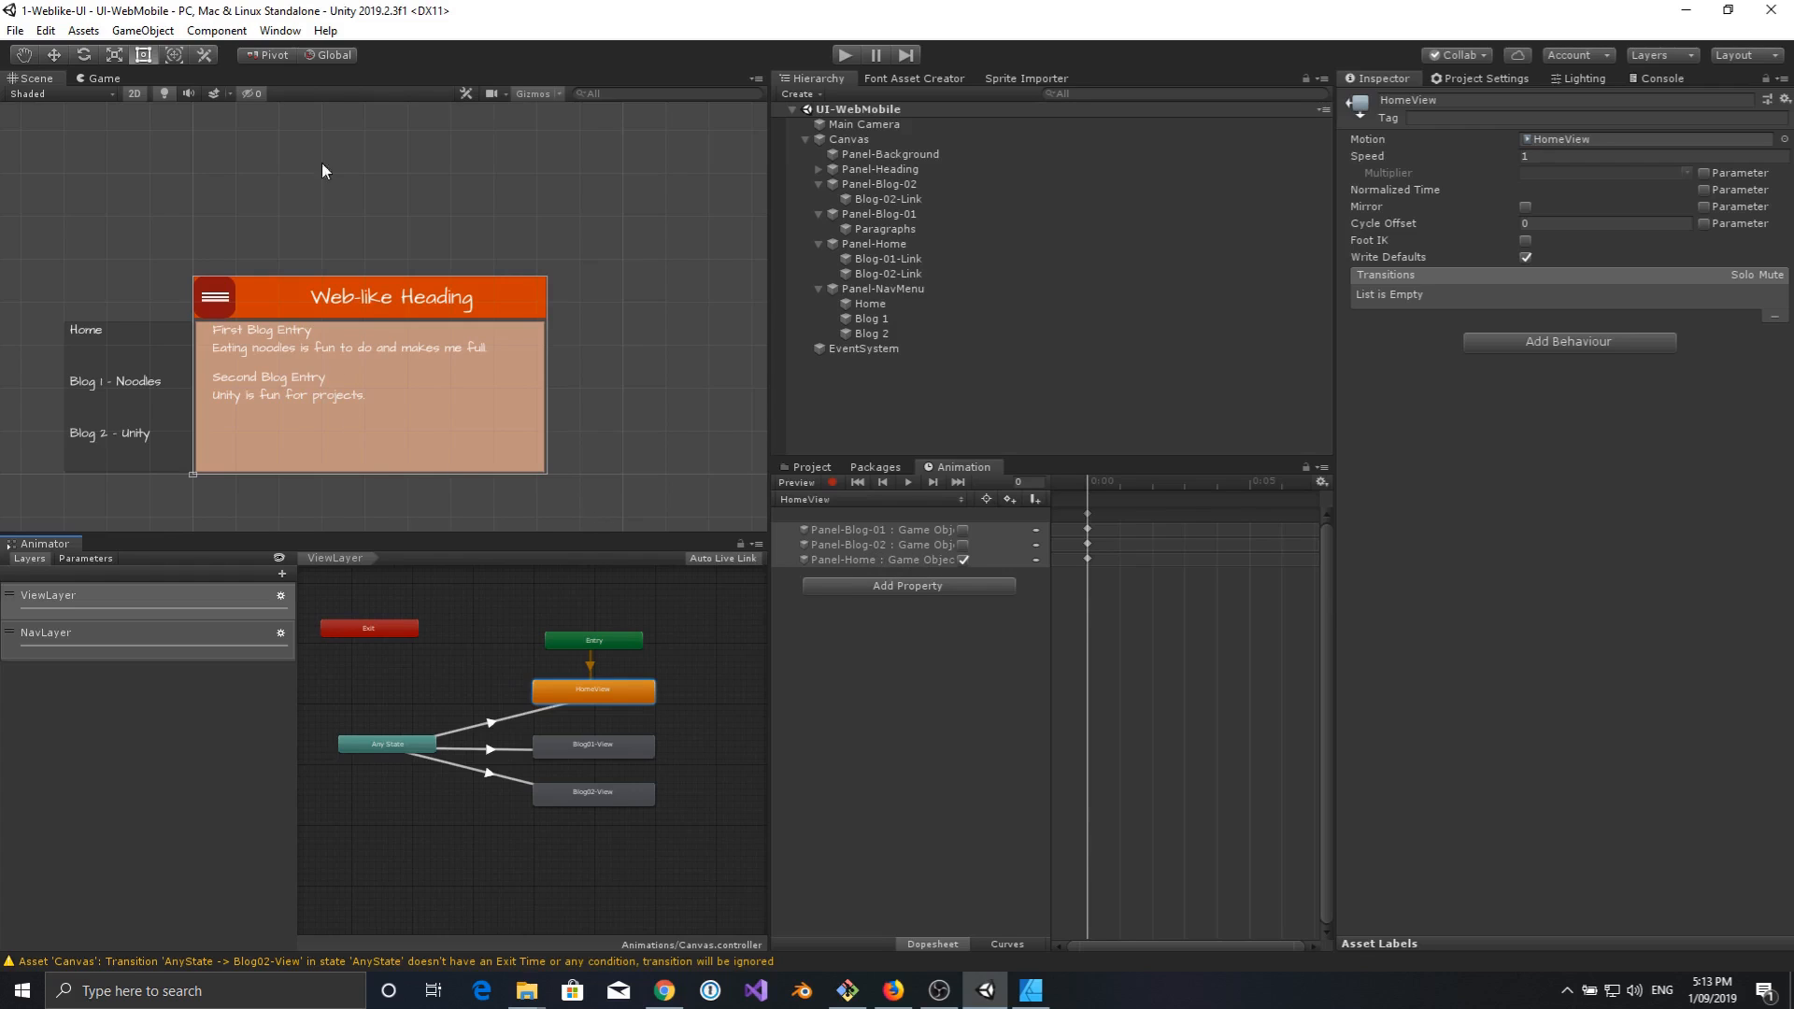
{"action": "left_click", "coordinate": [844, 56]}
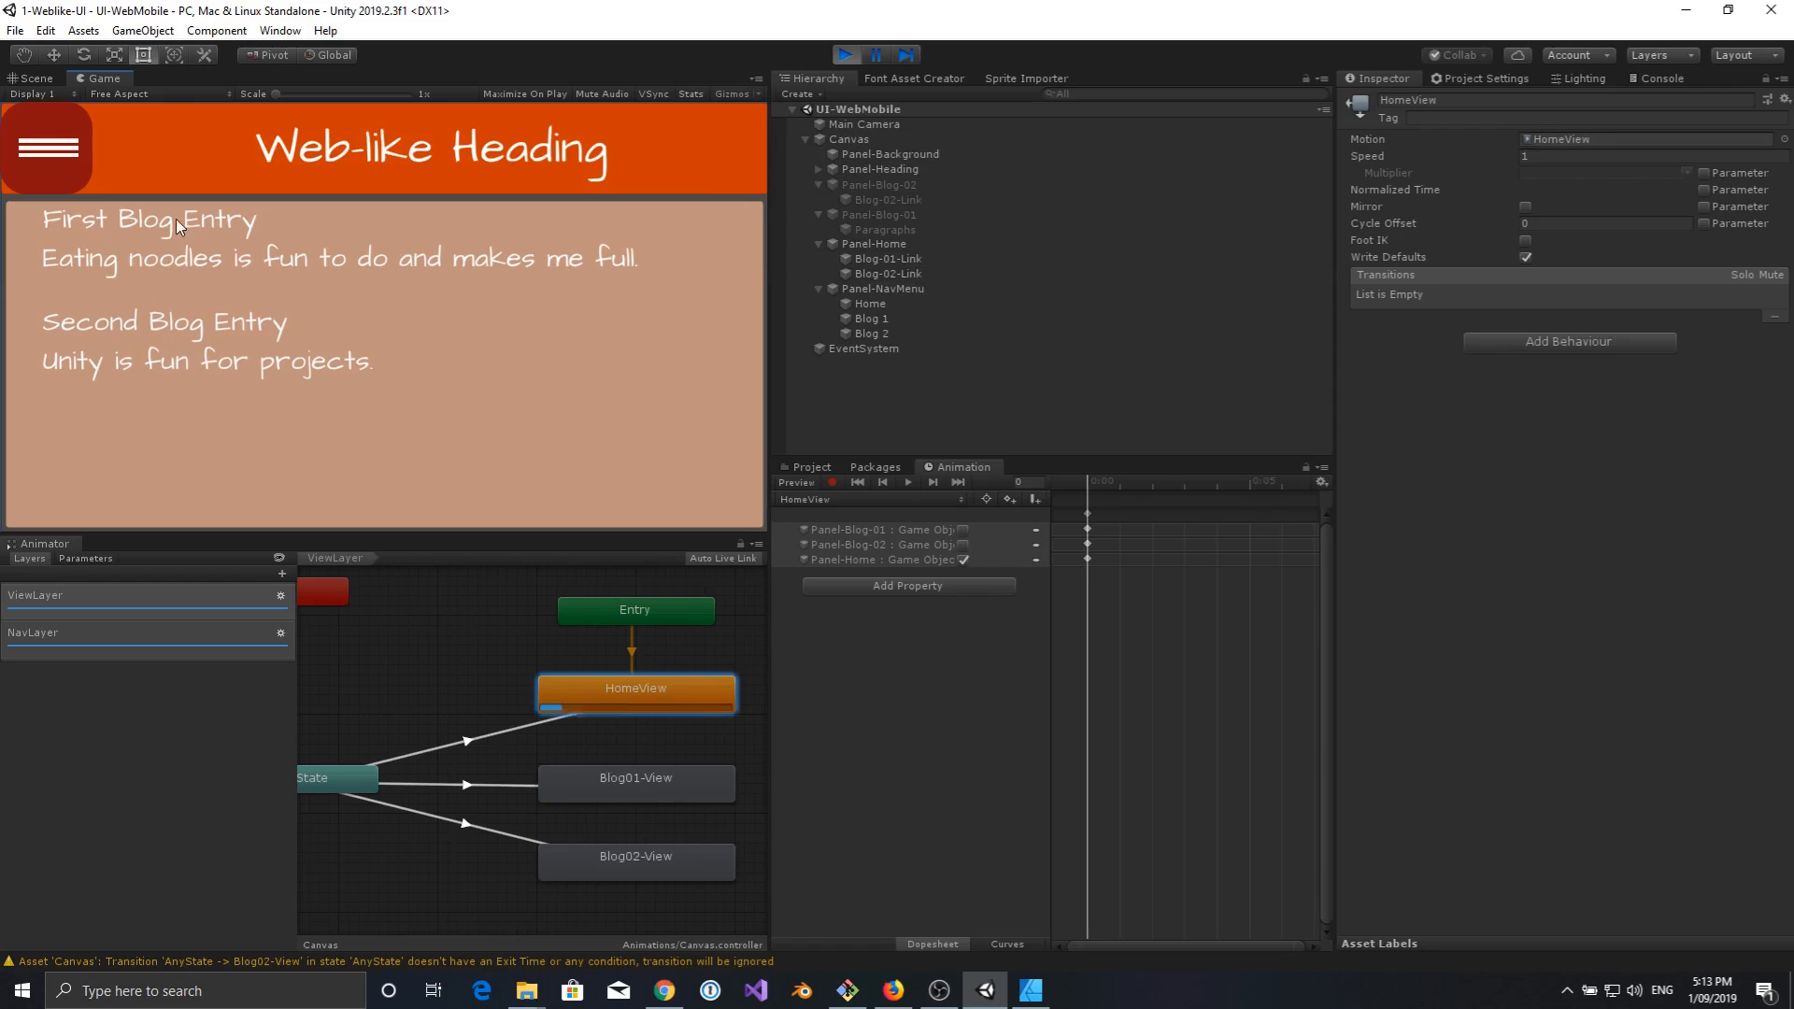
{"action": "left_click", "coordinate": [844, 54]}
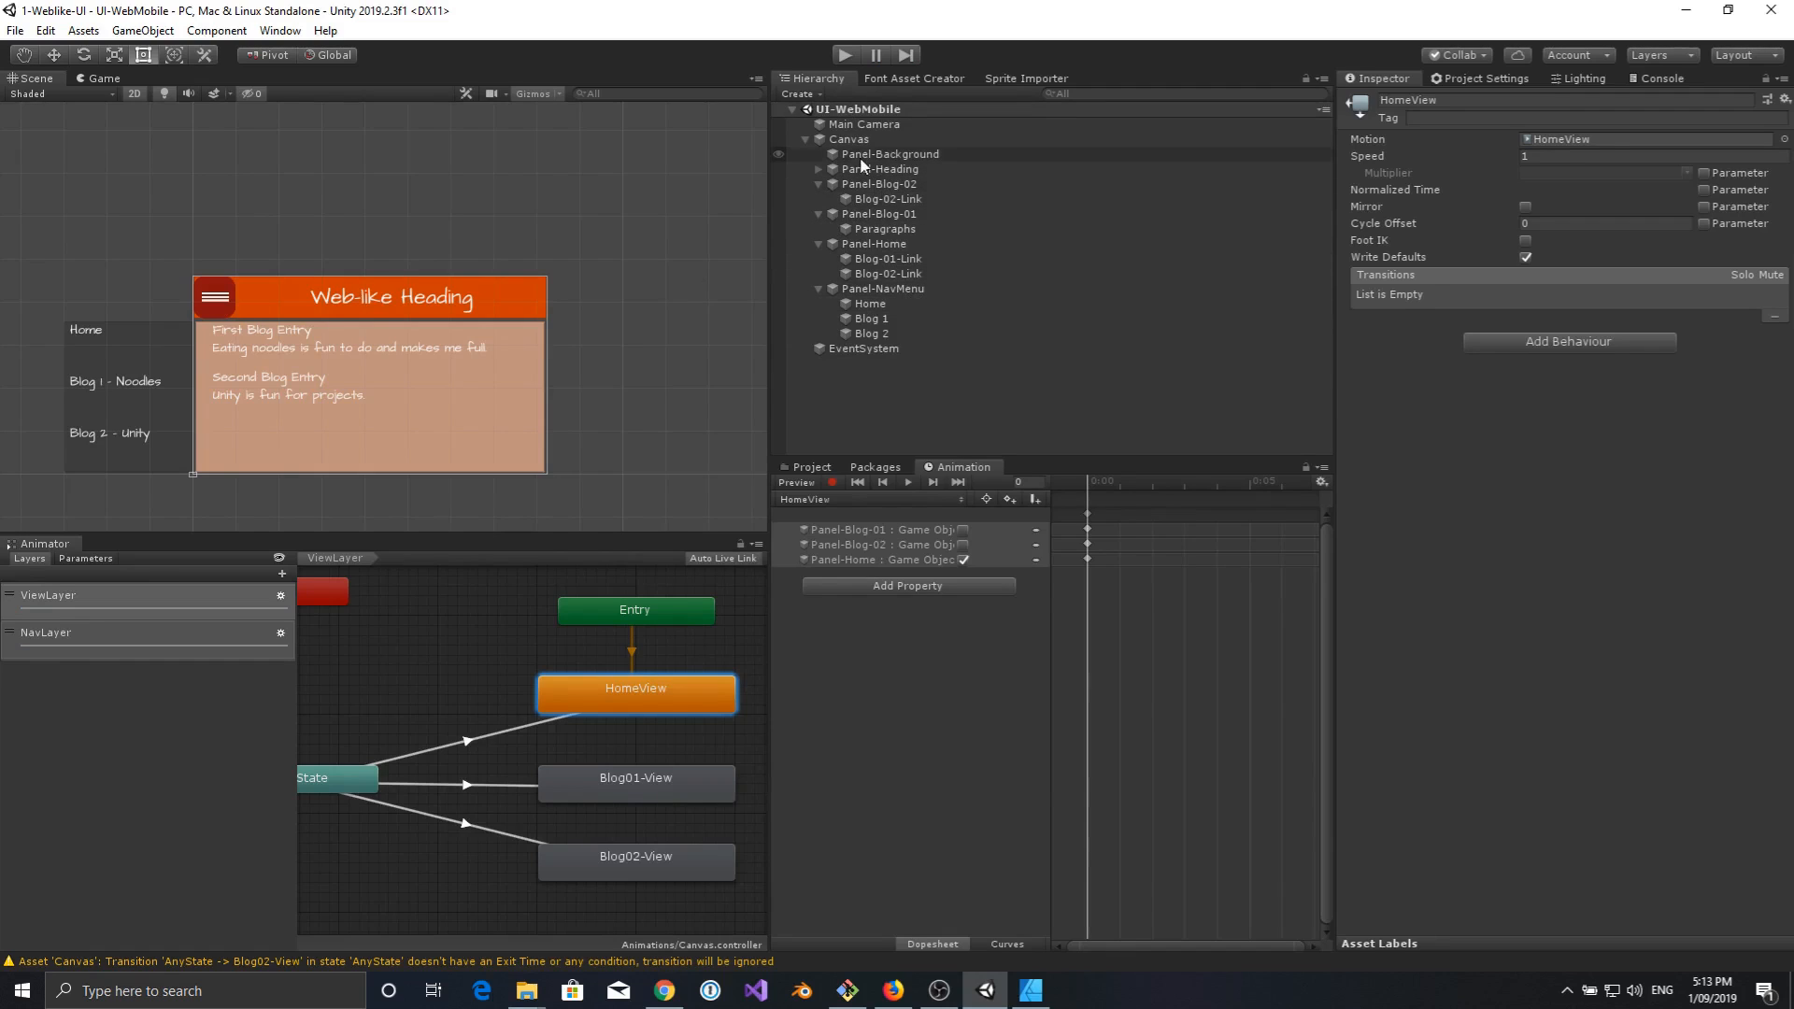
Add an On Click event to the Button in Panel-Heading that calls the Canvas's Animator SetTrigger (string) function.
{"action": "left_click", "coordinate": [819, 169]}
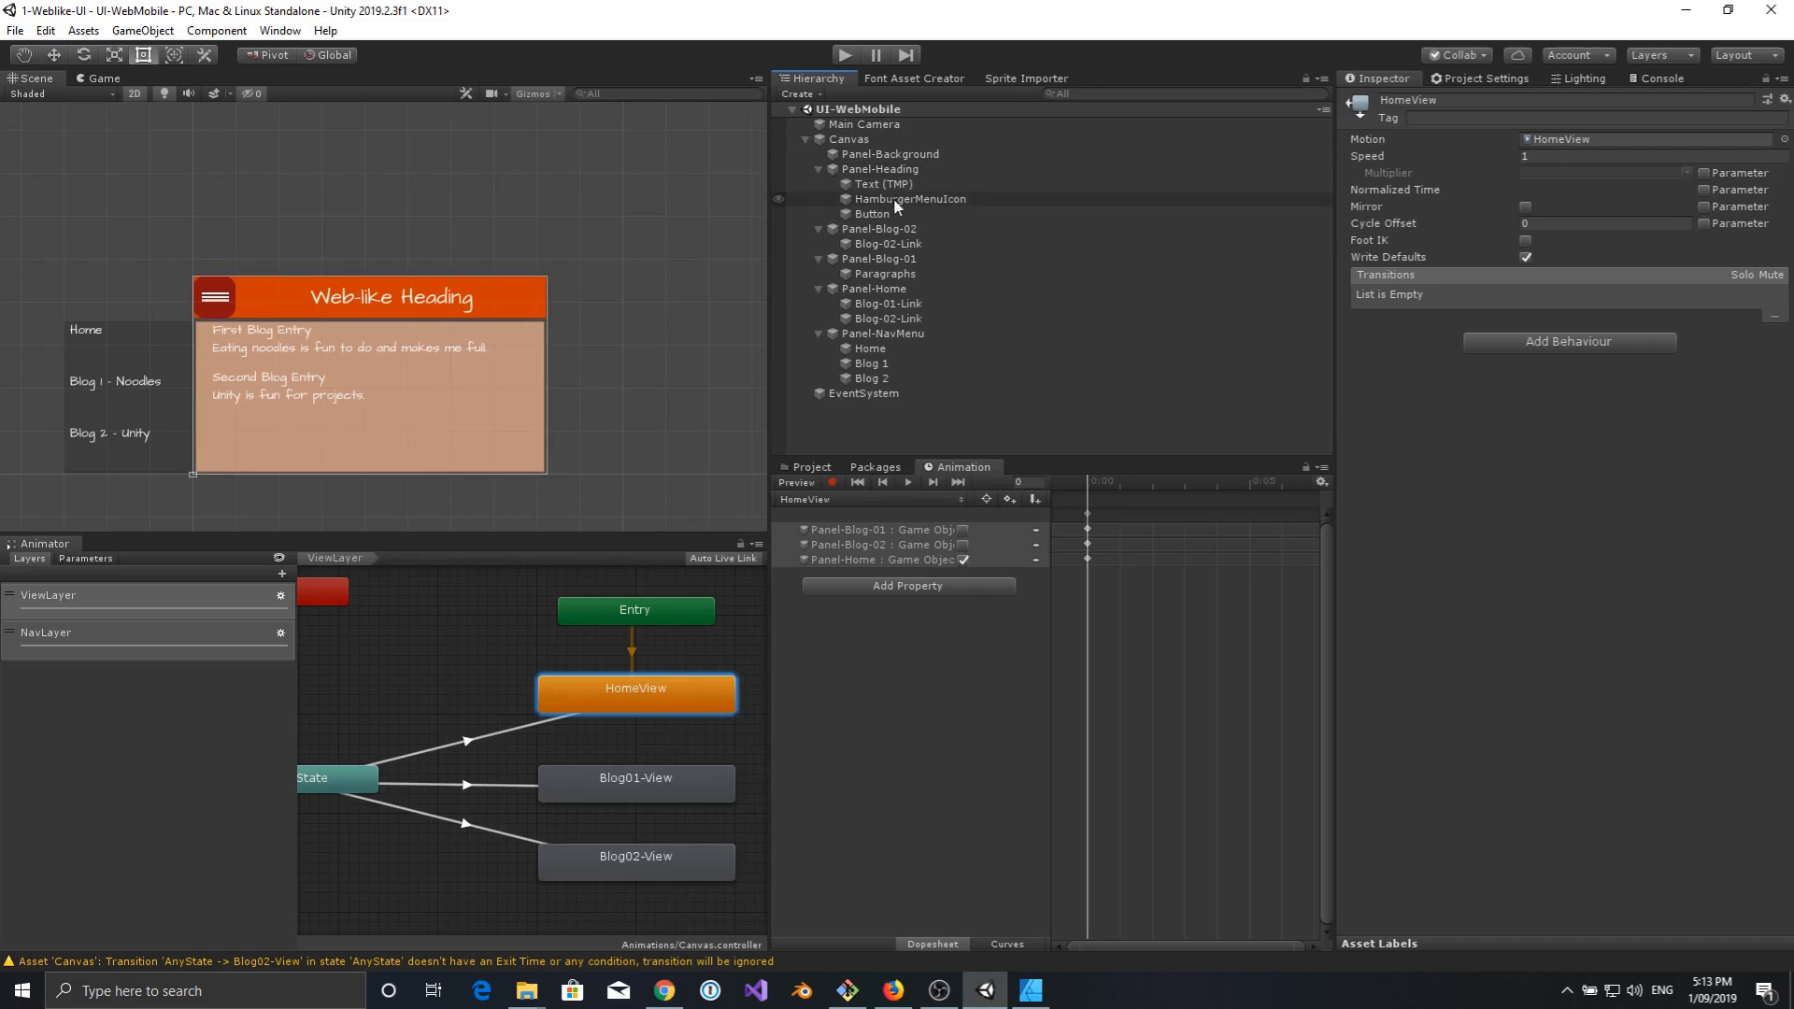
{"action": "left_click", "coordinate": [872, 214]}
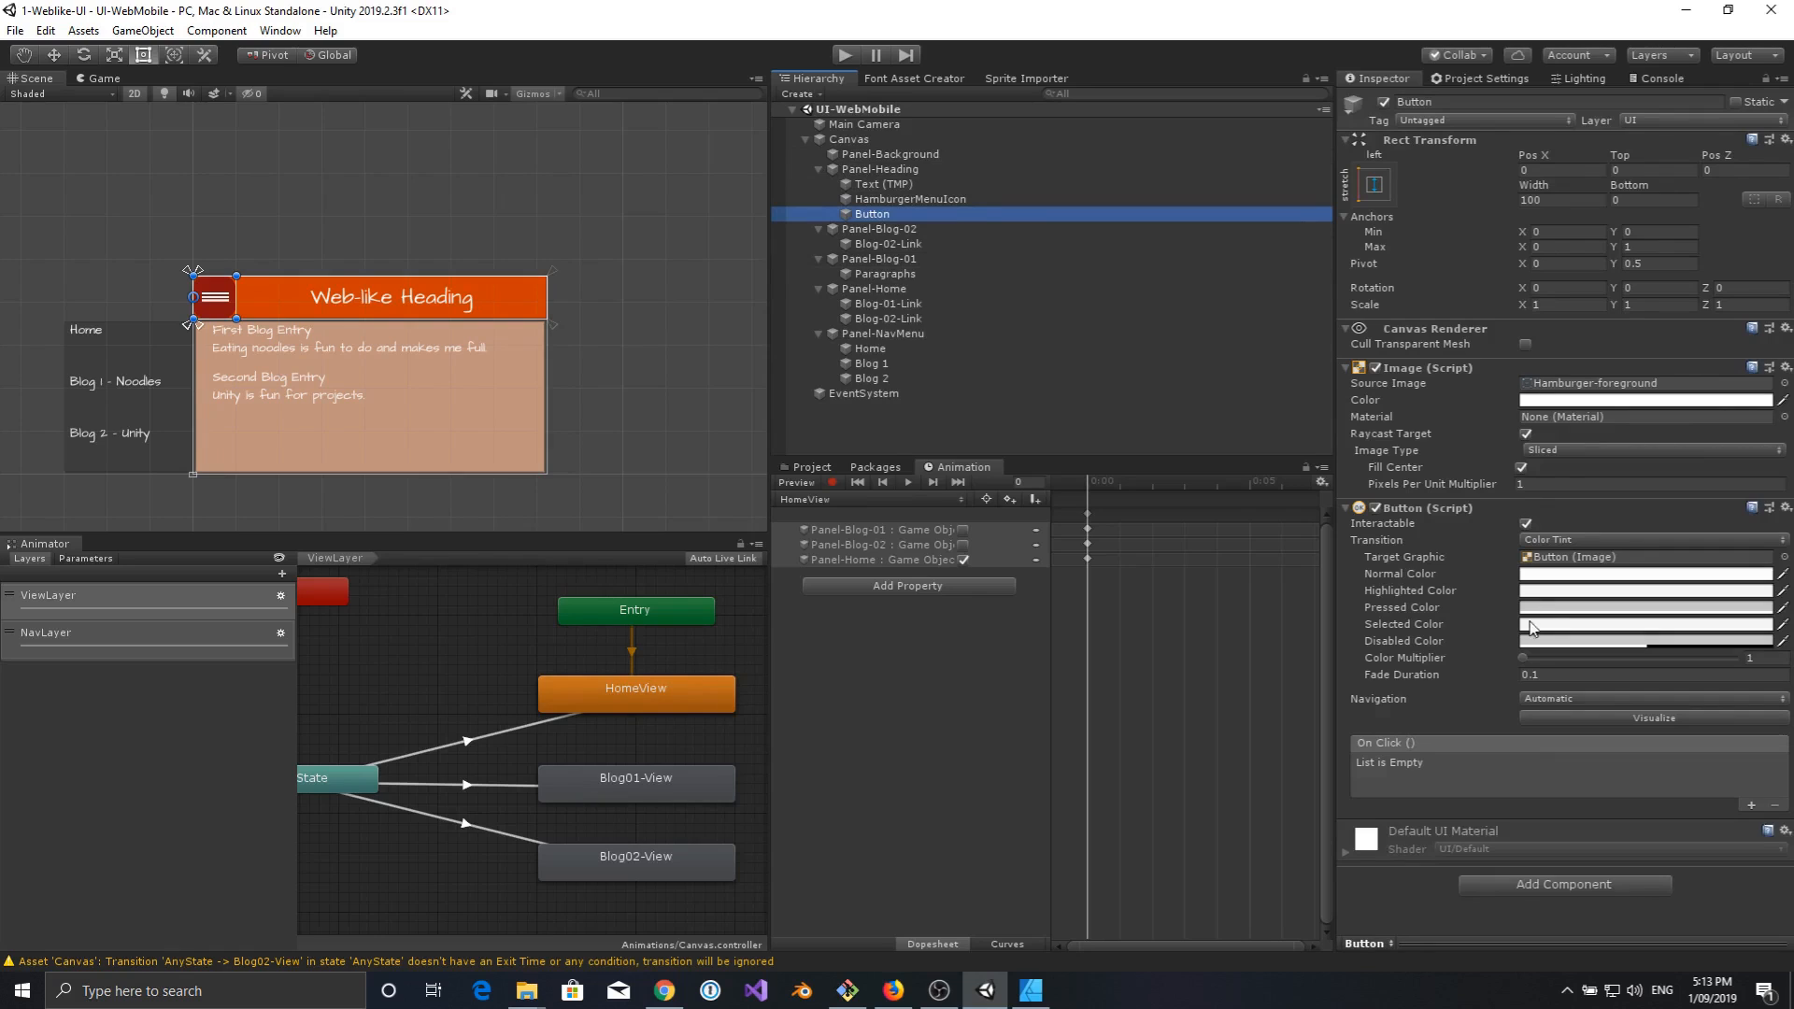
{"action": "left_click", "coordinate": [1751, 805]}
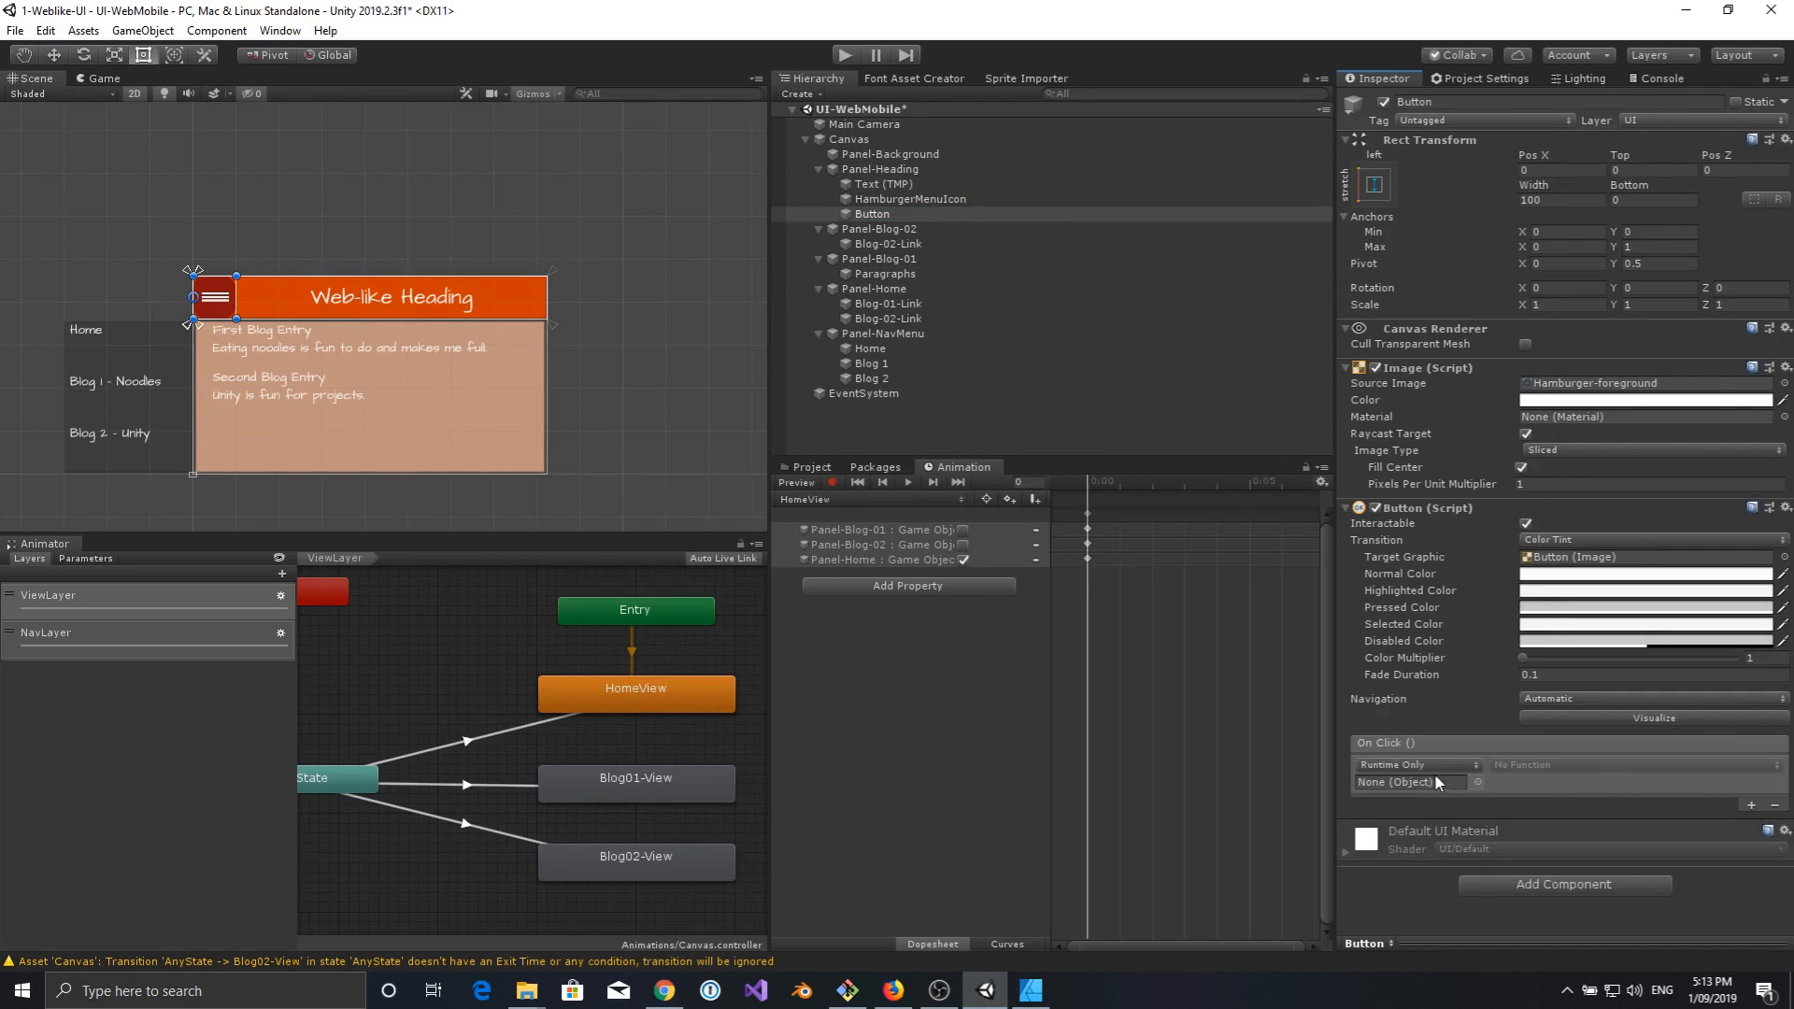
{"action": "left_click_drag", "start_coordinate": [852, 140], "coordinate": [1411, 783]}
{"action": "left_click", "coordinate": [1573, 768]}
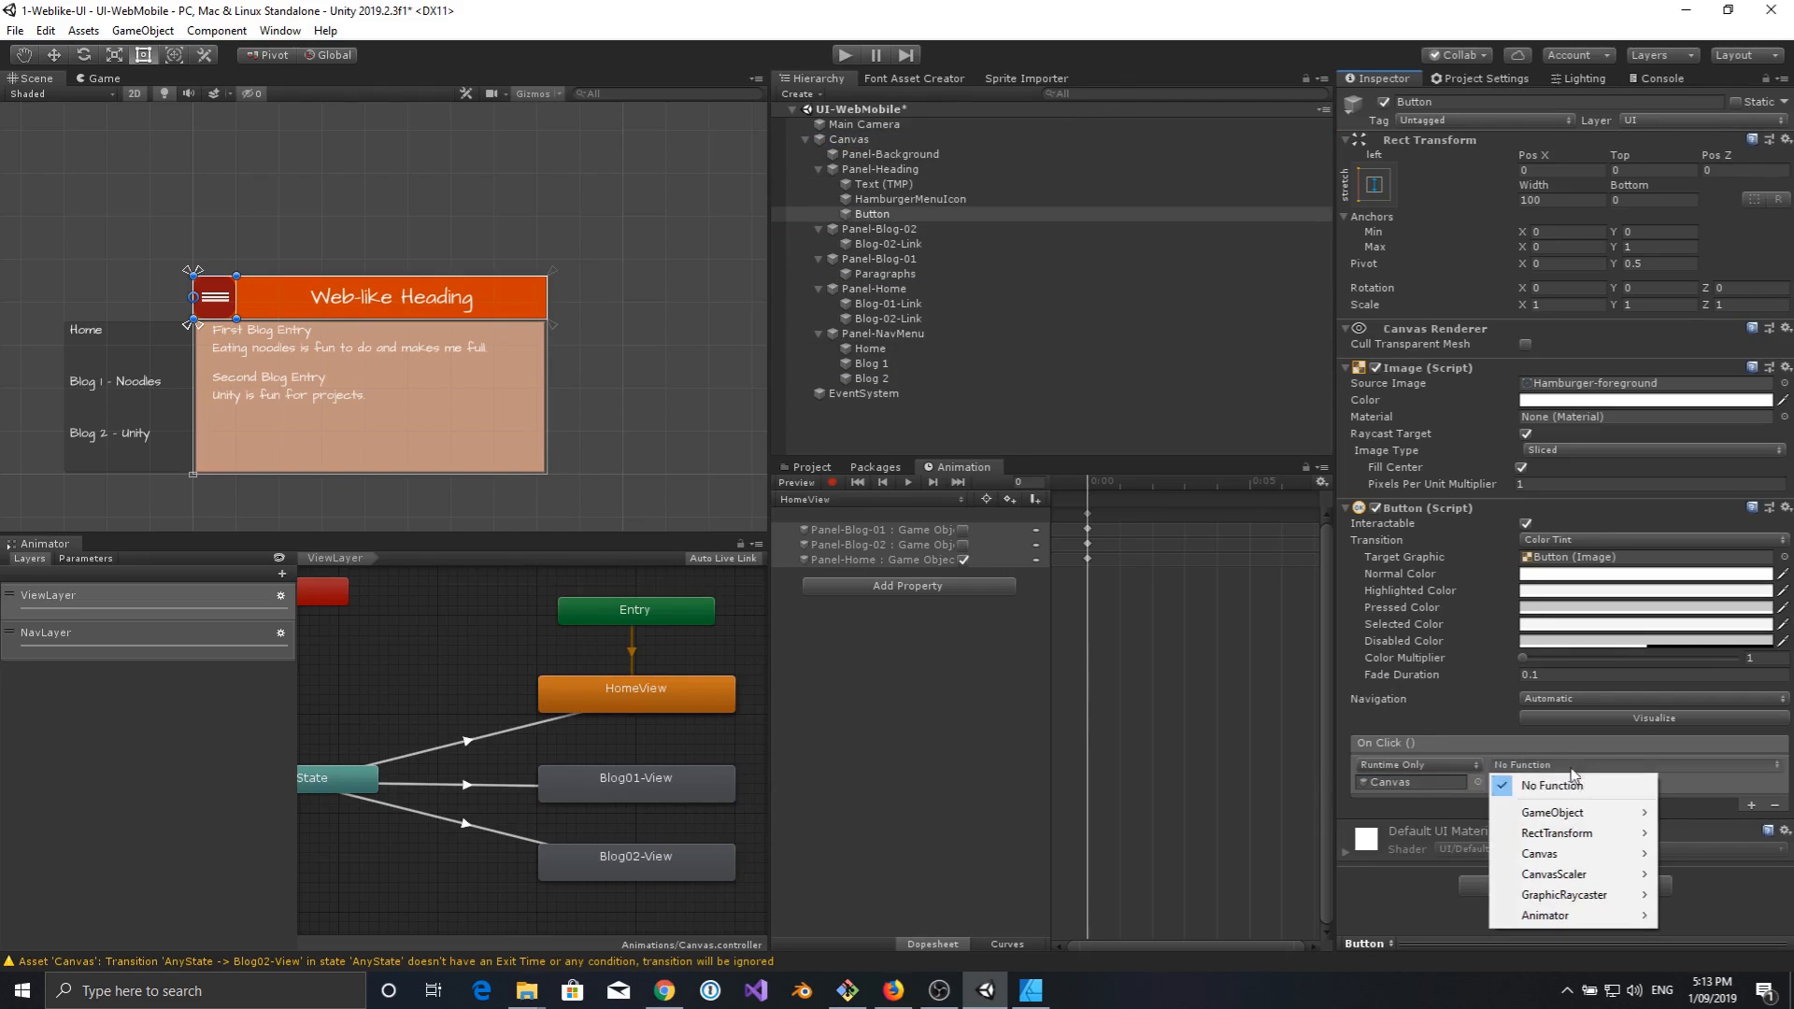
{"action": "mouse_move", "coordinate": [1552, 915]}
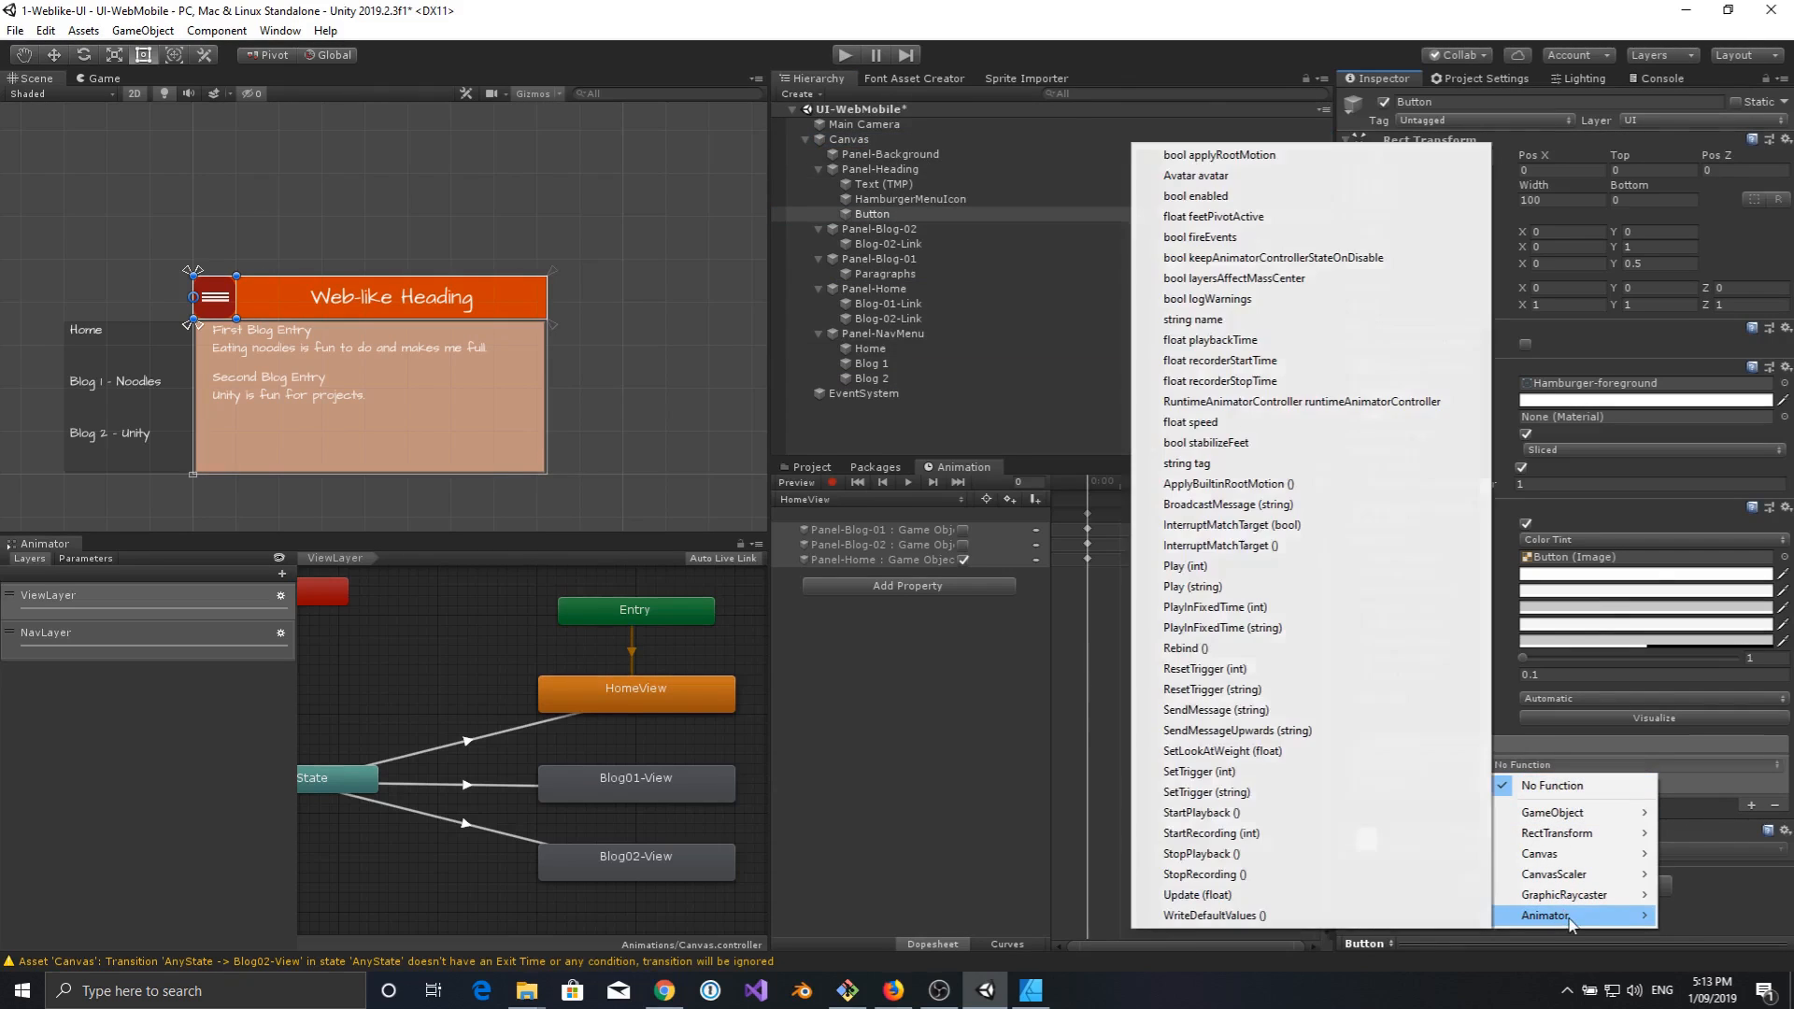
{"action": "left_click", "coordinate": [1207, 792]}
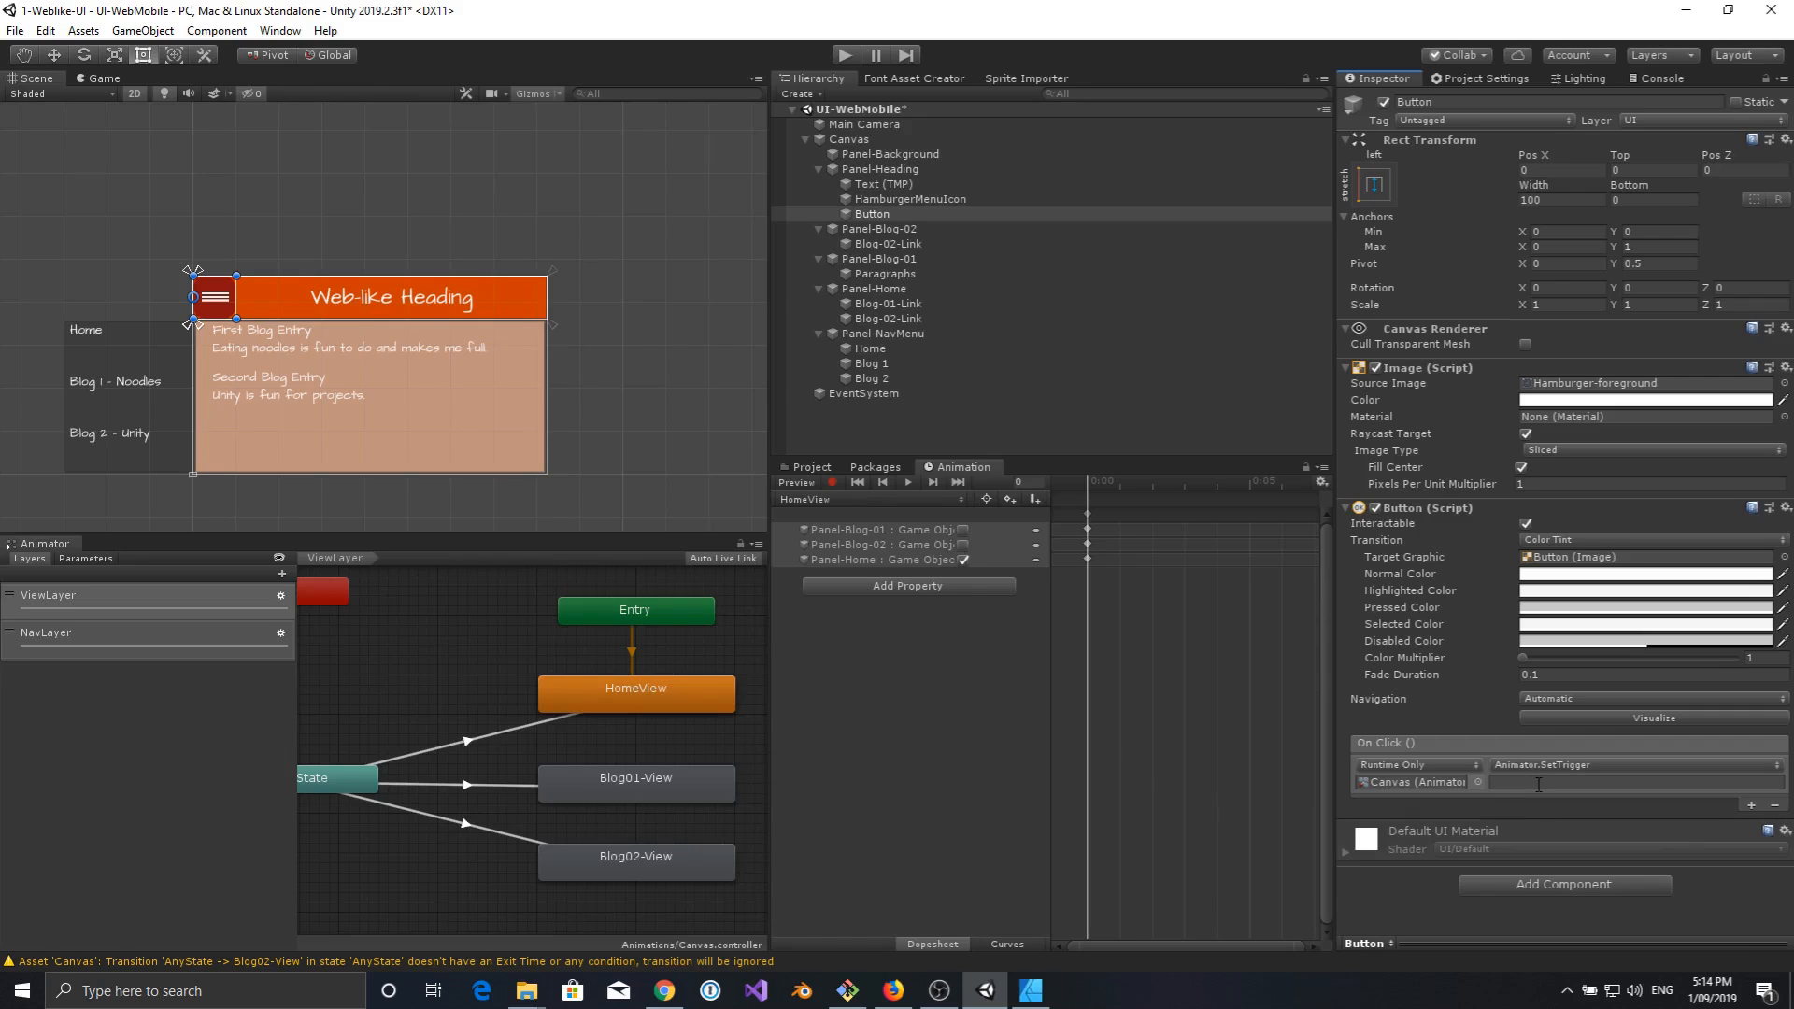
Set the trigger name in the button's On Click event to ToggleNav.
{"action": "left_click", "coordinate": [89, 560]}
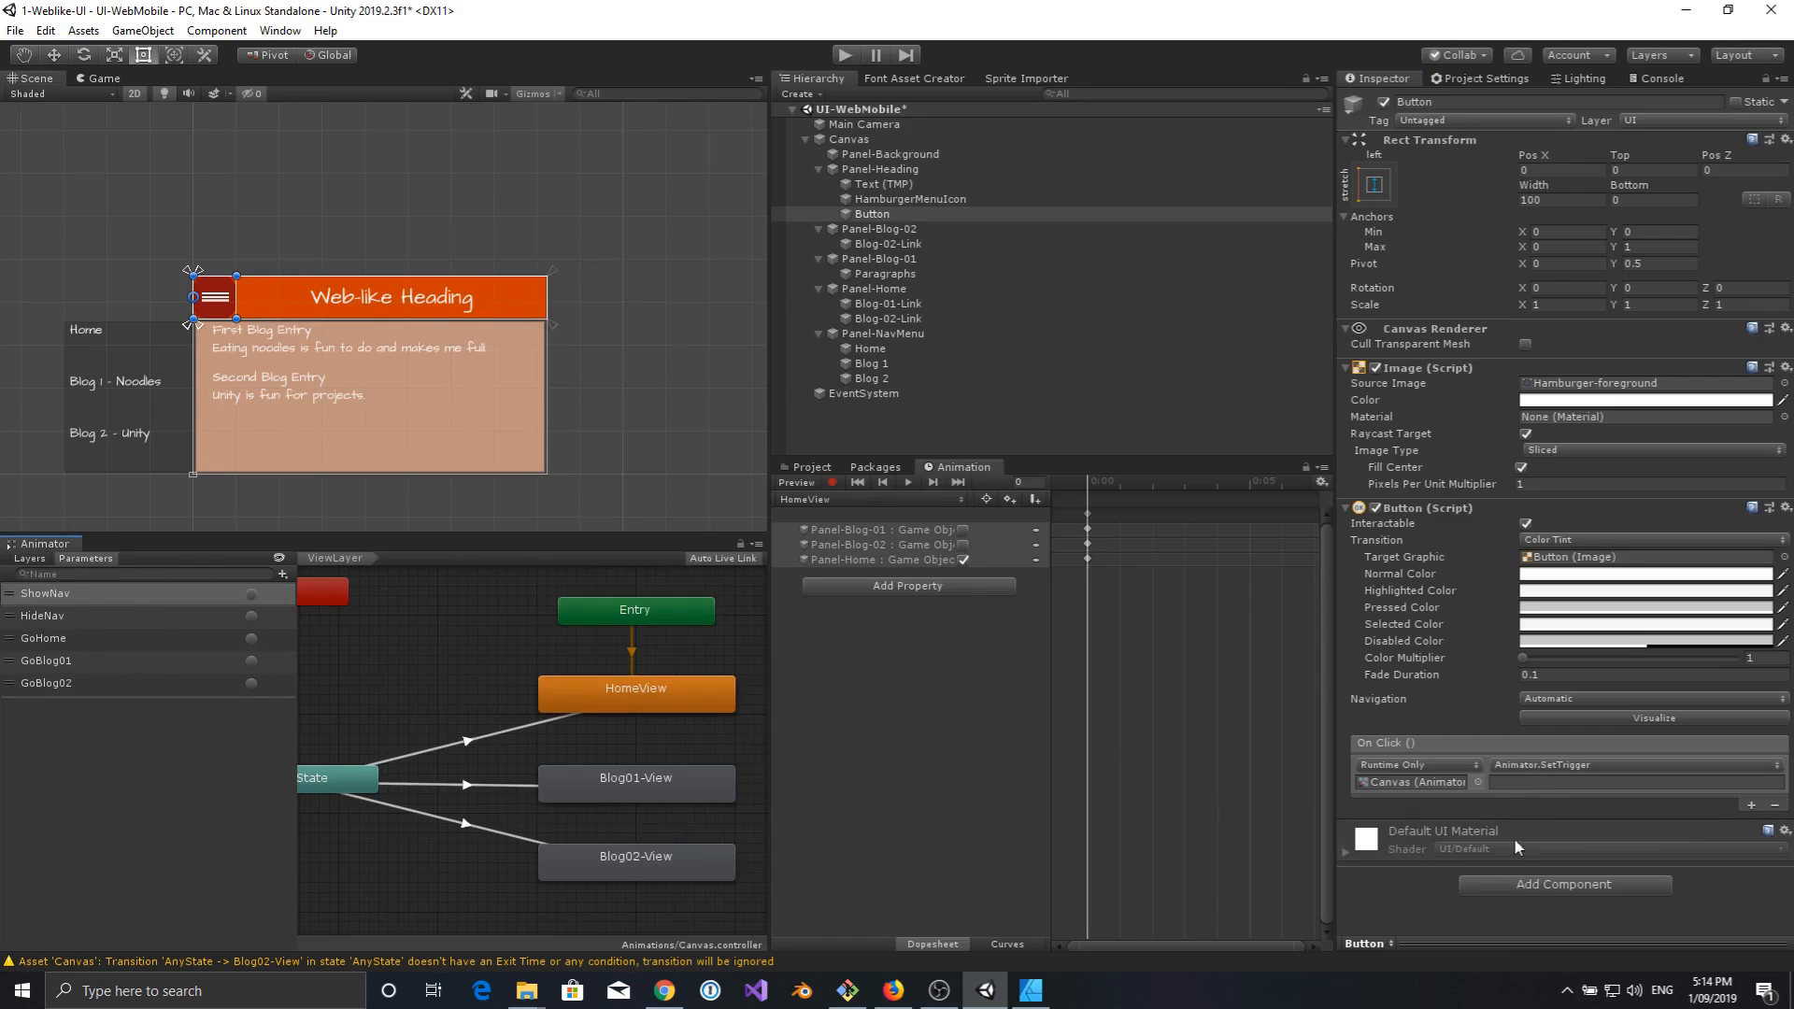
{"action": "left_click", "coordinate": [1506, 783]}
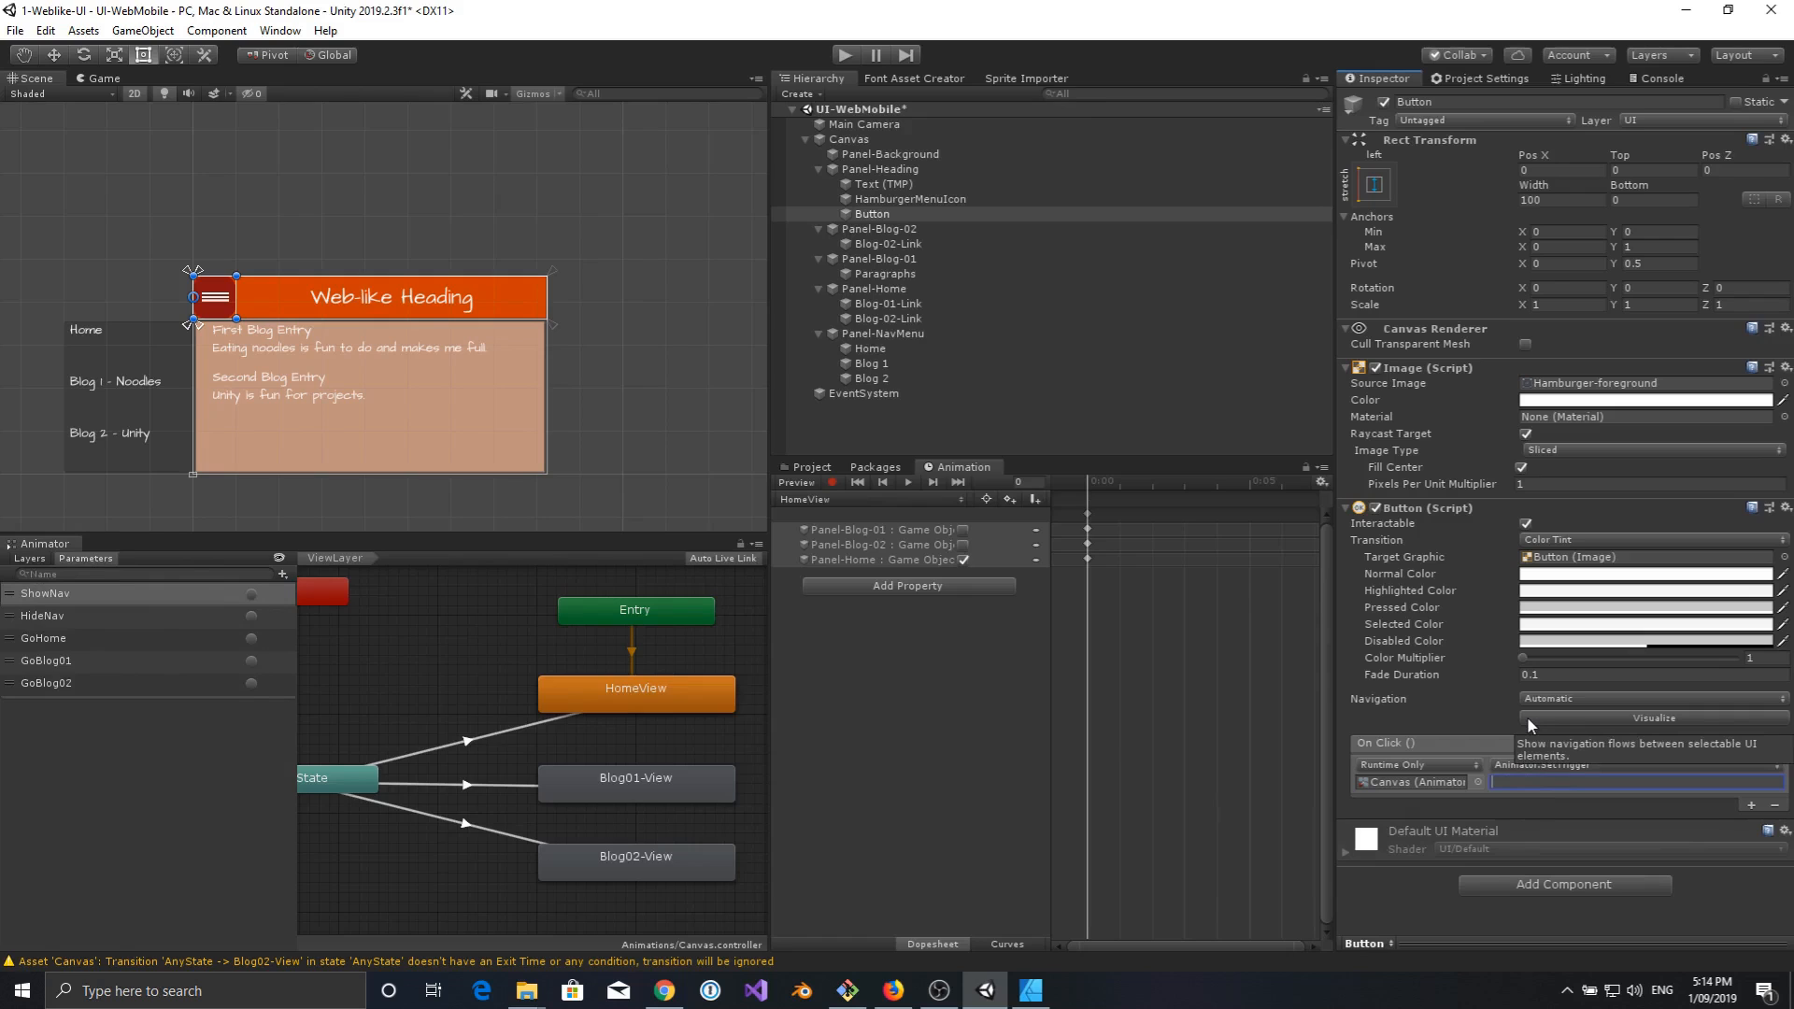
{"action": "type", "text": "Sh"}
{"action": "key", "text": "BackSpace"}
{"action": "key", "text": "BackSpace"}
{"action": "key", "text": "BackSpace"}
{"action": "type", "text": "ToggleNav"}
Delete the ShowNav parameter from the Canvas animator controller.
{"action": "left_click", "coordinate": [47, 596]}
{"action": "right_click", "coordinate": [47, 596]}
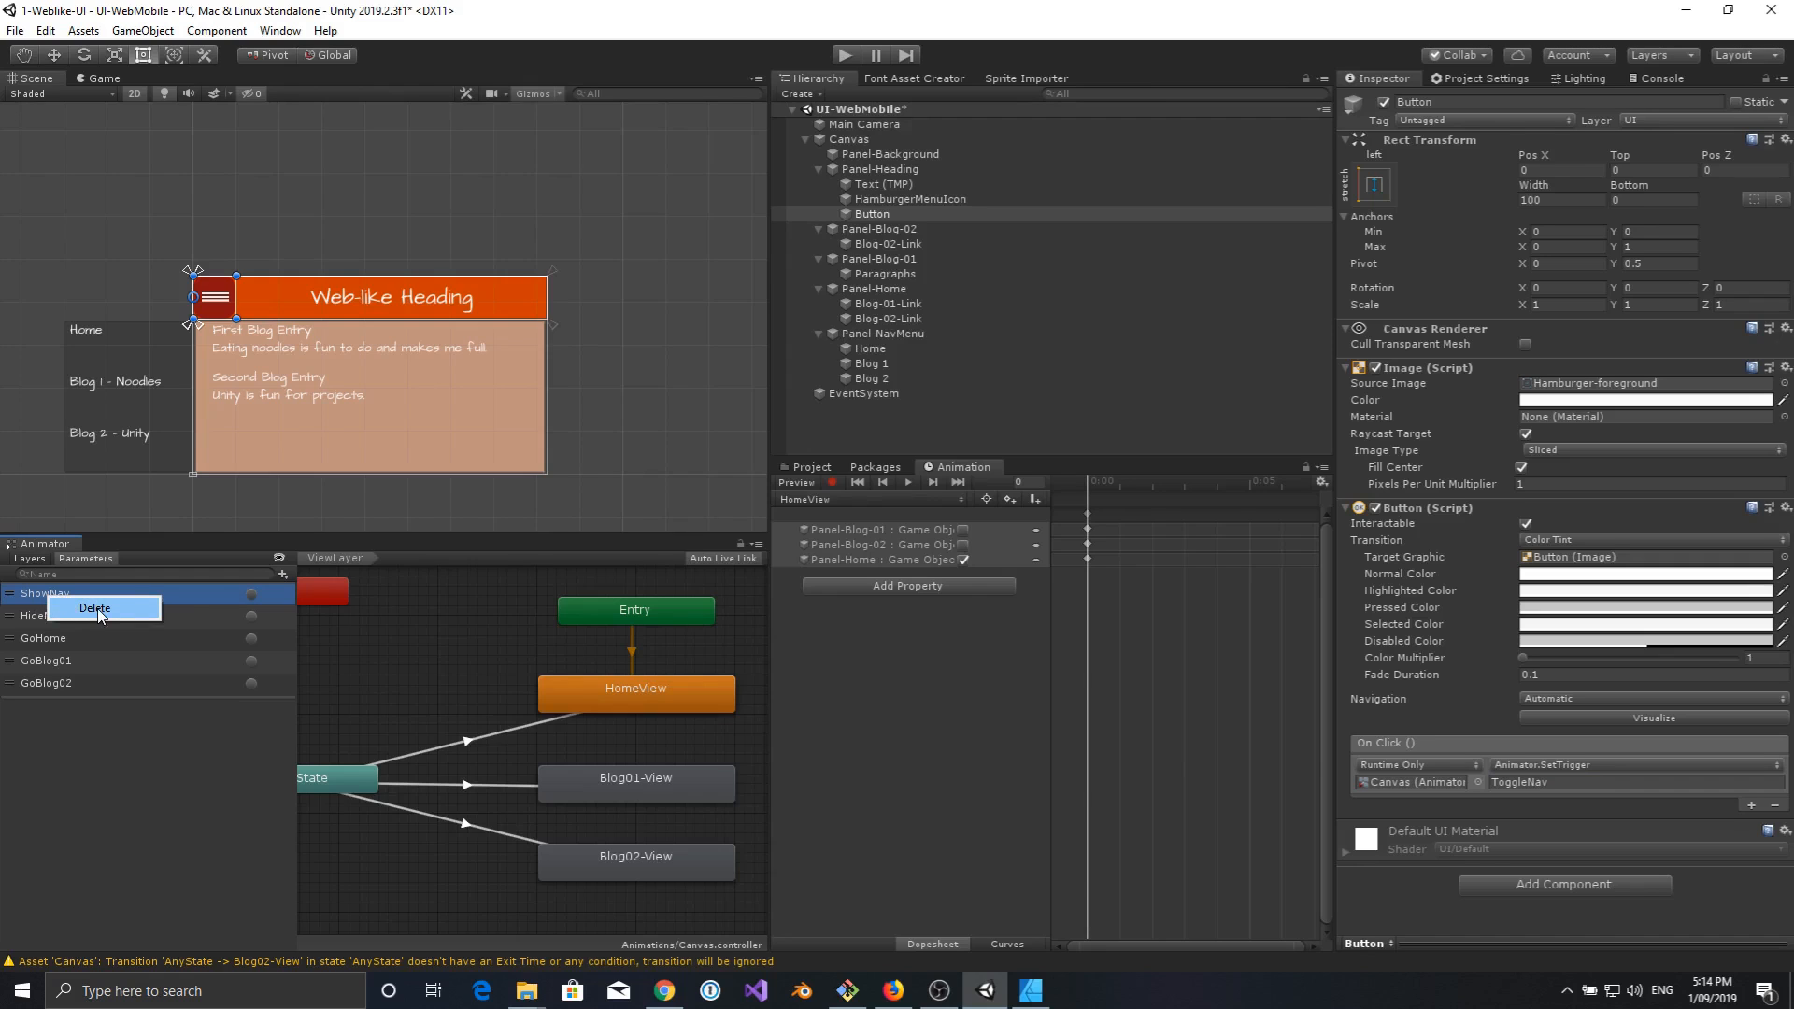
{"action": "left_click", "coordinate": [97, 609]}
{"action": "left_click", "coordinate": [949, 531]}
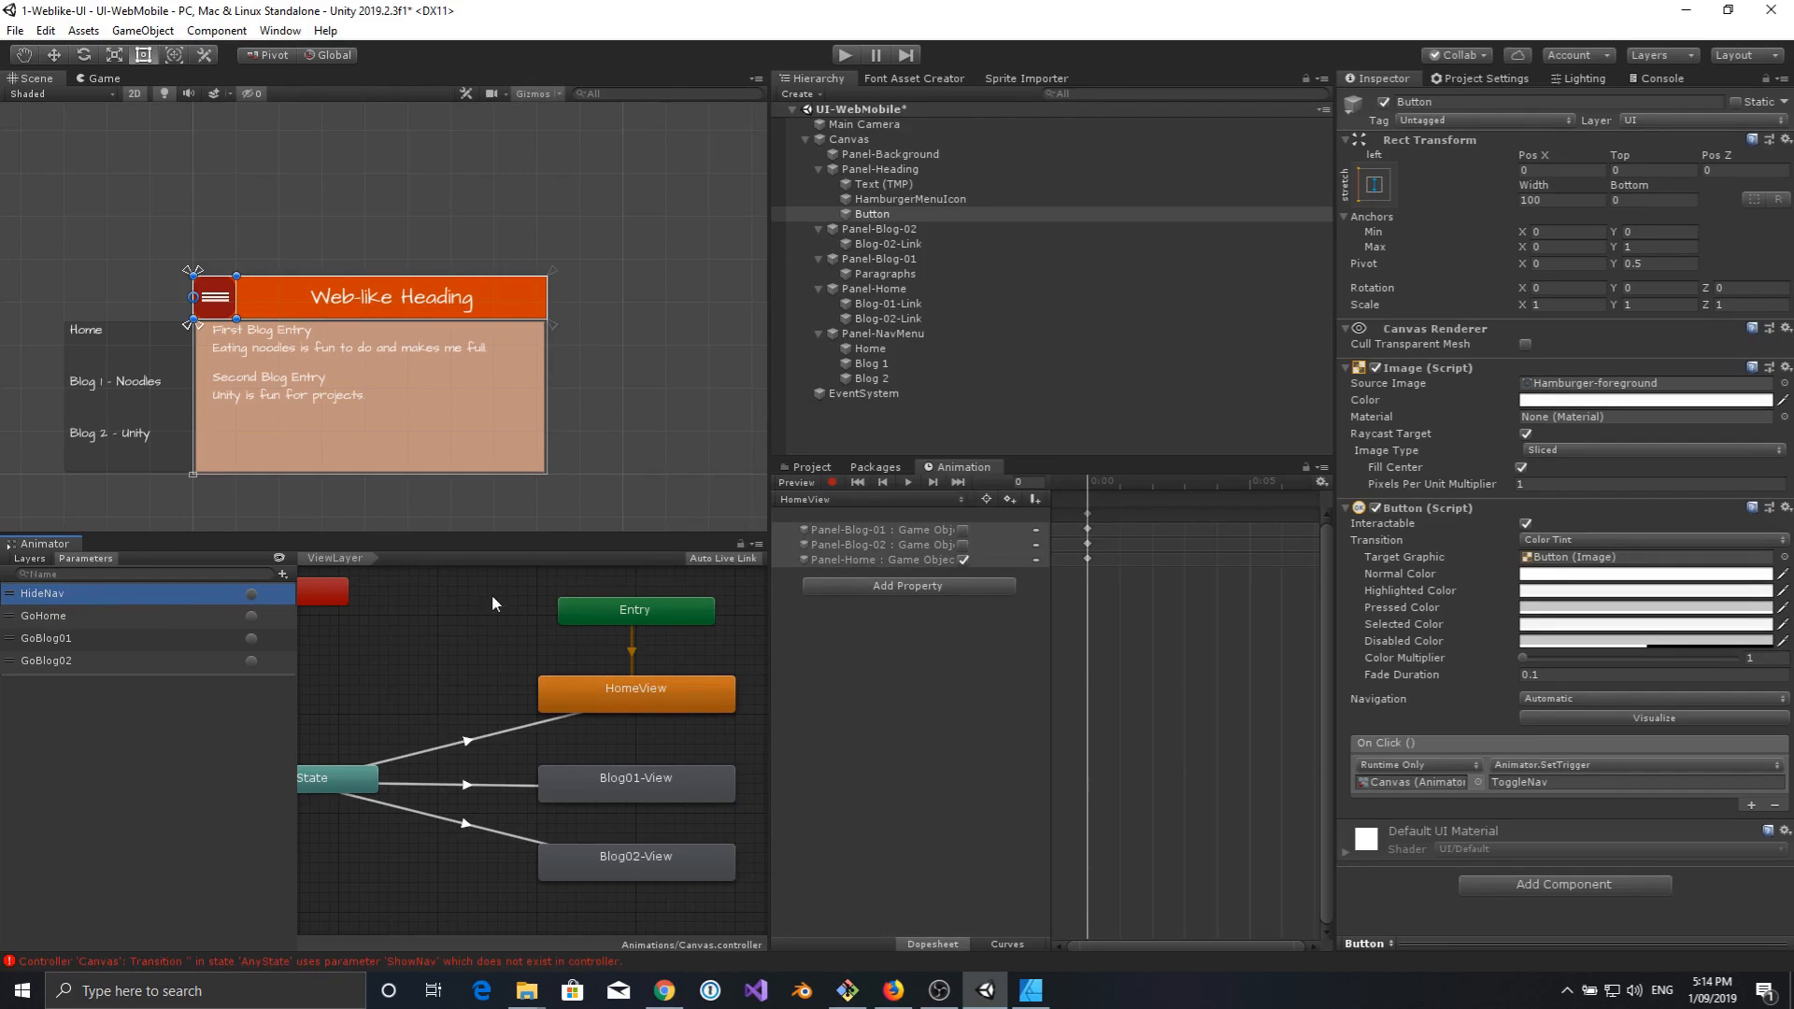
Open the NavLayer state graph and inspect the transition from Any State to Nav-MovesOutOfView.
{"action": "left_click", "coordinate": [37, 558]}
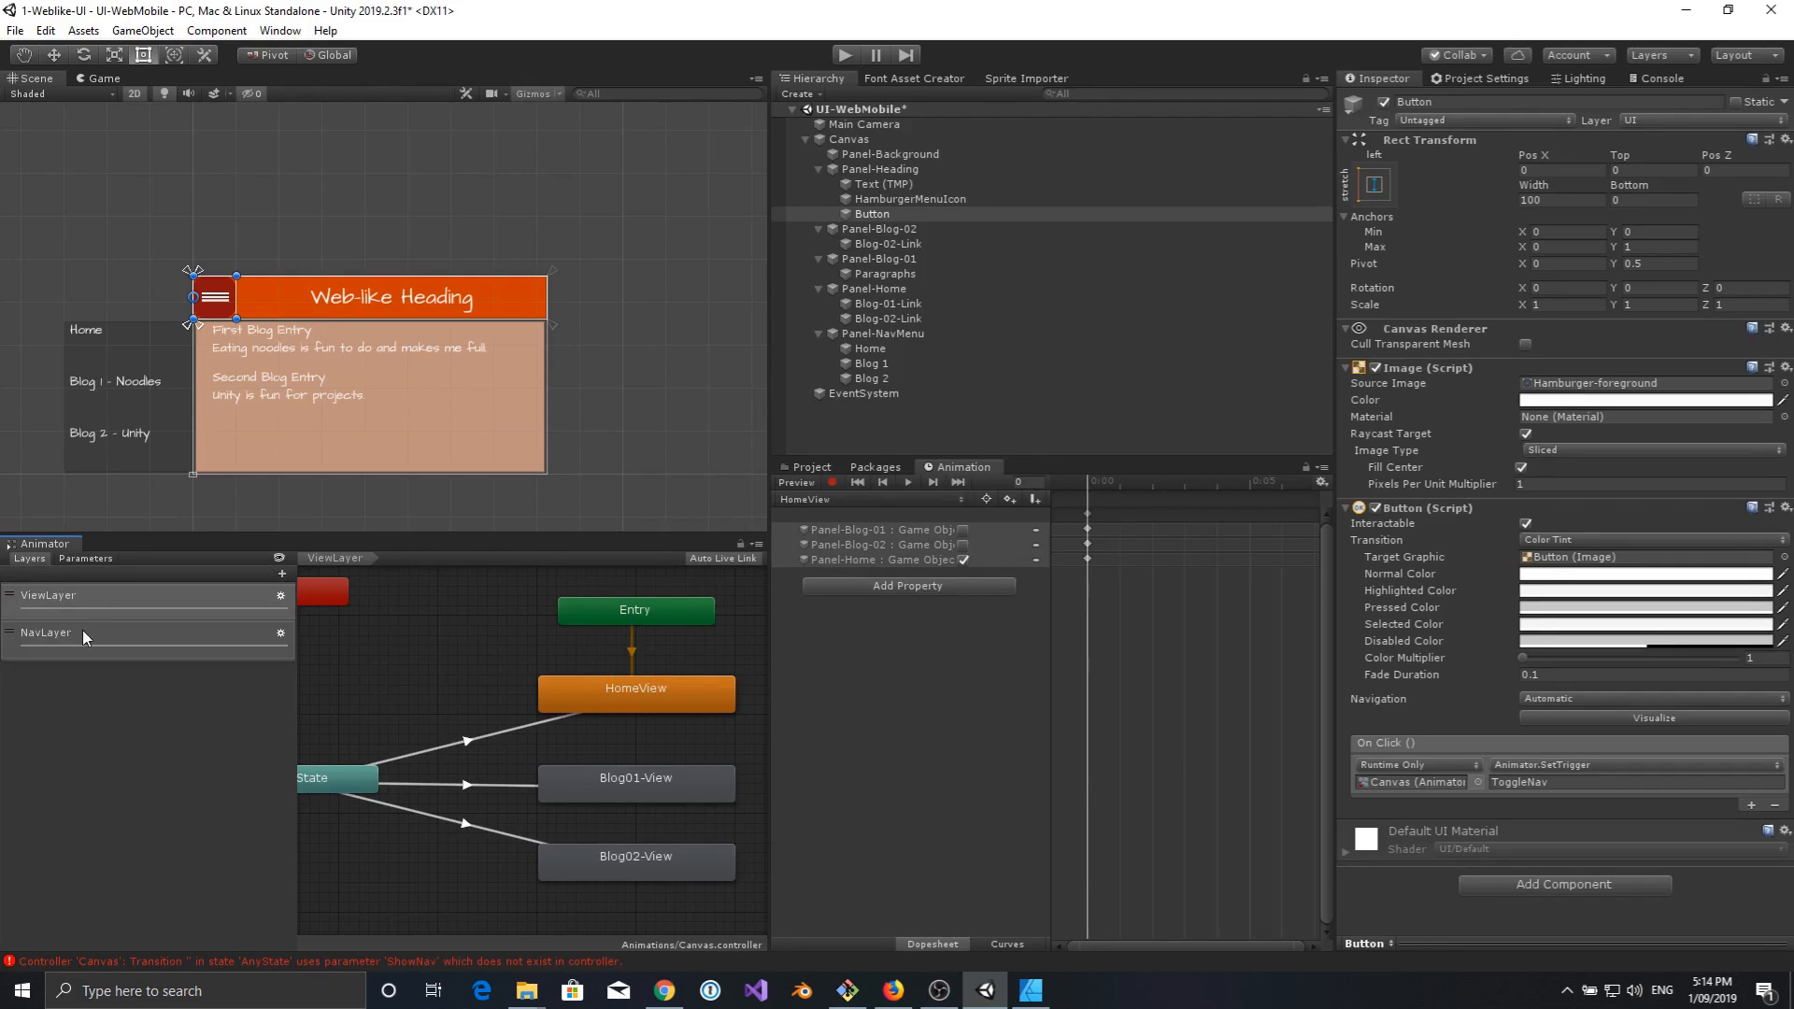
{"action": "left_click", "coordinate": [52, 638]}
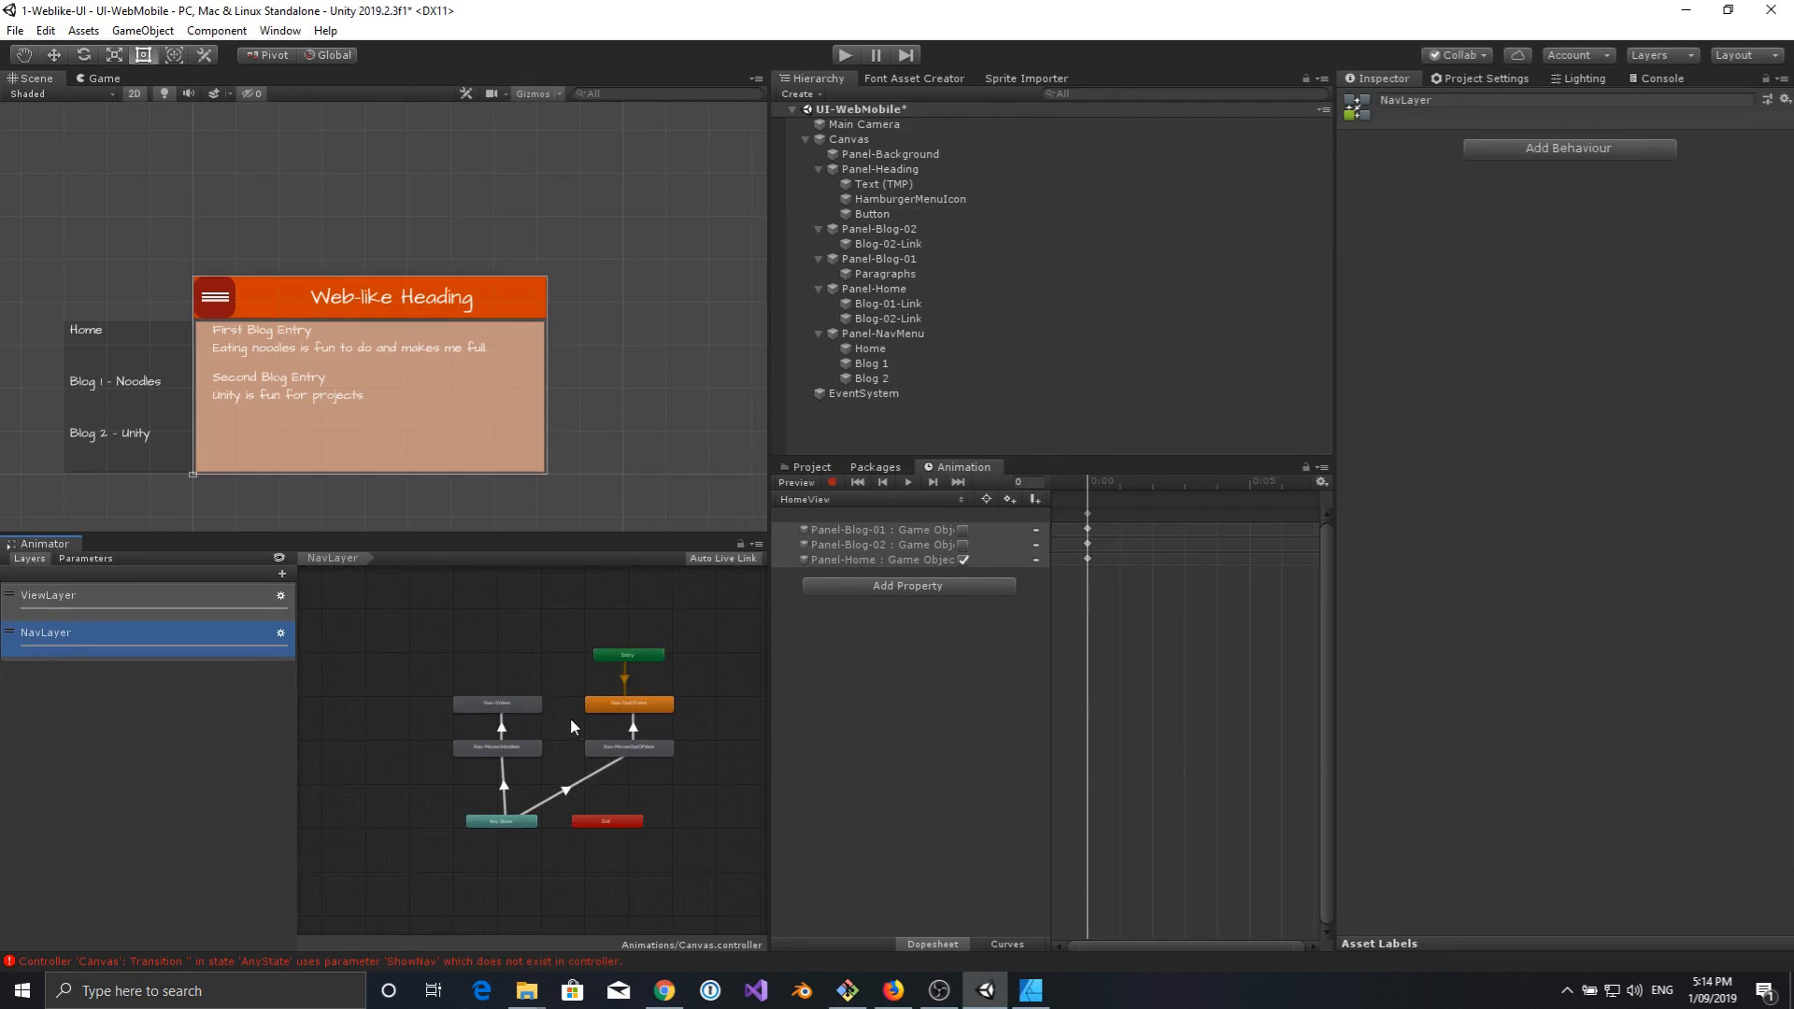
{"action": "scroll", "coordinate": [551, 673], "scroll_direction": "up", "scroll_amount": 5}
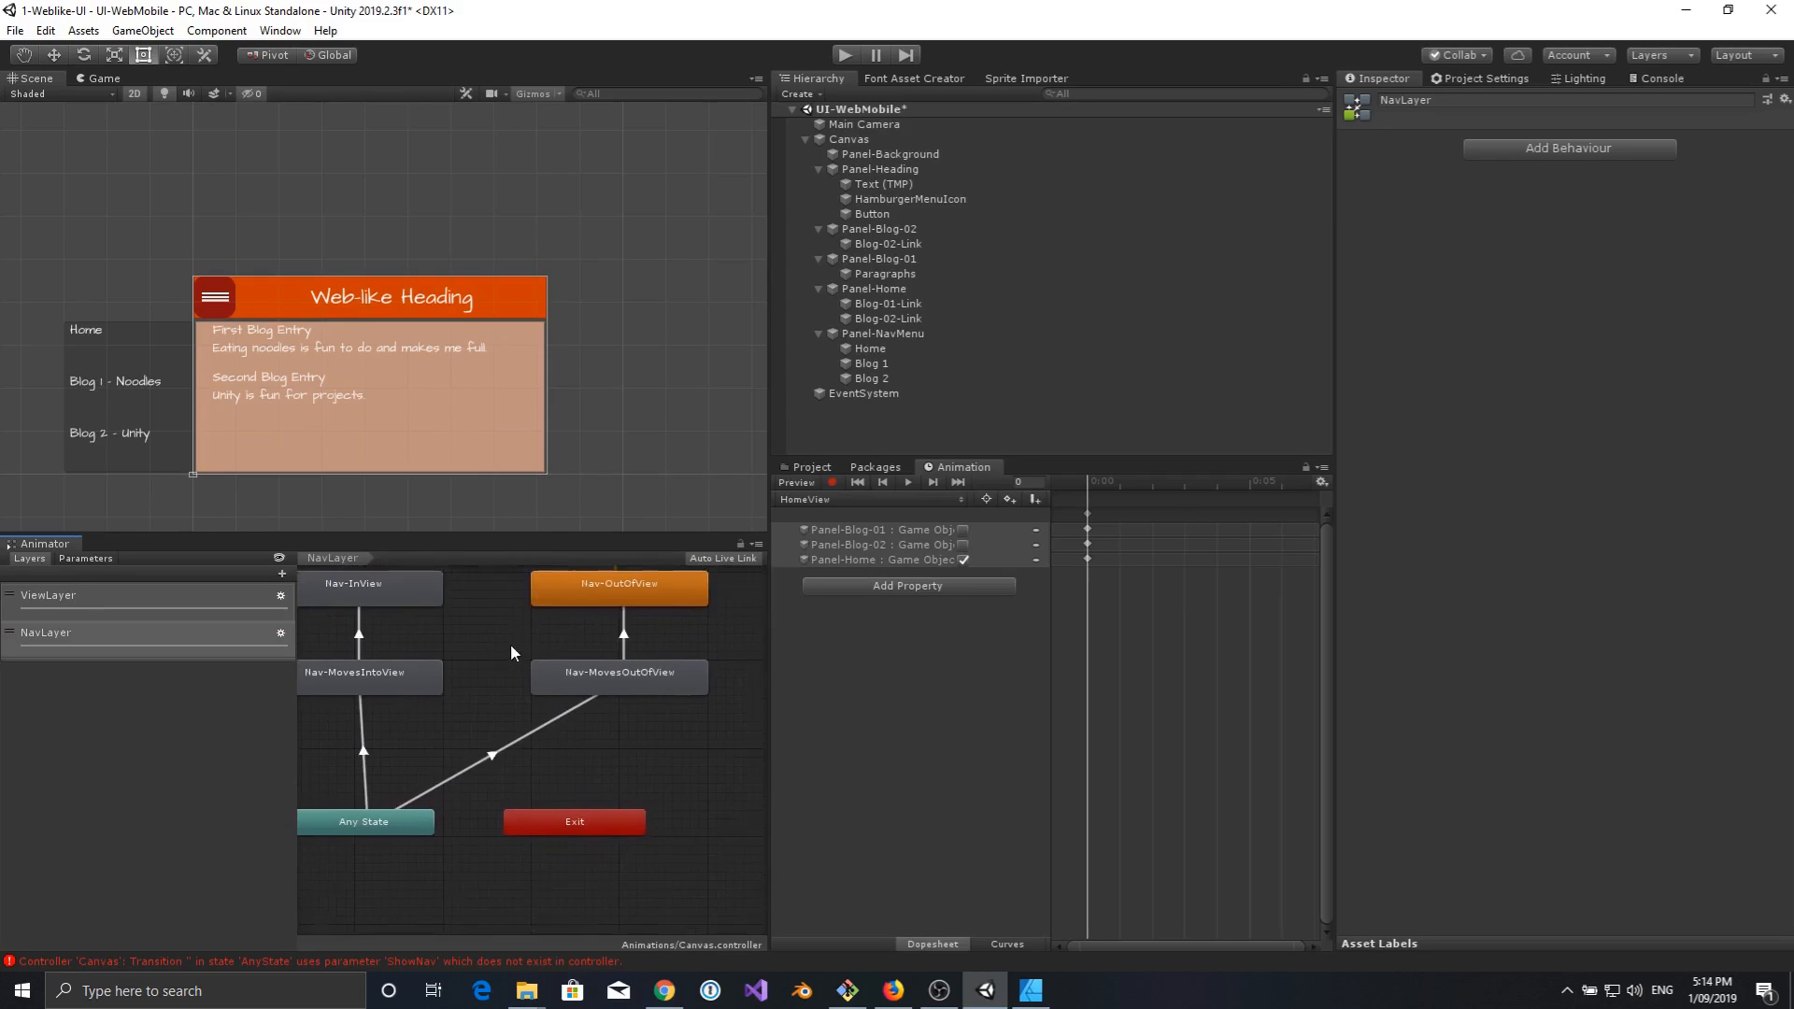
{"action": "middle_click_drag", "start_coordinate": [511, 644], "coordinate": [542, 694]}
{"action": "left_click", "coordinate": [525, 809]}
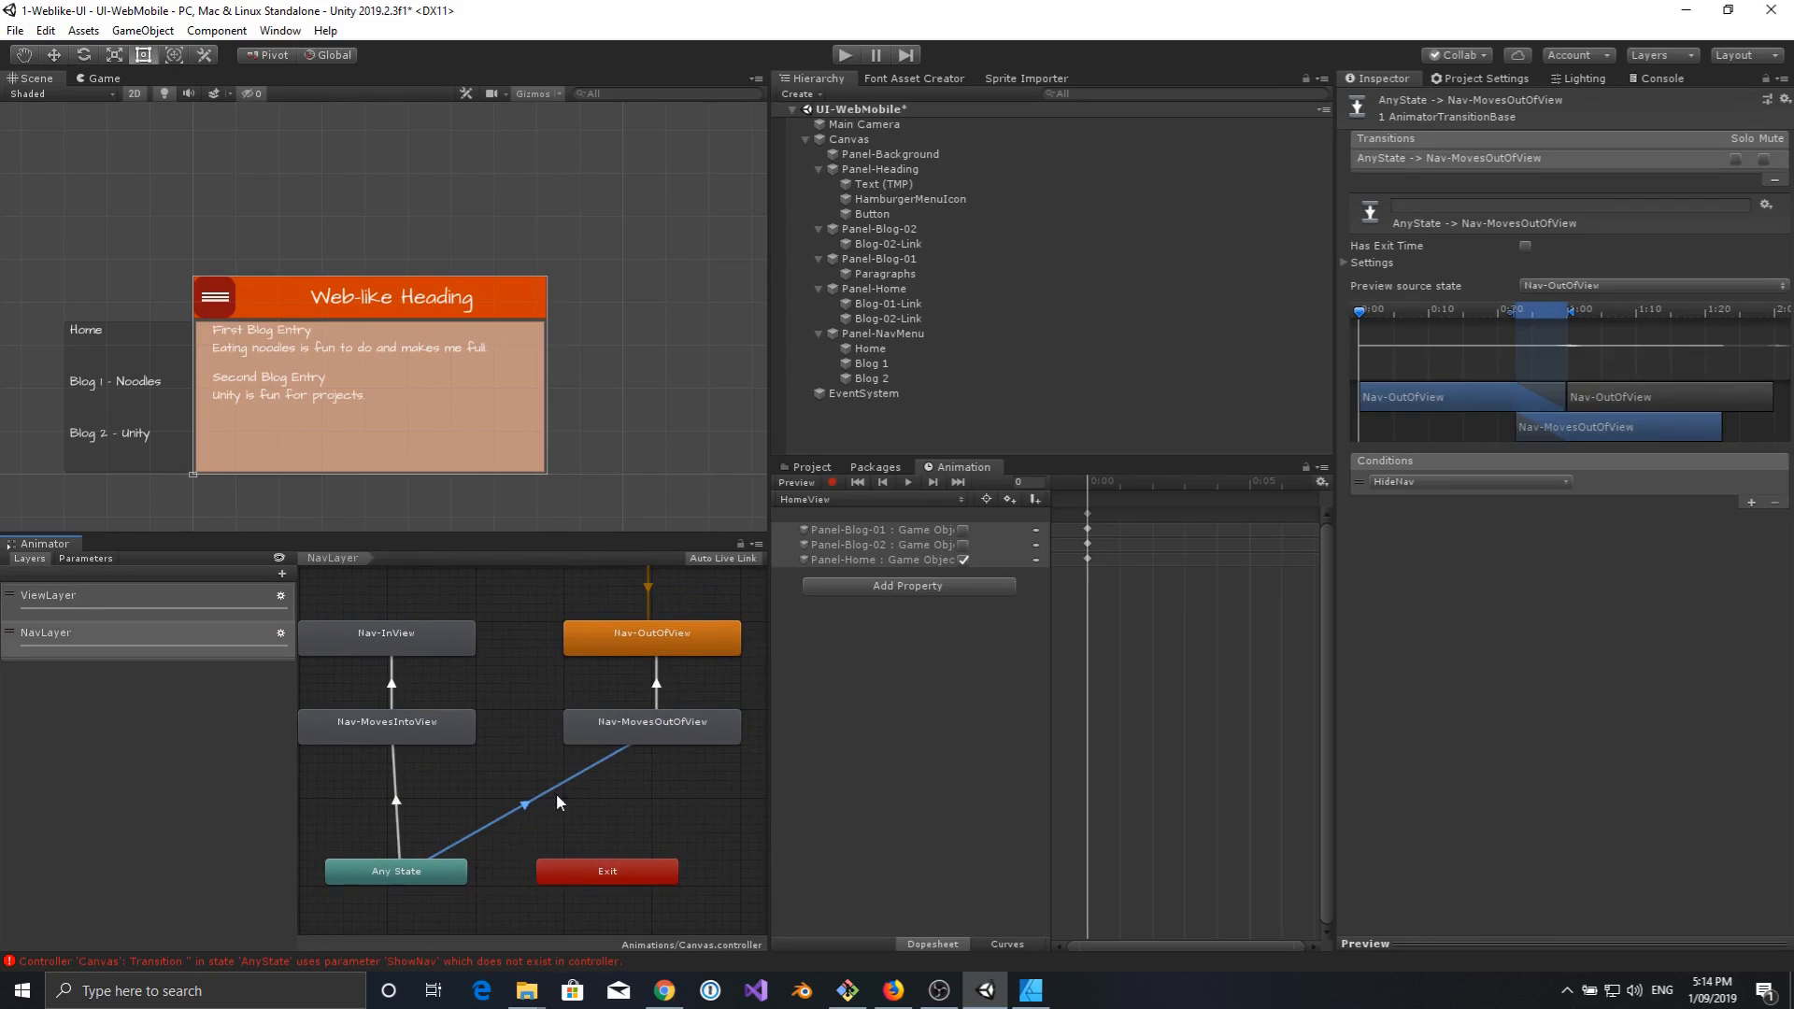
Remove the missing-parameter condition from the transition between Any State and Nav-MovesIntoView.
{"action": "left_click", "coordinate": [395, 774]}
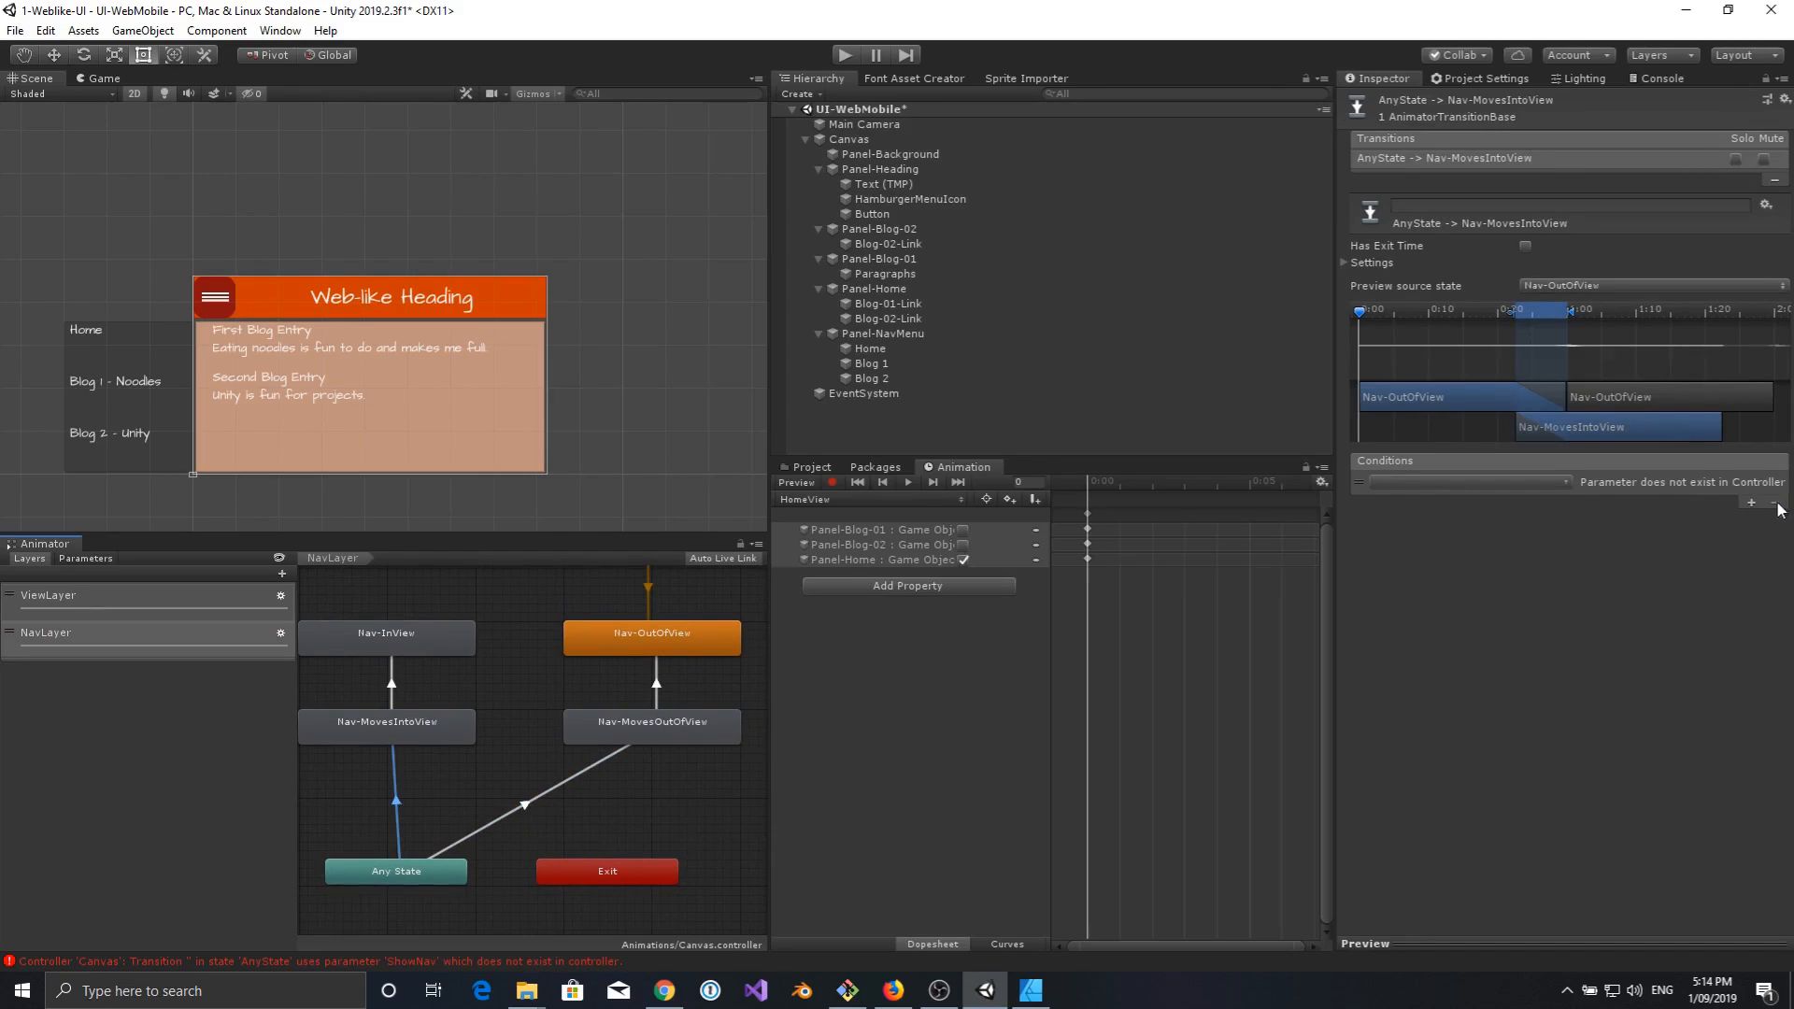
{"action": "left_click", "coordinate": [1544, 483]}
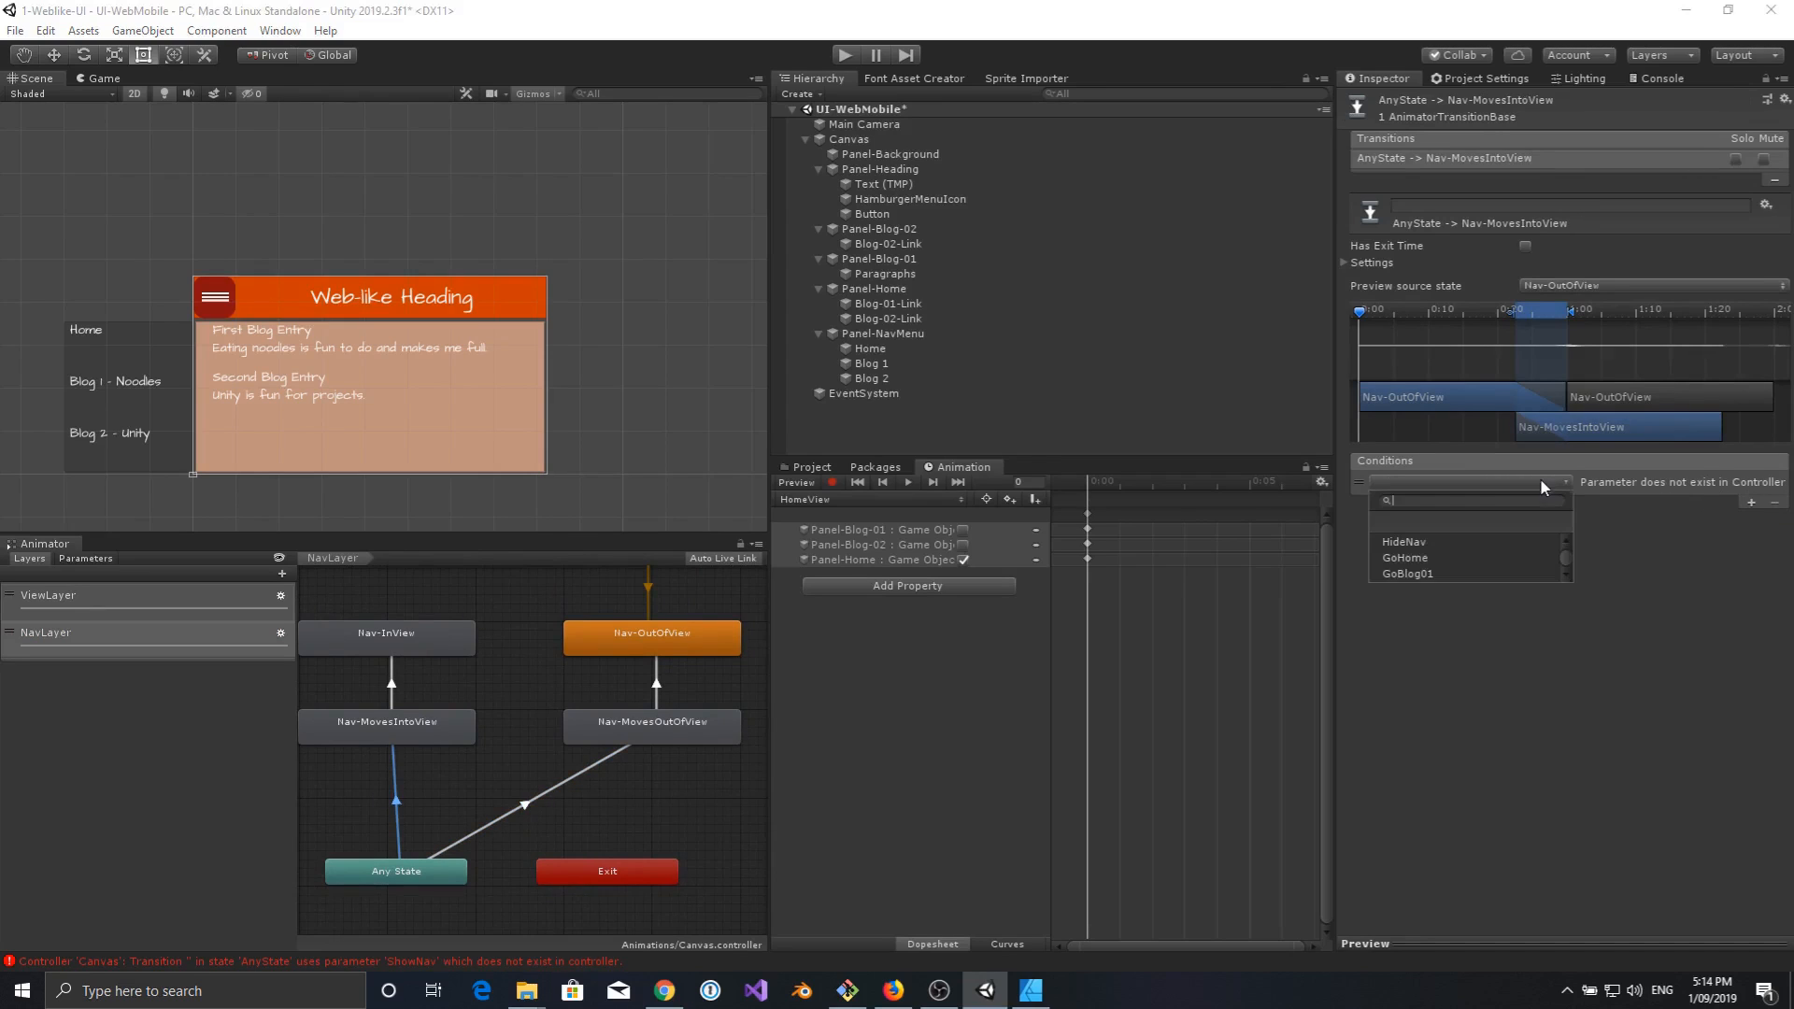
{"action": "left_click", "coordinate": [1449, 645]}
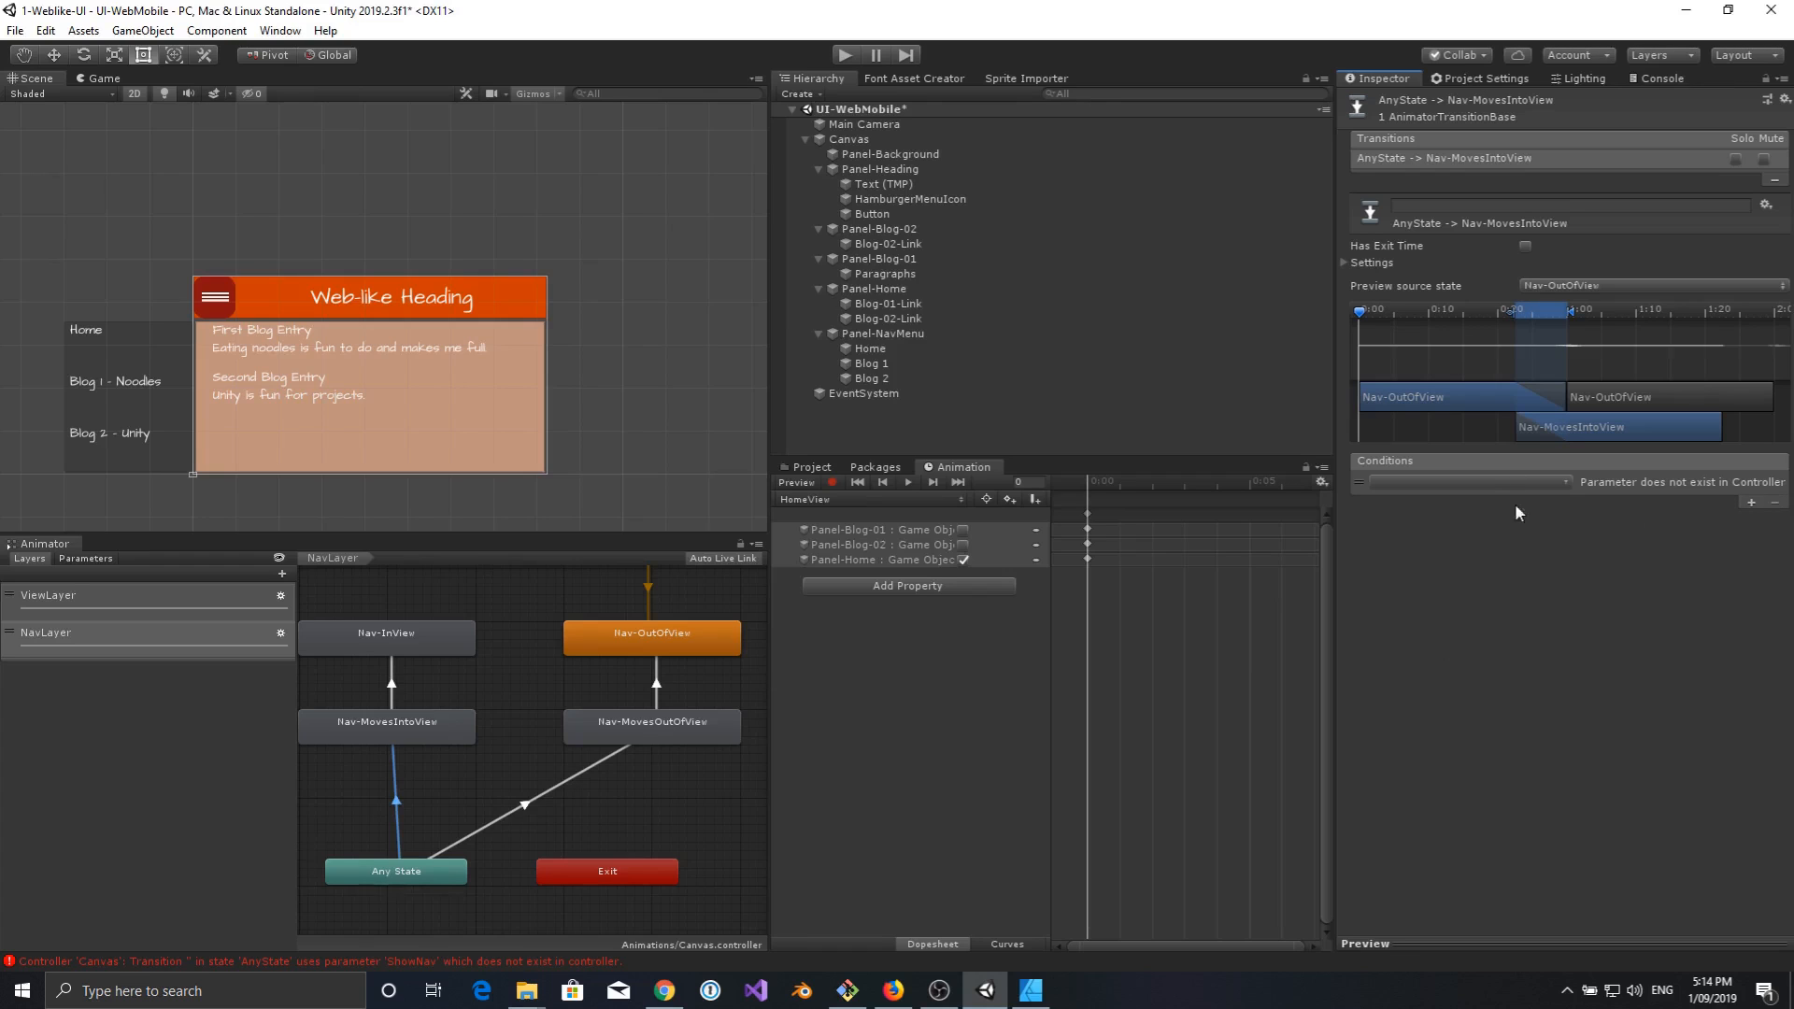
{"action": "left_click", "coordinate": [1548, 483]}
{"action": "left_click", "coordinate": [1709, 488]}
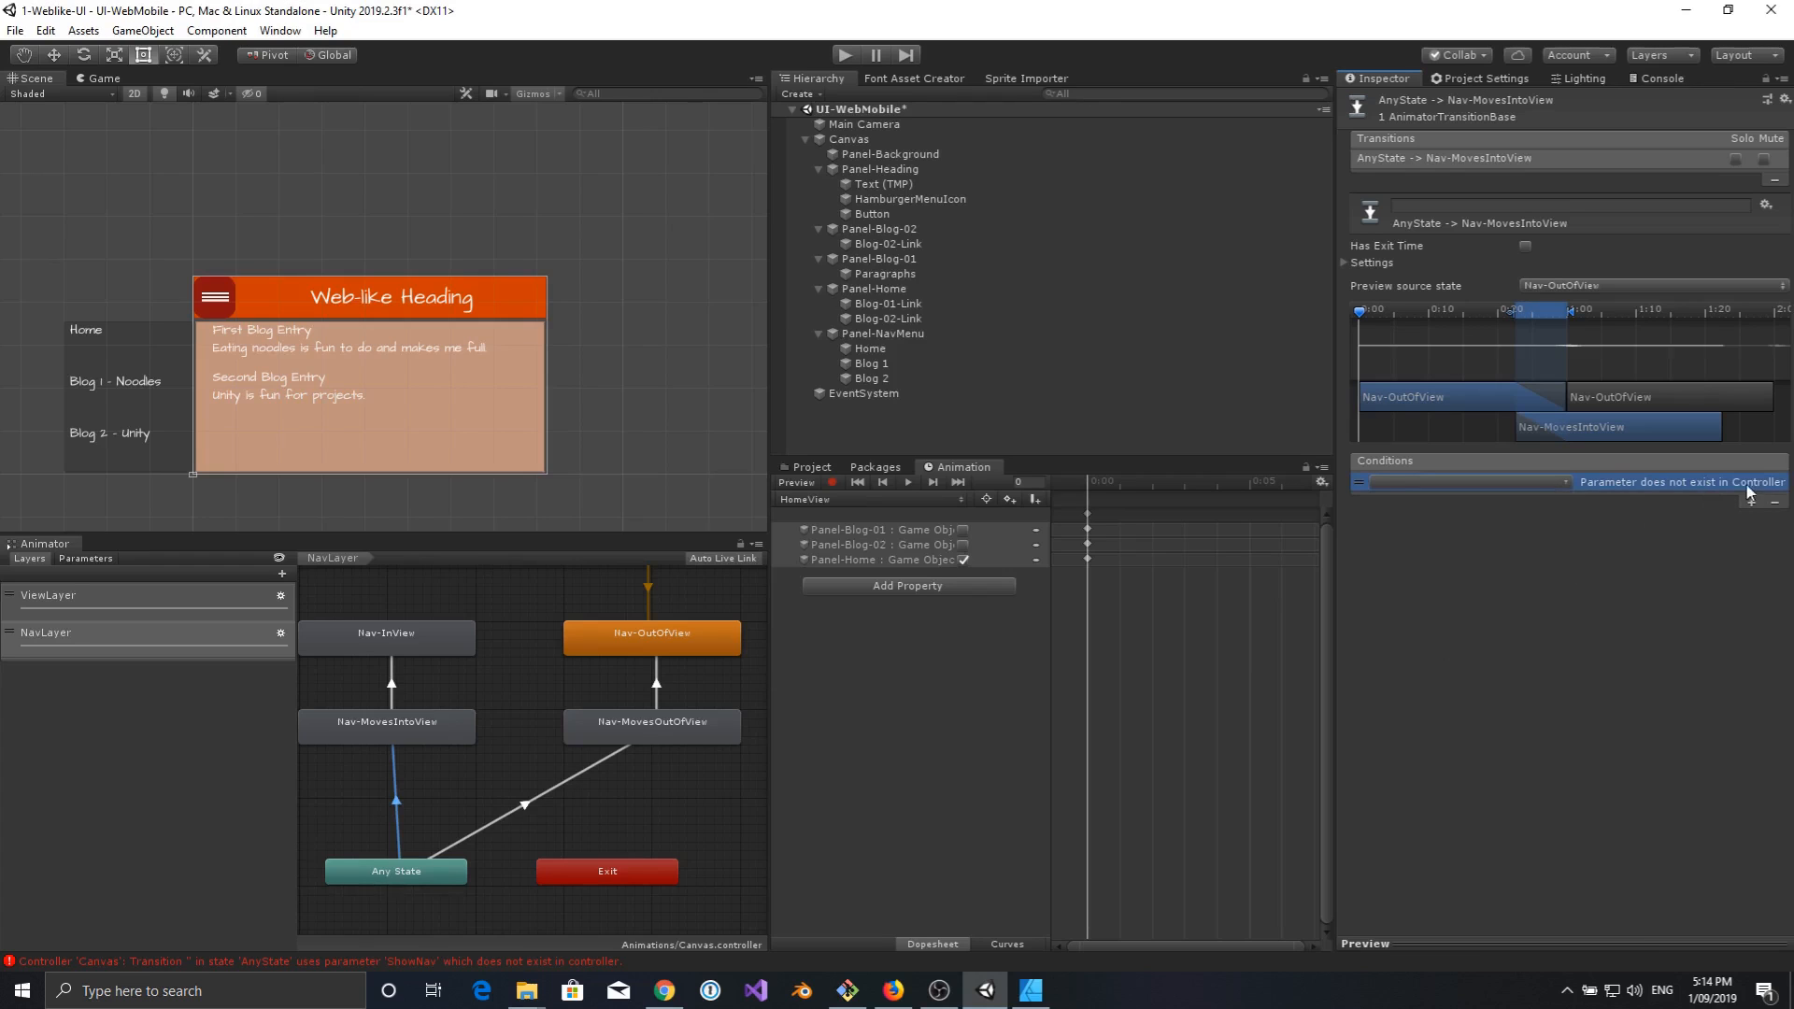
{"action": "left_click", "coordinate": [1774, 501]}
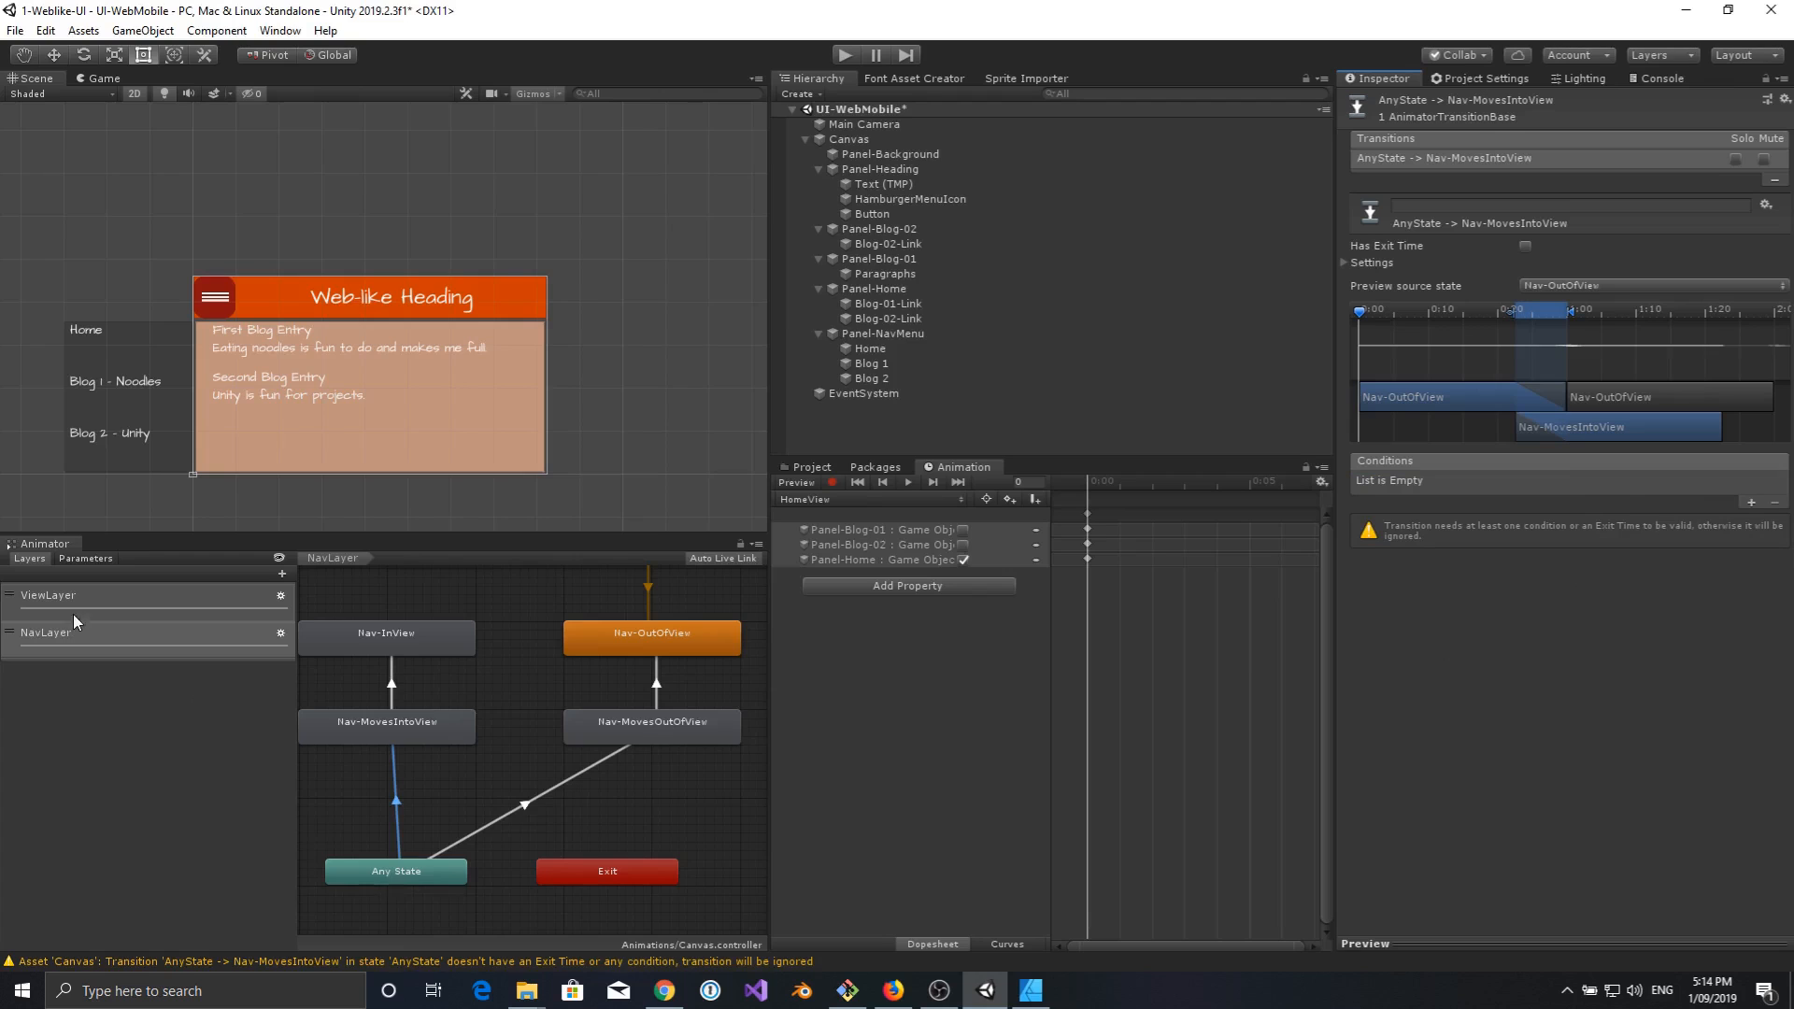
Rename the HideNav animator parameter to ToggleNav.
{"action": "left_click", "coordinate": [71, 558]}
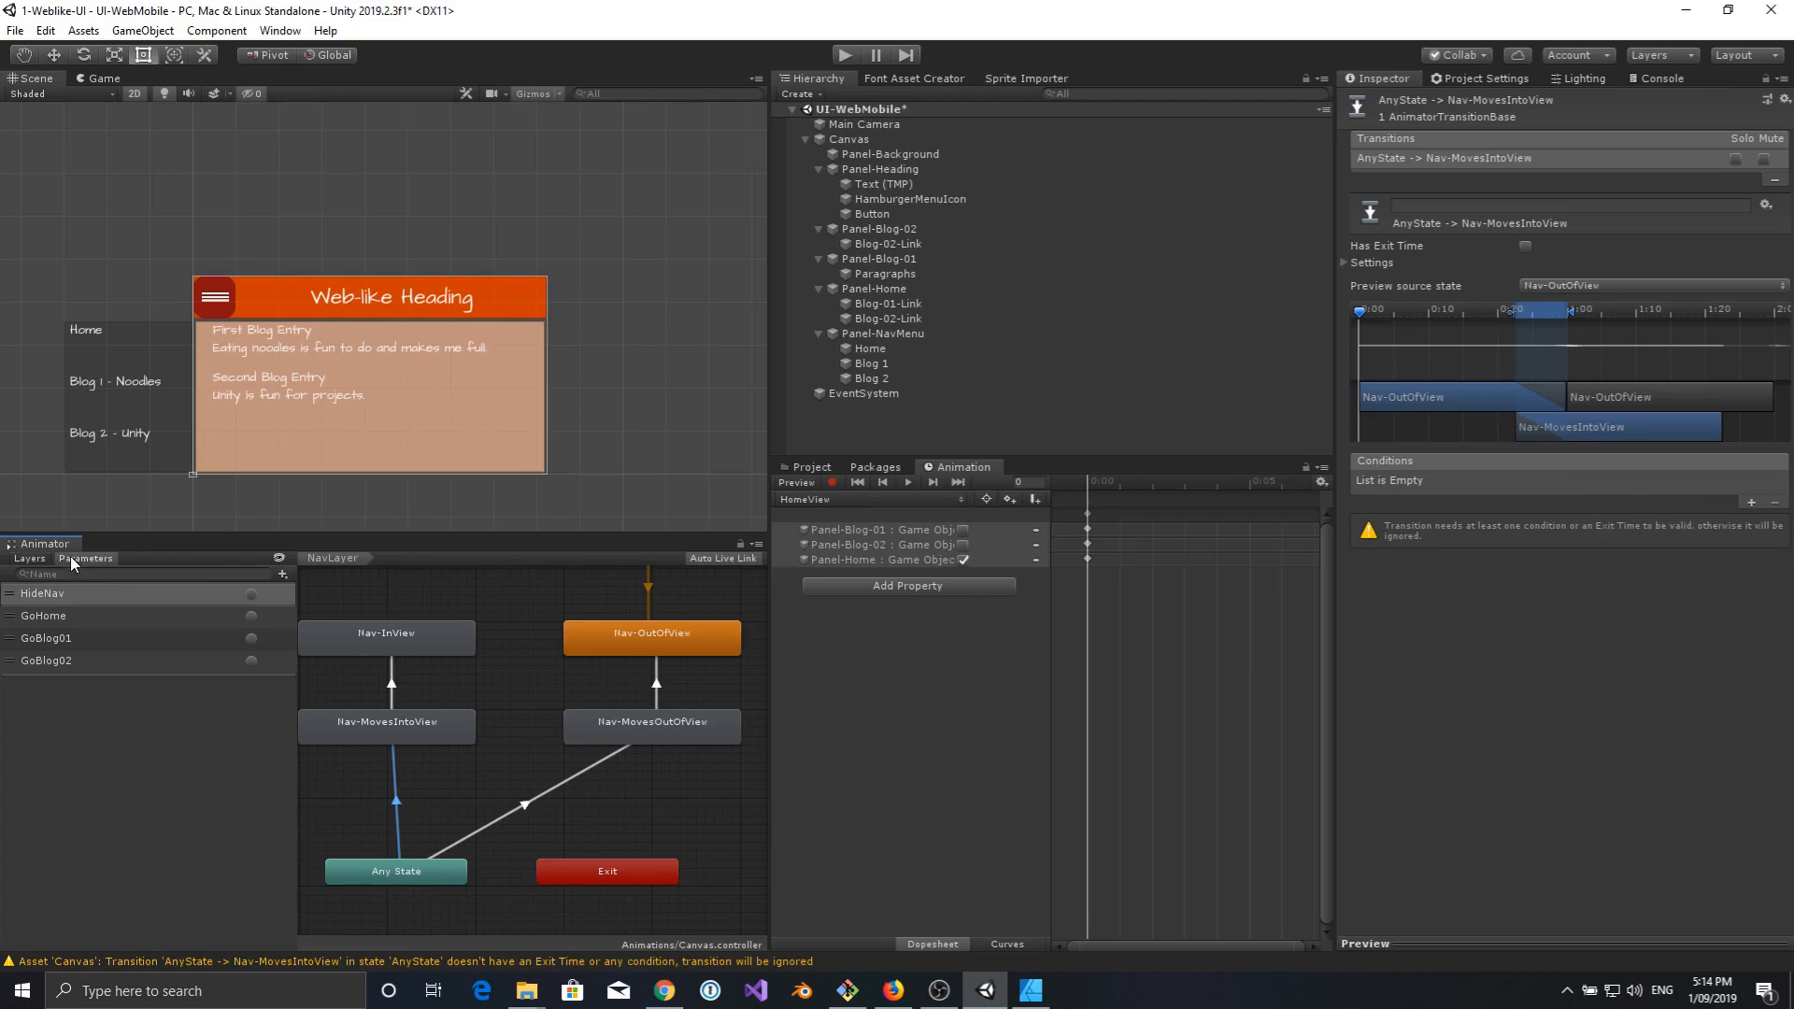
{"action": "left_click", "coordinate": [282, 575]}
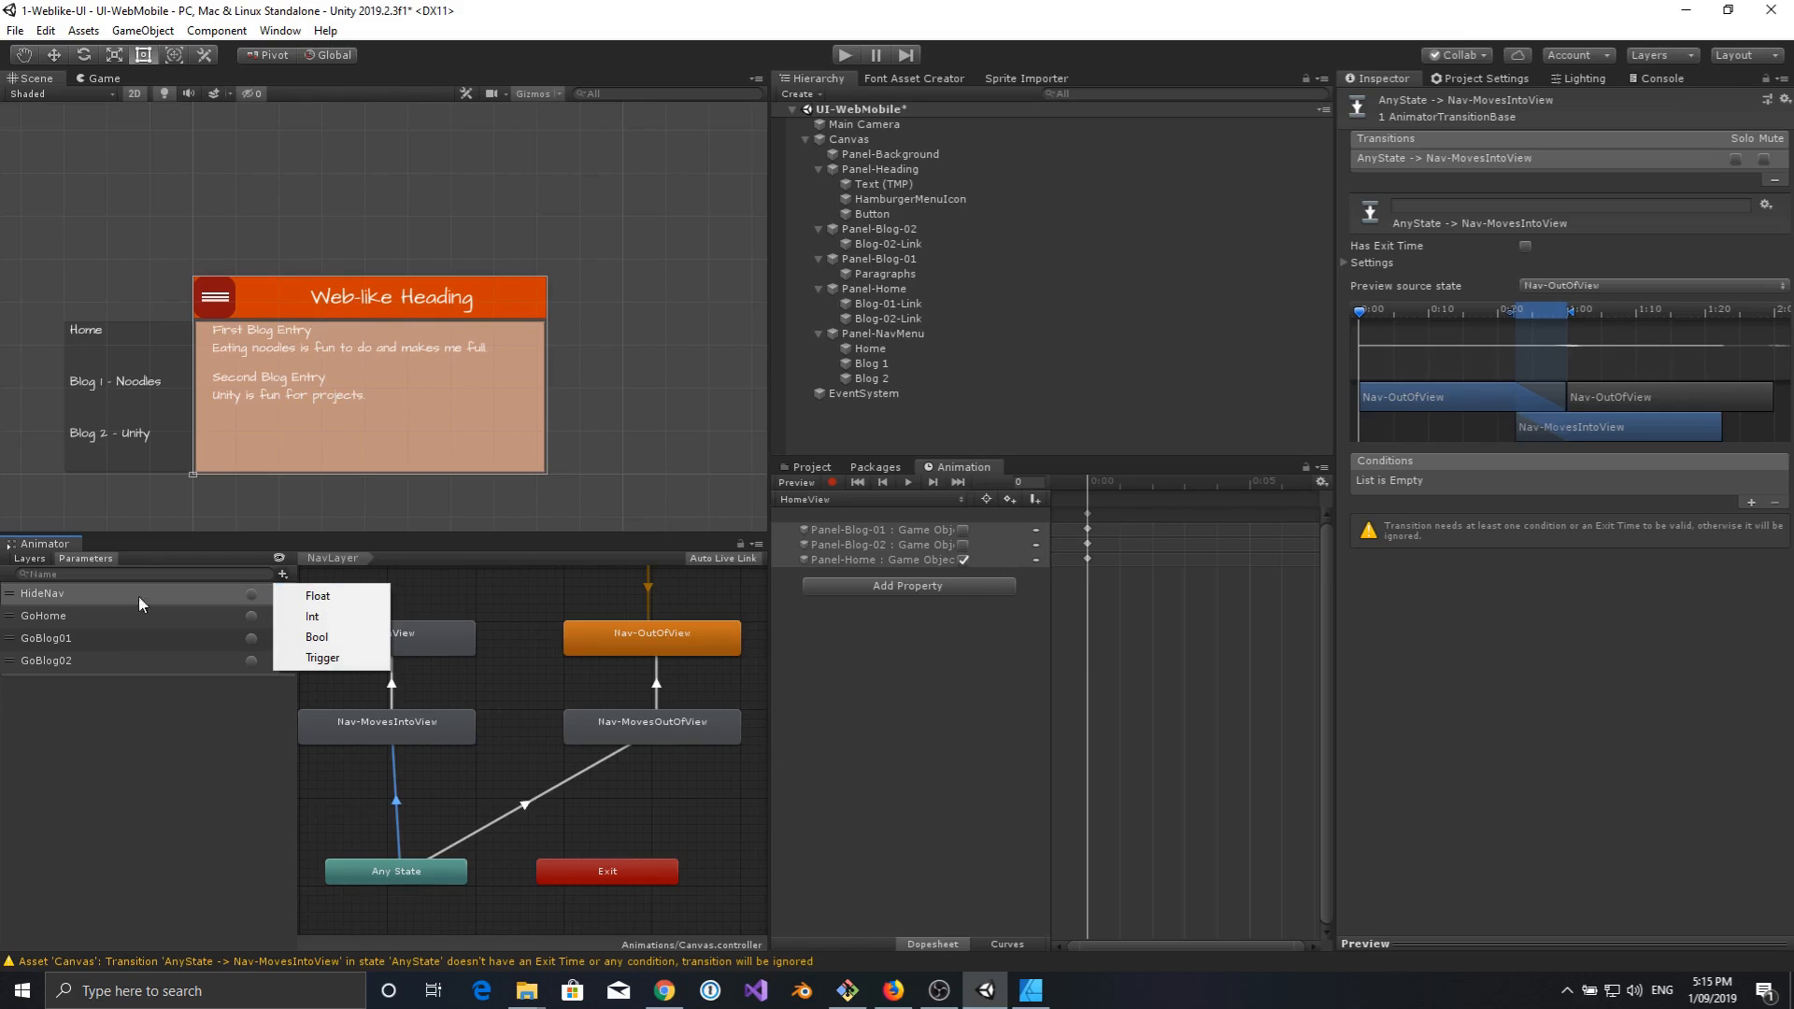
{"action": "left_click", "coordinate": [38, 600]}
{"action": "double_click", "coordinate": [37, 596]}
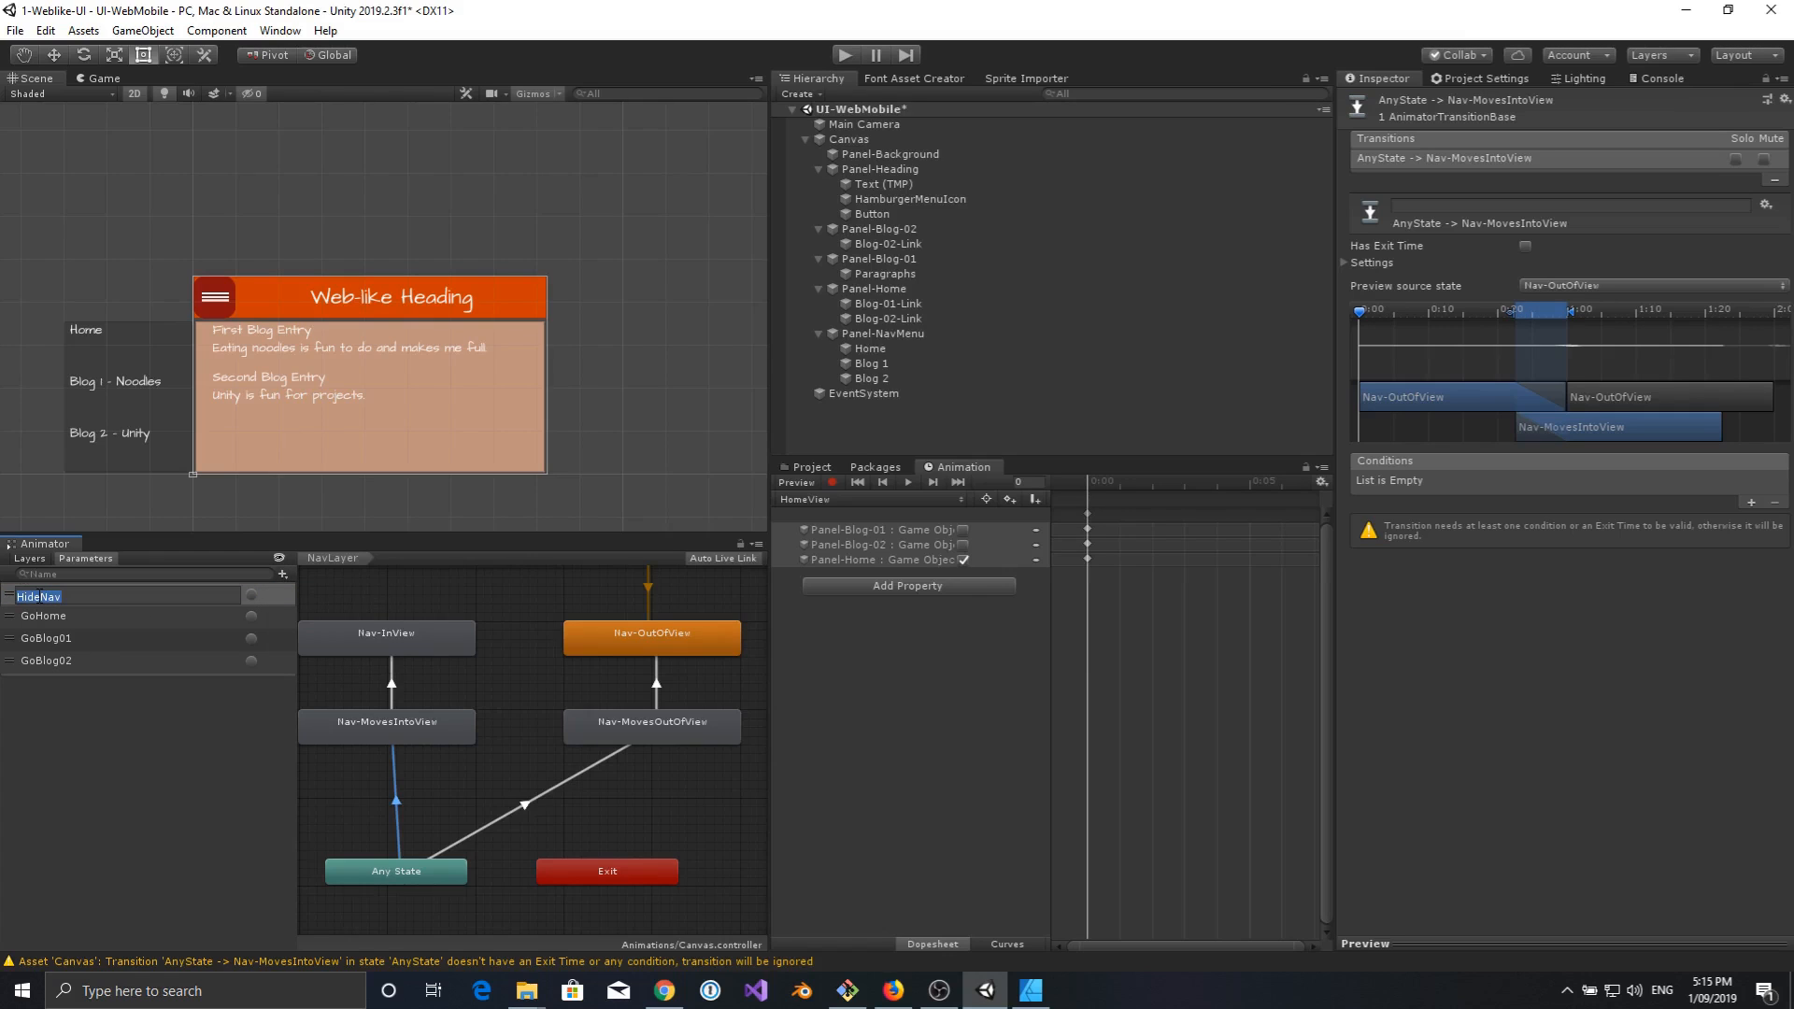
{"action": "type", "text": "ToggleNav"}
{"action": "key", "text": "Return"}
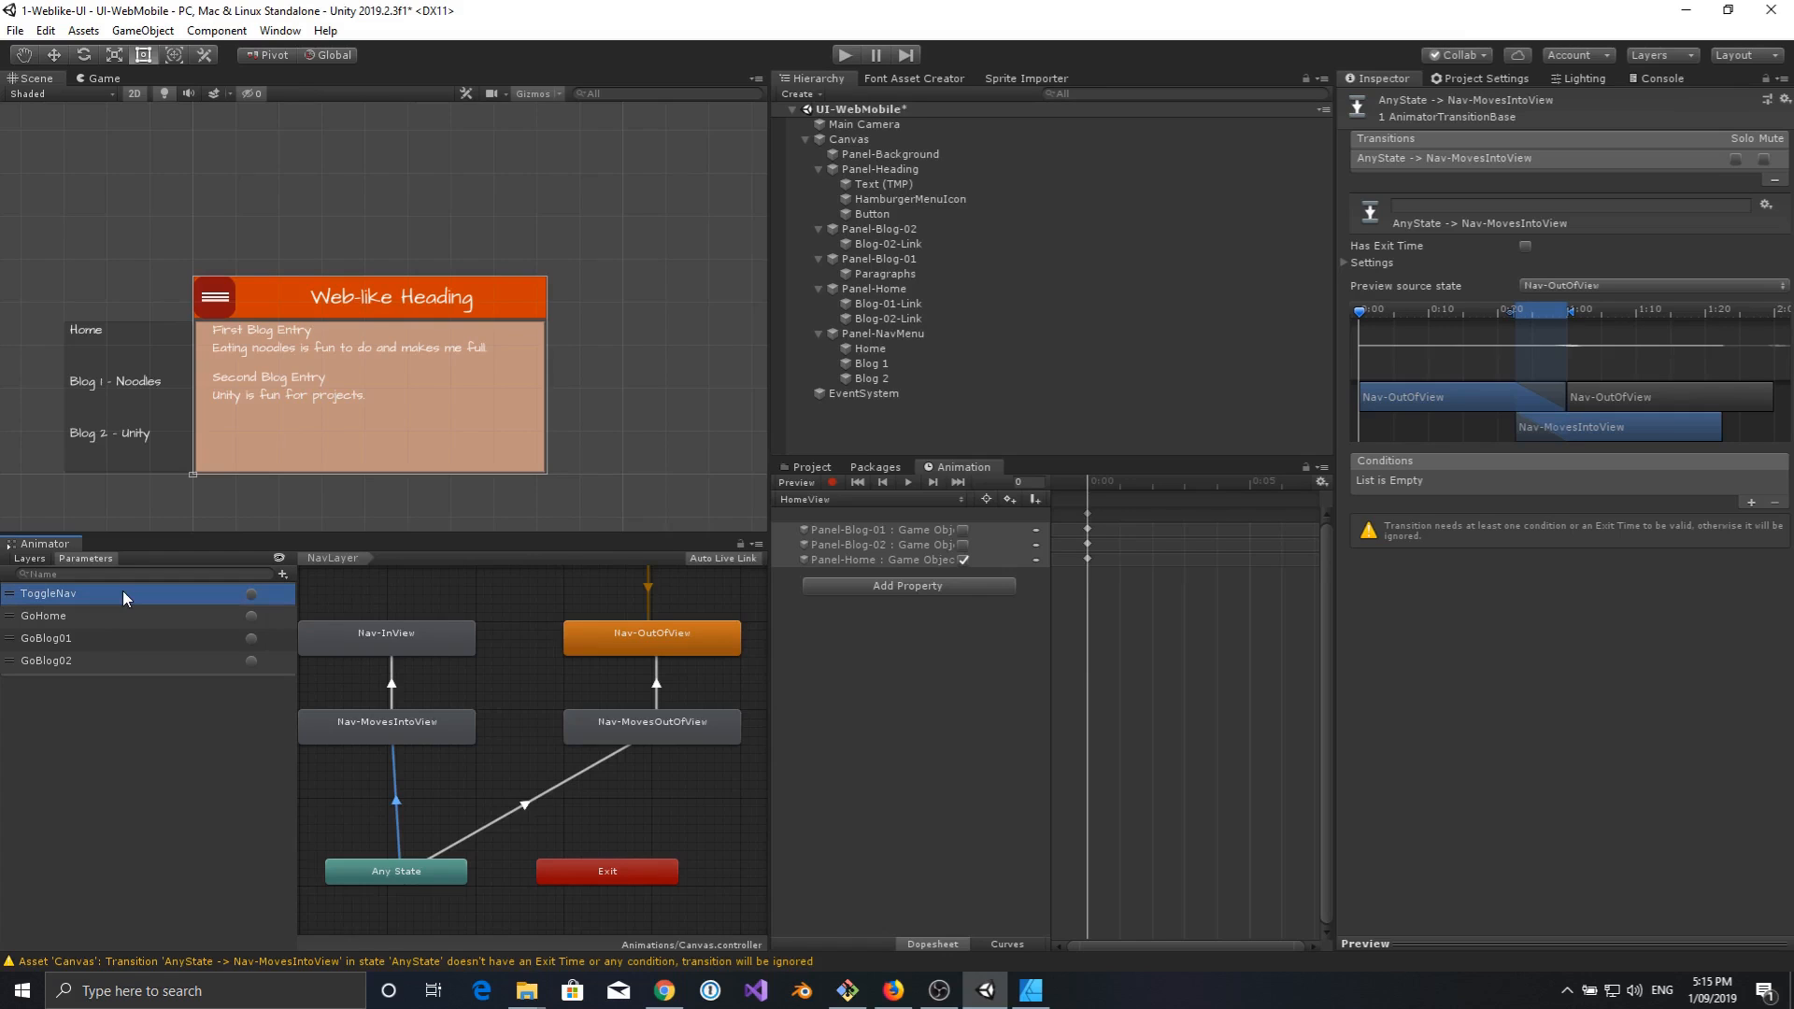
Delete the two NavLayer transitions from Any State to Nav-MovesOutOfView and Nav-MovesIntoView.
{"action": "left_click", "coordinate": [30, 559]}
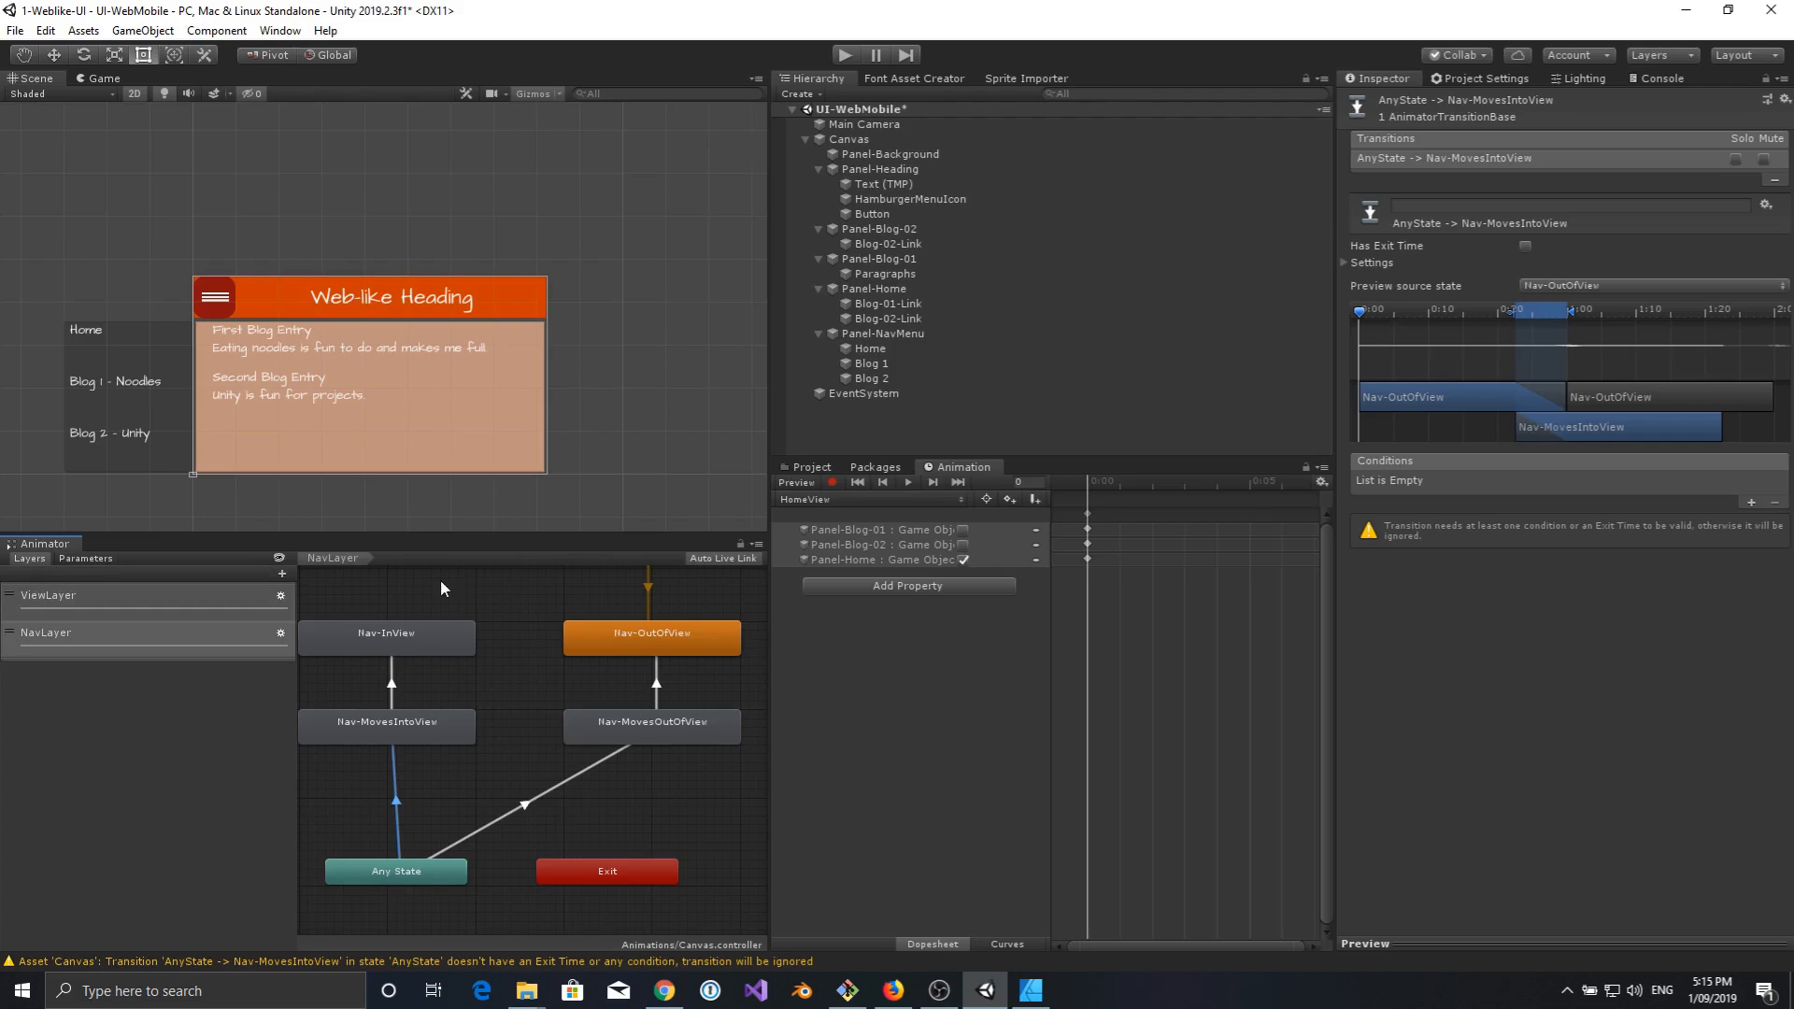
{"action": "left_click", "coordinate": [73, 558]}
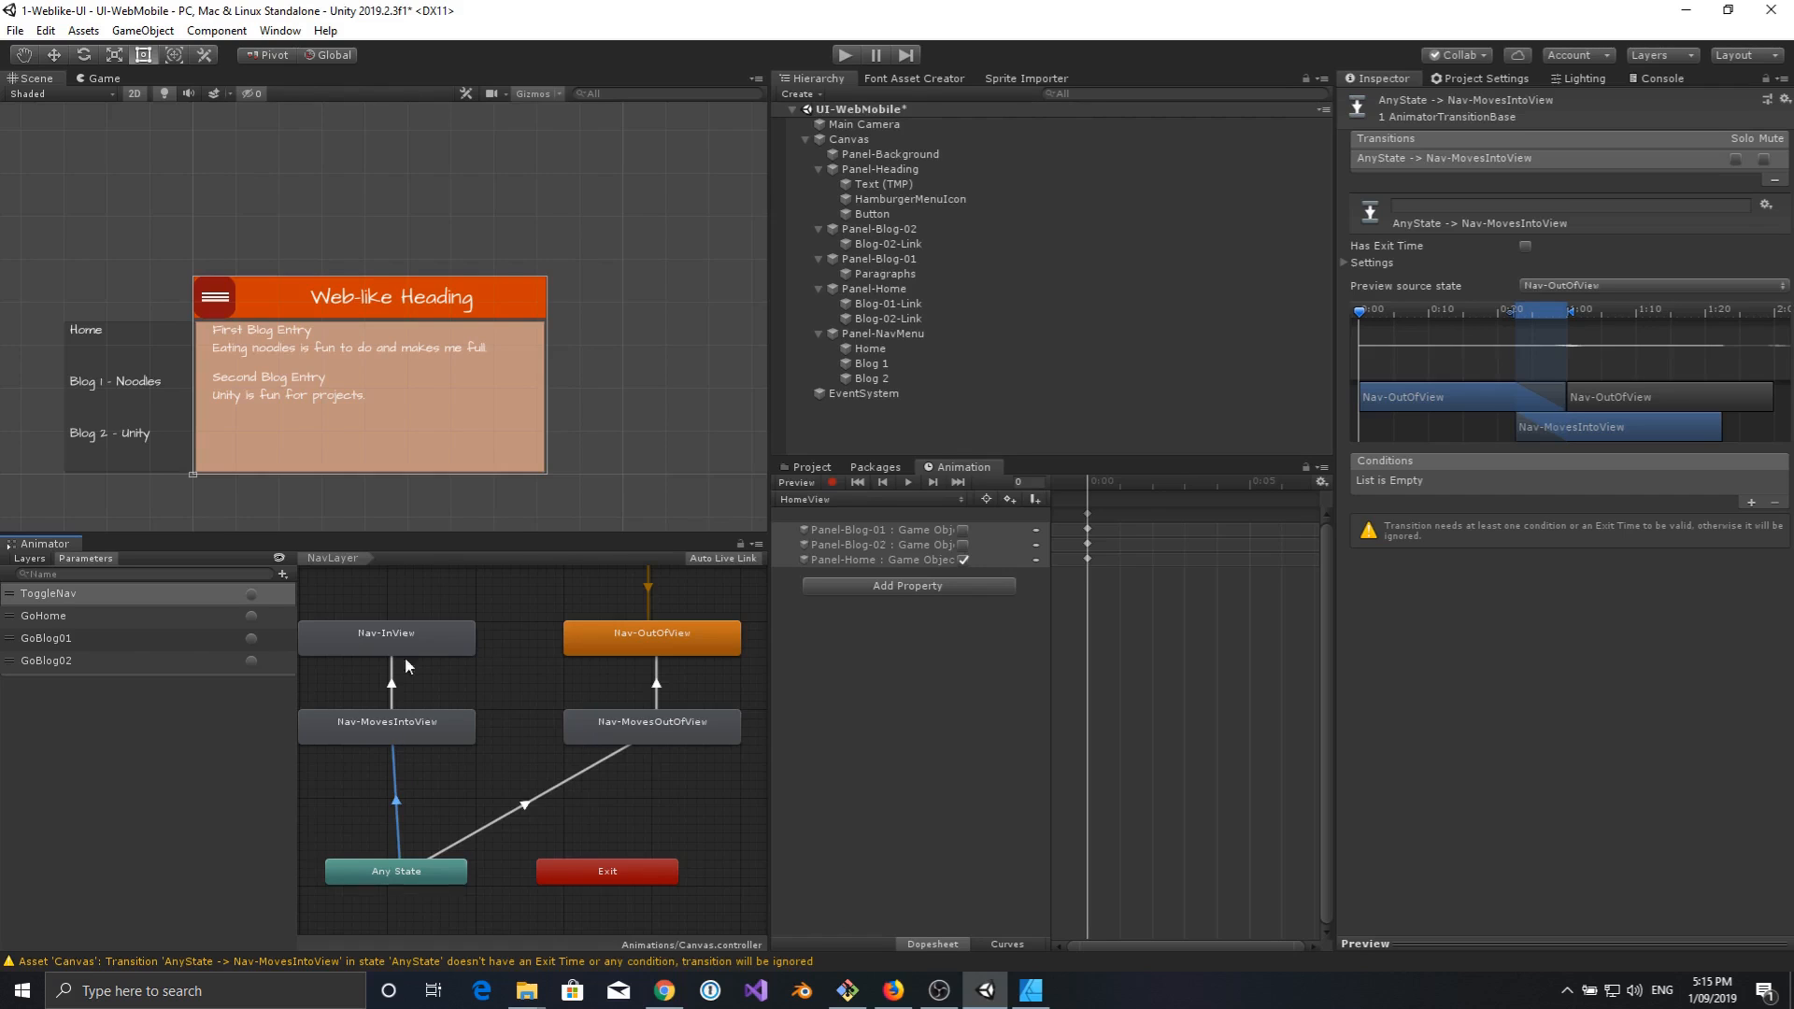
{"action": "left_click", "coordinate": [527, 805]}
{"action": "key", "text": "Delete"}
{"action": "left_click", "coordinate": [399, 806]}
{"action": "key", "text": "Delete"}
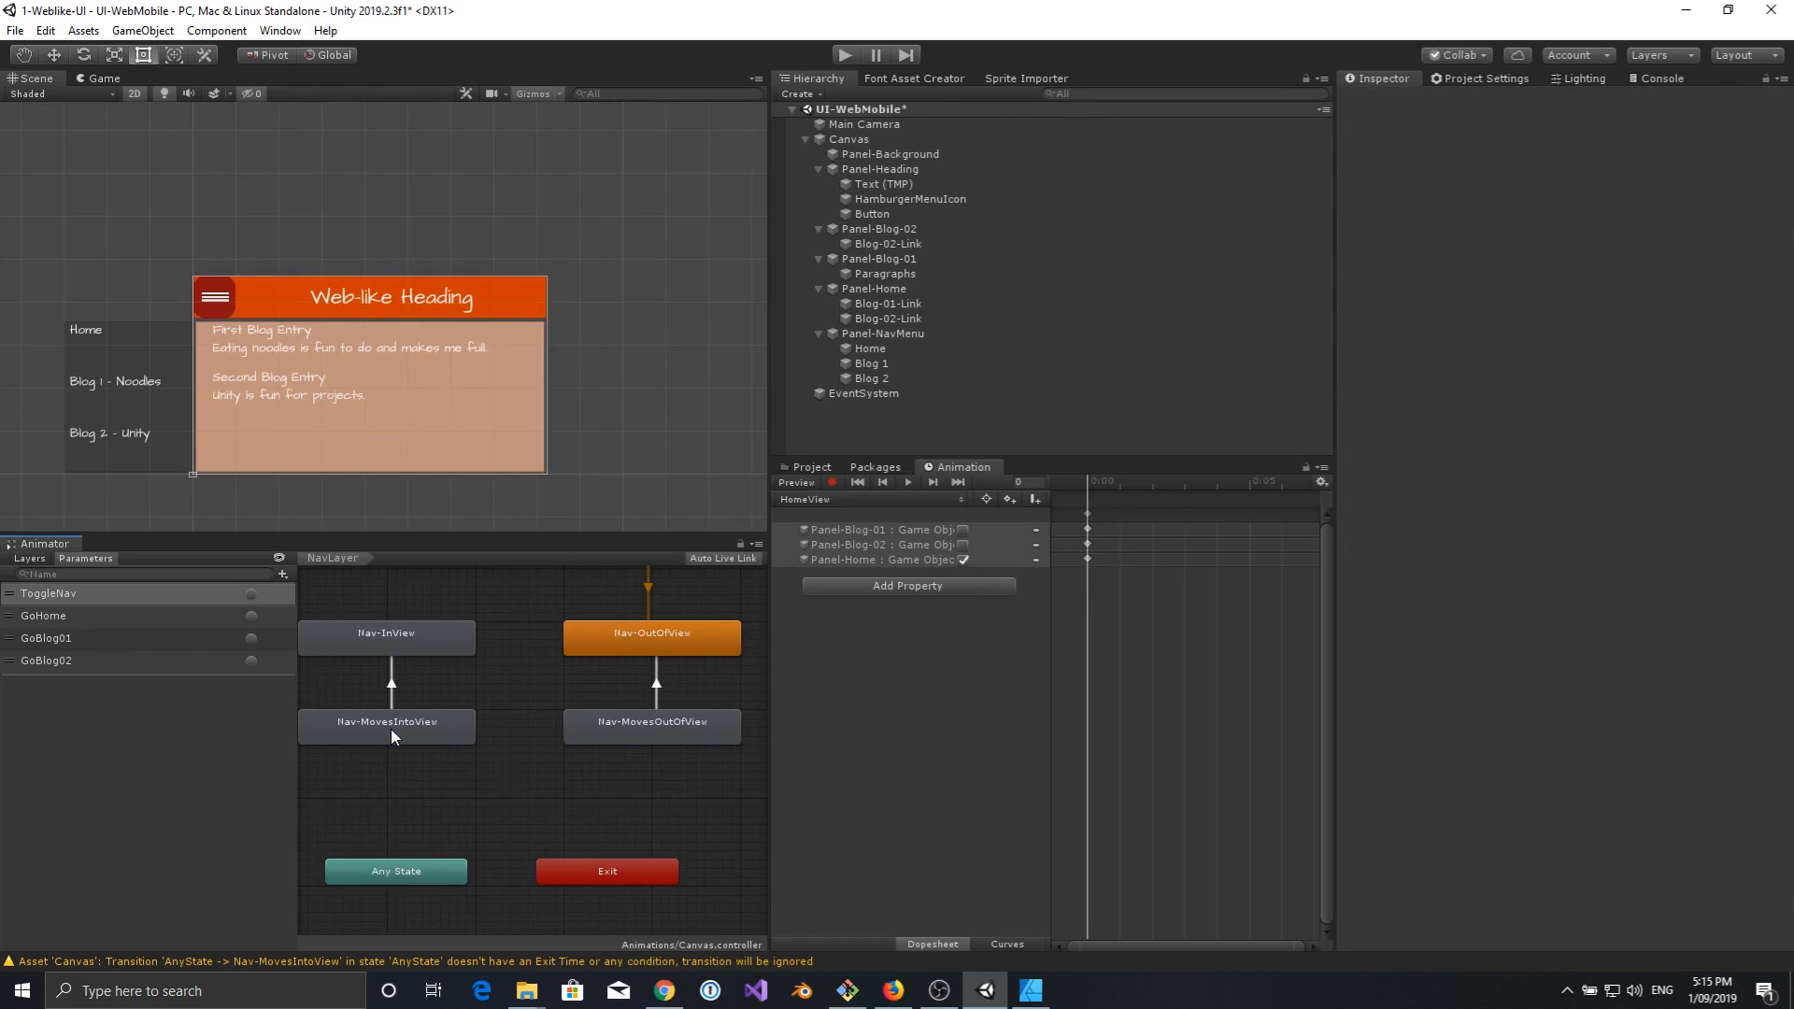
Make a transition from the Nav-OutOfView state to the Nav-MovesIntoView state.
{"action": "left_click", "coordinate": [639, 647]}
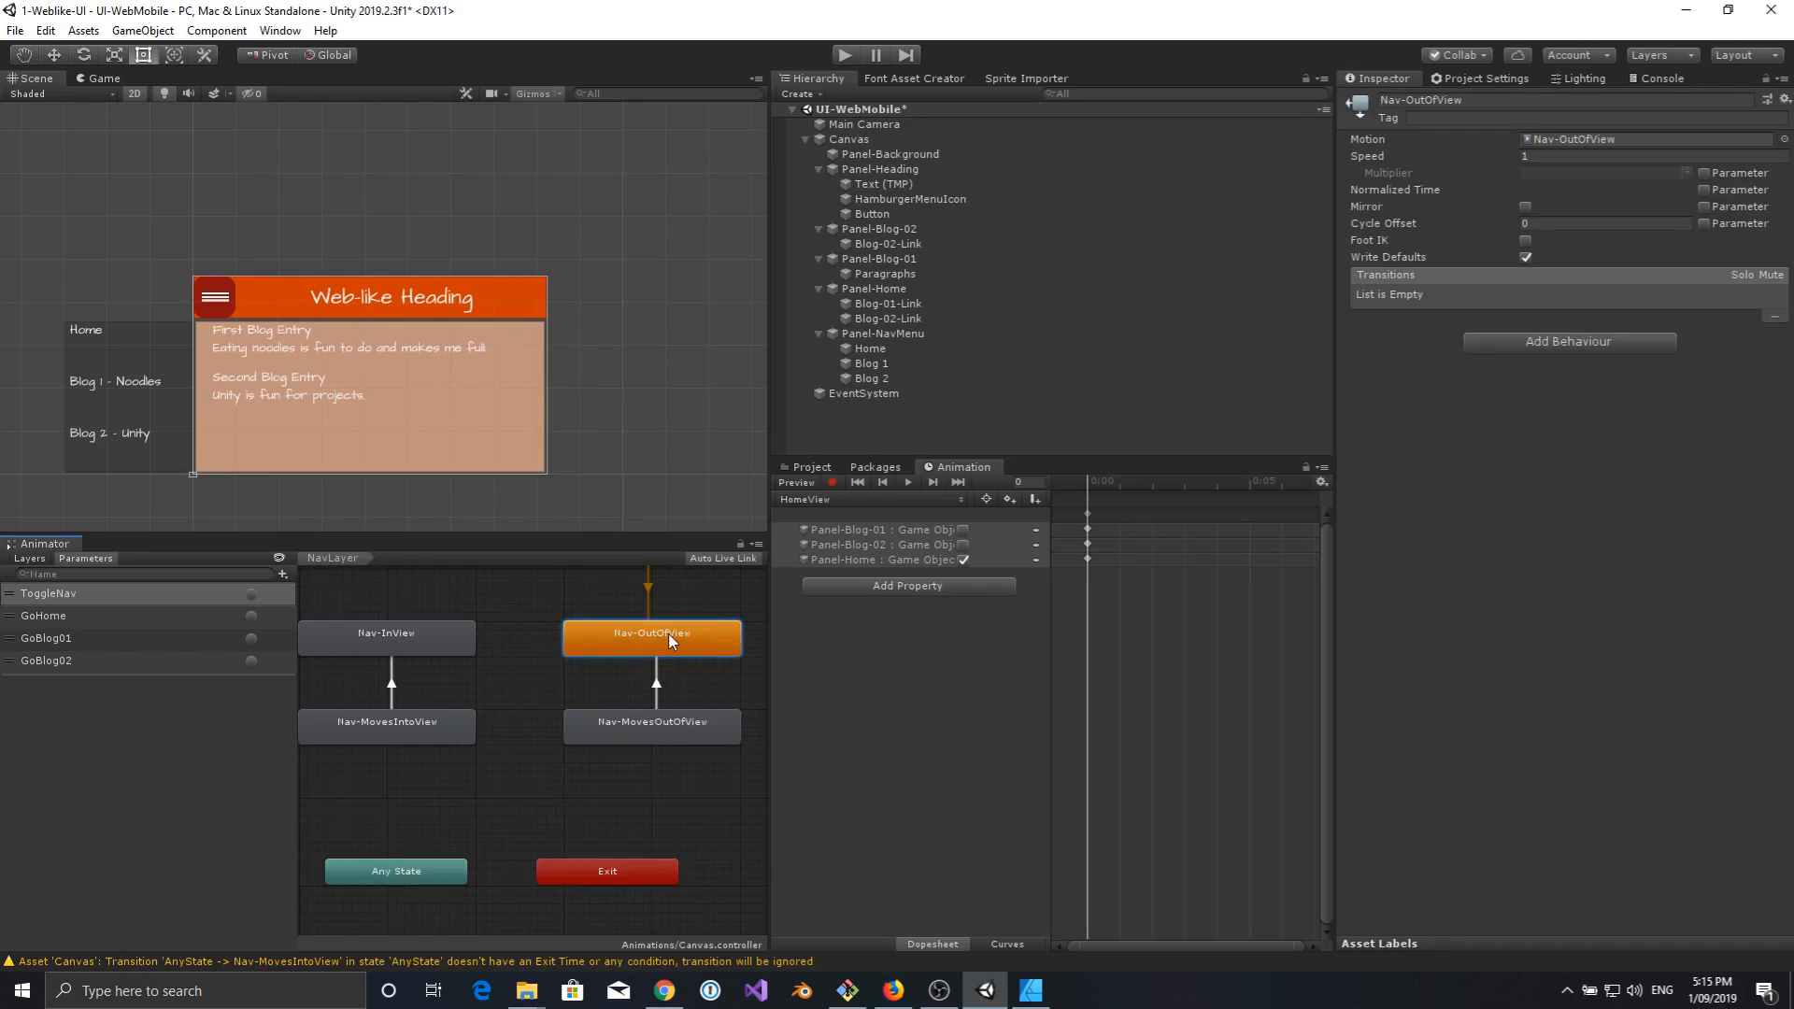
{"action": "right_click", "coordinate": [669, 634]}
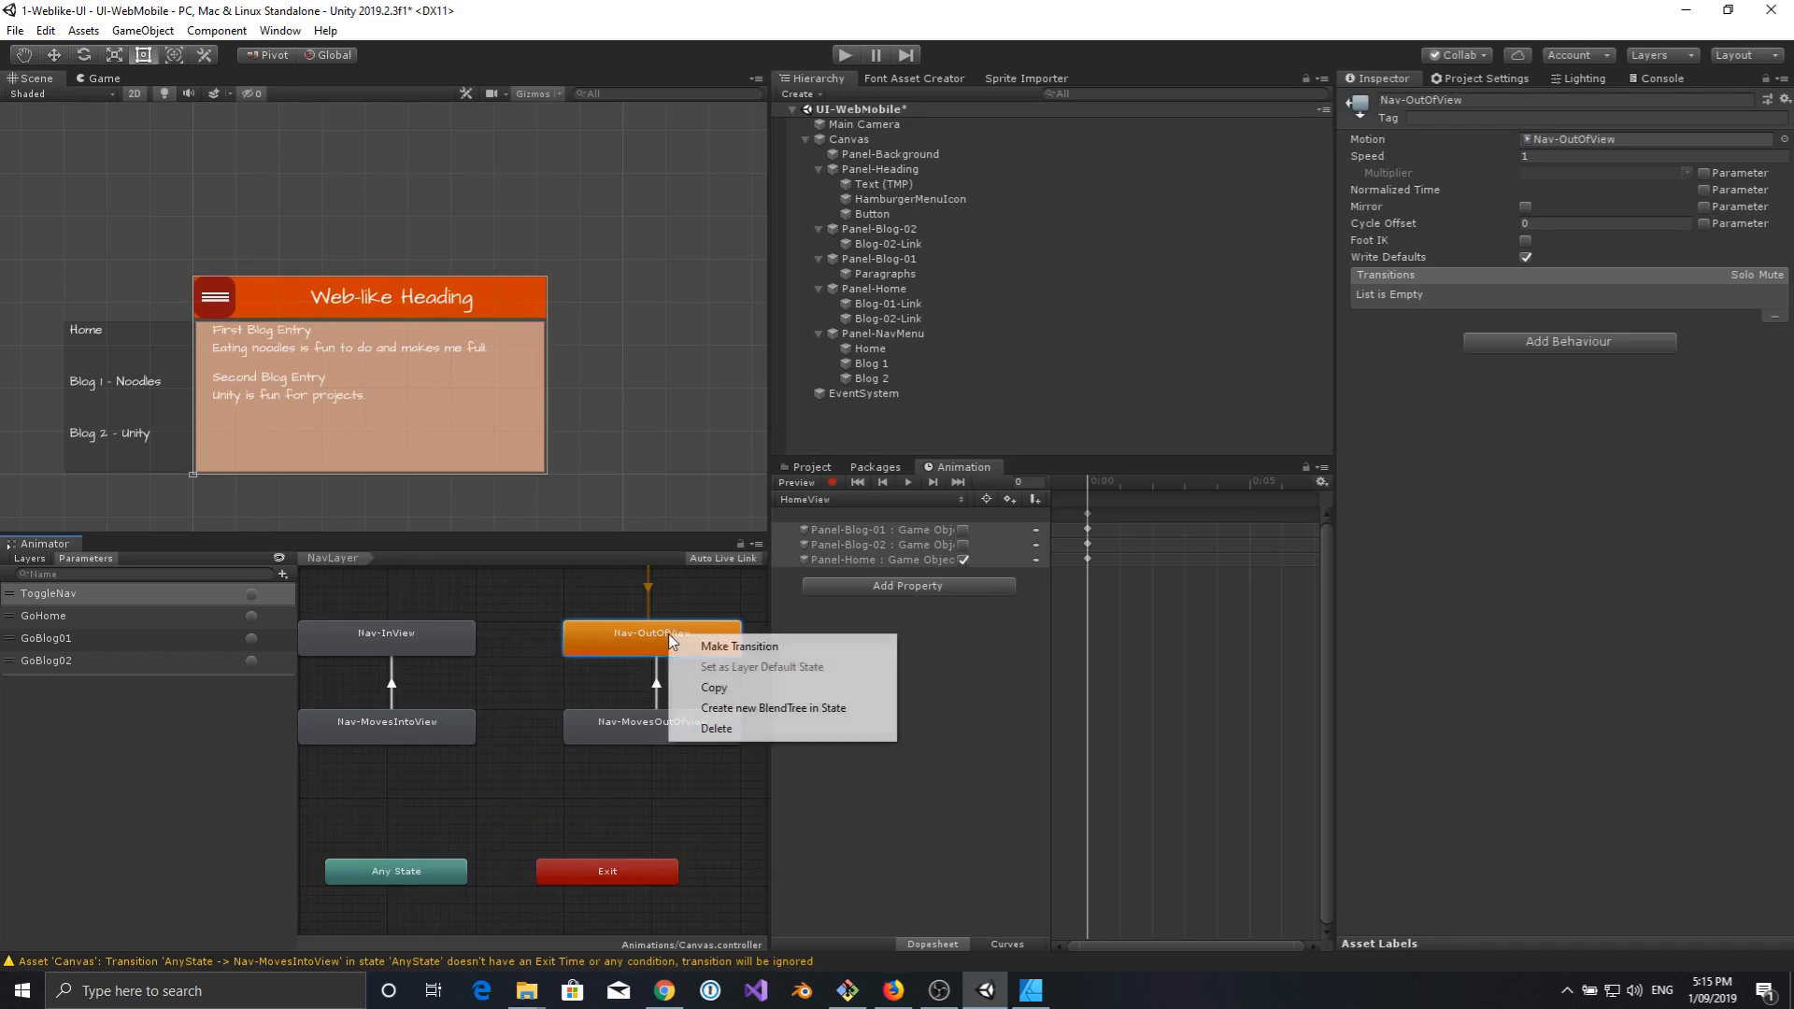
{"action": "left_click", "coordinate": [737, 646]}
{"action": "left_click", "coordinate": [430, 727]}
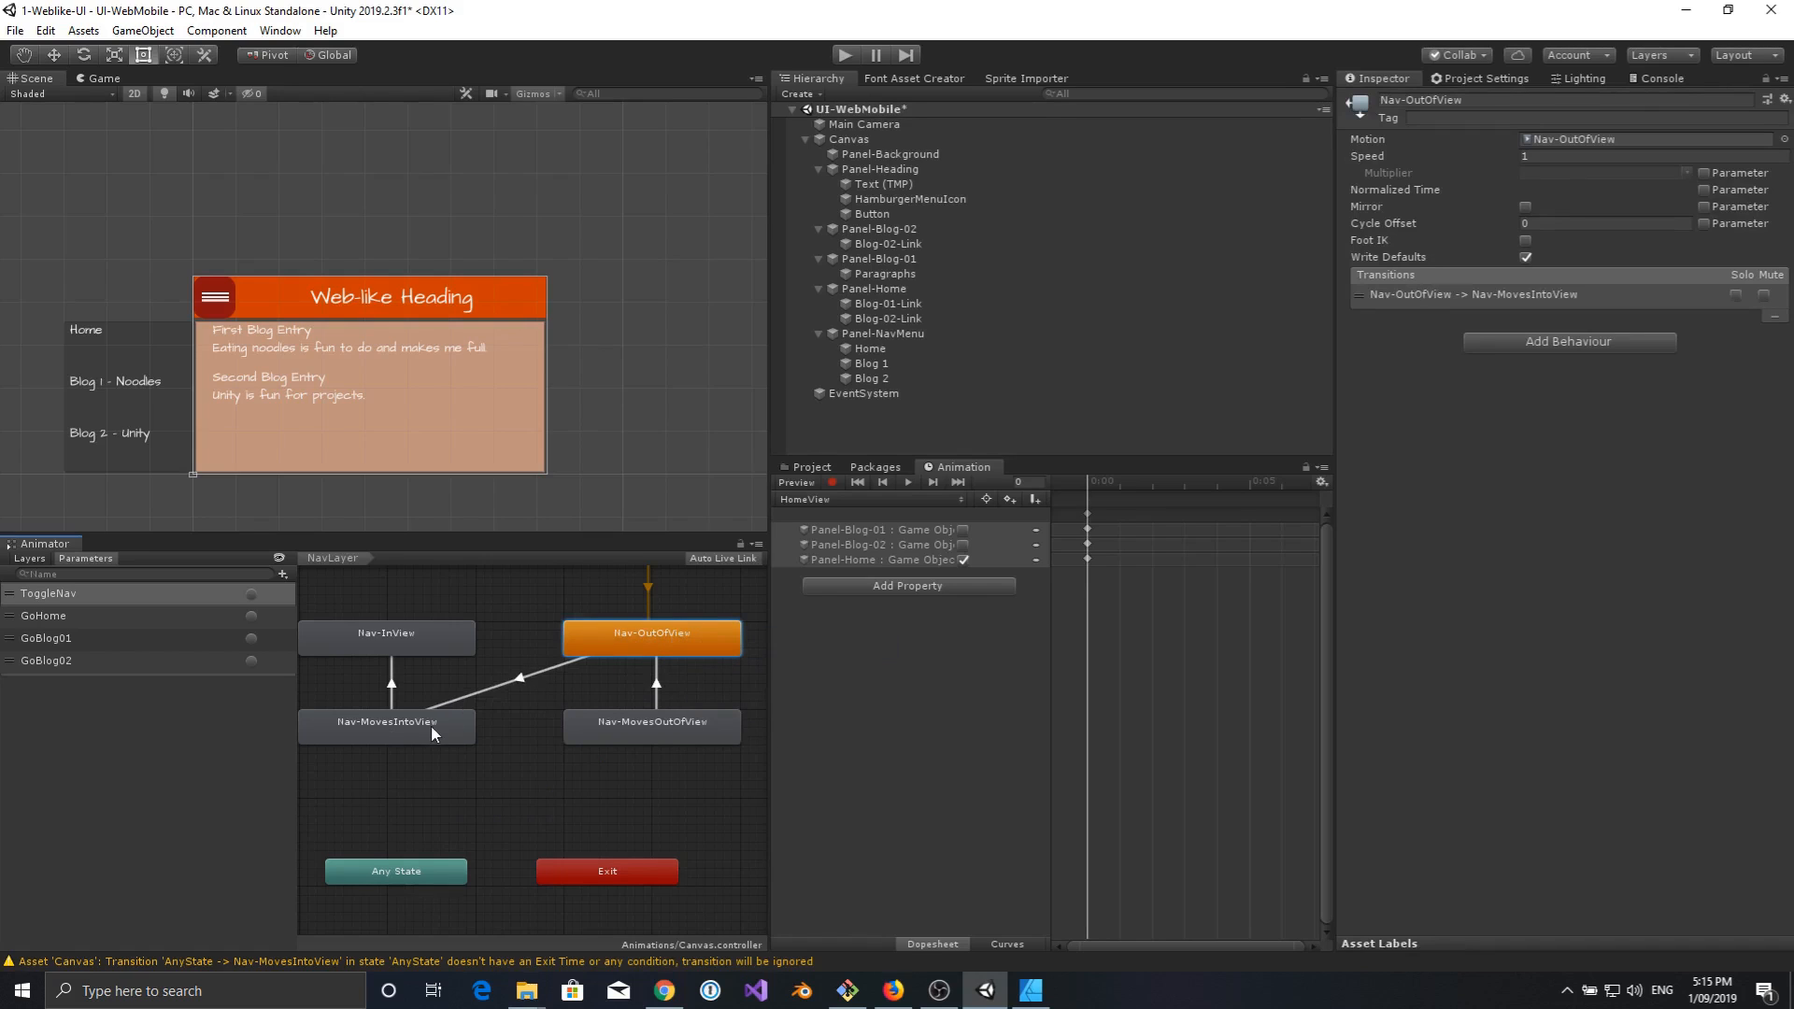
Make a transition from the Nav-InView state to the Nav-MovesOutOfView state.
{"action": "left_click", "coordinate": [415, 640]}
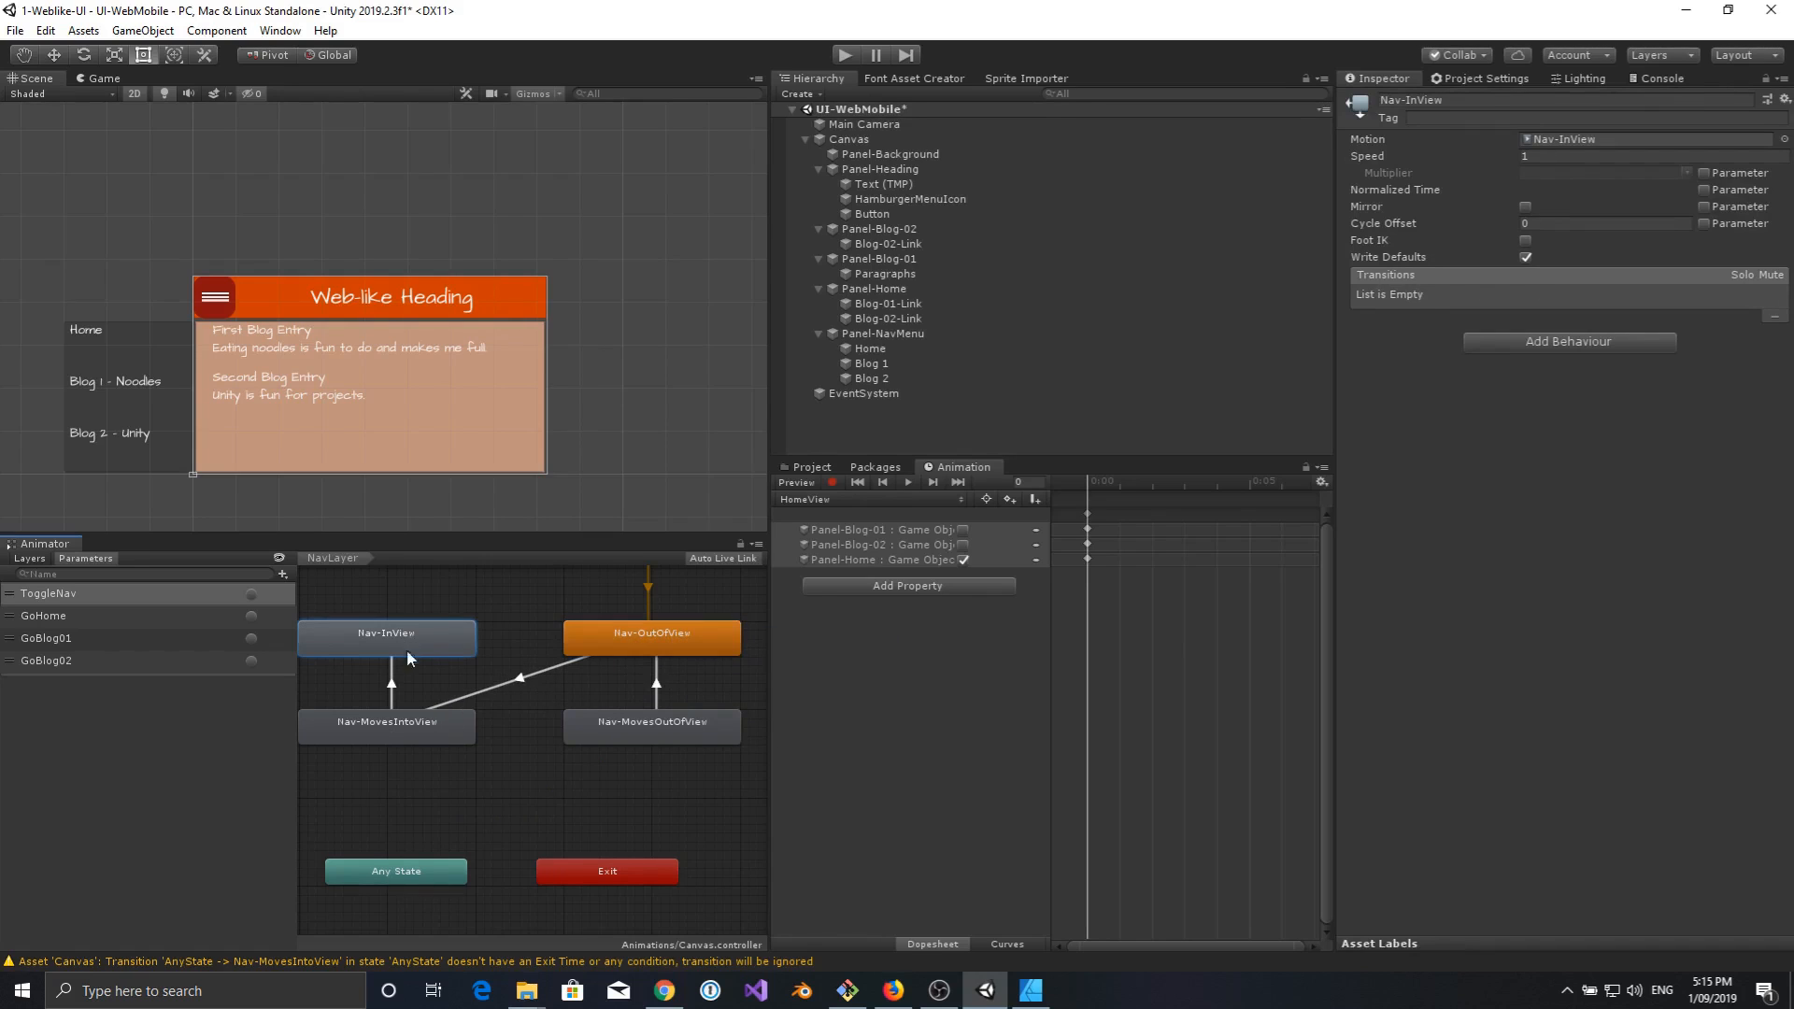
{"action": "right_click", "coordinate": [405, 632]}
{"action": "left_click", "coordinate": [467, 645]}
{"action": "left_click", "coordinate": [644, 730]}
Add a ToggleNav condition to the transition from Nav-OutOfView to Nav-MovesIntoView.
{"action": "left_click", "coordinate": [551, 671]}
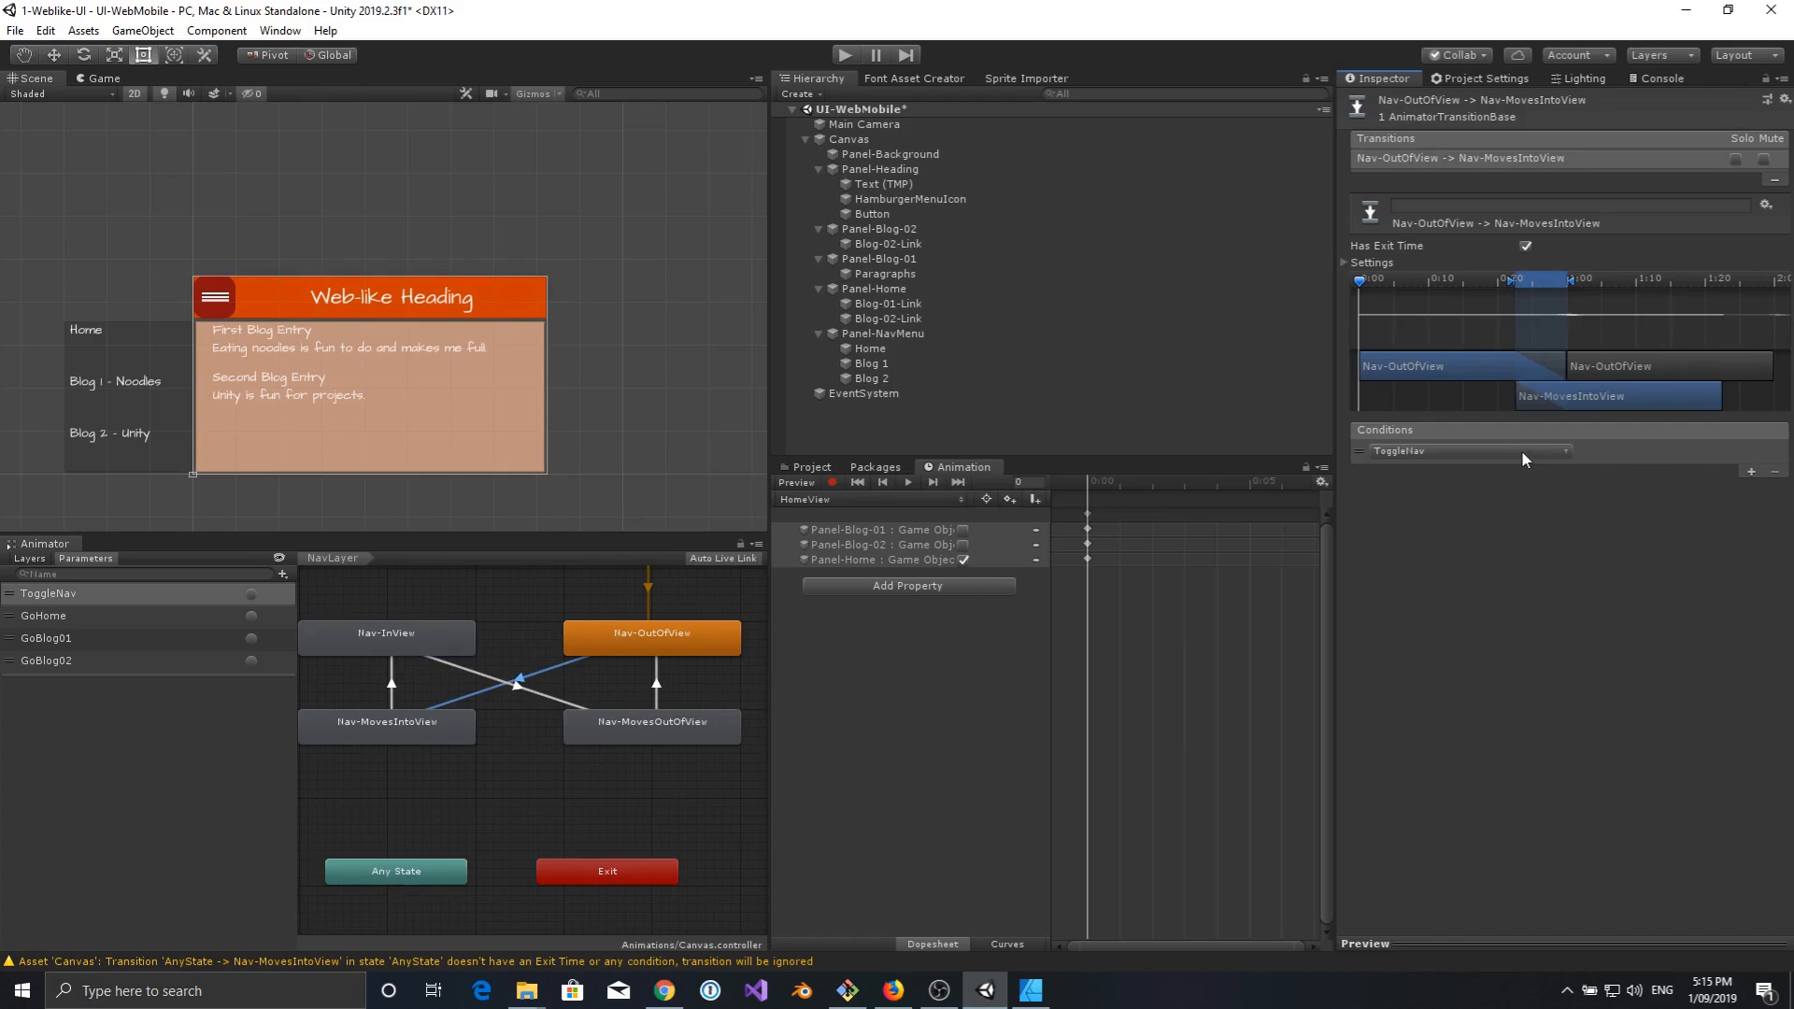
{"action": "left_click", "coordinate": [1521, 451]}
{"action": "left_click", "coordinate": [1606, 475]}
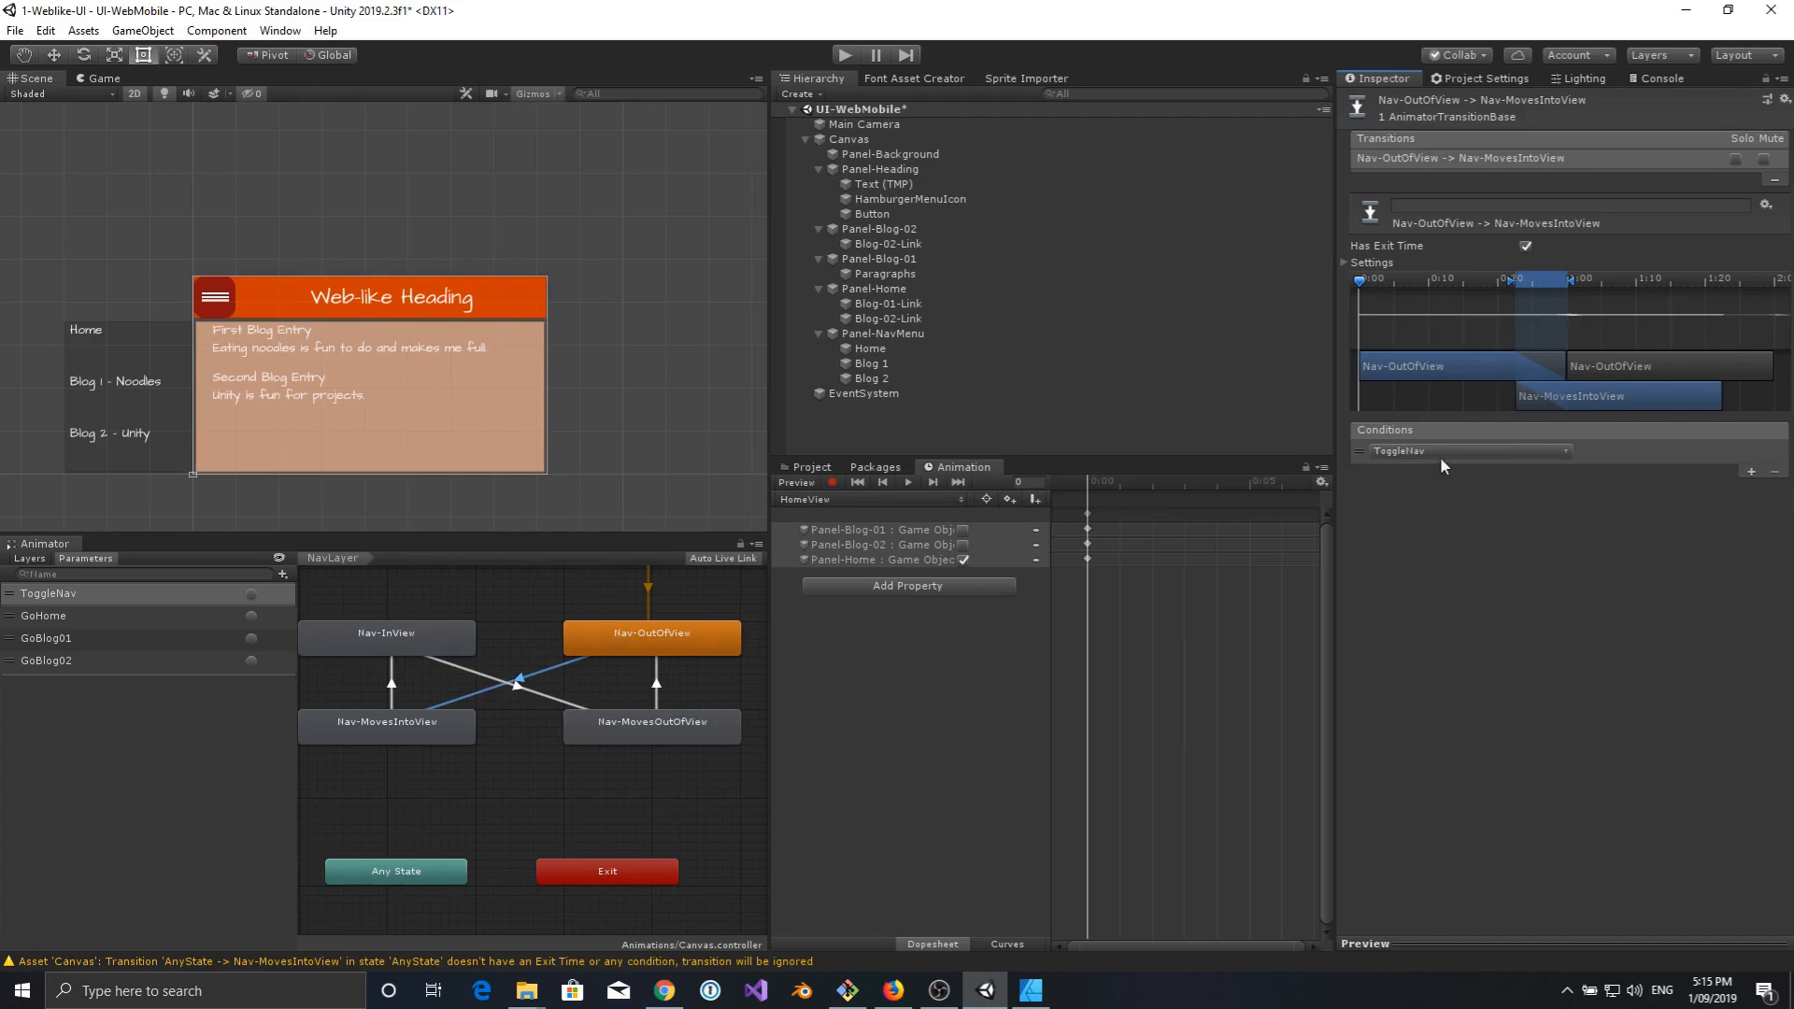
Add a ToggleNav condition to the transition from Nav-InView to Nav-MovesOutOfView.
{"action": "left_click", "coordinate": [536, 694]}
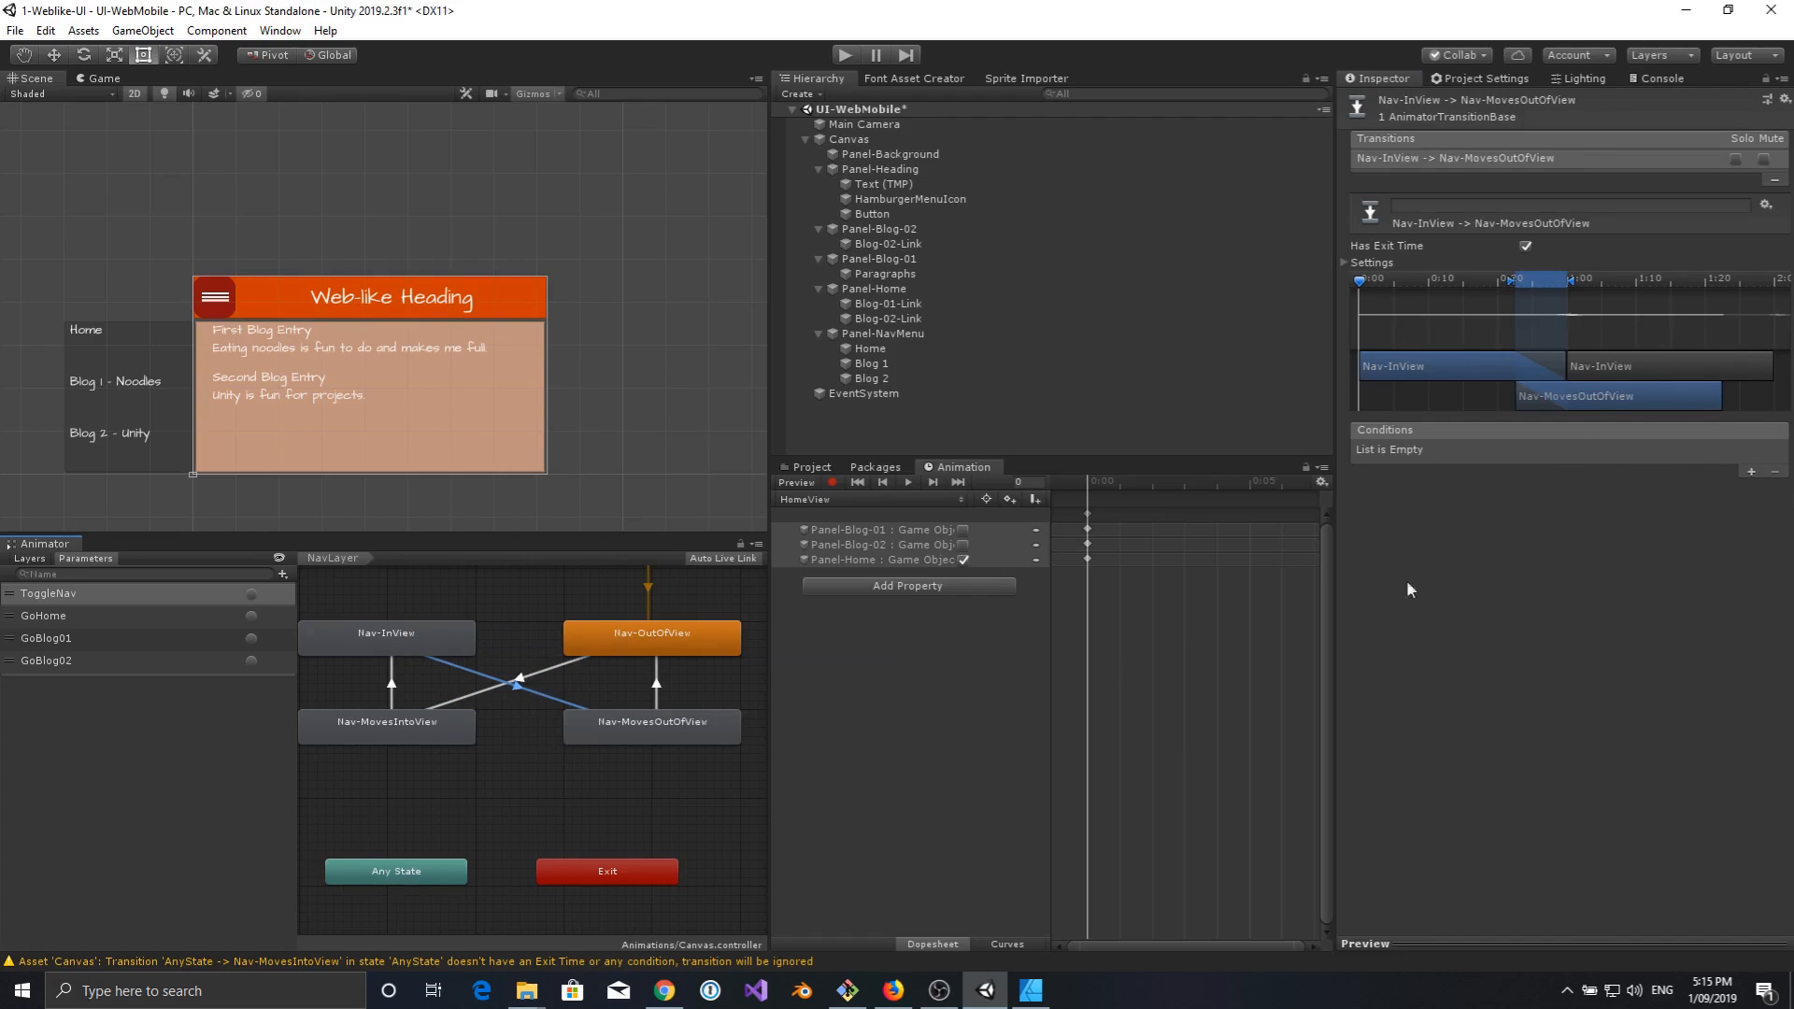
{"action": "left_click", "coordinate": [1750, 472]}
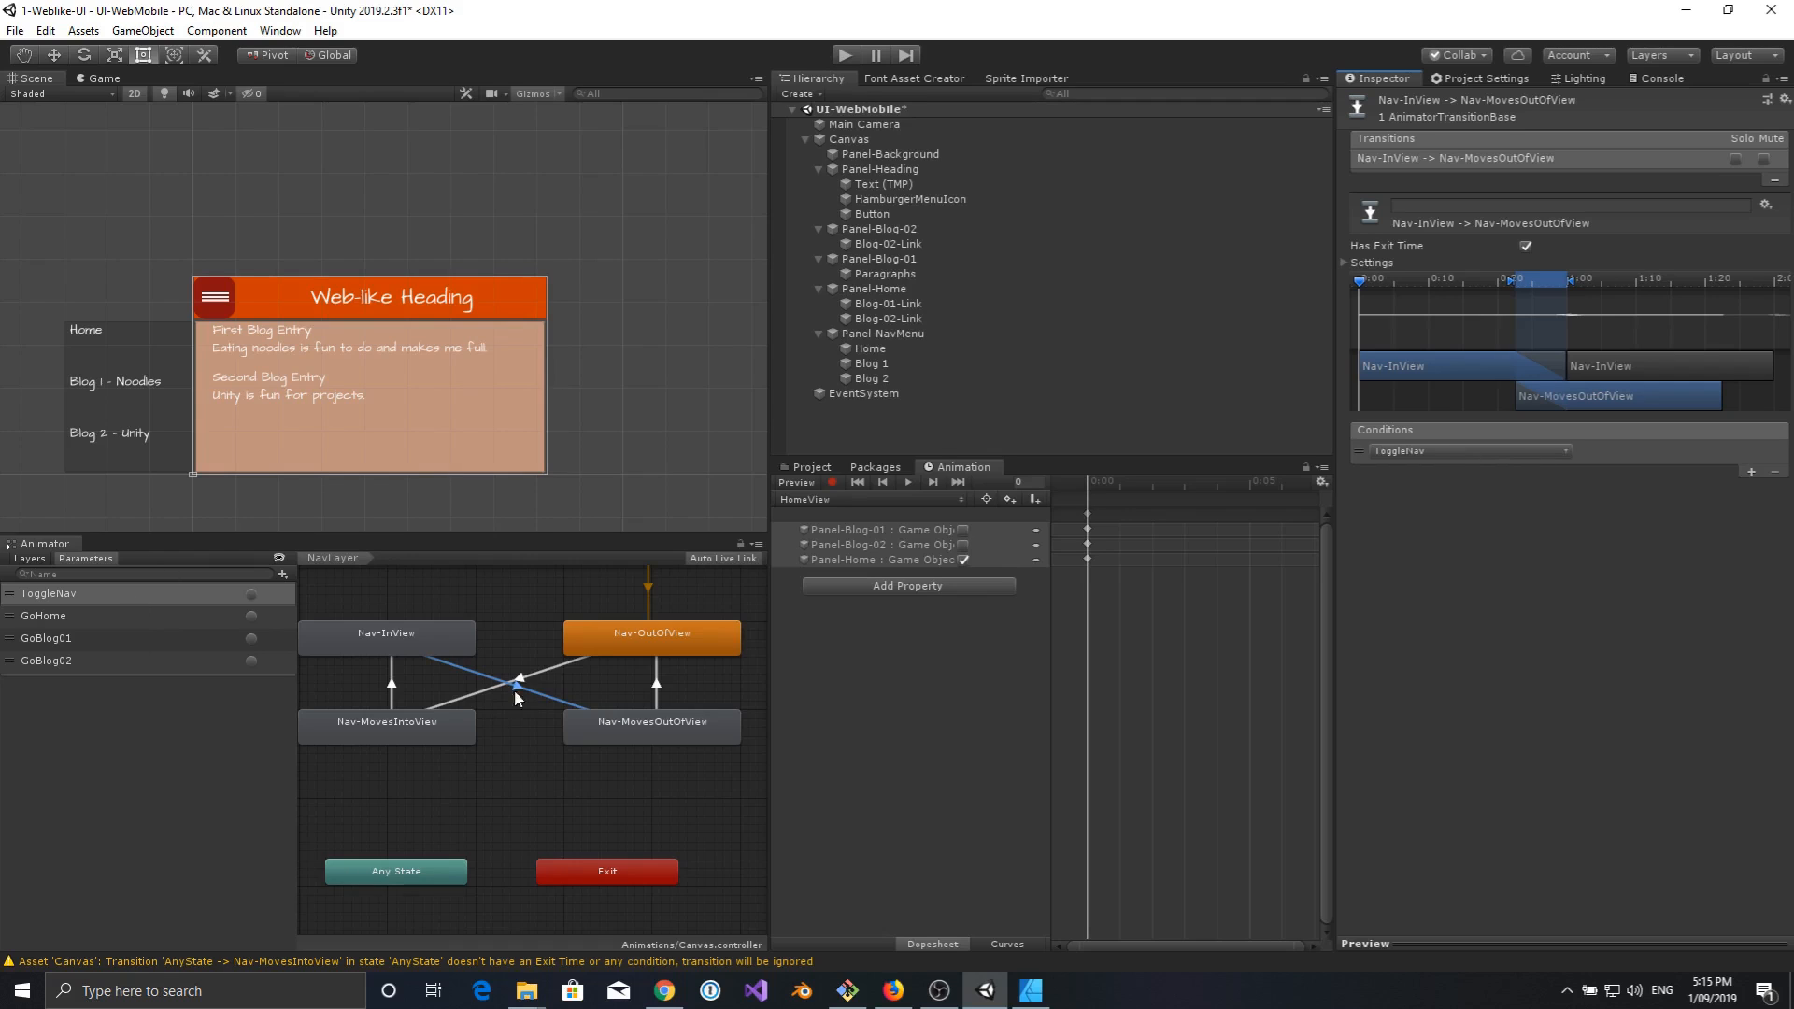
{"action": "left_click", "coordinate": [477, 745]}
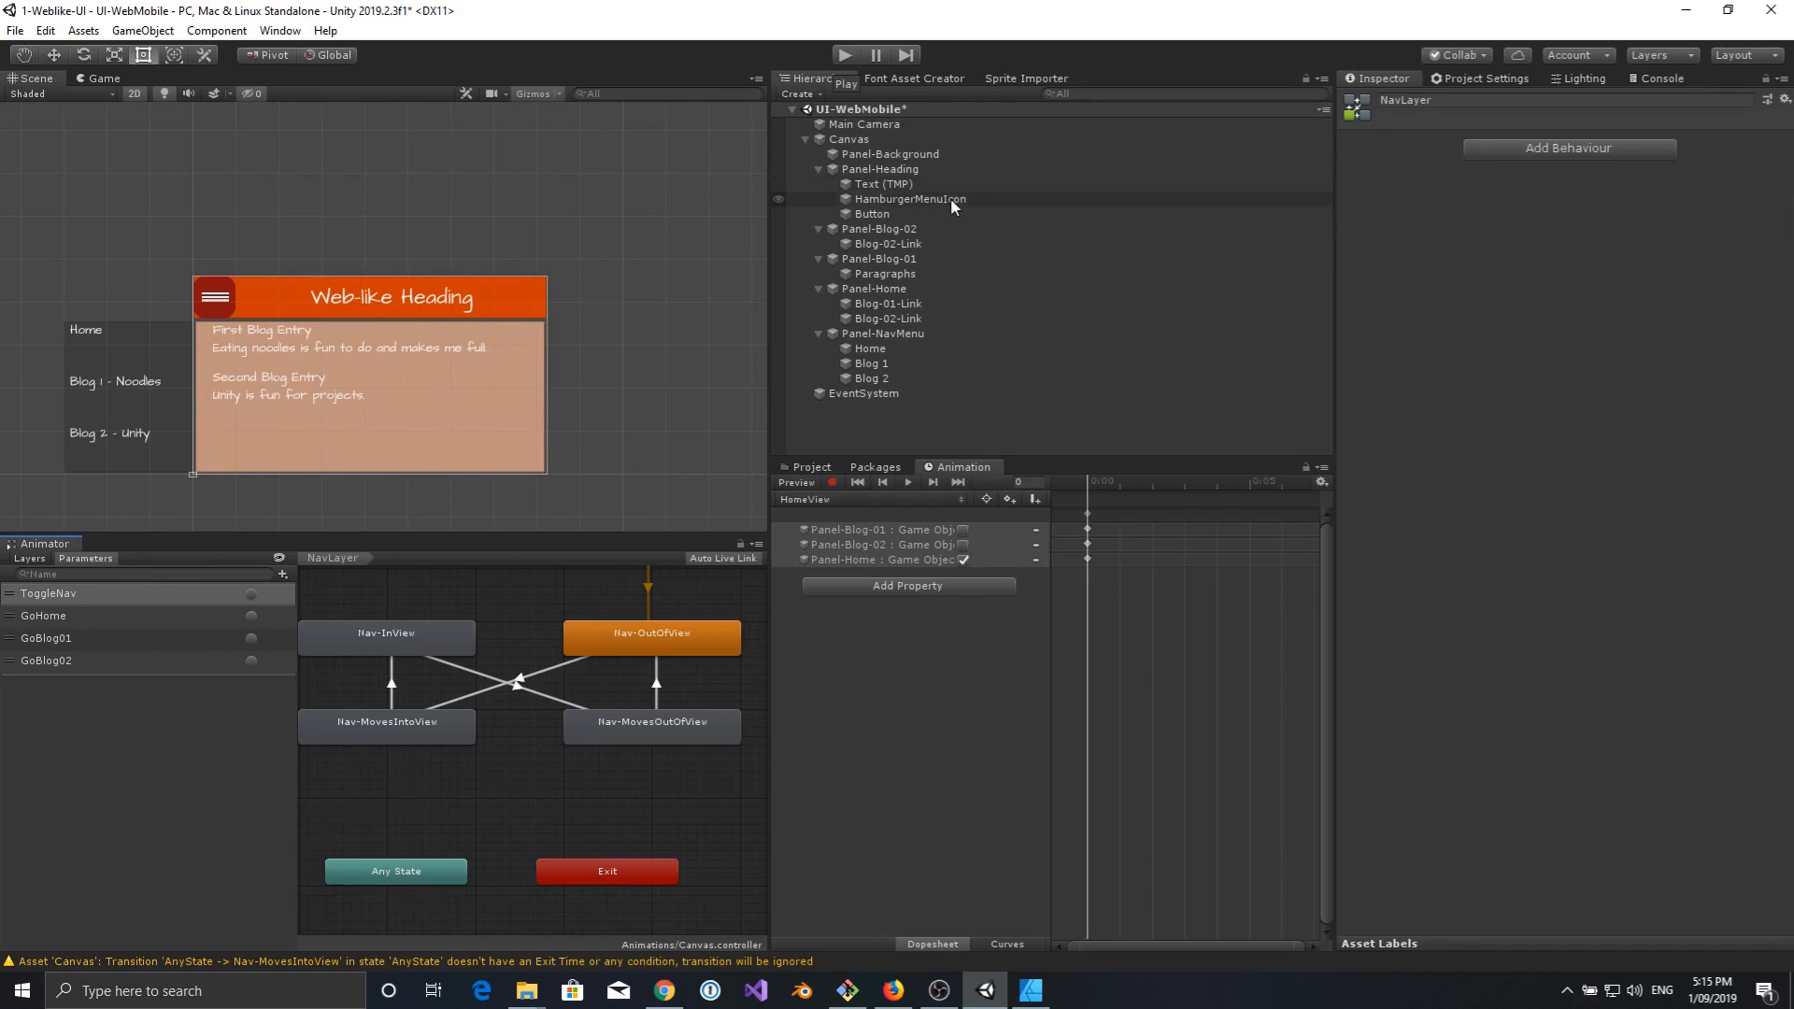
Save the scene and test it in play mode by firing the ToggleNav parameter four times.
{"action": "key", "text": "ctrl+s"}
{"action": "left_click", "coordinate": [844, 55]}
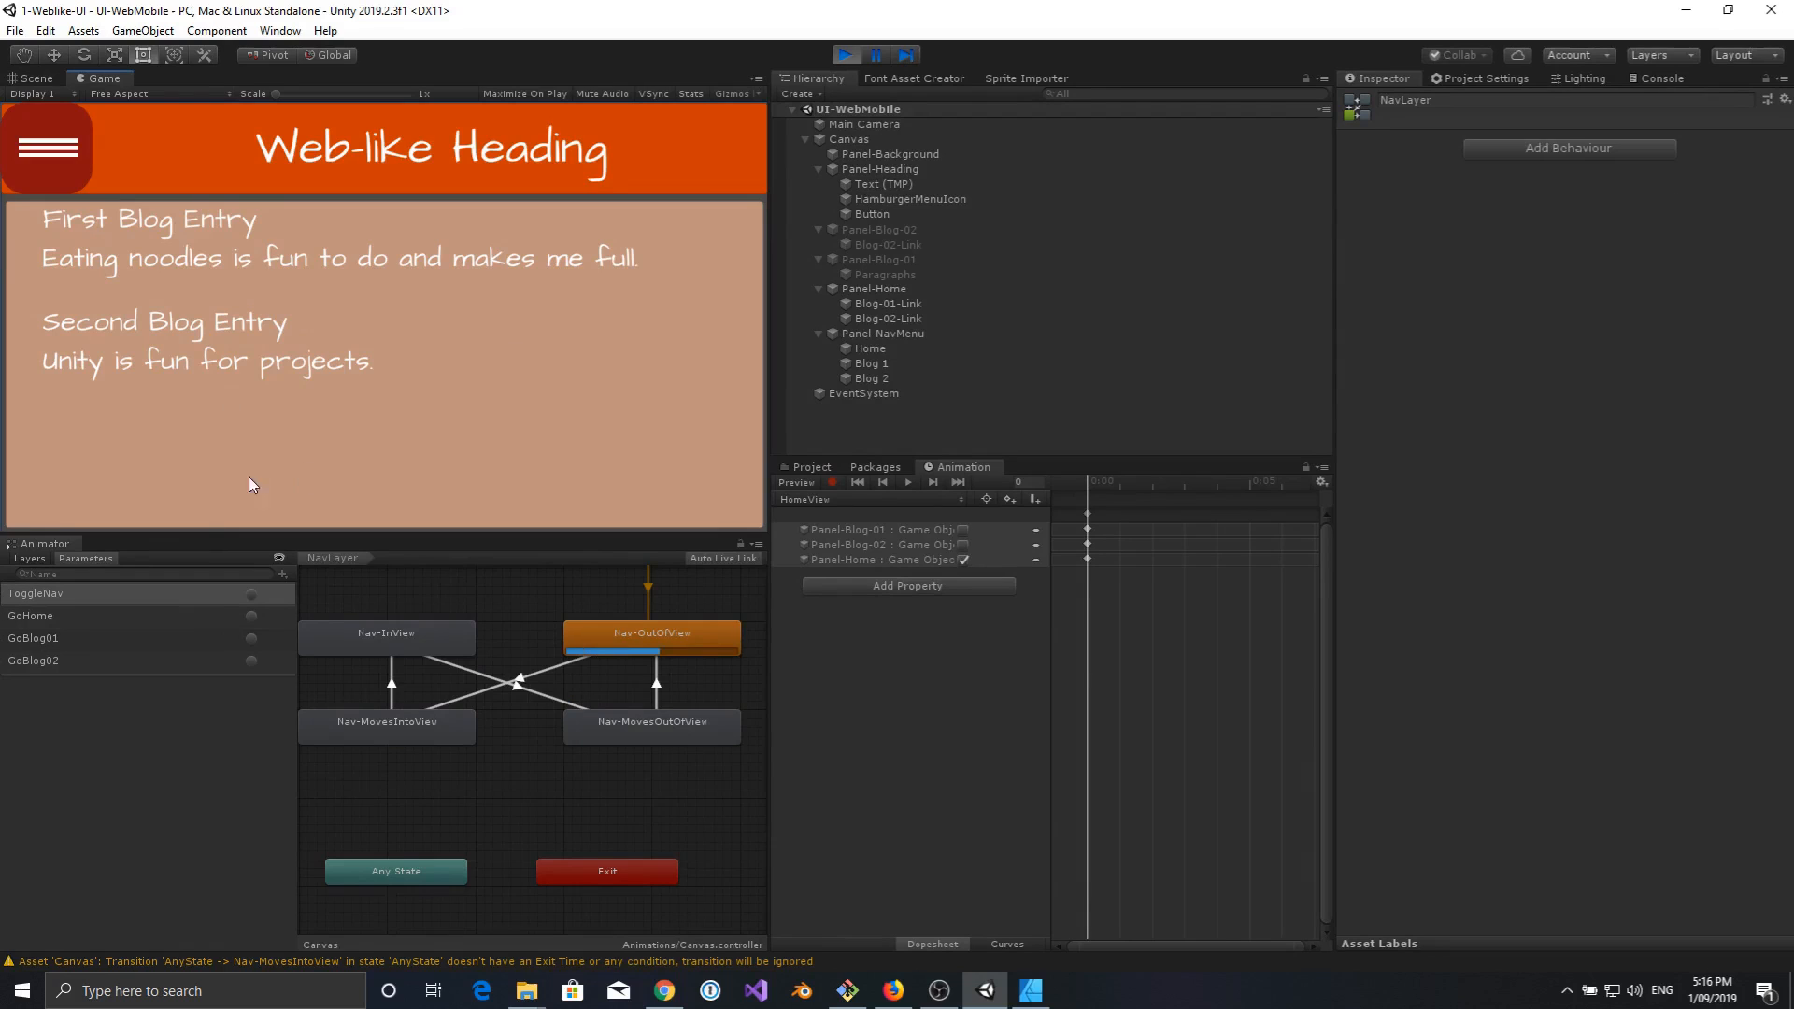
{"action": "left_click", "coordinate": [251, 593]}
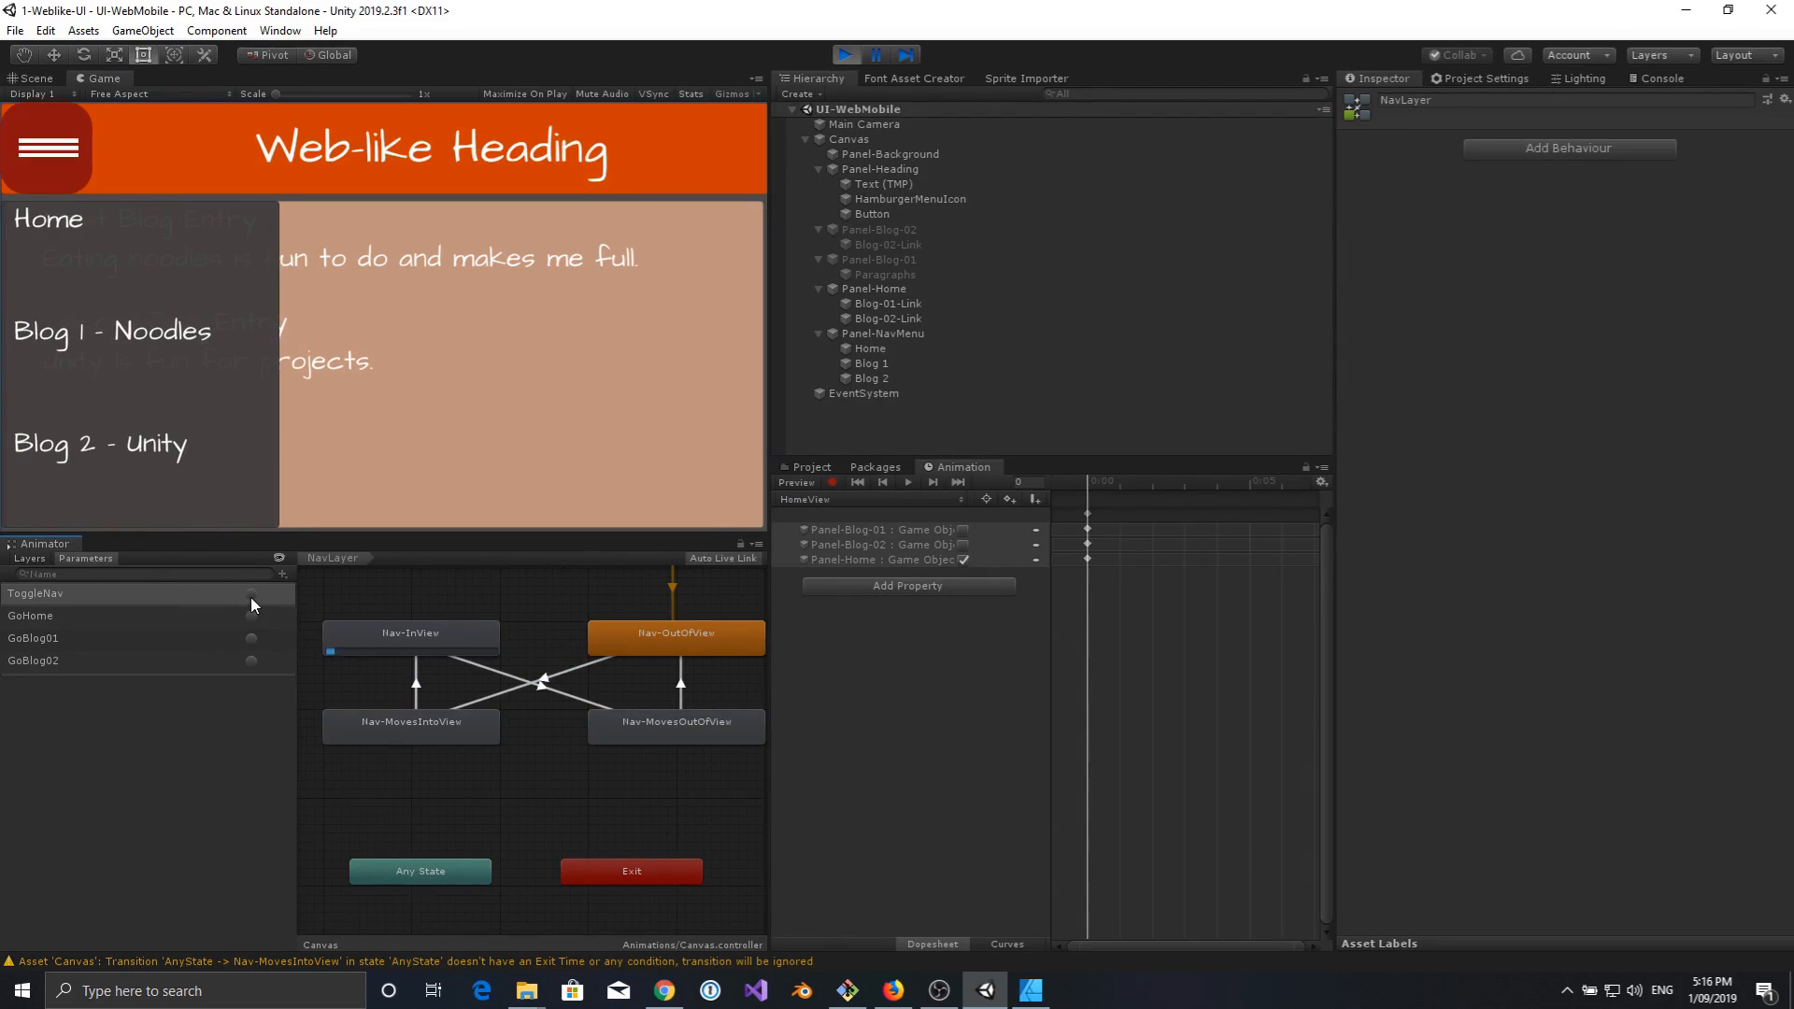
{"action": "left_click", "coordinate": [251, 597]}
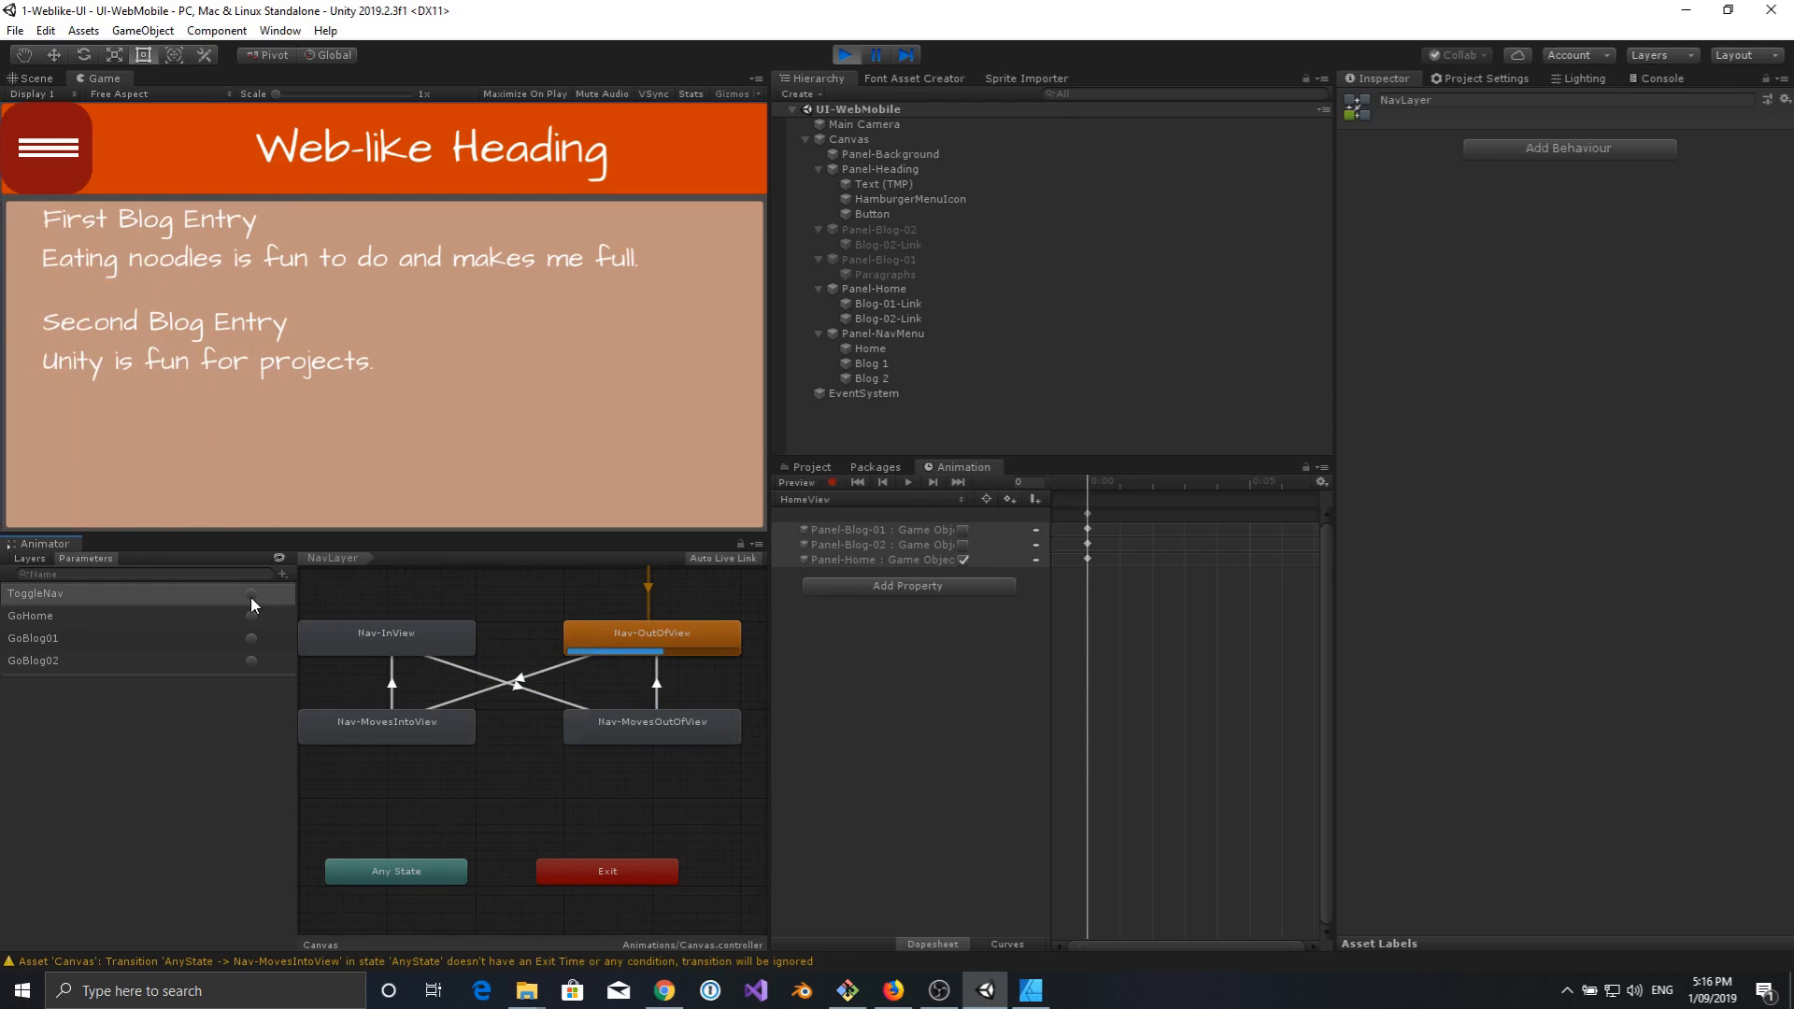
{"action": "left_click", "coordinate": [250, 598]}
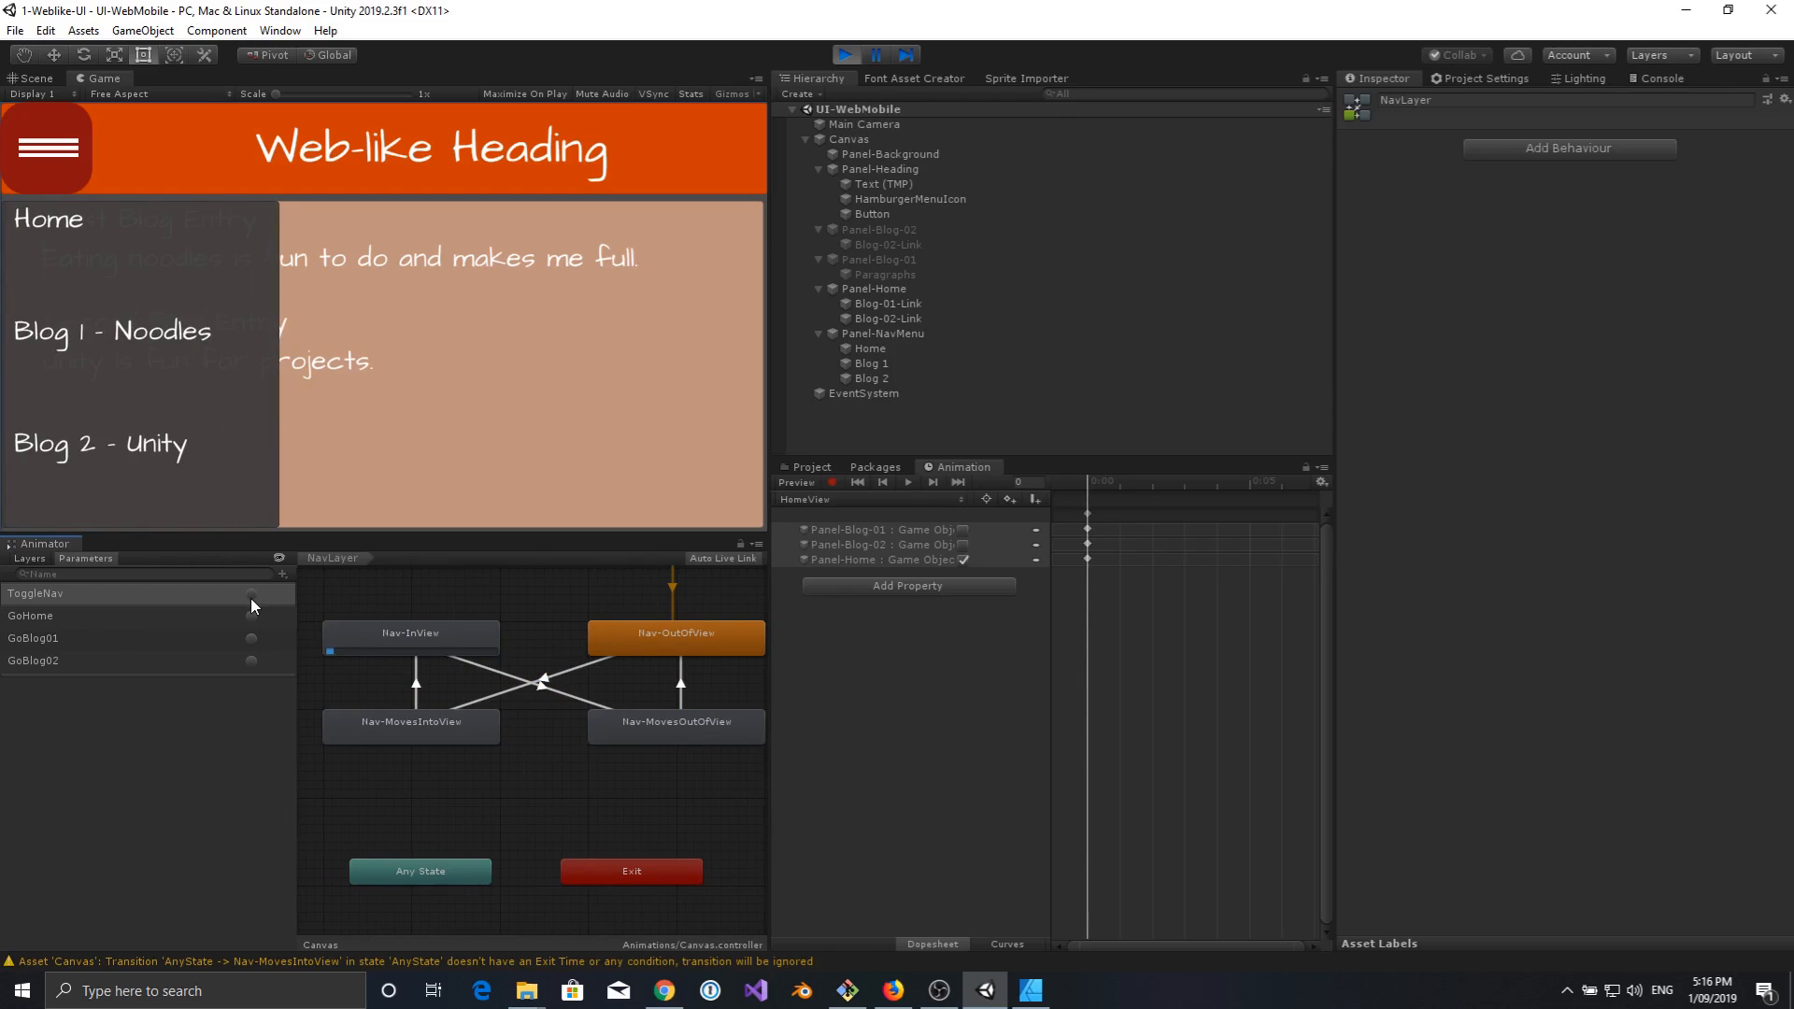
{"action": "left_click", "coordinate": [251, 598]}
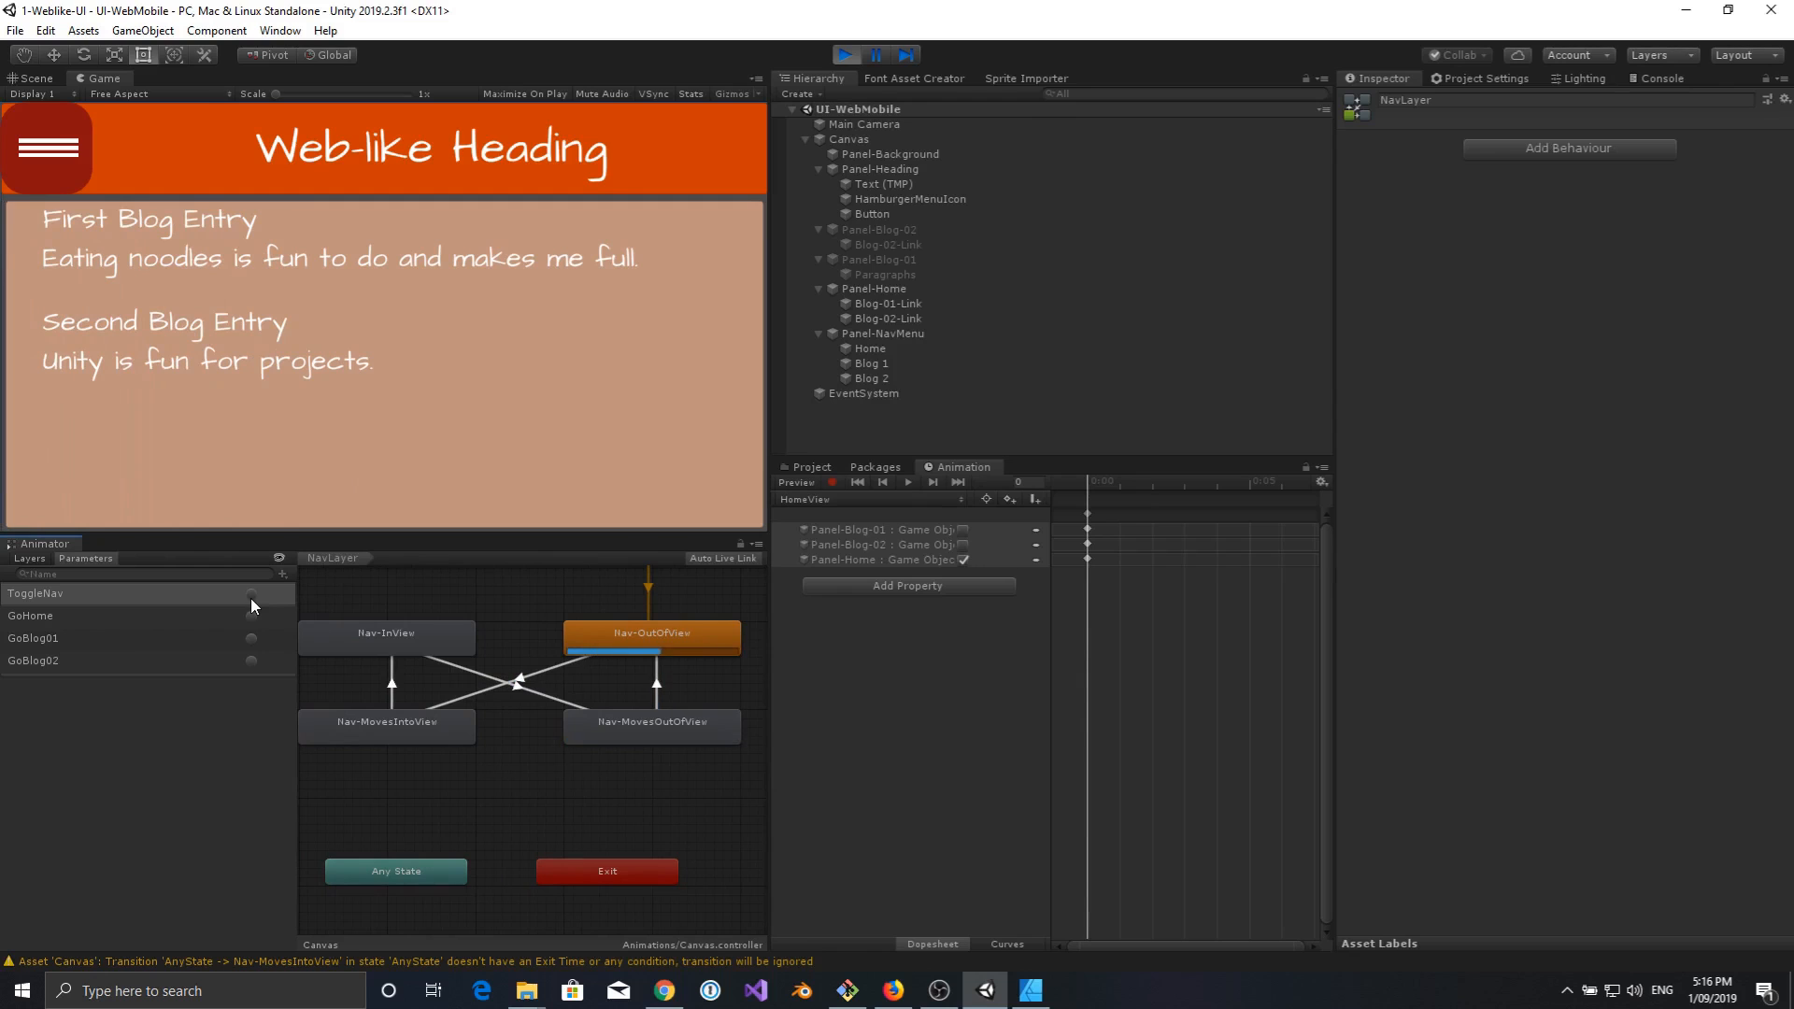
{"action": "left_click", "coordinate": [844, 55]}
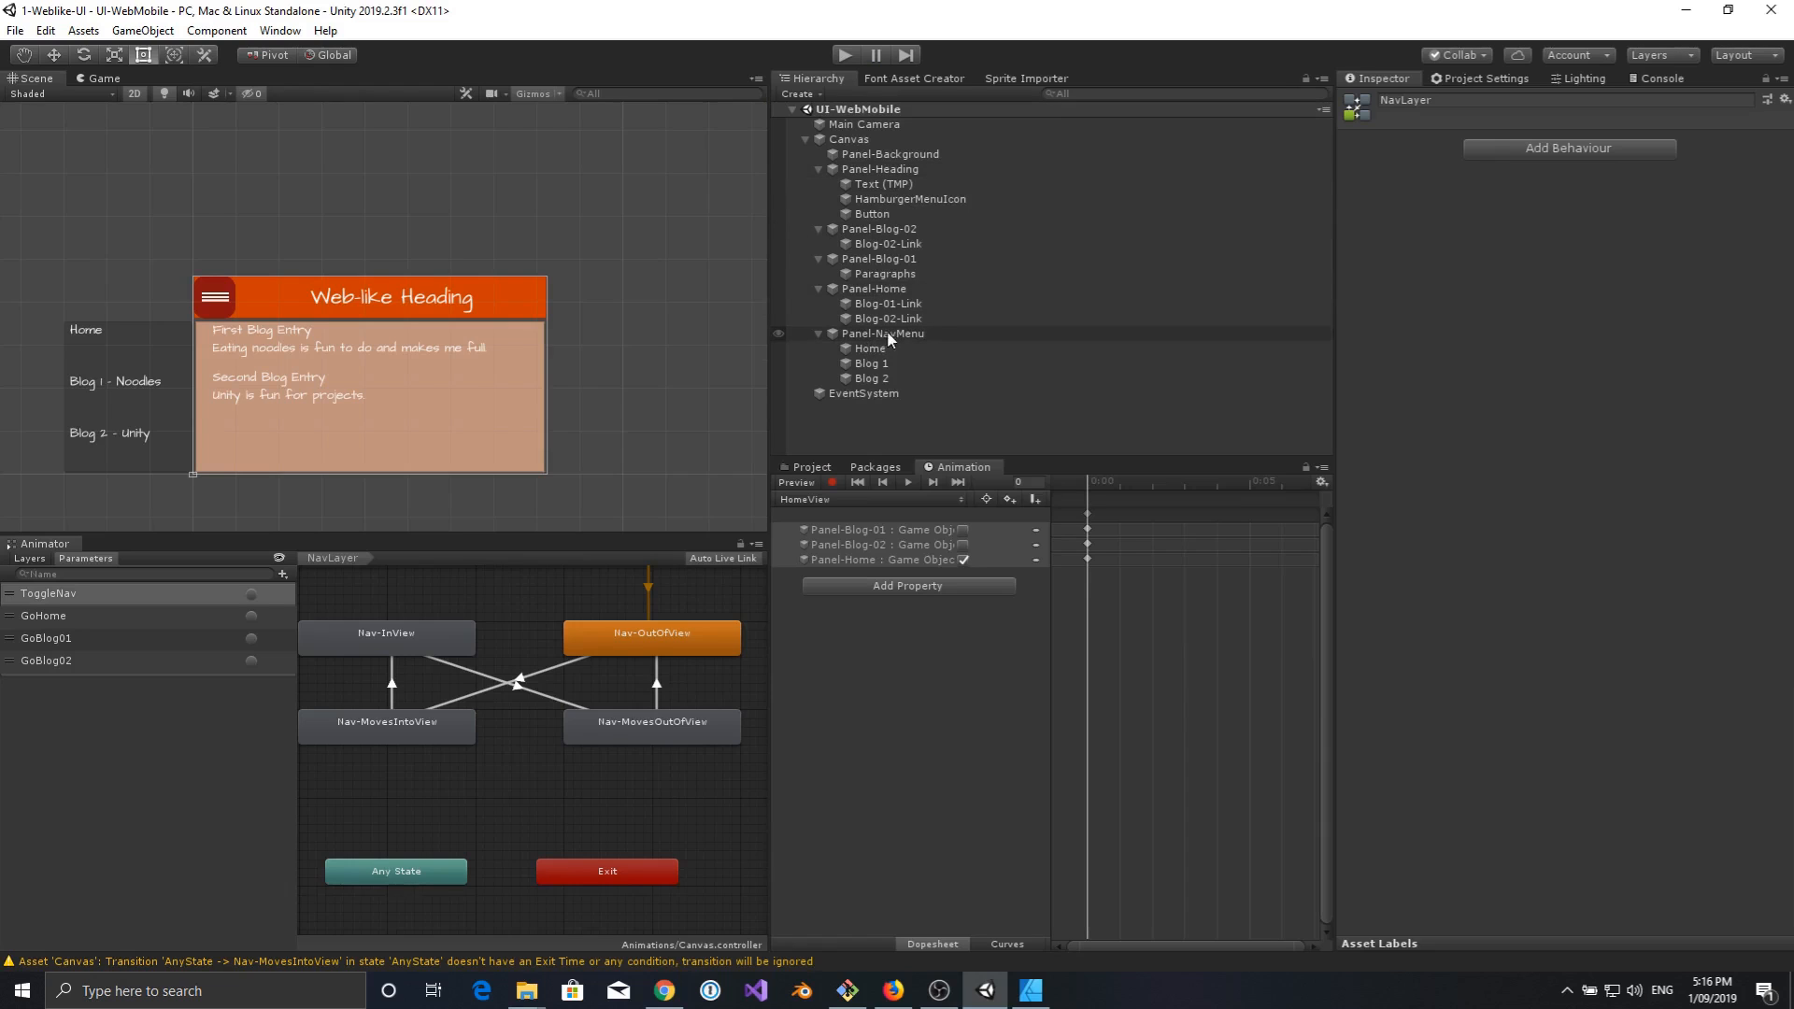
Run the scene, show and hide the navigation menu with the hamburger button, and stop play mode.
{"action": "left_click", "coordinate": [845, 55]}
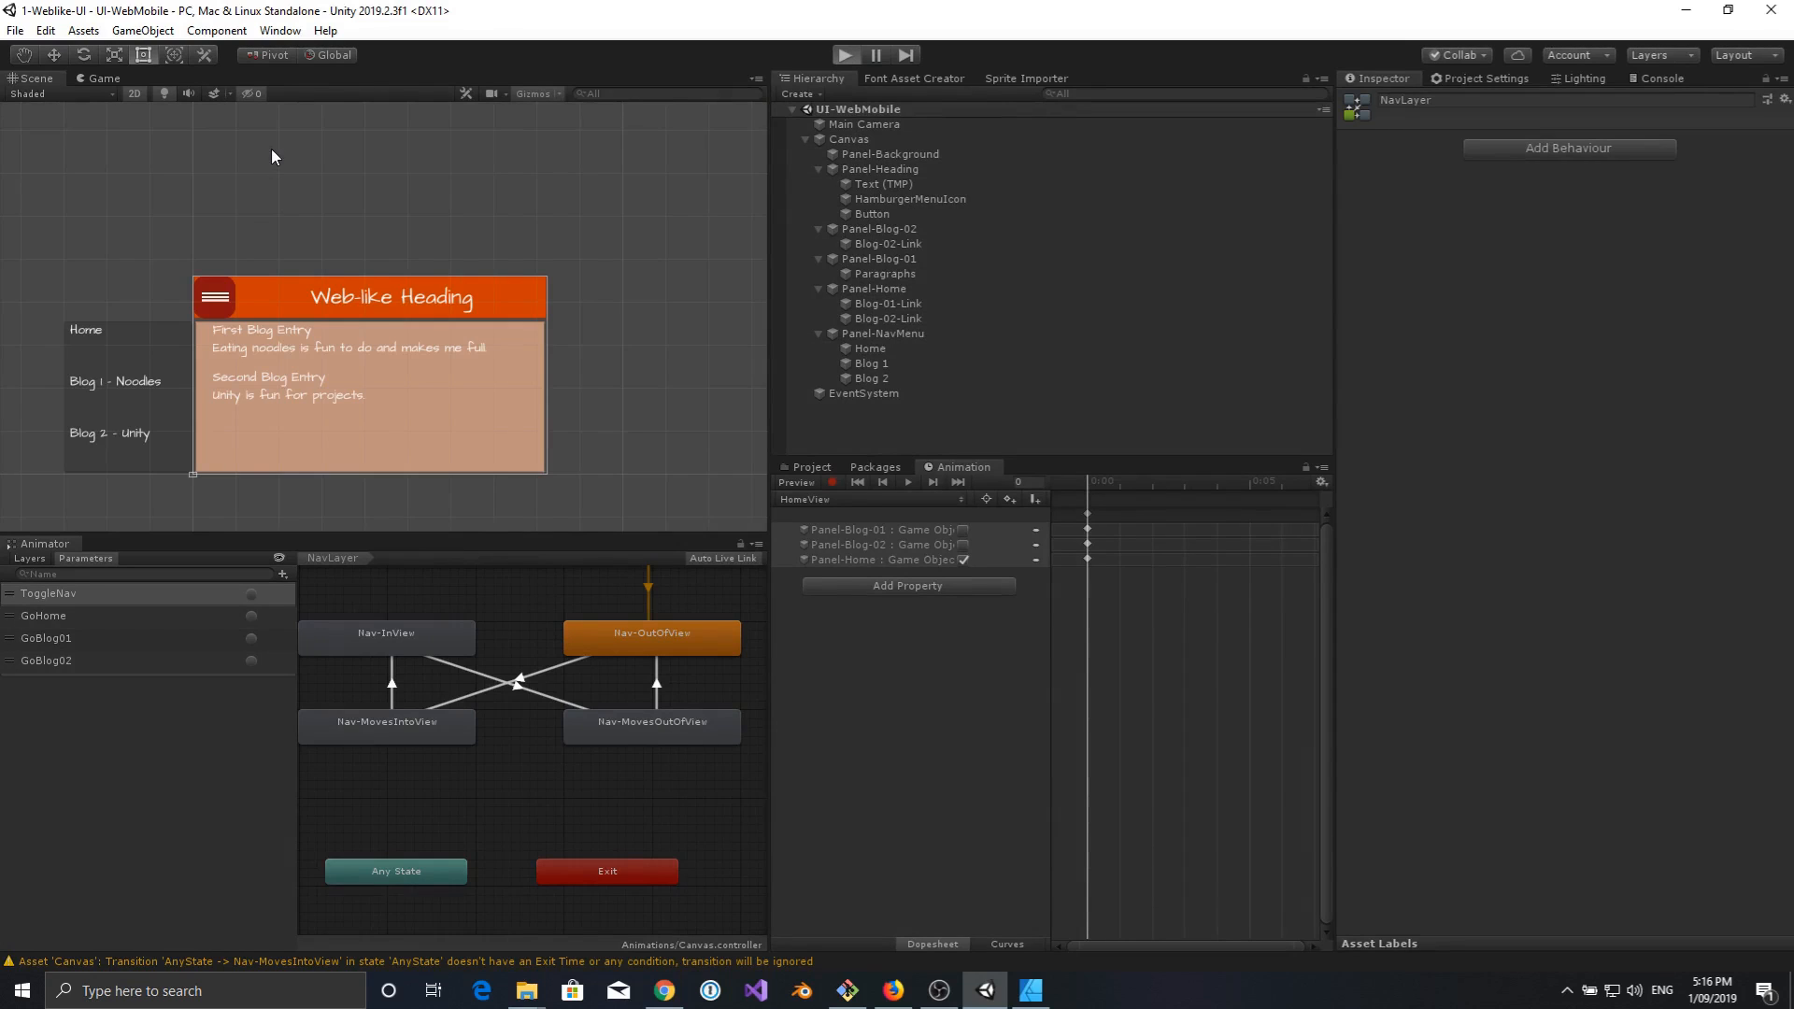
{"action": "left_click", "coordinate": [55, 150]}
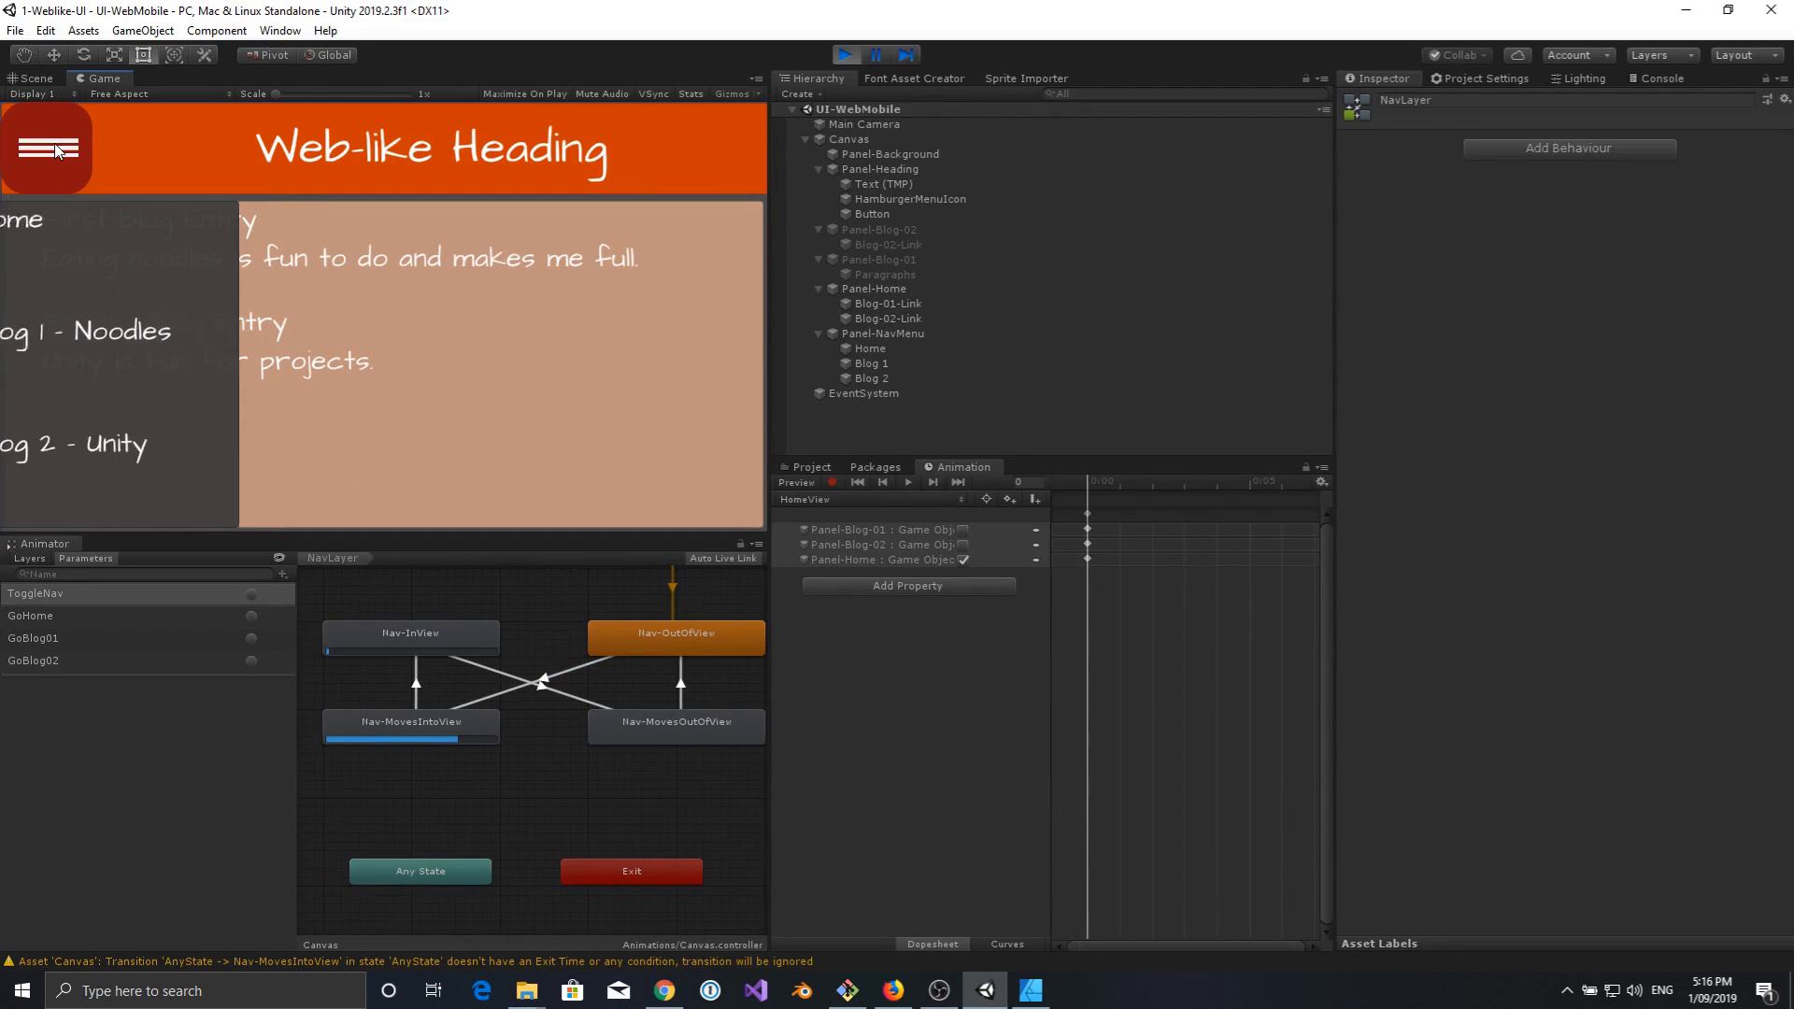
{"action": "left_click", "coordinate": [57, 161]}
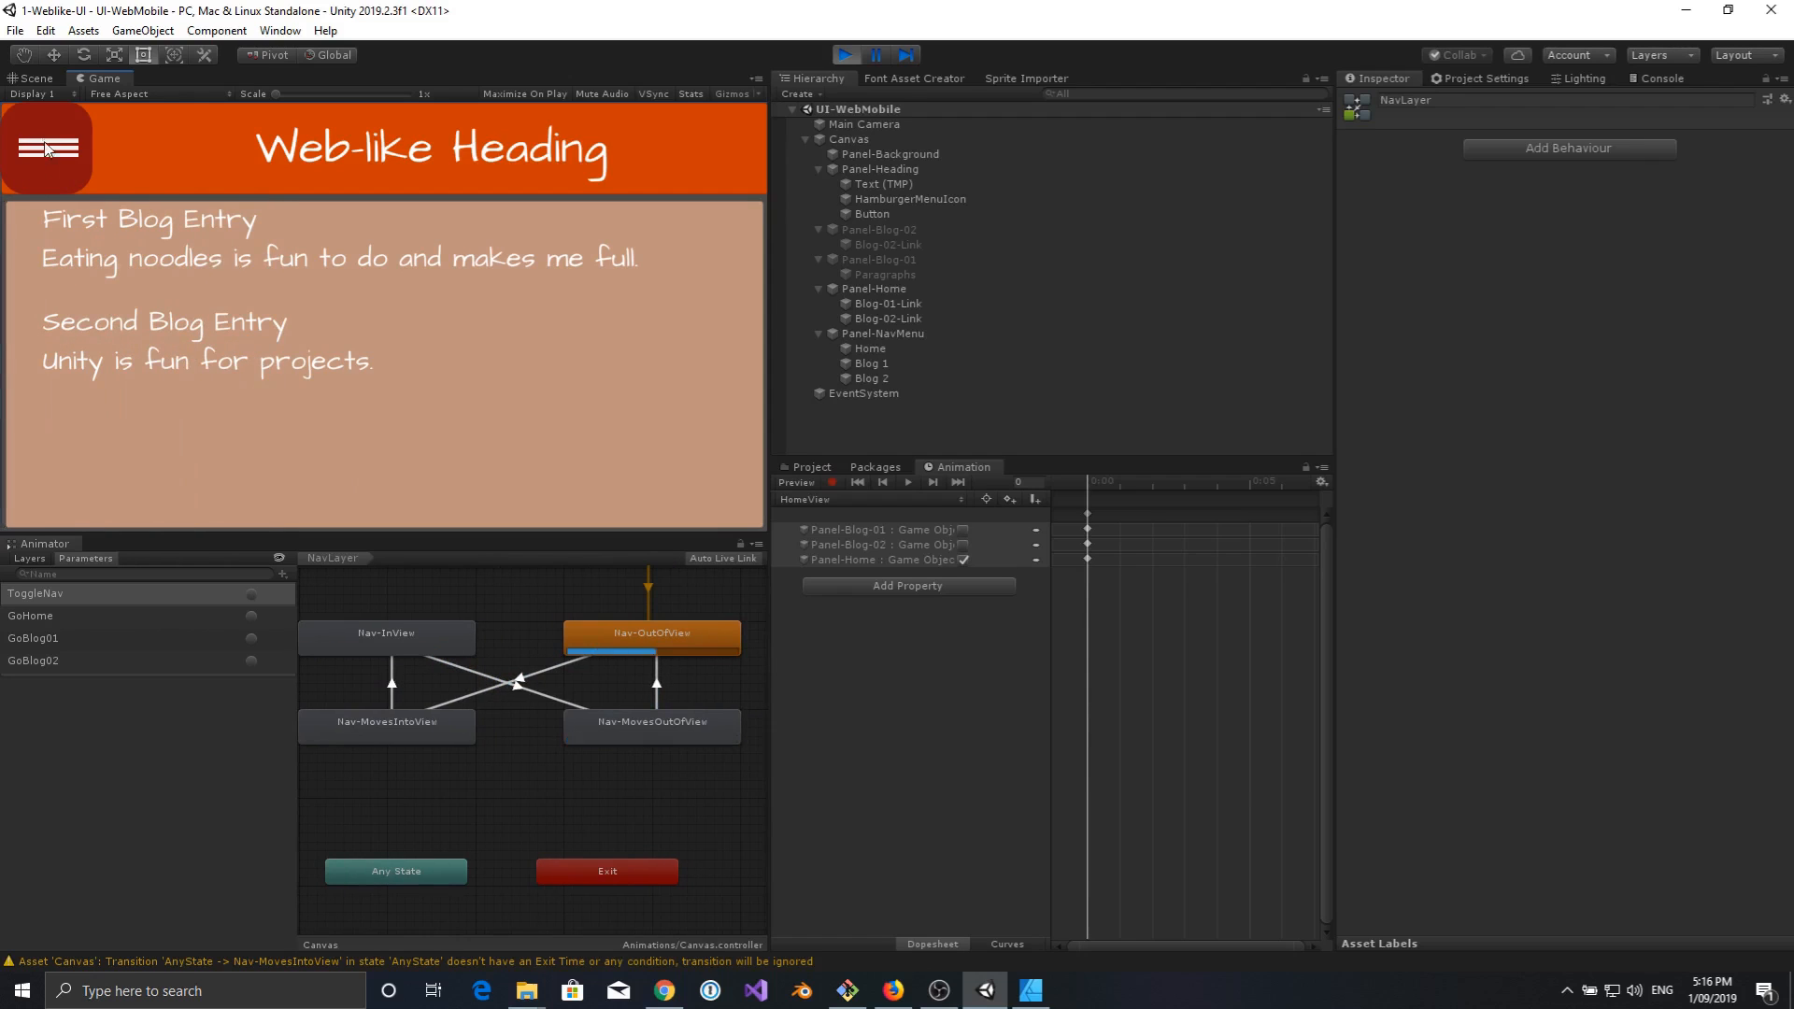
{"action": "left_click", "coordinate": [844, 55]}
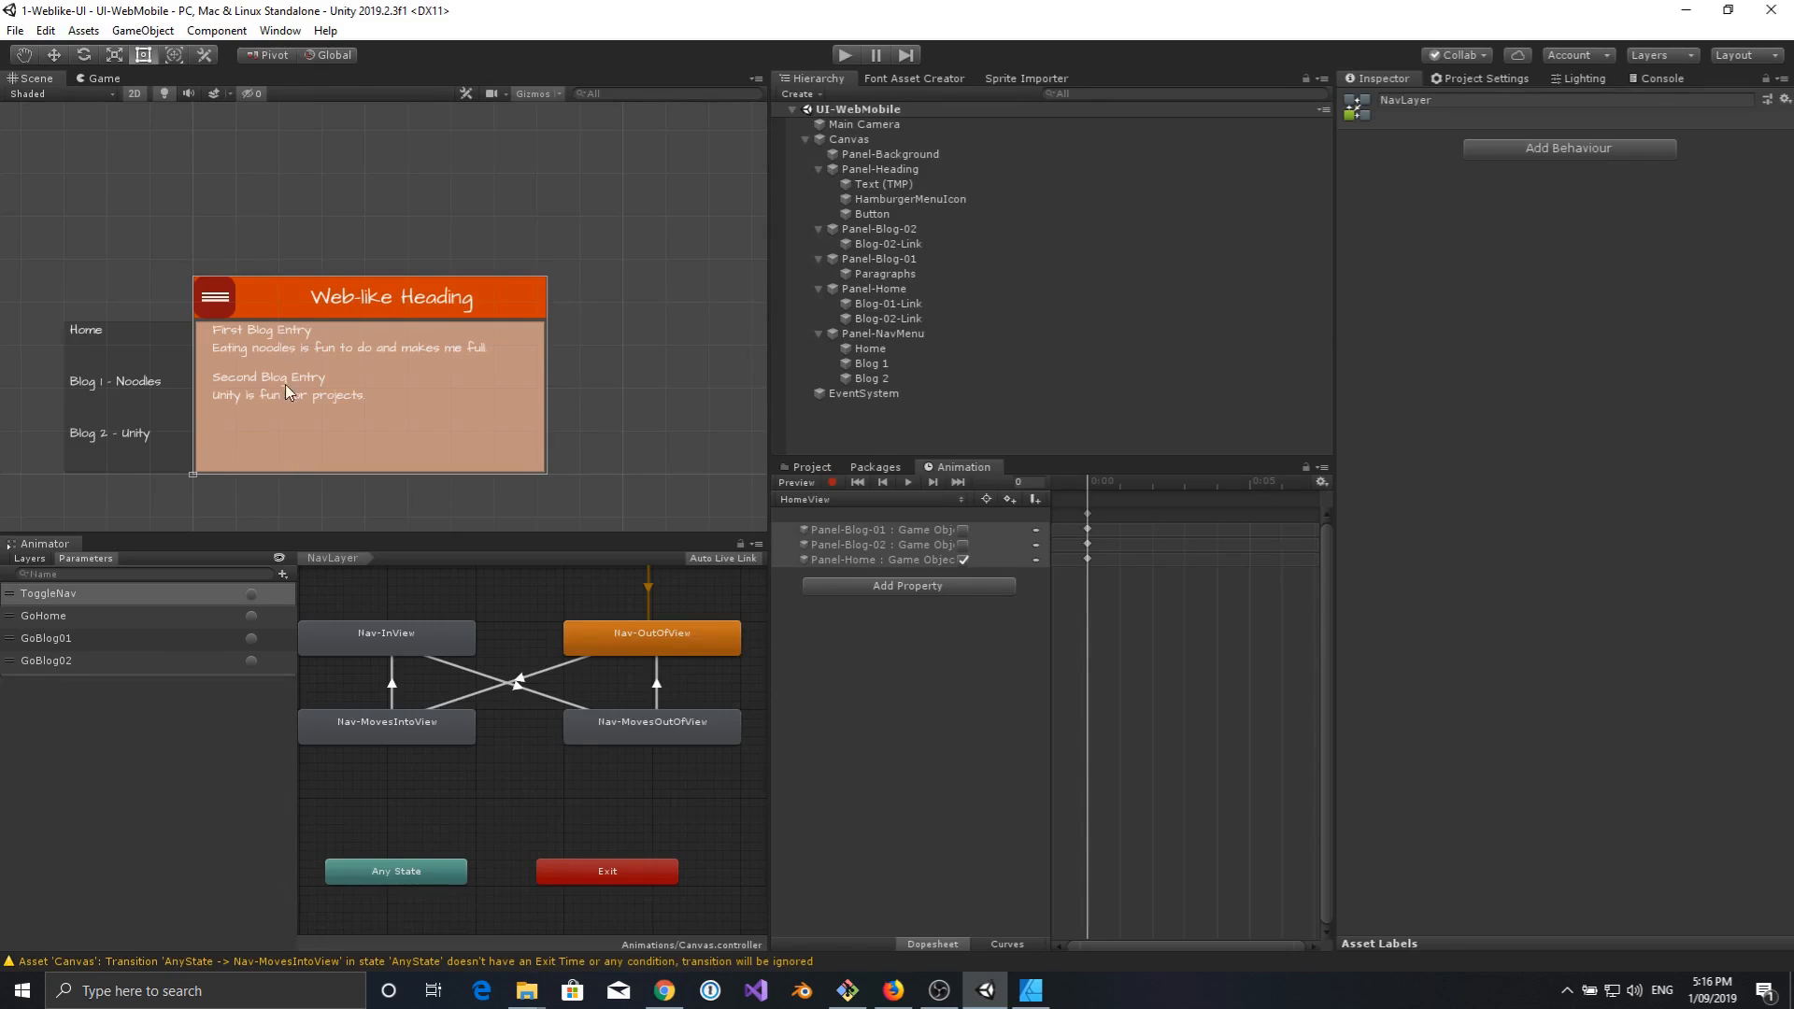
Give Blog-01-Link in Panel-Home an On Click event that calls the Canvas's Animator.SetTrigger (string) with GoBlog01.
{"action": "left_click", "coordinate": [288, 348]}
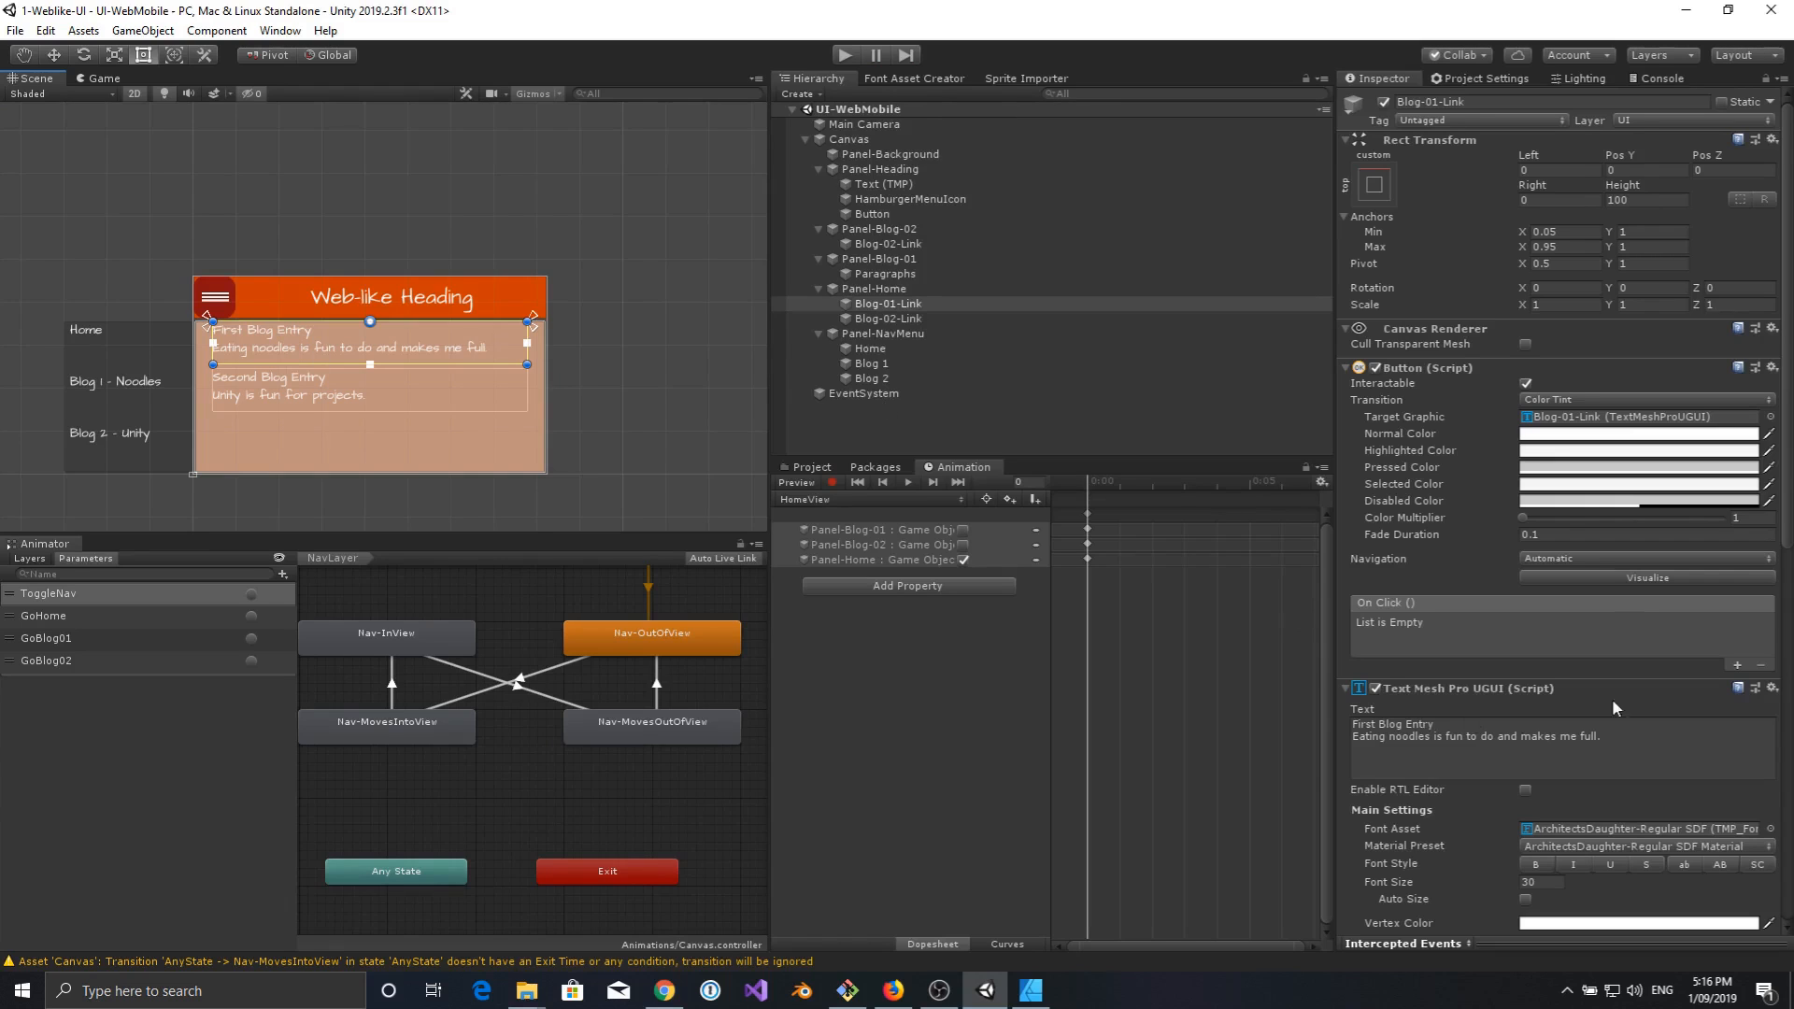
{"action": "left_click", "coordinate": [1737, 666]}
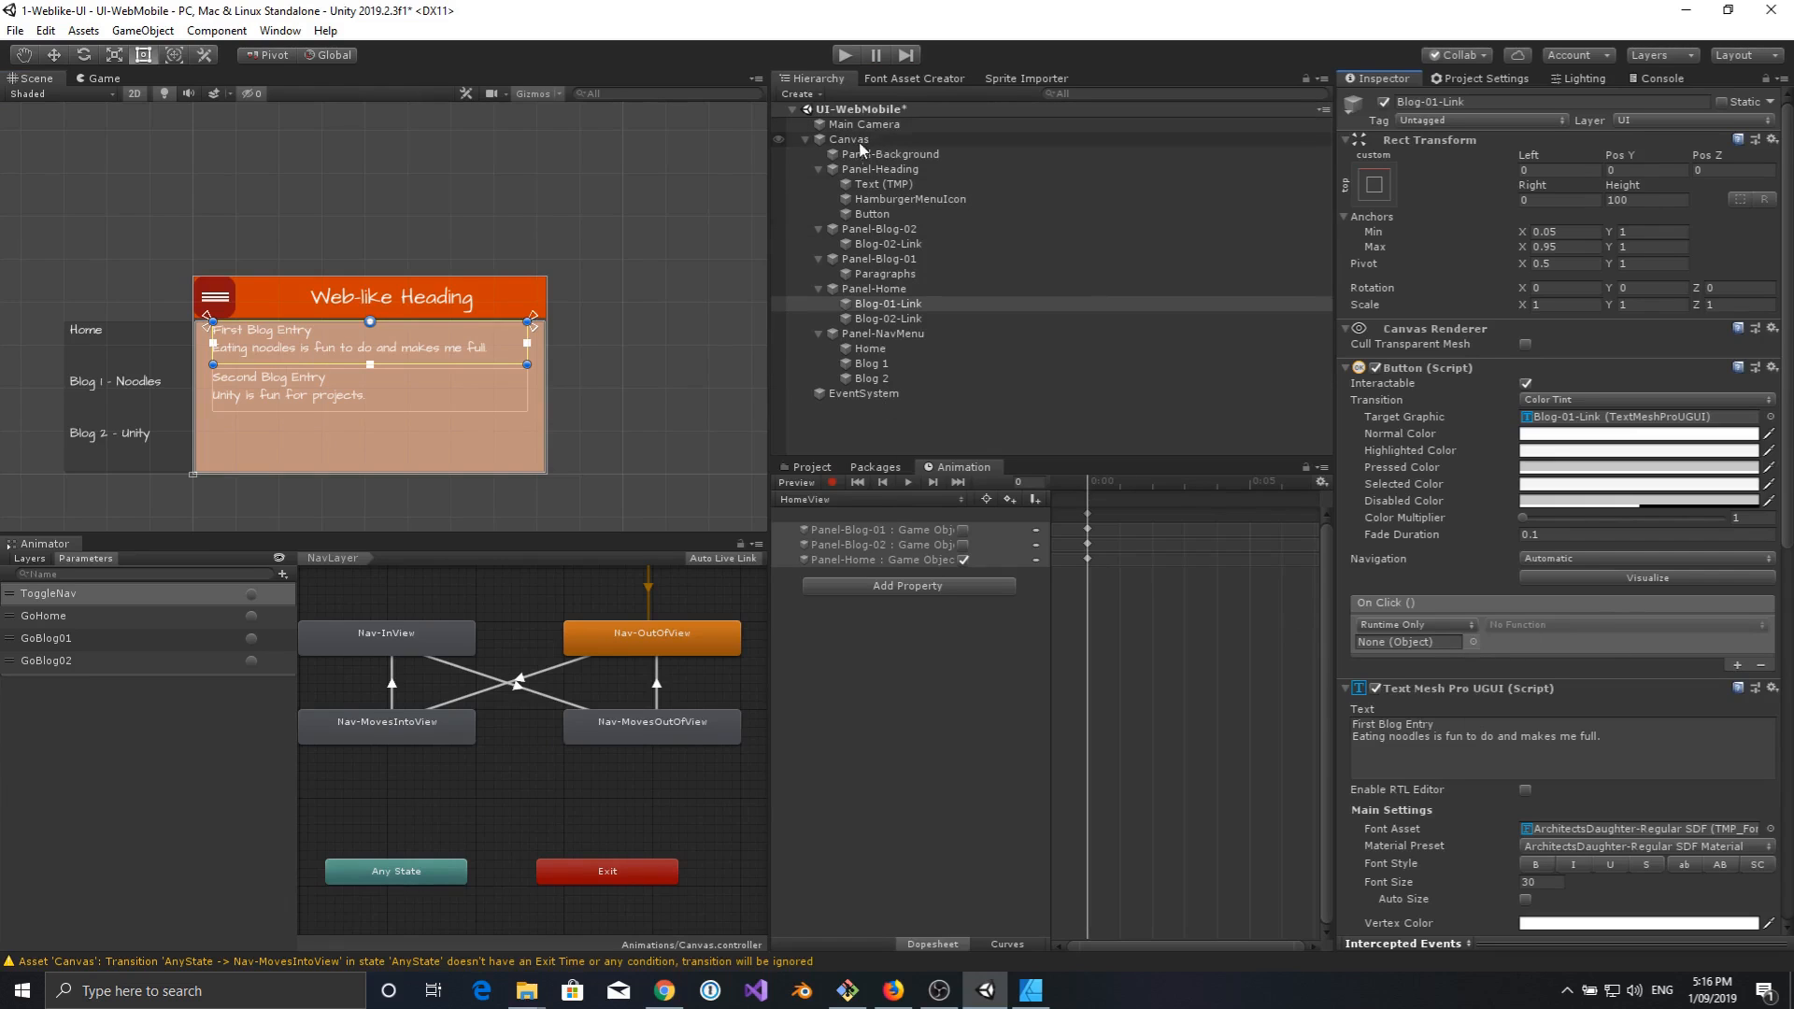
{"action": "left_click_drag", "start_coordinate": [860, 148], "coordinate": [1411, 642]}
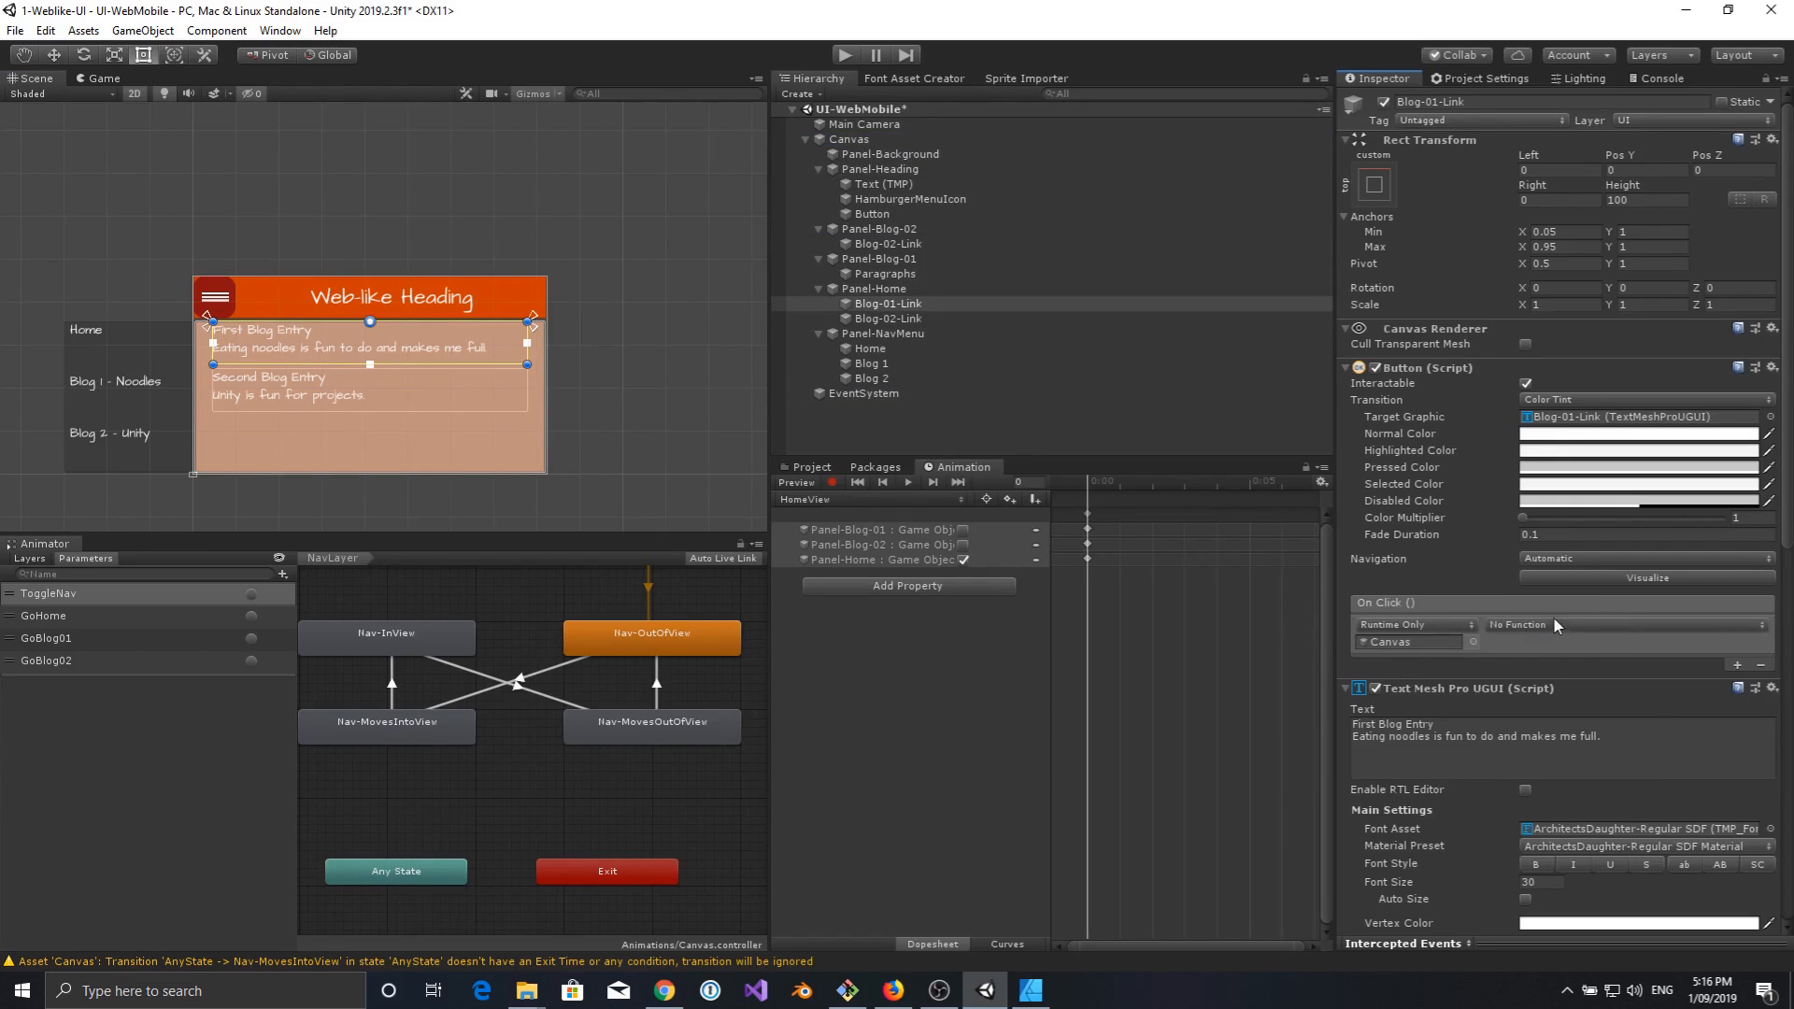
{"action": "left_click", "coordinate": [1557, 627]}
{"action": "mouse_move", "coordinate": [1557, 775]}
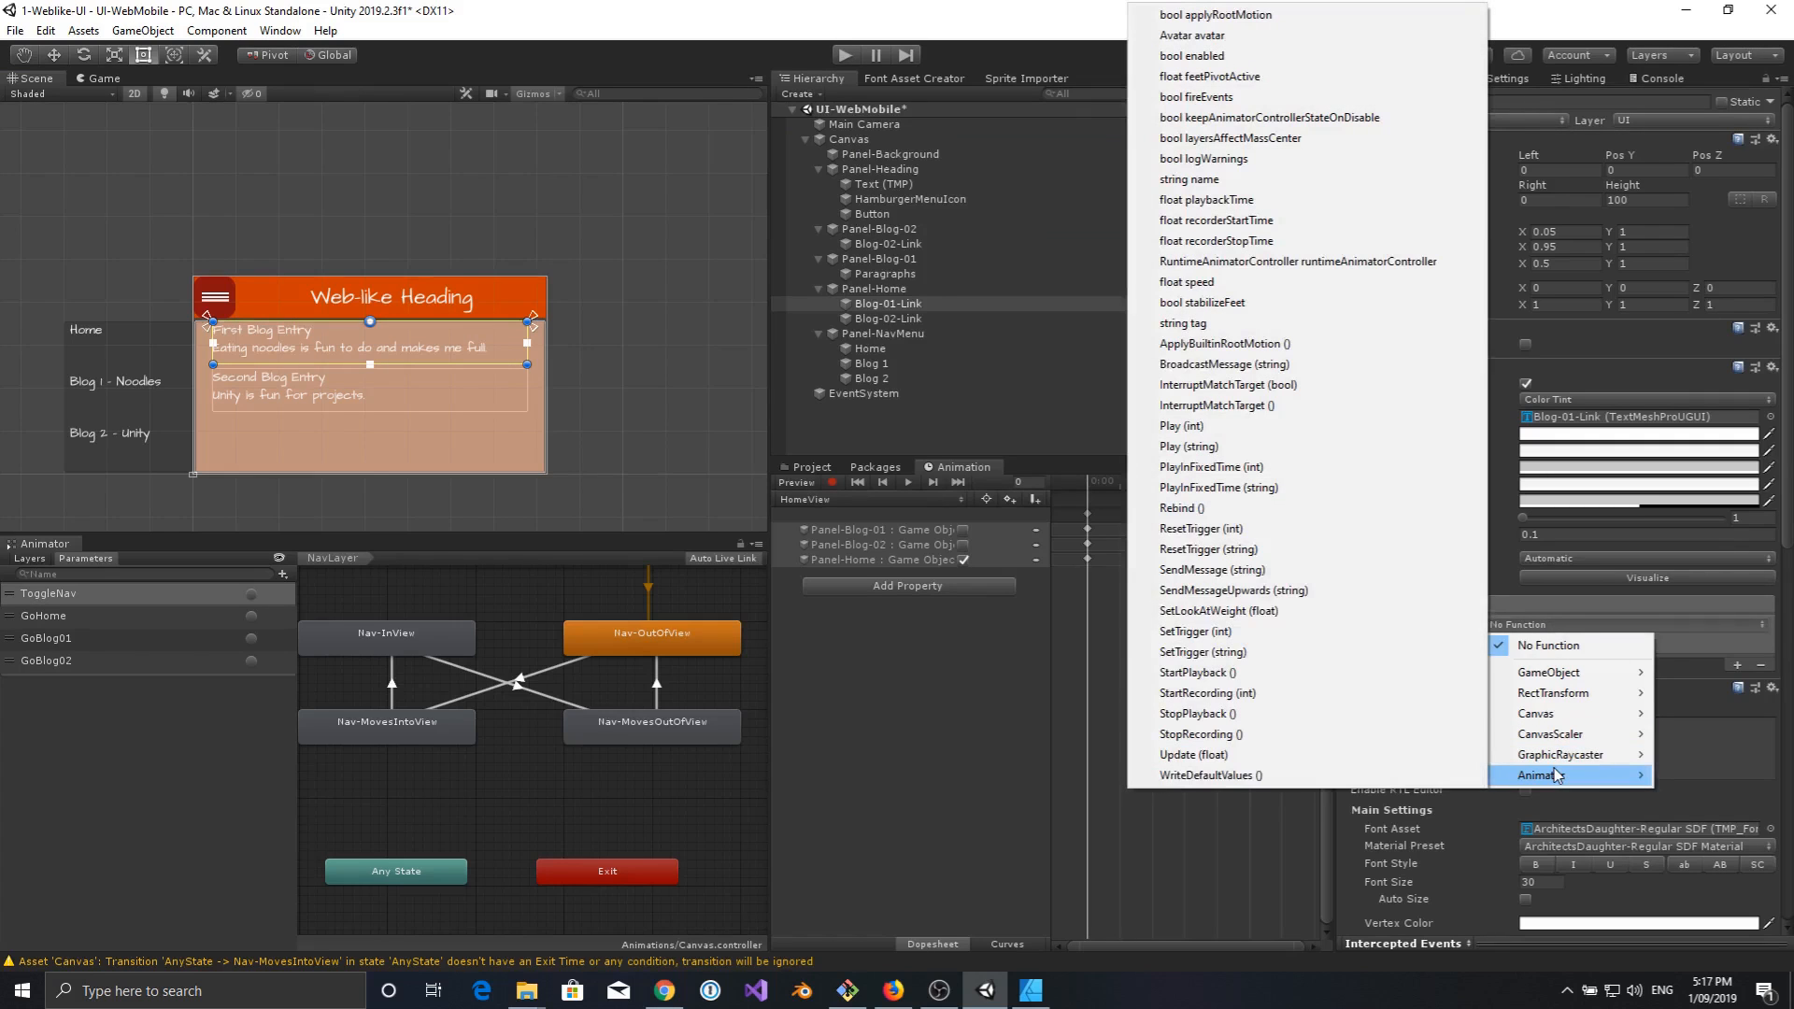
{"action": "left_click", "coordinate": [1214, 651]}
{"action": "left_click", "coordinate": [1509, 641]}
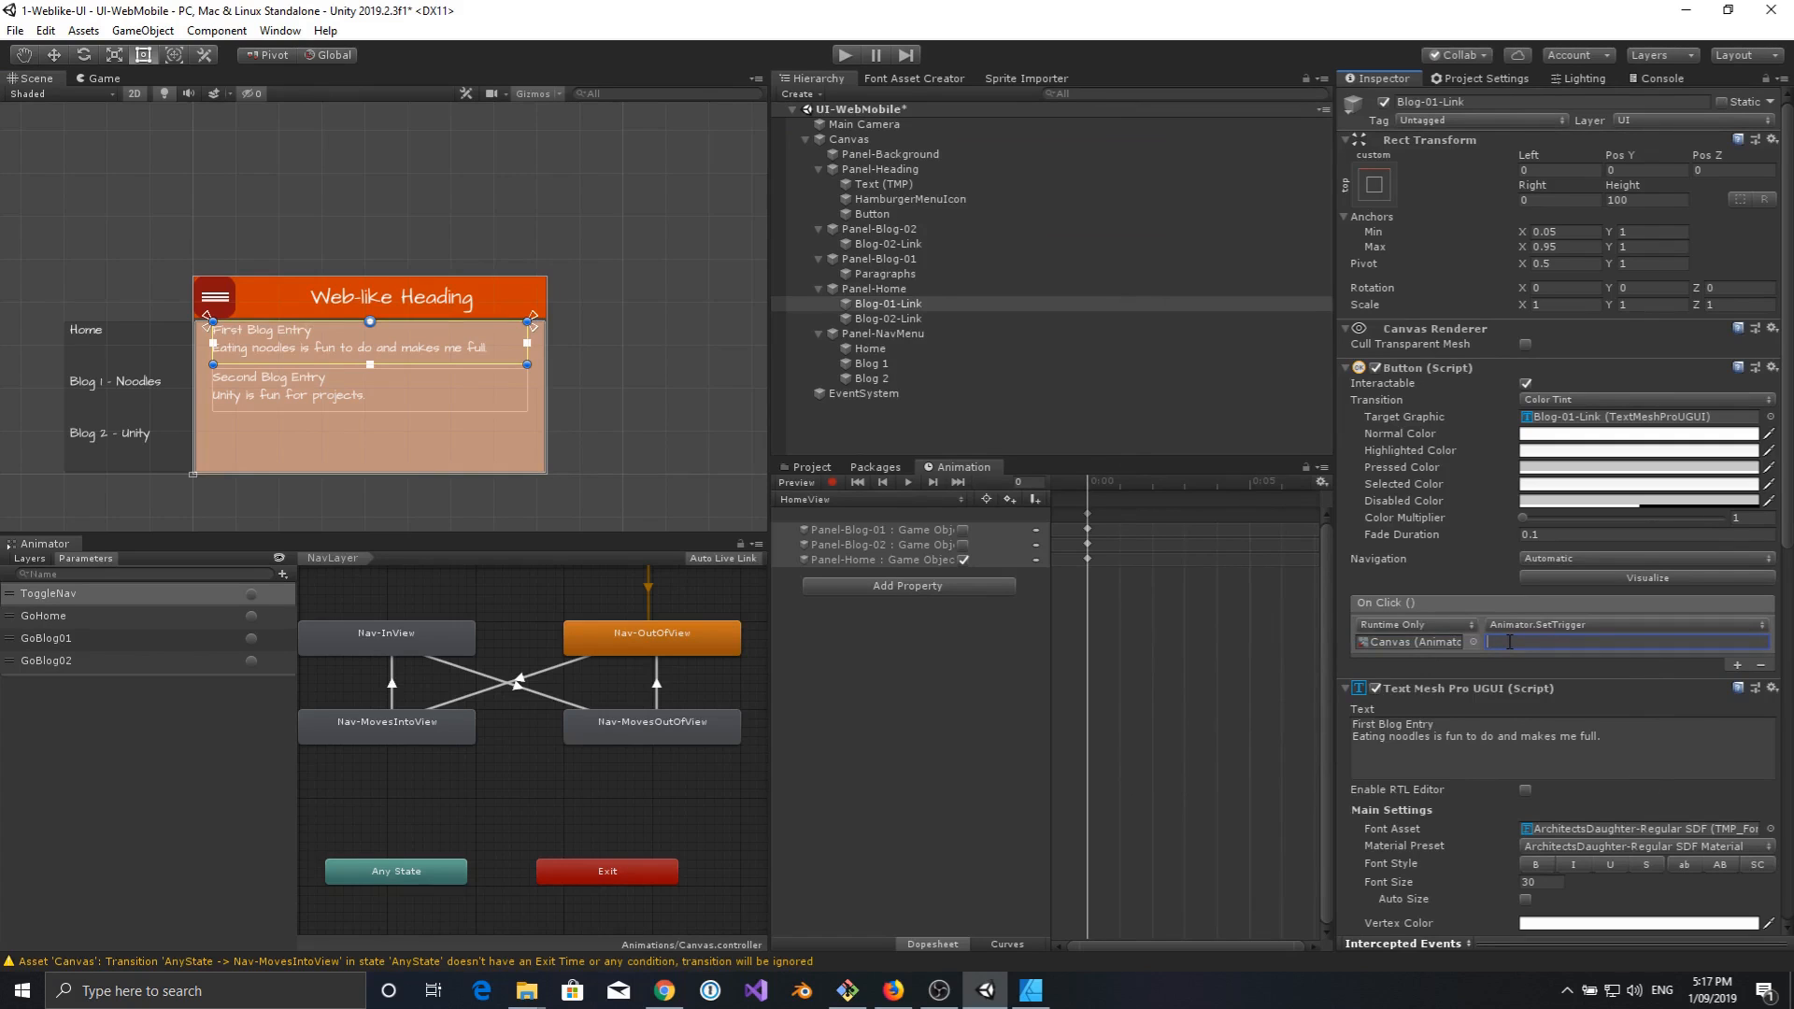
{"action": "type", "text": "GoBlog01"}
Give Blog-02-Link in Panel-Home an On Click event that calls the Canvas's Animator.SetTrigger (string) with GoBlog02.
{"action": "left_click", "coordinate": [396, 379]}
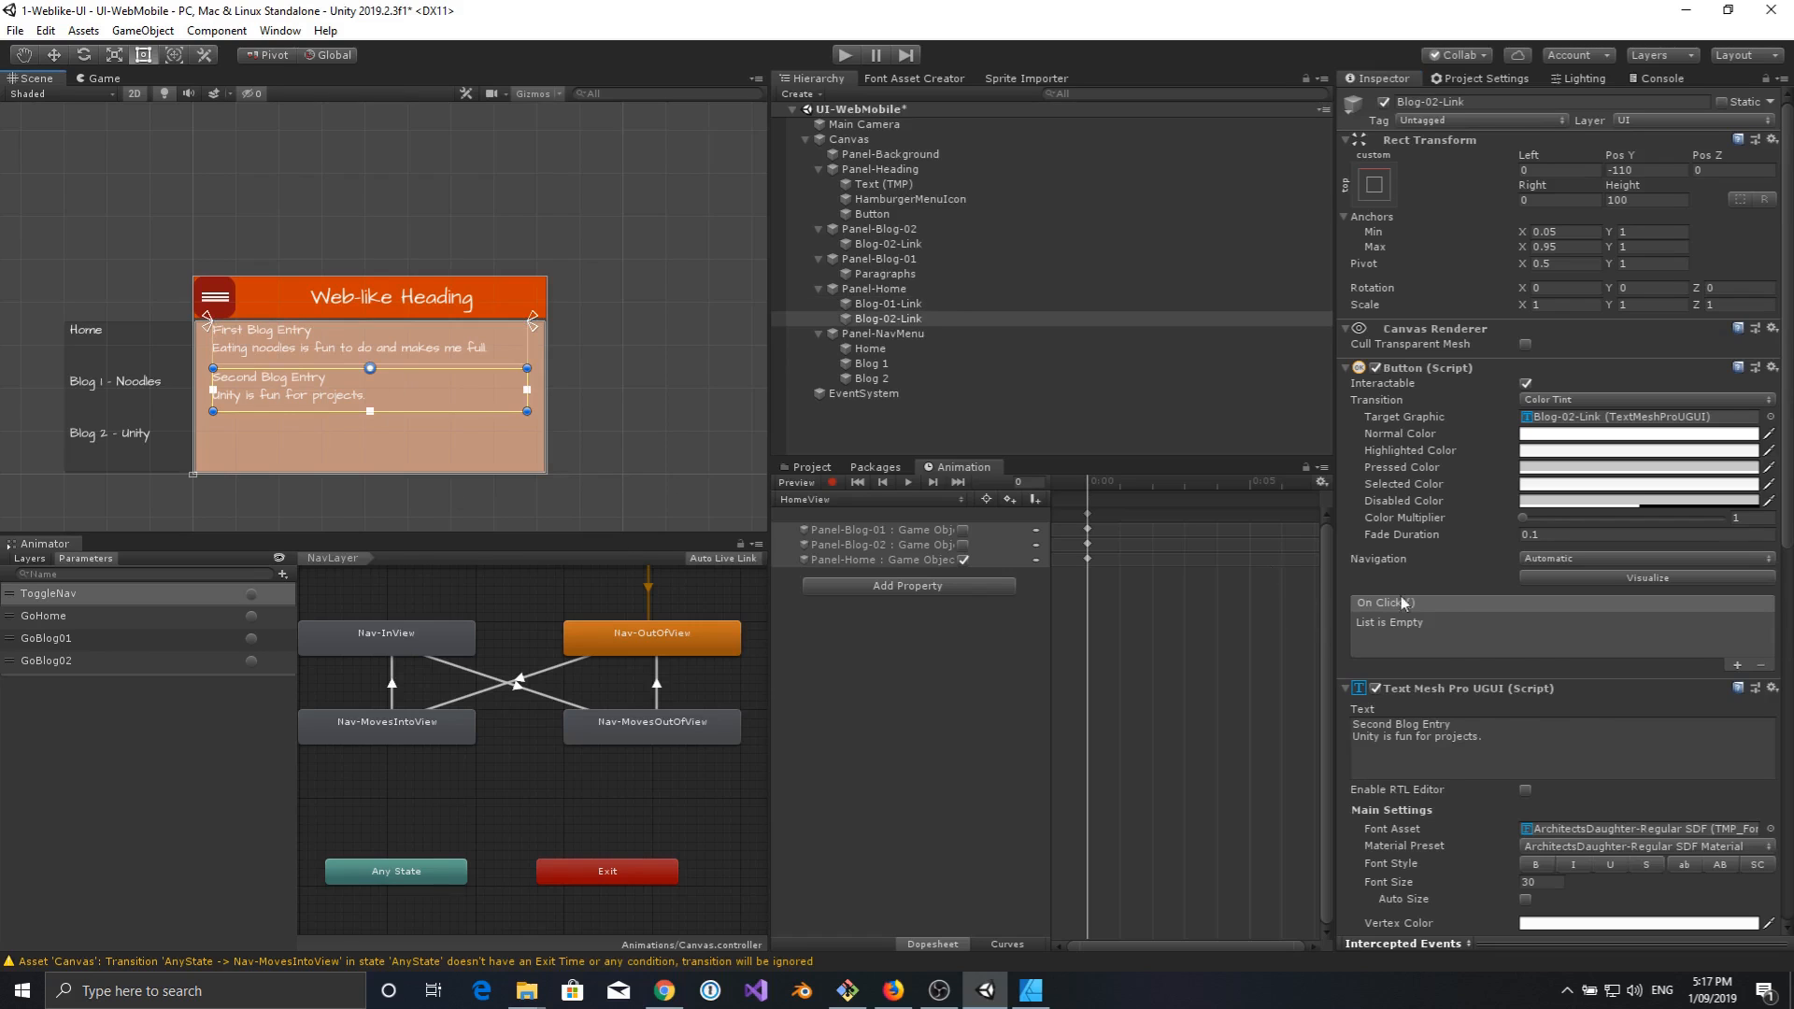
{"action": "left_click", "coordinate": [1736, 665]}
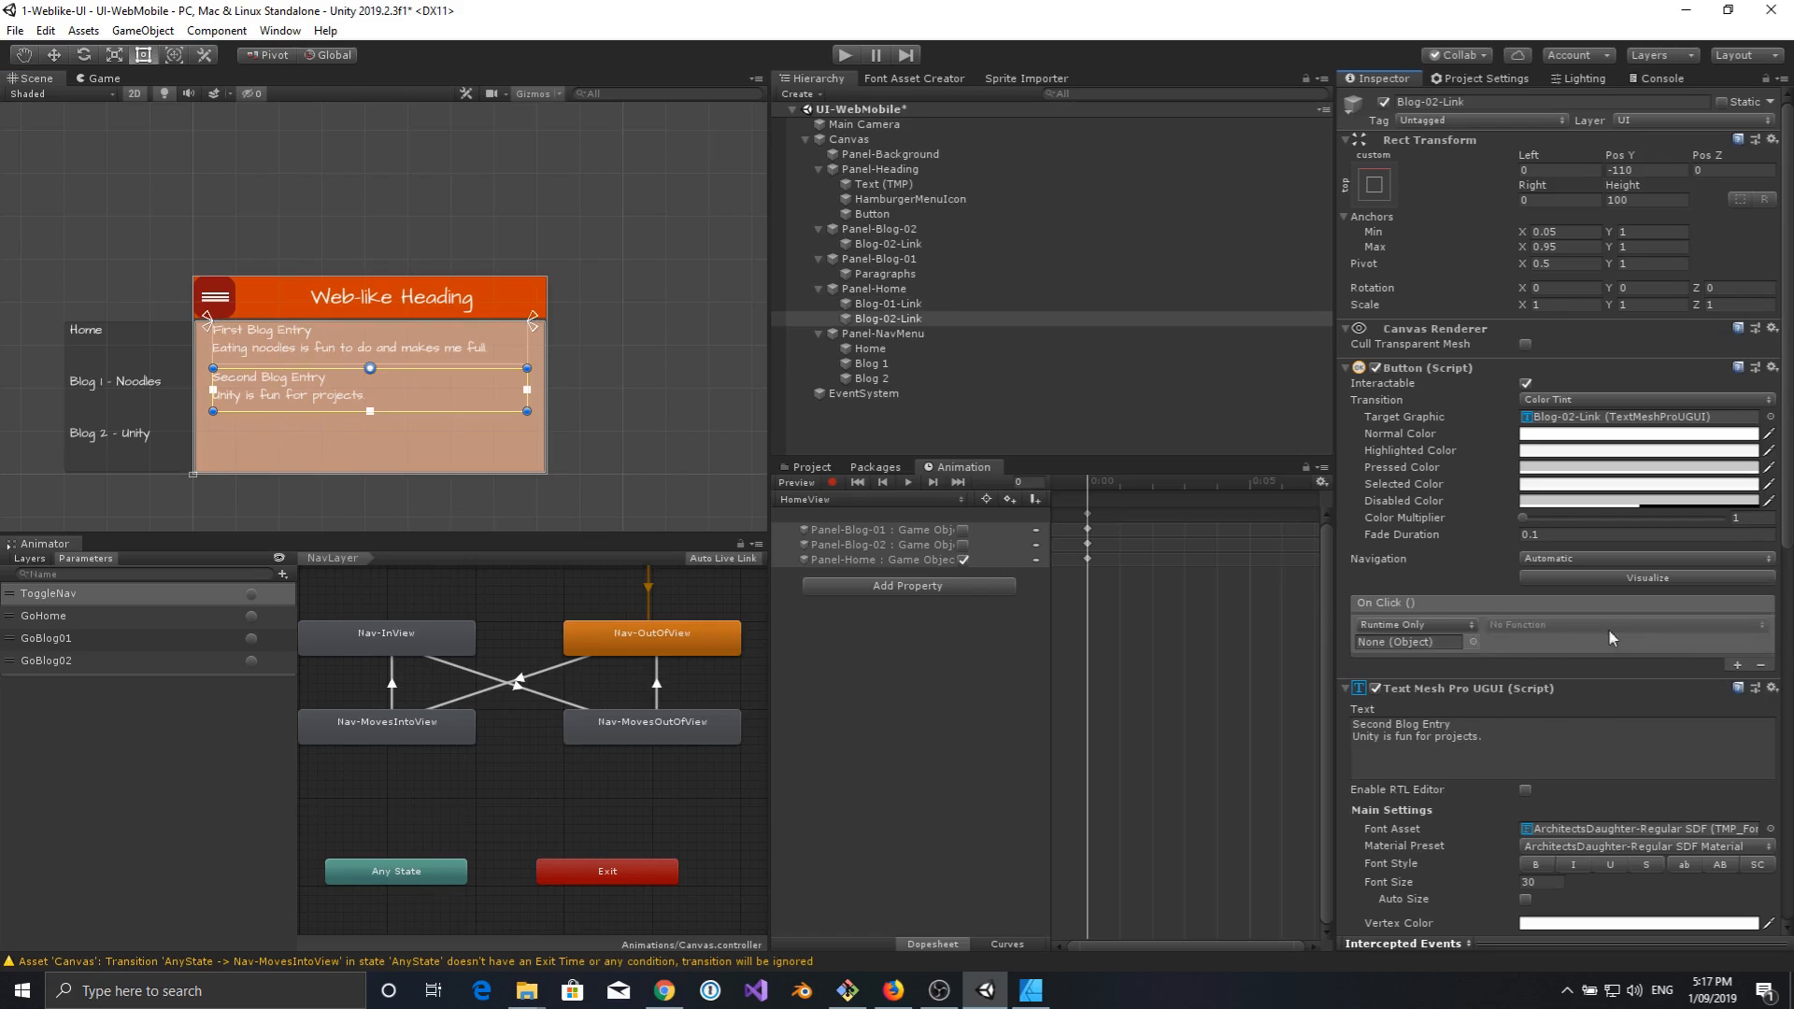
{"action": "left_click_drag", "start_coordinate": [851, 139], "coordinate": [1409, 643]}
{"action": "left_click", "coordinate": [1538, 624]}
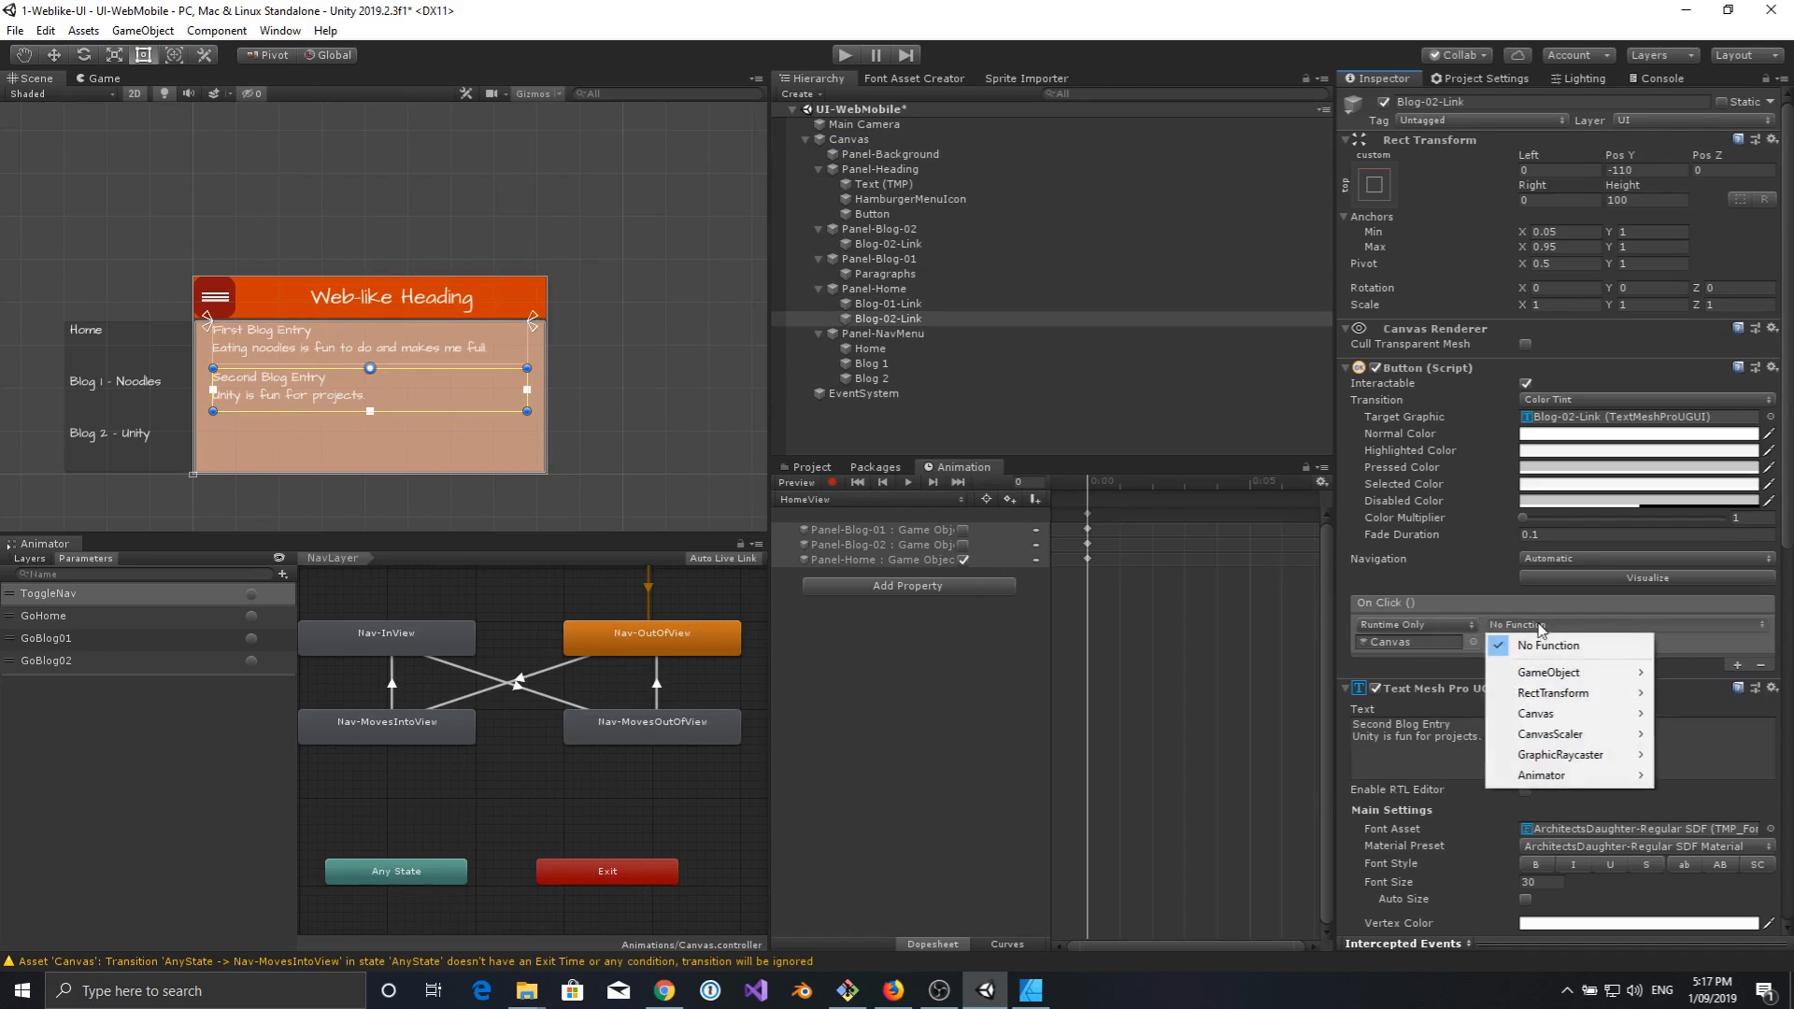
{"action": "mouse_move", "coordinate": [1568, 781]}
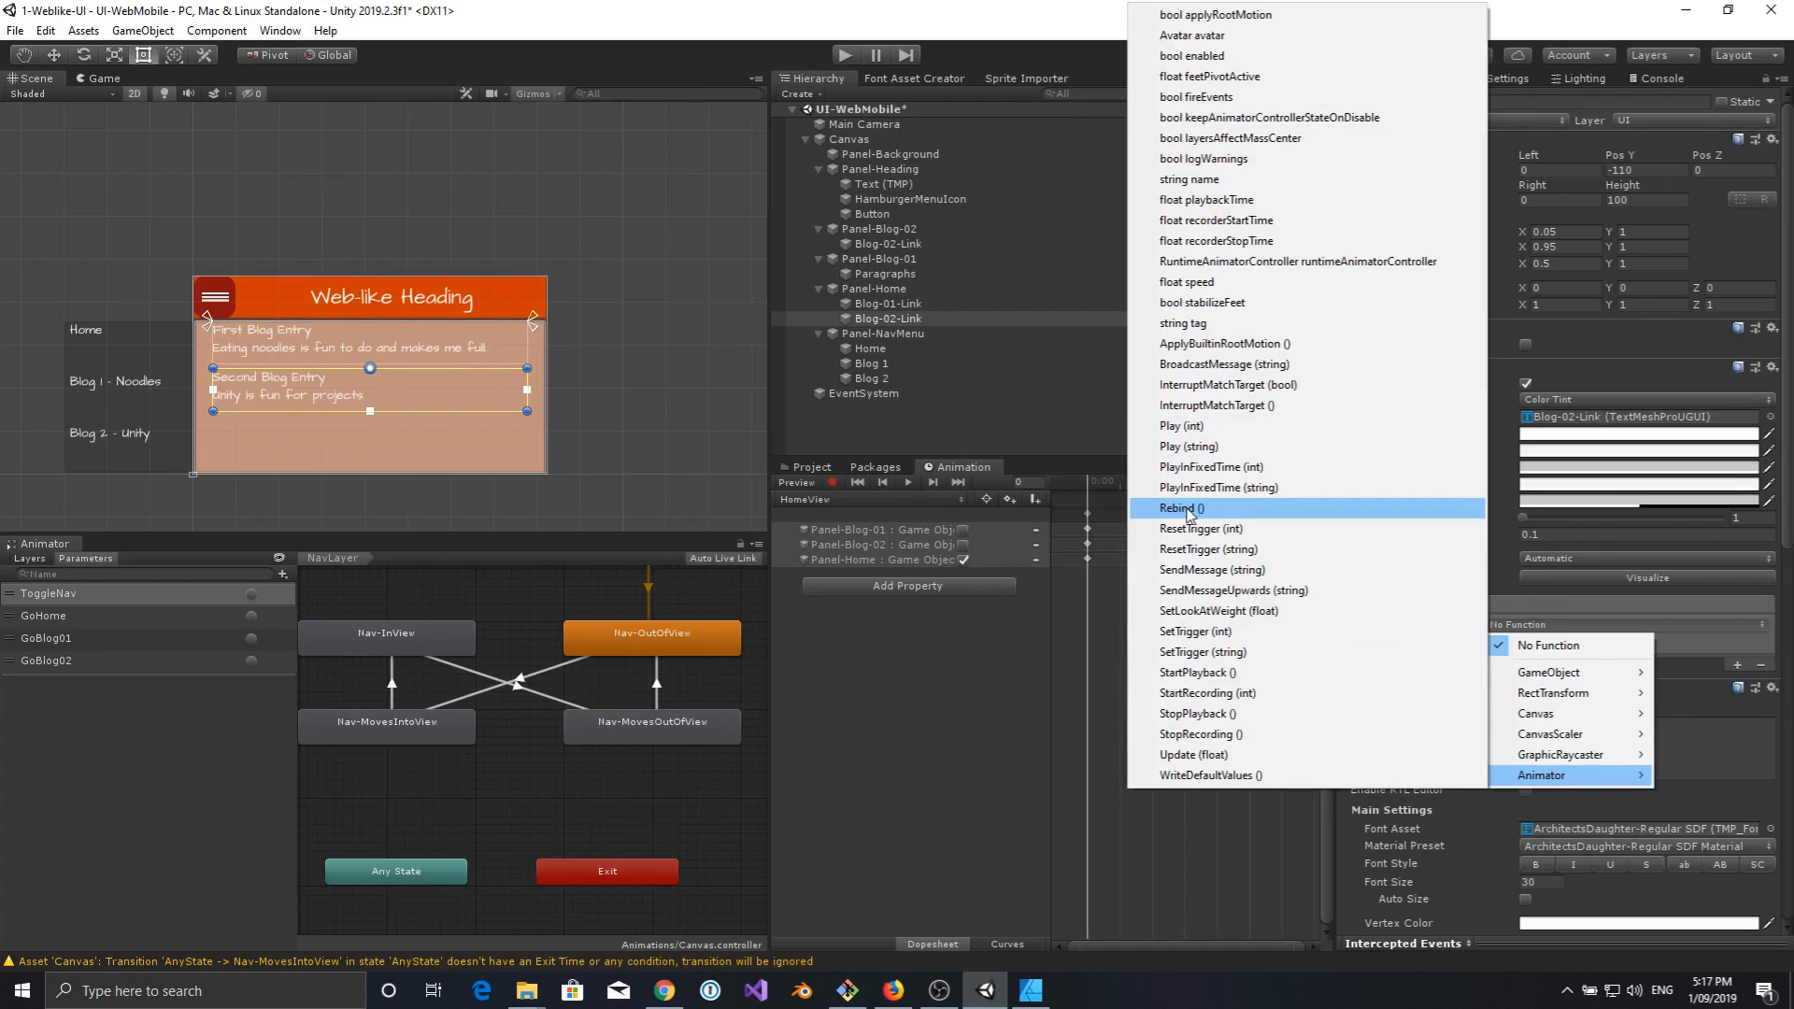
{"action": "left_click", "coordinate": [1206, 651]}
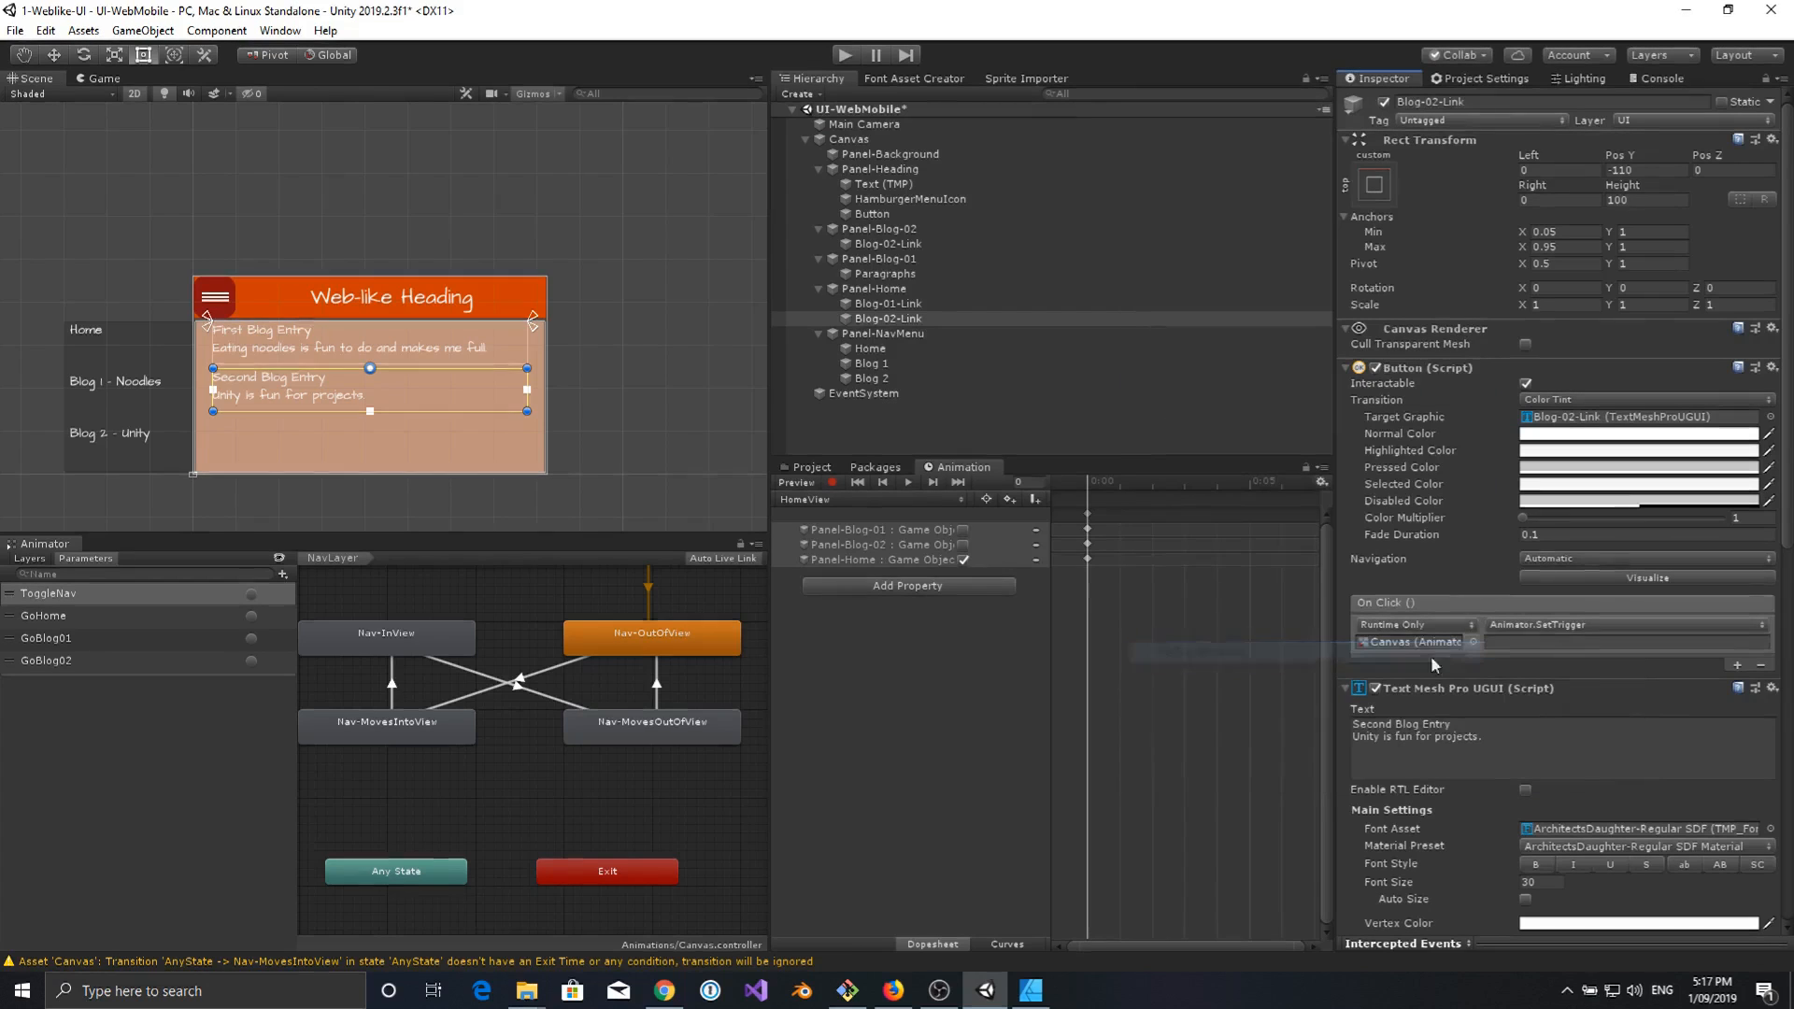
{"action": "left_click", "coordinate": [1518, 642]}
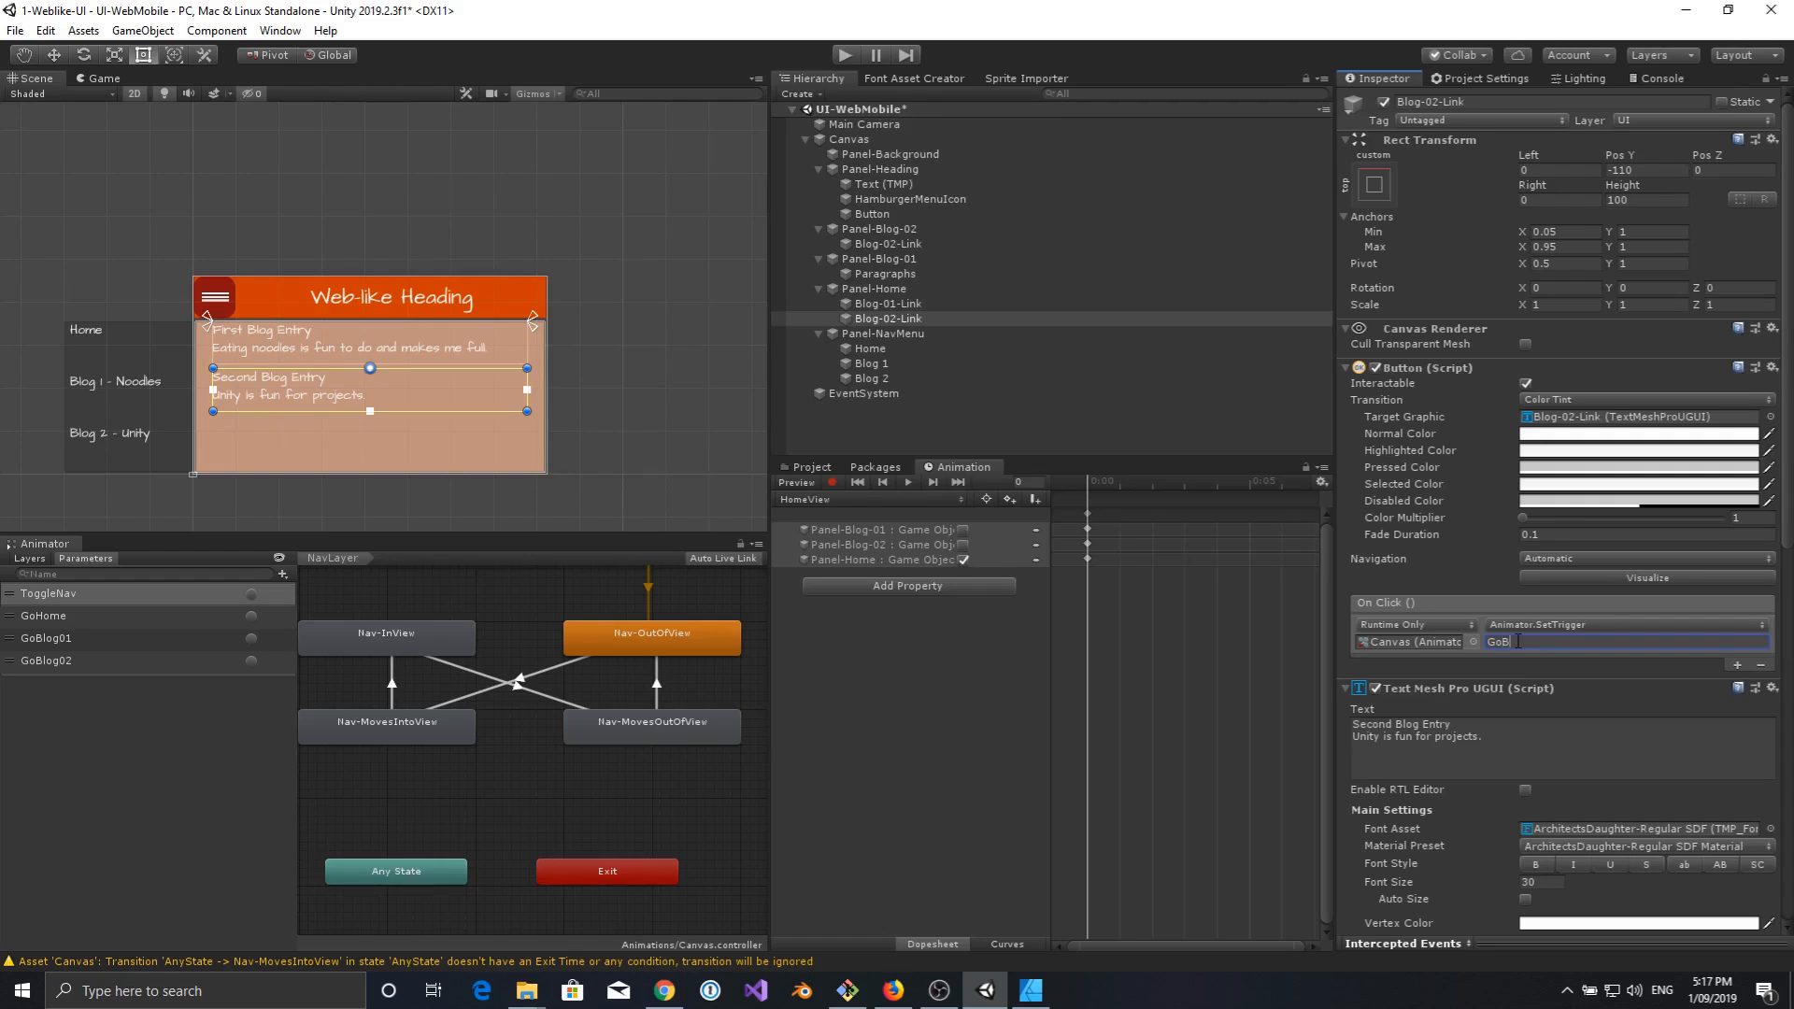
{"action": "type", "text": "GoBlog02"}
Give the Home link in Panel-NavMenu an On Click event that calls the Canvas's Animator.SetTrigger (string) with GoHome.
{"action": "left_click", "coordinate": [93, 333]}
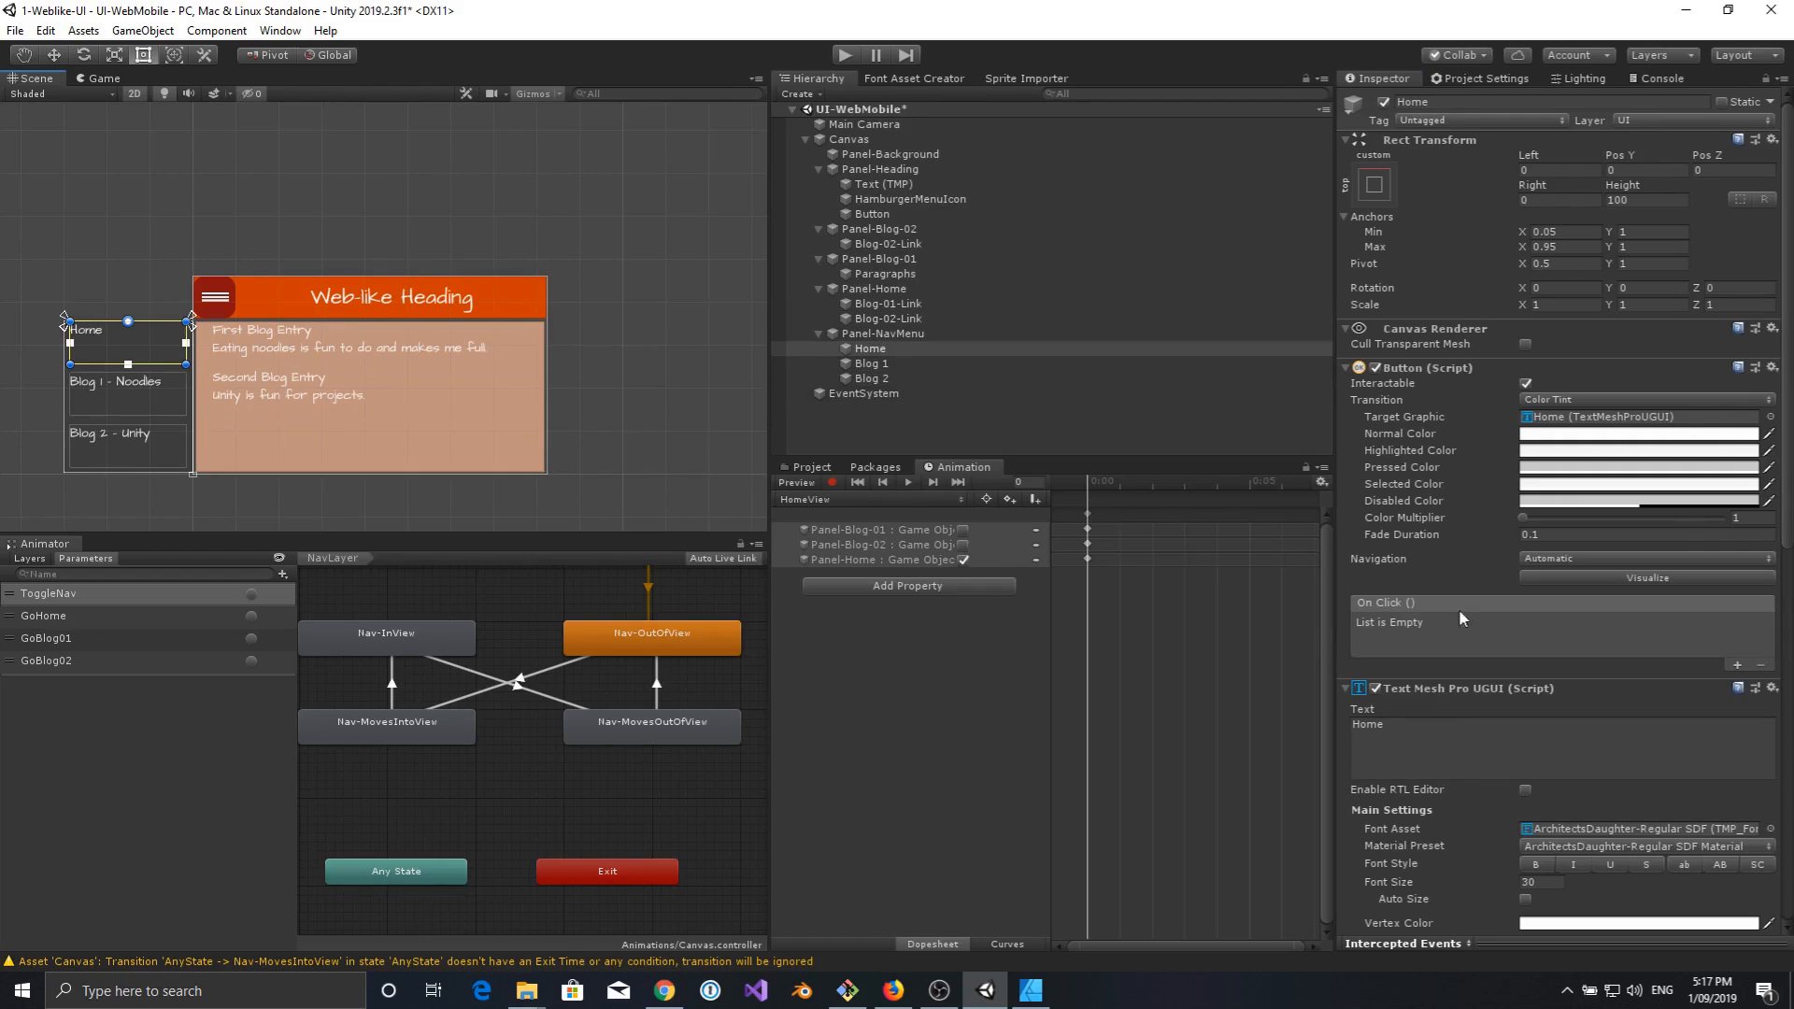
{"action": "left_click", "coordinate": [1737, 666]}
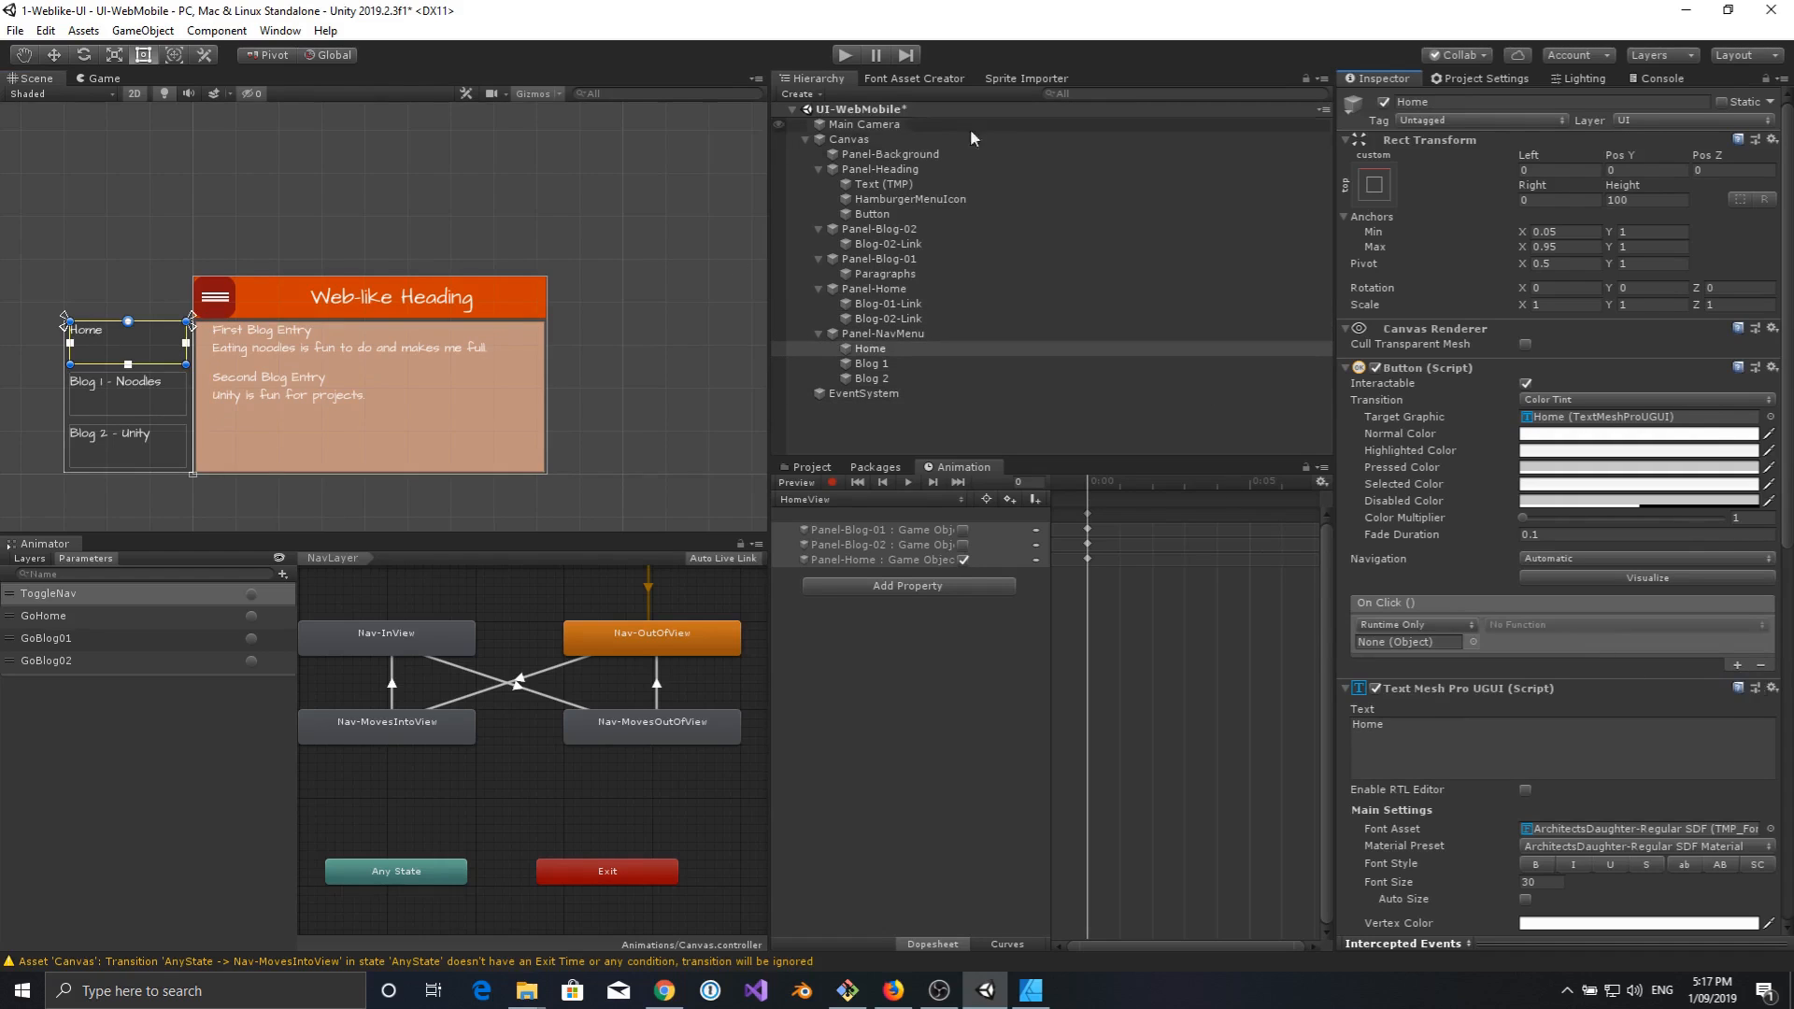
{"action": "left_click_drag", "start_coordinate": [860, 142], "coordinate": [1411, 643]}
{"action": "left_click", "coordinate": [1533, 626]}
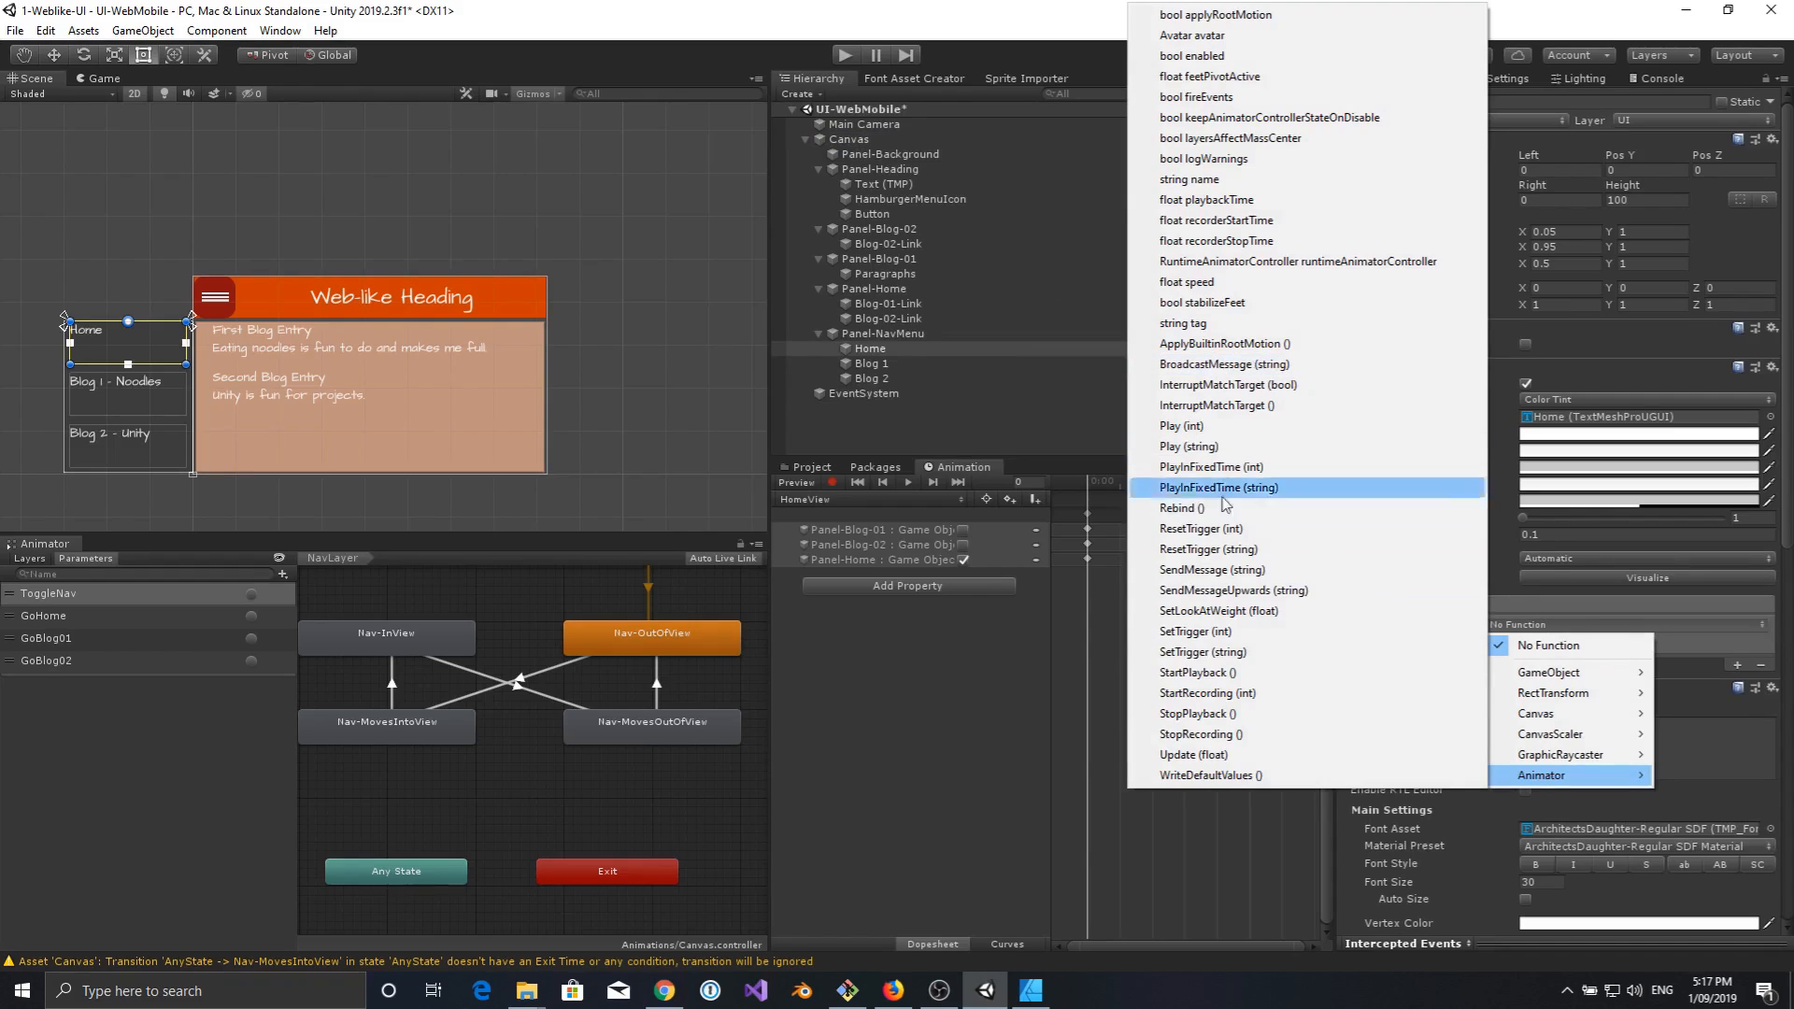
{"action": "left_click", "coordinate": [1228, 653]}
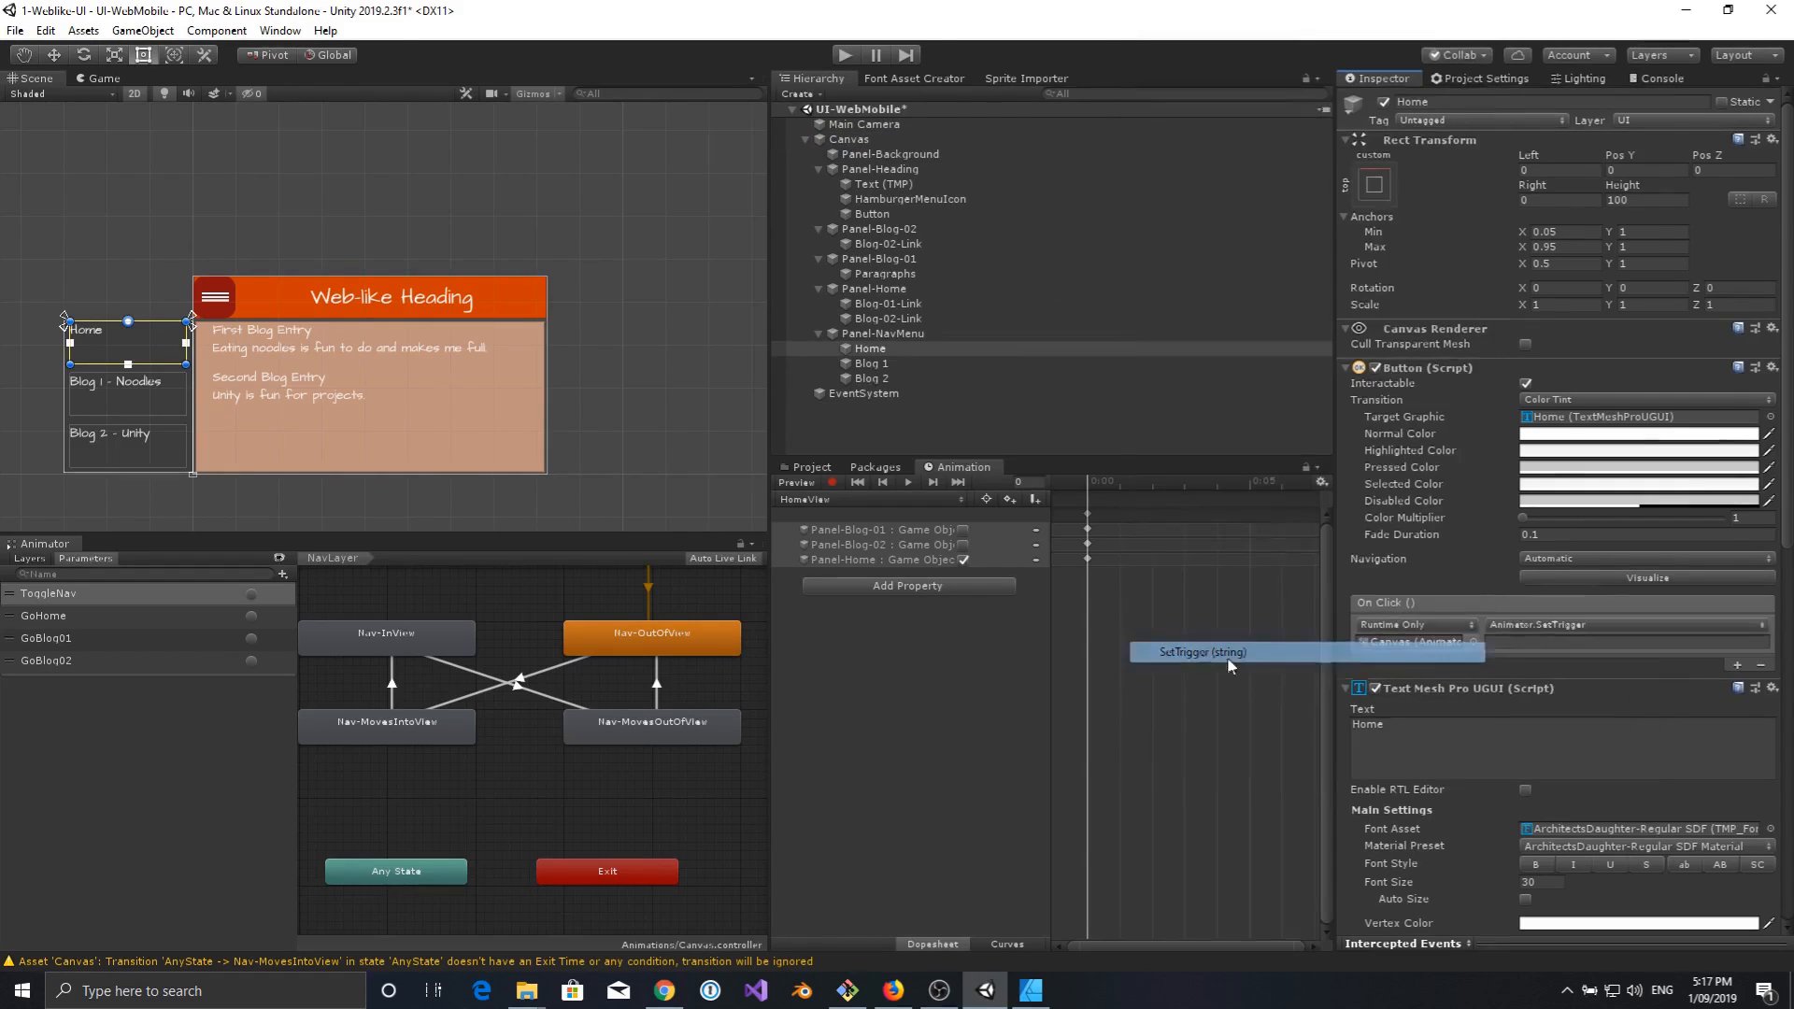
{"action": "left_click", "coordinate": [1544, 641]}
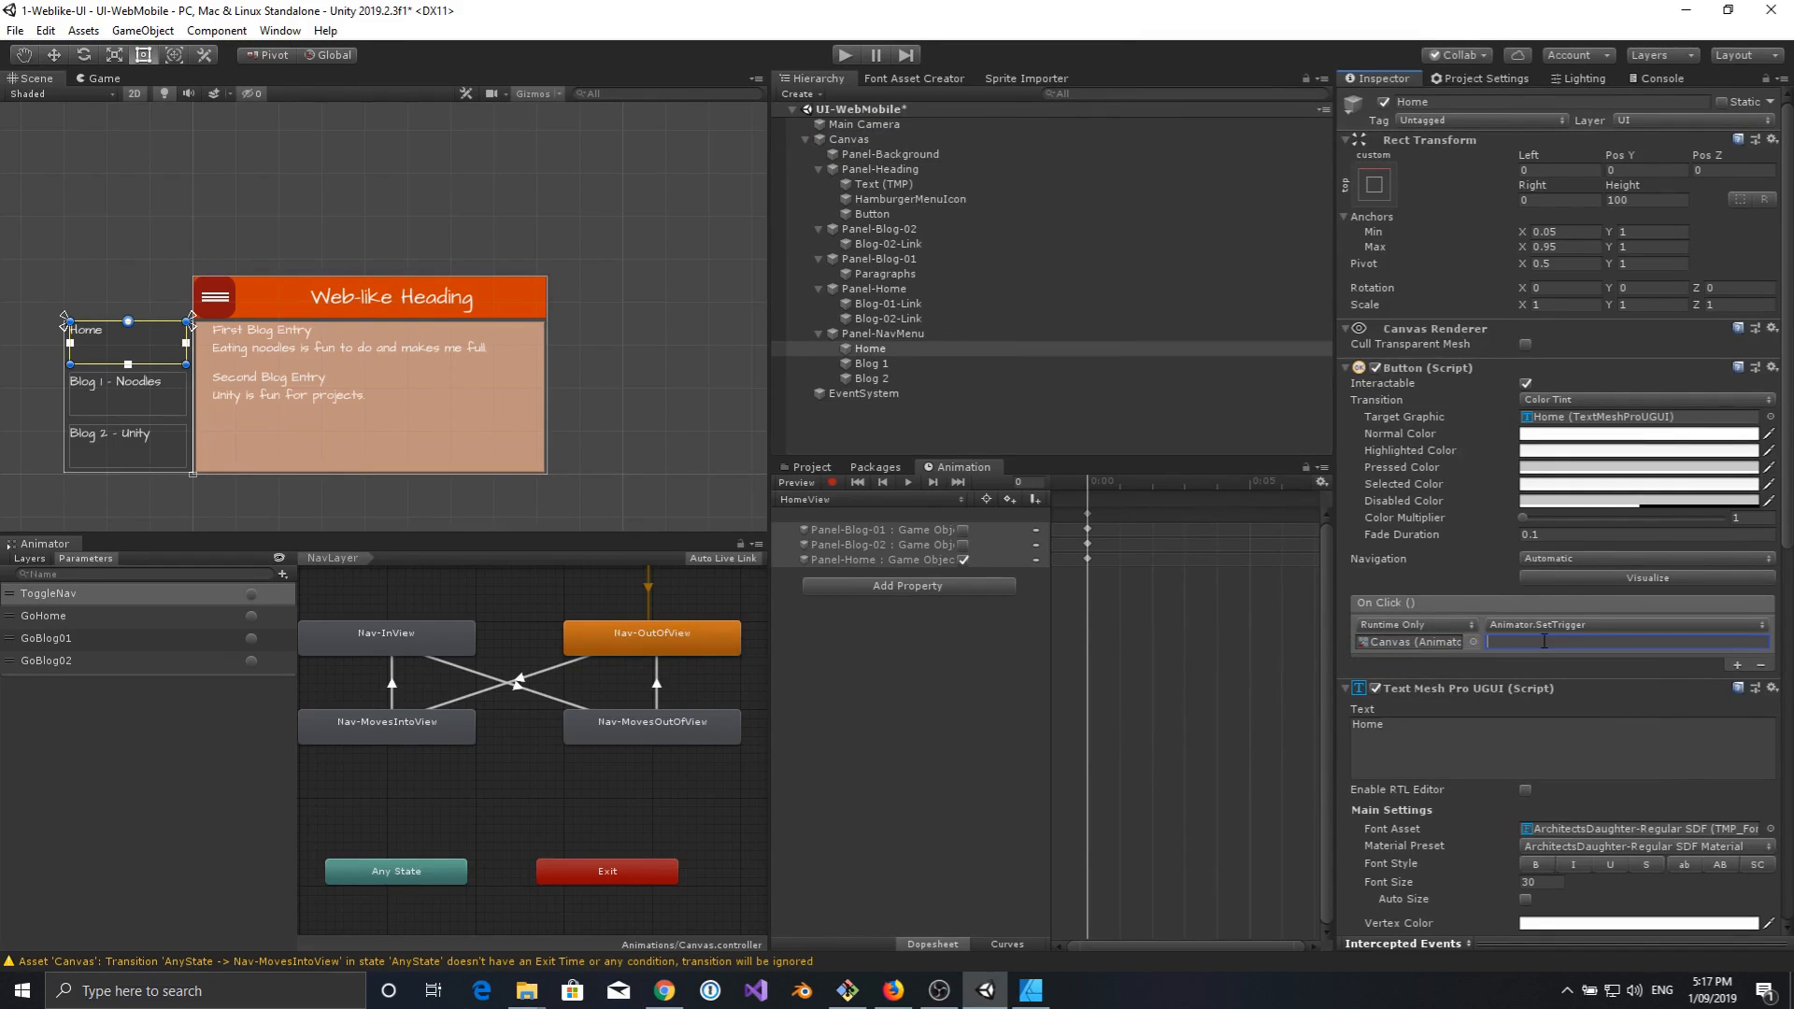
{"action": "type", "text": "GoHome"}
Give the Blog 1 link in Panel-NavMenu an On Click event that calls the Canvas's Animator.SetTrigger (string) with GoBlog01.
{"action": "left_click", "coordinate": [144, 393]}
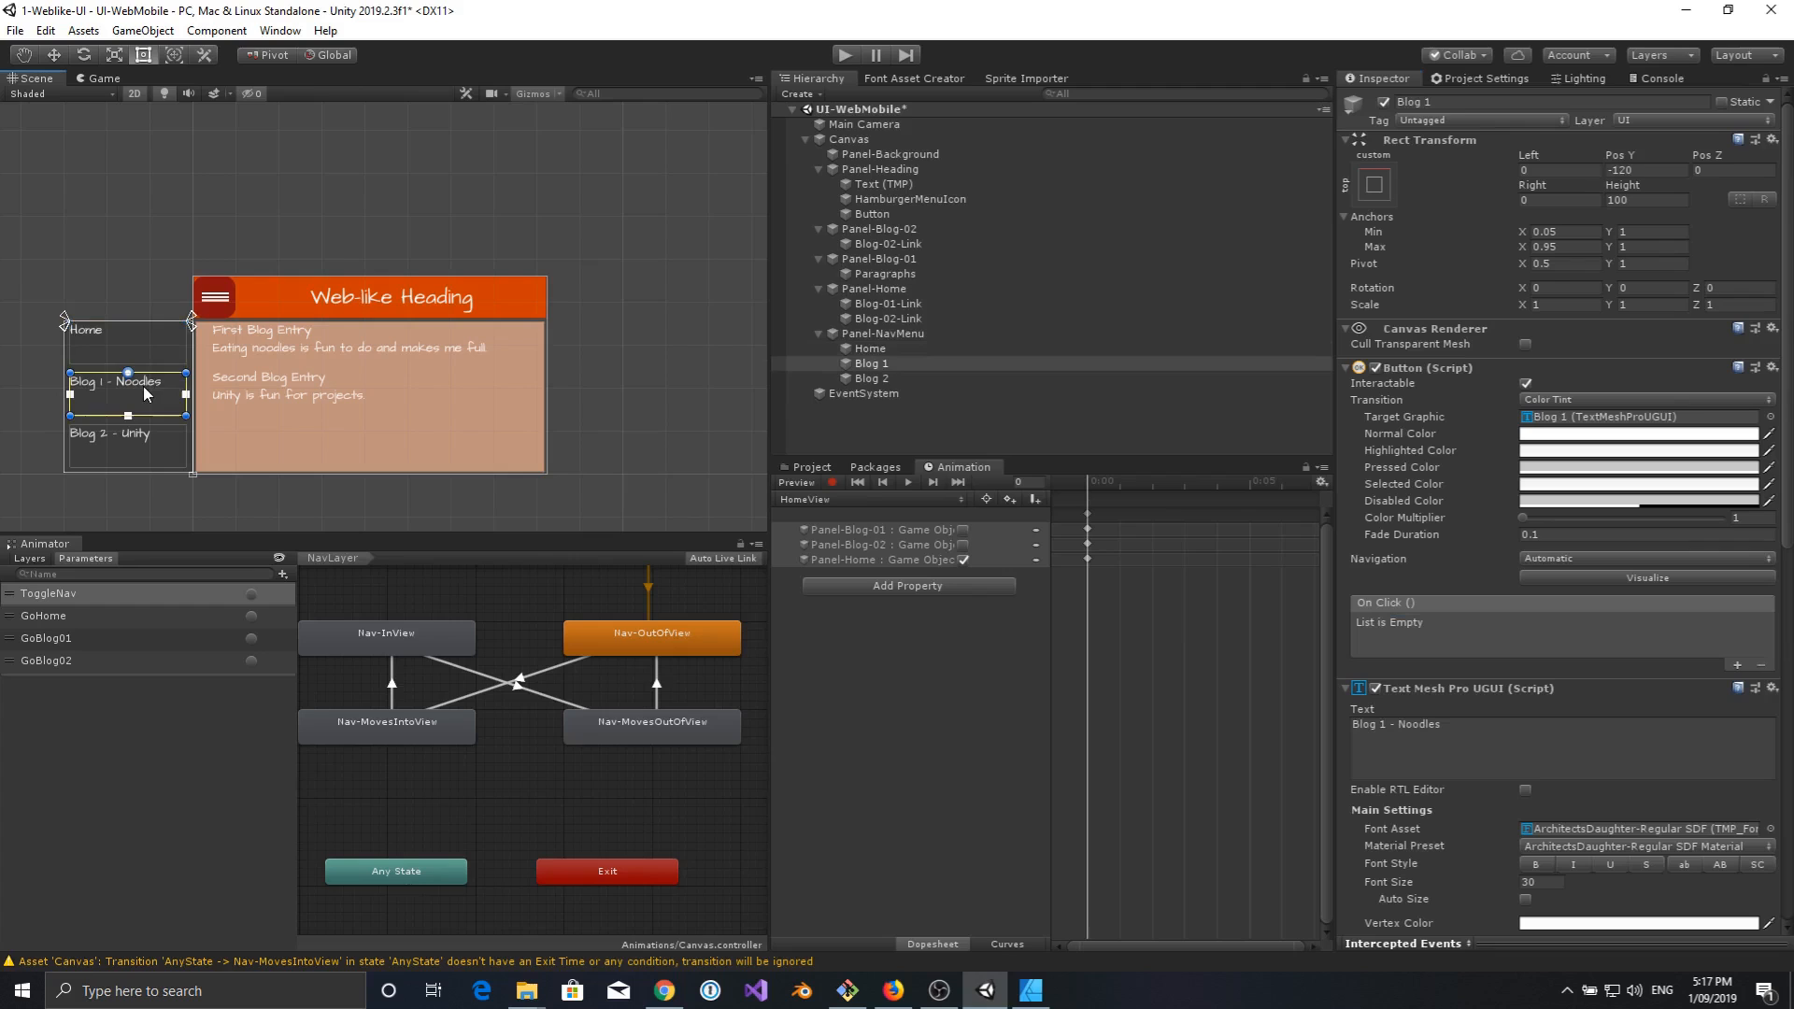
{"action": "left_click", "coordinate": [1736, 664]}
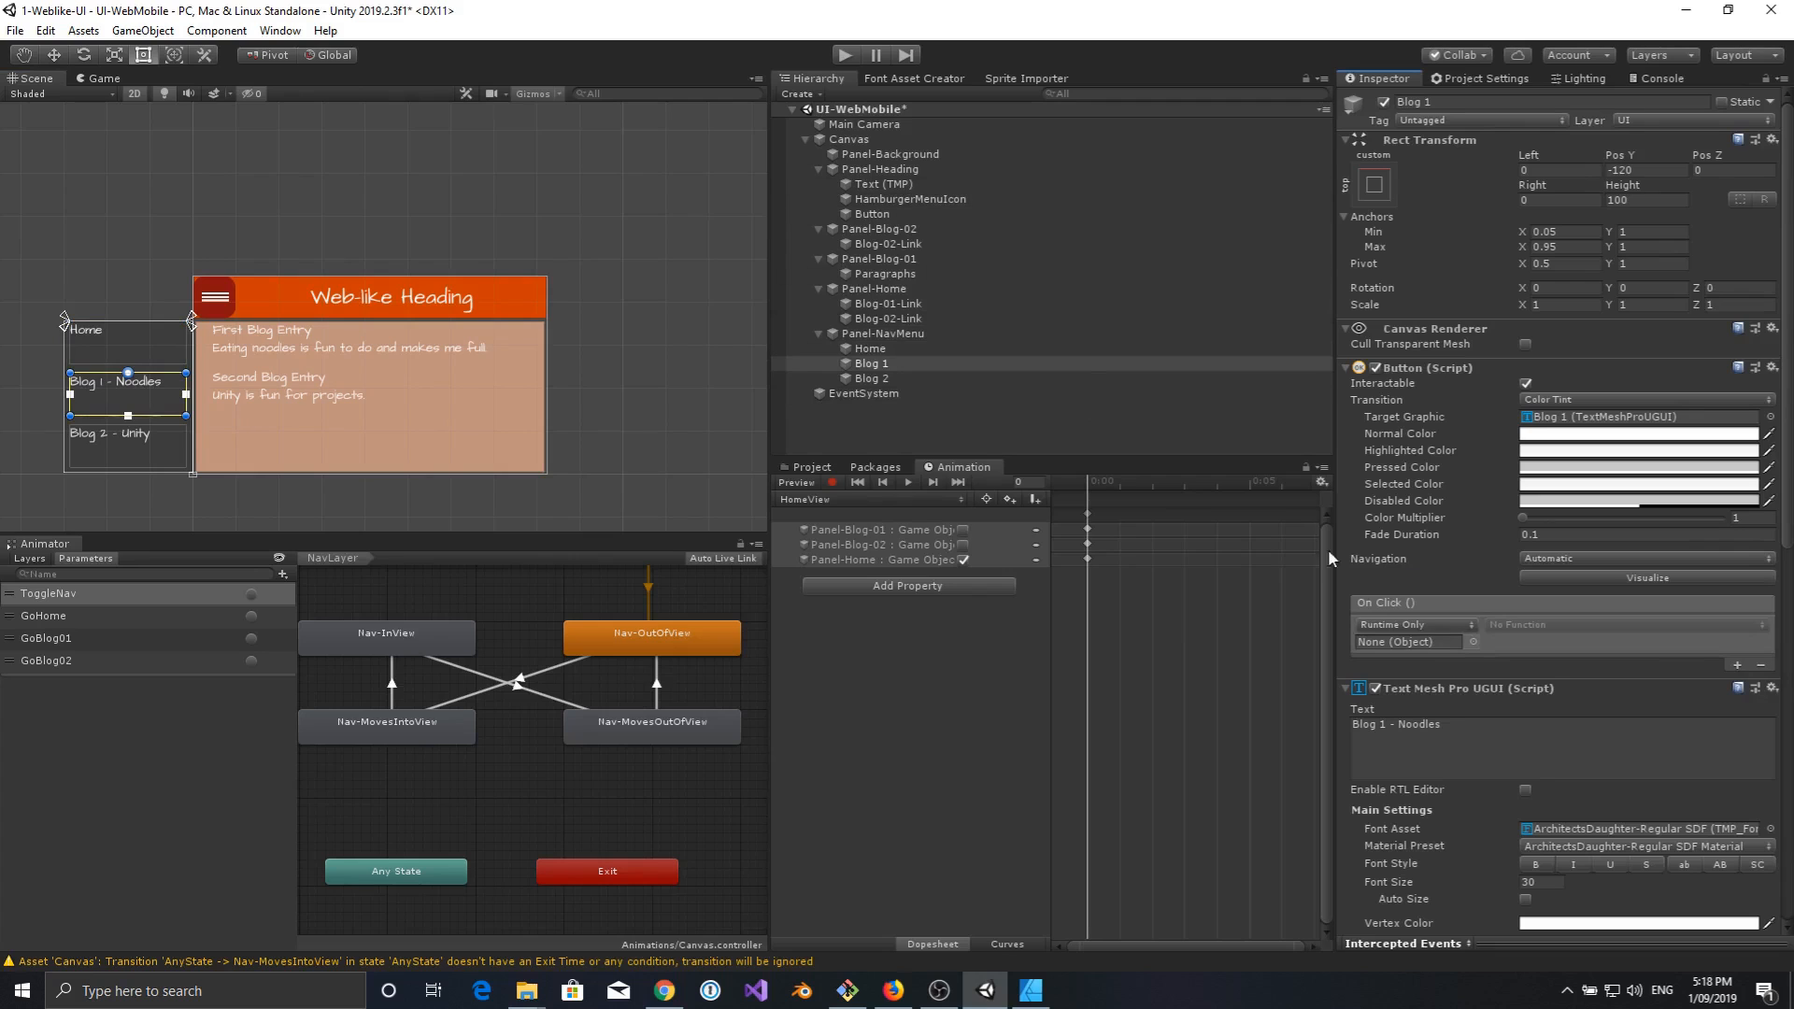
{"action": "left_click", "coordinate": [1475, 642]}
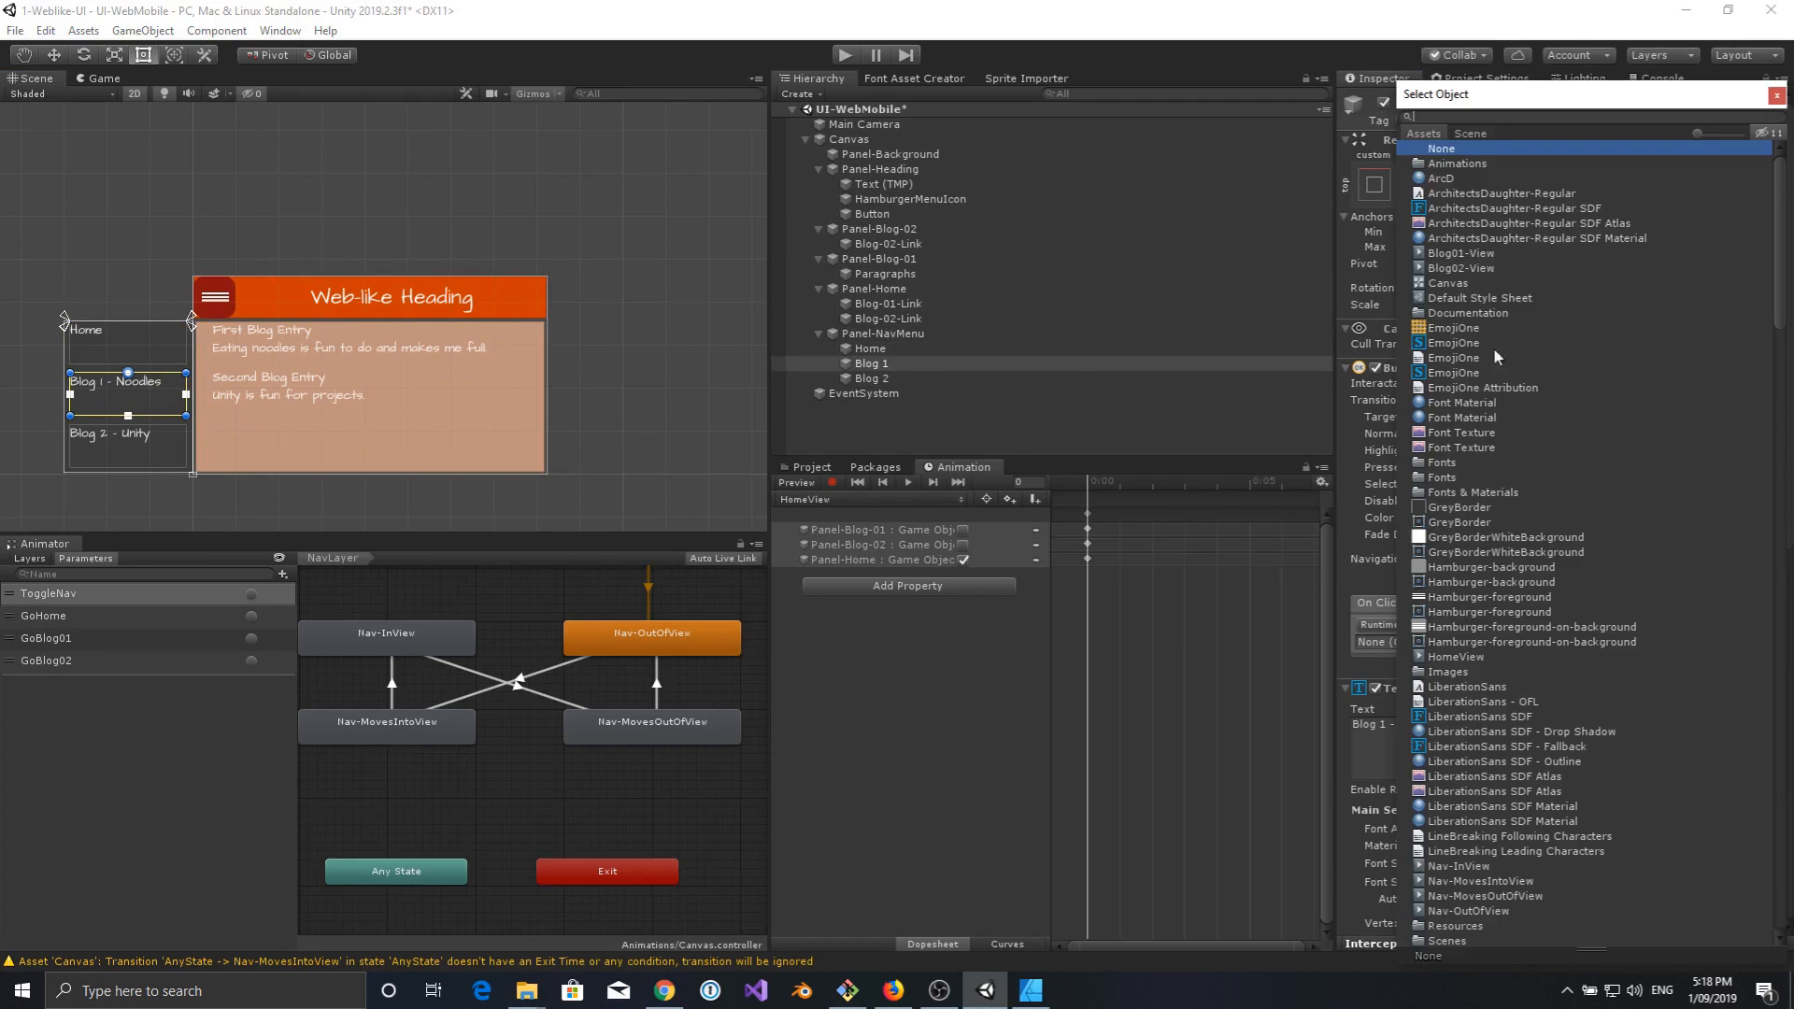
{"action": "left_click", "coordinate": [1472, 134]}
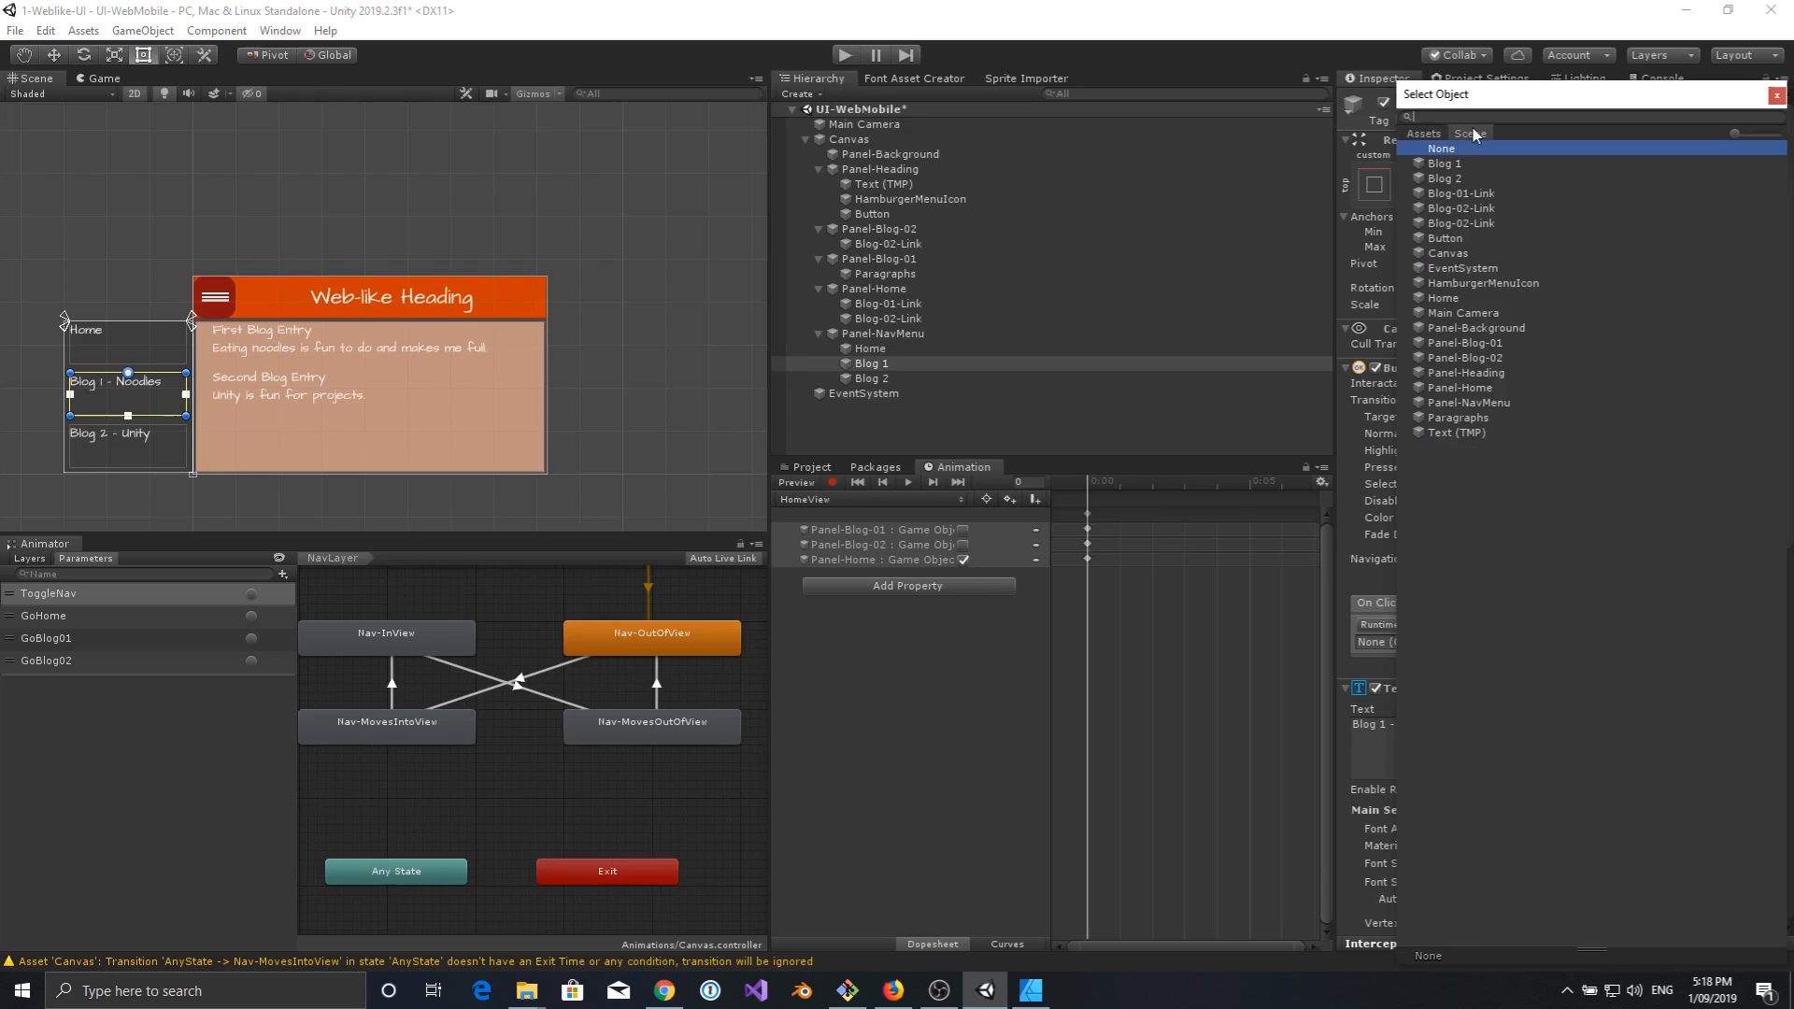
{"action": "left_click", "coordinate": [1446, 253]}
{"action": "key", "text": "Return"}
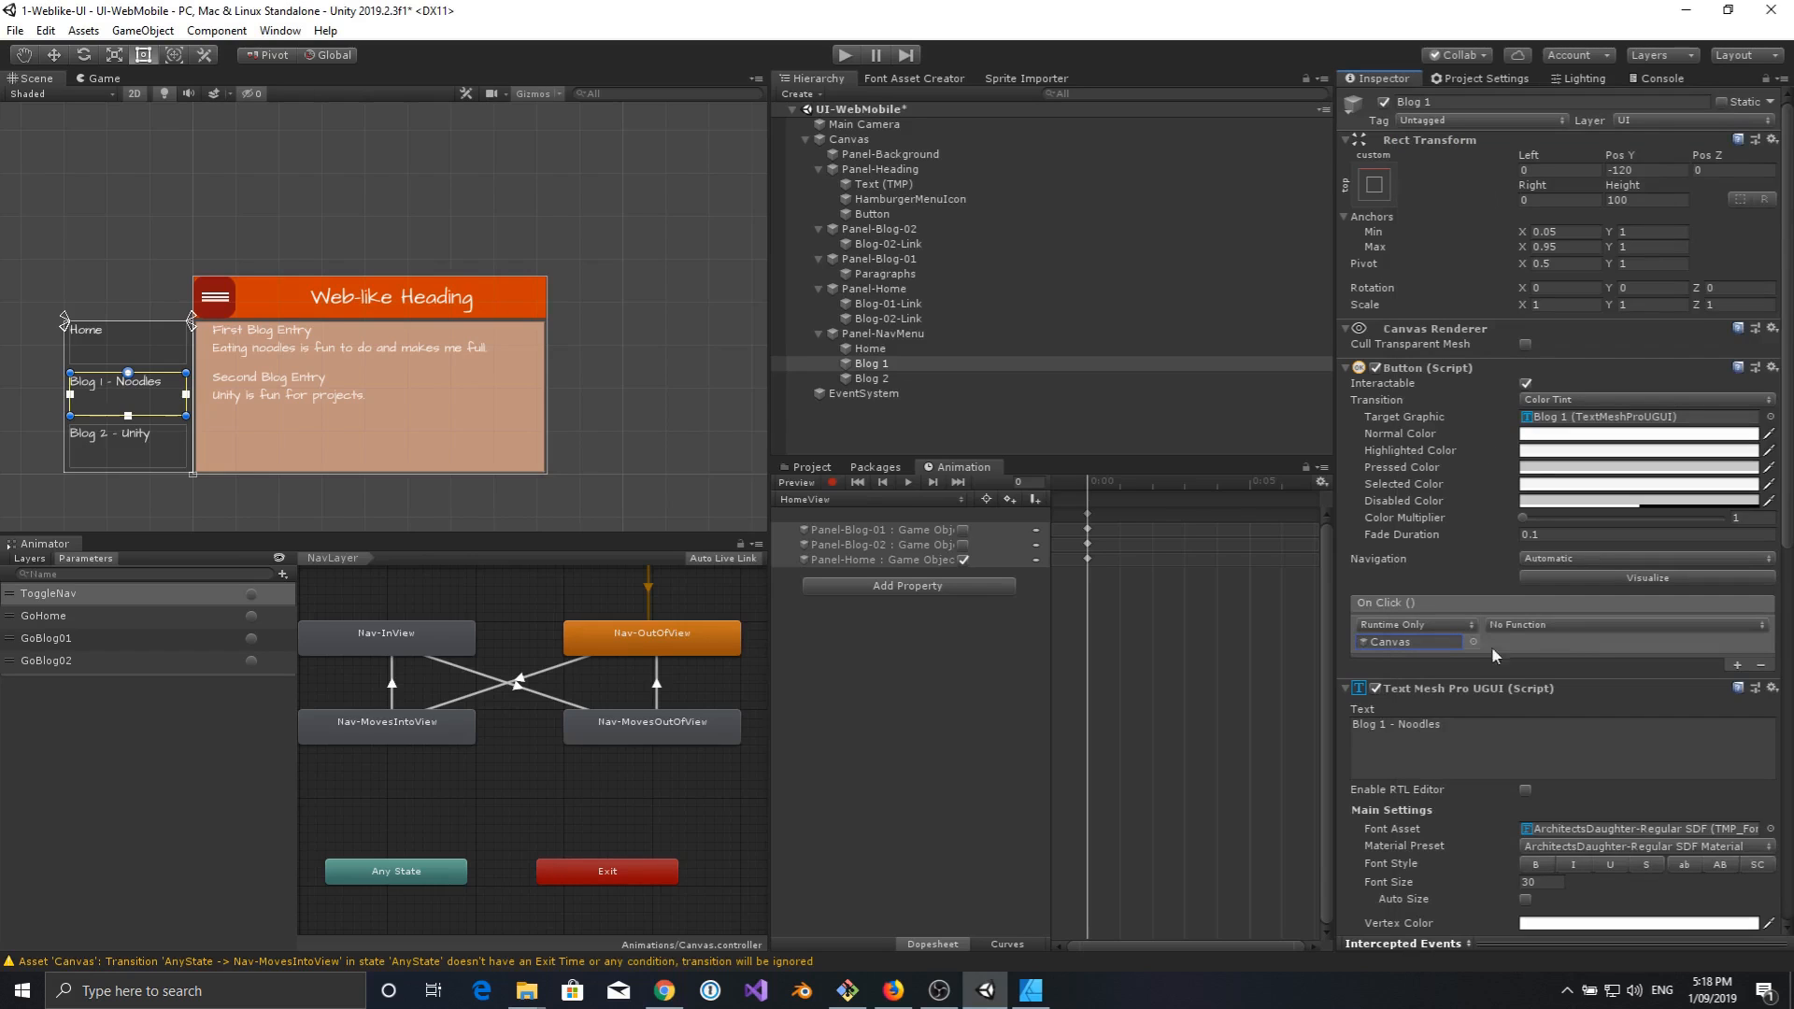
{"action": "left_click", "coordinate": [1508, 628]}
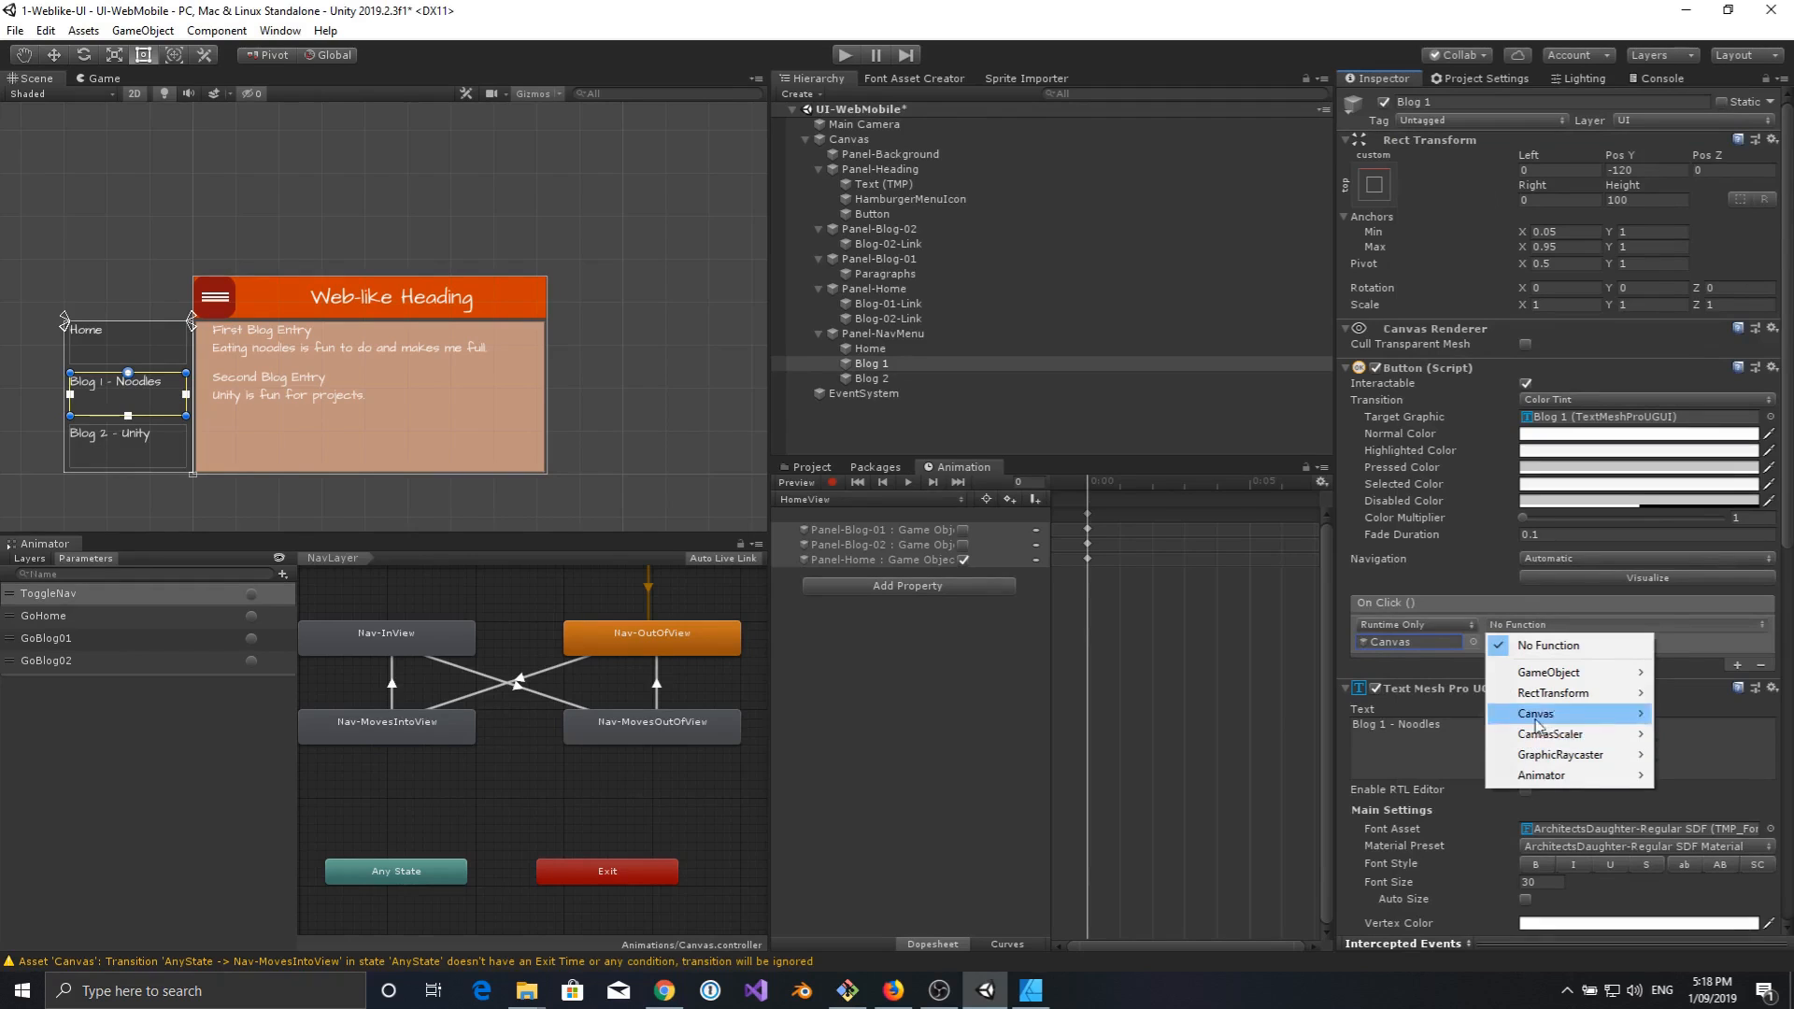
{"action": "mouse_move", "coordinate": [1548, 783]}
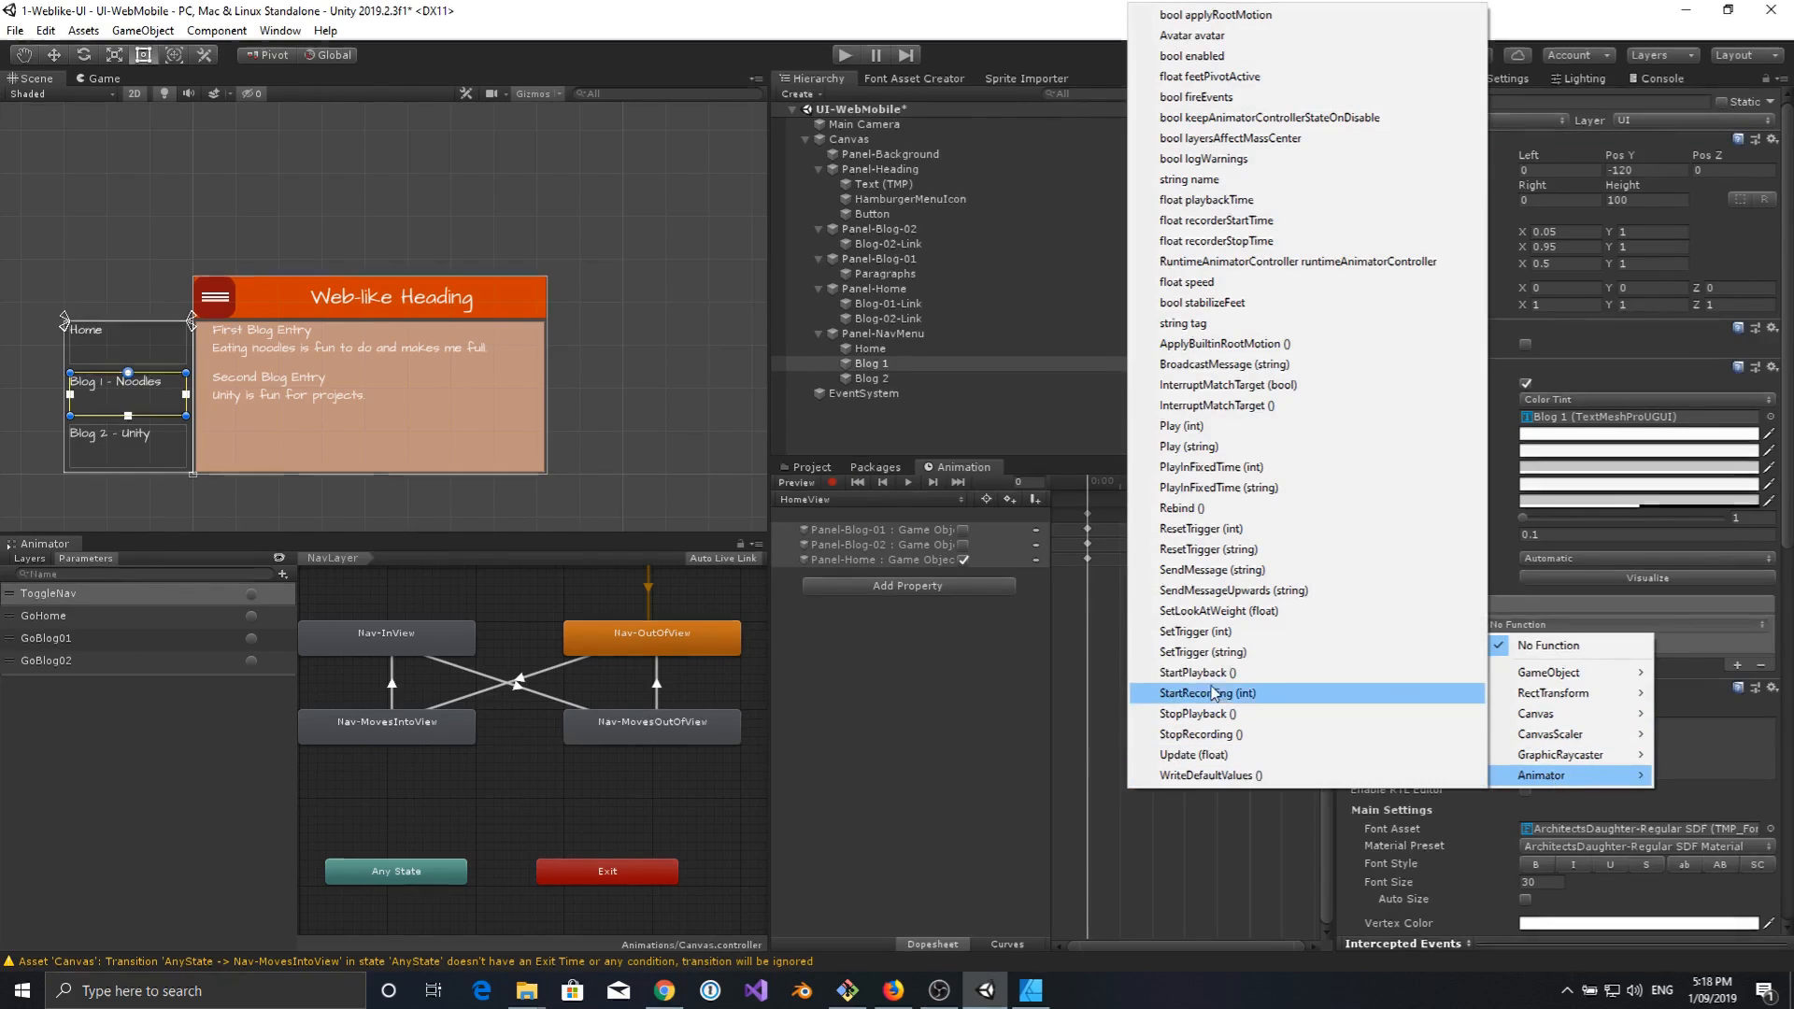
{"action": "left_click", "coordinate": [1201, 654]}
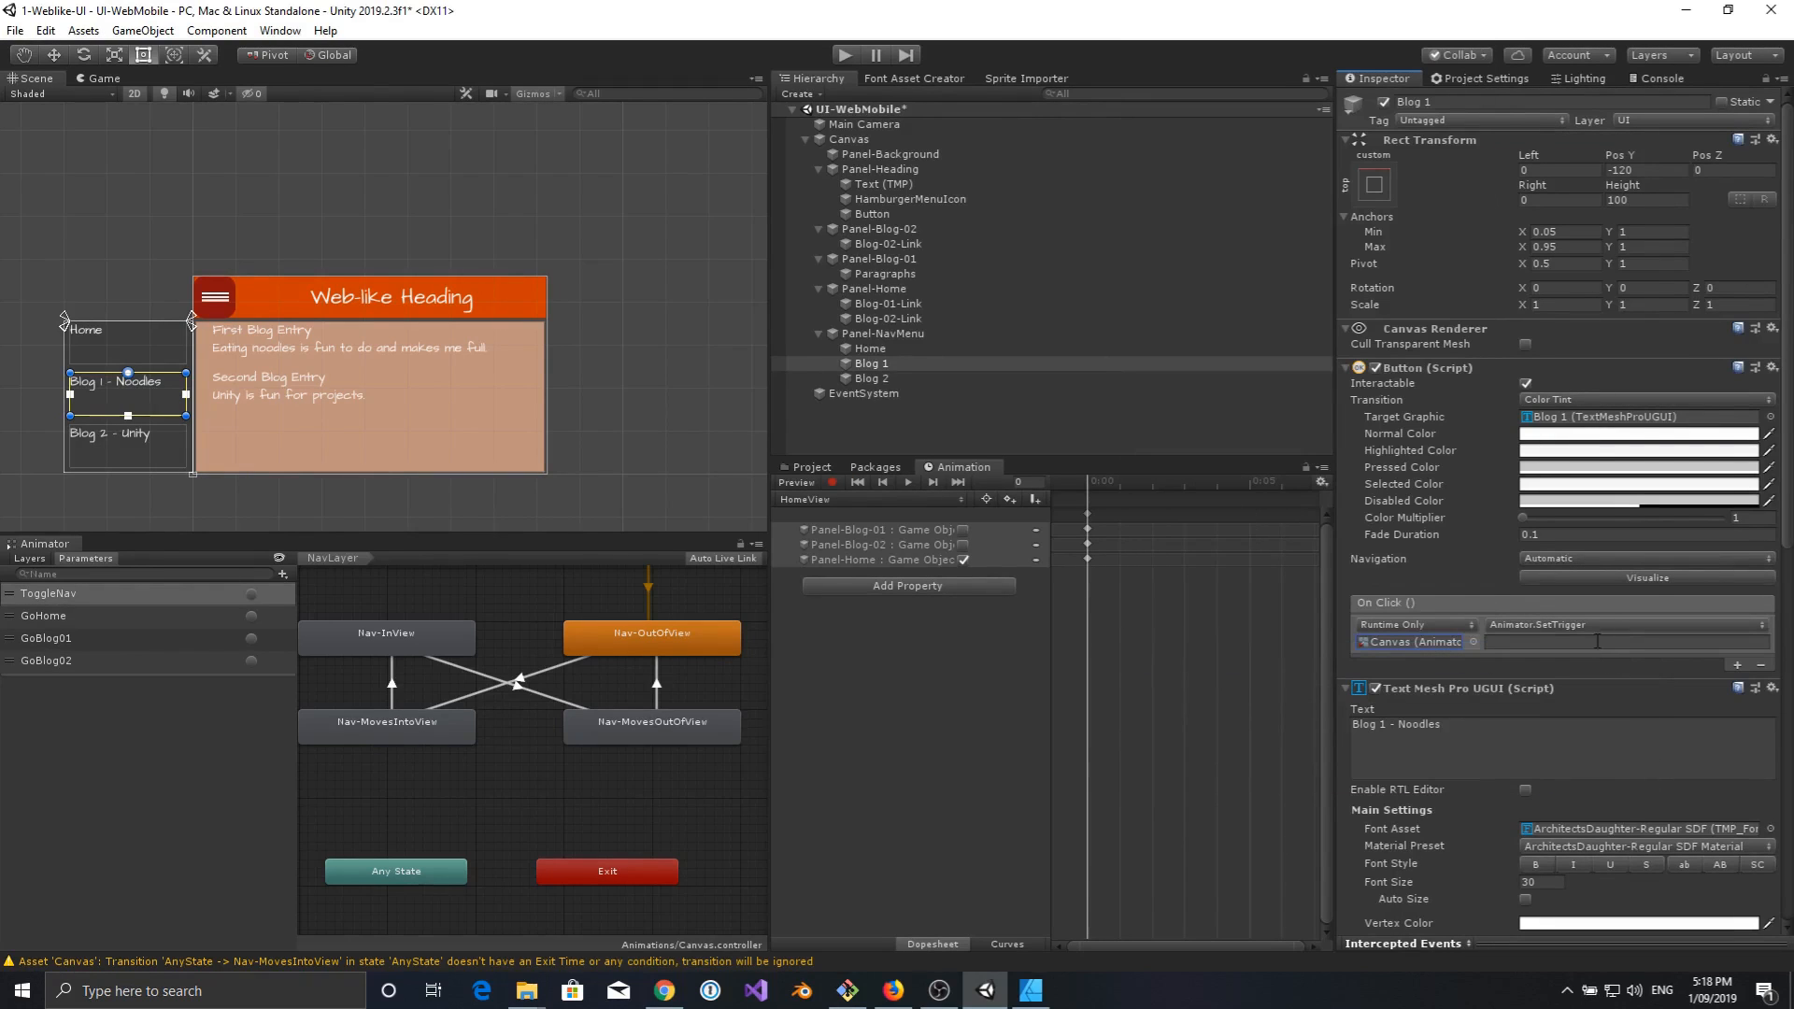
{"action": "left_click", "coordinate": [1597, 641]}
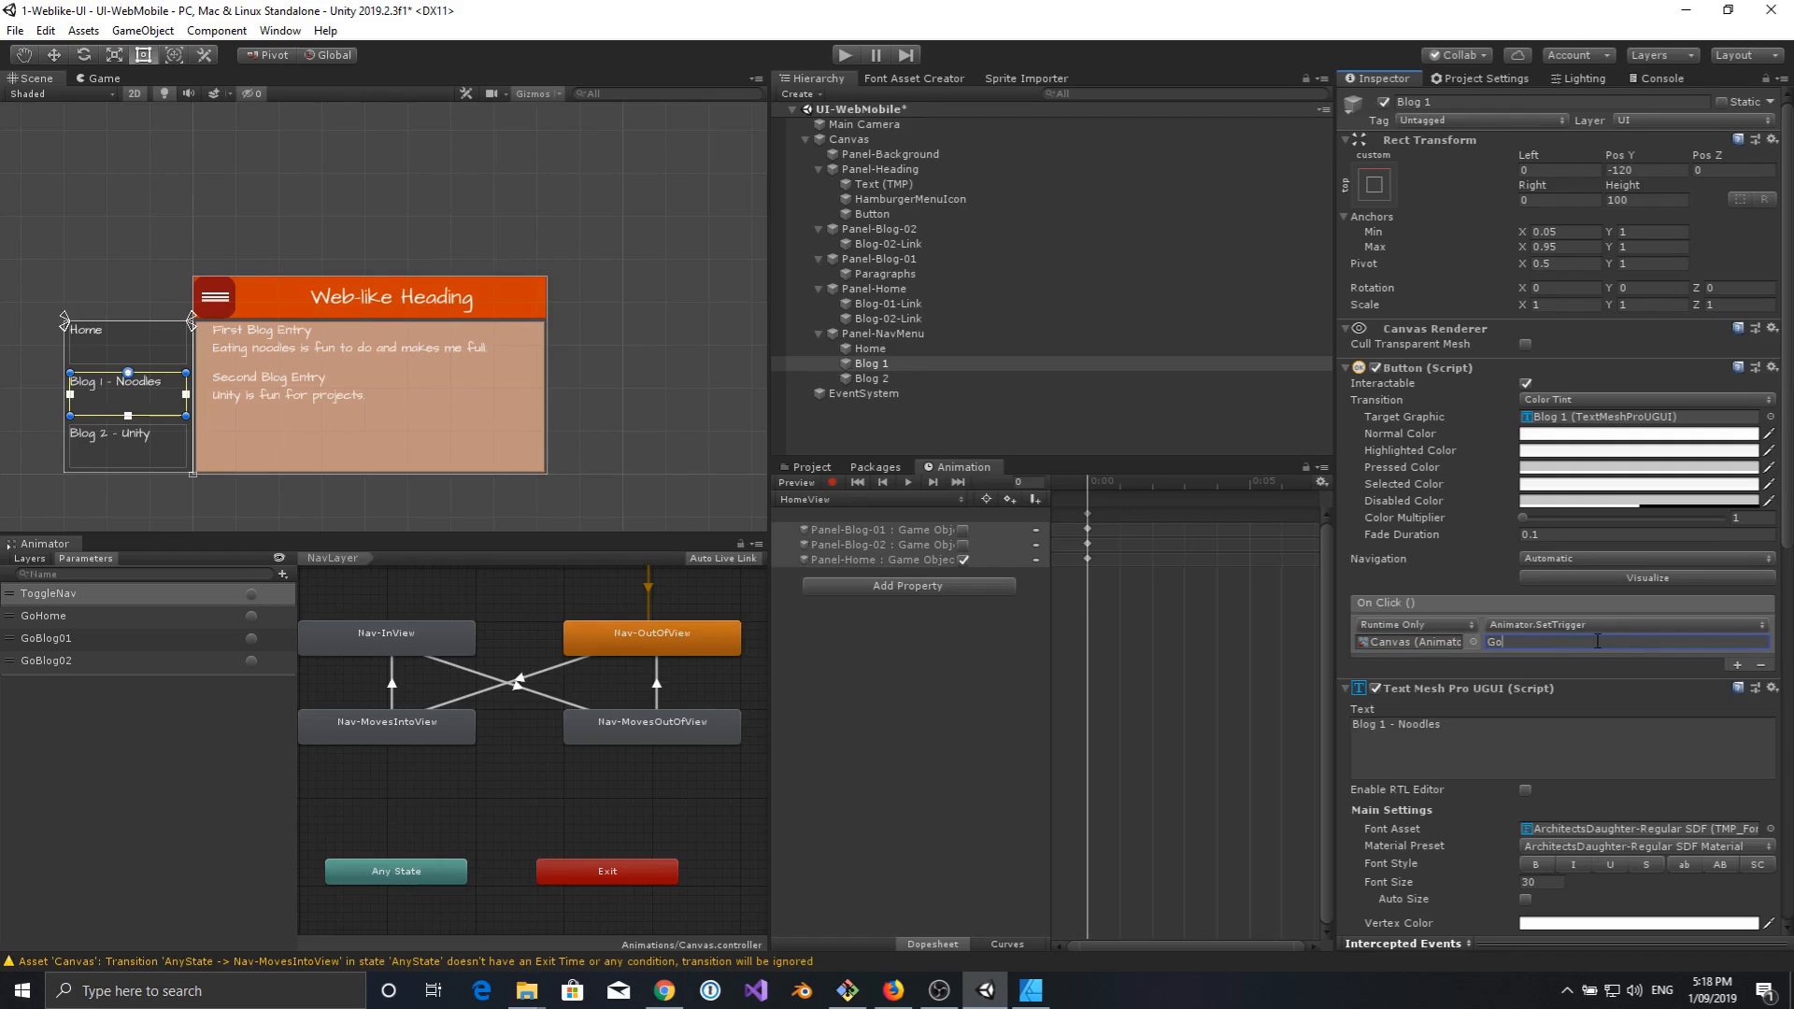
{"action": "type", "text": "GoBlog01"}
Give the Blog 2 link in Panel-NavMenu an On Click event calling the Canvas's Animator.SetTrigger (string) with GoBlog02, and save the scene.
{"action": "left_click", "coordinate": [966, 378]}
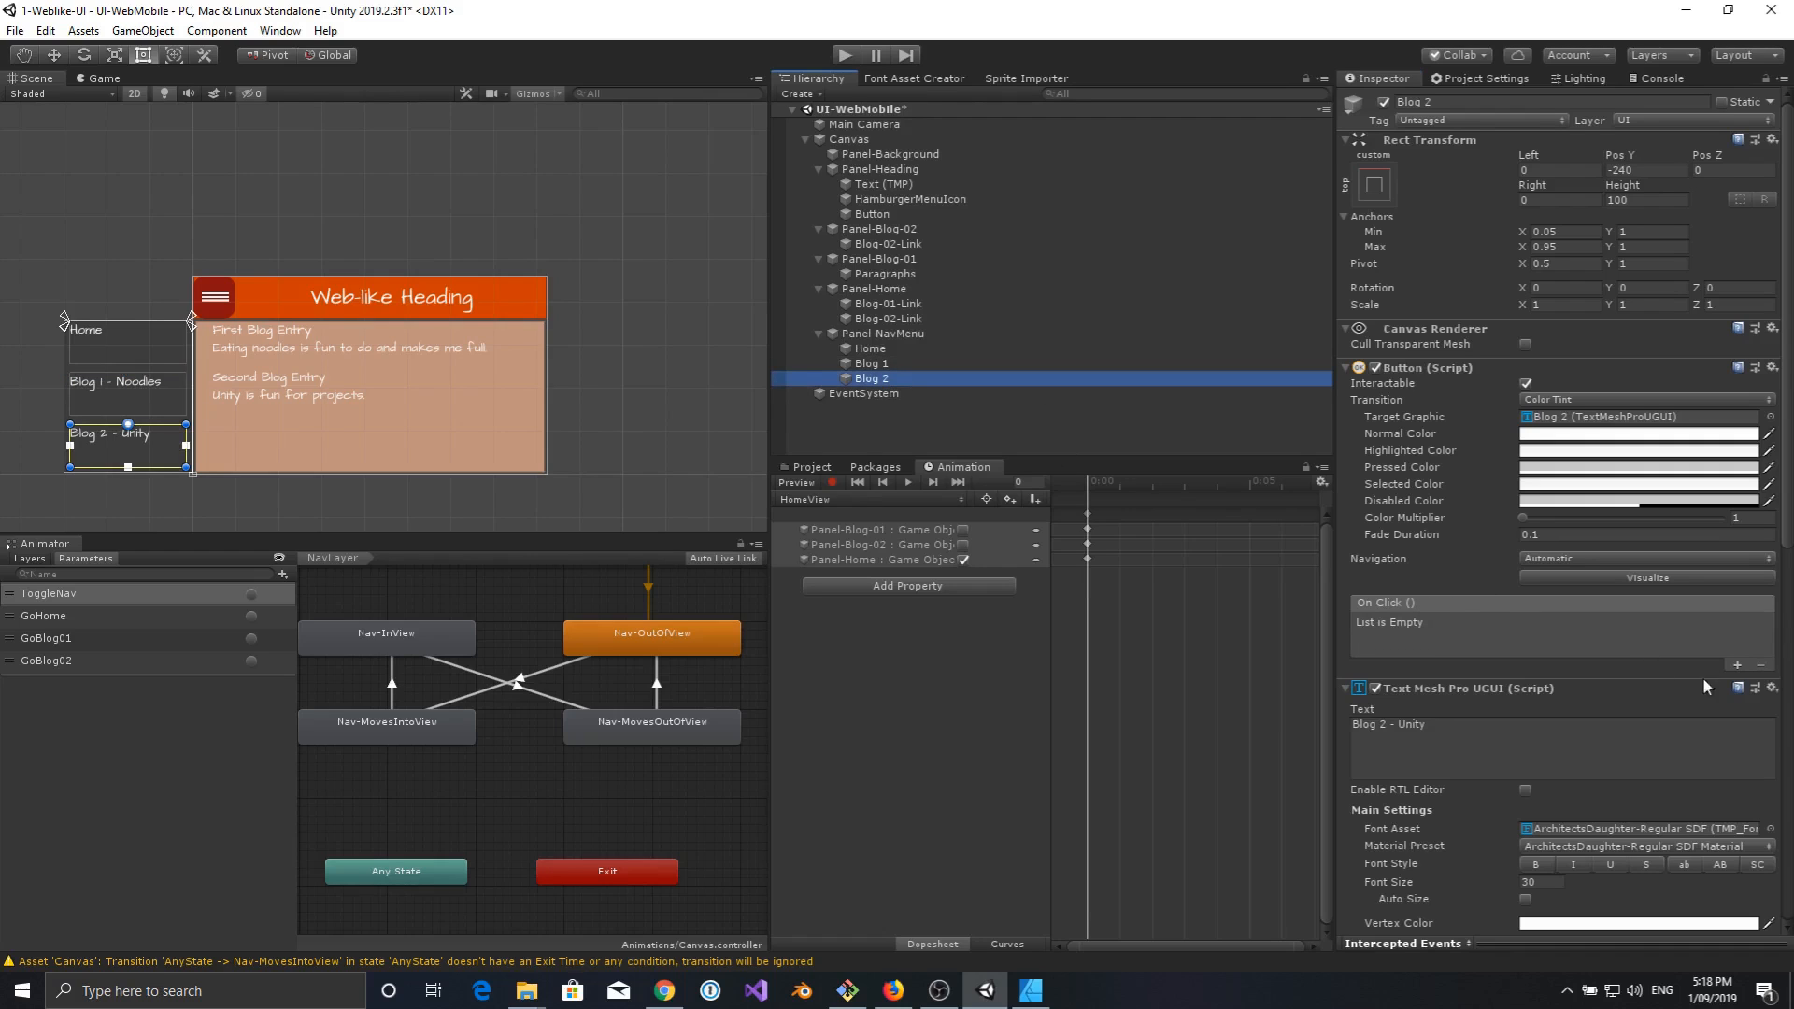
{"action": "left_click", "coordinate": [1738, 665]}
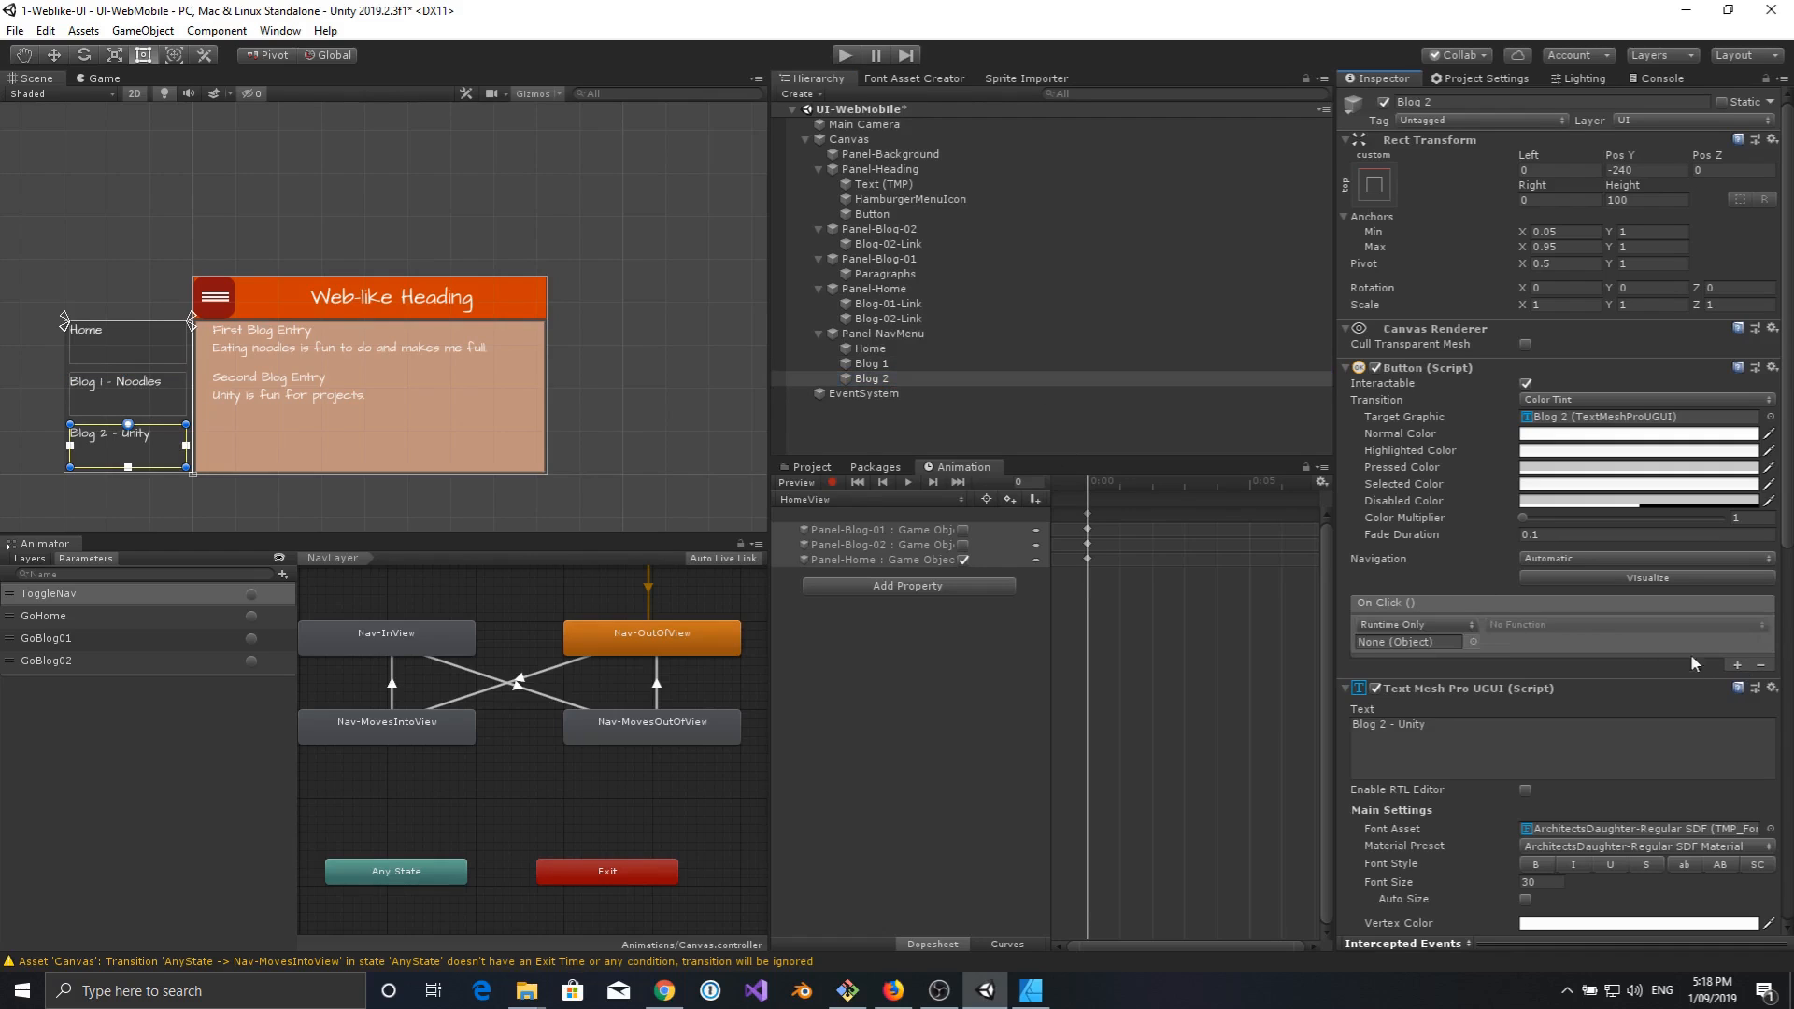
{"action": "left_click", "coordinate": [1473, 642]}
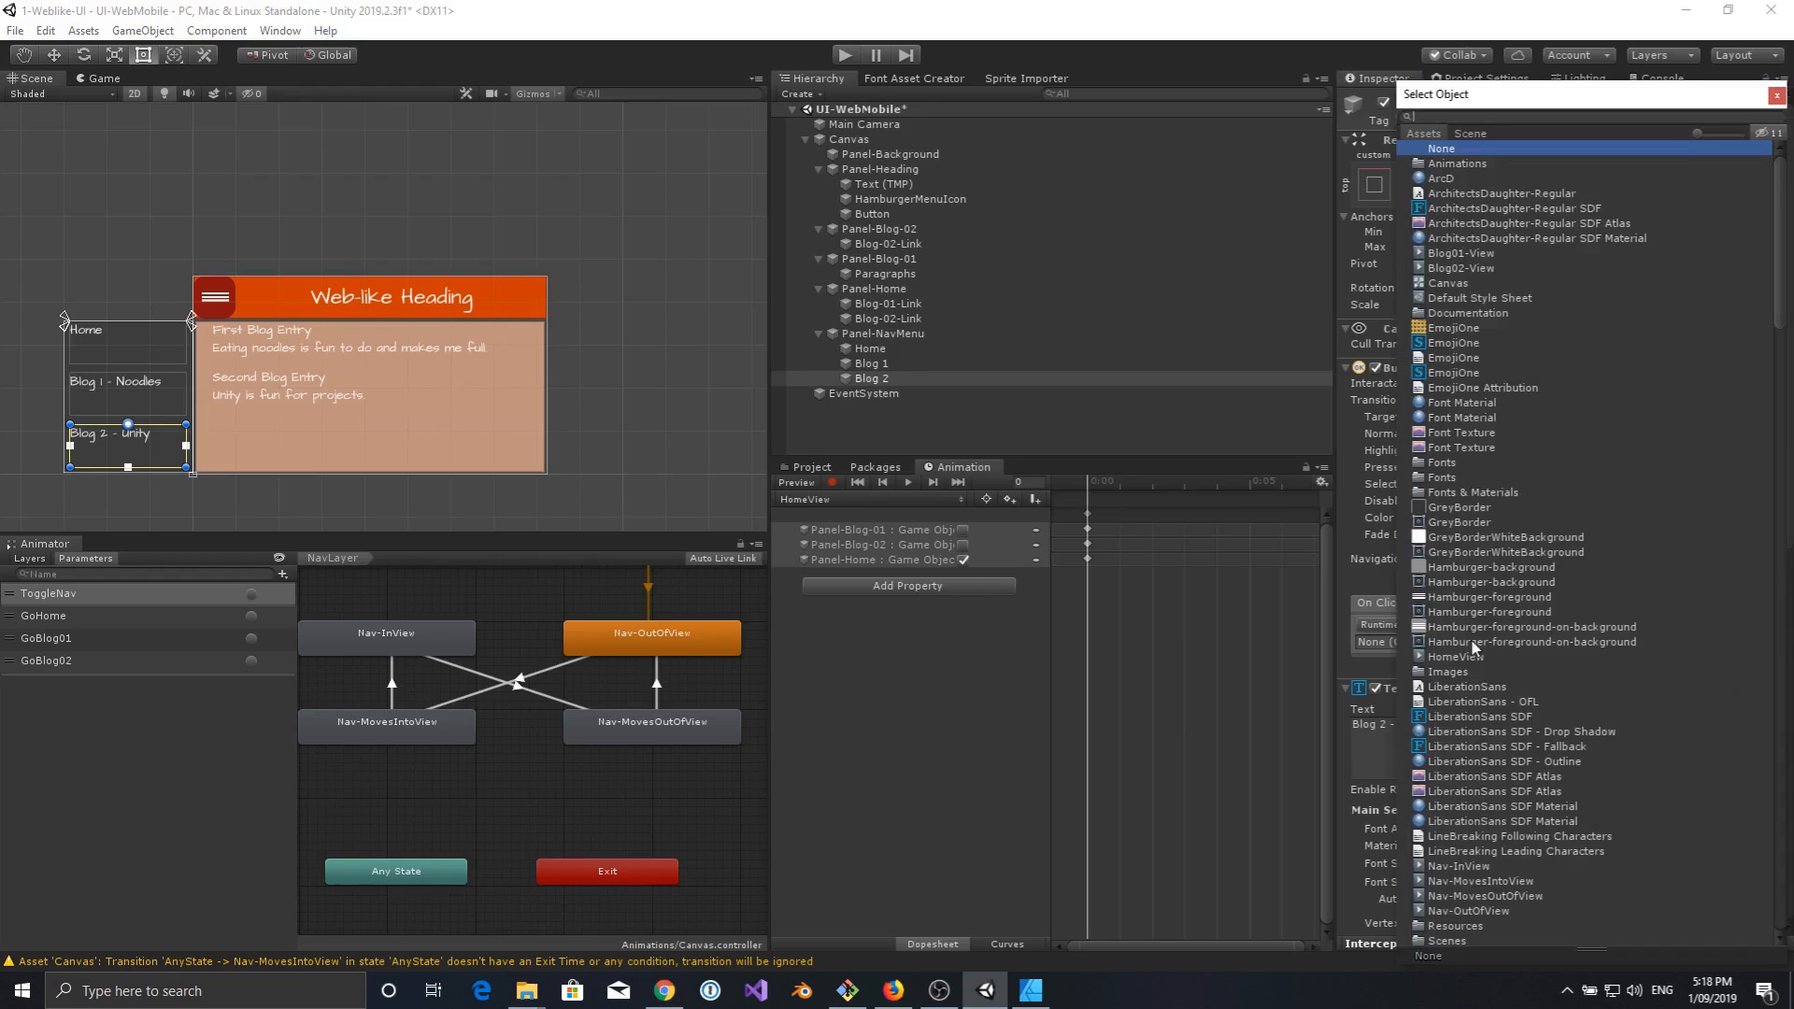
{"action": "left_click", "coordinate": [1473, 134]}
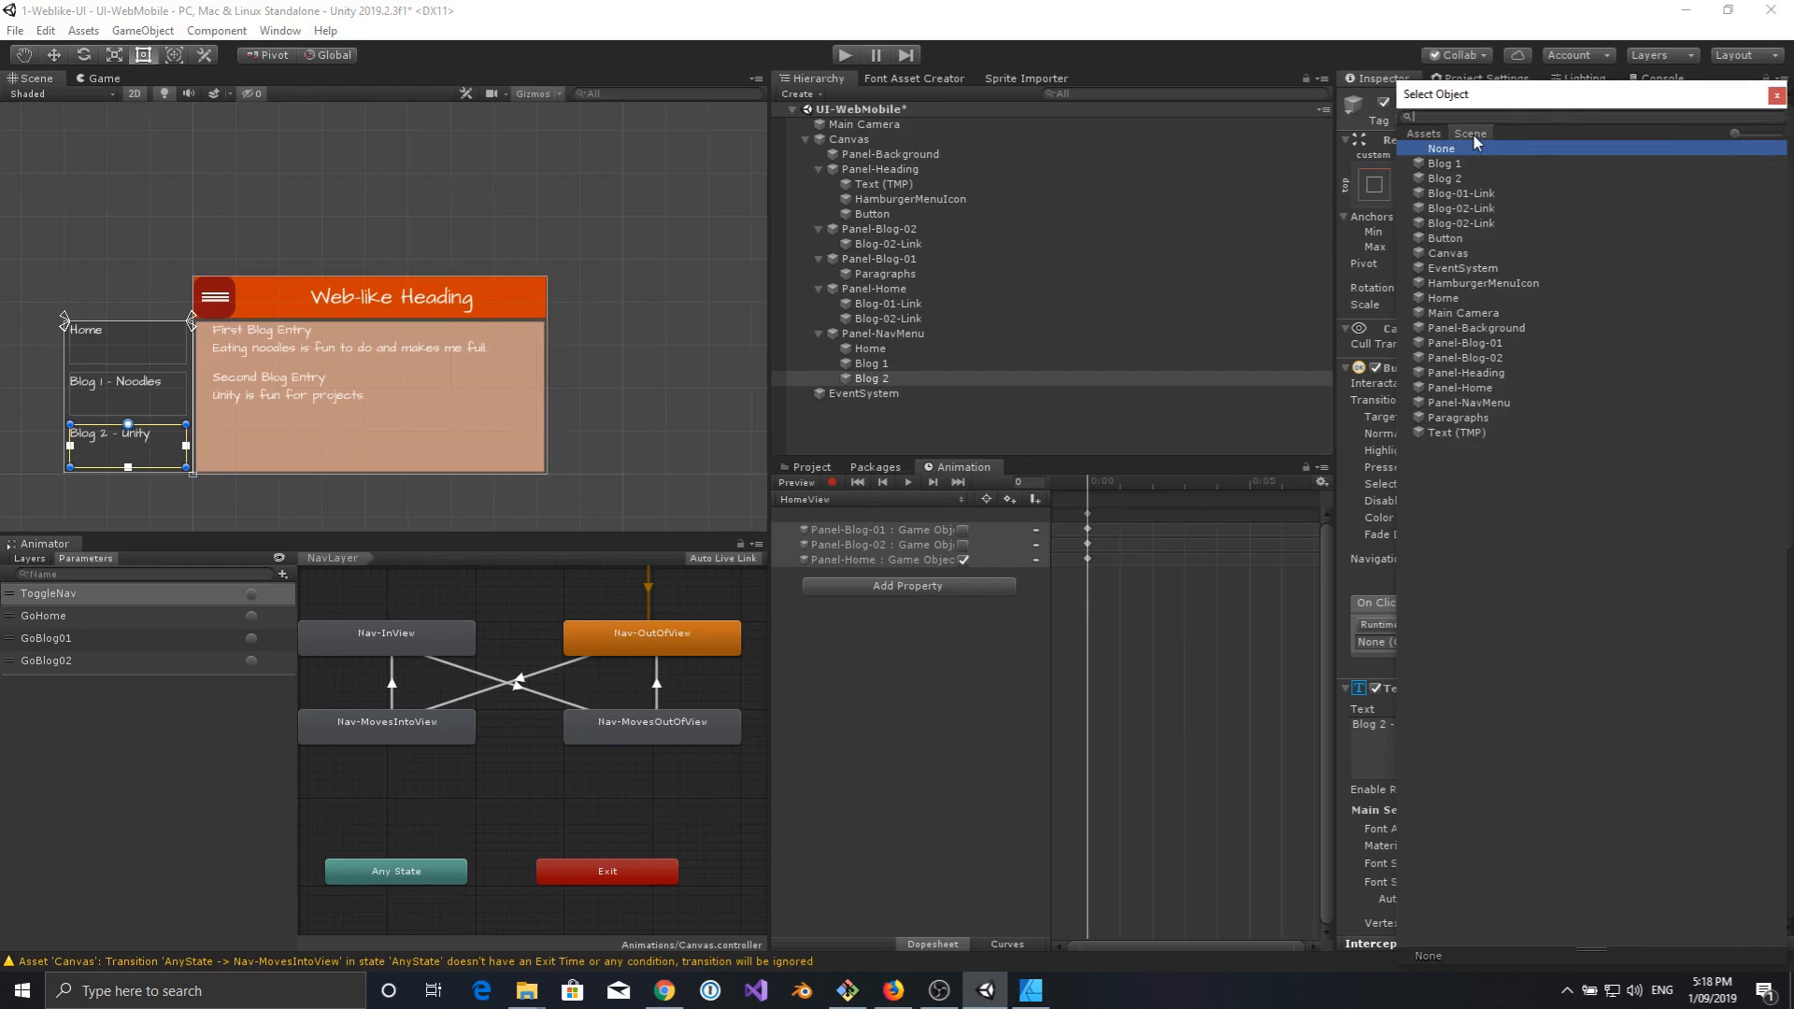
{"action": "left_click", "coordinate": [1454, 252]}
{"action": "double_click", "coordinate": [1454, 252]}
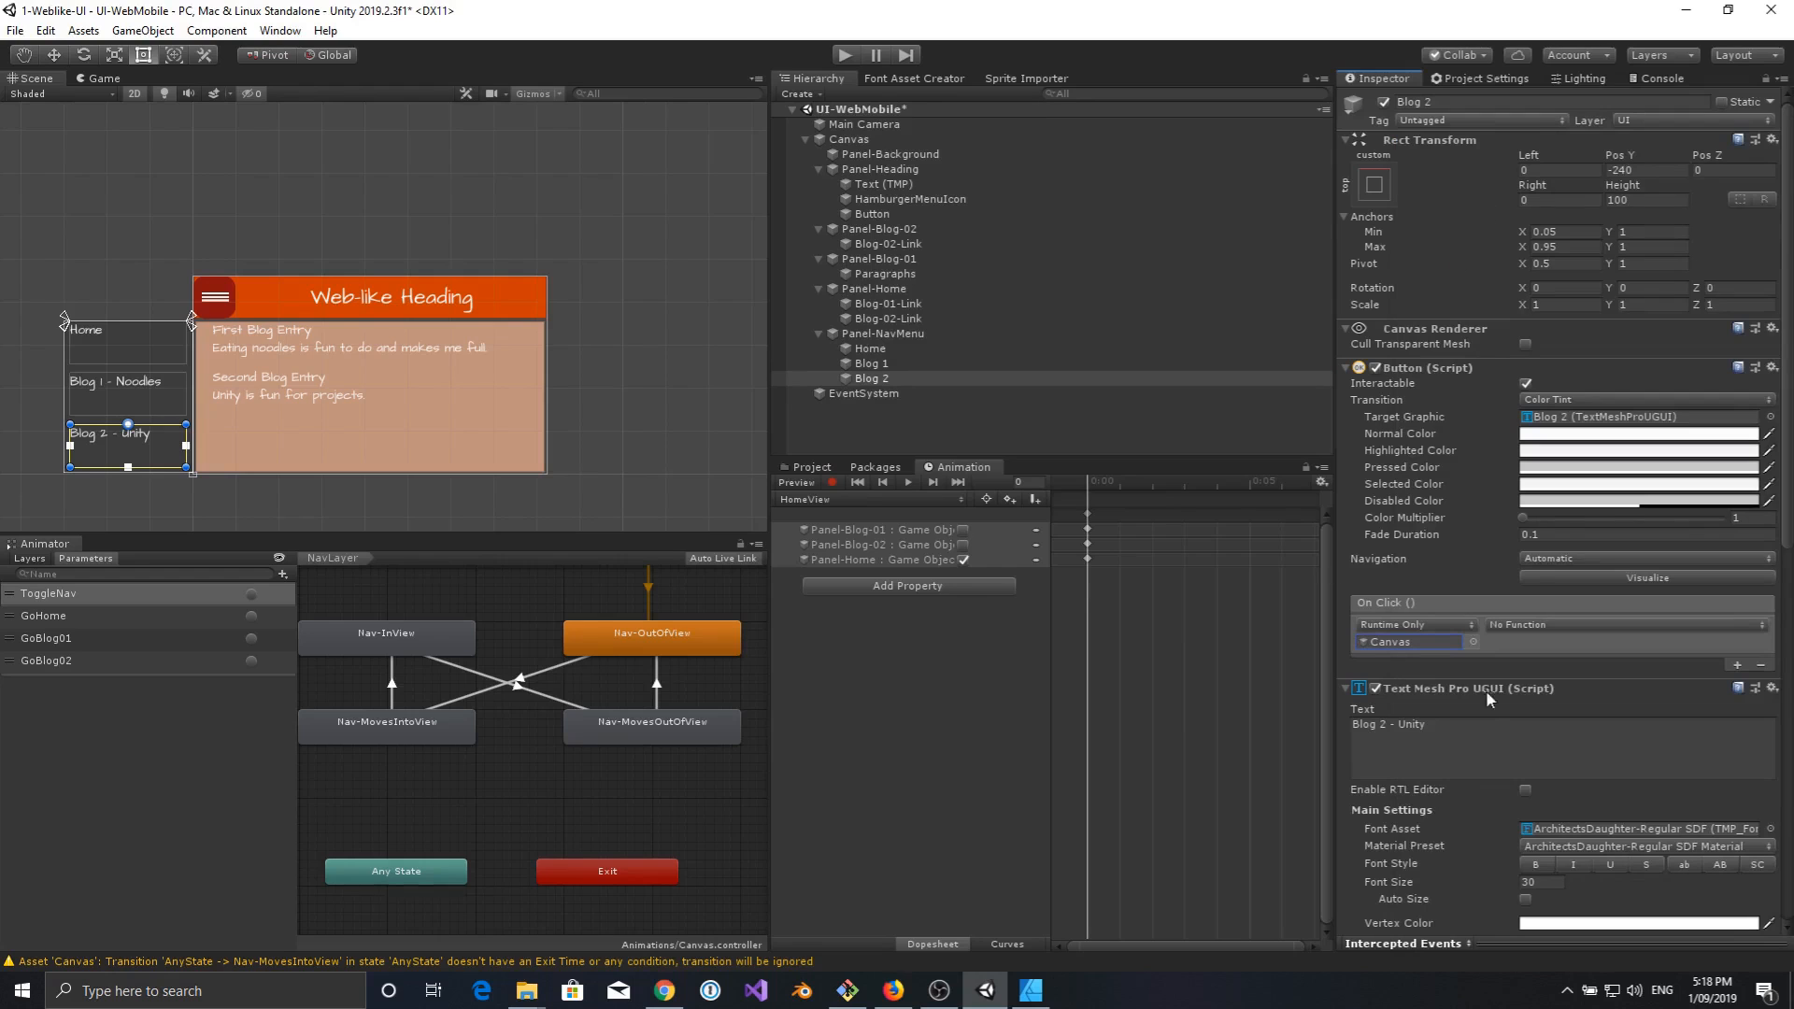
{"action": "left_click", "coordinate": [1529, 621]}
{"action": "mouse_move", "coordinate": [1557, 767]}
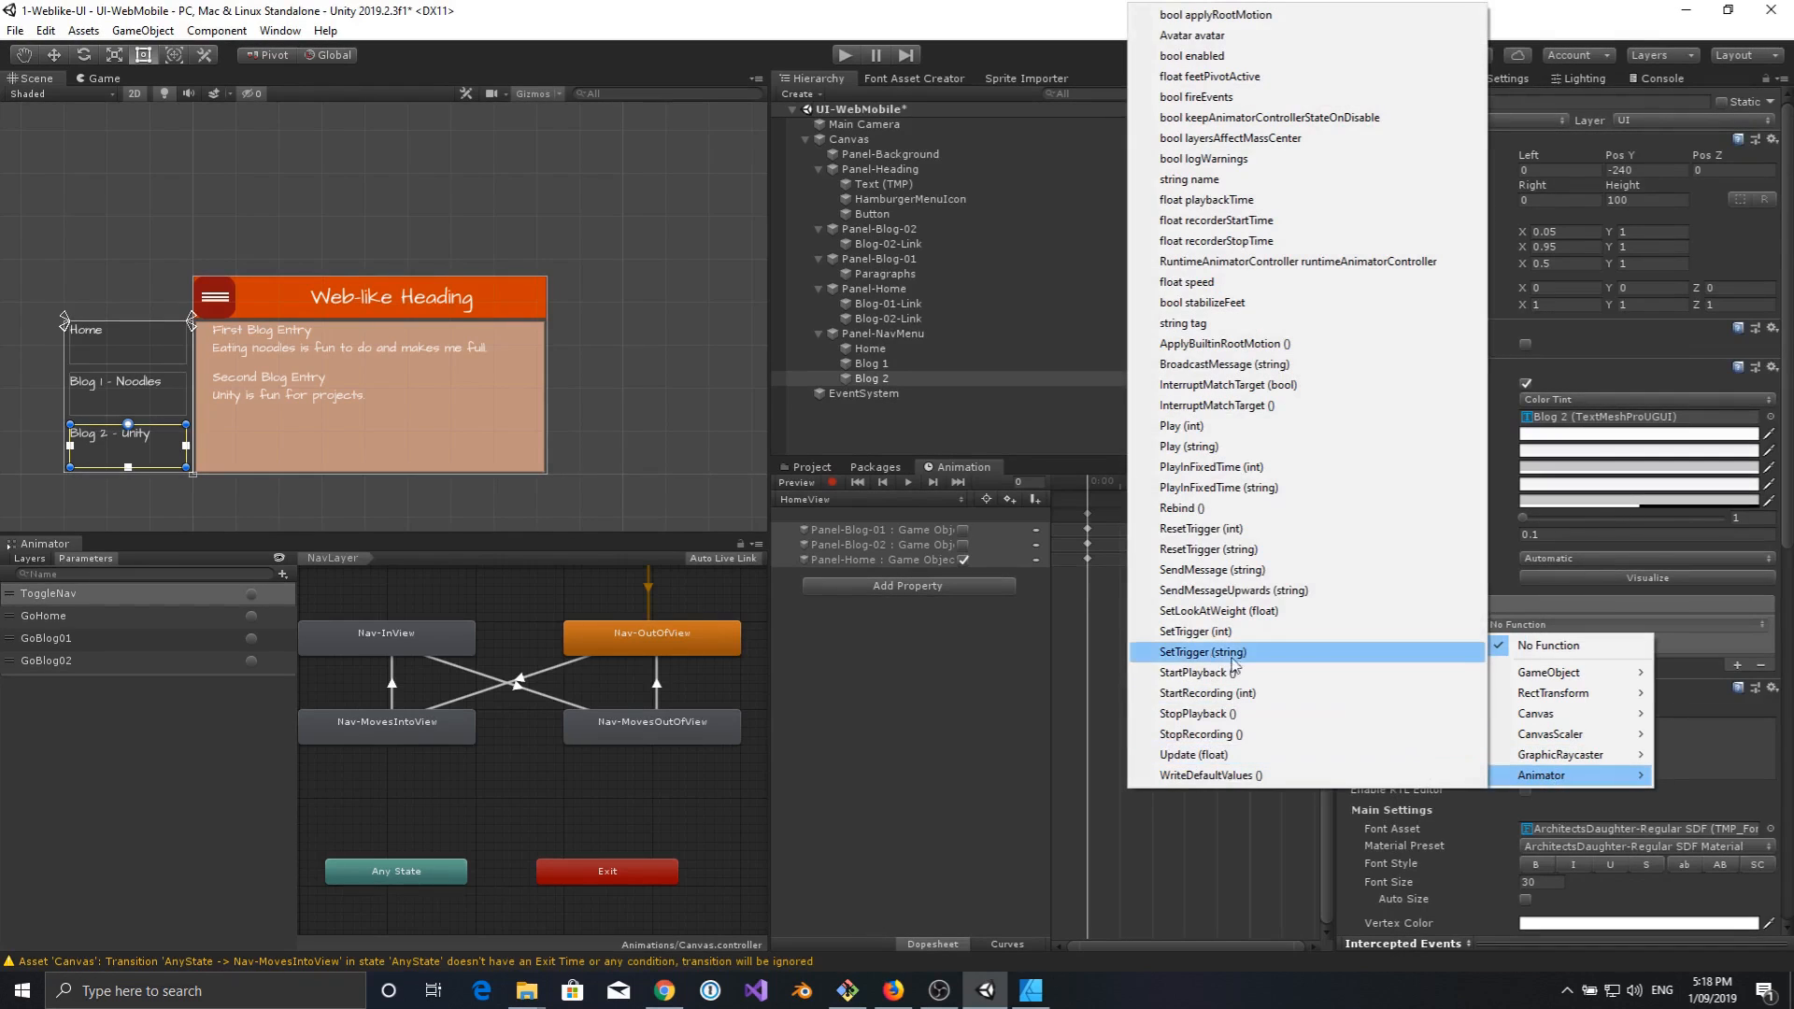
{"action": "left_click", "coordinate": [1206, 652]}
{"action": "left_click", "coordinate": [1512, 631]}
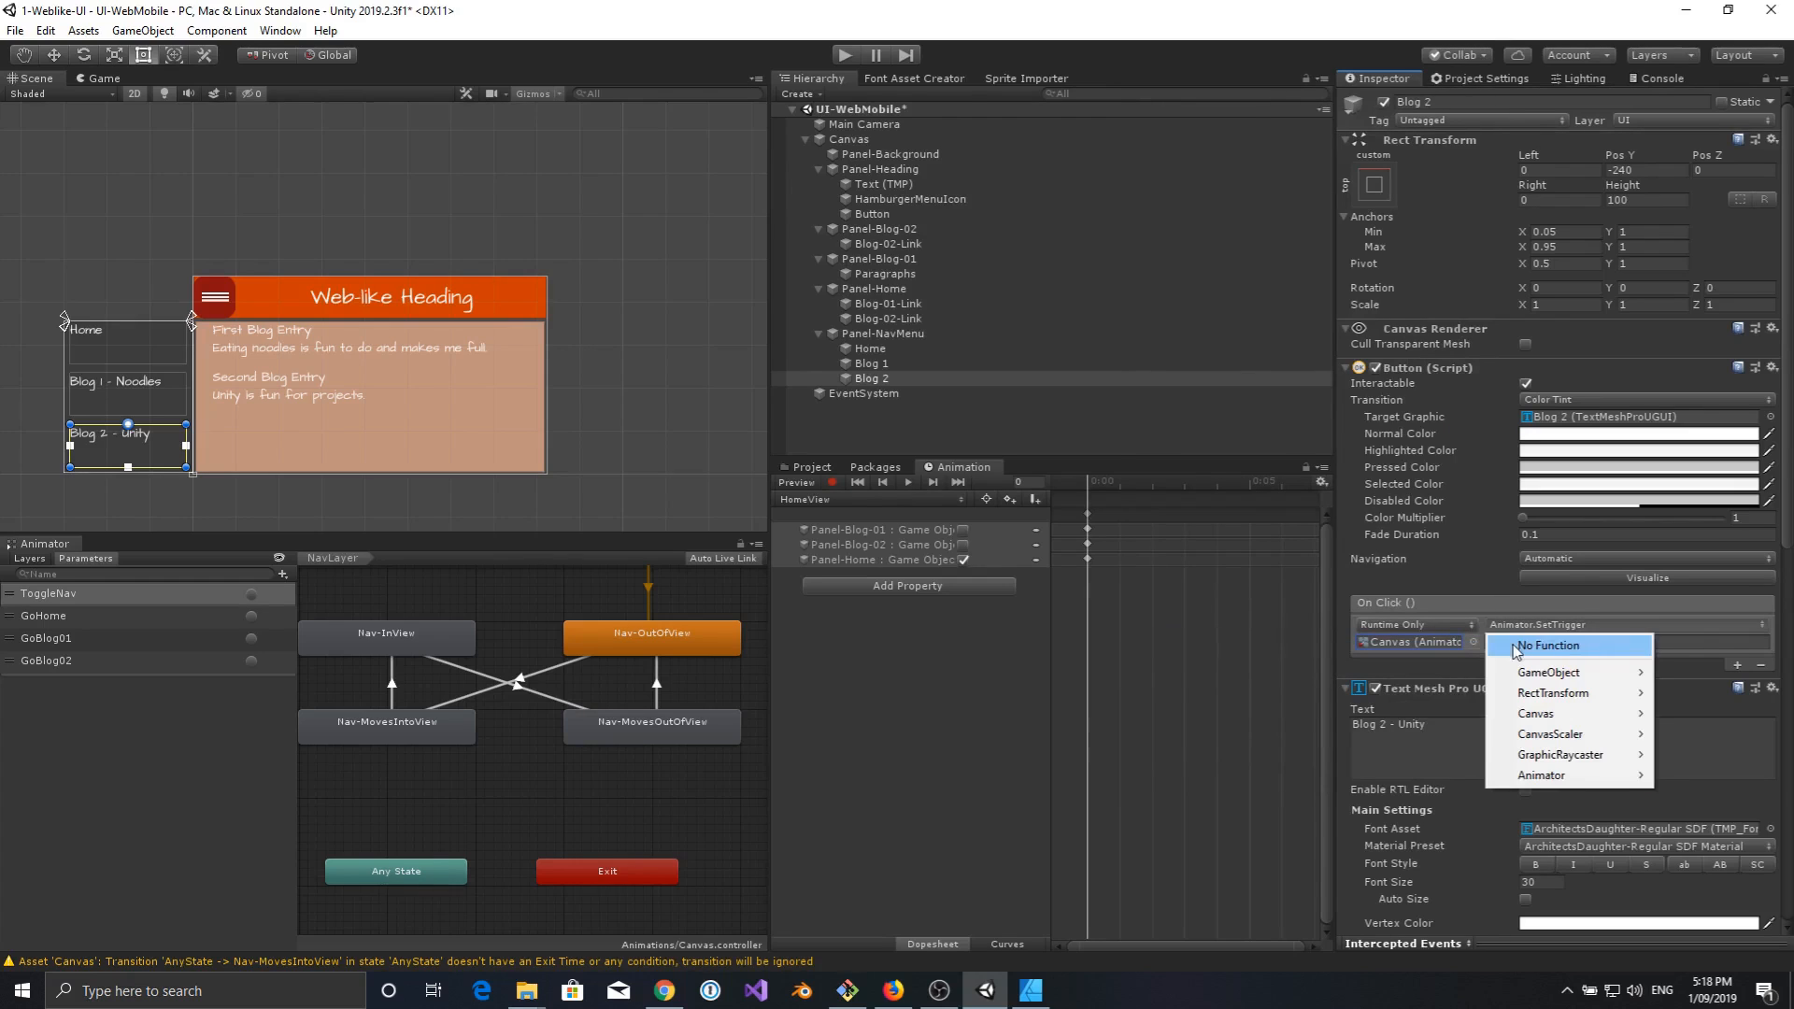
{"action": "left_click", "coordinate": [1704, 642]}
{"action": "left_click", "coordinate": [1604, 646]}
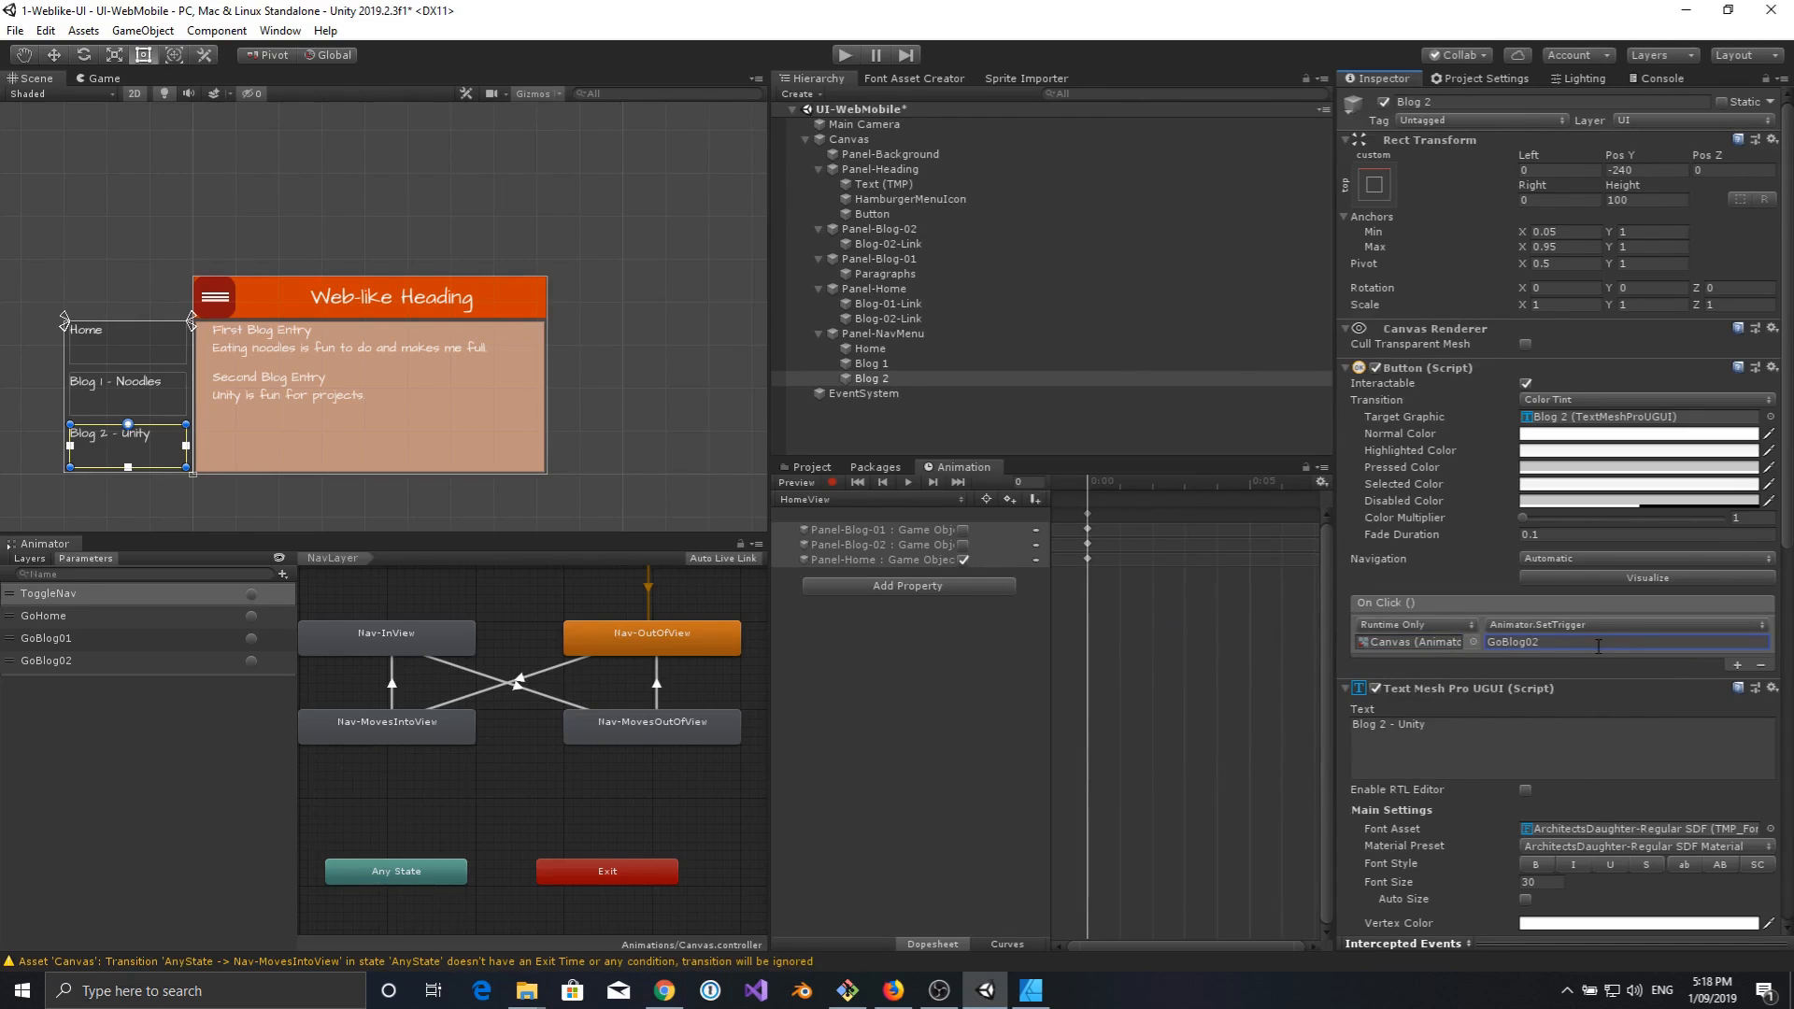
{"action": "key", "text": "ctrl+s"}
Run the scene, open the first blog entry, return home through the navigation menu, and open the second blog entry.
{"action": "left_click_drag", "start_coordinate": [610, 529], "coordinate": [610, 613]}
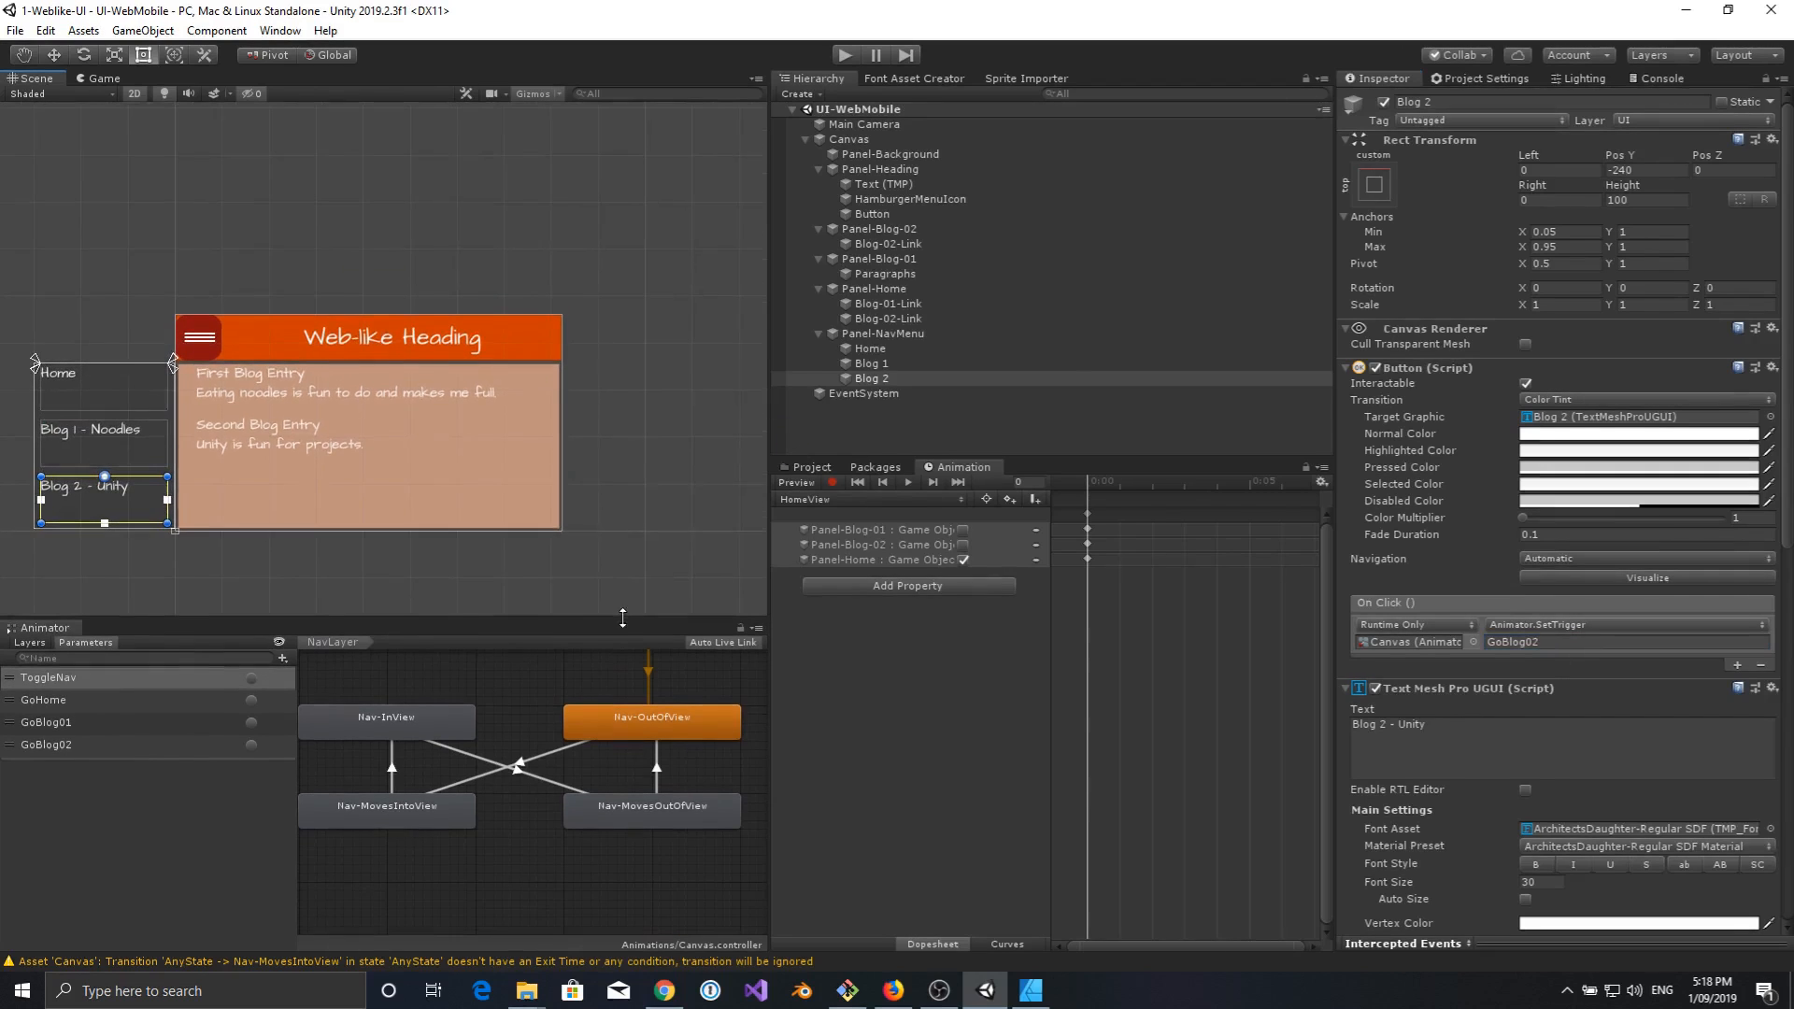
{"action": "left_click", "coordinate": [844, 55]}
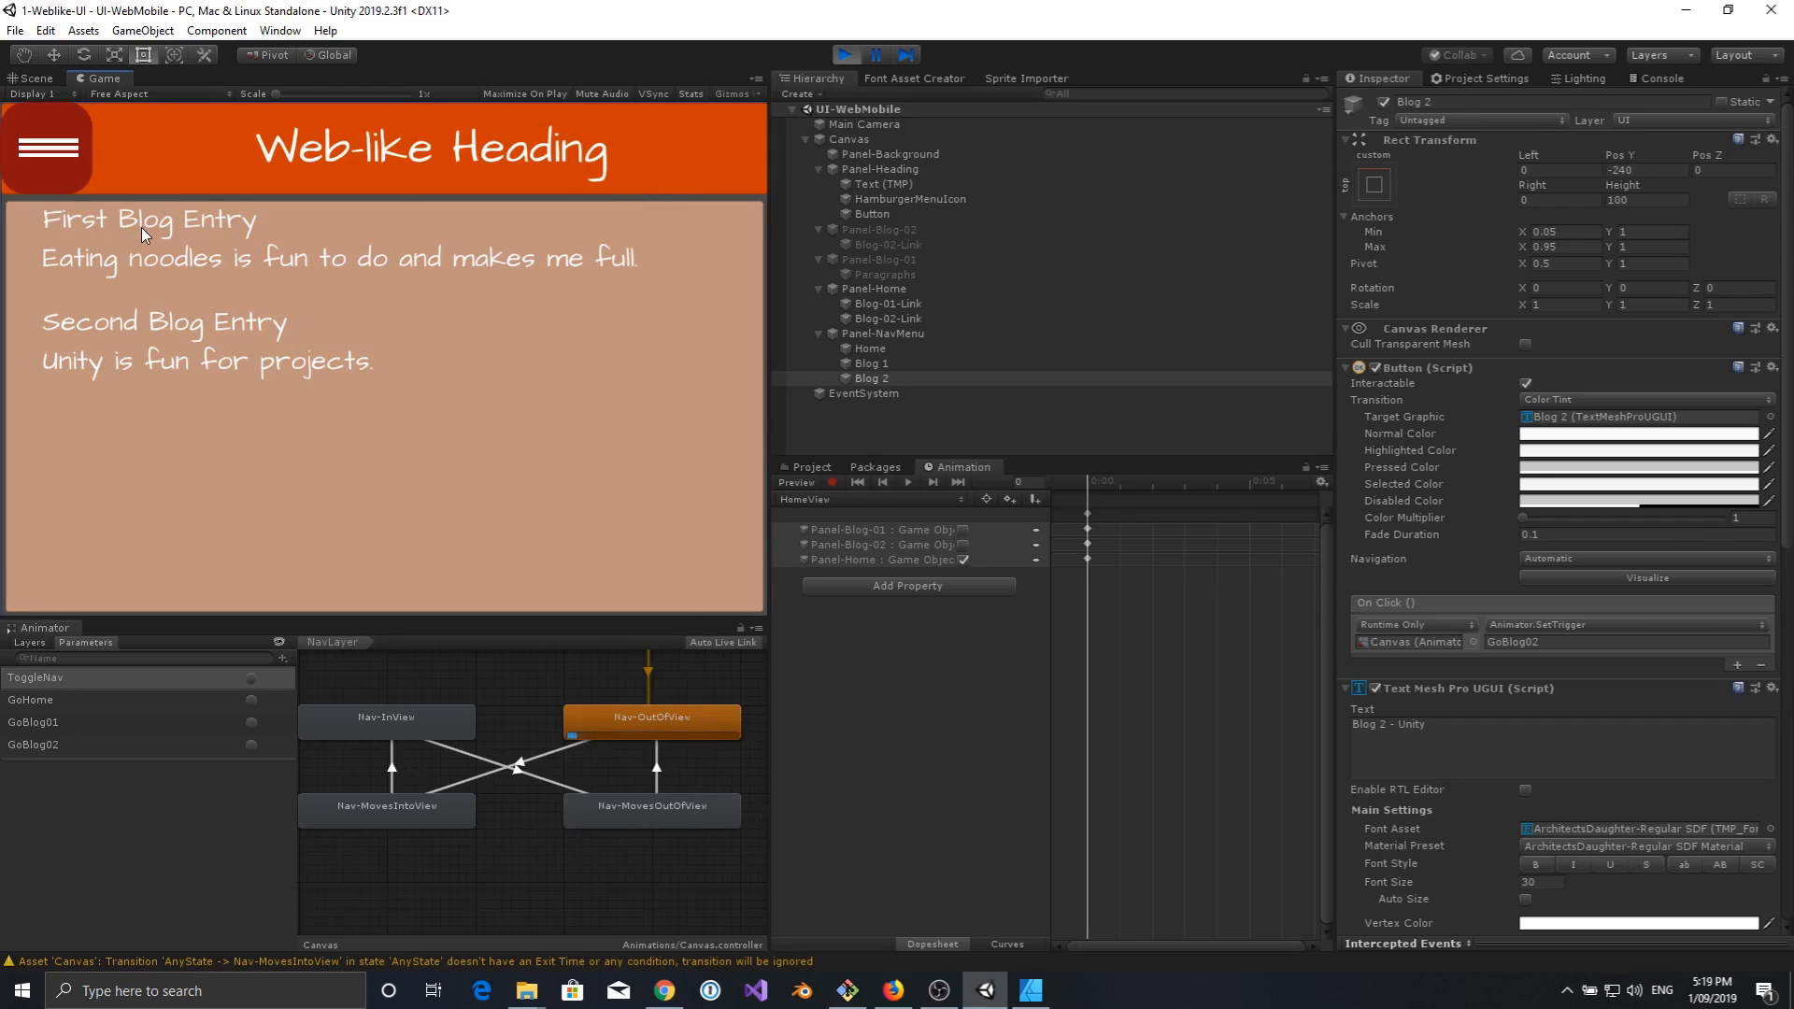
{"action": "left_click", "coordinate": [142, 227]}
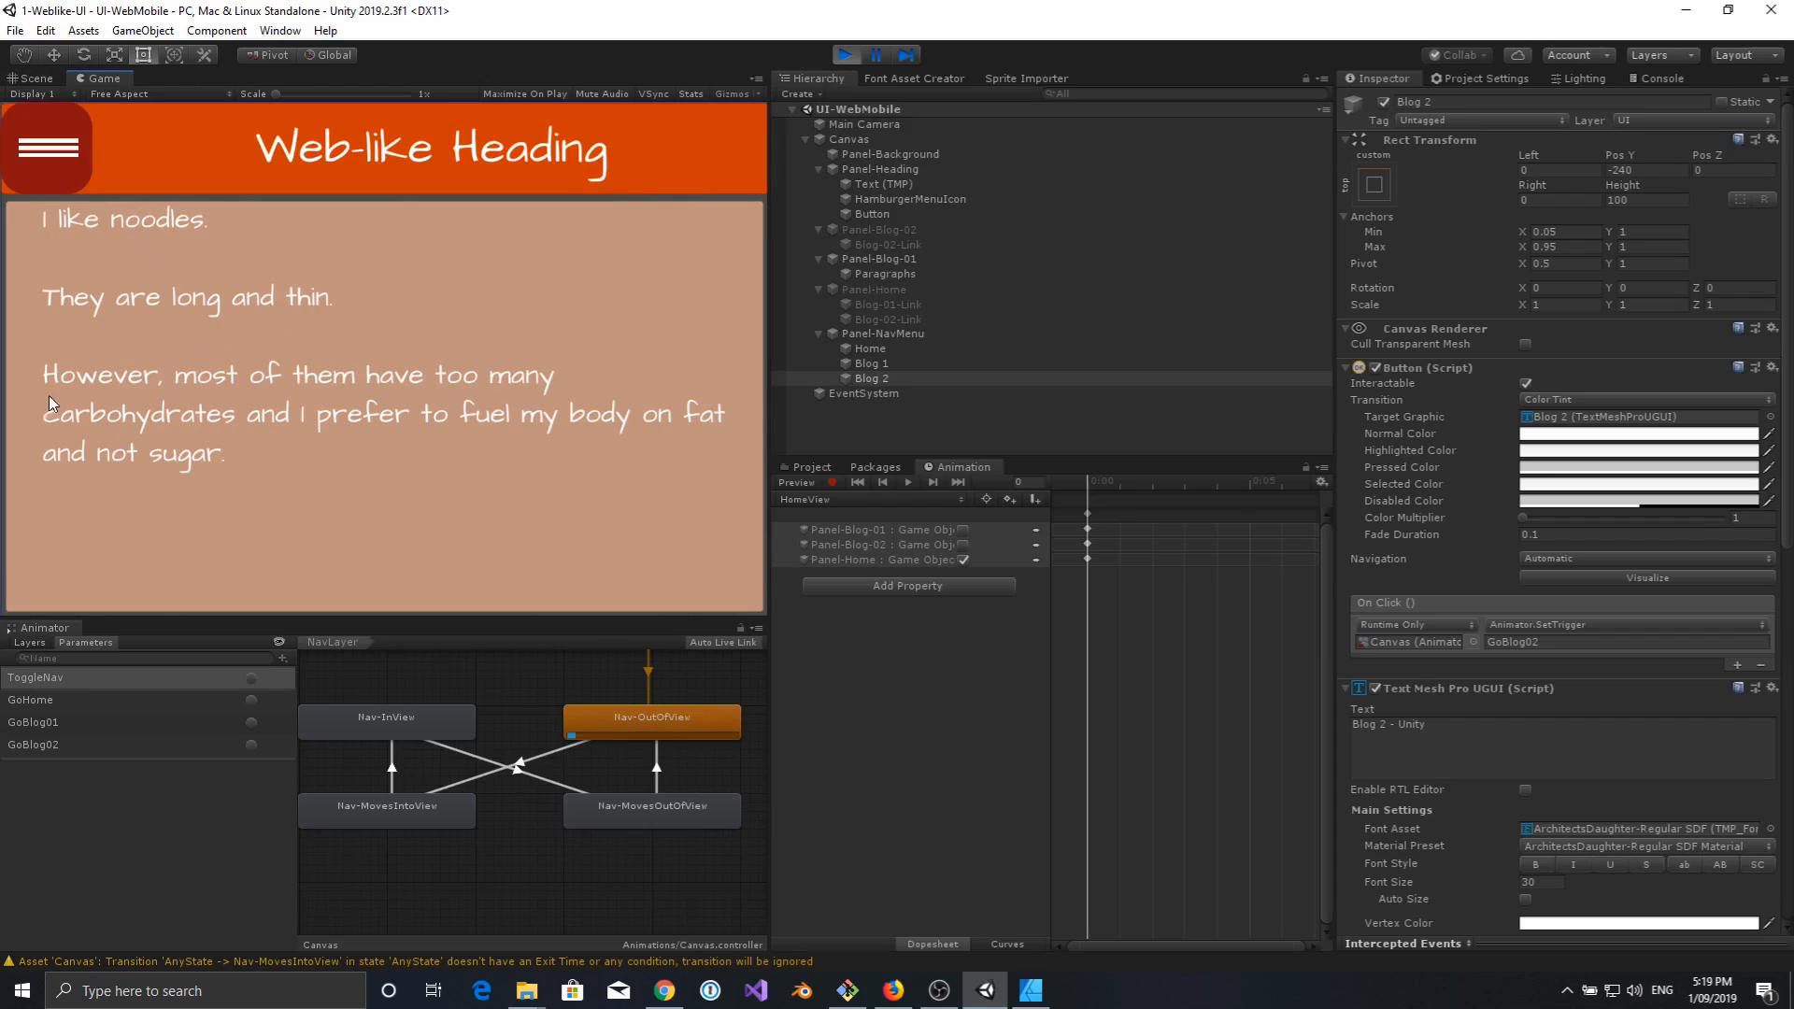
{"action": "left_click", "coordinate": [56, 159]}
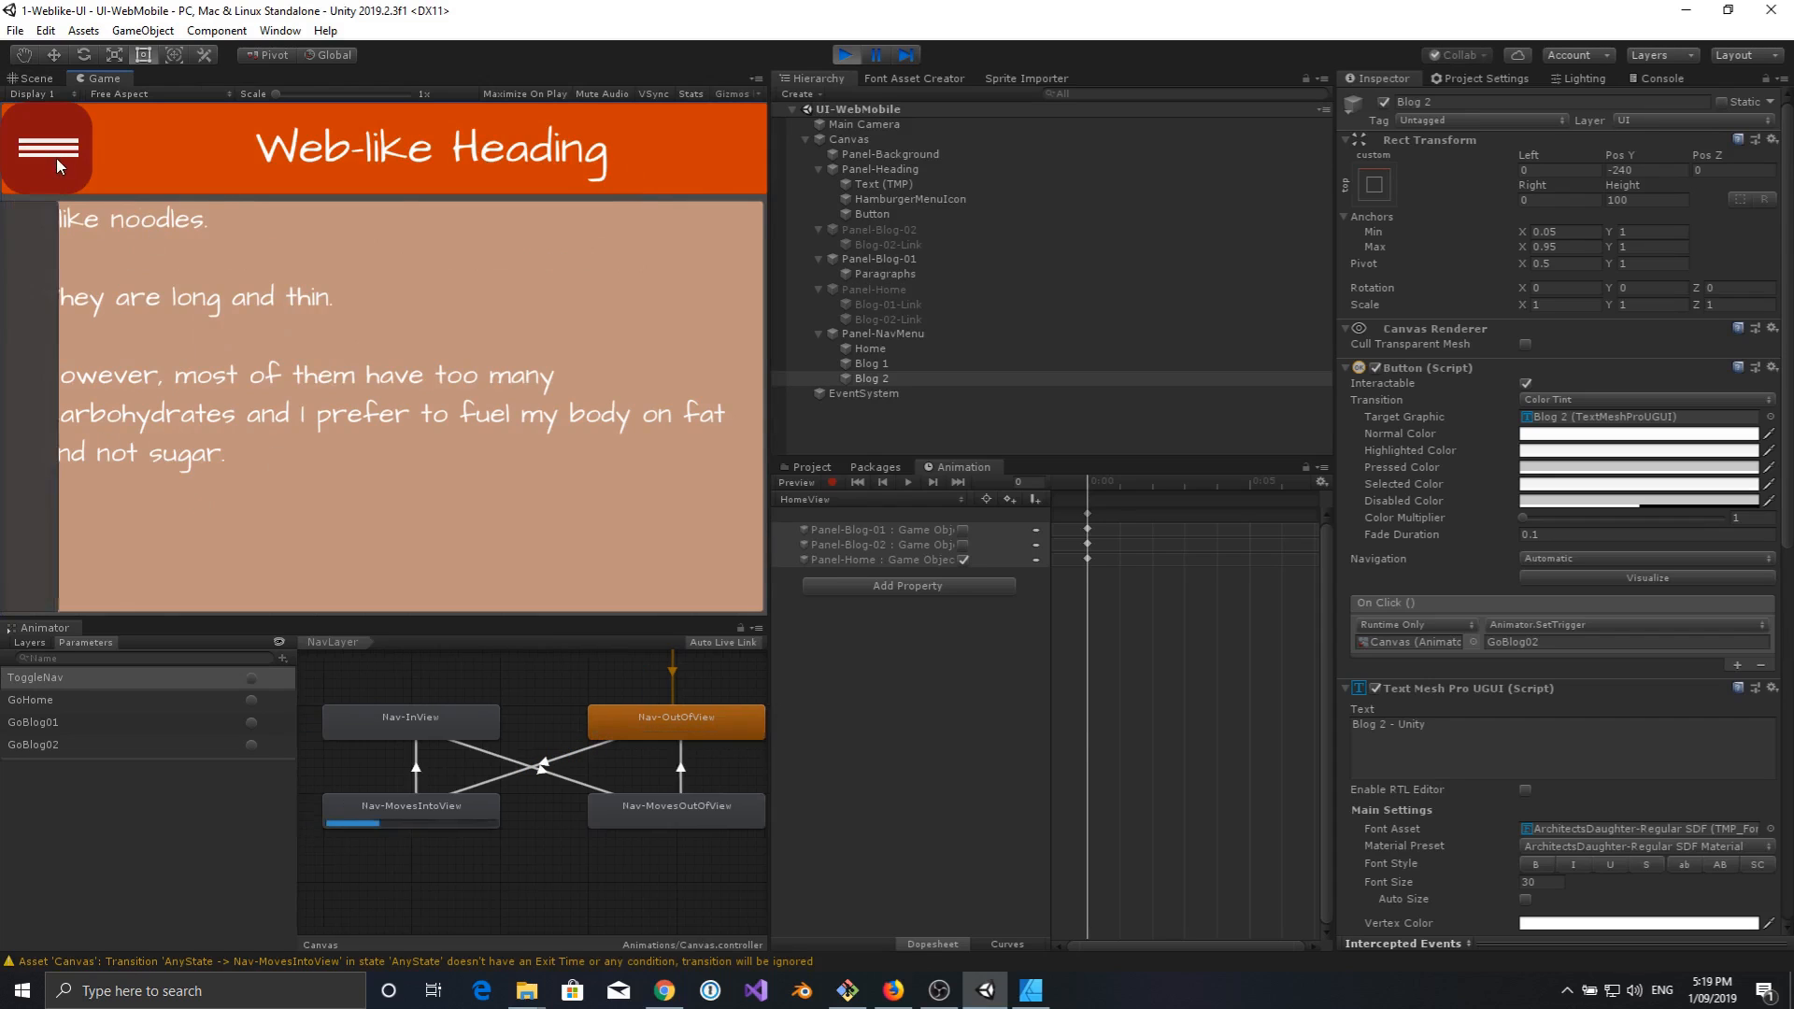
{"action": "left_click", "coordinate": [49, 223]}
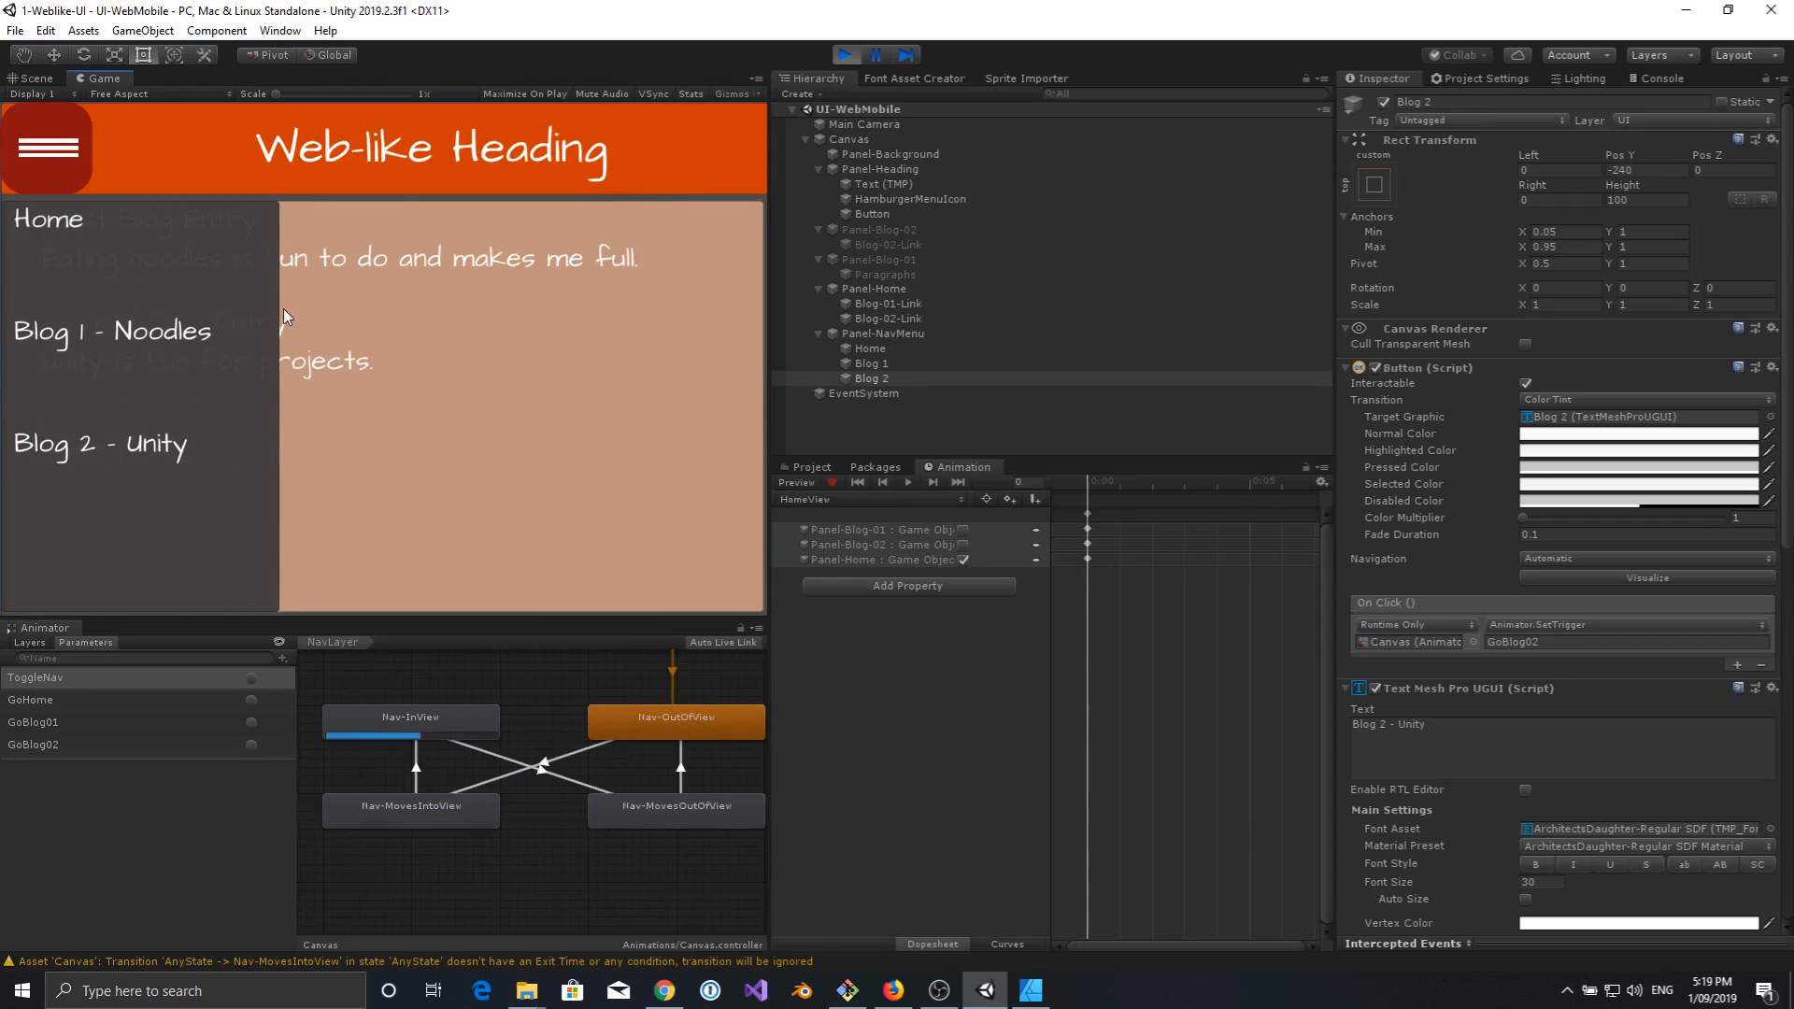
{"action": "left_click", "coordinate": [43, 161]}
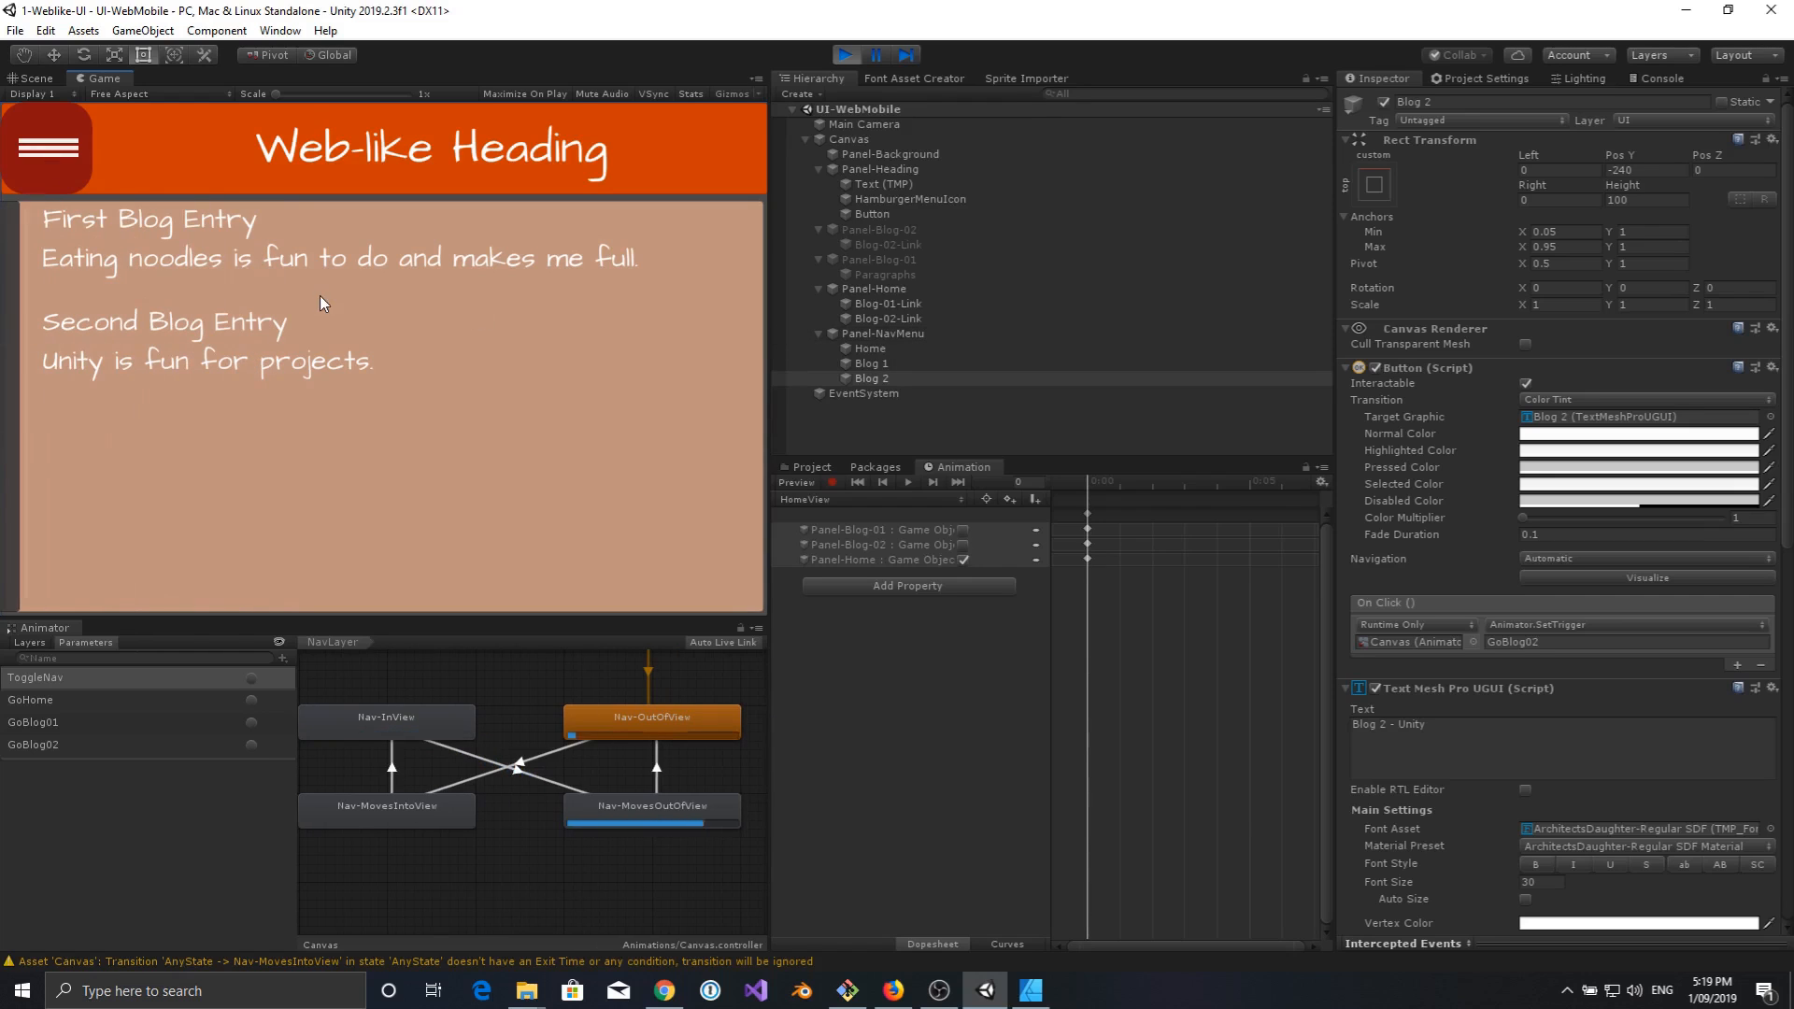
{"action": "left_click", "coordinate": [189, 318]}
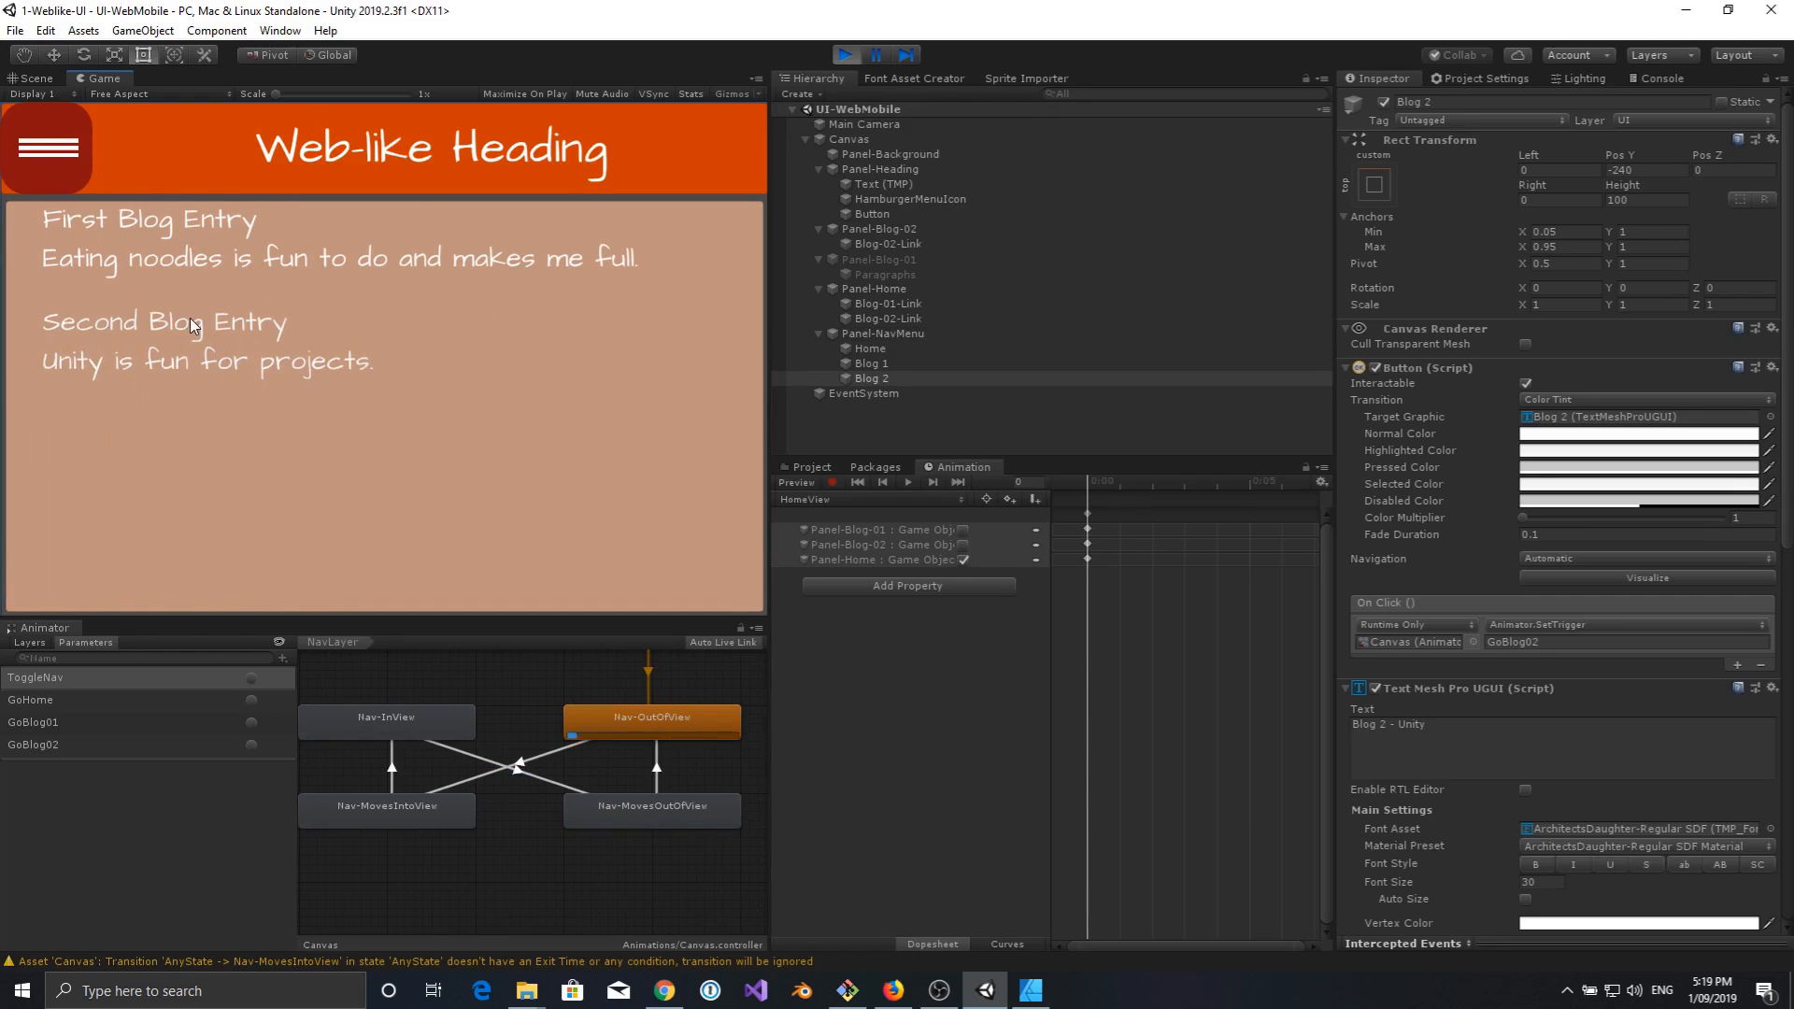
Test the Blog 1, Blog 2 and Home links in the navigation menu, hide the menu, and stop play mode.
{"action": "left_click", "coordinate": [55, 155]}
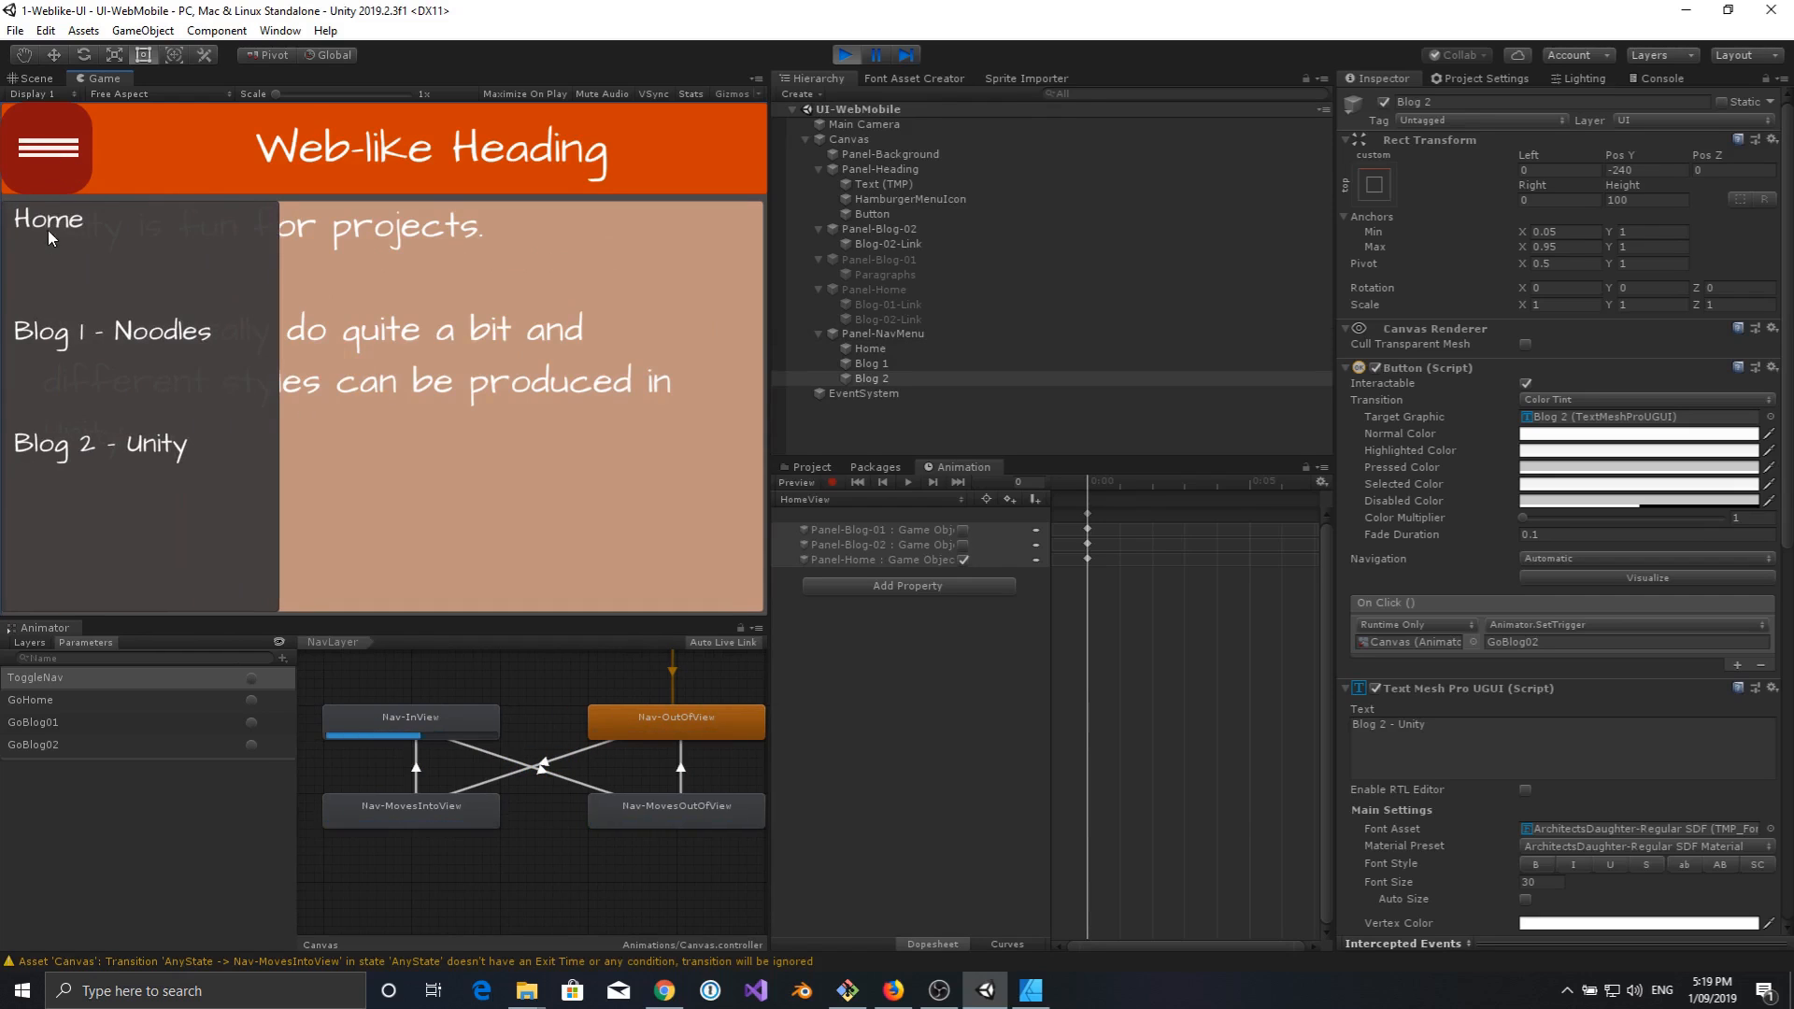
{"action": "left_click", "coordinate": [84, 332]}
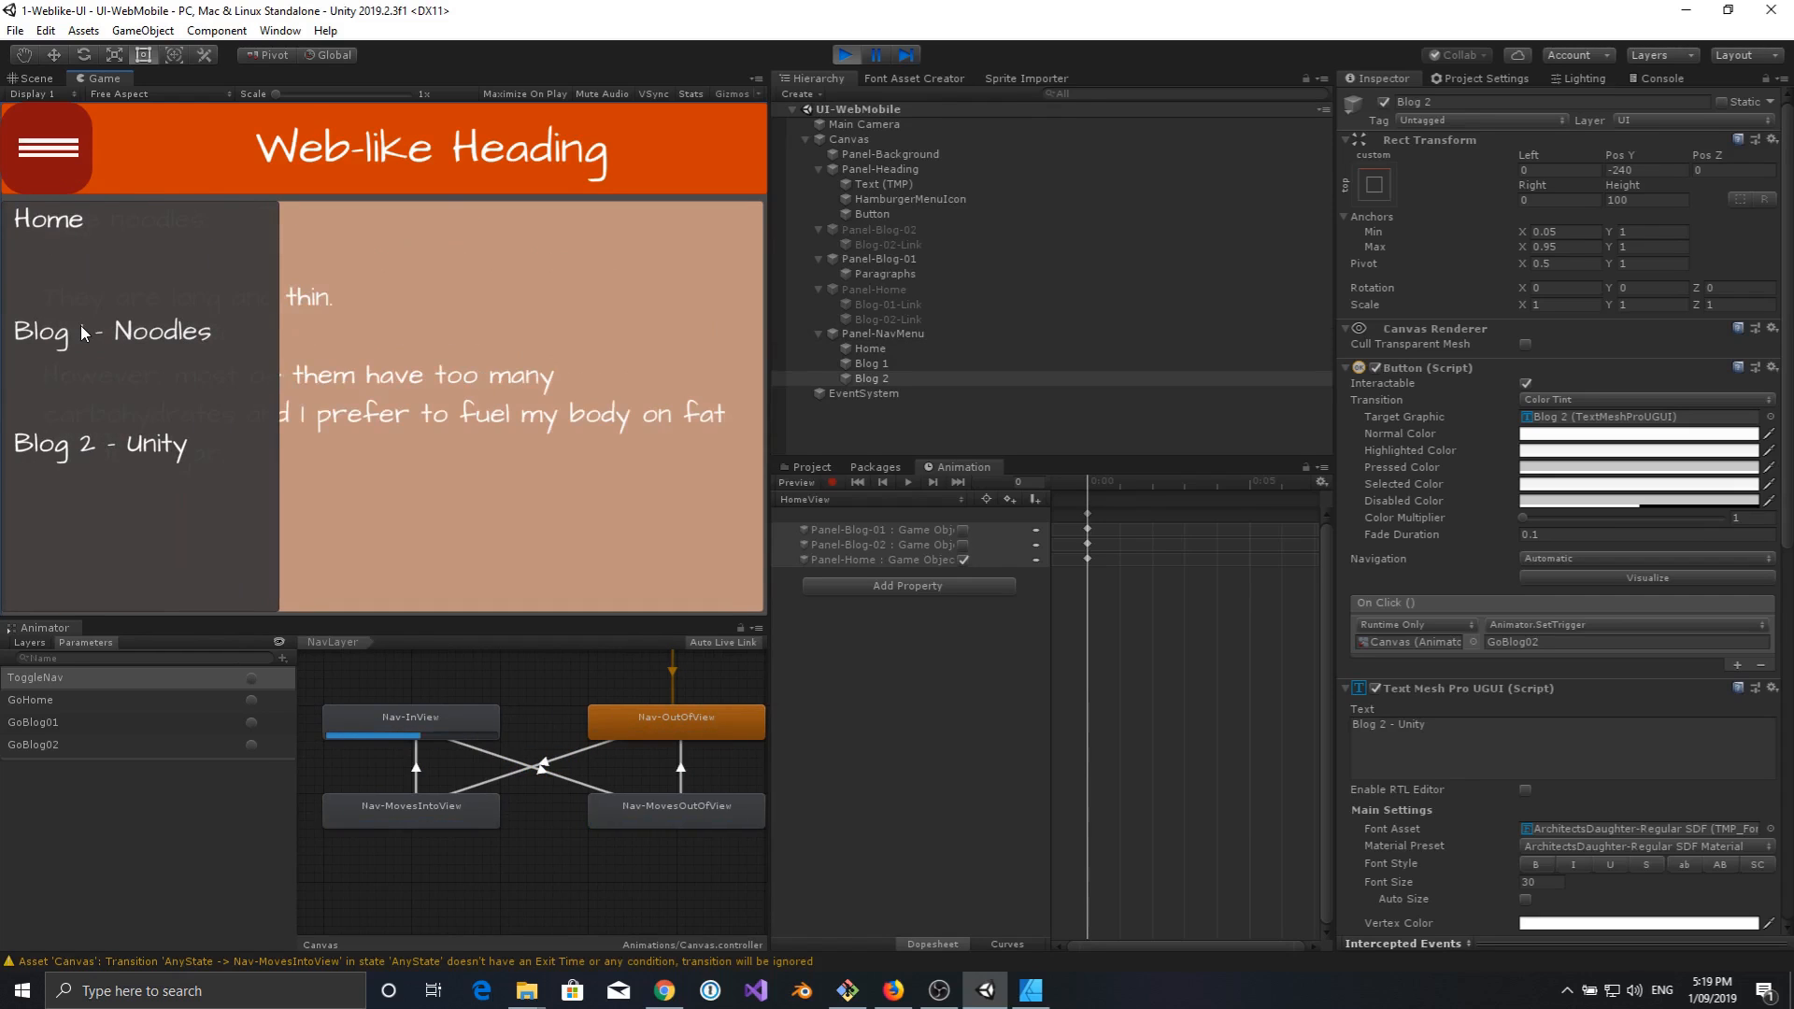
{"action": "left_click", "coordinate": [86, 446]}
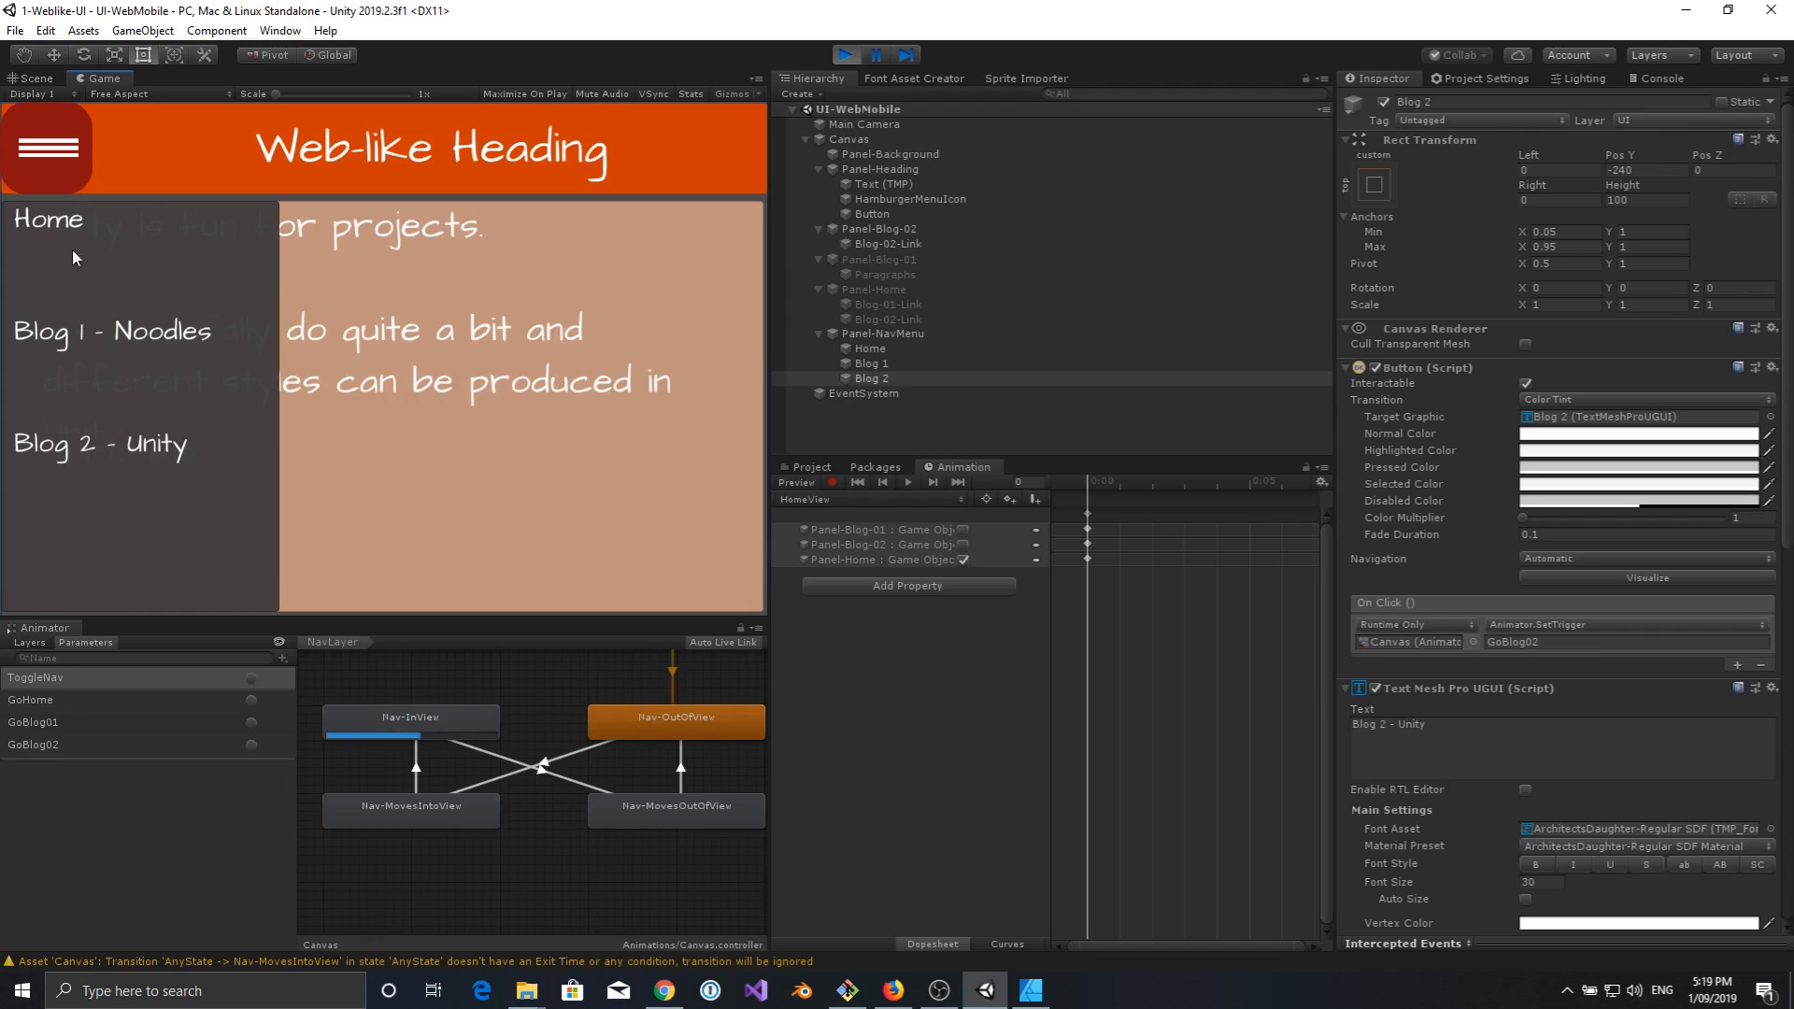
{"action": "left_click", "coordinate": [52, 219]}
{"action": "left_click", "coordinate": [53, 161]}
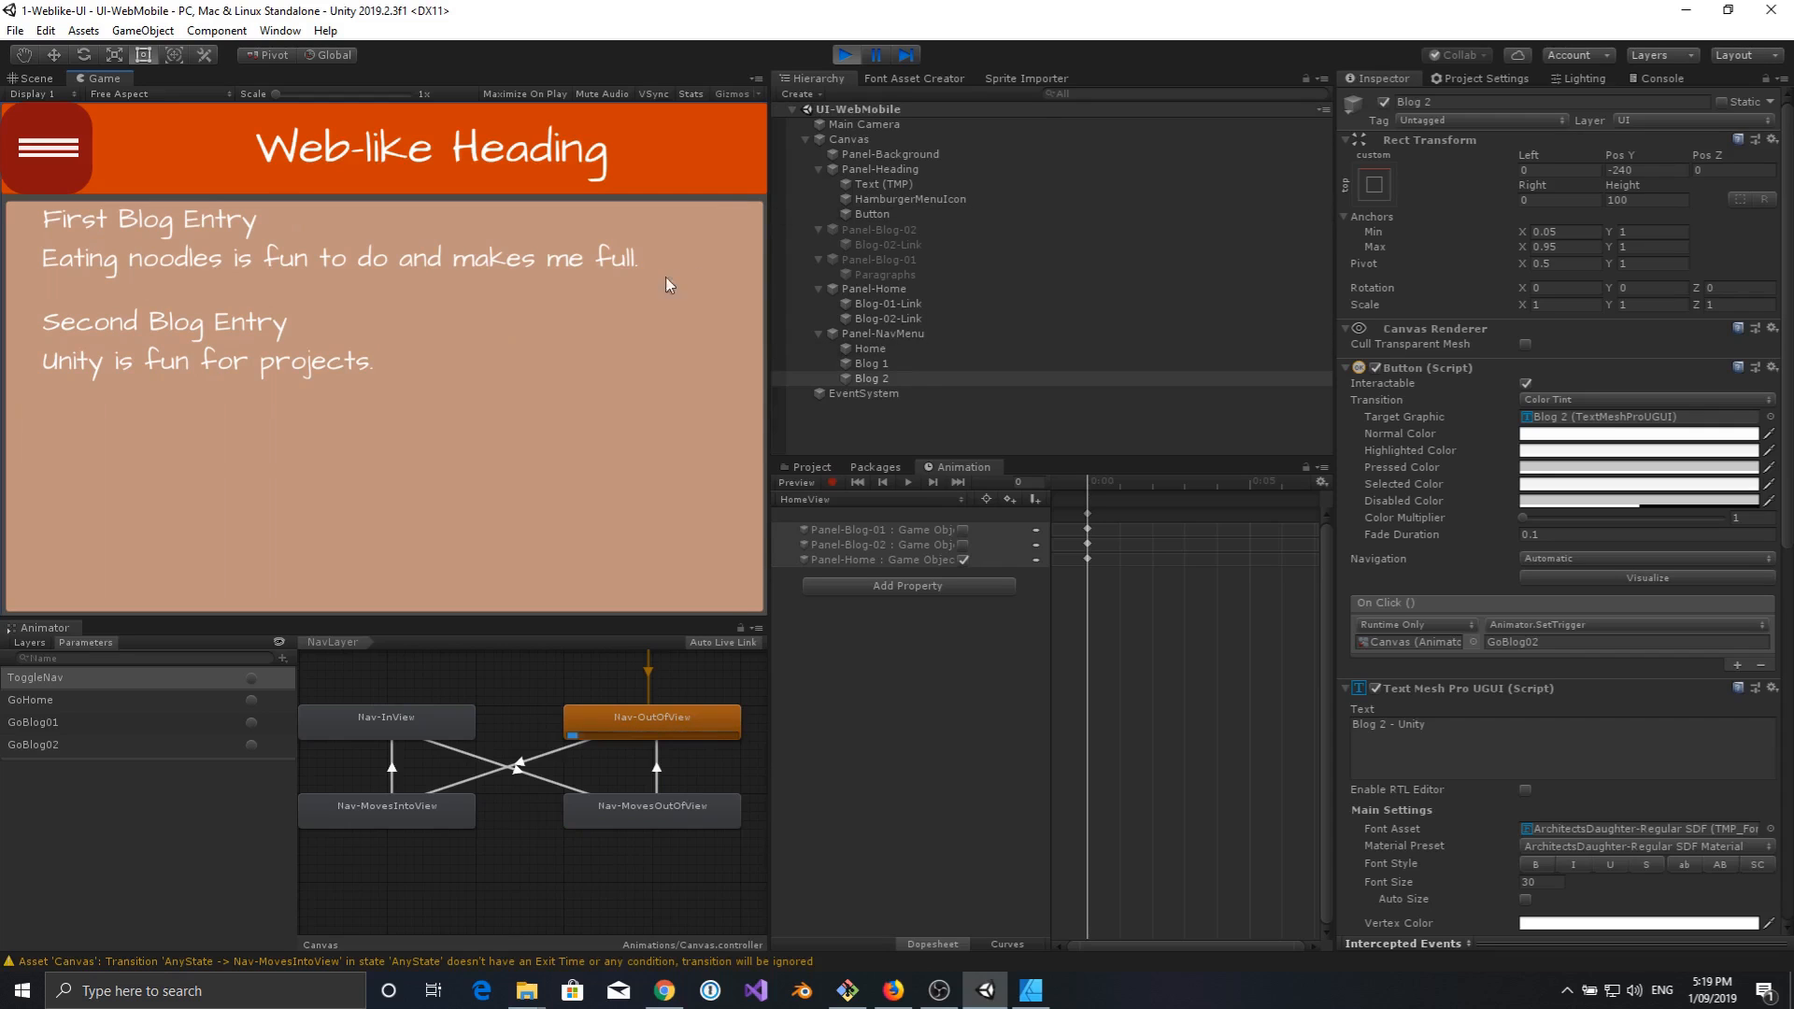
{"action": "left_click", "coordinate": [844, 55]}
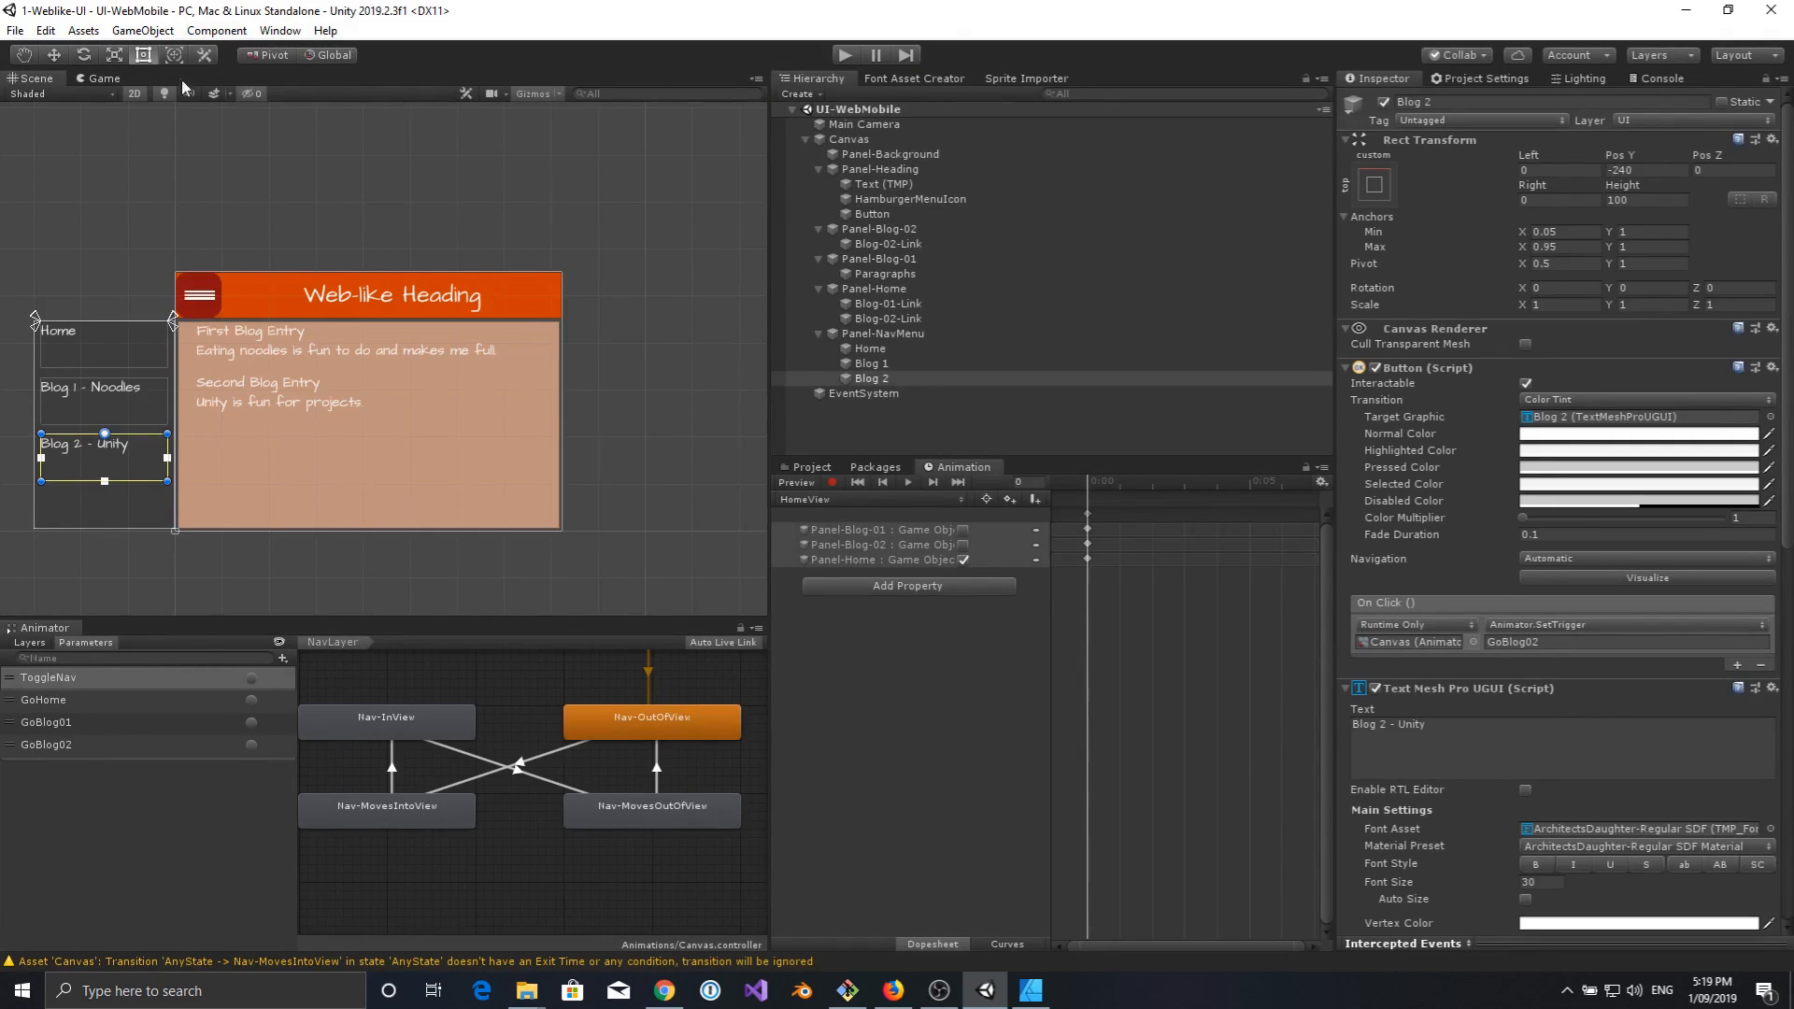
Turn on Maximize On Play for the Game view and run the scene.
{"action": "left_click", "coordinate": [100, 79]}
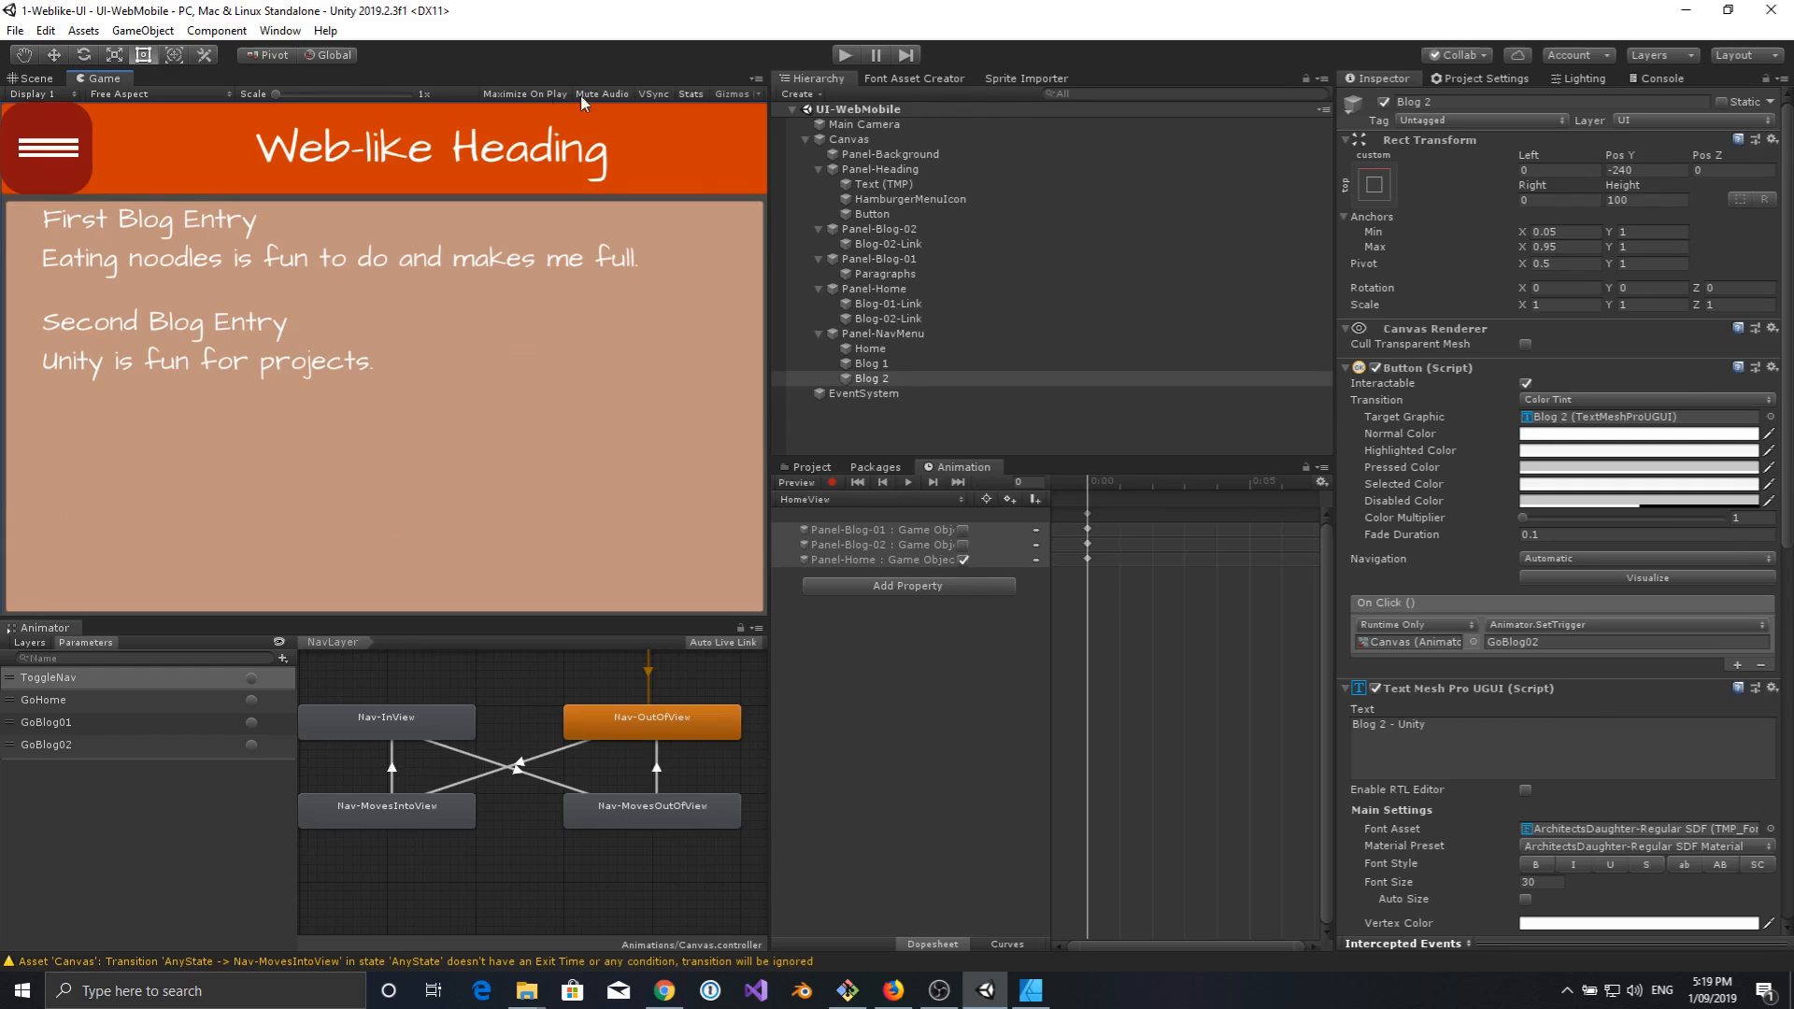
{"action": "left_click", "coordinate": [522, 94]}
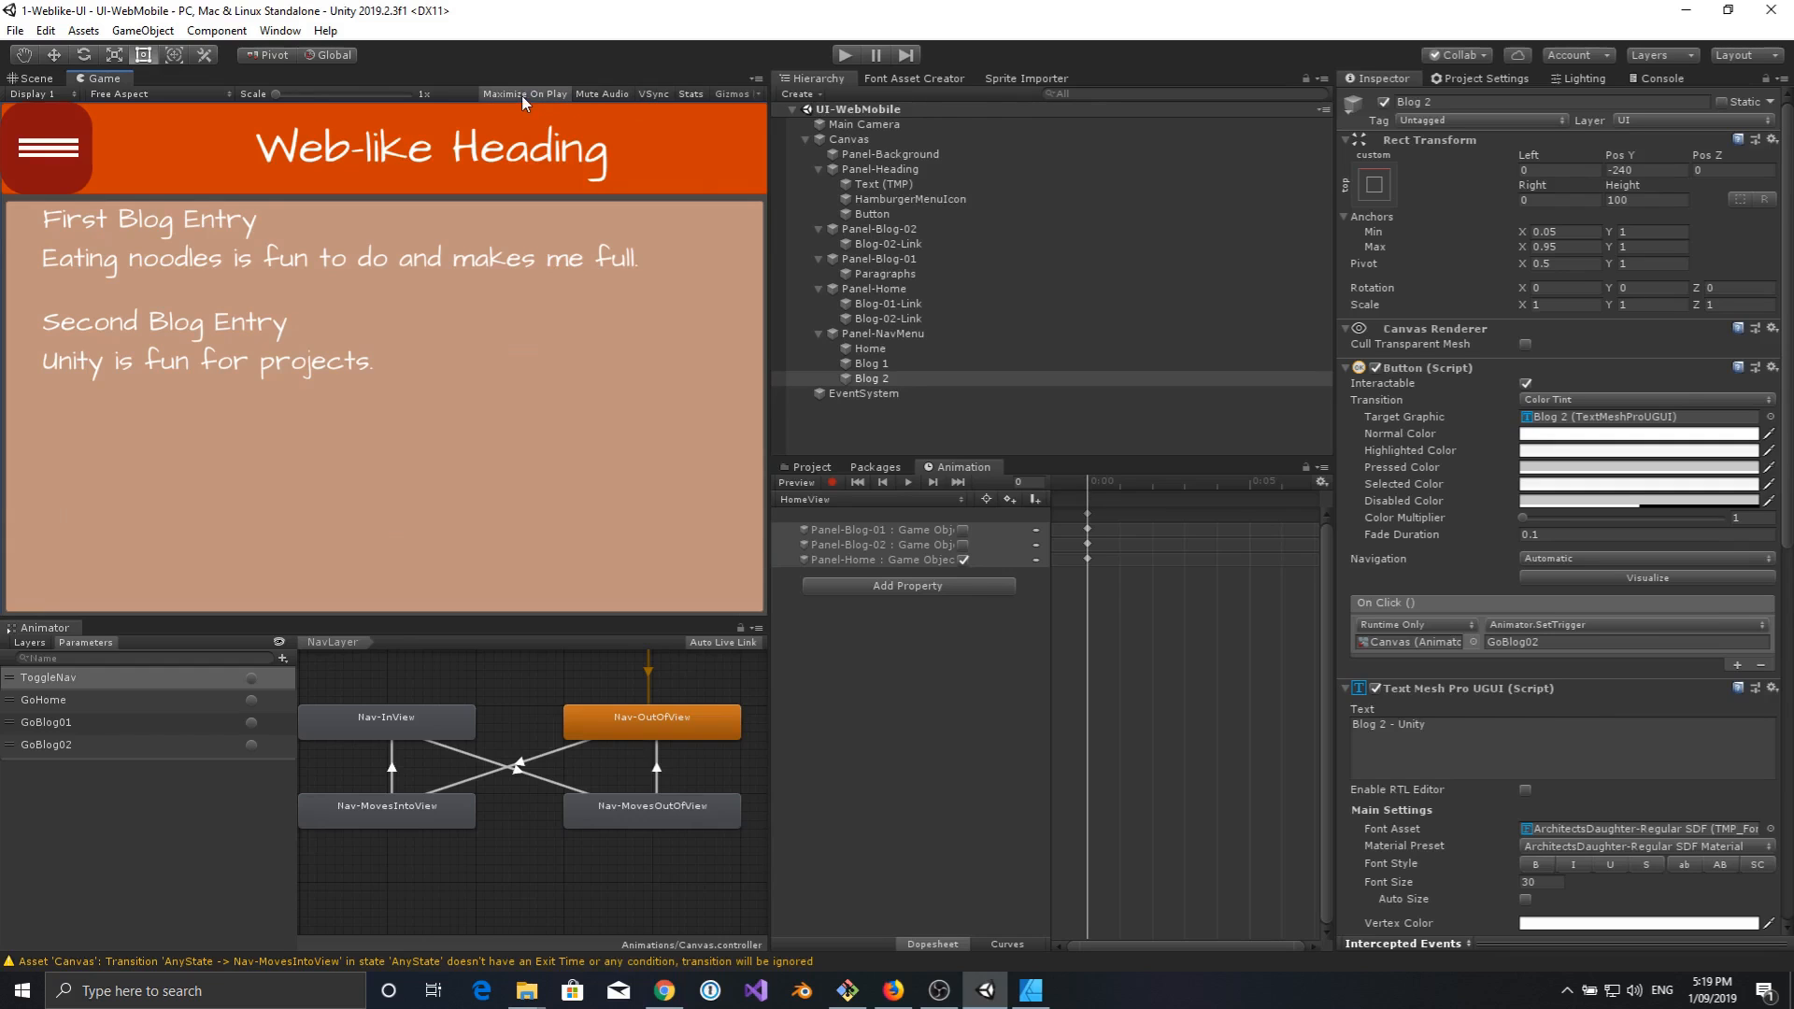
{"action": "left_click", "coordinate": [843, 56]}
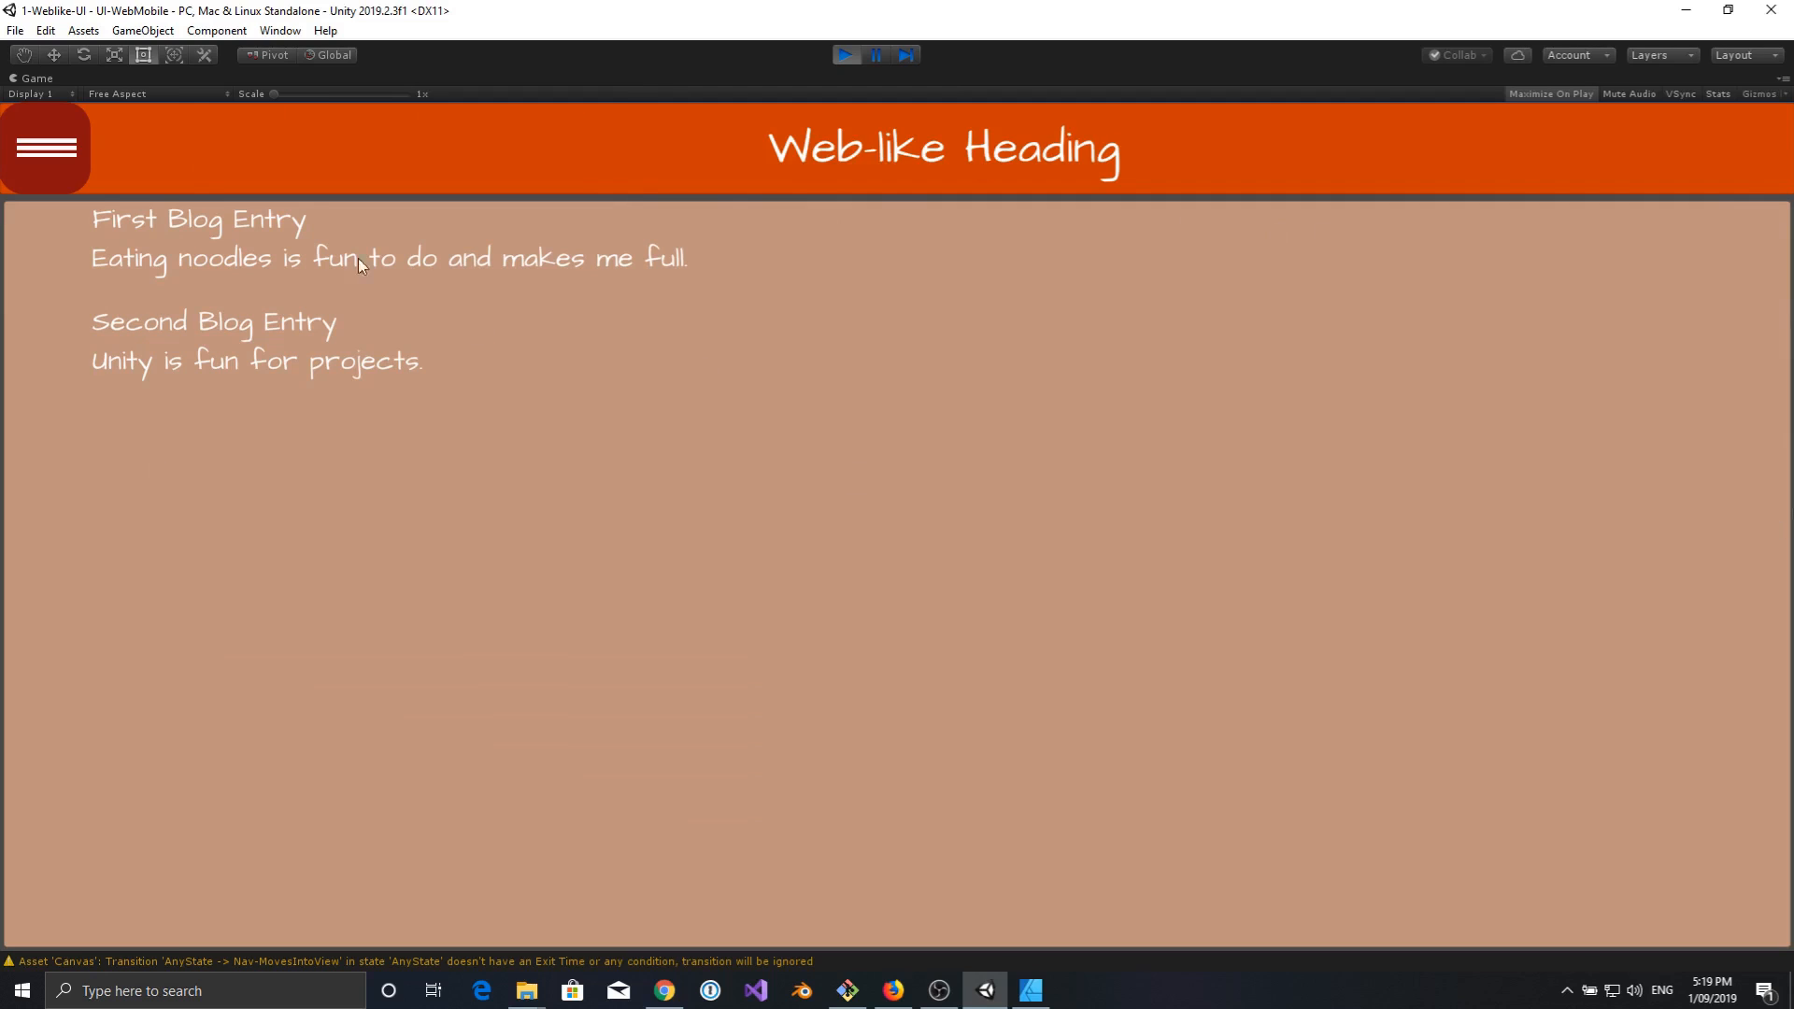
In the maximized game, open the first blog entry and switch to Blog 2 - Unity through the navigation menu.
{"action": "left_click", "coordinate": [193, 226]}
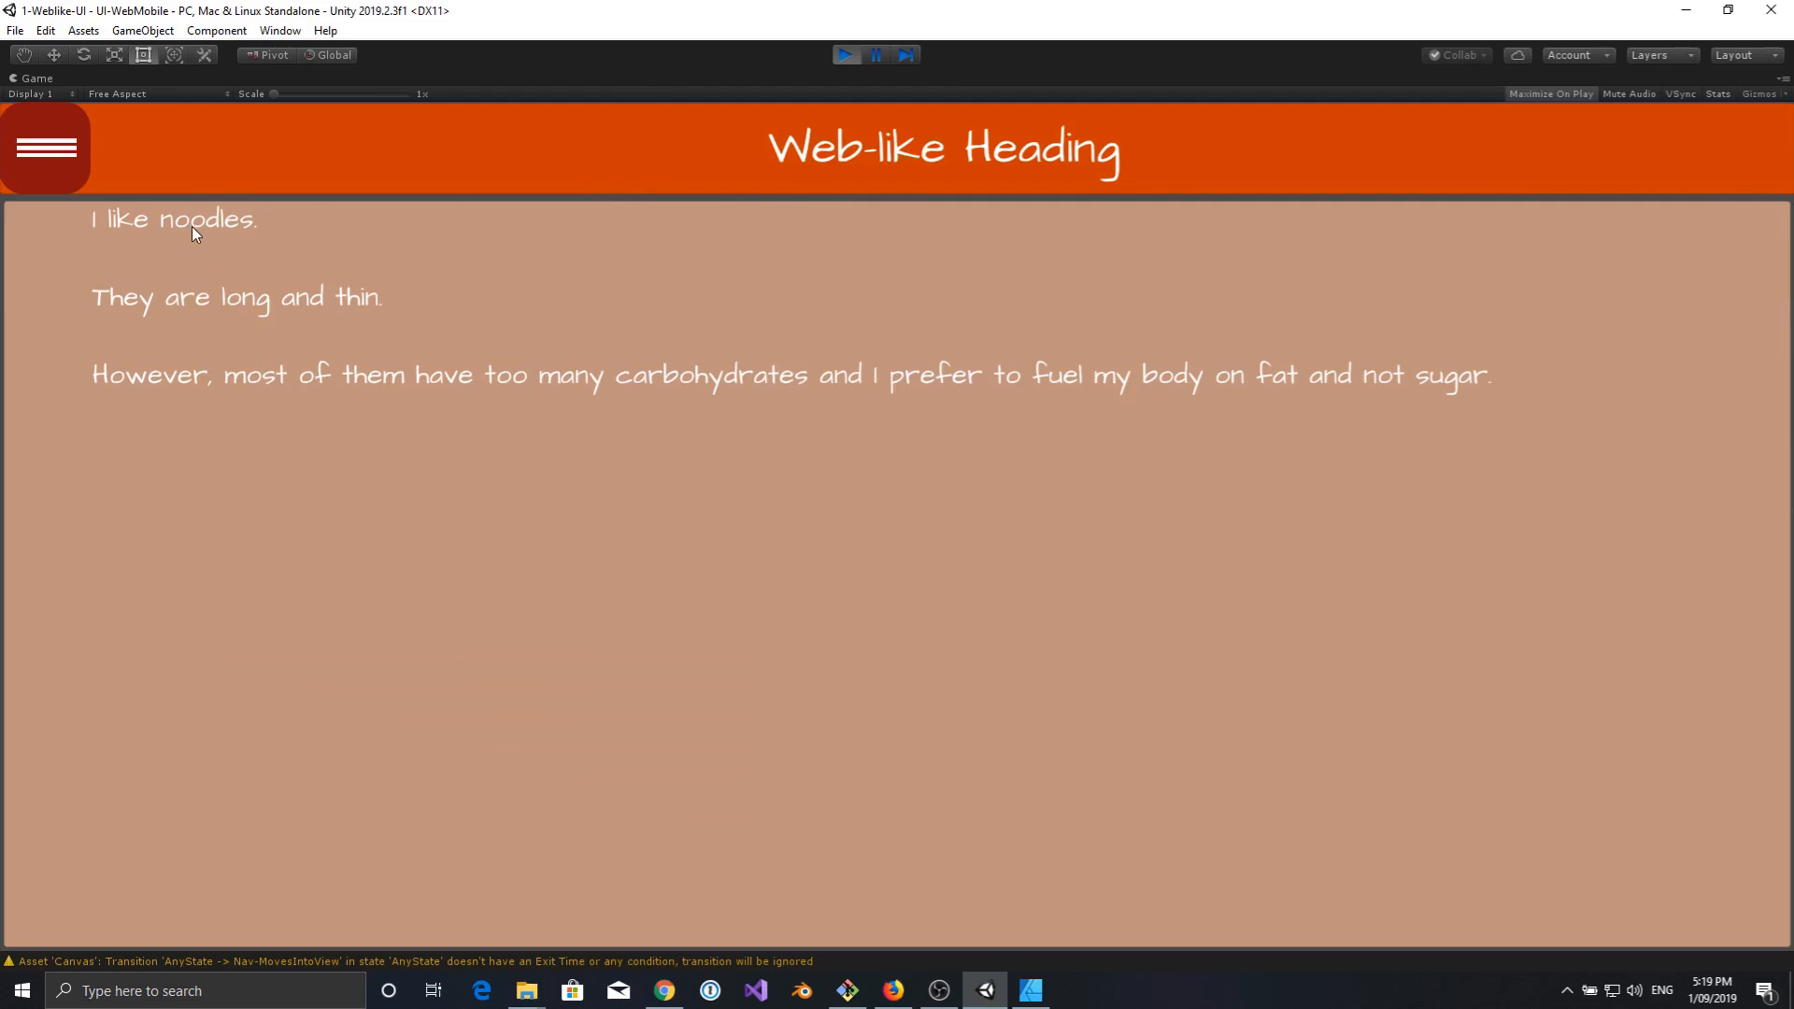
{"action": "left_click", "coordinate": [61, 151]}
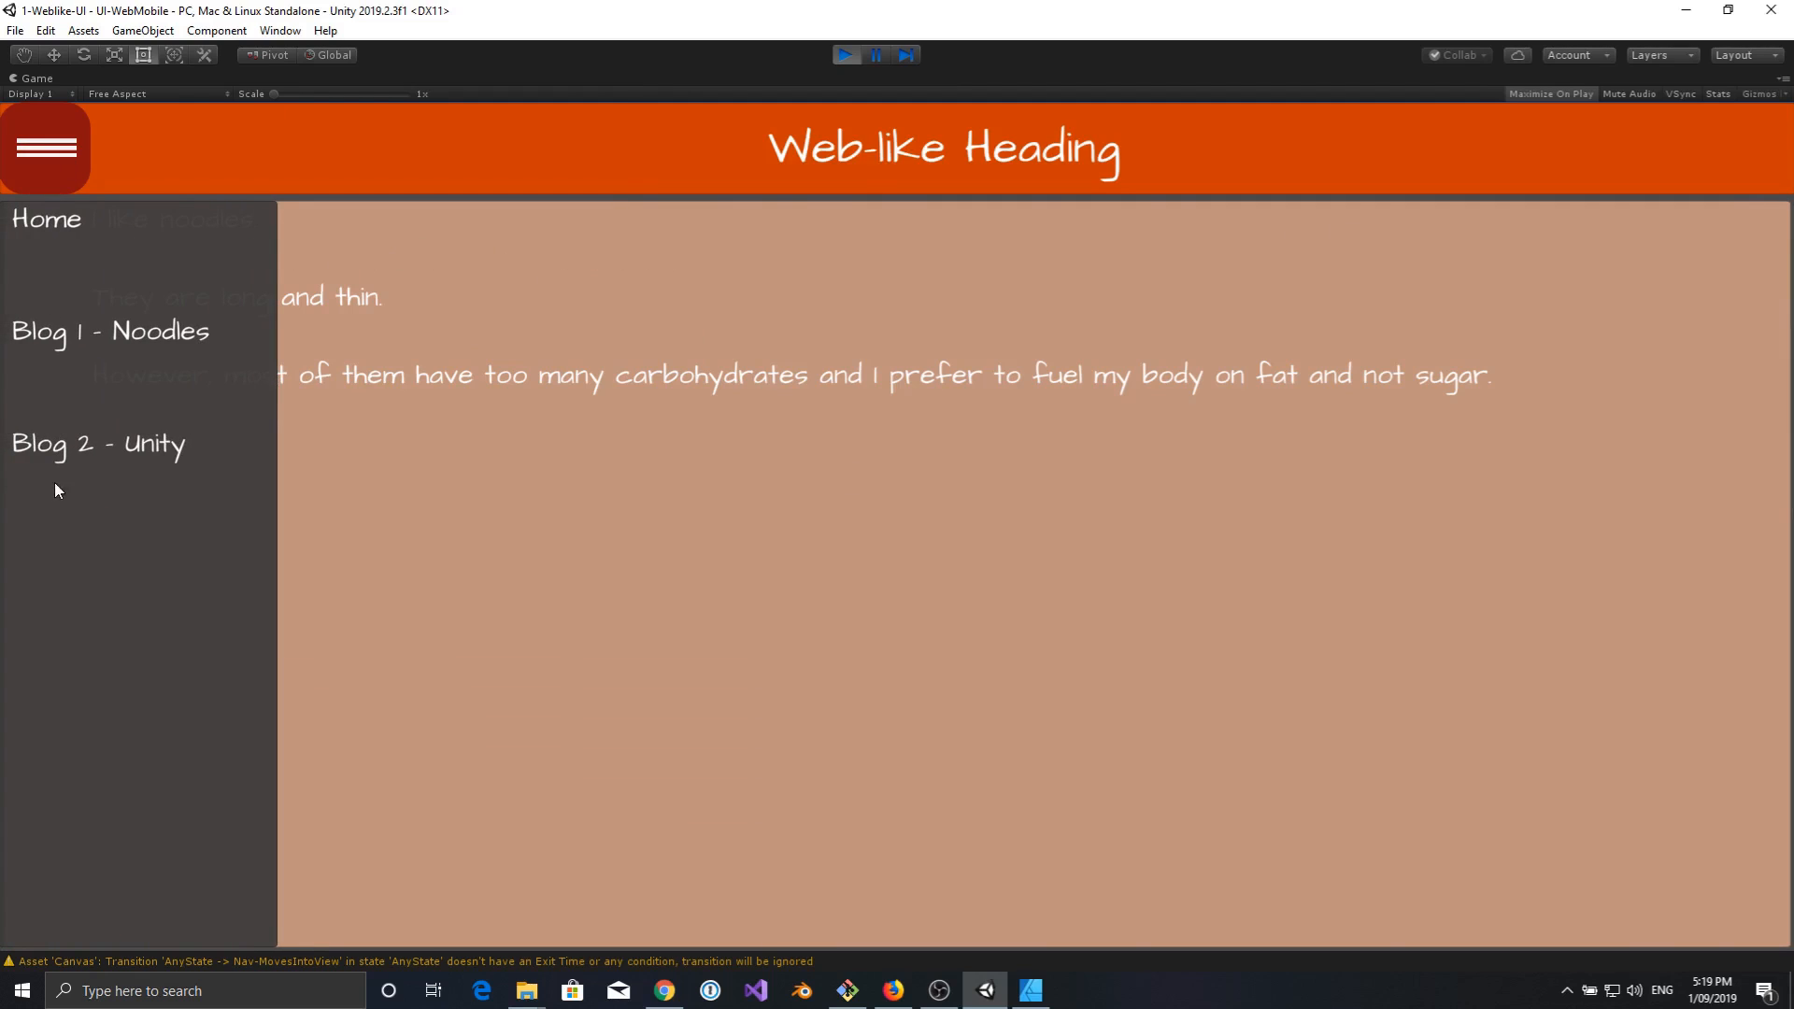
{"action": "left_click", "coordinate": [51, 439]}
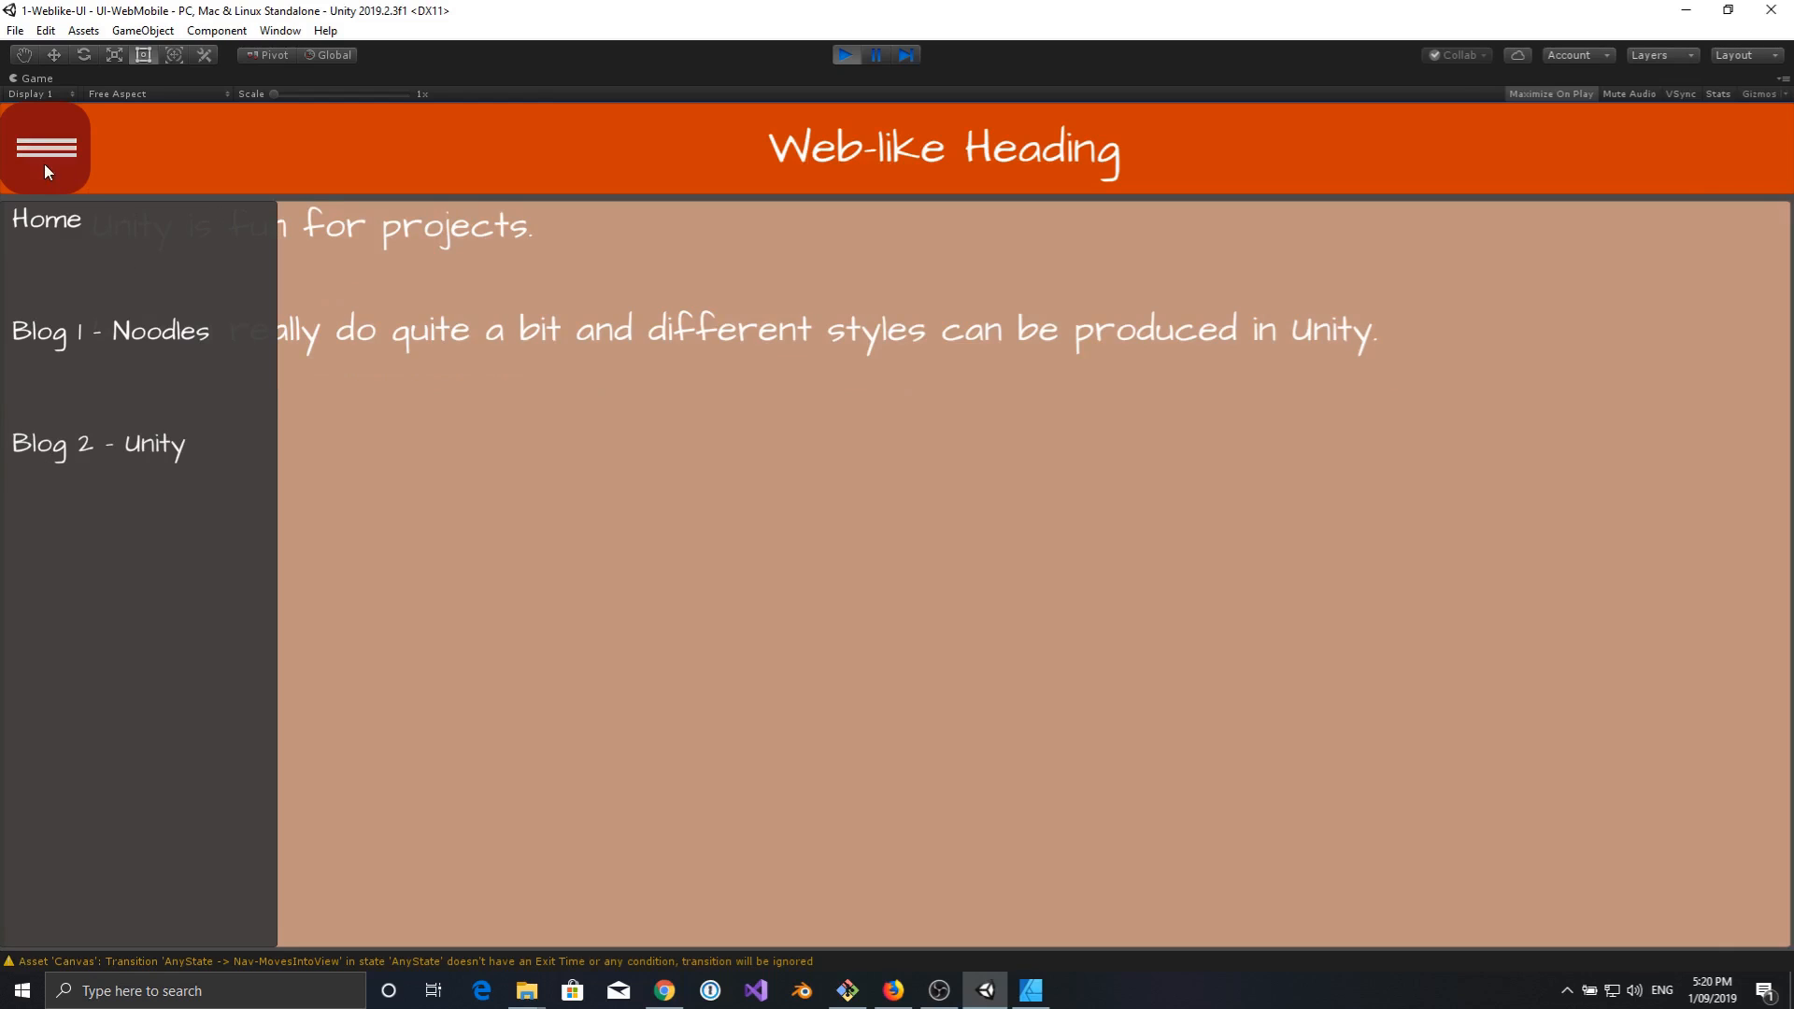
Hide the navigation menu in the running game and stop play mode.
{"action": "left_click", "coordinate": [543, 294]}
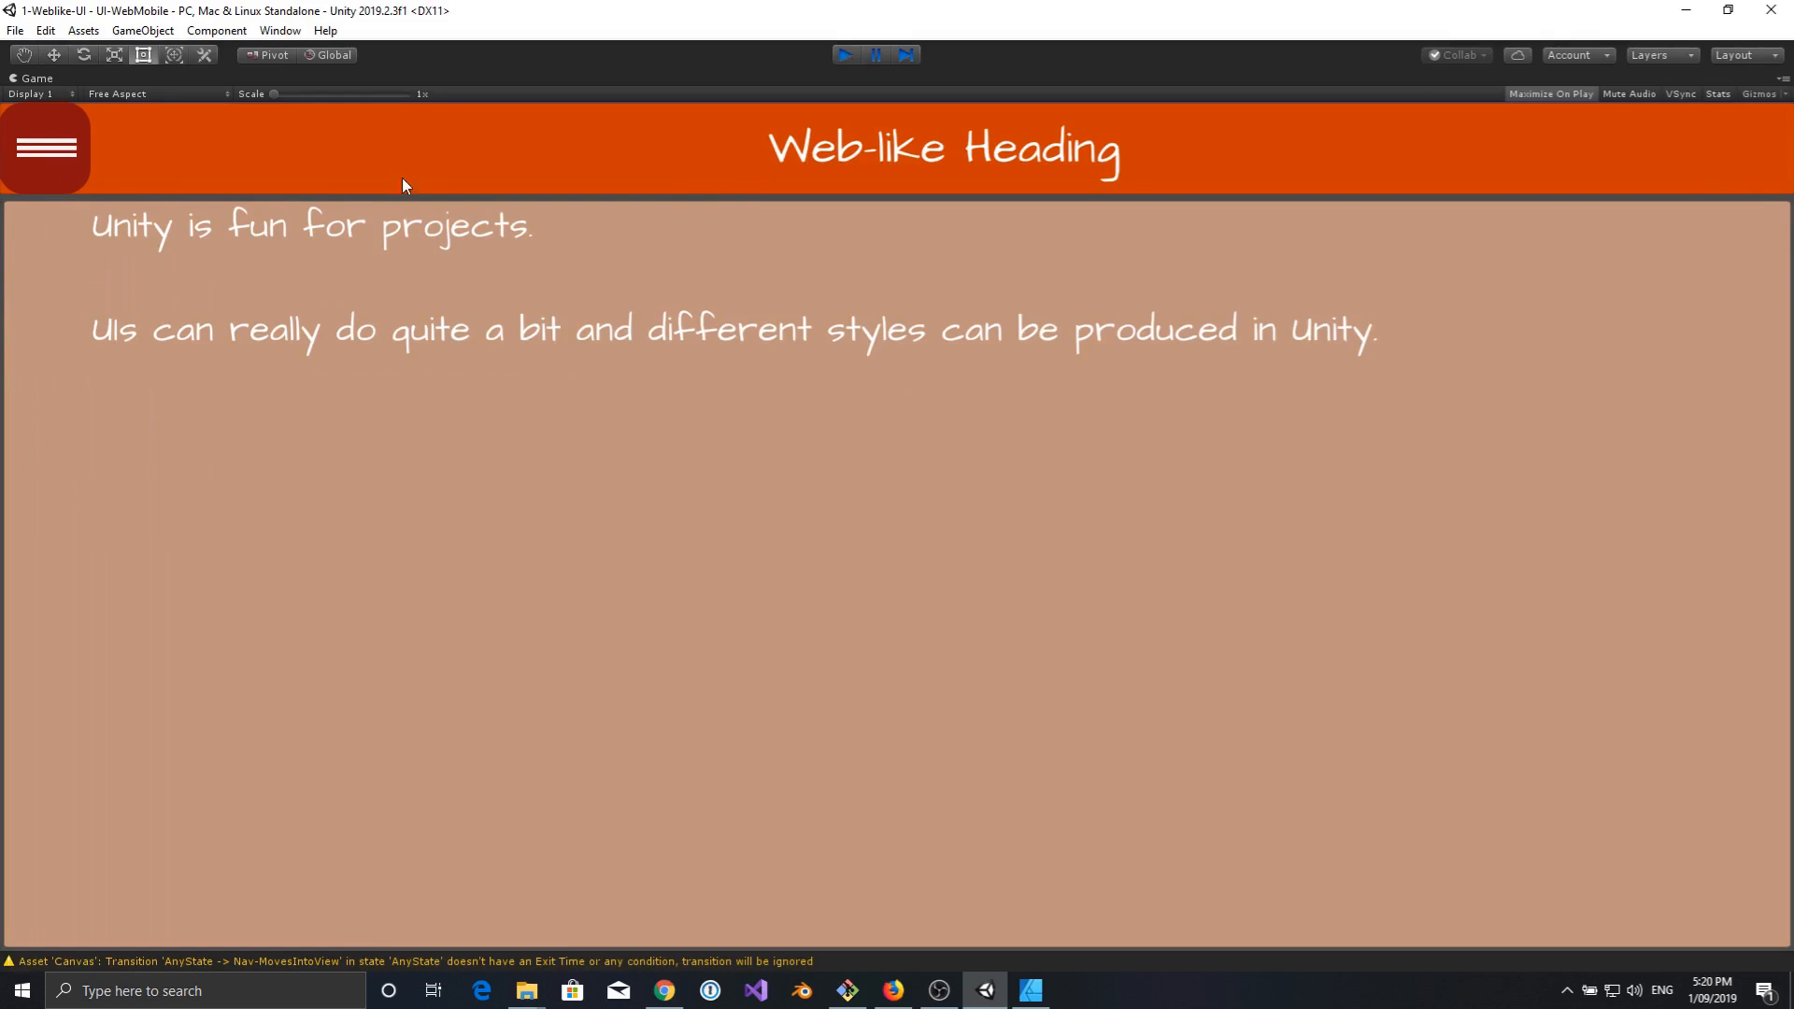
{"action": "key", "text": "ctrl+p"}
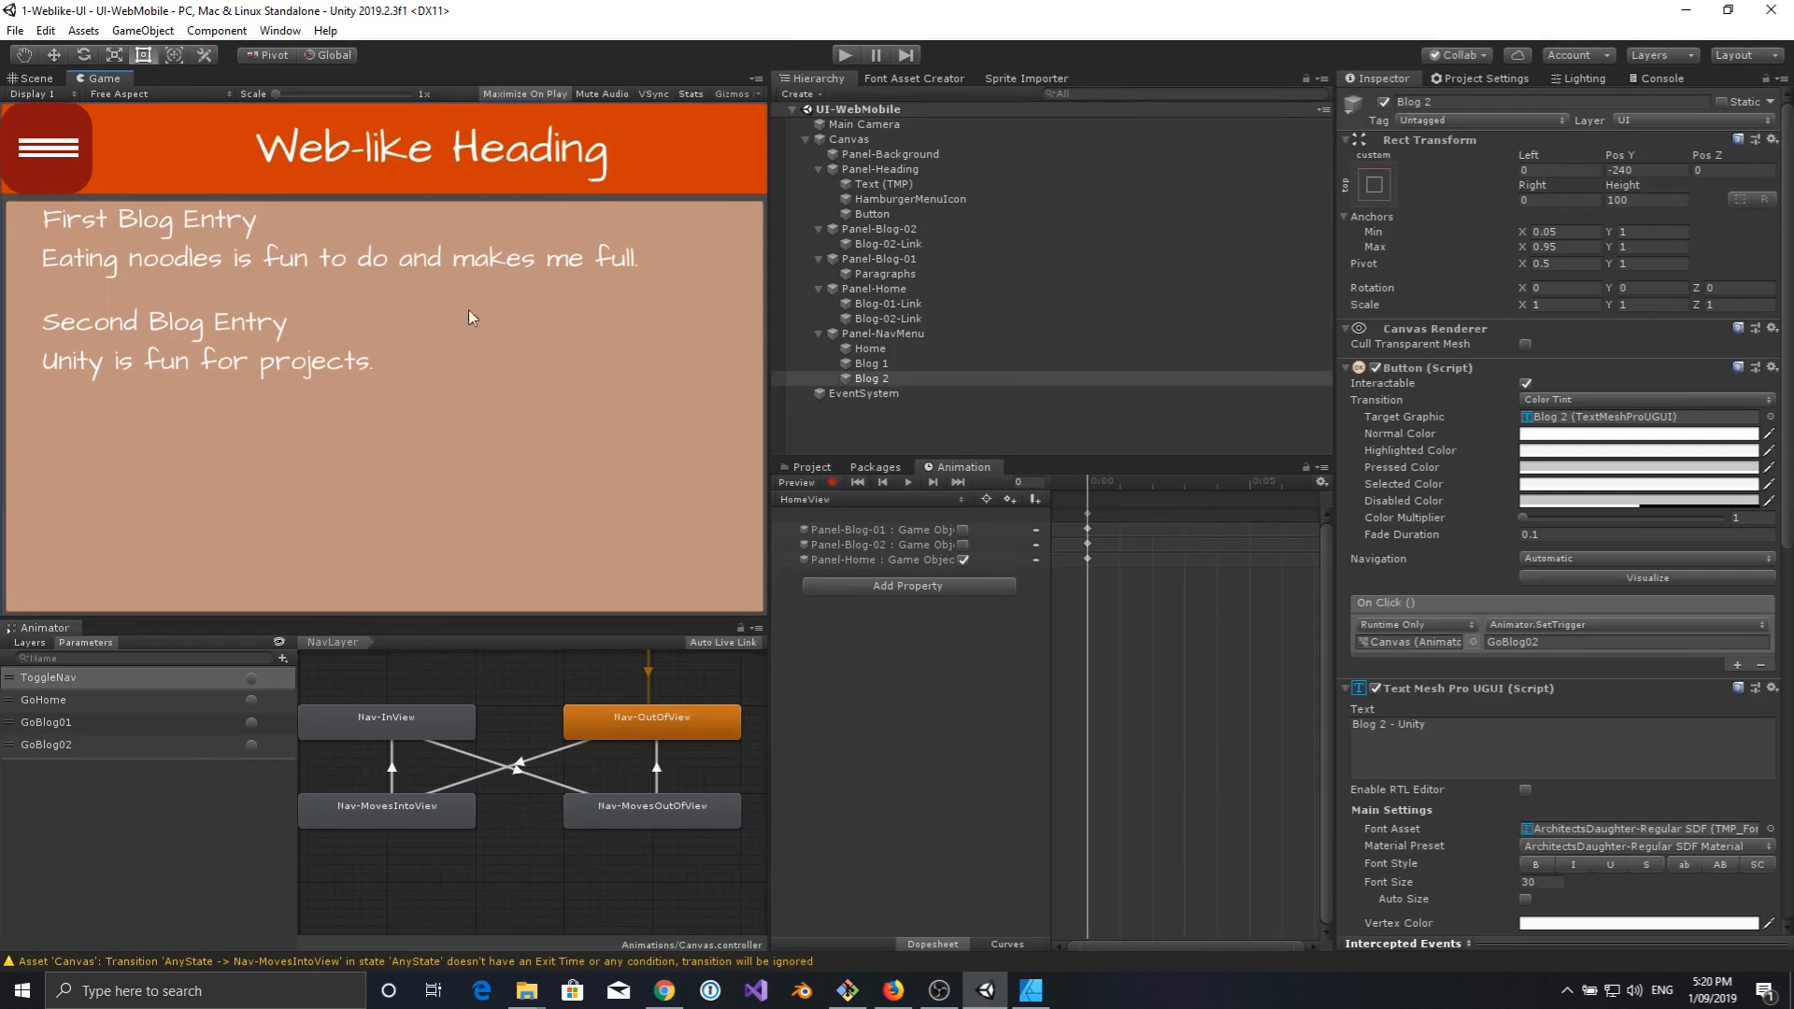
On NavLayer, speed up the Nav-MovesIntoView state and set the Nav-MovesOutOfView state's speed to 5.
{"action": "left_click", "coordinate": [28, 644]}
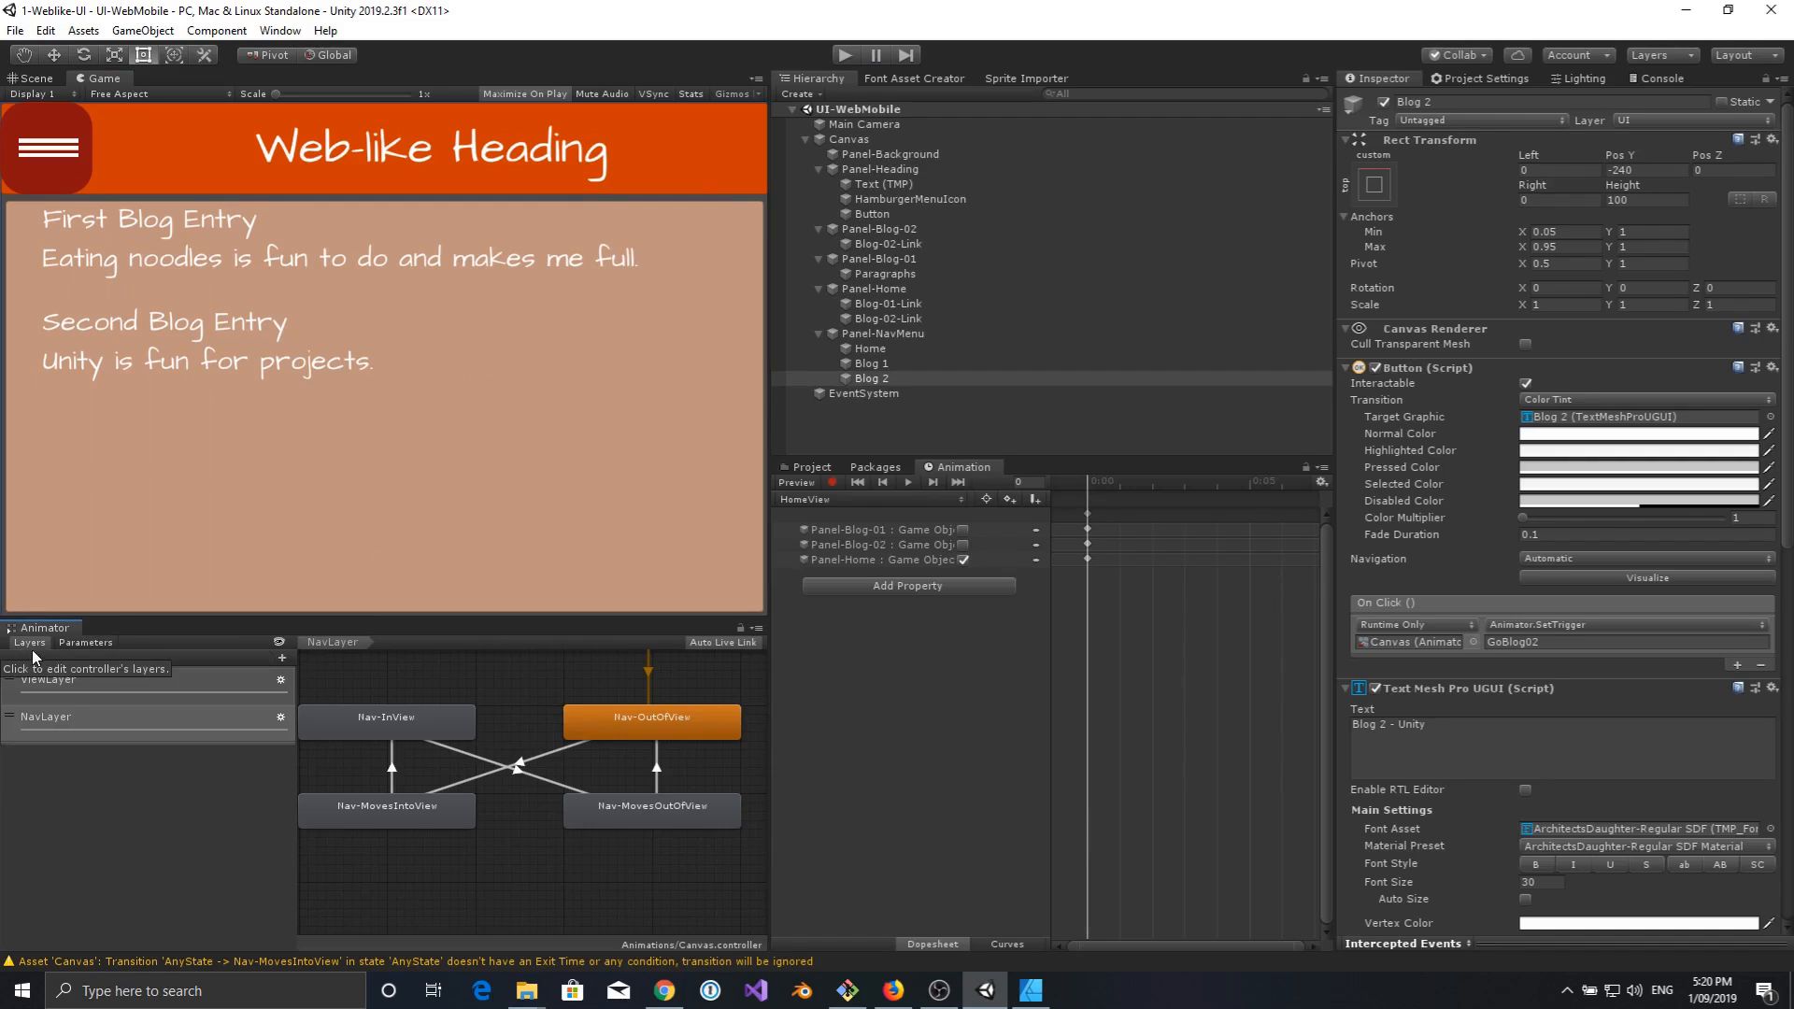
{"action": "left_click", "coordinate": [49, 721]}
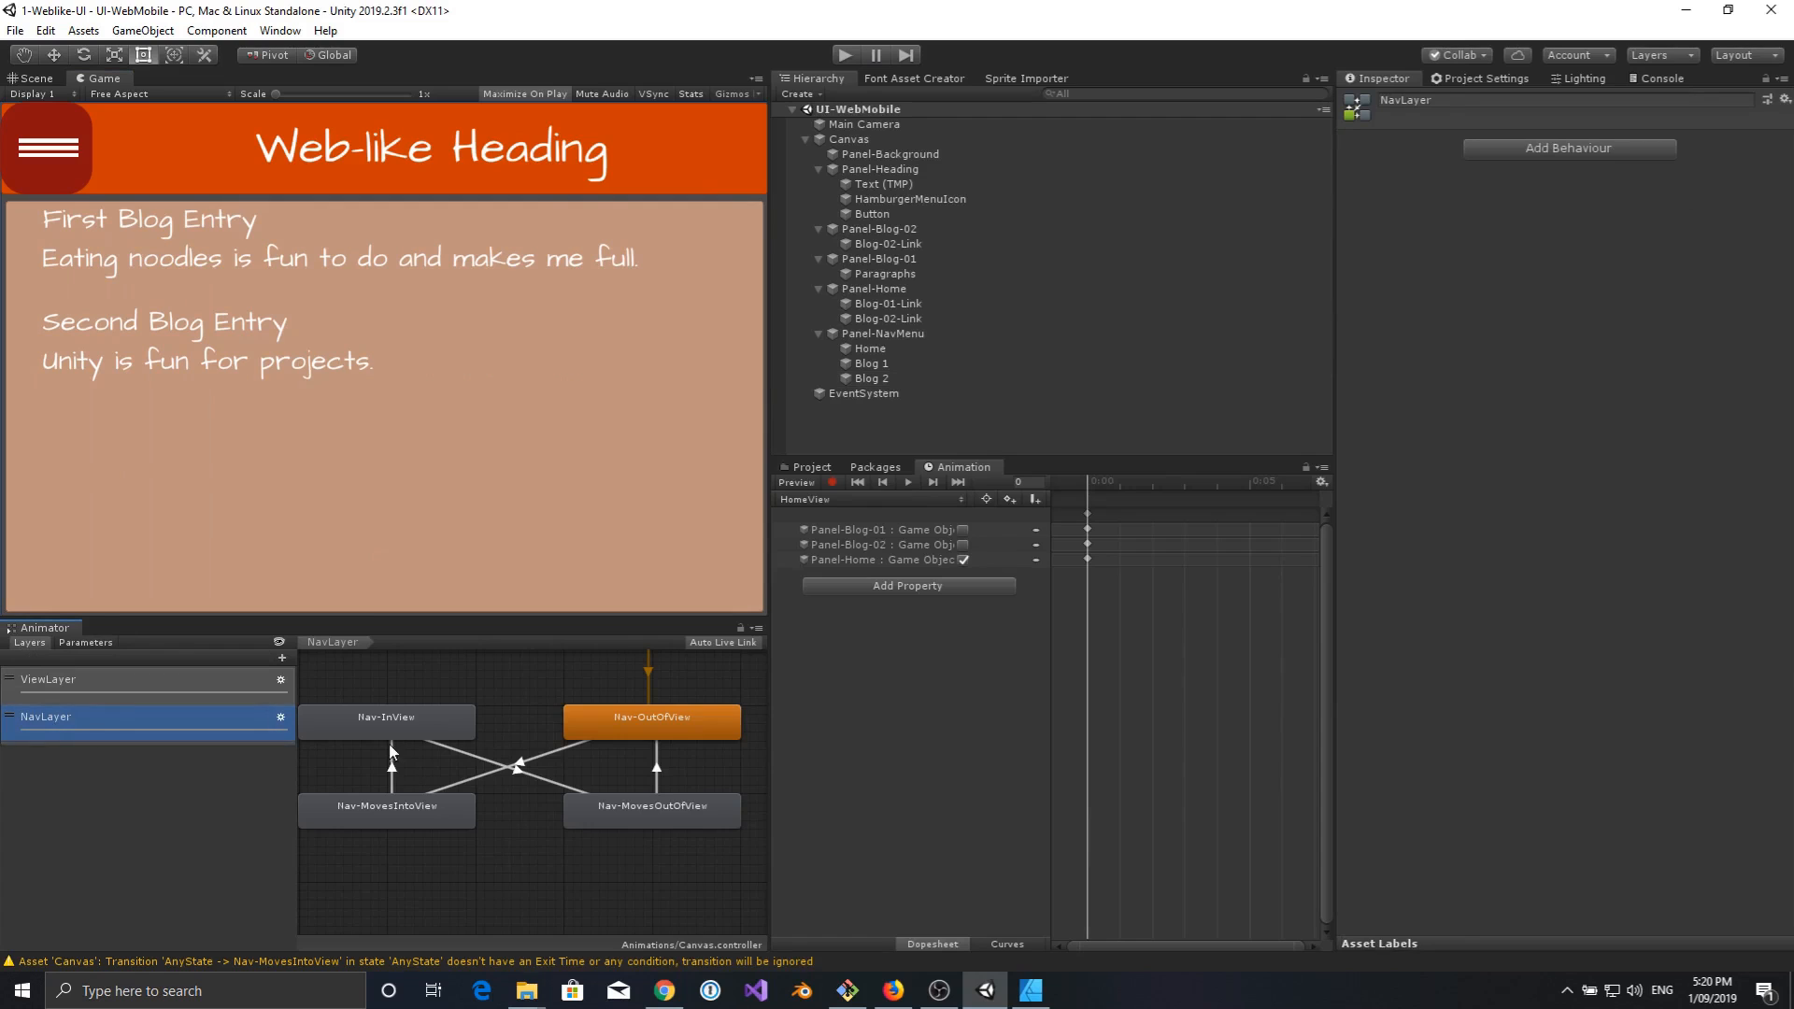
{"action": "left_click", "coordinate": [367, 809]}
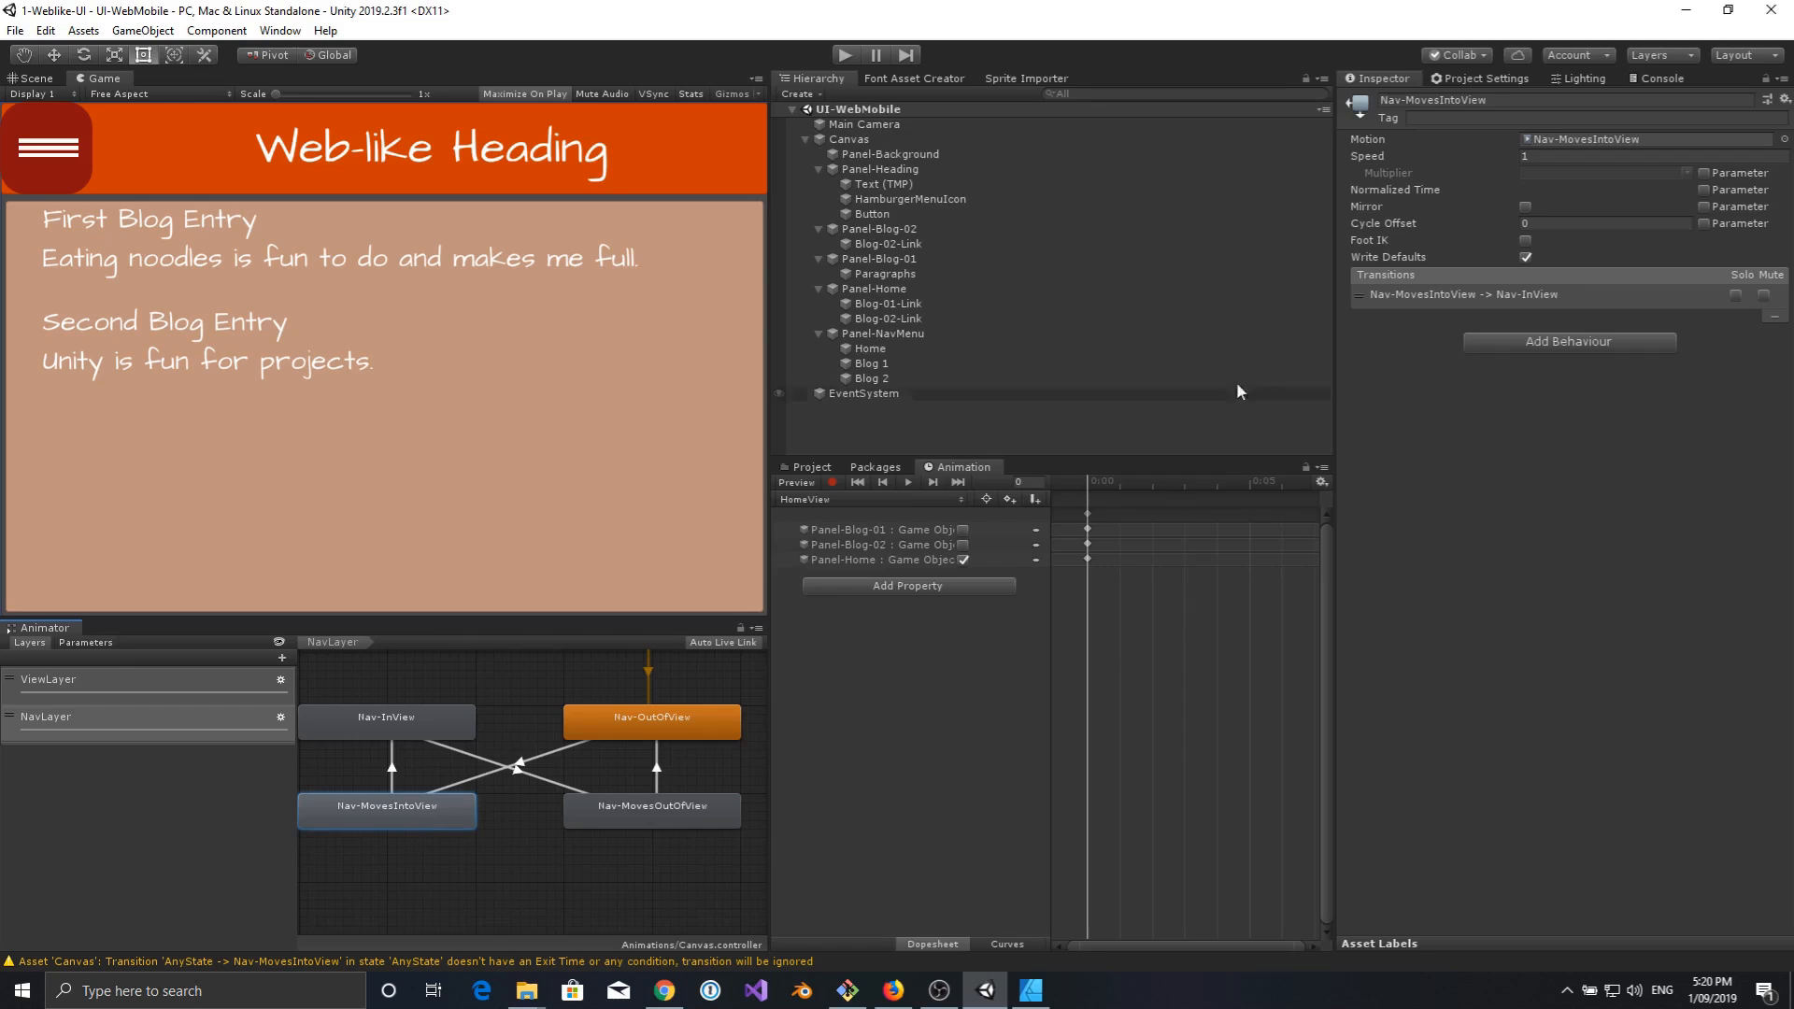
{"action": "left_click", "coordinate": [1551, 159]}
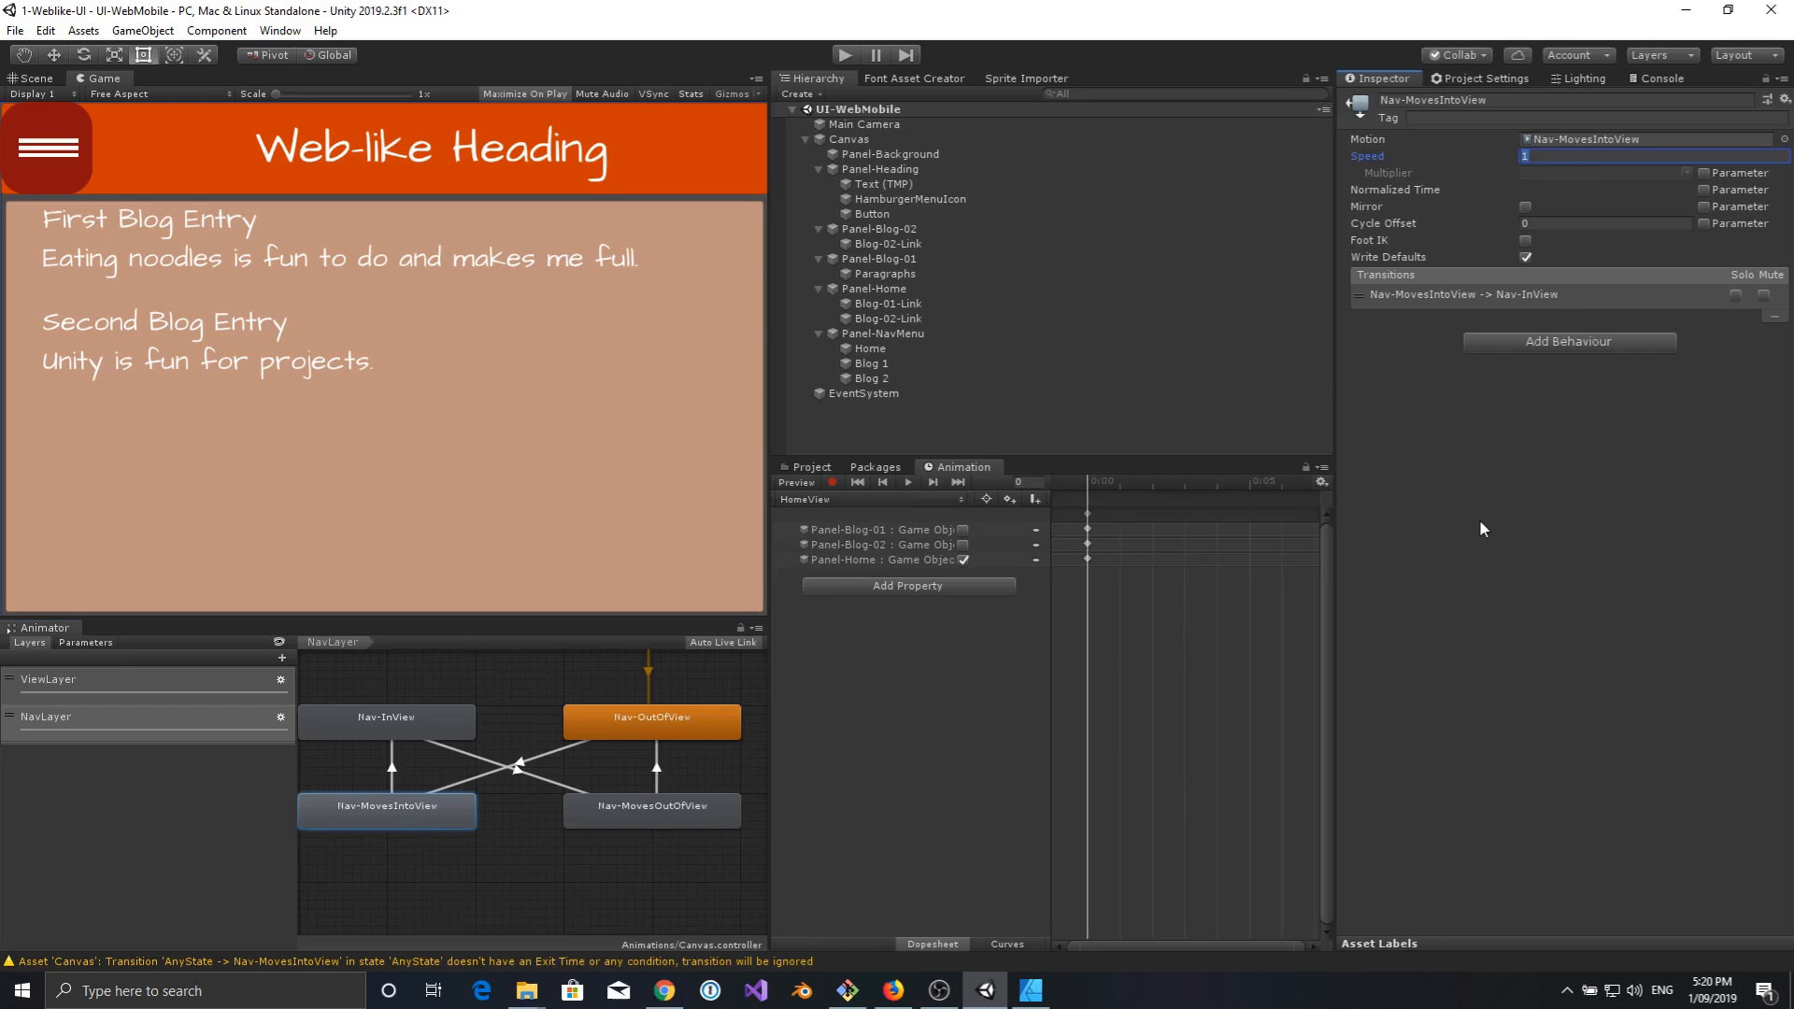
{"action": "left_click", "coordinate": [650, 810]}
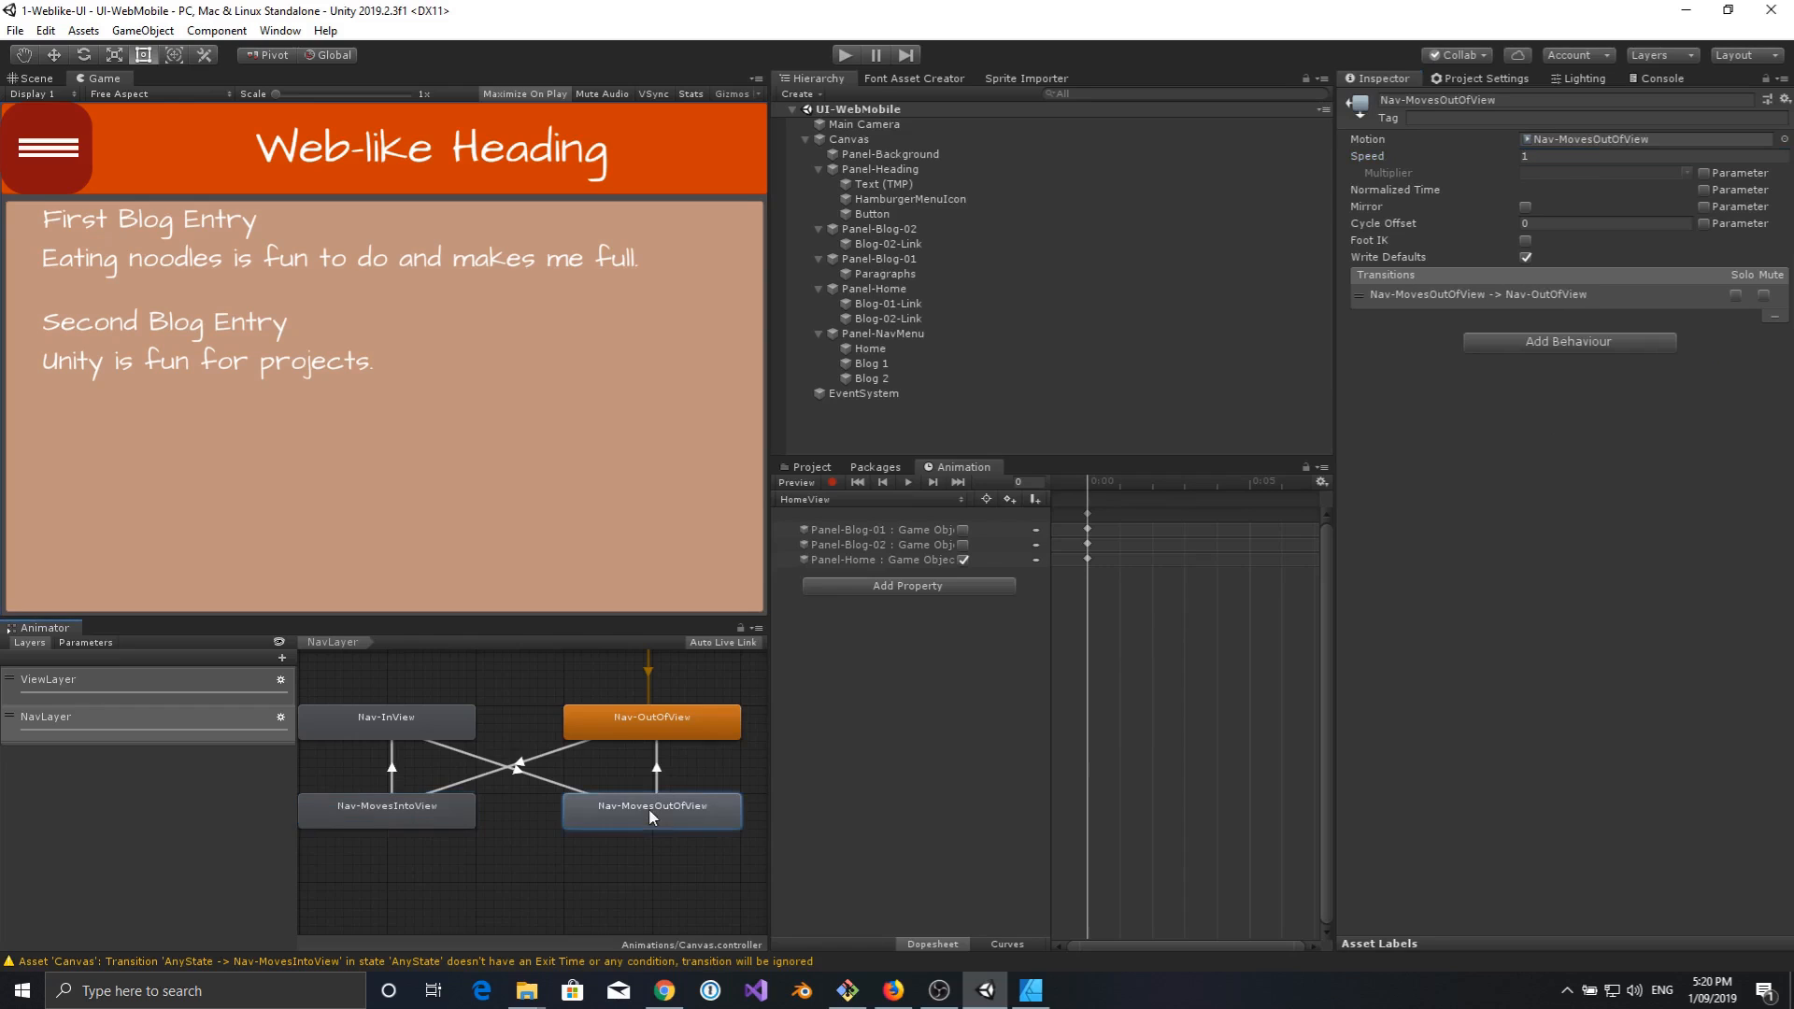
{"action": "left_click", "coordinate": [1565, 161]}
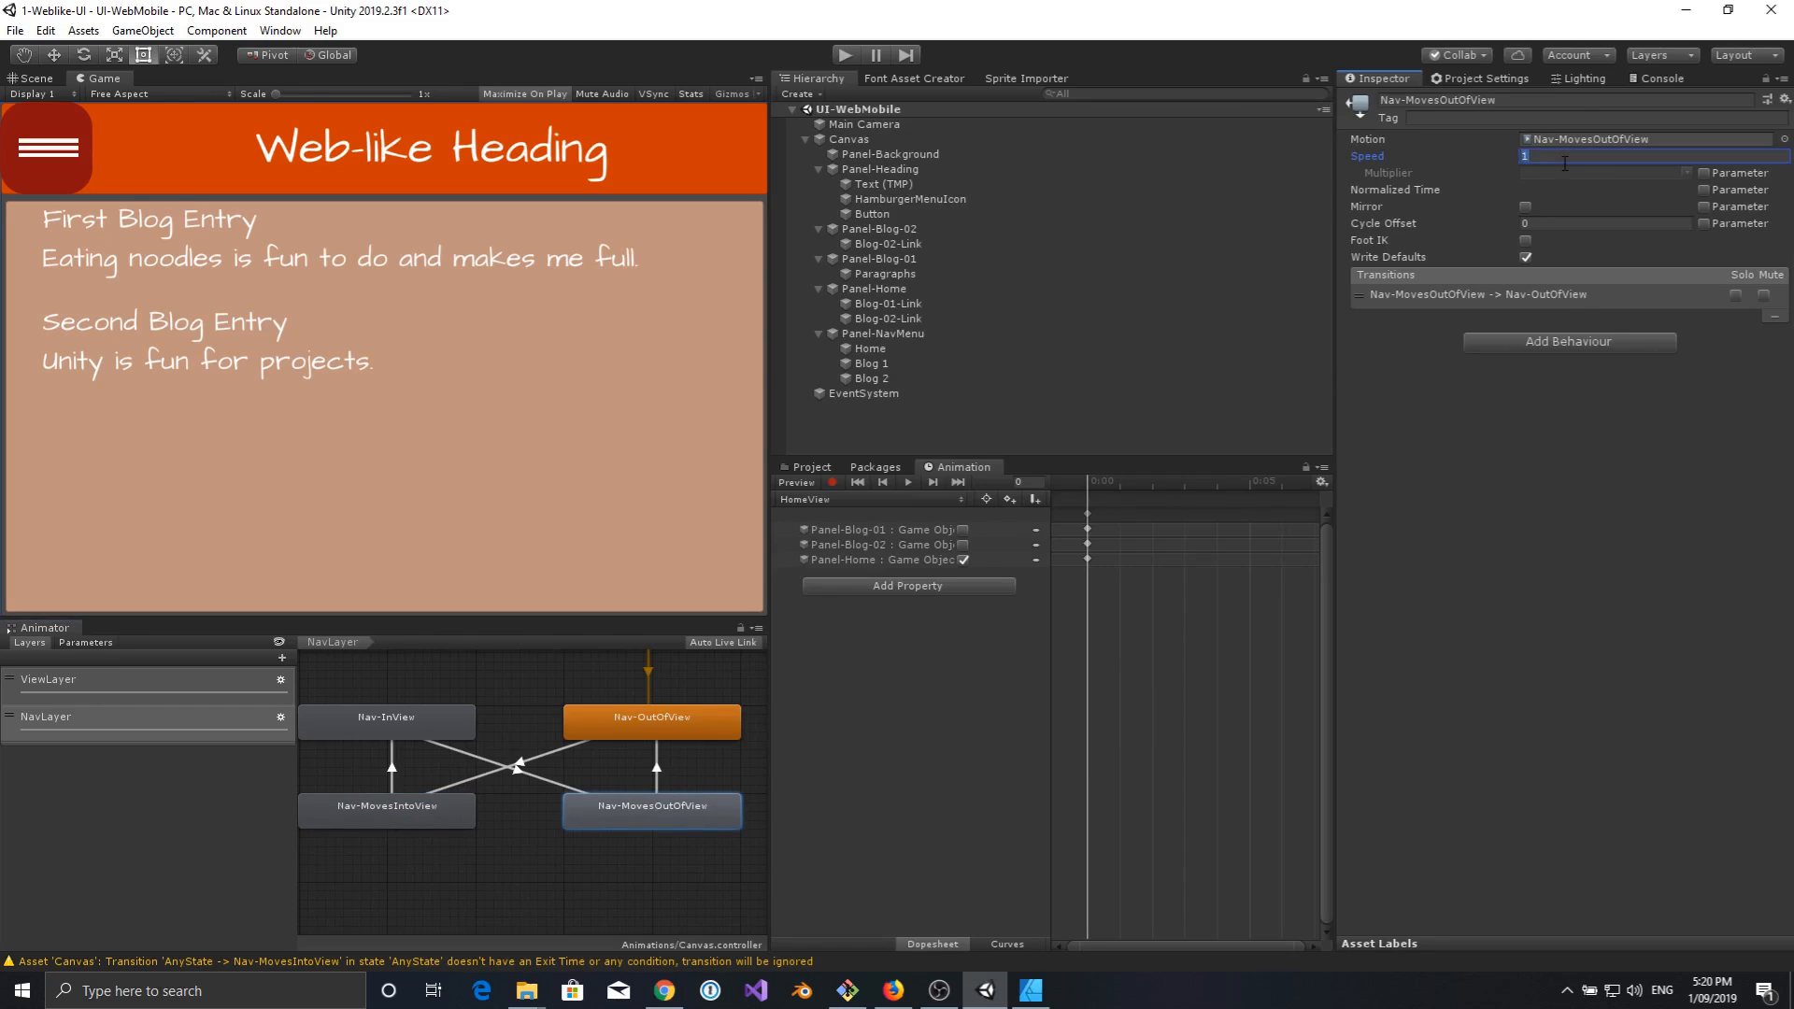
Run the scene, toggle the navigation menu in and out to check its speed, and stop play mode.
{"action": "left_click", "coordinate": [839, 58]}
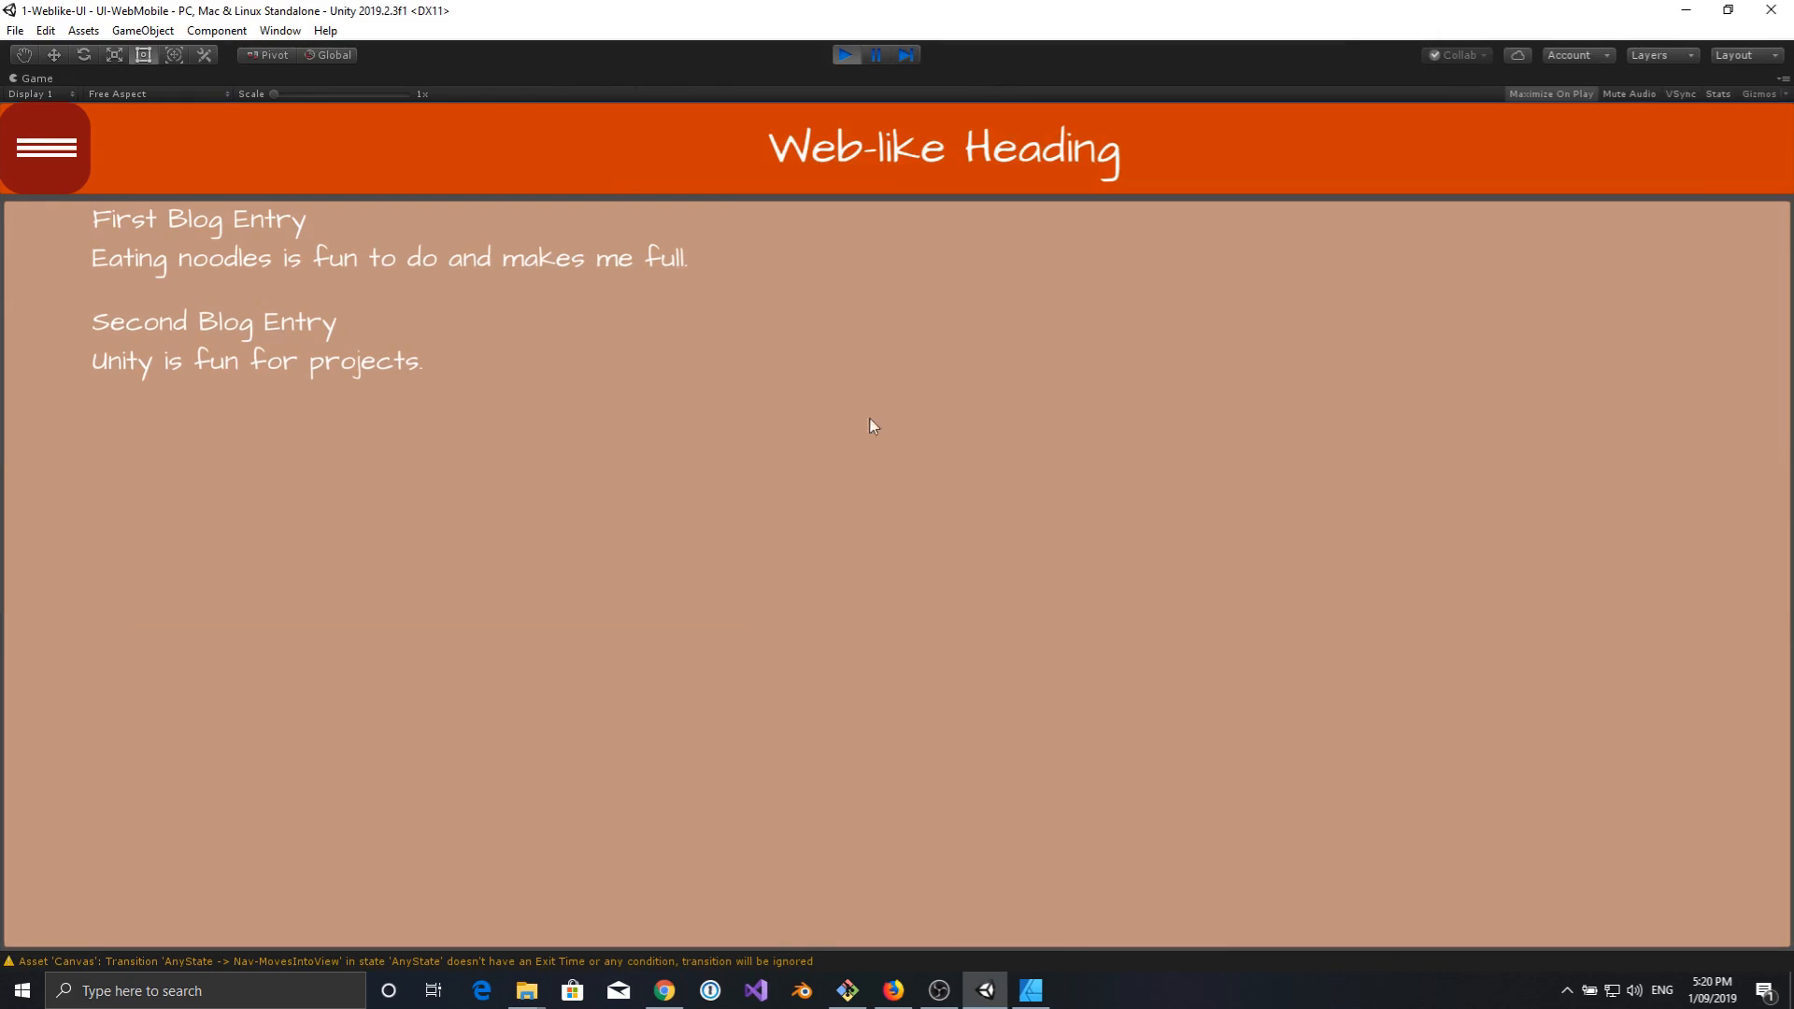
{"action": "left_click", "coordinate": [59, 155]}
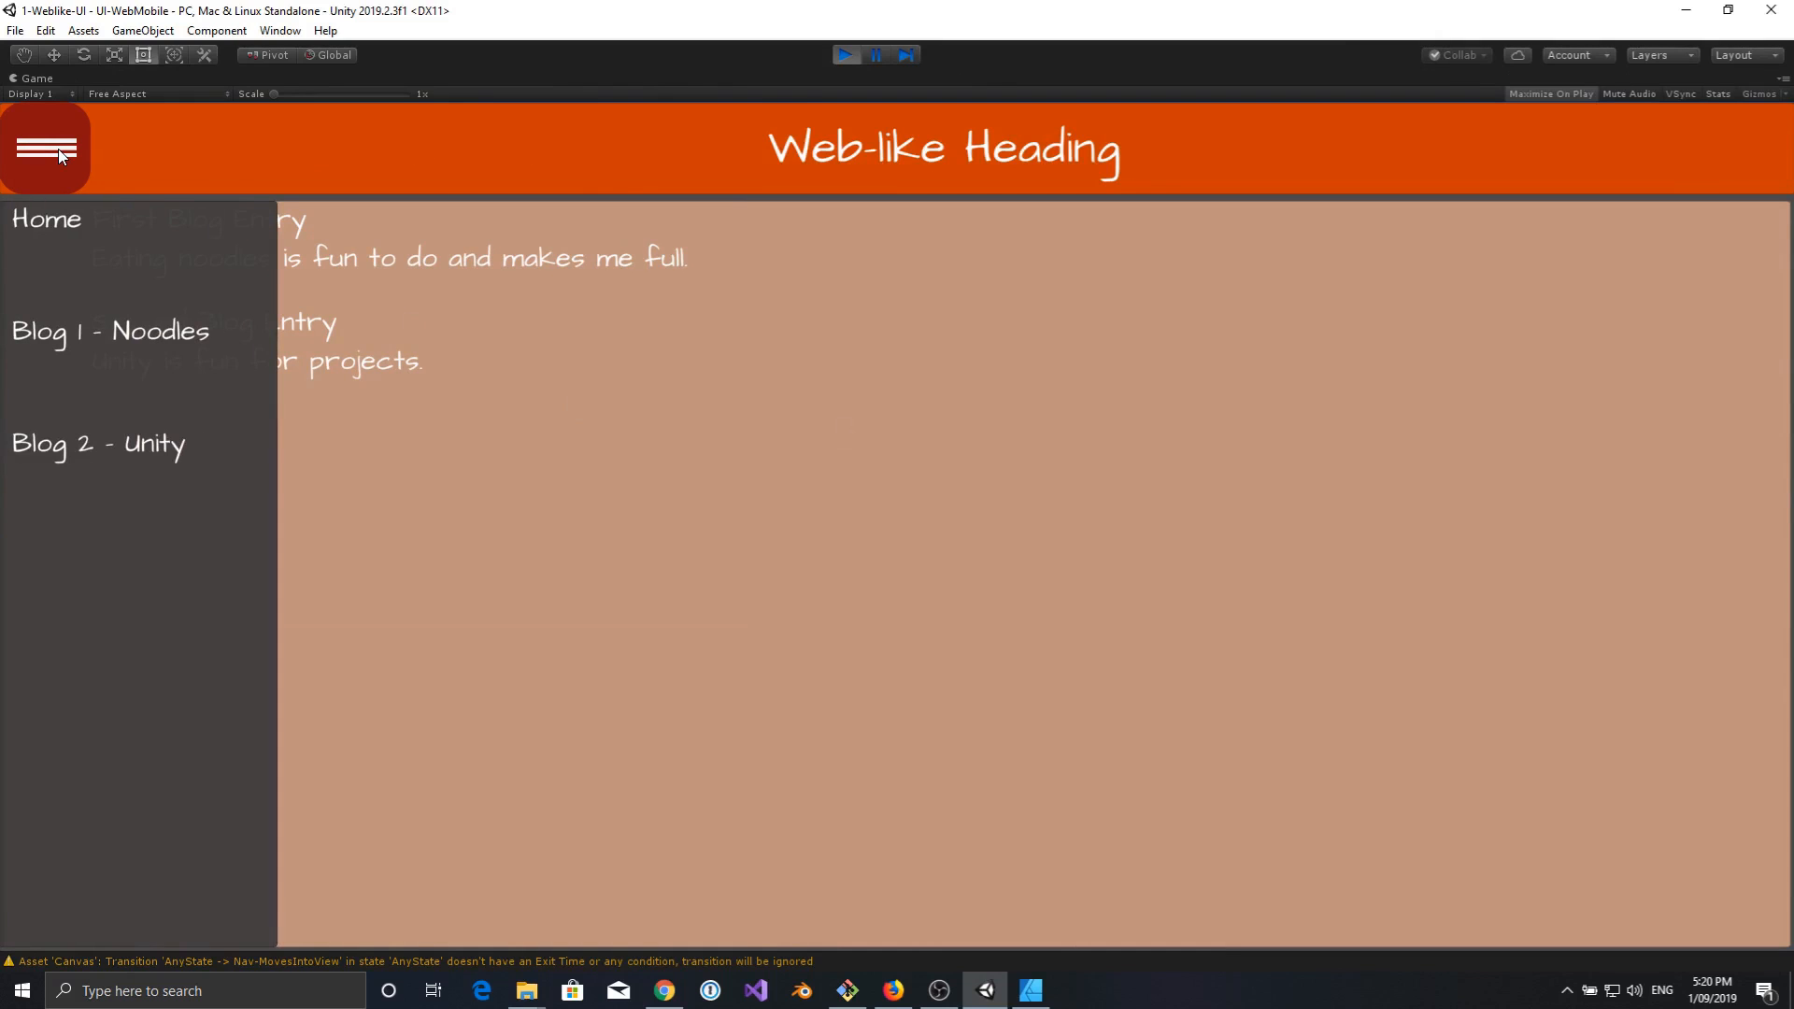
{"action": "left_click", "coordinate": [59, 155]}
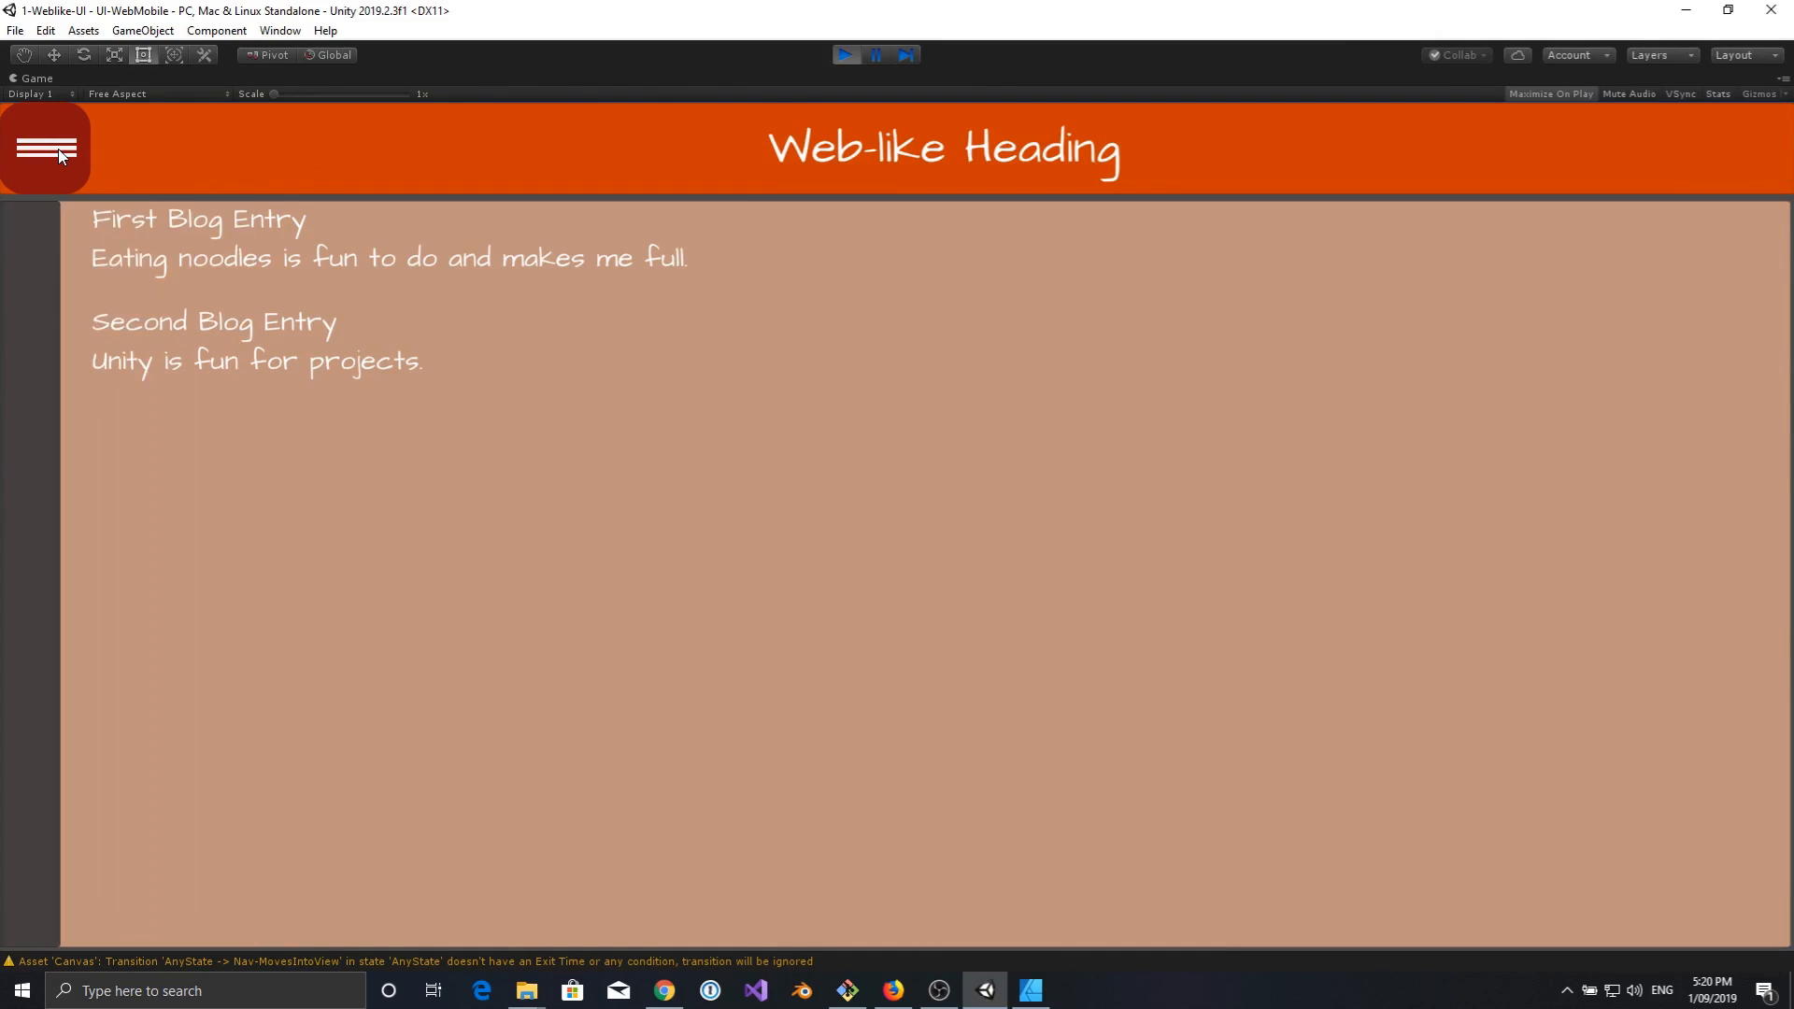
{"action": "left_click", "coordinate": [59, 153]}
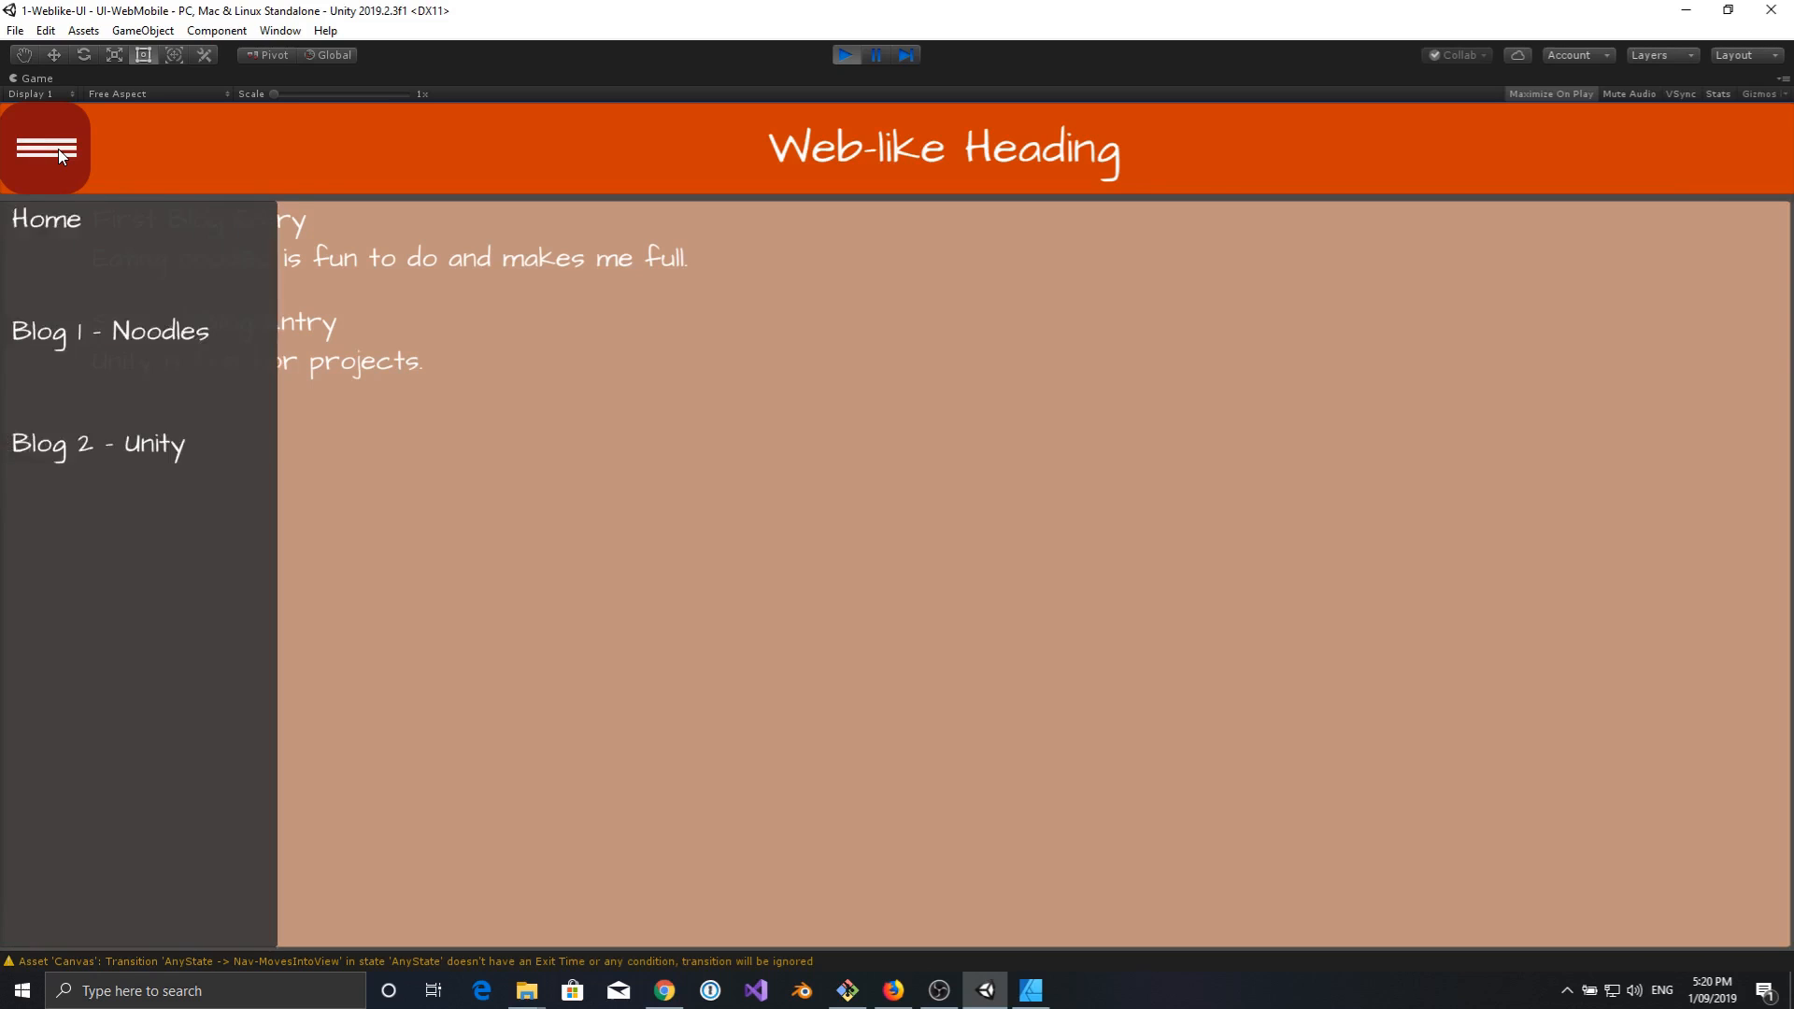
{"action": "left_click", "coordinate": [844, 55]}
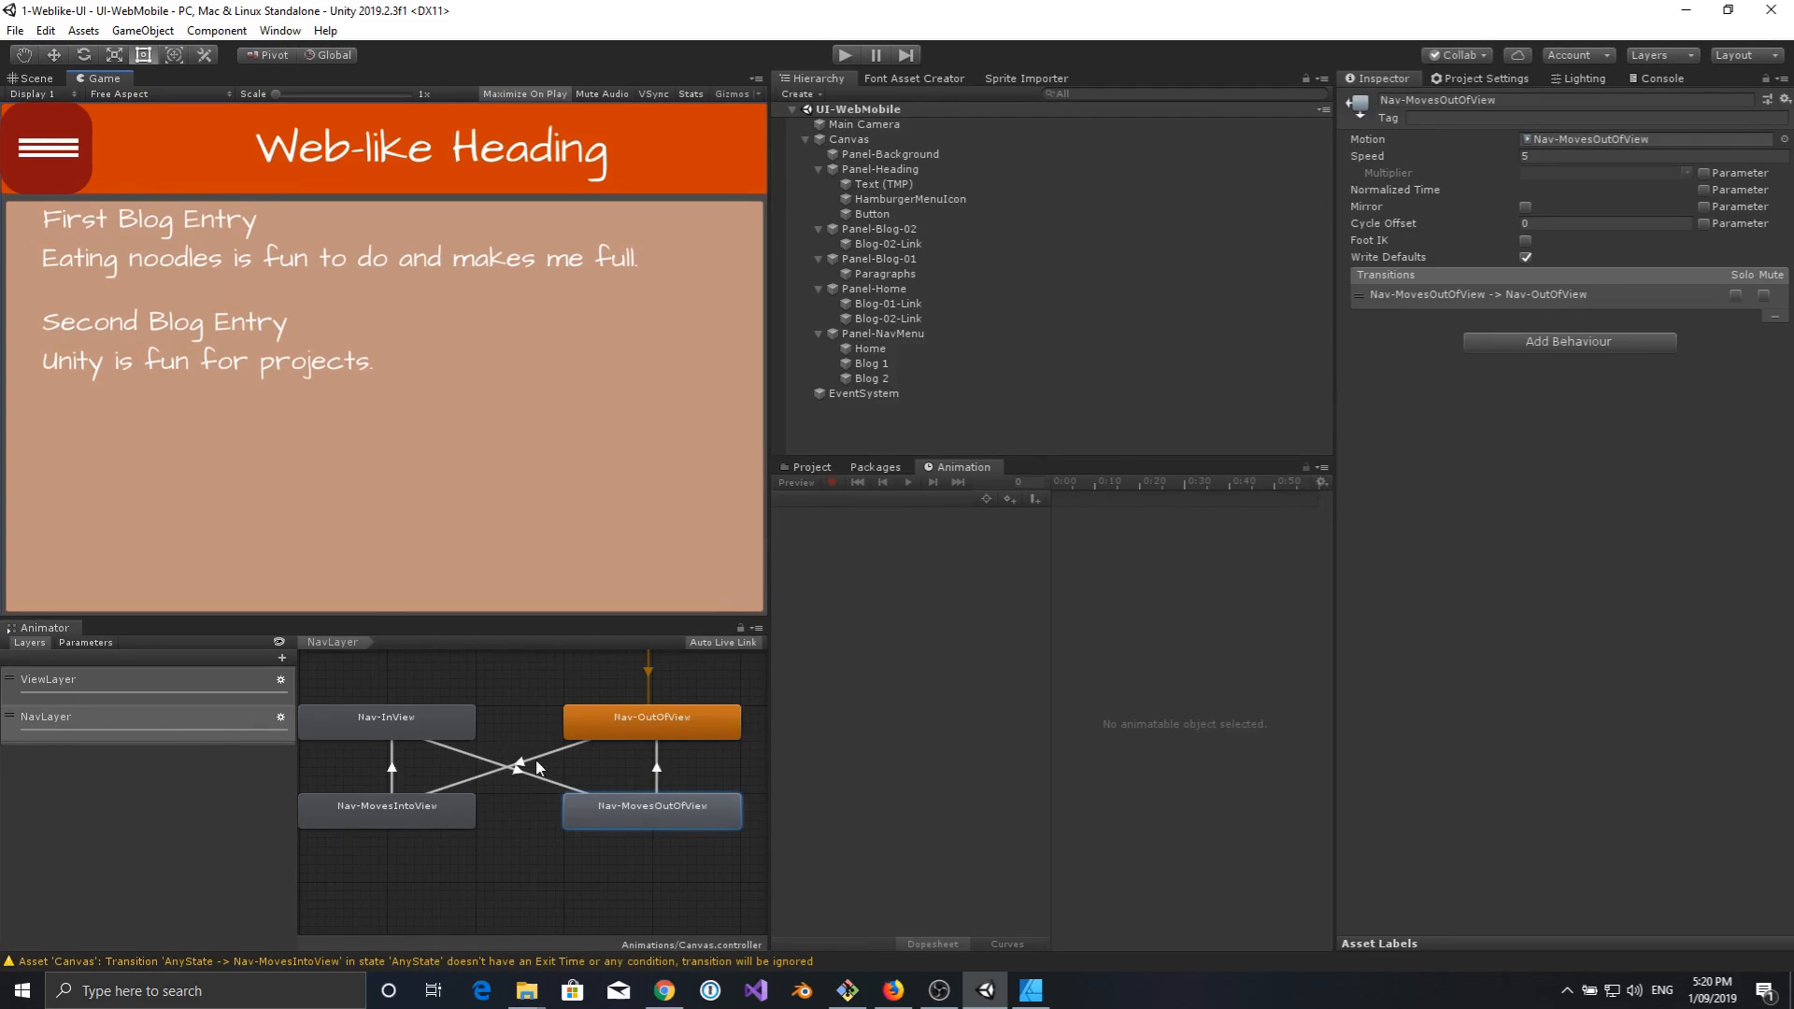
Shorten the blends of the Nav-OutOfView -> Nav-MovesIntoView and Nav-InView -> Nav-MovesOutOfView transitions by moving their starts to the end of the source states.
{"action": "left_click", "coordinate": [658, 771]}
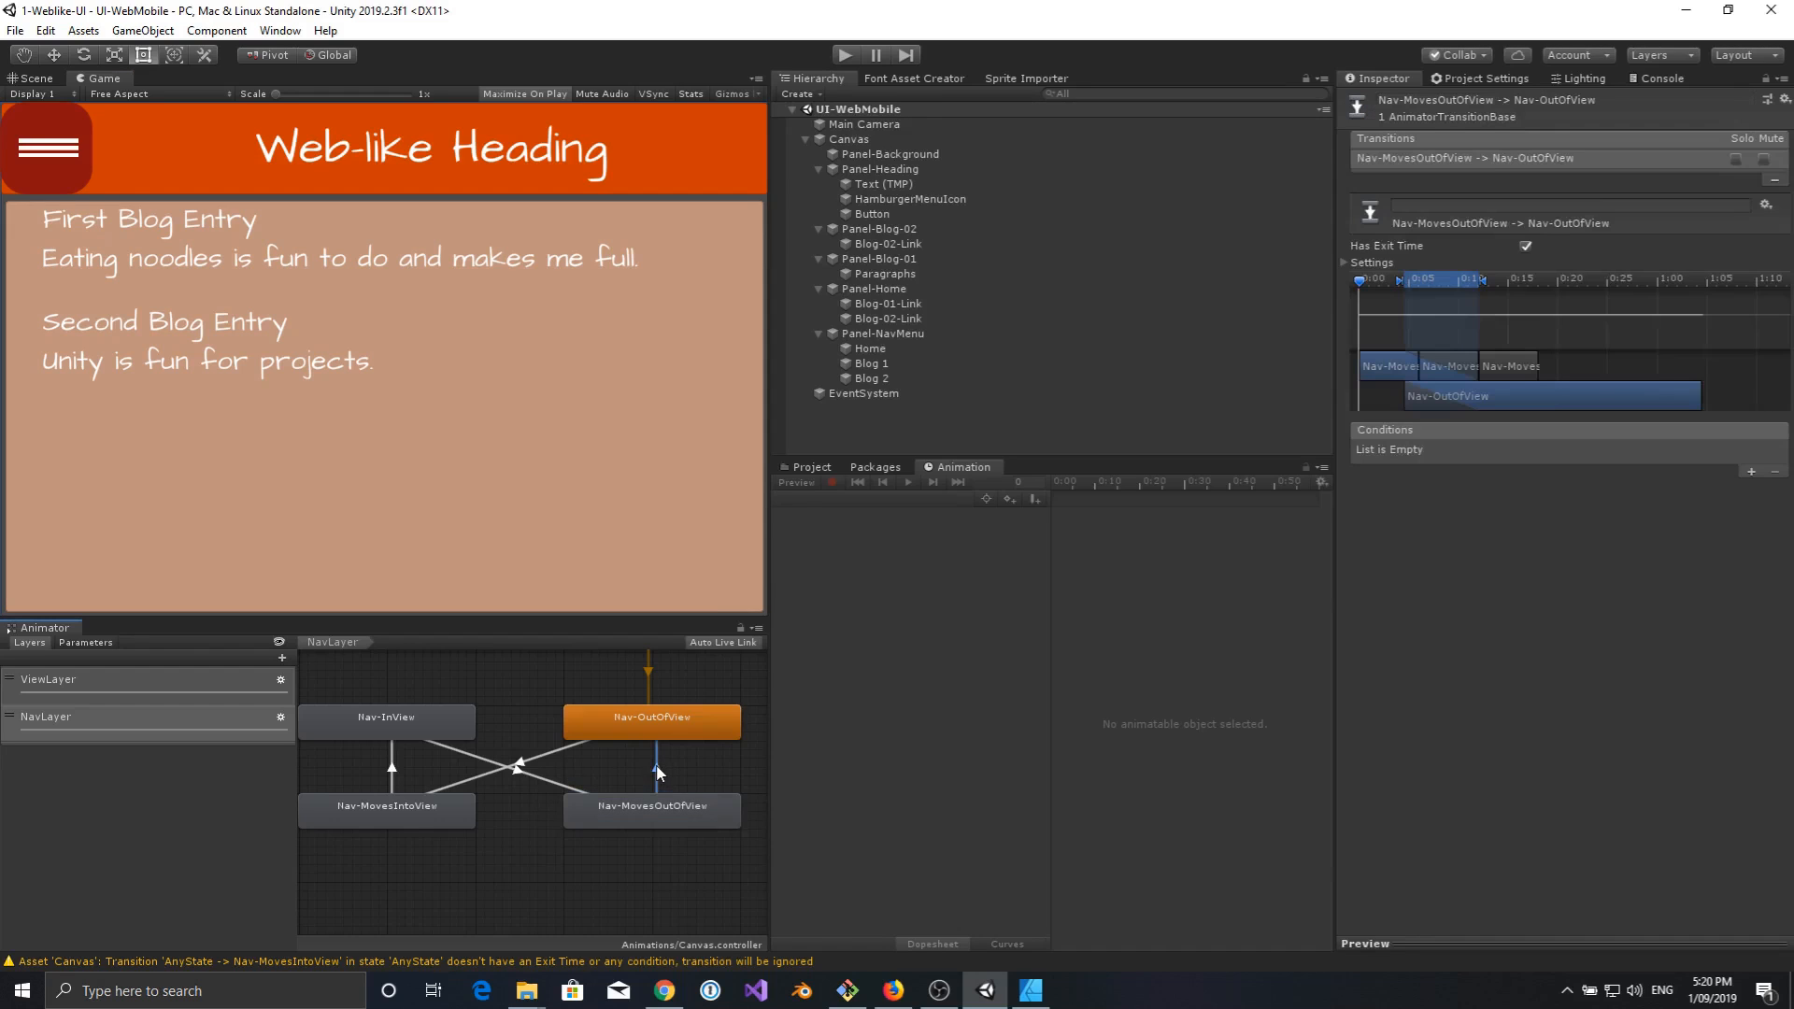
{"action": "left_click", "coordinate": [481, 776]}
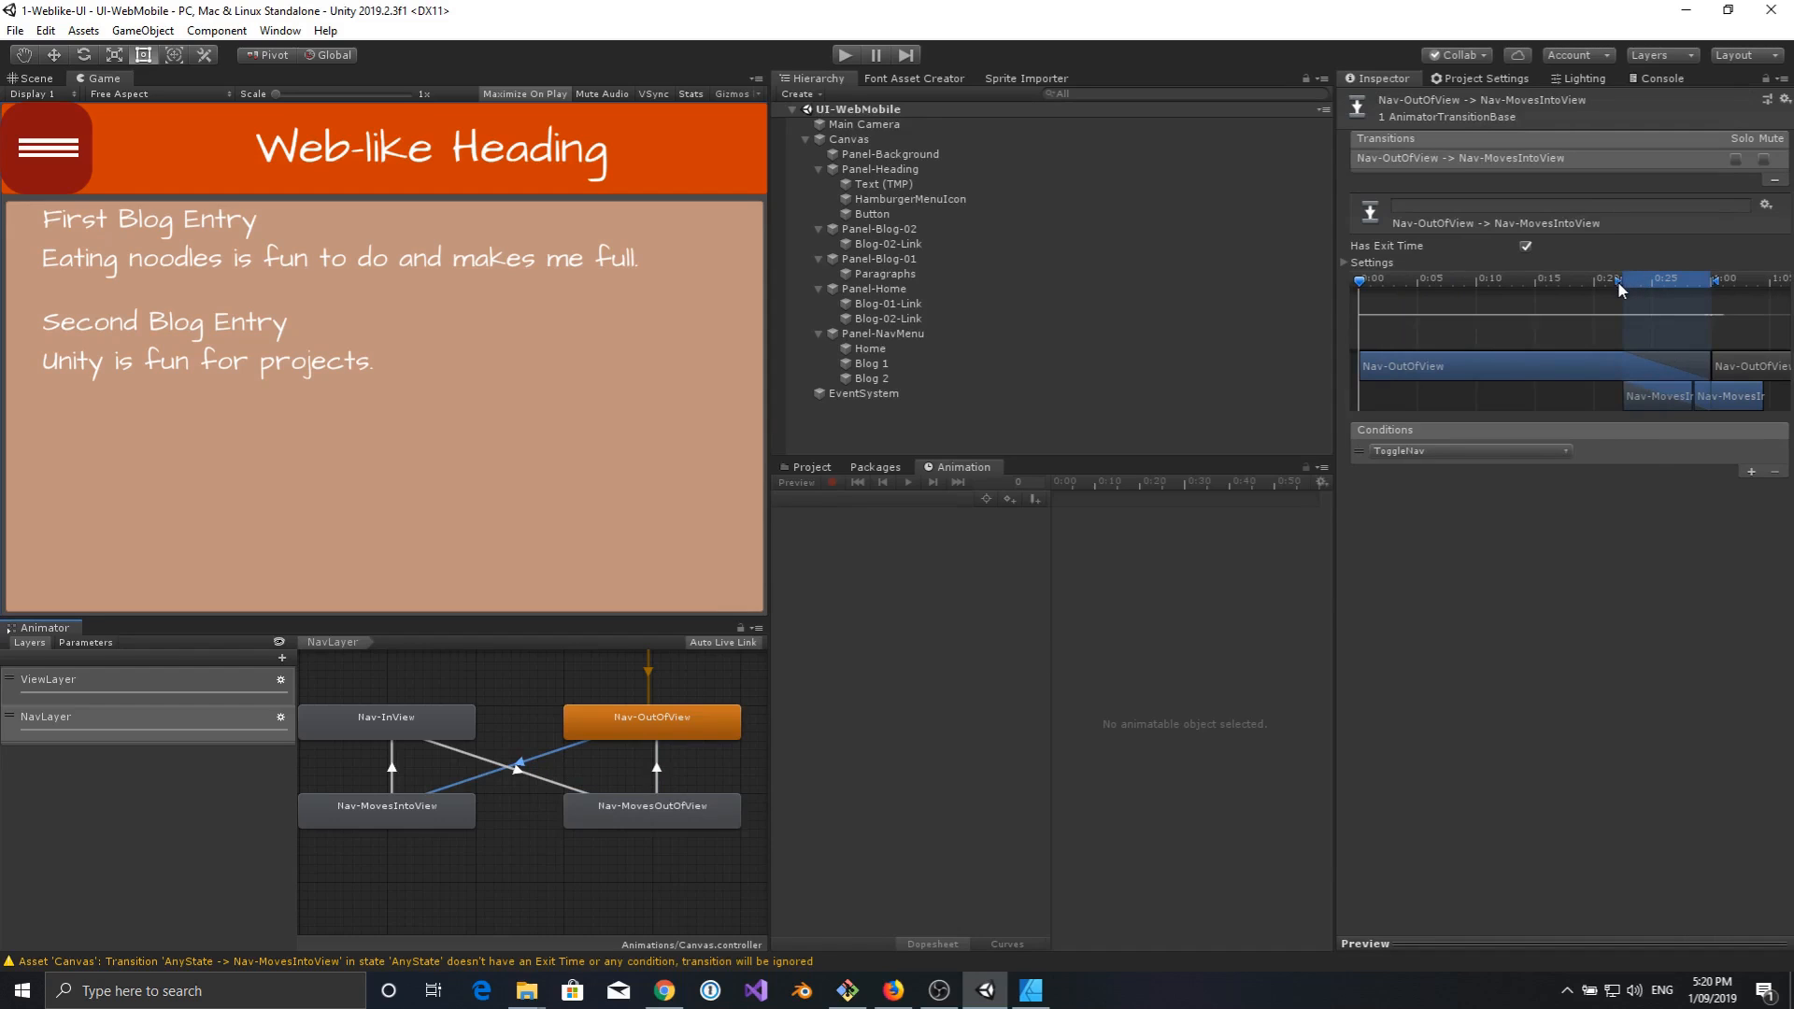
{"action": "left_click_drag", "start_coordinate": [1620, 279], "coordinate": [1697, 280]}
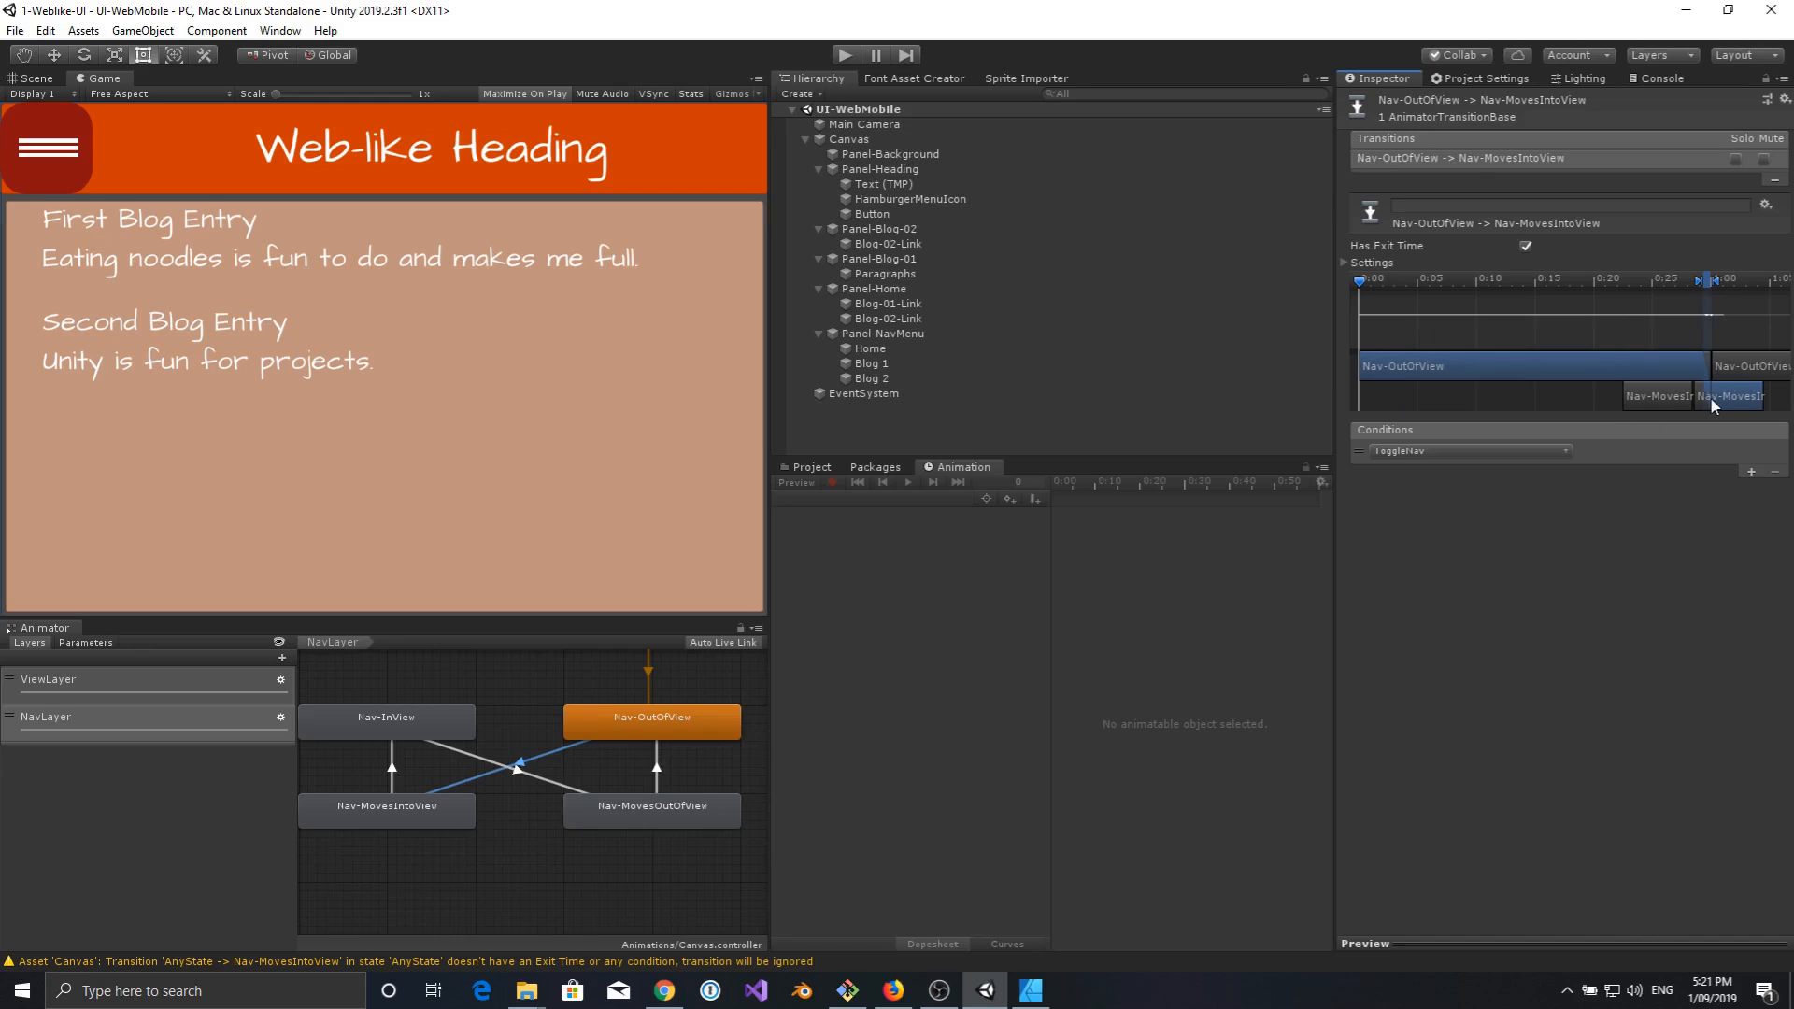
{"action": "left_click", "coordinate": [550, 782]}
{"action": "left_click_drag", "start_coordinate": [1613, 279], "coordinate": [1697, 283]}
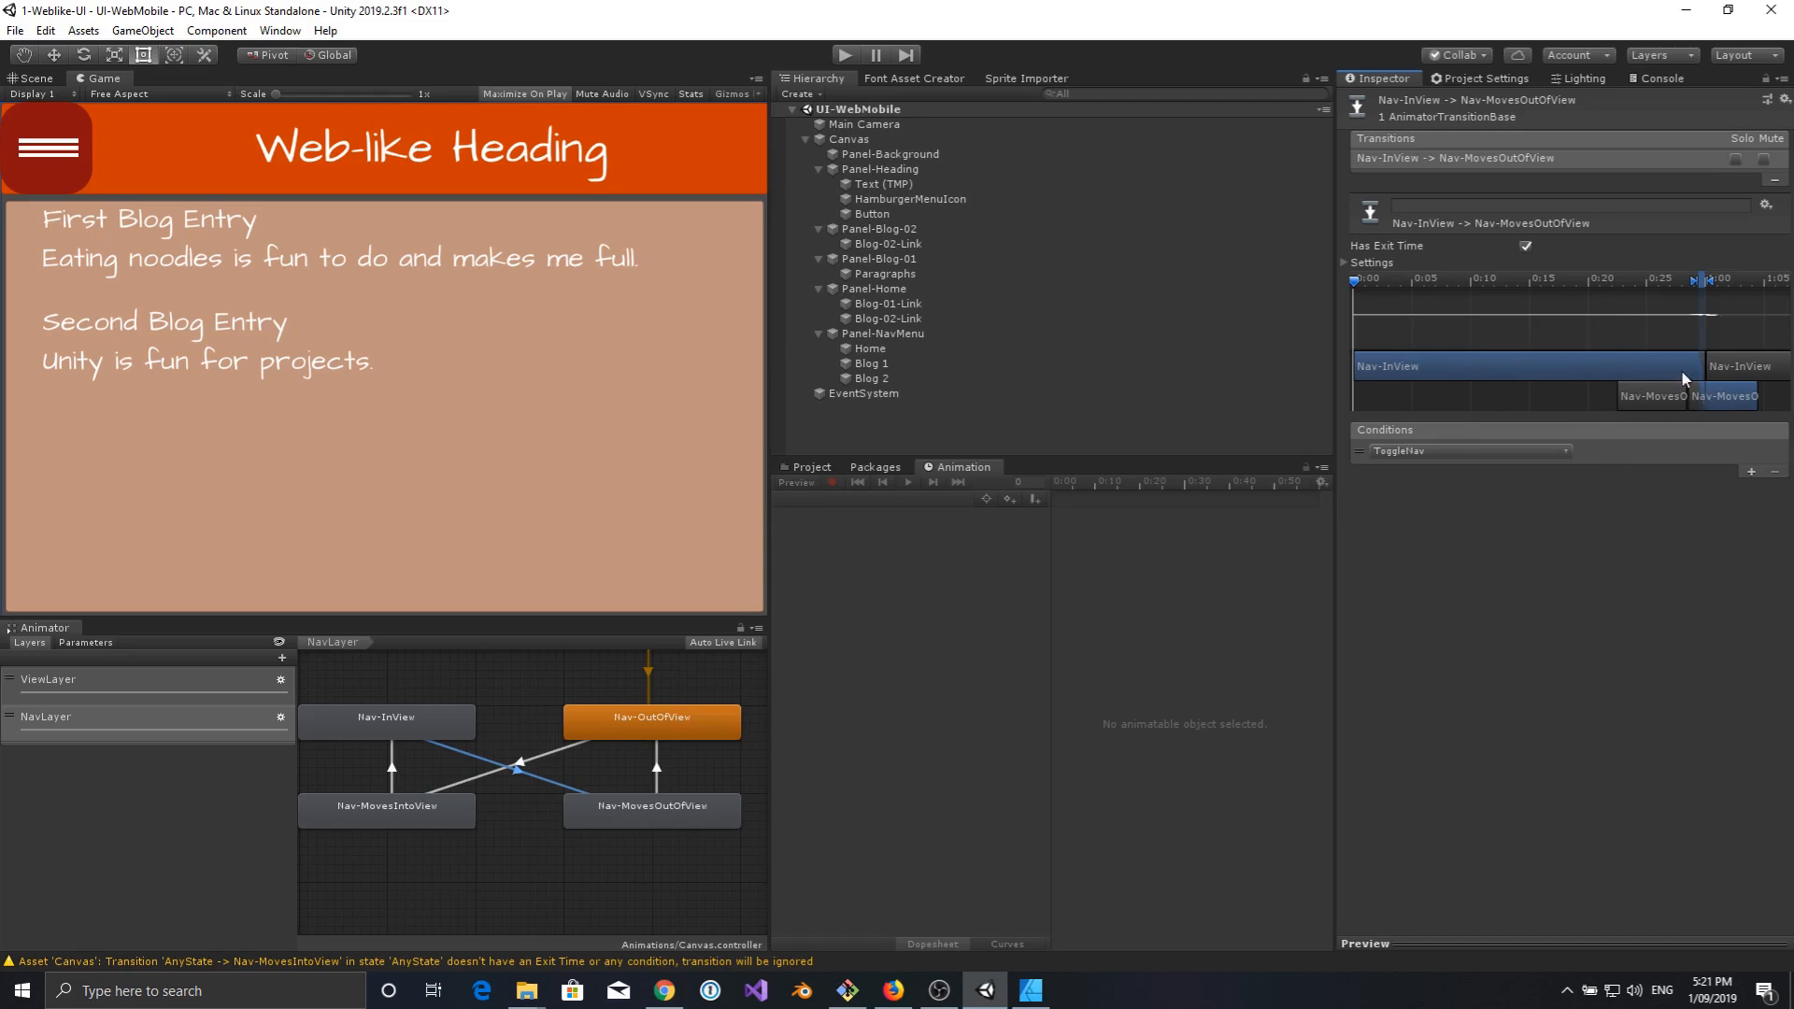
Run the scene, toggle the navigation menu to test the shortened transitions, and stop play mode.
{"action": "left_click", "coordinate": [845, 54]}
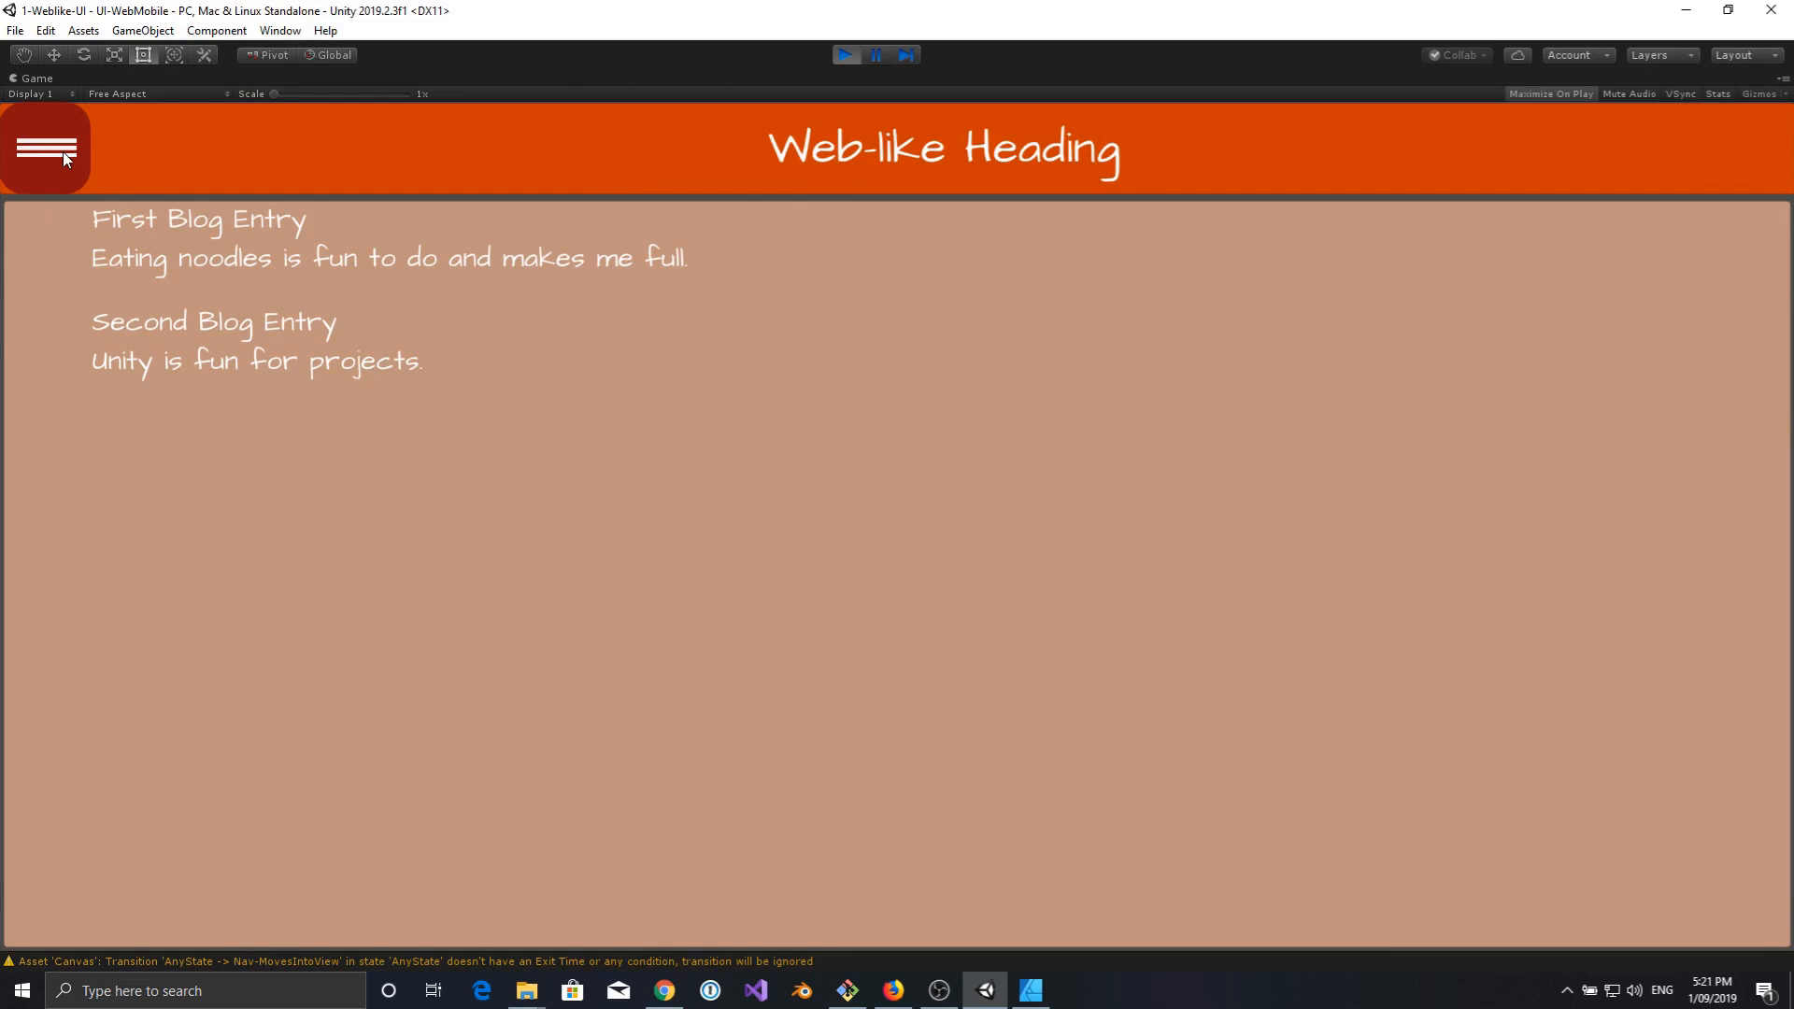
{"action": "left_click", "coordinate": [64, 152]}
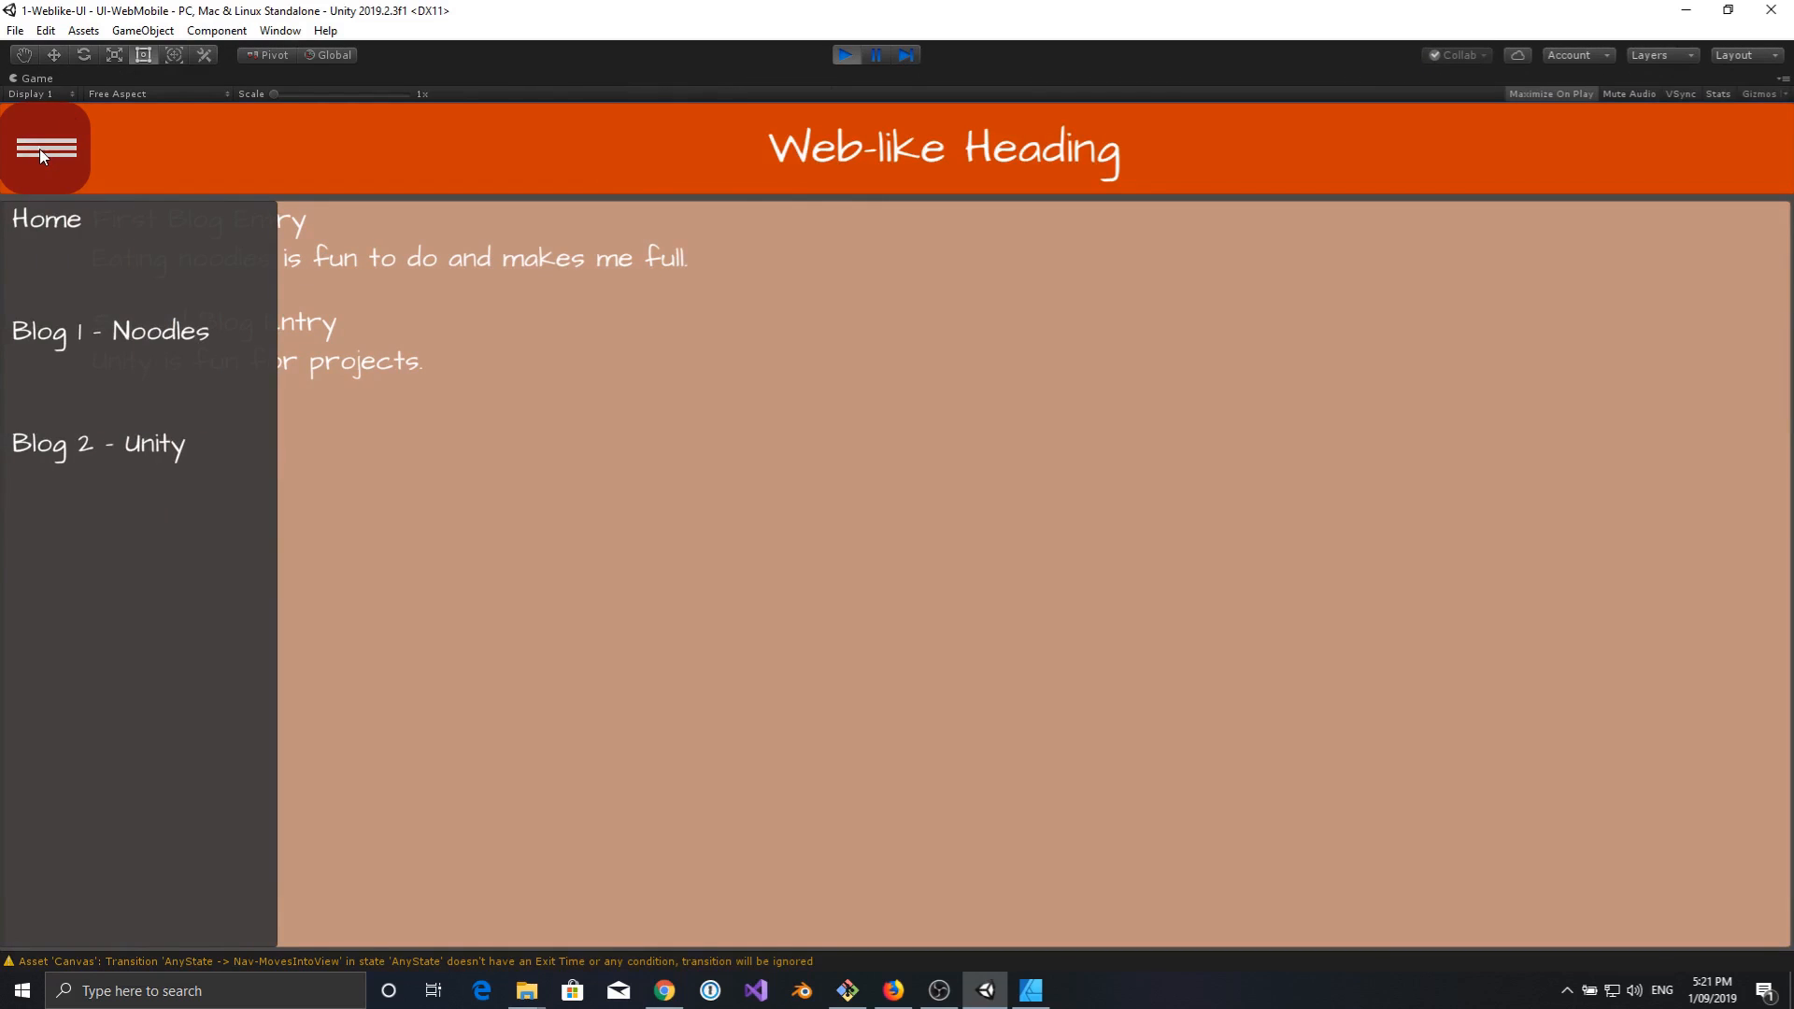
{"action": "left_click", "coordinate": [848, 55]}
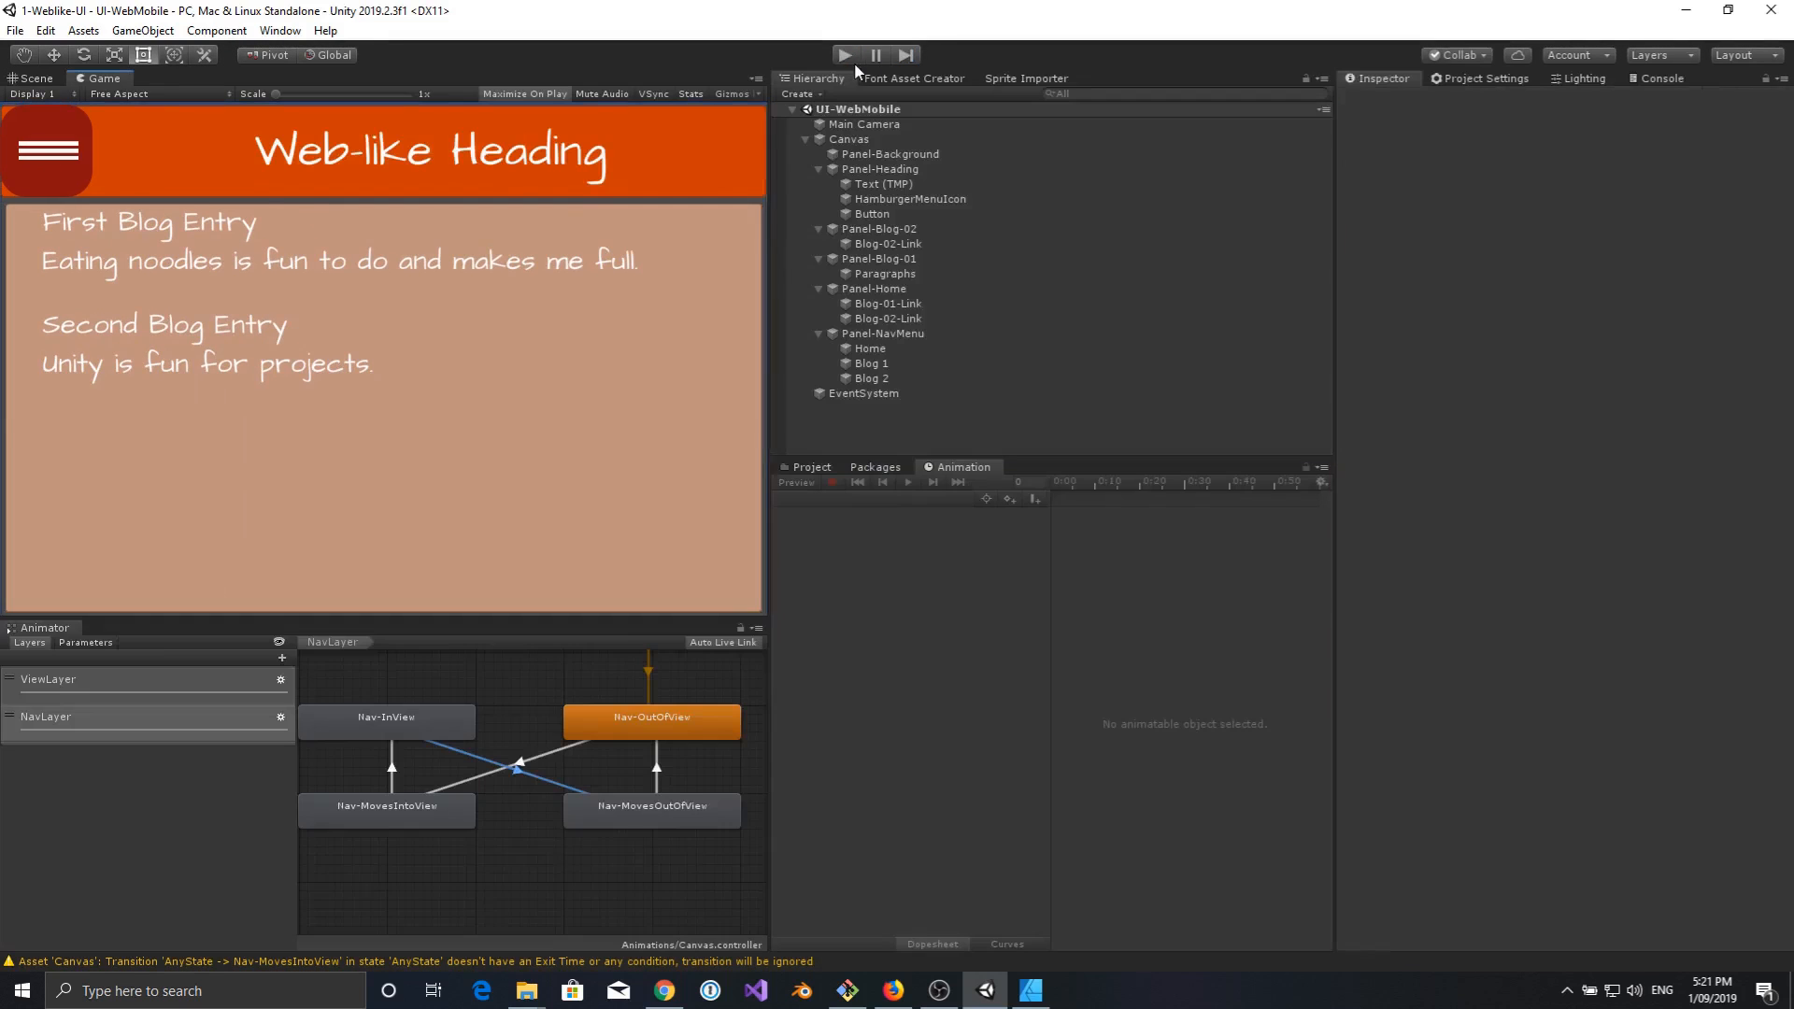
Fine-tune the blend starts of both ToggleNav transitions so they begin right at the end of the source states.
{"action": "left_click", "coordinate": [544, 757]}
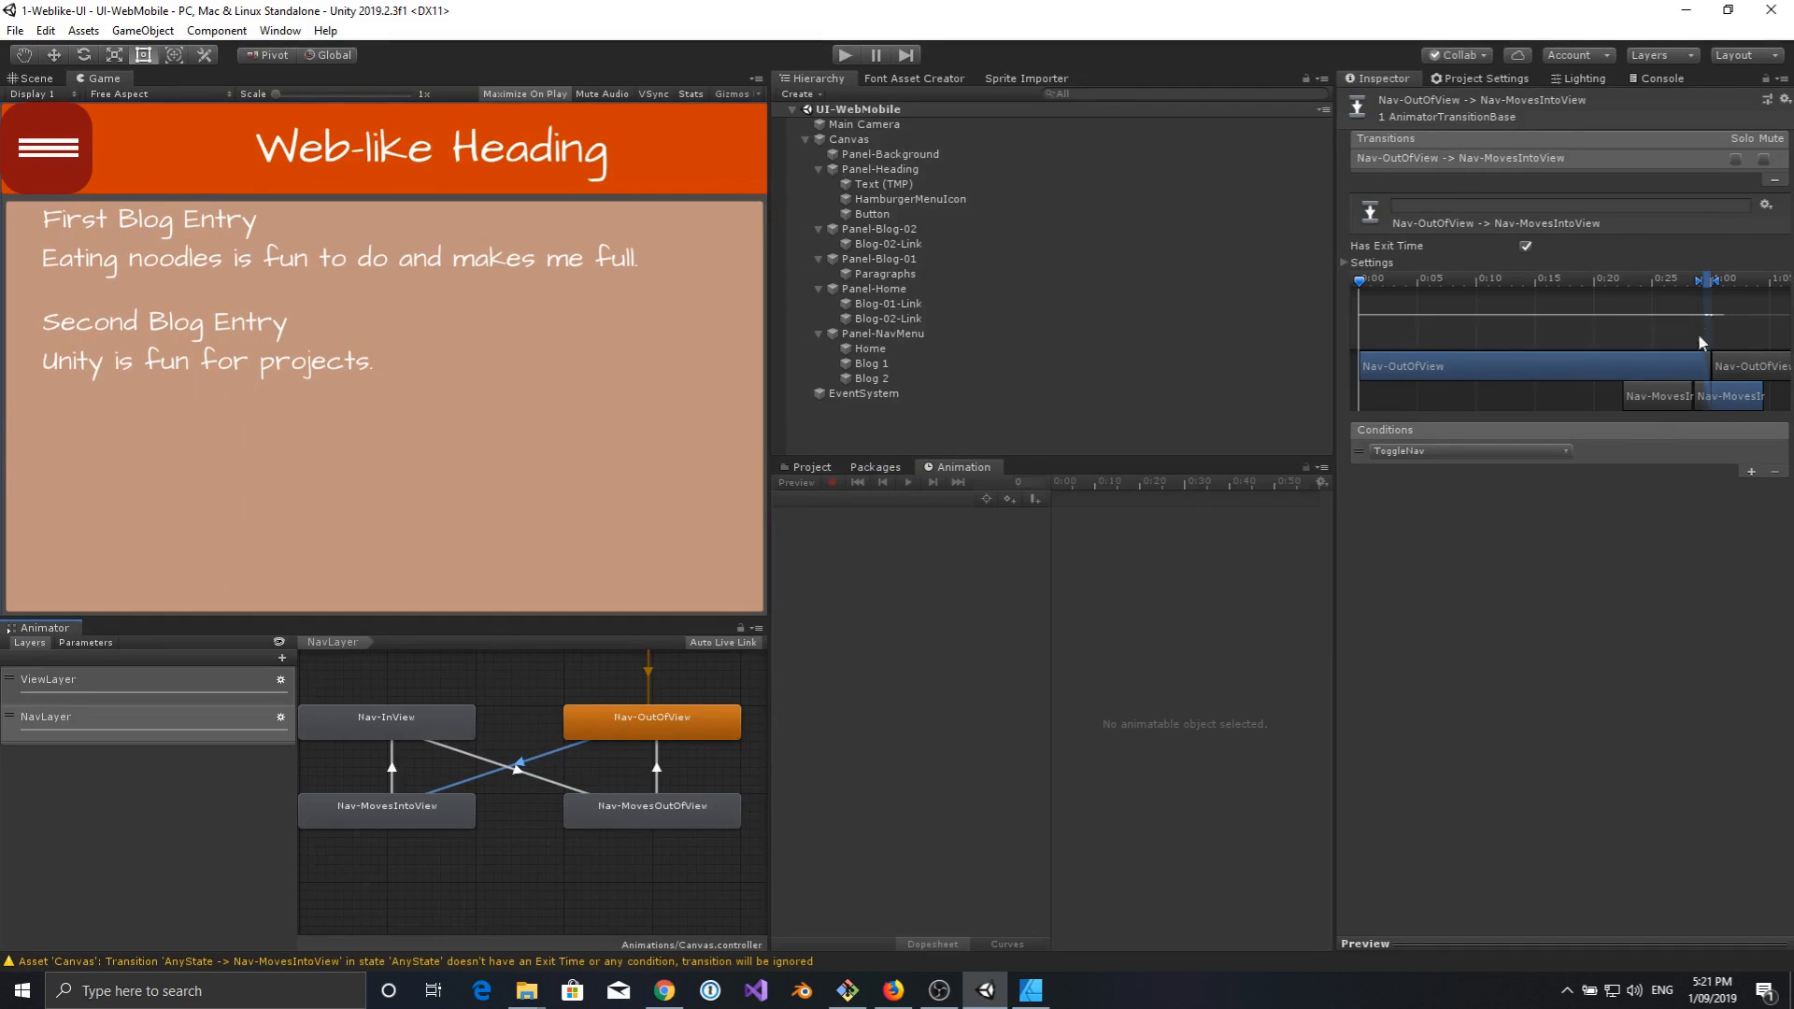
{"action": "left_click_drag", "start_coordinate": [1699, 283], "coordinate": [1706, 278]}
{"action": "left_click", "coordinate": [554, 781]}
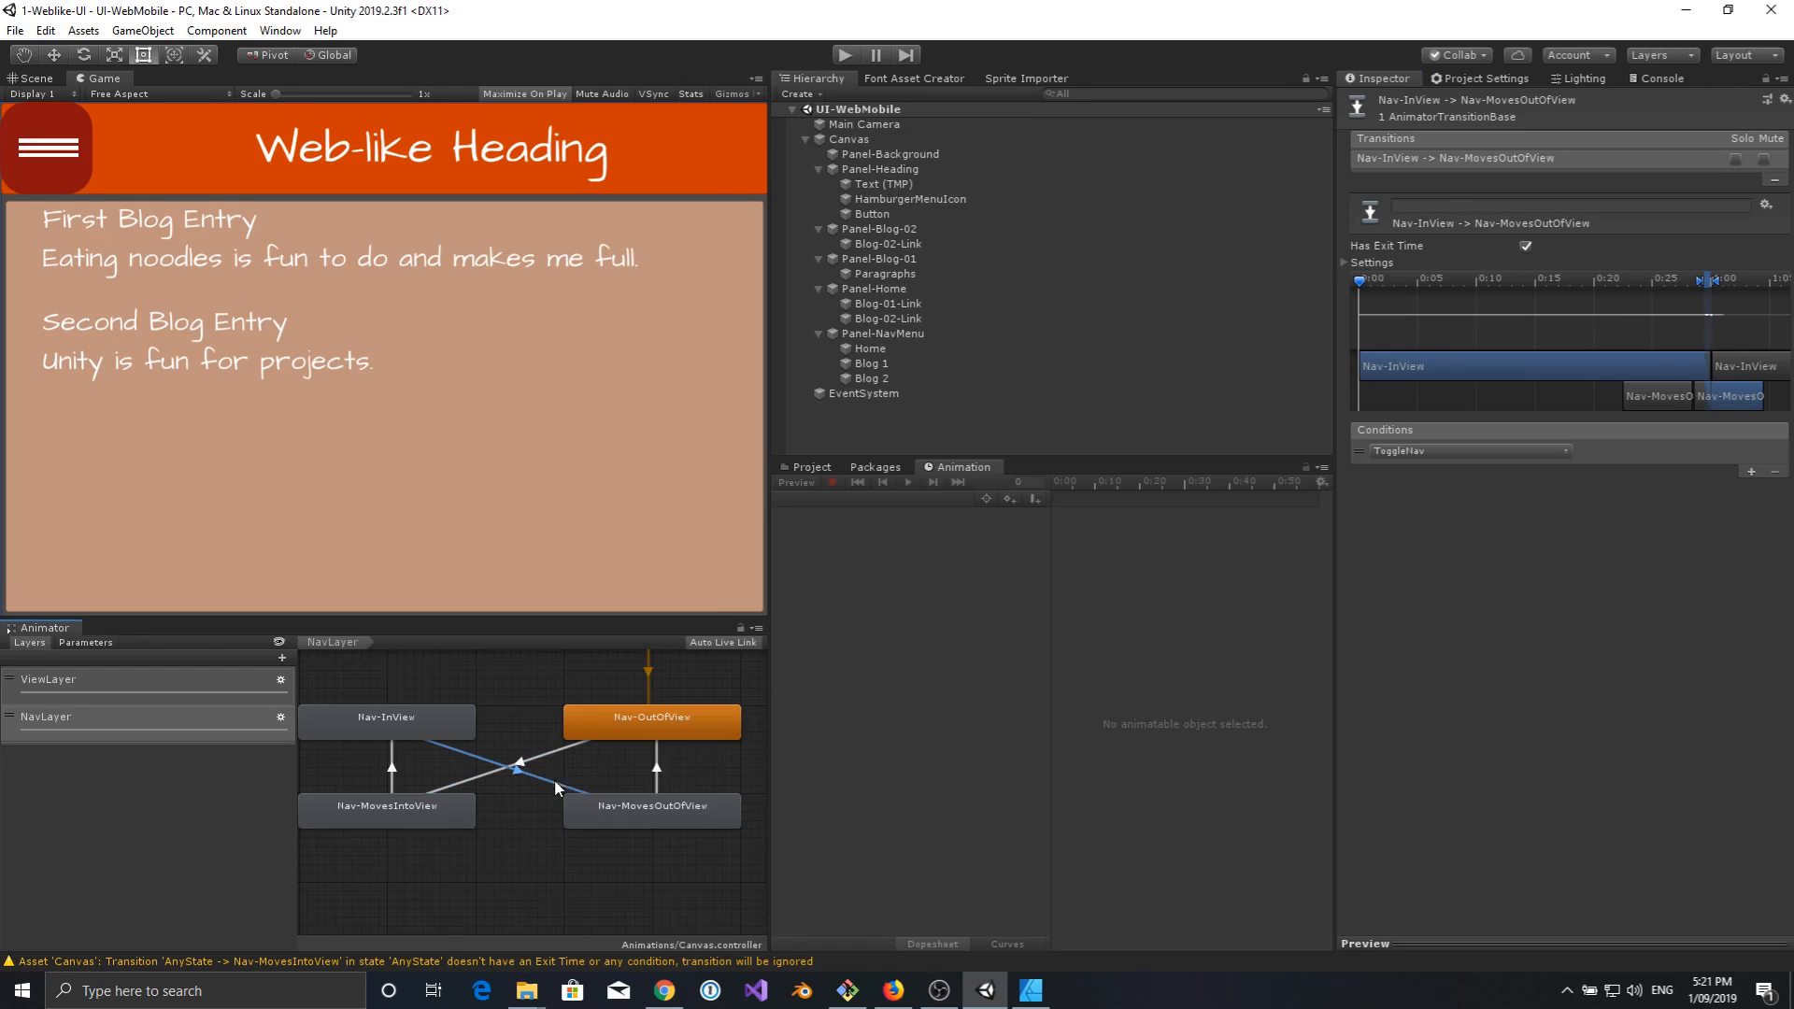
{"action": "left_click_drag", "start_coordinate": [1696, 277], "coordinate": [1714, 279]}
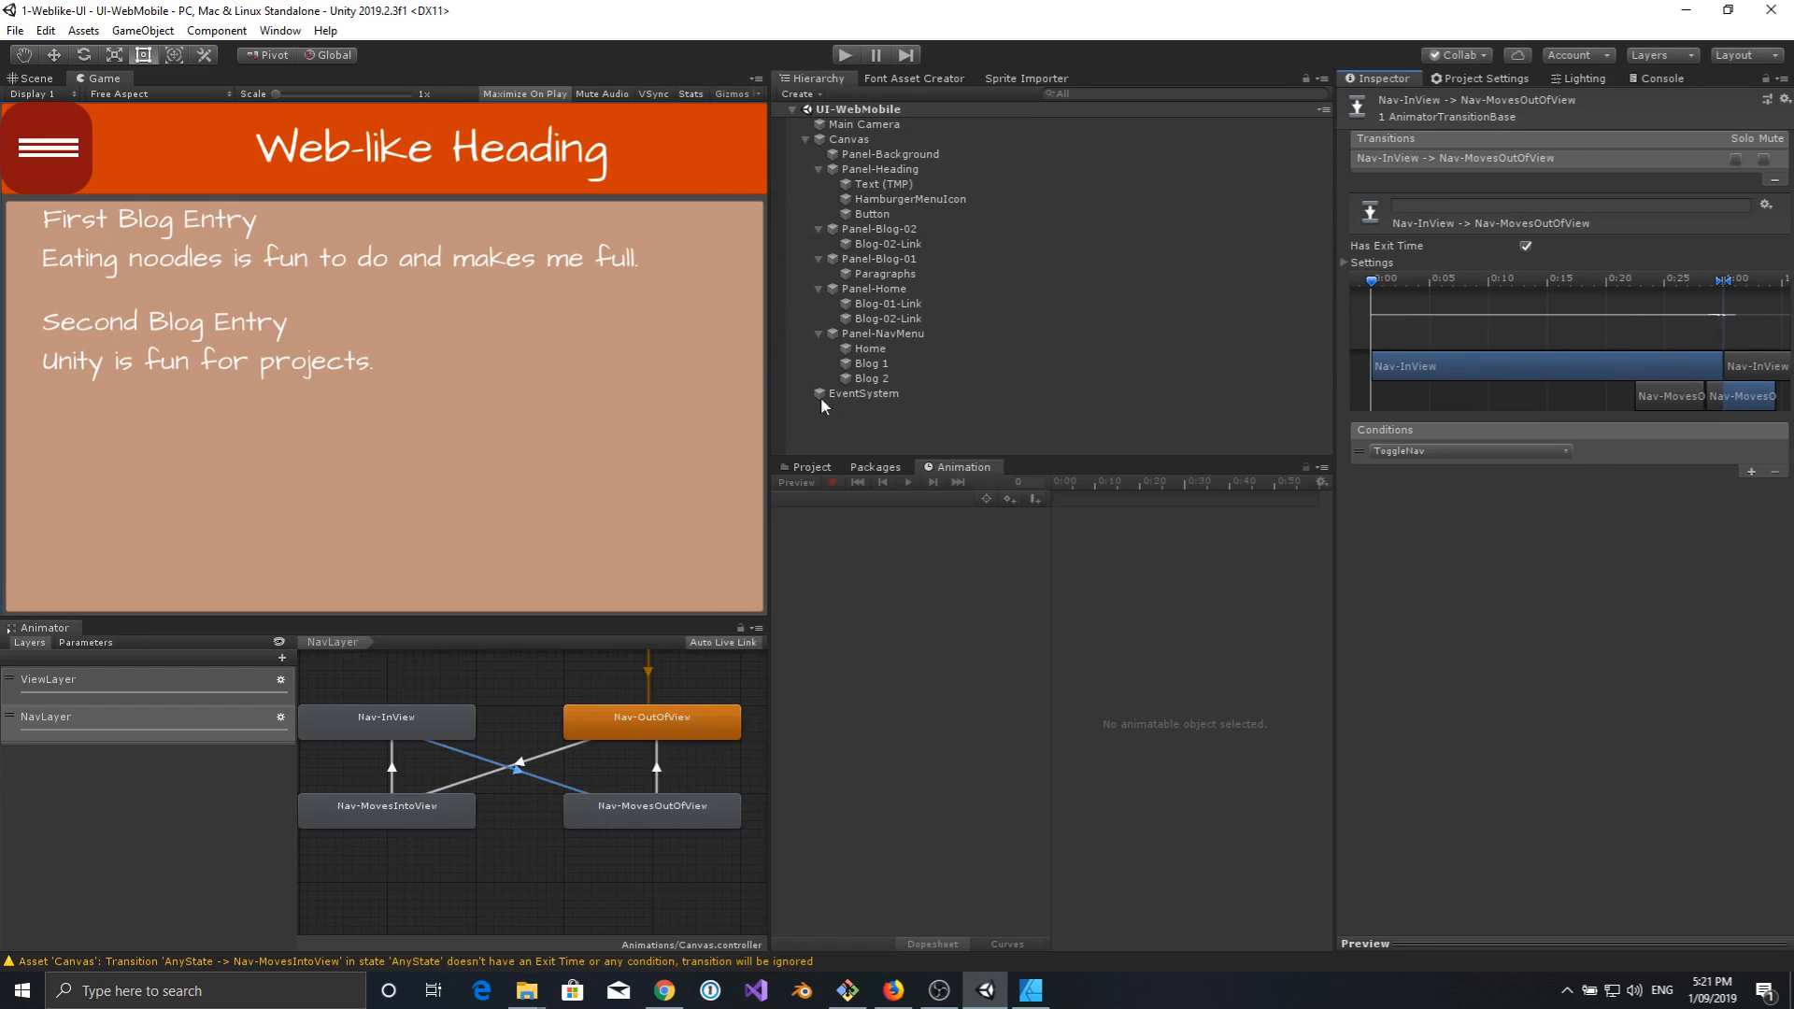
Run the scene again, show and hide the navigation menu once, and stop play mode.
{"action": "left_click", "coordinate": [846, 55]}
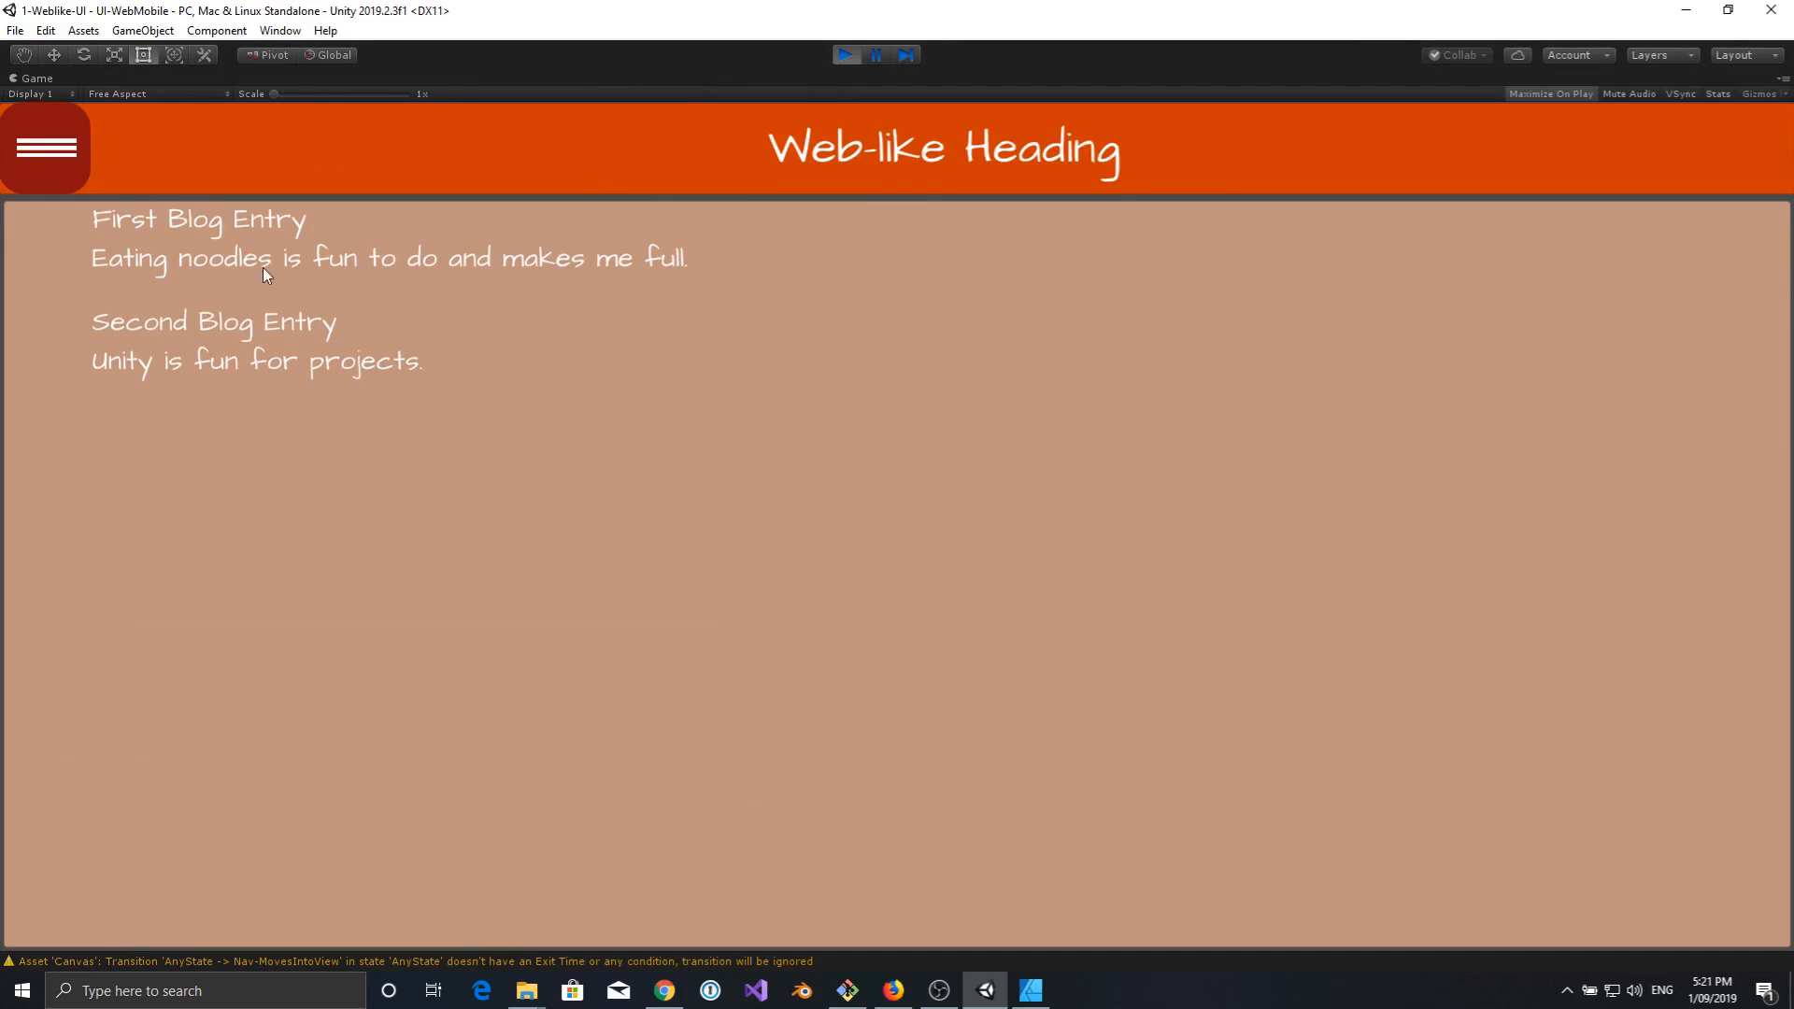
{"action": "left_click", "coordinate": [52, 148]}
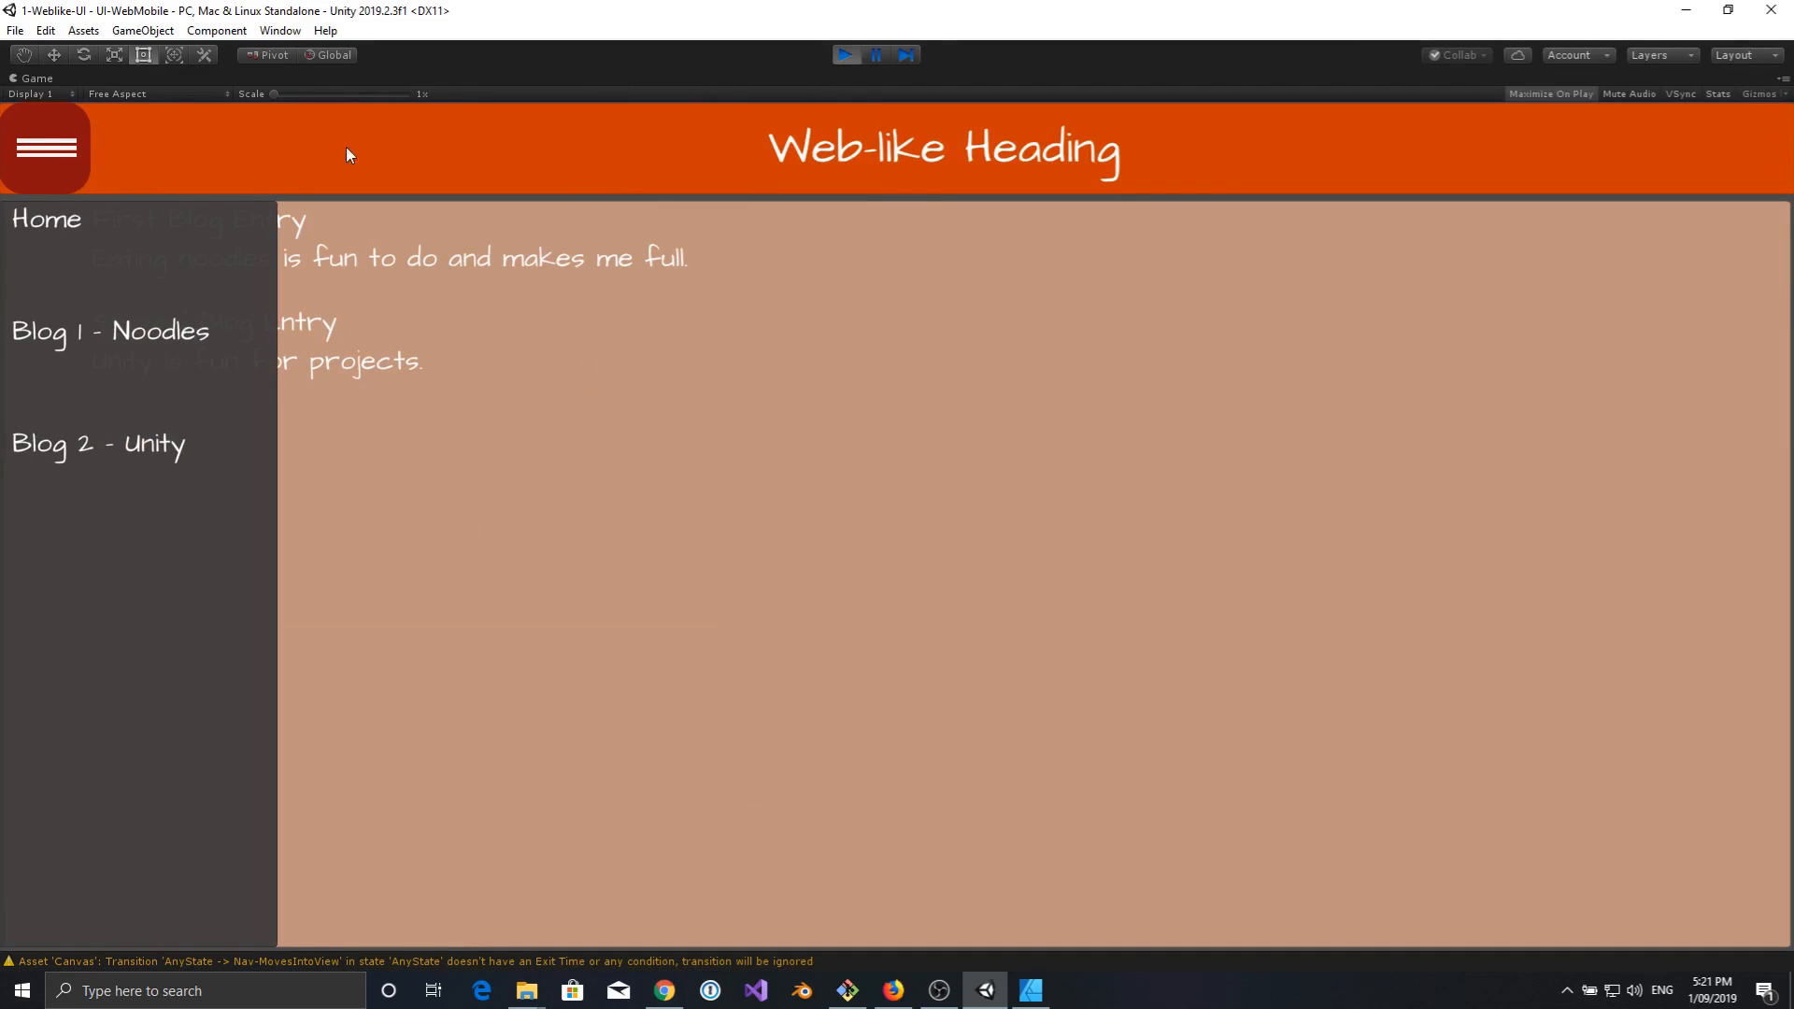
{"action": "left_click", "coordinate": [56, 150]}
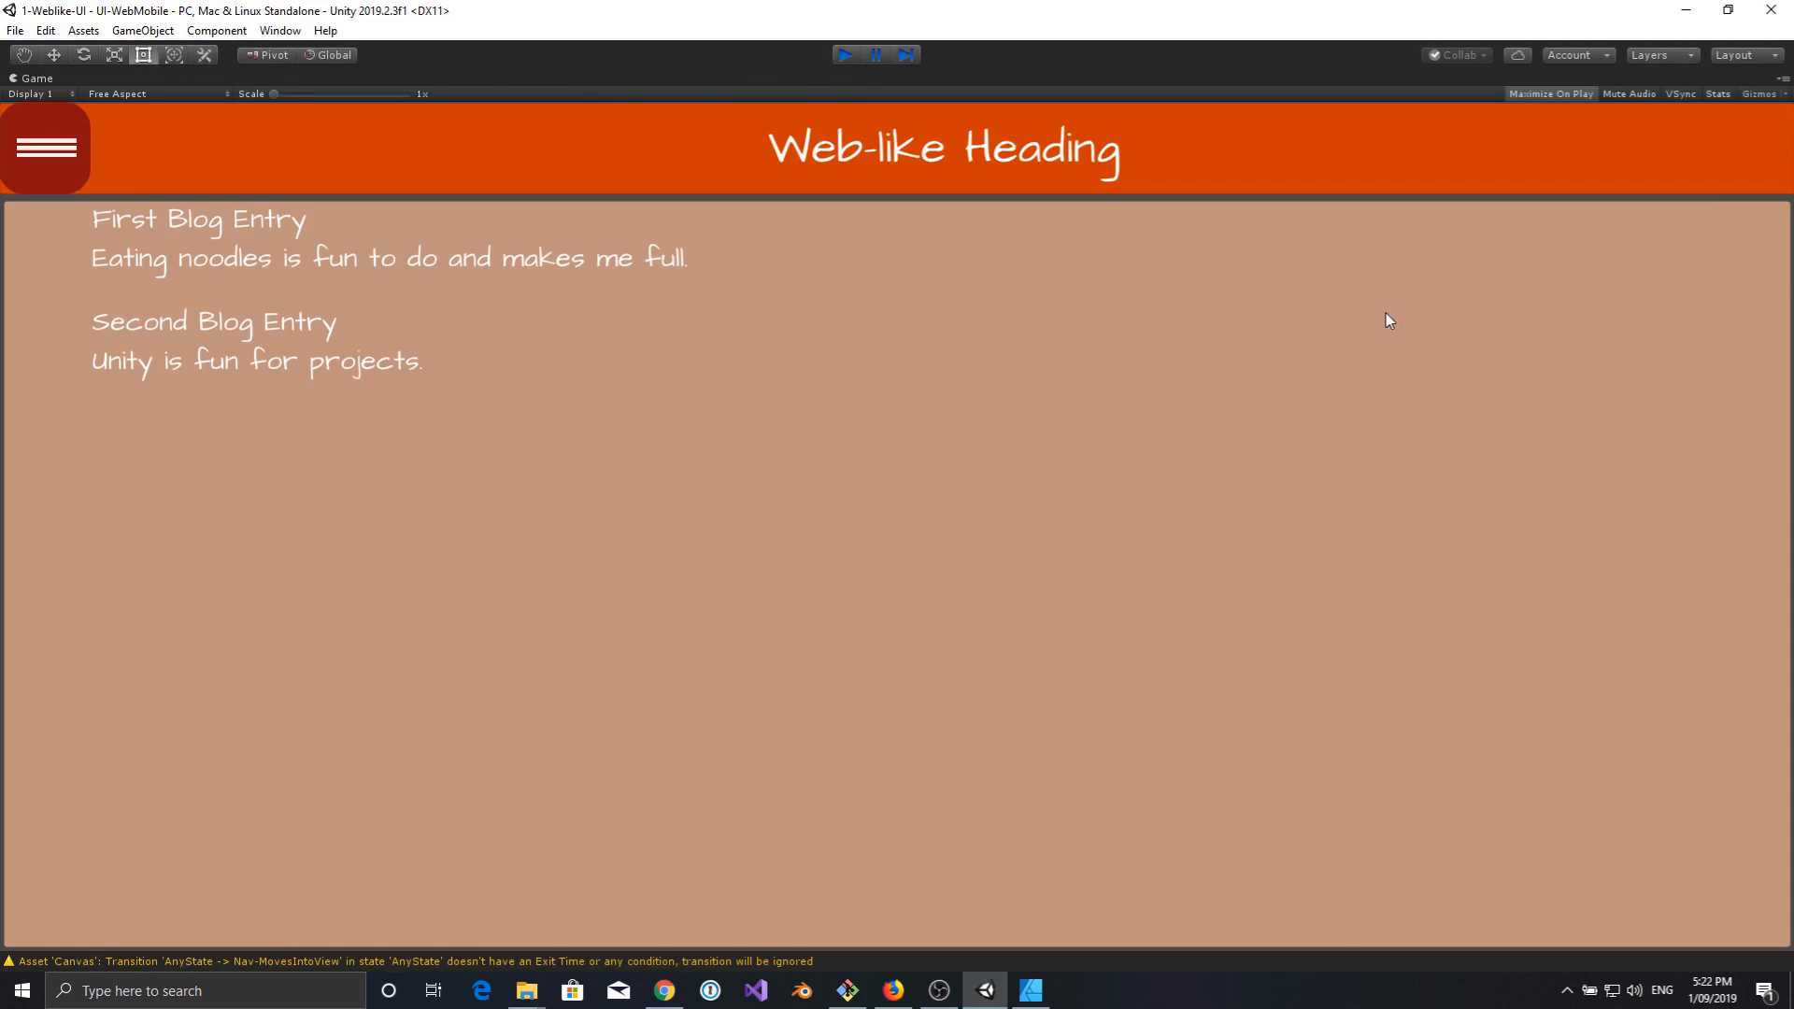
{"action": "key", "text": "ctrl+p"}
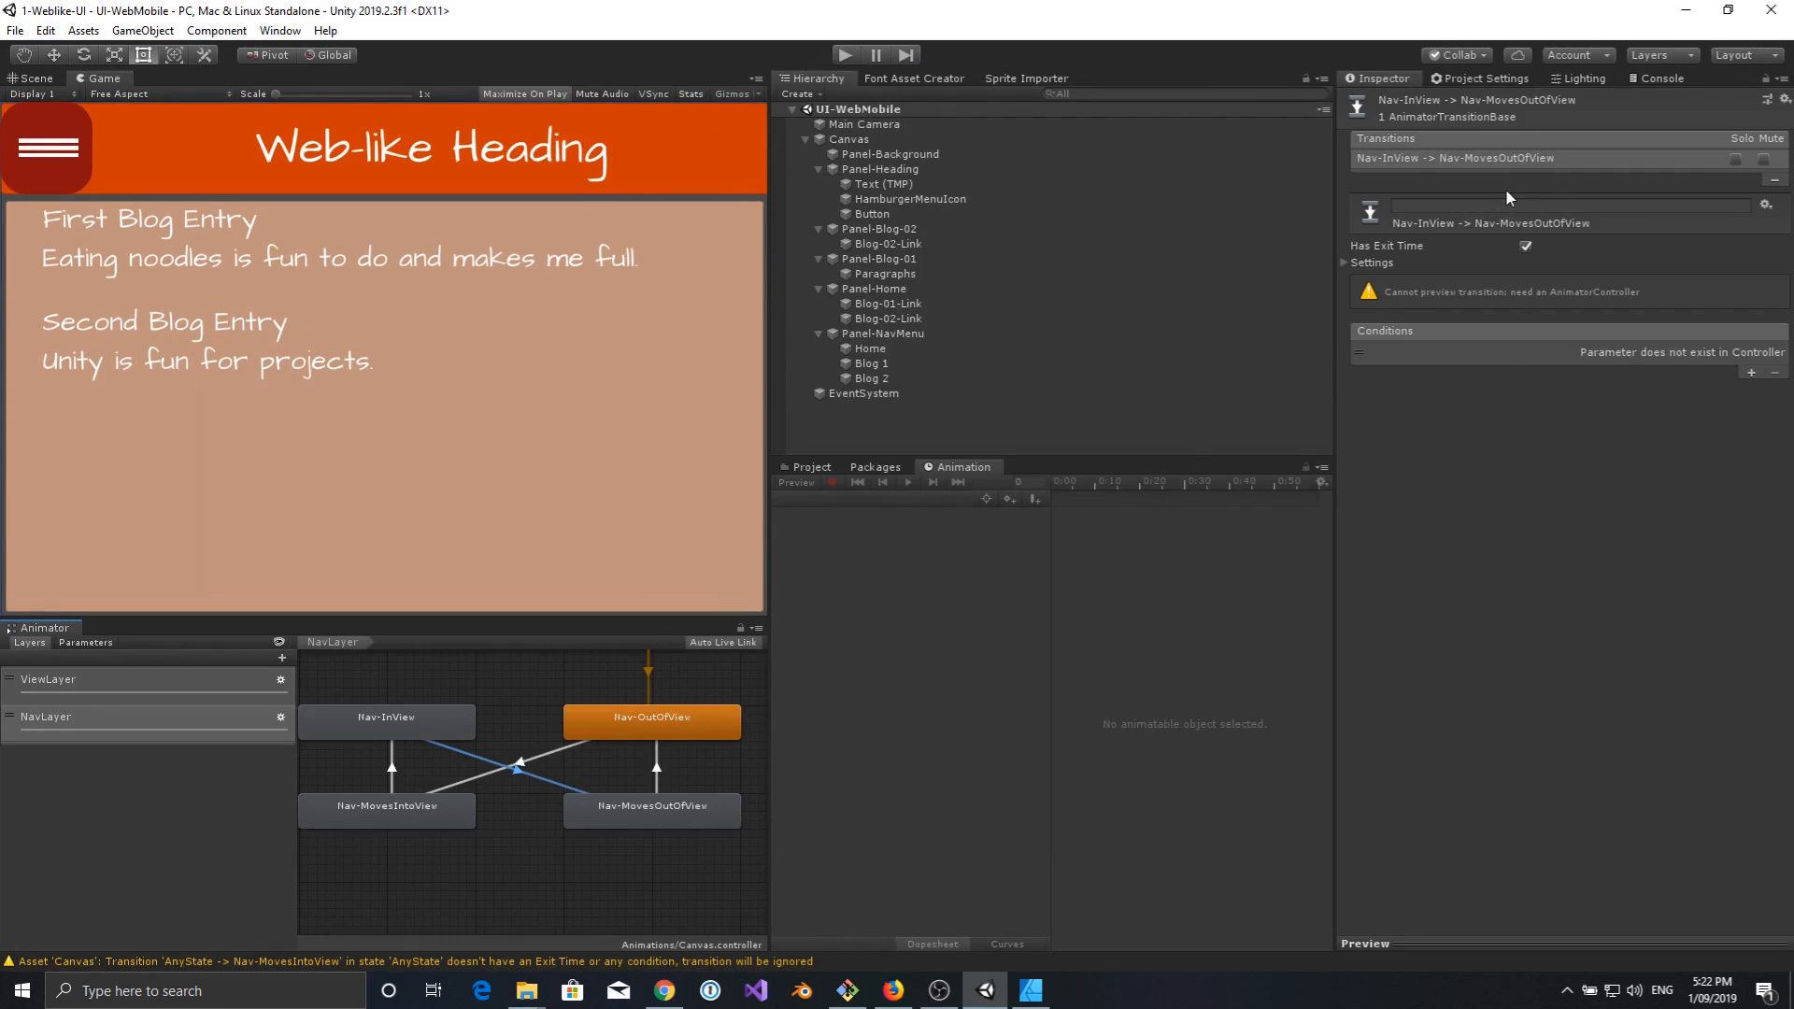
Expand the transition settings, select the Canvas, and reopen the Nav-InView -> Nav-MovesOutOfView transition with its preview timeline.
{"action": "left_click", "coordinate": [1348, 264]}
{"action": "left_click", "coordinate": [1346, 263]}
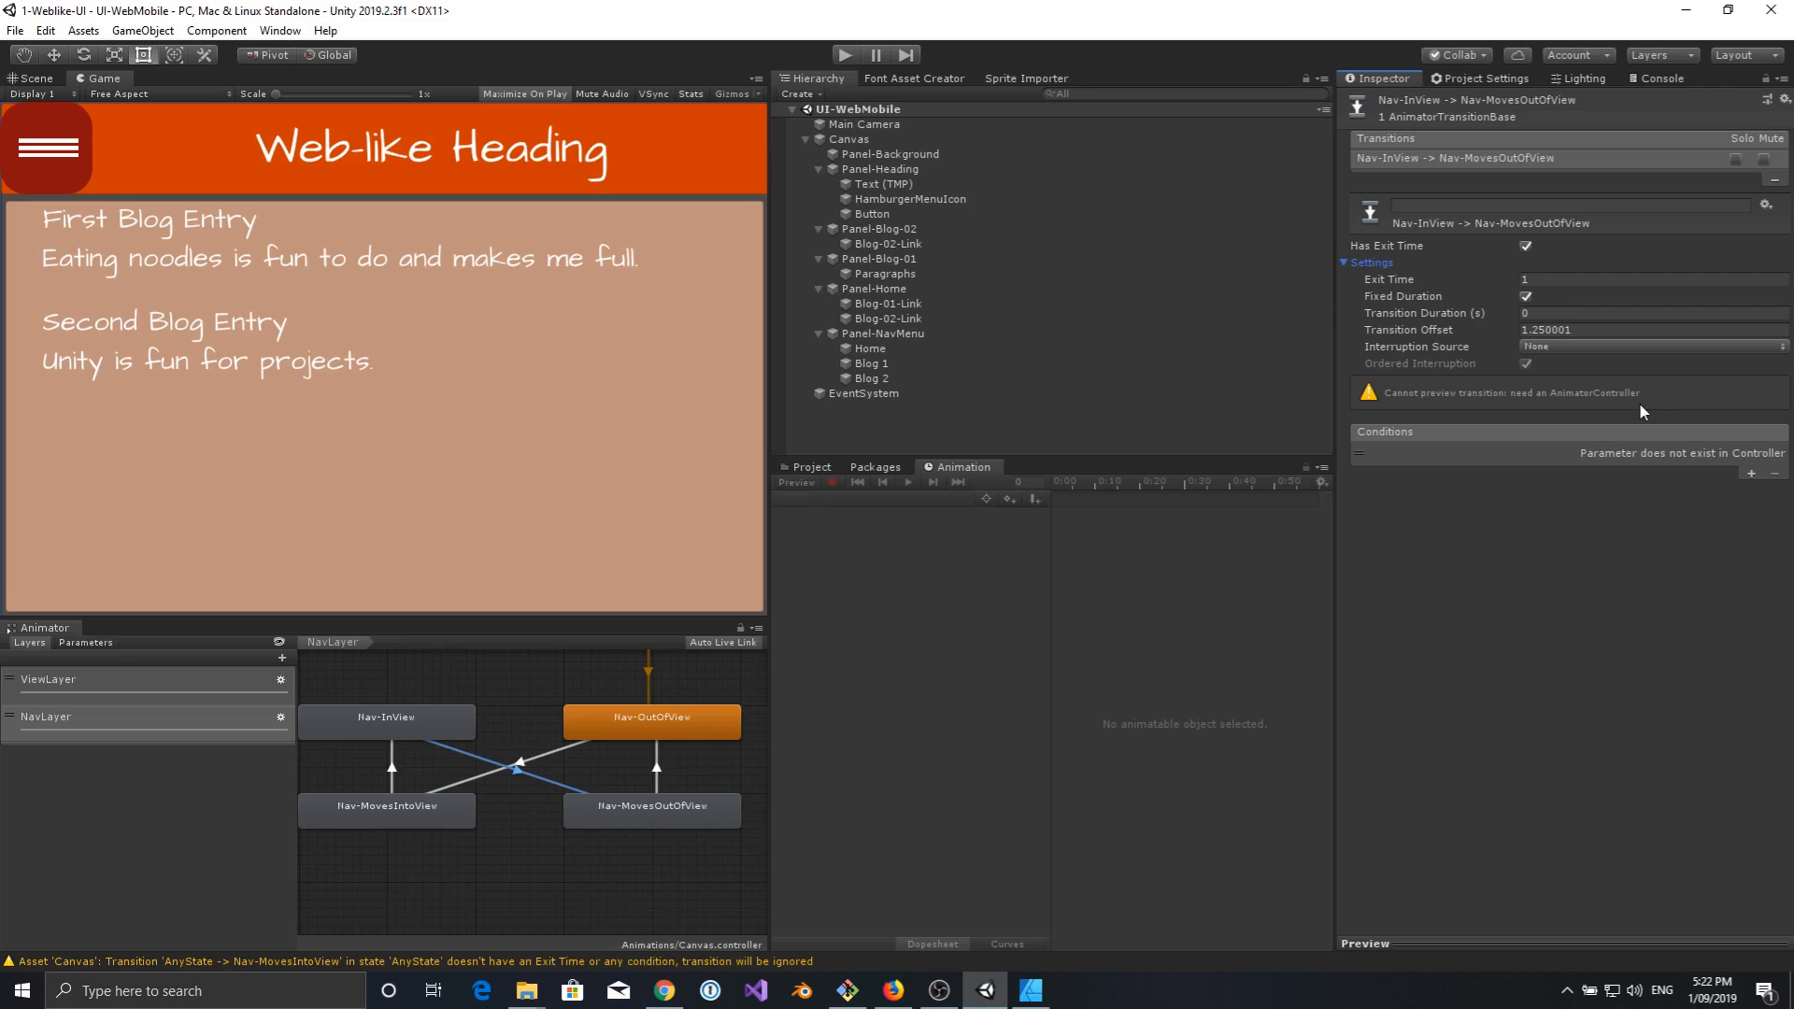
{"action": "left_click", "coordinate": [1159, 139]}
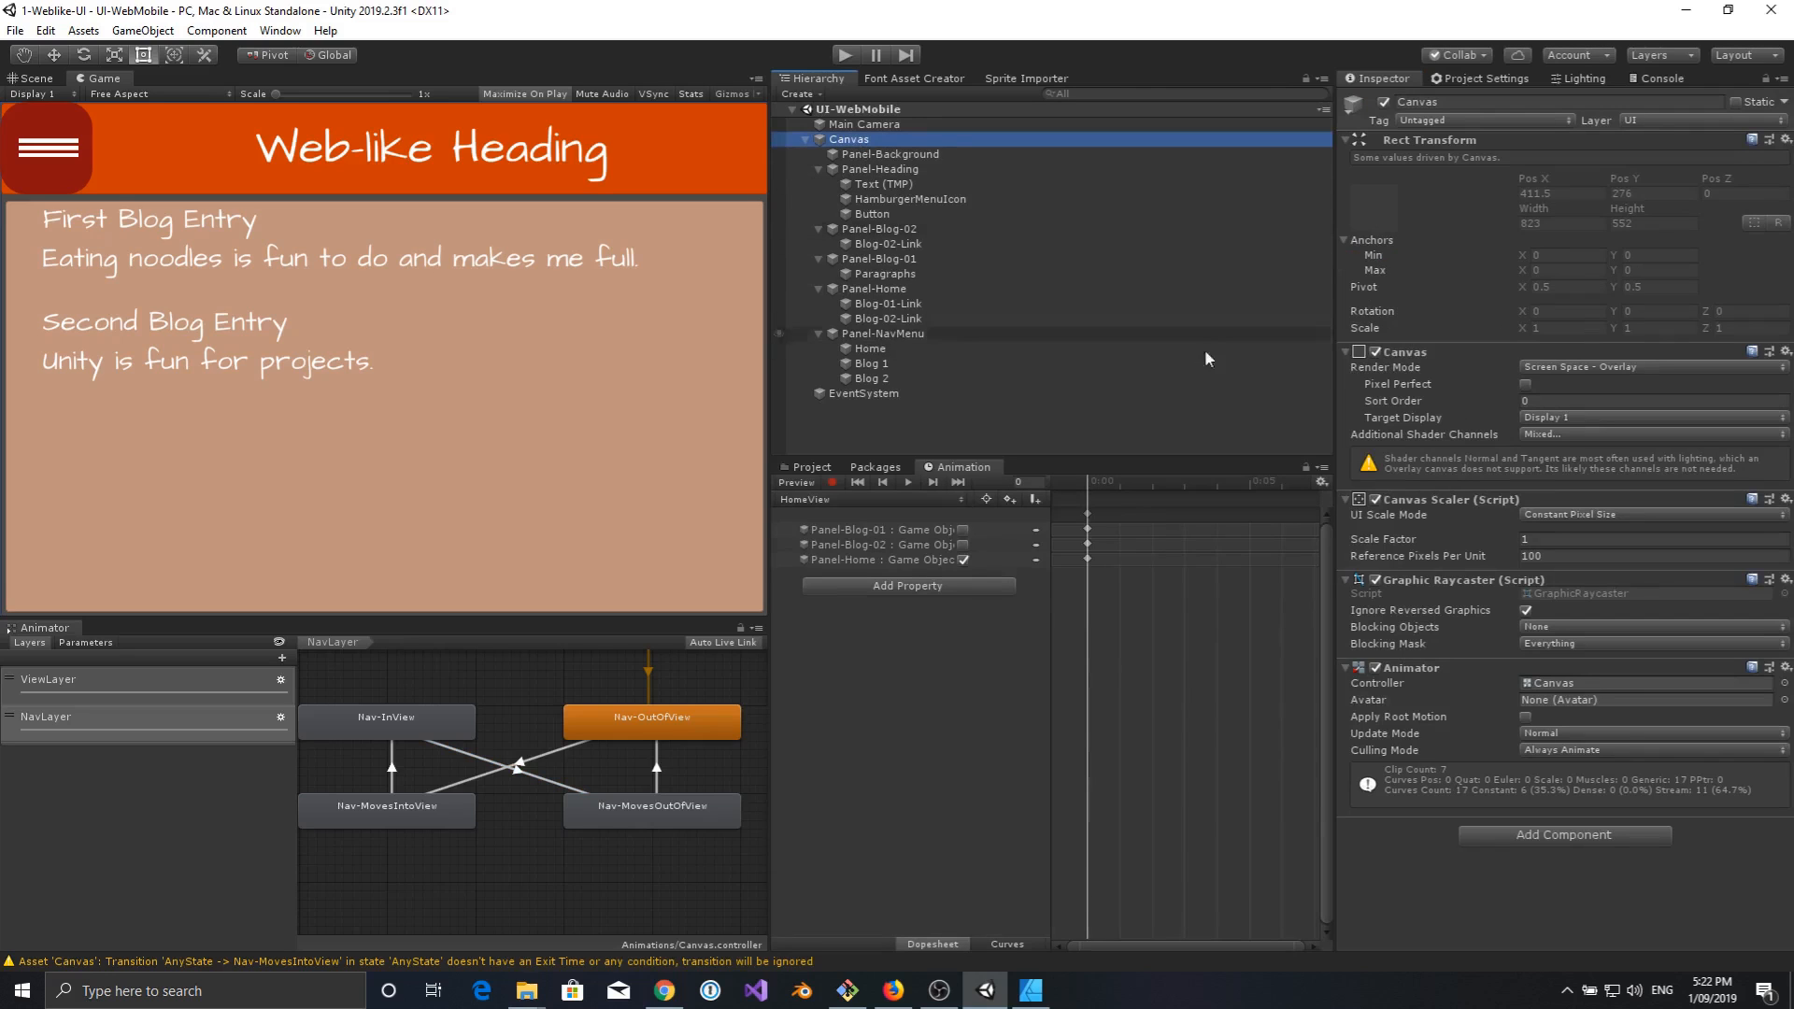
{"action": "left_click", "coordinate": [540, 760]}
{"action": "left_click", "coordinate": [548, 785]}
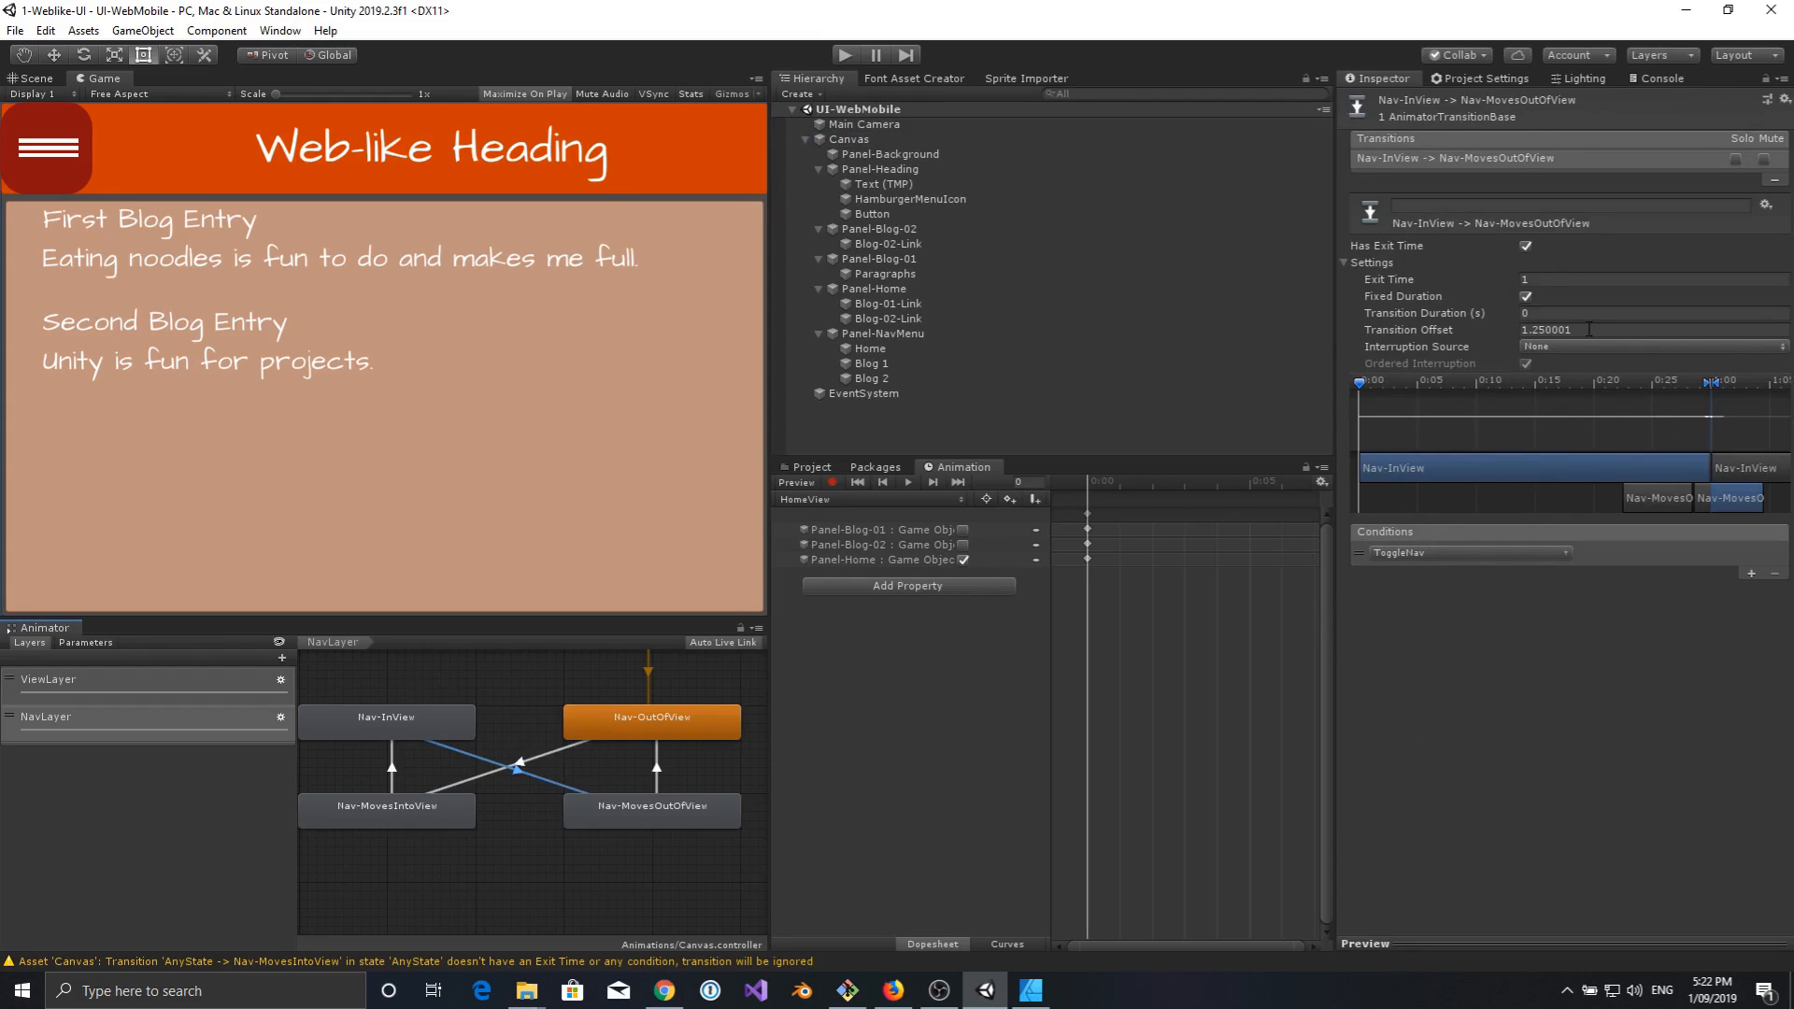
Set the exit time of the Nav-InView -> Nav-MovesOutOfView transition to 0.5, leaving its interruption source at None.
{"action": "left_click", "coordinate": [1588, 329]}
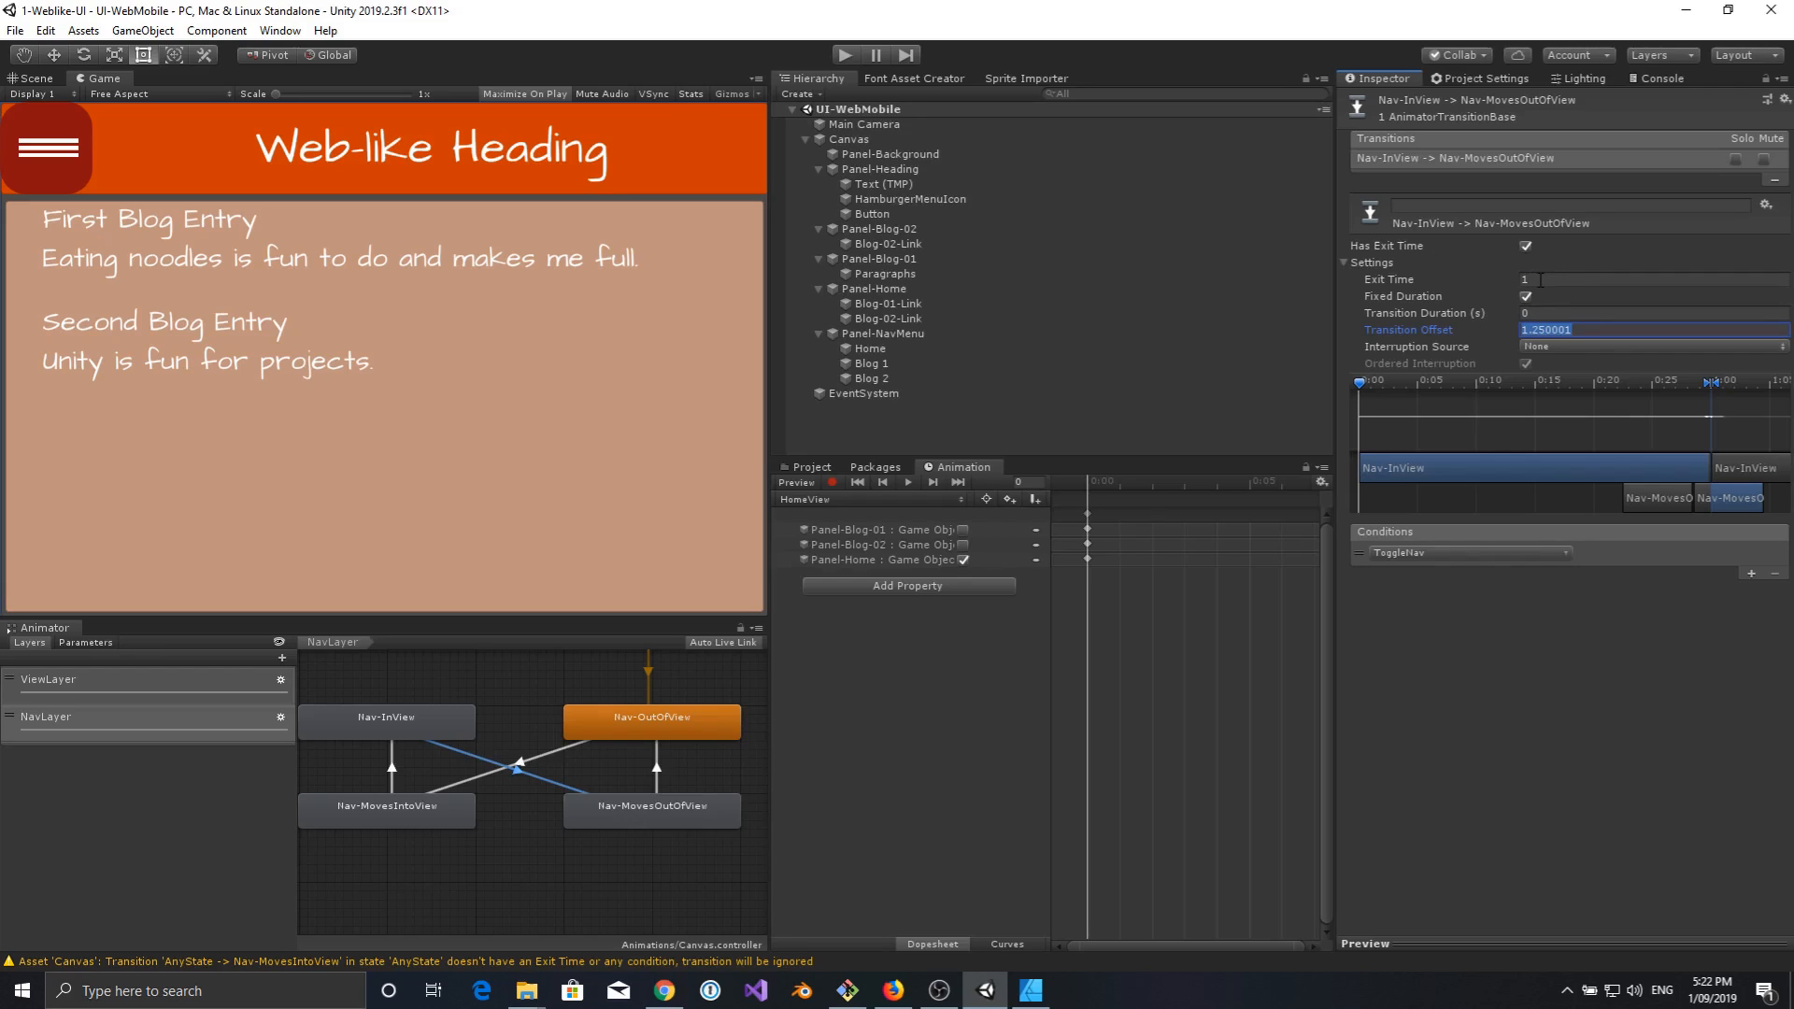
{"action": "left_click", "coordinate": [1548, 351]}
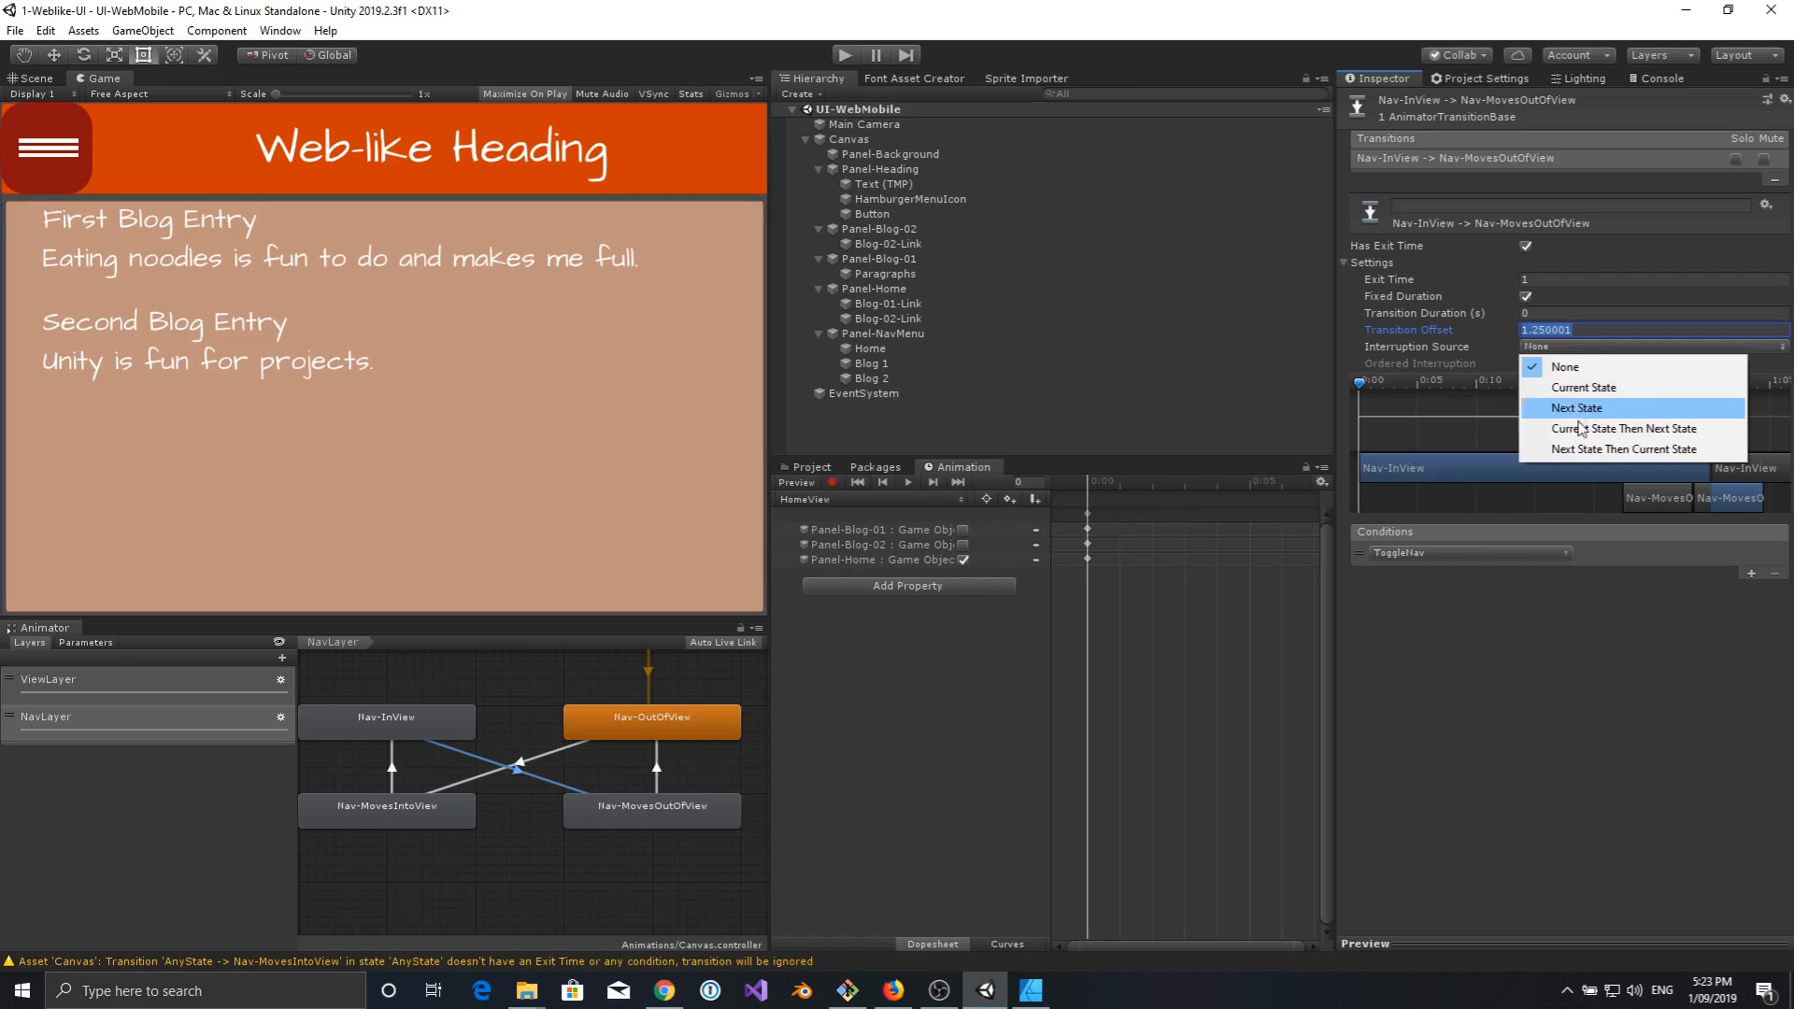
{"action": "left_click", "coordinate": [1555, 647]}
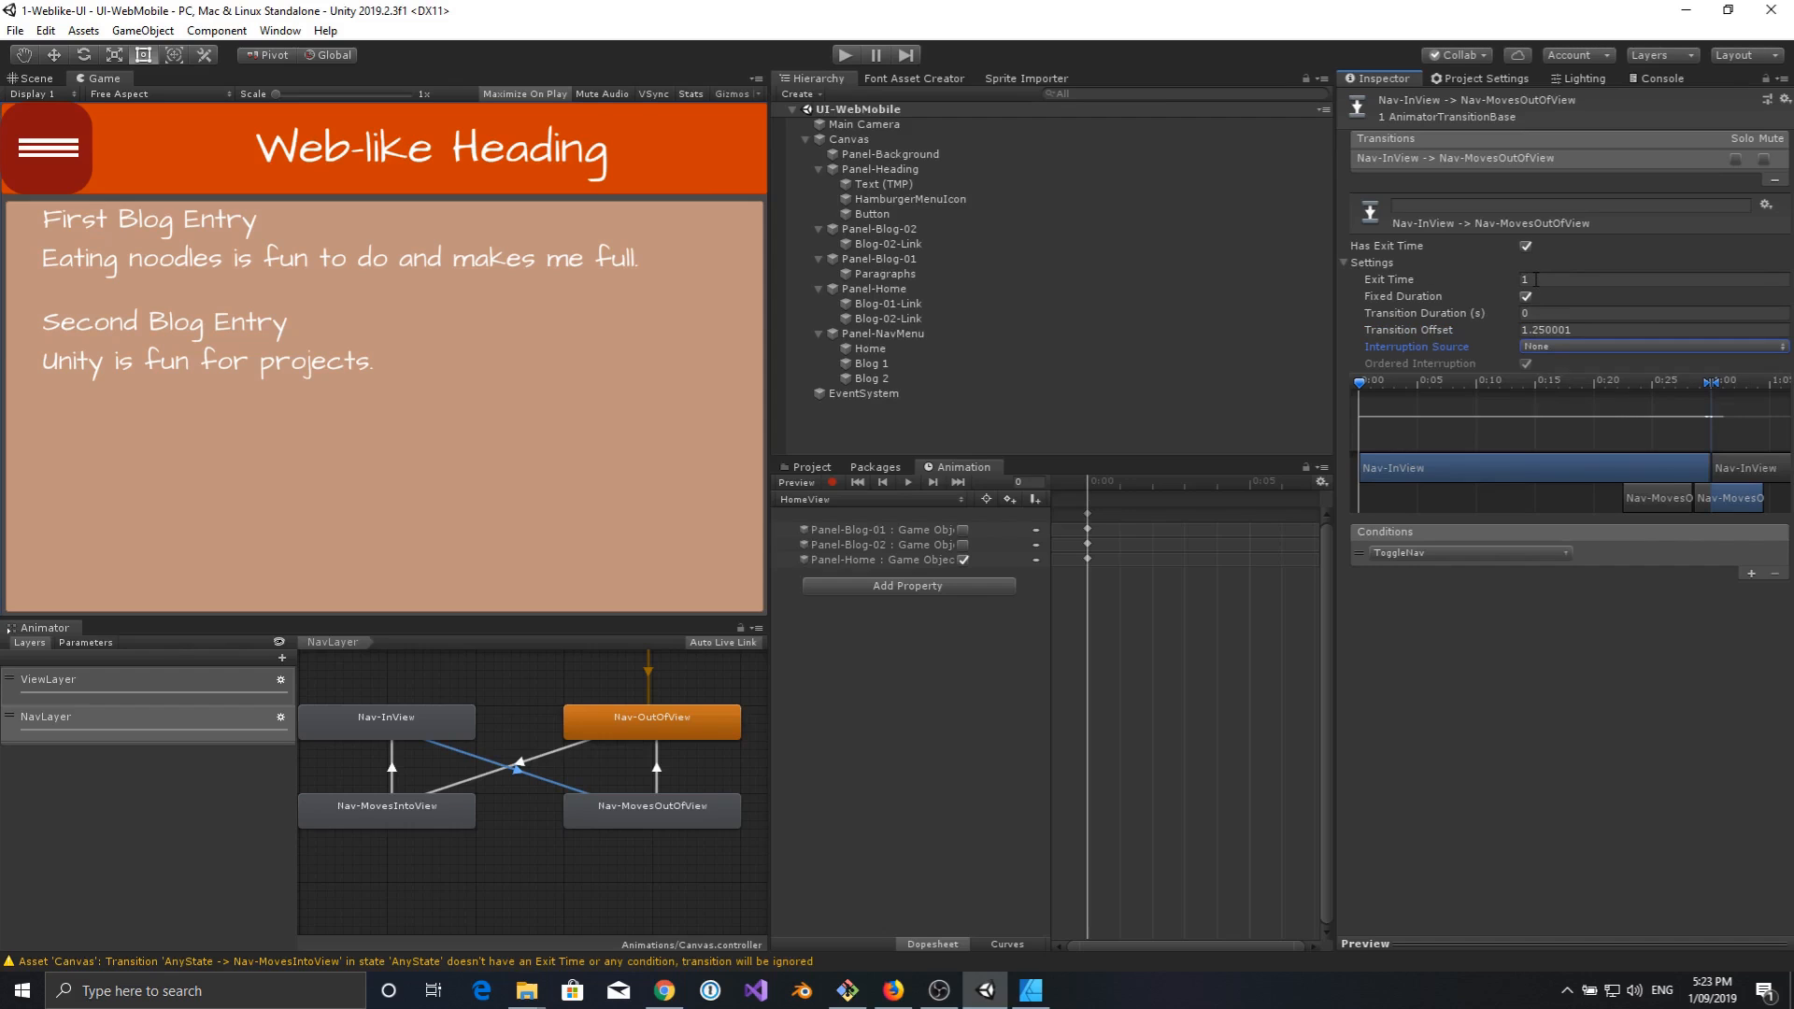
{"action": "left_click", "coordinate": [1540, 281]}
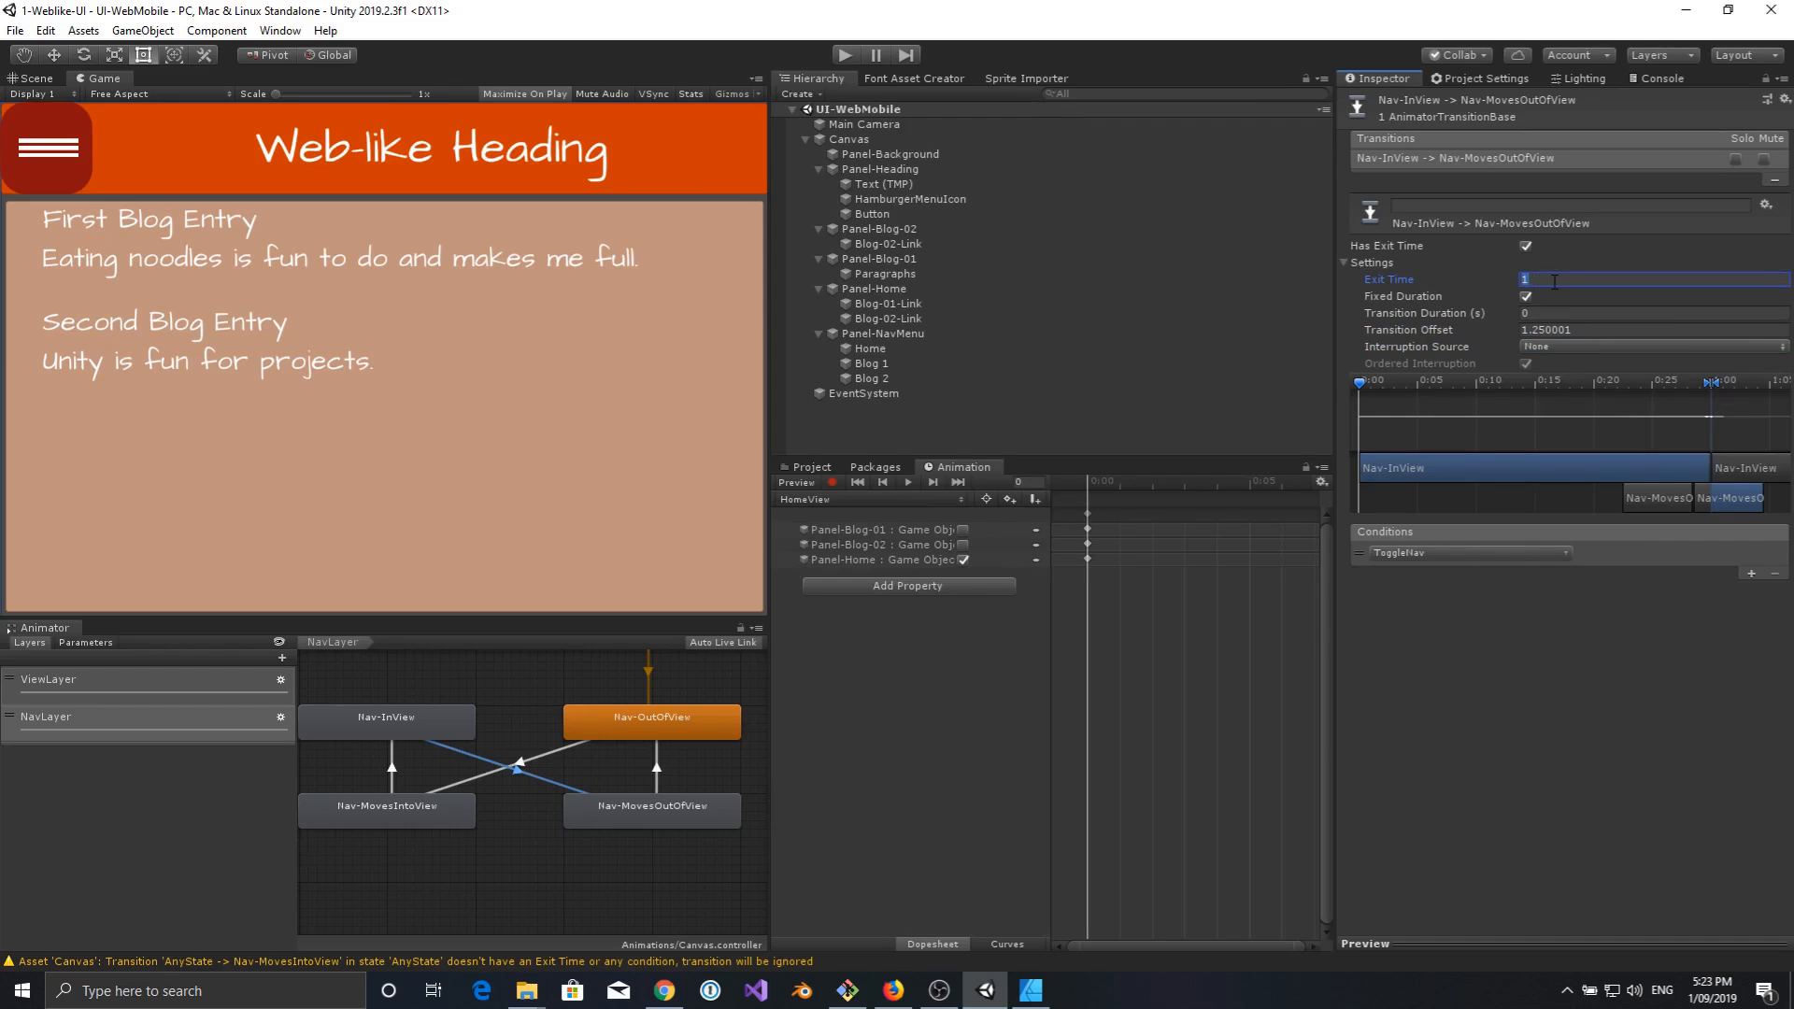
{"action": "type", "text": ".5"}
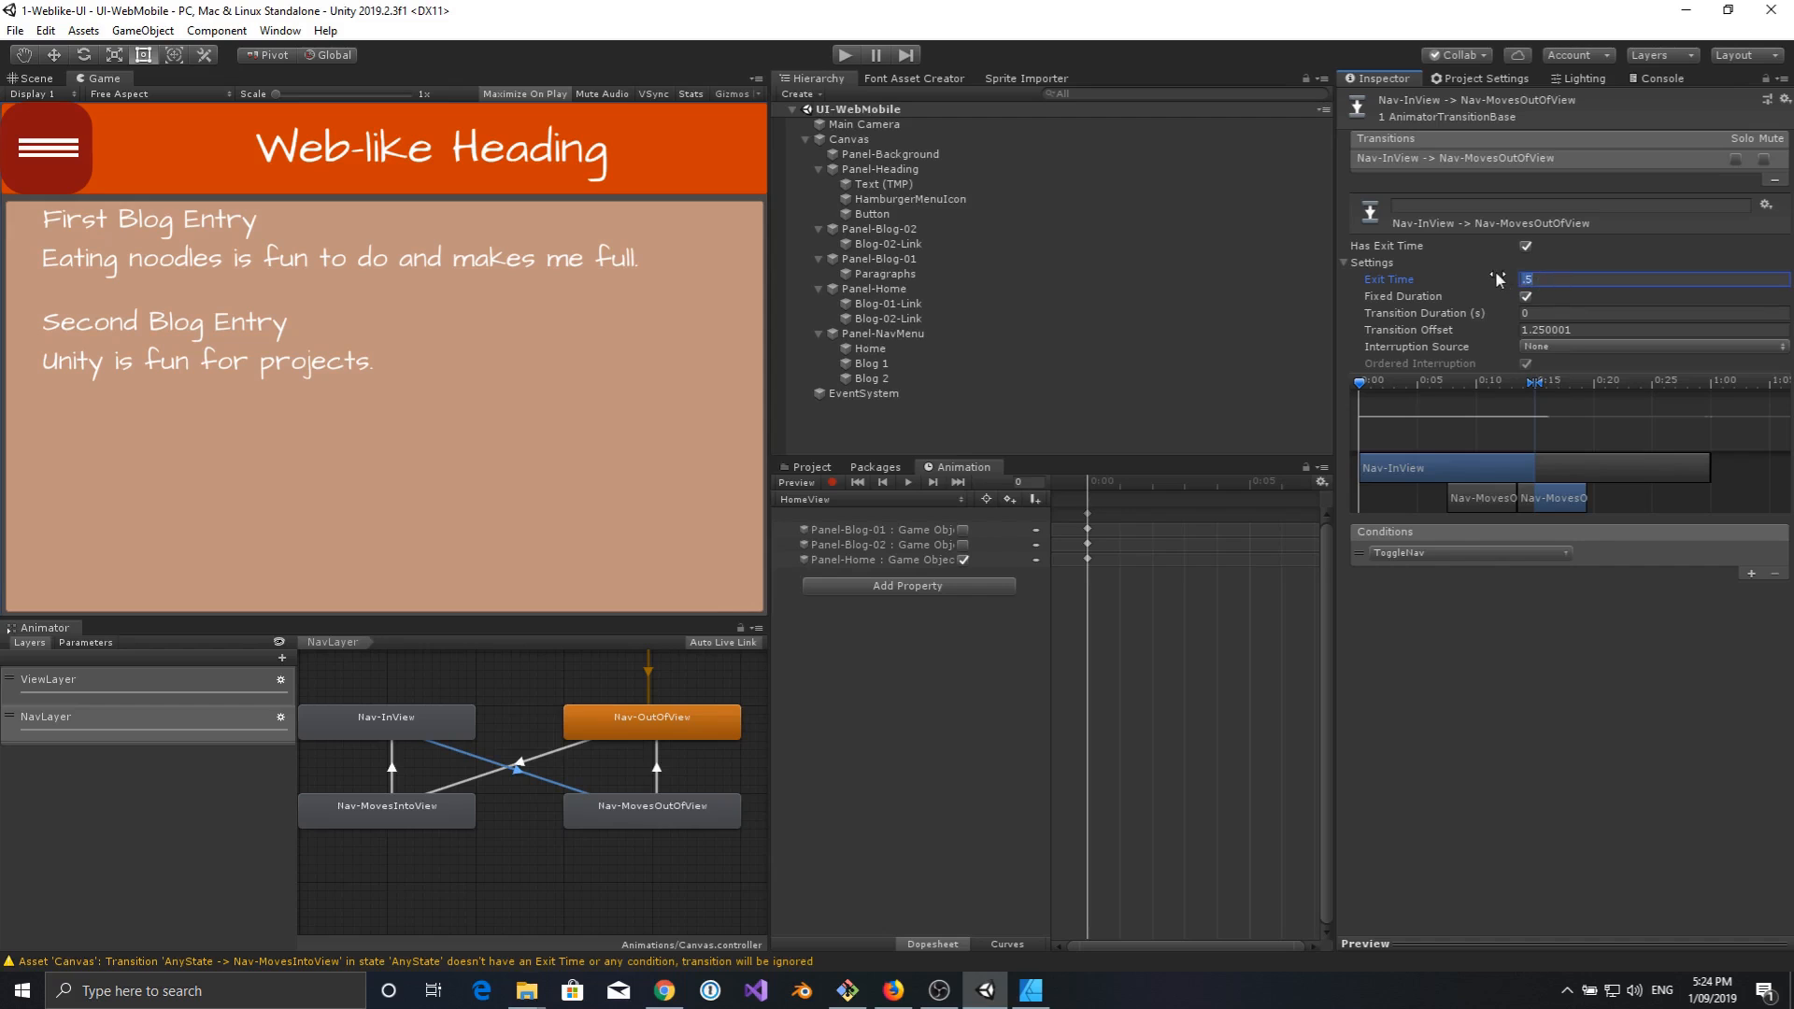
Disable the exit time of the Nav-InView -> Nav-MovesOutOfView transition and test showing and hiding the navigation menu once in play mode.
{"action": "left_click", "coordinate": [1526, 247]}
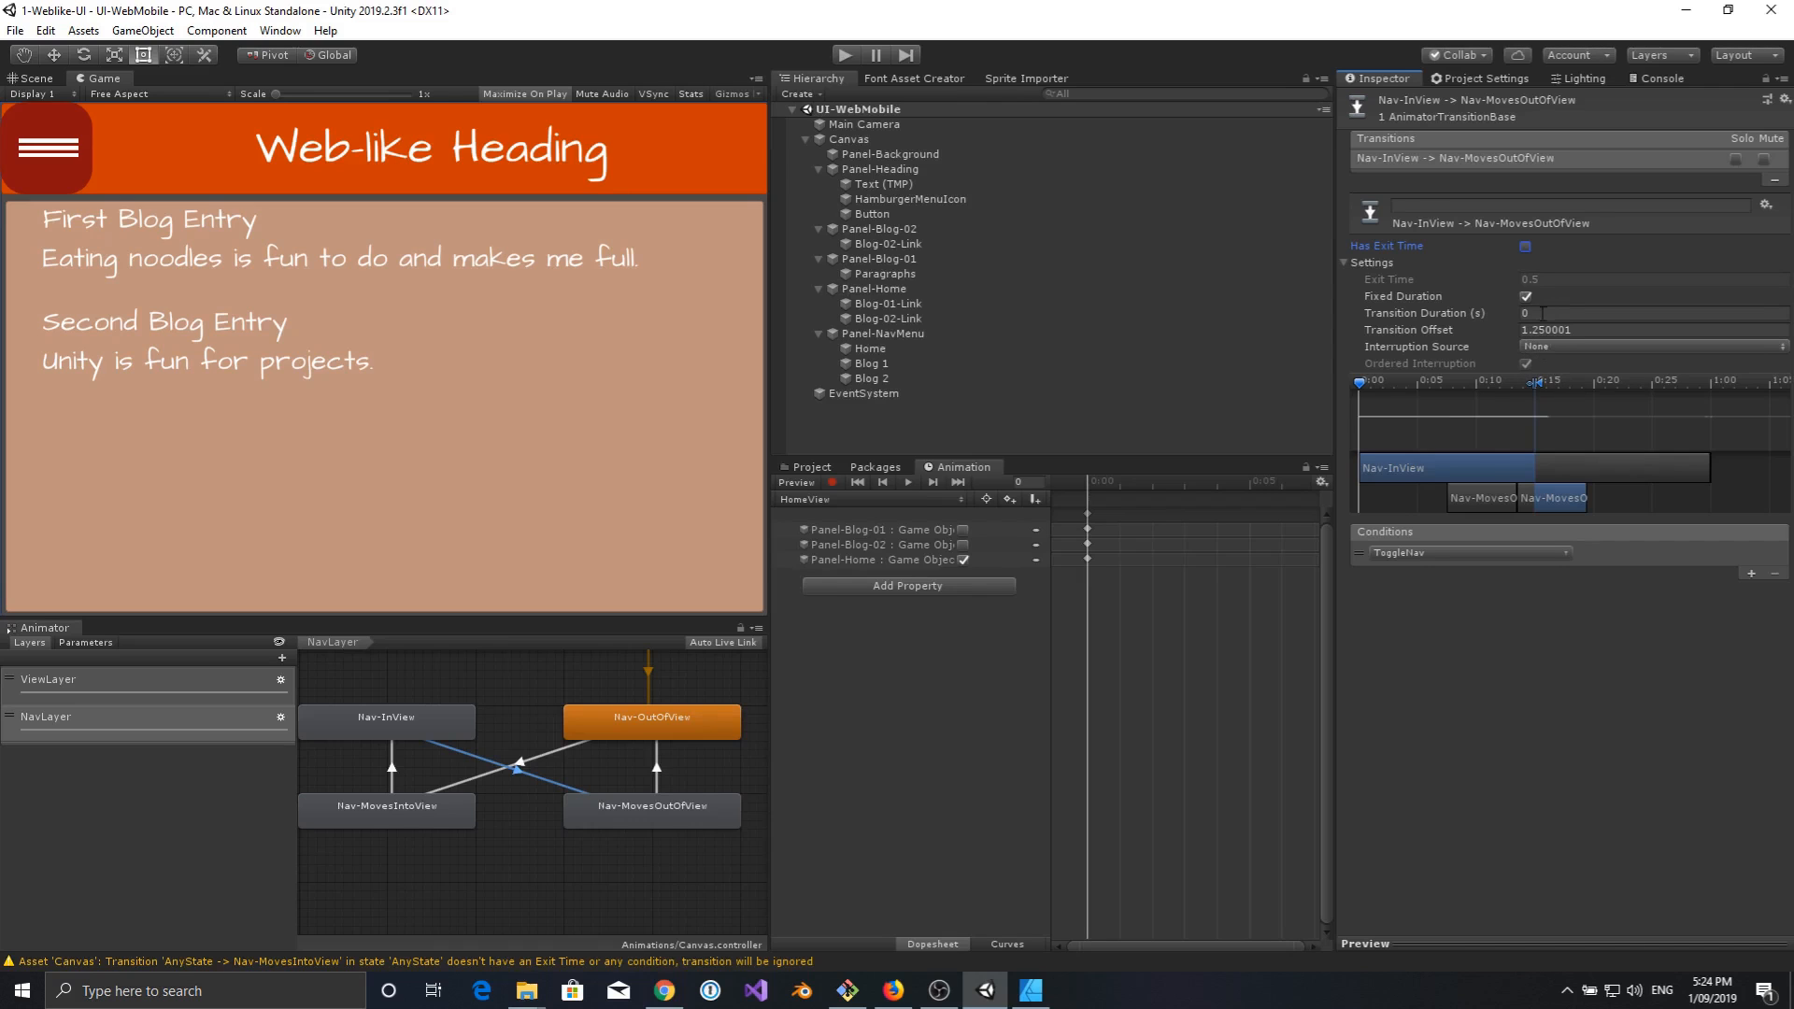
{"action": "left_click", "coordinate": [844, 57]}
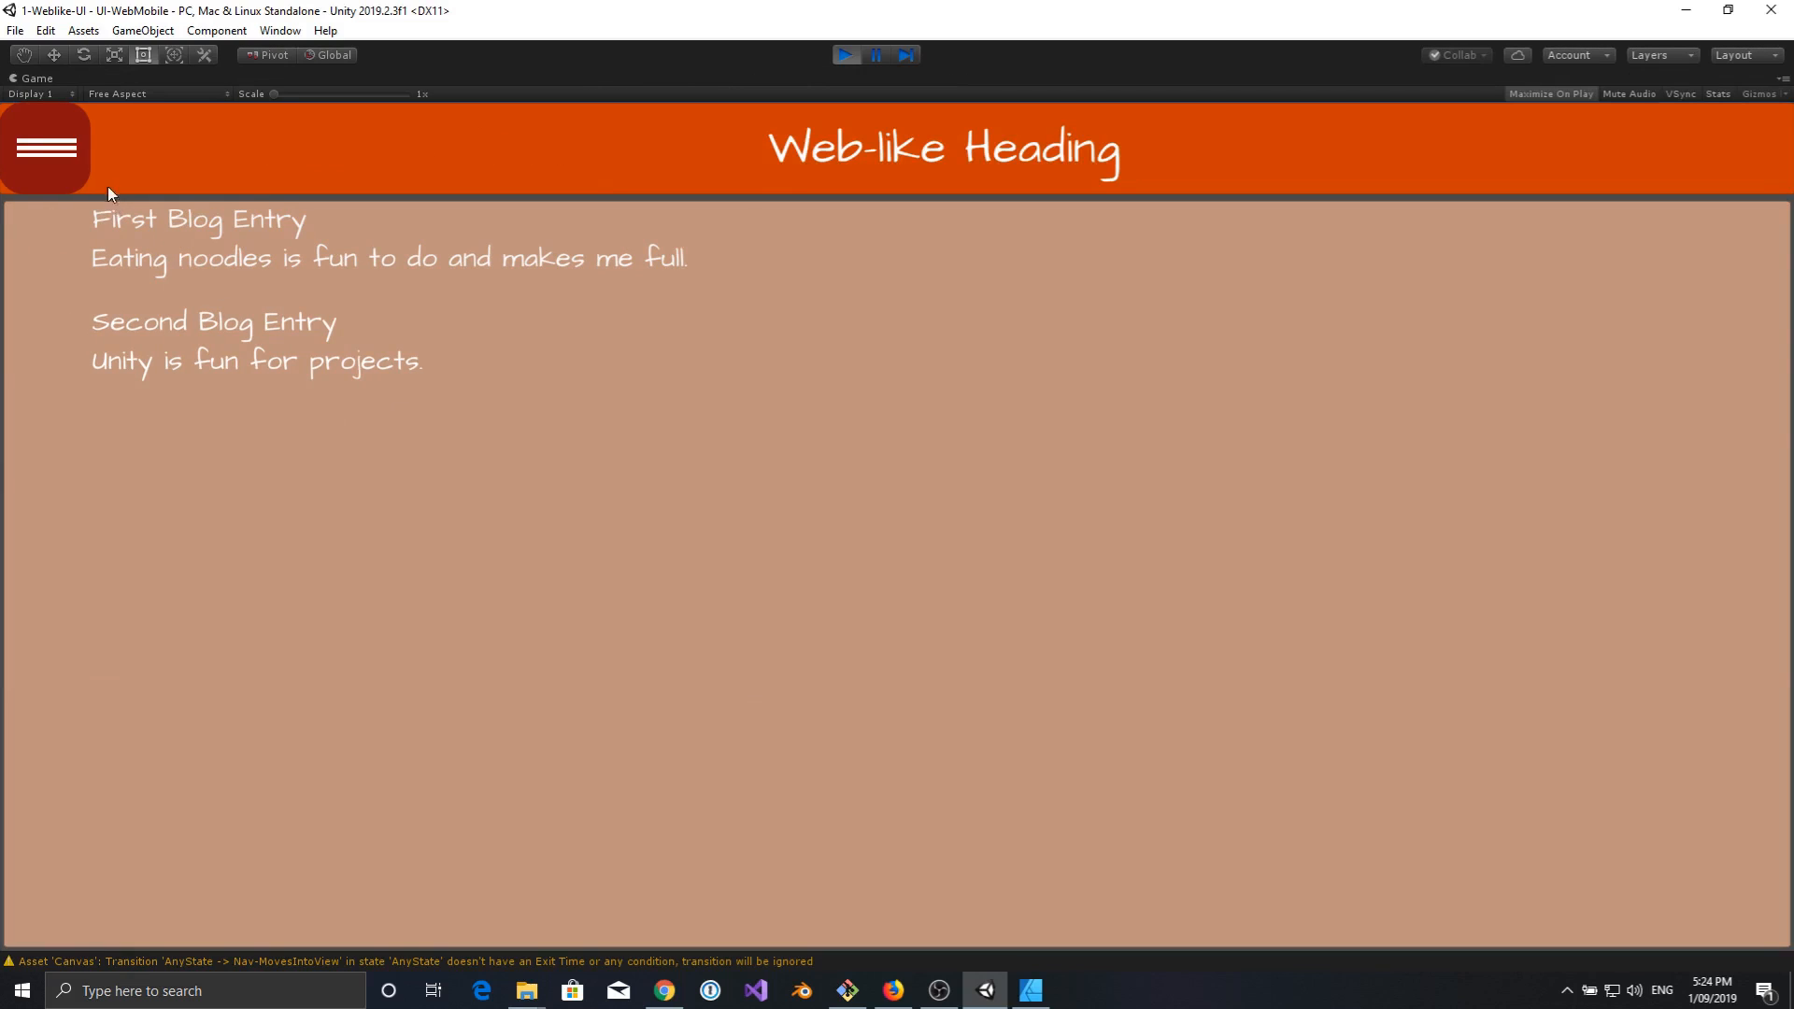
{"action": "left_click", "coordinate": [51, 155]}
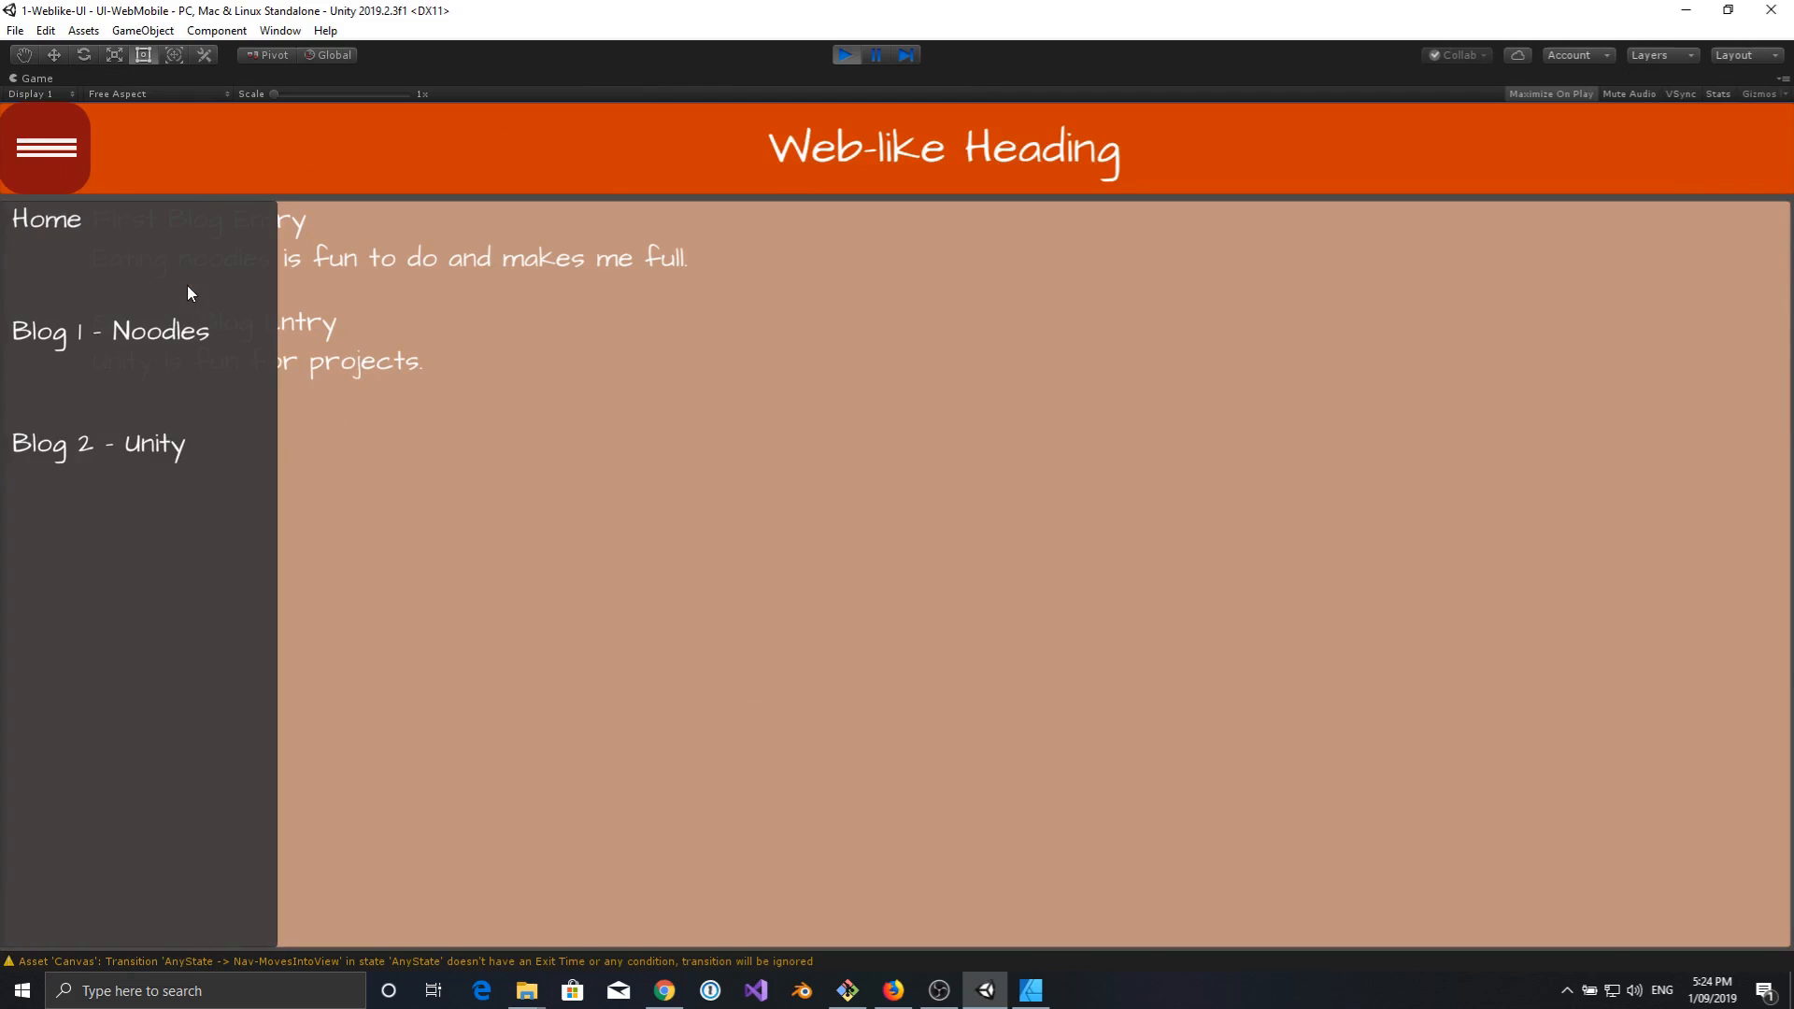
{"action": "left_click", "coordinate": [62, 157]}
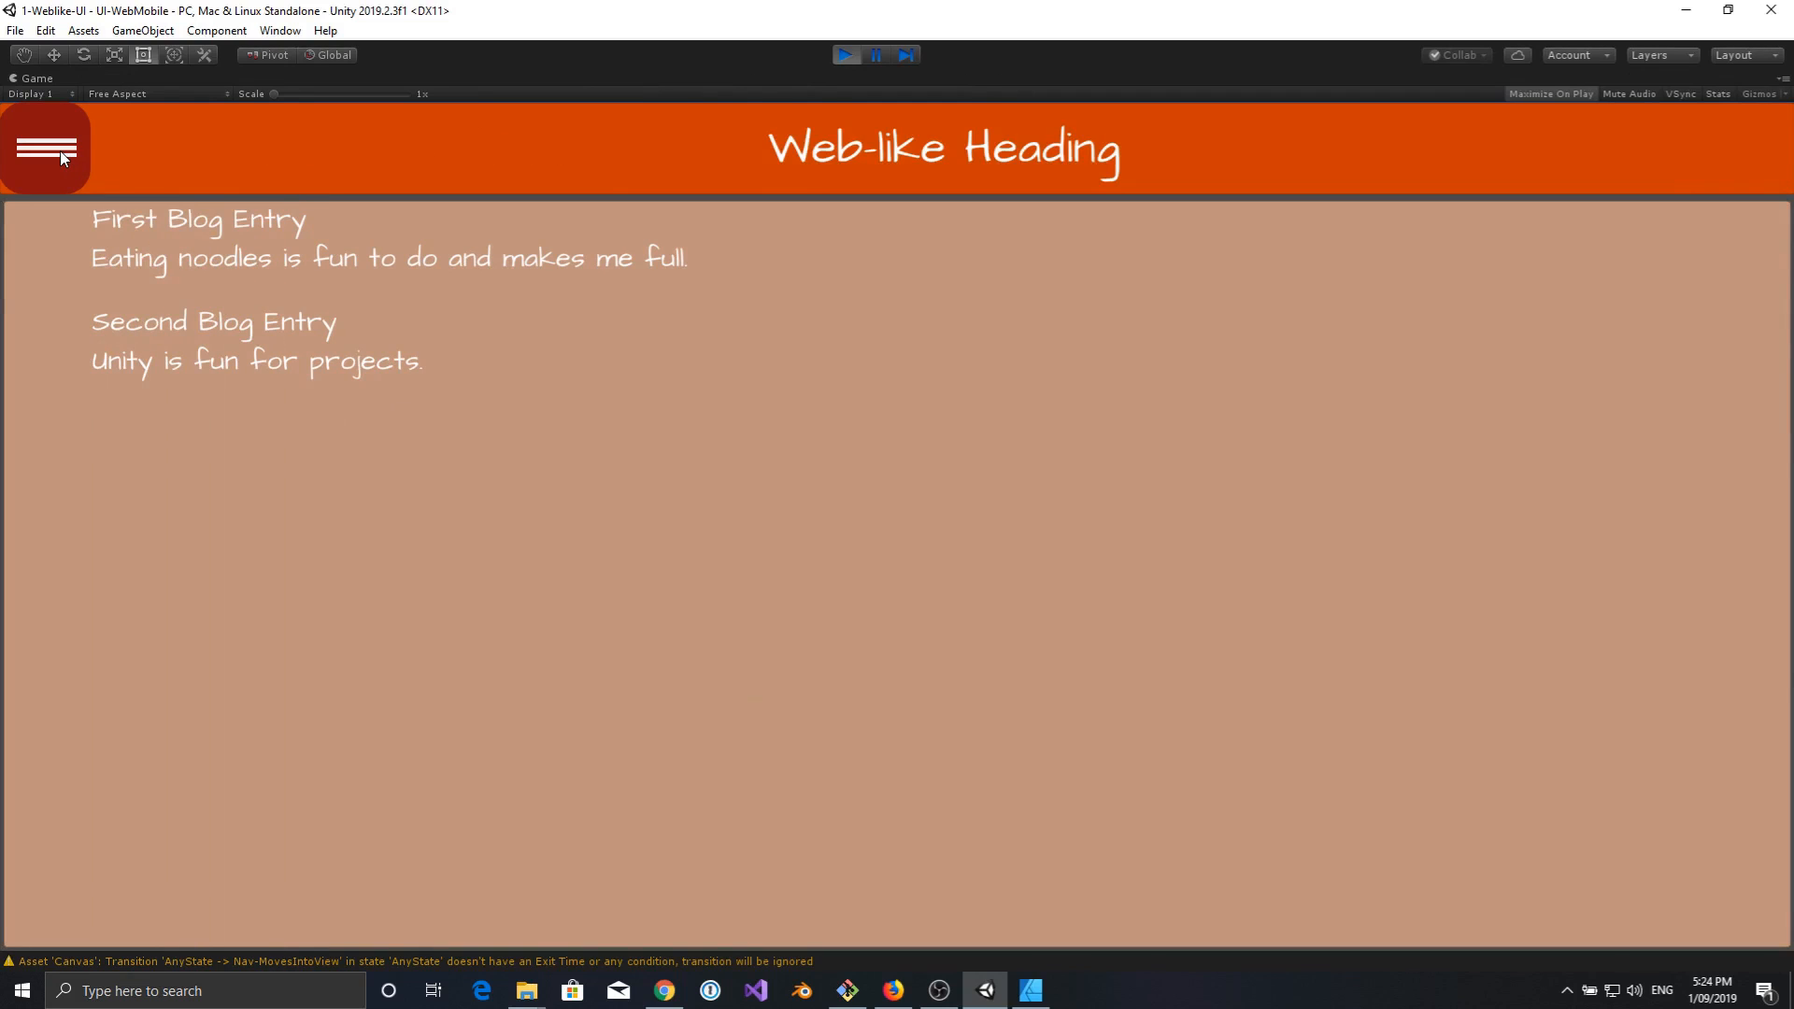
{"action": "left_click", "coordinate": [846, 56]}
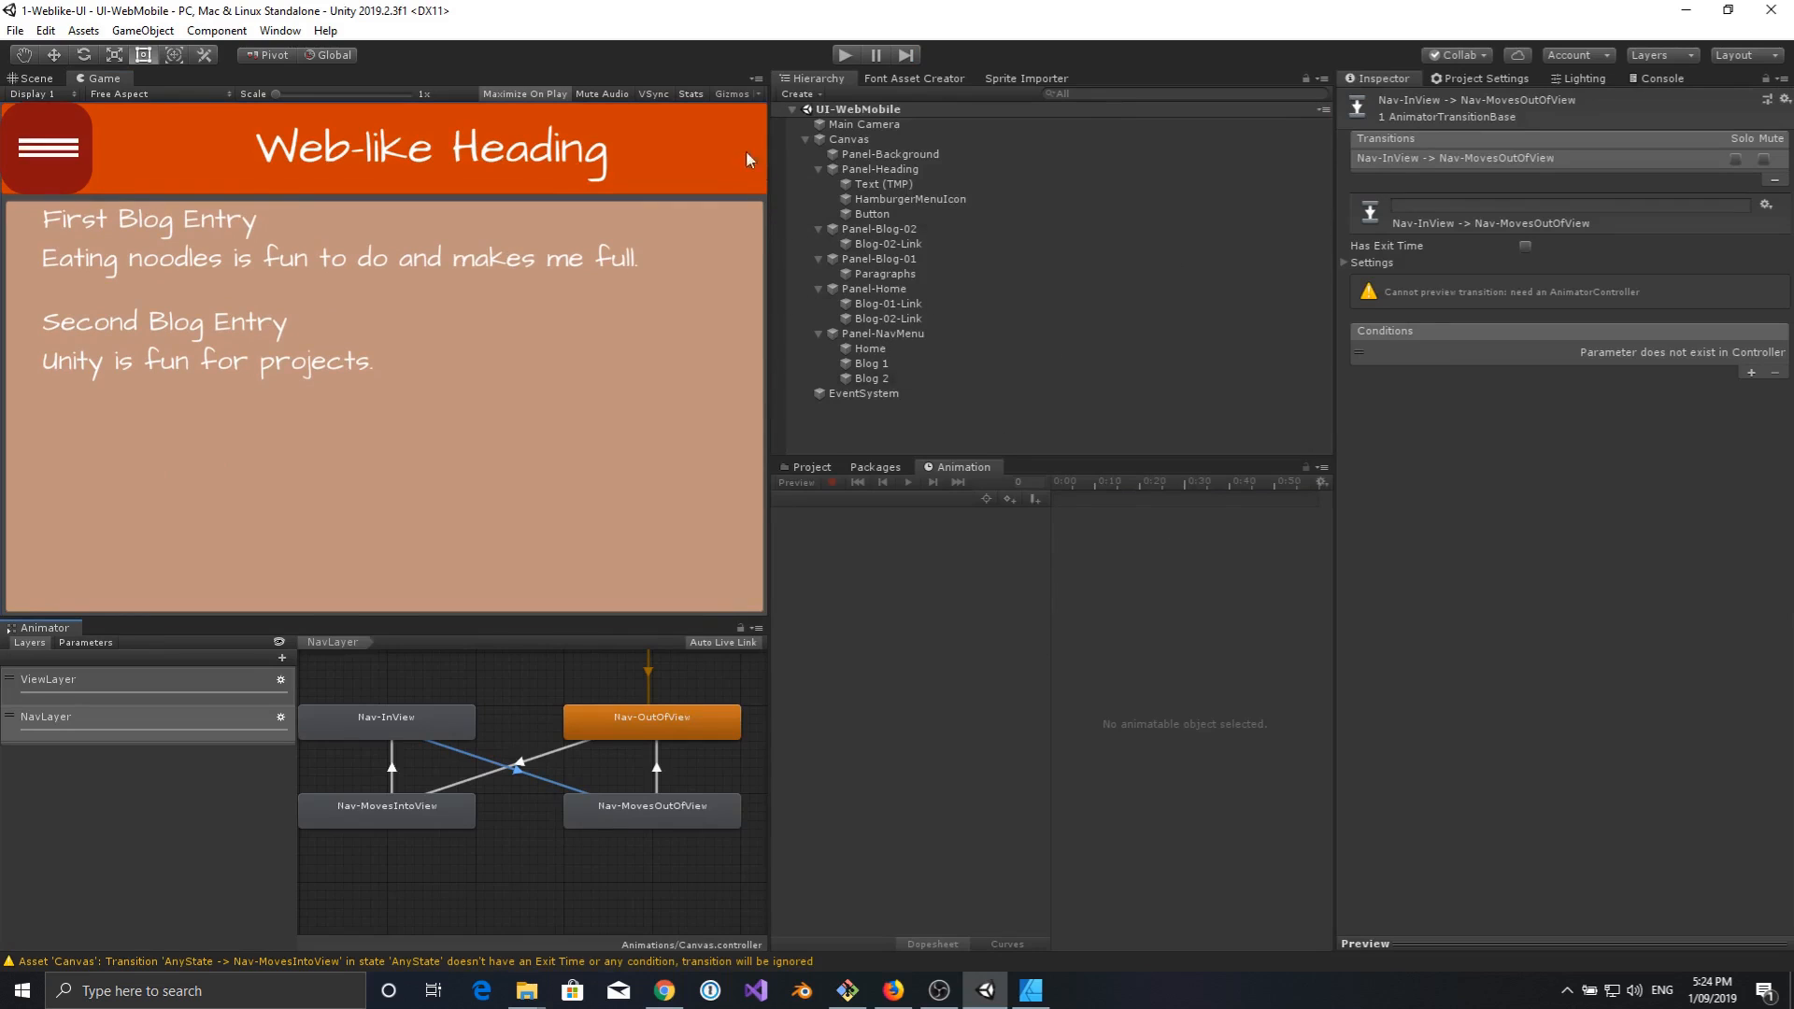
Pull the blend starts of the Nav-InView -> Nav-MovesOutOfView and Nav-OutOfView -> Nav-MovesIntoView transitions earlier, to exit times of about 0.445 and 0.95.
{"action": "left_click", "coordinate": [841, 139]}
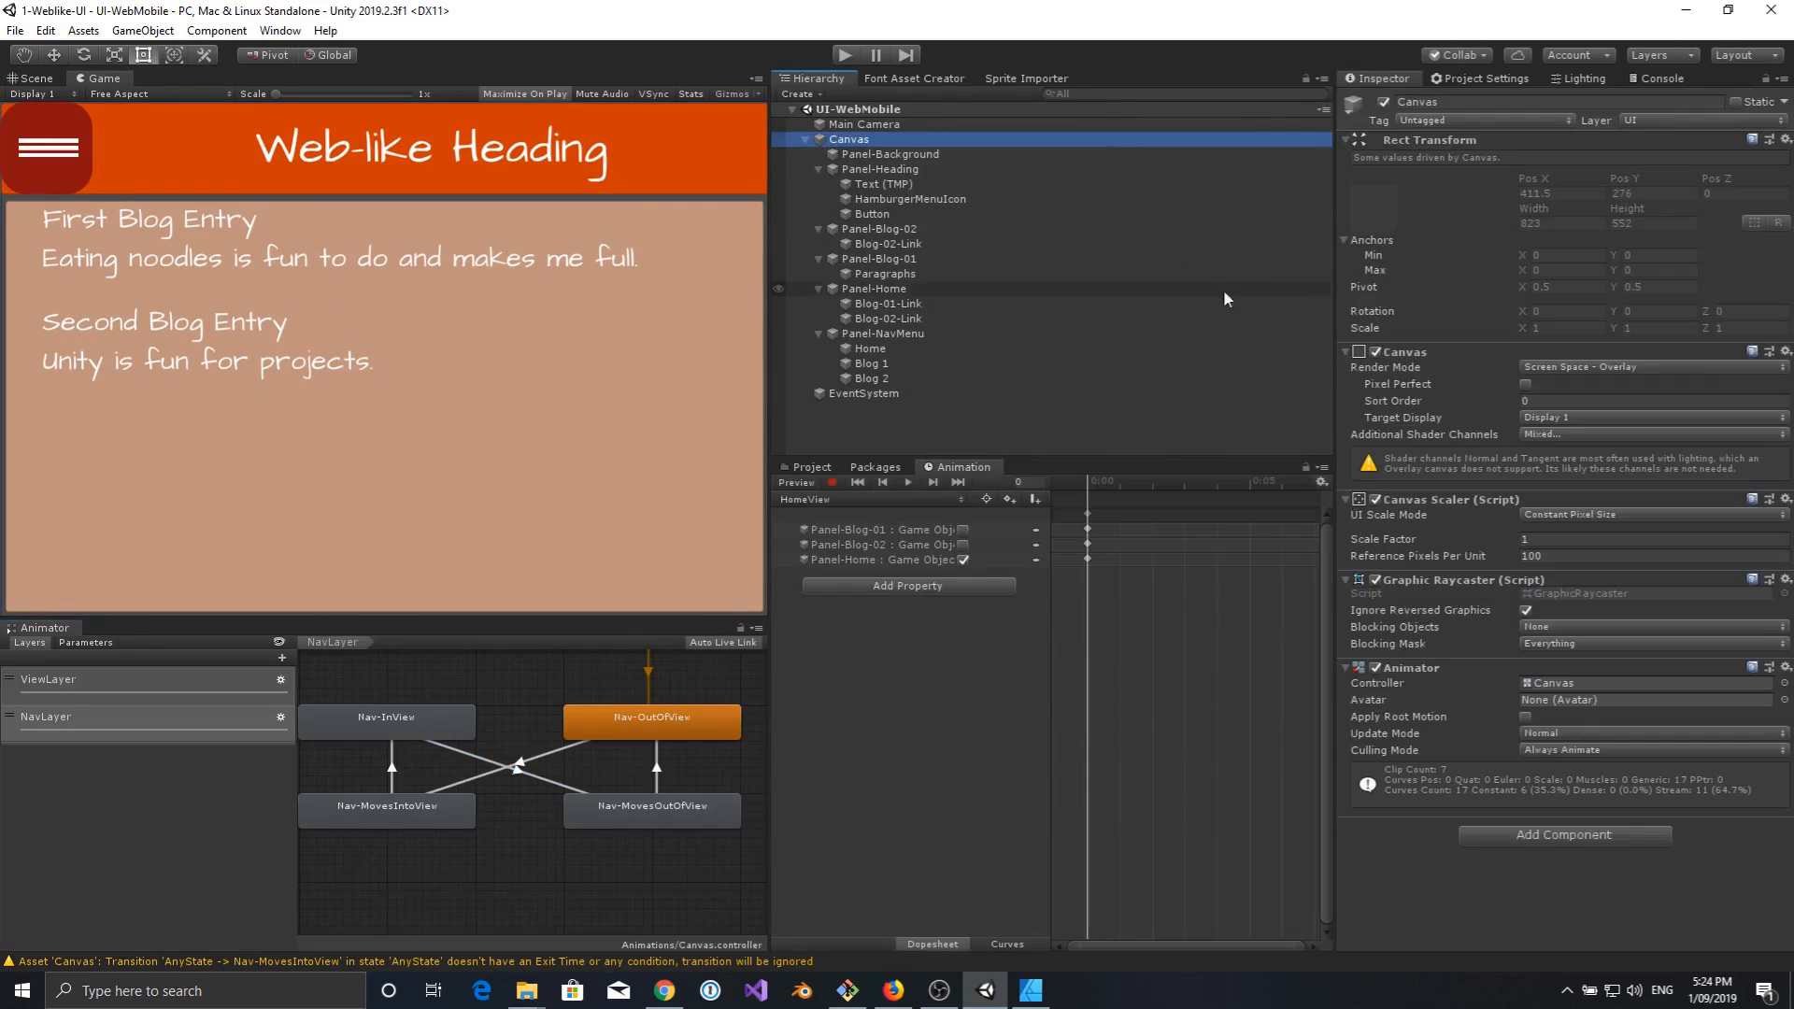
{"action": "left_click", "coordinate": [484, 761]}
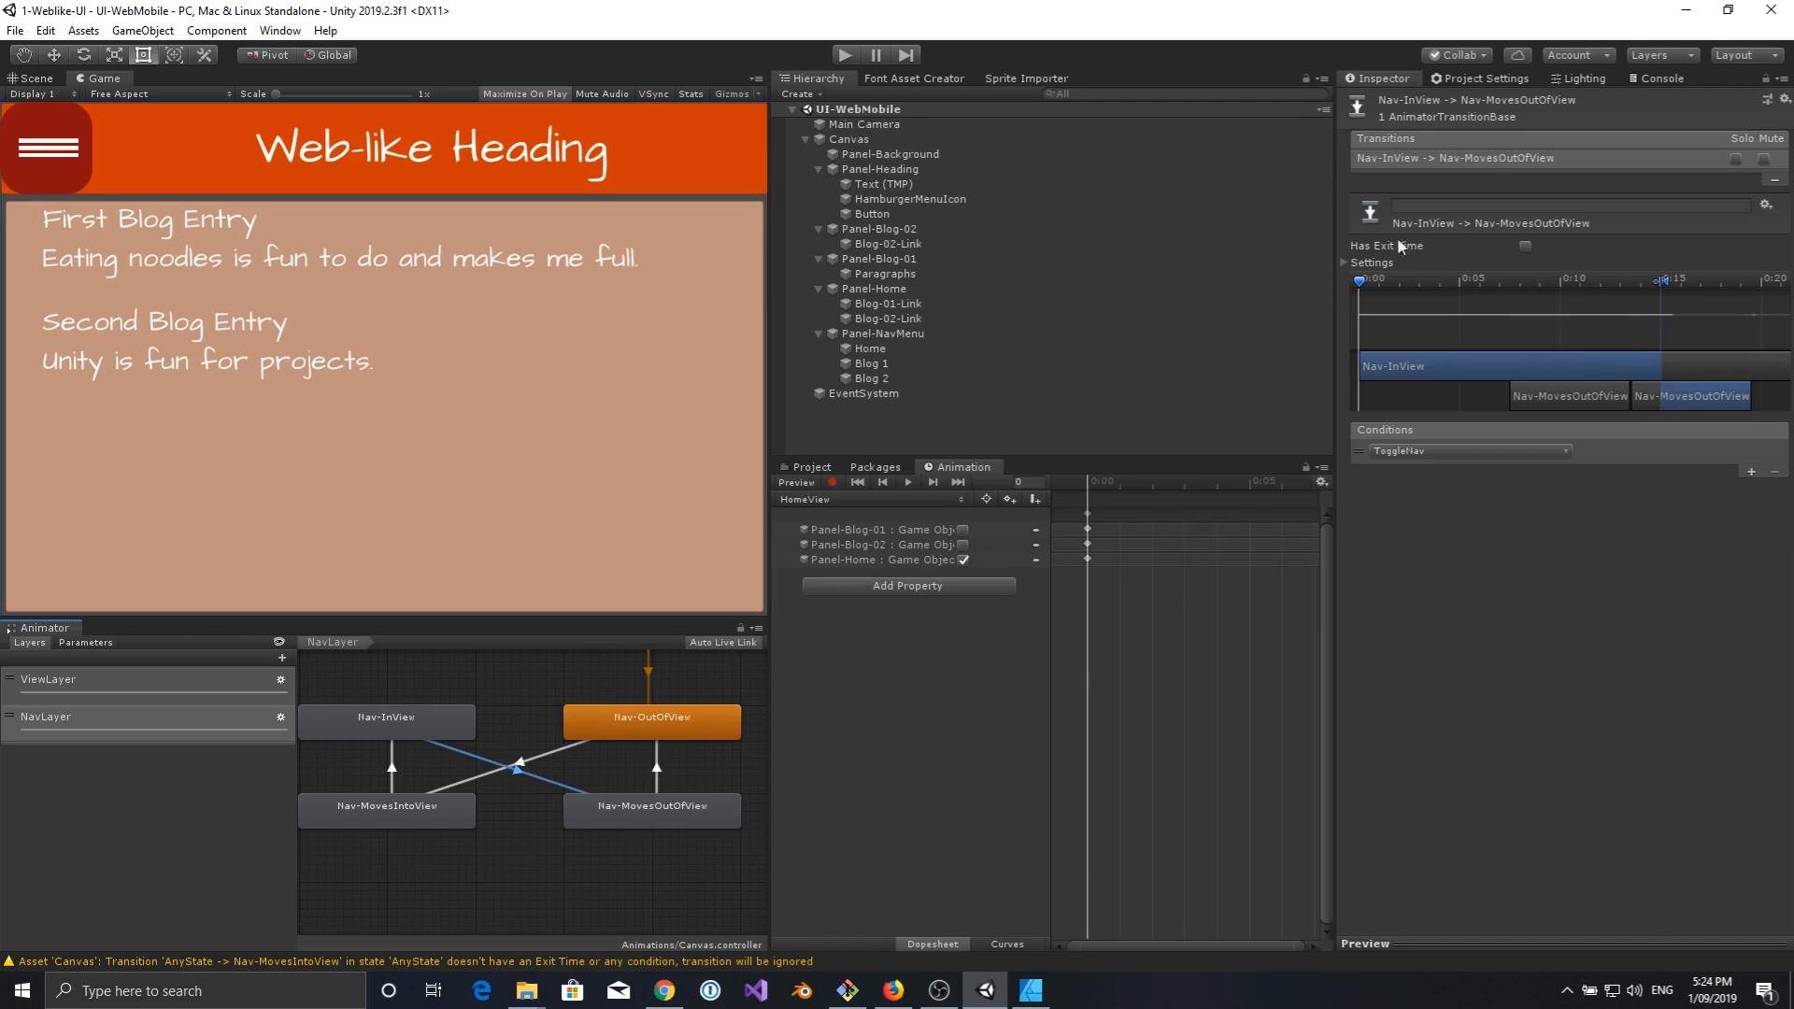
{"action": "left_click", "coordinate": [1357, 261]}
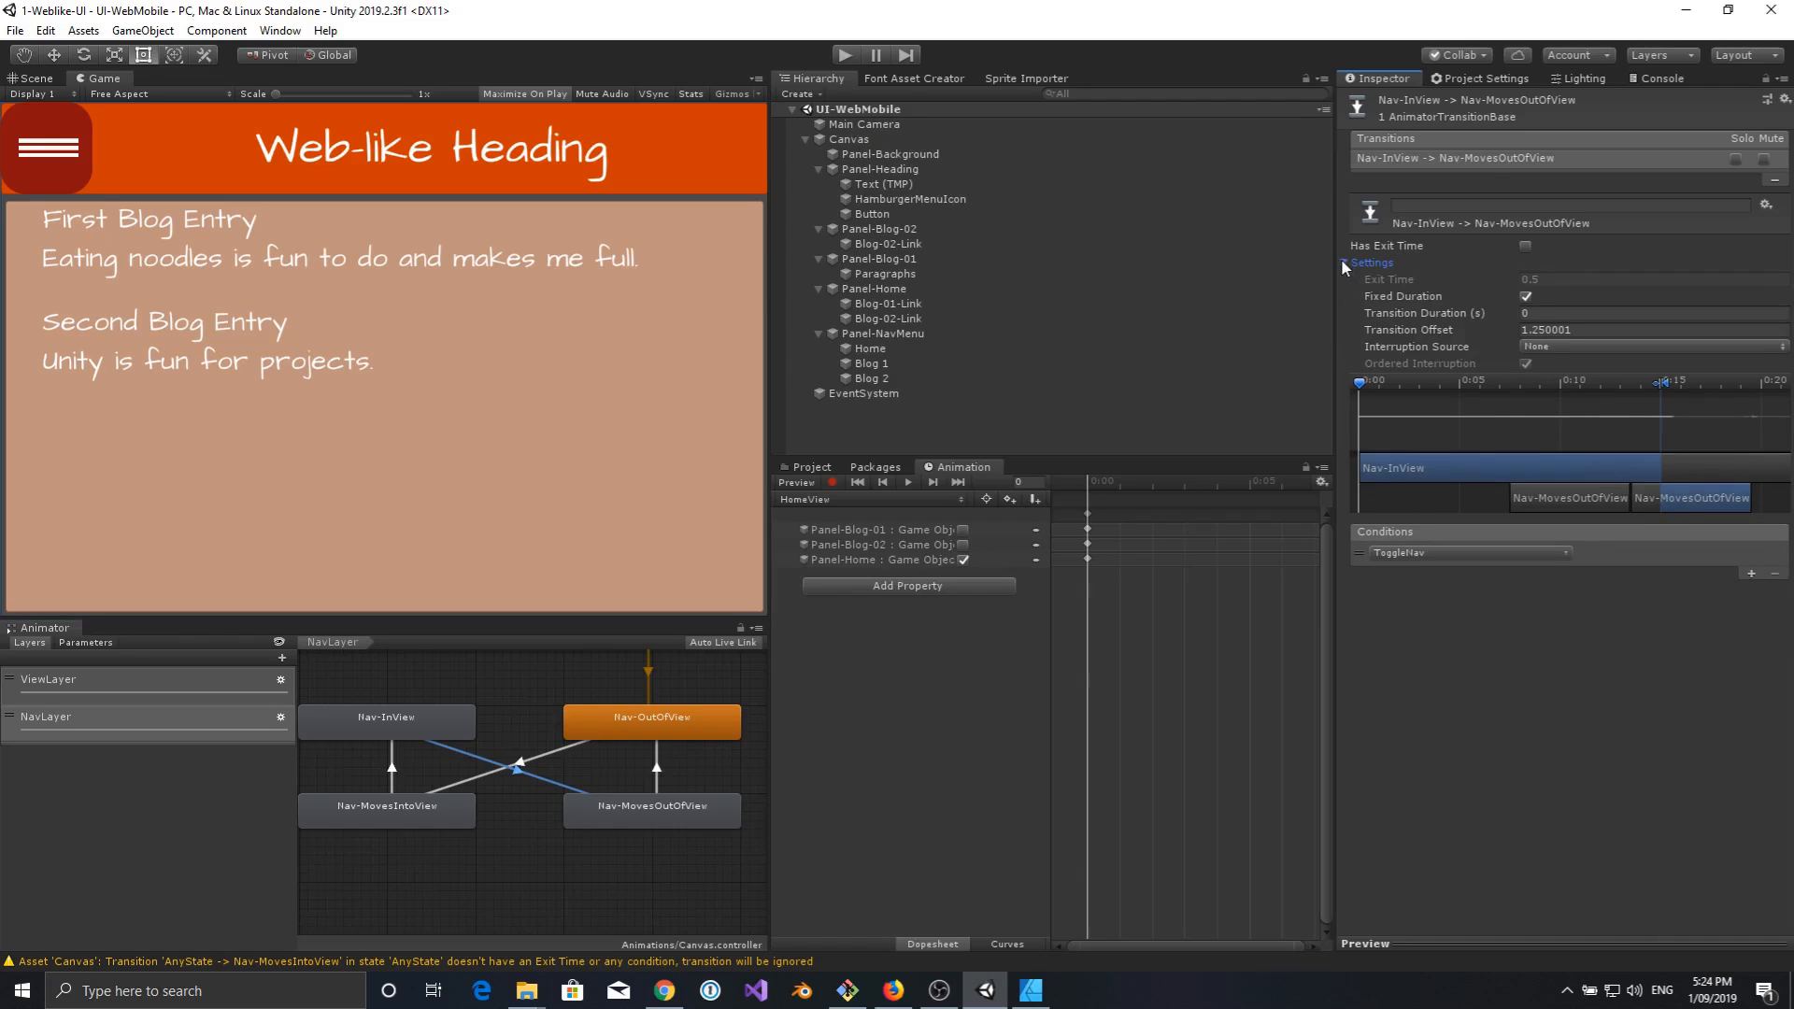
{"action": "mouse_move", "coordinate": [1667, 382]}
{"action": "left_mouse_down"}
{"action": "mouse_move", "coordinate": [1705, 387]}
{"action": "mouse_move", "coordinate": [1666, 387]}
{"action": "left_mouse_up"}
{"action": "mouse_move", "coordinate": [1652, 497]}
{"action": "left_mouse_down"}
{"action": "mouse_move", "coordinate": [1713, 490]}
{"action": "mouse_move", "coordinate": [1624, 486]}
{"action": "left_mouse_up"}
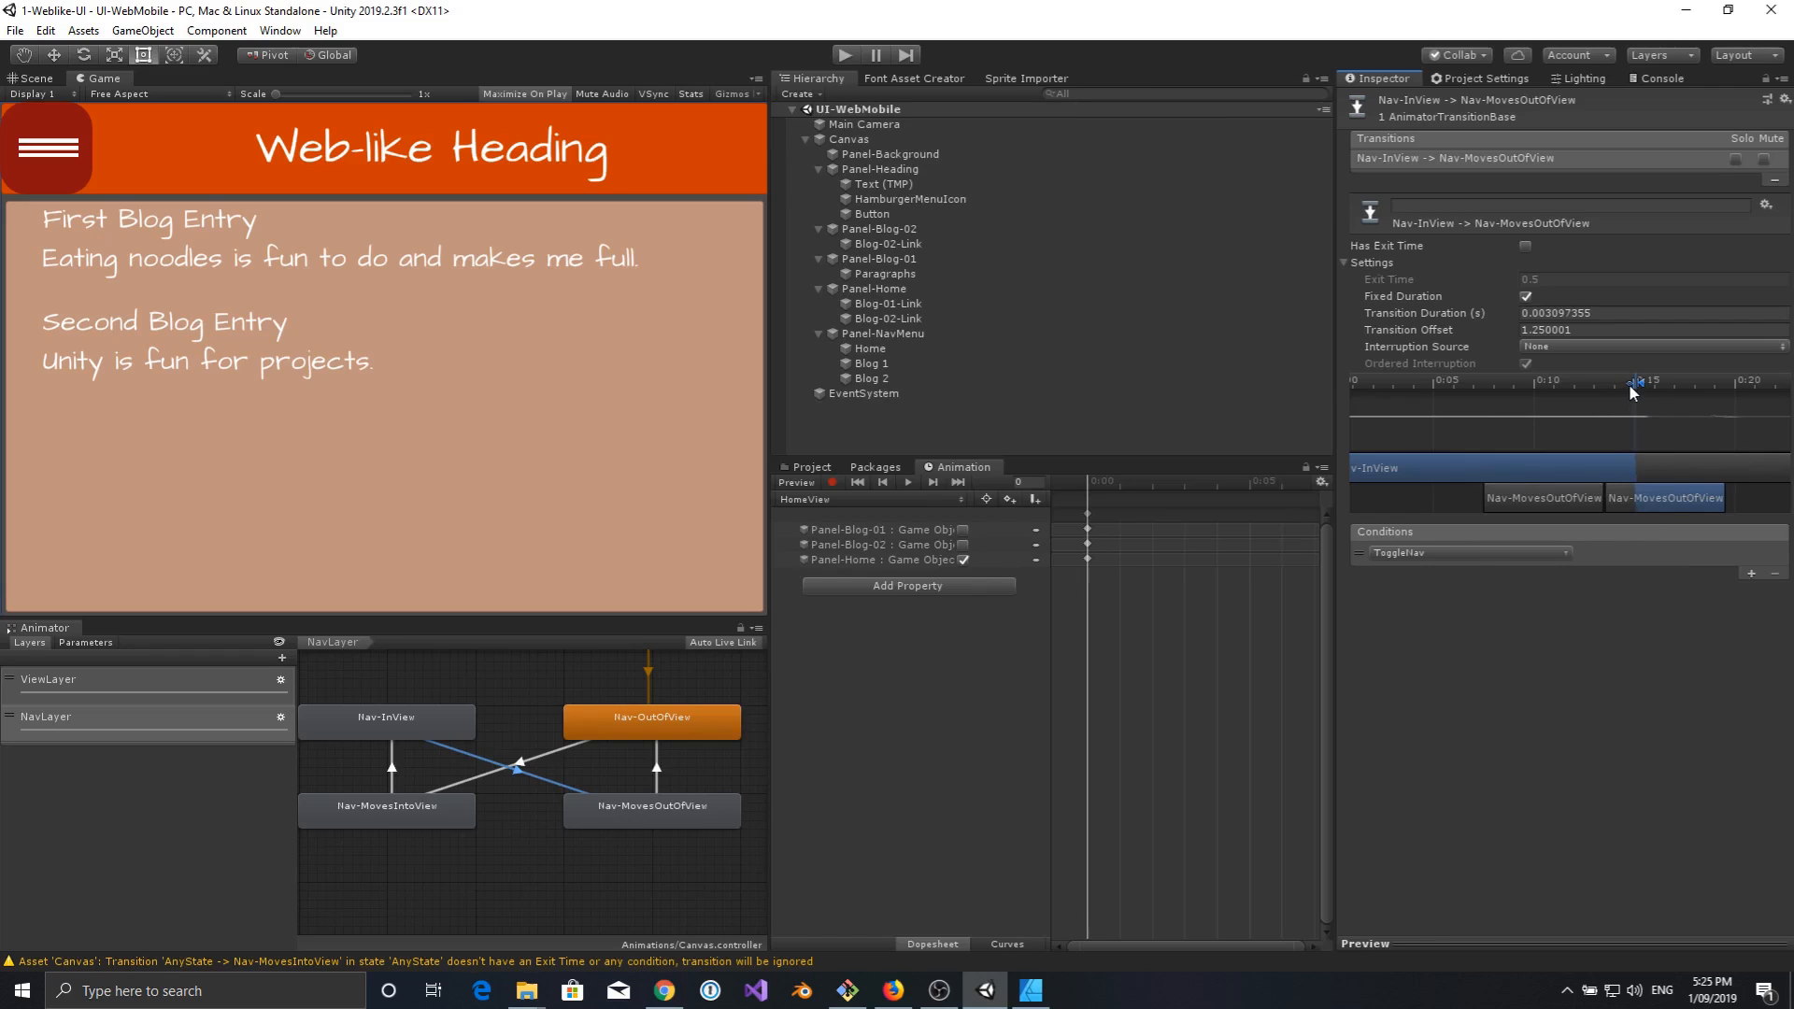
{"action": "left_click_drag", "start_coordinate": [1630, 383], "coordinate": [1608, 384]}
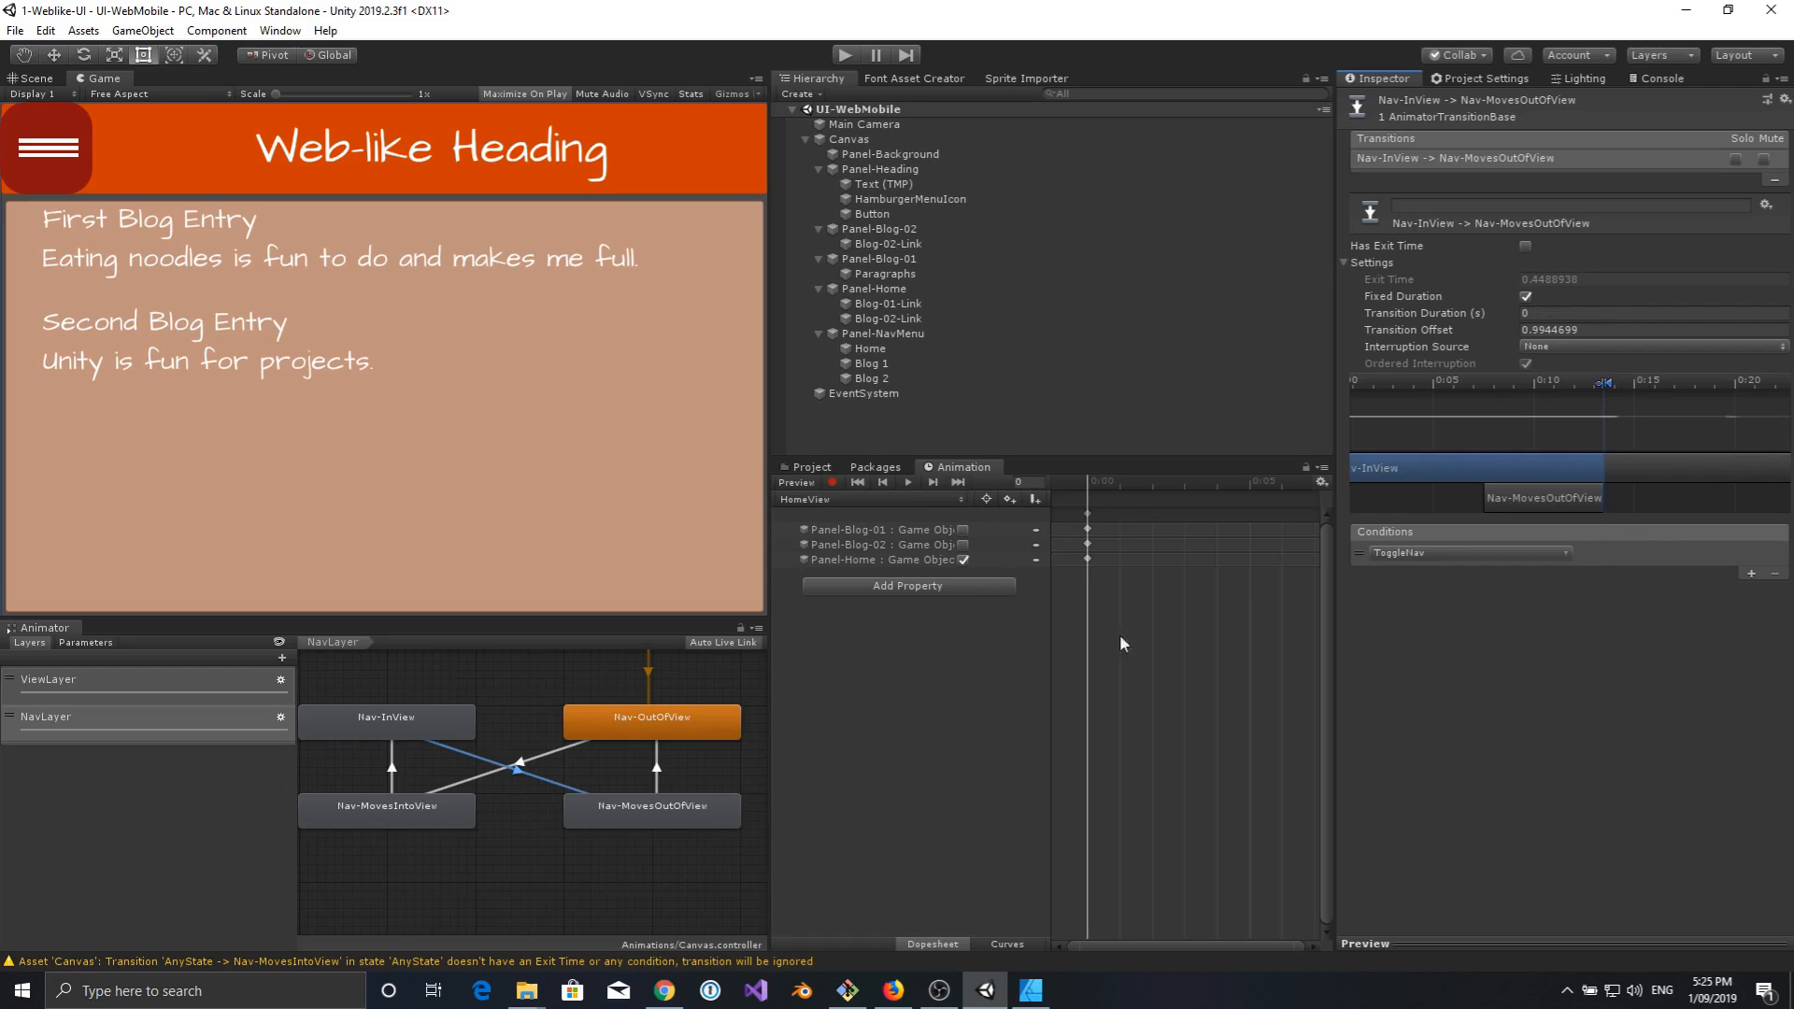
{"action": "left_click", "coordinate": [538, 756]}
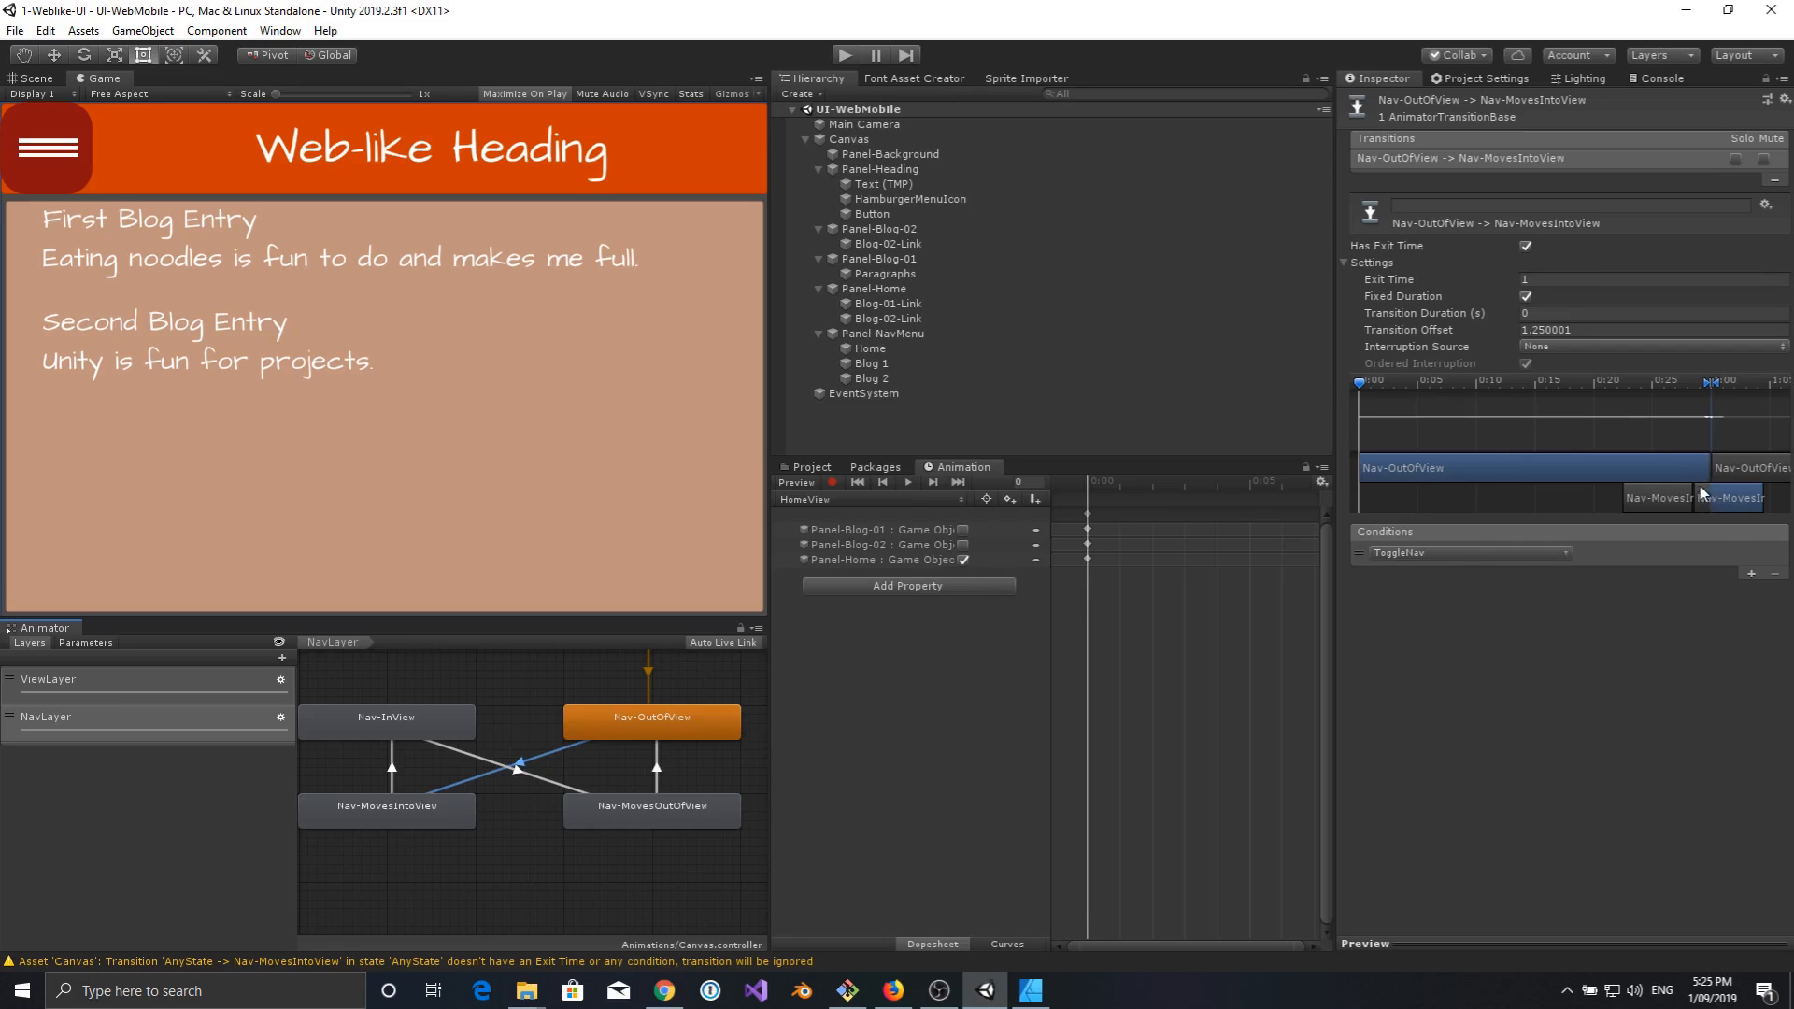
{"action": "left_click_drag", "start_coordinate": [1709, 379], "coordinate": [1699, 382]}
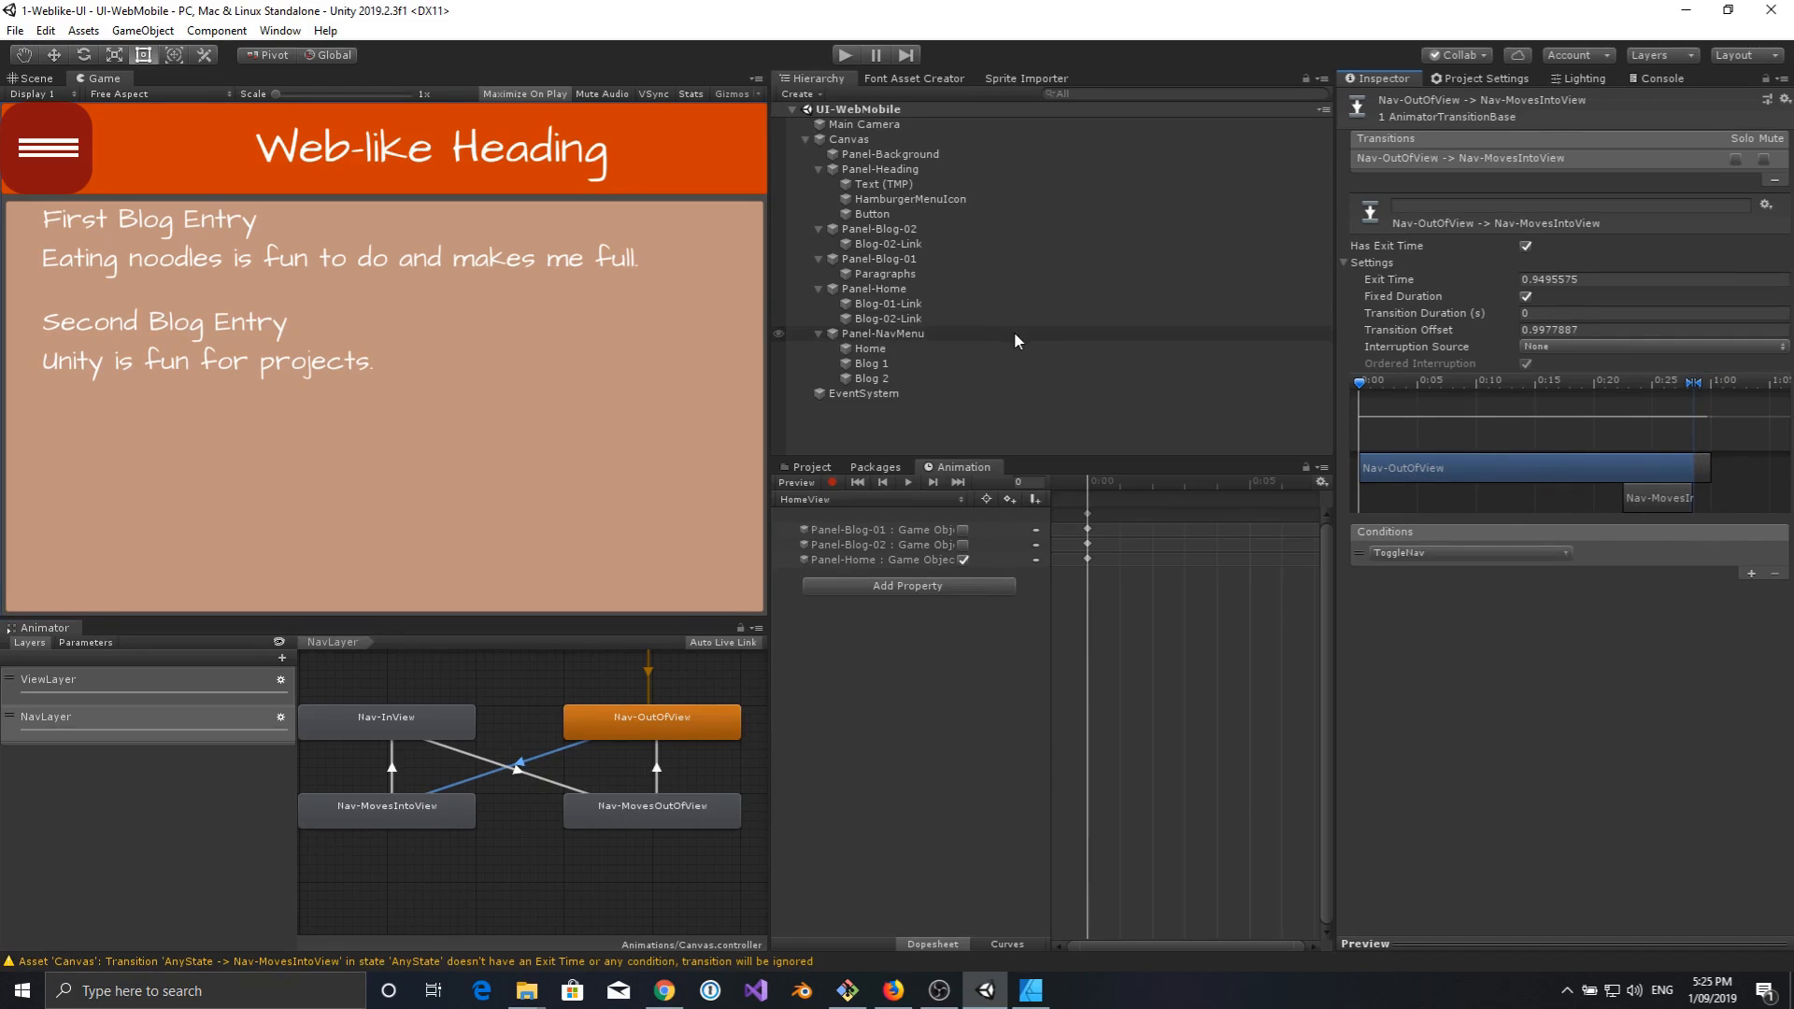
Run the scene, toggle the navigation menu twice with the hamburger button, and stop play mode.
{"action": "left_click", "coordinate": [845, 54]}
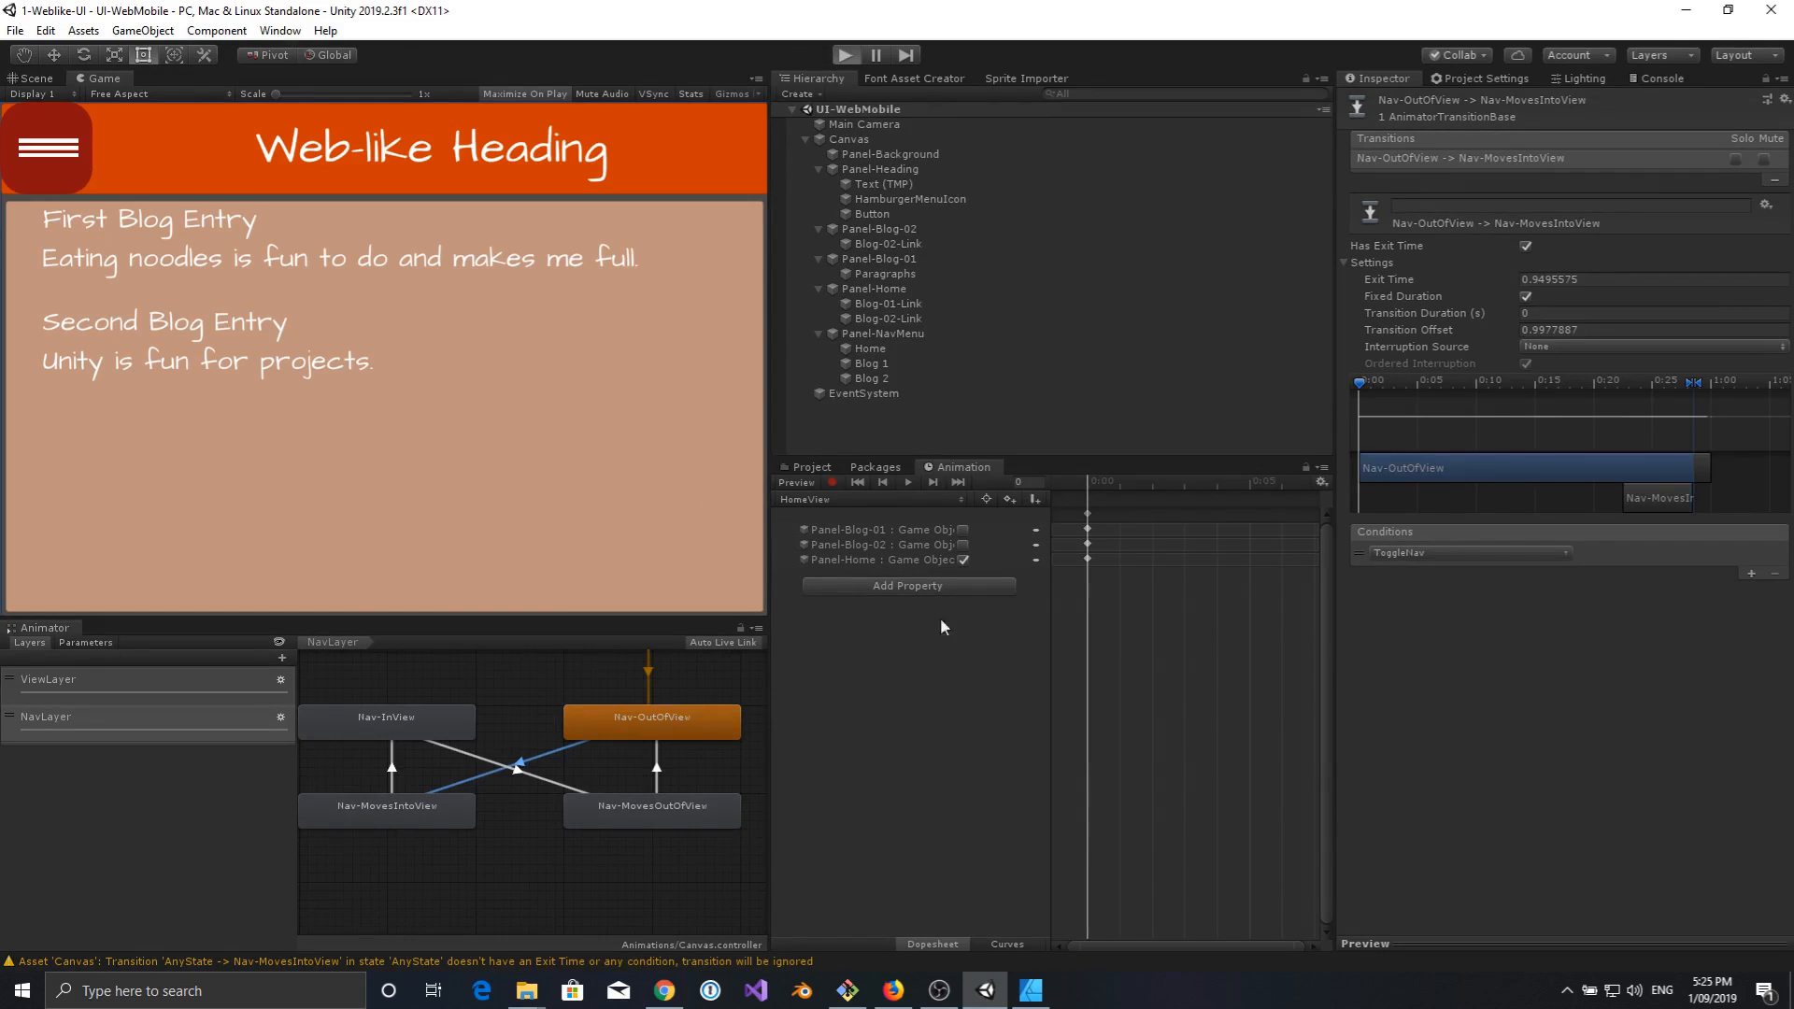
{"action": "key", "text": "ctrl+p"}
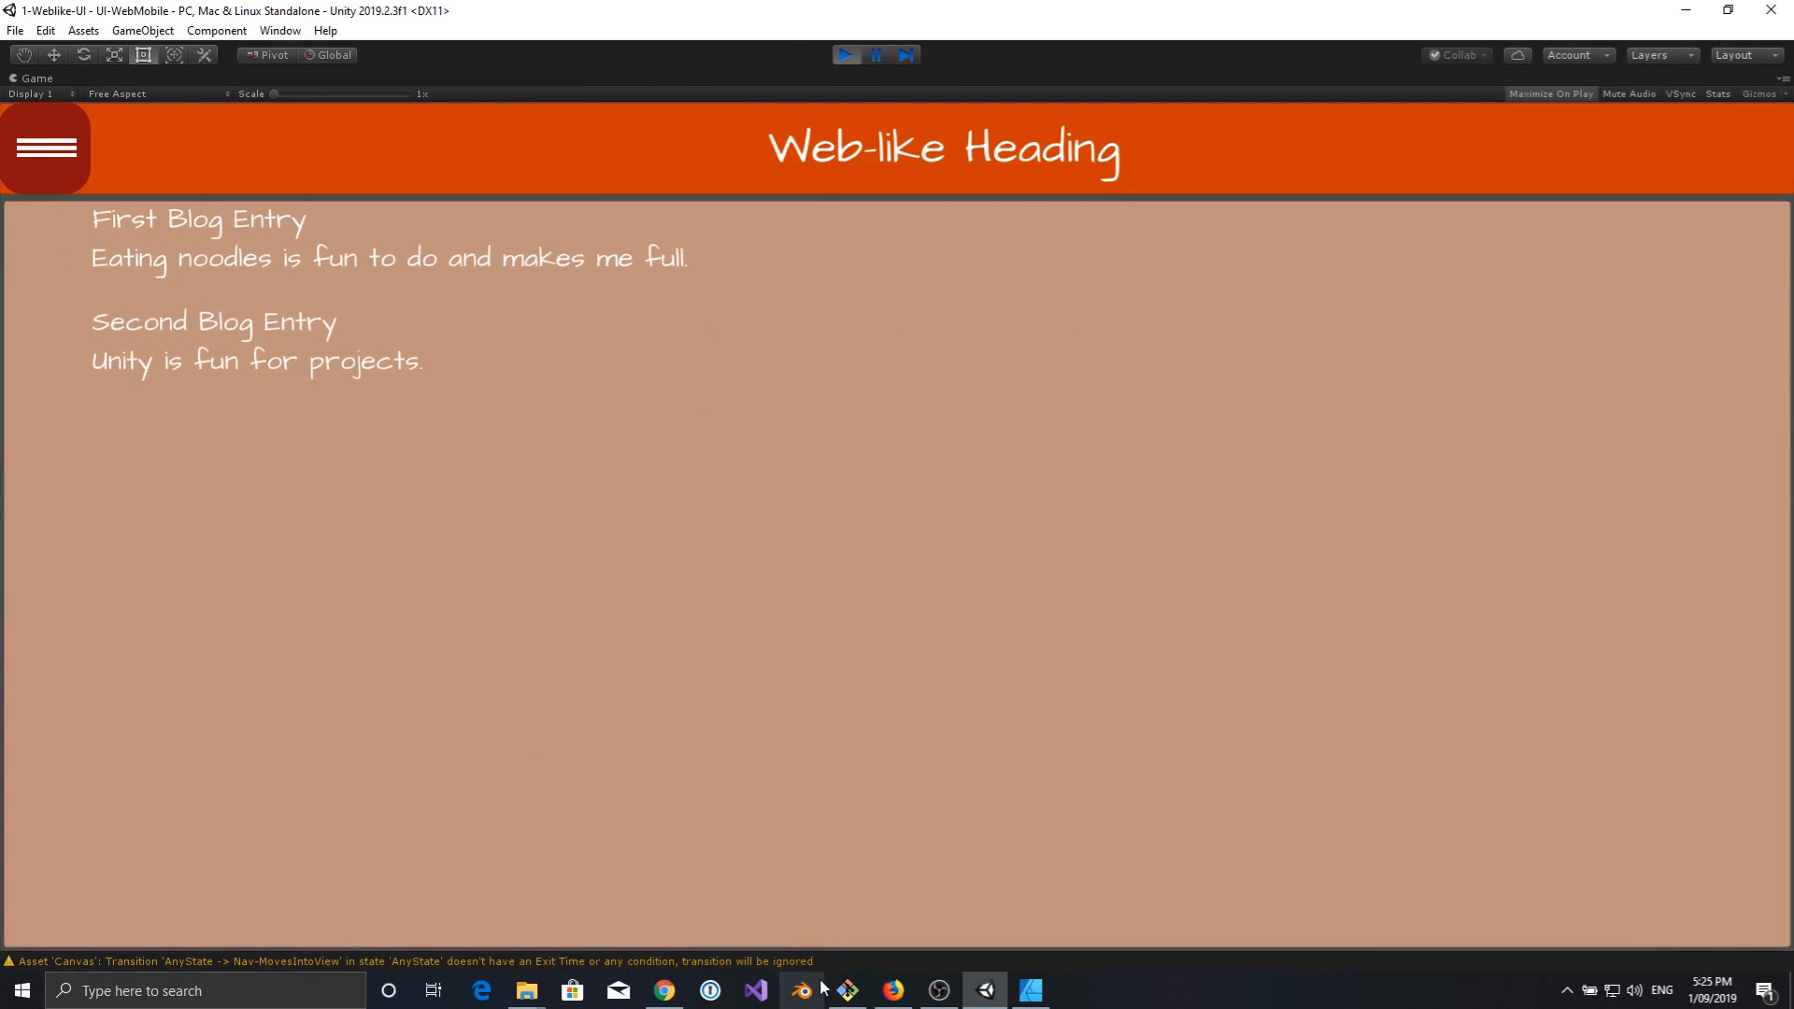
{"action": "left_click", "coordinate": [54, 149]}
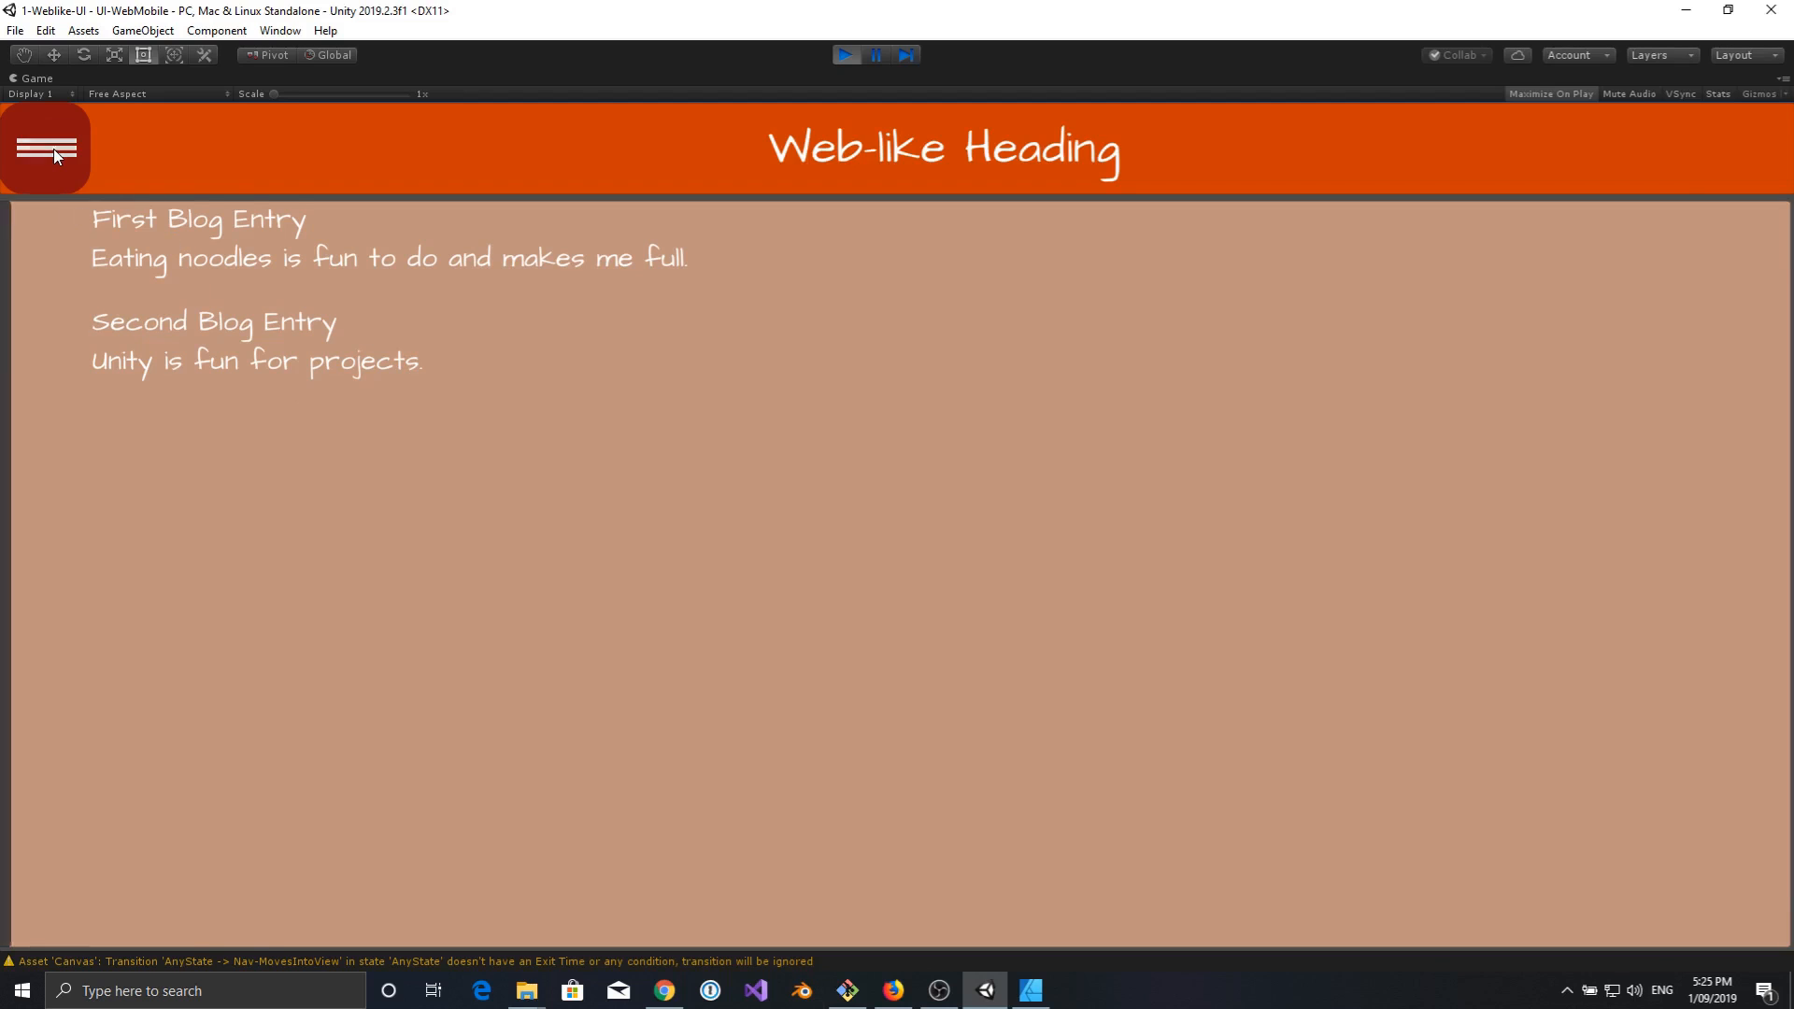
{"action": "left_click", "coordinate": [53, 150]}
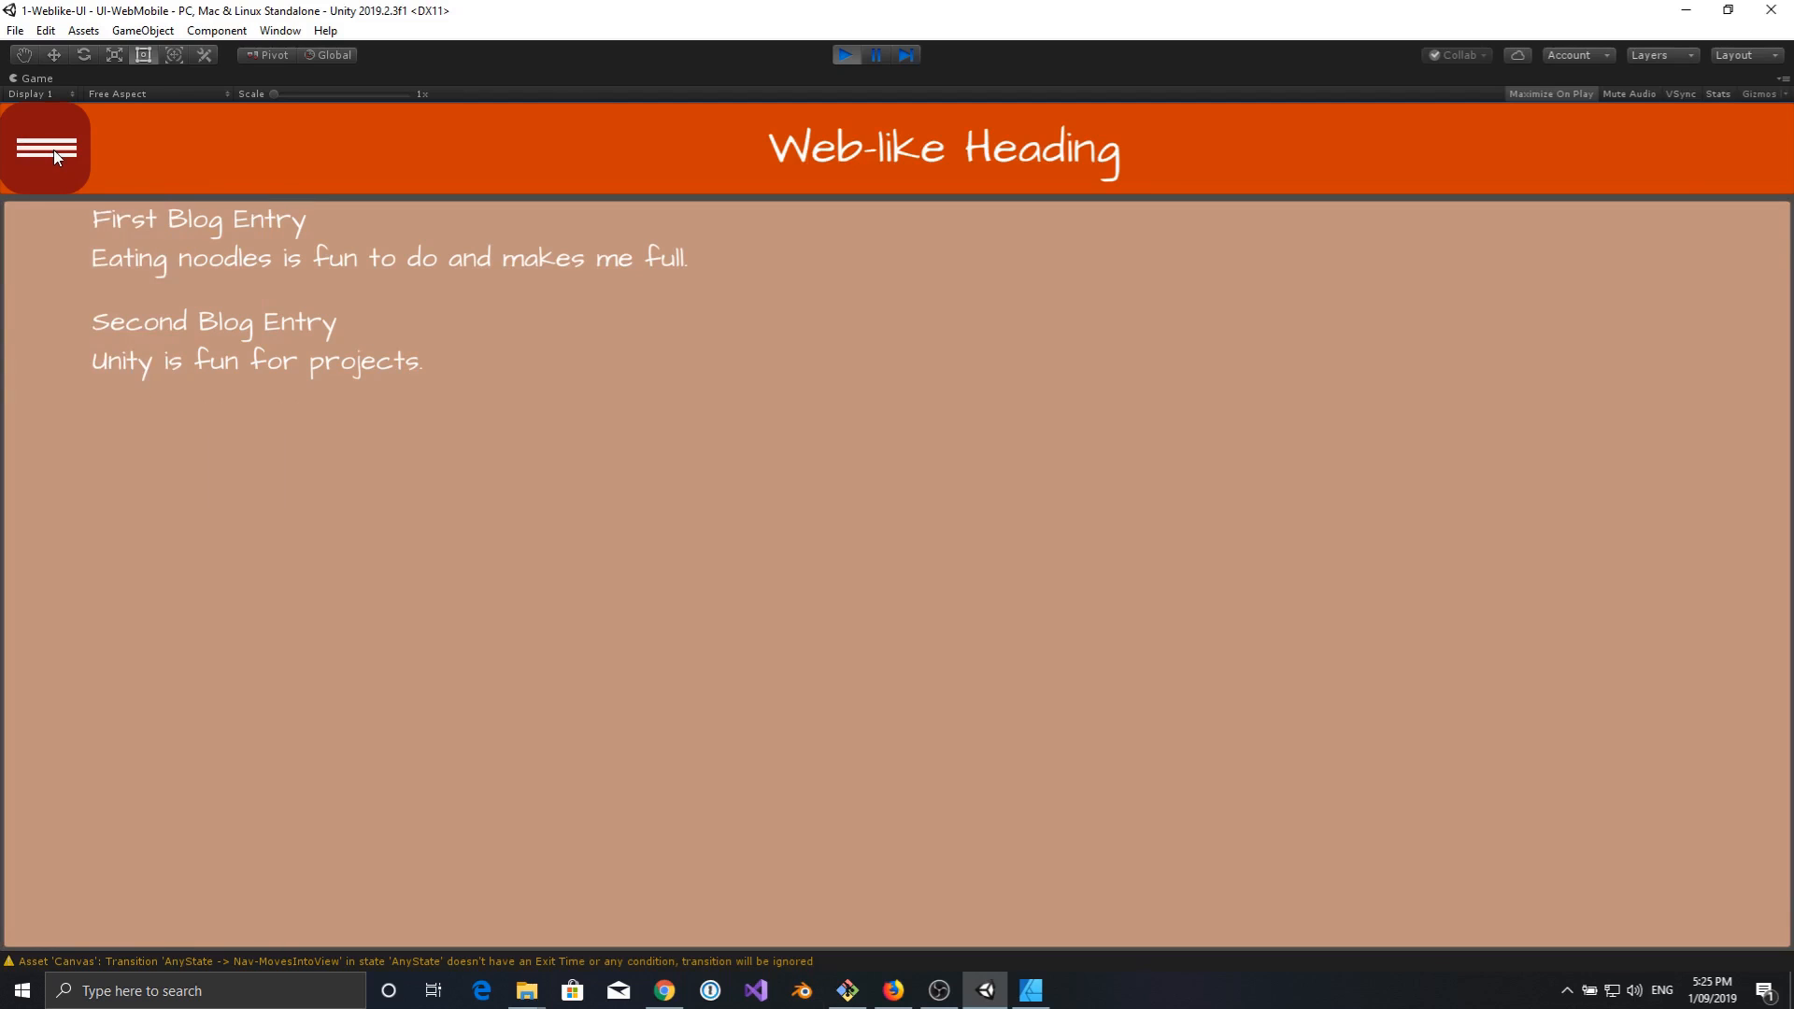
{"action": "left_click", "coordinate": [844, 56]}
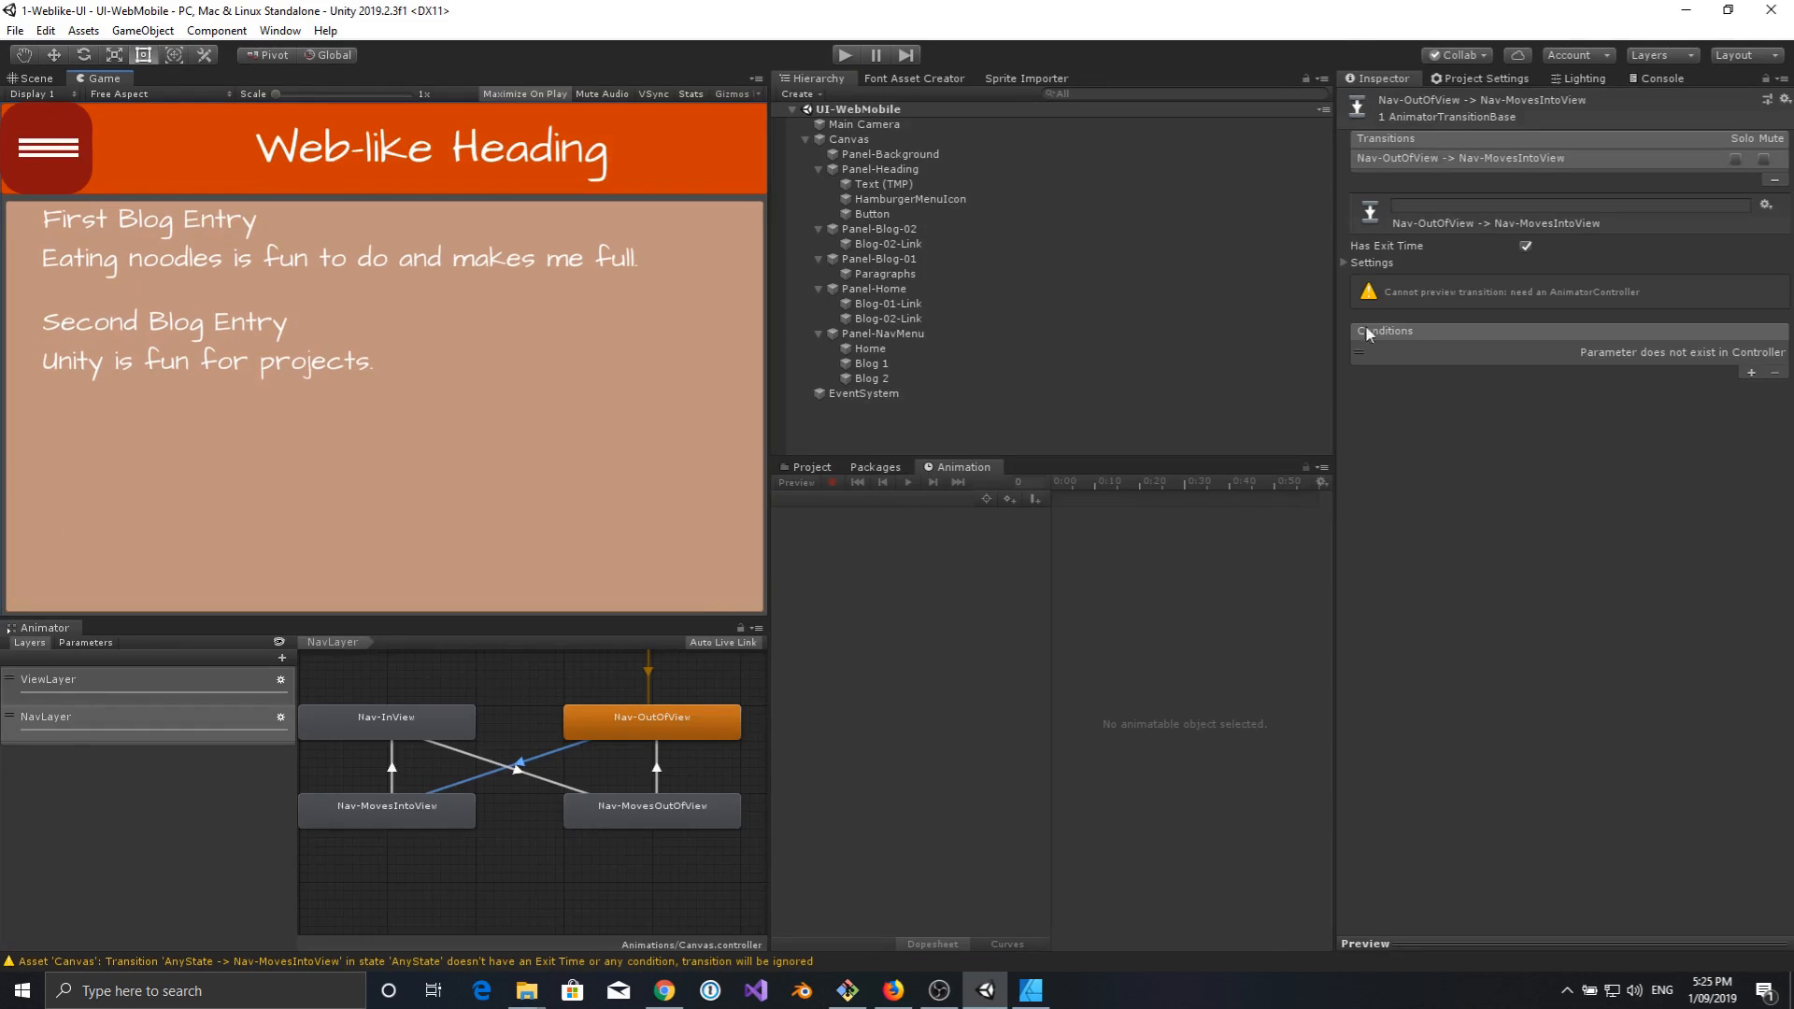
Reselect the Canvas and re-enable the exit time of the Nav-InView -> Nav-MovesOutOfView transition.
{"action": "left_click", "coordinate": [852, 141]}
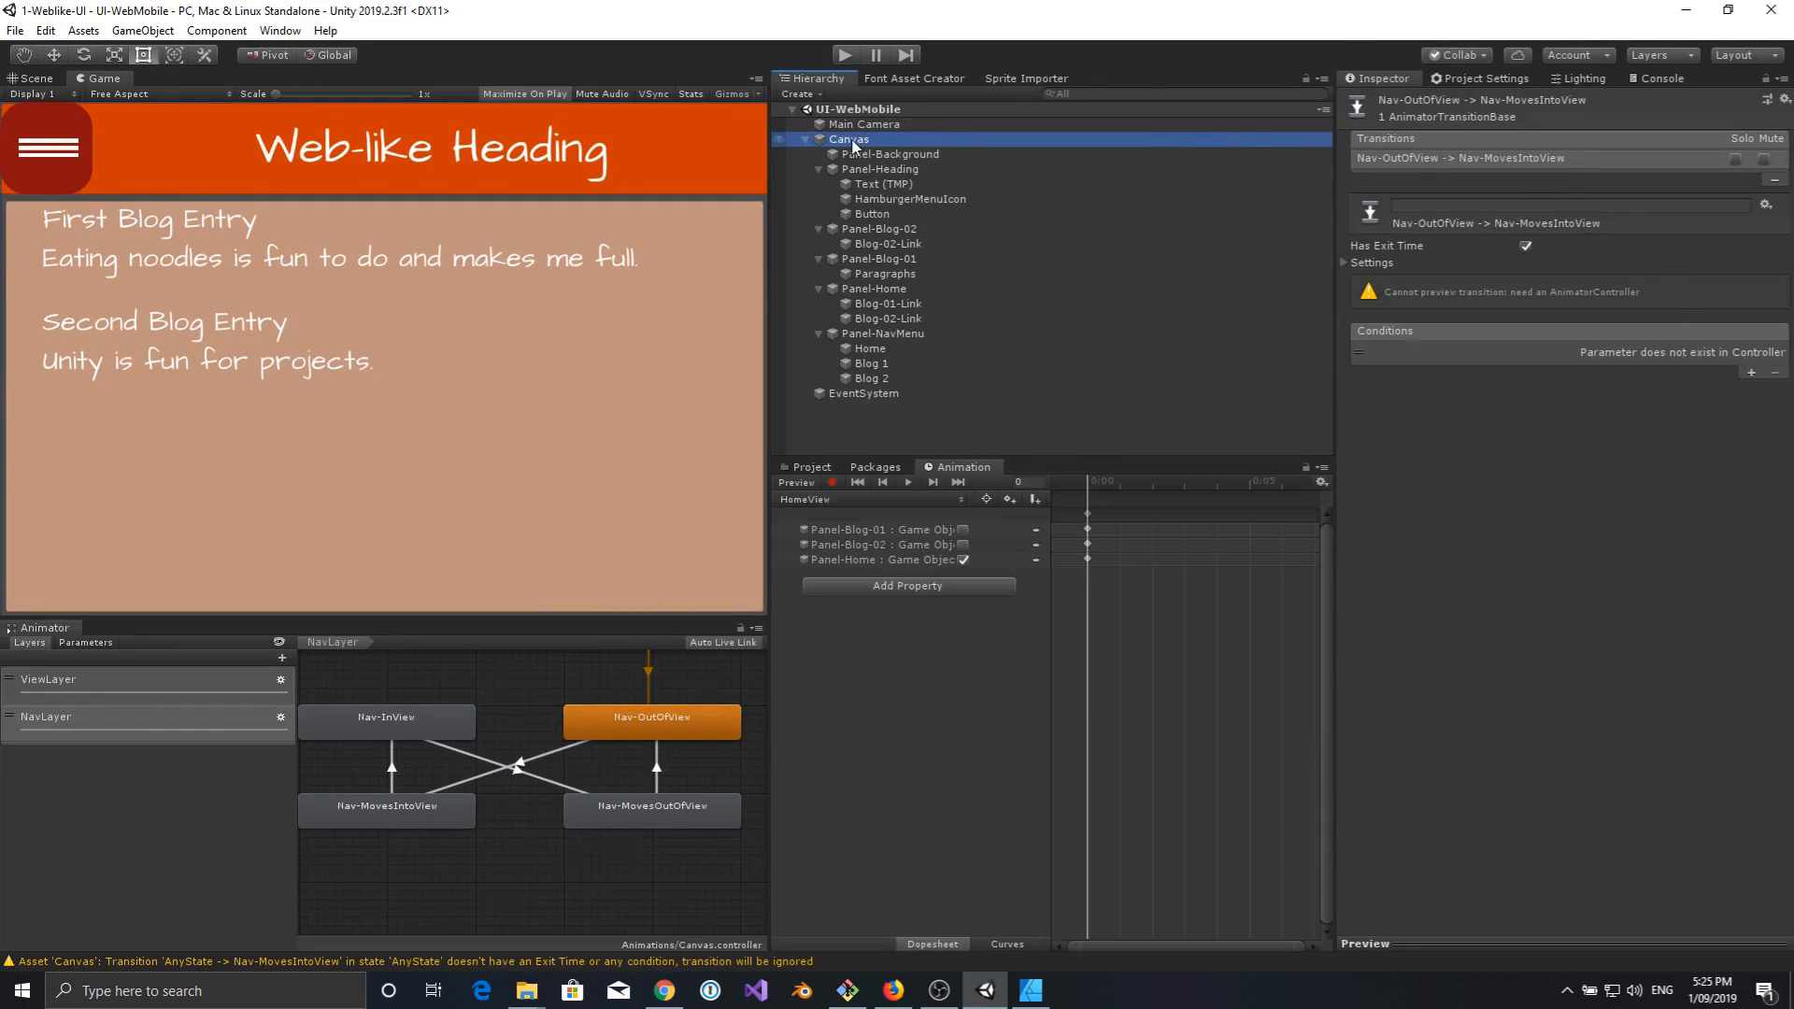
{"action": "left_click", "coordinate": [539, 755]}
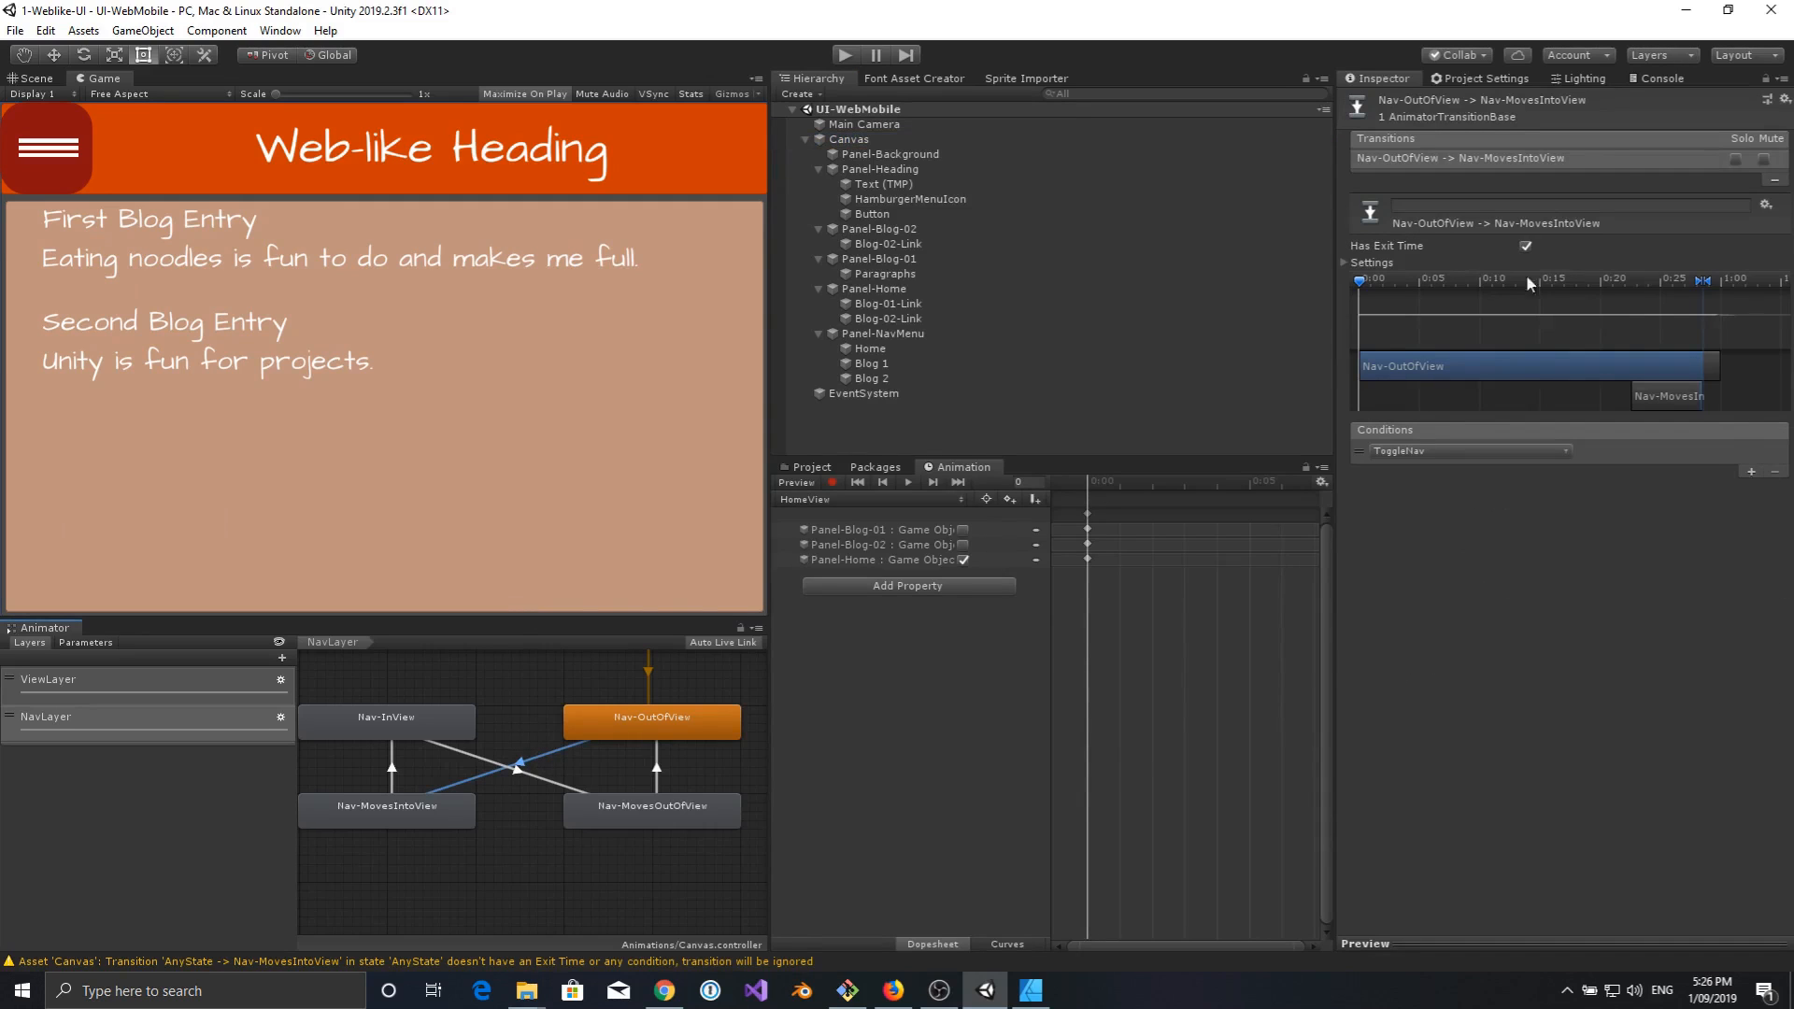
{"action": "left_click", "coordinate": [570, 788]}
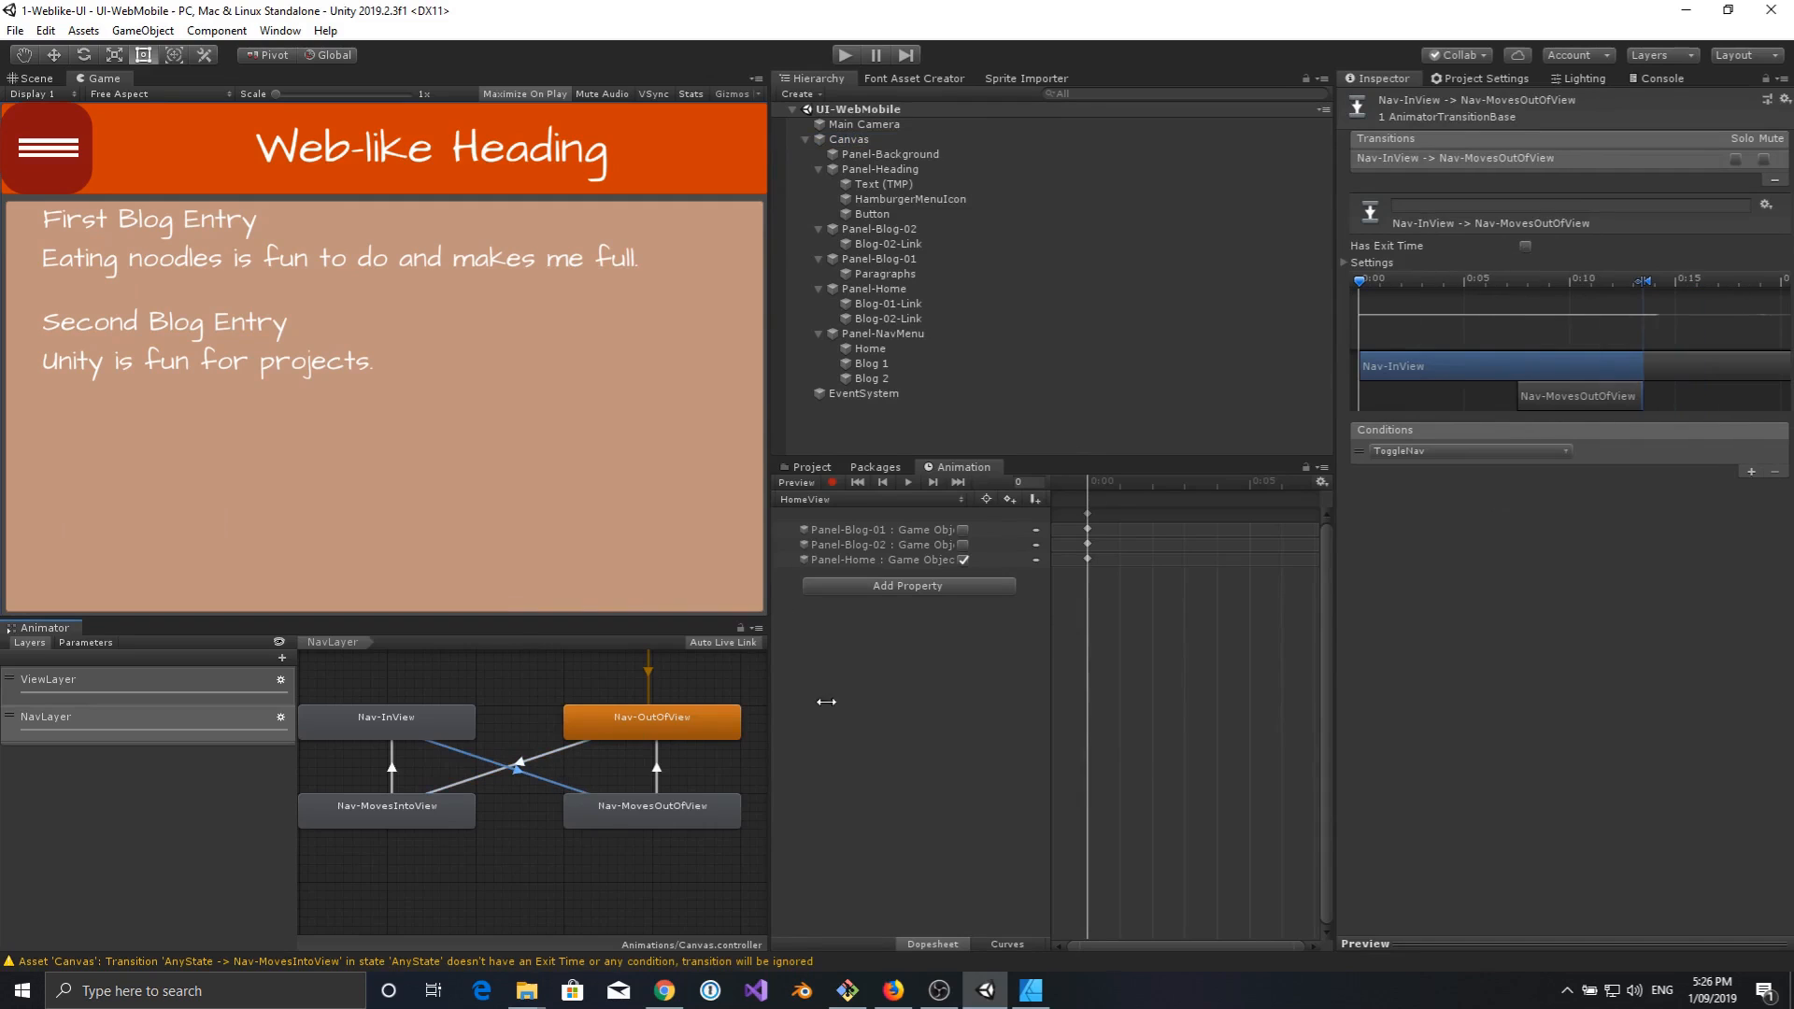
{"action": "left_click", "coordinate": [1524, 245]}
Clear all messages from the console and return to the transition's properties.
{"action": "left_click", "coordinate": [1667, 80]}
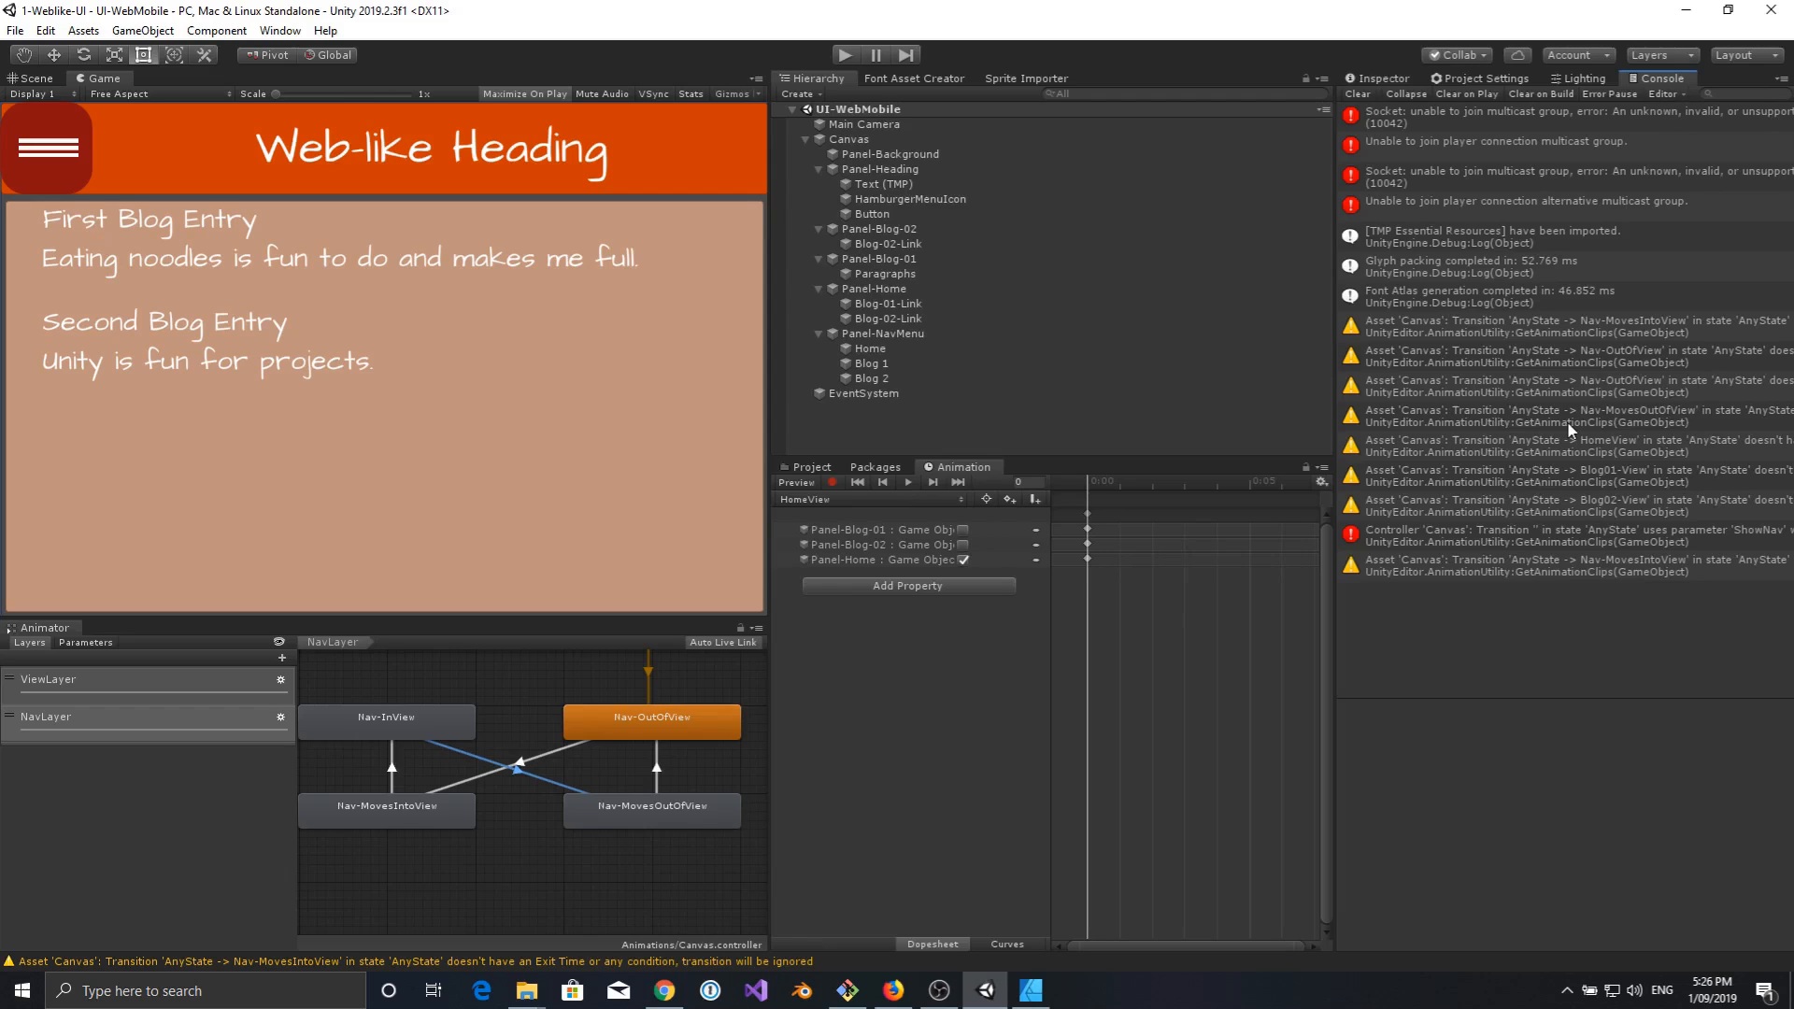
{"action": "left_click", "coordinate": [1359, 95]}
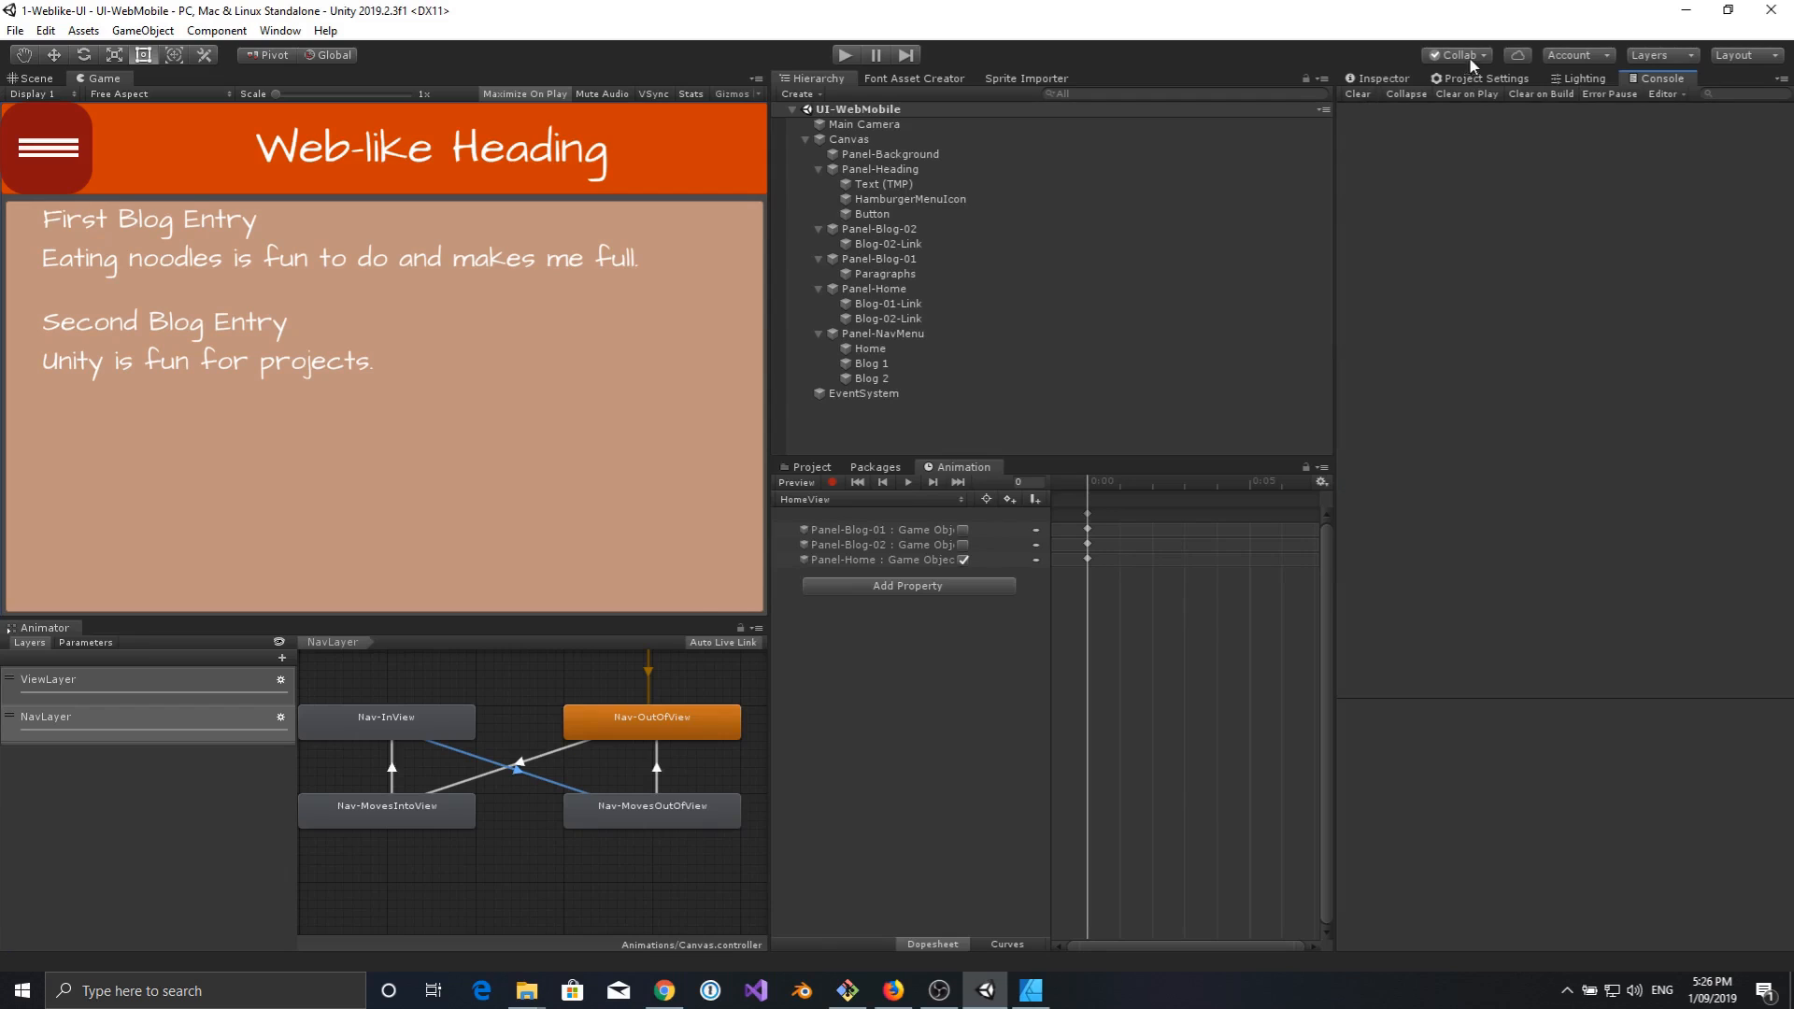
{"action": "left_click", "coordinate": [1381, 82]}
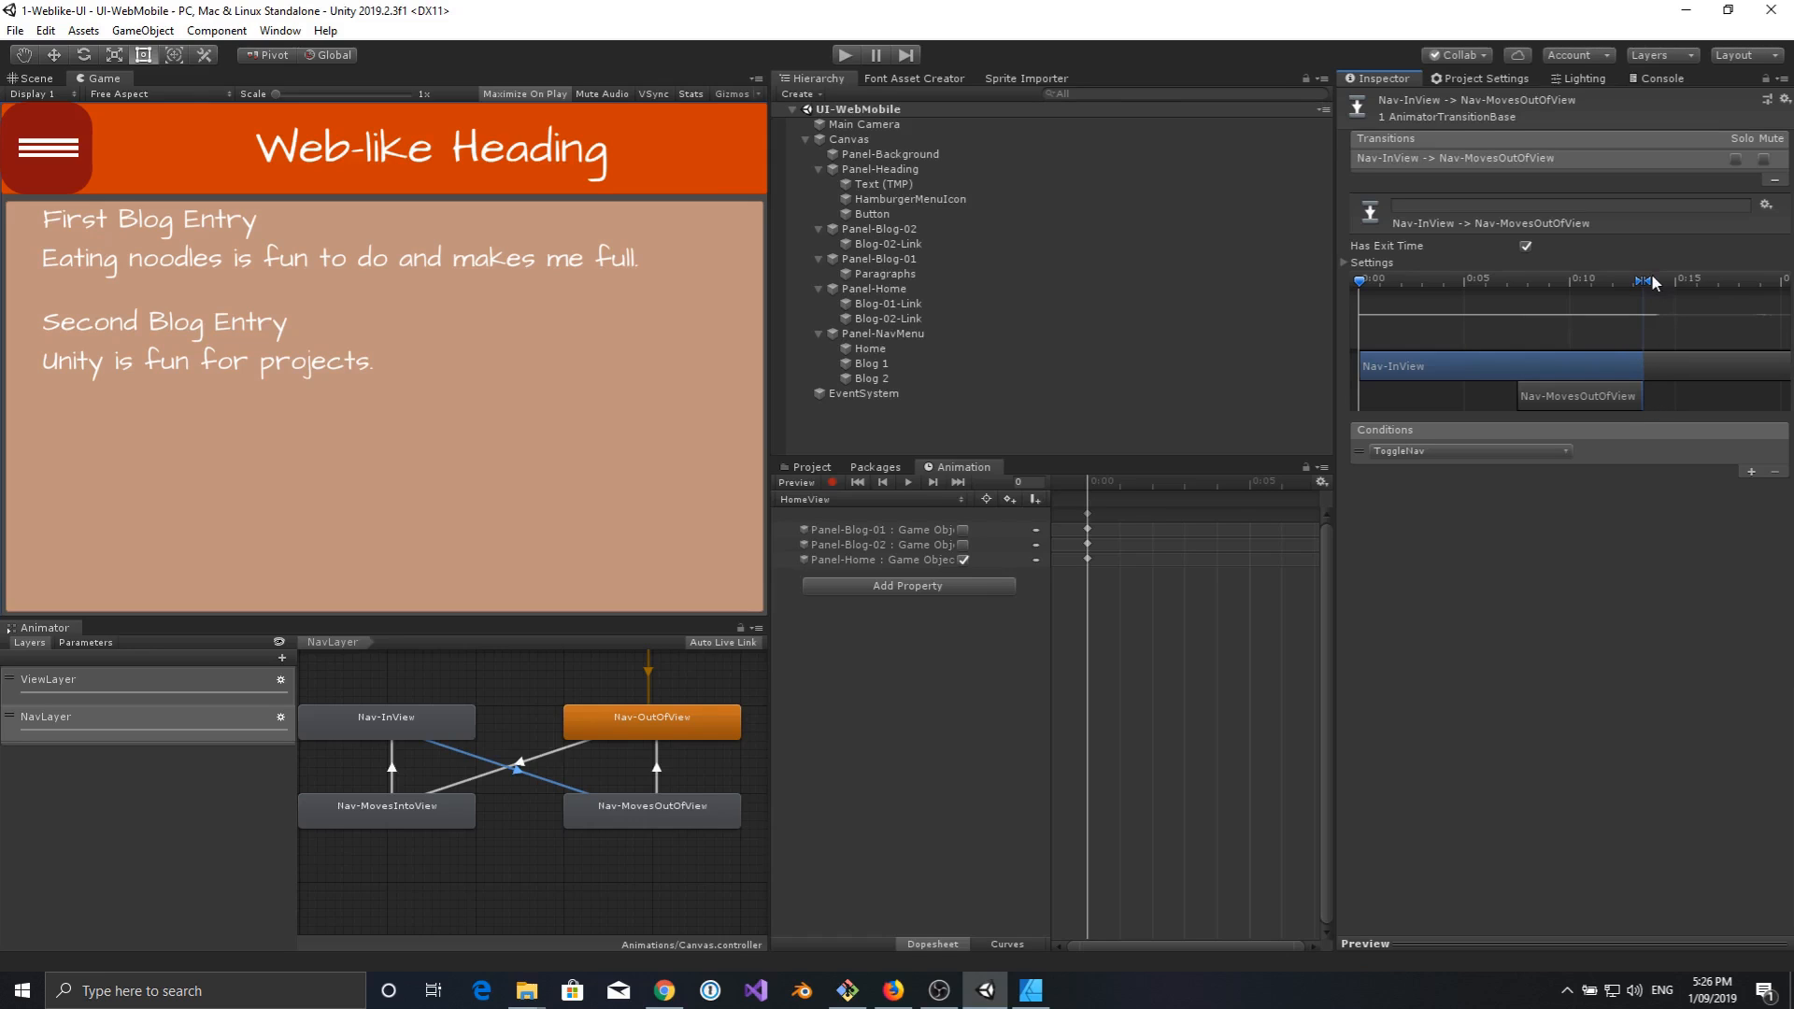
Set both the transition offset and the exit time of the Nav-InView -> Nav-MovesOutOfView transition to 1.
{"action": "left_click_drag", "start_coordinate": [1647, 279], "coordinate": [1649, 280]}
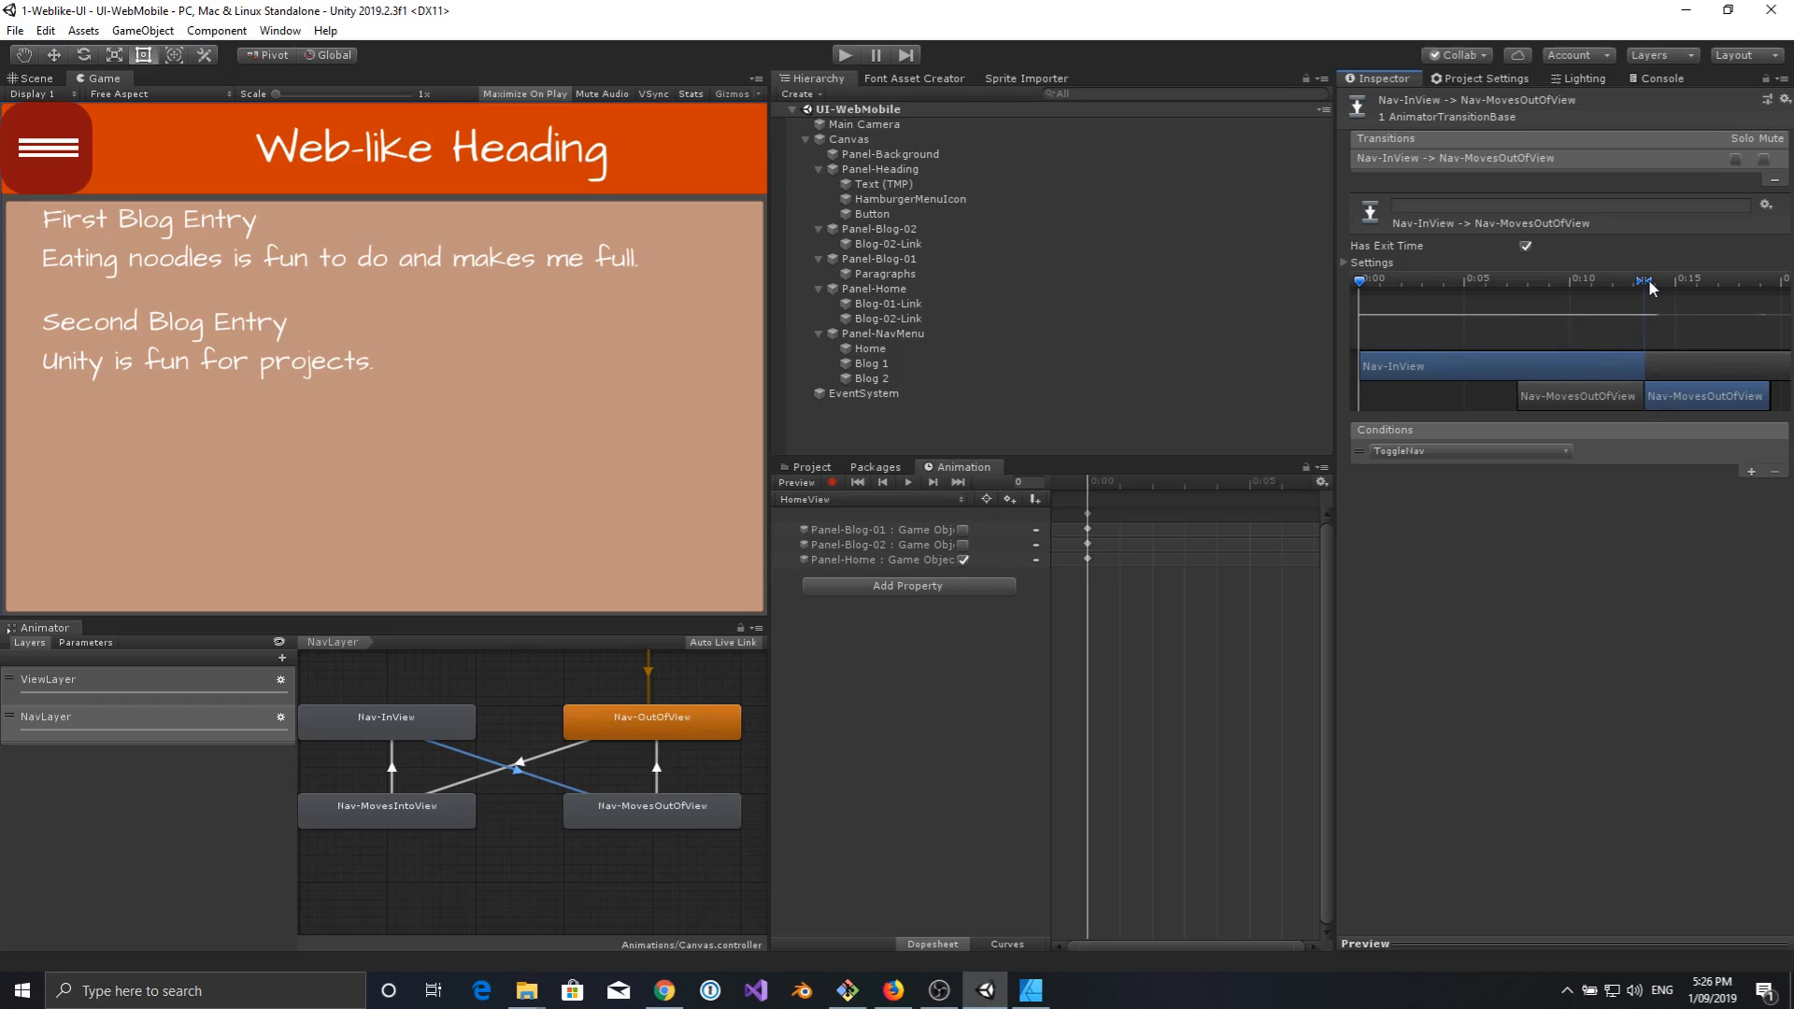
{"action": "left_click", "coordinate": [1346, 264]}
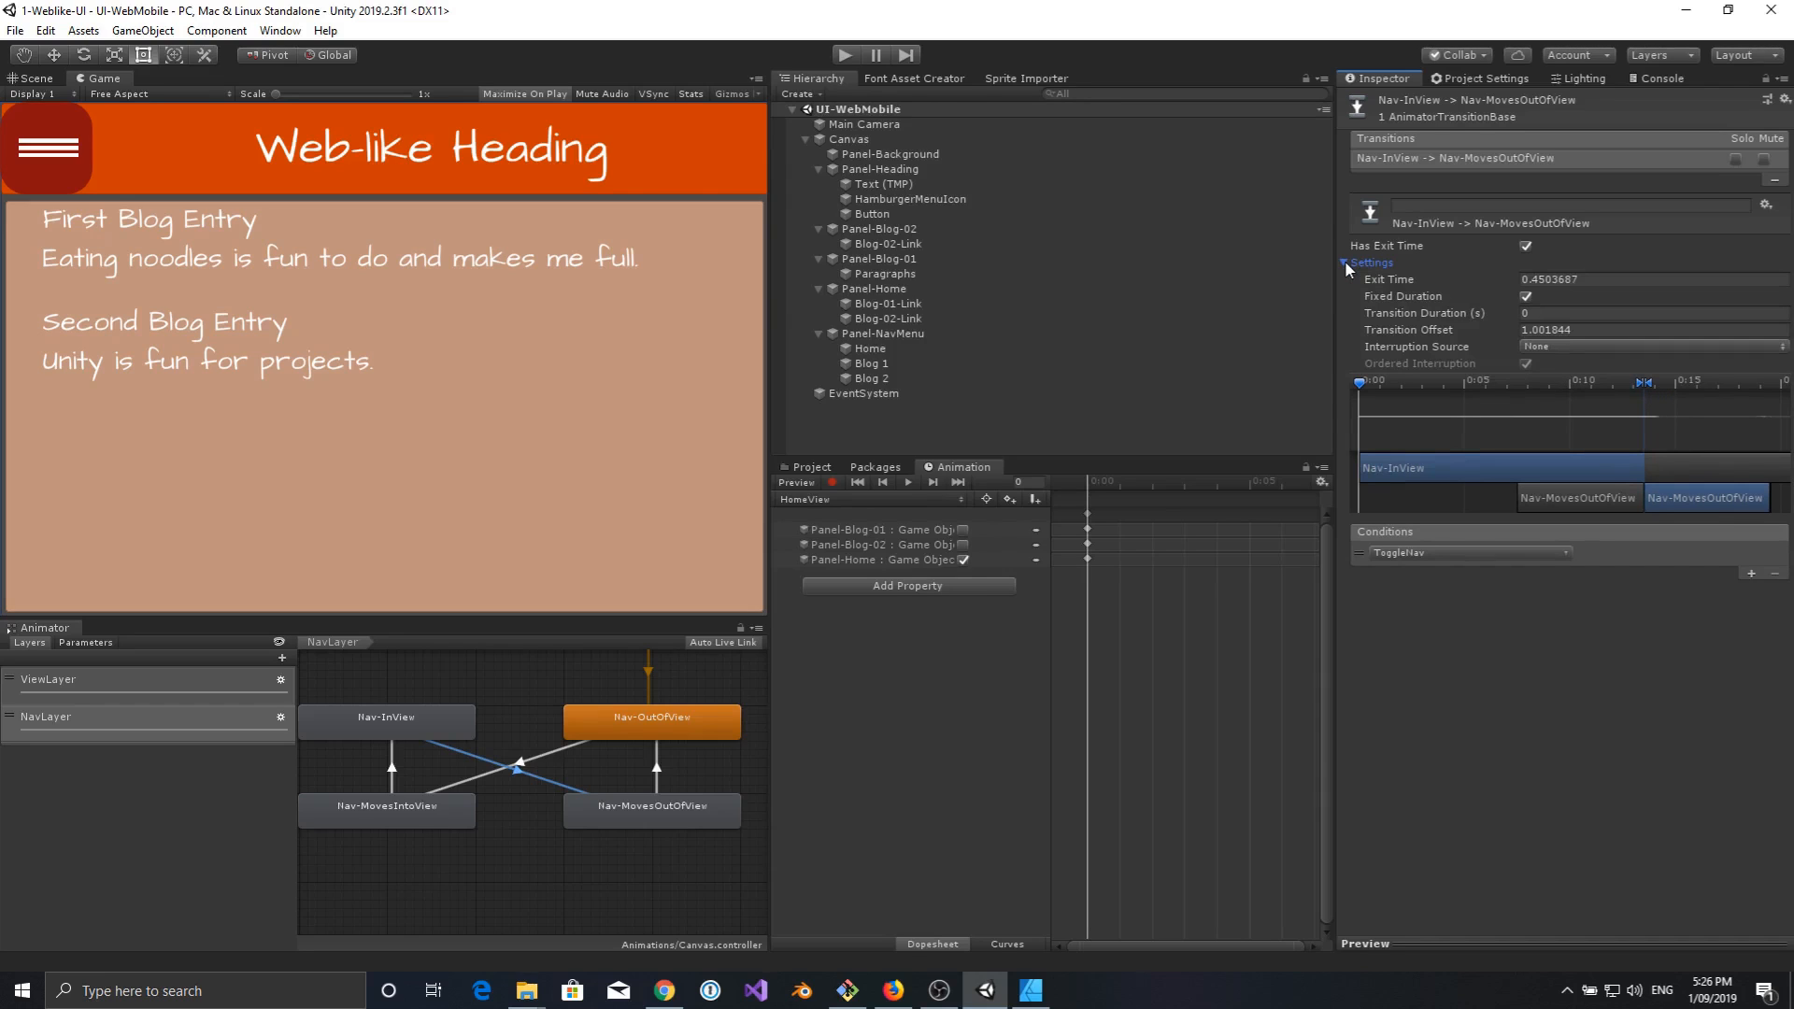
{"action": "left_click", "coordinate": [1585, 328]}
{"action": "type", "text": "1"}
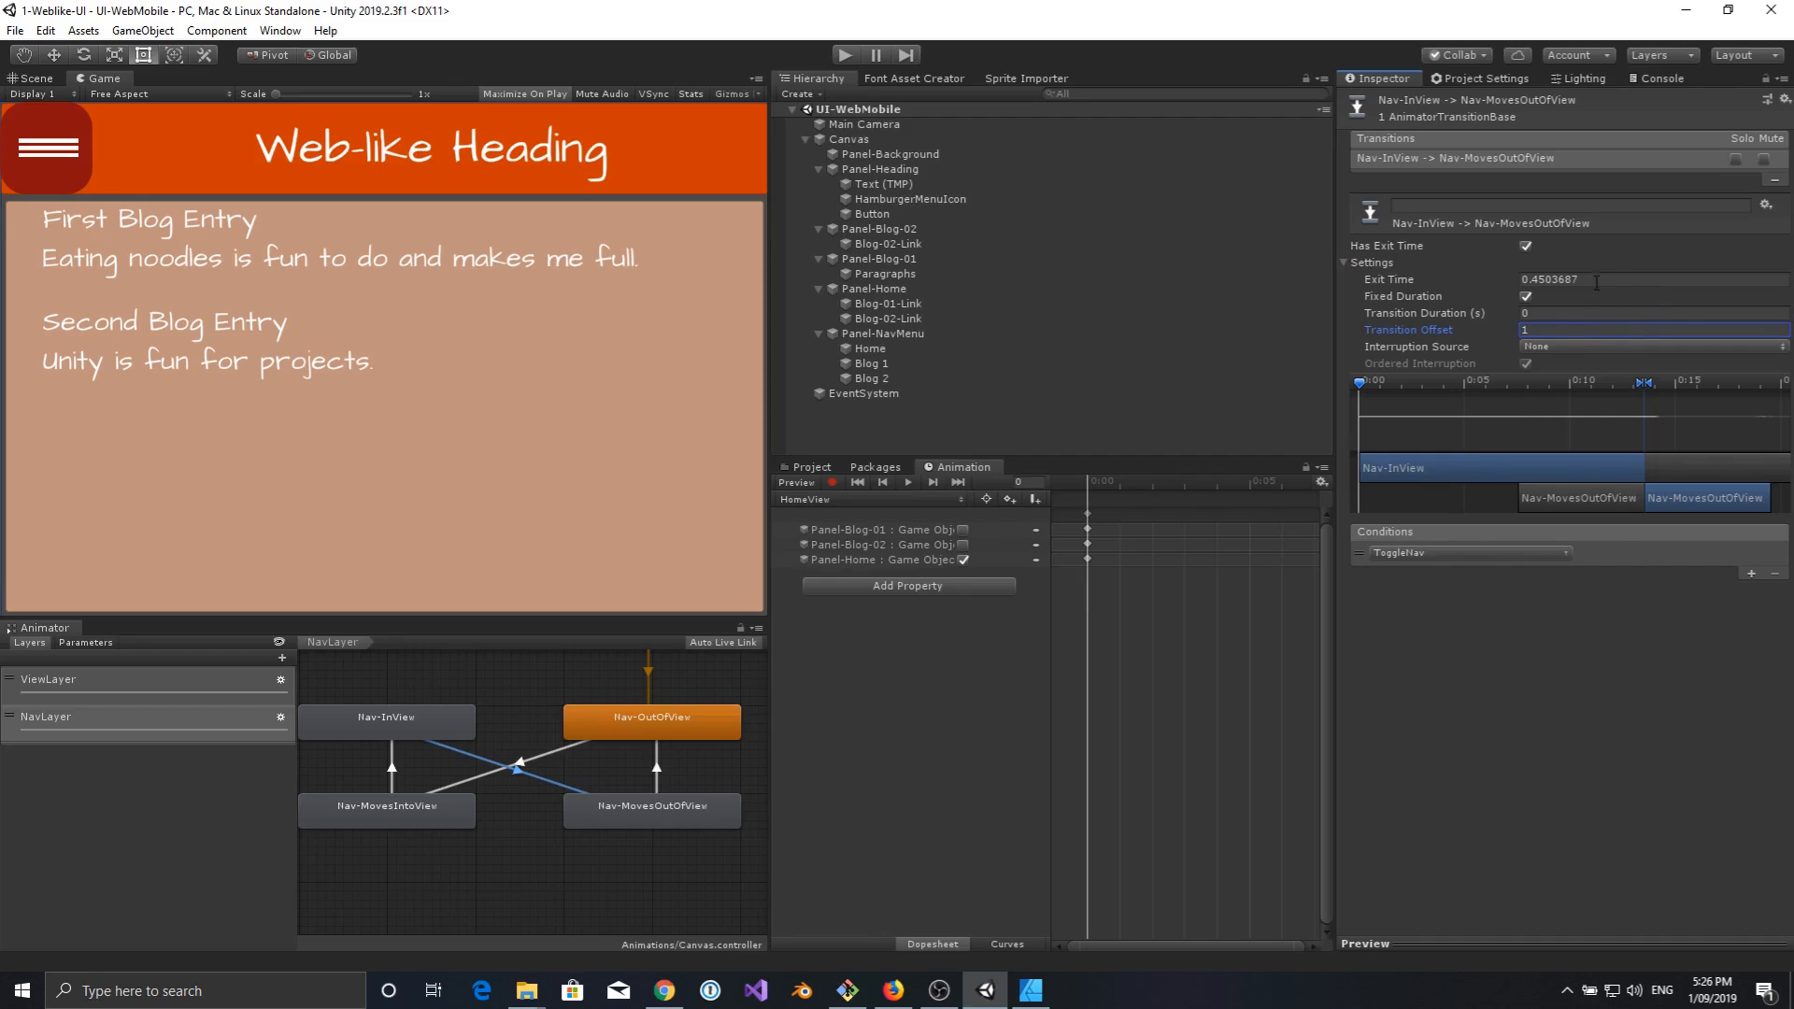
{"action": "left_click", "coordinate": [1594, 279]}
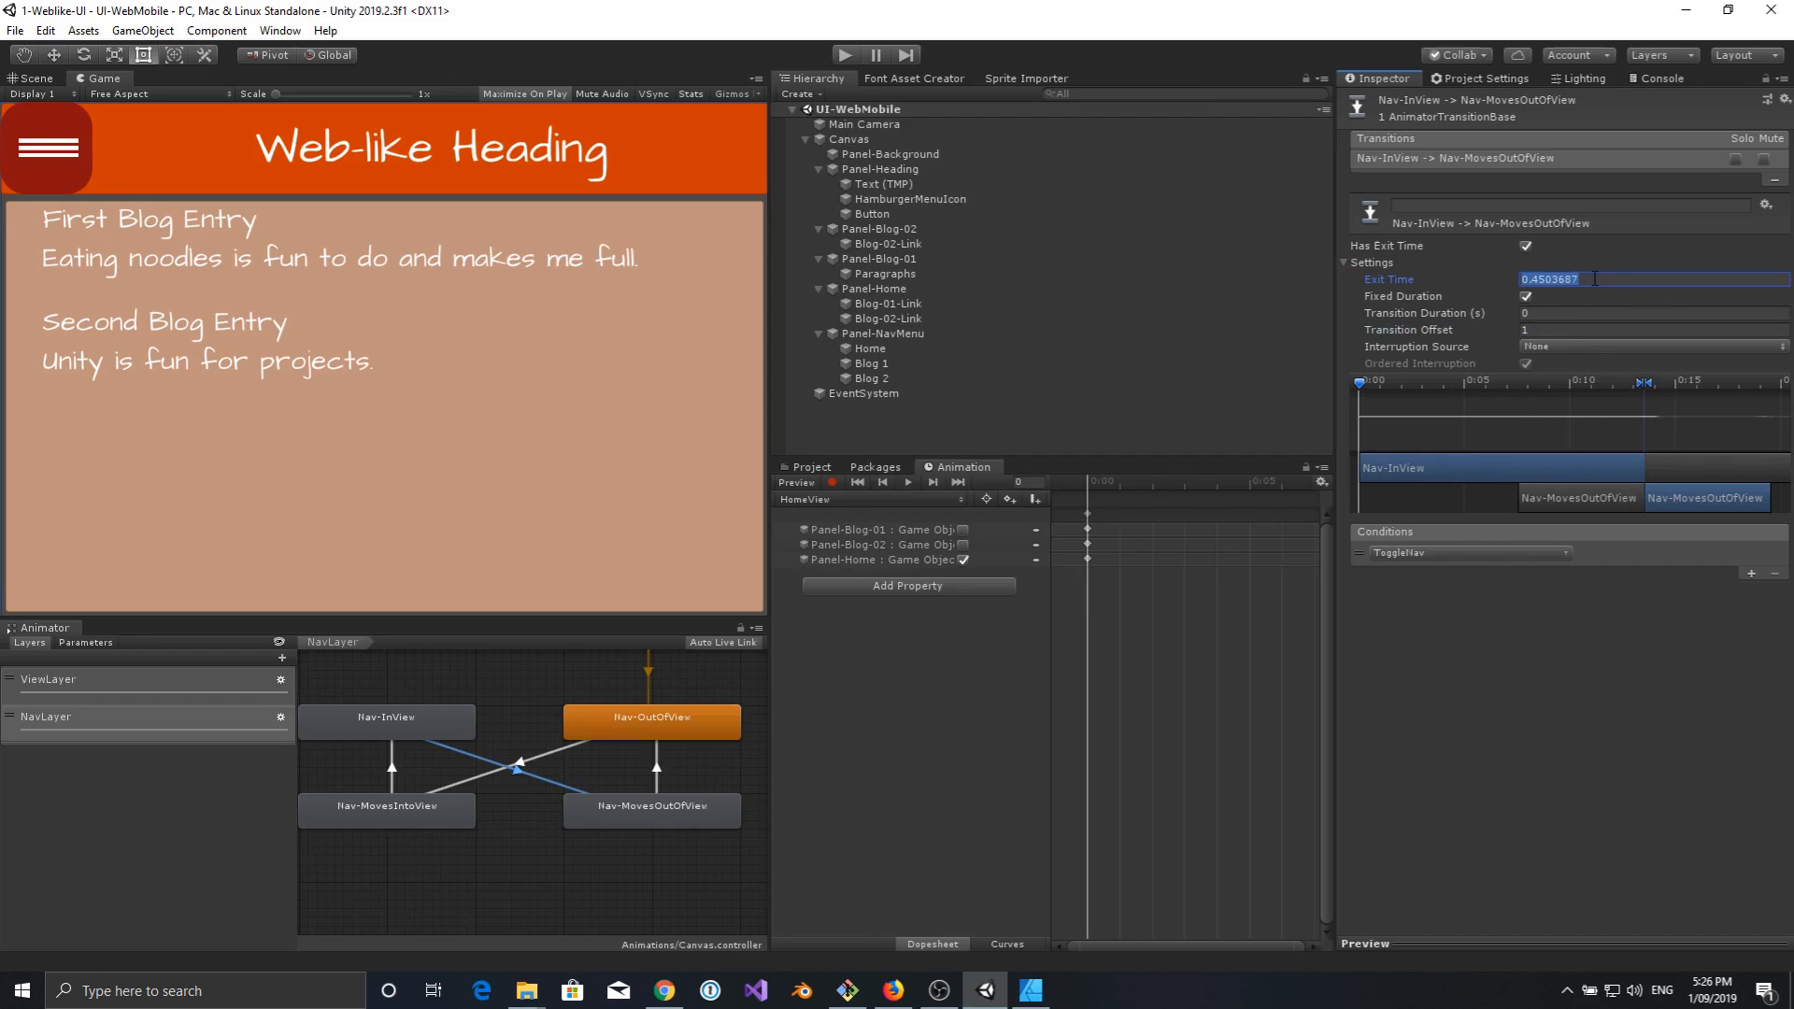
{"action": "type", "text": "1"}
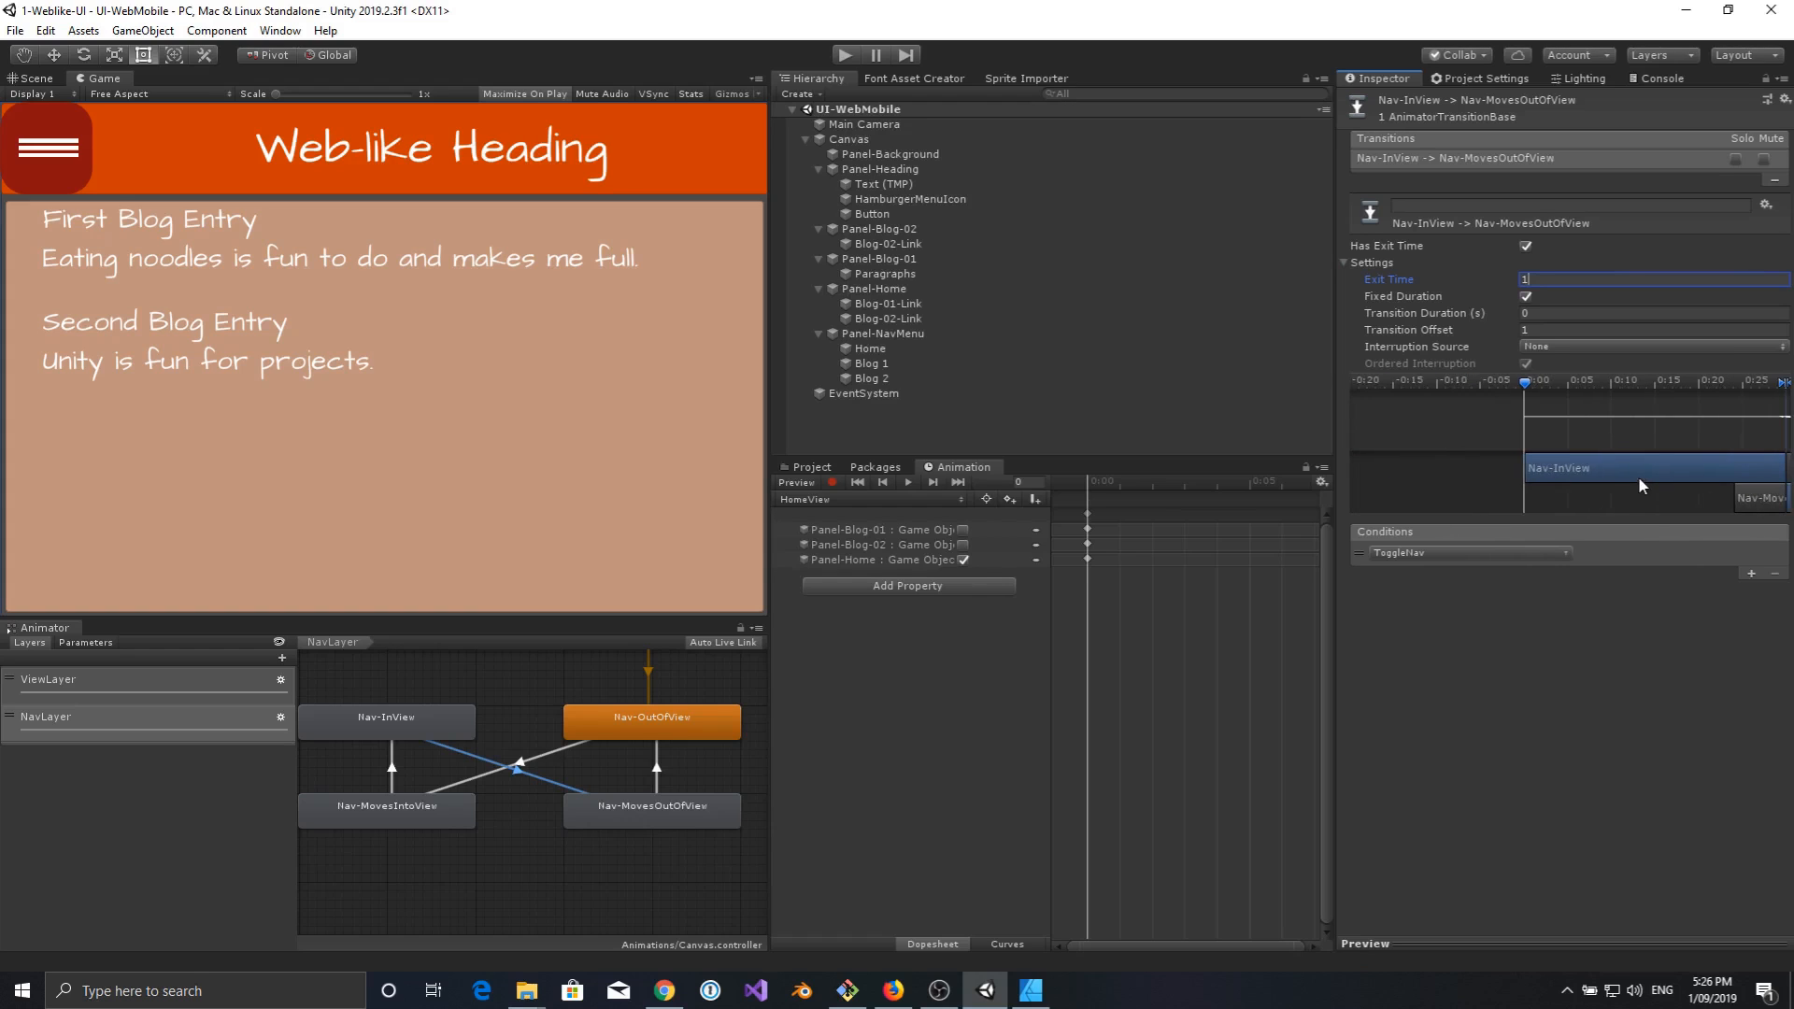
{"action": "middle_click_drag", "start_coordinate": [1772, 423], "coordinate": [1653, 415]}
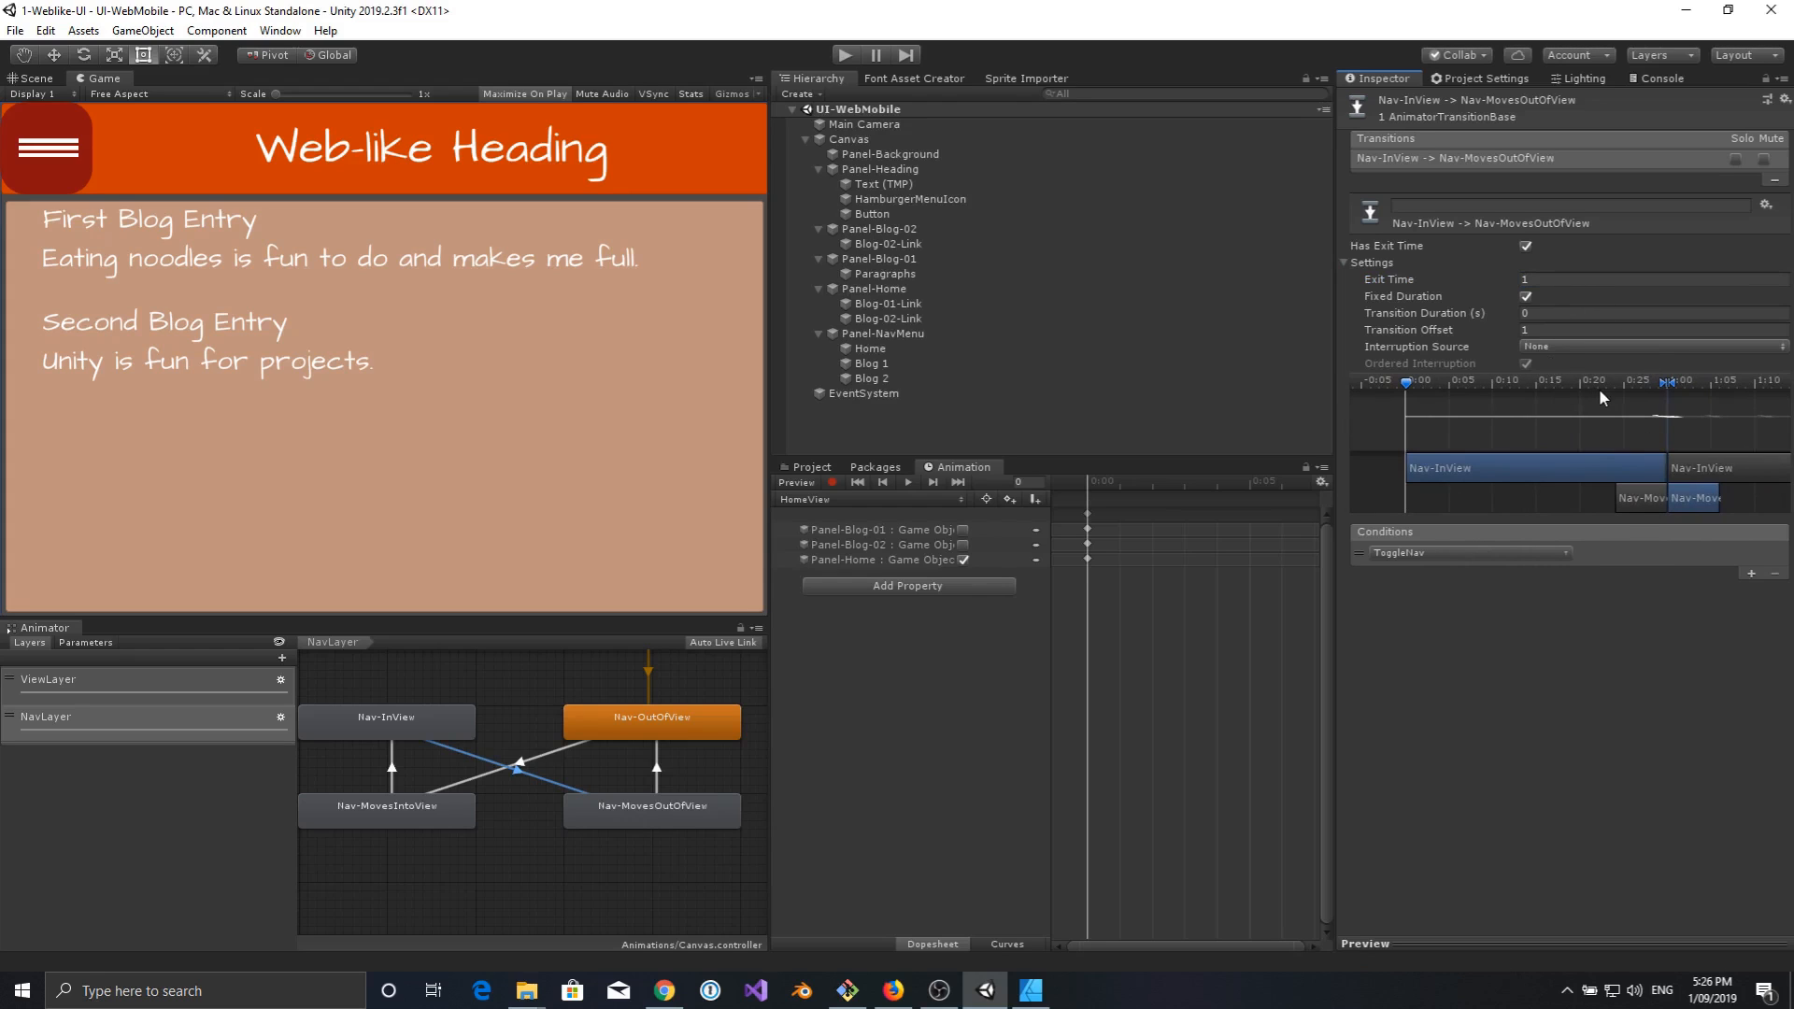
Set both the exit time and the transition offset of the Nav-OutOfView -> Nav-MovesIntoView transition to 1.
{"action": "left_click", "coordinate": [492, 770]}
{"action": "left_click", "coordinate": [1627, 278]}
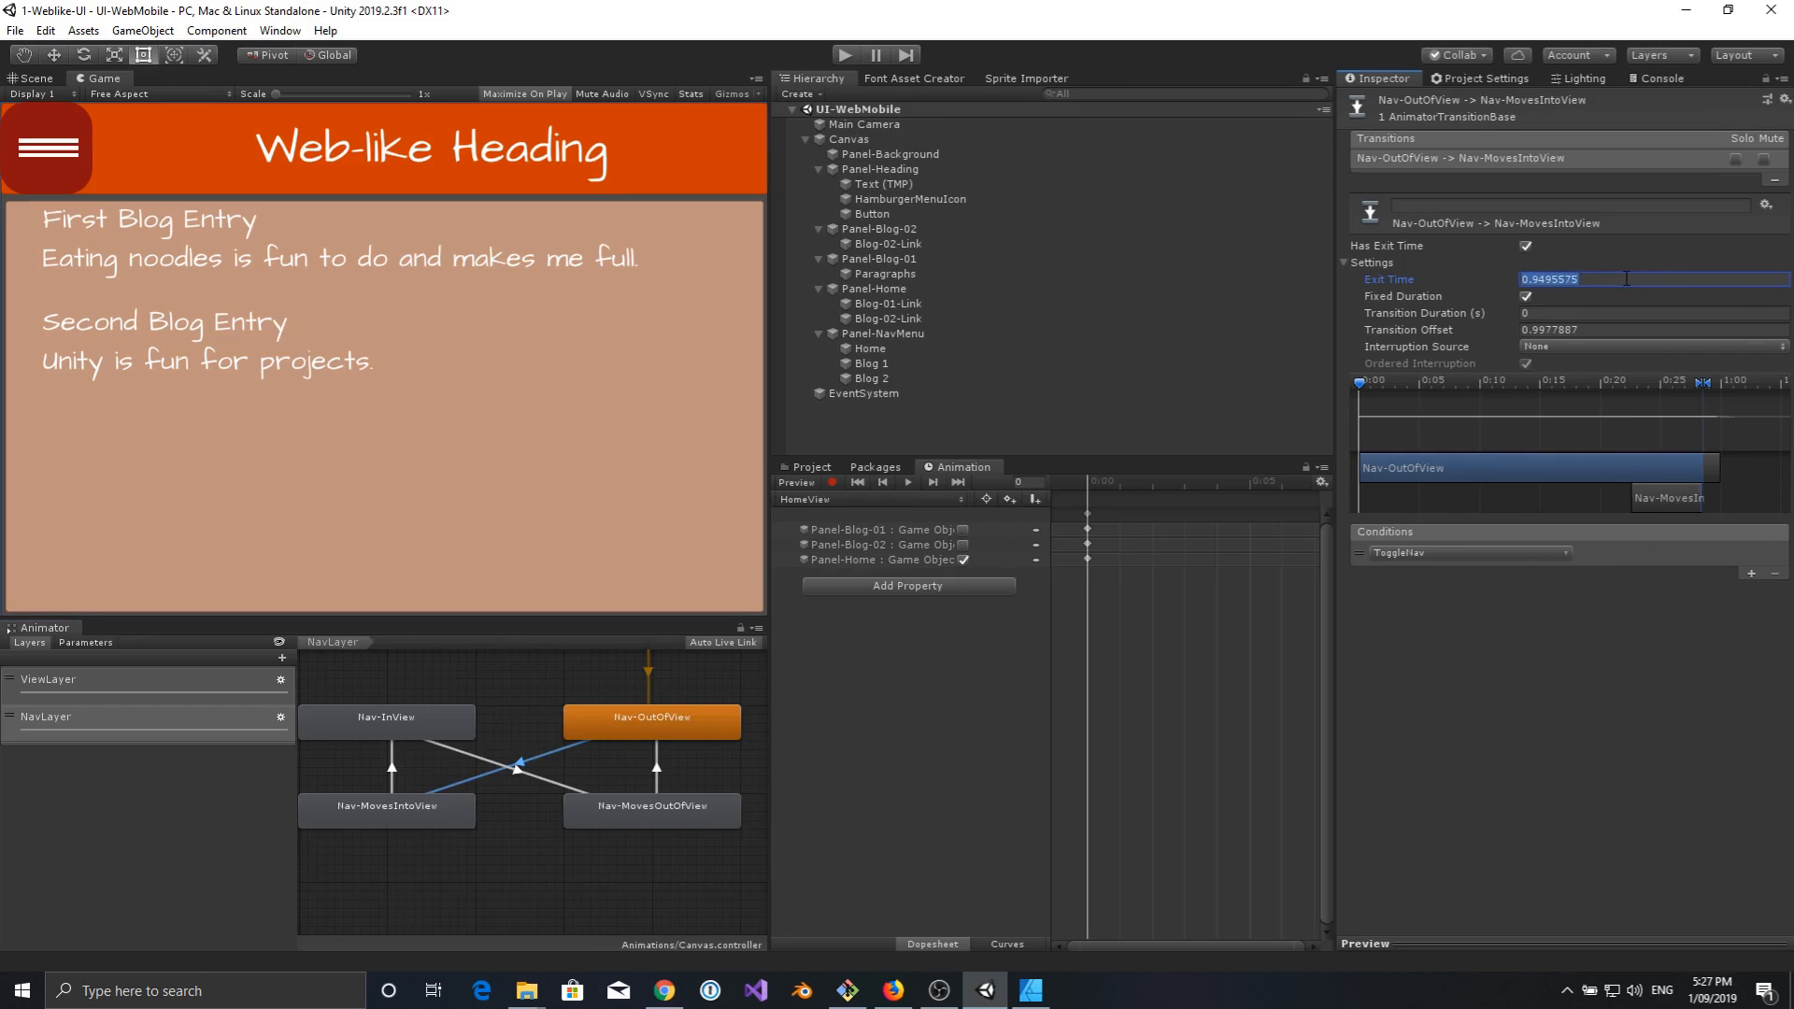
{"action": "type", "text": "1"}
{"action": "left_click", "coordinate": [1603, 328]}
{"action": "type", "text": "1"}
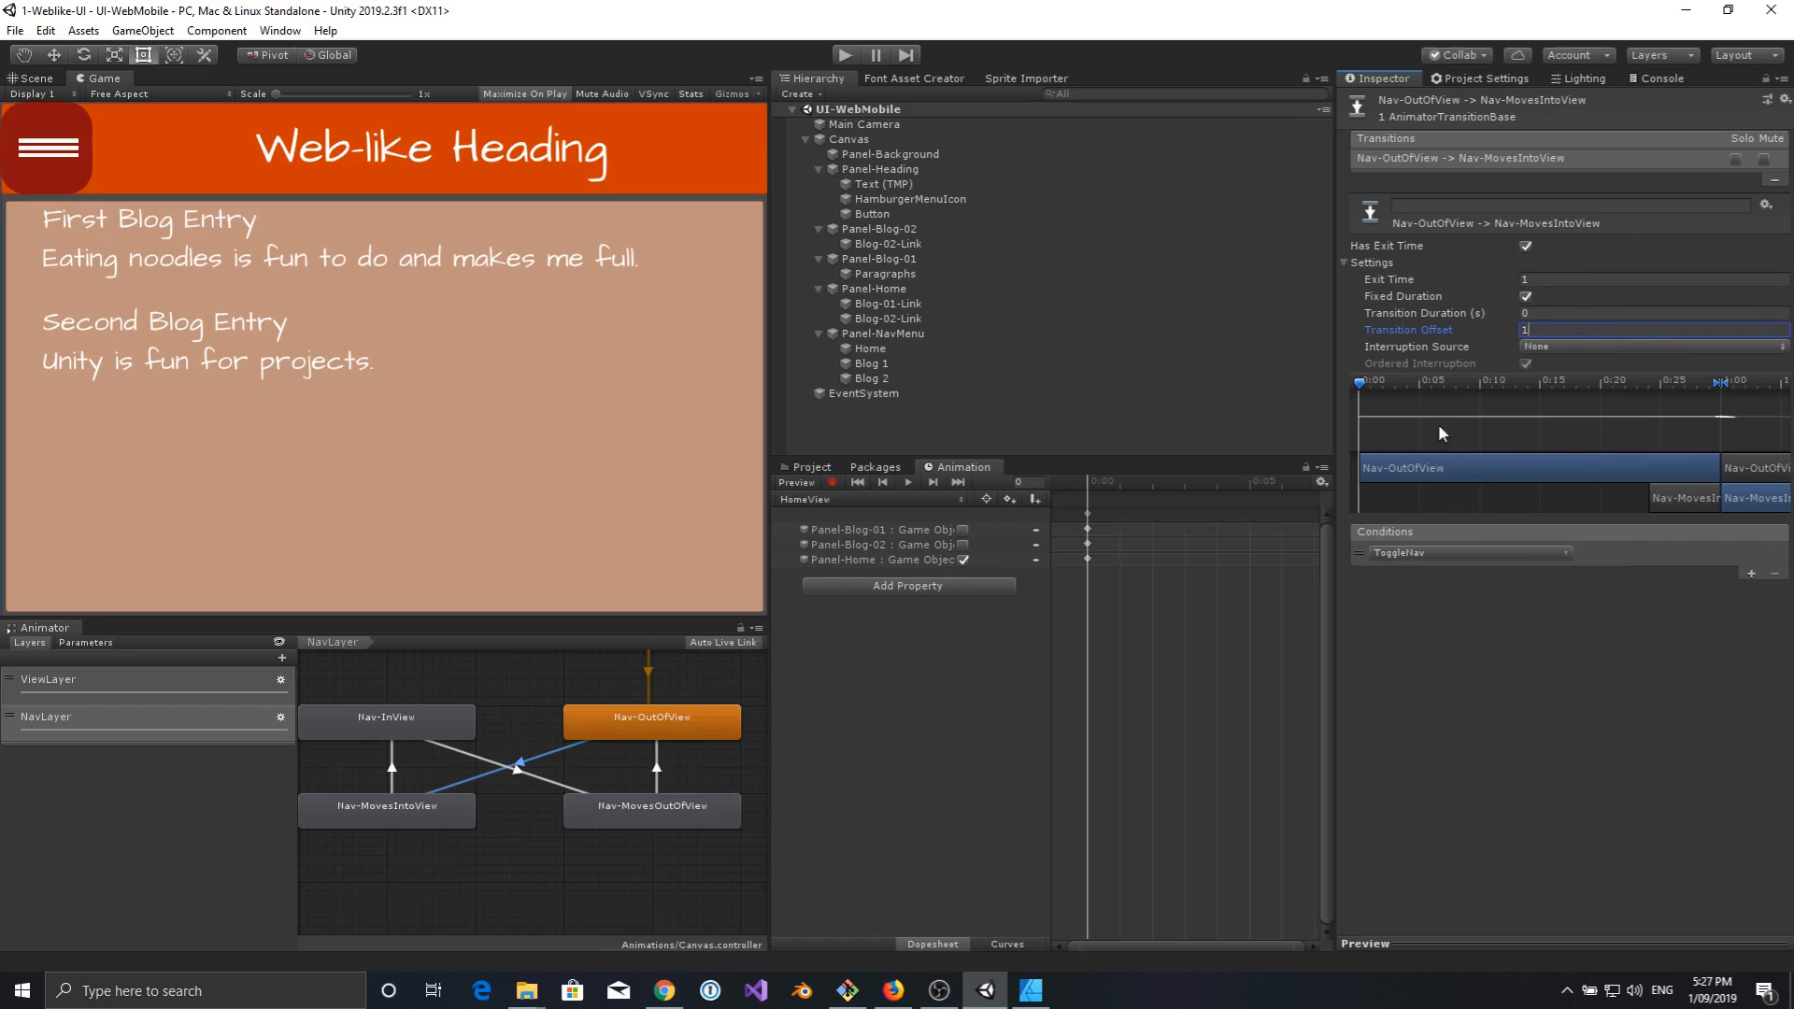
Run the scene and show, hide, and show the navigation menu again to test its response.
{"action": "left_click", "coordinate": [844, 56]}
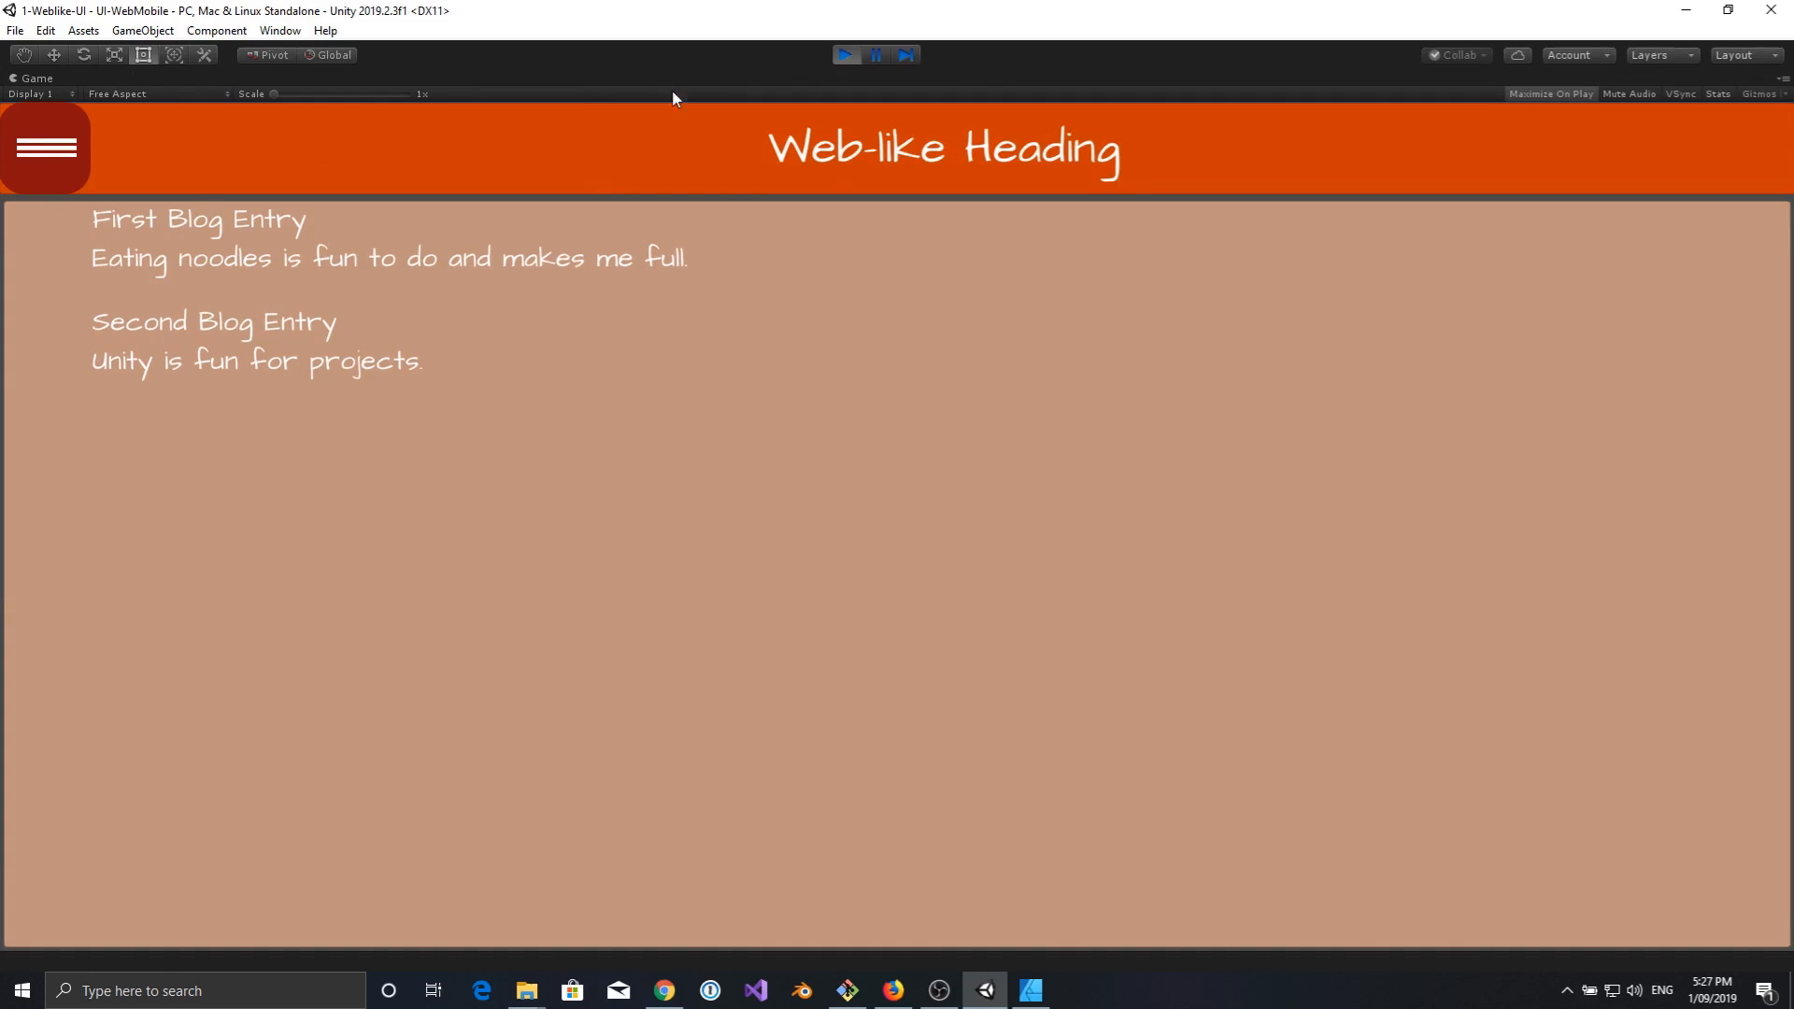
{"action": "left_click", "coordinate": [44, 149]}
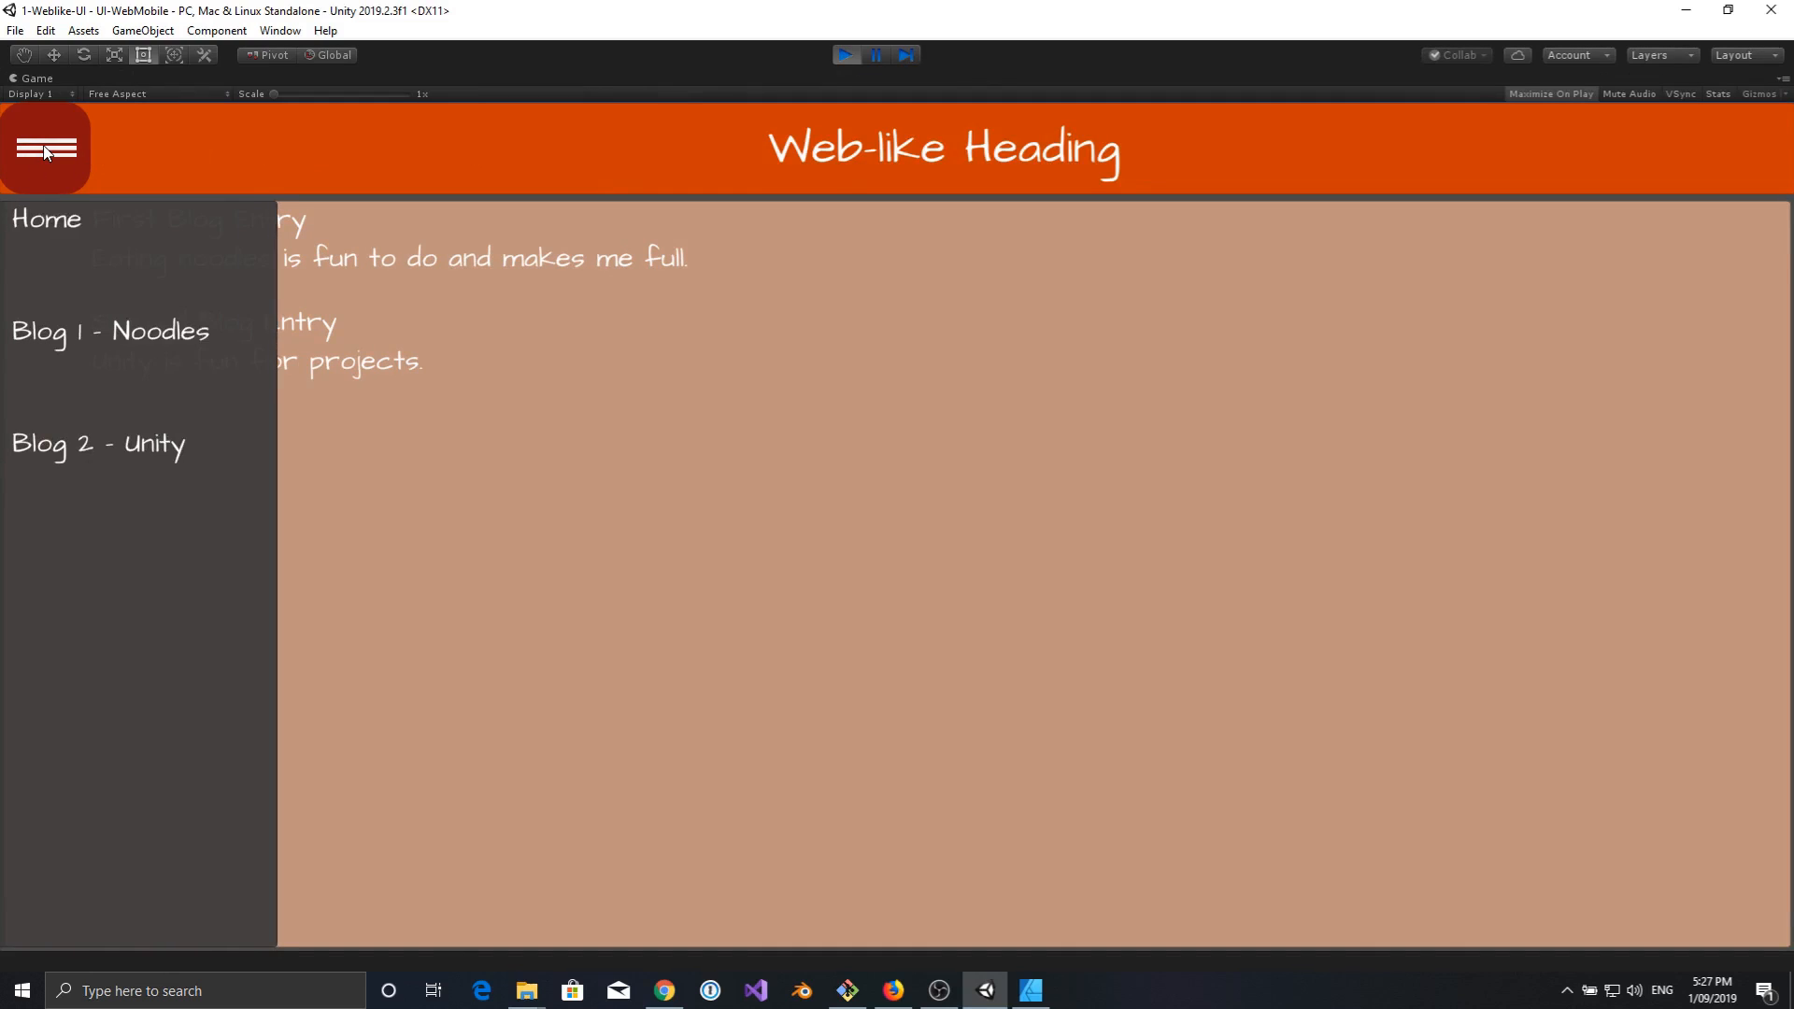
{"action": "left_click", "coordinate": [58, 149]}
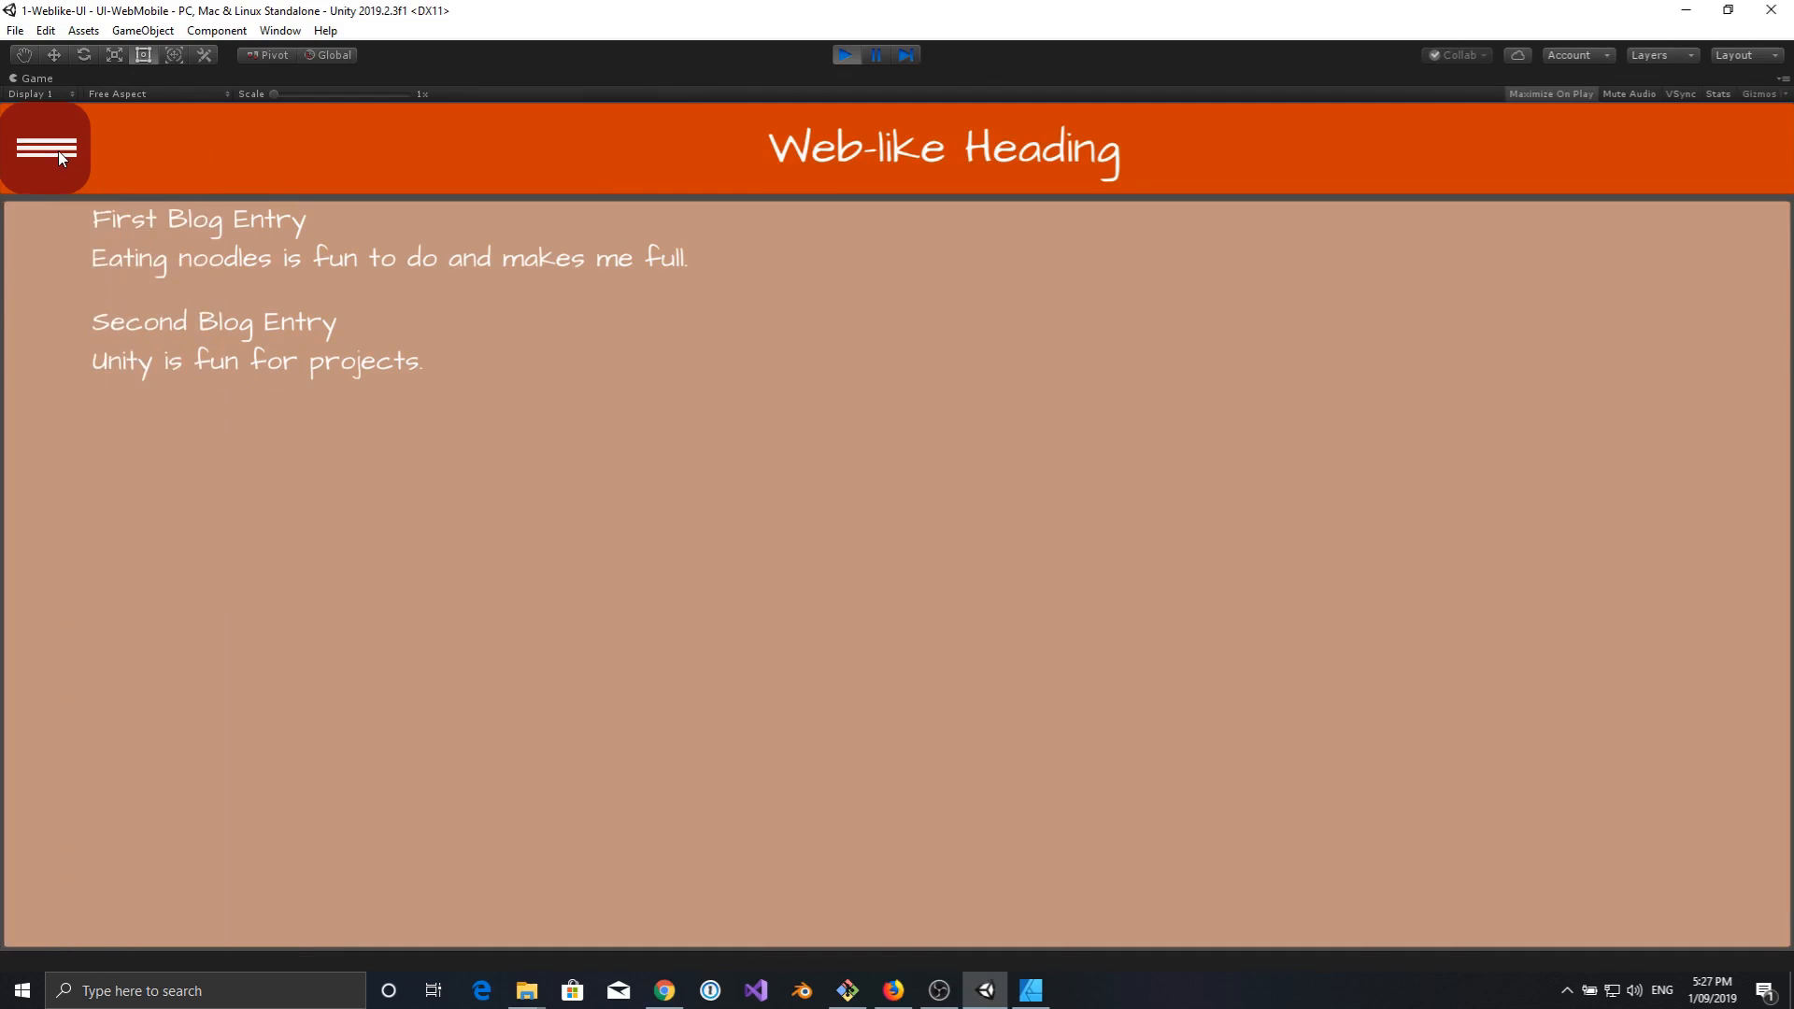
{"action": "left_click", "coordinate": [58, 150]}
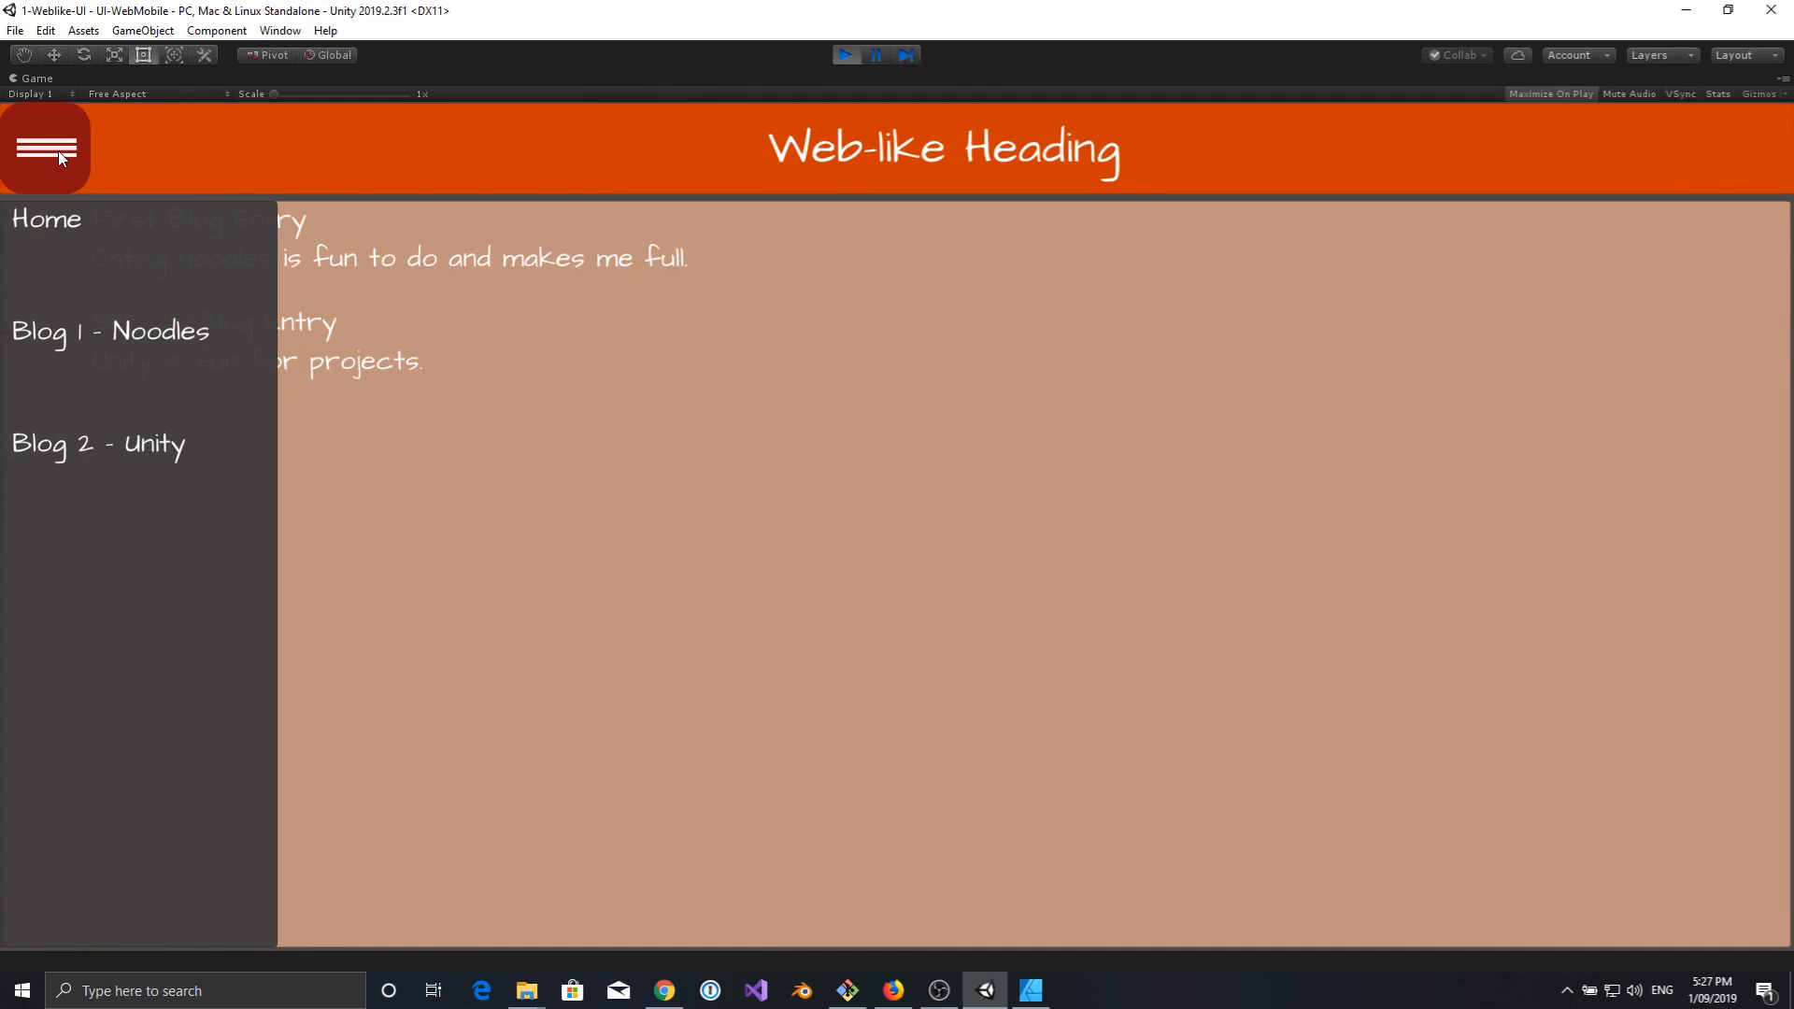
Hide the navigation menu in the running scene and stop play mode.
{"action": "left_click", "coordinate": [58, 149]}
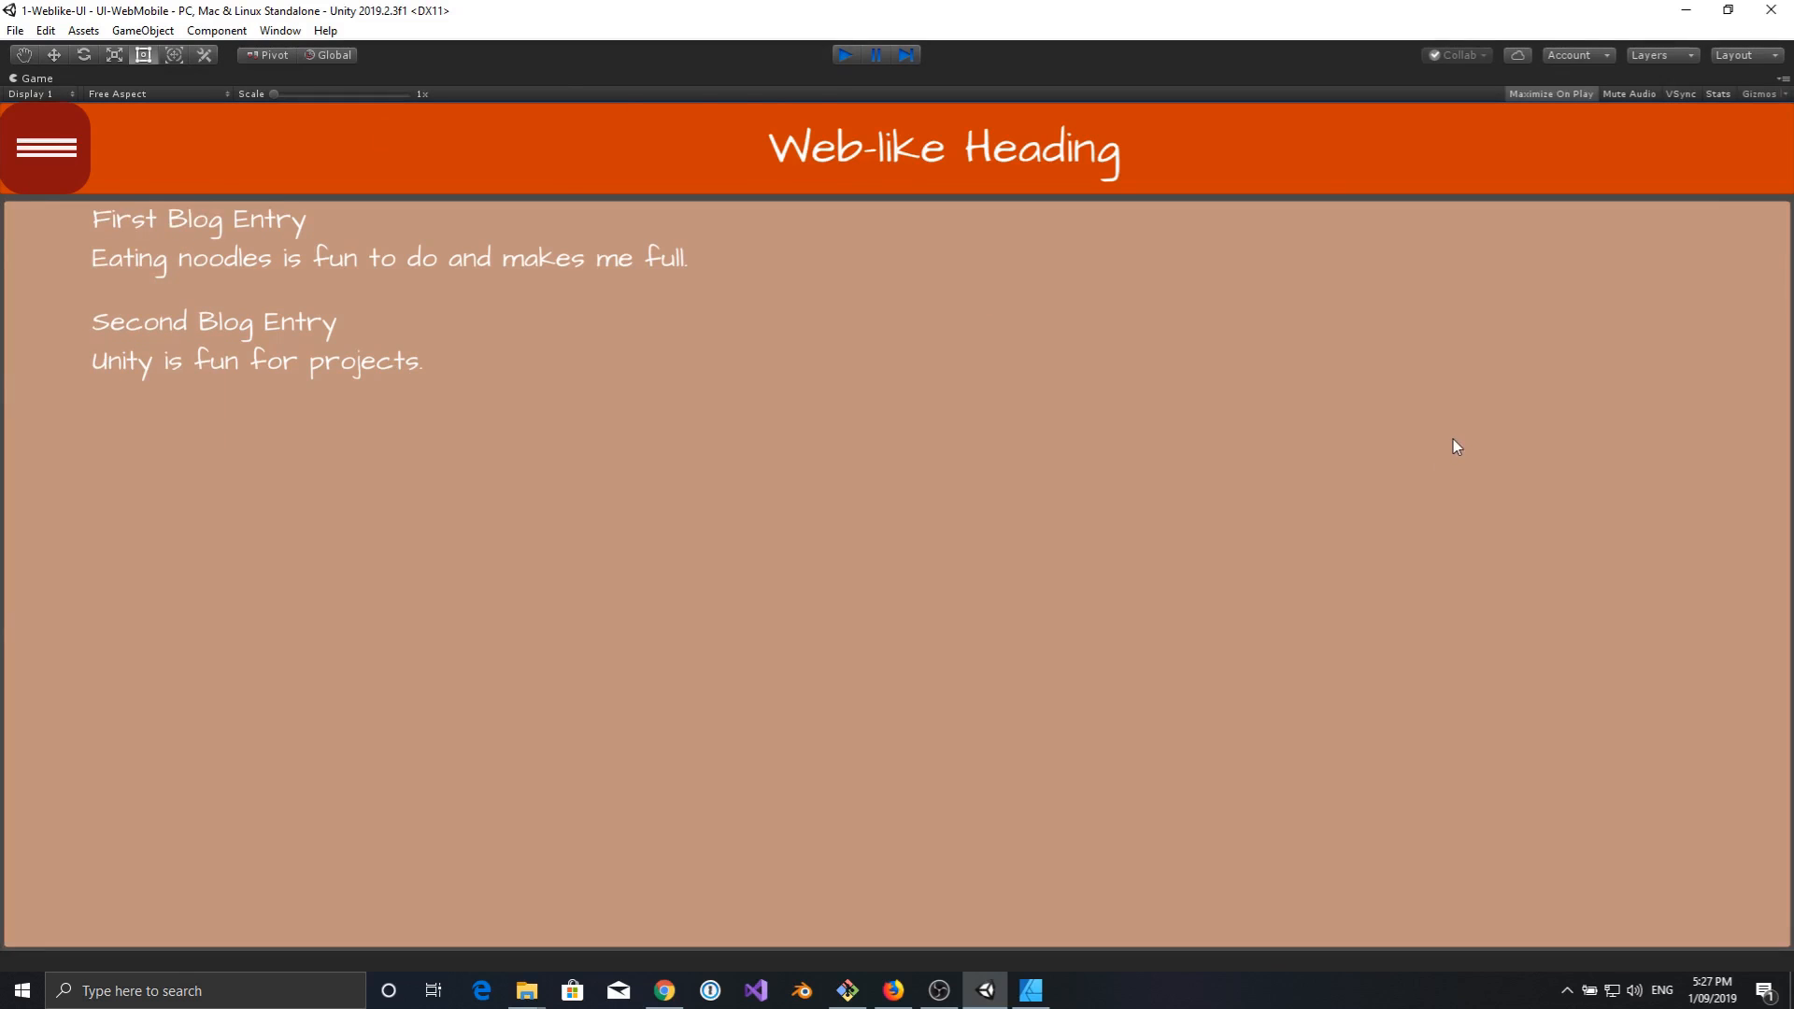
{"action": "key", "text": "ctrl+p"}
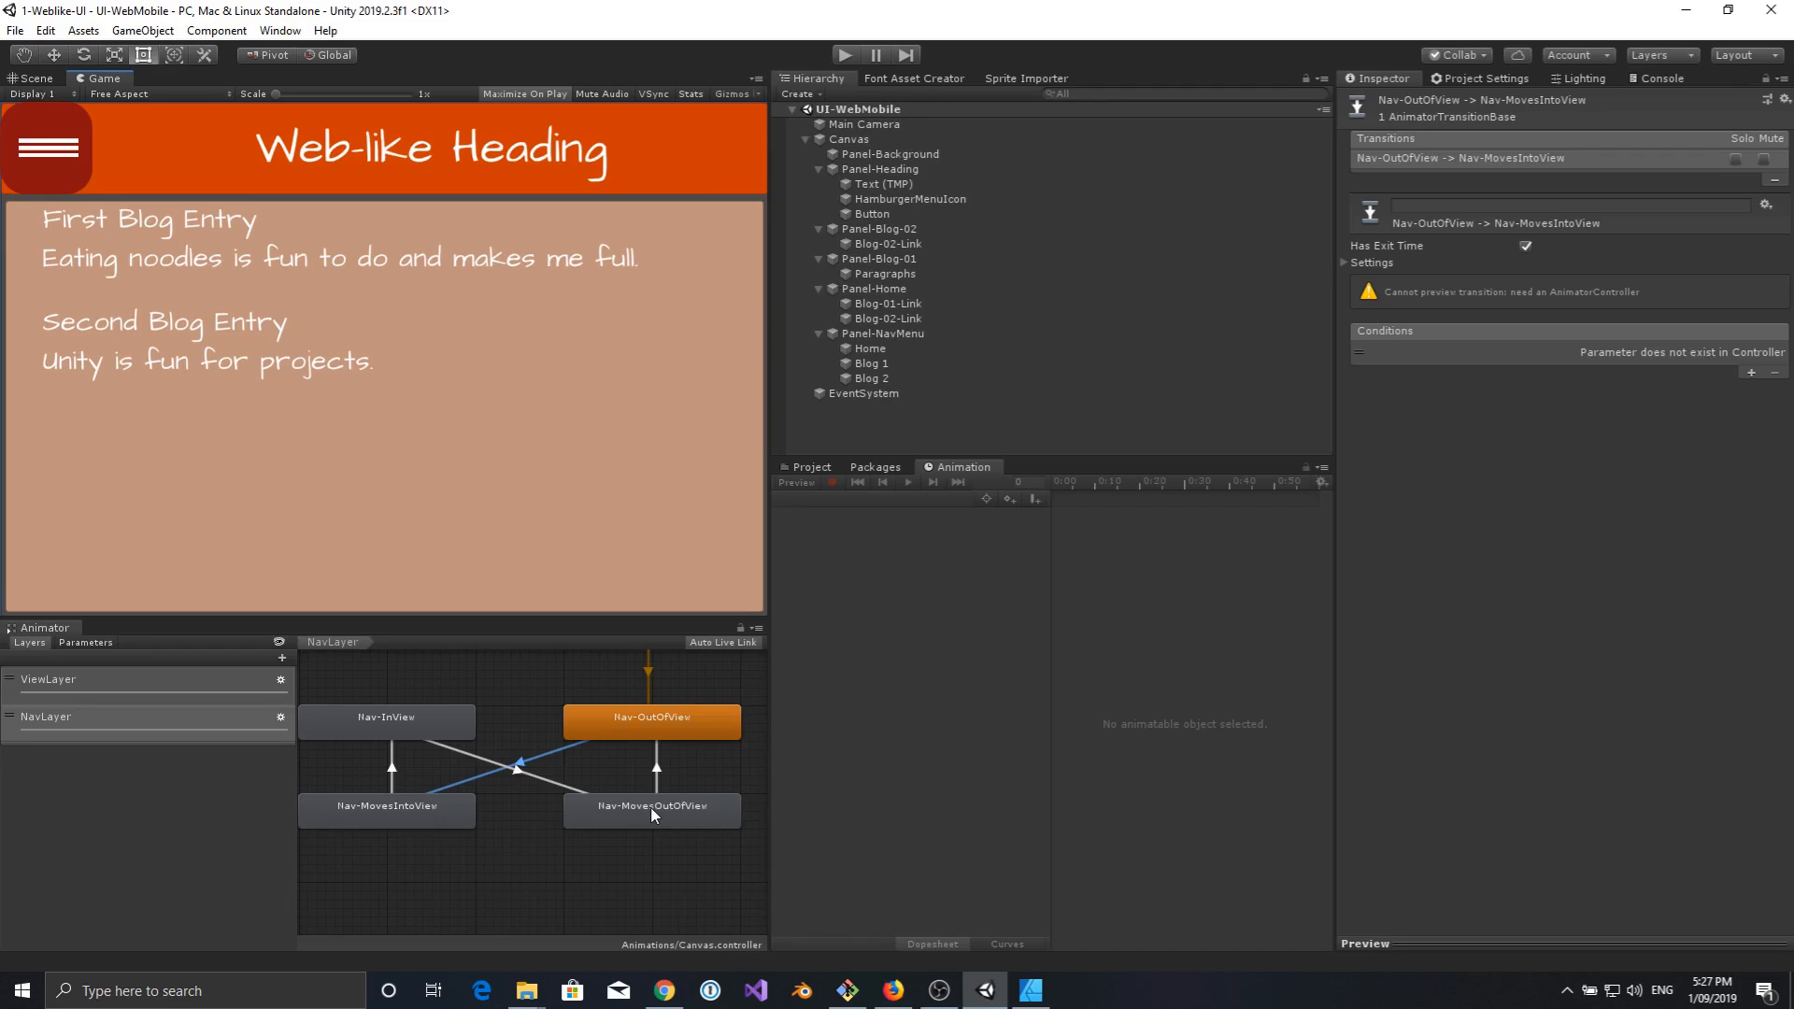
Set the Nav-InView -> Nav-MovesOutOfView transition's offset and duration to 0 and its exit time to 1.
{"action": "left_click", "coordinate": [552, 752]}
{"action": "left_click", "coordinate": [848, 139]}
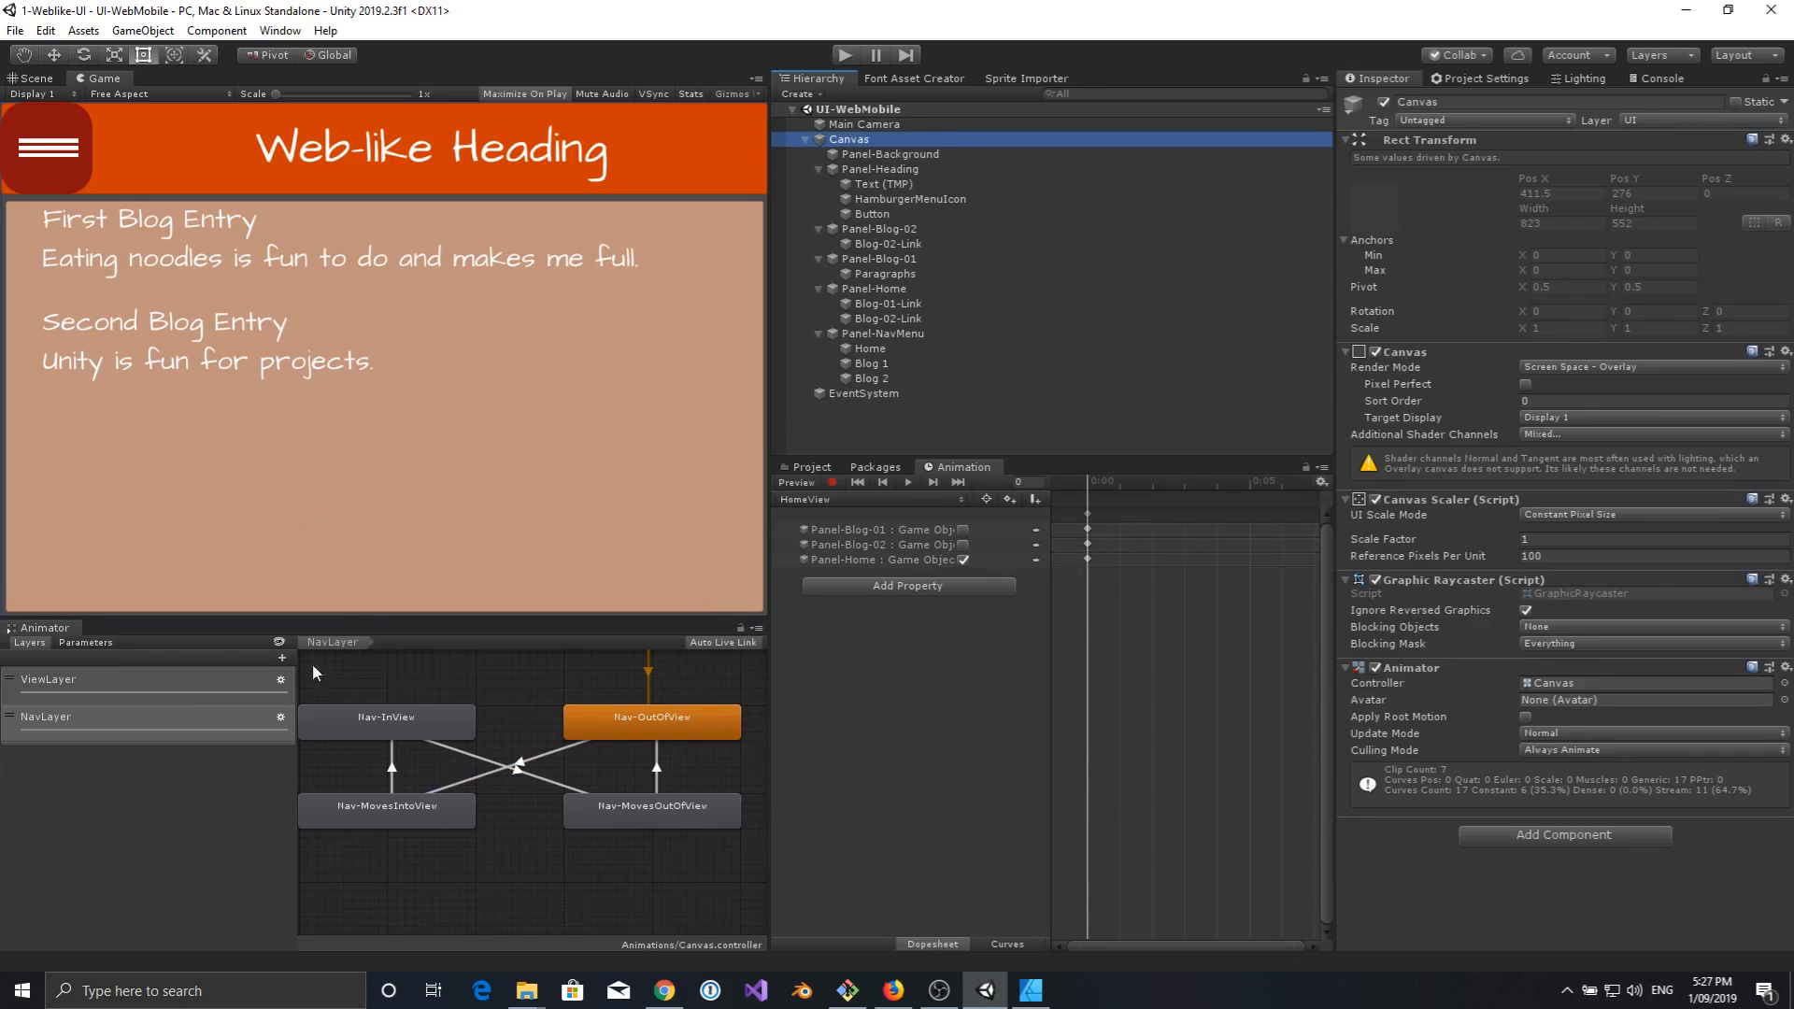
{"action": "left_click", "coordinate": [454, 750]}
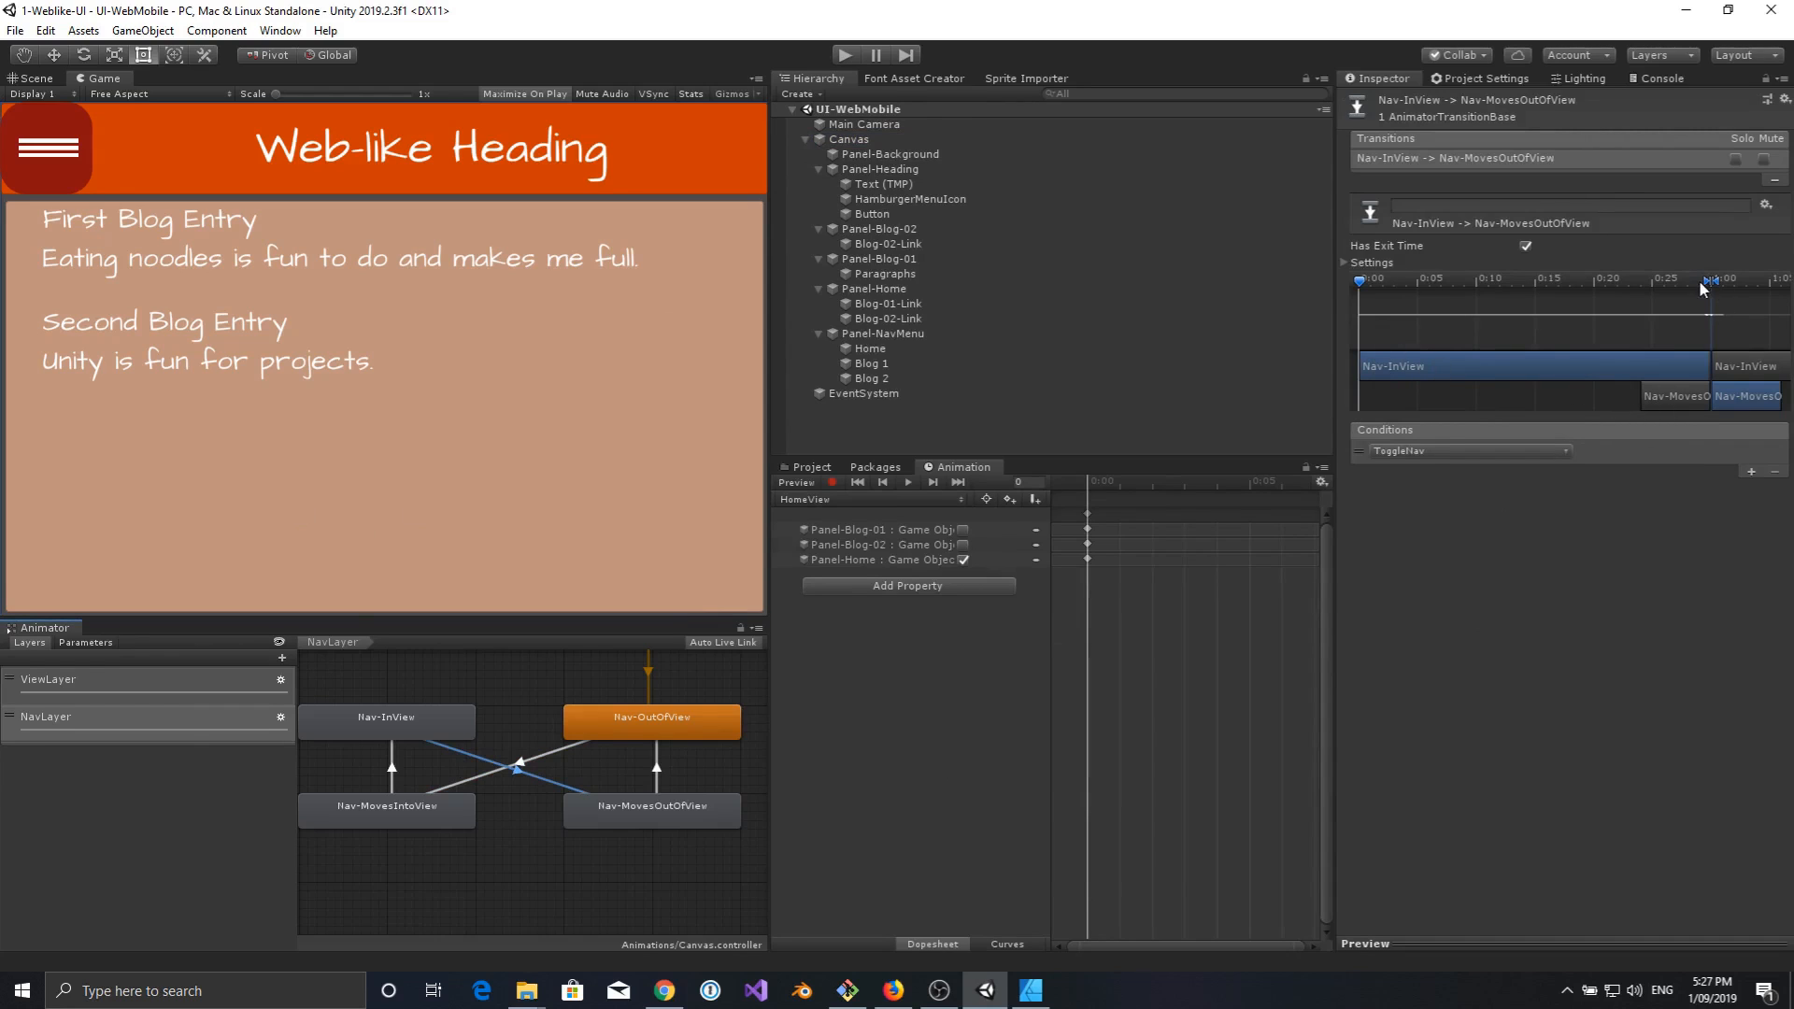
{"action": "left_click_drag", "start_coordinate": [1699, 278], "coordinate": [1627, 282]}
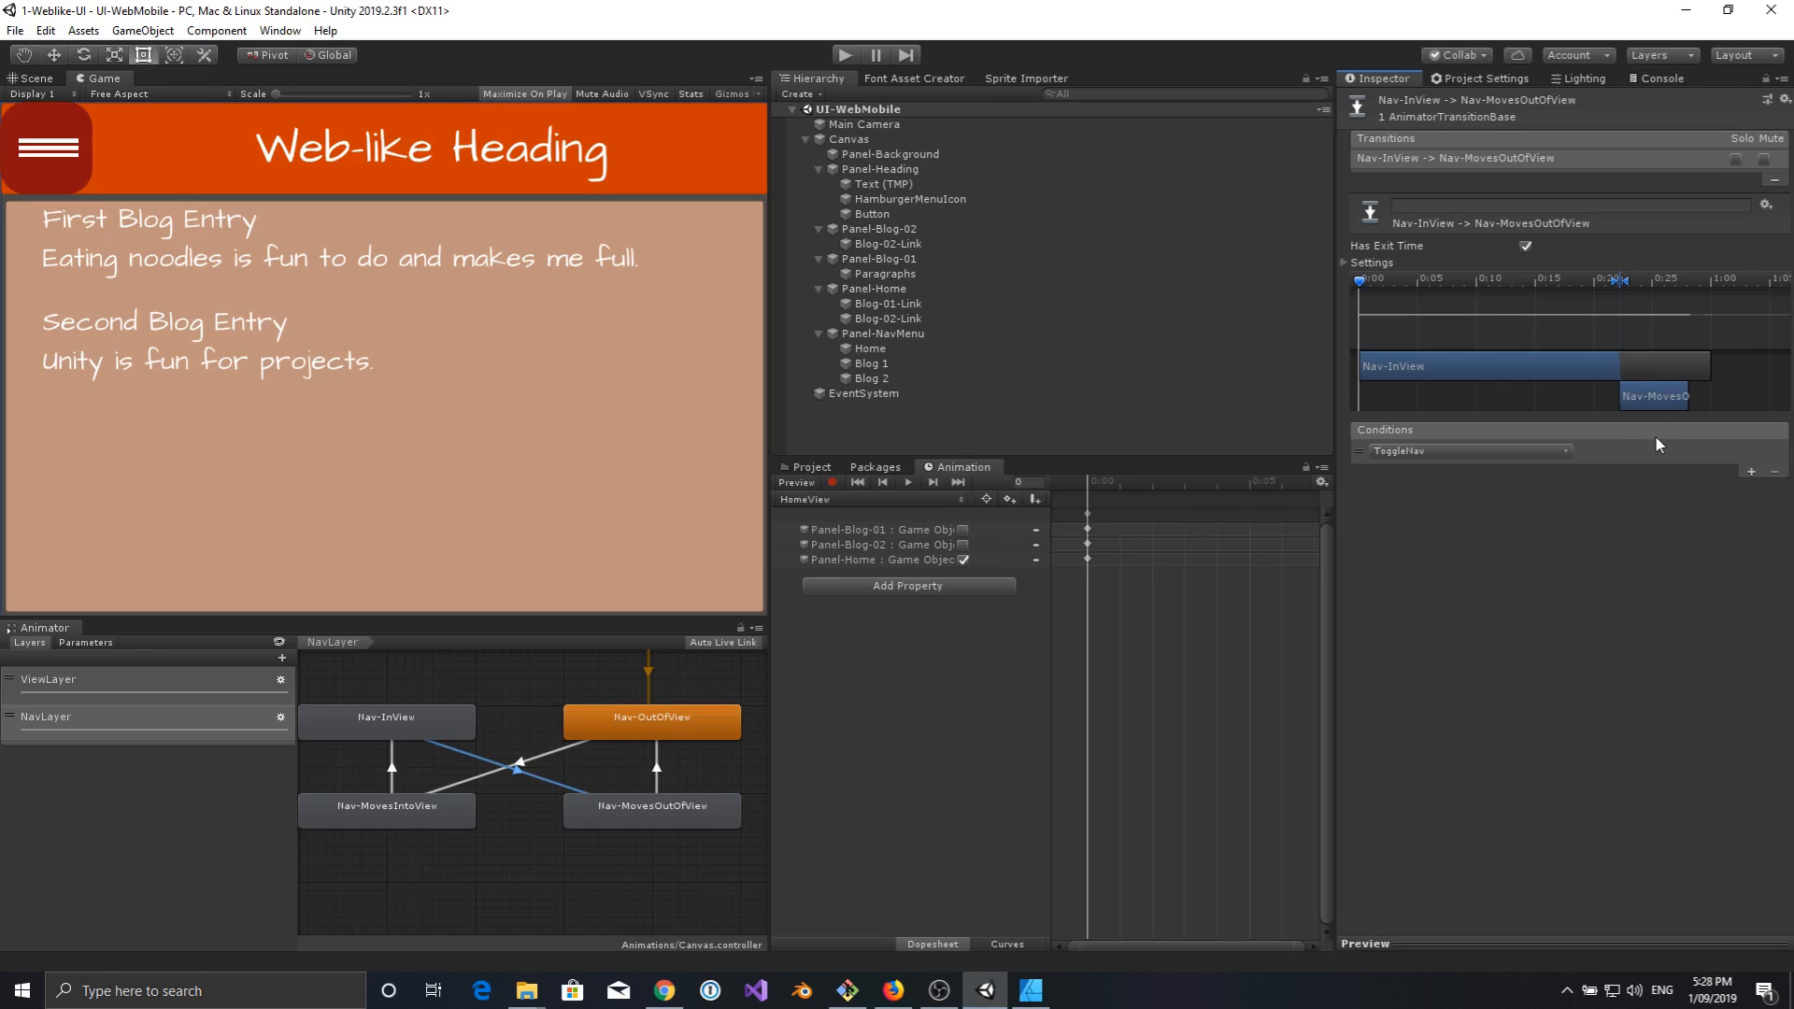
{"action": "left_click", "coordinate": [1345, 265]}
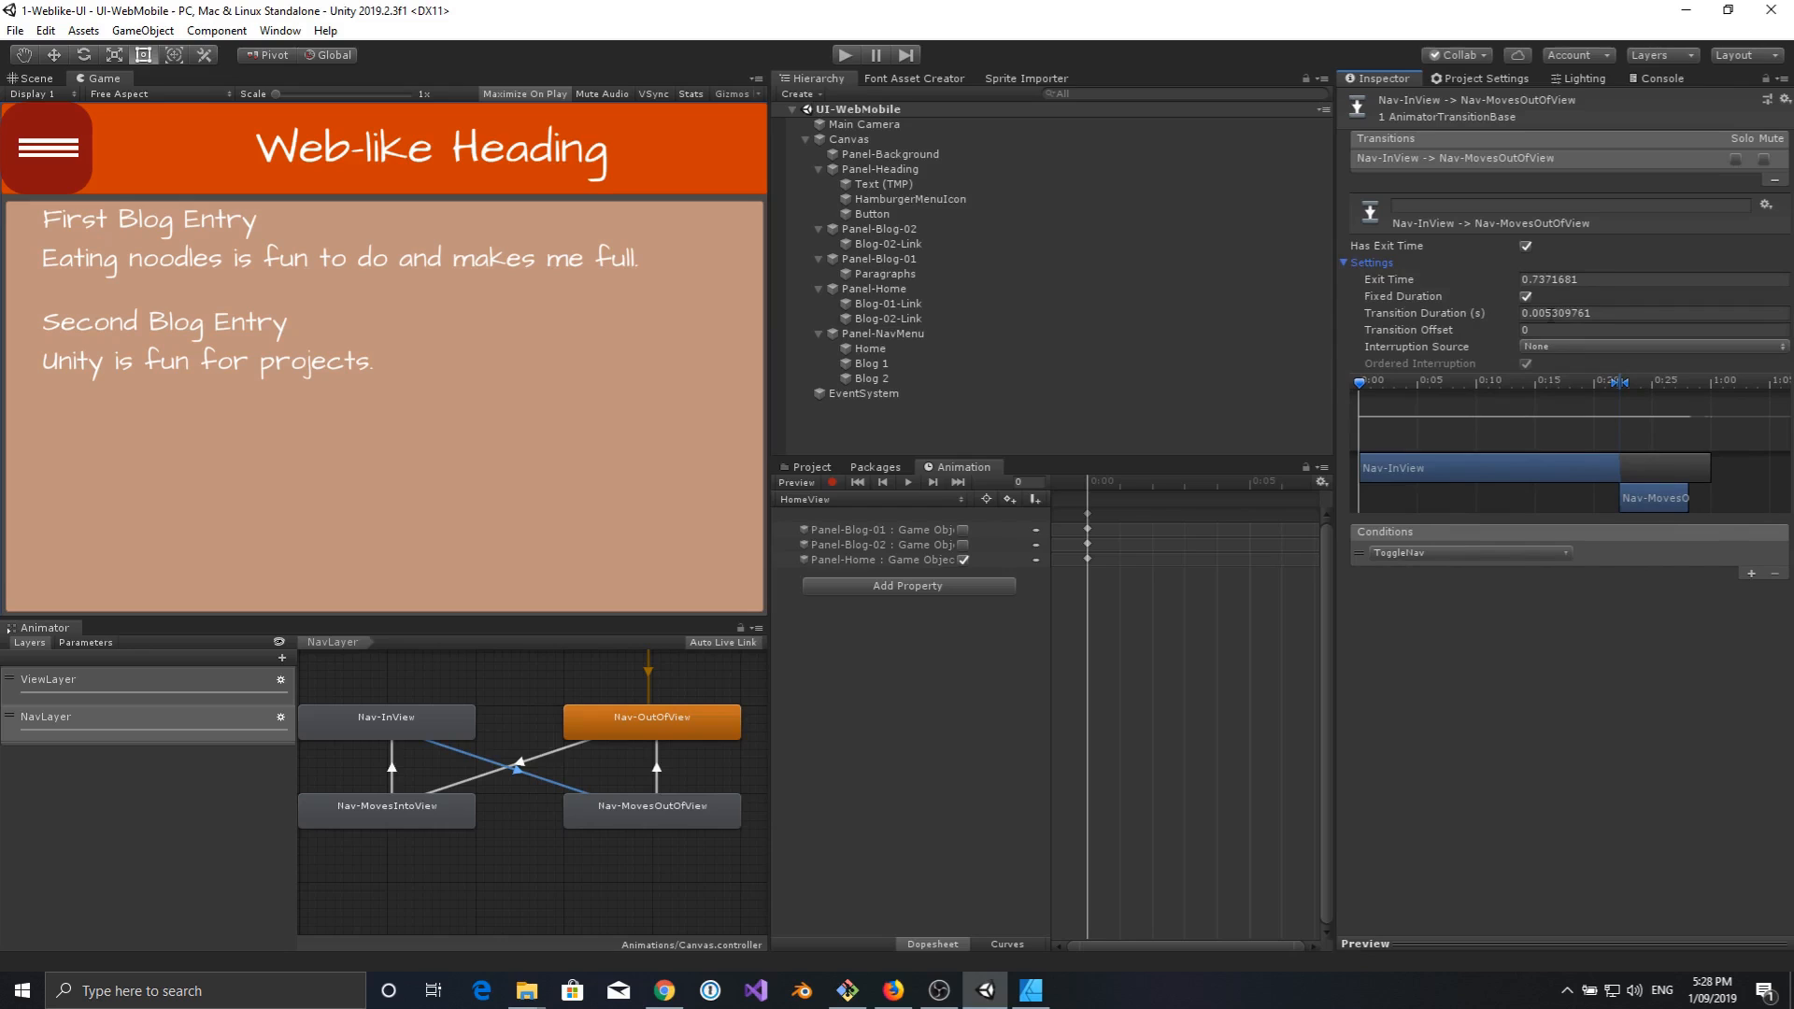
{"action": "left_click", "coordinate": [1587, 315]}
{"action": "type", "text": "0"}
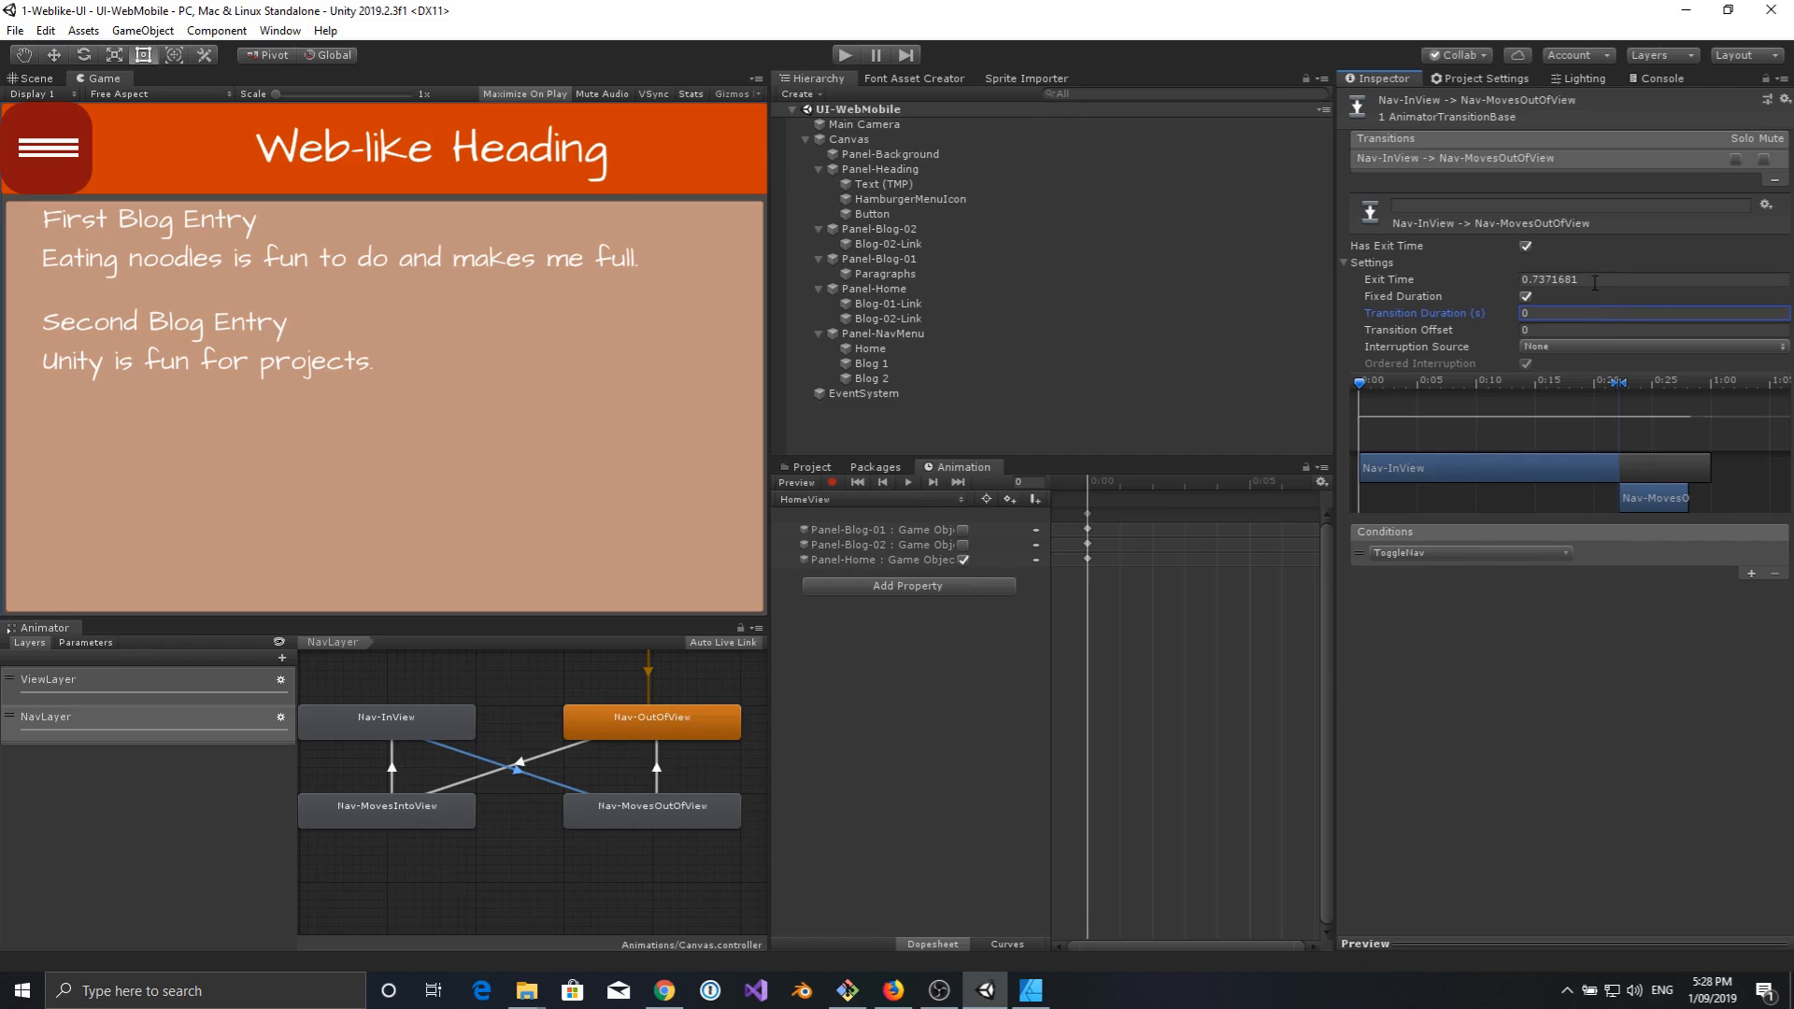
{"action": "left_click", "coordinate": [1596, 281]}
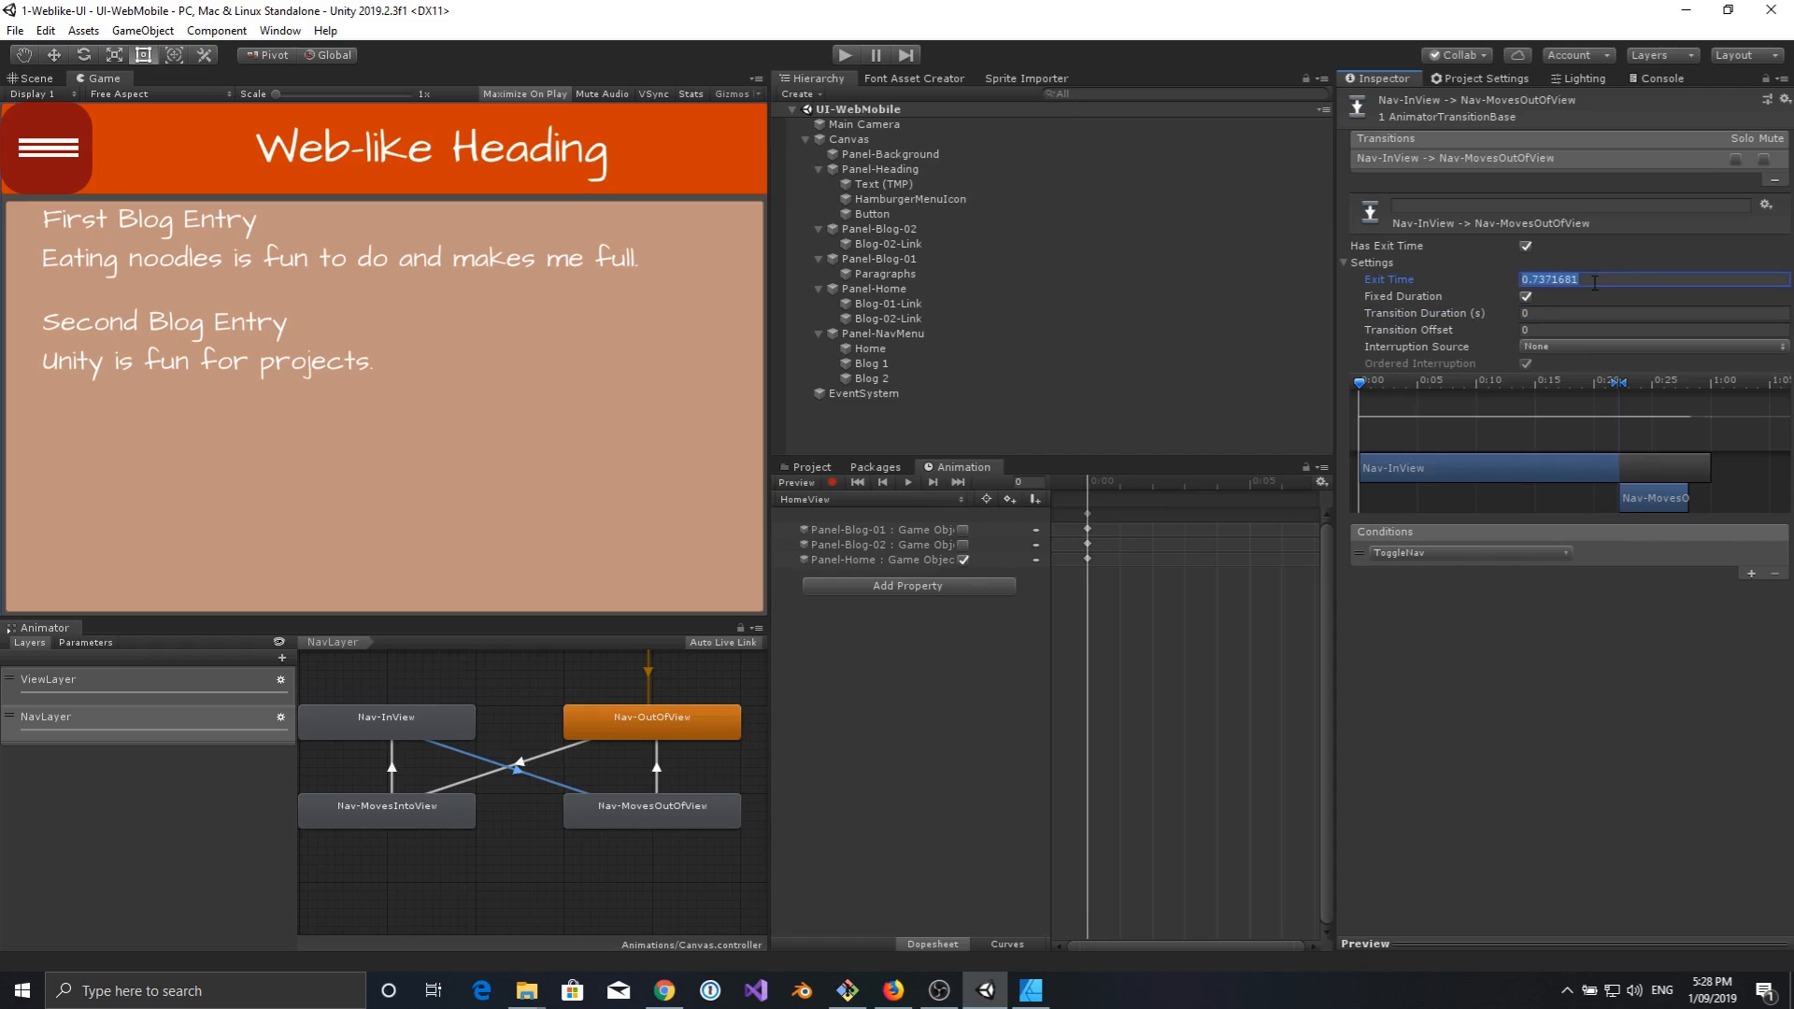
{"action": "type", "text": "1"}
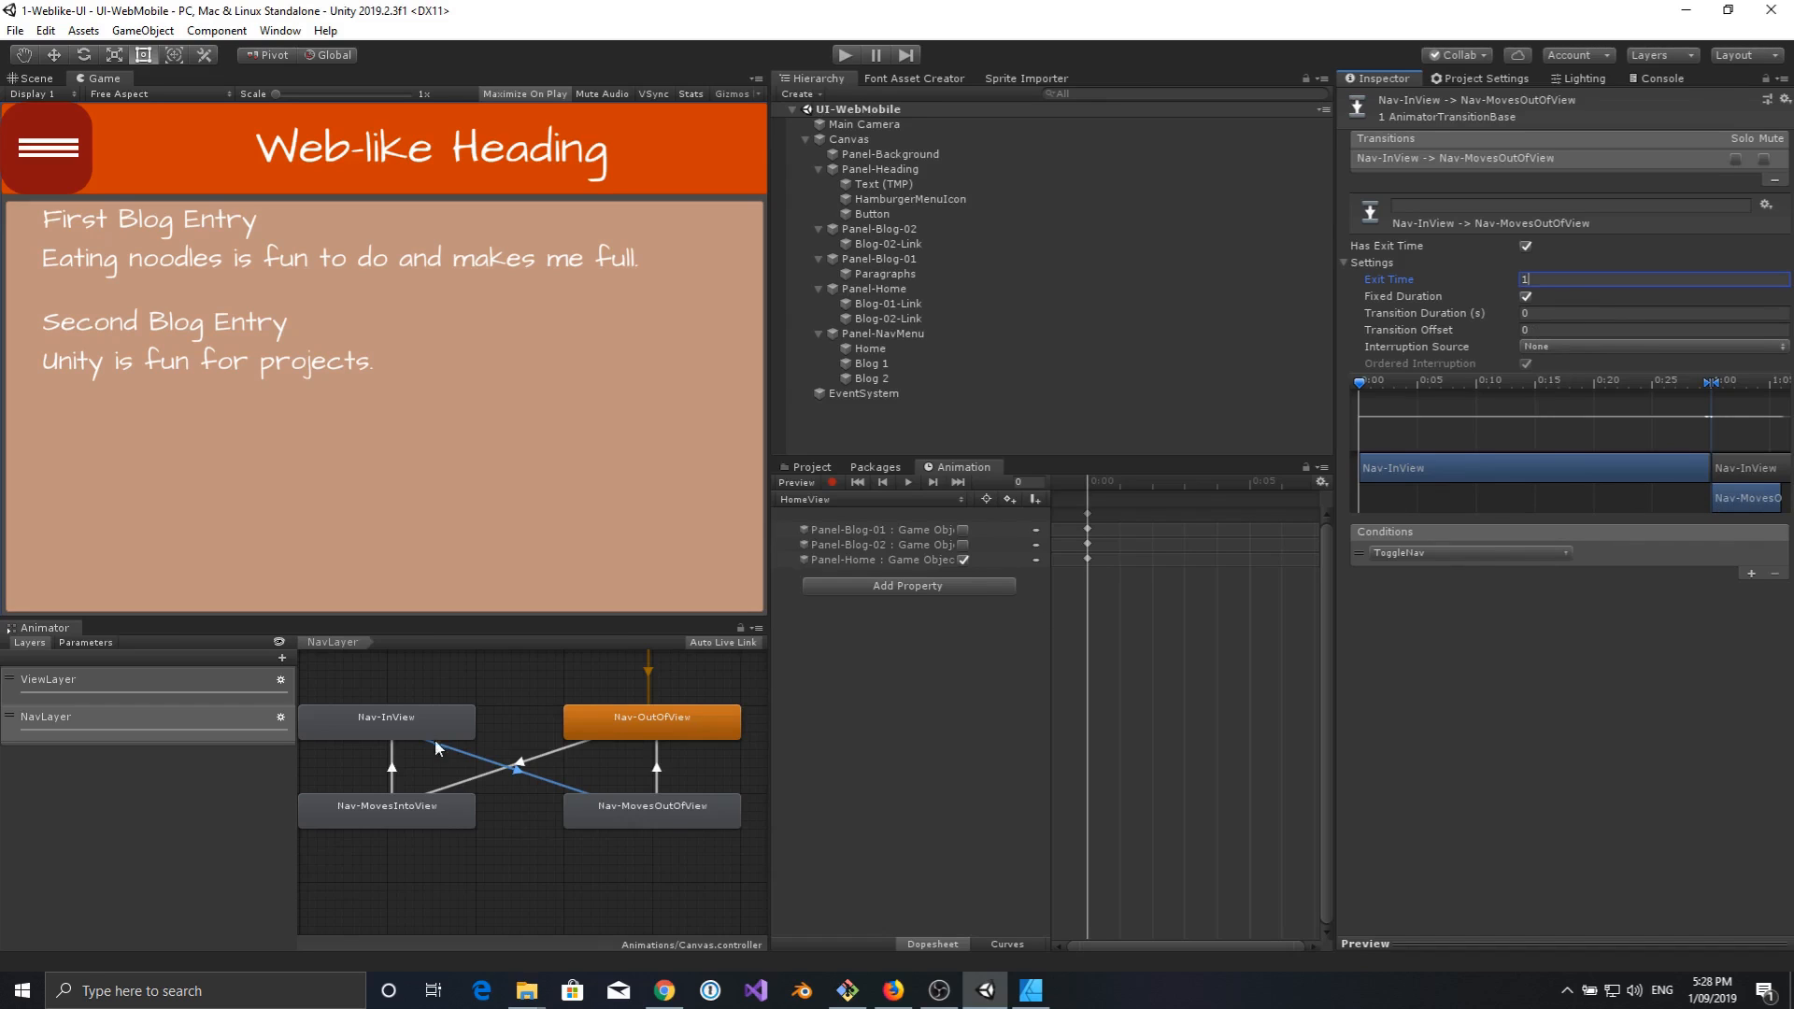
Set the transition offset of the Nav-OutOfView -> Nav-MovesIntoView transition to 0.
{"action": "left_click", "coordinate": [551, 754]}
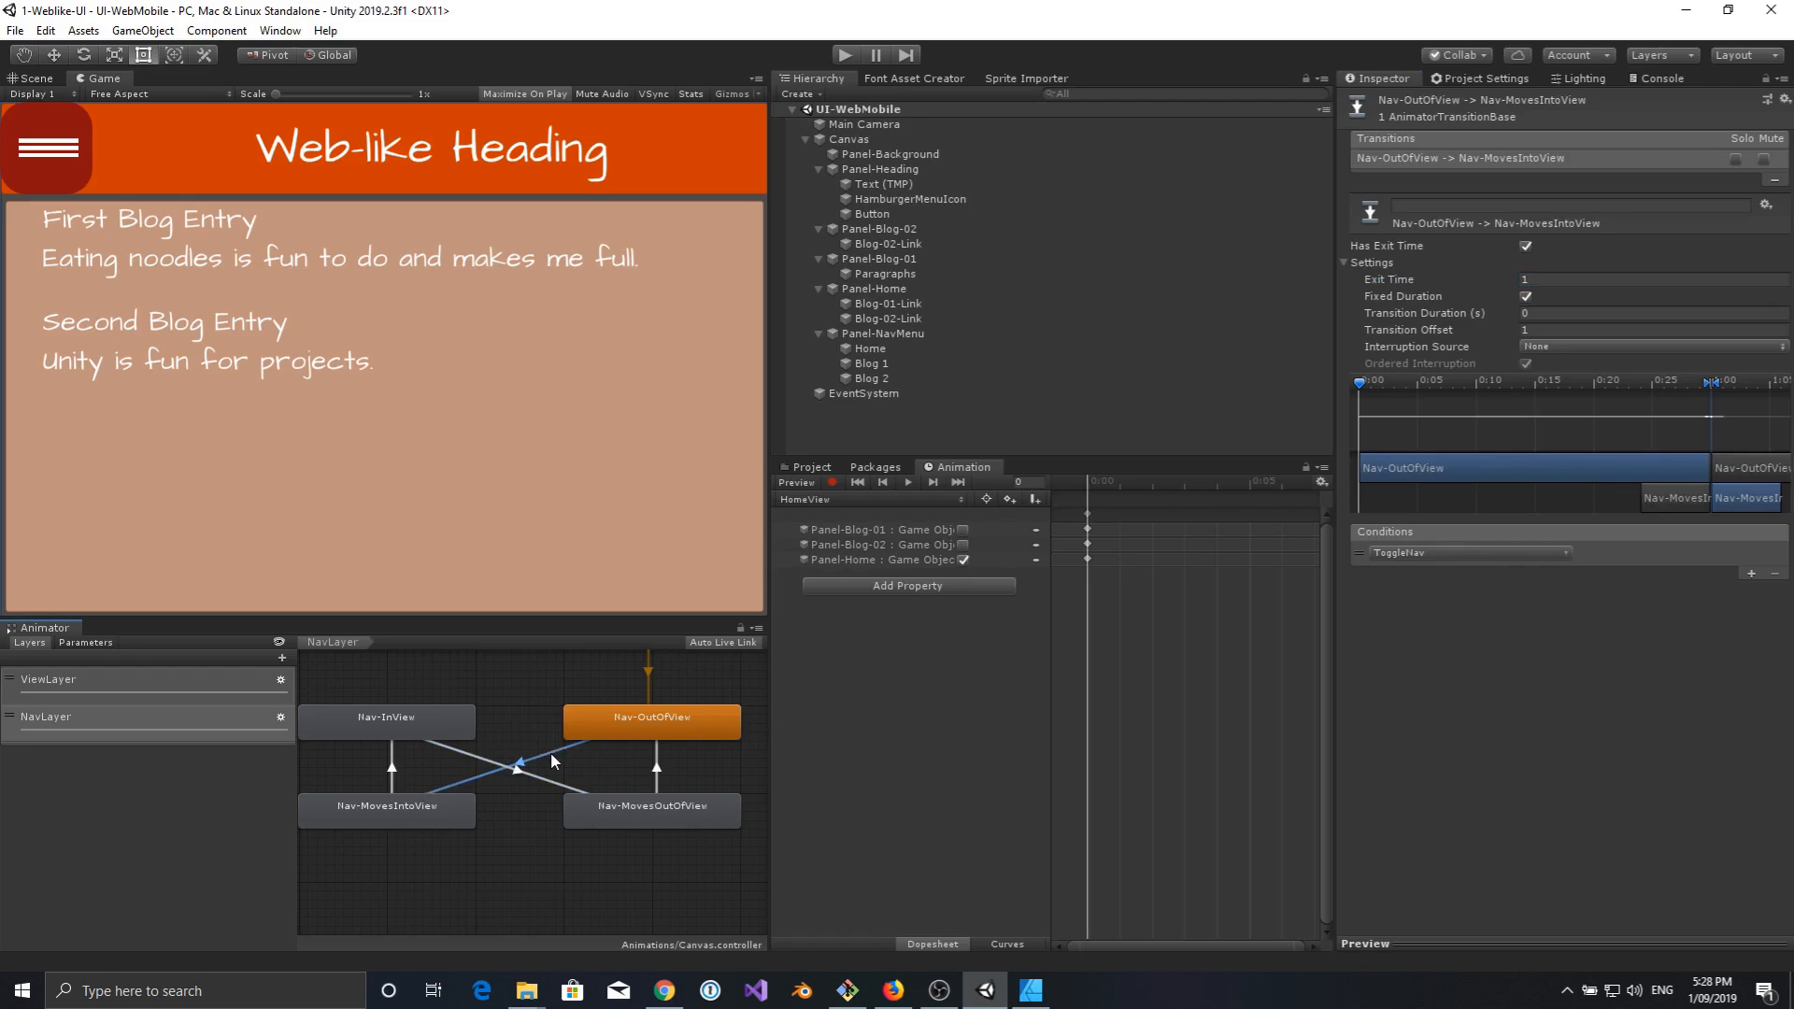
{"action": "left_click", "coordinate": [1561, 329]}
{"action": "type", "text": "0"}
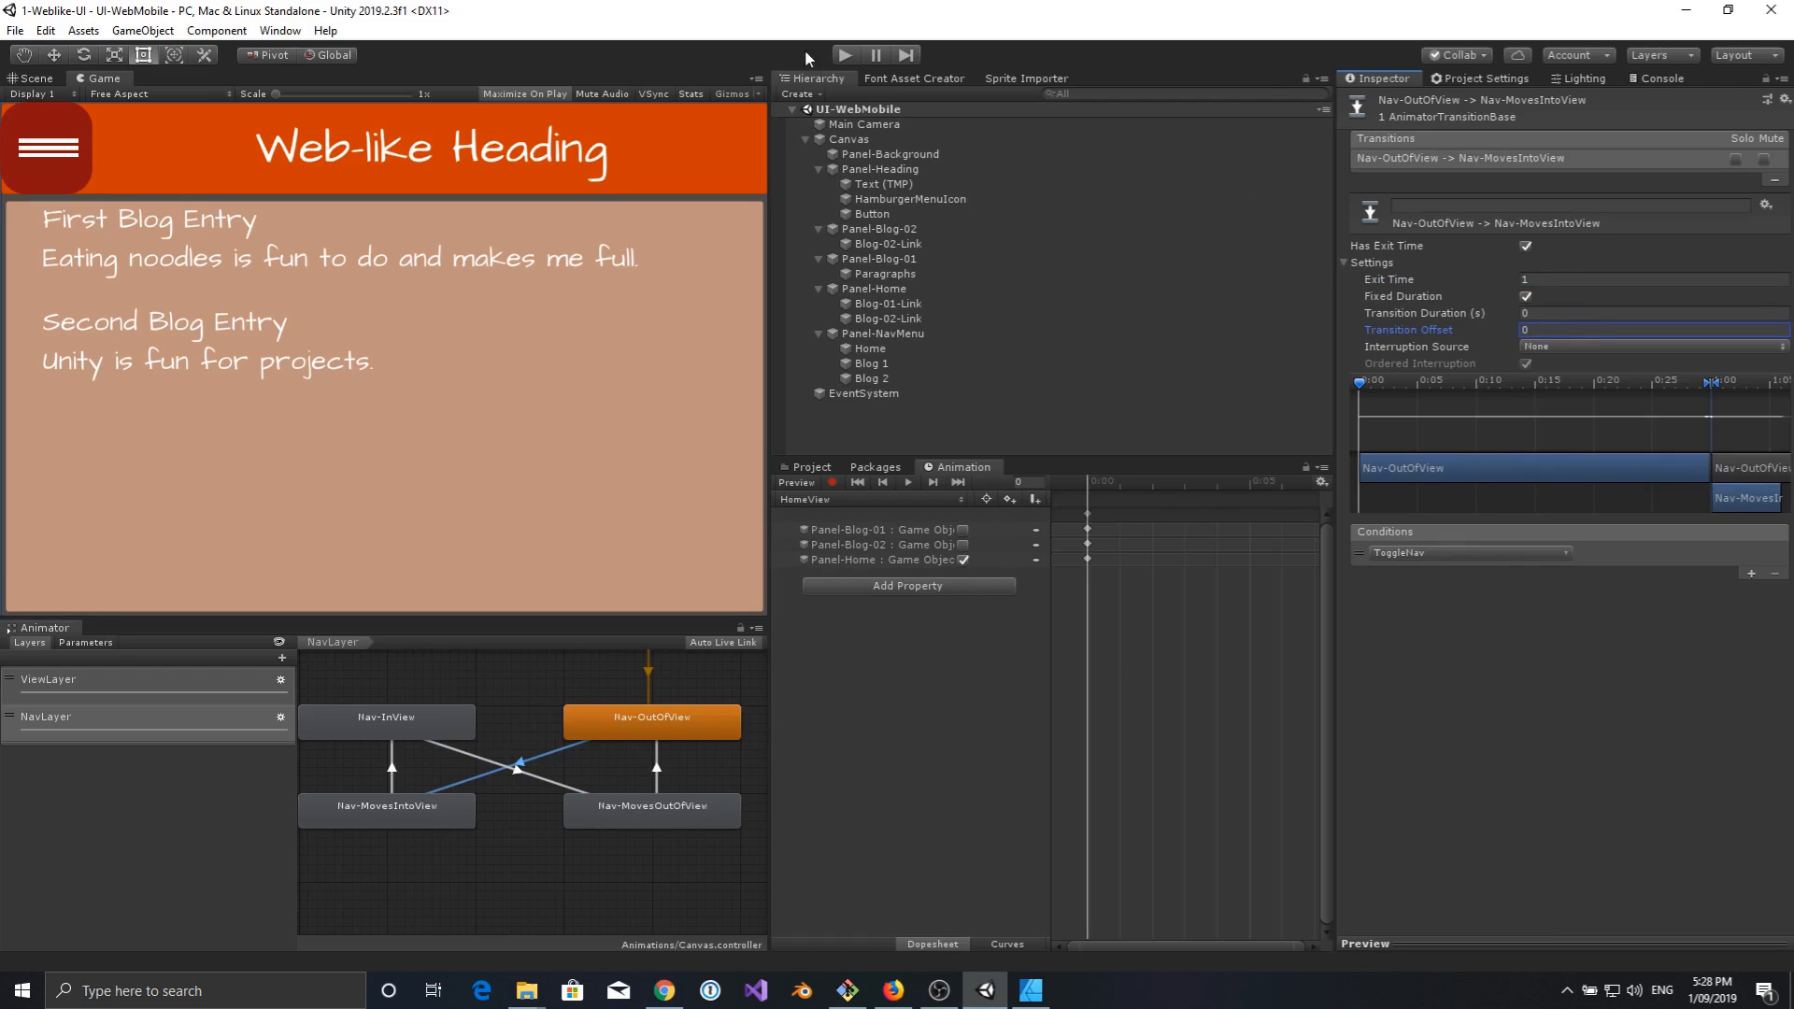
Run the scene, show and hide the navigation menu once to test its response, and stop play mode.
{"action": "left_click", "coordinate": [845, 55]}
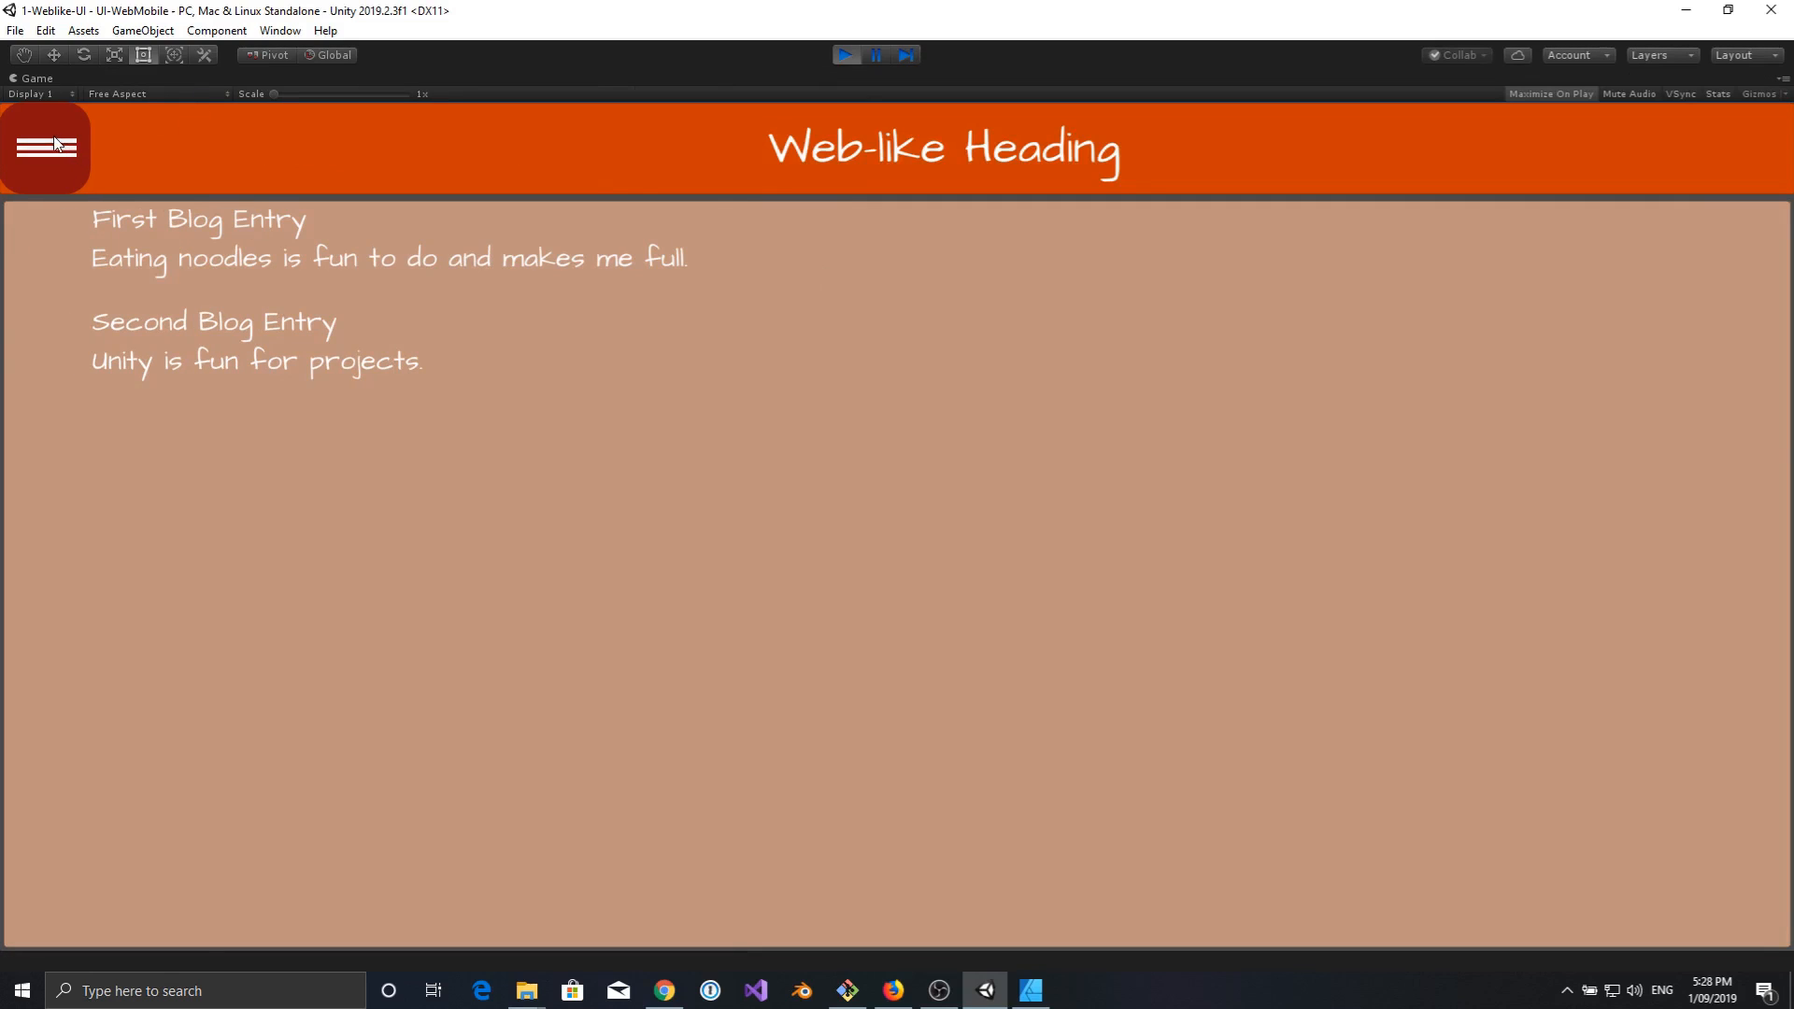
{"action": "left_click", "coordinate": [56, 146]}
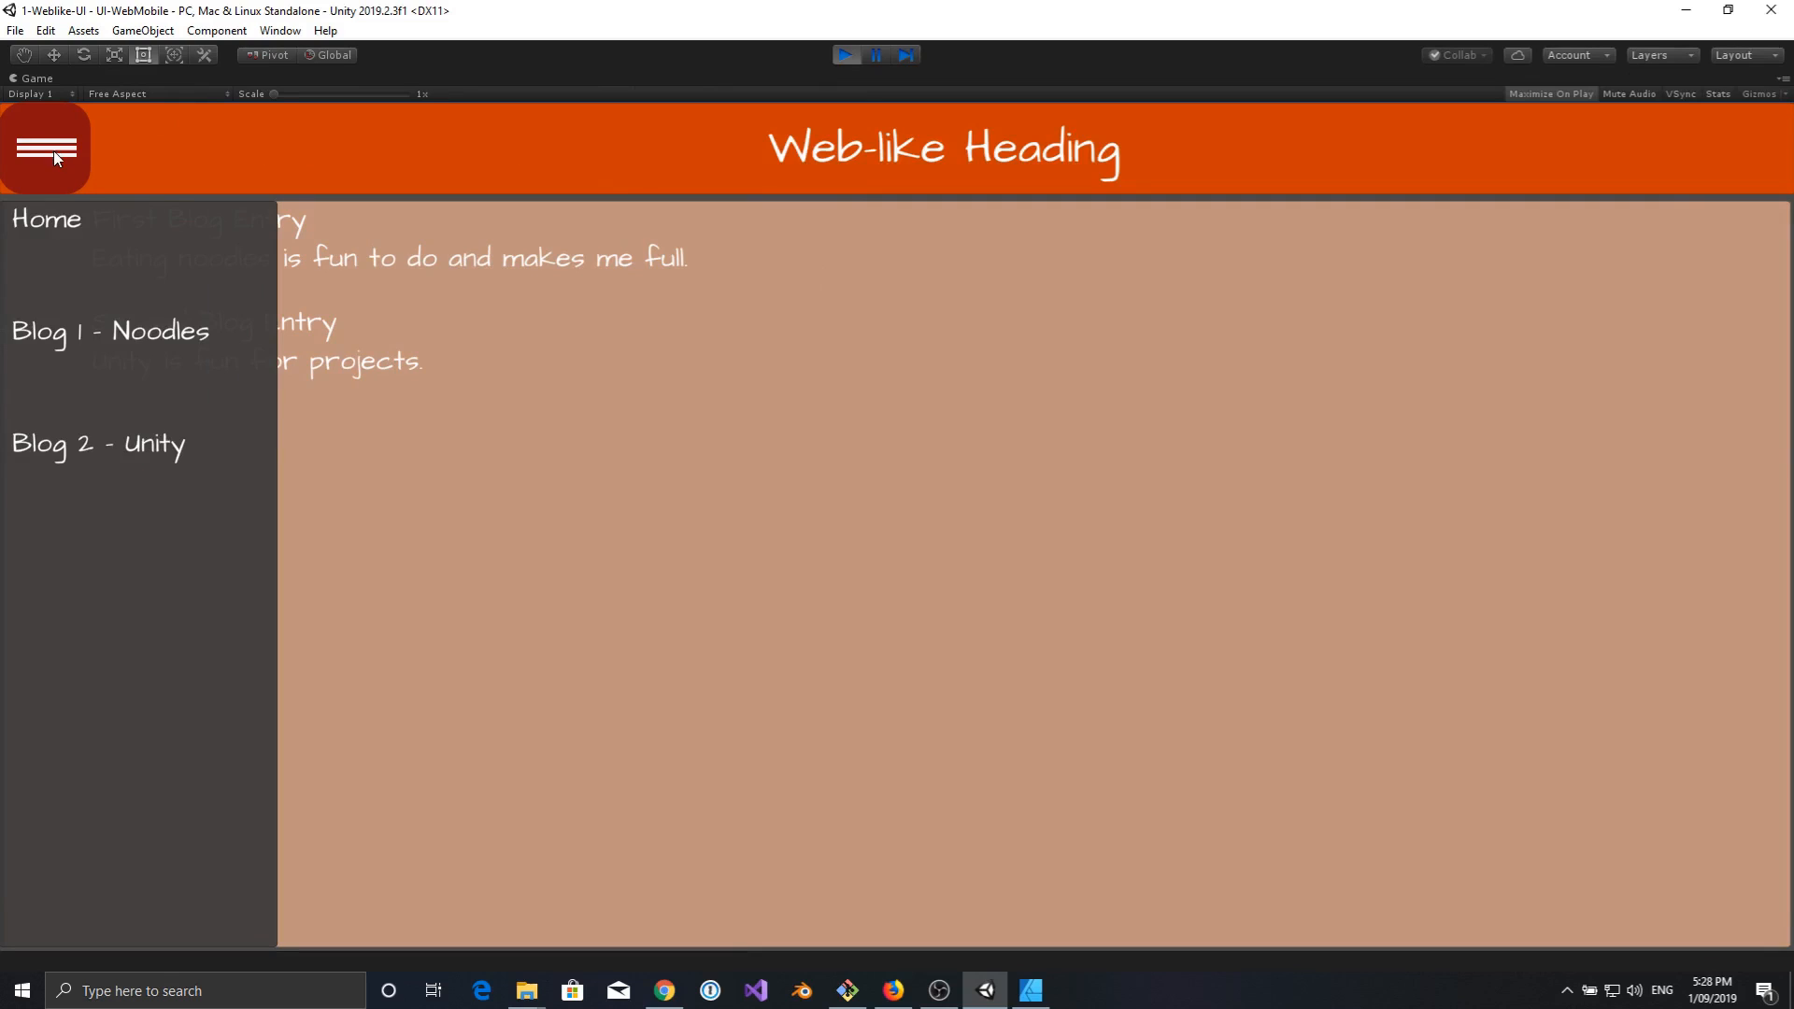
{"action": "left_click", "coordinate": [53, 150]}
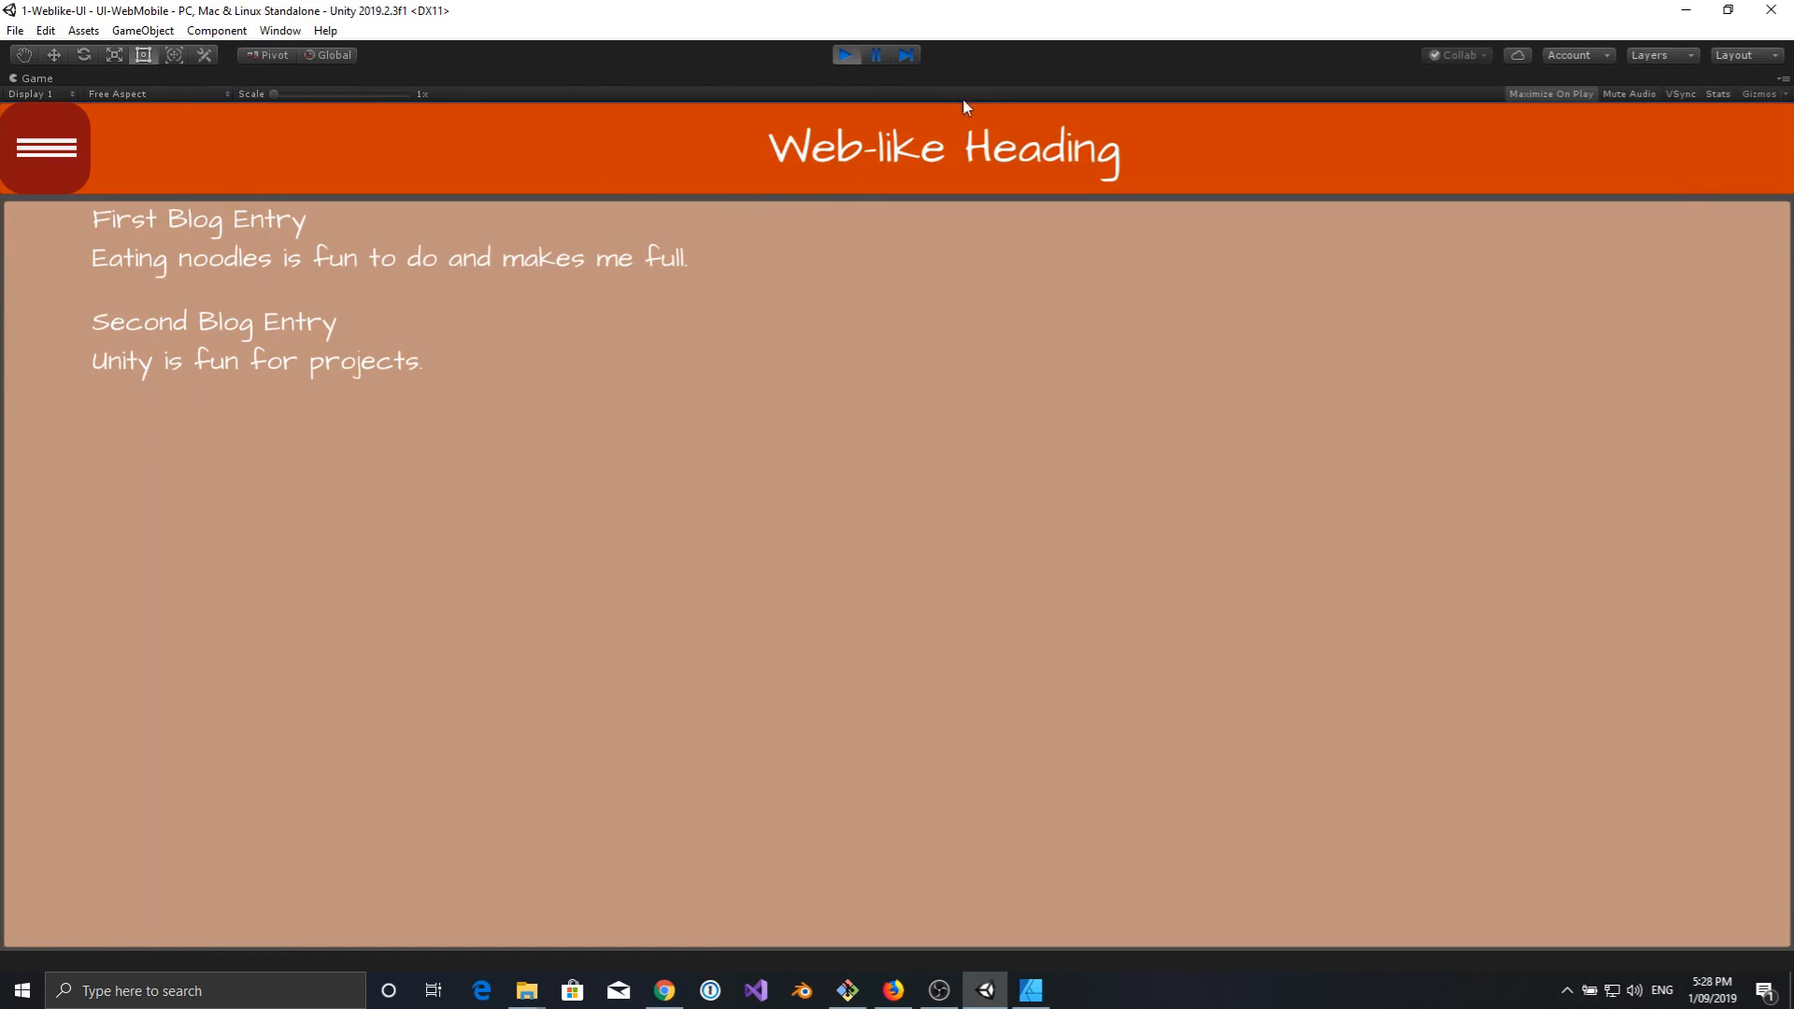
{"action": "left_click", "coordinate": [843, 56]}
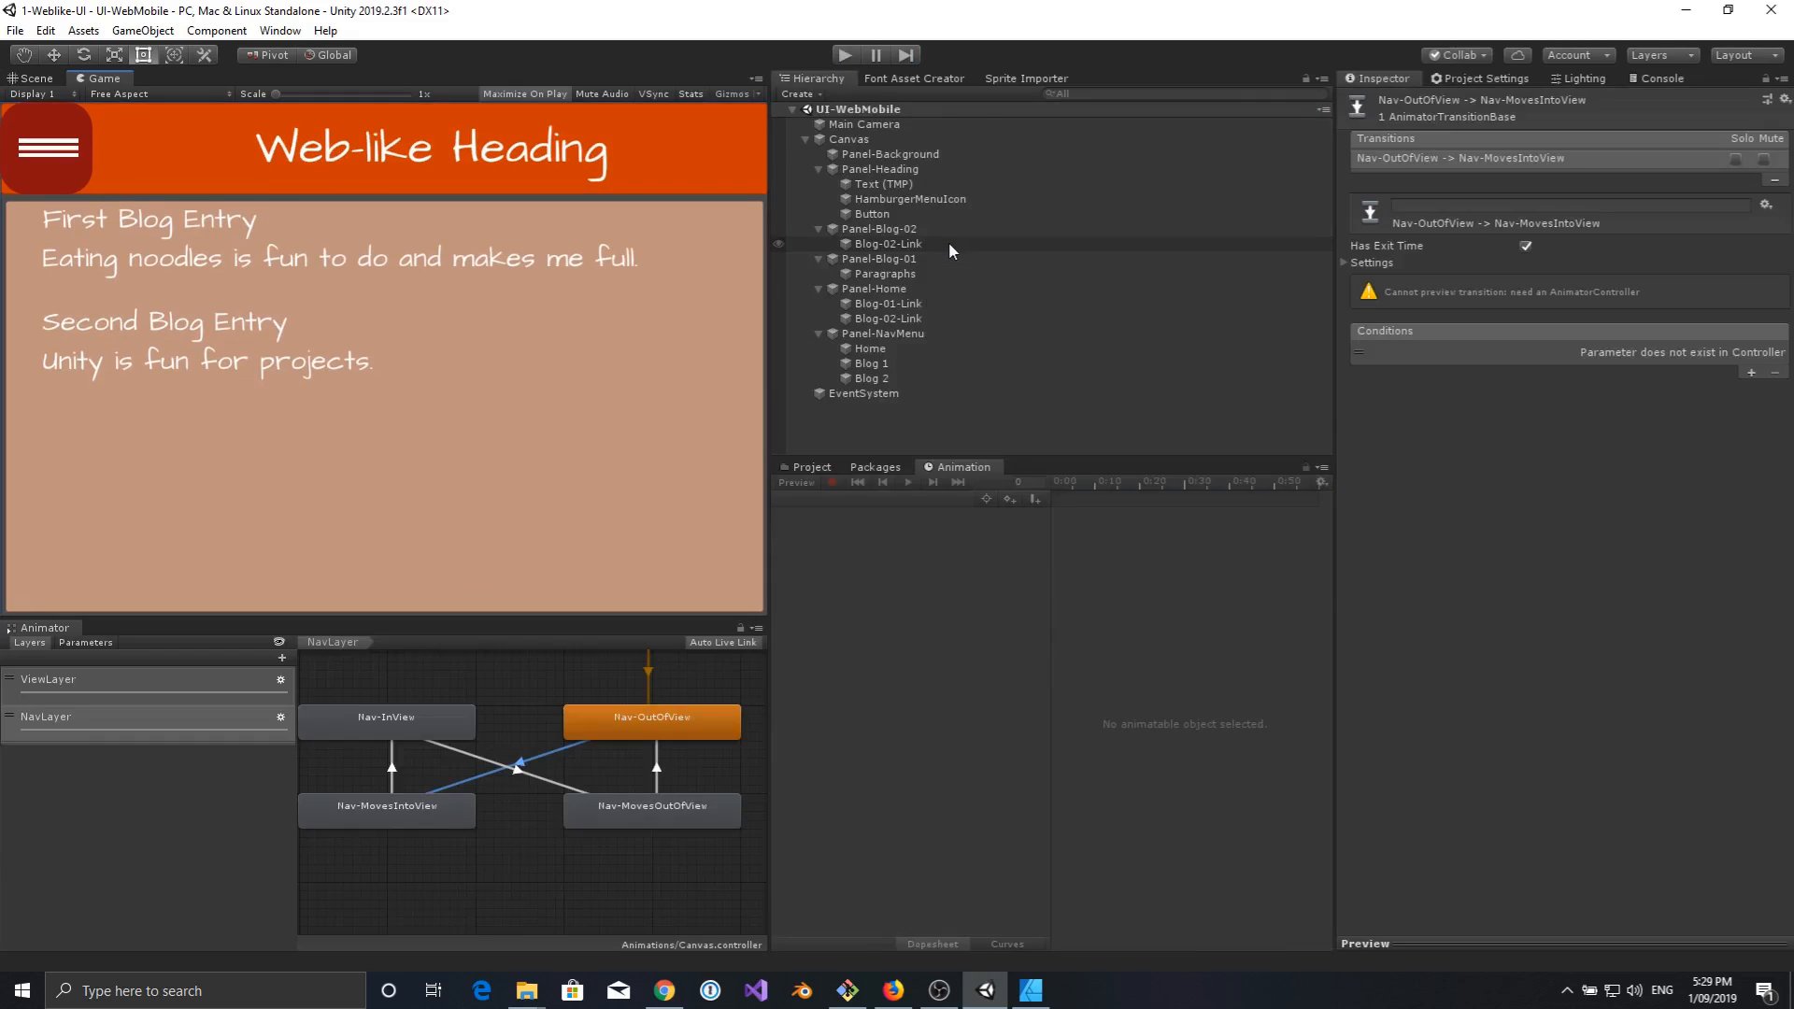
Review the settings of the Nav-InView -> Nav-MovesOutOfView transition and the properties of the Nav-MovesIntoView state.
{"action": "left_click", "coordinate": [850, 139]}
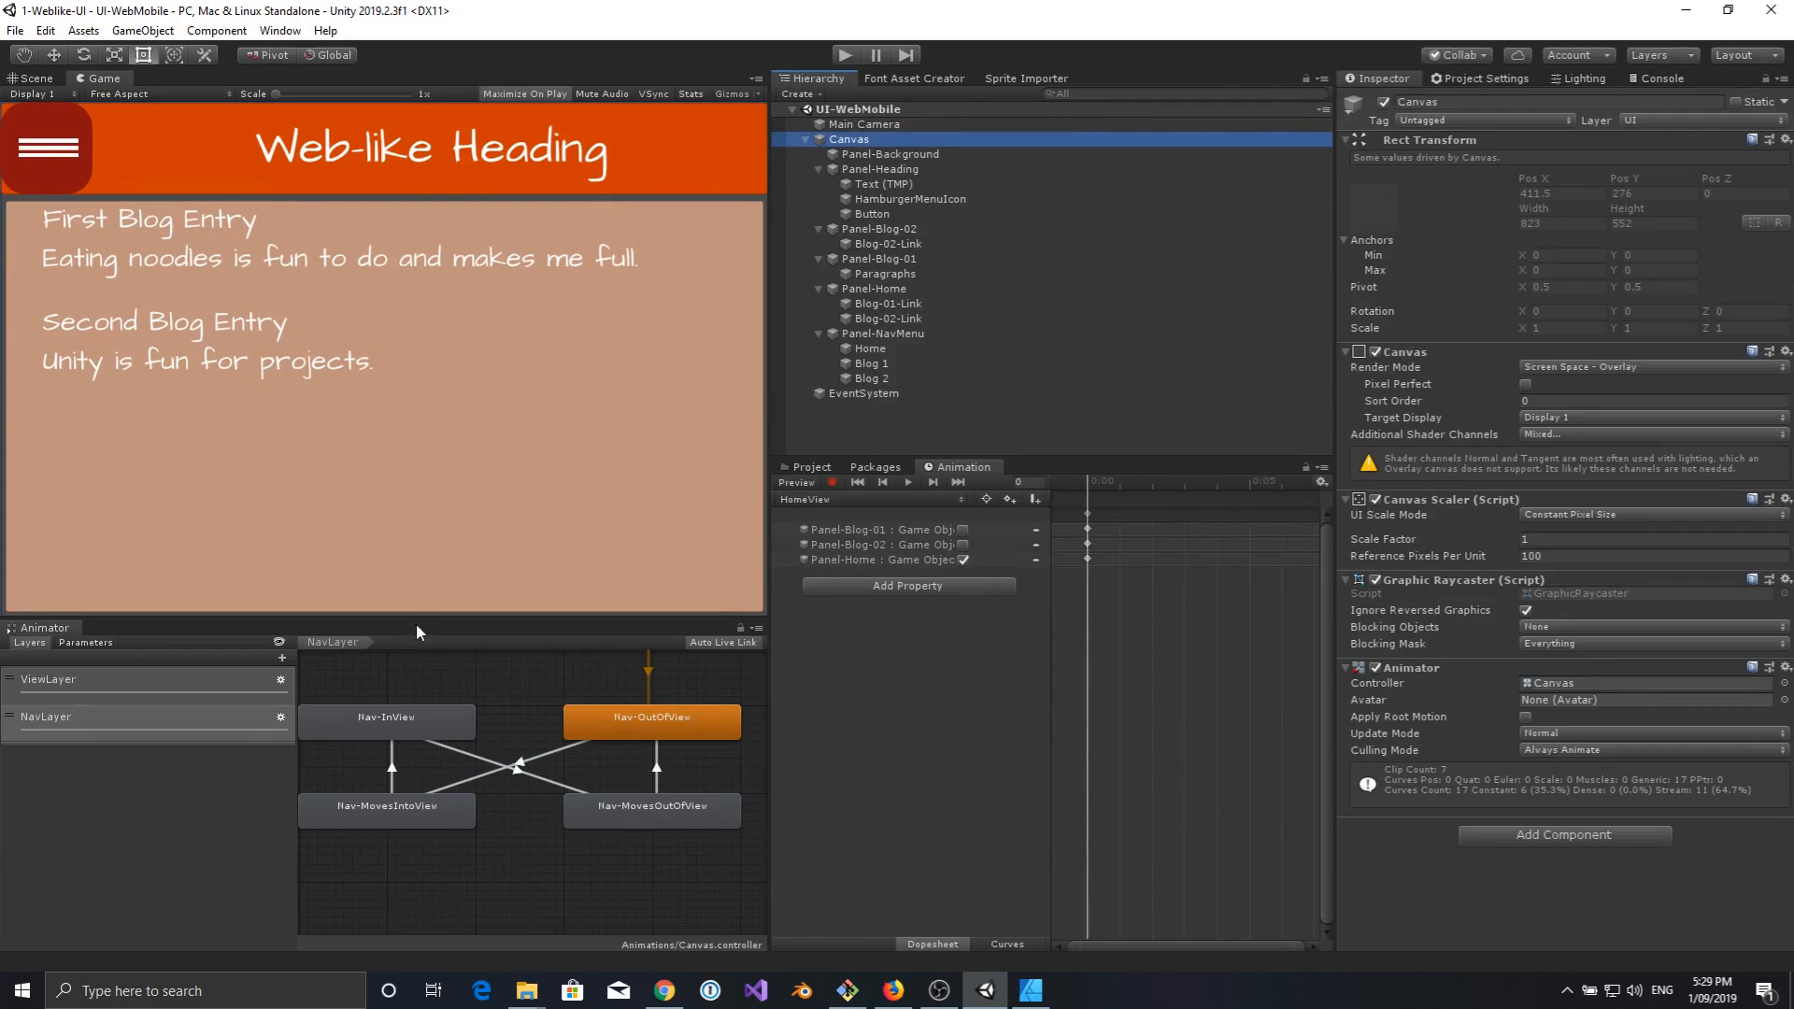
{"action": "left_click", "coordinate": [474, 762]}
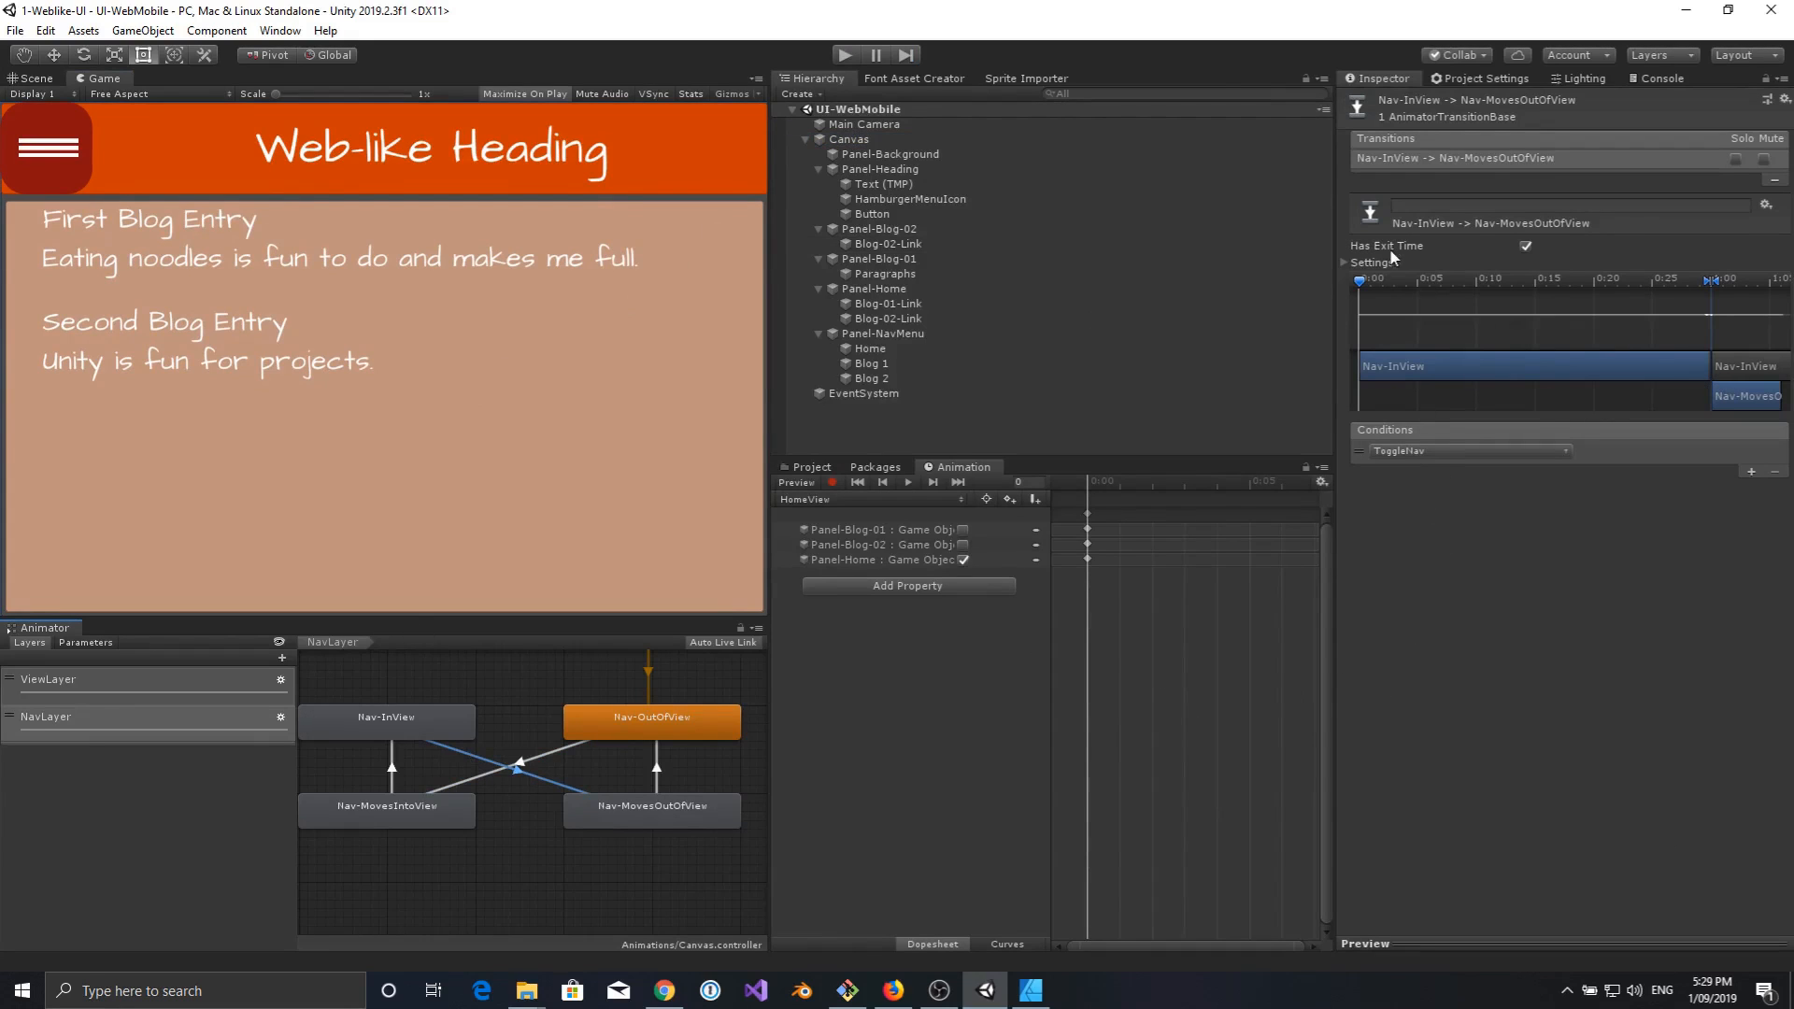
{"action": "left_click", "coordinate": [1345, 262]}
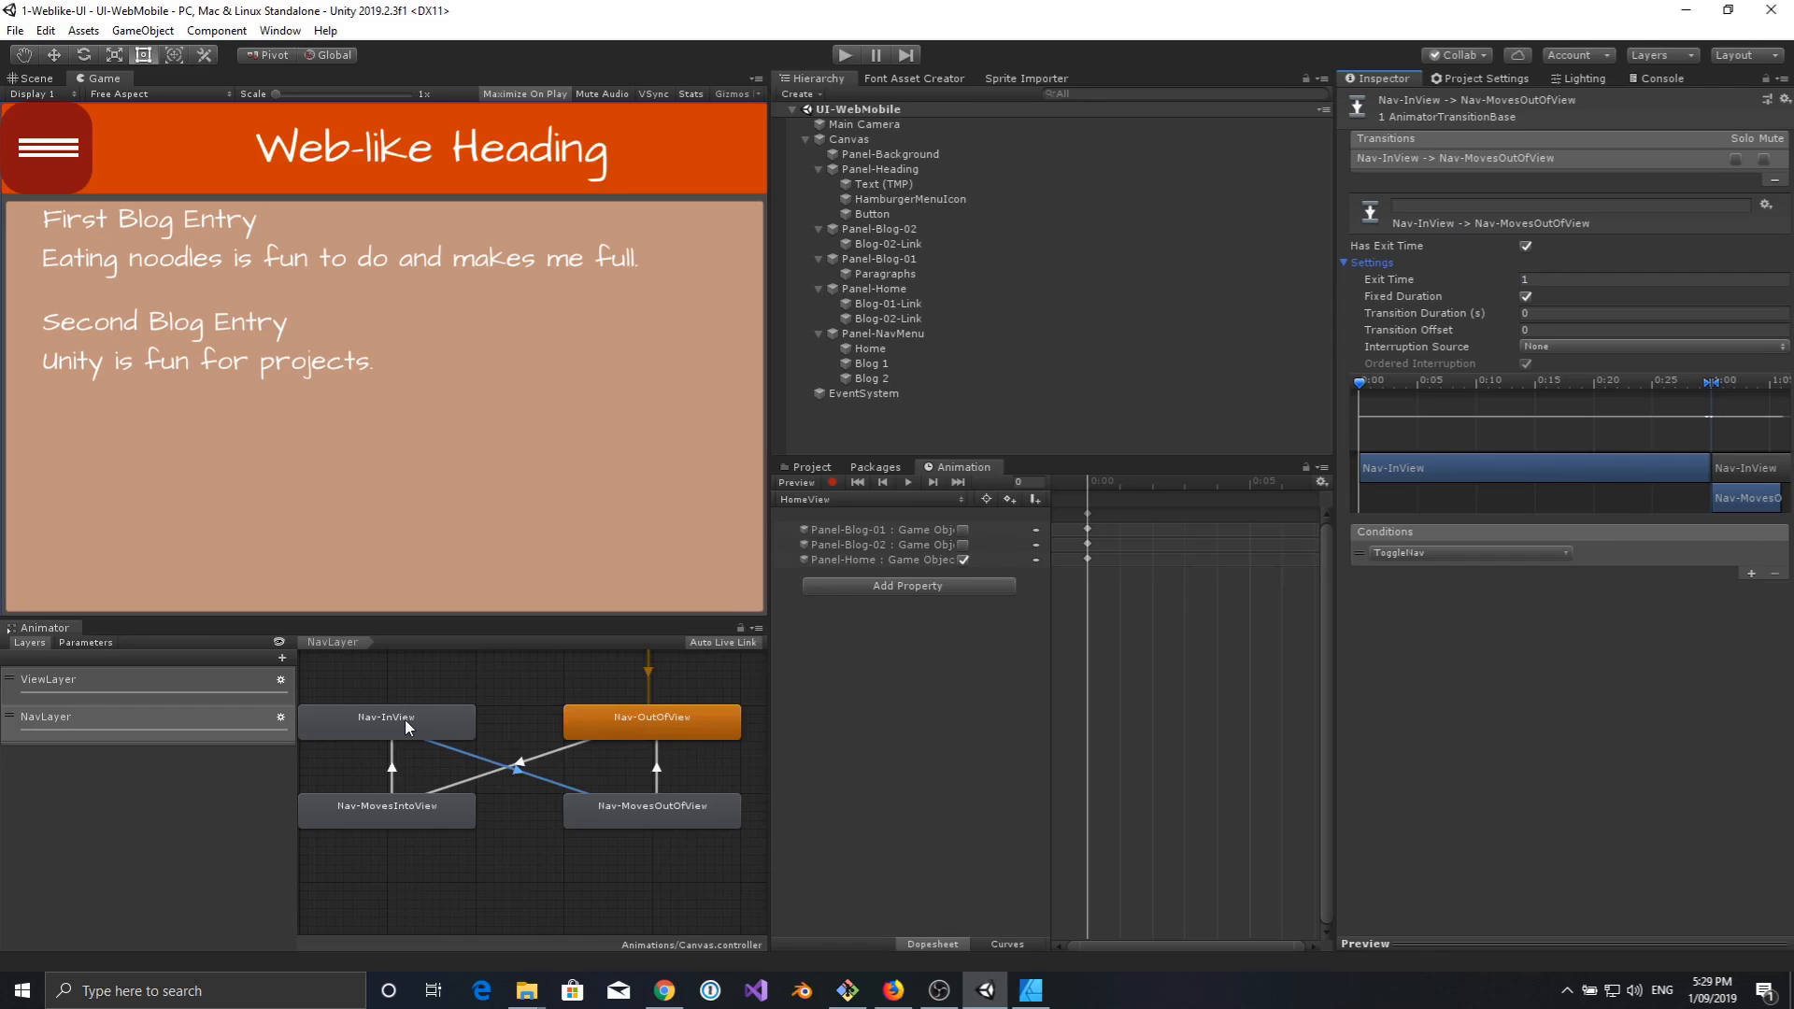
{"action": "left_click", "coordinate": [384, 810]}
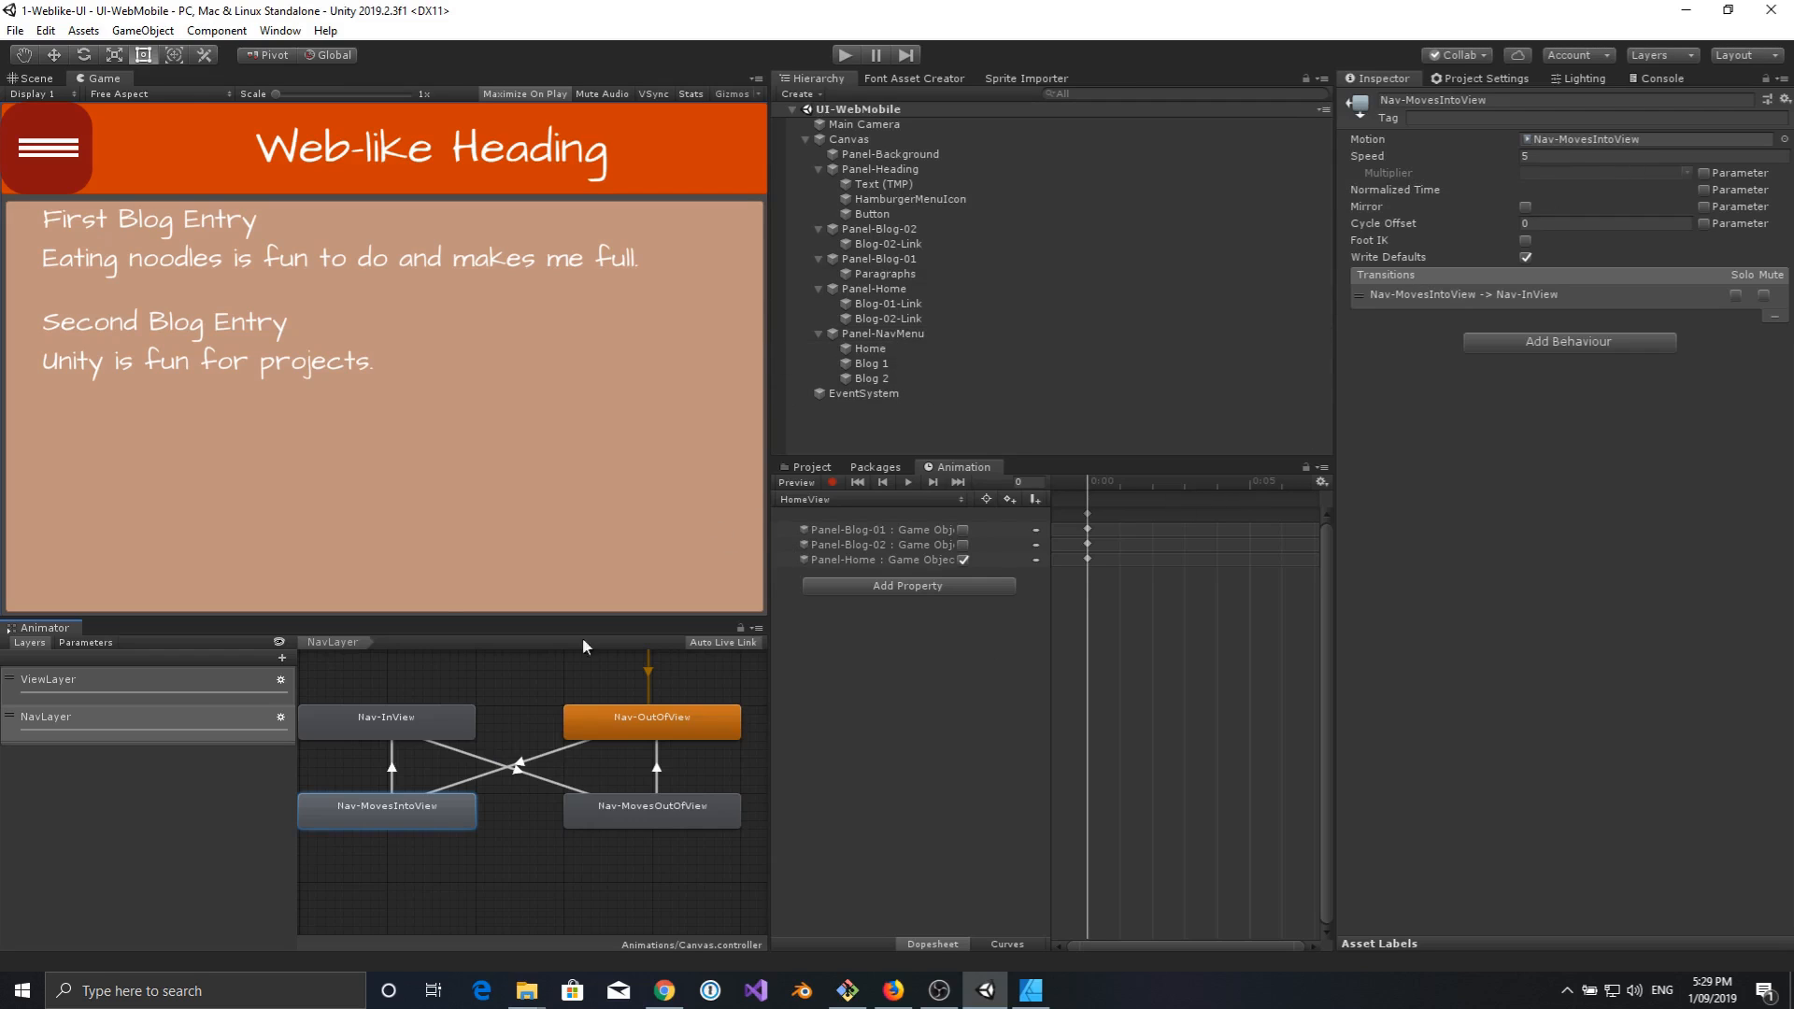
Turn off Loop Time on the Blog01-View clip in the project's Animations folder.
{"action": "left_click", "coordinate": [811, 467]}
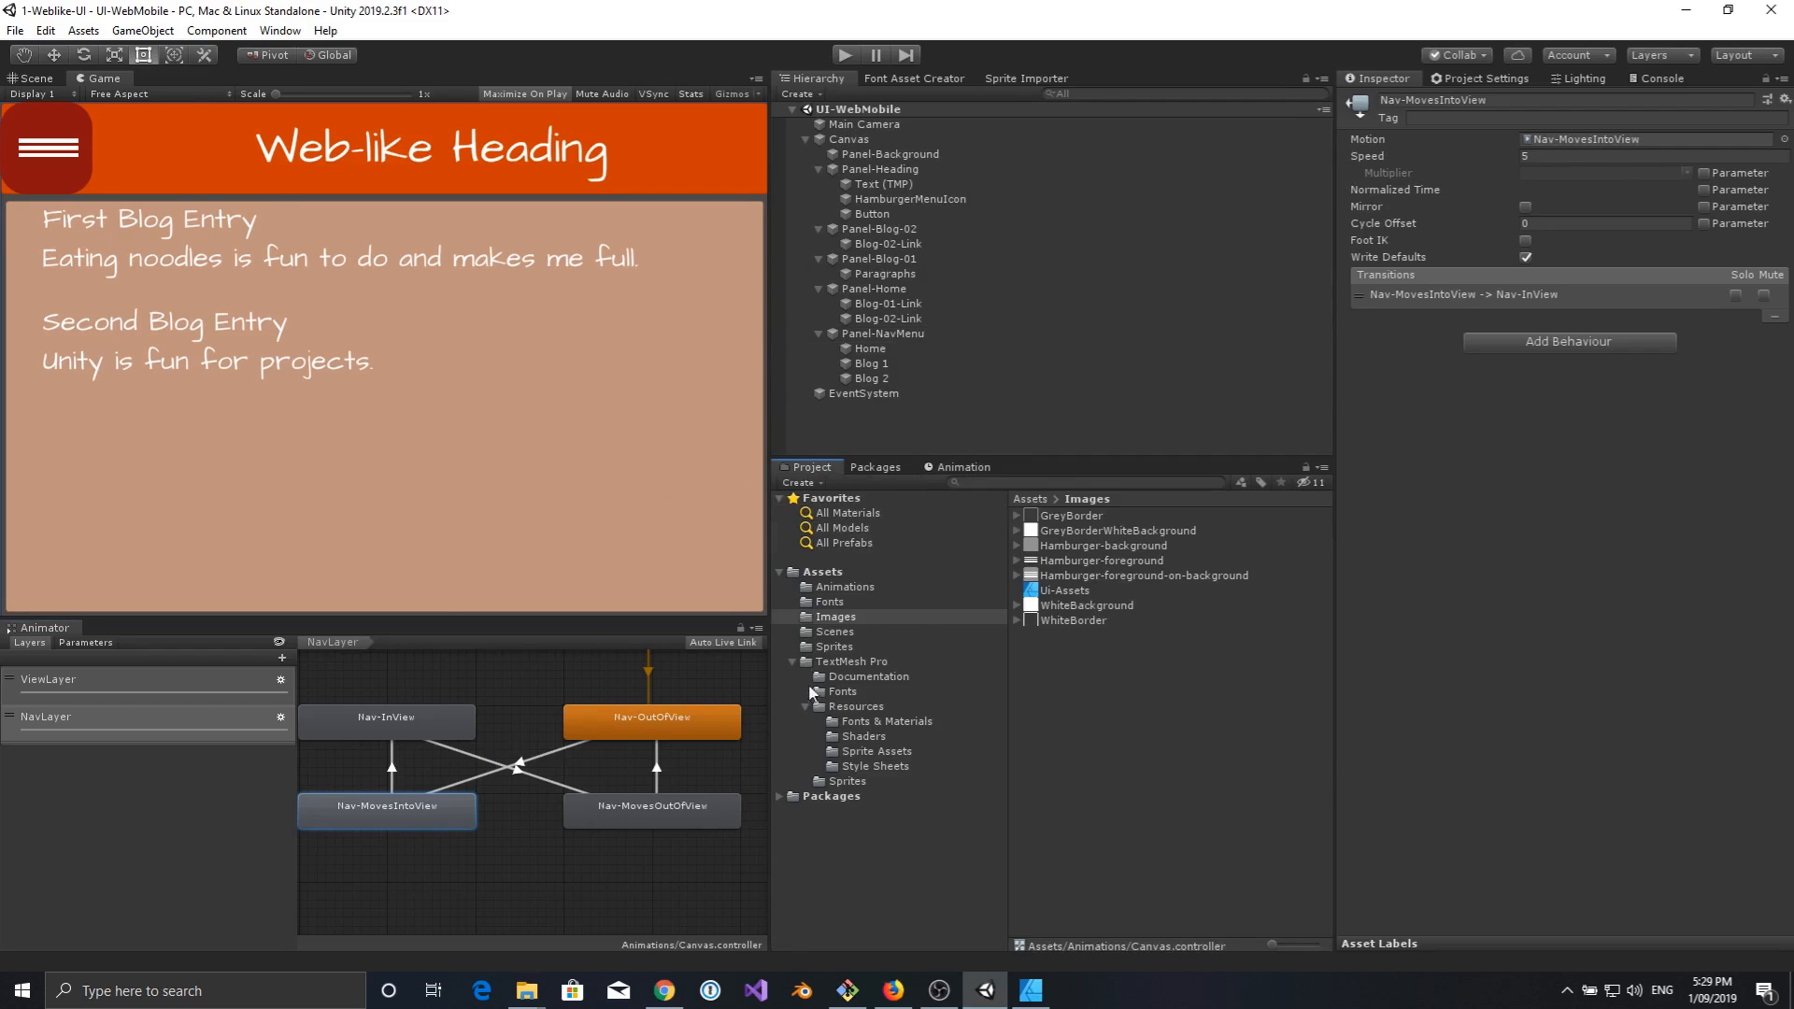
{"action": "left_click", "coordinate": [827, 587]}
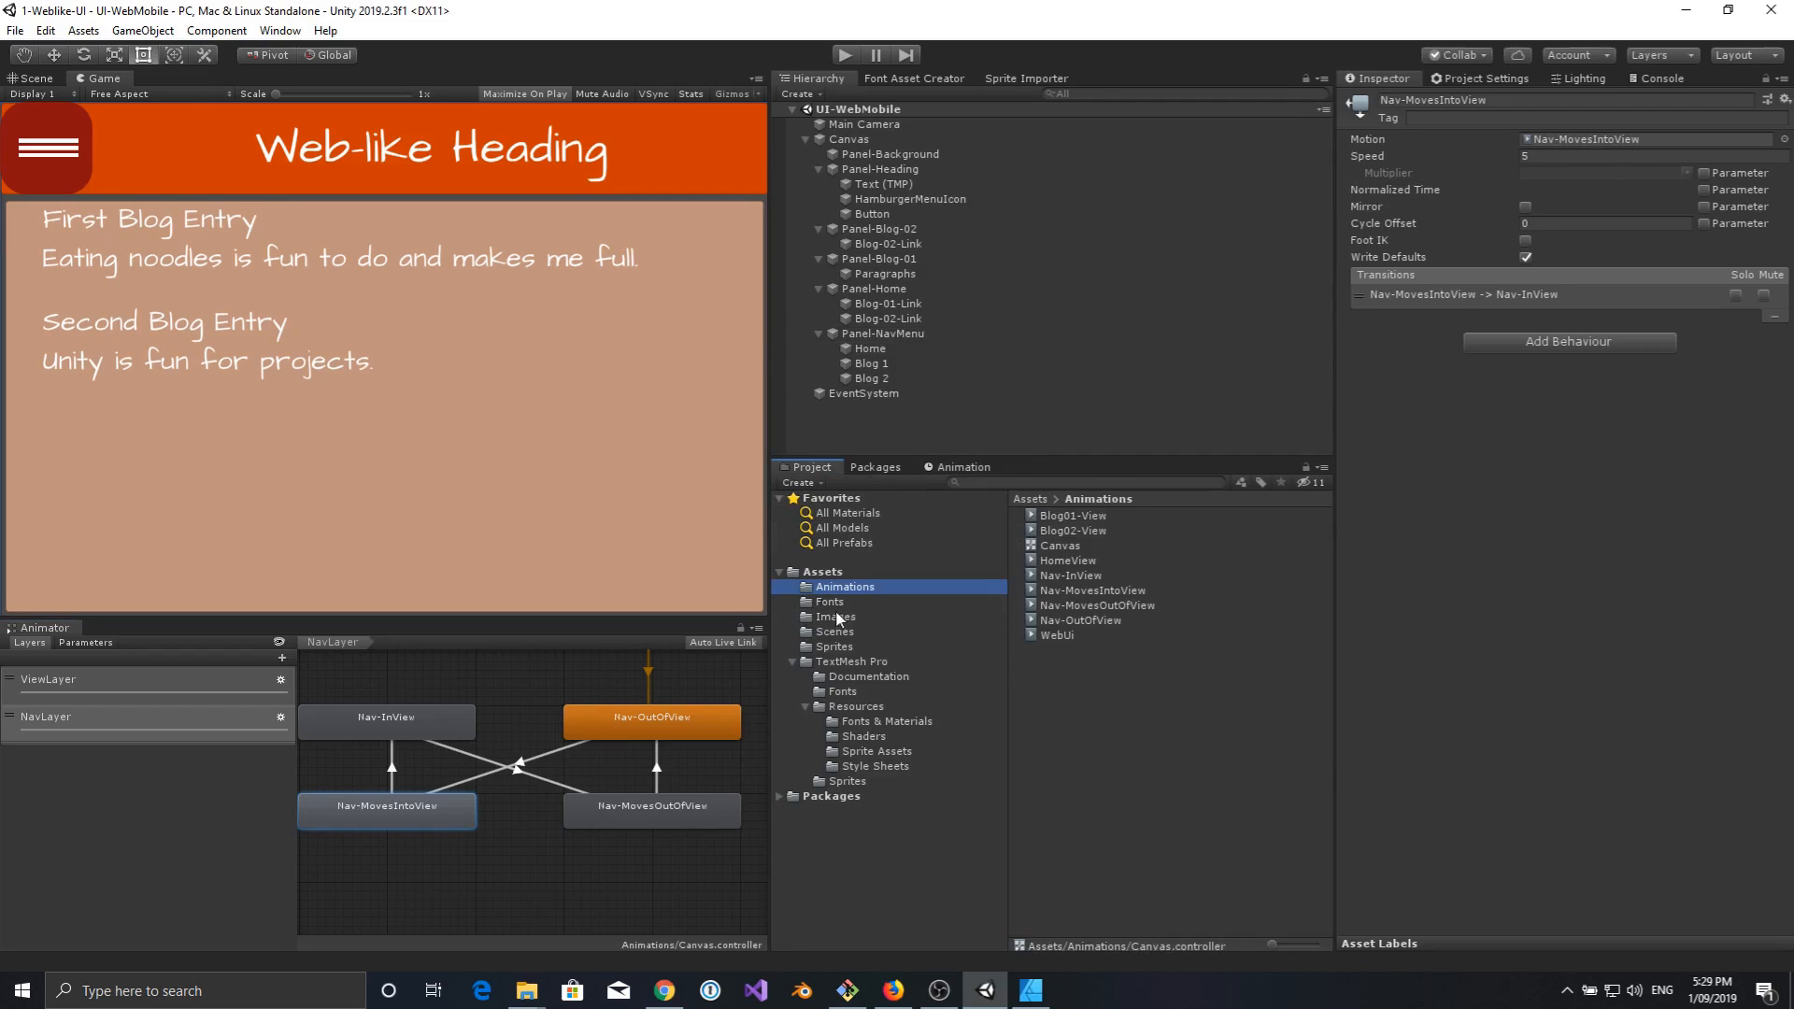
{"action": "left_click", "coordinate": [1072, 515]}
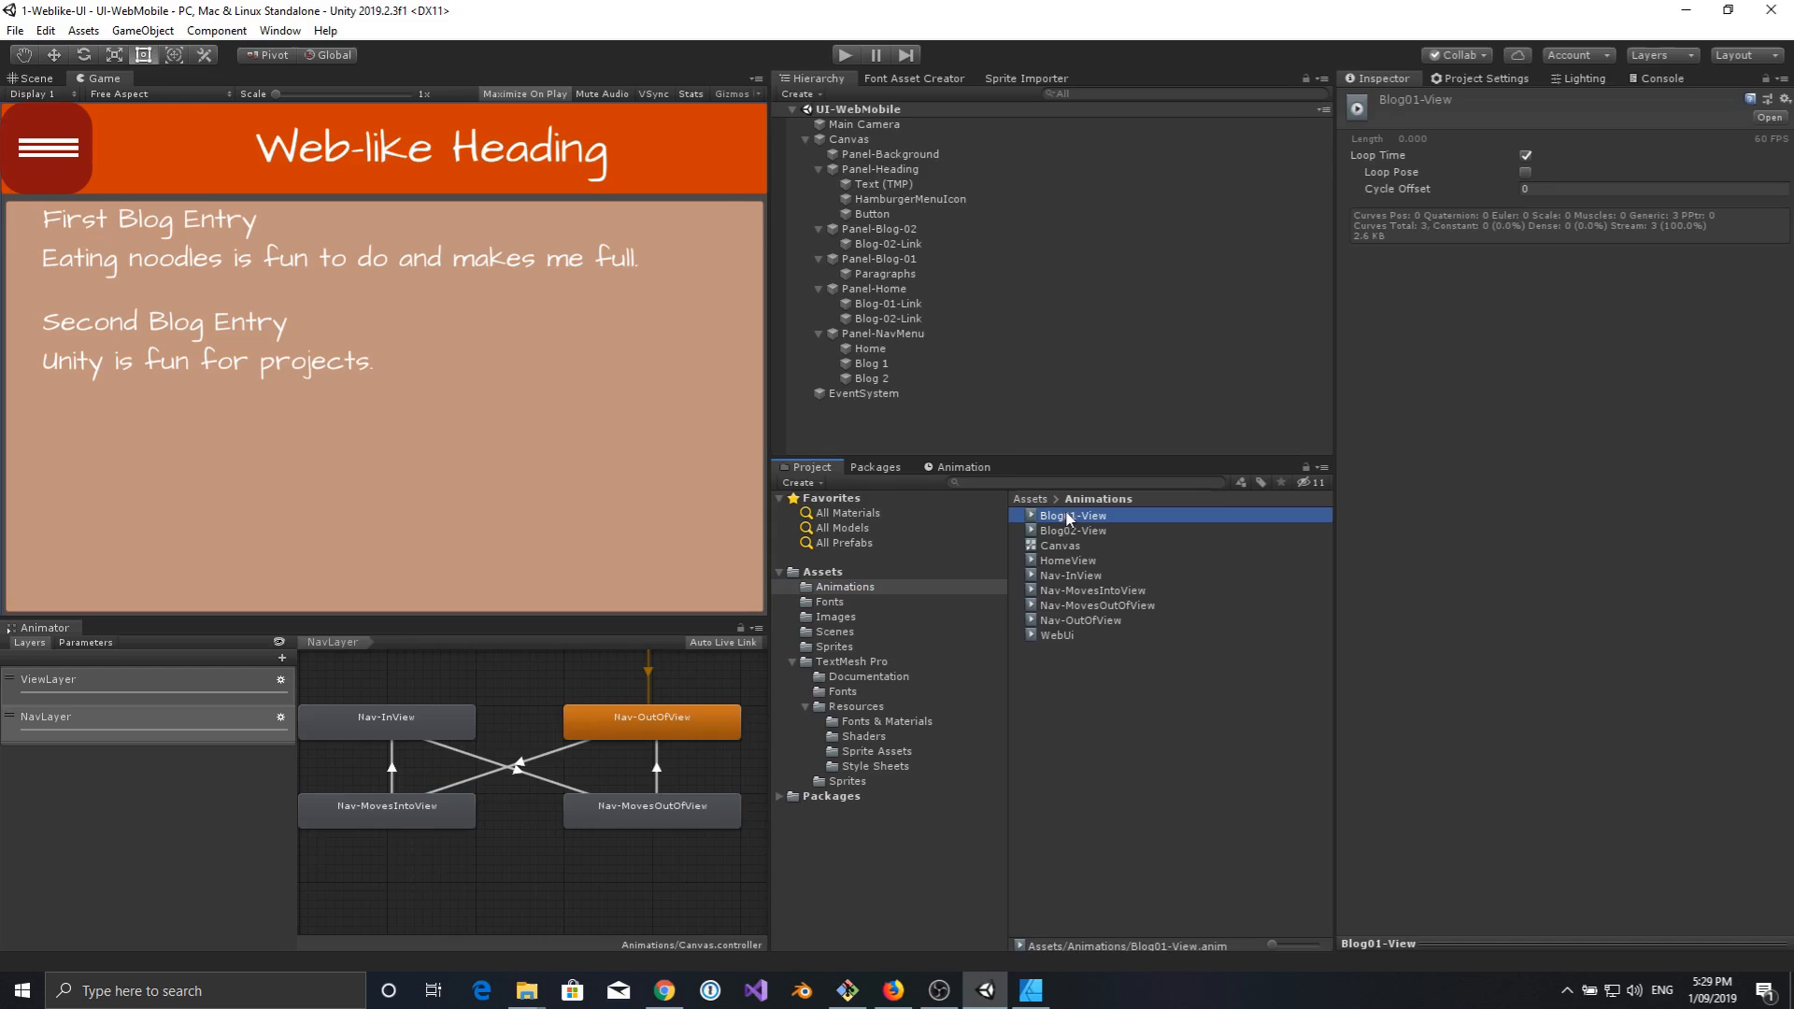
{"action": "left_click", "coordinate": [1526, 156]}
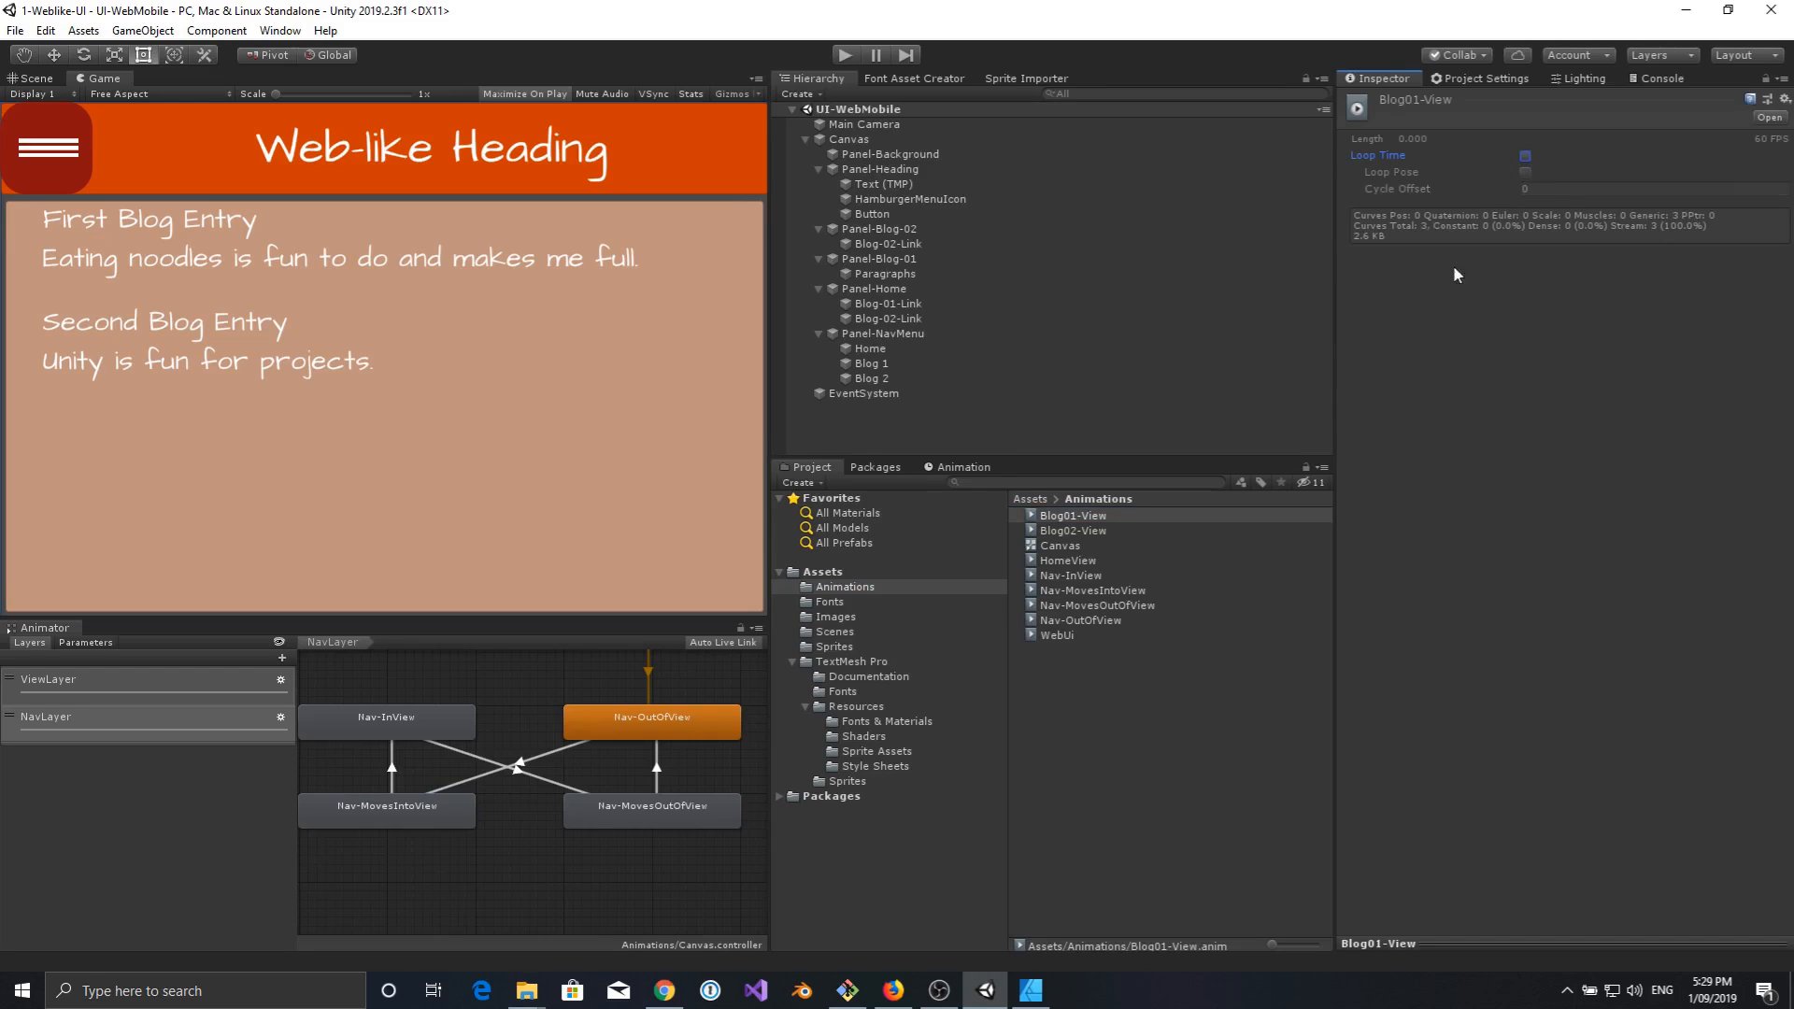
Check the Blog02-View and Nav-MovesIntoView clips and turn off Loop Time on the Nav-MovesOutOfView clip.
{"action": "left_click", "coordinate": [1070, 532]}
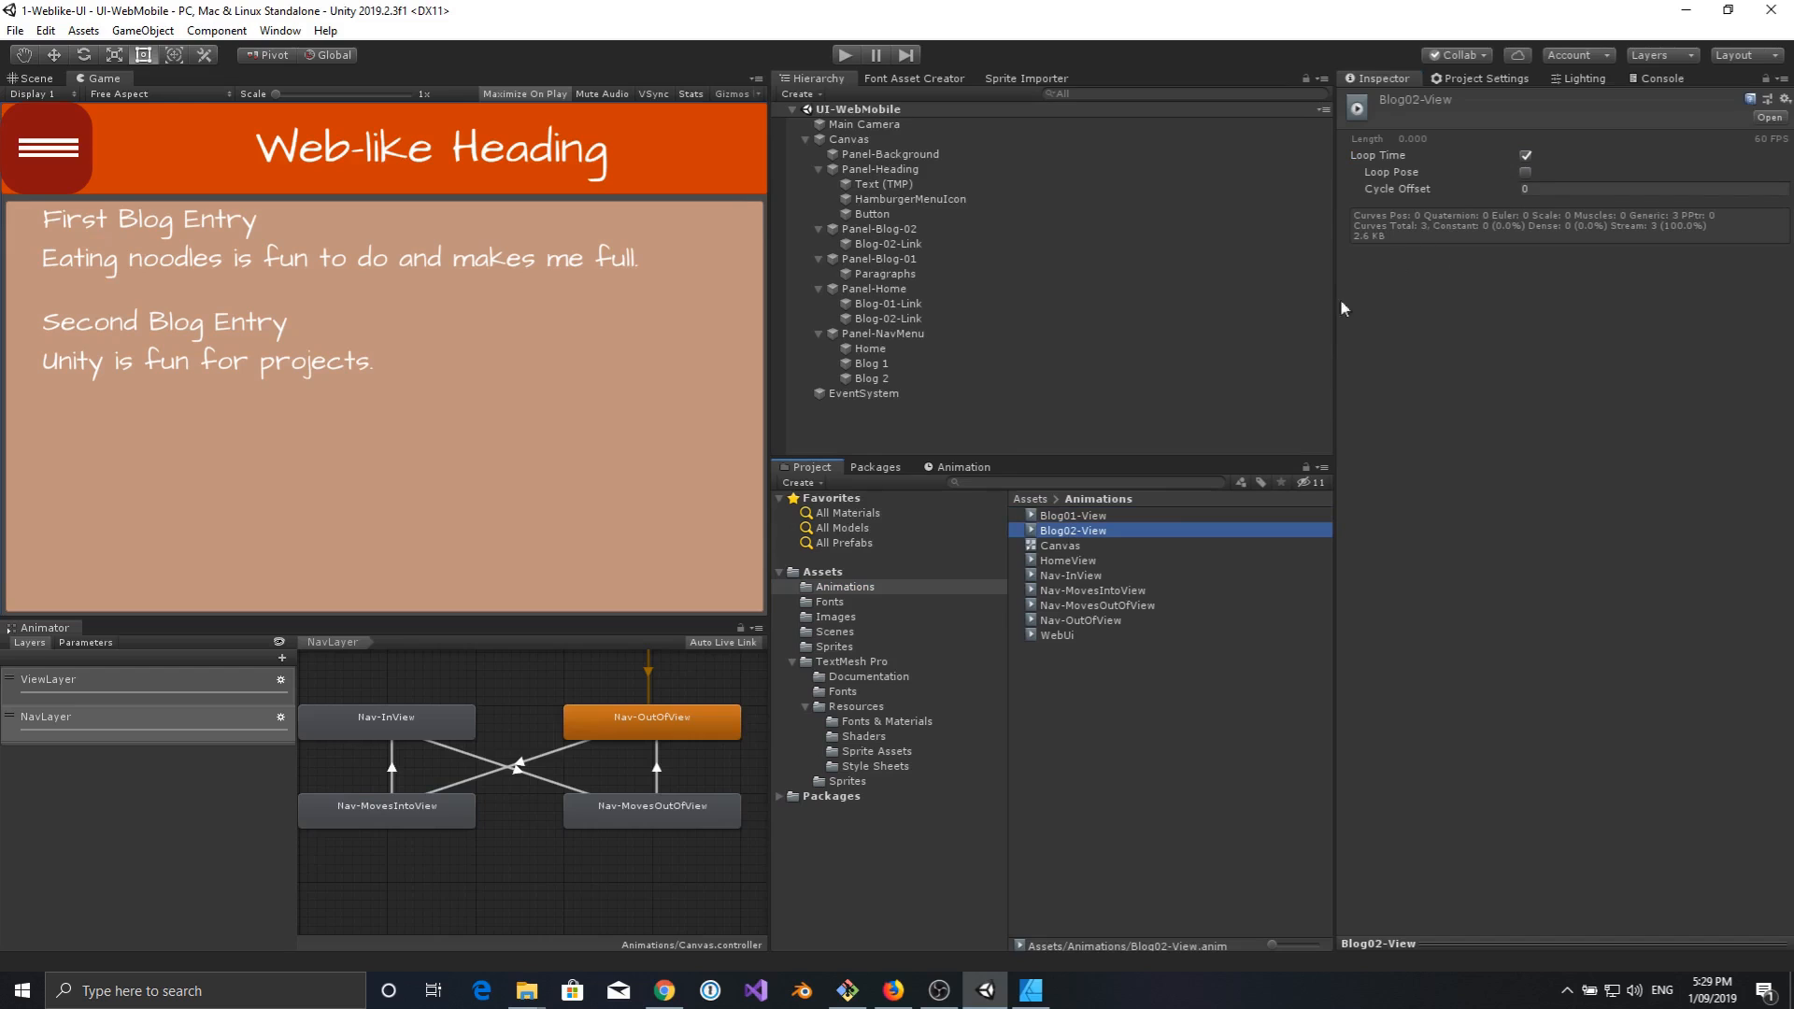
{"action": "left_click", "coordinate": [1074, 592]}
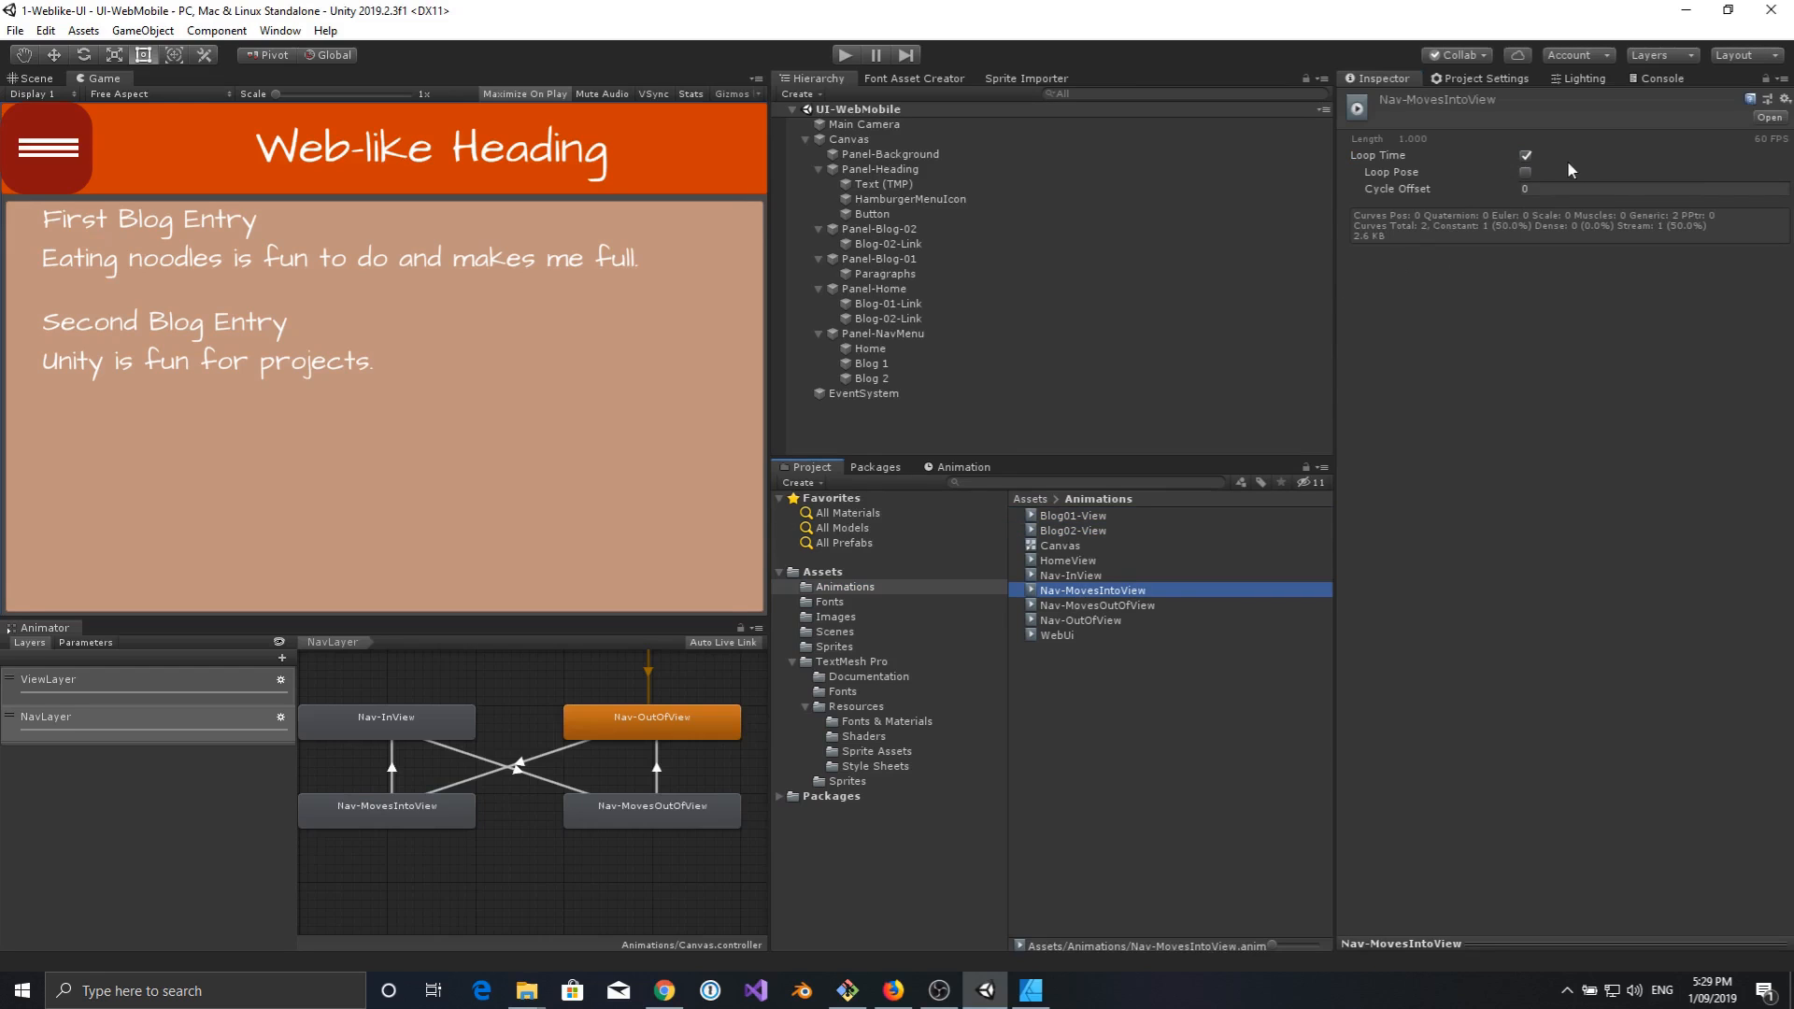
{"action": "left_click", "coordinate": [1153, 606]}
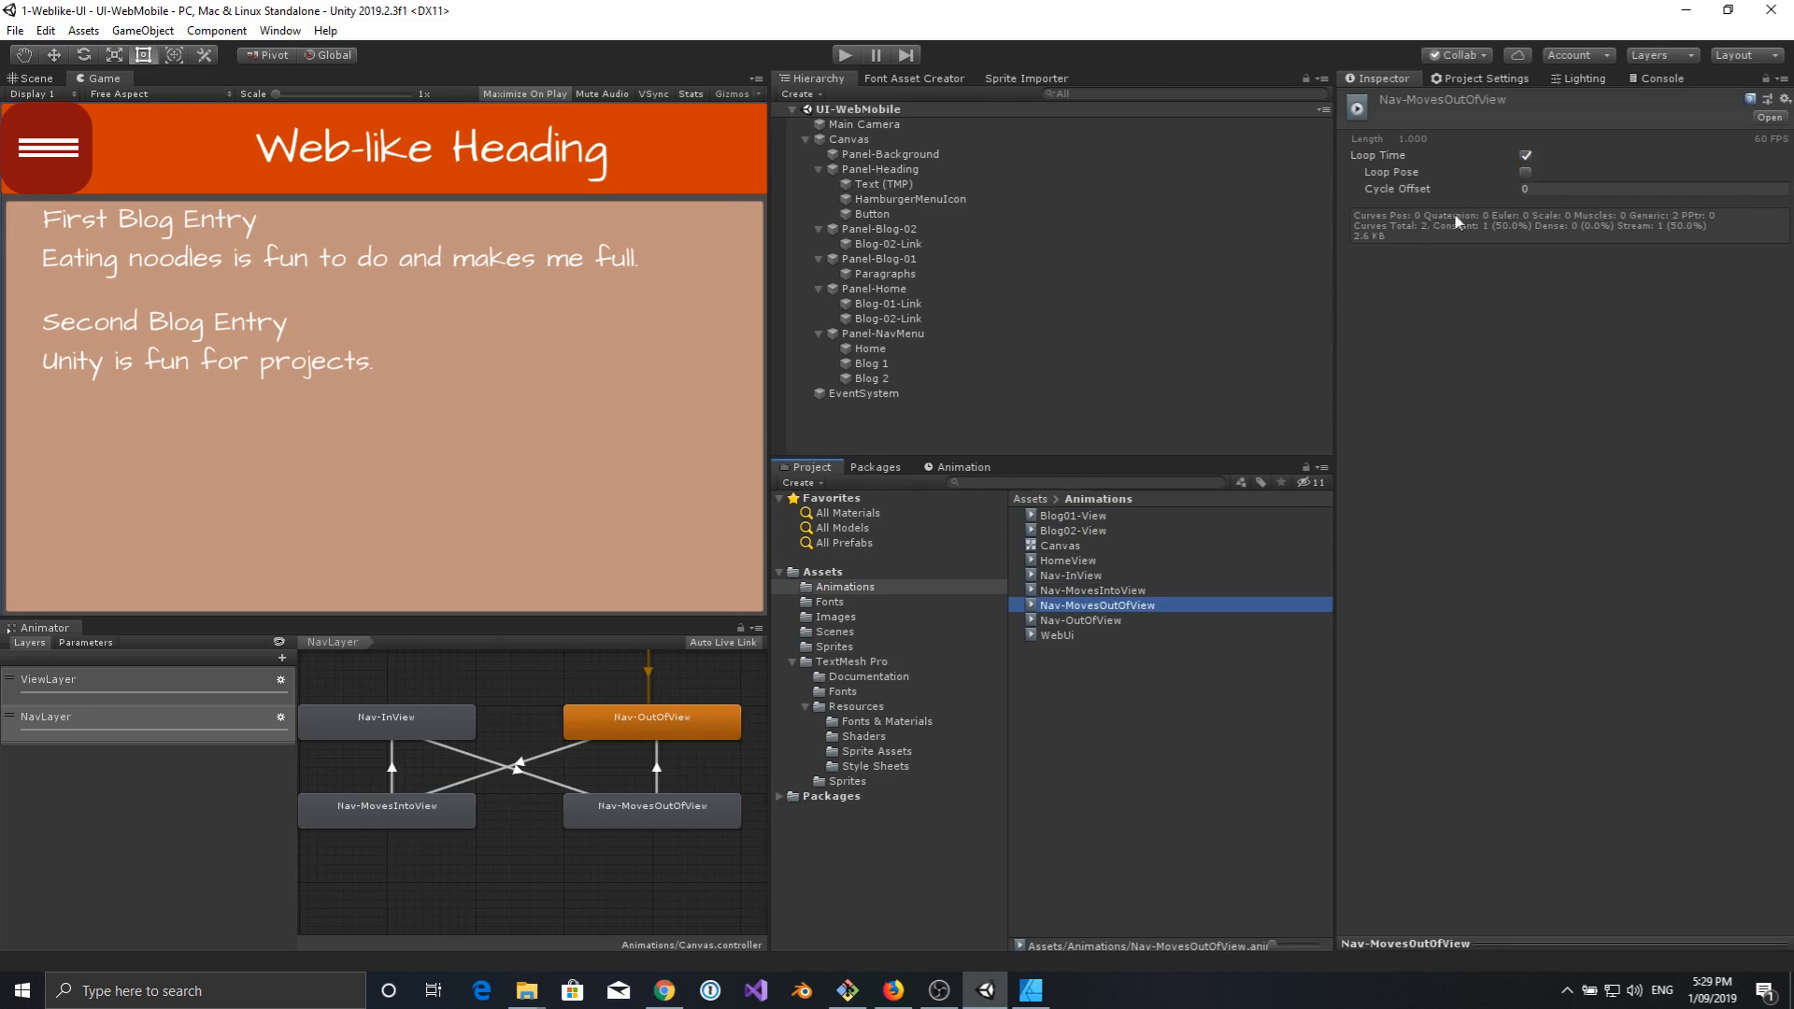
{"action": "left_click", "coordinate": [1526, 156]}
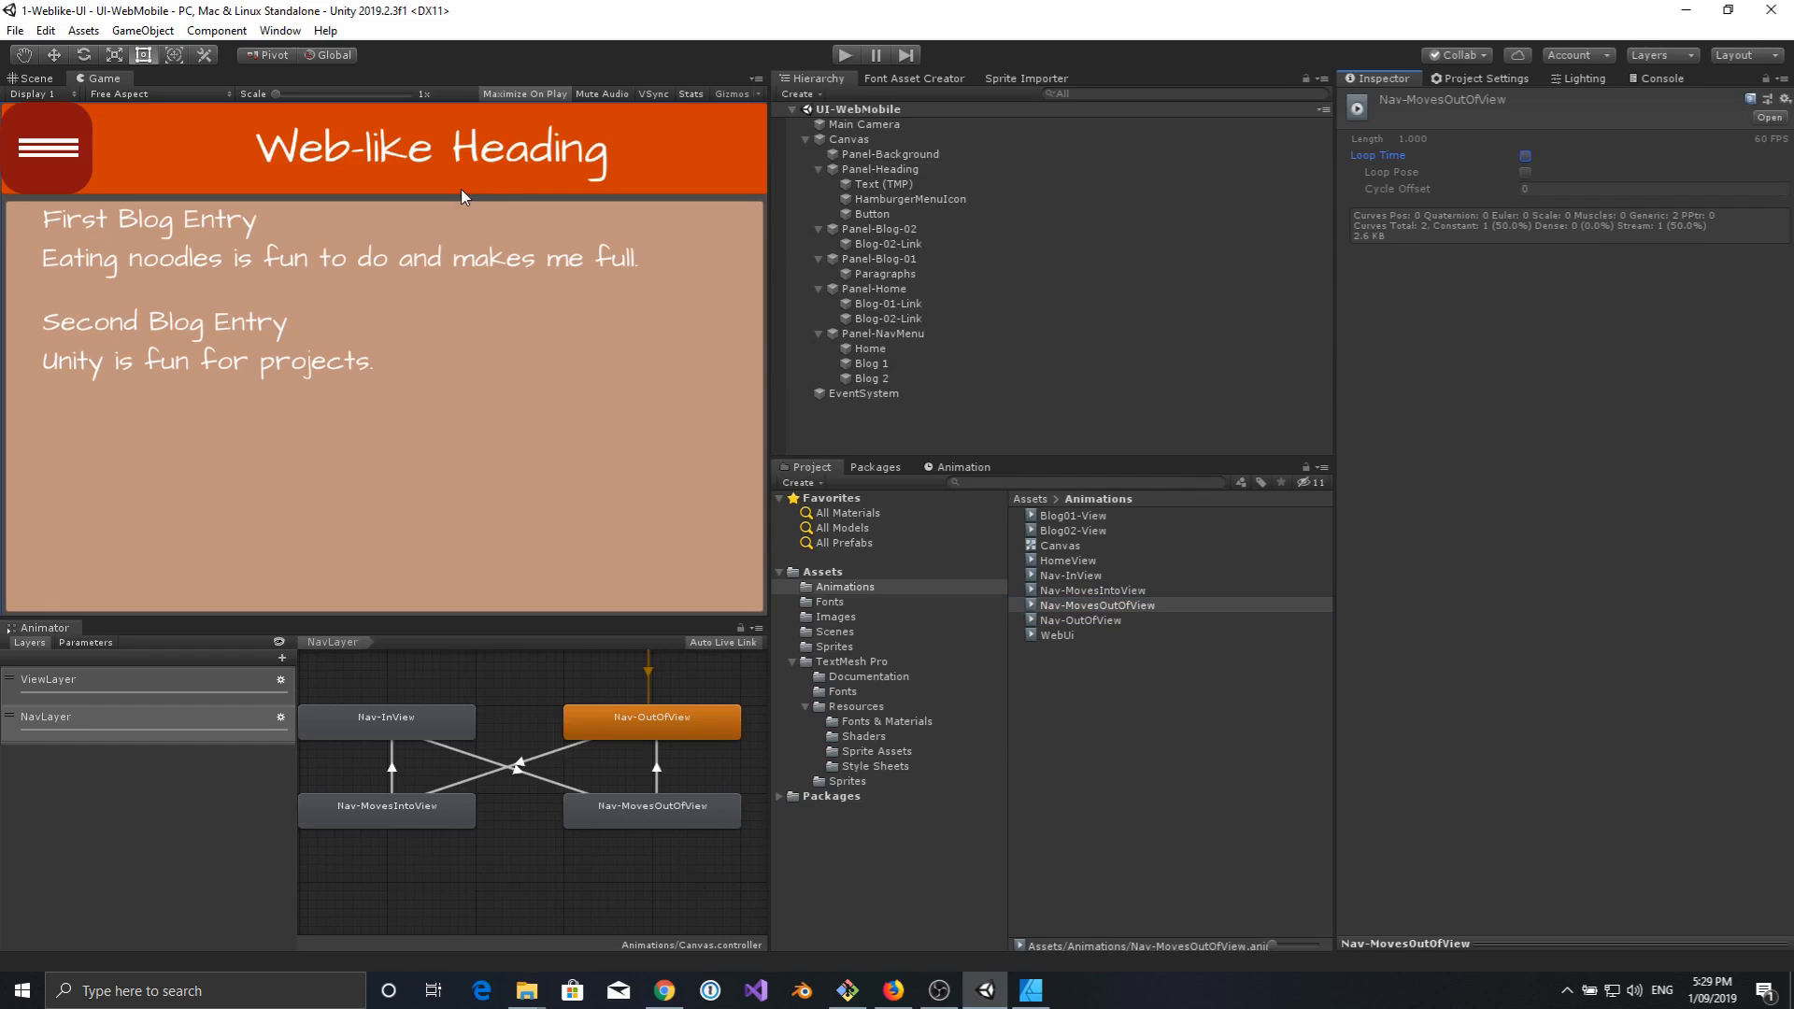
Run the scene and toggle the navigation menu several times in quick succession, leaving it shown.
{"action": "left_click", "coordinate": [846, 55]}
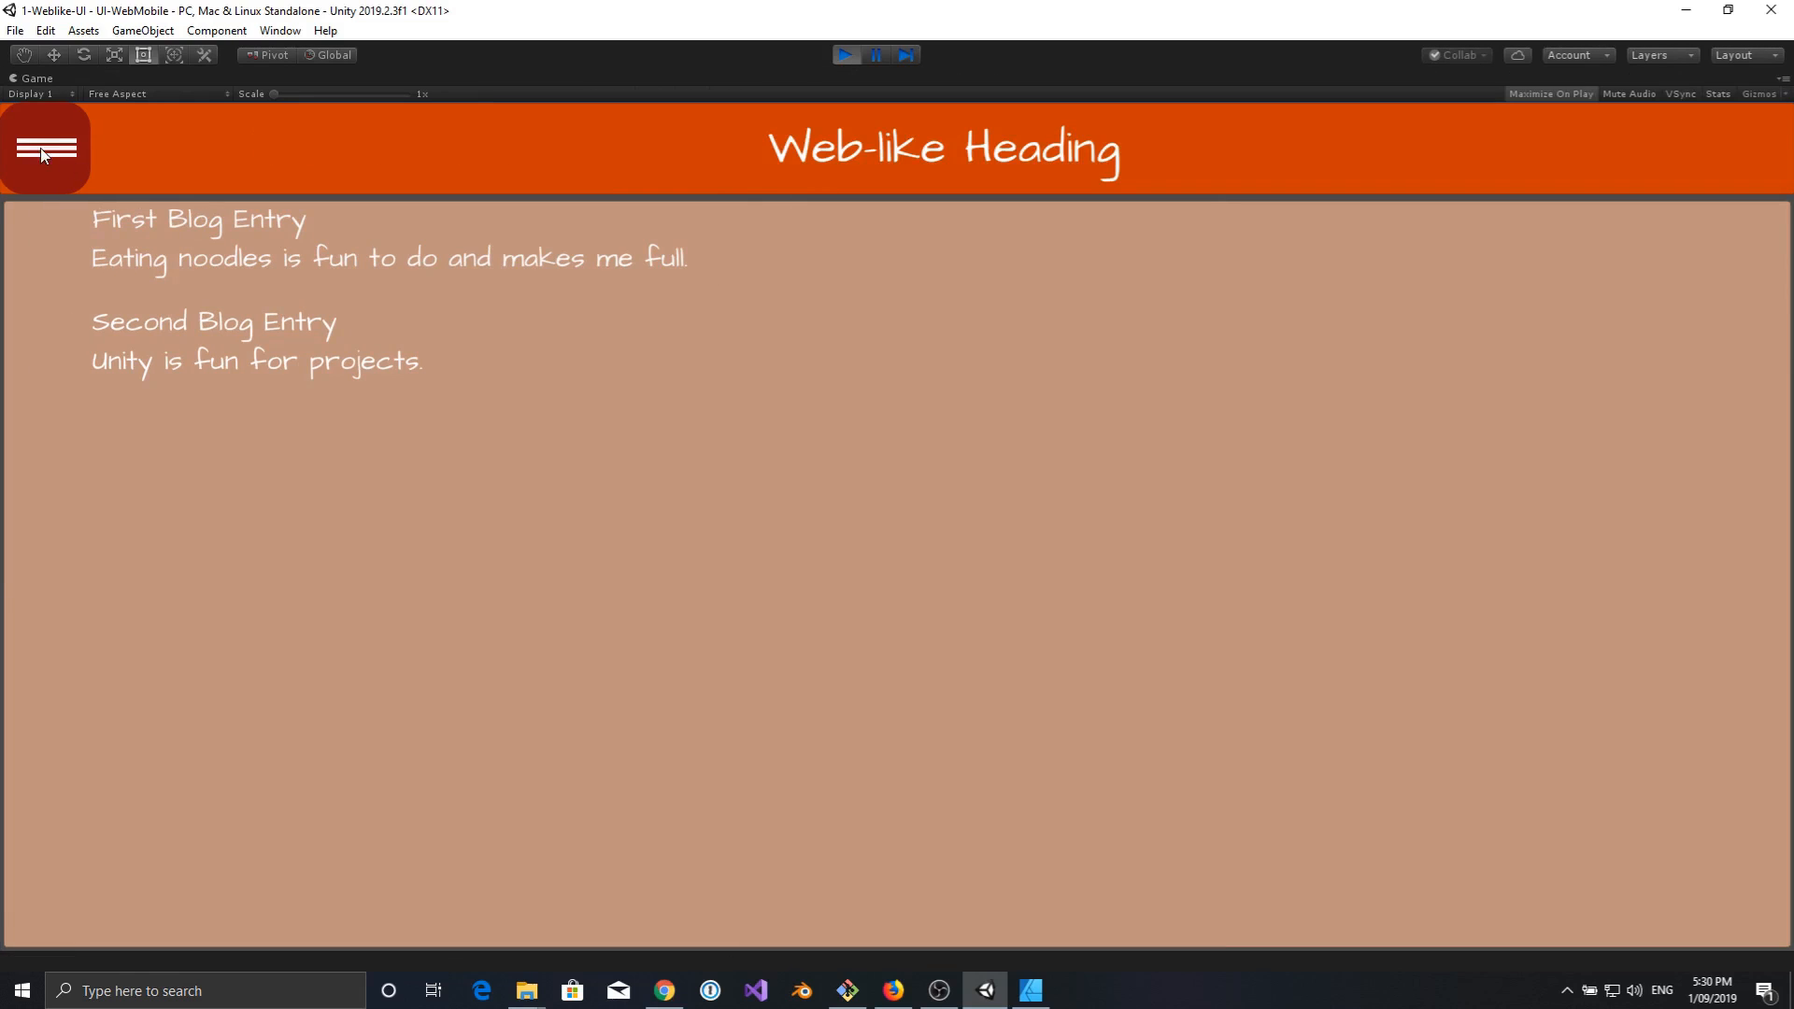
{"action": "left_click", "coordinate": [42, 151]}
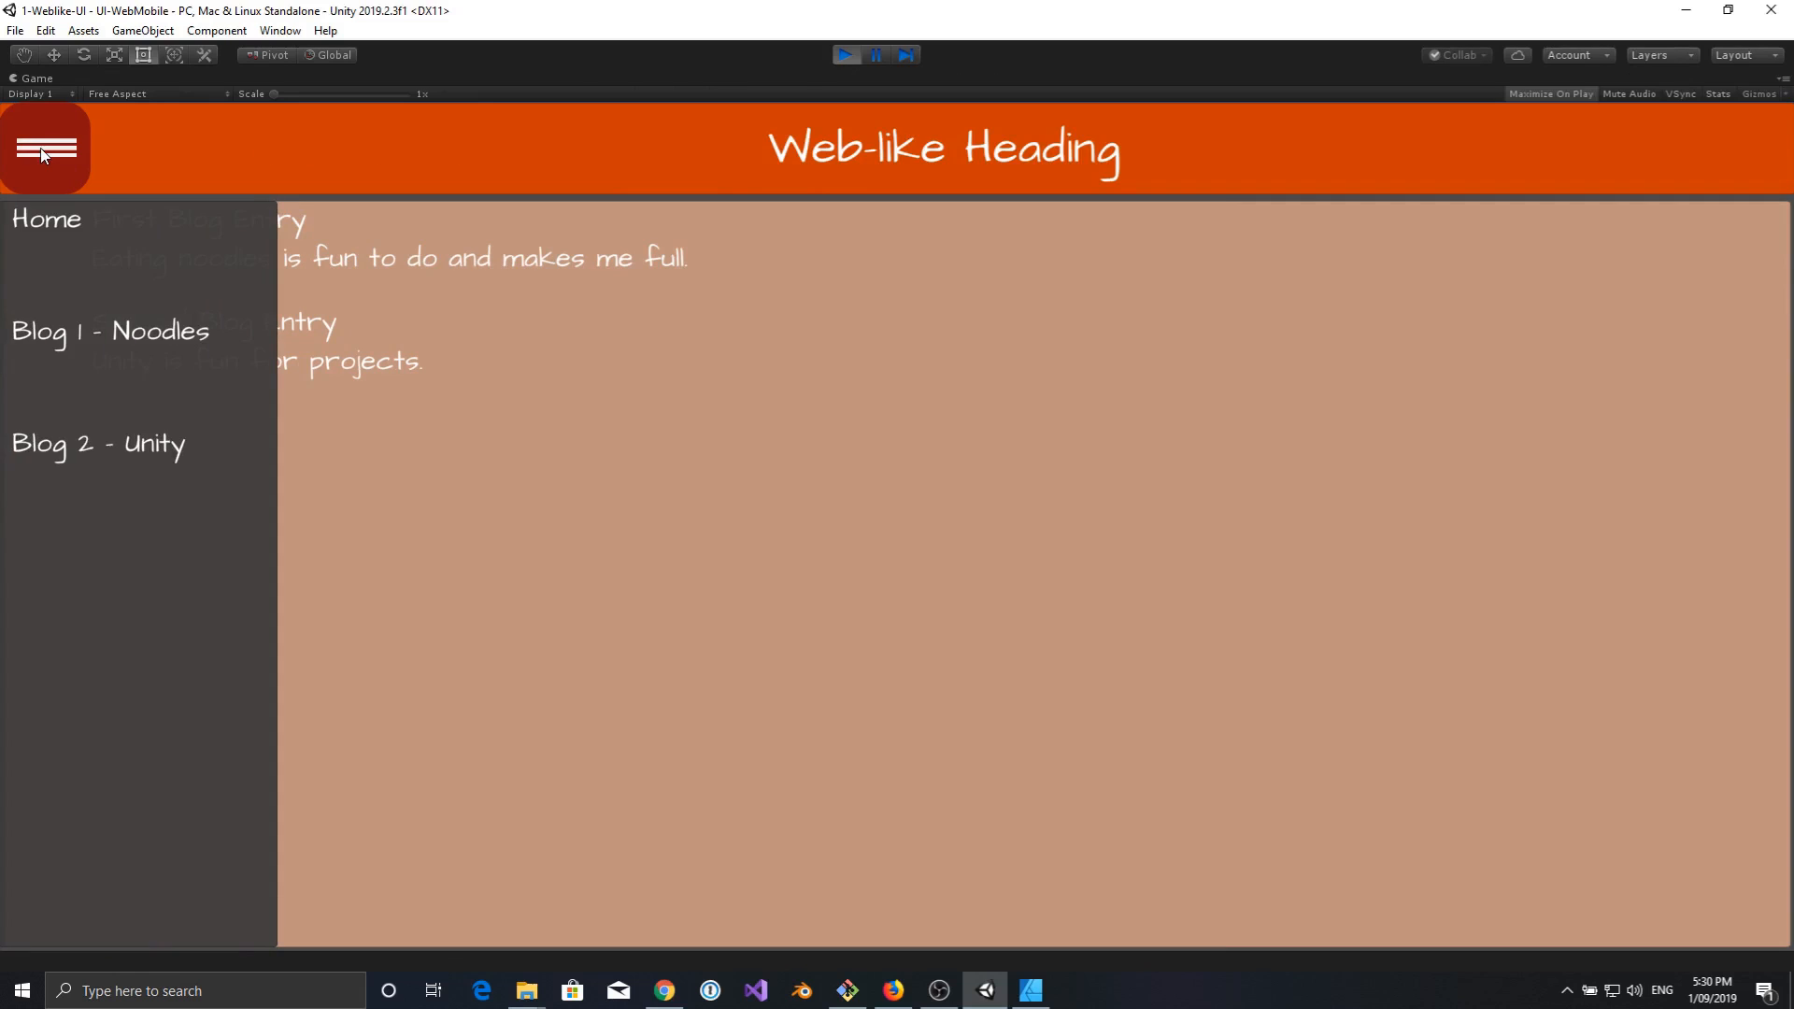
{"action": "left_click", "coordinate": [42, 154]}
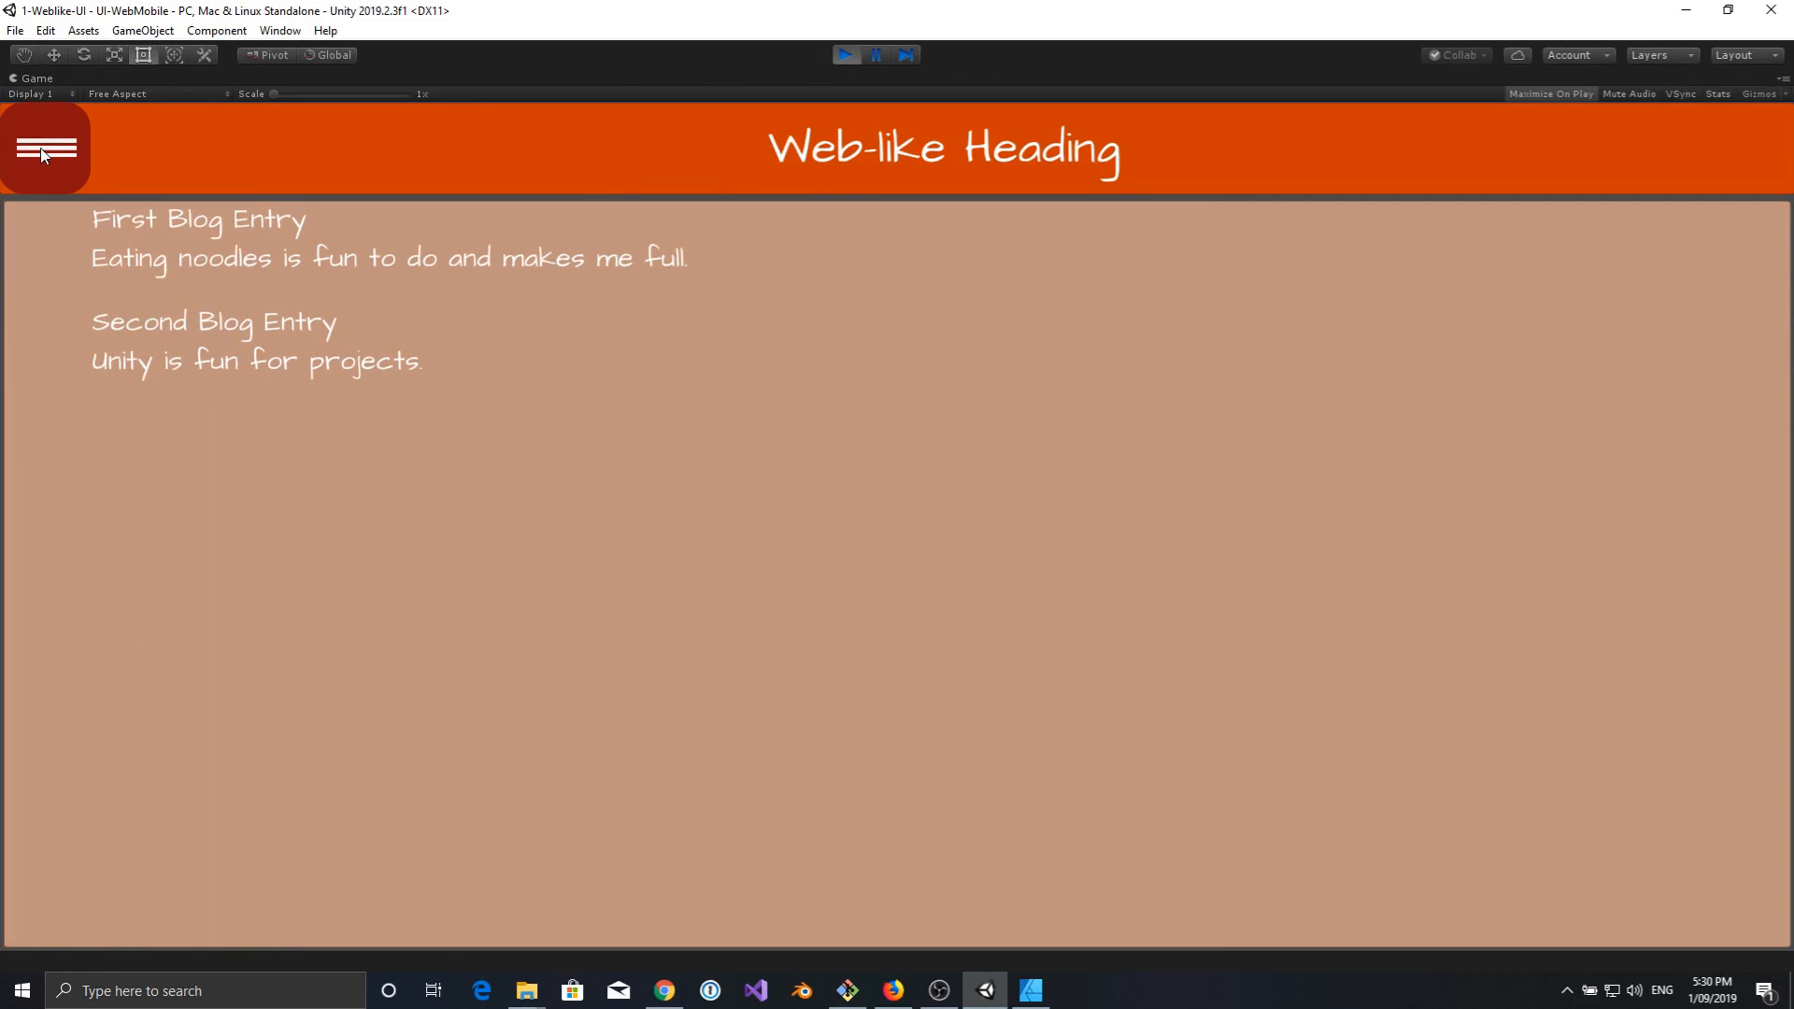
{"action": "left_click", "coordinate": [56, 150]}
{"action": "left_click", "coordinate": [45, 145]}
{"action": "left_click", "coordinate": [73, 159]}
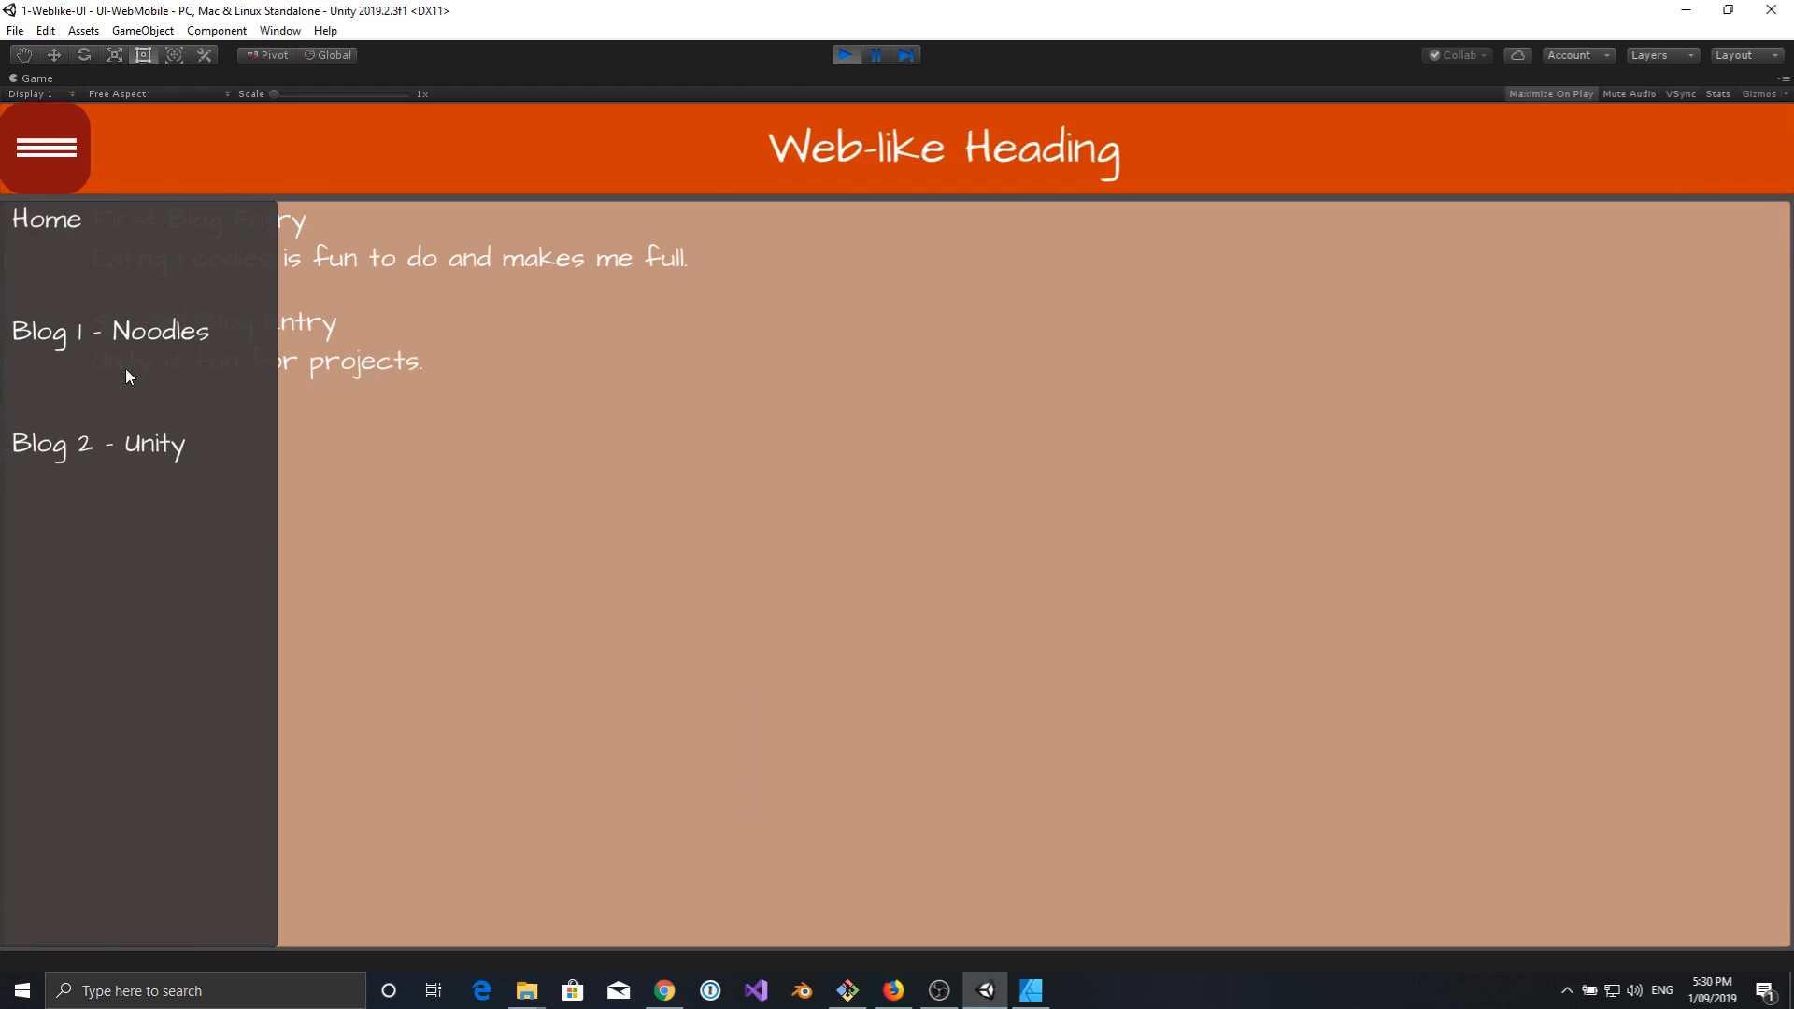
Open Blog 1 - Noodles from the navigation menu and hide the menu before stopping the scene.
{"action": "left_click", "coordinate": [168, 342]}
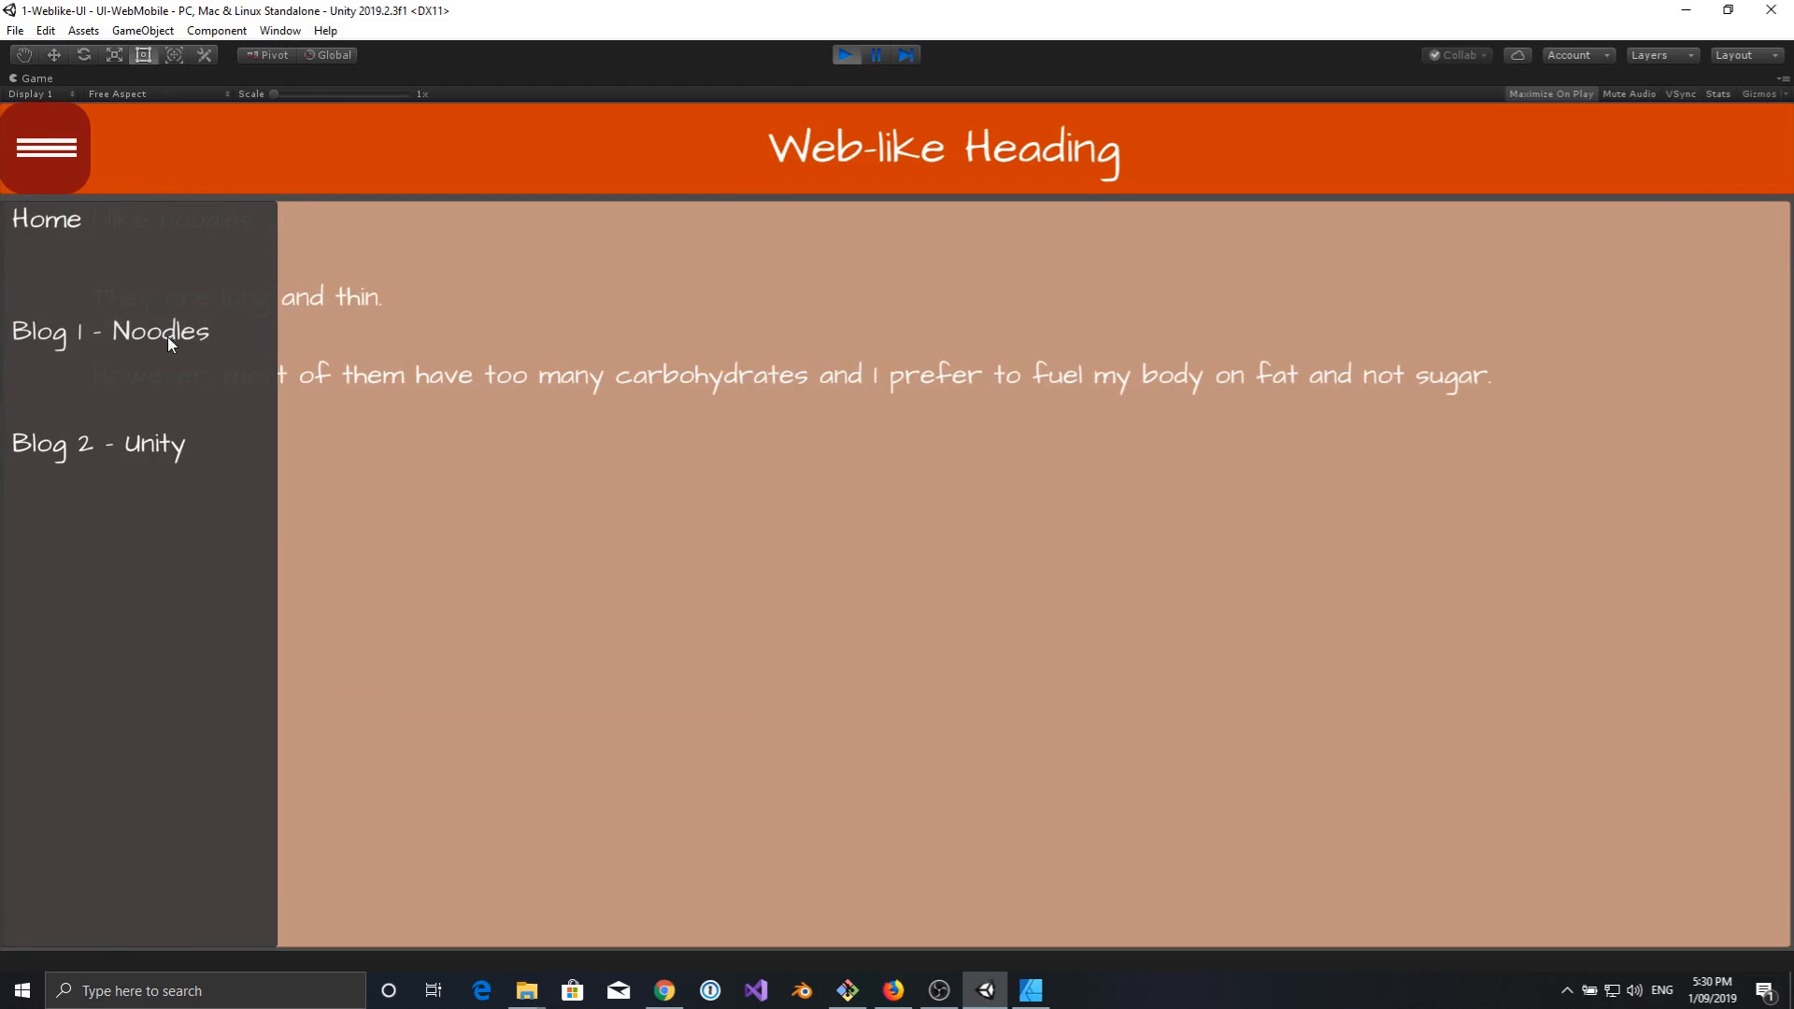
{"action": "left_click", "coordinate": [33, 151]}
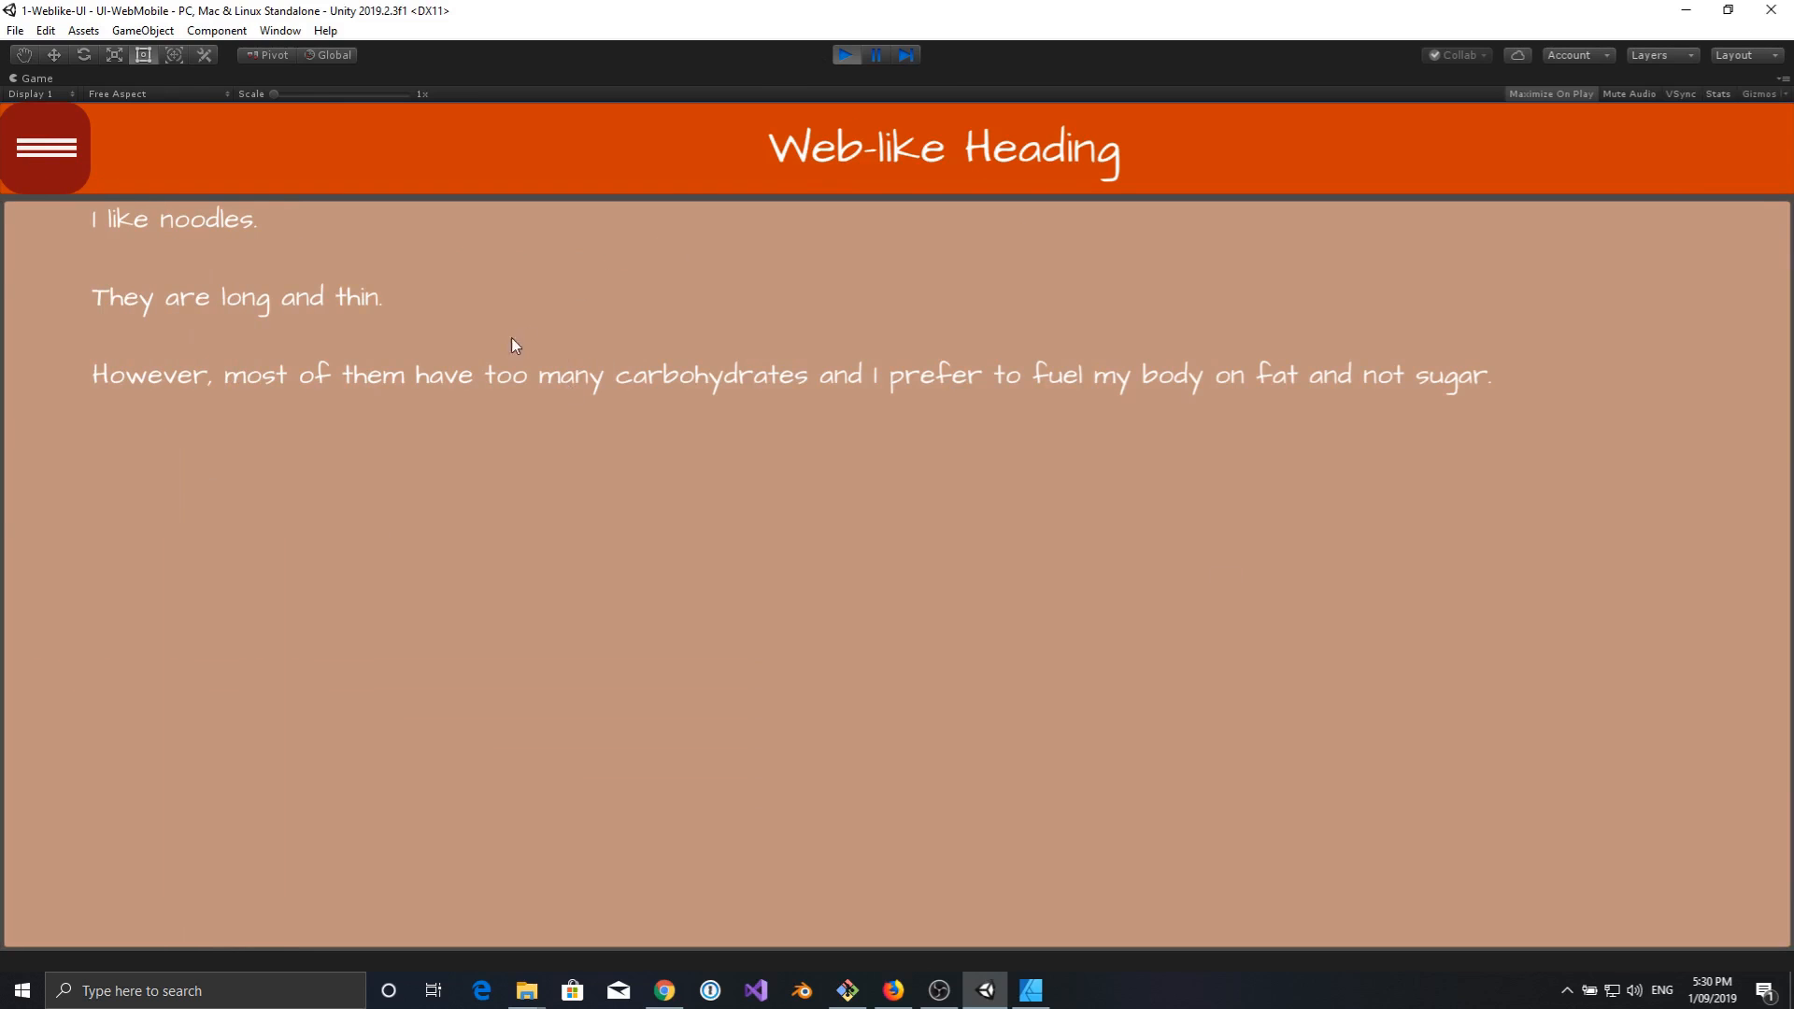
{"action": "left_click", "coordinate": [837, 55]}
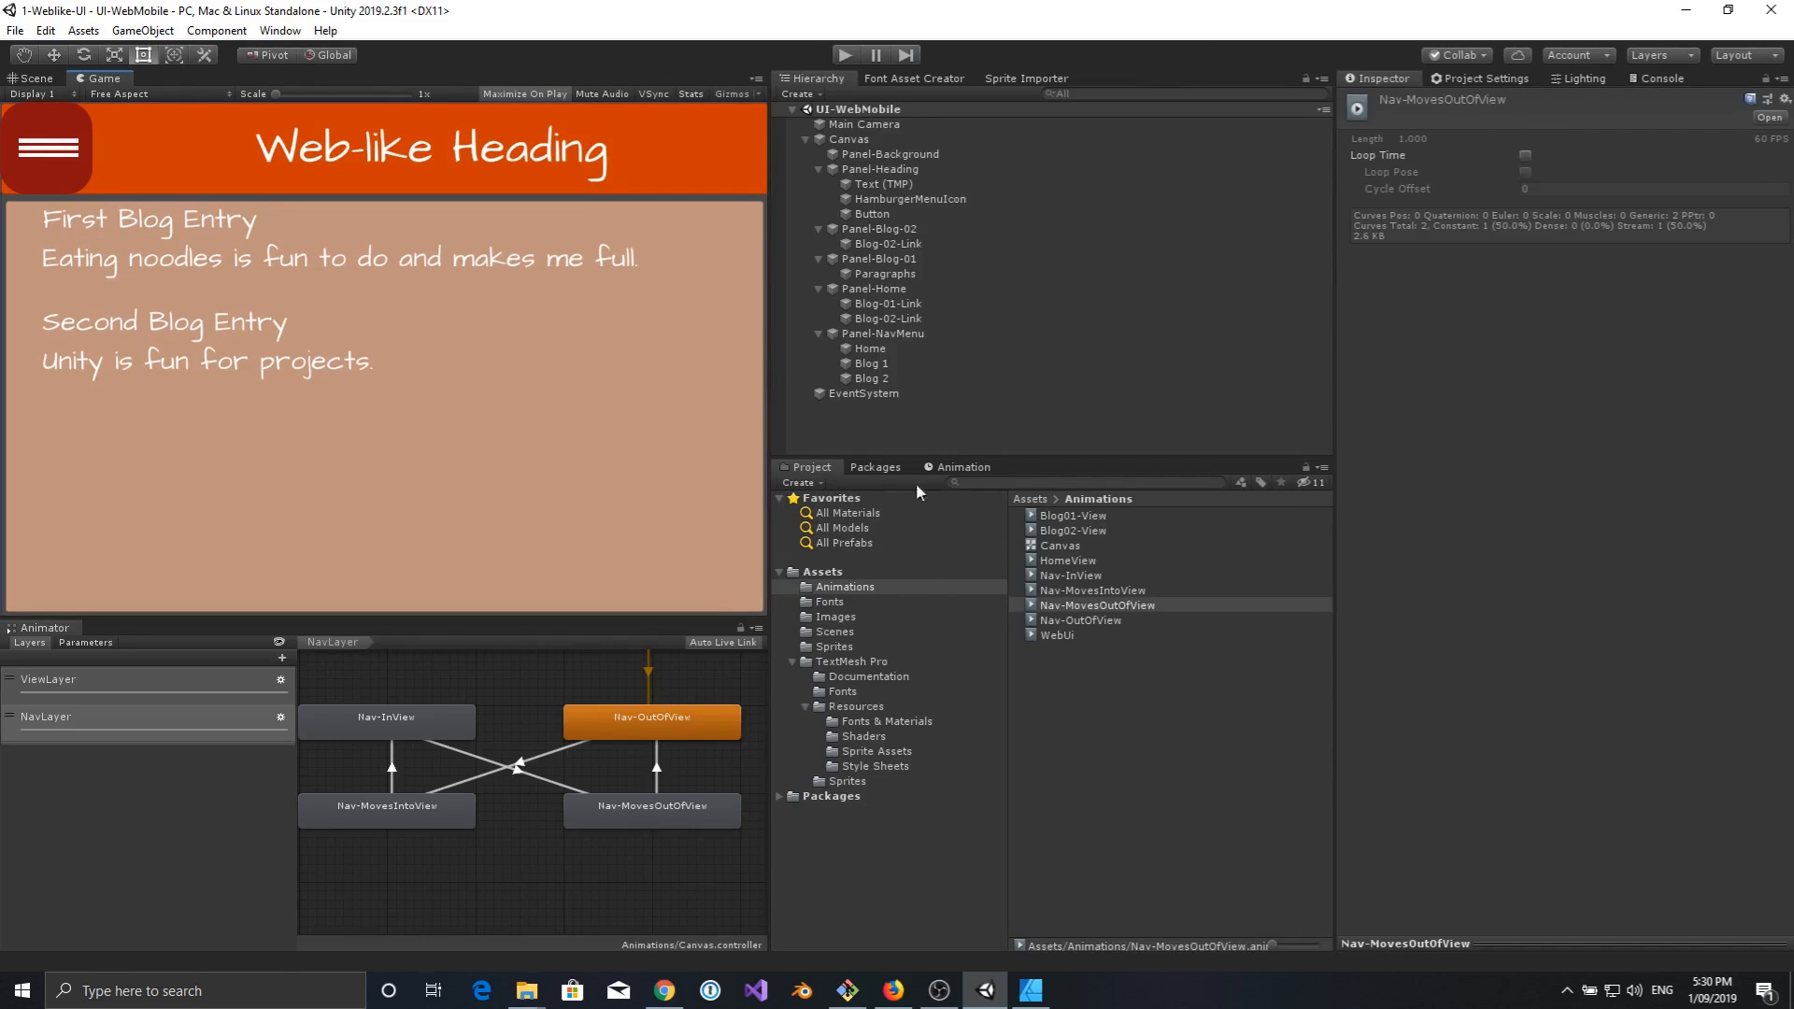
{"action": "left_click", "coordinate": [838, 589]}
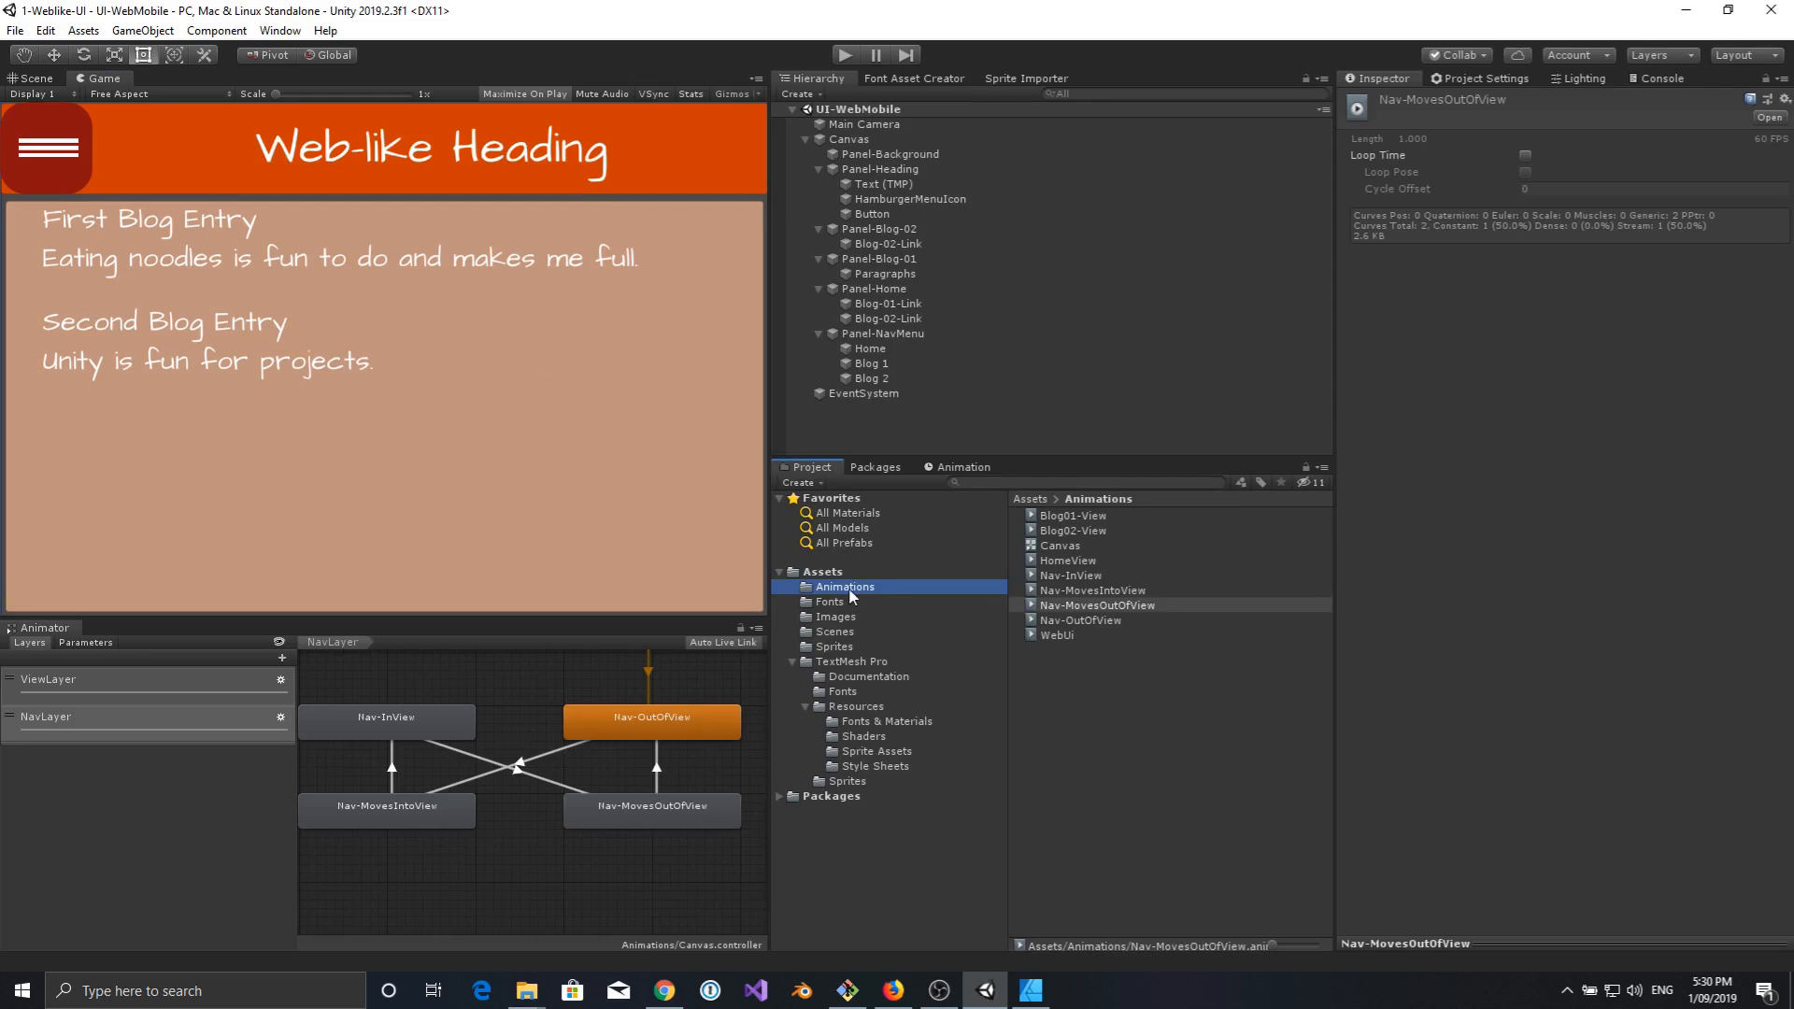
Review the settings of the Nav-MovesOutOfView clip, the Canvas and Panel-Blog-01.
{"action": "left_click", "coordinate": [1068, 607]}
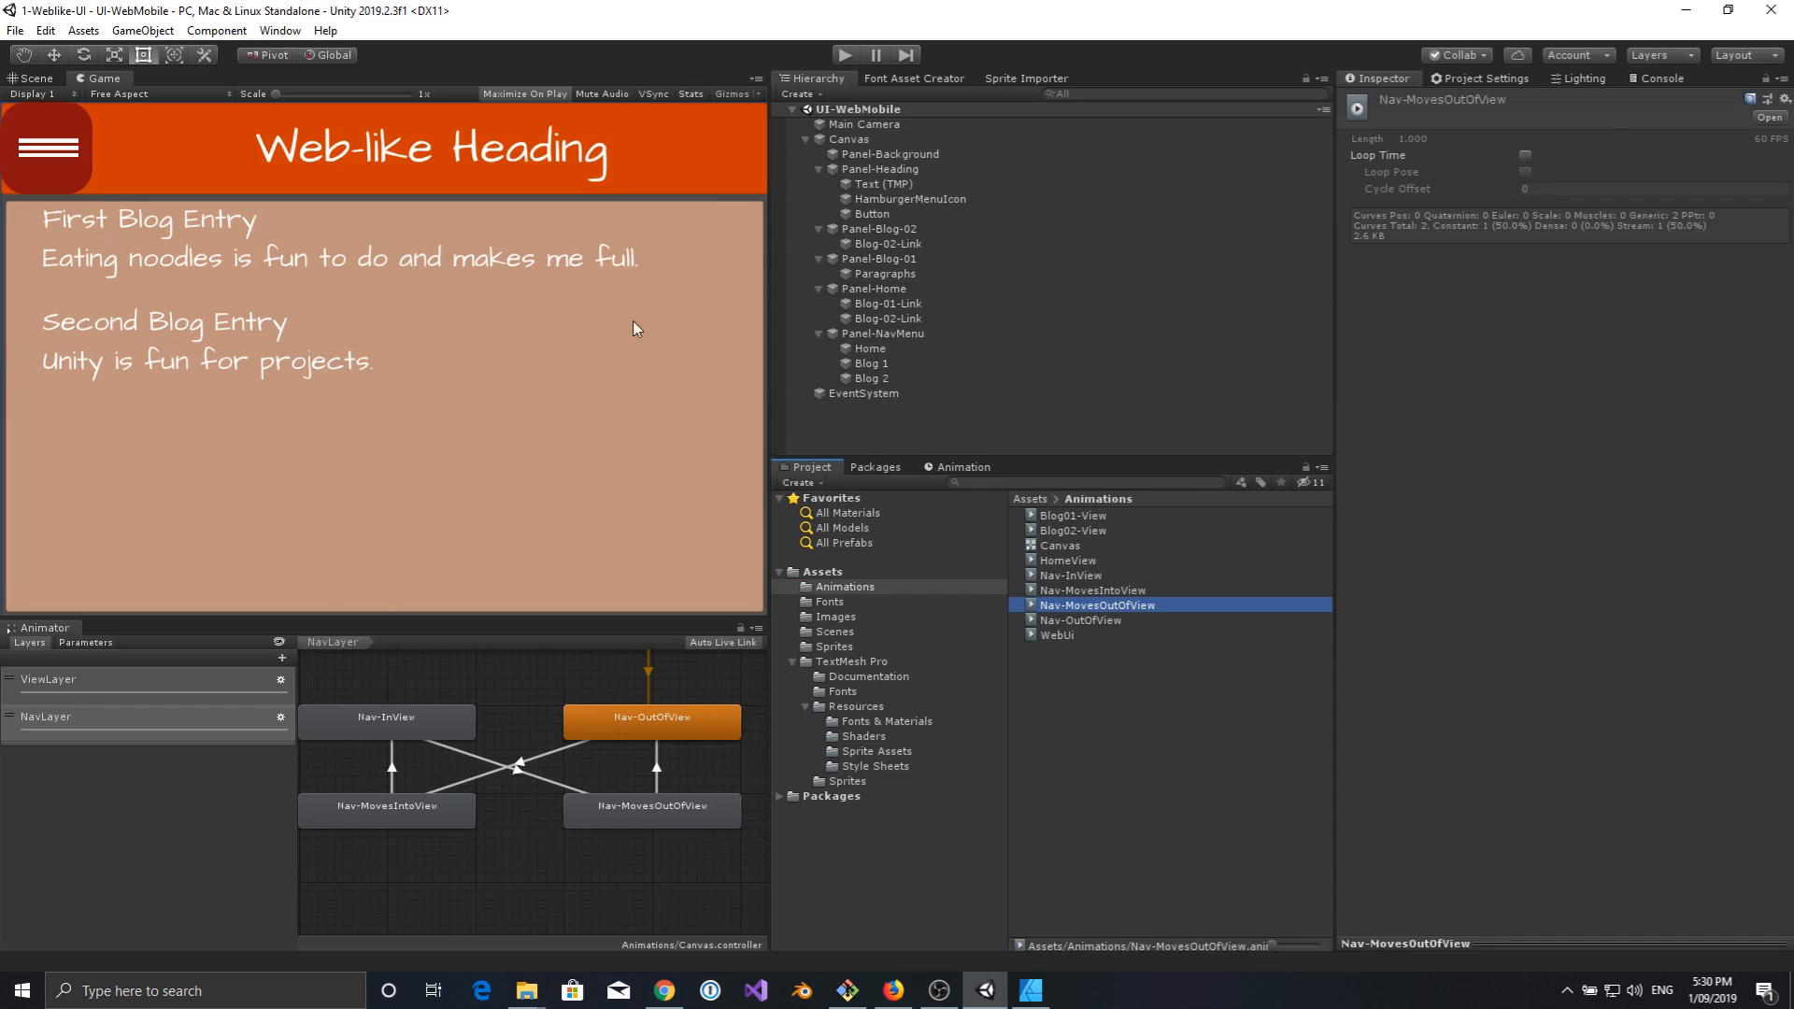
{"action": "left_click", "coordinate": [867, 140]}
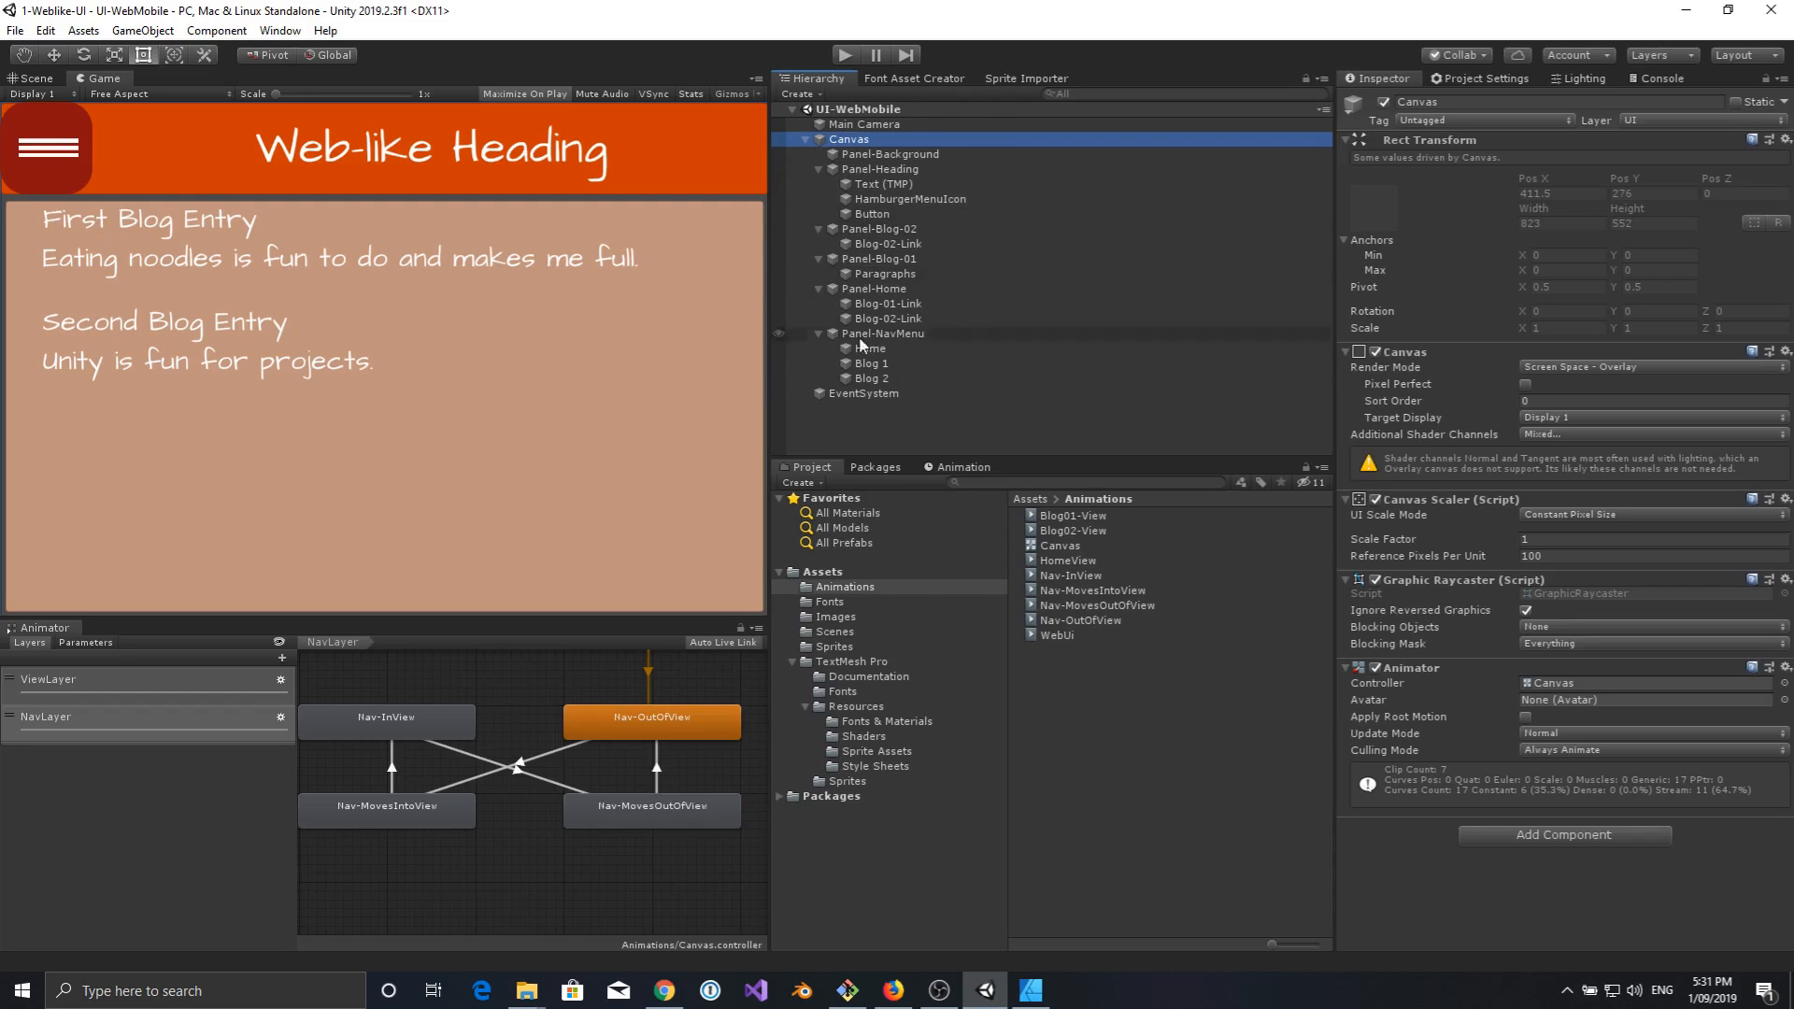
{"action": "left_click", "coordinate": [880, 258]}
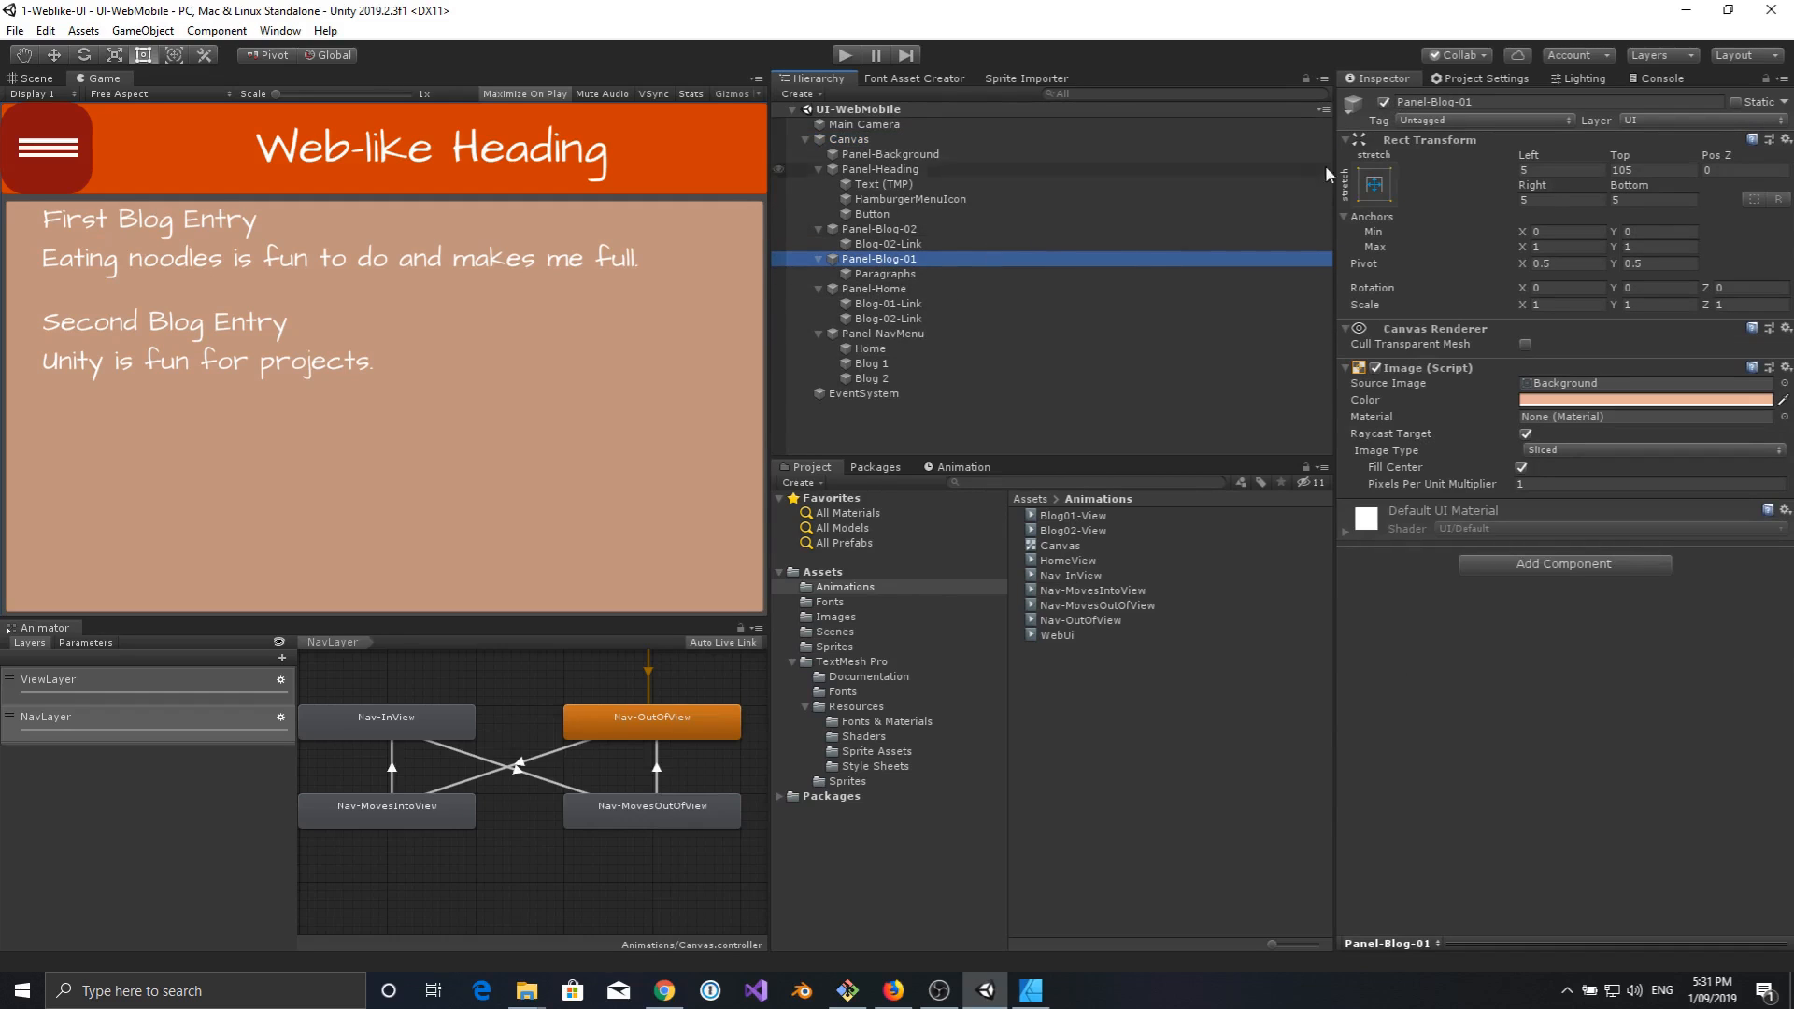
Deactivate Panel-Home and Panel-Blog-01 to expose the panels beneath them.
{"action": "left_click", "coordinate": [873, 290]}
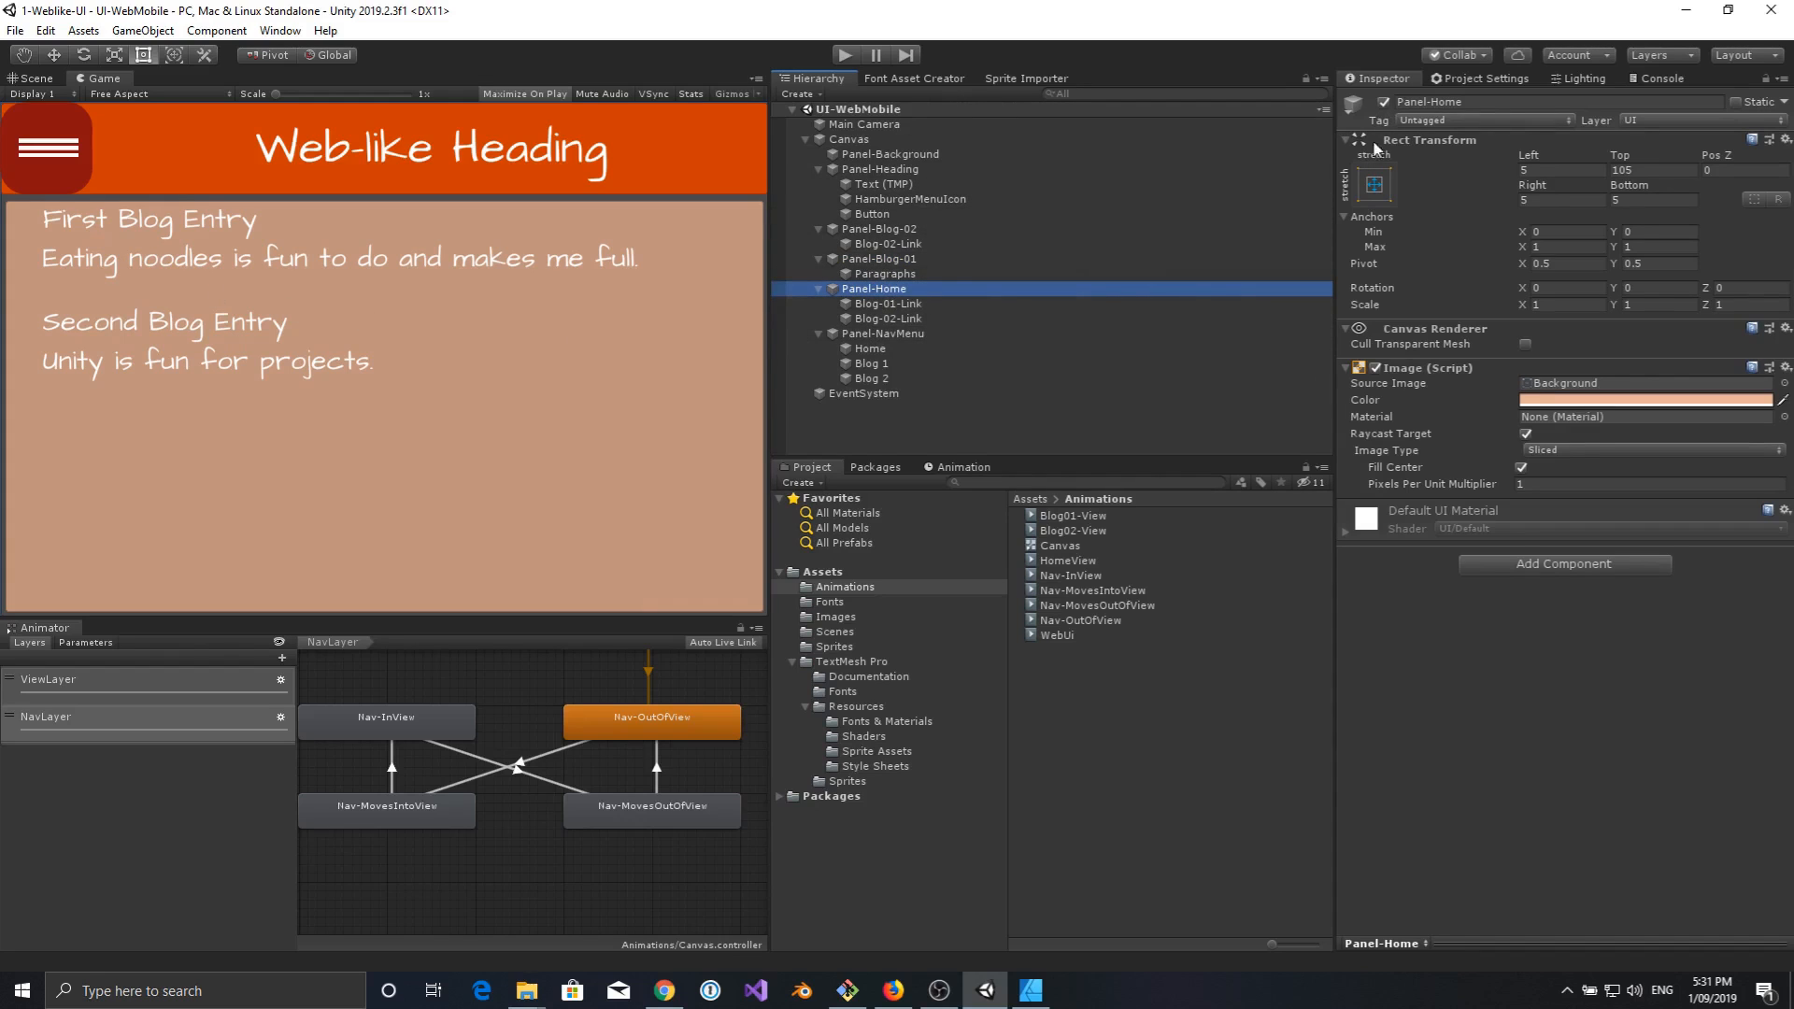
{"action": "left_click", "coordinate": [1384, 102]}
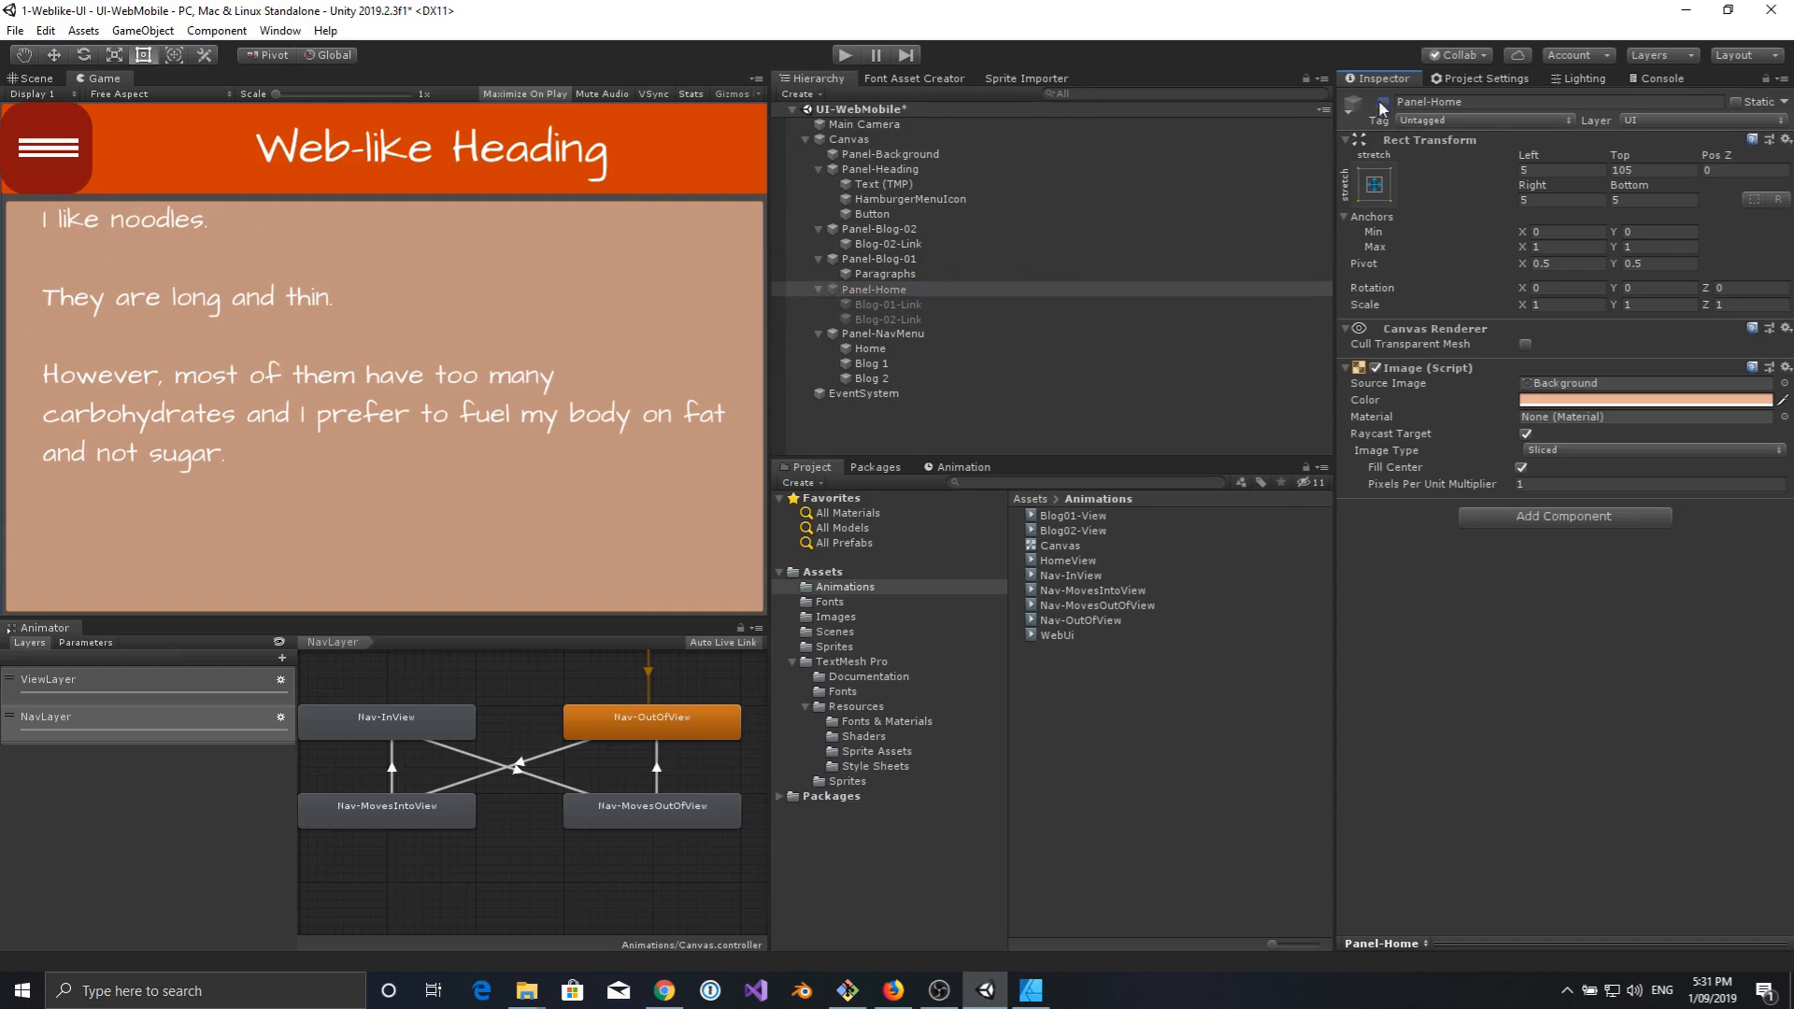
{"action": "left_click", "coordinate": [878, 258]}
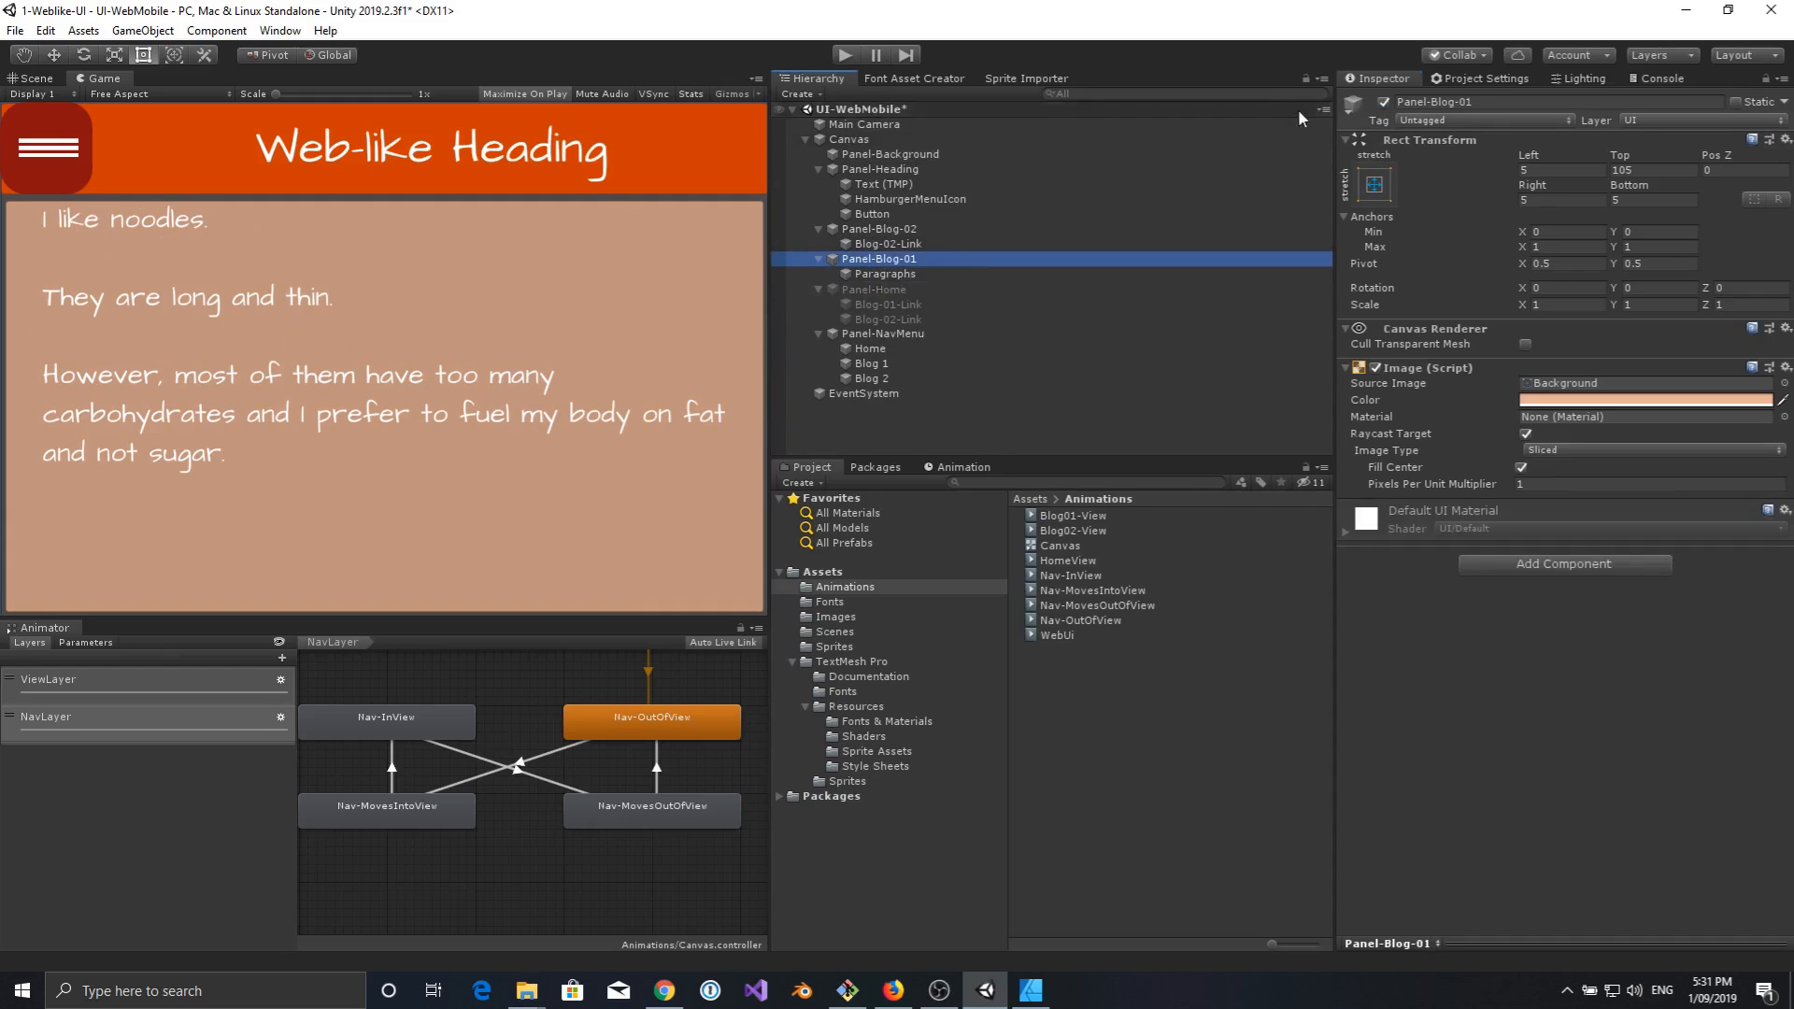
{"action": "left_click", "coordinate": [1385, 102]}
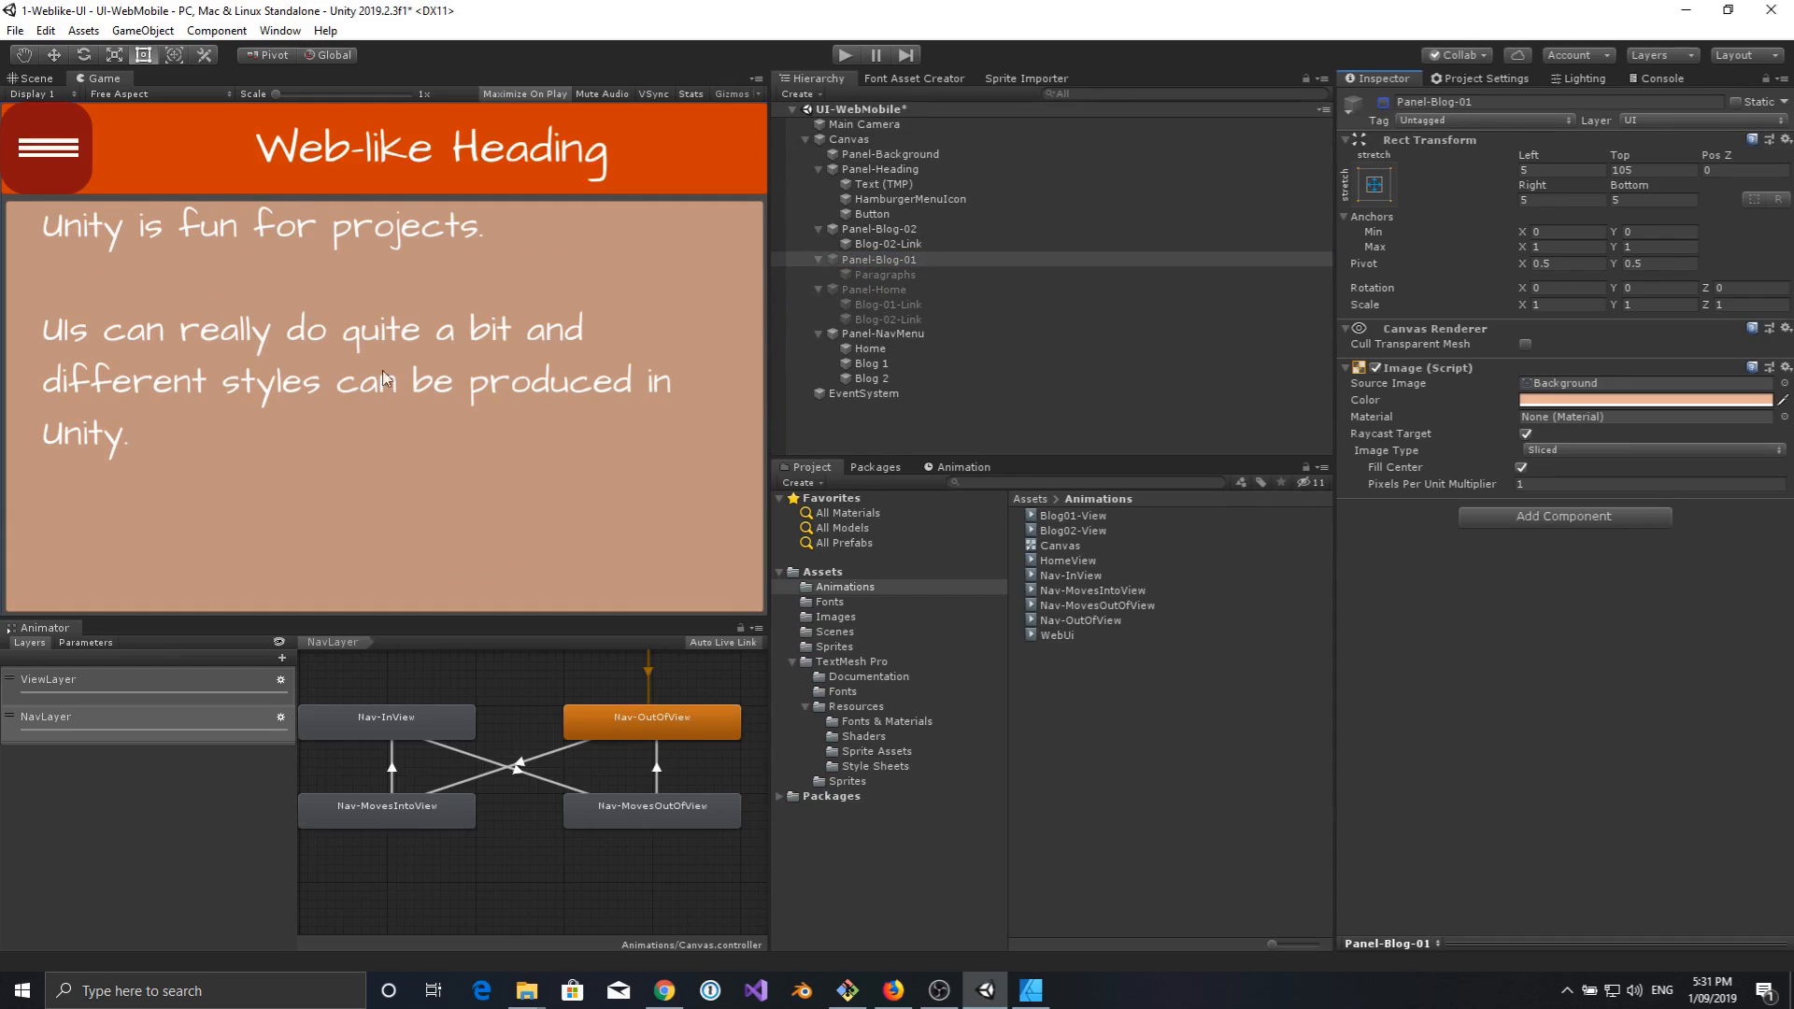
Reactivate Panel-Blog-01 and Panel-Home so the home panel covers the blog panels.
{"action": "left_click", "coordinate": [901, 260]}
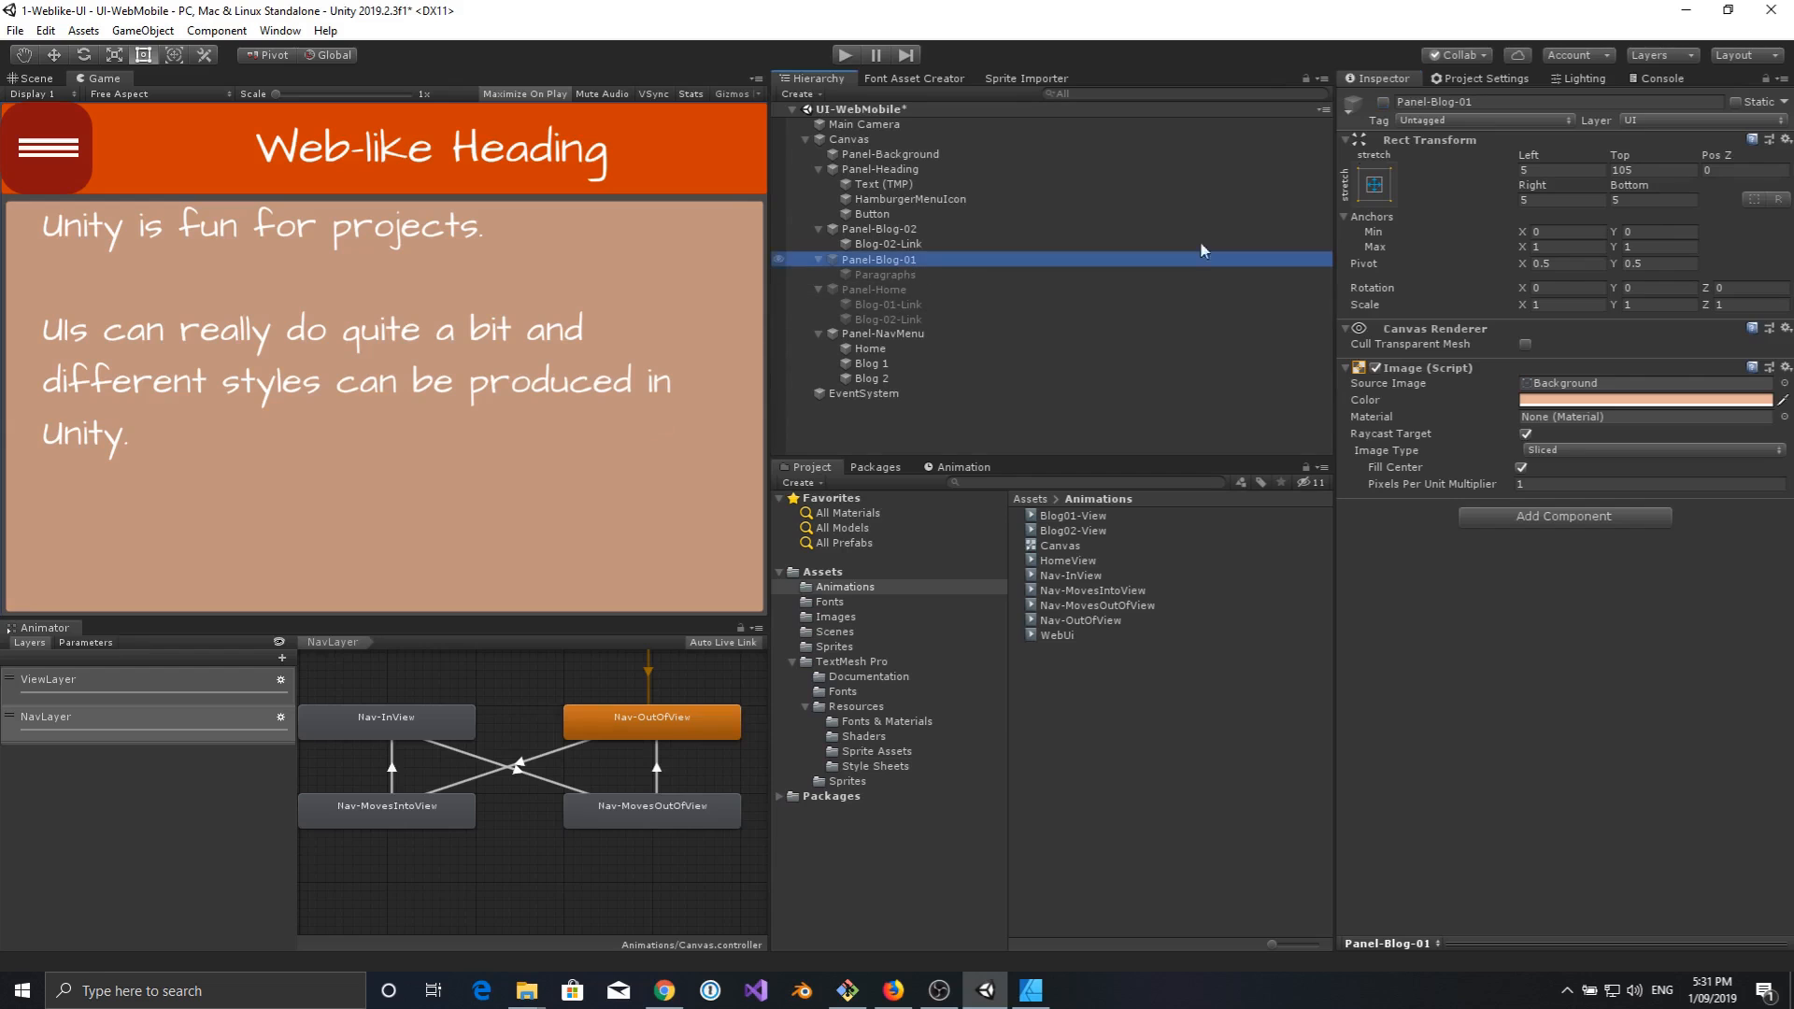
{"action": "left_click", "coordinate": [1384, 100]}
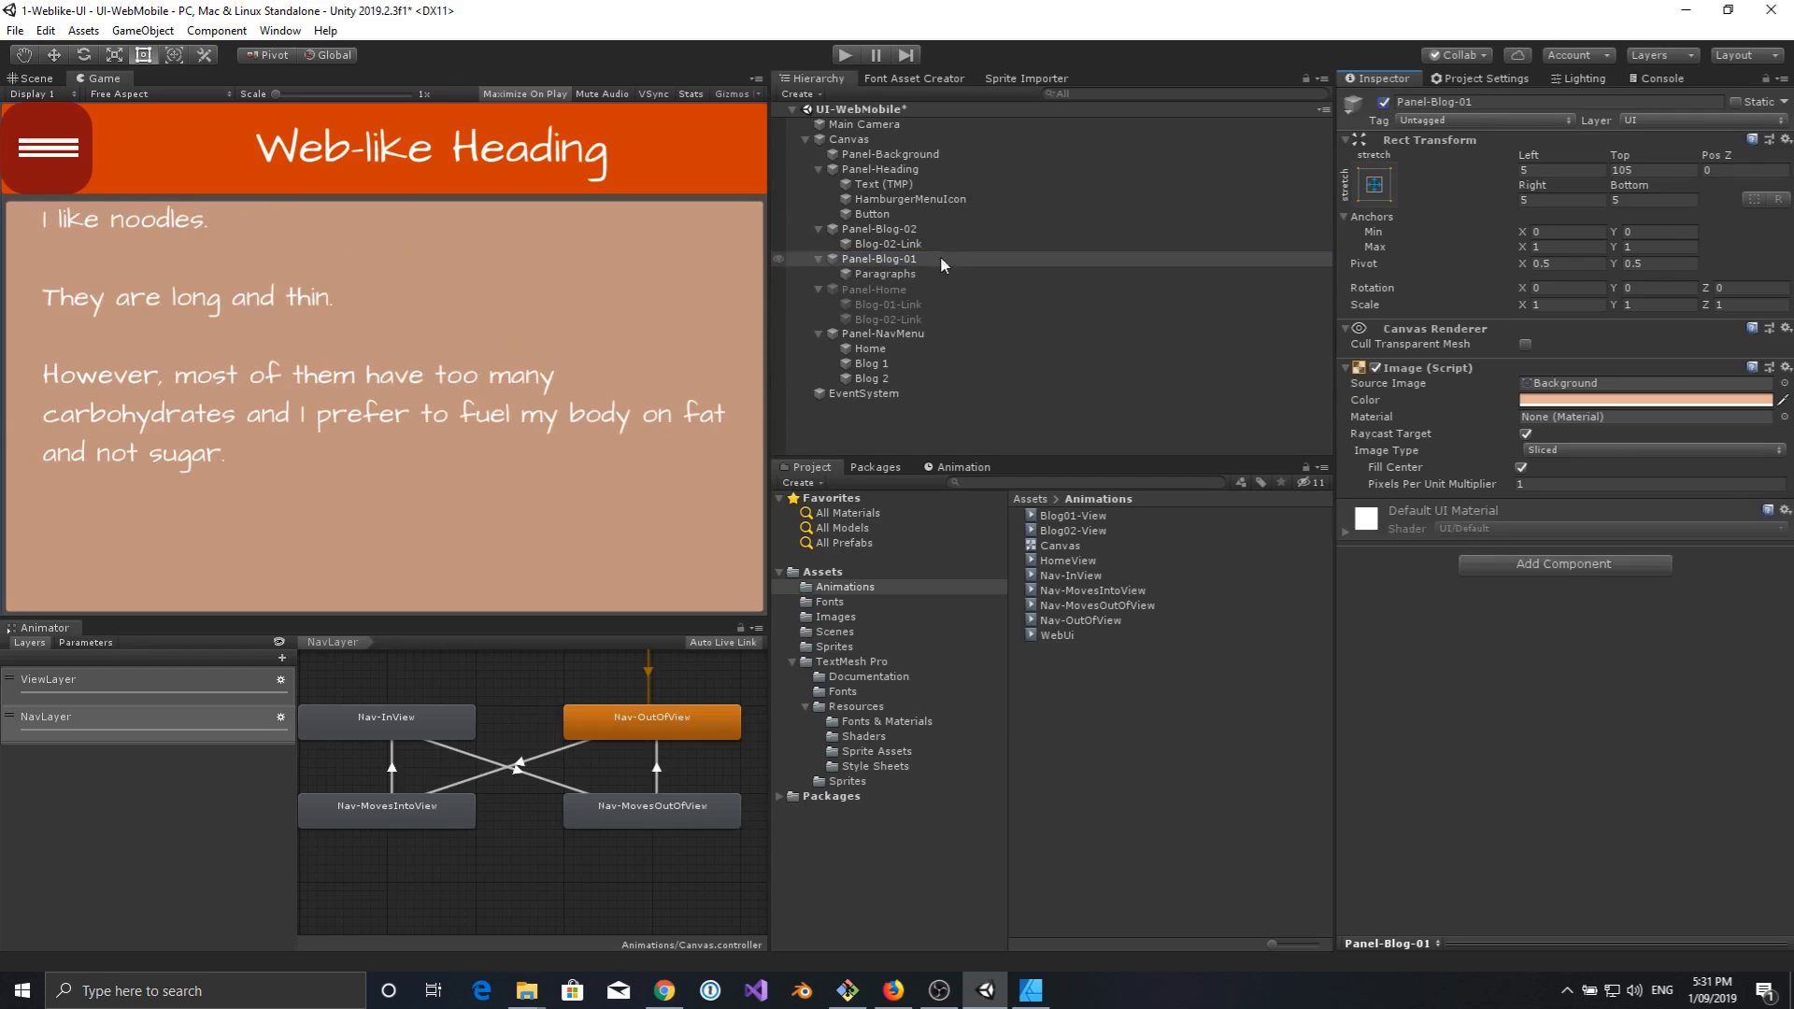
{"action": "left_click", "coordinate": [866, 290]}
{"action": "left_click", "coordinate": [1387, 100]}
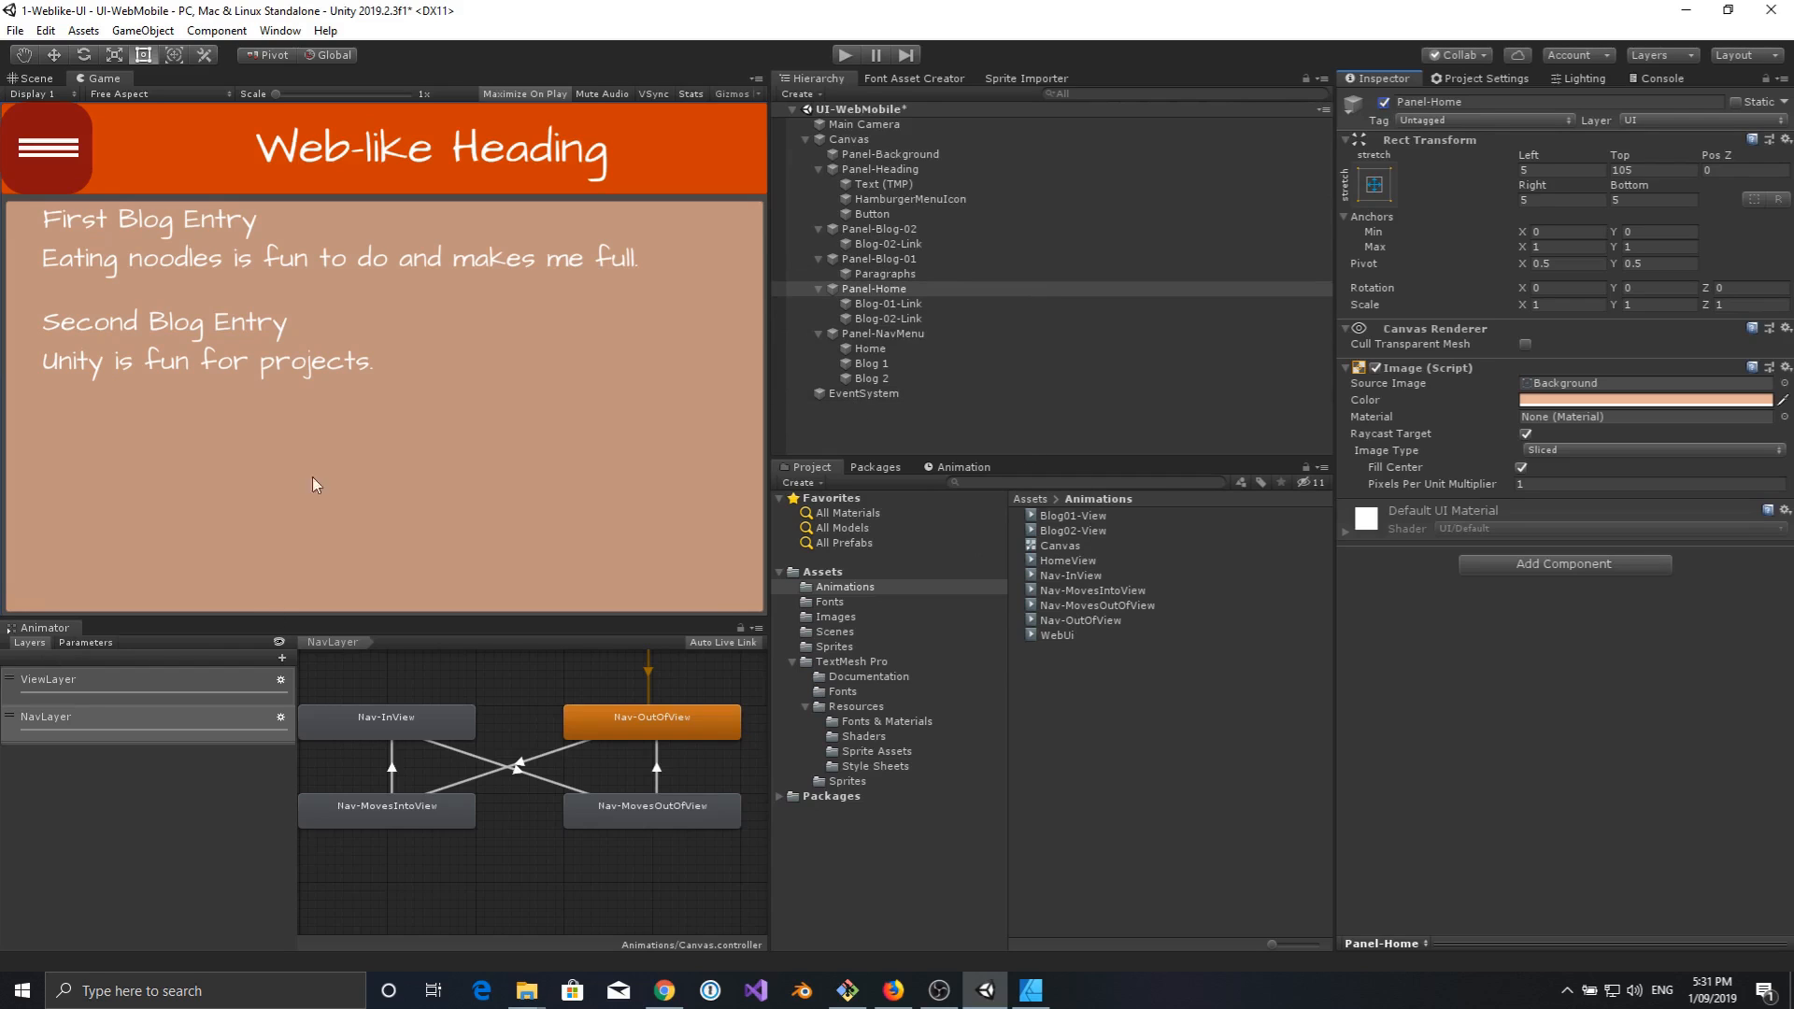
Compare the panel visibility keyframes of the HomeView and Blog01-View clips.
{"action": "left_click", "coordinate": [957, 467]}
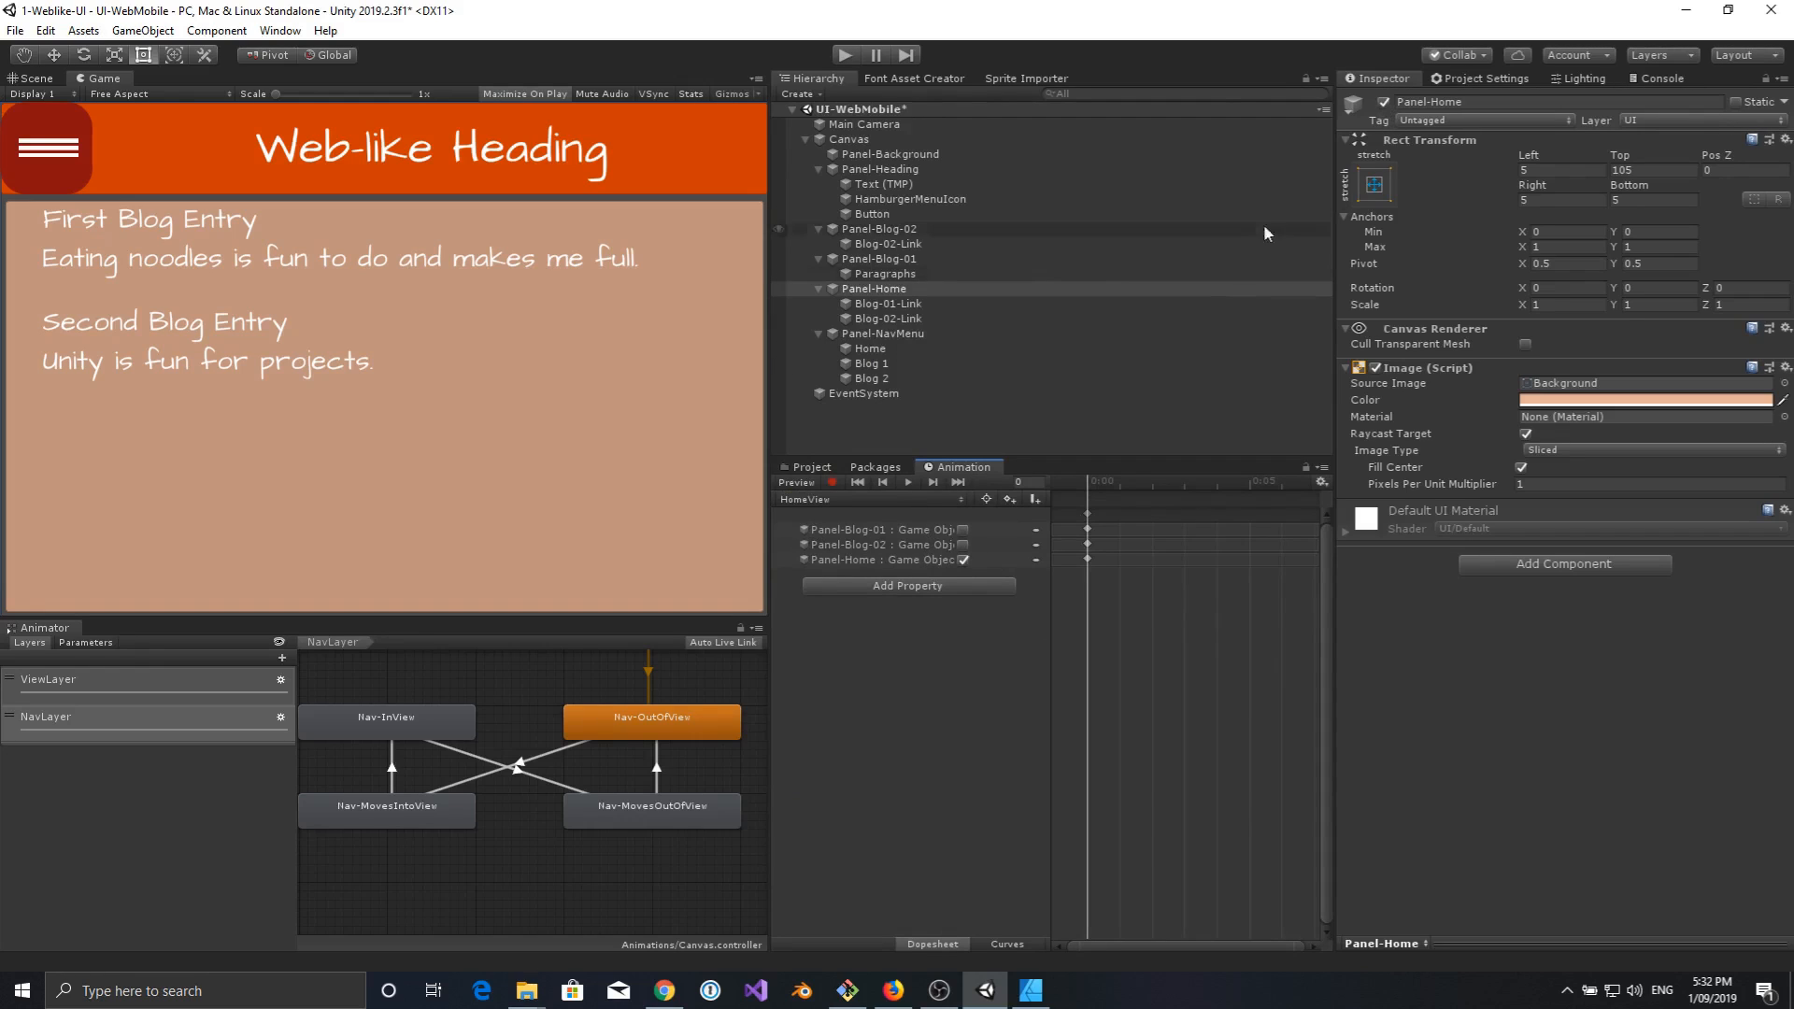
{"action": "left_click", "coordinate": [866, 500]}
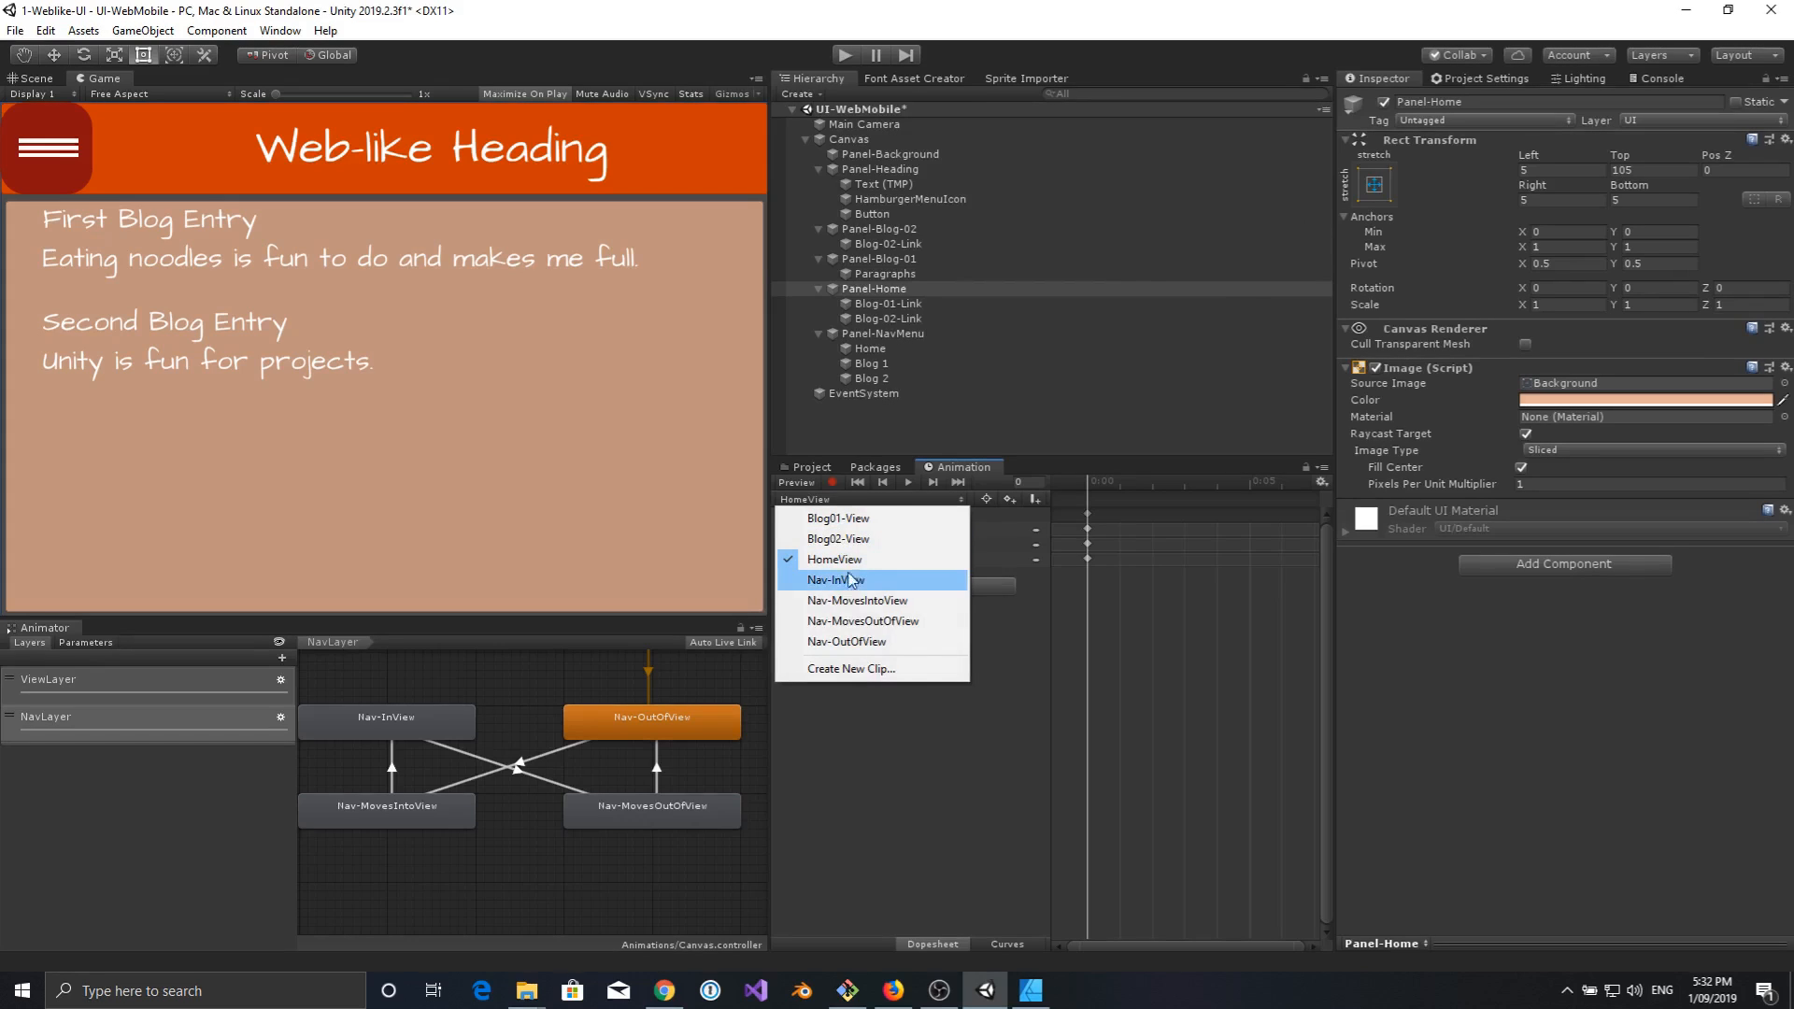
{"action": "left_click", "coordinate": [848, 519]}
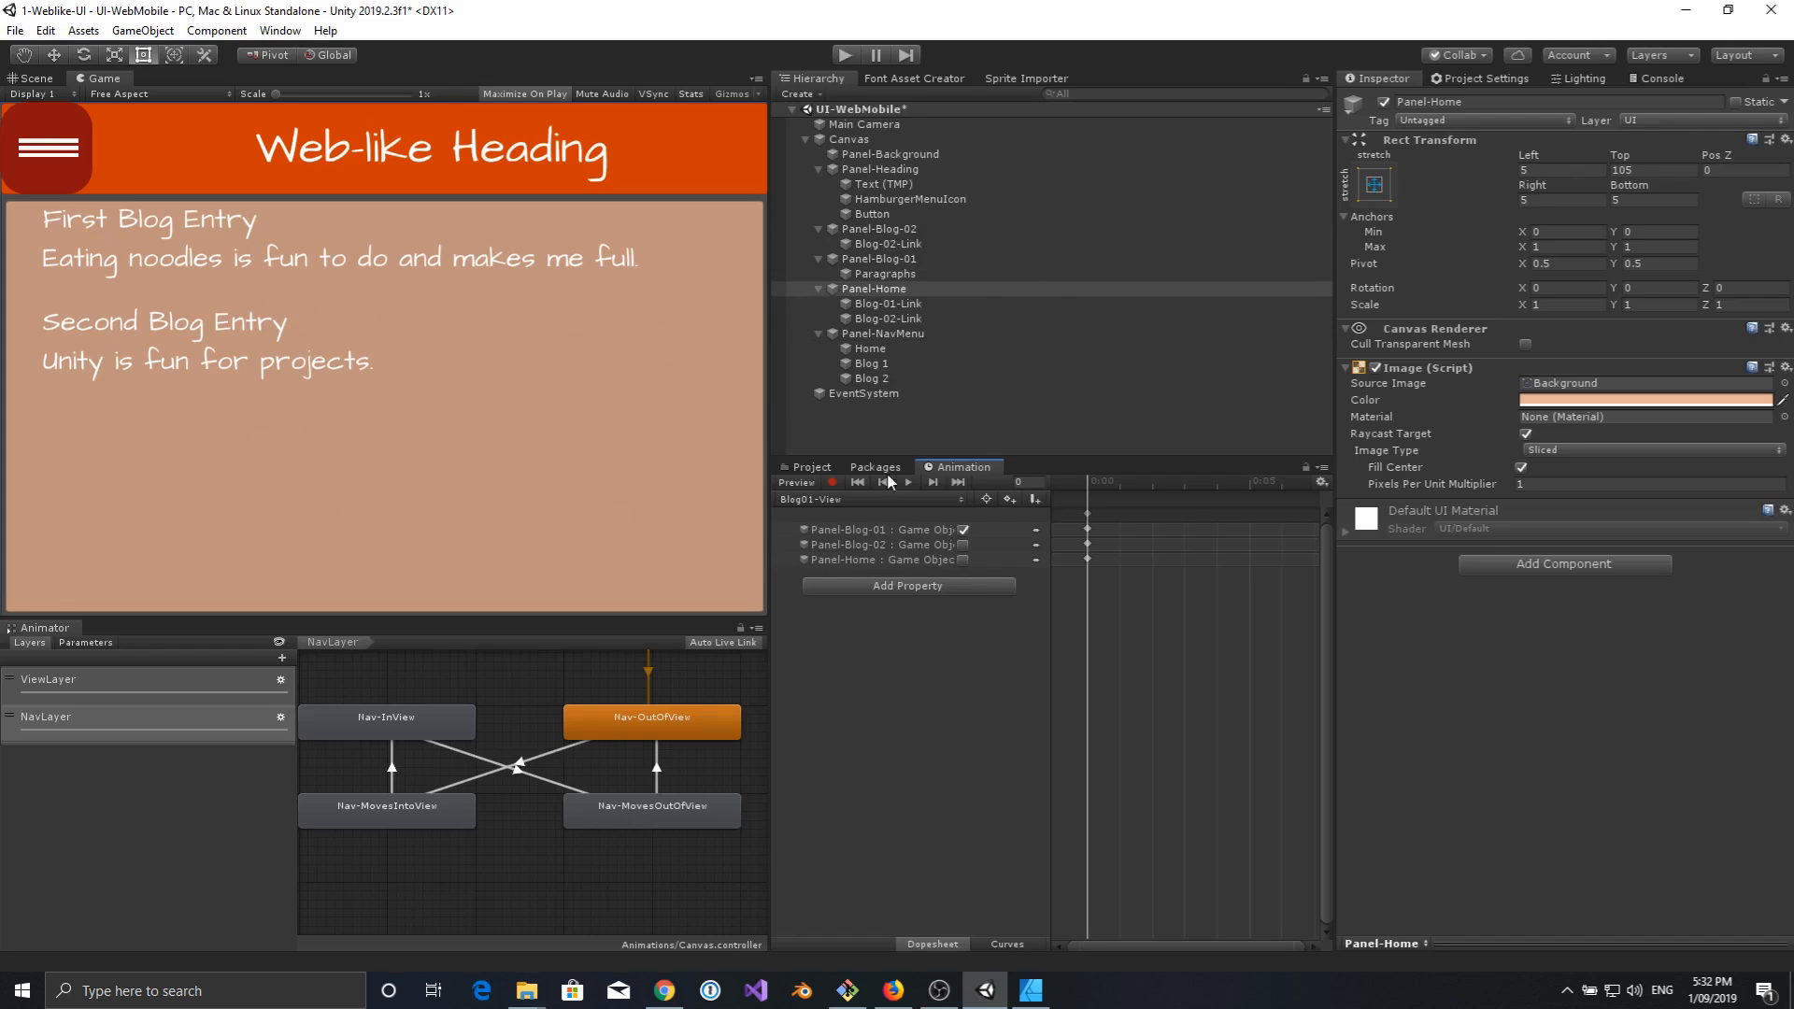
Inspect the Anchored Position keyframes of the Nav-MovesIntoView clip and scrub its timeline to frame 58.
{"action": "left_click", "coordinate": [869, 499]}
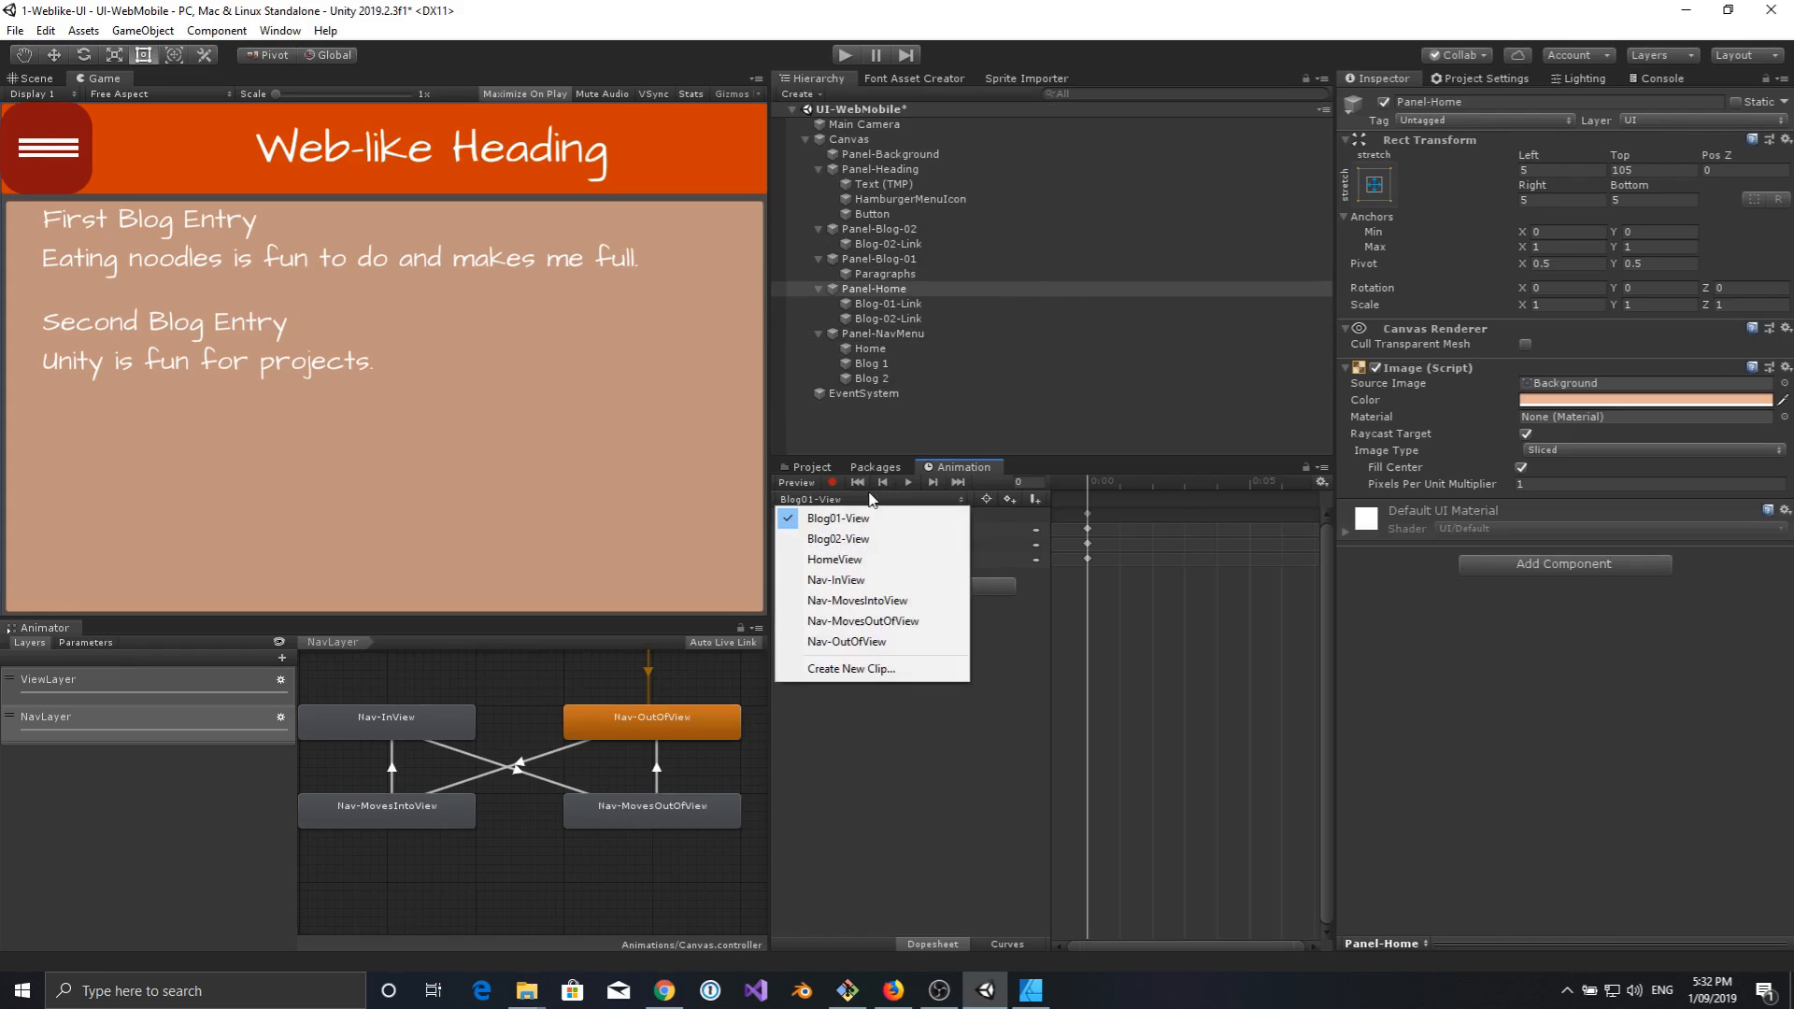
{"action": "left_click", "coordinate": [869, 601]}
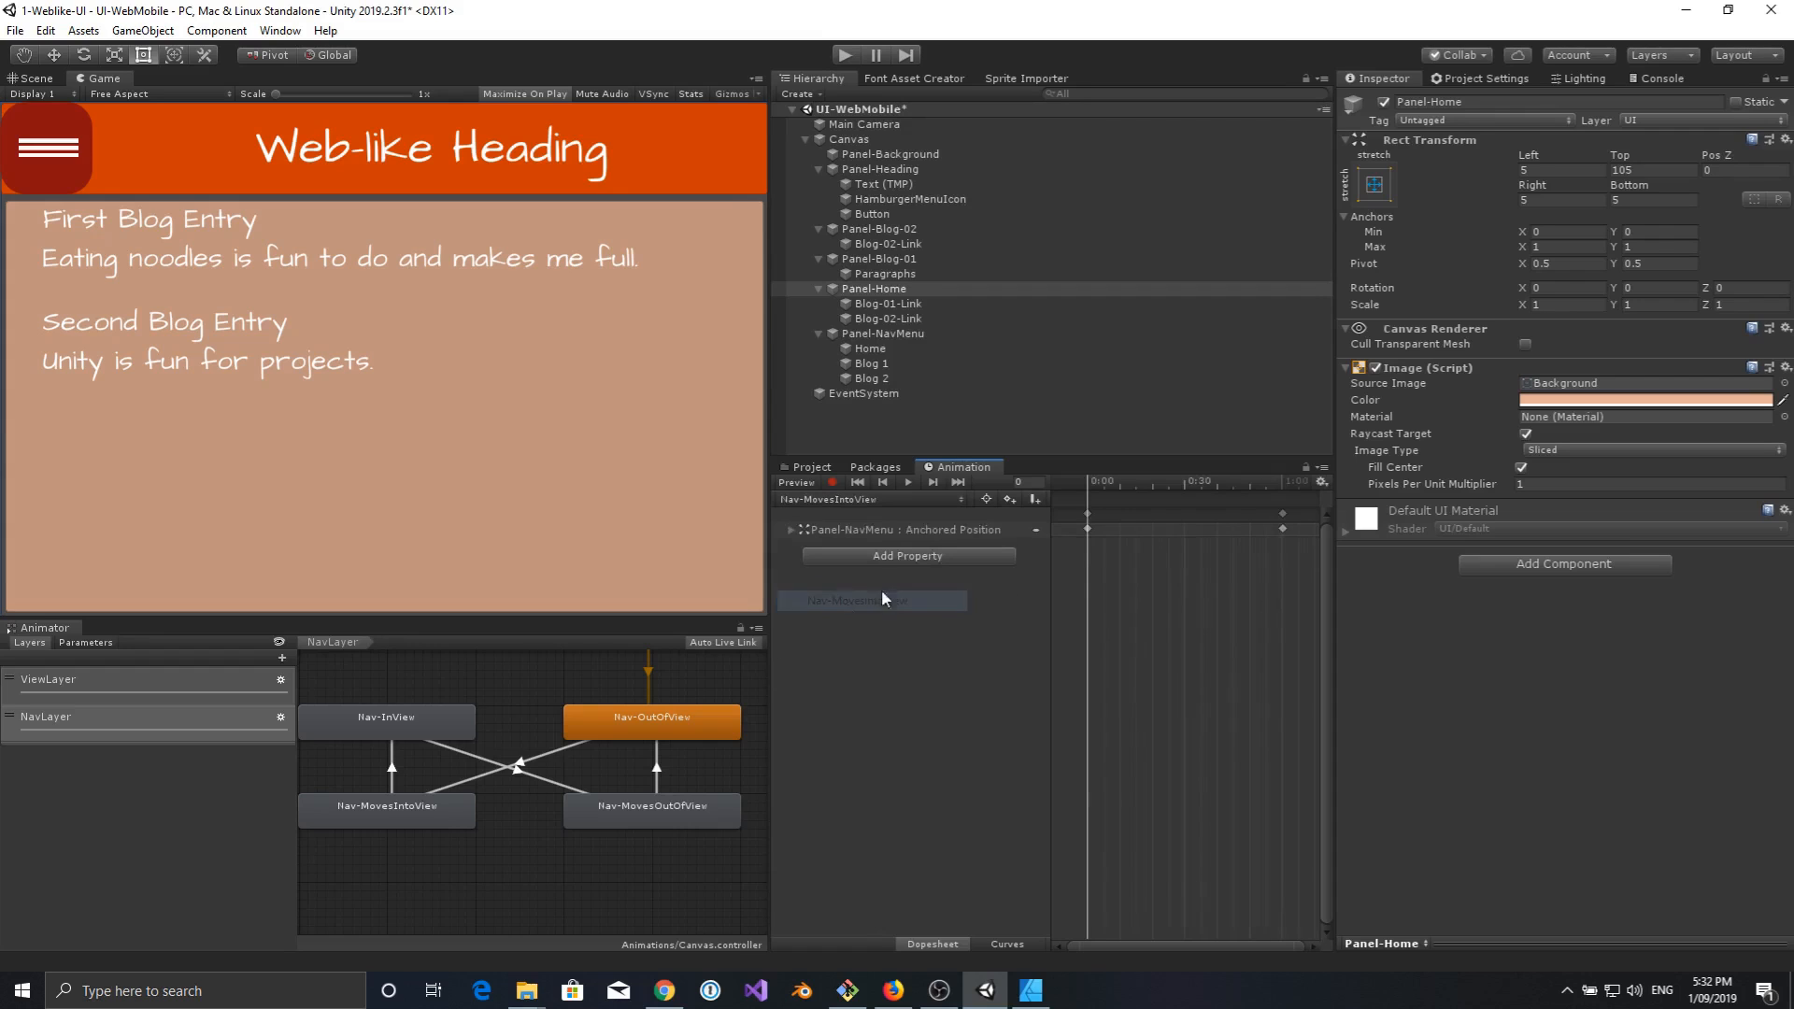
{"action": "left_click", "coordinate": [789, 530]}
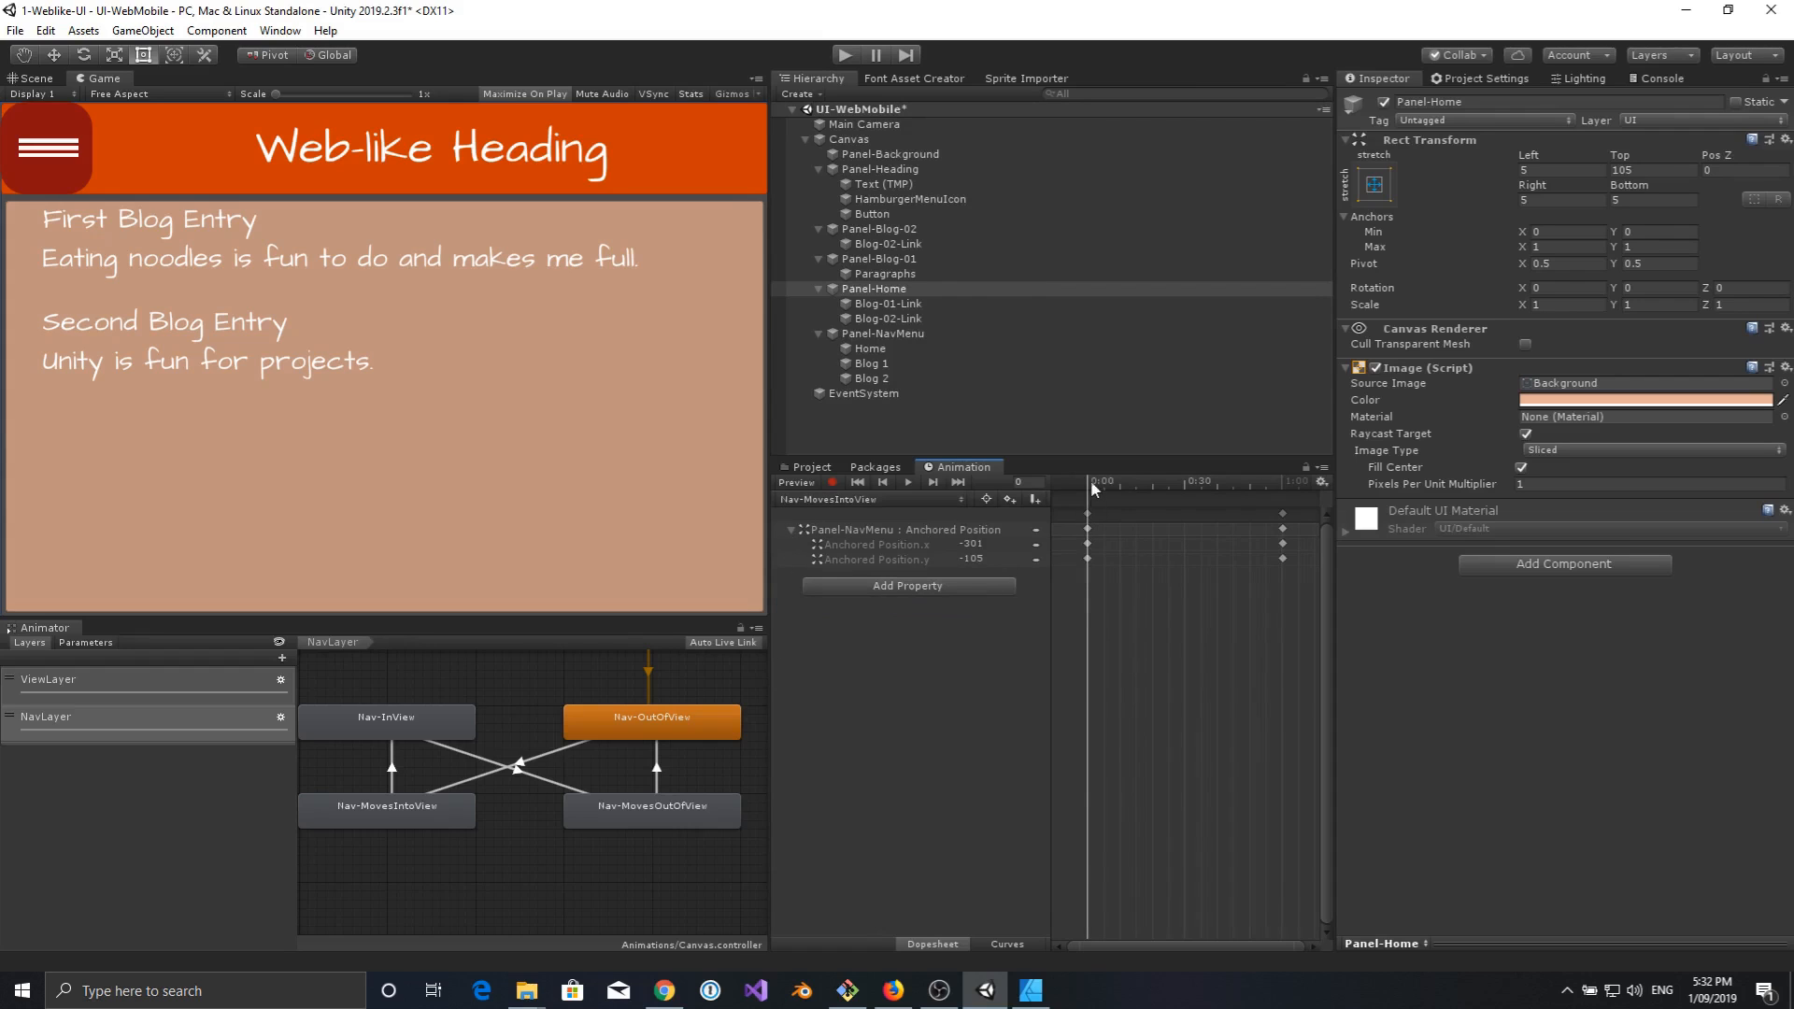
{"action": "left_click_drag", "start_coordinate": [1091, 479], "coordinate": [1279, 471]}
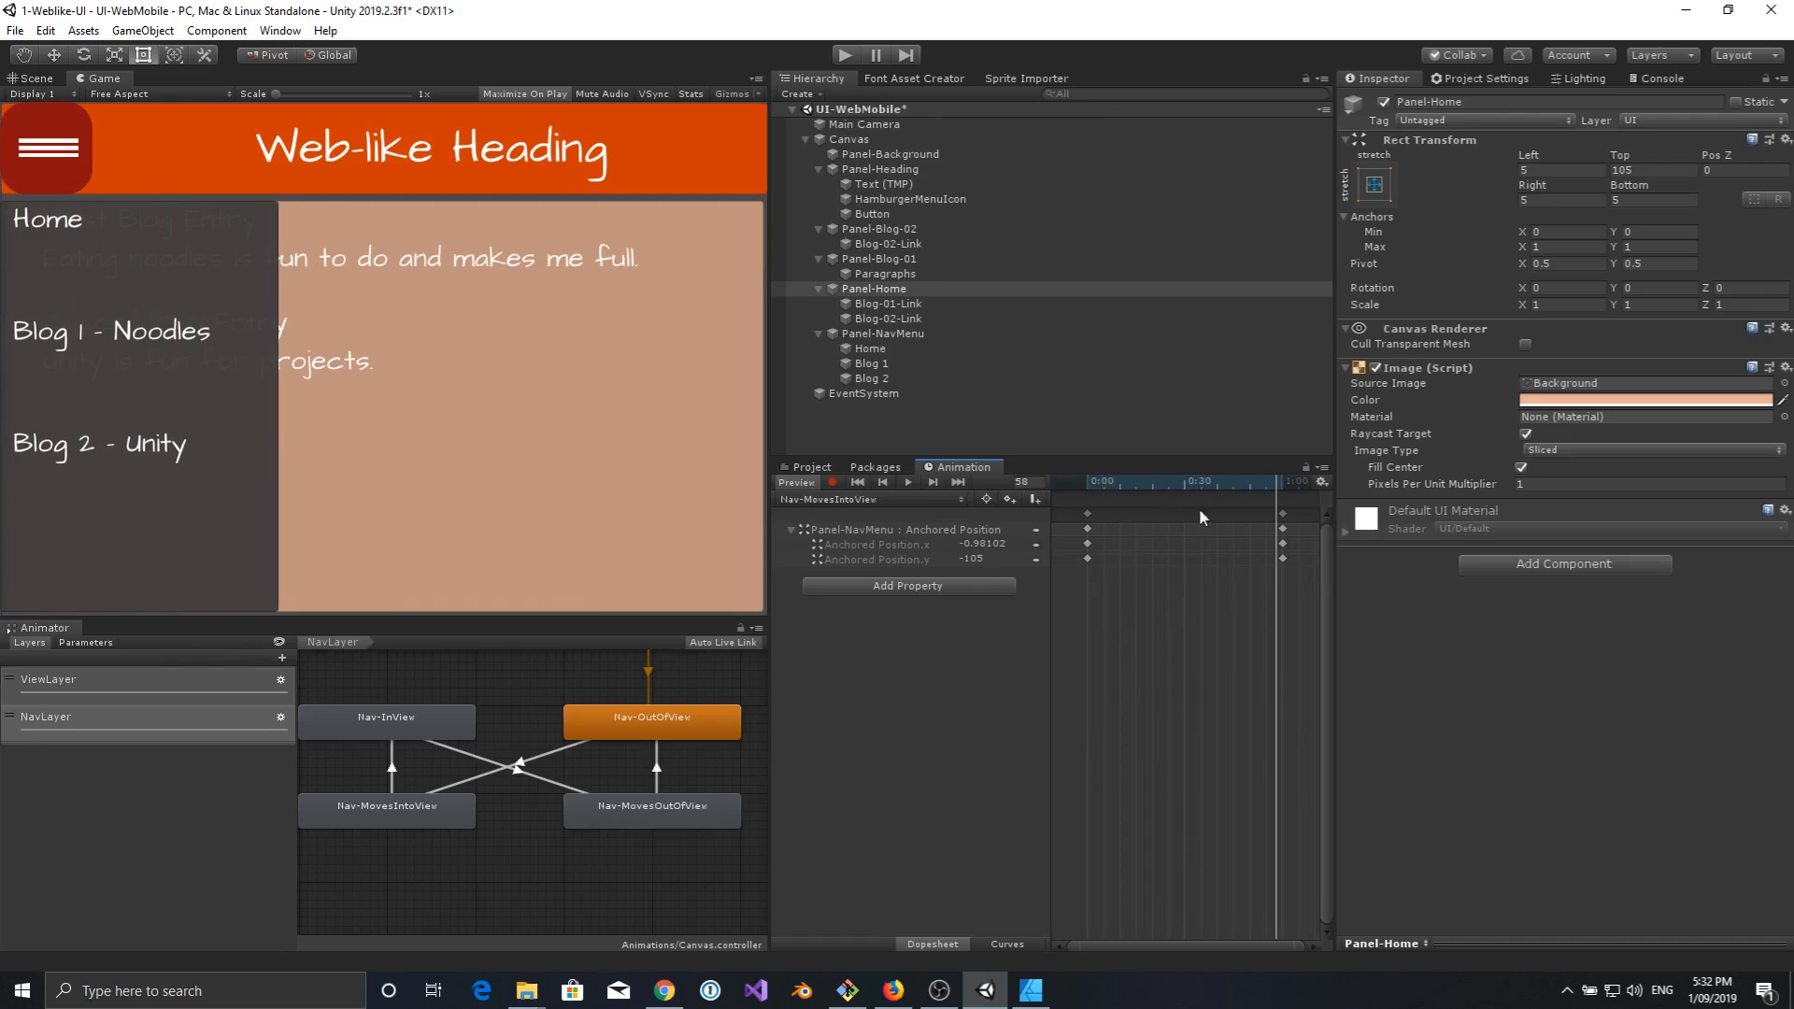
Preview the start of the Nav-MovesOutOfView clip at frame 1.
{"action": "left_click", "coordinate": [866, 499]}
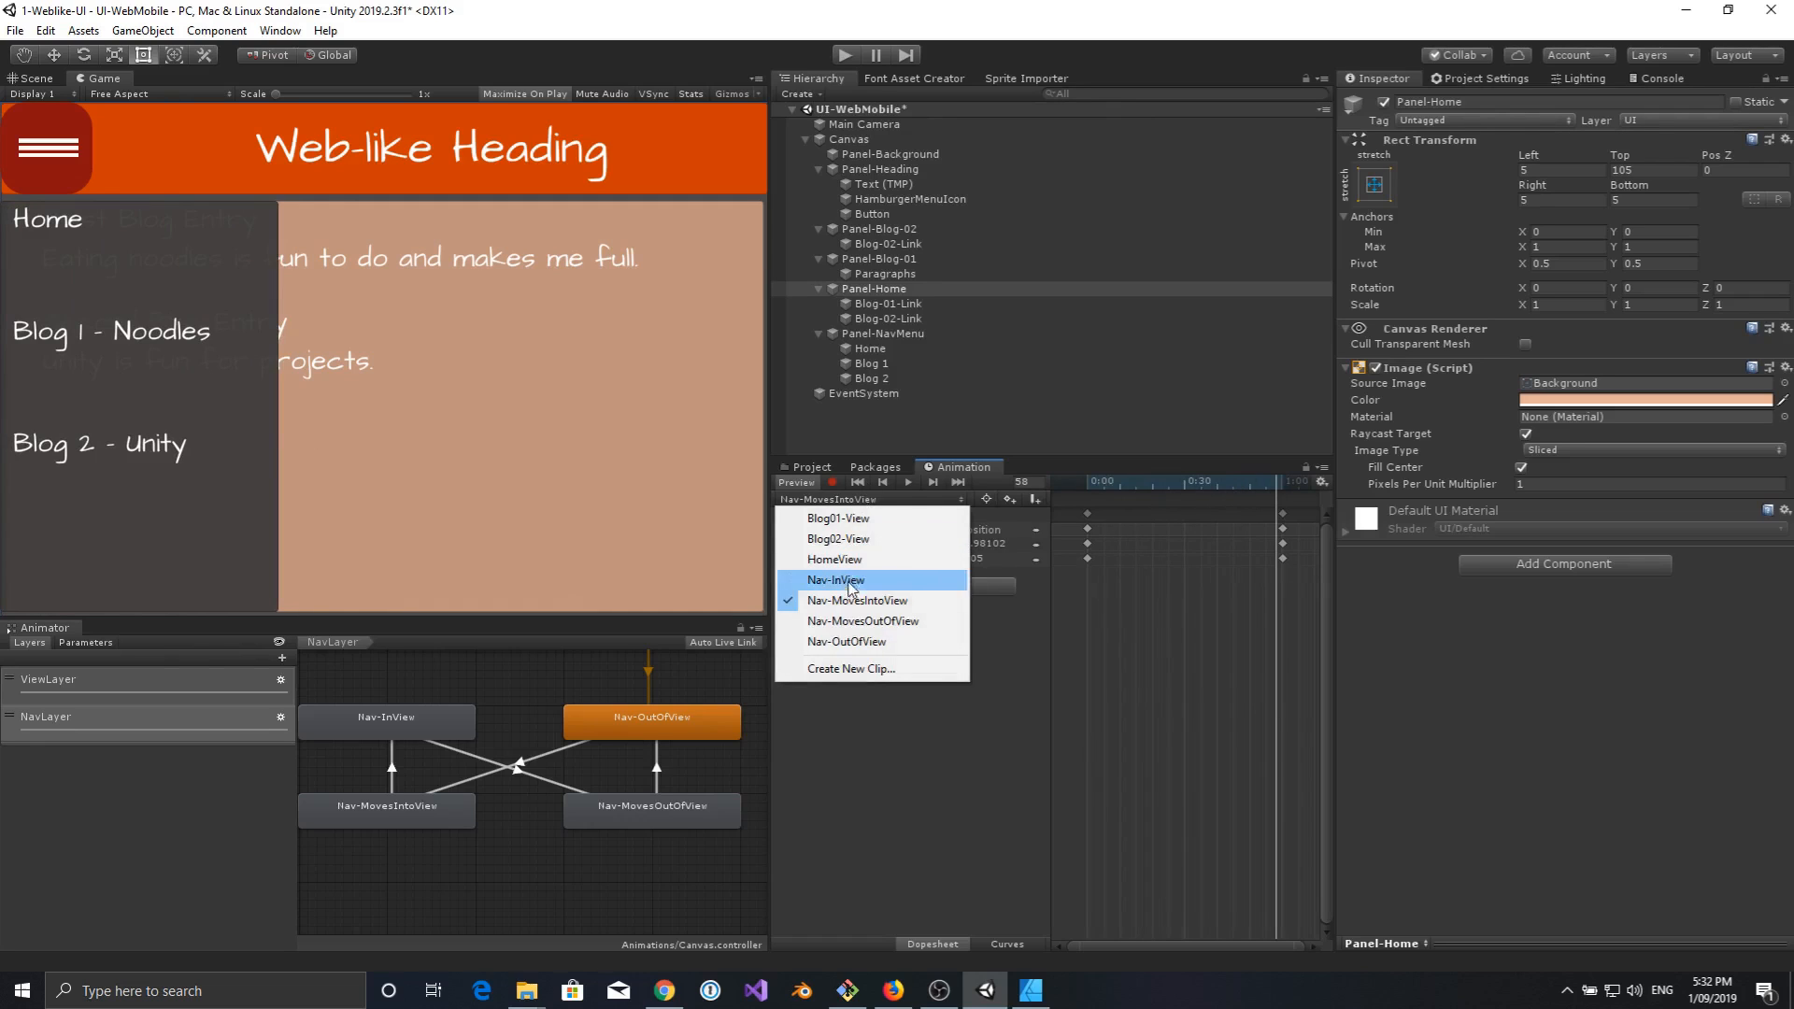
{"action": "left_click", "coordinate": [847, 621]}
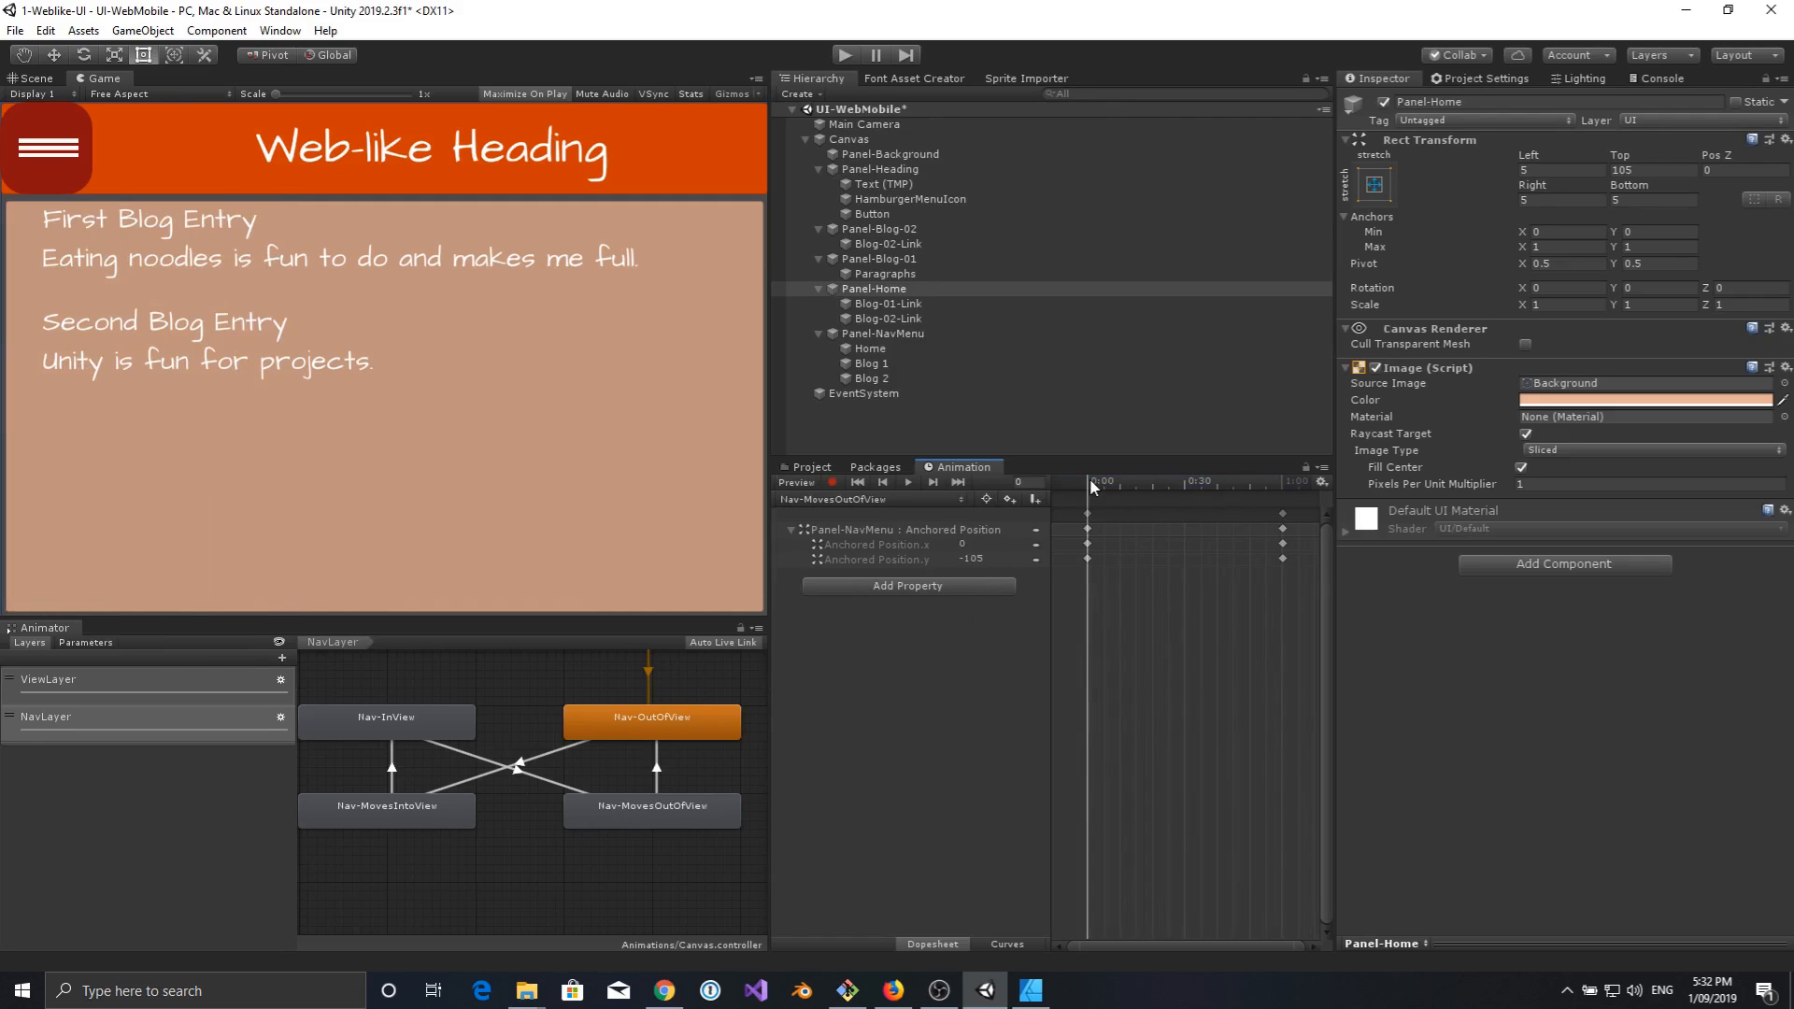
{"action": "mouse_move", "coordinate": [1090, 479]}
{"action": "left_mouse_down"}
{"action": "mouse_move", "coordinate": [1284, 473]}
{"action": "mouse_move", "coordinate": [1092, 485]}
{"action": "left_mouse_up"}
Compare Panel-NavMenu's Anchored Position values in the Nav-InView and Nav-OutOfView clips.
{"action": "left_click", "coordinate": [866, 499]}
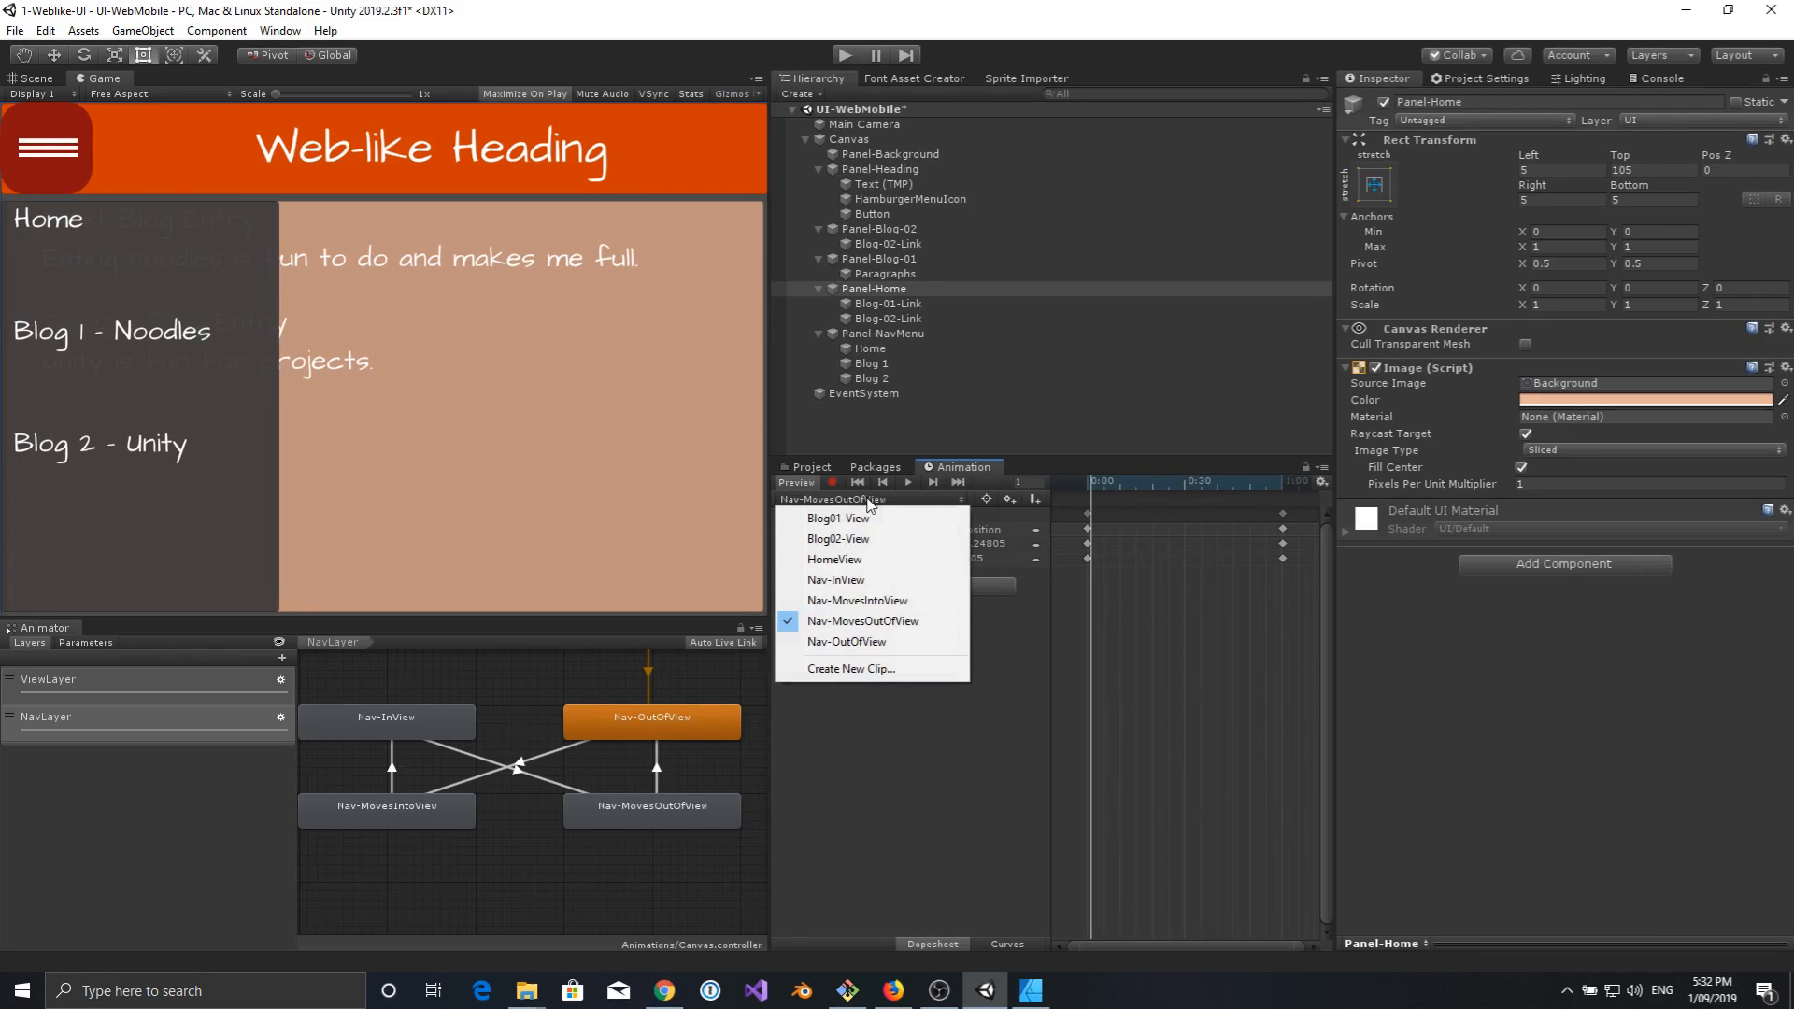
{"action": "left_click", "coordinate": [838, 580]}
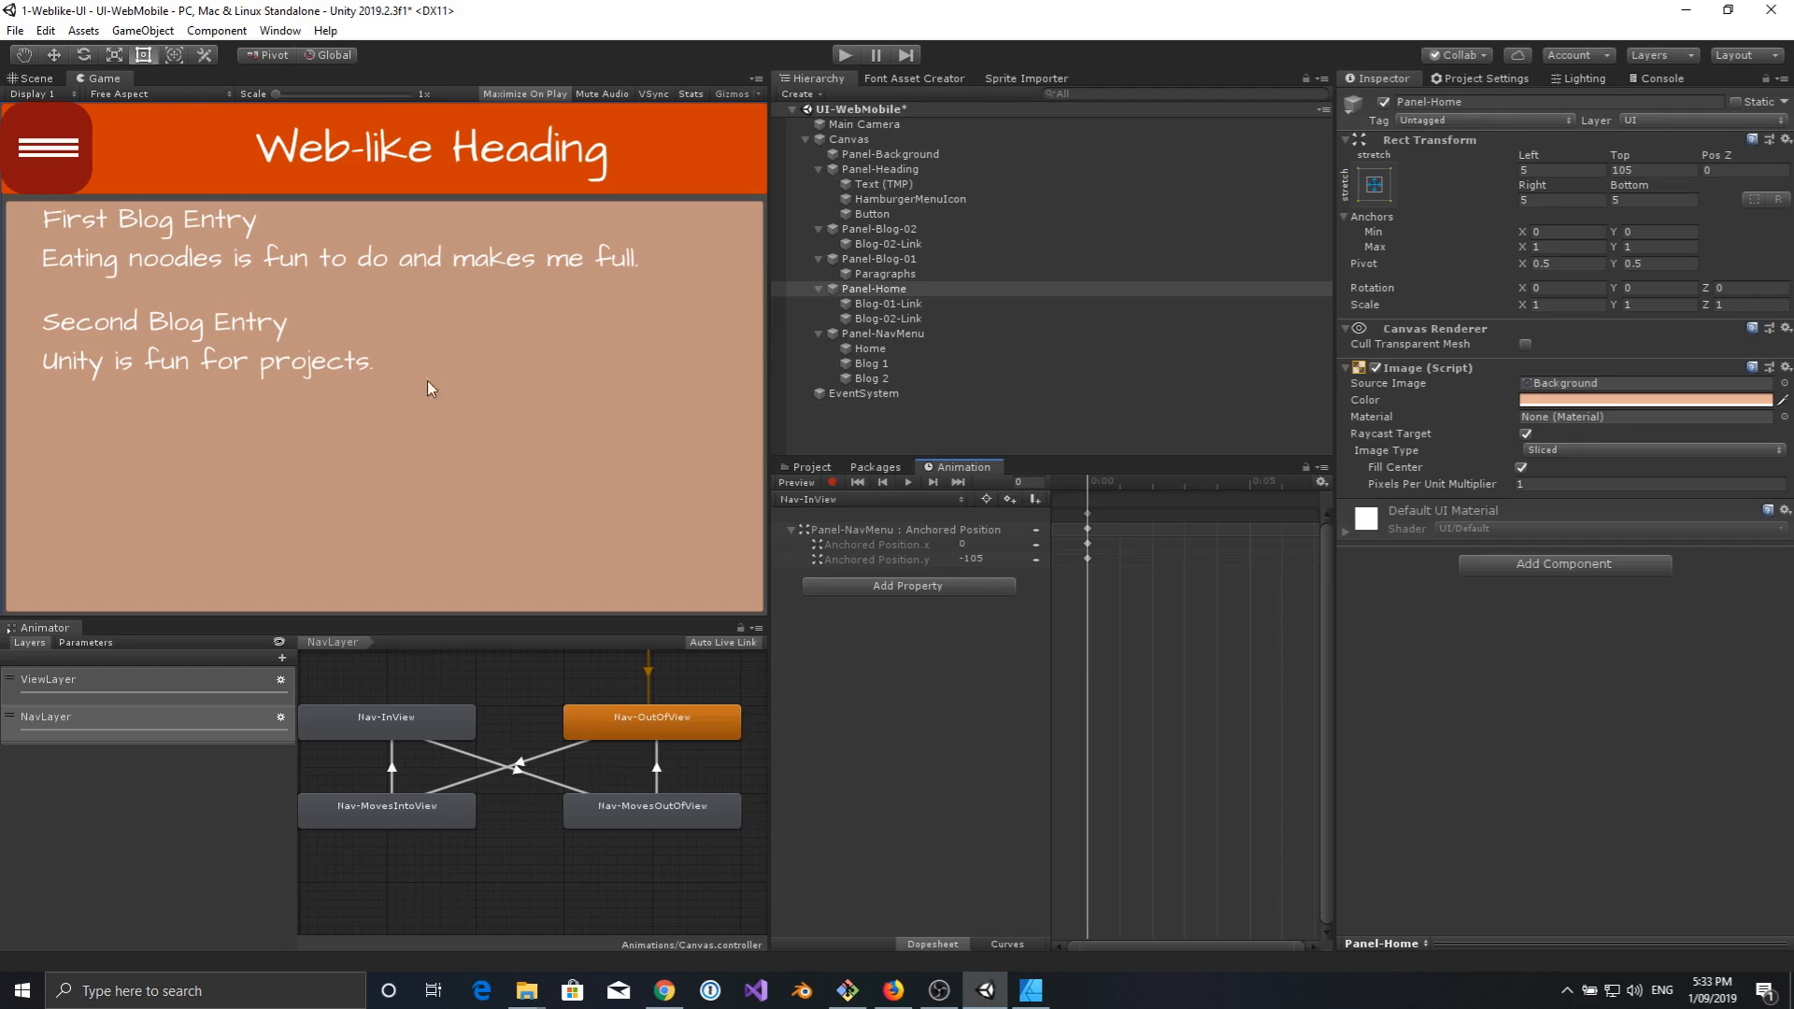
{"action": "left_click", "coordinate": [819, 499]}
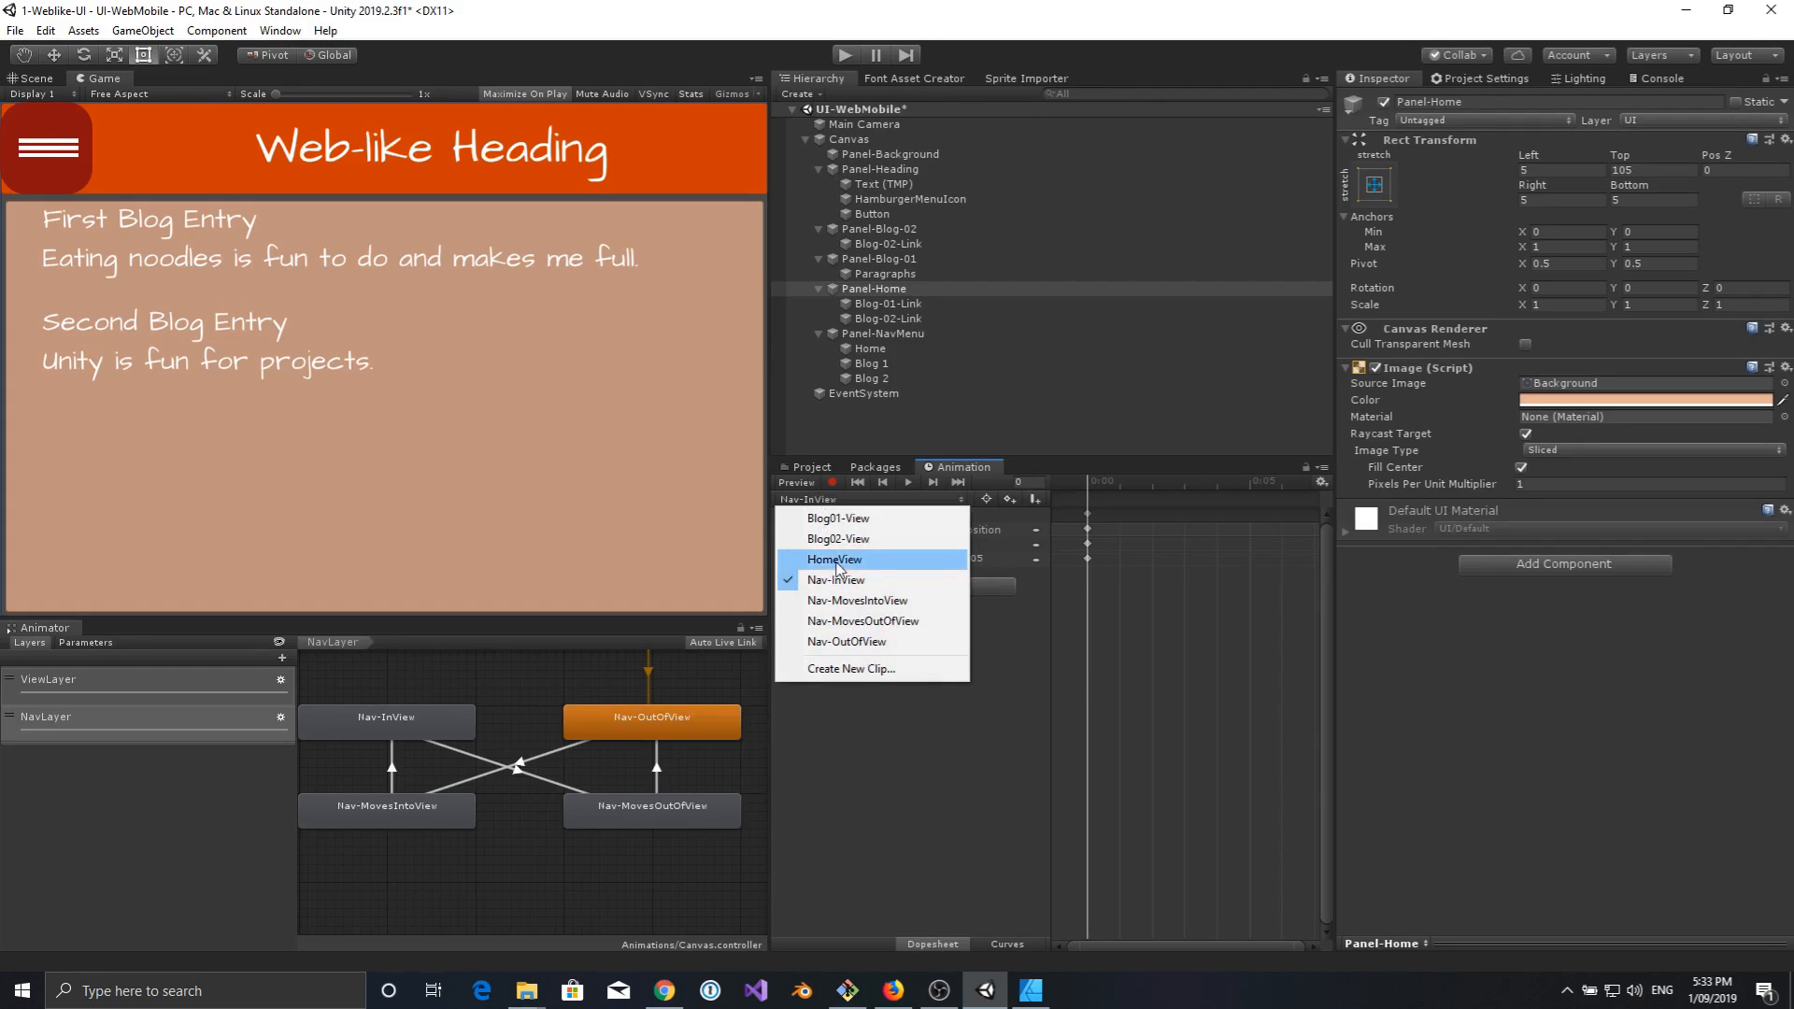
{"action": "left_click", "coordinate": [846, 642]}
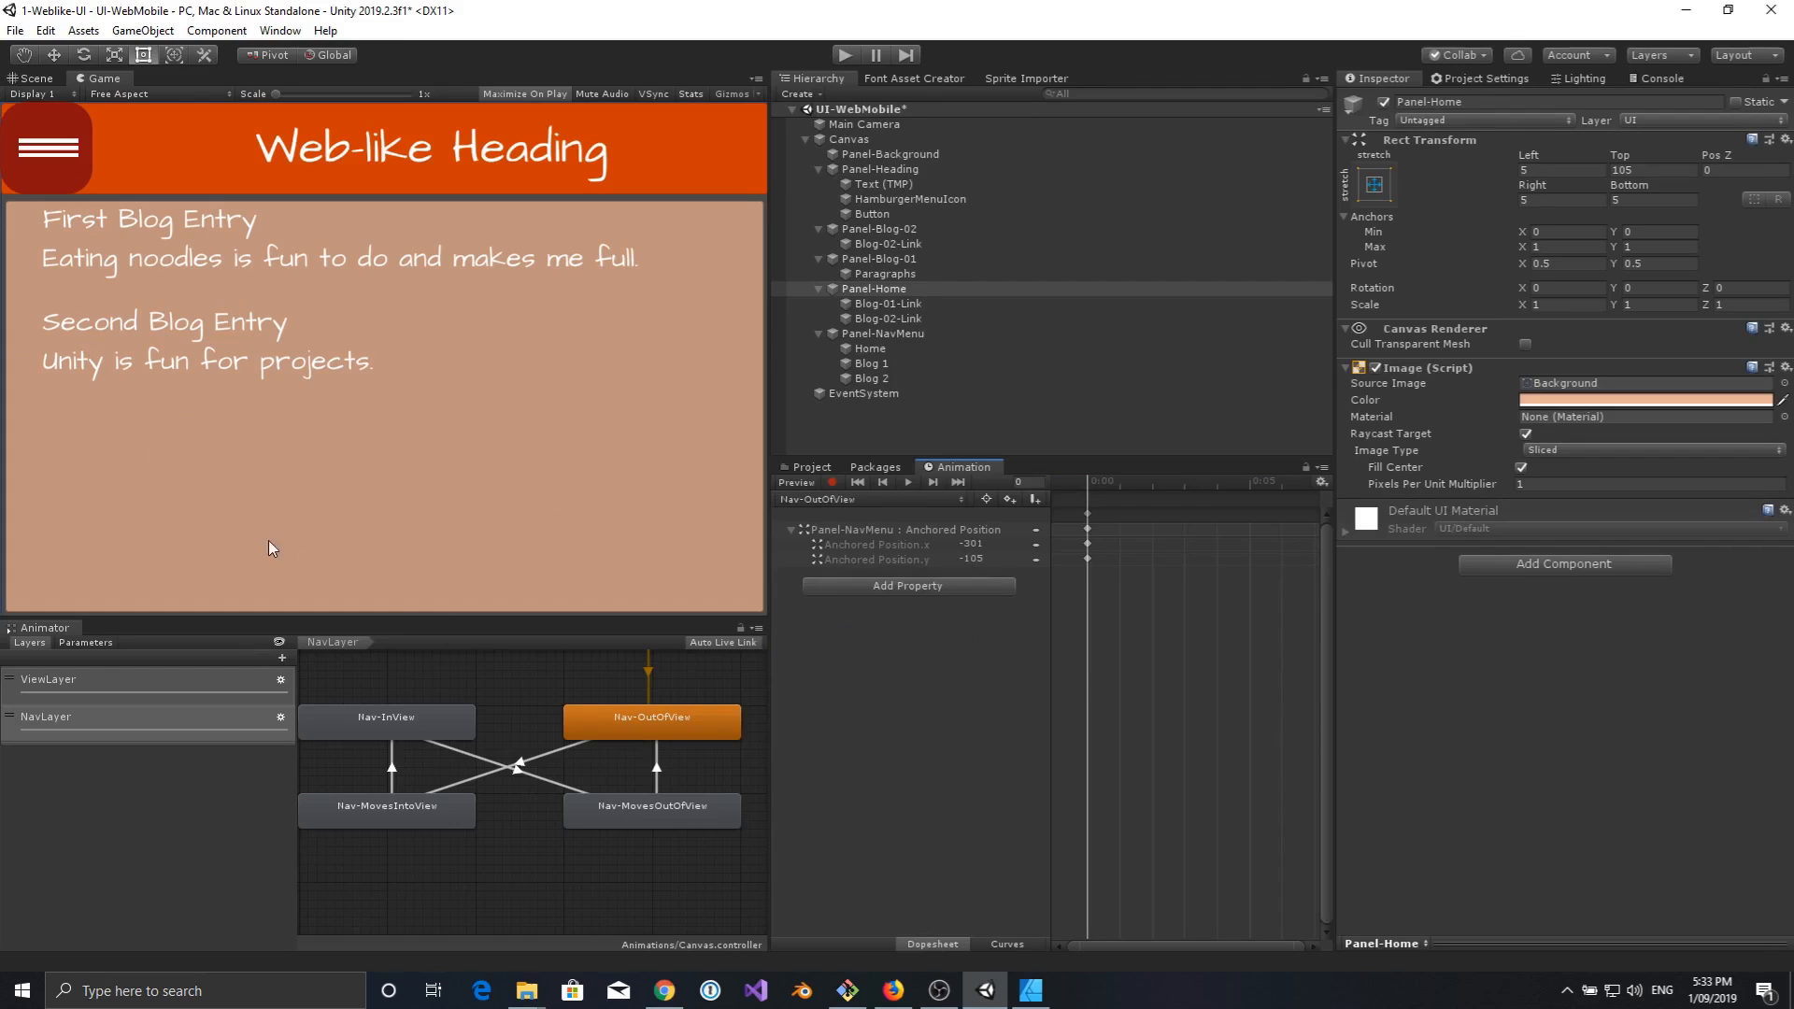
Preview the Nav-InView clip at frame 0 and save the scene.
{"action": "left_click", "coordinate": [880, 501]}
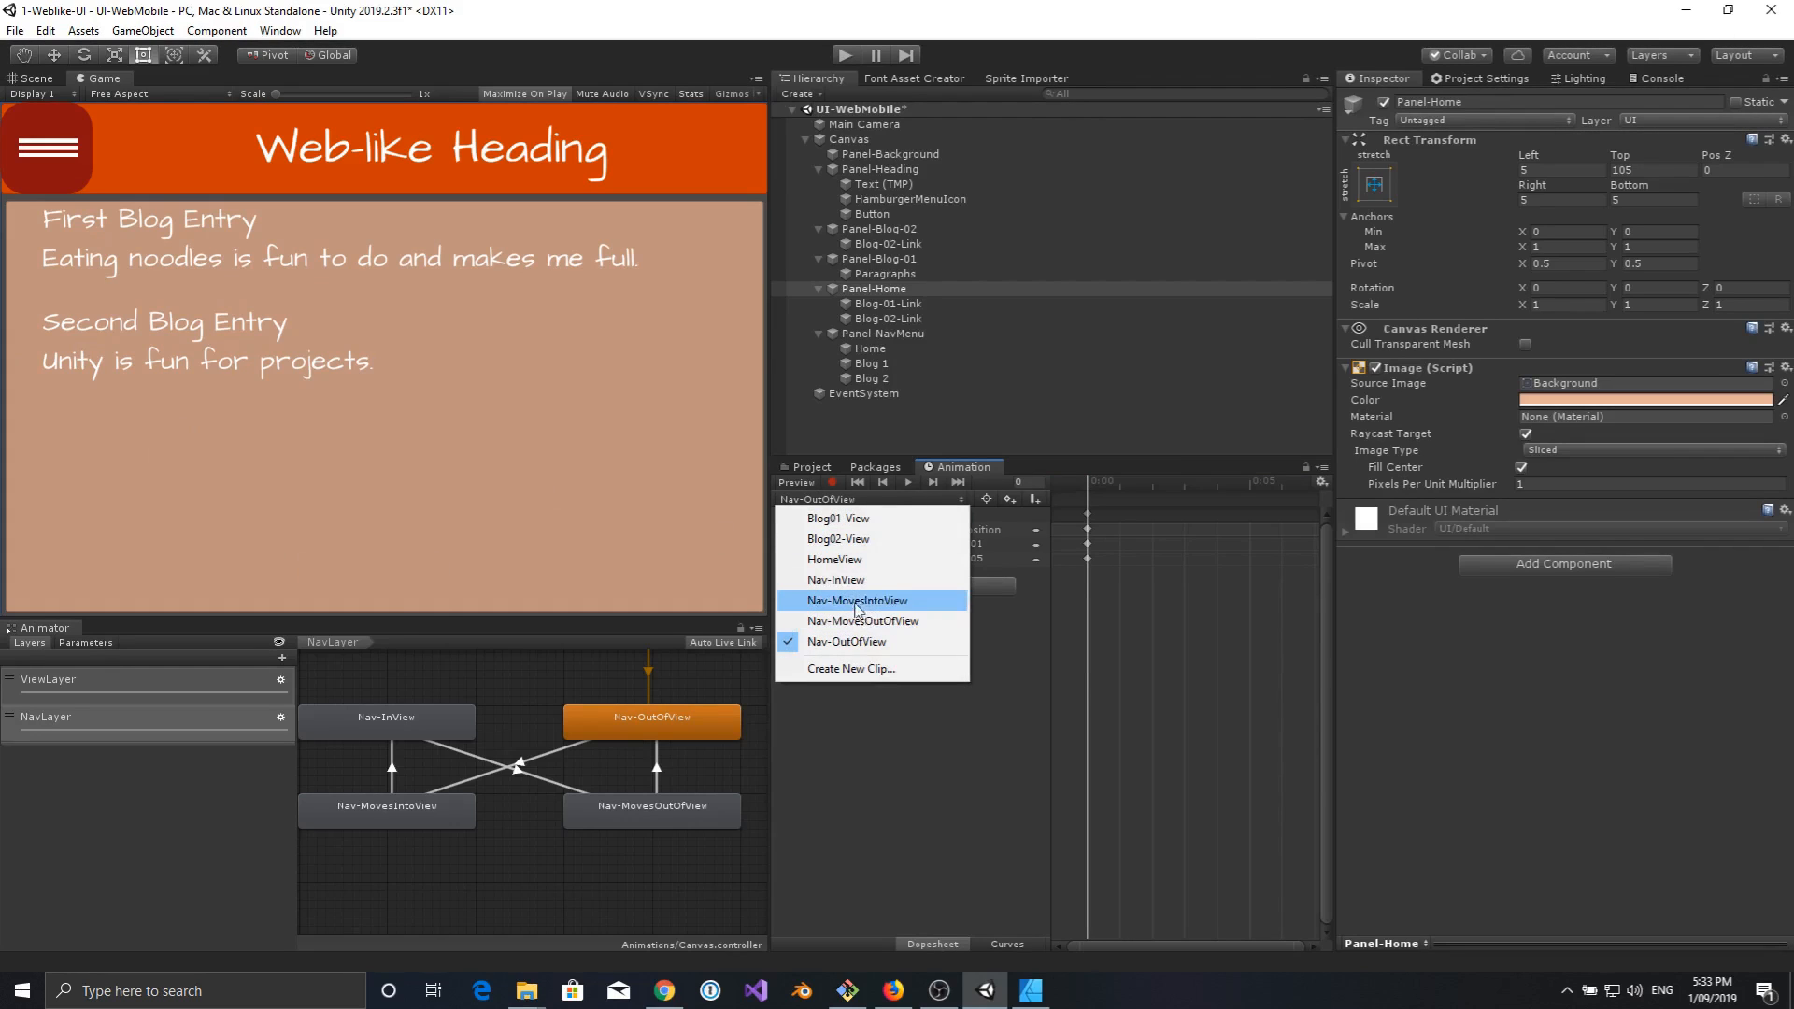
{"action": "left_click", "coordinate": [795, 579]}
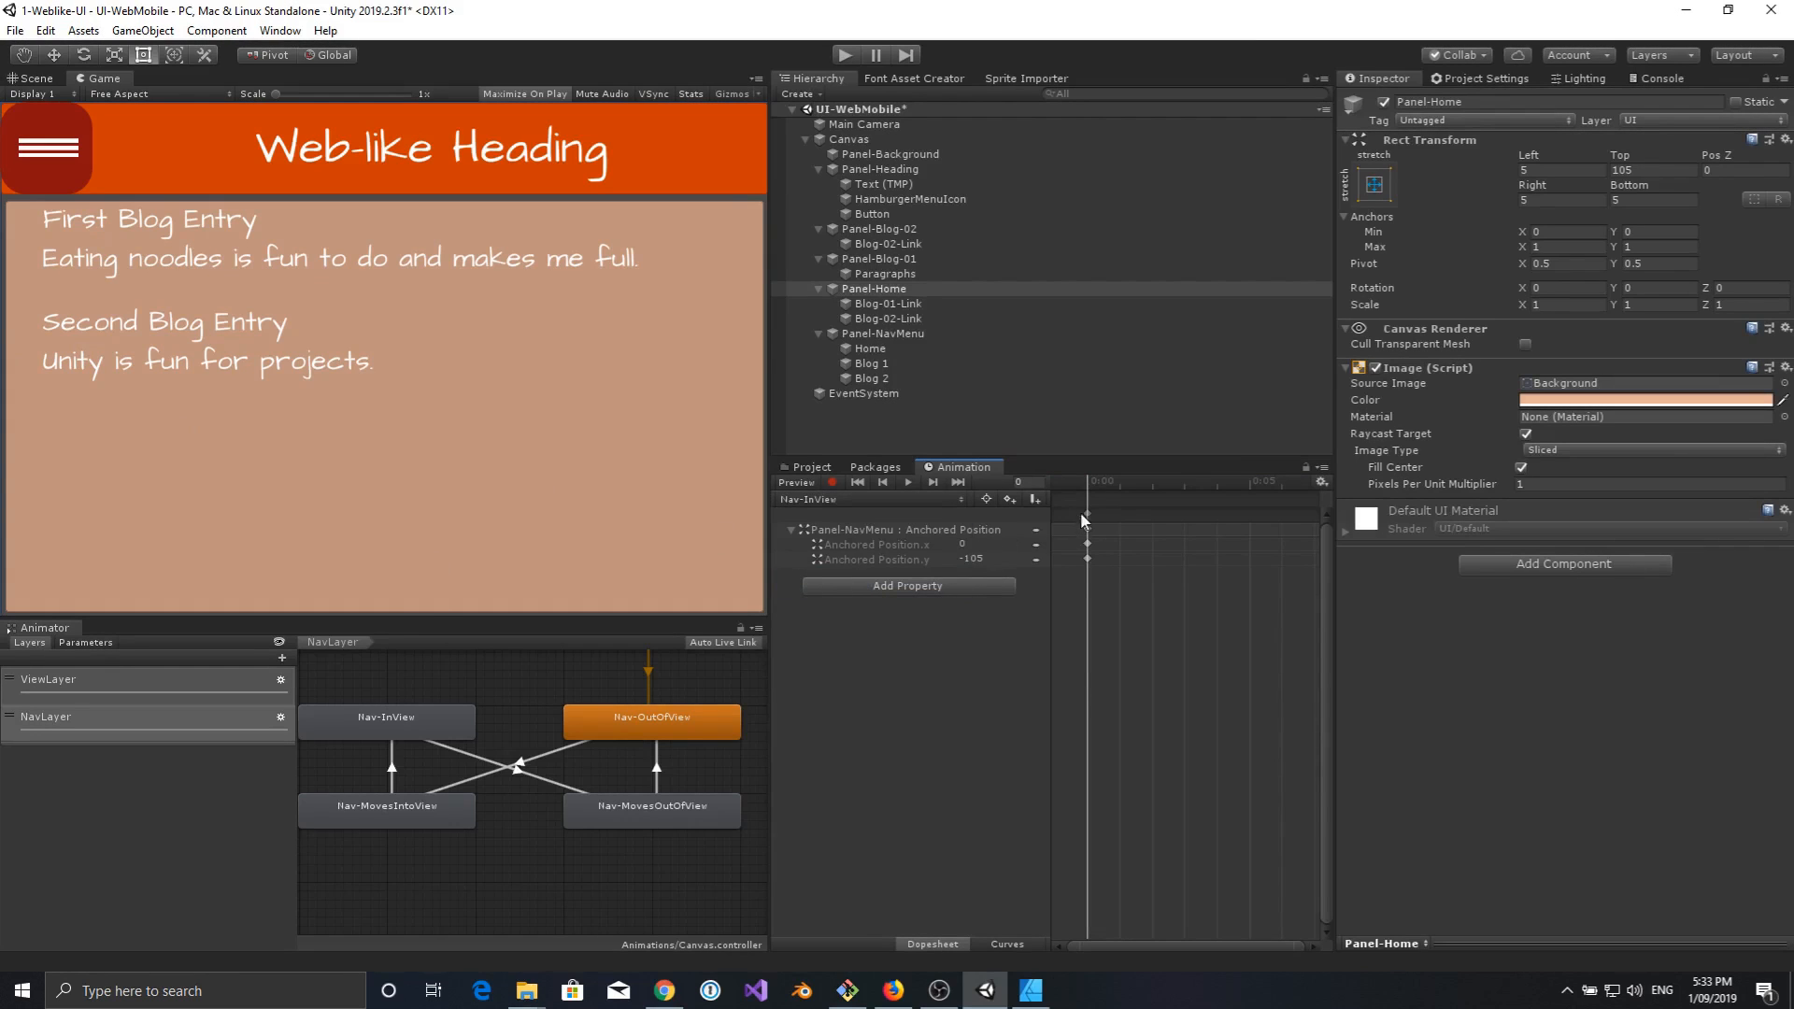
{"action": "mouse_move", "coordinate": [1090, 485]}
{"action": "left_mouse_down"}
{"action": "mouse_move", "coordinate": [1118, 479]}
{"action": "mouse_move", "coordinate": [1093, 479]}
{"action": "left_mouse_up"}
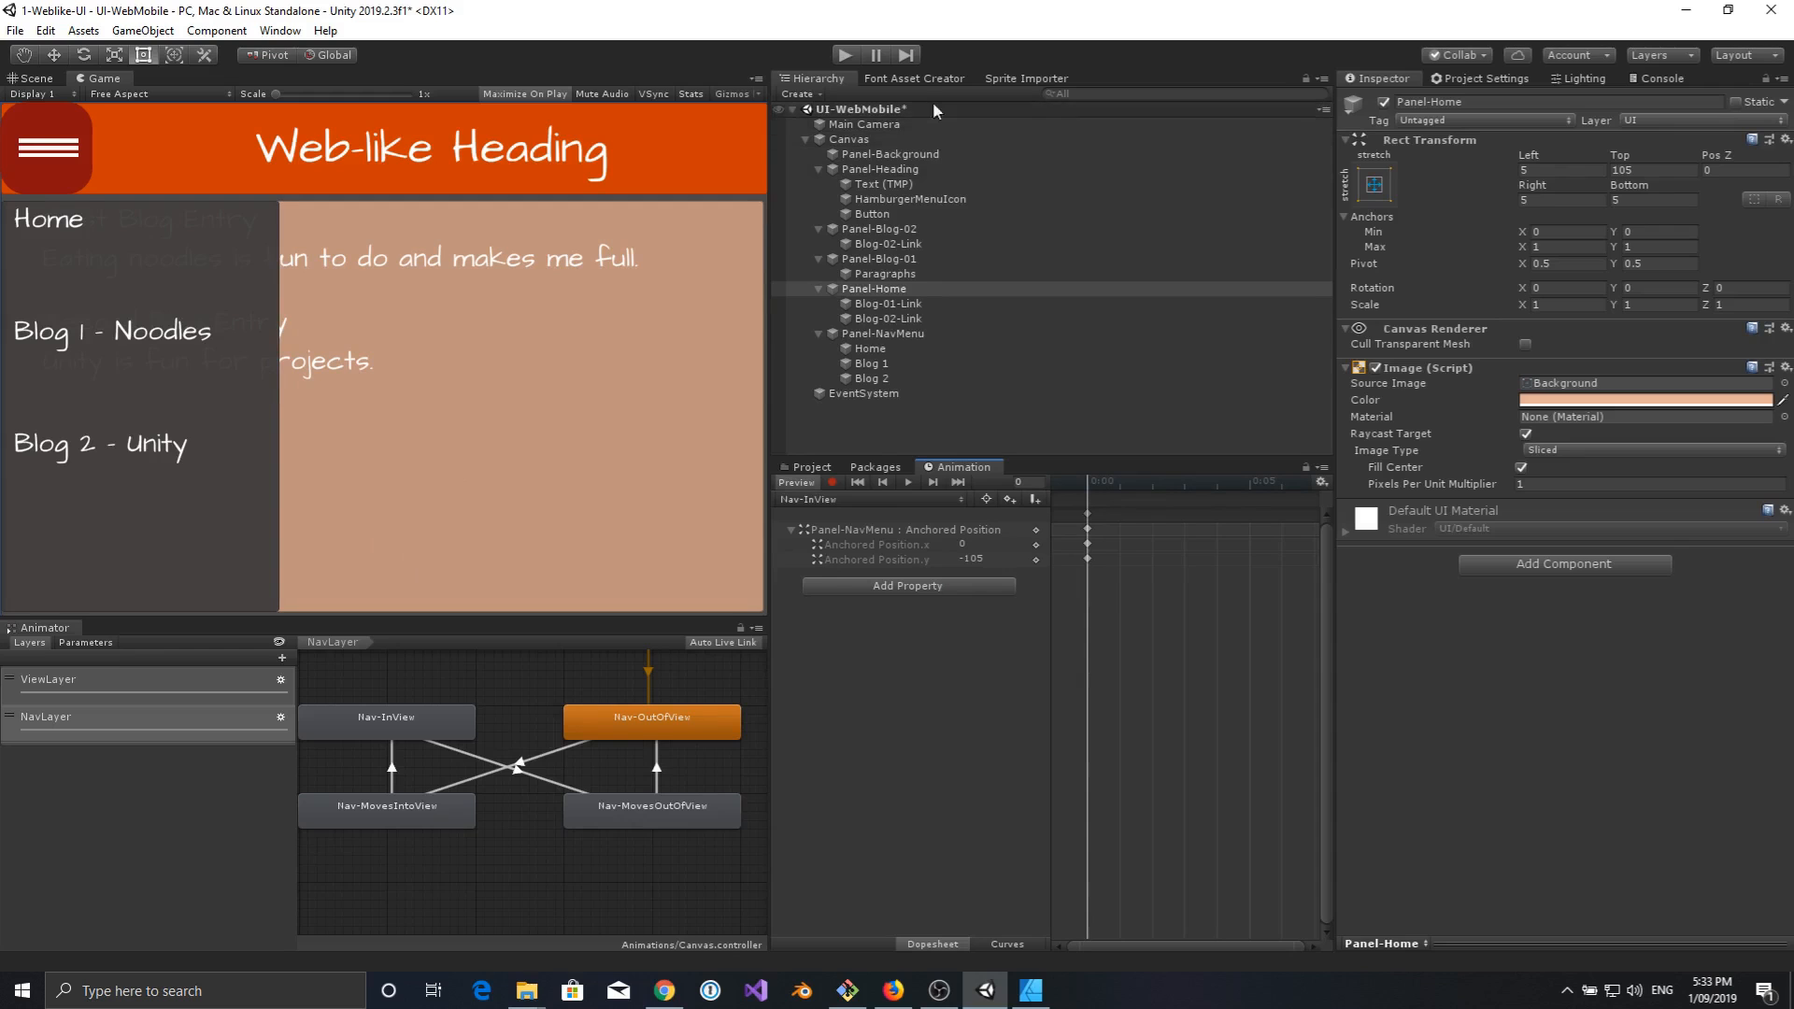
{"action": "key", "text": "ctrl+s"}
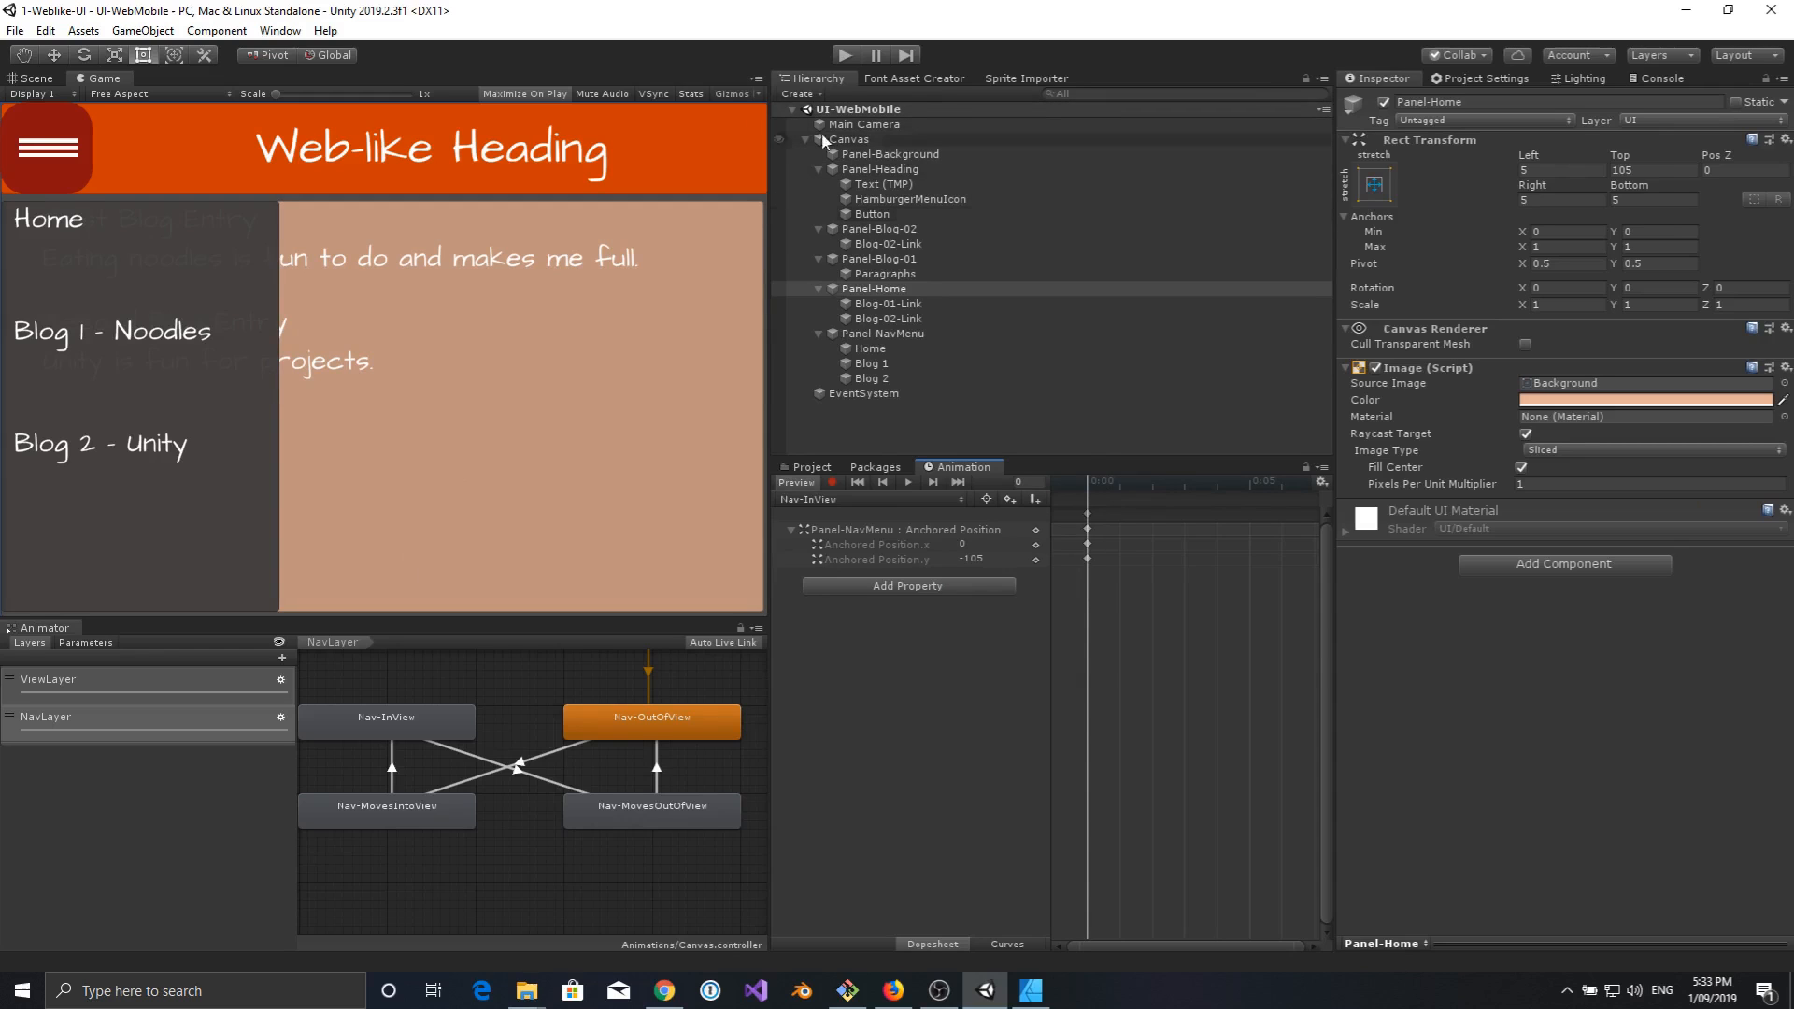
Run the scene, open Blog 1 - Noodles from the navigation menu and hide the menu.
{"action": "left_click", "coordinate": [846, 57]}
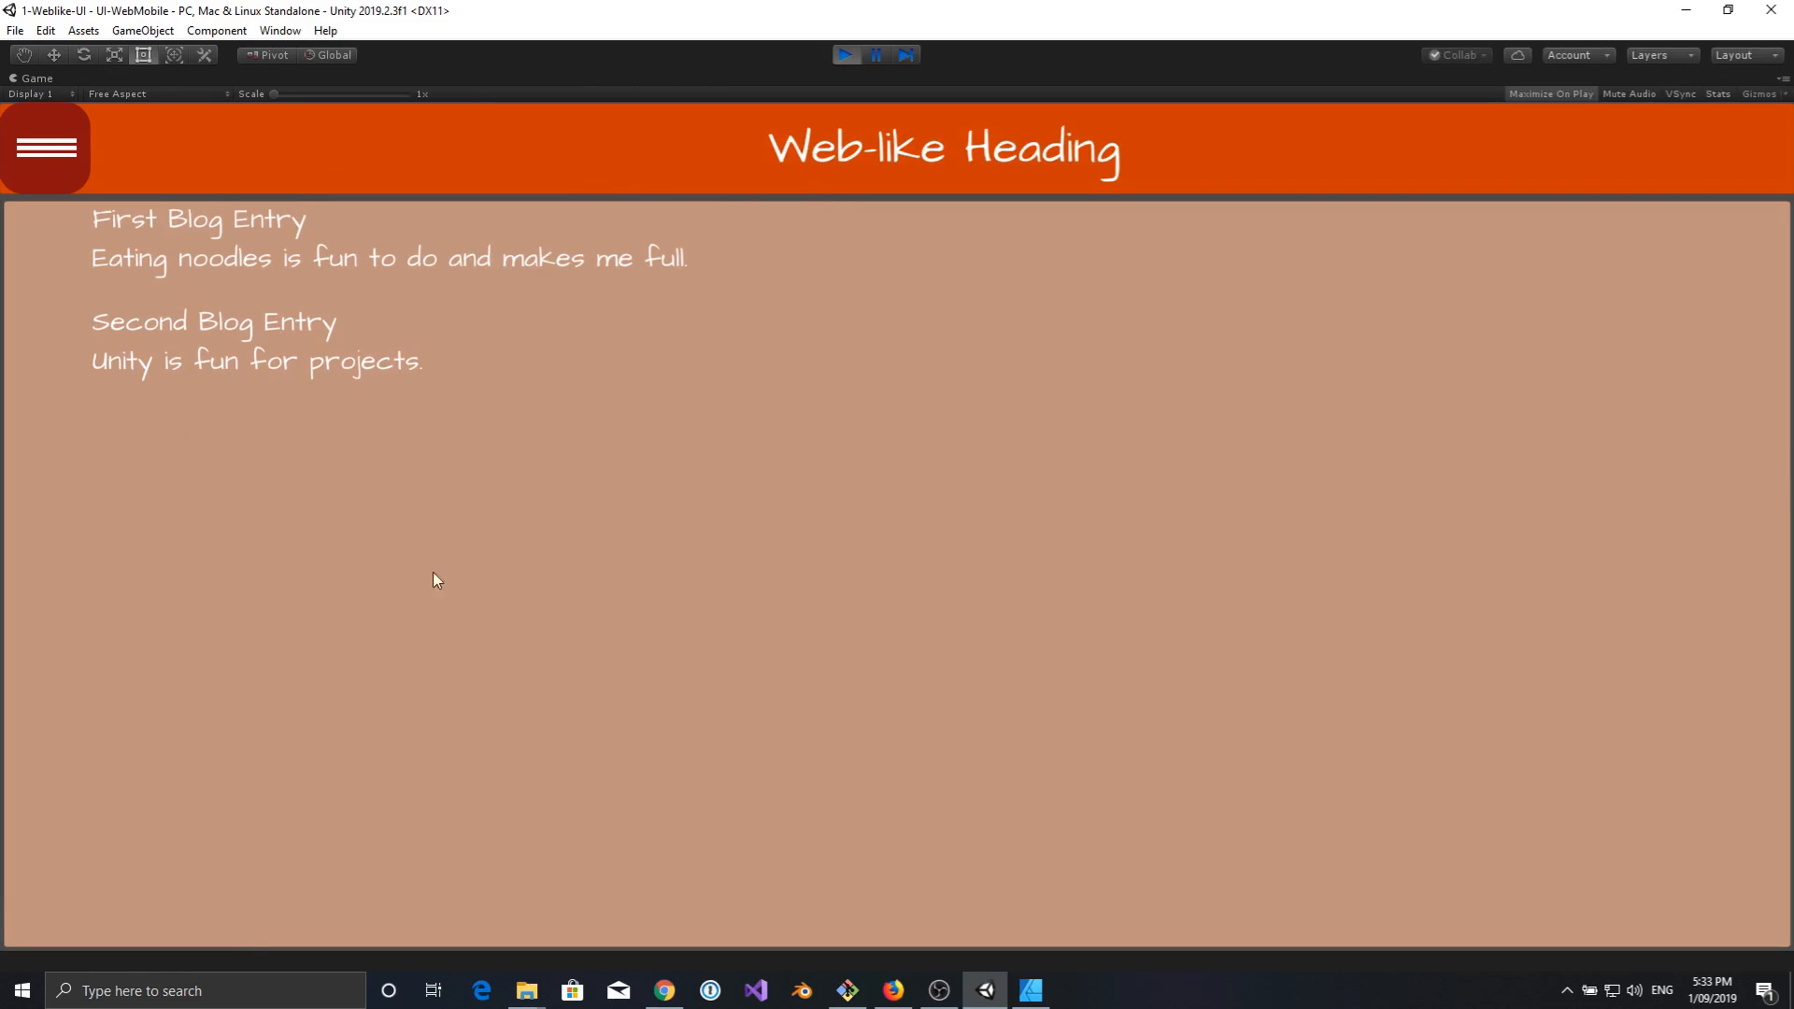
{"action": "left_click", "coordinate": [53, 165]}
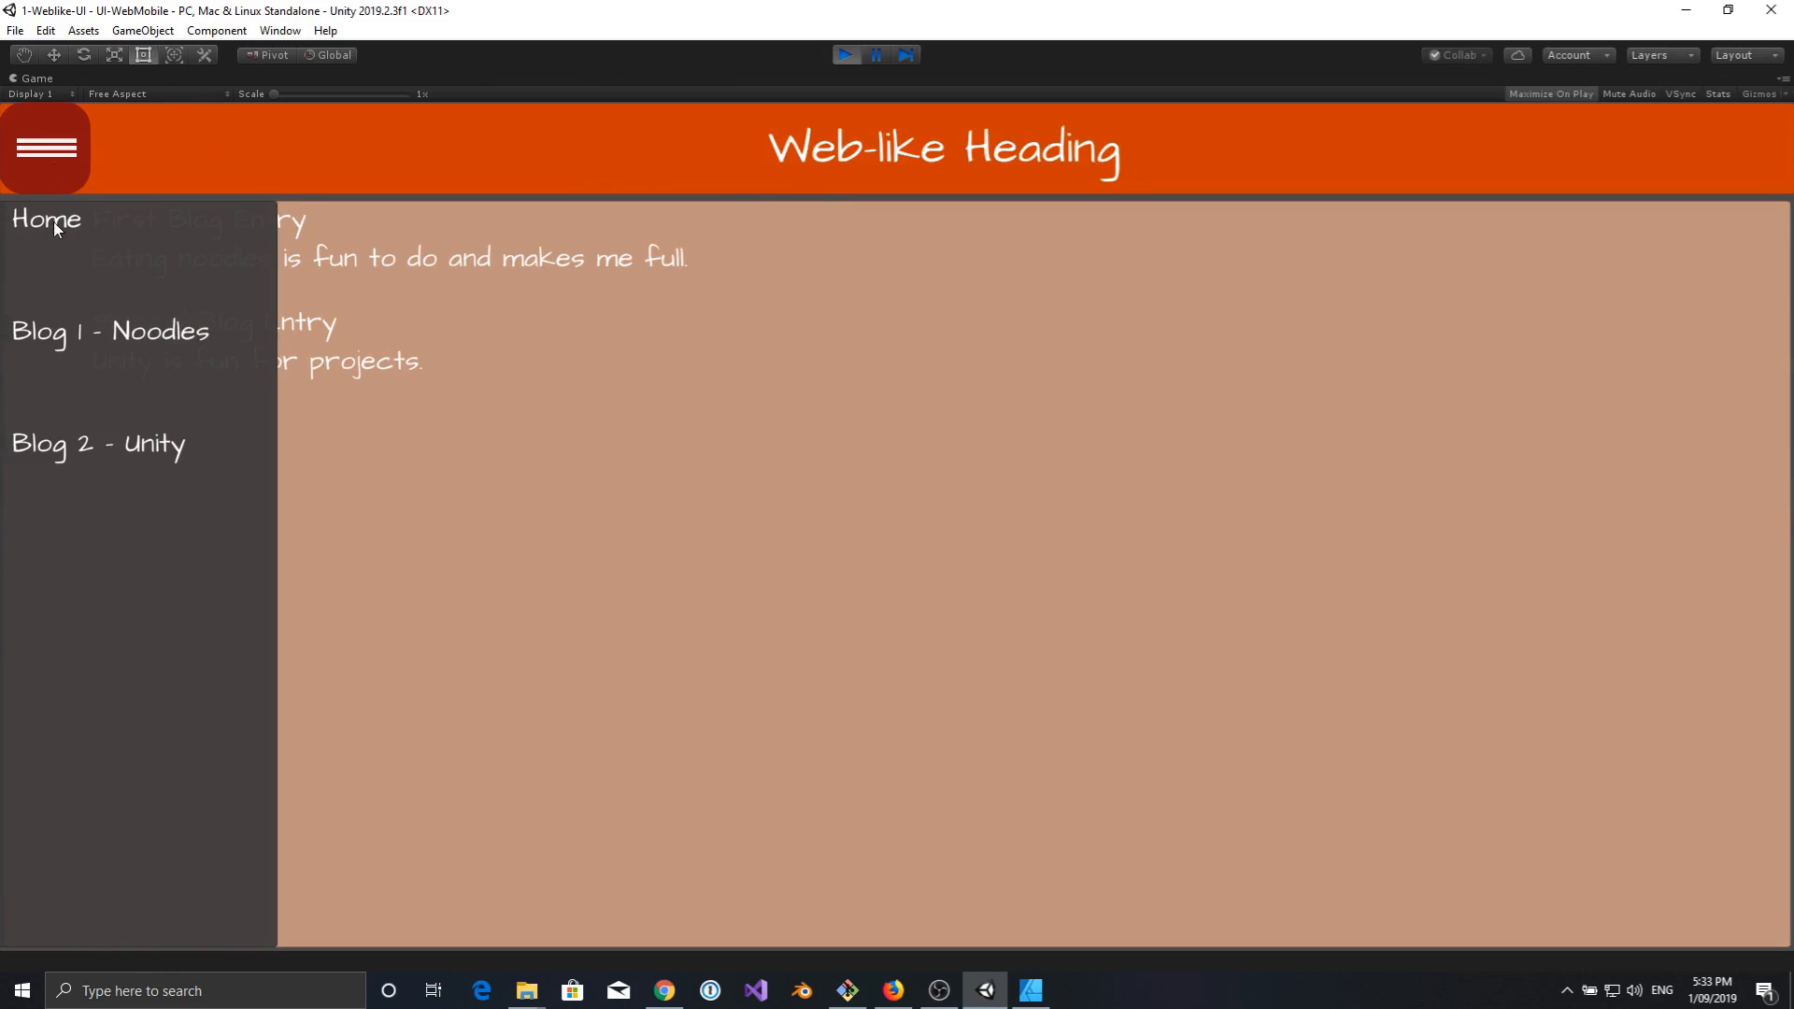
{"action": "left_click", "coordinate": [146, 329]}
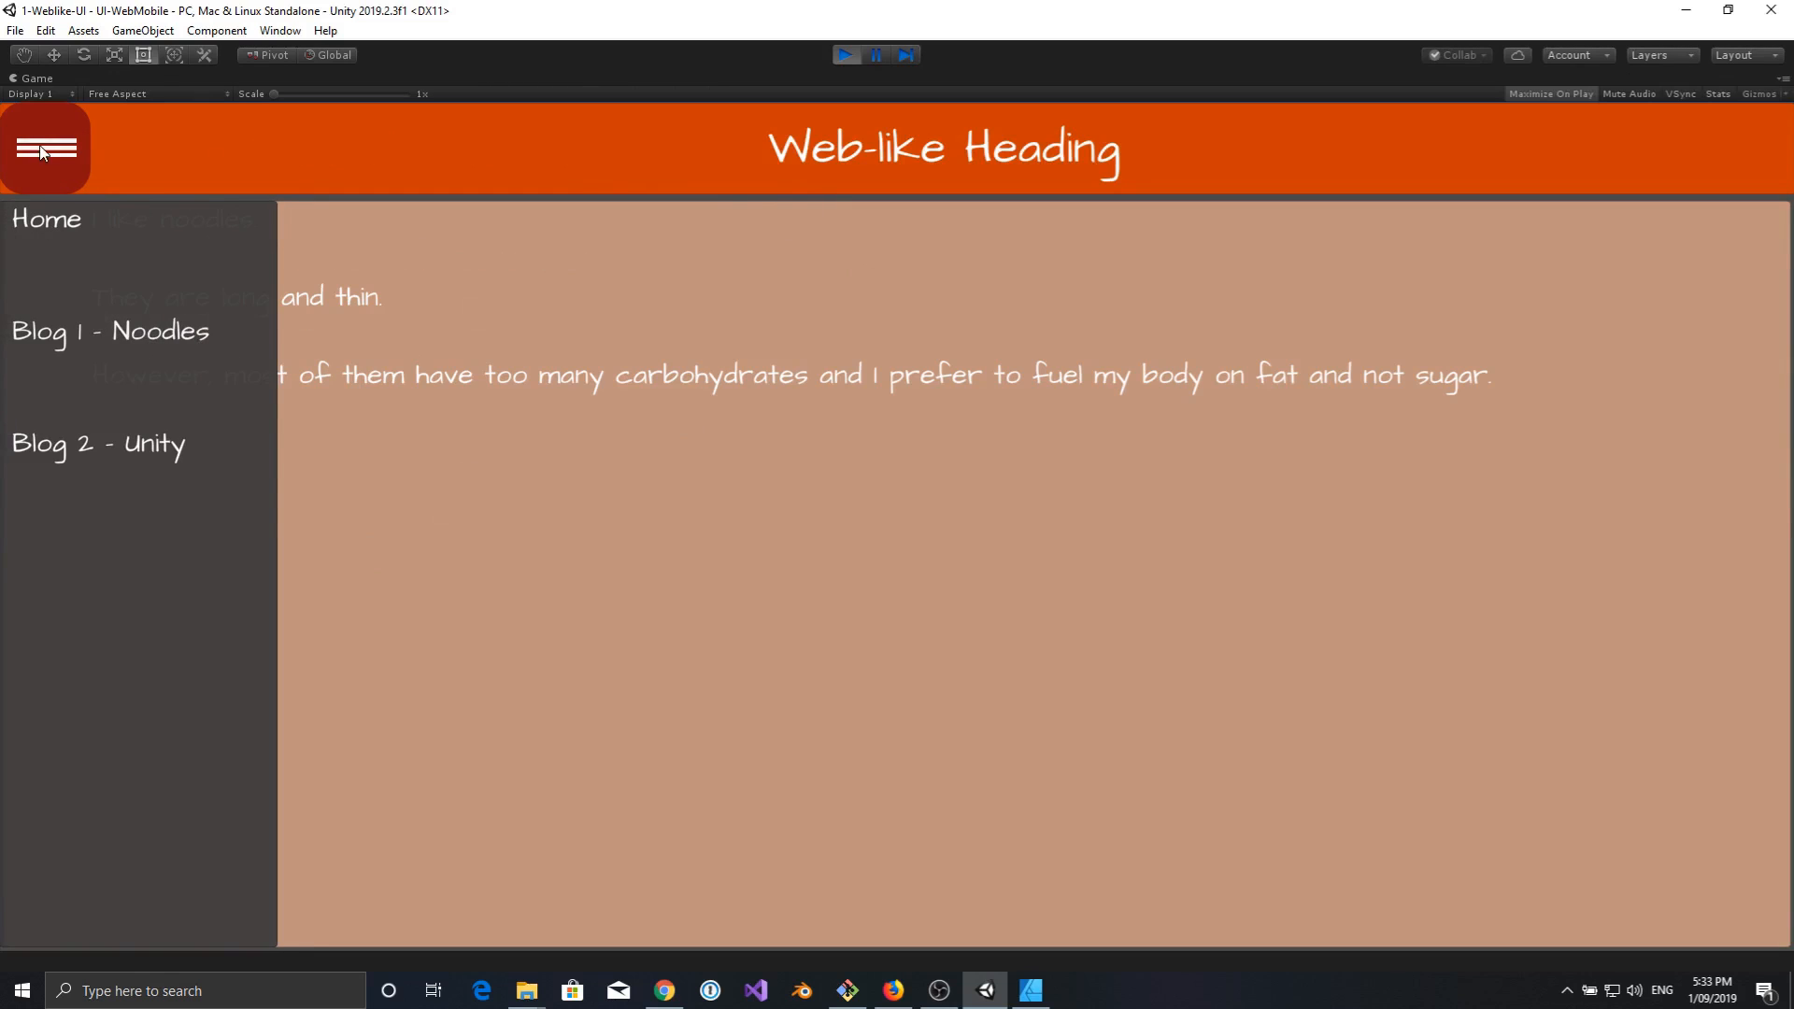
{"action": "left_click", "coordinate": [39, 144]}
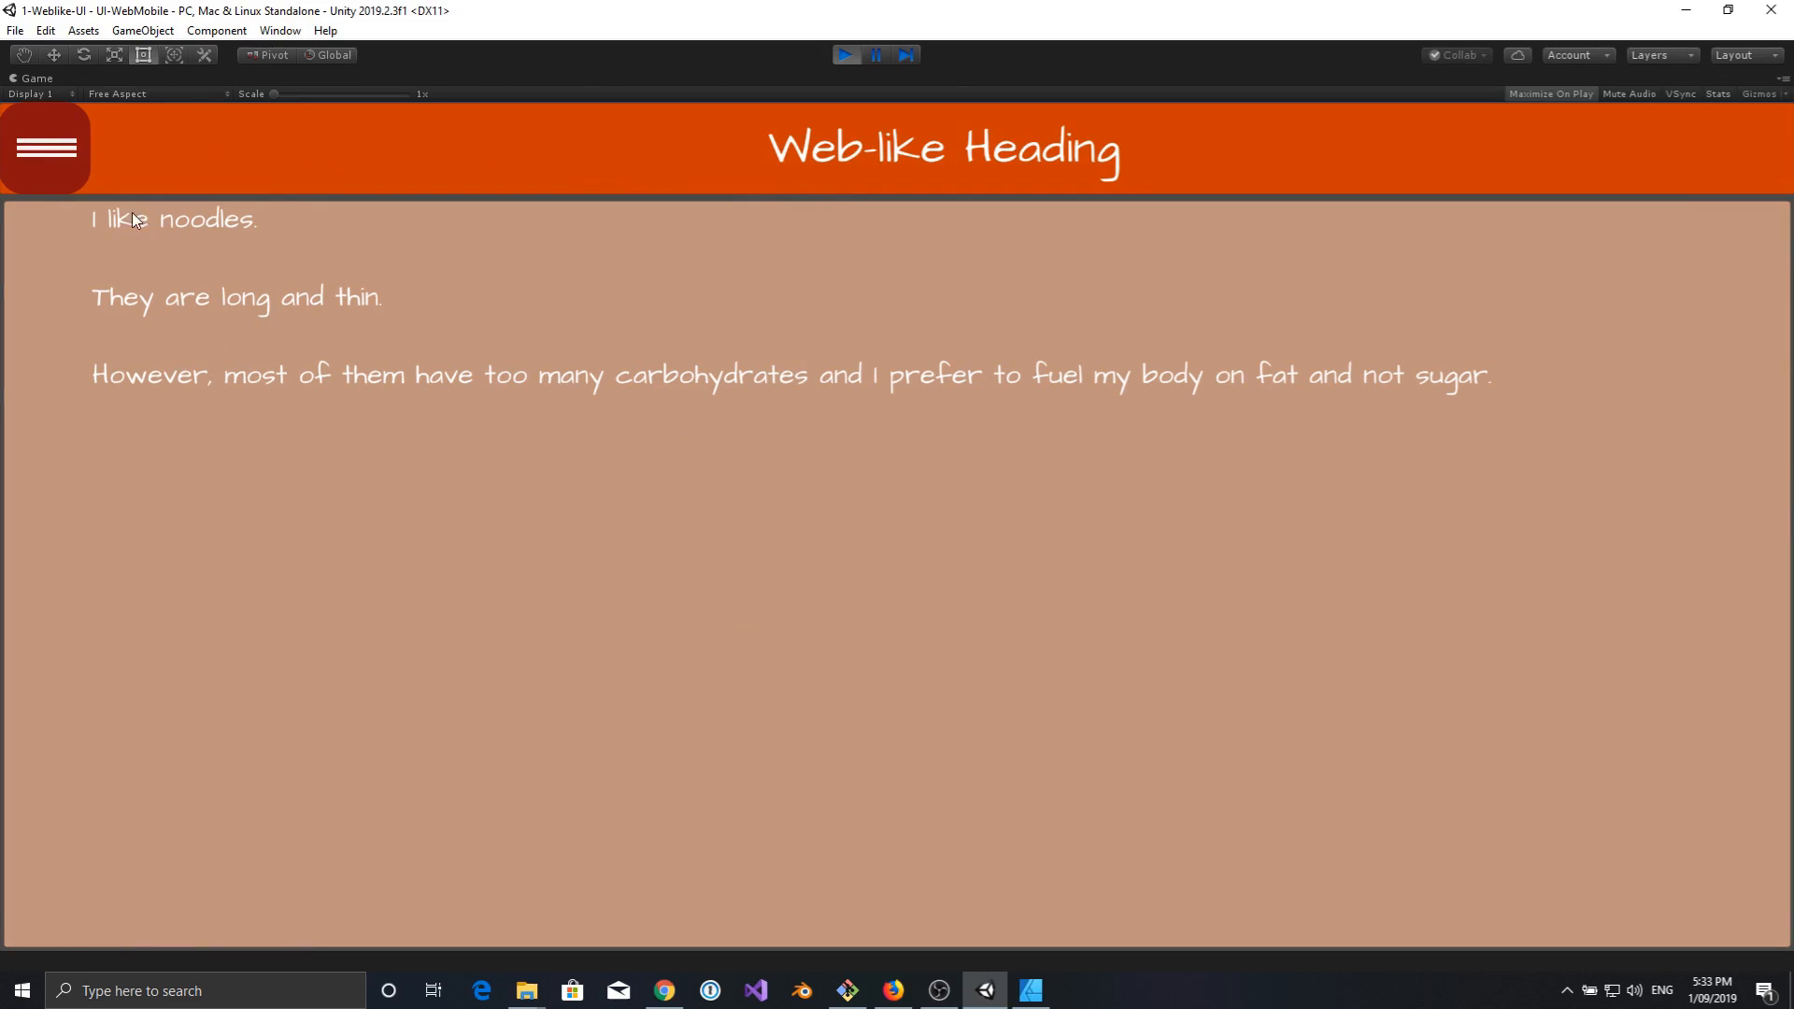
Open Blog 2 - Unity from the navigation menu, then hide the menu and show it again.
{"action": "left_click", "coordinate": [48, 151]}
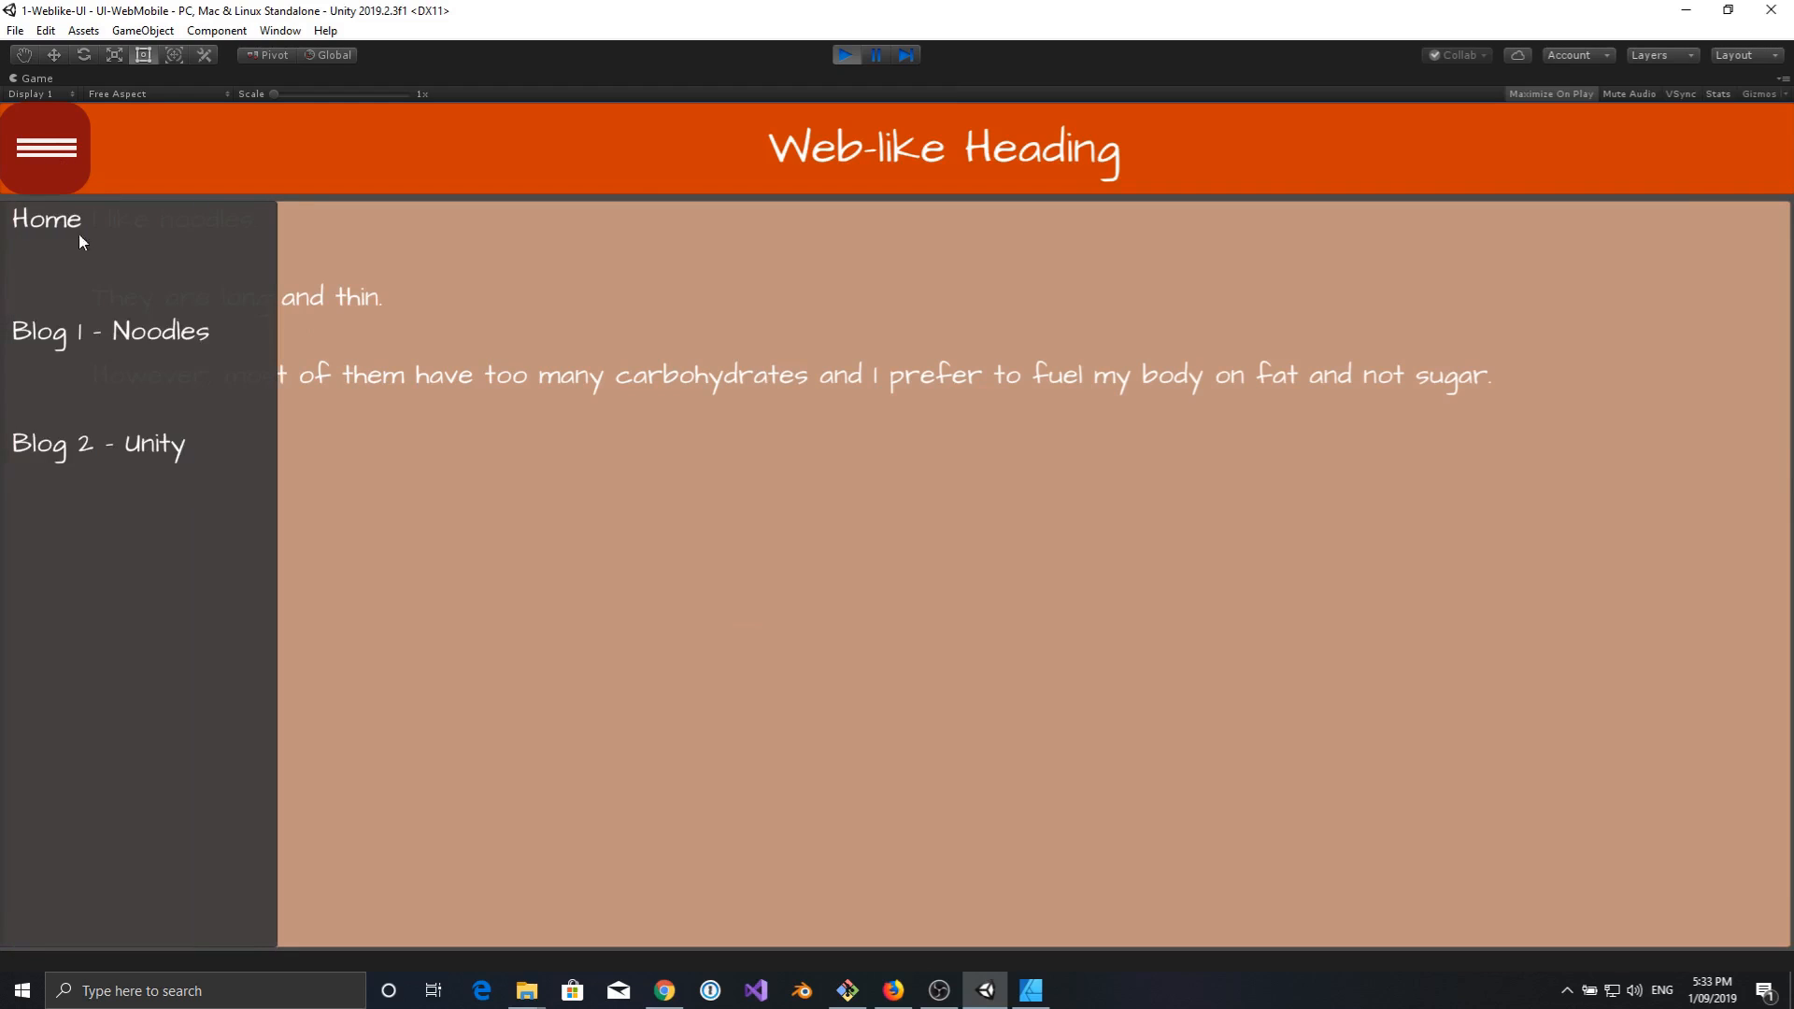
{"action": "left_click", "coordinate": [167, 445]}
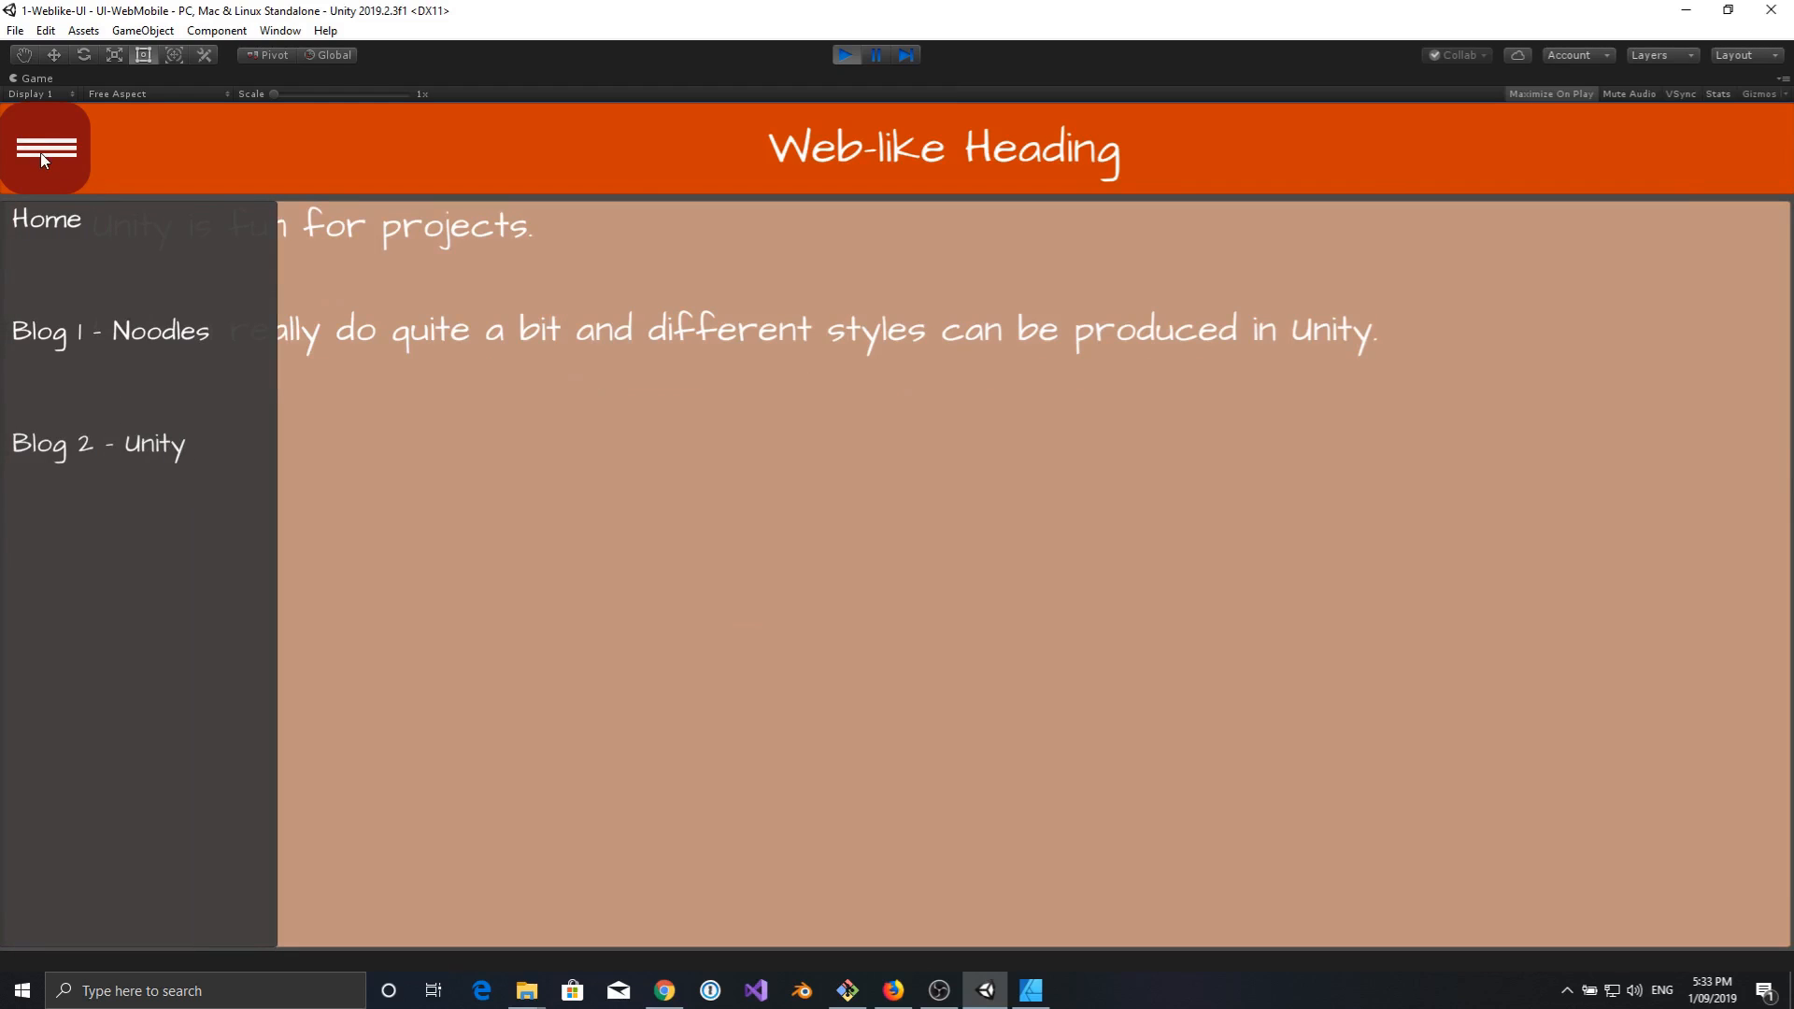
{"action": "left_click", "coordinate": [41, 153]}
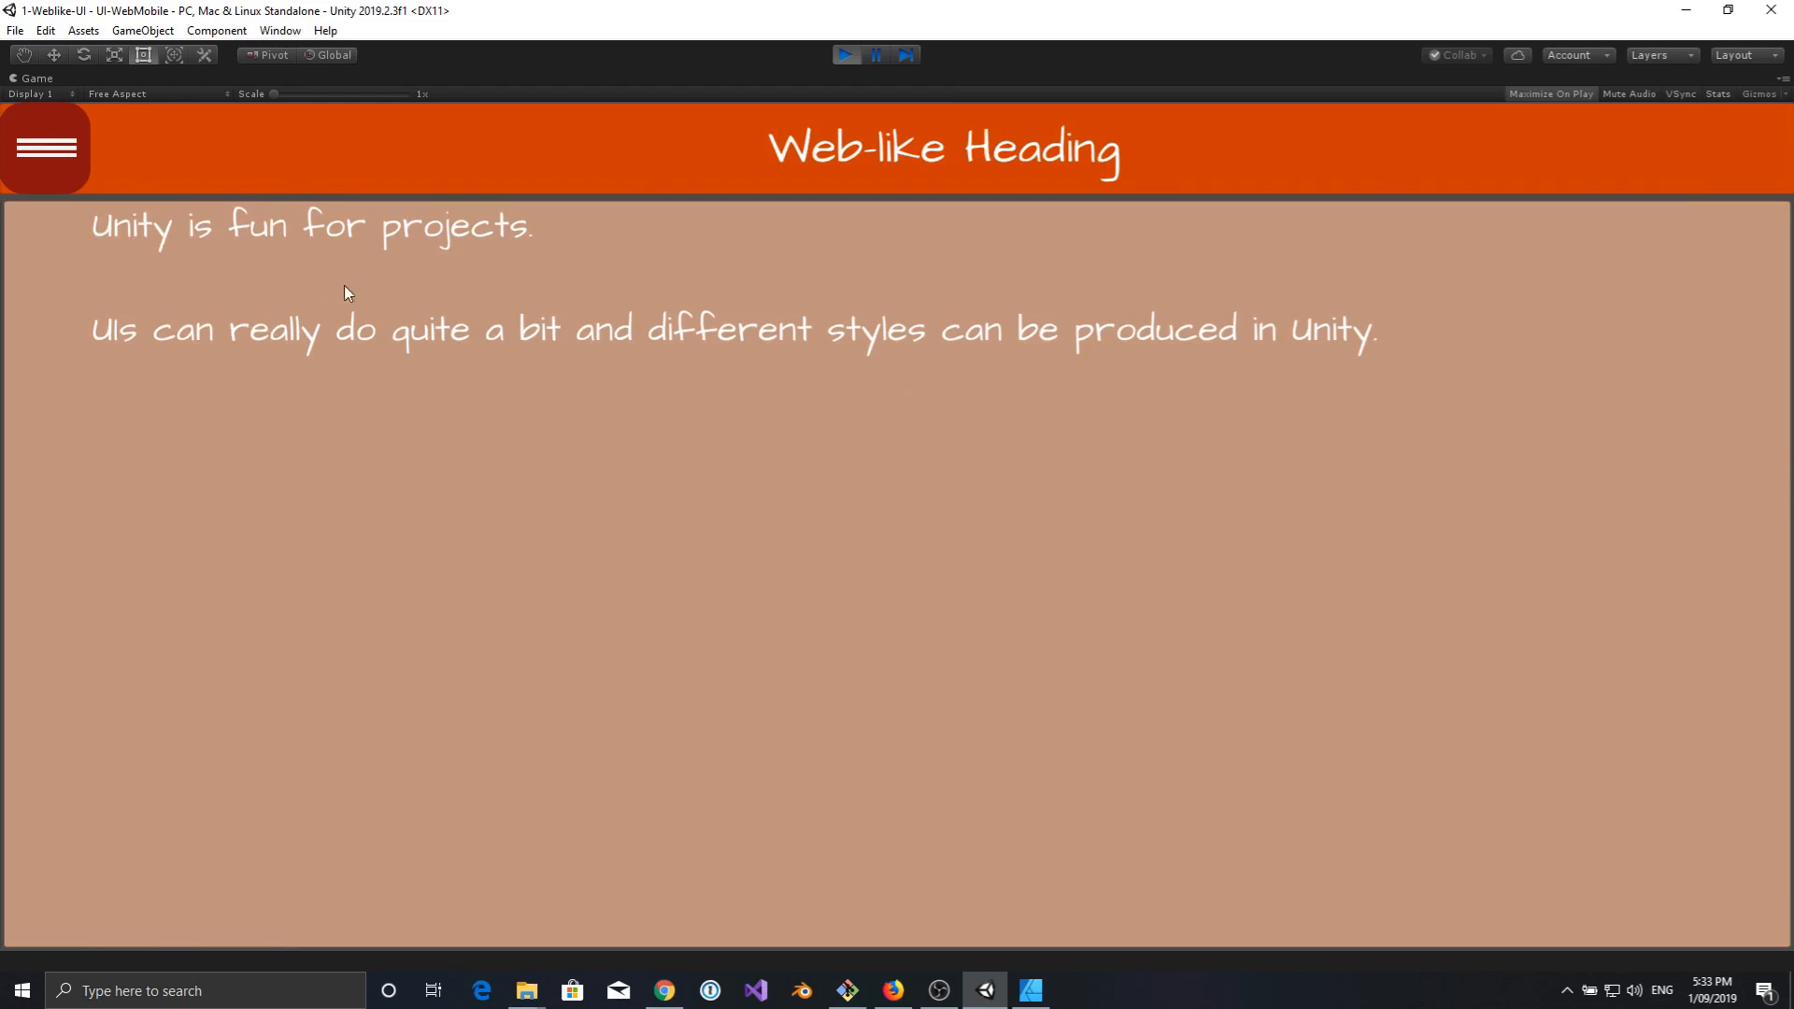
{"action": "left_click", "coordinate": [48, 150]}
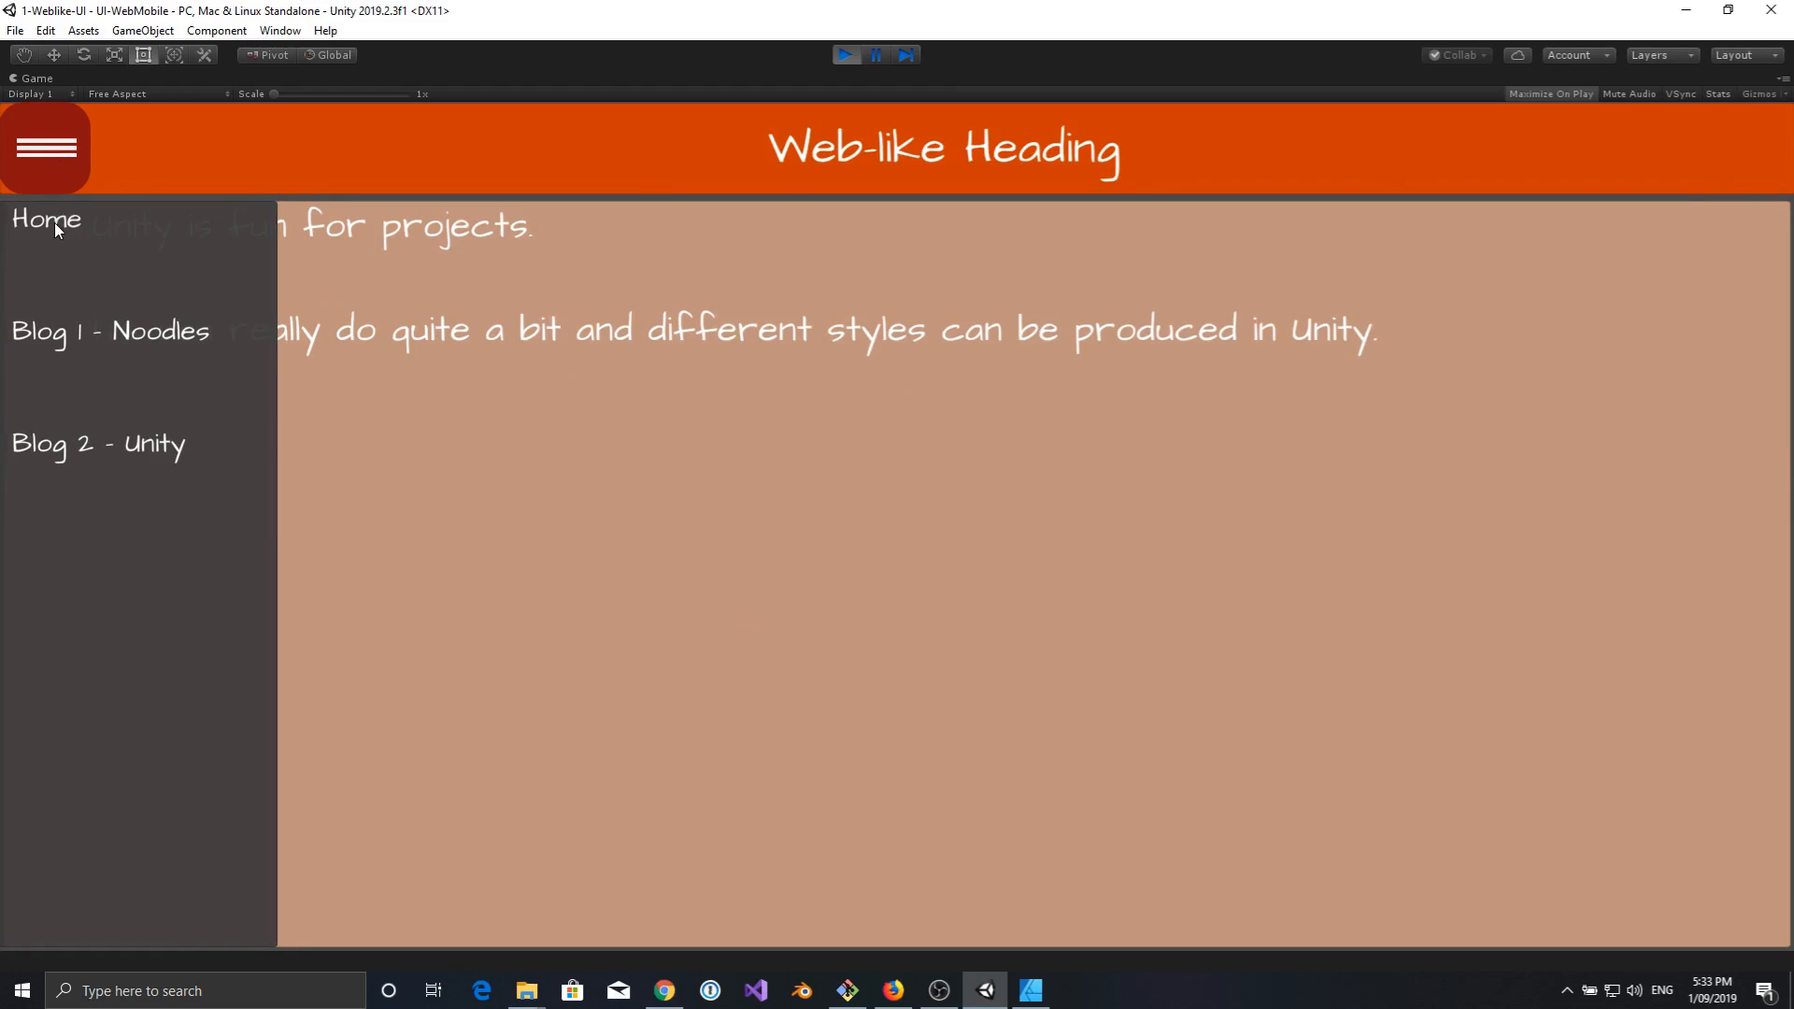
Open Home from the navigation menu, show the menu again and stop the running scene.
{"action": "left_click", "coordinate": [54, 222]}
{"action": "left_click", "coordinate": [56, 153]}
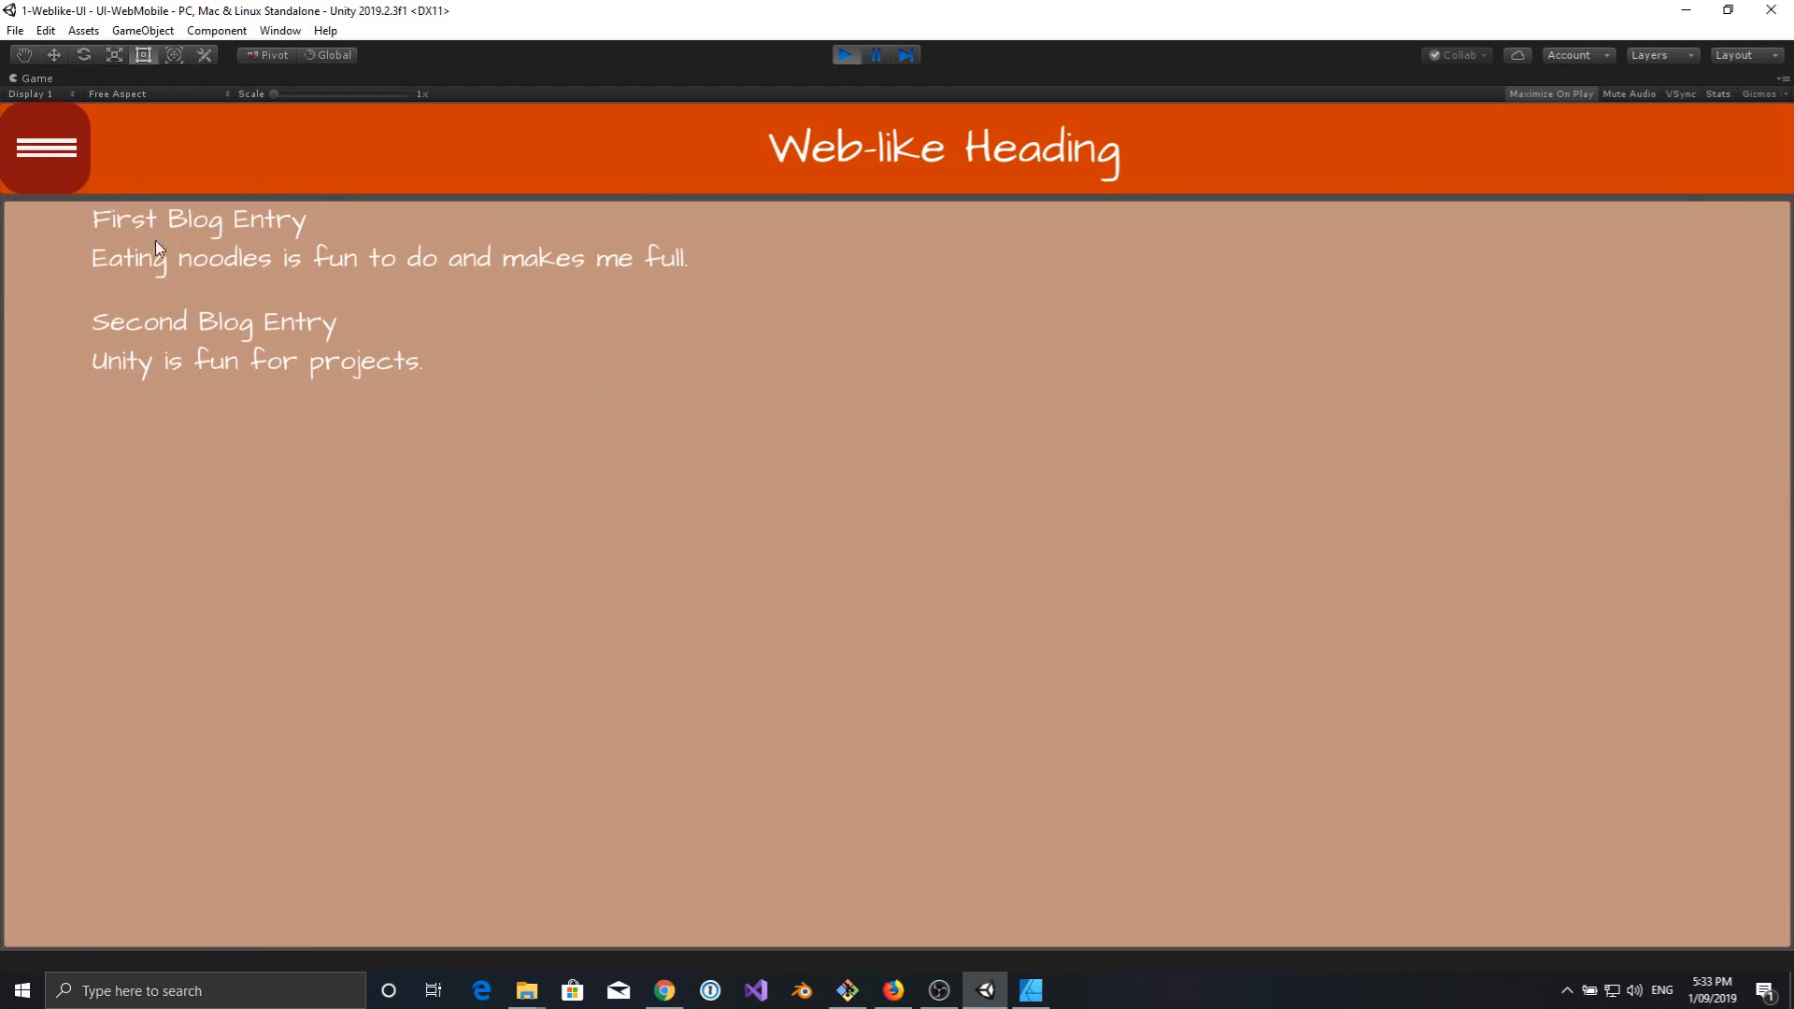
{"action": "left_click", "coordinate": [52, 155]}
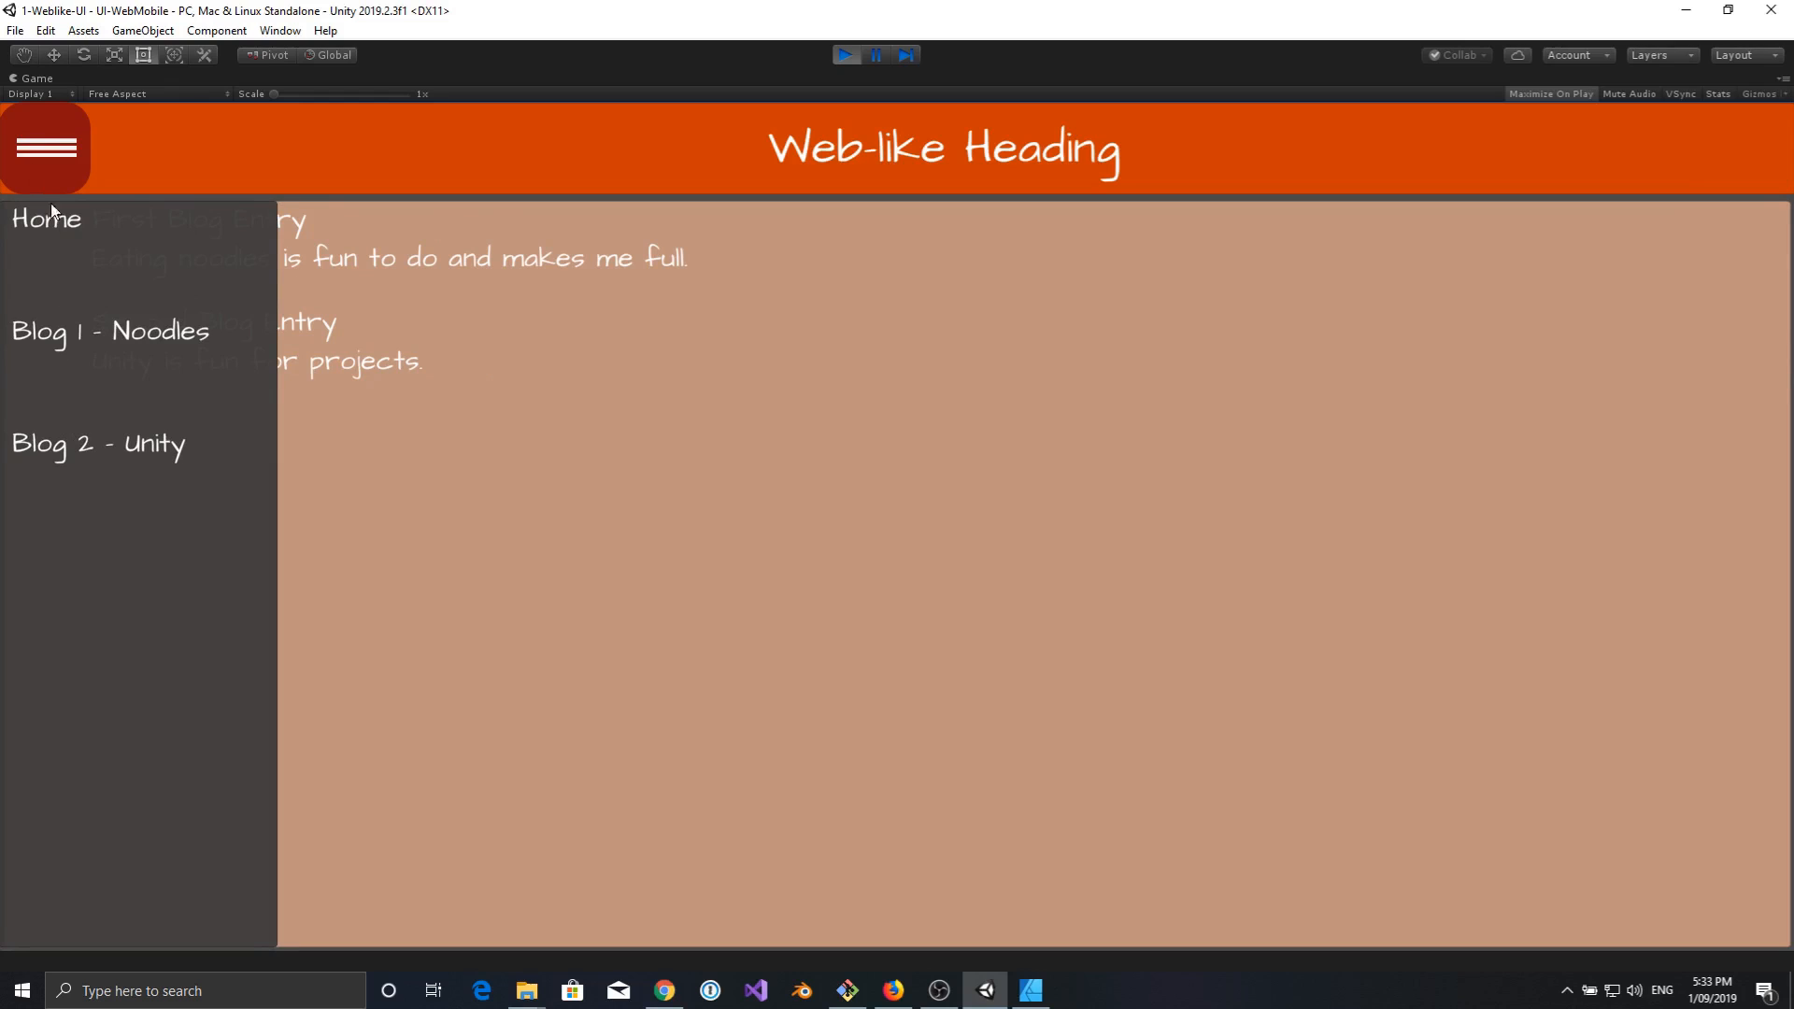
{"action": "left_click", "coordinate": [841, 53]}
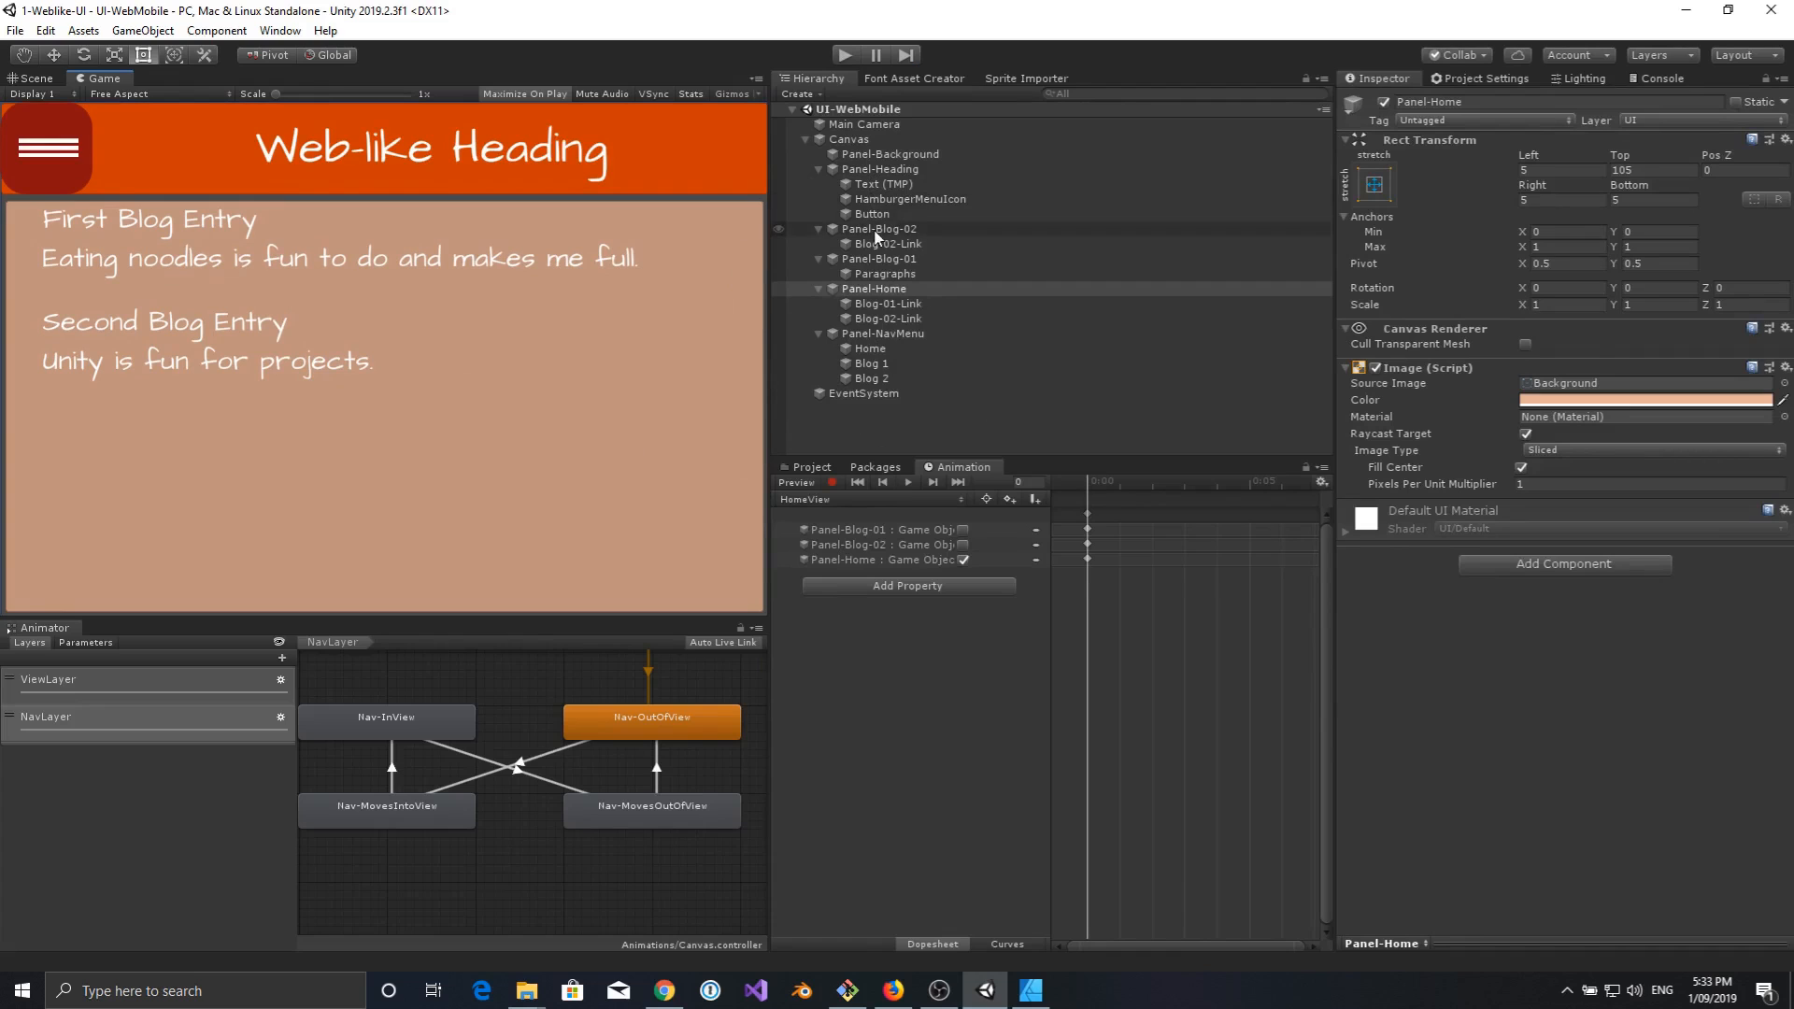
Select the Home button under Panel-NavMenu and collapse its Text Mesh Pro UGUI component and font material settings.
{"action": "left_click", "coordinate": [874, 361]}
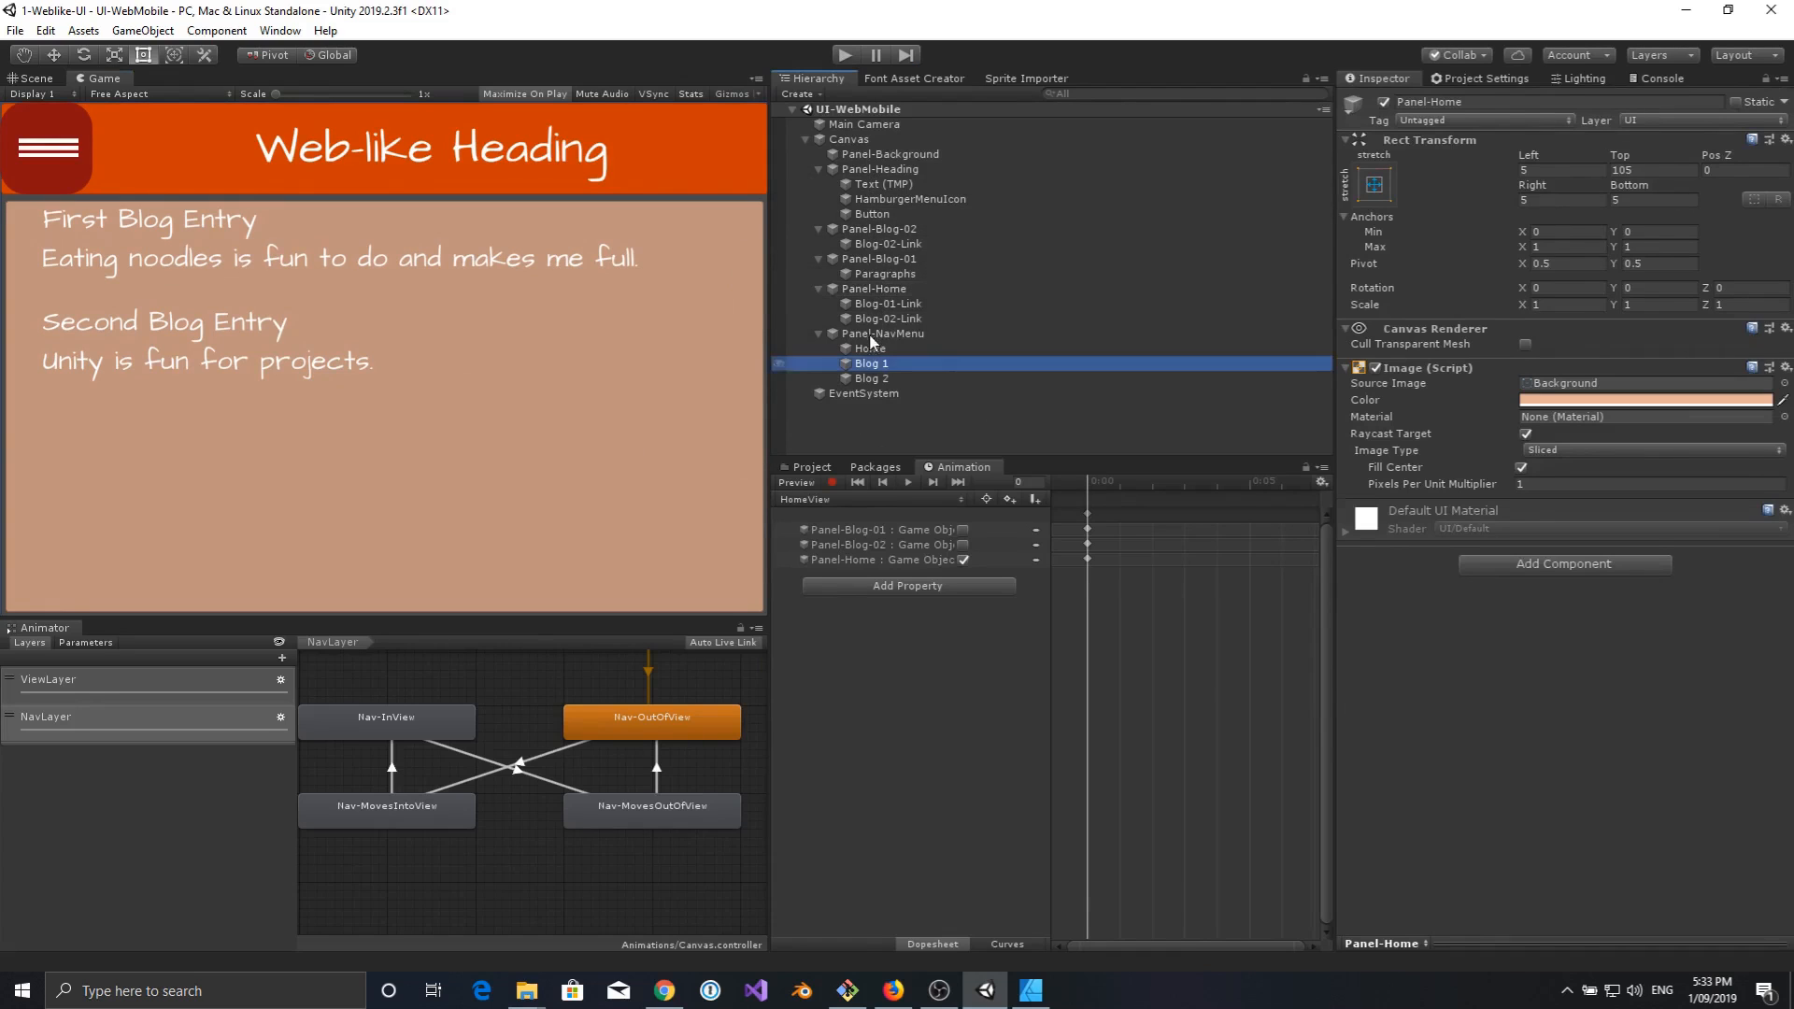
{"action": "left_click", "coordinate": [877, 336]}
{"action": "left_click", "coordinate": [878, 349]}
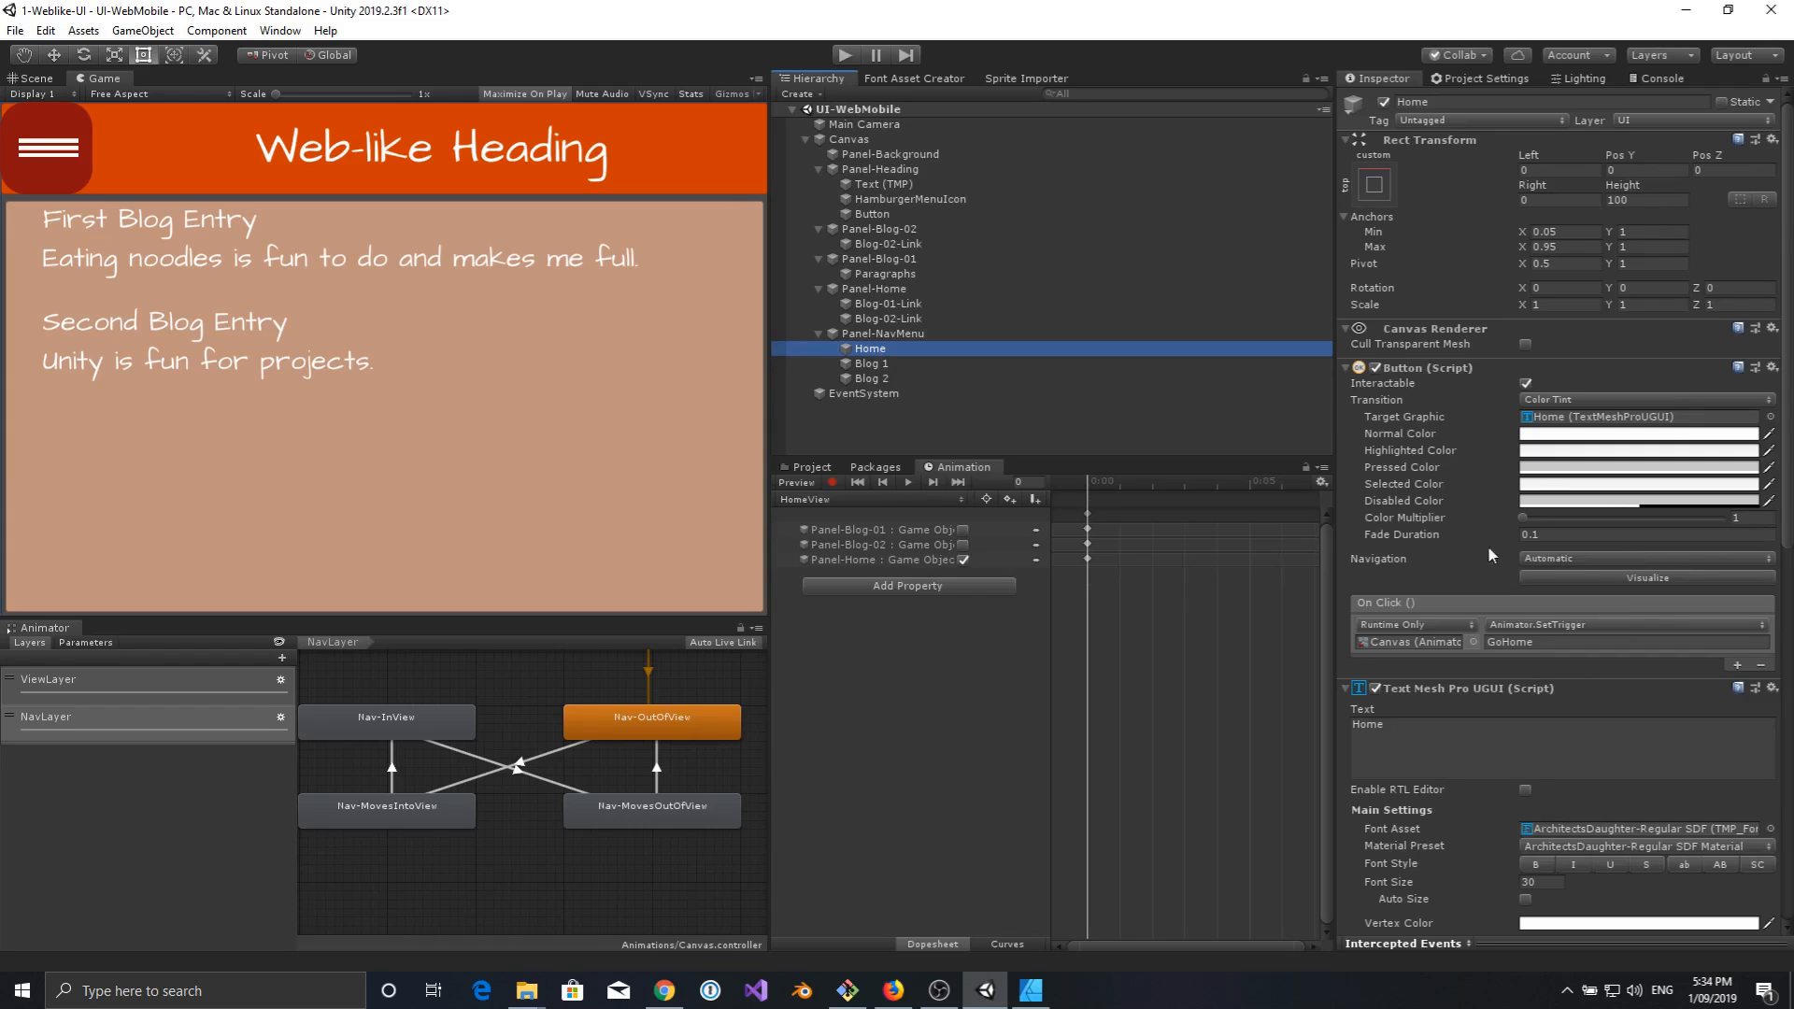
{"action": "left_click", "coordinate": [1346, 690]}
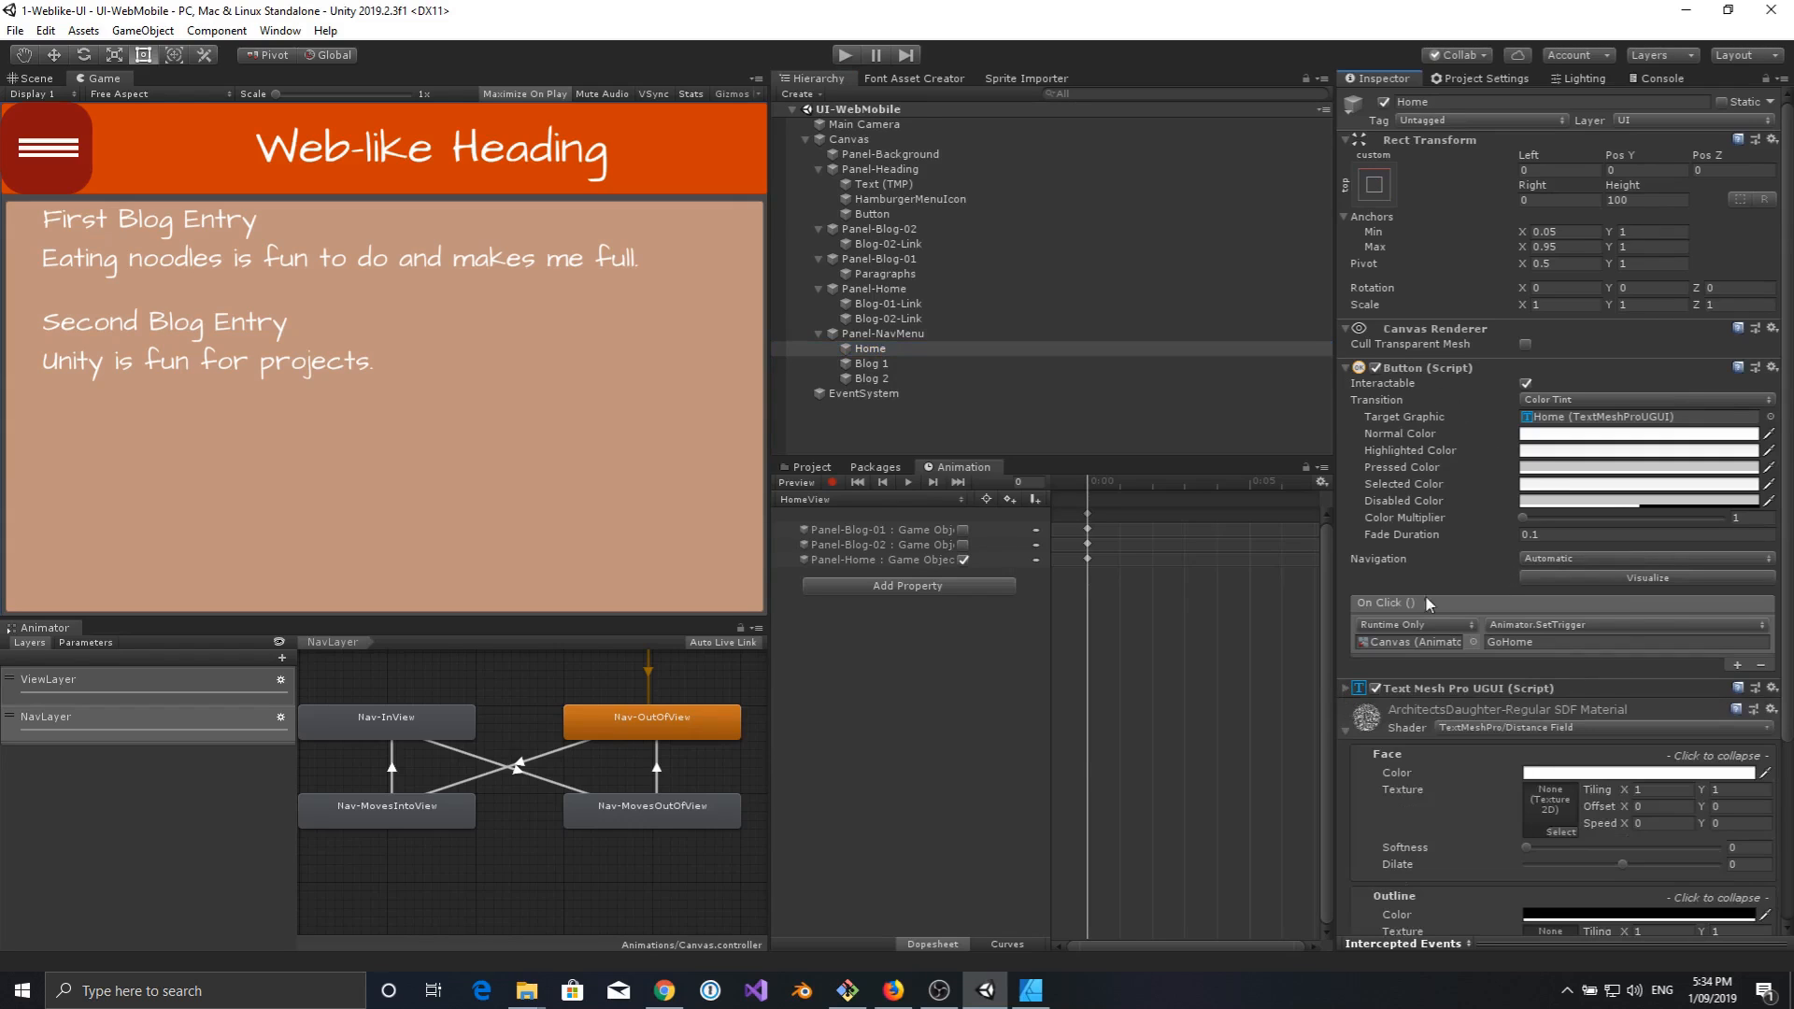
{"action": "left_click", "coordinate": [1346, 731]}
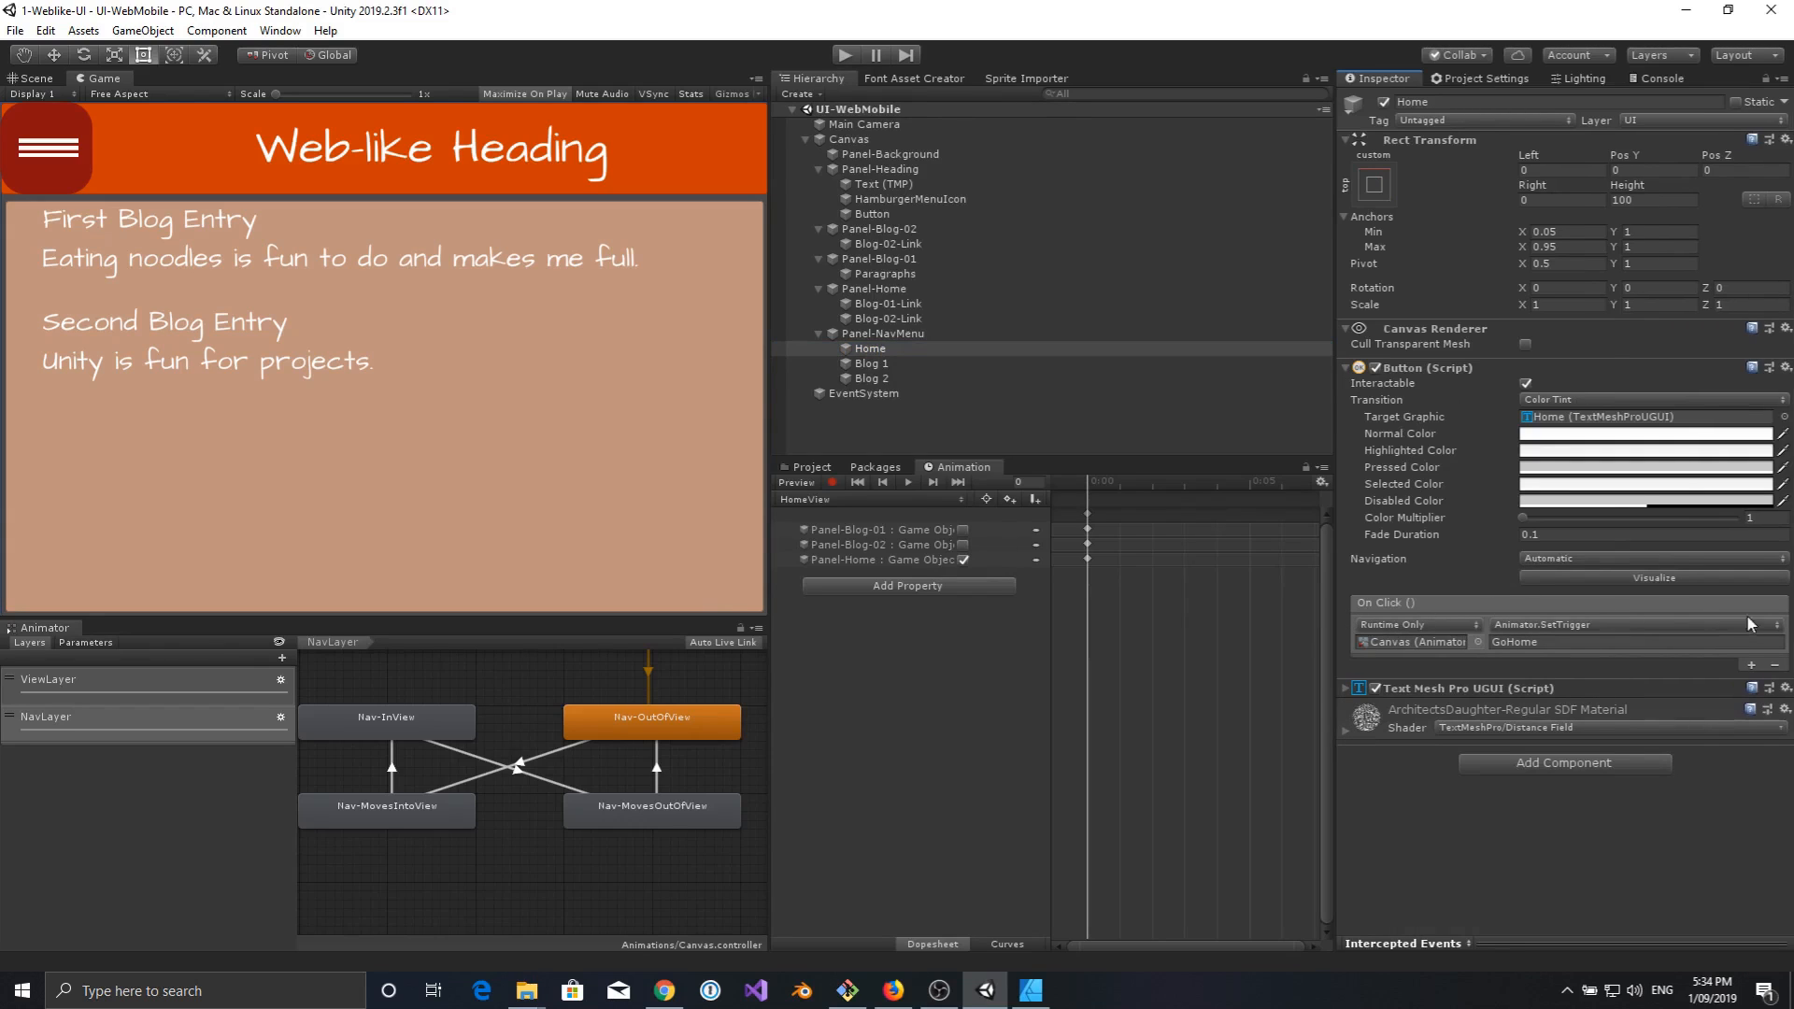
Add a second On Click event to the Home button that calls Animator.SetTrigger (string) on the Canvas.
{"action": "left_click", "coordinate": [1752, 664]}
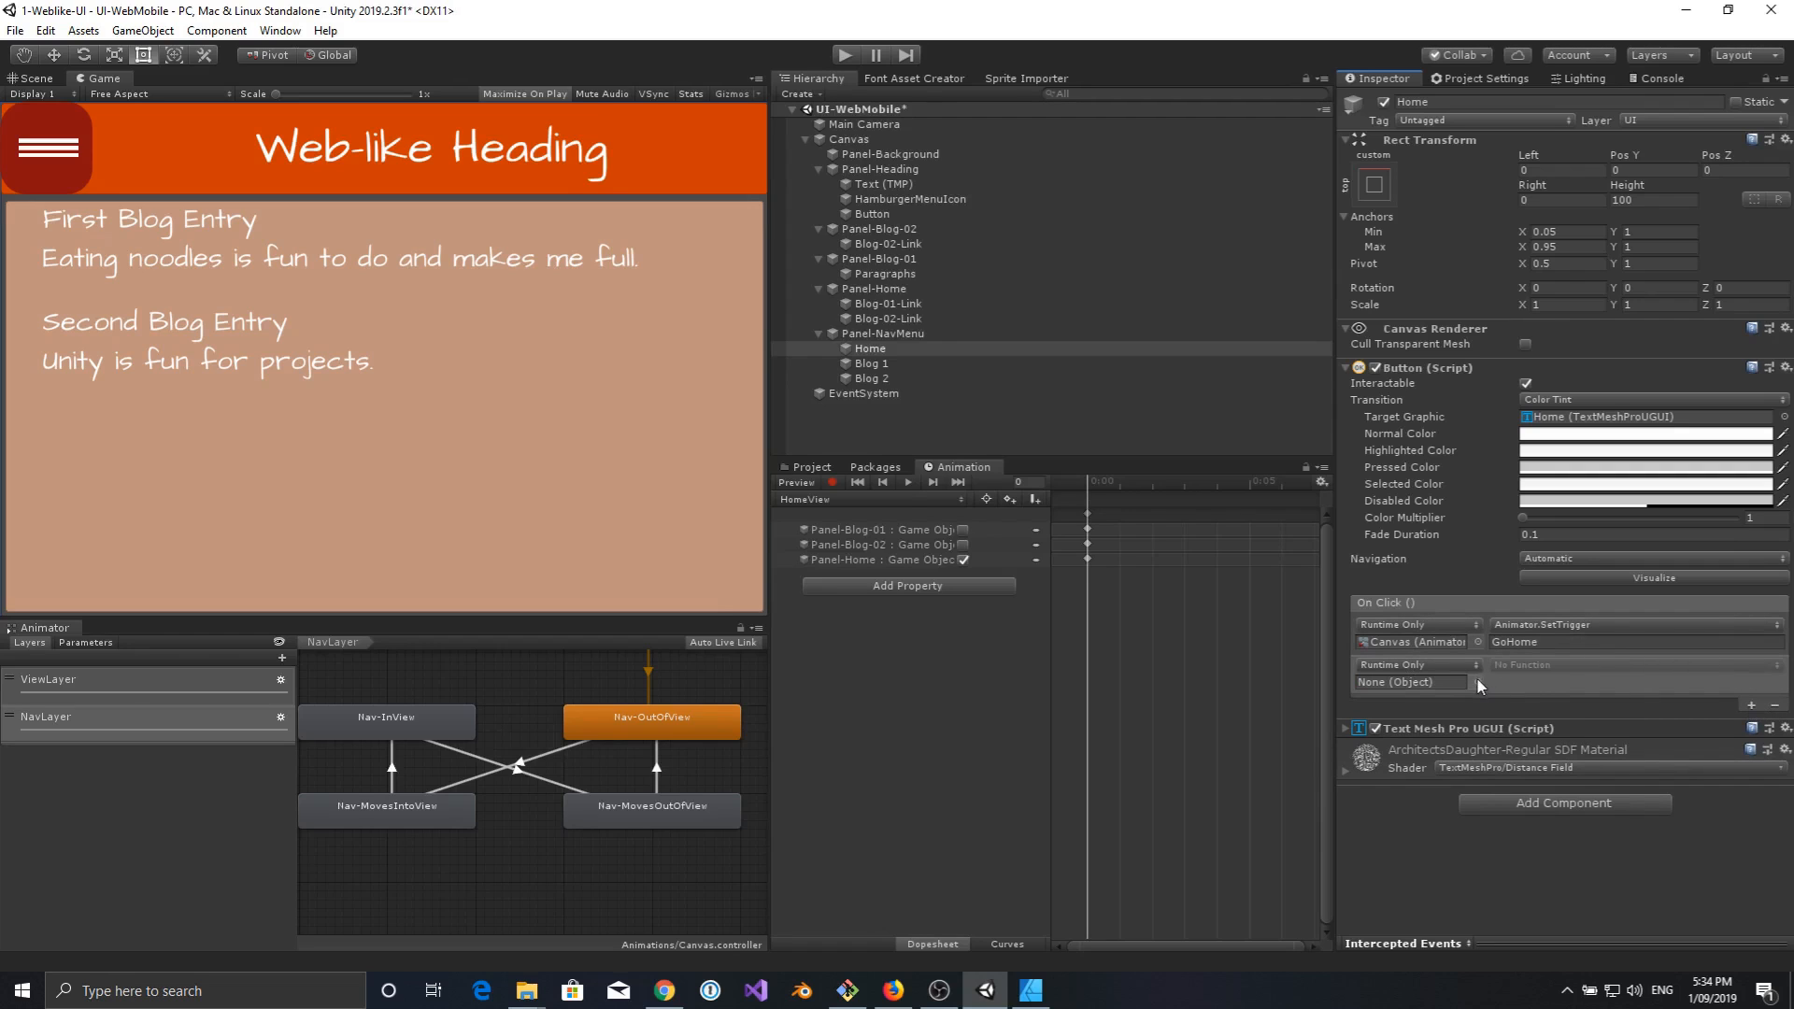
{"action": "left_click_drag", "start_coordinate": [848, 139], "coordinate": [1410, 682]}
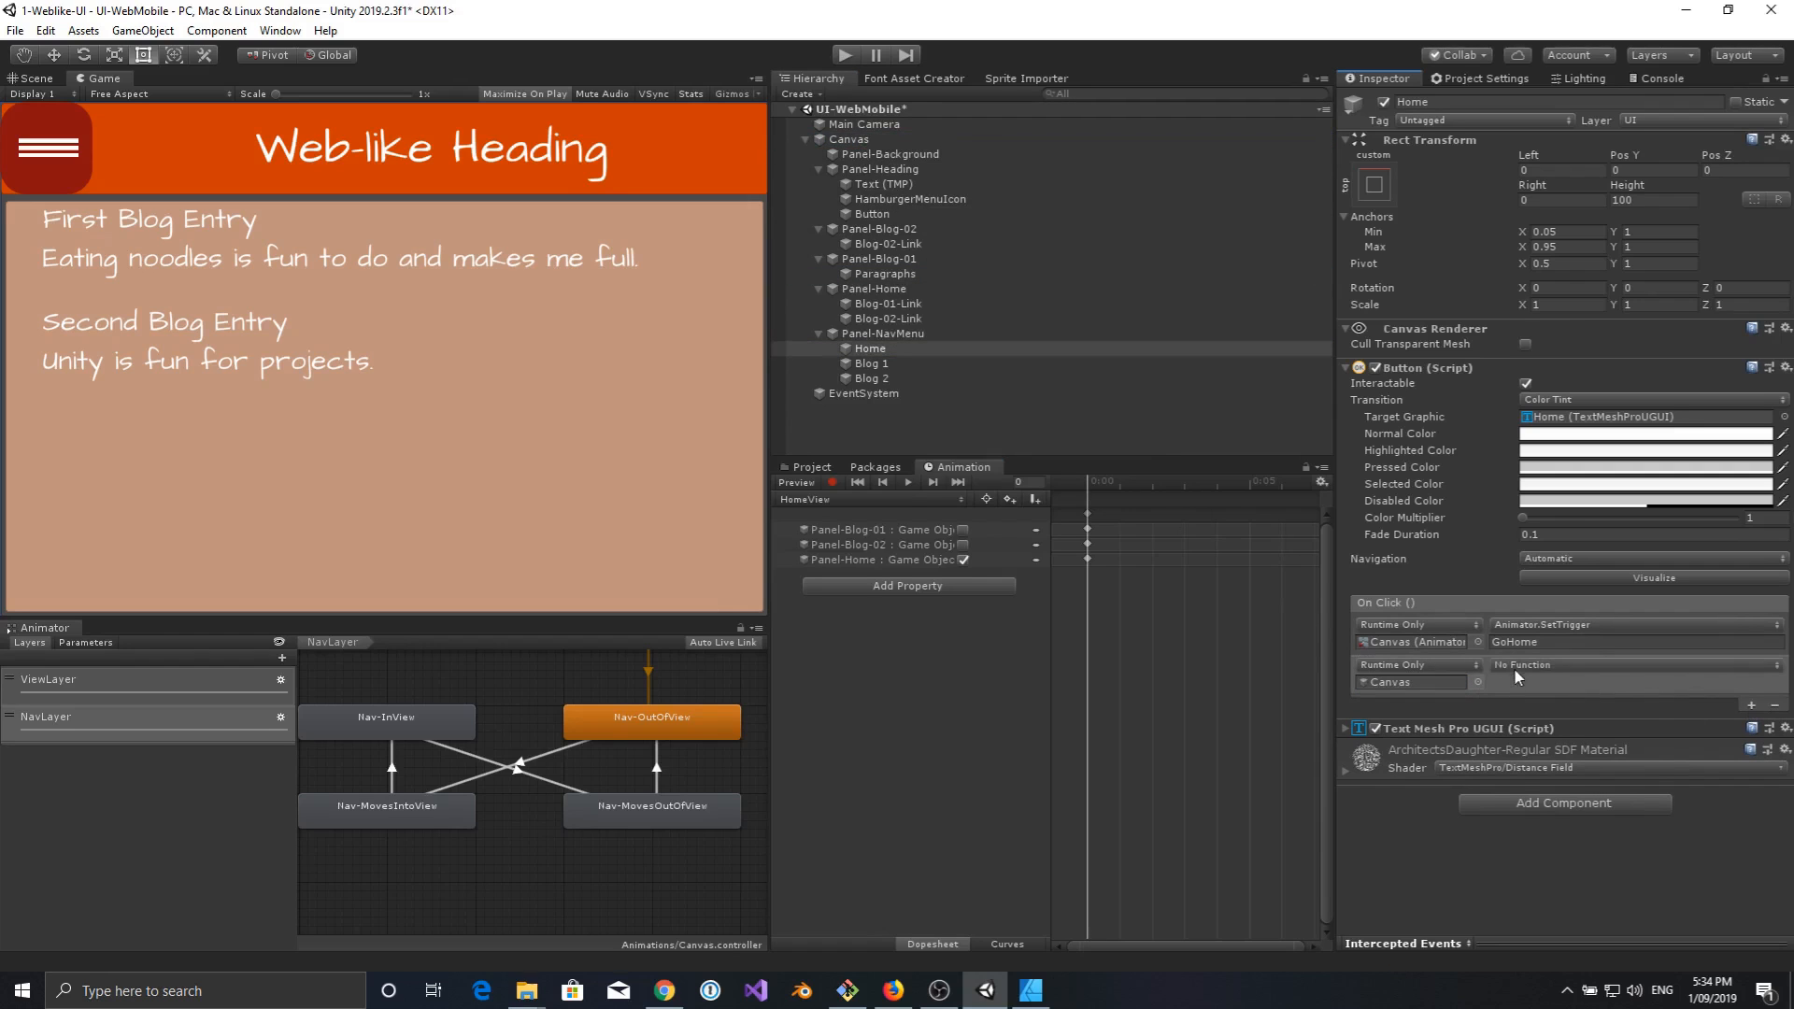
{"action": "left_click", "coordinate": [1518, 665]}
{"action": "mouse_move", "coordinate": [1573, 818]}
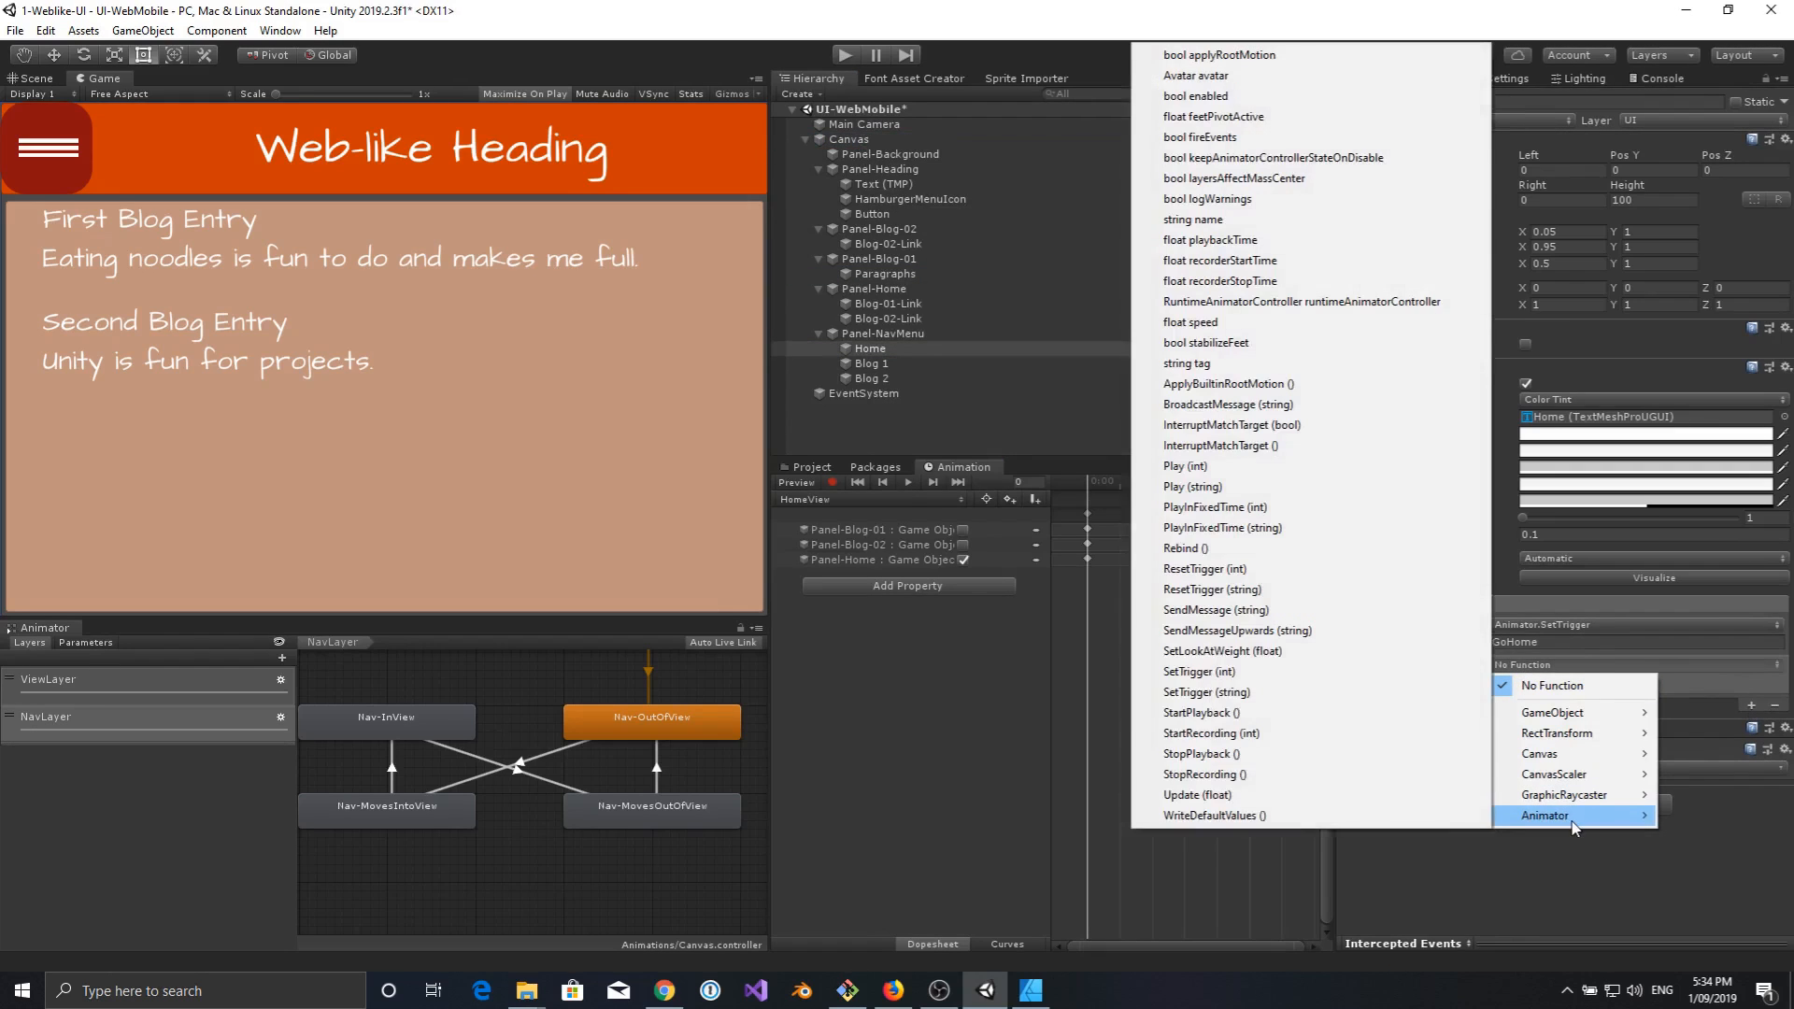
{"action": "left_click", "coordinate": [1290, 692]}
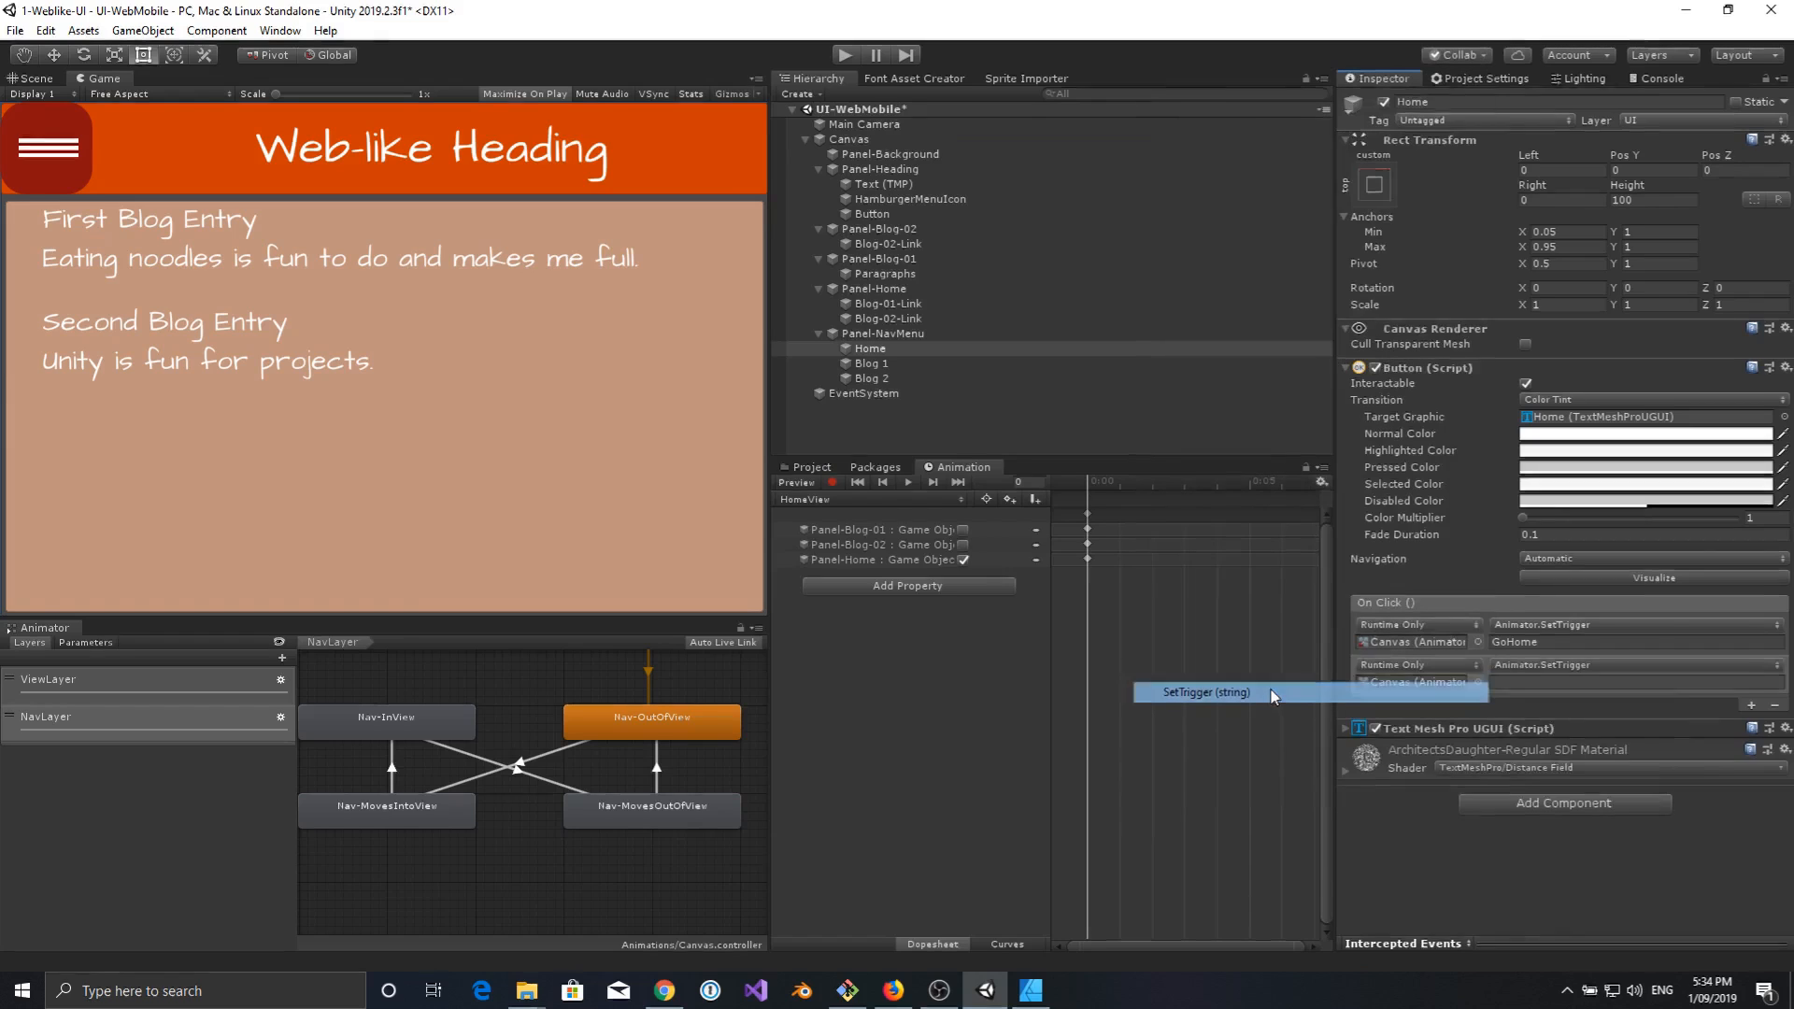
Check the Animator's parameter names and set the Home button's second On Click trigger to ToggleNav.
{"action": "left_click", "coordinate": [1522, 682]}
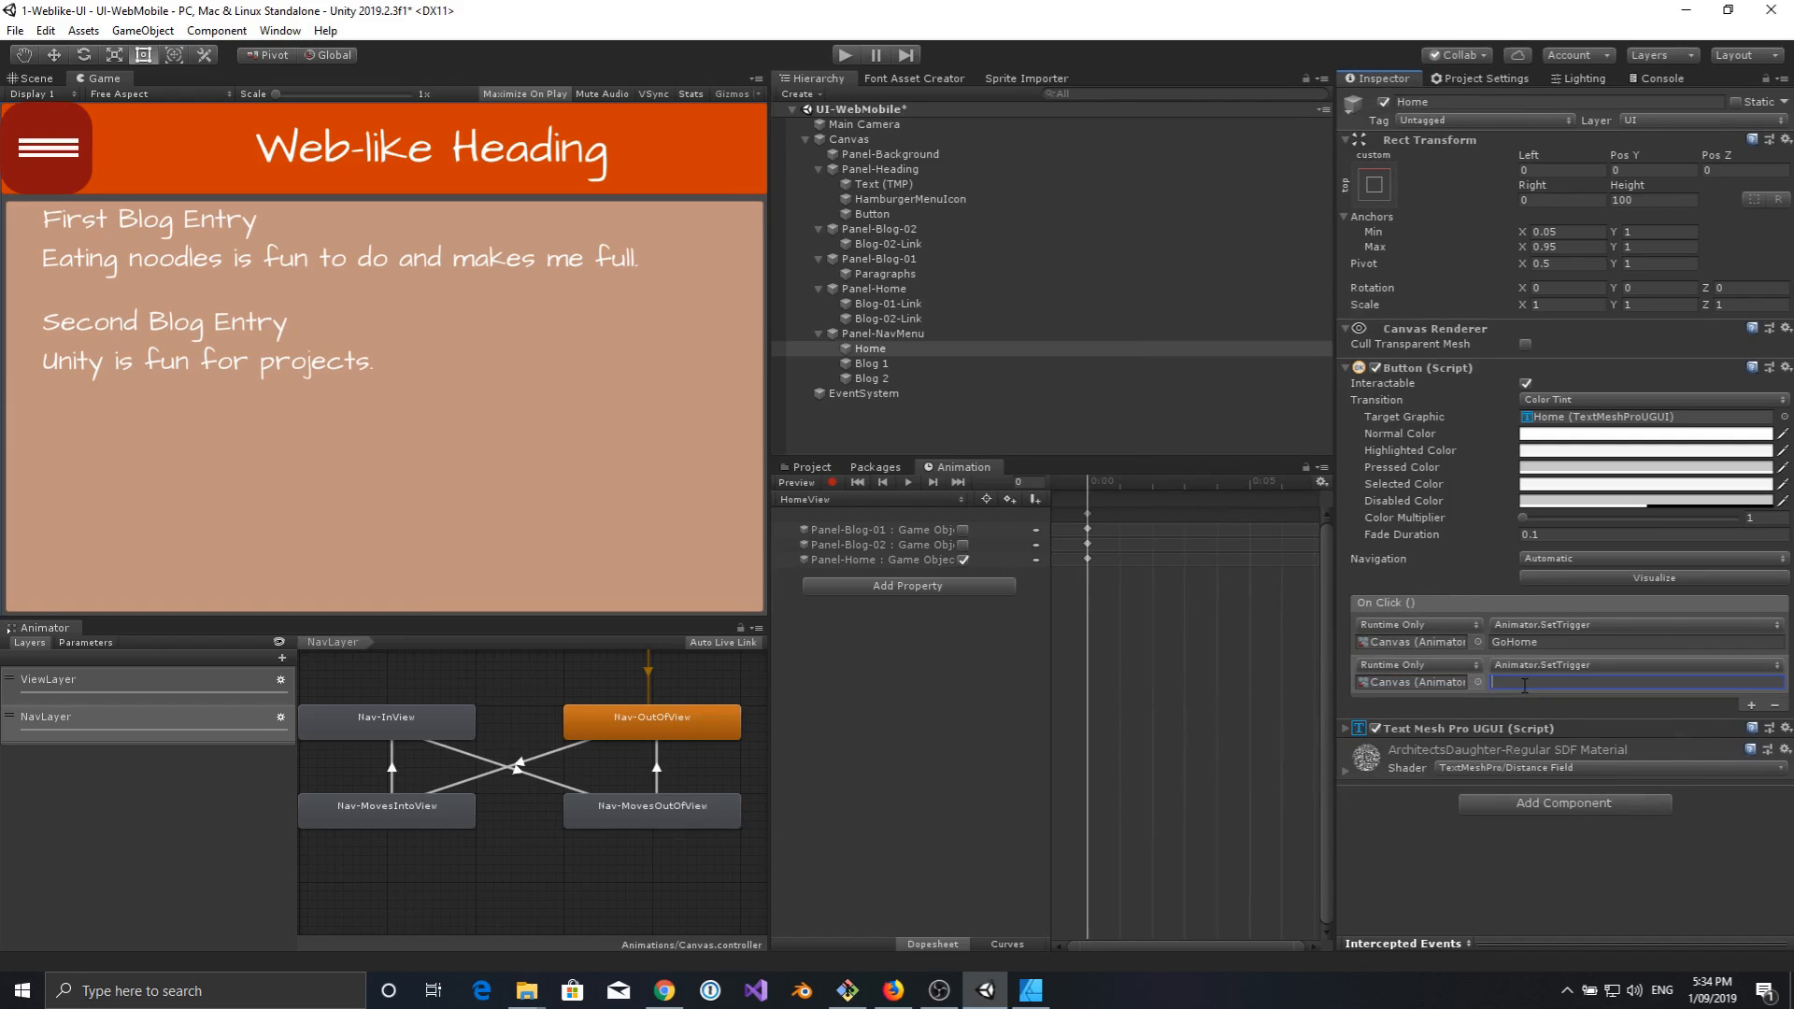
{"action": "left_click", "coordinate": [80, 641]}
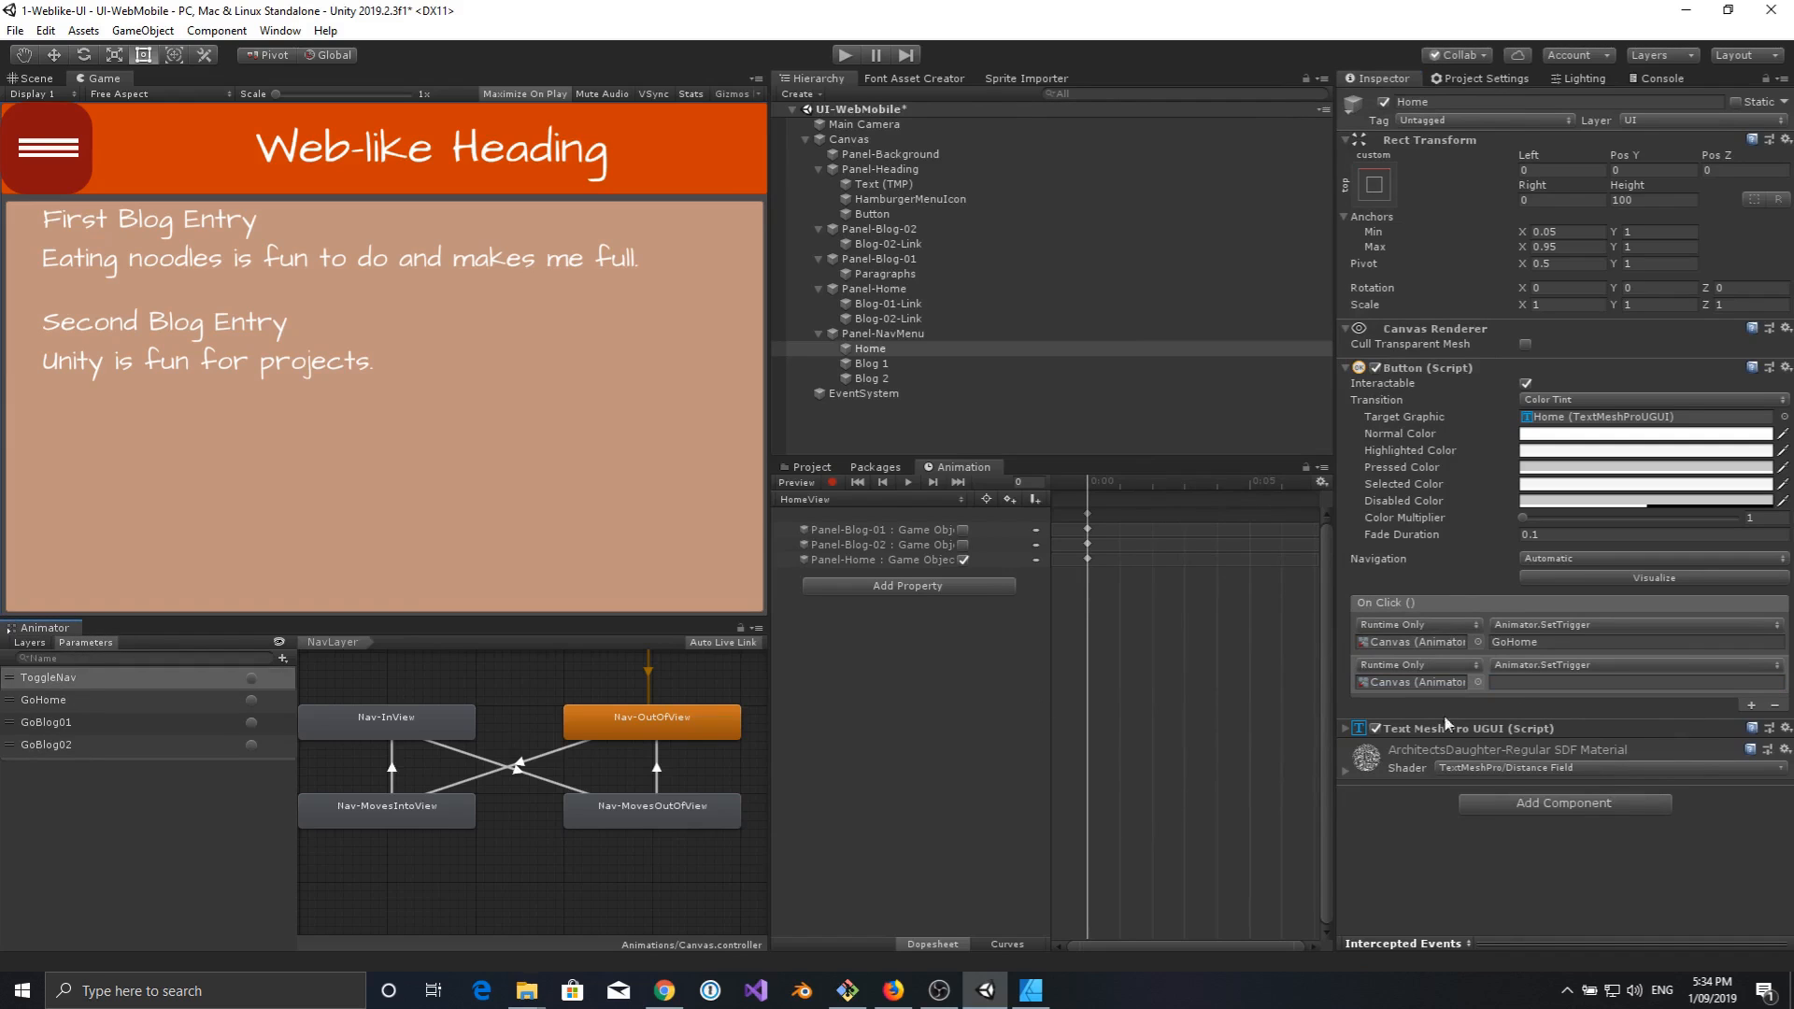
{"action": "left_click", "coordinate": [1561, 681]}
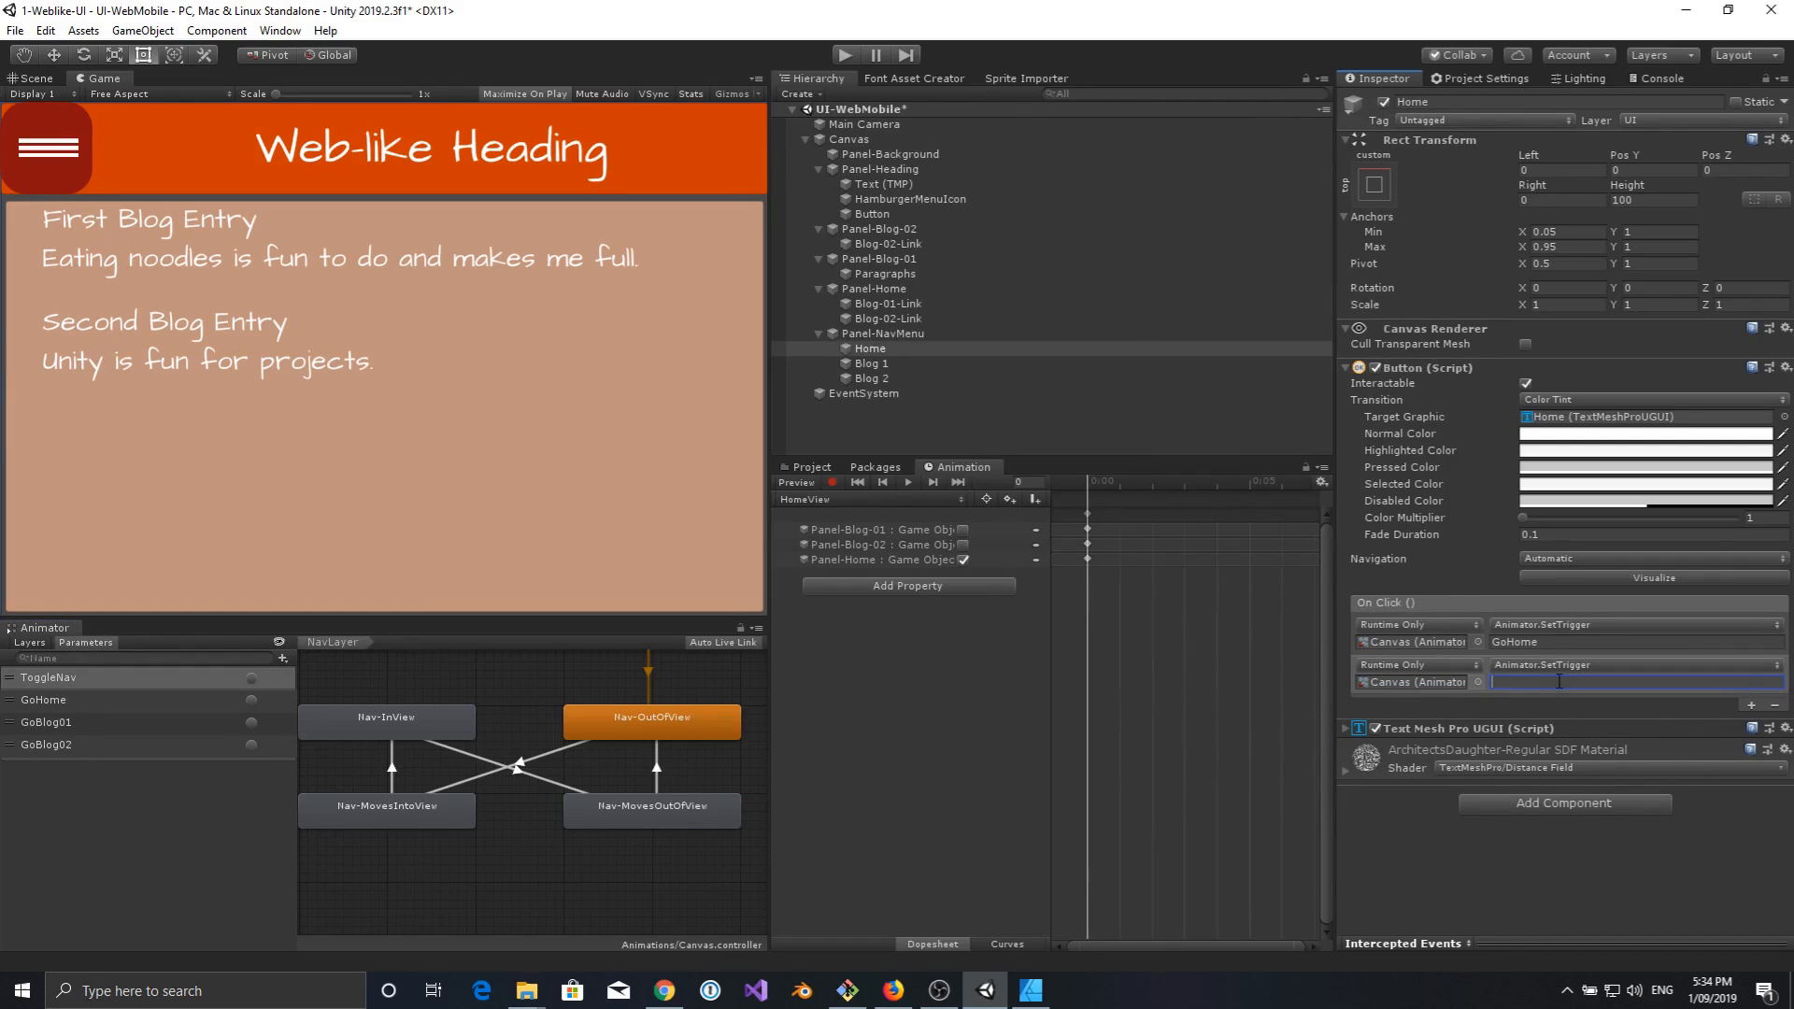
{"action": "type", "text": "ToggleNav"}
Add a second On Click event to the Blog 1 menu button with the scene's Canvas as its target.
{"action": "left_click", "coordinate": [865, 366]}
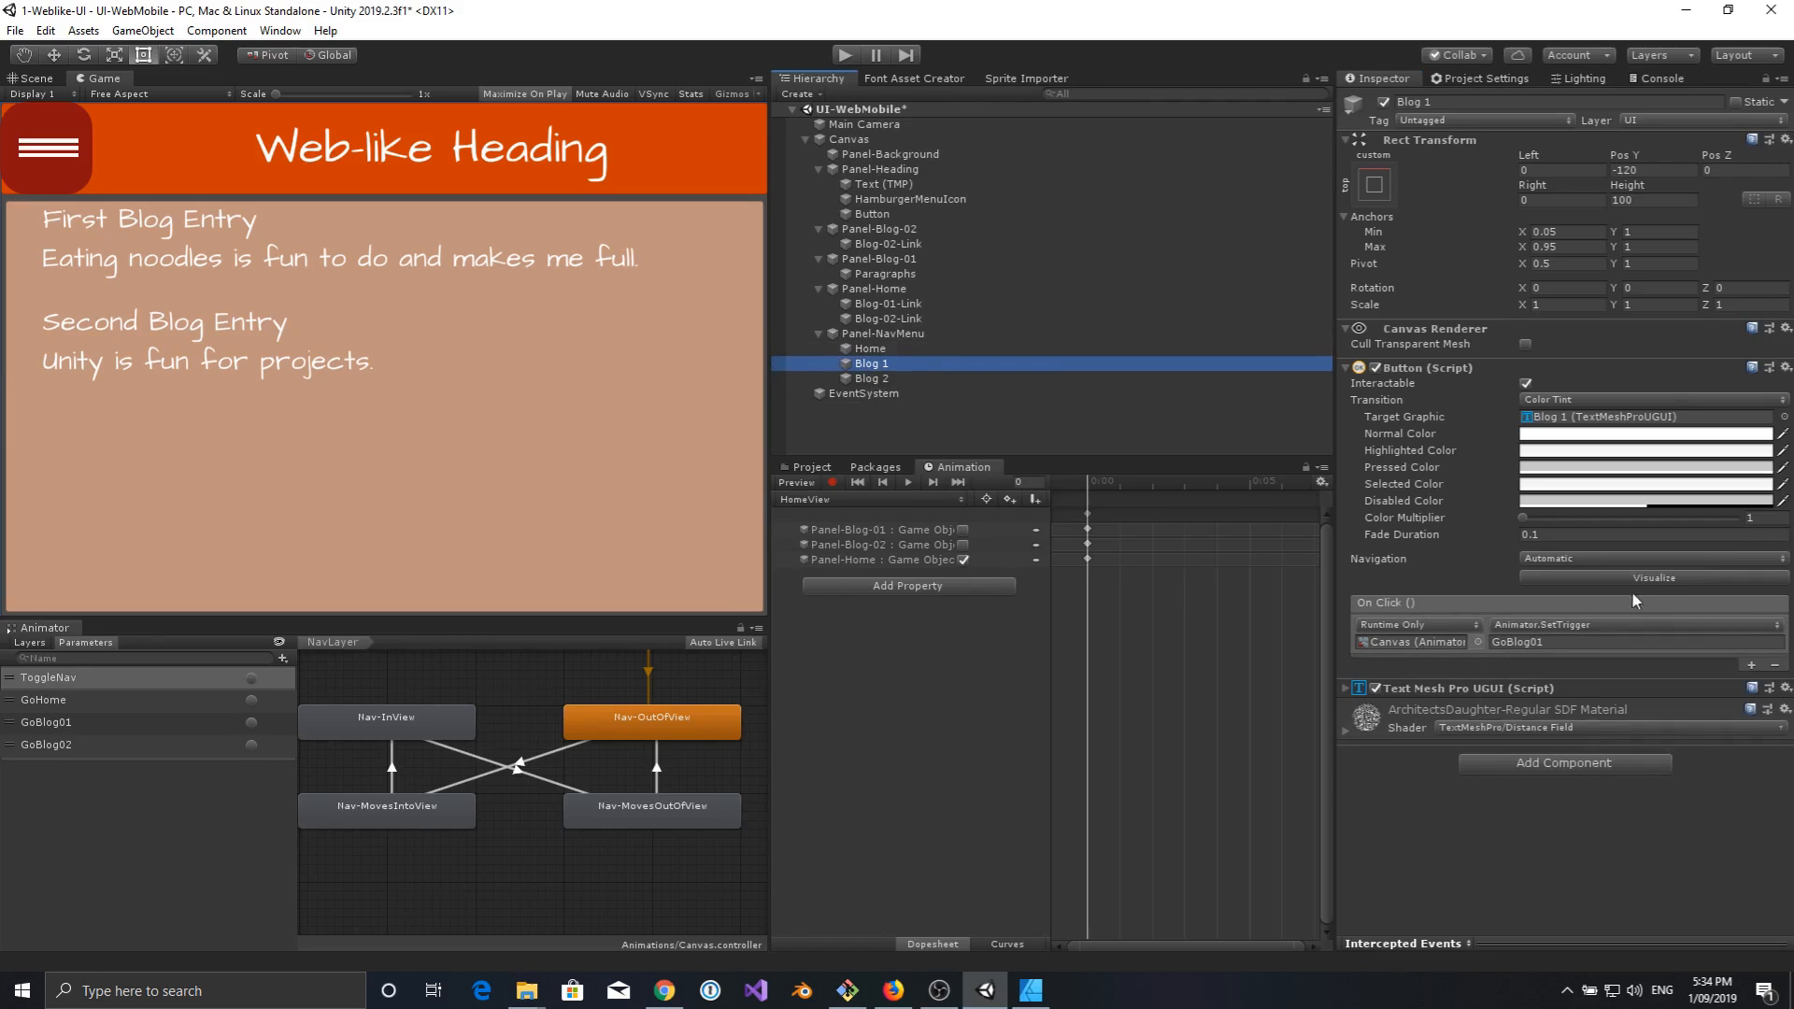
{"action": "left_click", "coordinate": [1751, 665]}
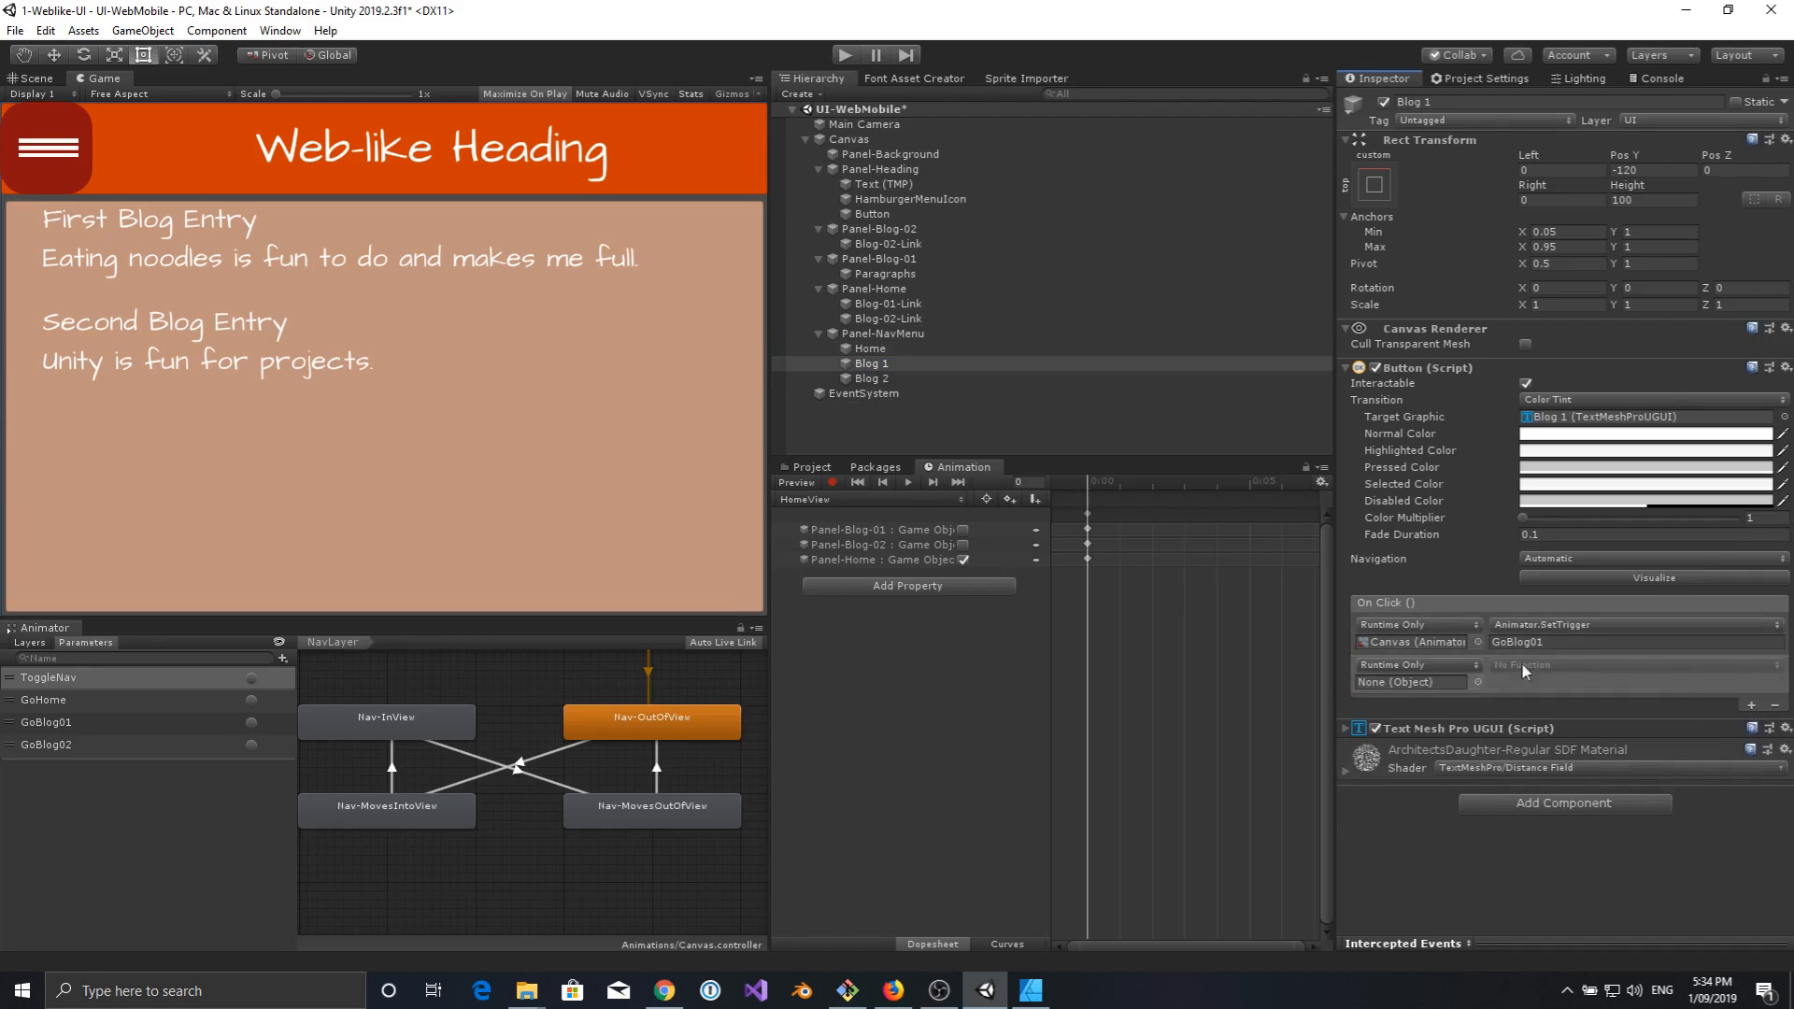
{"action": "left_click", "coordinate": [1479, 682]}
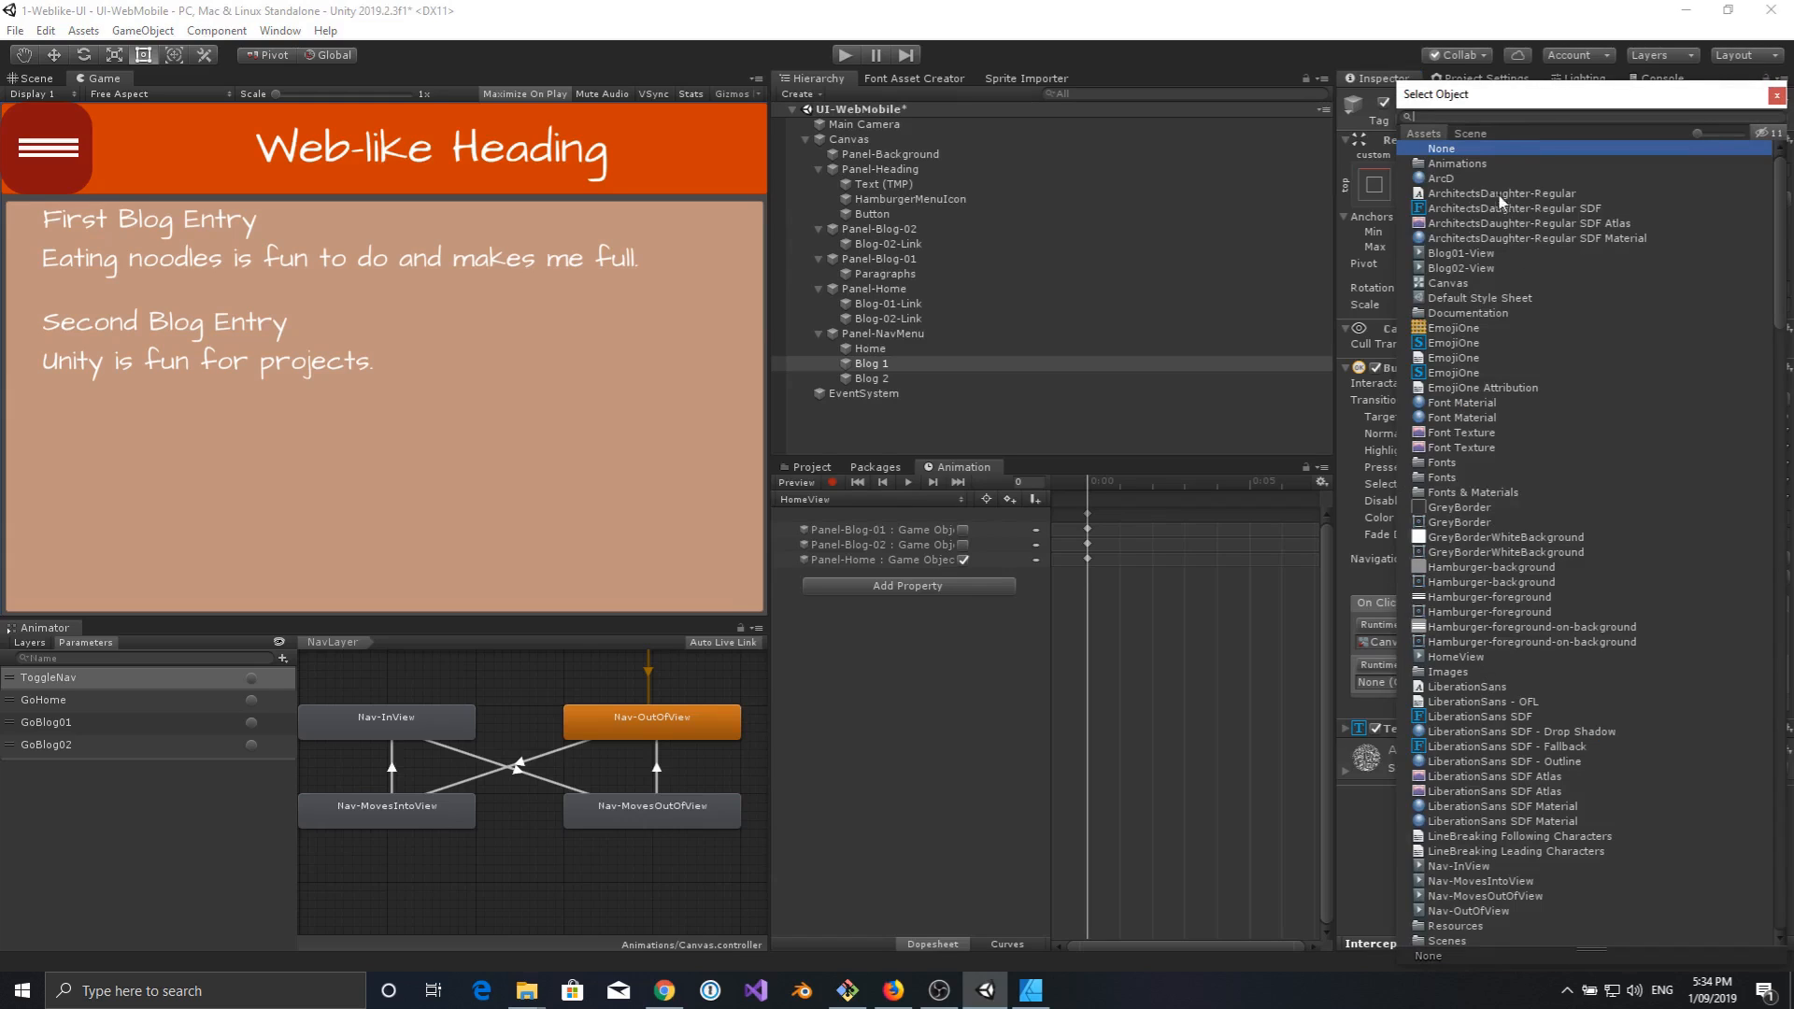
{"action": "left_click", "coordinate": [1470, 133]}
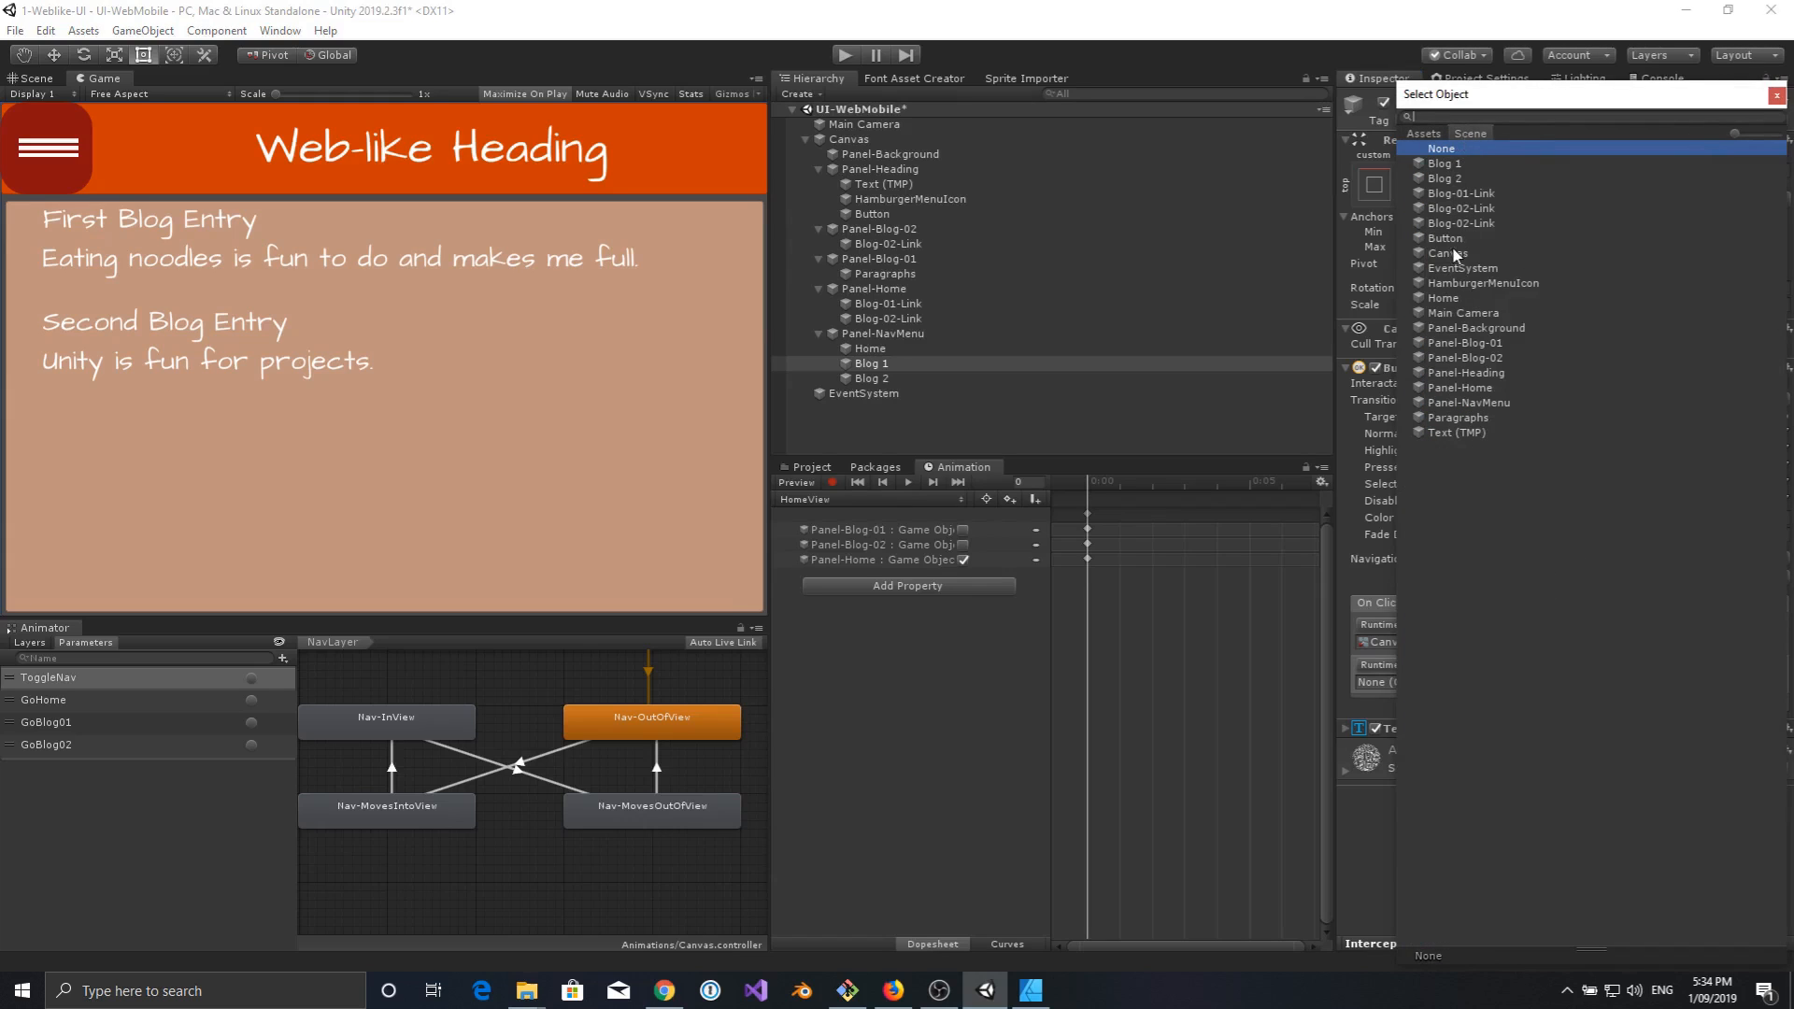
{"action": "left_click", "coordinate": [1454, 258]}
{"action": "key", "text": "Return"}
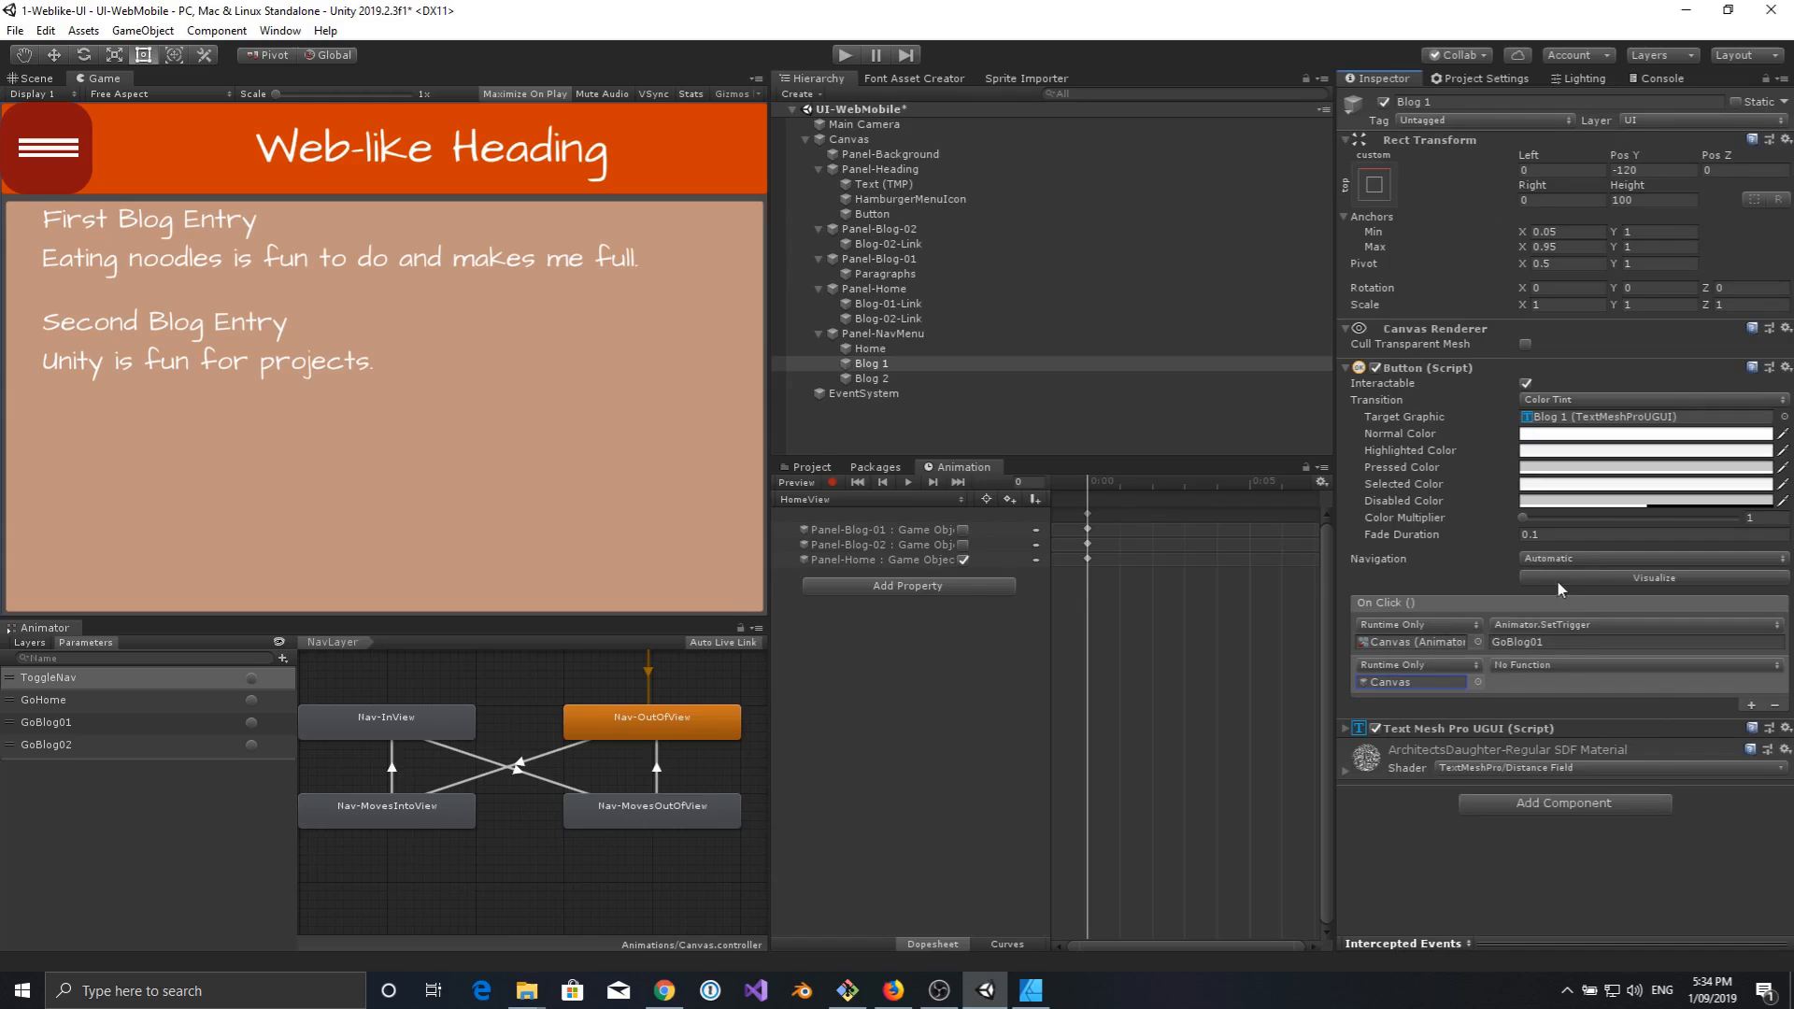
Make Blog 1's second On Click event call Animator.SetTrigger (string) with the trigger ToggleNav.
{"action": "left_click", "coordinate": [1550, 665]}
{"action": "mouse_move", "coordinate": [1551, 815]}
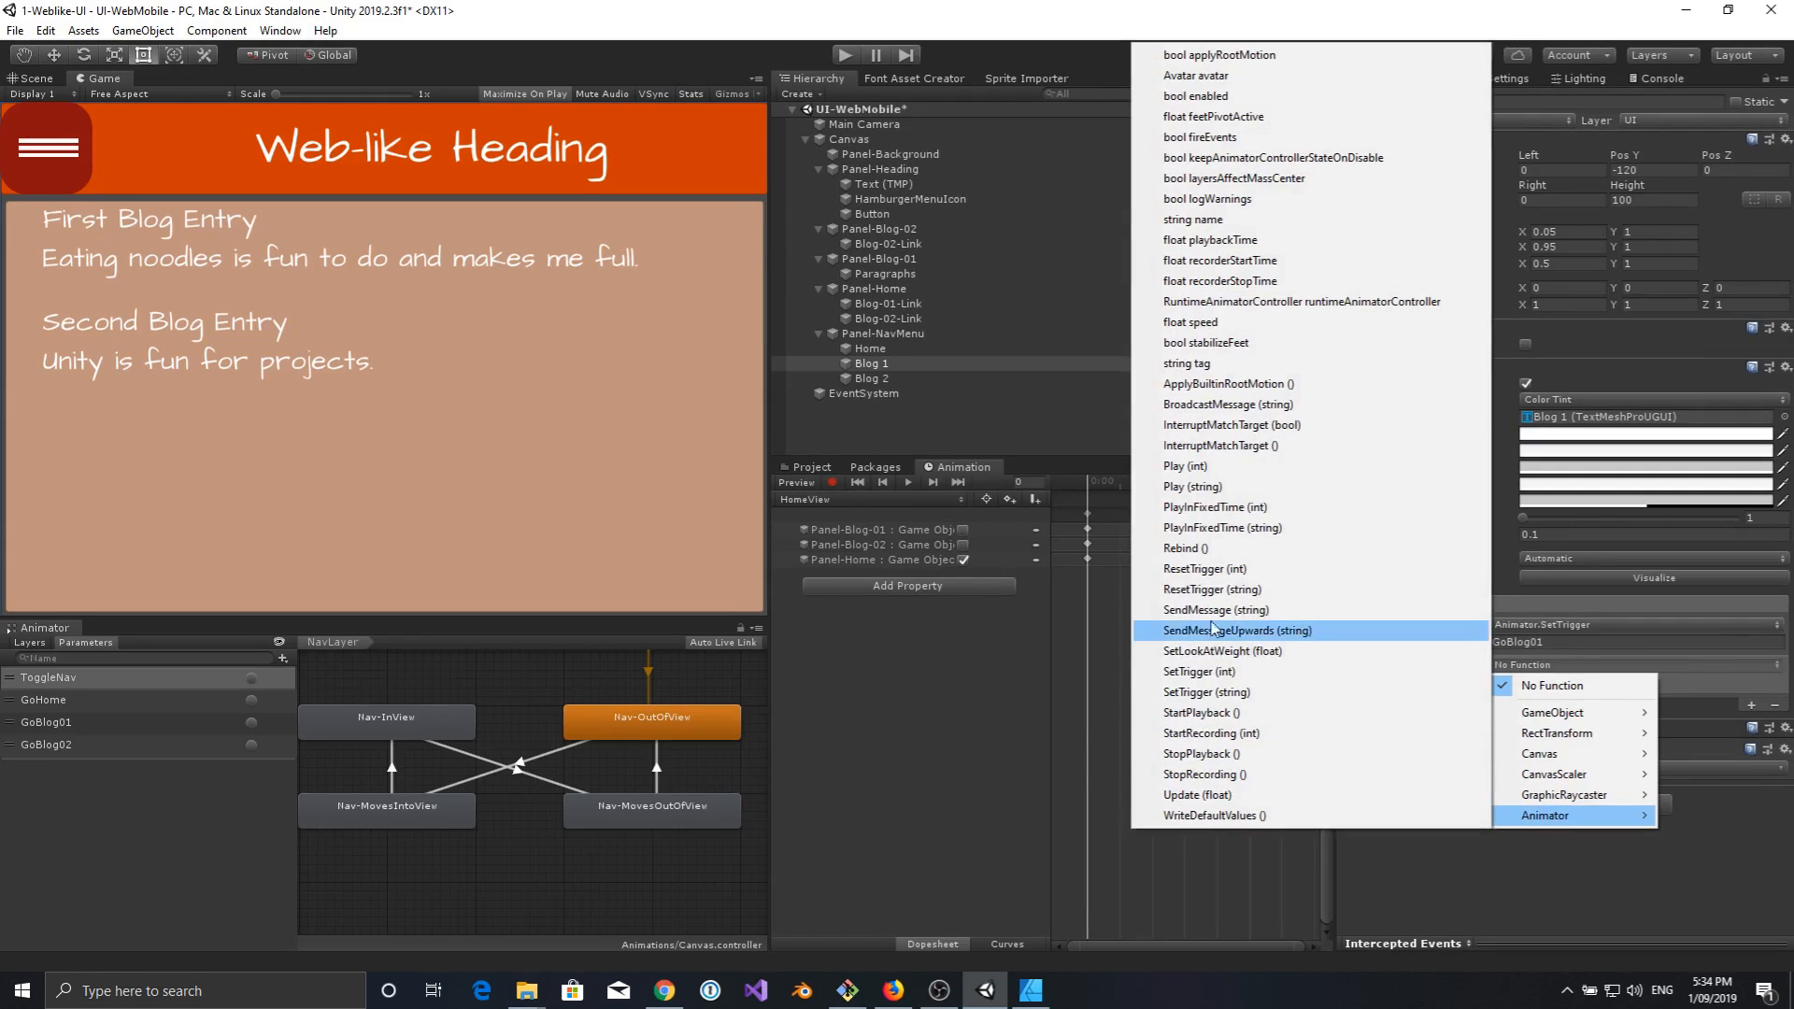
{"action": "left_click", "coordinate": [1215, 693]}
{"action": "left_click", "coordinate": [1508, 683]}
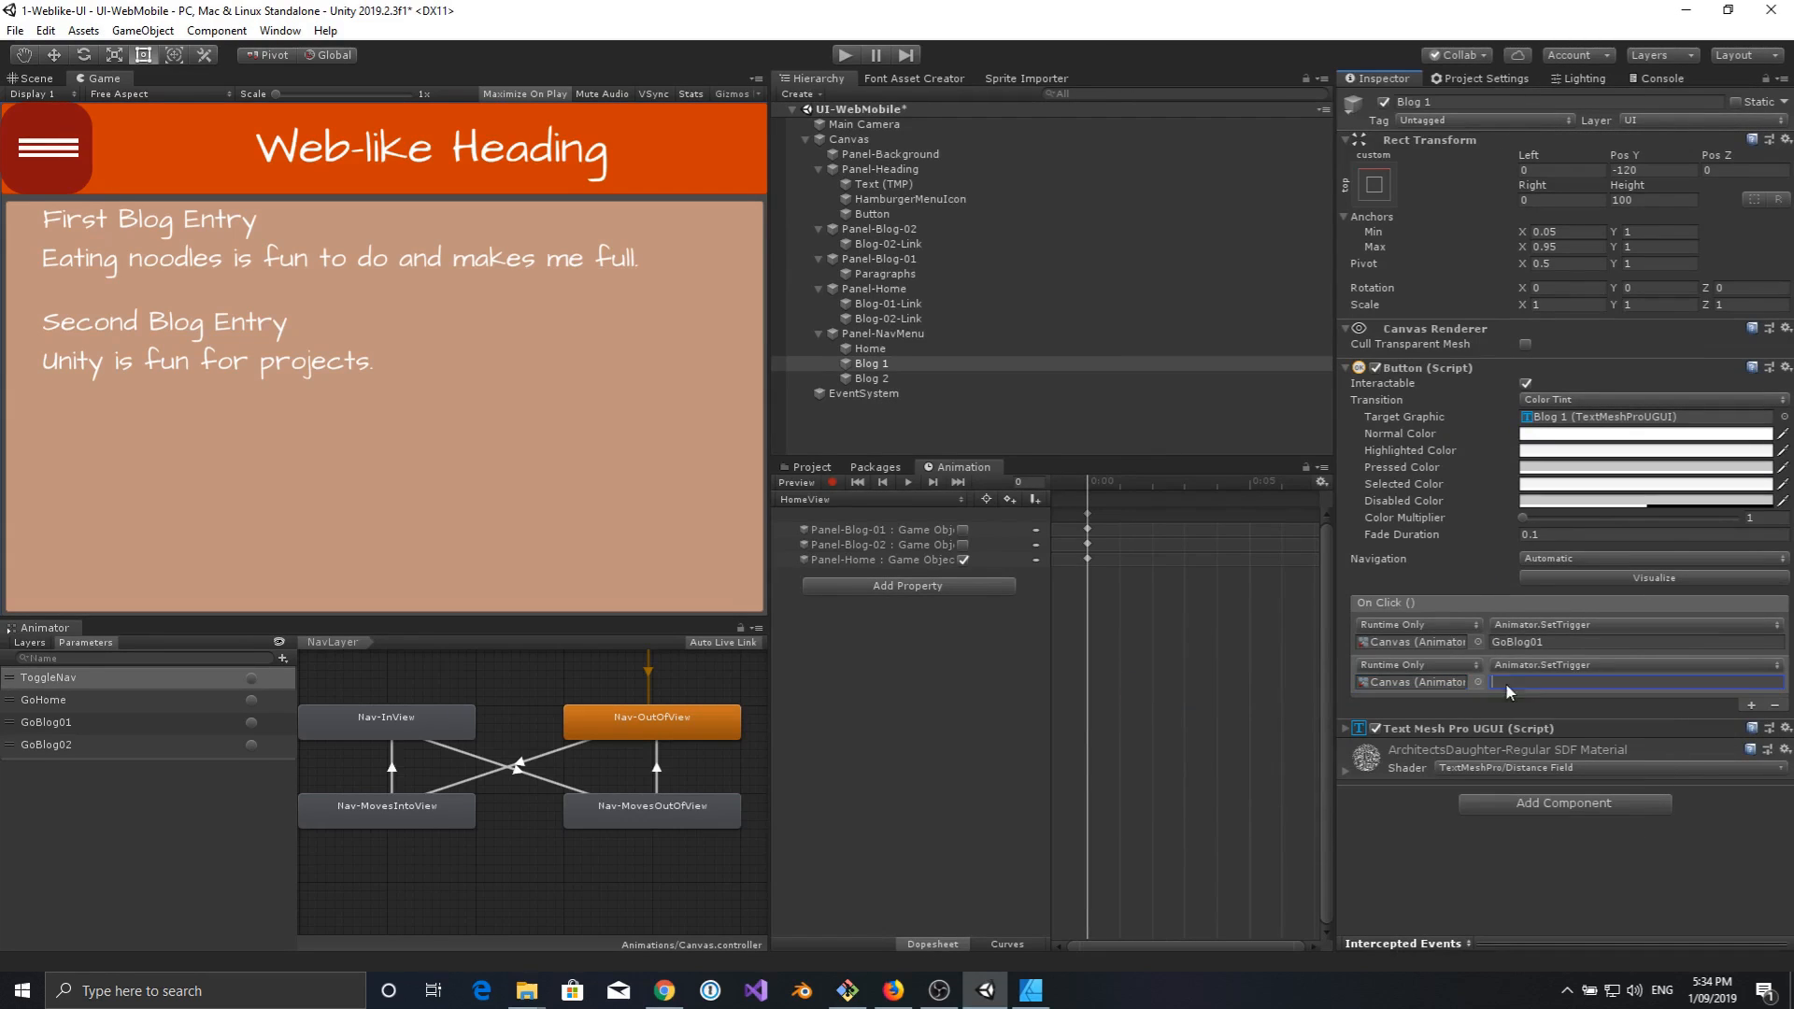
{"action": "type", "text": "ToggleNav"}
Add a second On Click event to the Blog 2 menu button with the scene's Canvas as its target.
{"action": "left_click", "coordinate": [882, 377]}
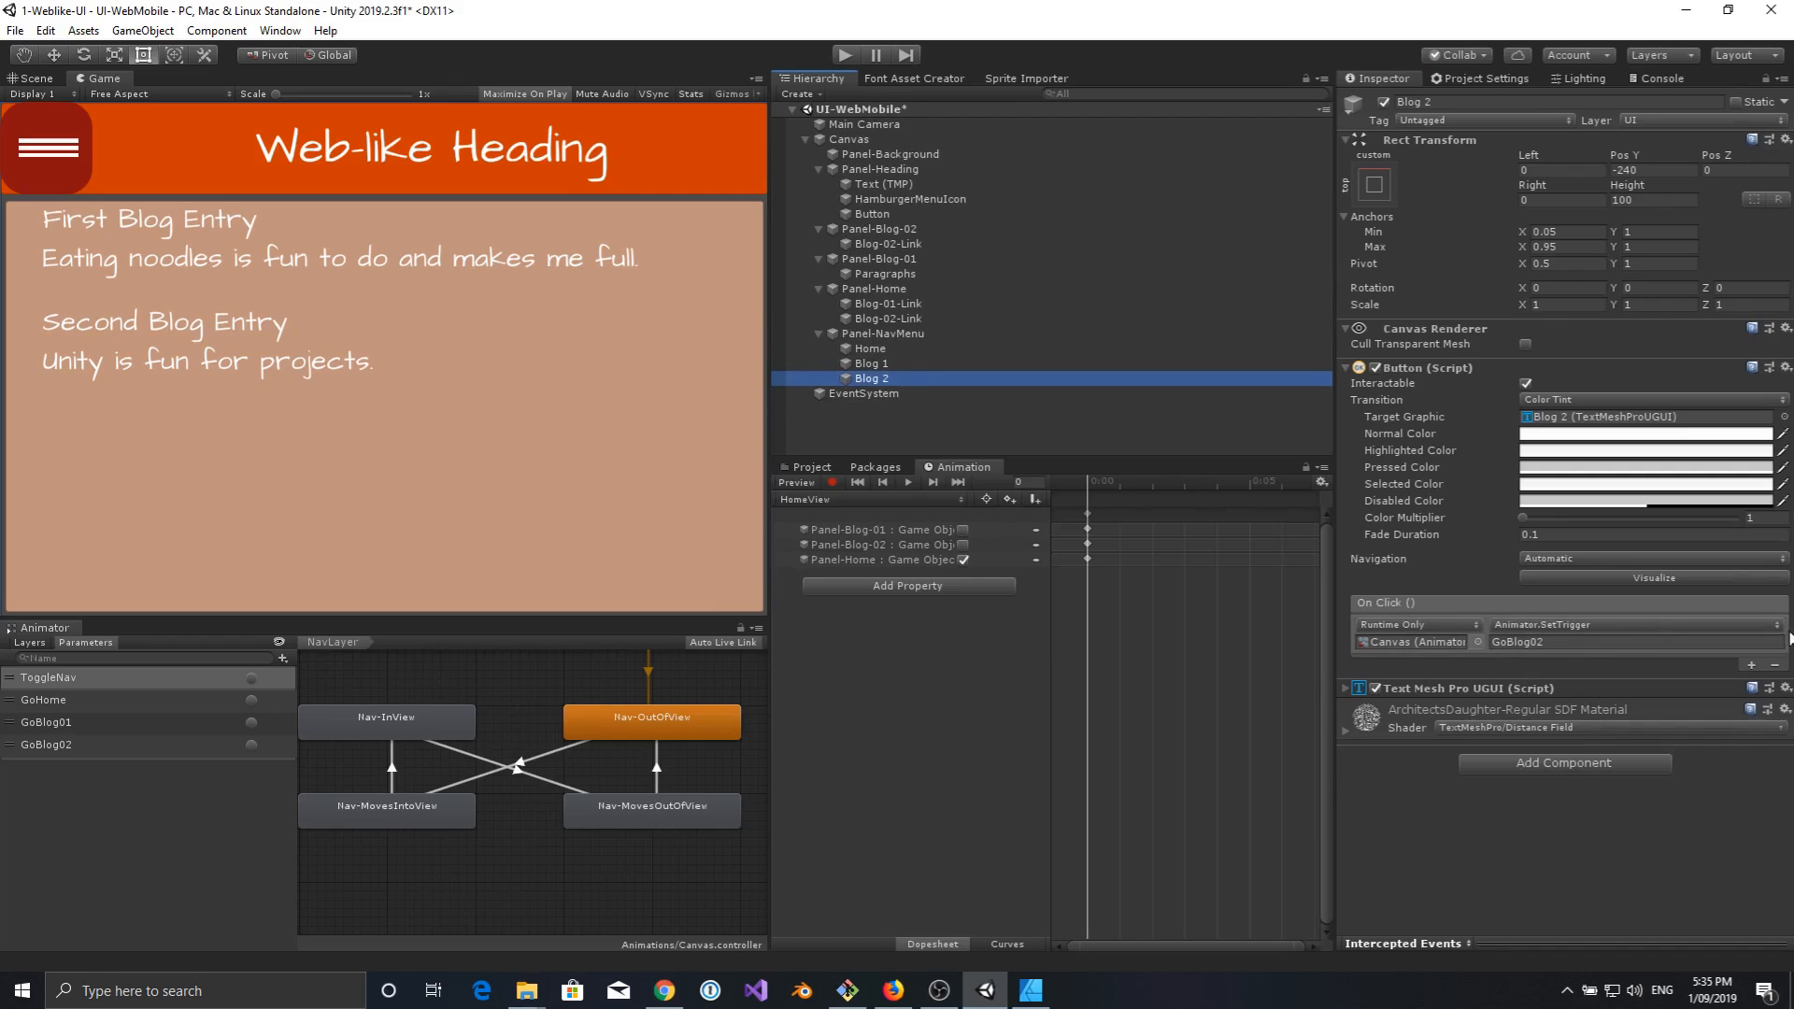
{"action": "left_click", "coordinate": [1752, 666]}
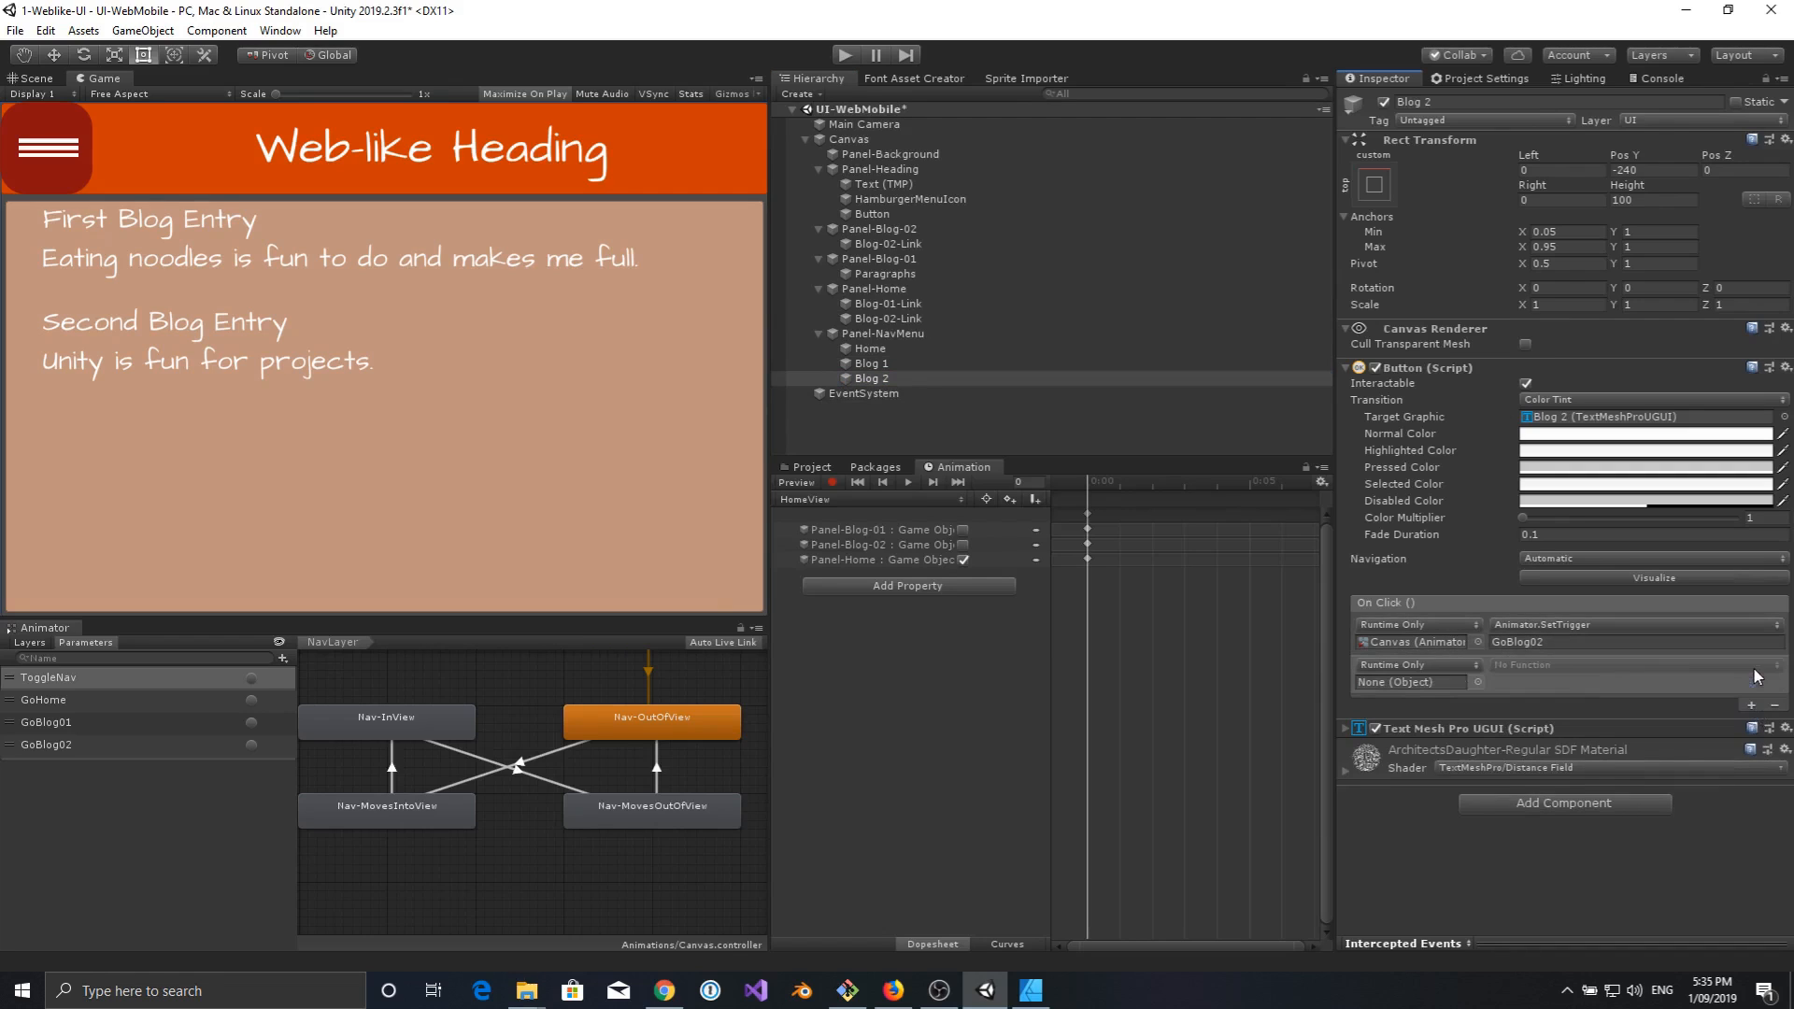
{"action": "left_click", "coordinate": [1479, 682]}
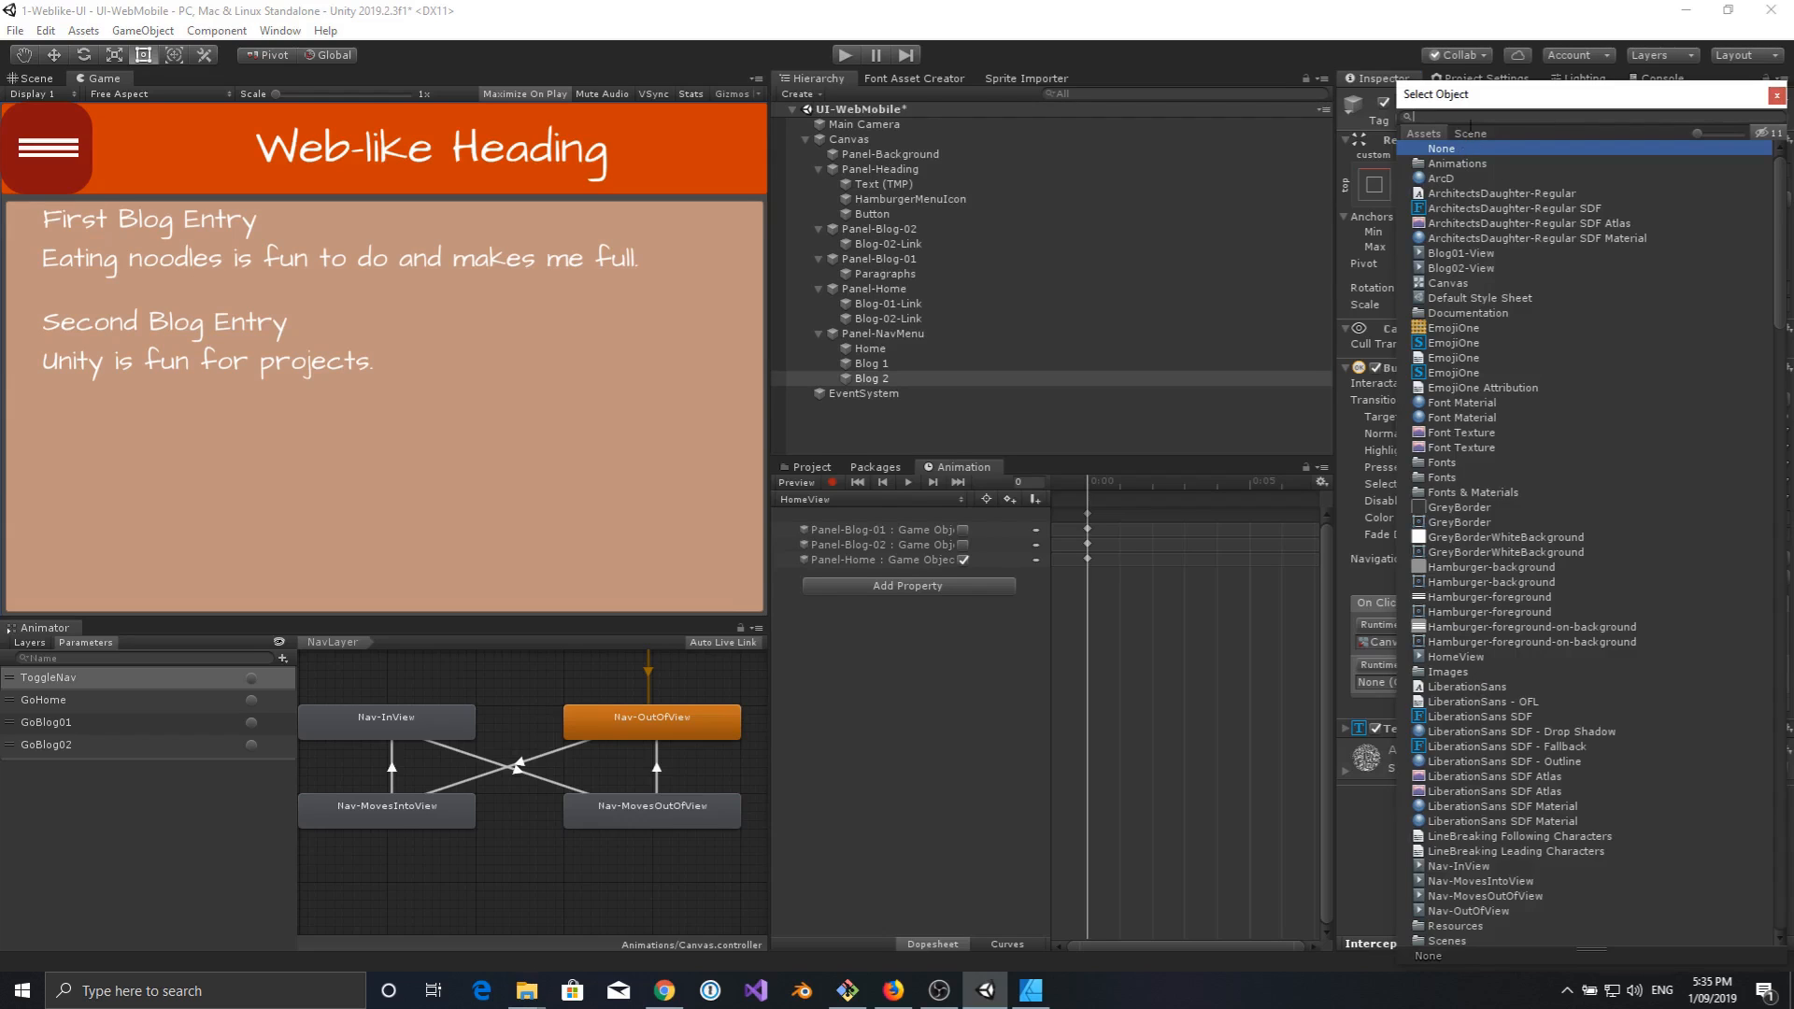
{"action": "left_click", "coordinate": [1470, 134]}
{"action": "left_click", "coordinate": [1460, 252]}
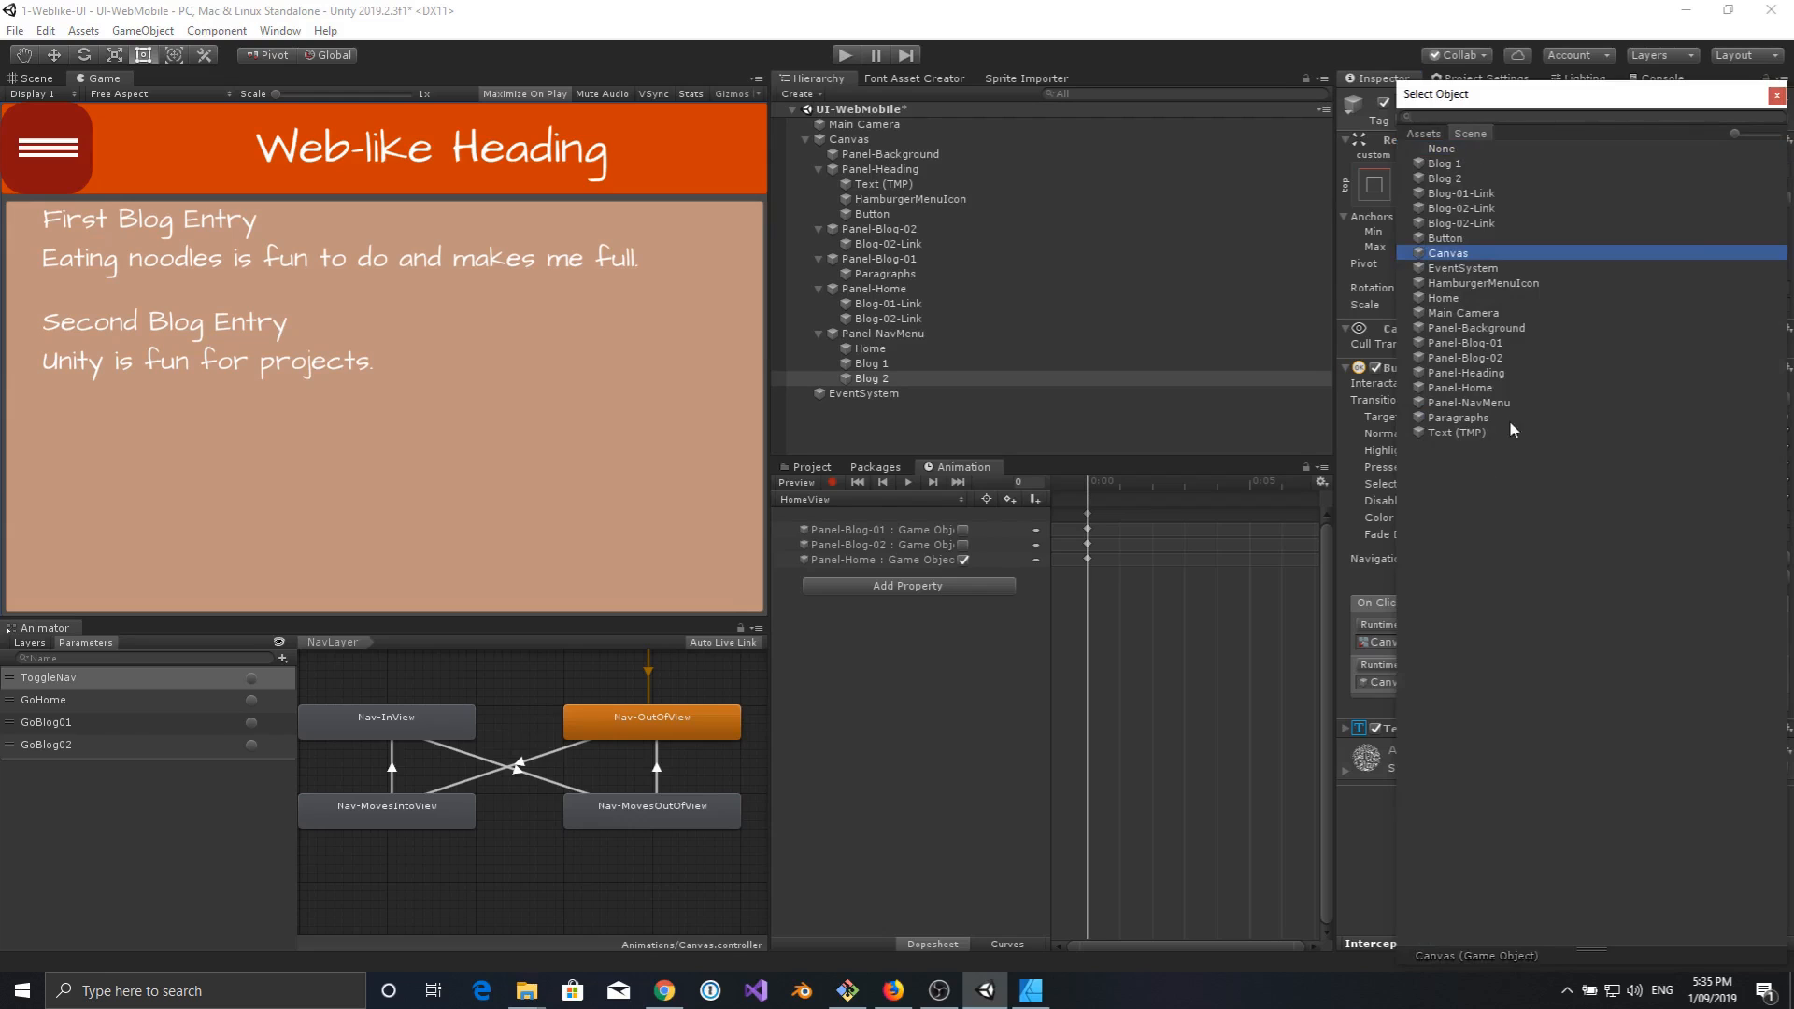
Make Blog 2's second On Click event call Animator.SetTrigger (string) with the trigger ToggleNav.
{"action": "left_click", "coordinate": [1555, 662]}
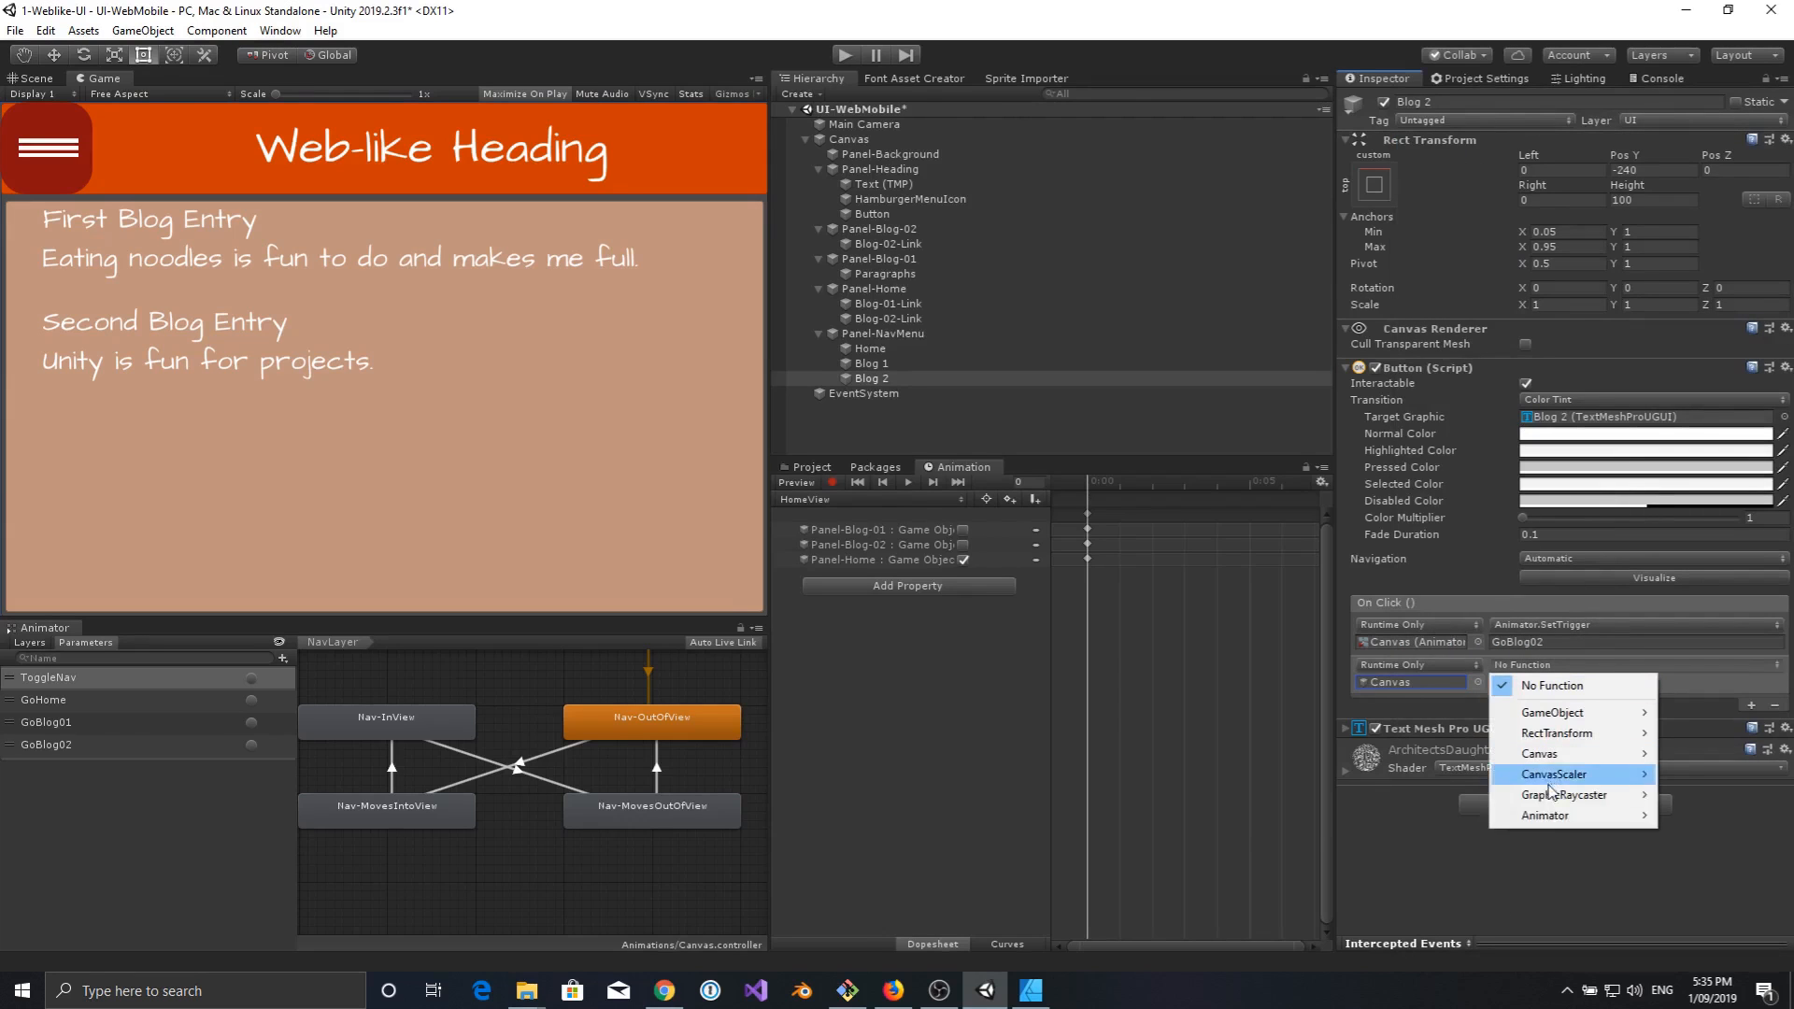
{"action": "mouse_move", "coordinate": [1570, 815]}
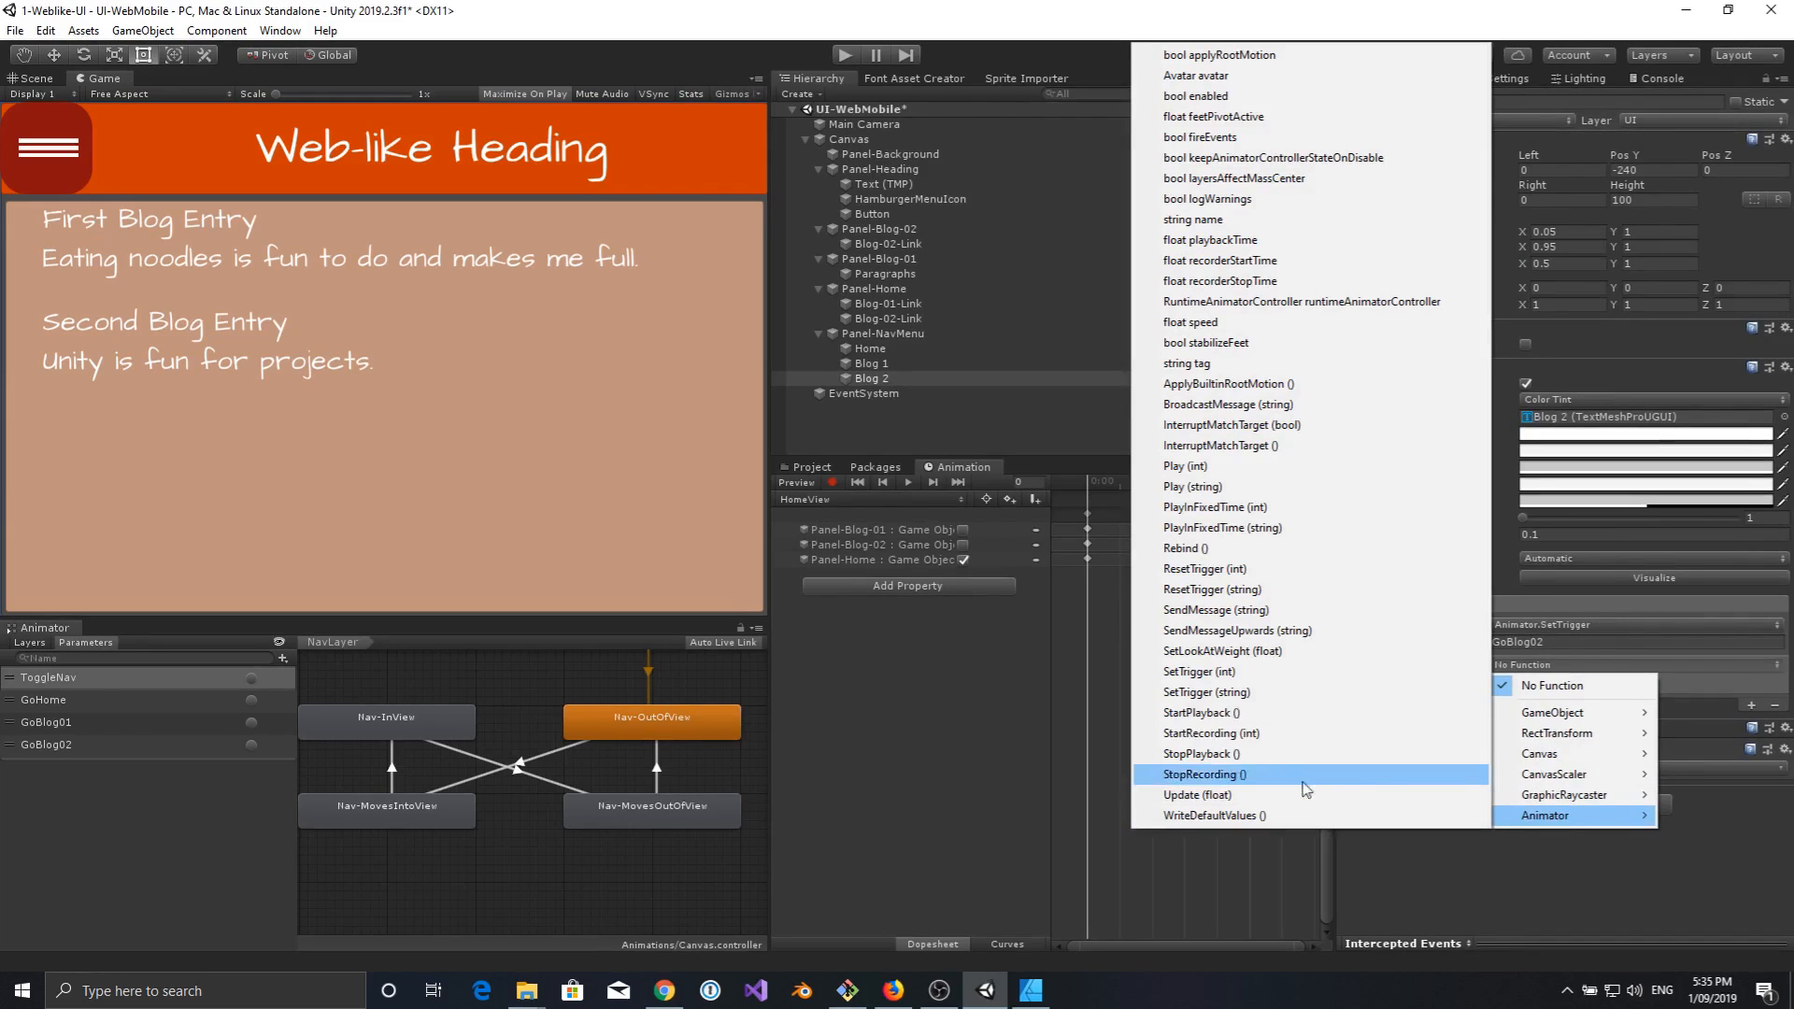
{"action": "left_click", "coordinate": [1215, 692]}
{"action": "left_click", "coordinate": [1560, 682]}
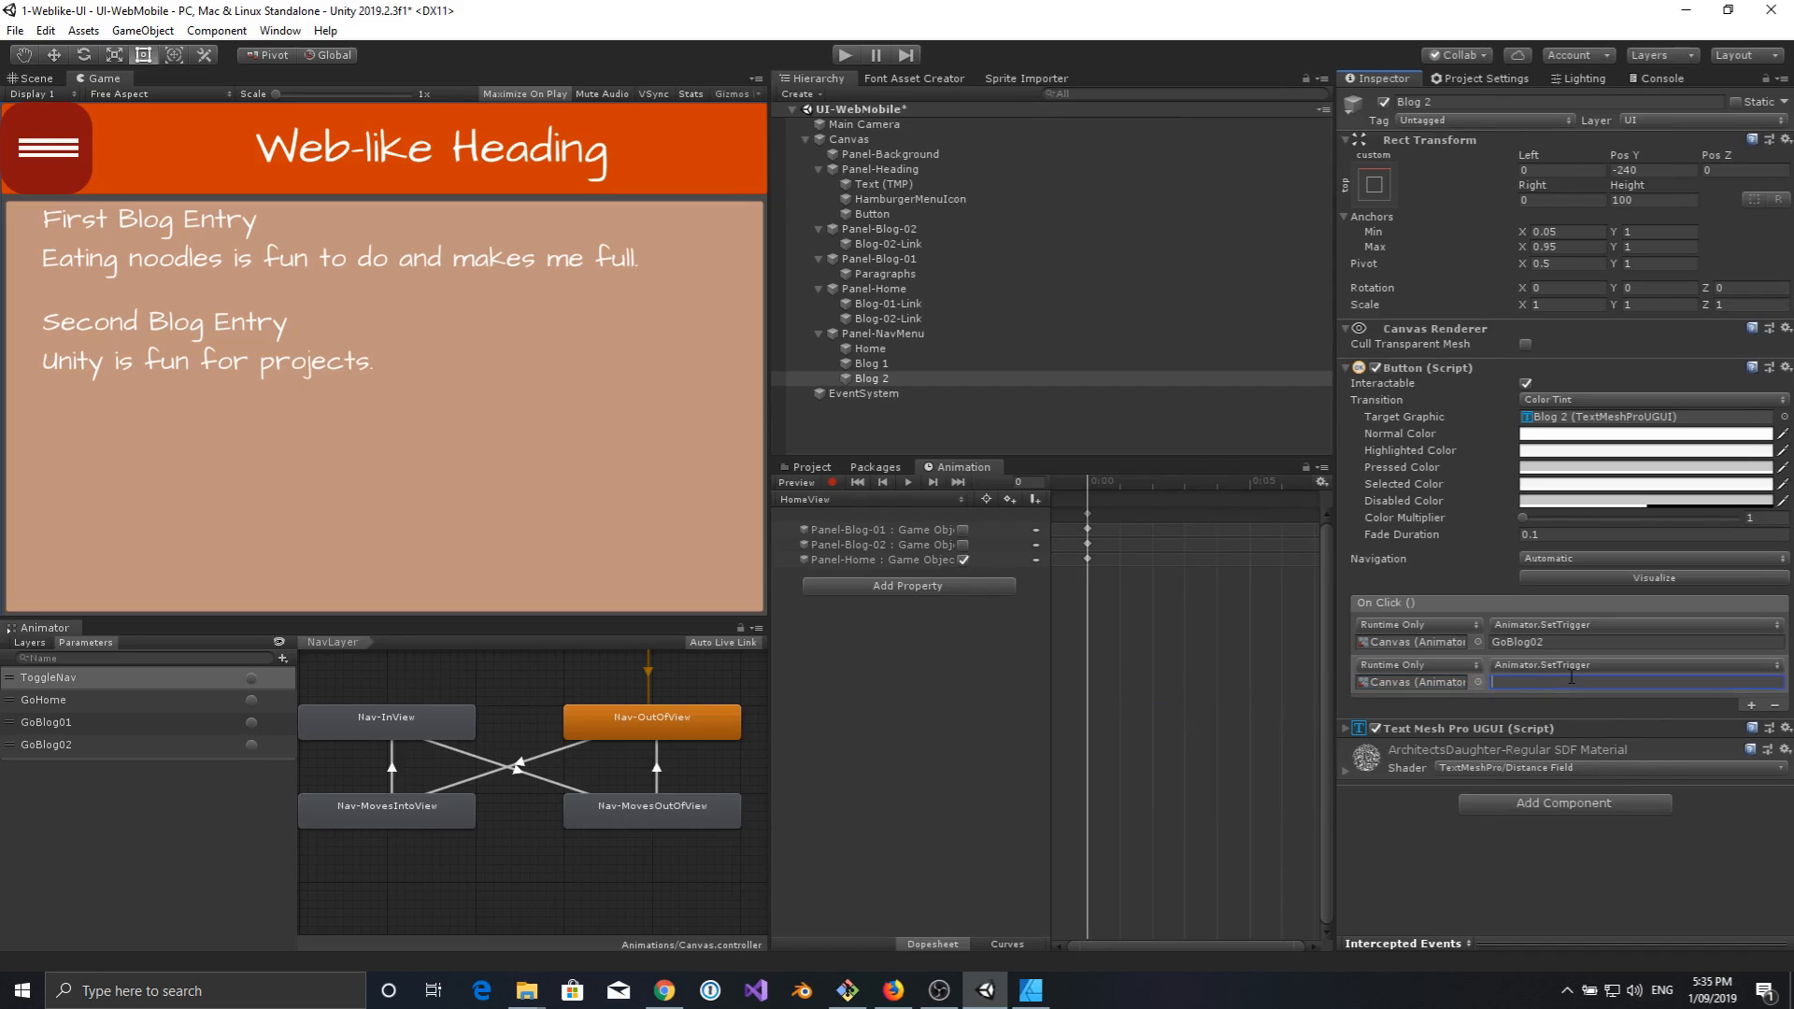
{"action": "type", "text": "ToggleNav"}
Run the scene and open Blog 1 - Noodles from the navigation menu to test the menu's automatic closing.
{"action": "left_click", "coordinate": [844, 54]}
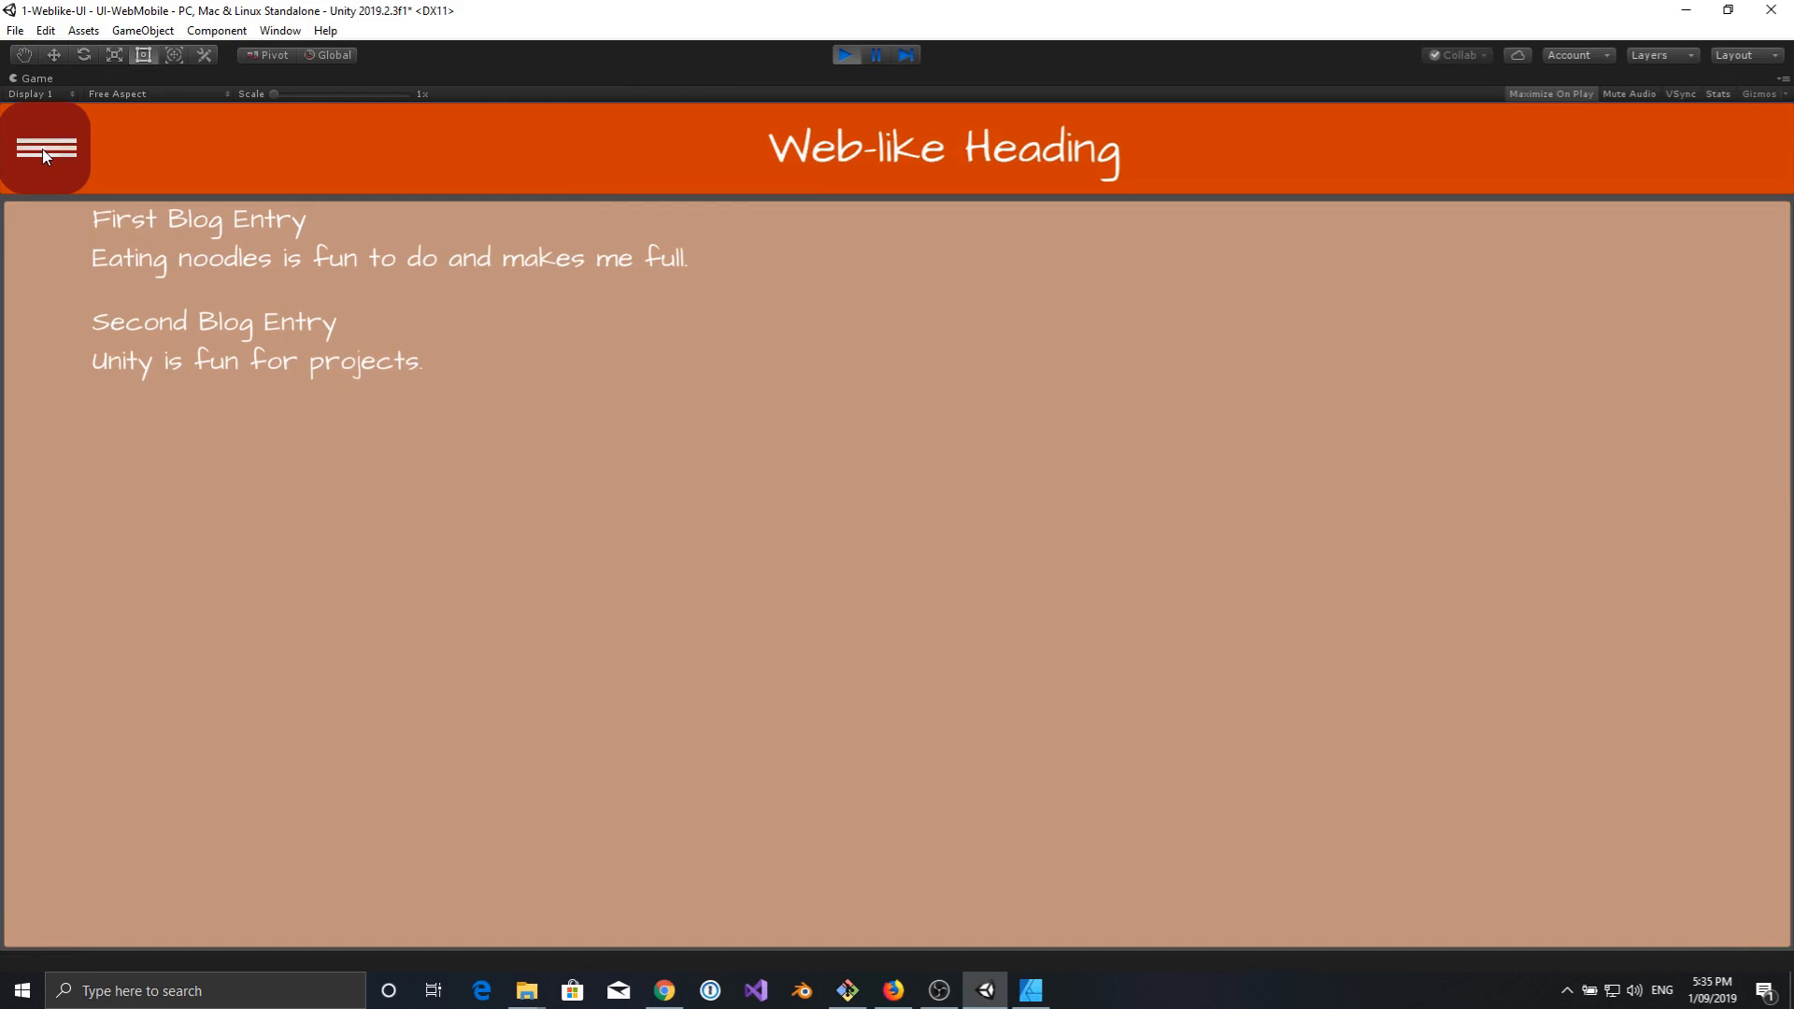
{"action": "left_click", "coordinate": [42, 149]}
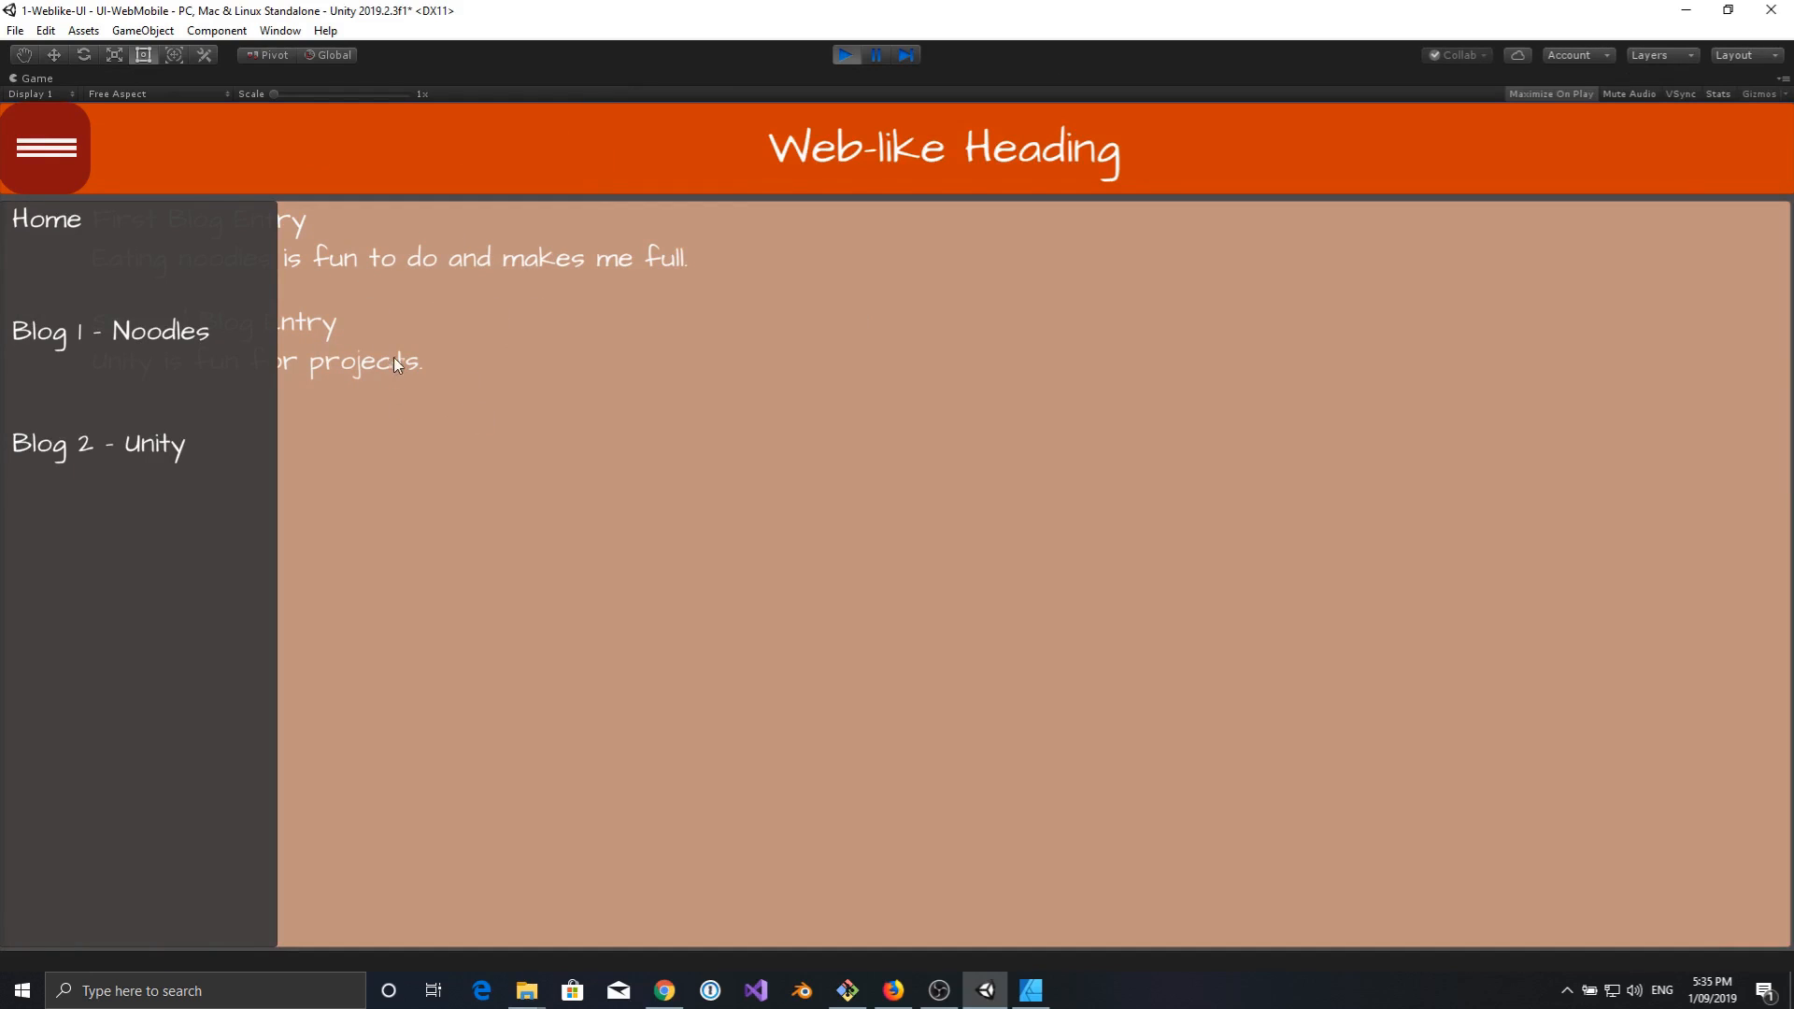
{"action": "left_click", "coordinate": [136, 339]}
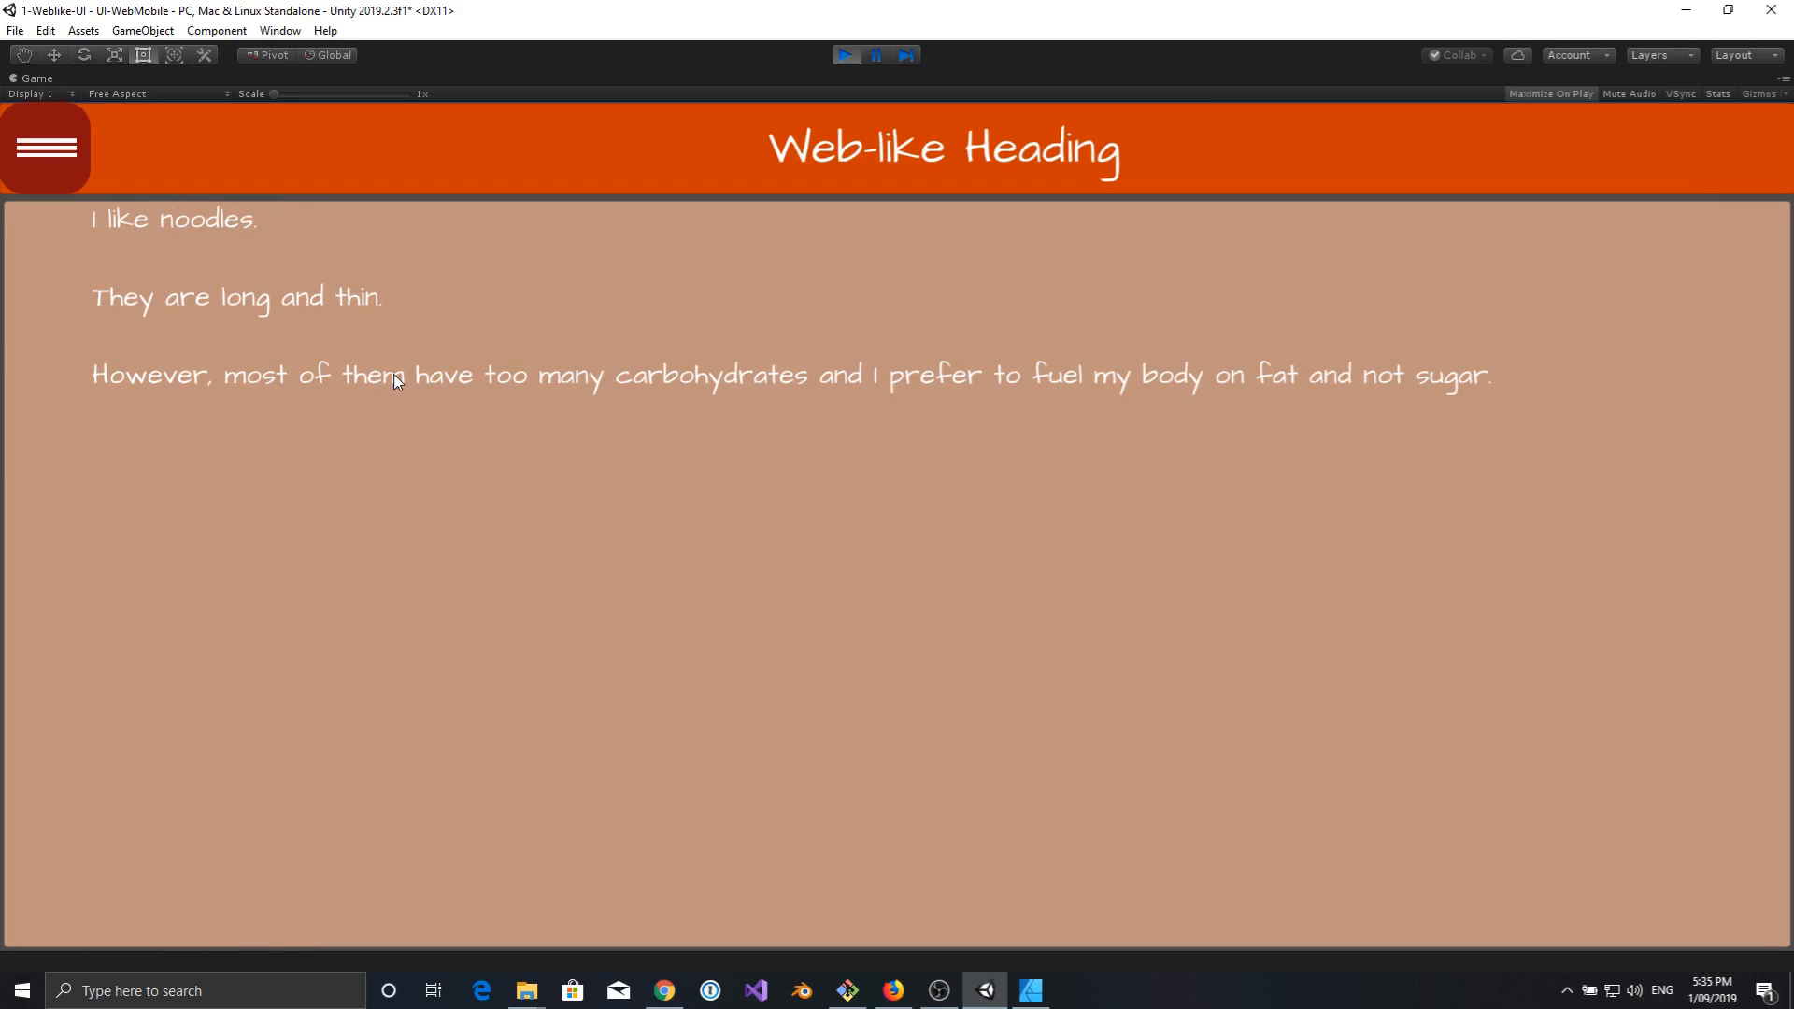
Open Blog 2 - Unity from the navigation menu, then return to Home through the menu.
{"action": "left_click", "coordinate": [46, 150]}
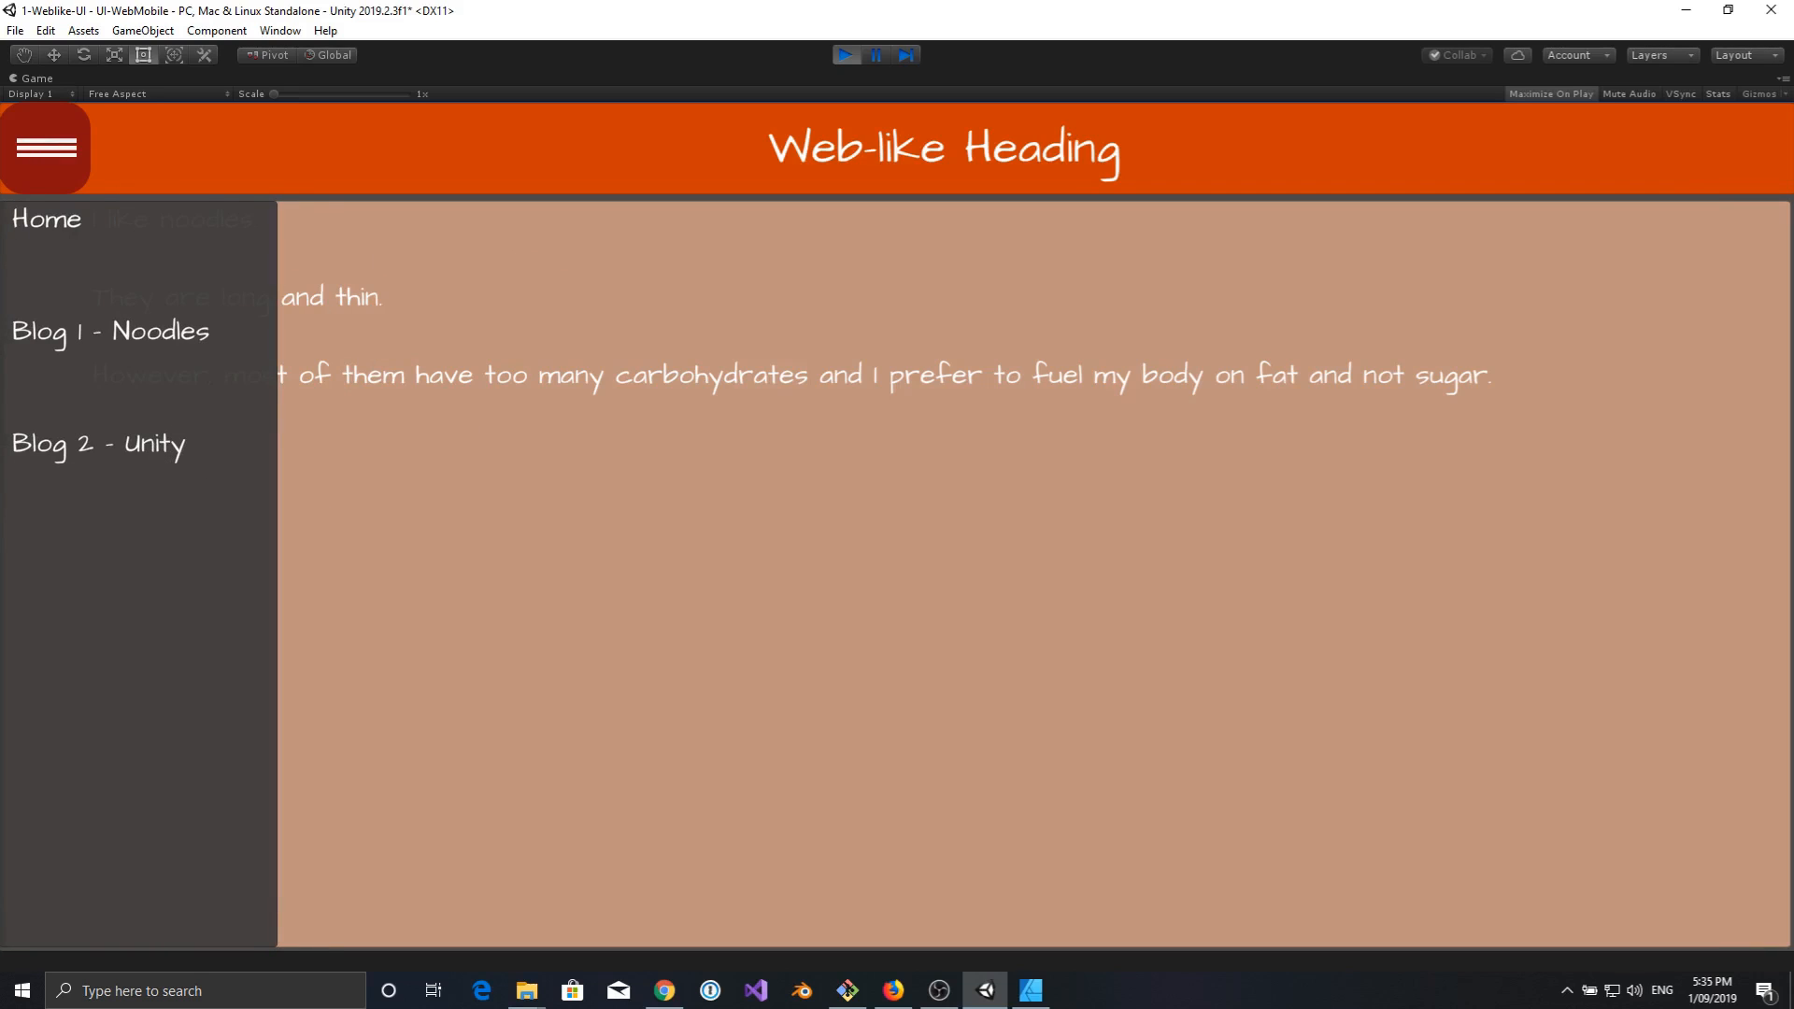
{"action": "left_click", "coordinate": [157, 446]}
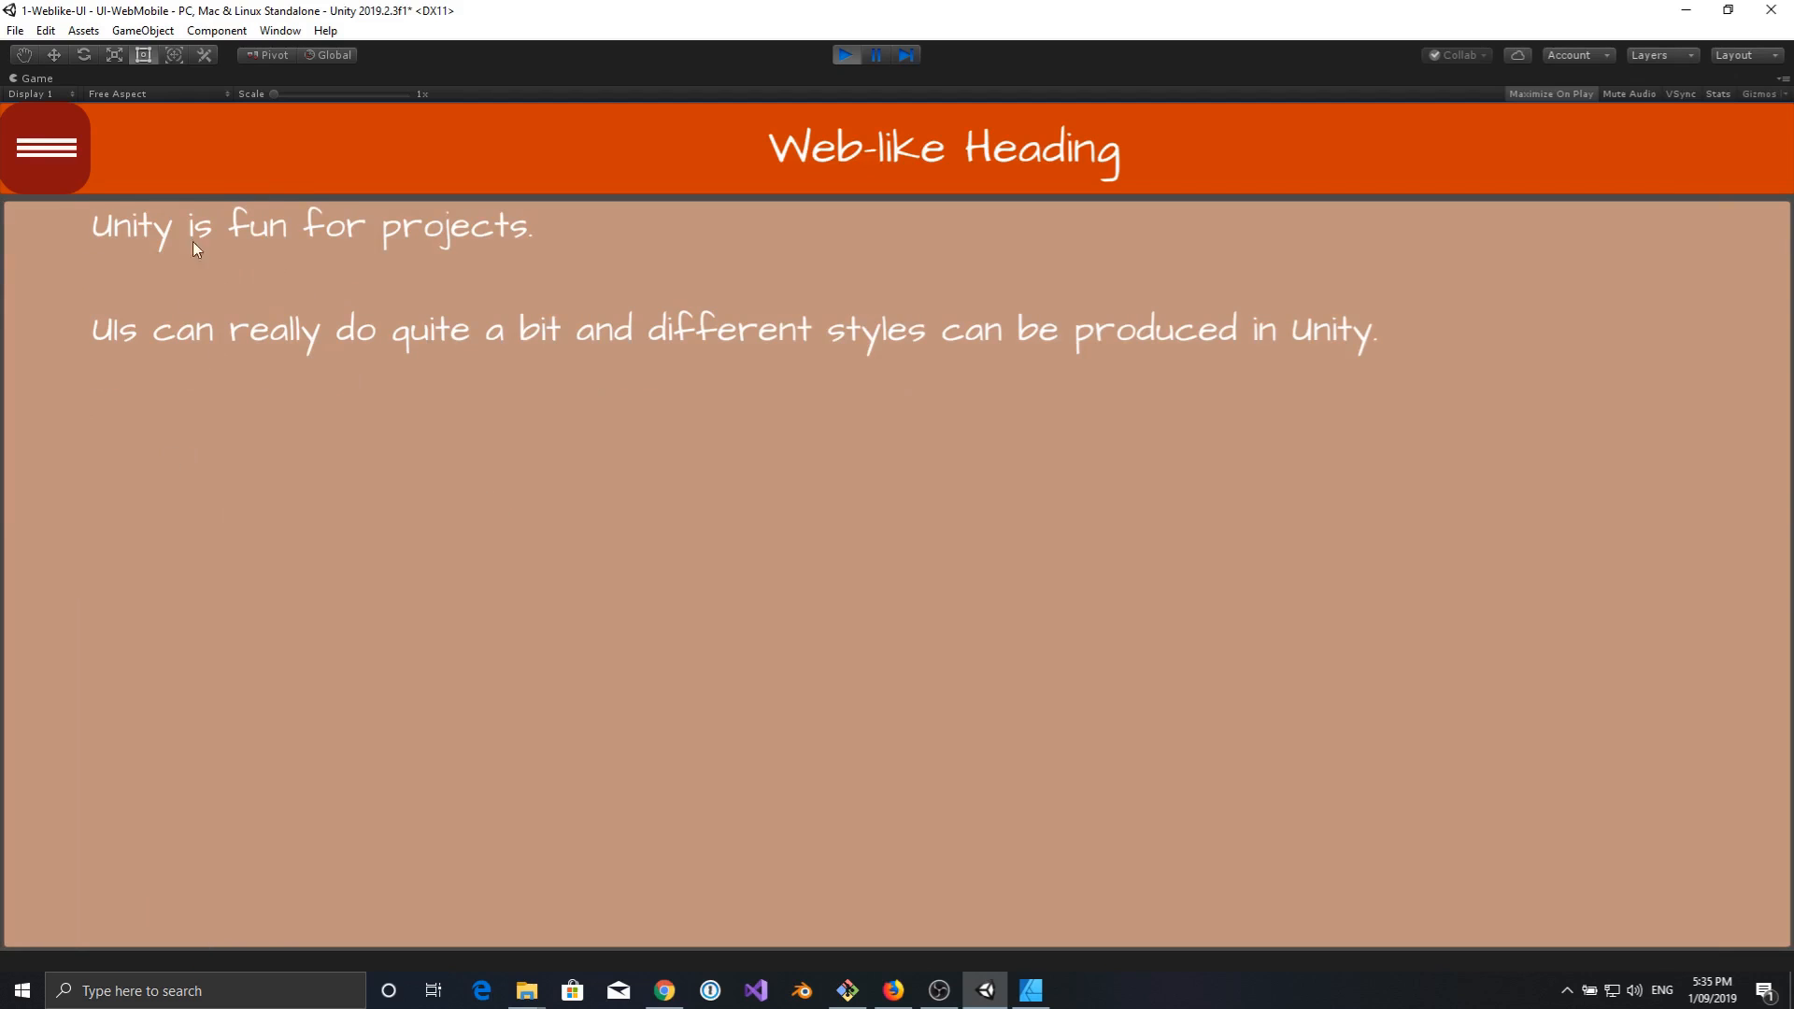
{"action": "left_click", "coordinate": [47, 152]}
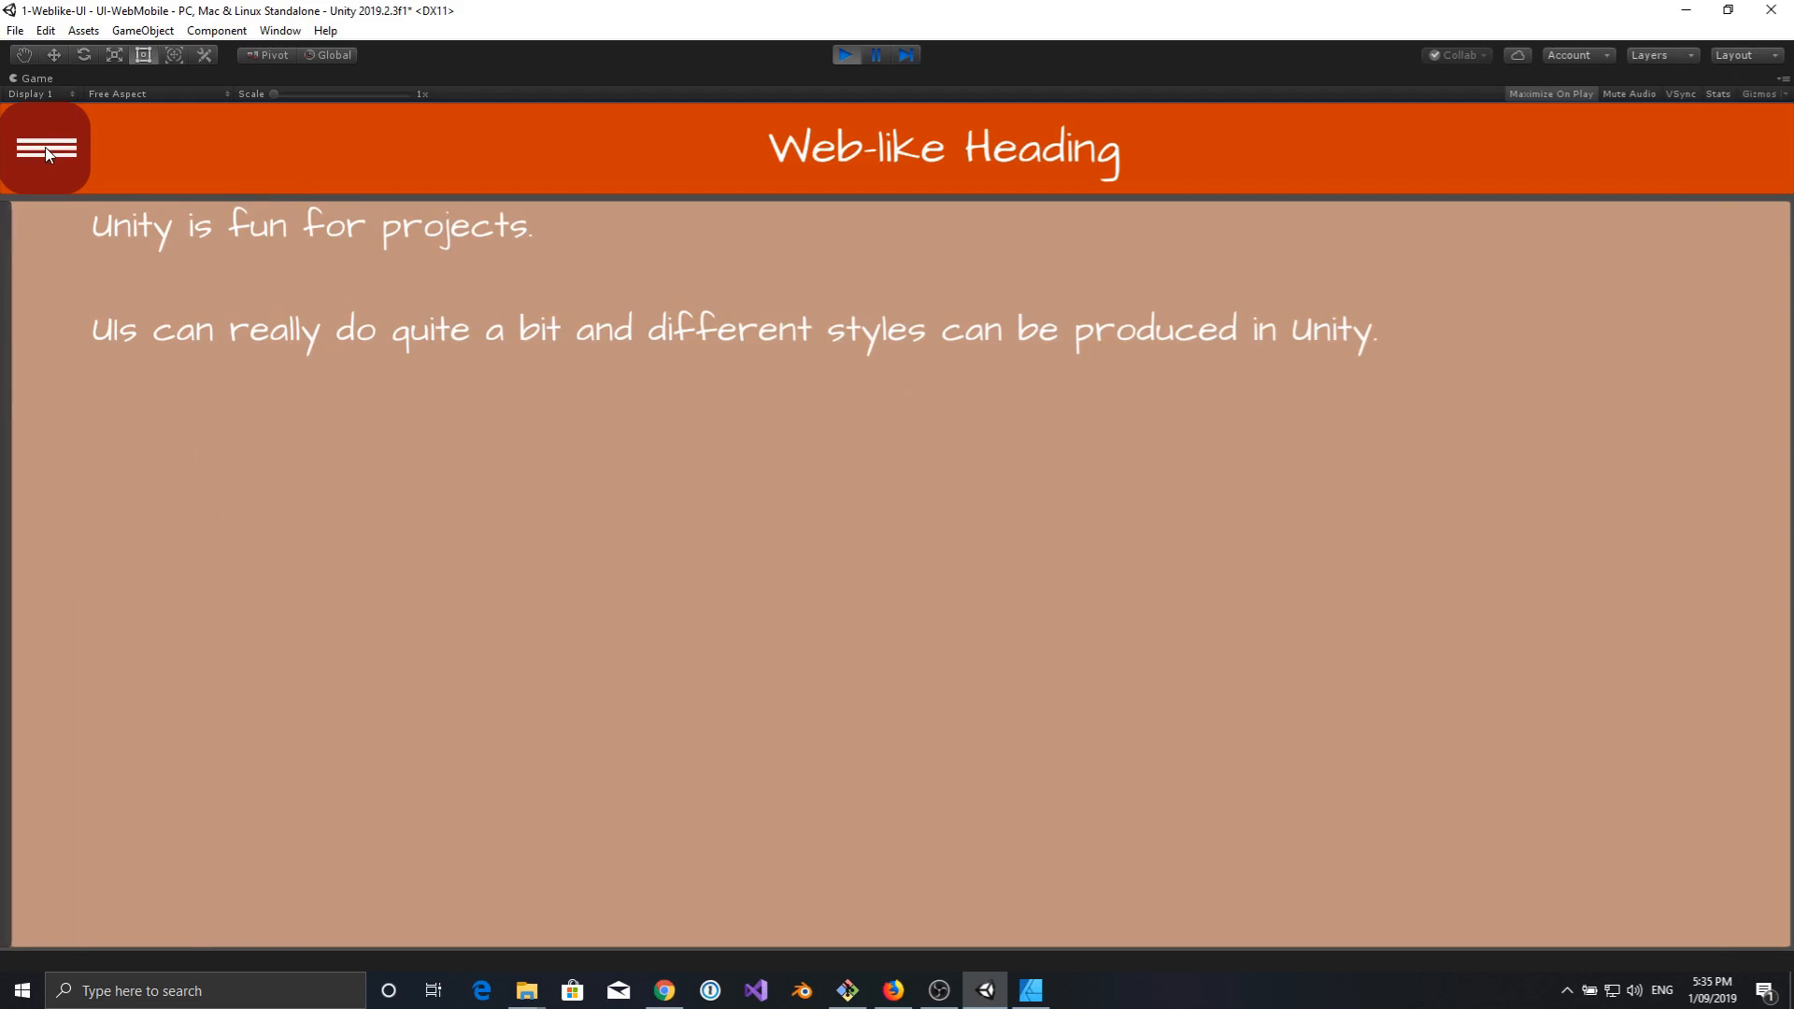
{"action": "left_click", "coordinate": [48, 222]}
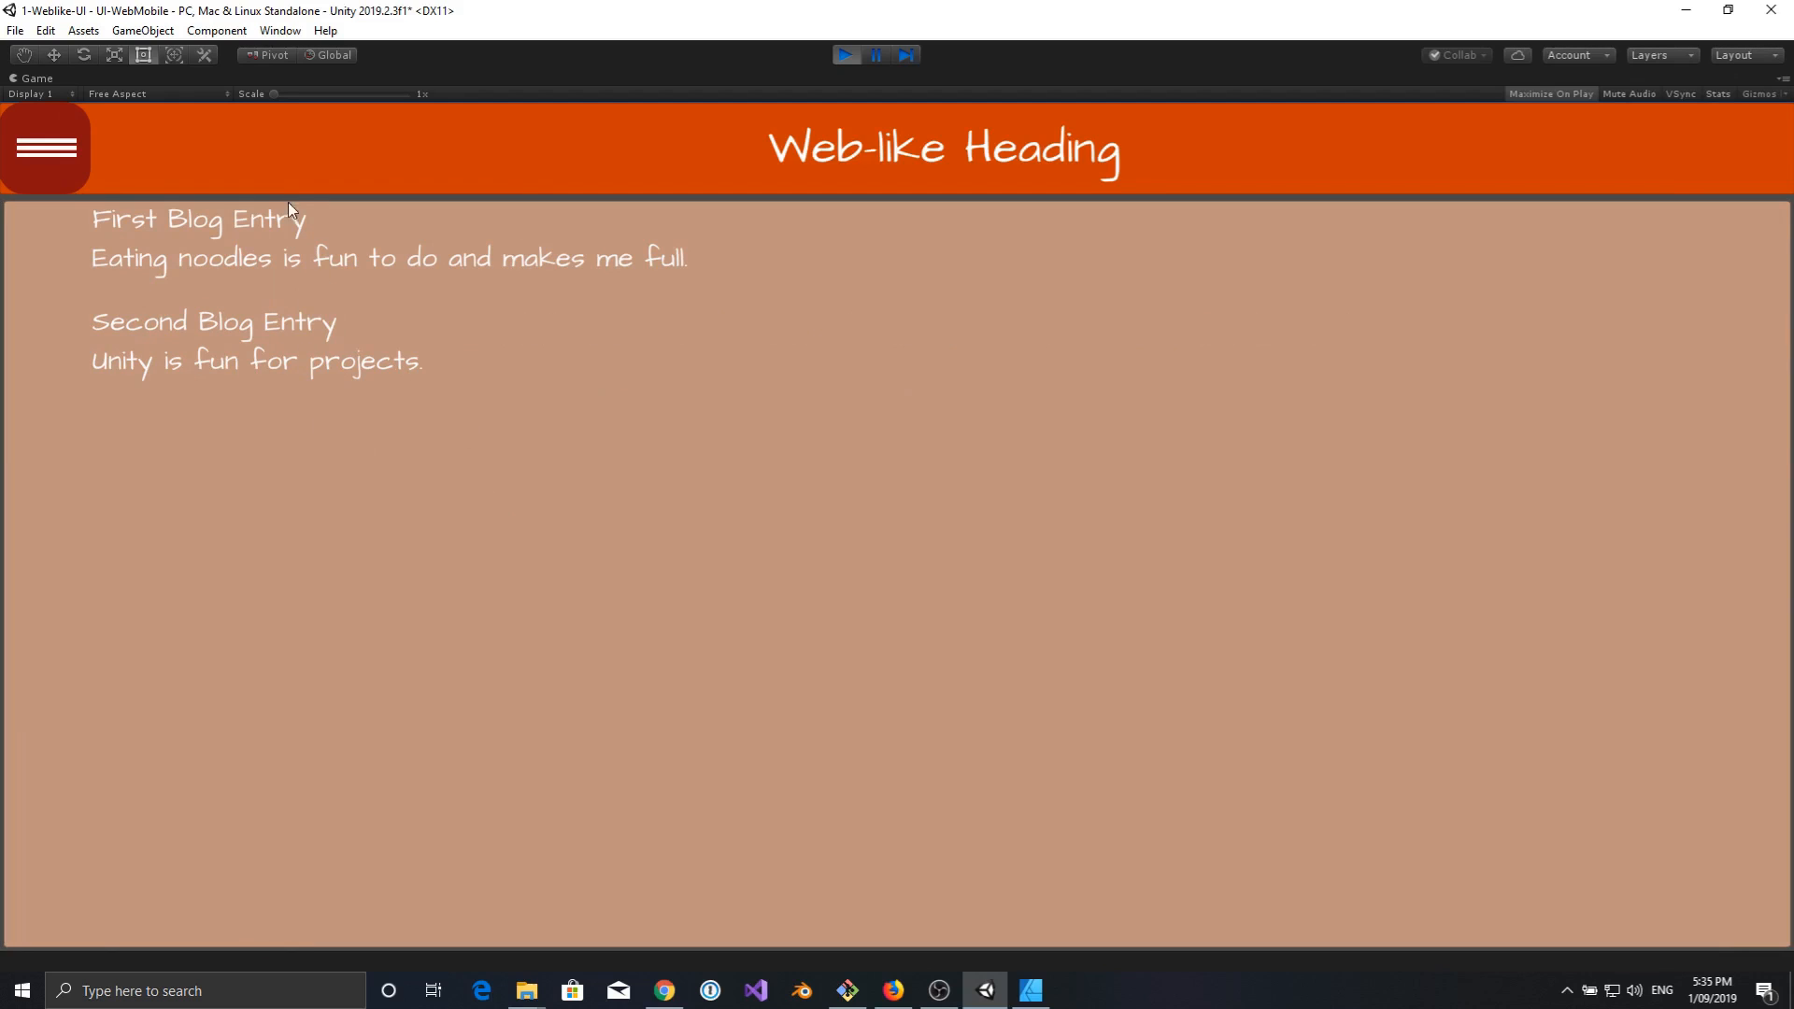
Open the Second Blog Entry link on the home page and go back to Home through the navigation menu.
{"action": "left_click", "coordinate": [286, 319]}
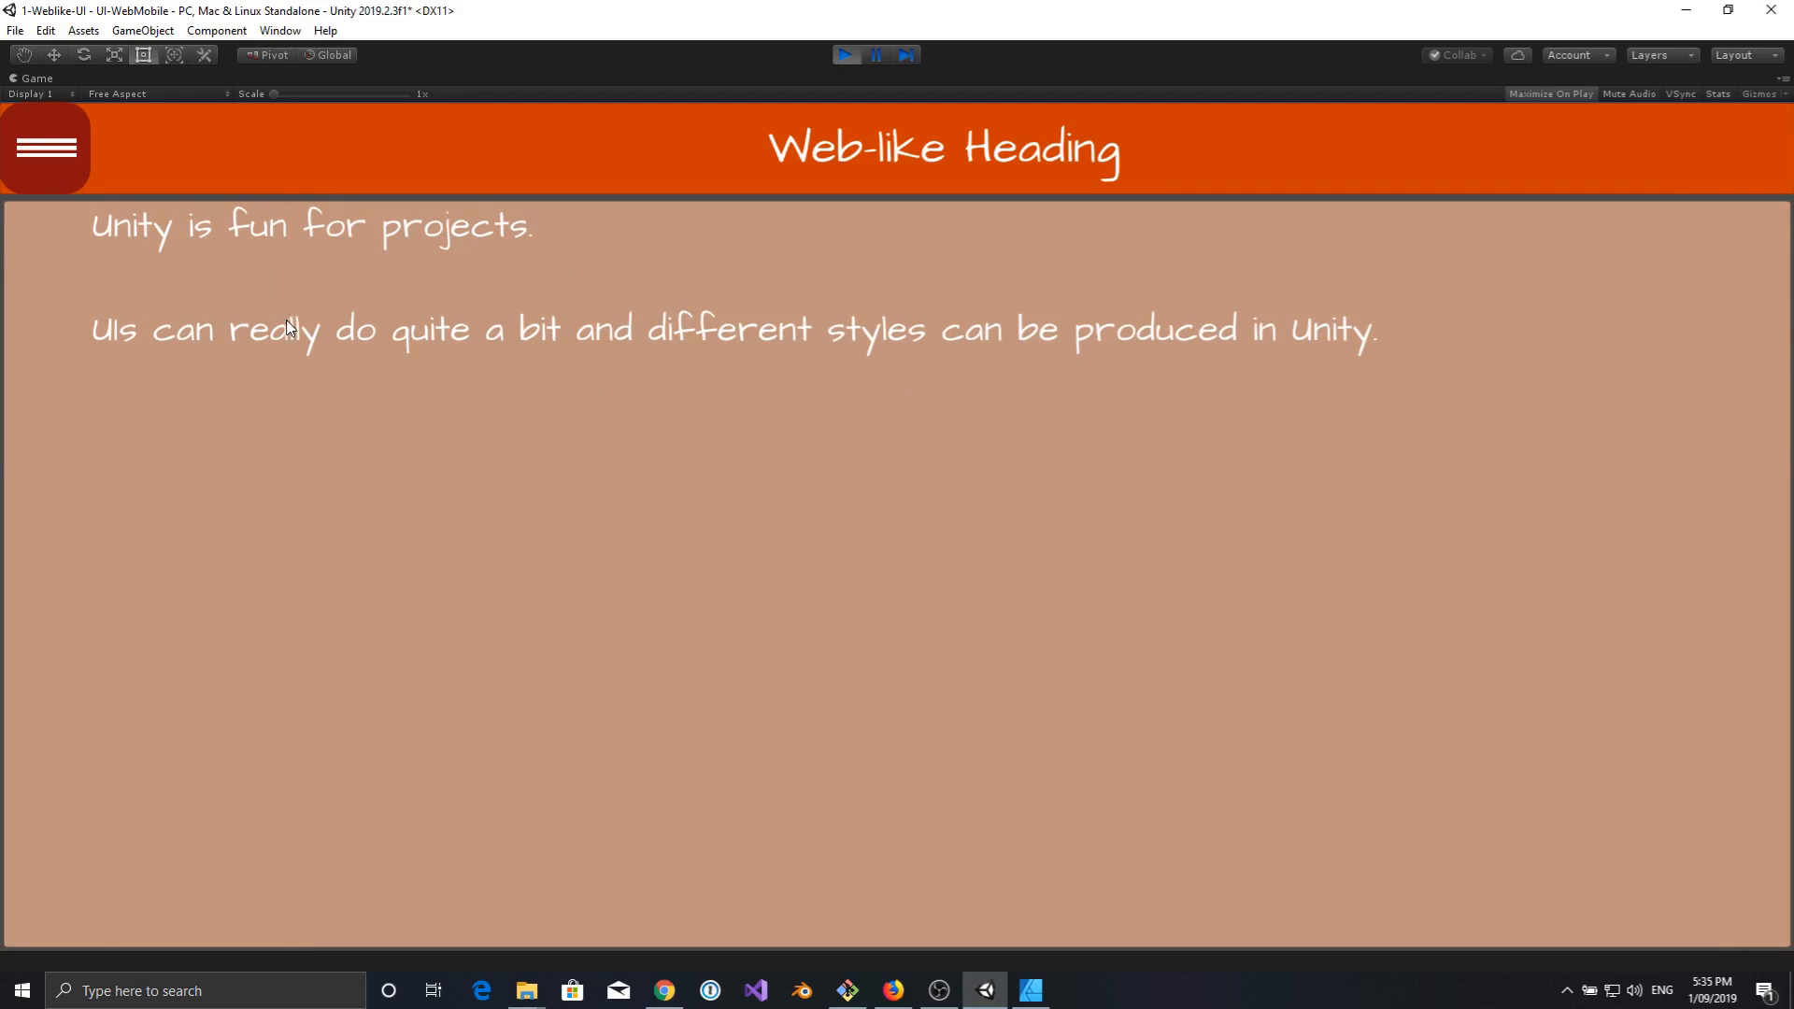
{"action": "left_click", "coordinate": [92, 199]}
{"action": "left_click", "coordinate": [63, 225]}
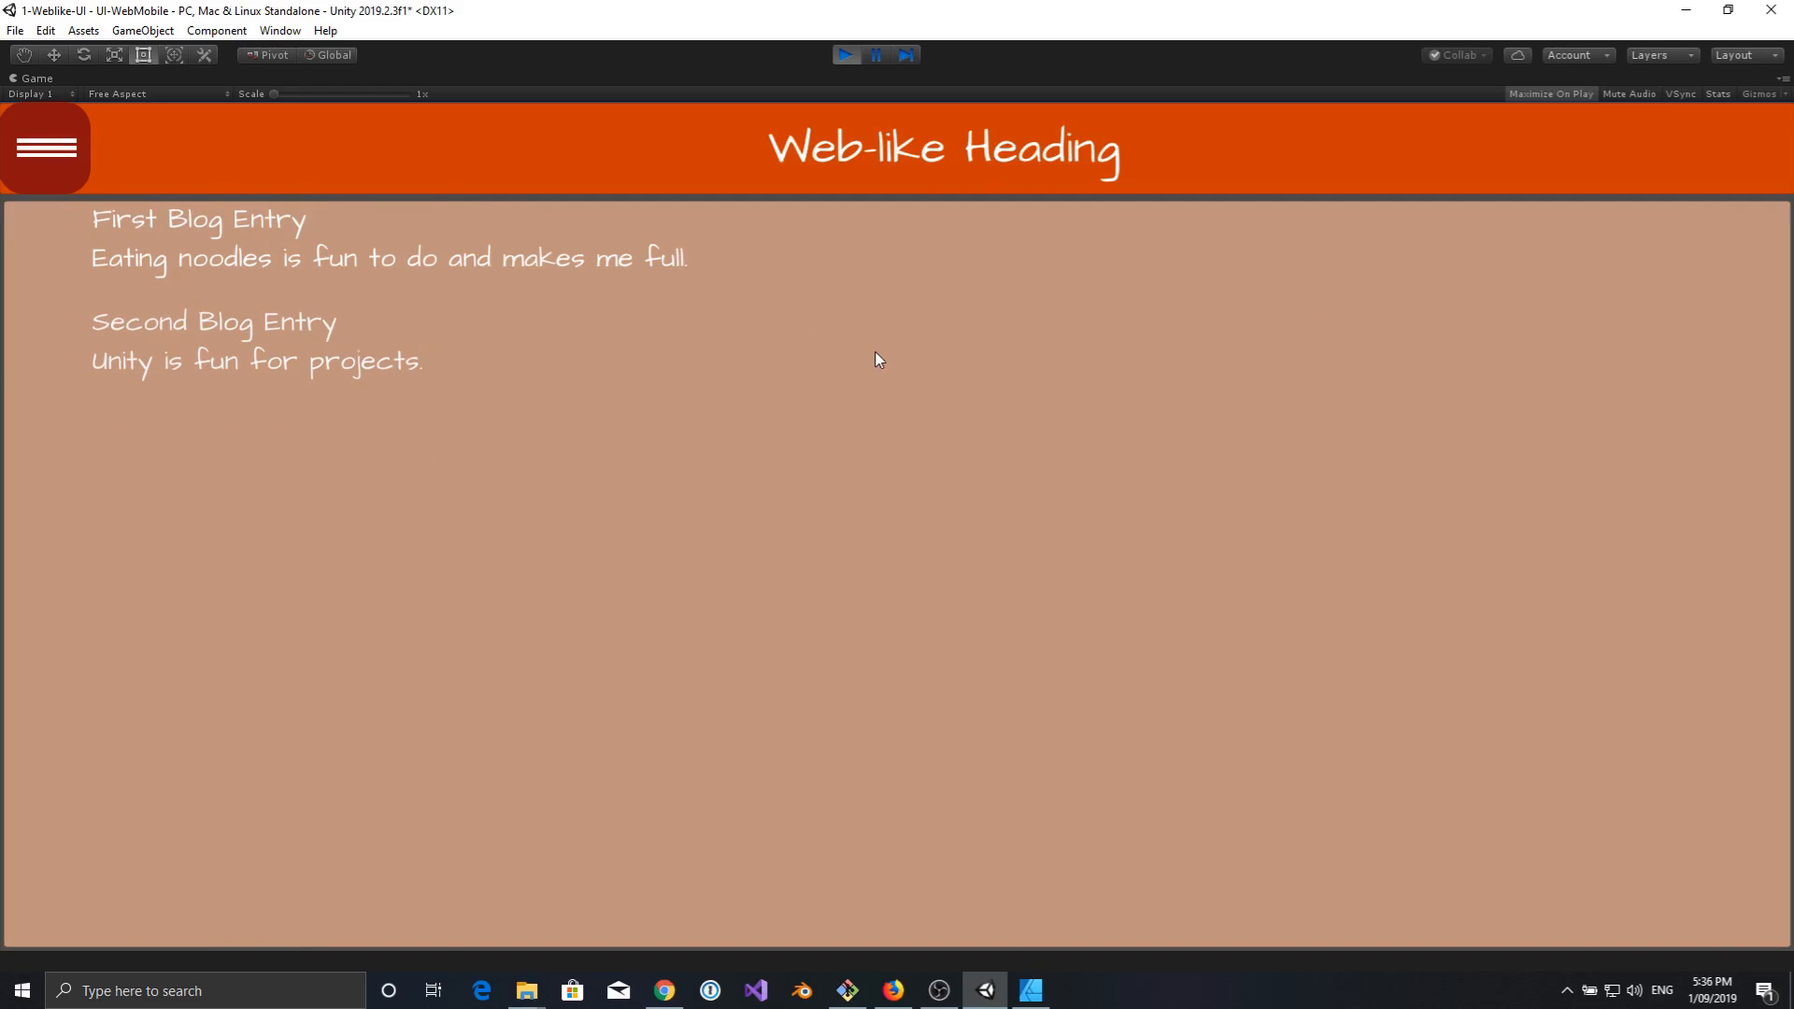